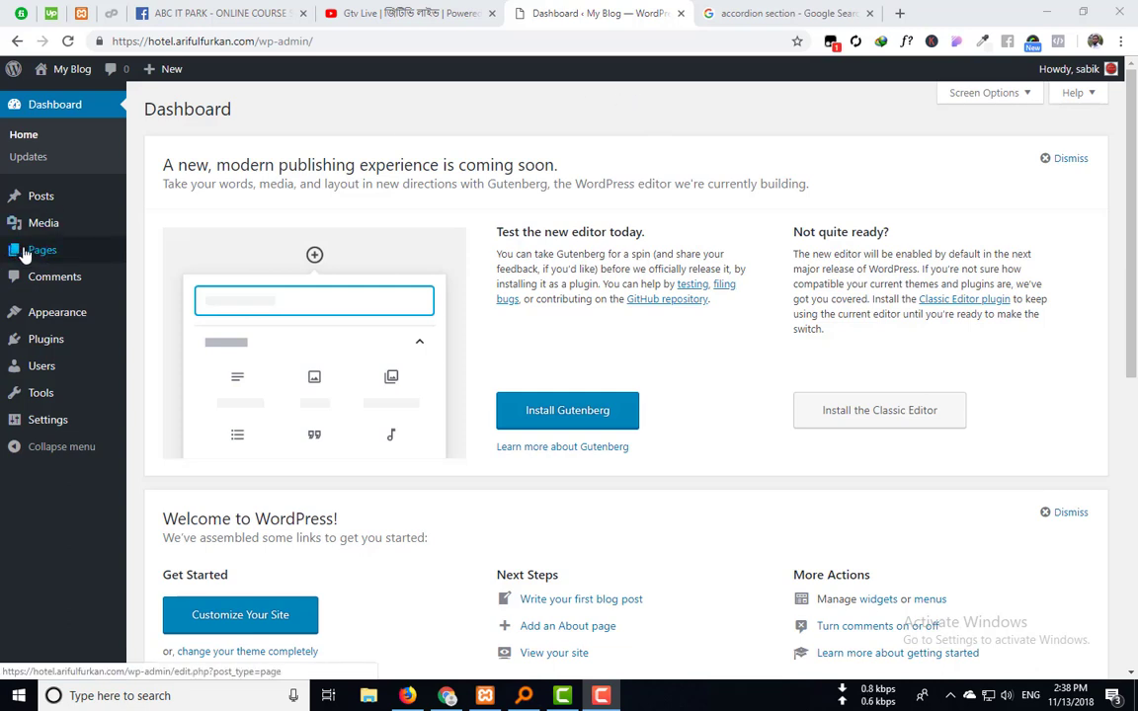
# Step: Open the My Blog site's Pages list and pin its browser tab
pyautogui.click(25, 255)
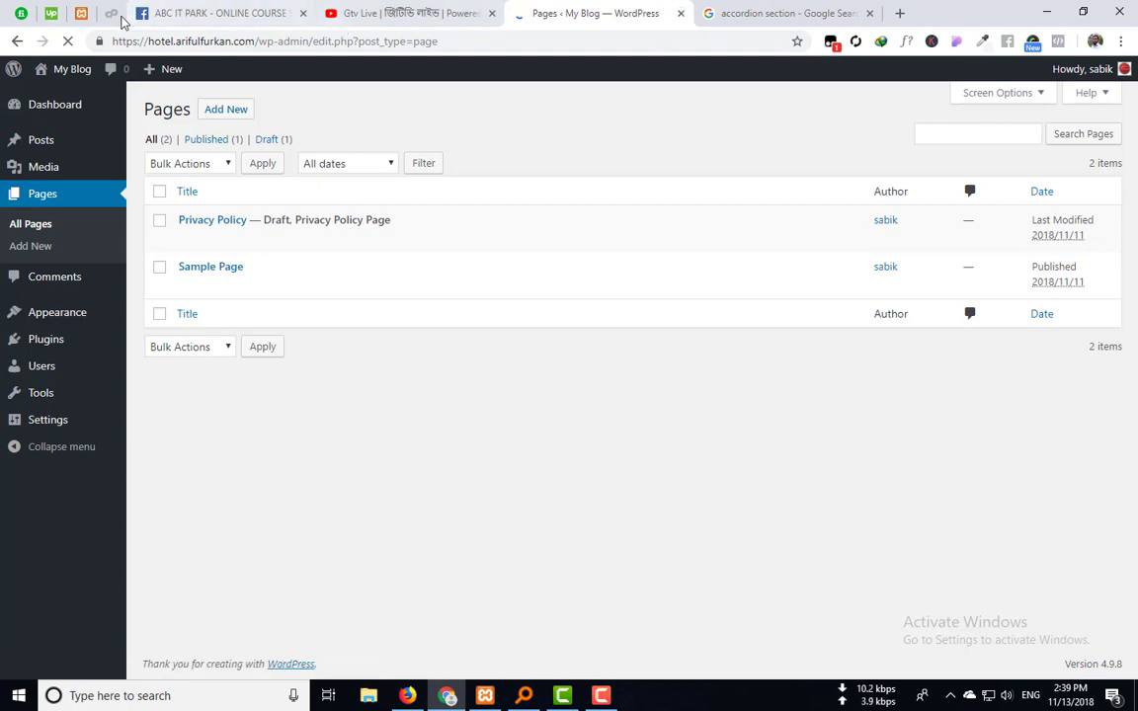
pyautogui.click(83, 14)
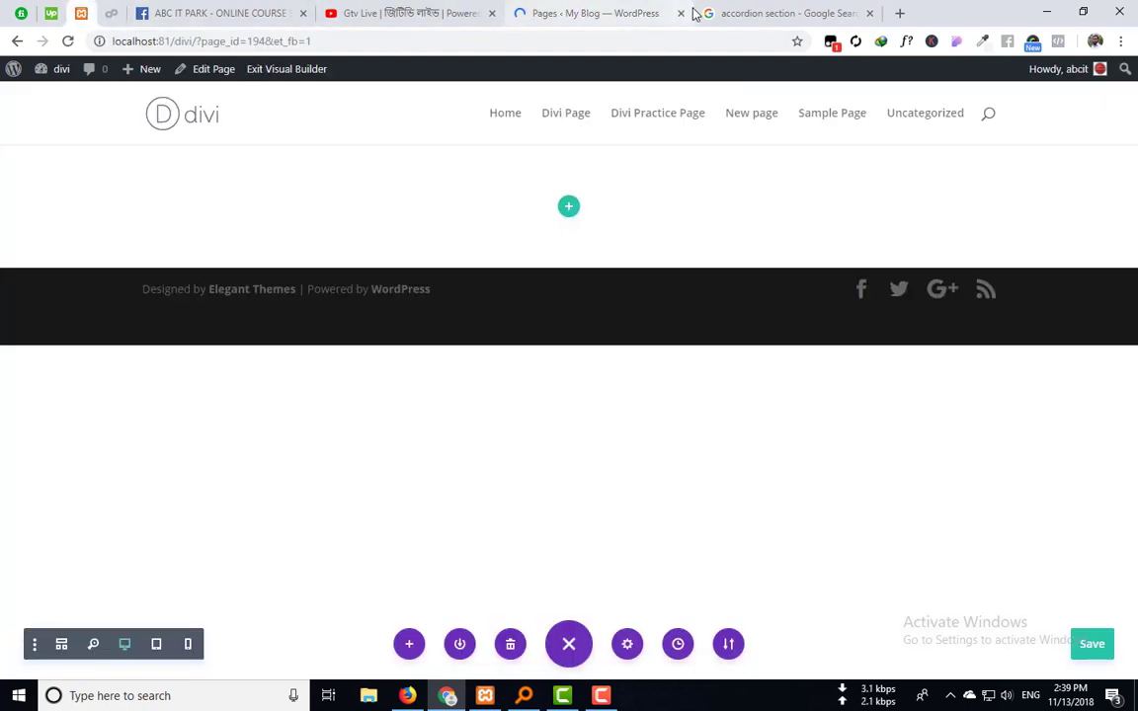
pyautogui.rightClick(596, 12)
pyautogui.click(644, 80)
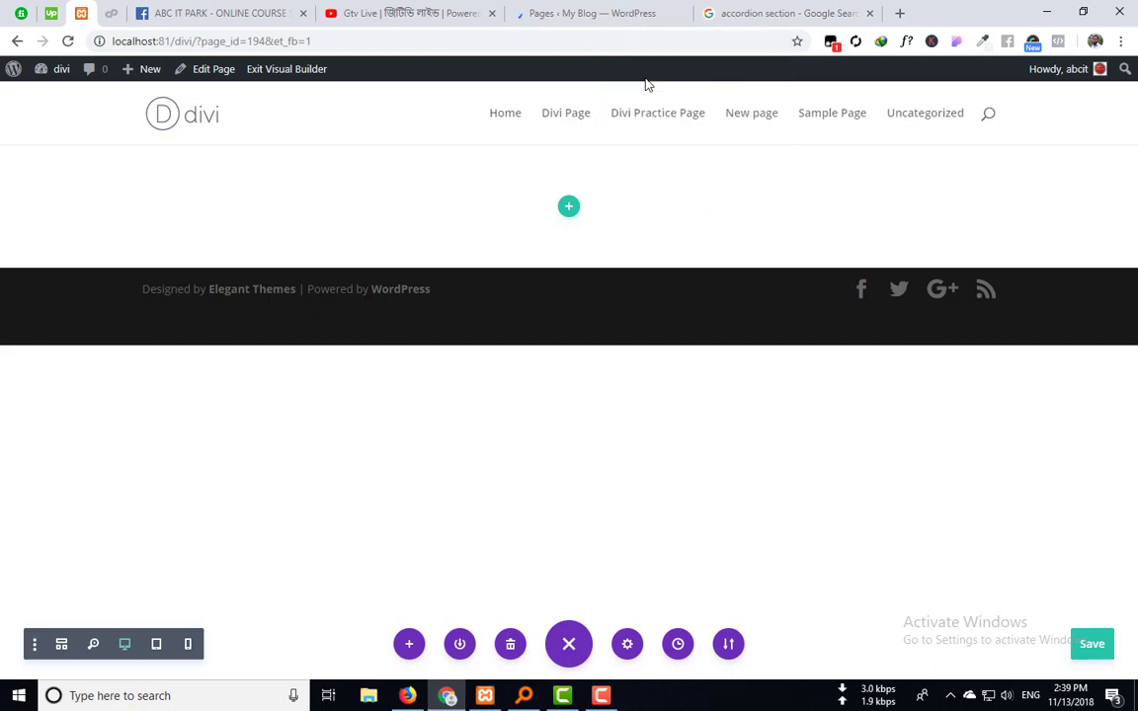
# Step: Move the Divi tab to the end of the pinned tabs and close the Facebook, YouTube and Google search tabs
pyautogui.moveTo(141, 13); pyautogui.dragTo(280, 15)
pyautogui.click(333, 15)
pyautogui.click(333, 18)
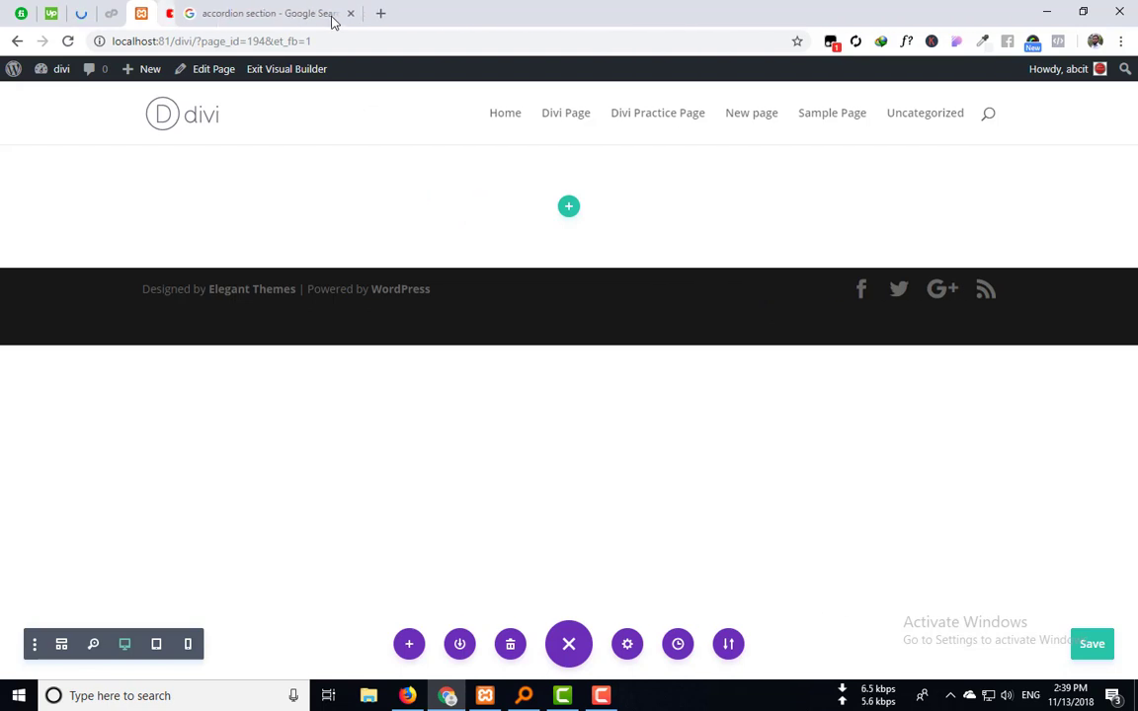
pyautogui.click(330, 15)
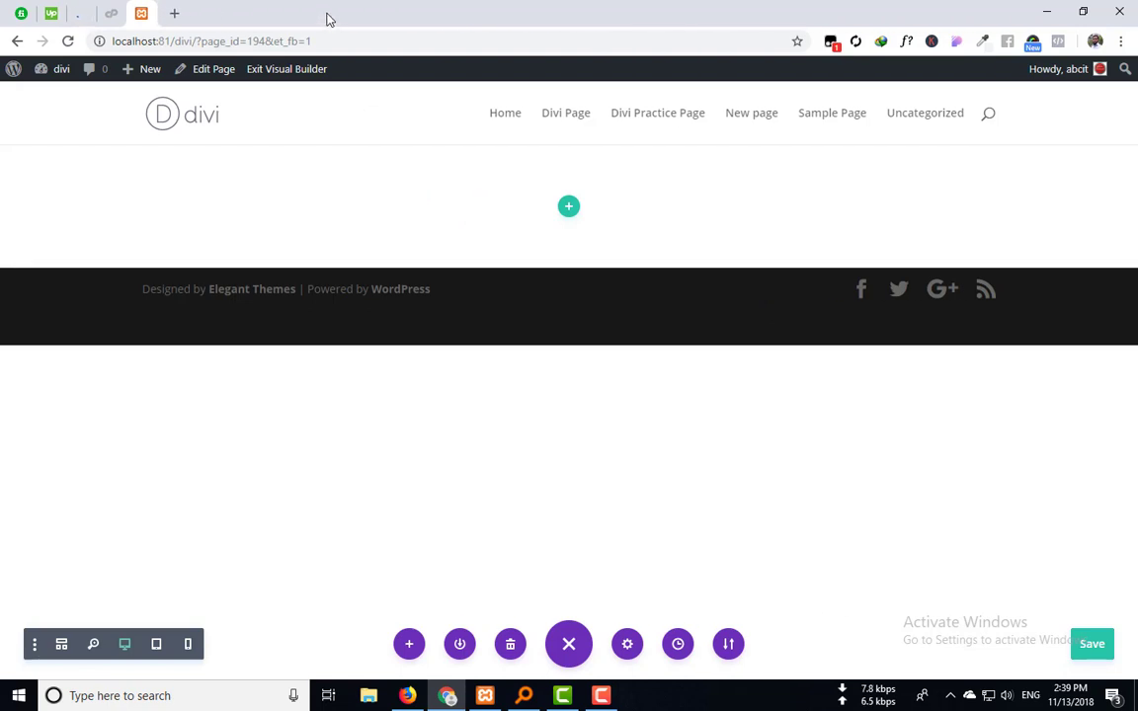
# Step: Save and exit the visual builder to the Divi site's dashboard, and open "New page" for editing
pyautogui.moveTo(57, 71)
pyautogui.click(49, 106)
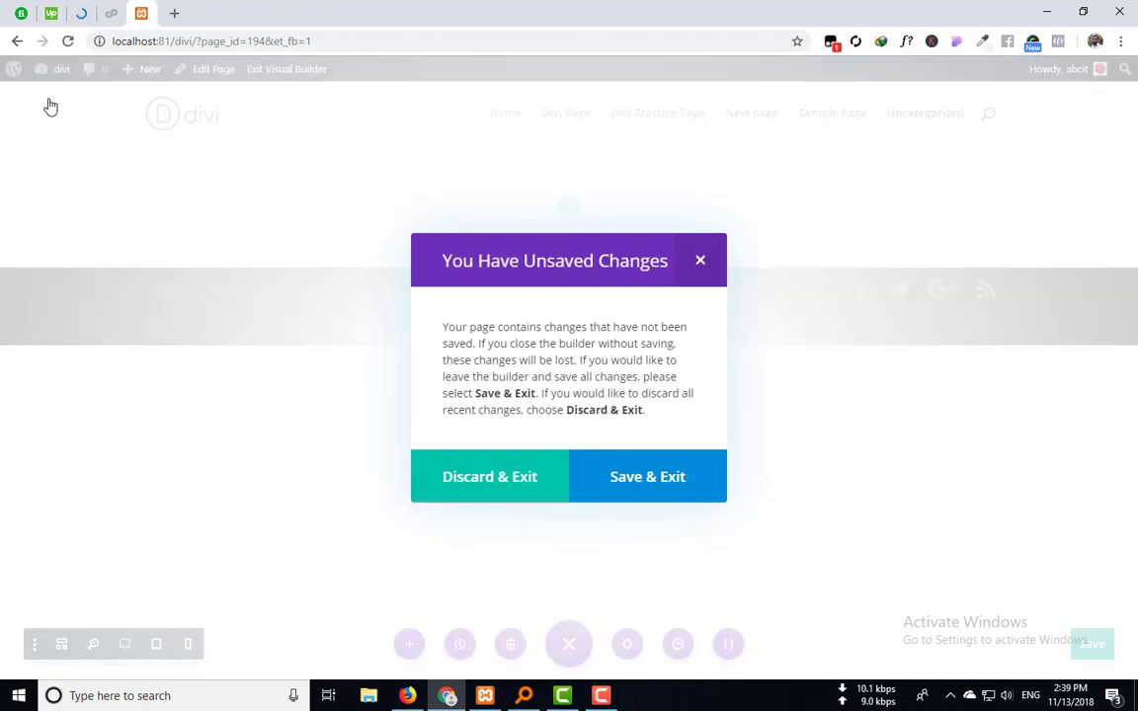
pyautogui.click(644, 477)
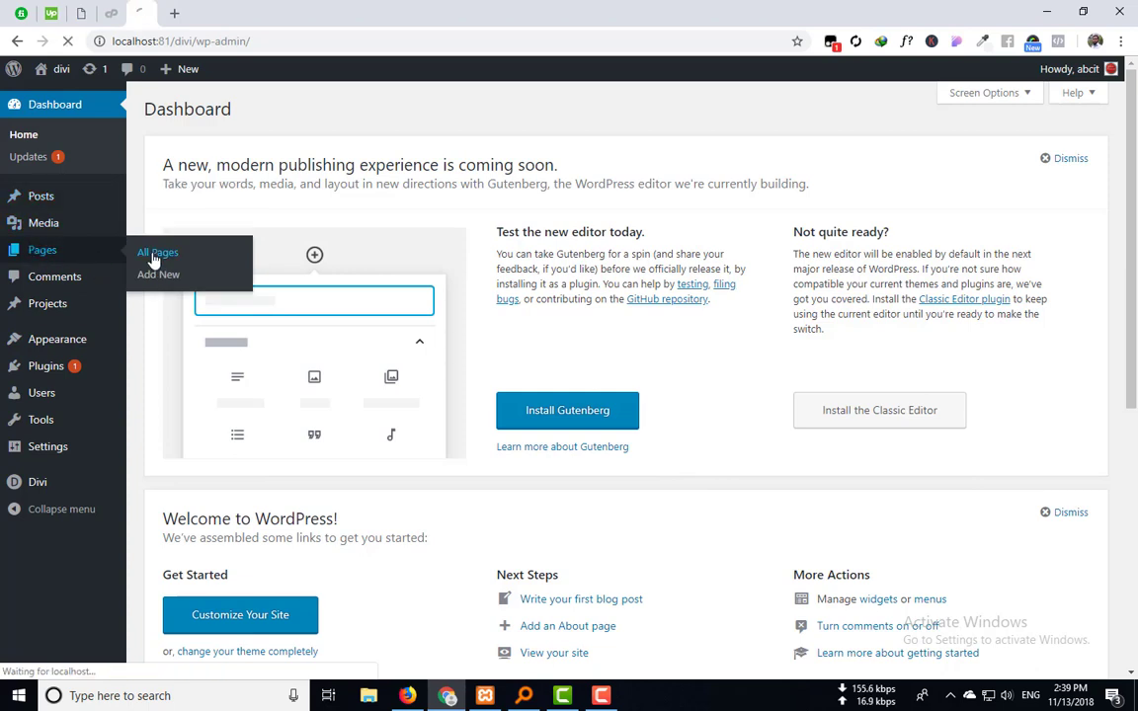
pyautogui.click(153, 257)
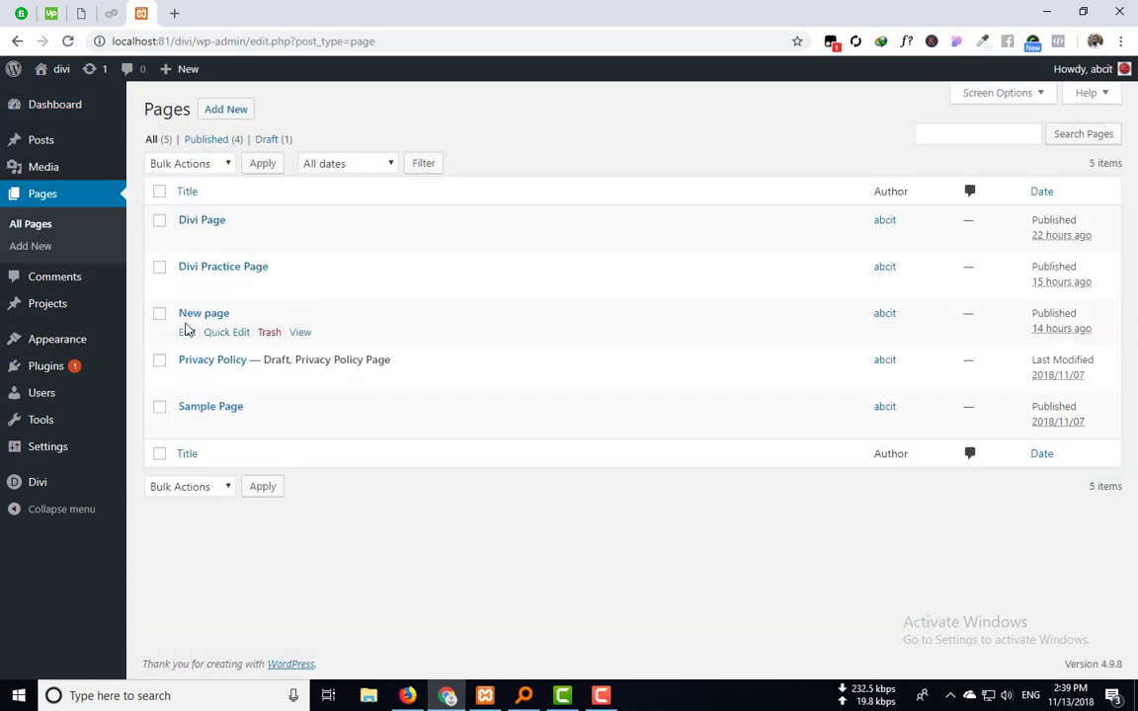
pyautogui.click(186, 333)
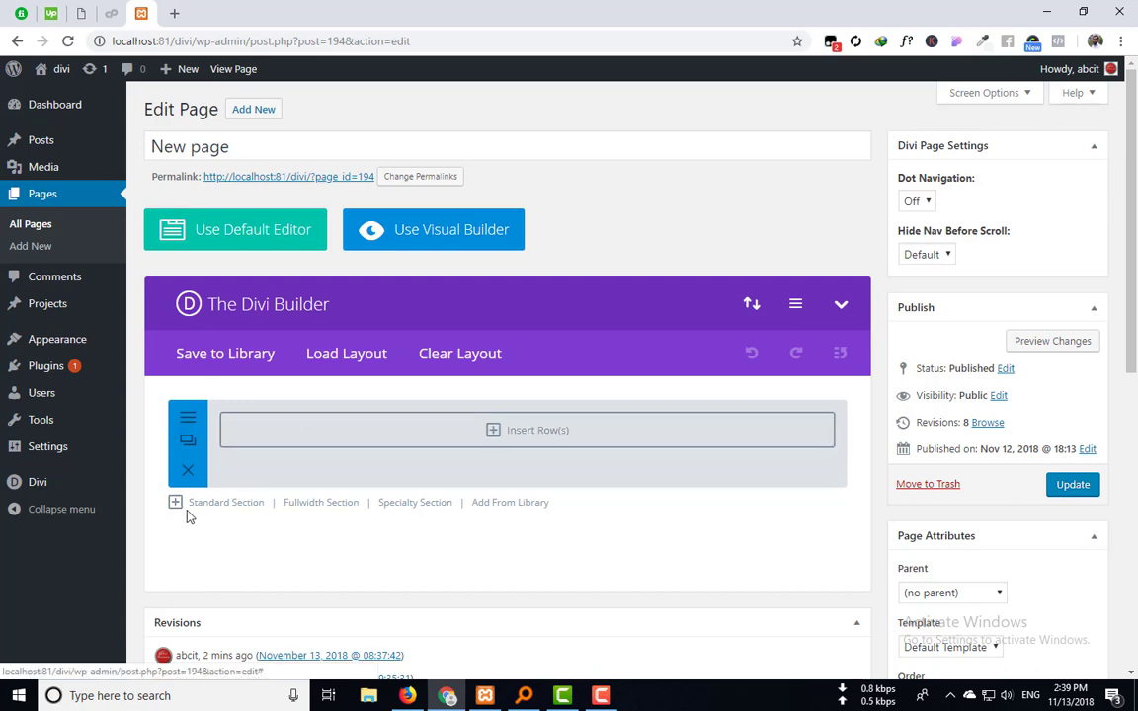
# Step: Insert a single full-width column row in the section and check the available column layouts without changing it
pyautogui.click(492, 433)
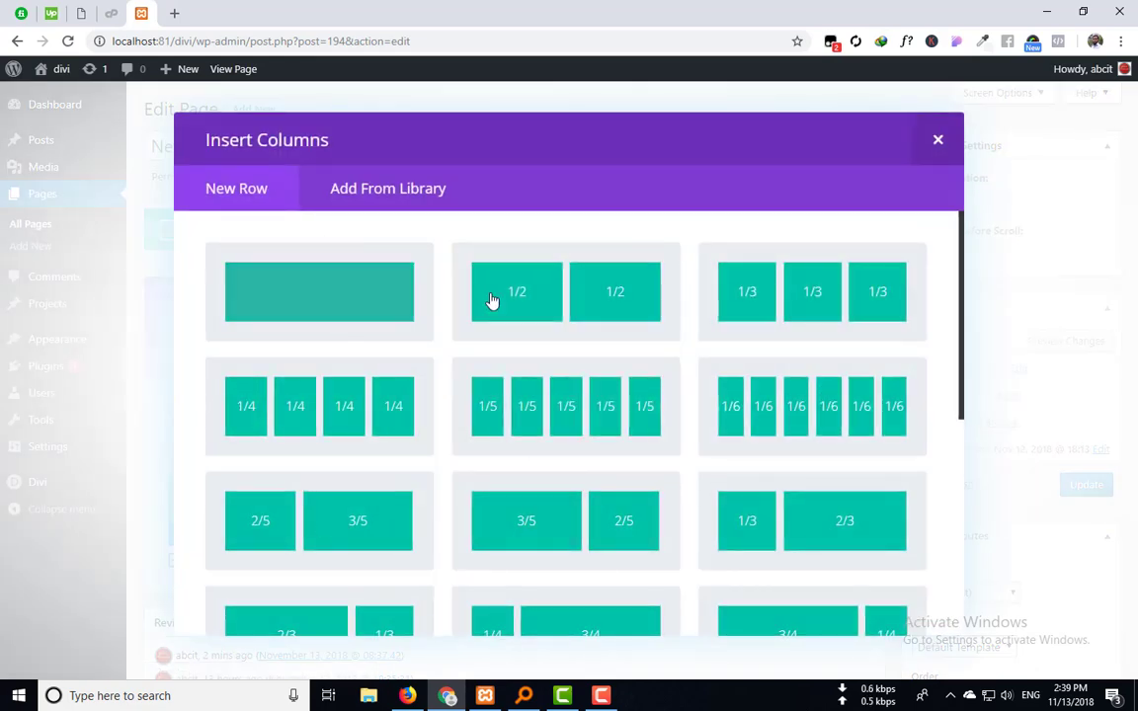
pyautogui.click(297, 299)
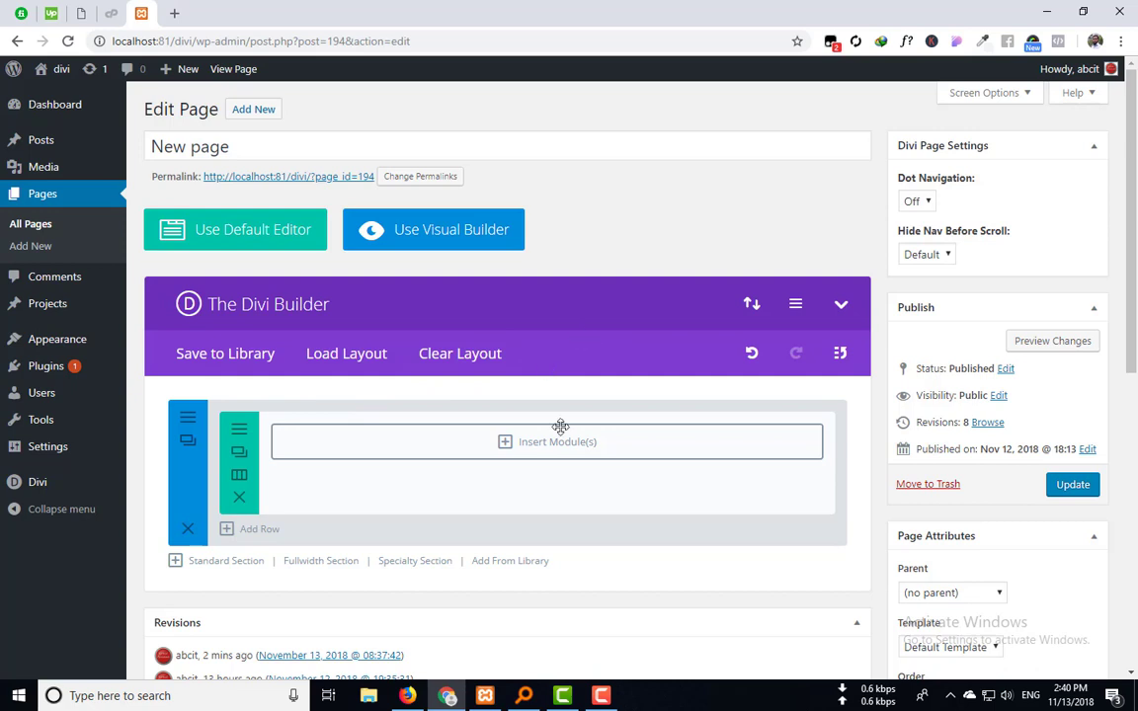
pyautogui.click(237, 477)
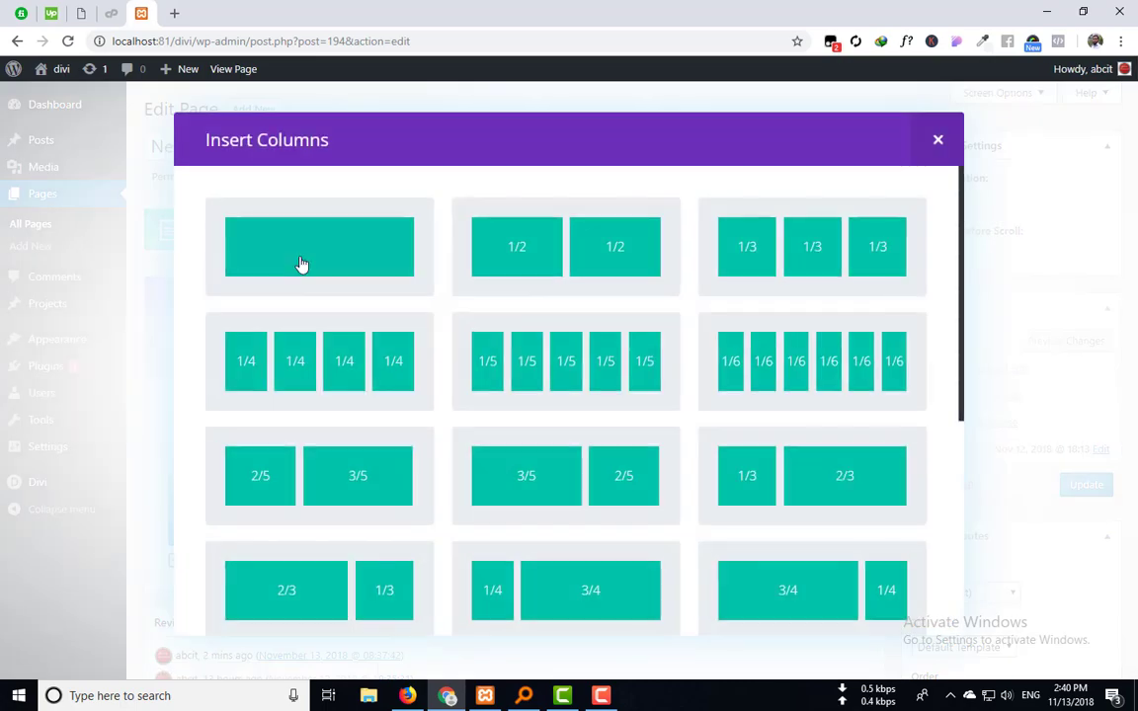
pyautogui.click(937, 141)
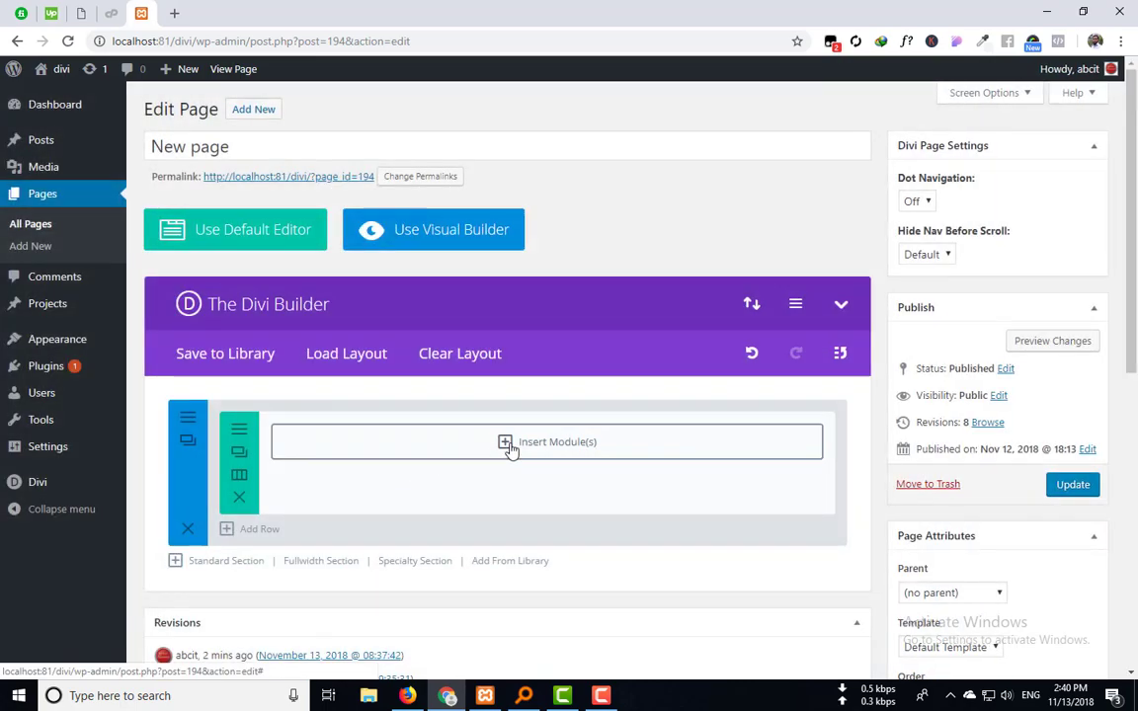
pyautogui.click(507, 444)
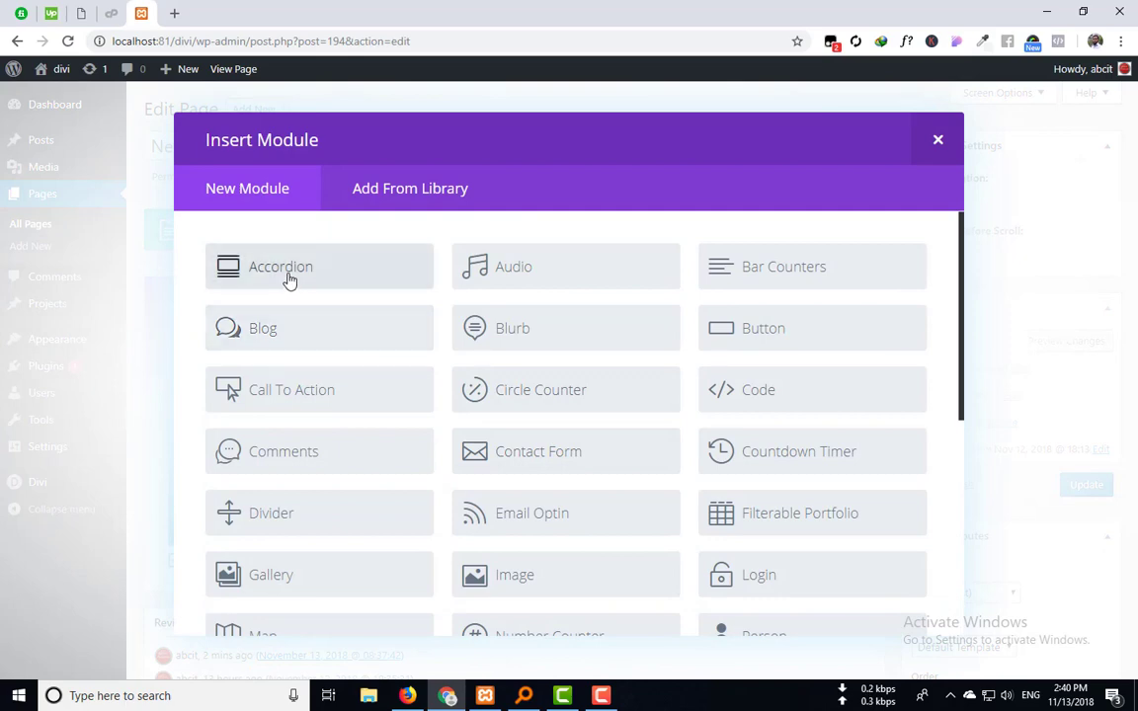
pyautogui.click(290, 281)
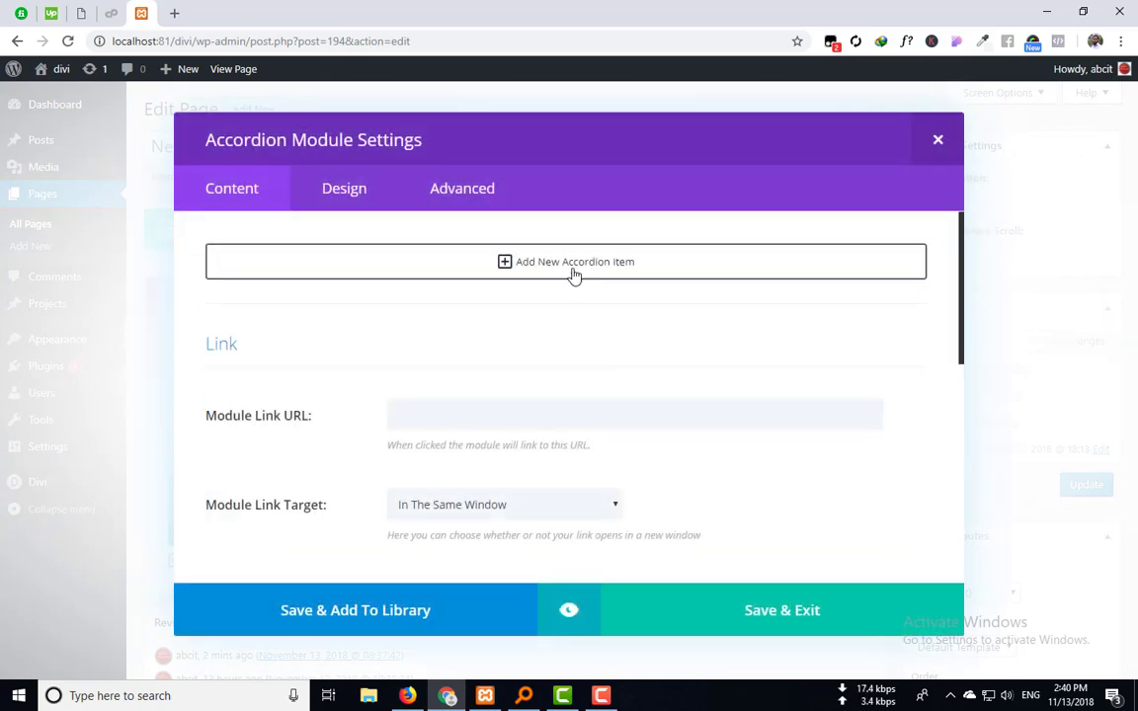
pyautogui.click(516, 271)
pyautogui.scroll(-10, 469, 492)
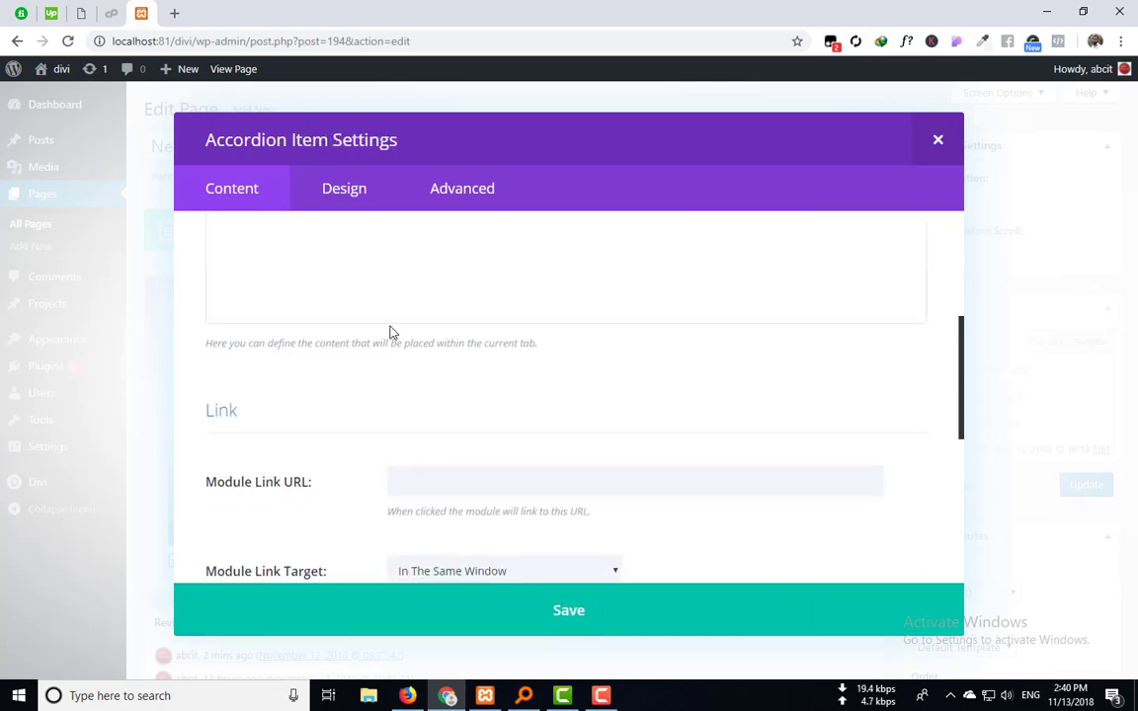
pyautogui.click(939, 141)
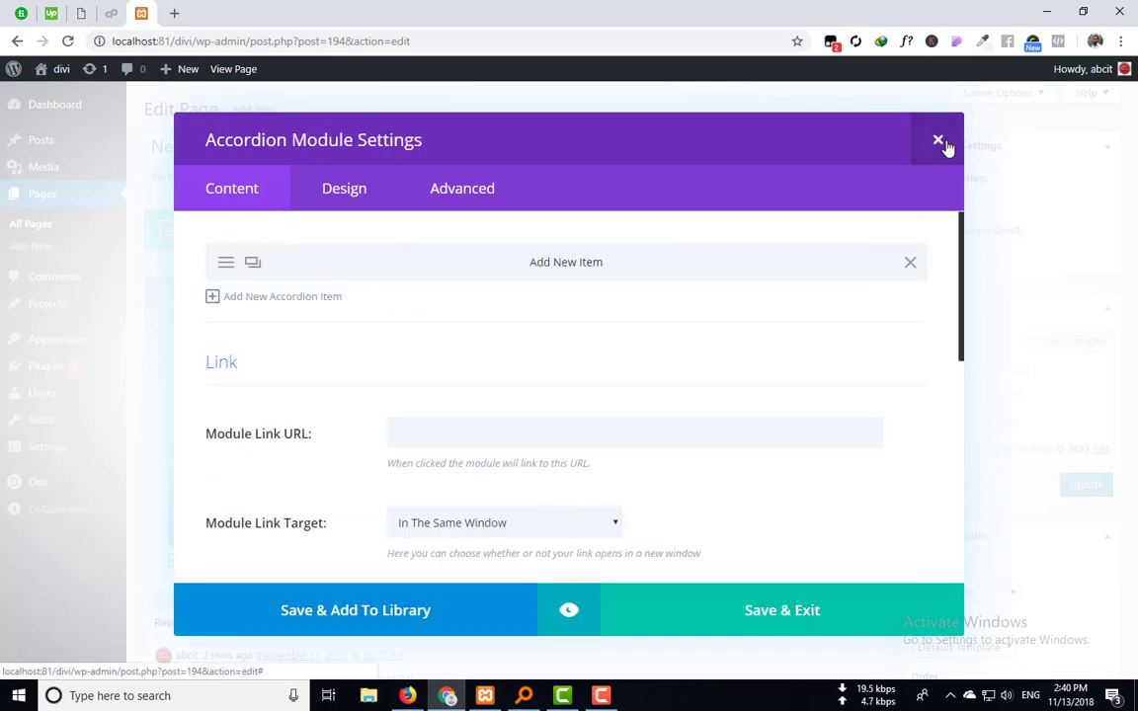
pyautogui.click(941, 143)
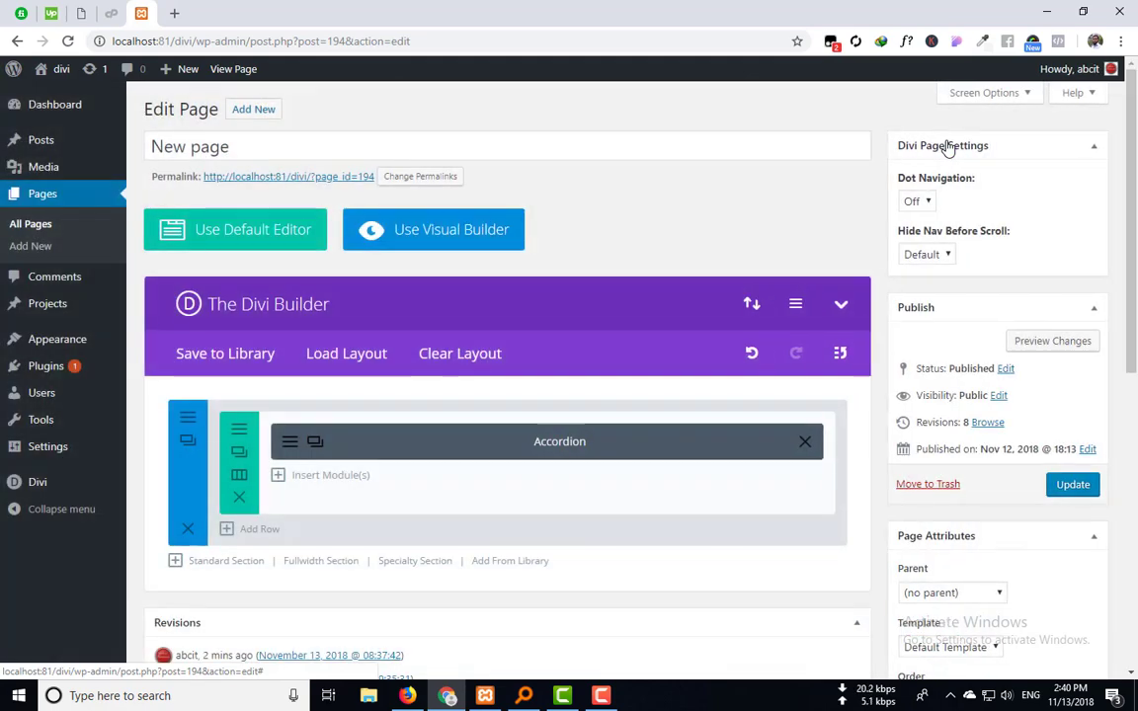
pyautogui.click(802, 449)
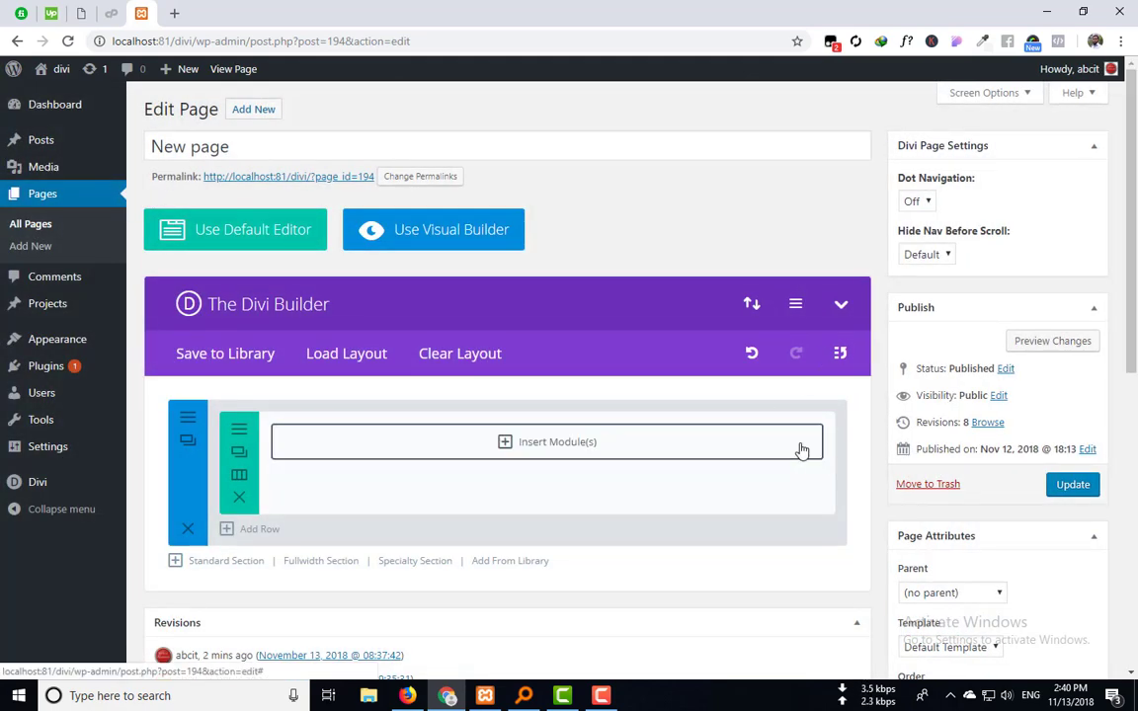
# Step: Update the page, open it in the Visual Builder in a new tab, and start building from scratch
pyautogui.click(1075, 490)
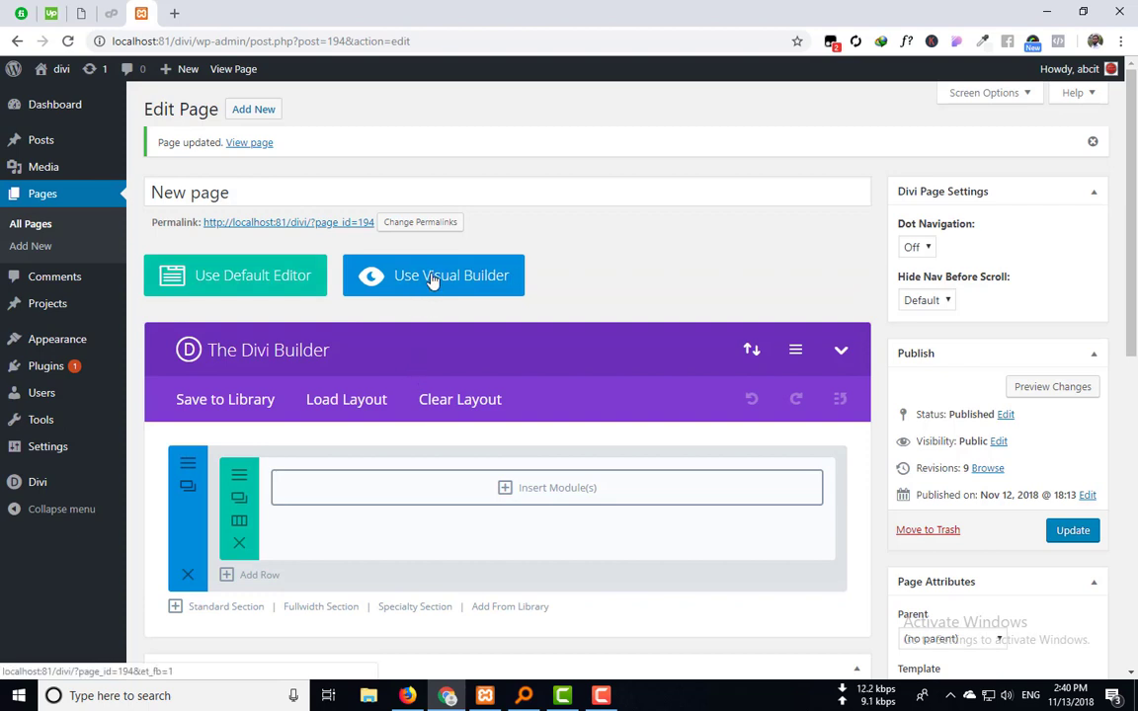
pyautogui.rightClick(431, 279)
pyautogui.click(482, 286)
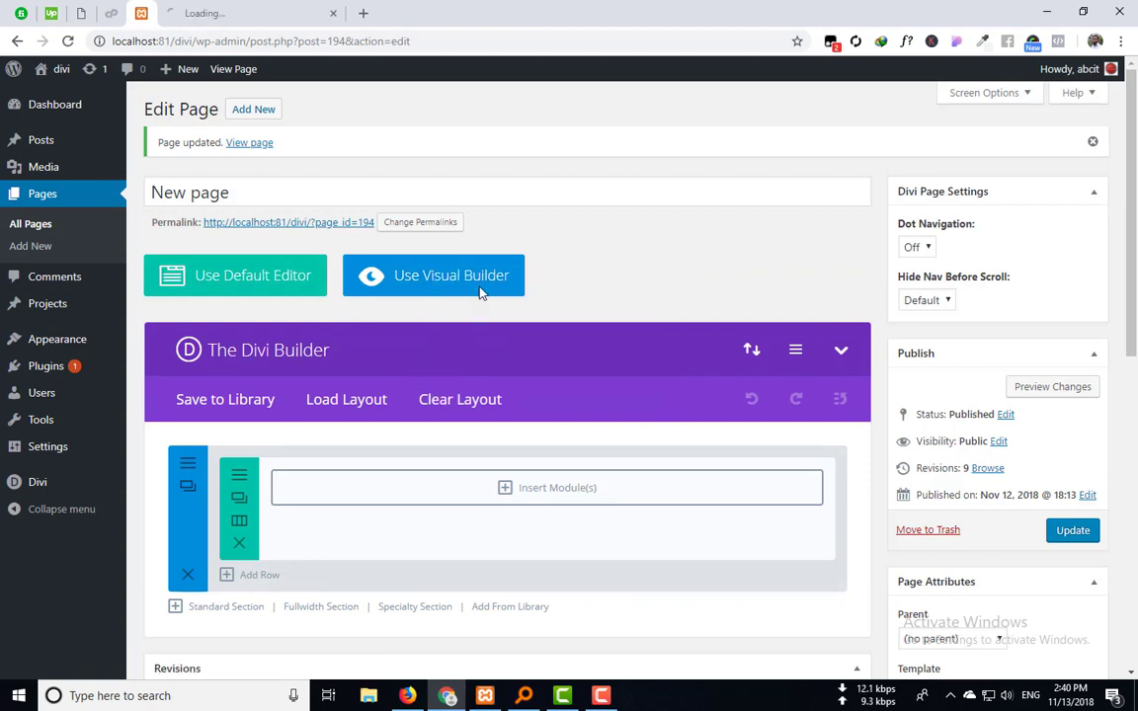
pyautogui.click(260, 8)
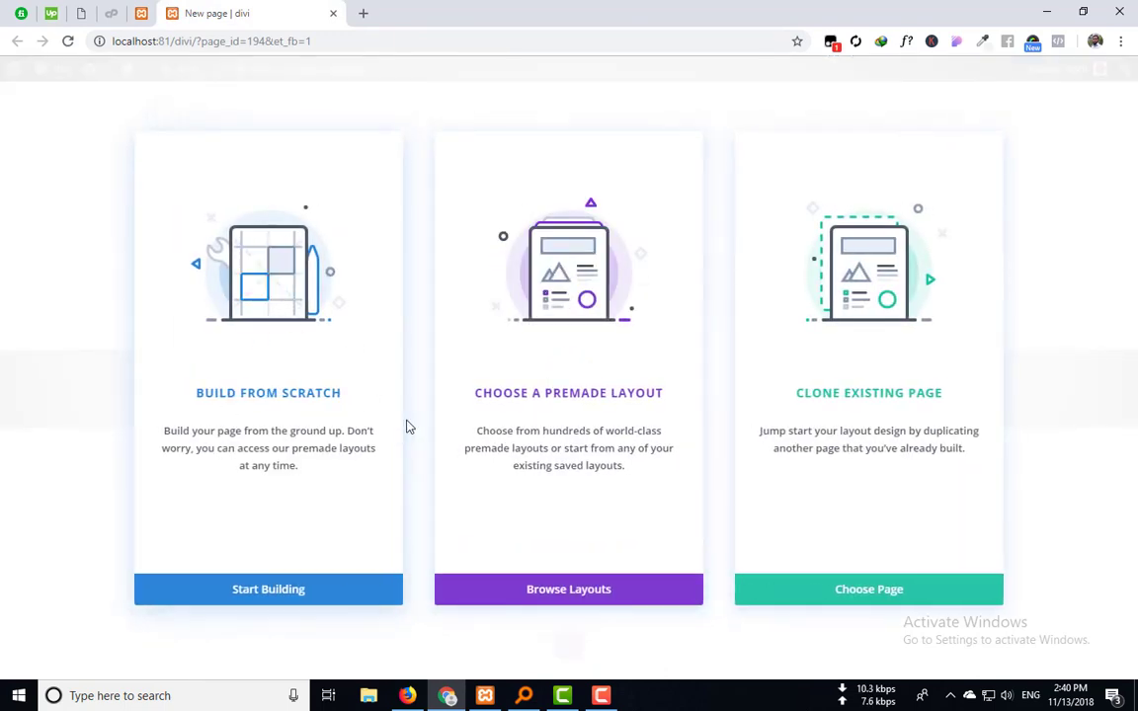
pyautogui.click(271, 592)
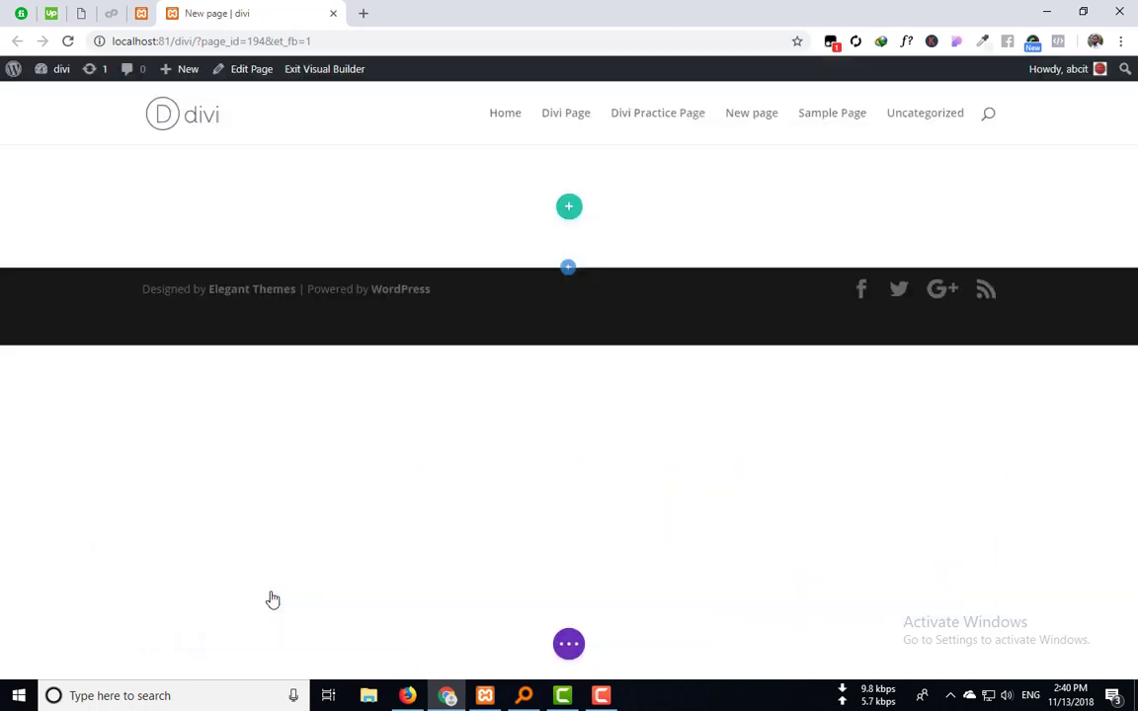
# Step: Insert a row with an Accordion module and test it by expanding the second item and again the first
pyautogui.click(471, 338)
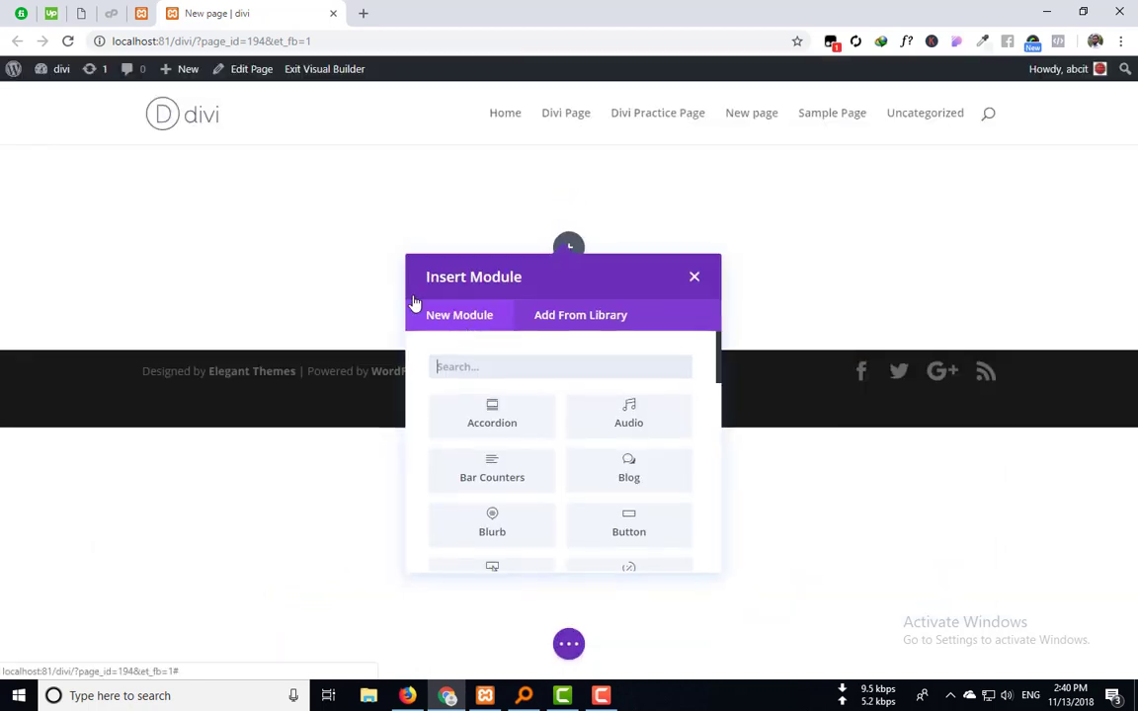
pyautogui.click(490, 420)
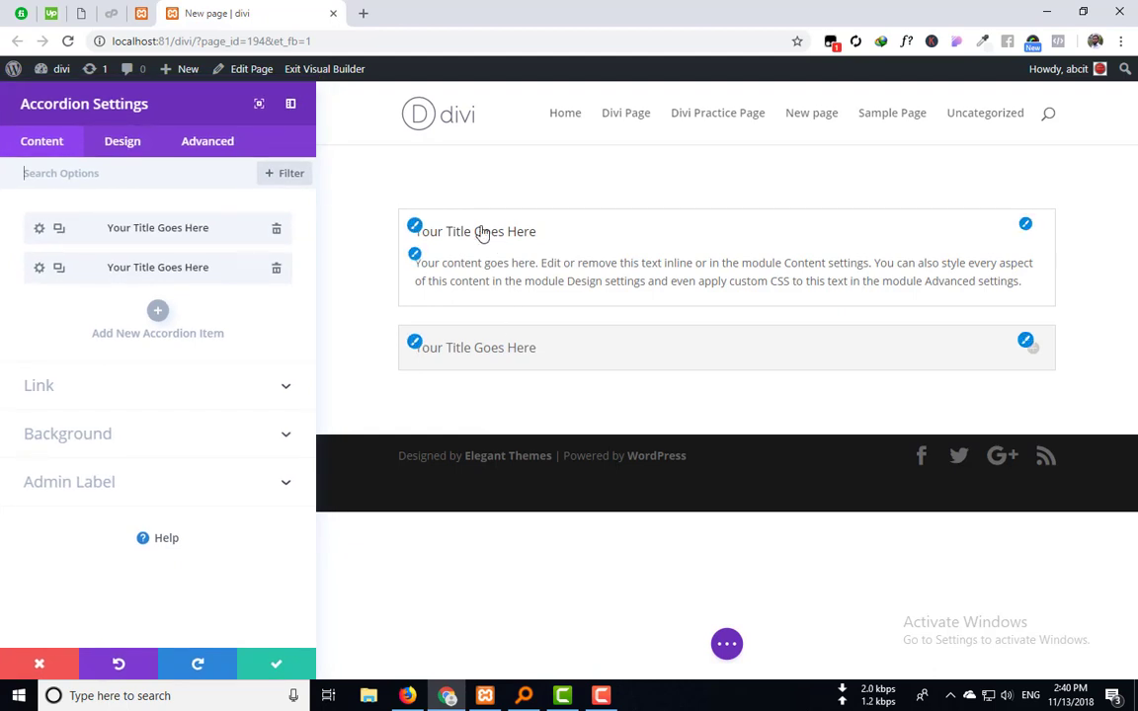
pyautogui.click(1031, 349)
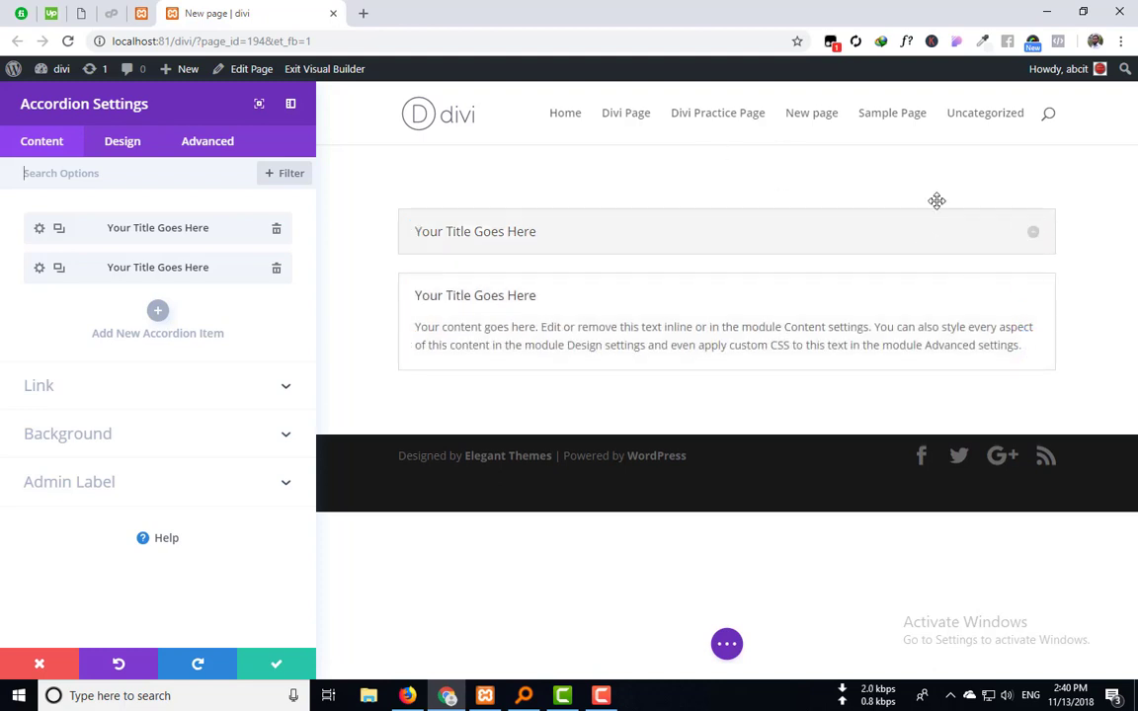
pyautogui.click(1032, 234)
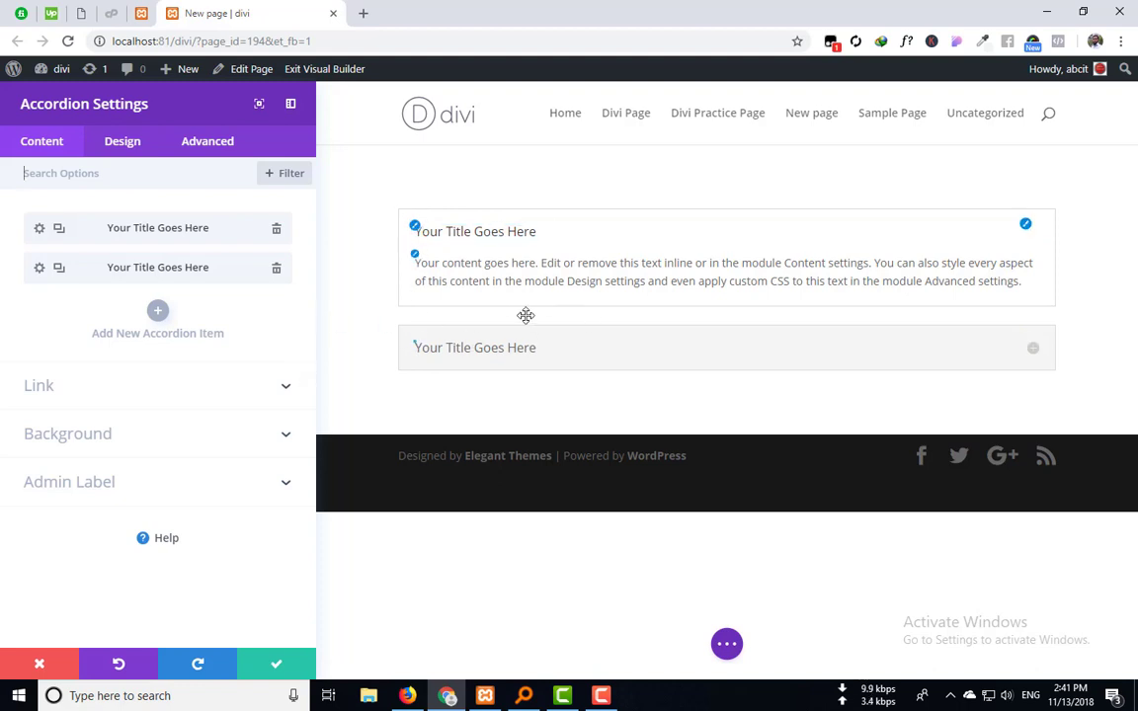
# Step: Search the web for lorem ipsum in a new tab and copy the heading "What is Lorem Ipsum?" from lipsum.com
pyautogui.click(363, 12)
pyautogui.write('lorem')
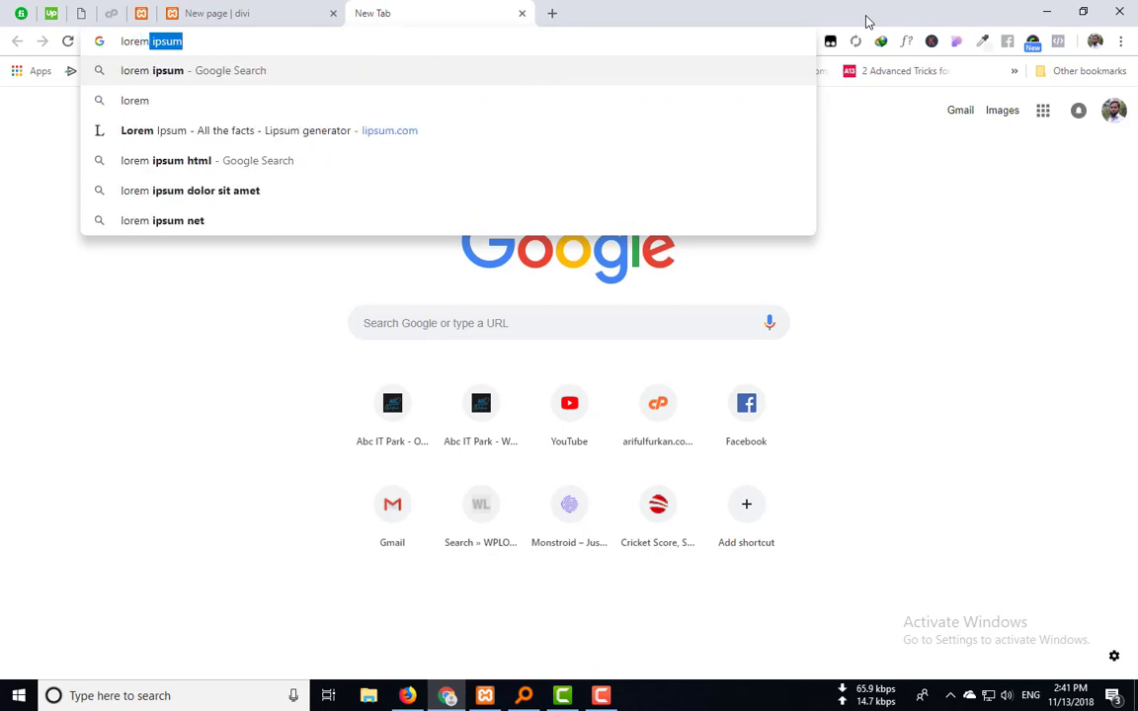
pyautogui.press('Return')
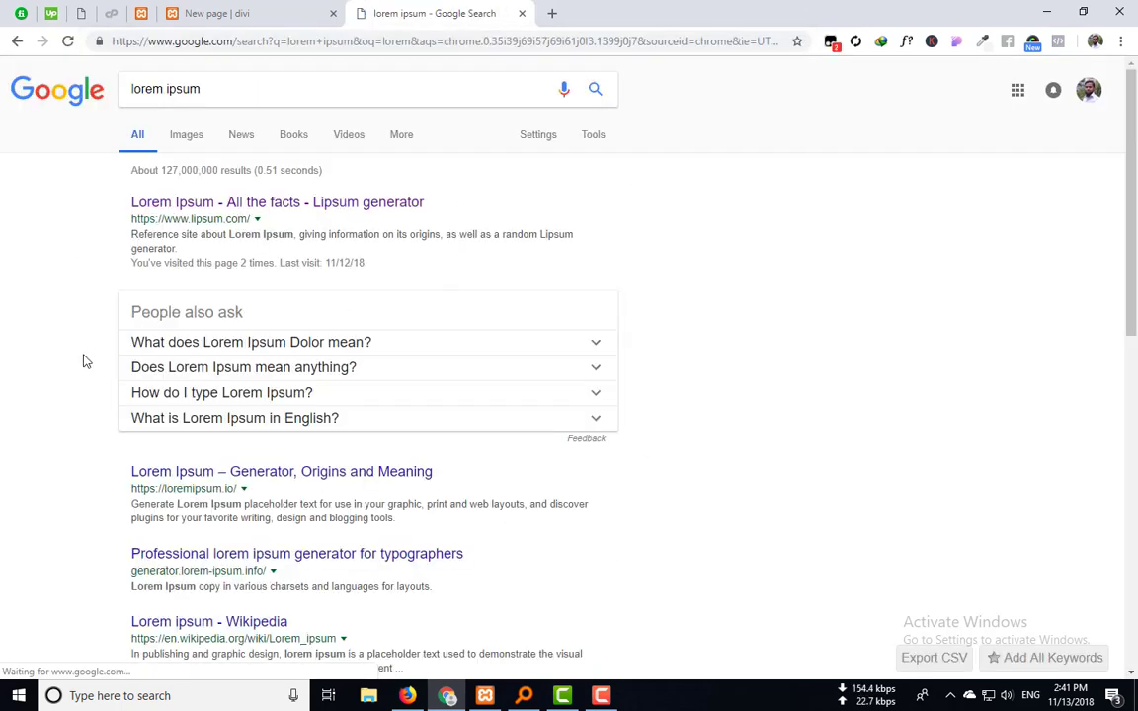
pyautogui.click(233, 203)
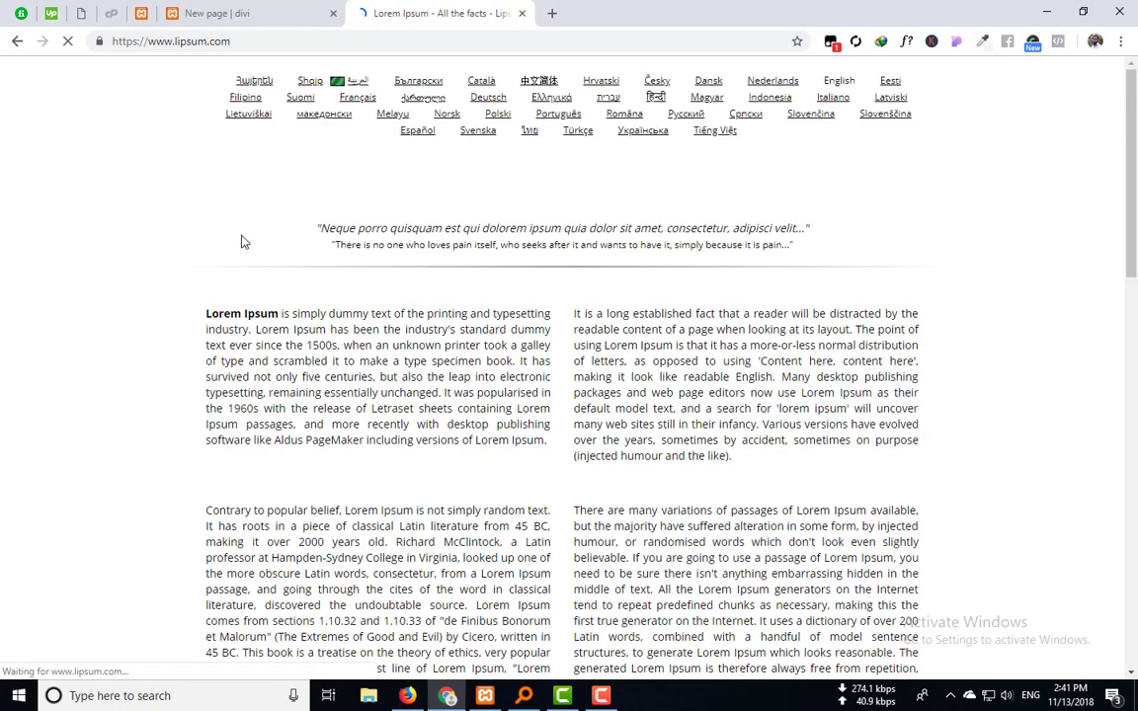
pyautogui.moveTo(373, 295); pyautogui.dragTo(212, 372)
pyautogui.hotkey('ctrl', 'c')
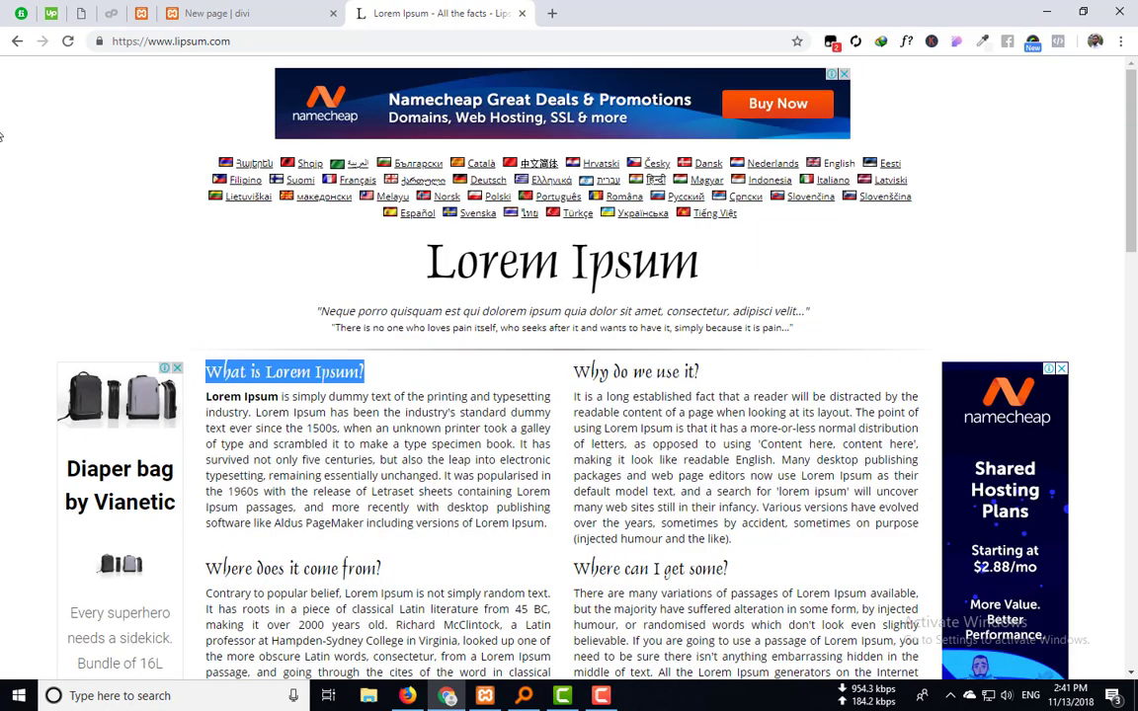
# Step: Return to the Divi page and replace the first accordion item's title inline with the copied heading "What is Lorem Ipsum?"
pyautogui.click(204, 12)
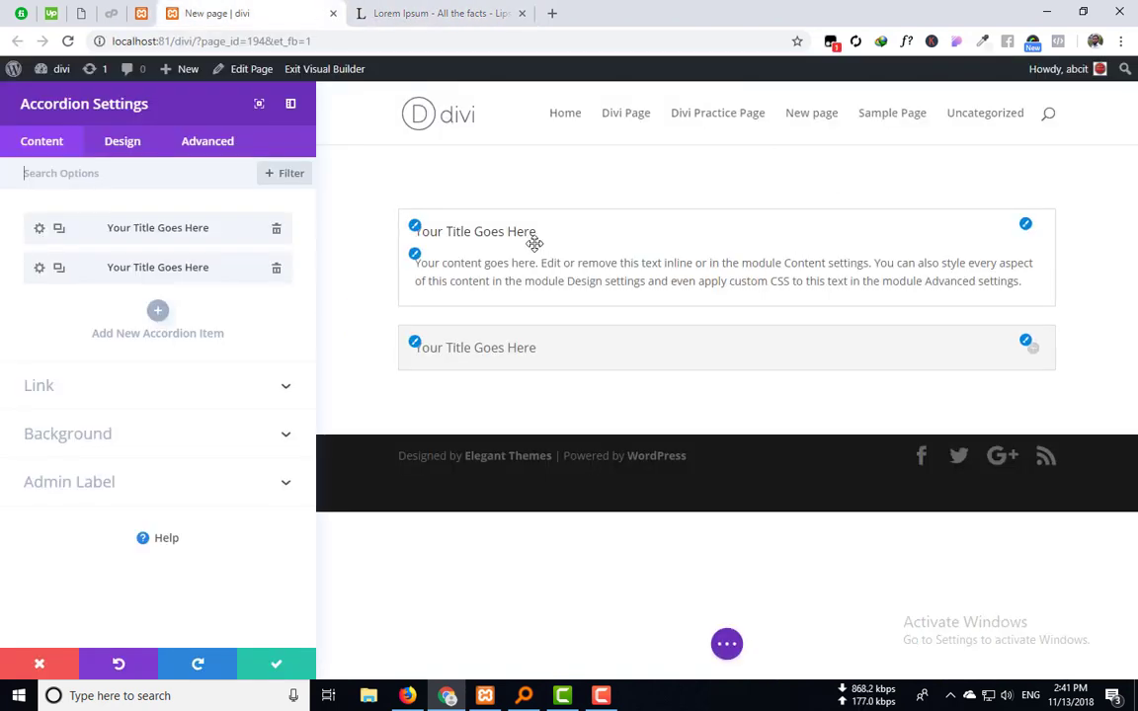
pyautogui.click(418, 230)
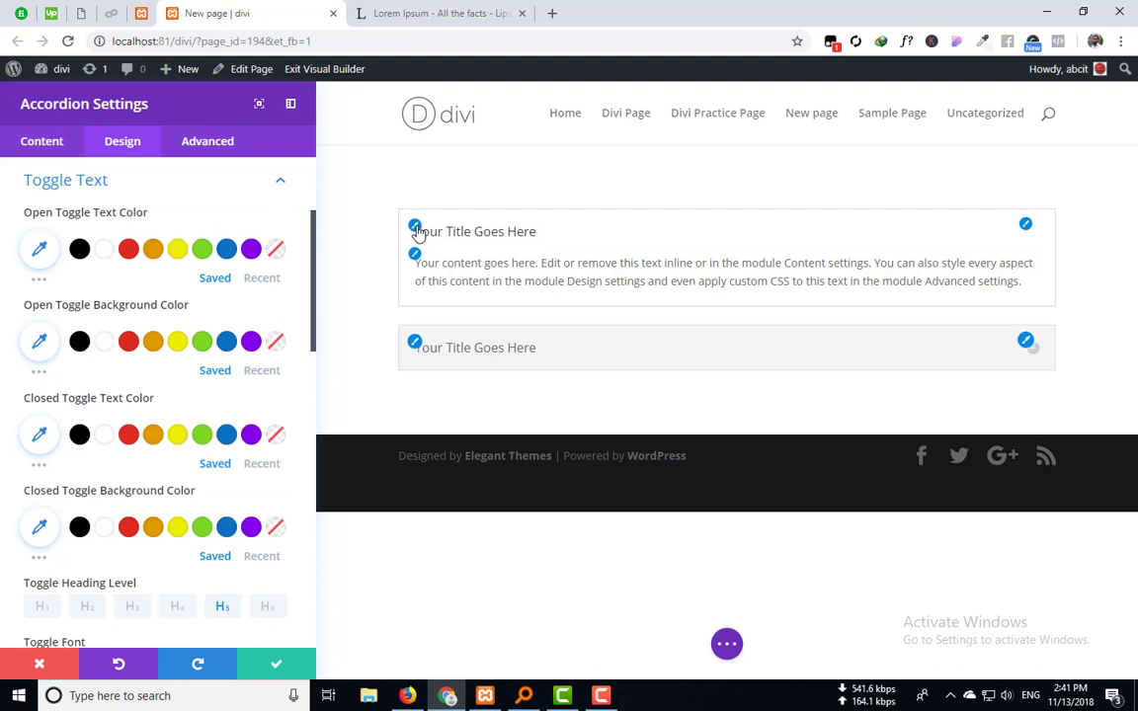
pyautogui.click(418, 231)
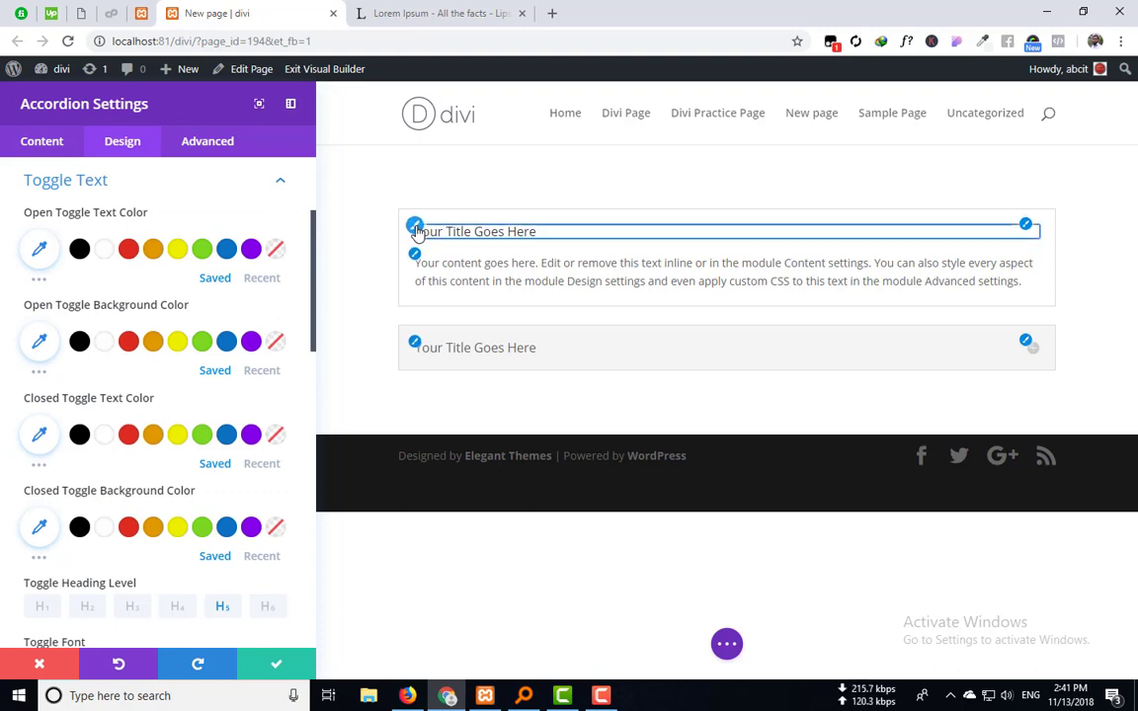
pyautogui.click(605, 228)
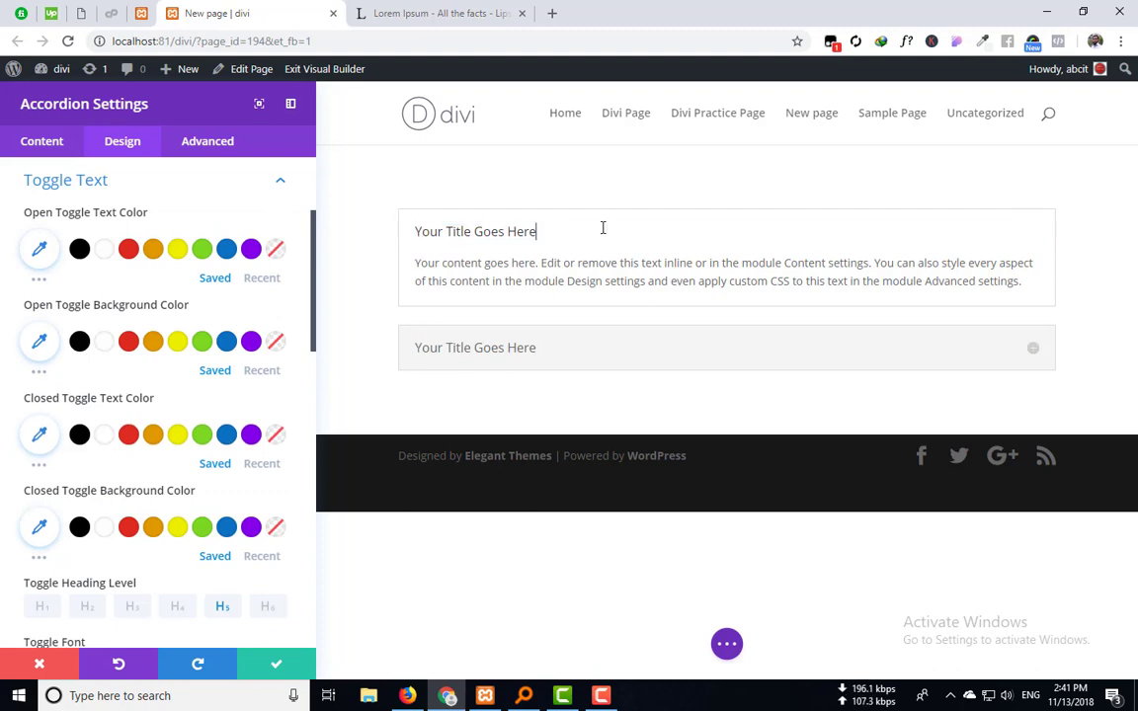
pyautogui.keyDown('shift'); pyautogui.click(444, 232); pyautogui.keyUp('shift')
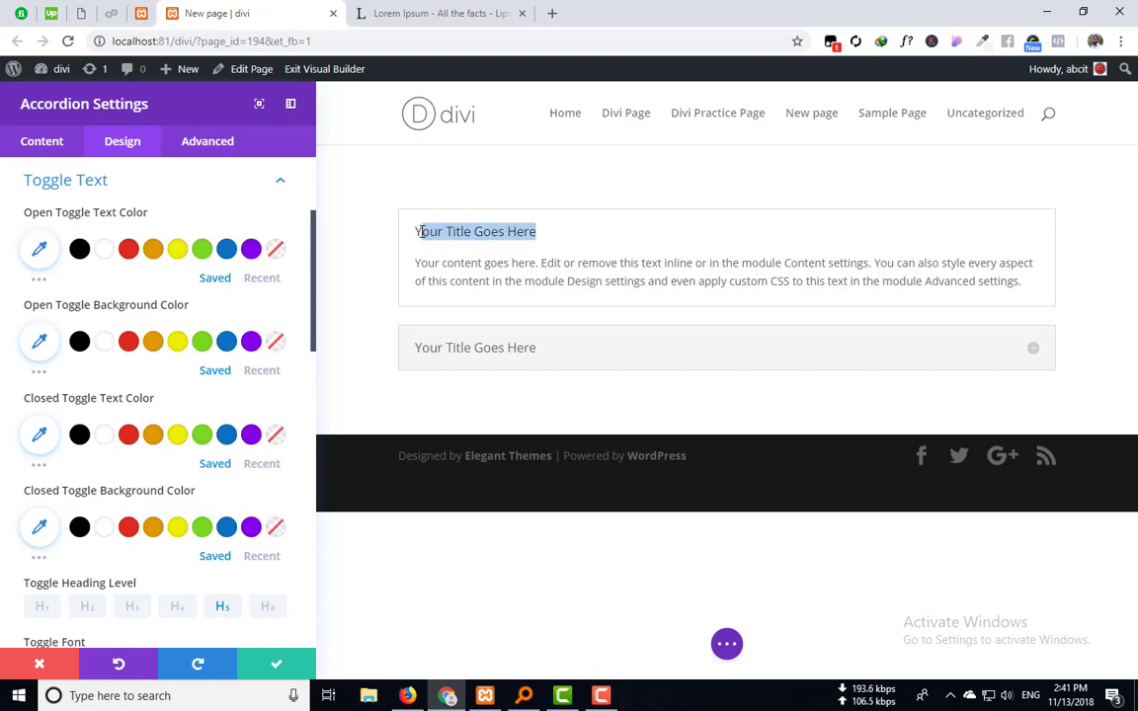
pyautogui.hotkey('ctrl', 'v')
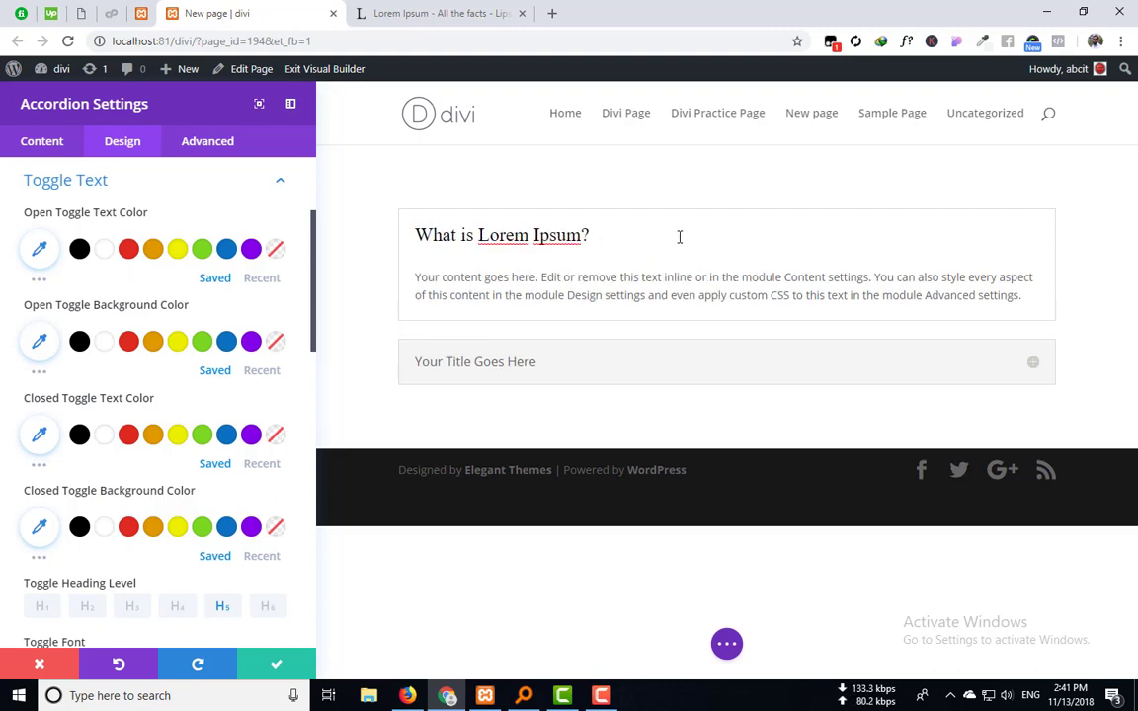
# Step: Replace the first item's placeholder body with the opening of the "What is Lorem Ipsum?" paragraph copied from lipsum.com
pyautogui.click(668, 277)
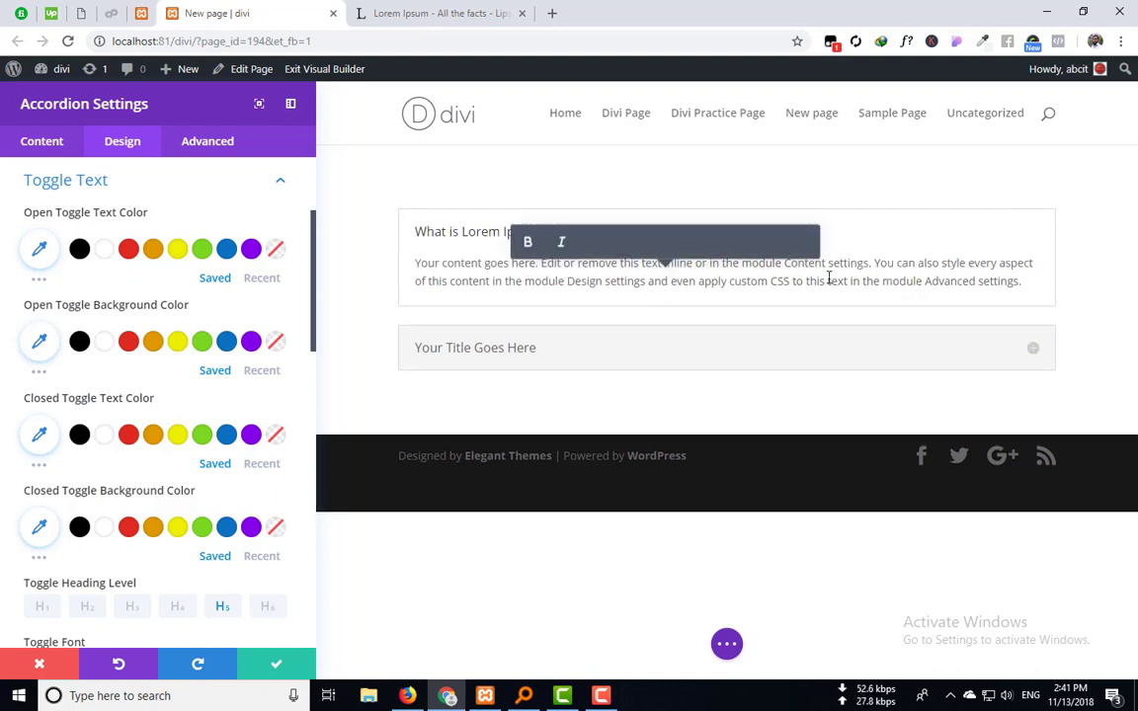
pyautogui.moveTo(1027, 281); pyautogui.dragTo(418, 263)
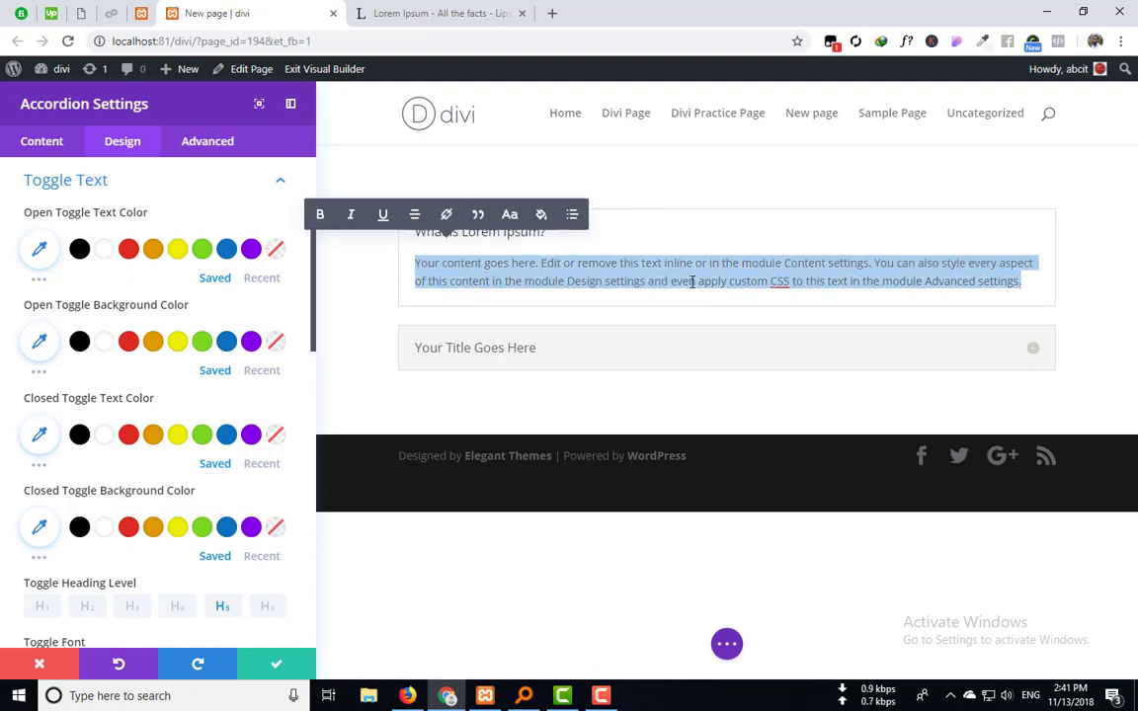
pyautogui.press('BackSpace')
pyautogui.hotkey('ctrl', 'Tab')
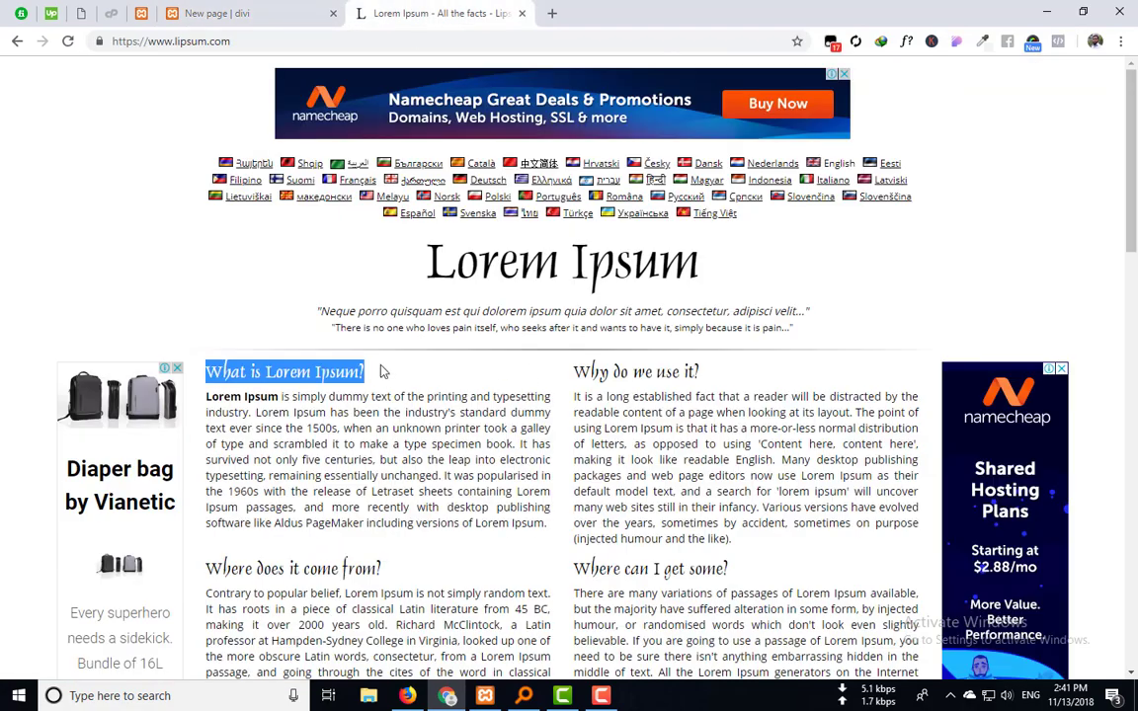
pyautogui.scroll(-1, 342, 327)
pyautogui.moveTo(385, 380); pyautogui.dragTo(209, 313)
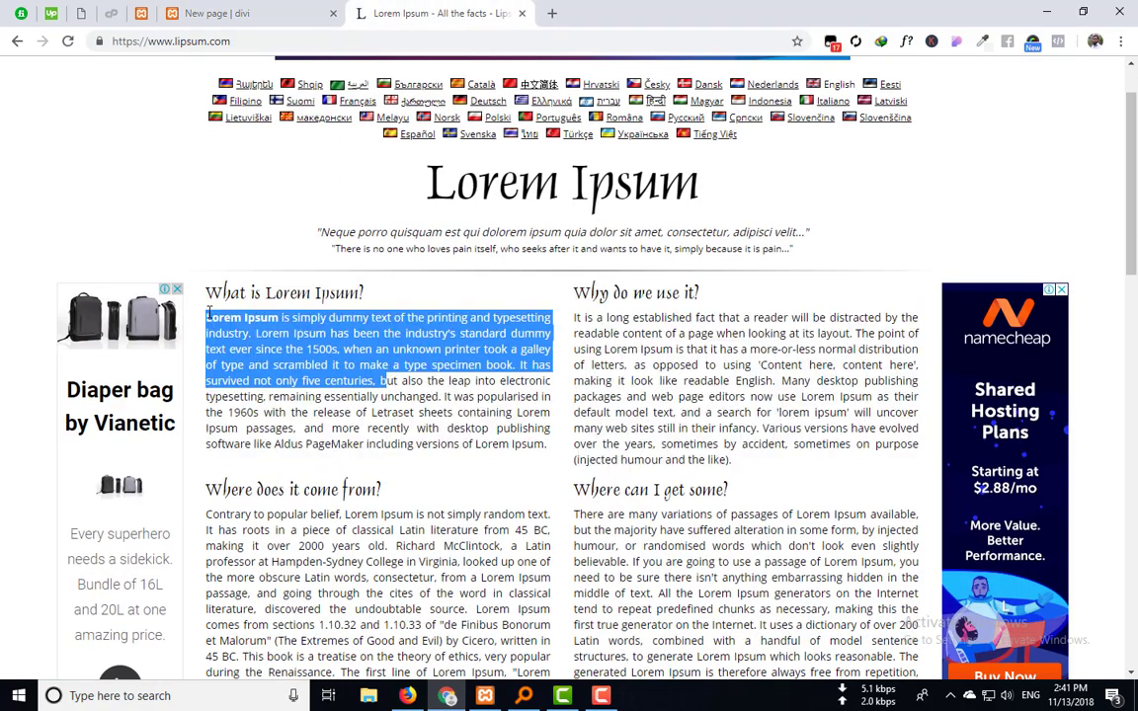
pyautogui.hotkey('ctrl', 'c')
pyautogui.hotkey('ctrl', 'shift', 'Tab')
pyautogui.hotkey('ctrl', 'v')
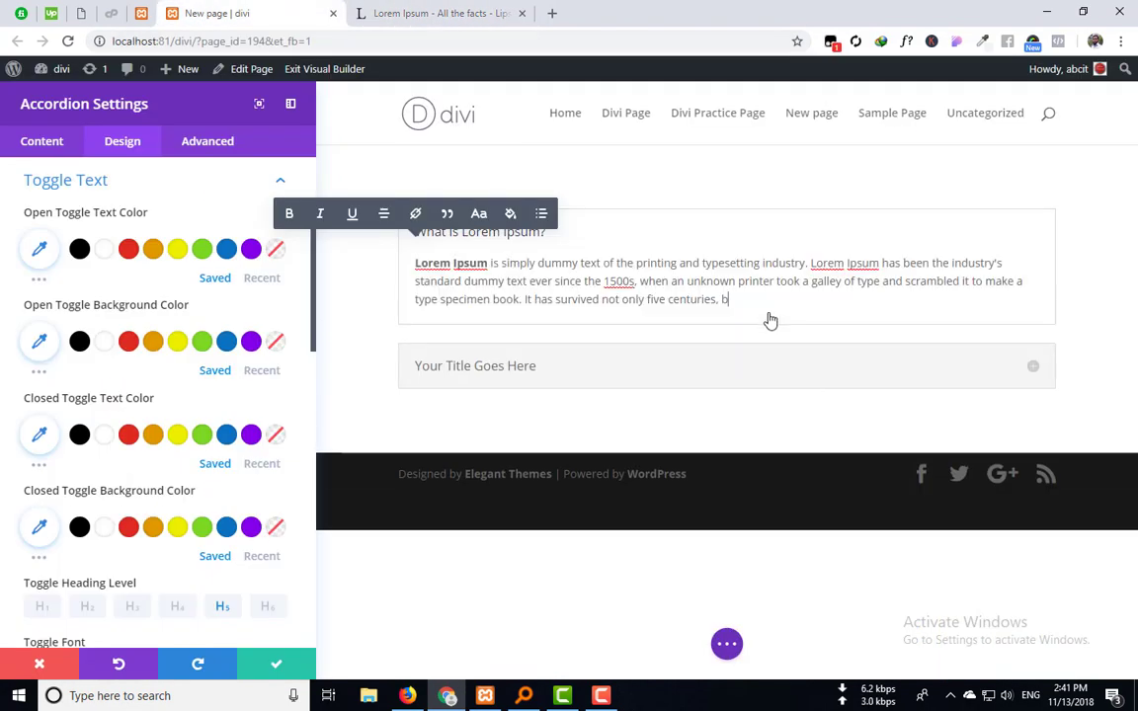
pyautogui.click(727, 170)
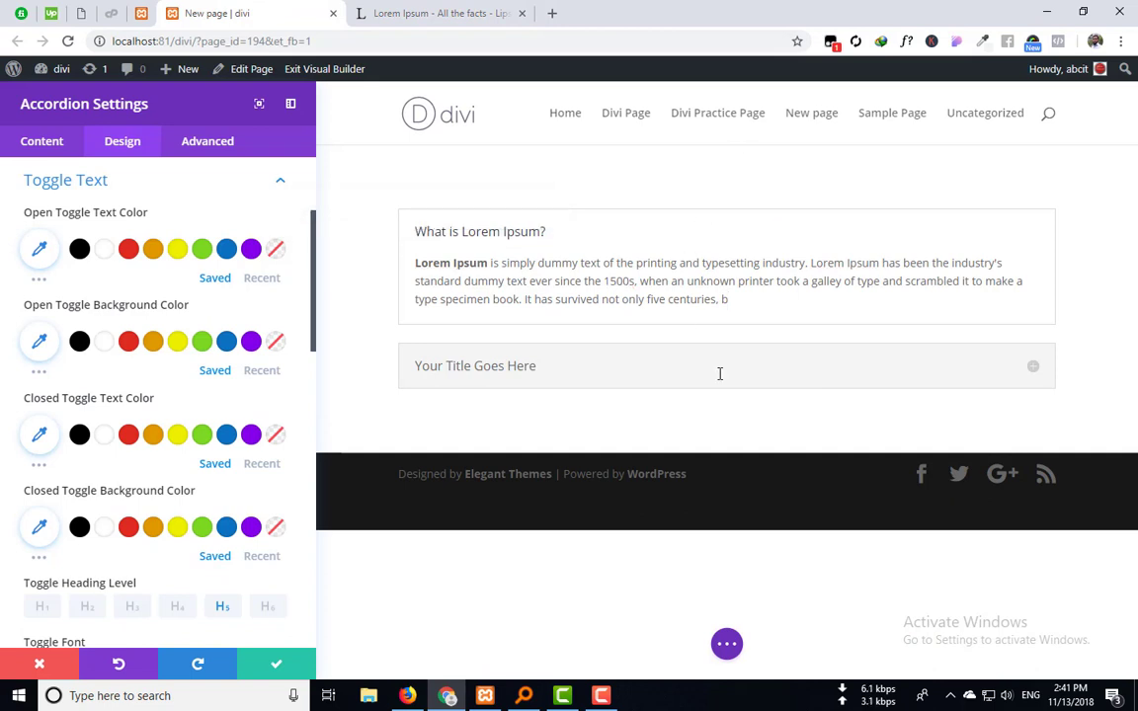
# Step: Trim the leftover characters from the first item's body text so it ends with "five centuries"
pyautogui.click(42, 141)
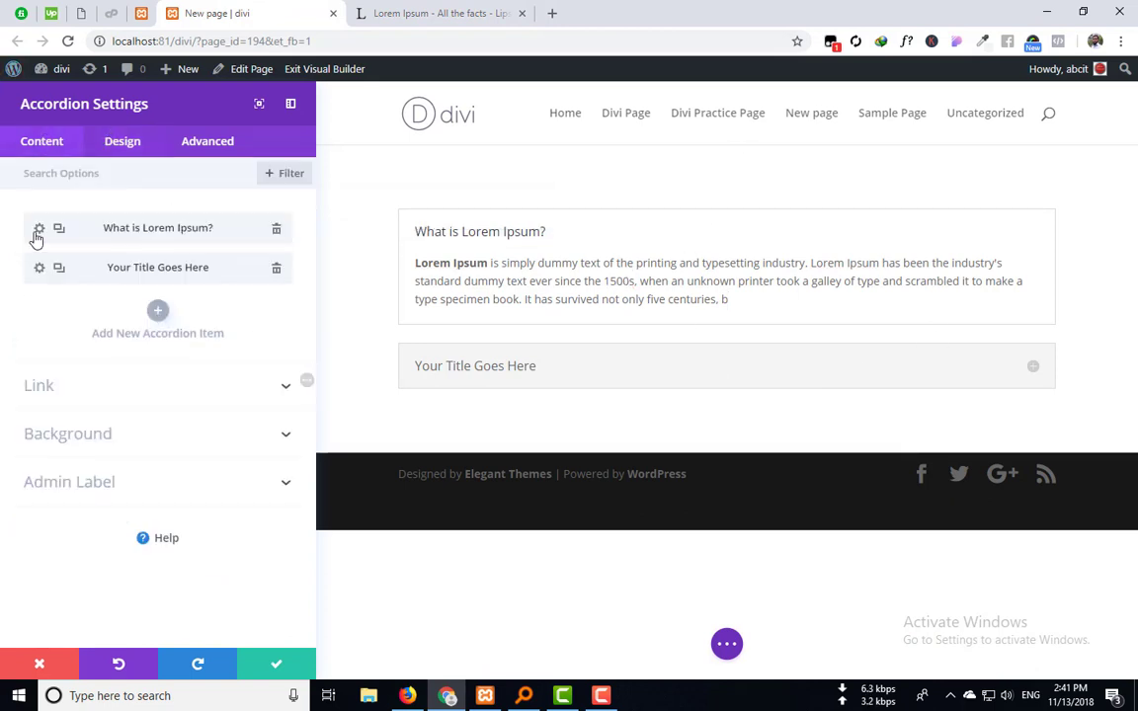
pyautogui.click(726, 298)
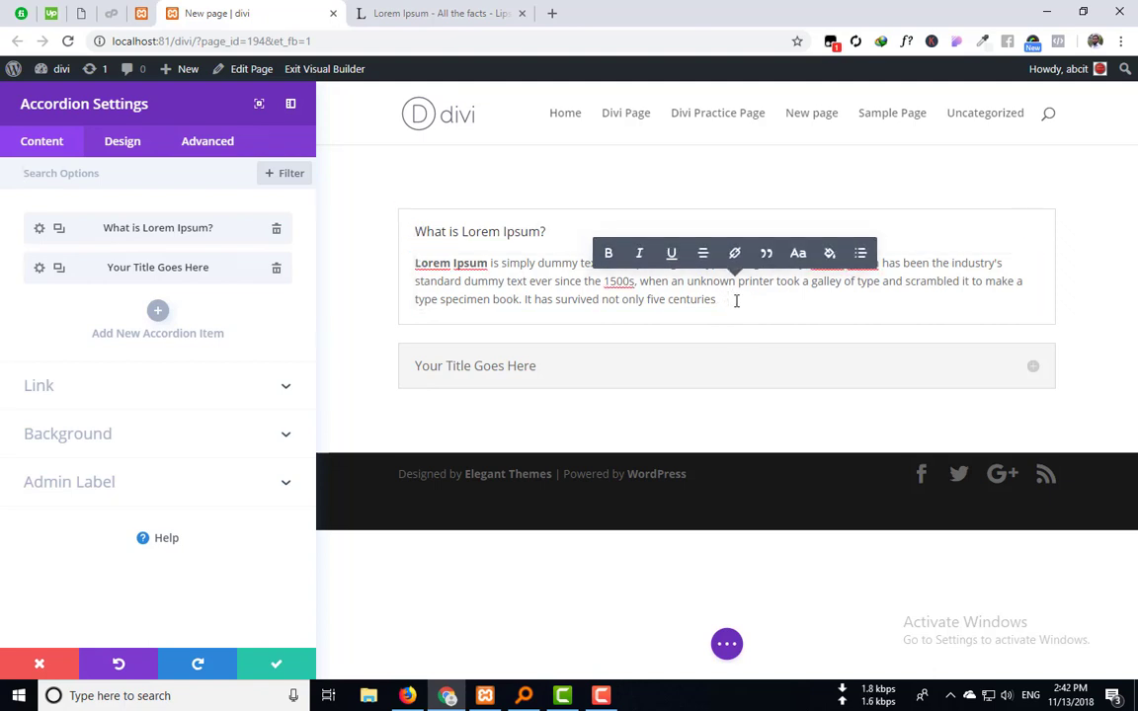
pyautogui.press('Escape')
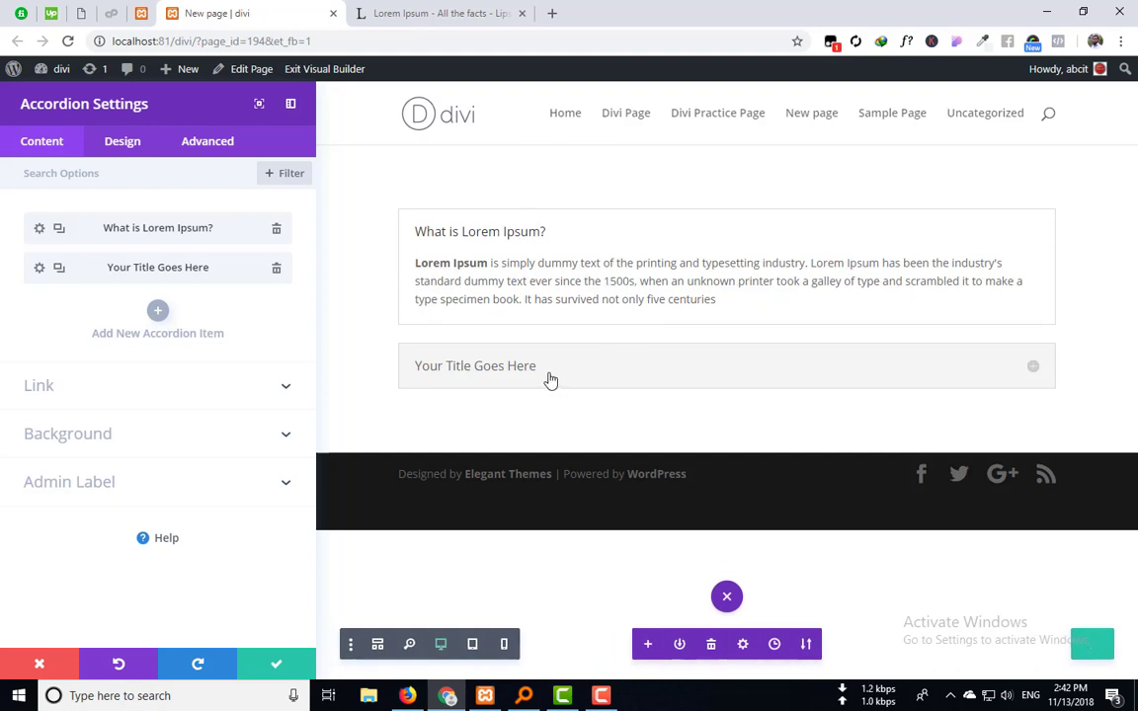
# Step: Replace the second accordion item's title with the heading "Why do we use it?" copied from lipsum.com
pyautogui.click(482, 365)
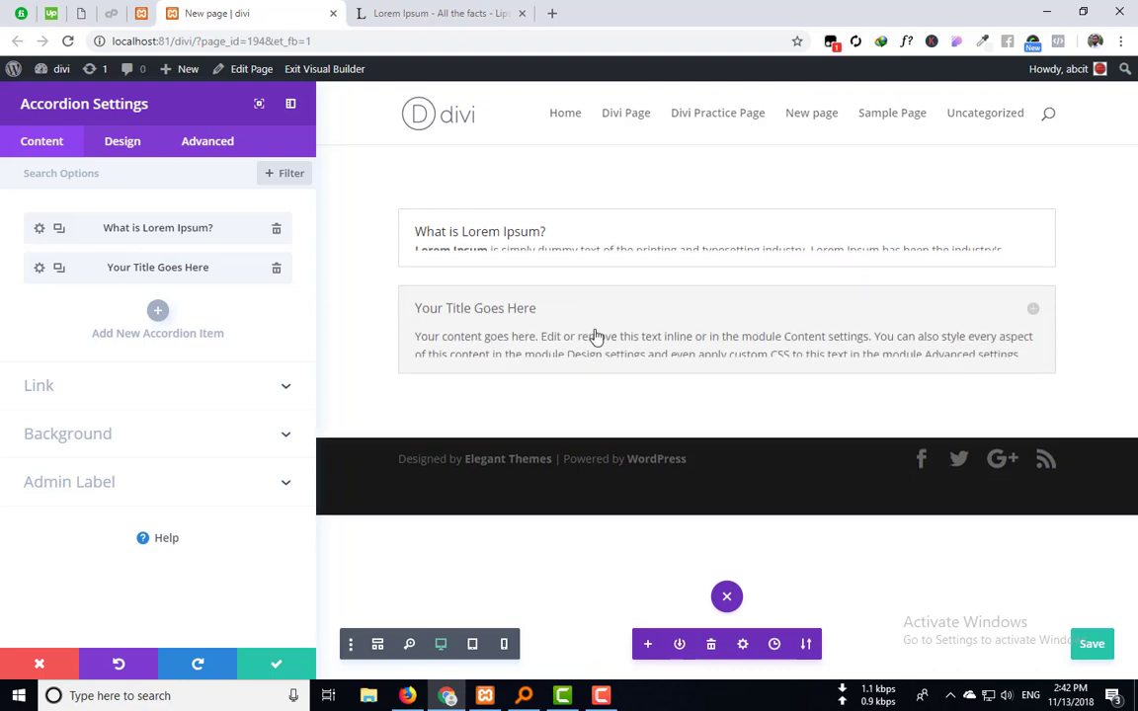
pyautogui.moveTo(539, 294); pyautogui.dragTo(399, 292)
pyautogui.press('BackSpace')
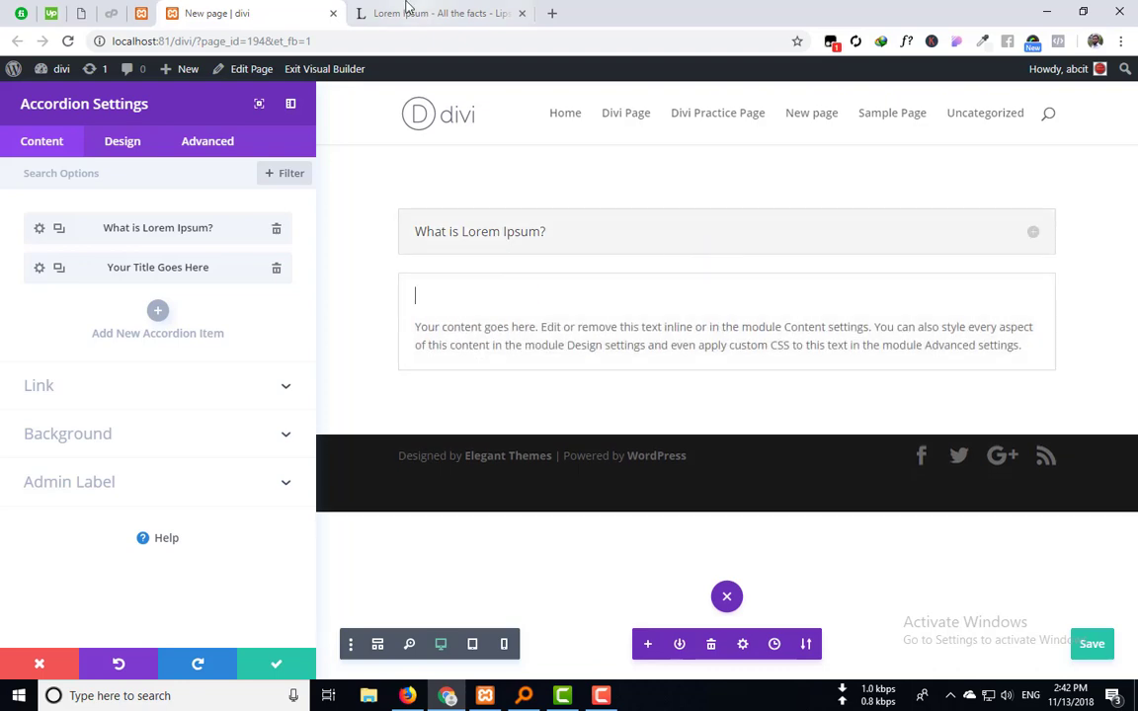
pyautogui.click(368, 9)
pyautogui.moveTo(698, 294); pyautogui.dragTo(581, 293)
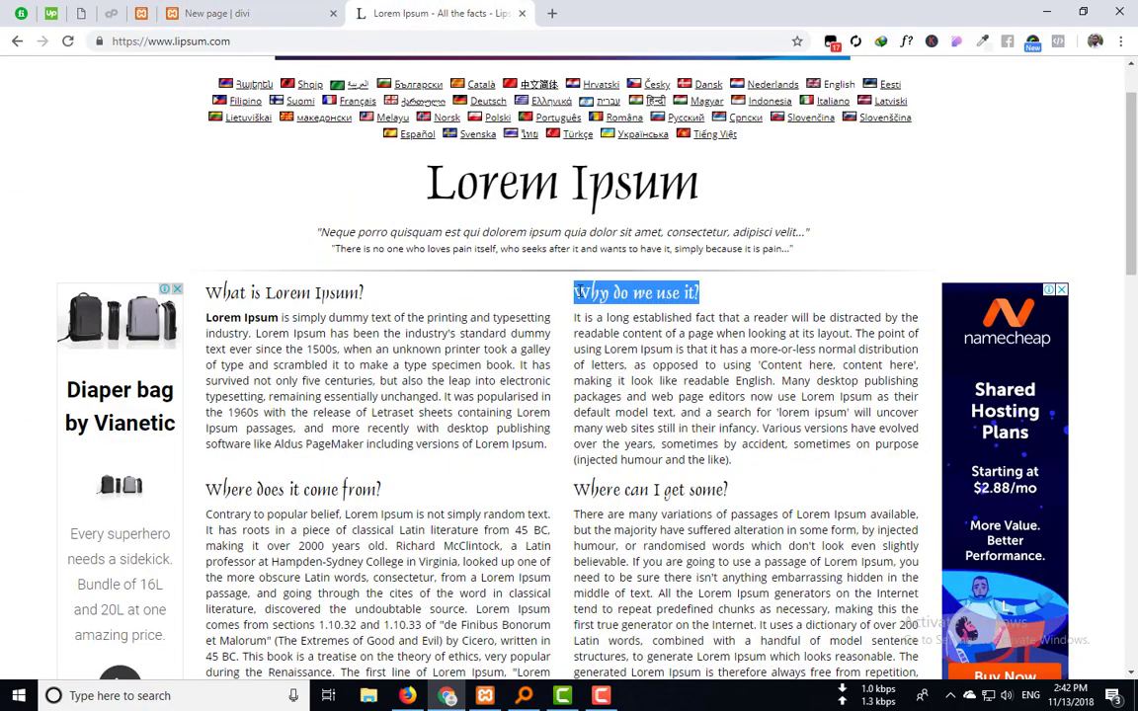
pyautogui.click(261, 12)
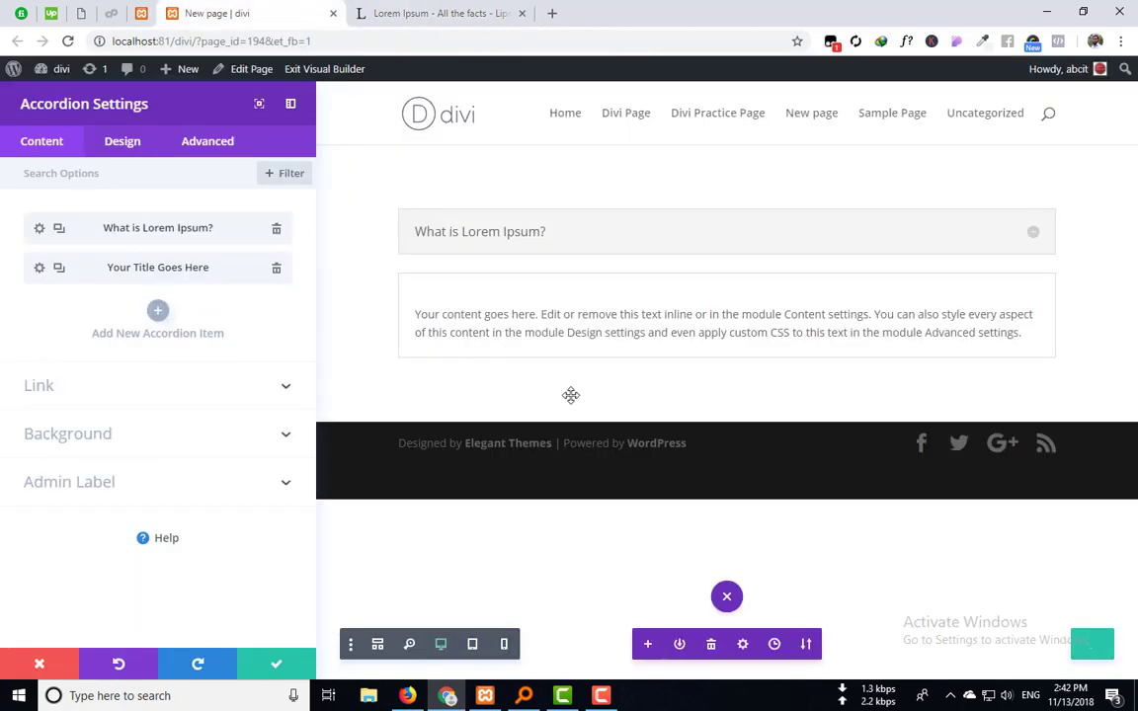
pyautogui.click(409, 290)
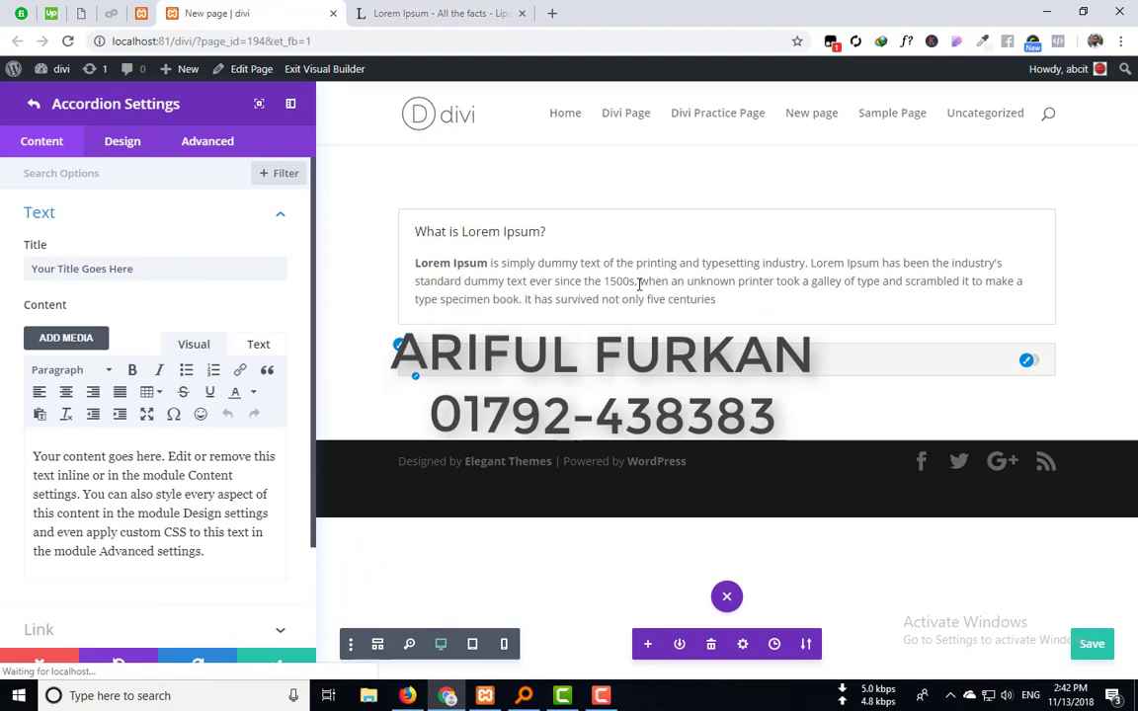
pyautogui.click(440, 364)
pyautogui.hotkey('ctrl', 'v')
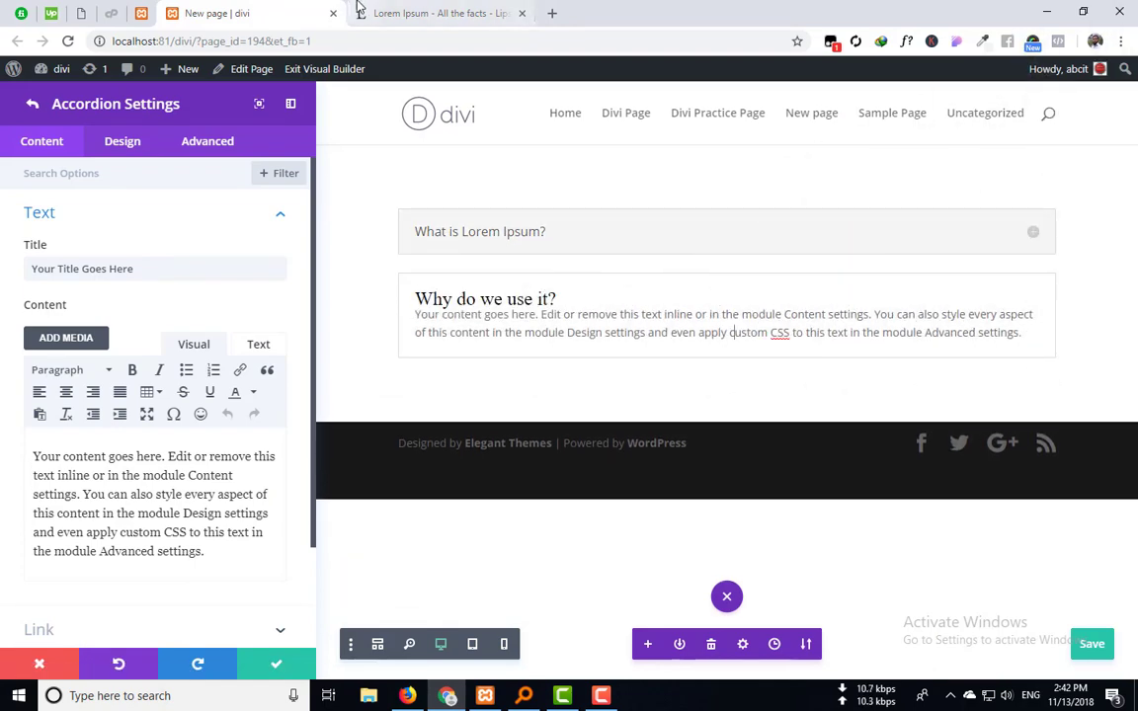
# Step: Copy the opening lines of the "Why do we use it?" paragraph from lipsum.com and return to the Divi page
pyautogui.click(435, 12)
pyautogui.moveTo(690, 403); pyautogui.dragTo(577, 316)
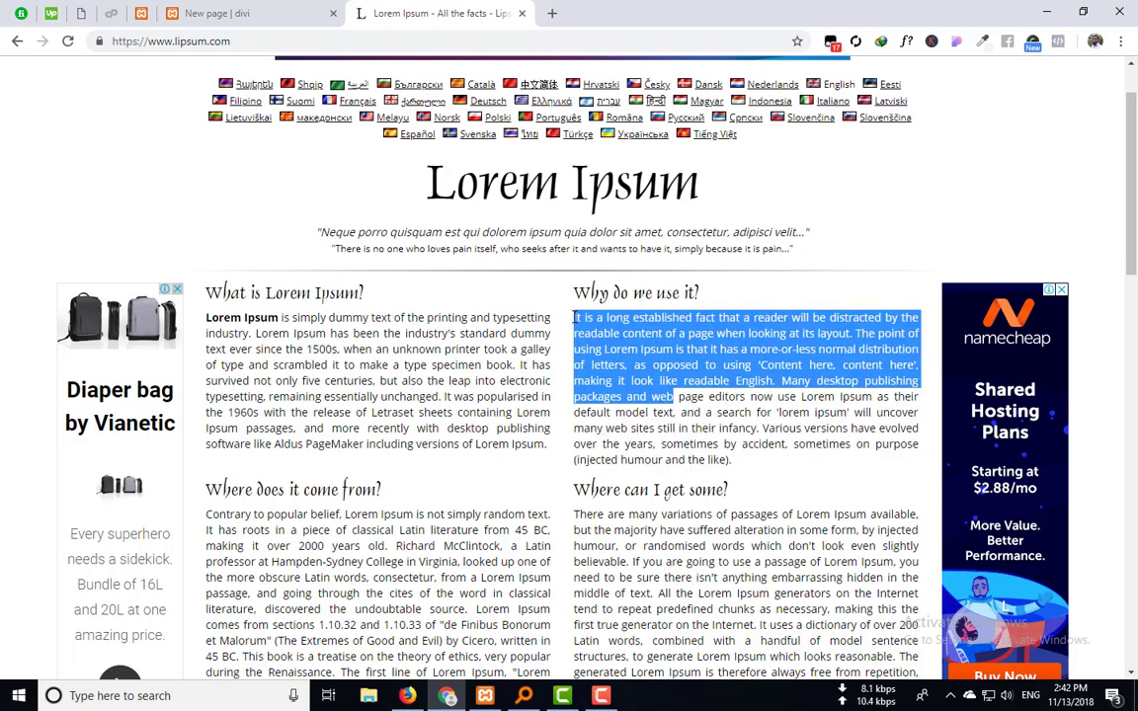
pyautogui.click(237, 12)
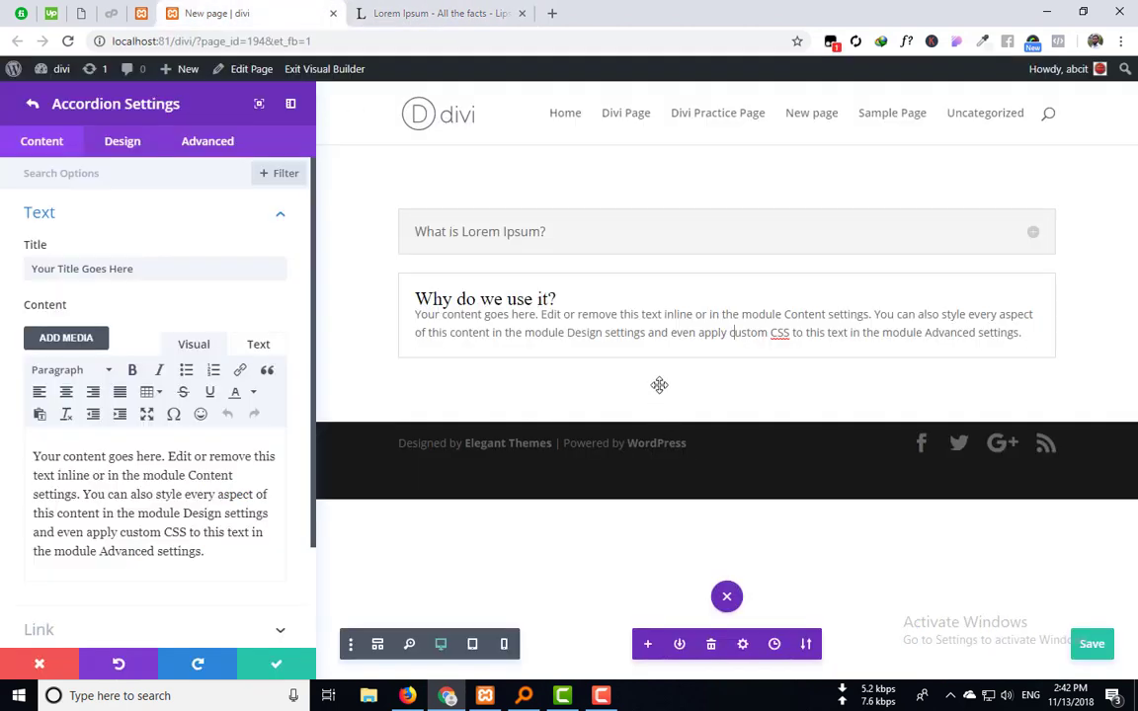
# Step: Try to replace the "Why do we use it?" item's placeholder body text inline on the page
pyautogui.moveTo(1015, 336); pyautogui.dragTo(416, 317)
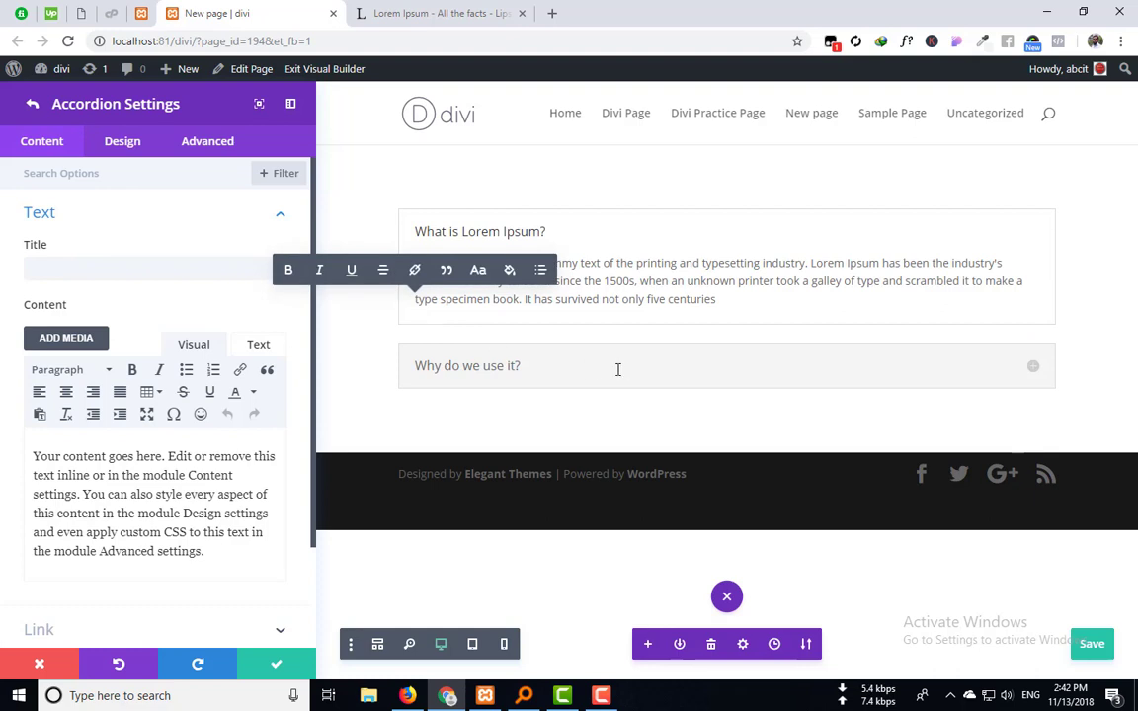
pyautogui.click(538, 379)
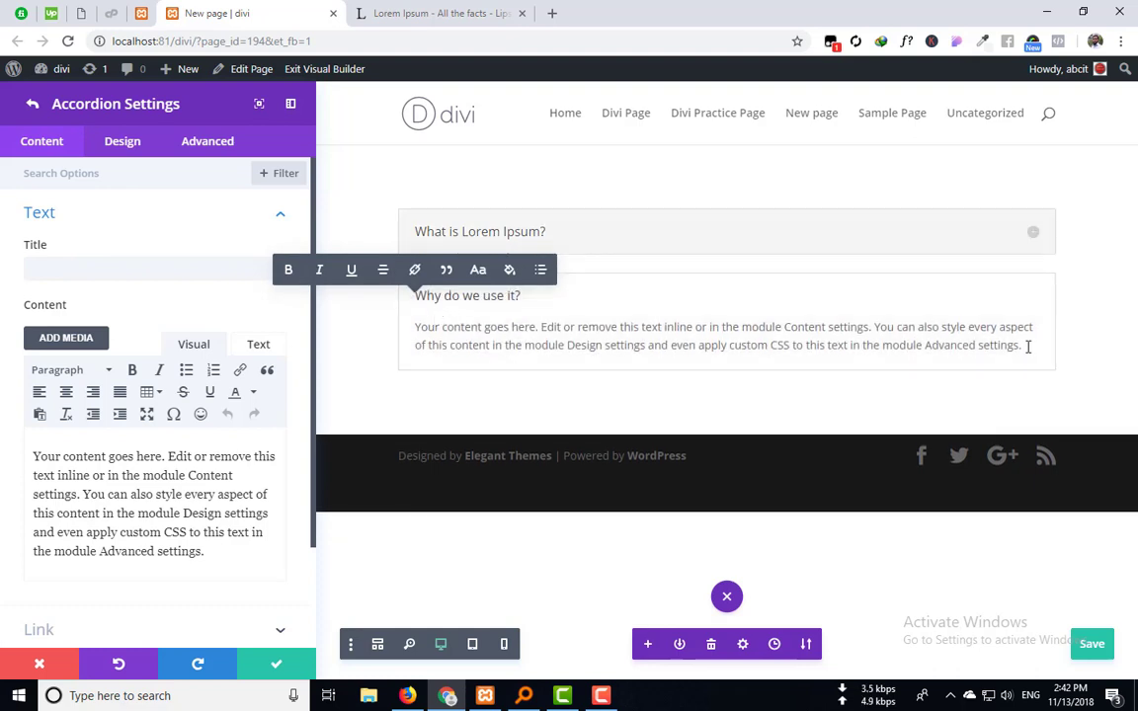
pyautogui.moveTo(1027, 347); pyautogui.dragTo(430, 322)
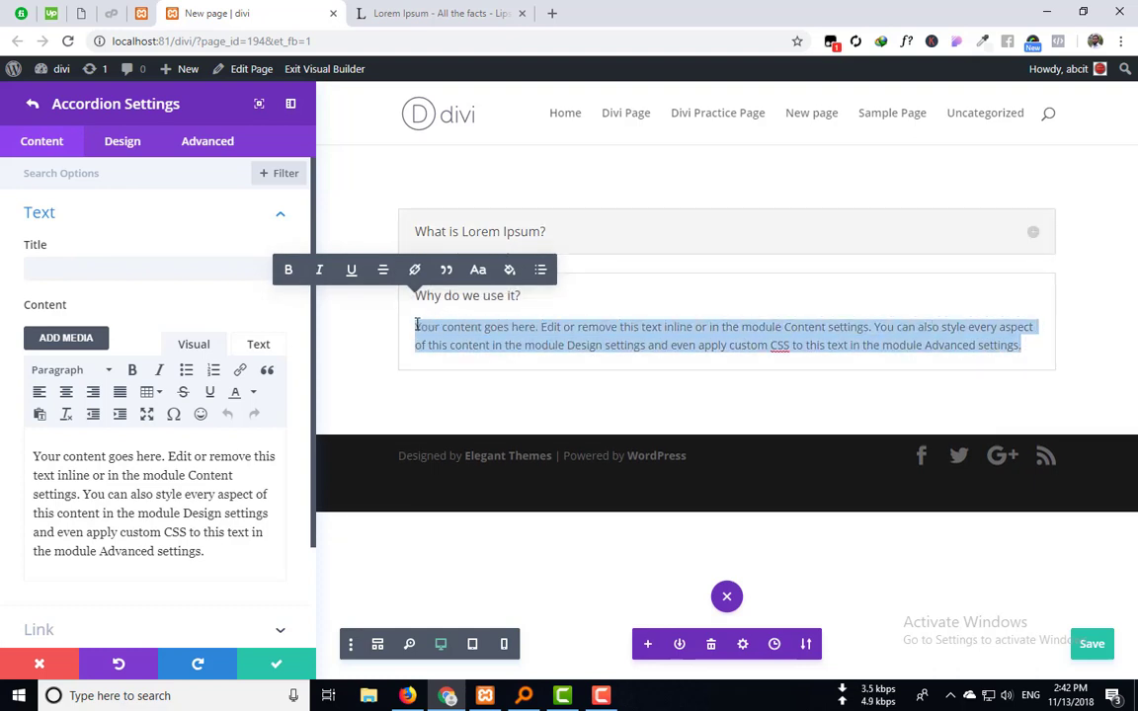
pyautogui.click(648, 364)
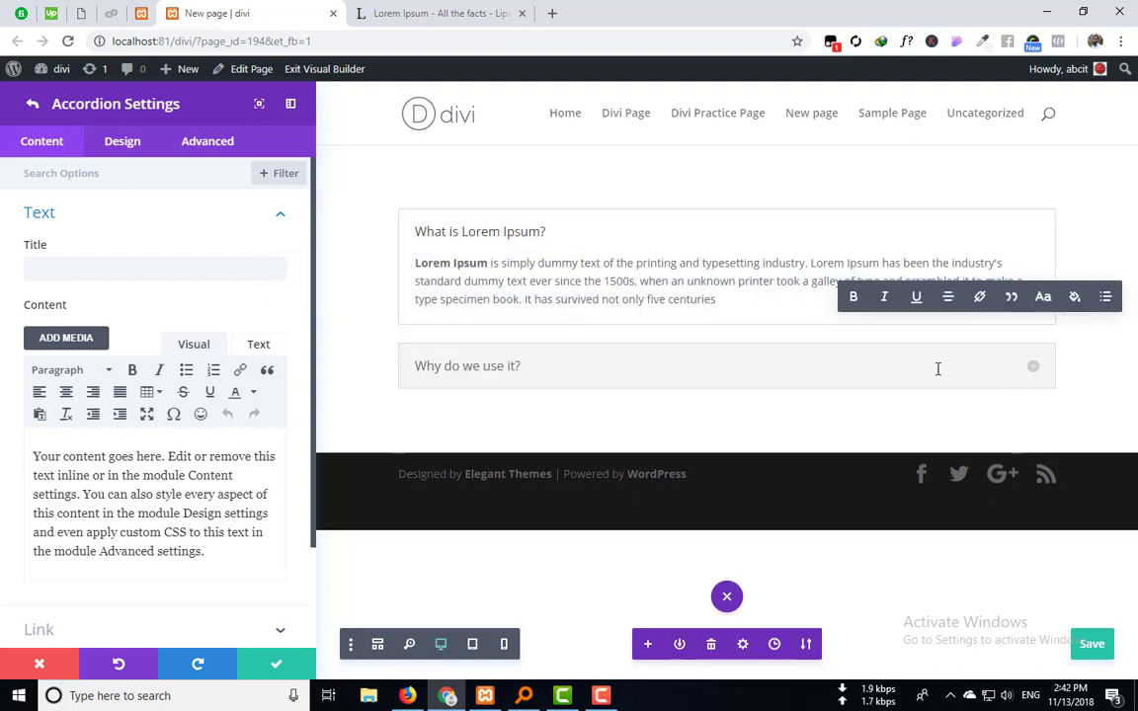
pyautogui.click(907, 370)
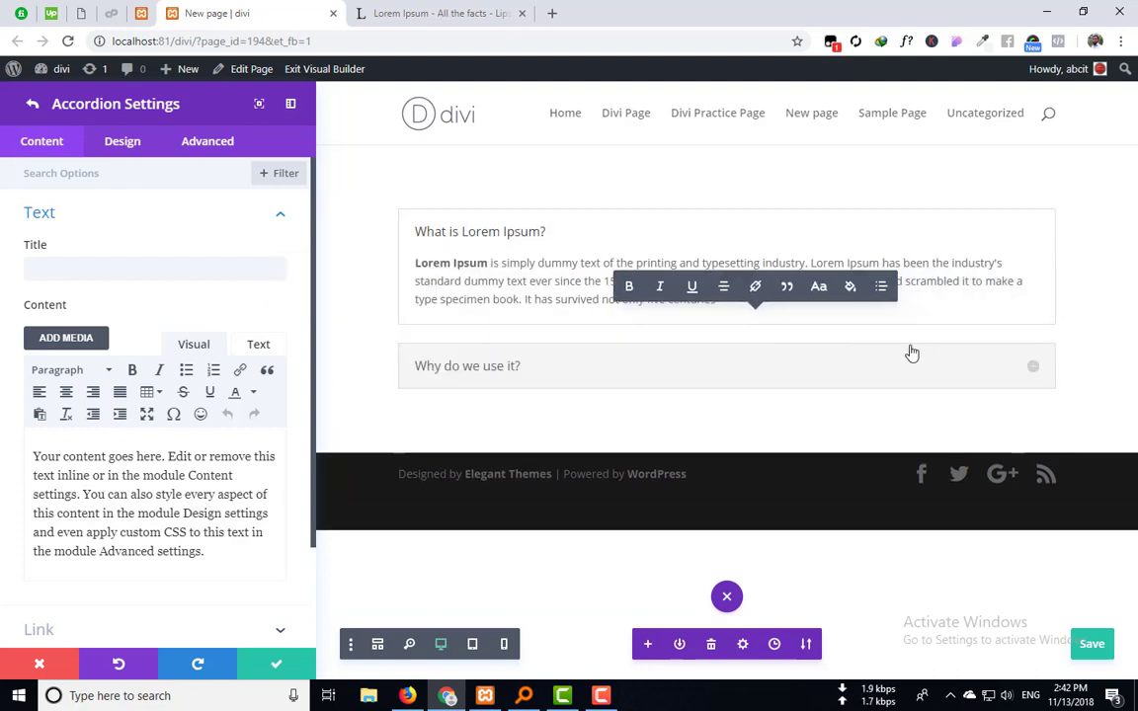
pyautogui.click(601, 321)
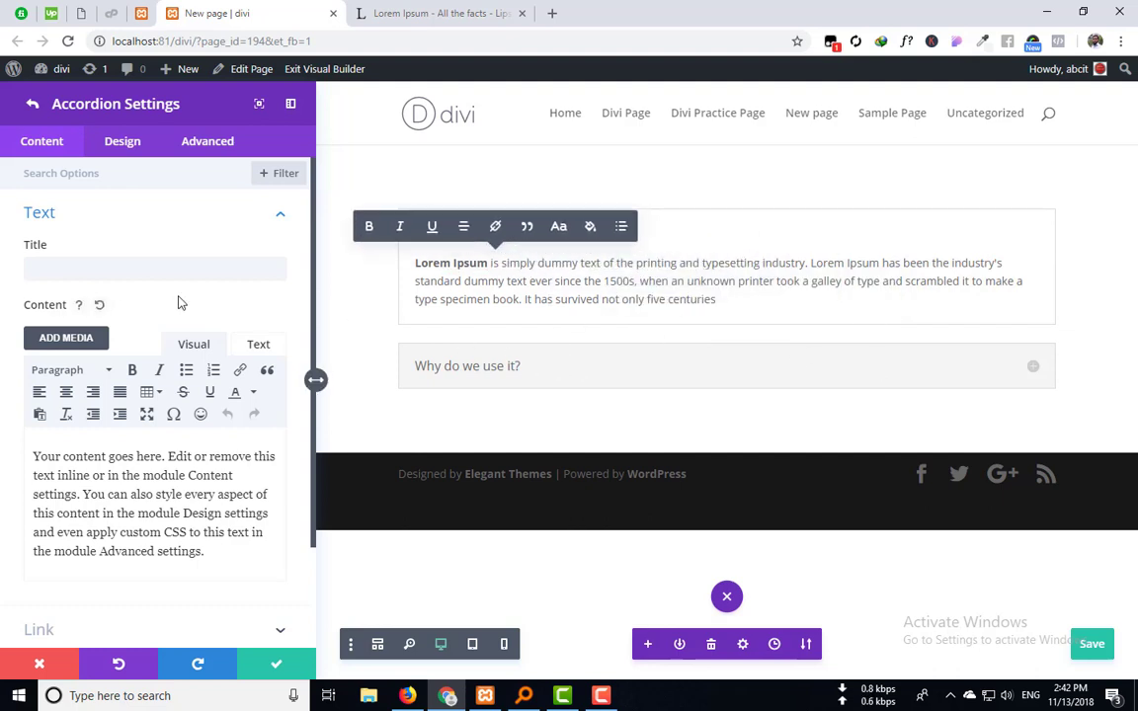
pyautogui.click(511, 367)
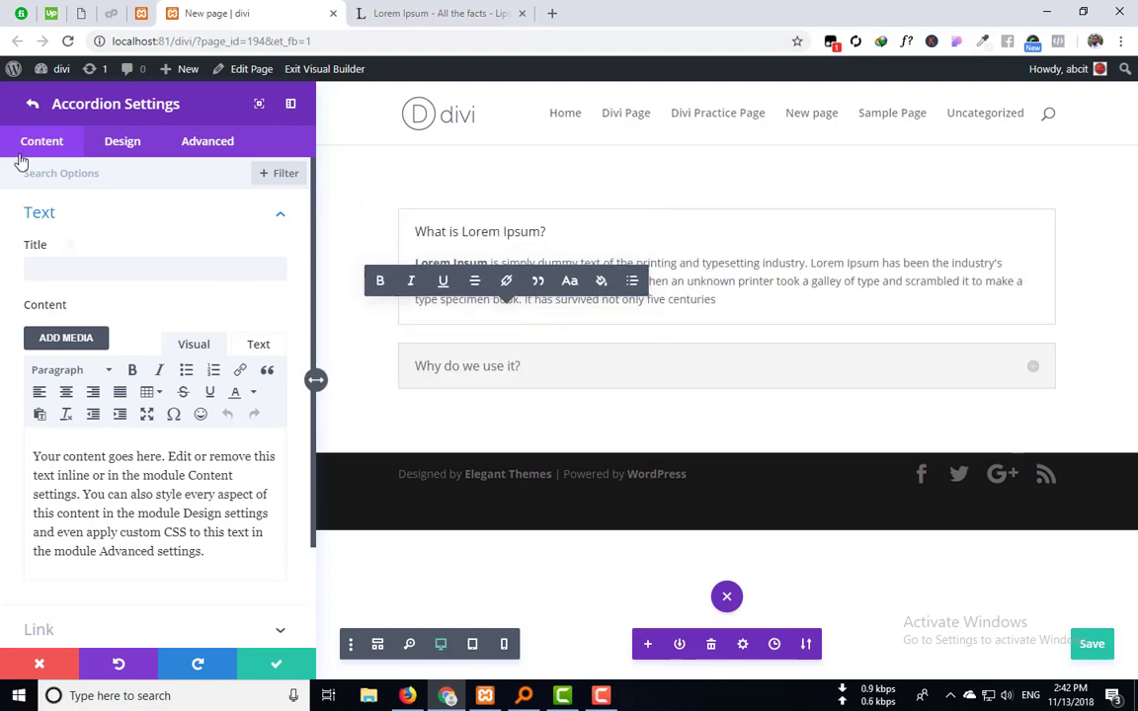
# Step: Leave the second item's settings, reopen the Accordion module's settings and open the "What is Lorem Ipsum?" item for editing
pyautogui.click(36, 104)
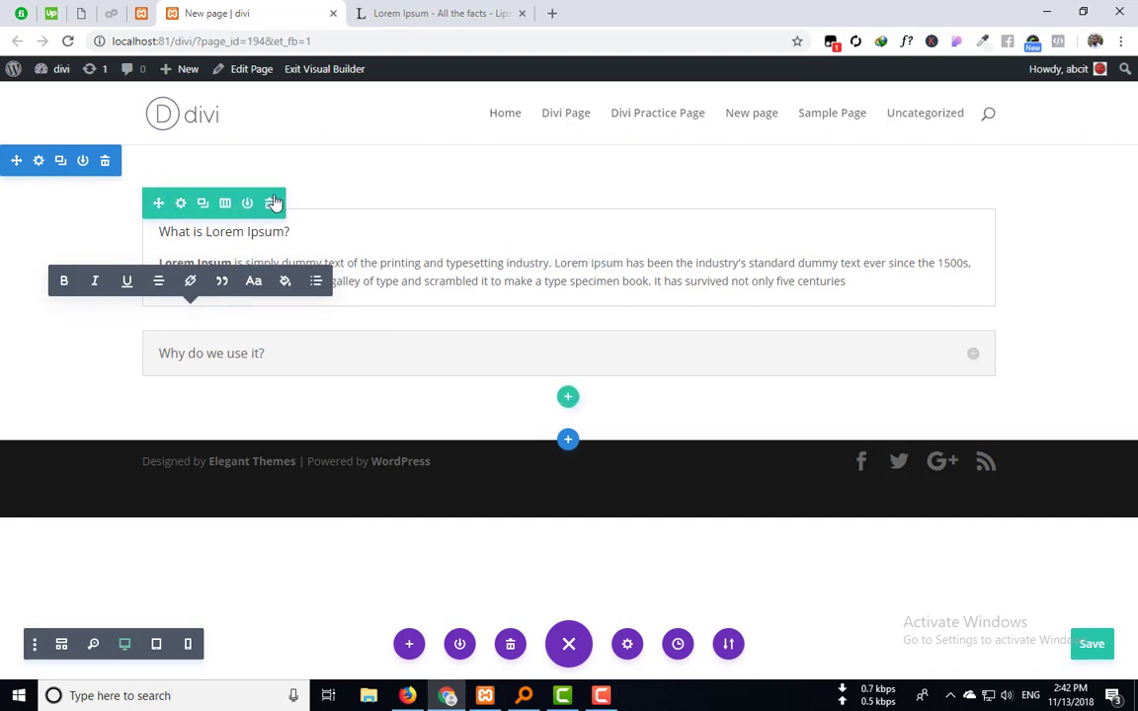
pyautogui.click(39, 162)
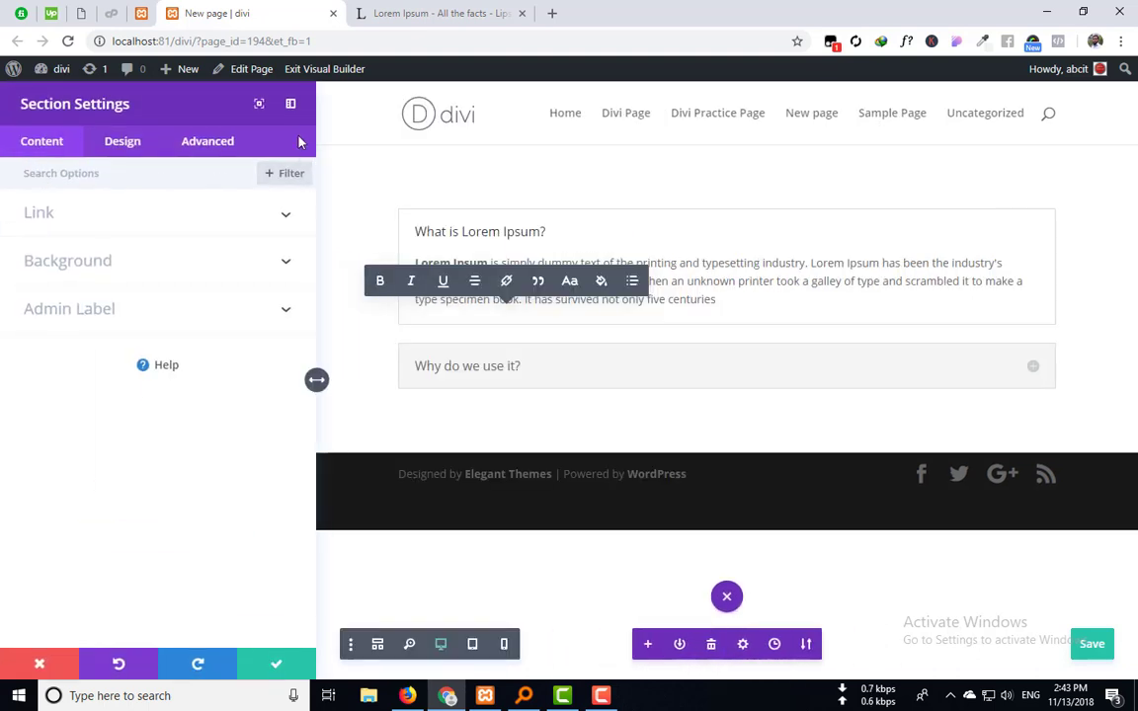
pyautogui.click(279, 667)
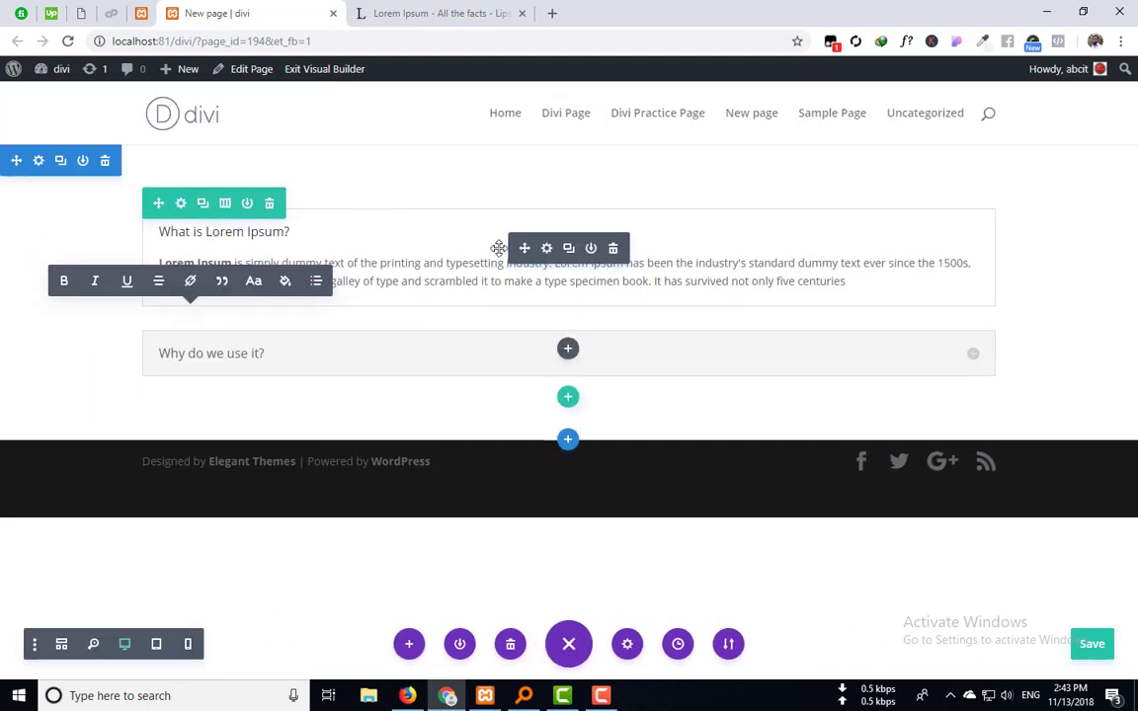
pyautogui.click(548, 250)
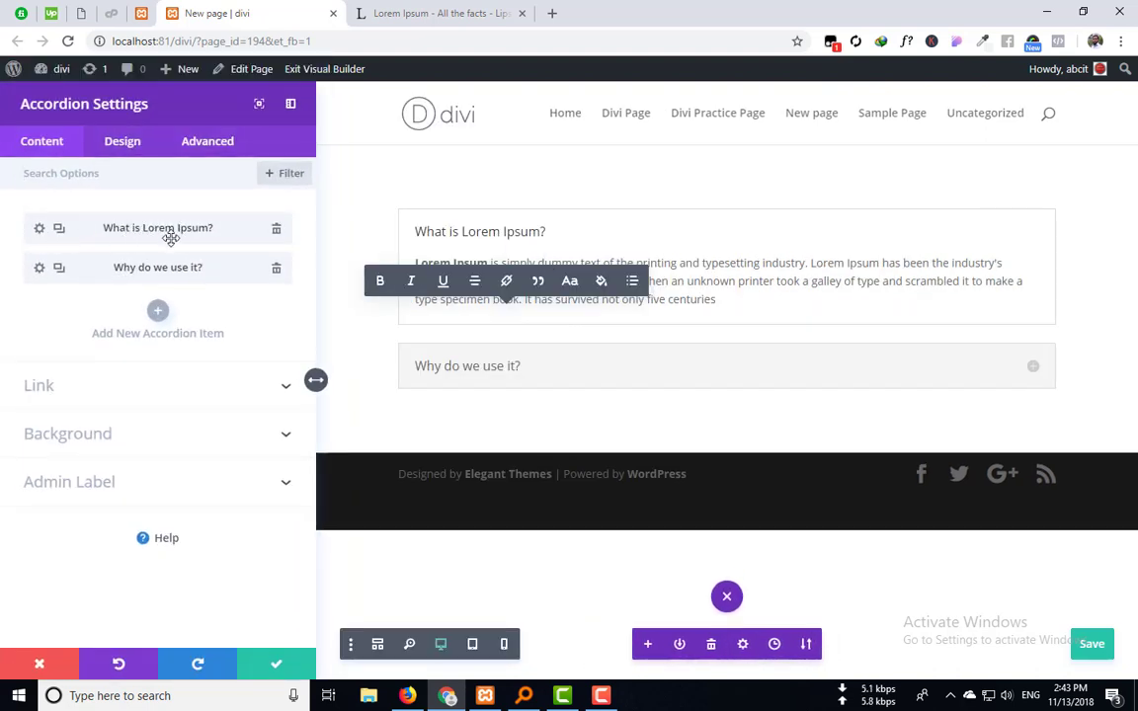
pyautogui.click(40, 230)
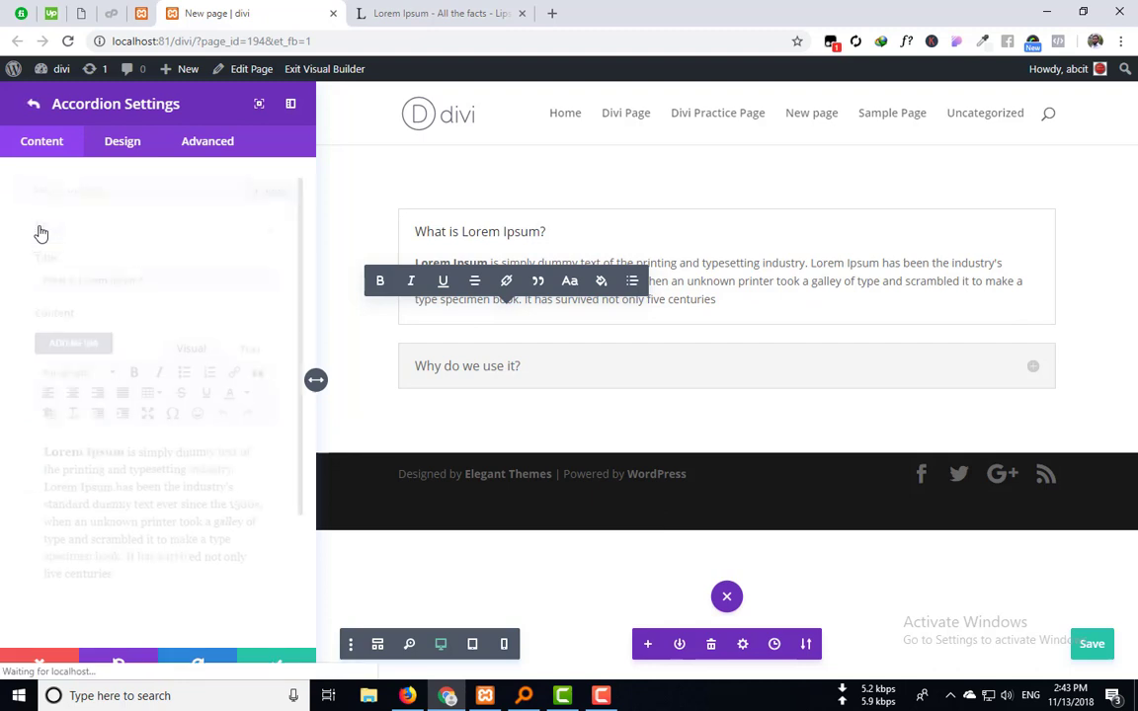
# Step: Examine the "What is Lorem Ipsum?" item's title, body text and table formatting options, and return to the Accordion's item list
pyautogui.moveTo(175, 267); pyautogui.dragTo(3, 264)
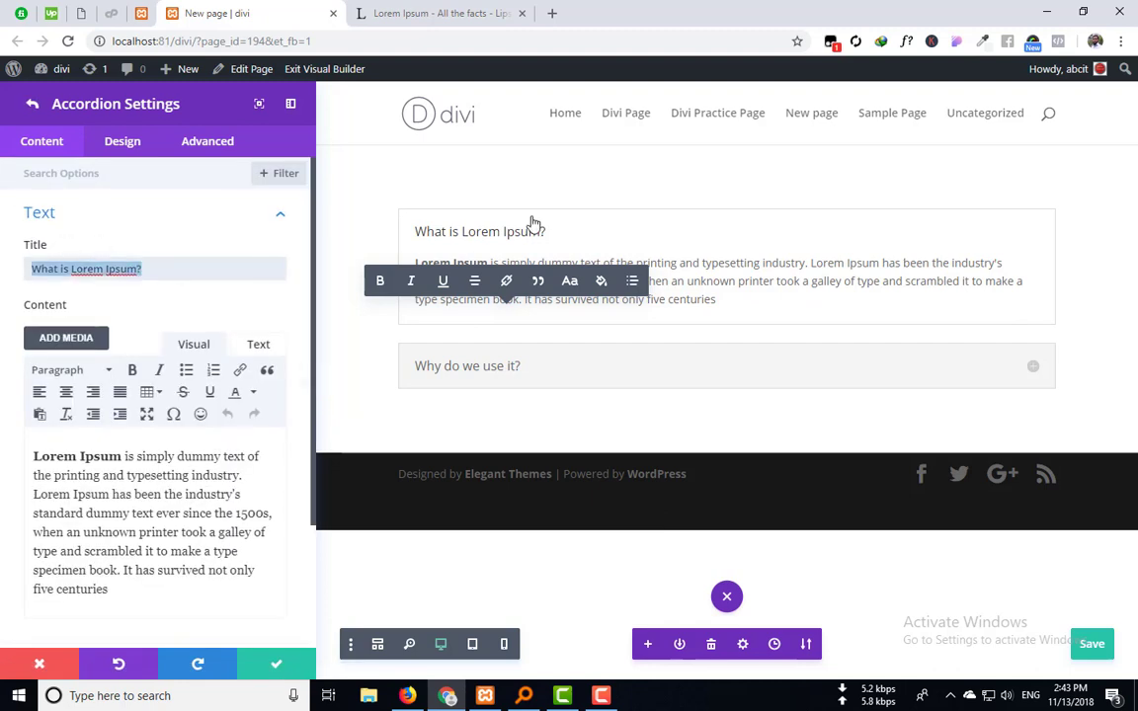
pyautogui.click(149, 475)
pyautogui.scroll(-2, 149, 475)
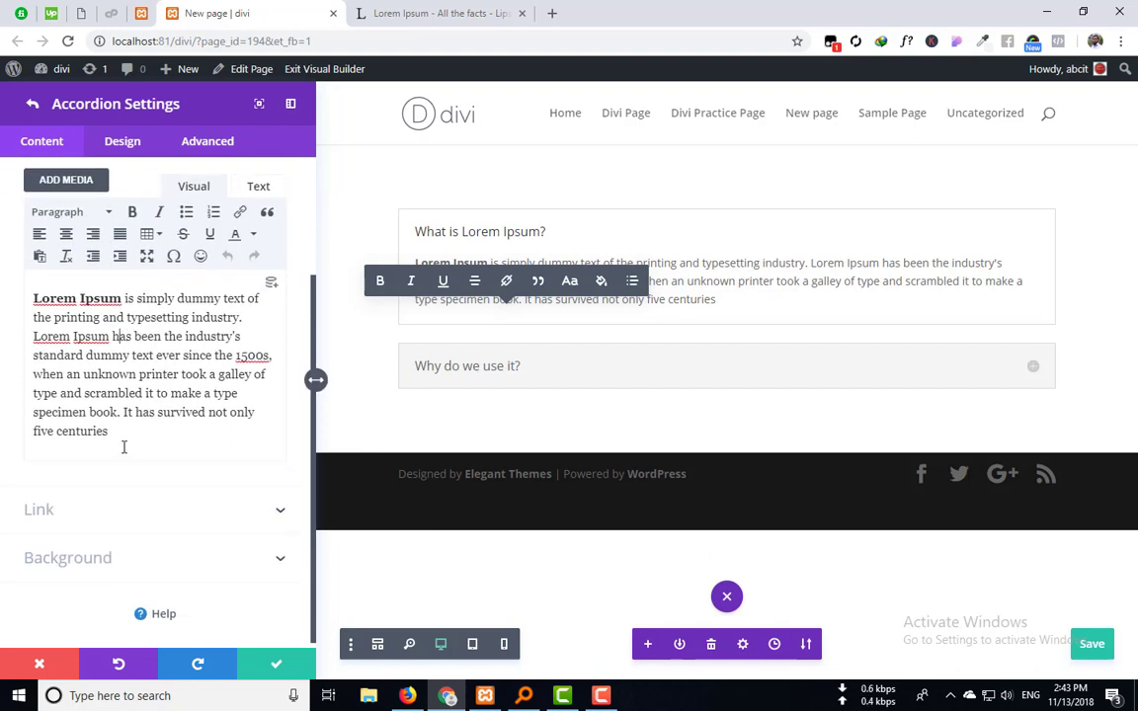
pyautogui.click(193, 355)
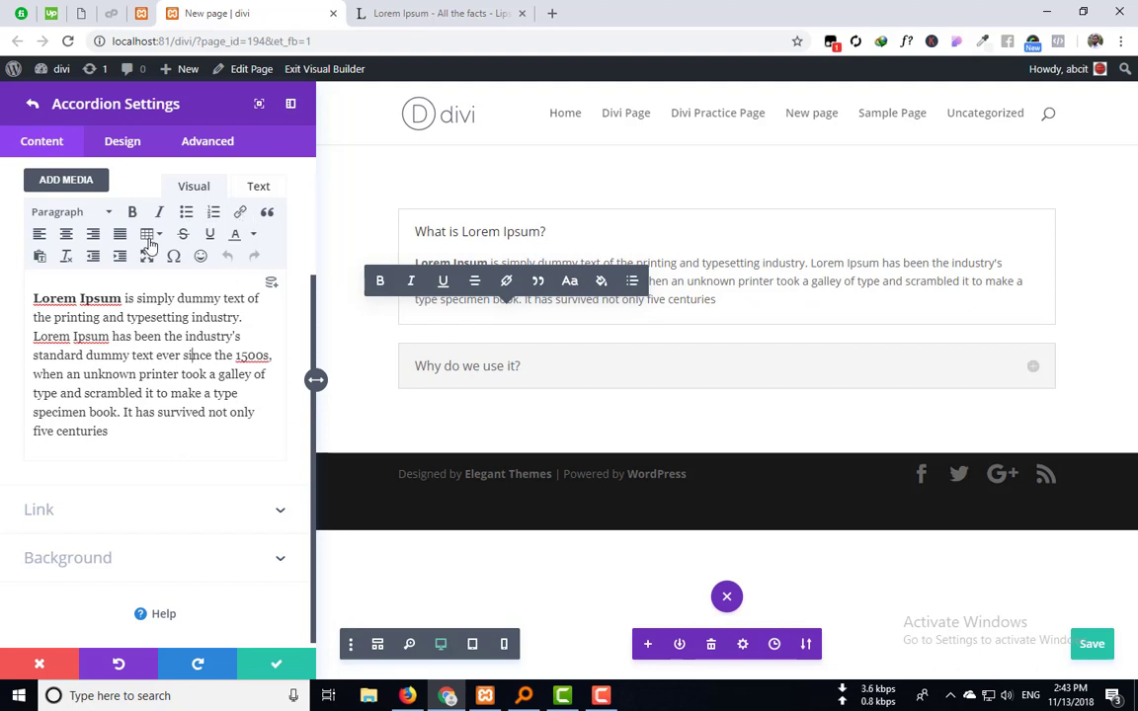
pyautogui.click(148, 237)
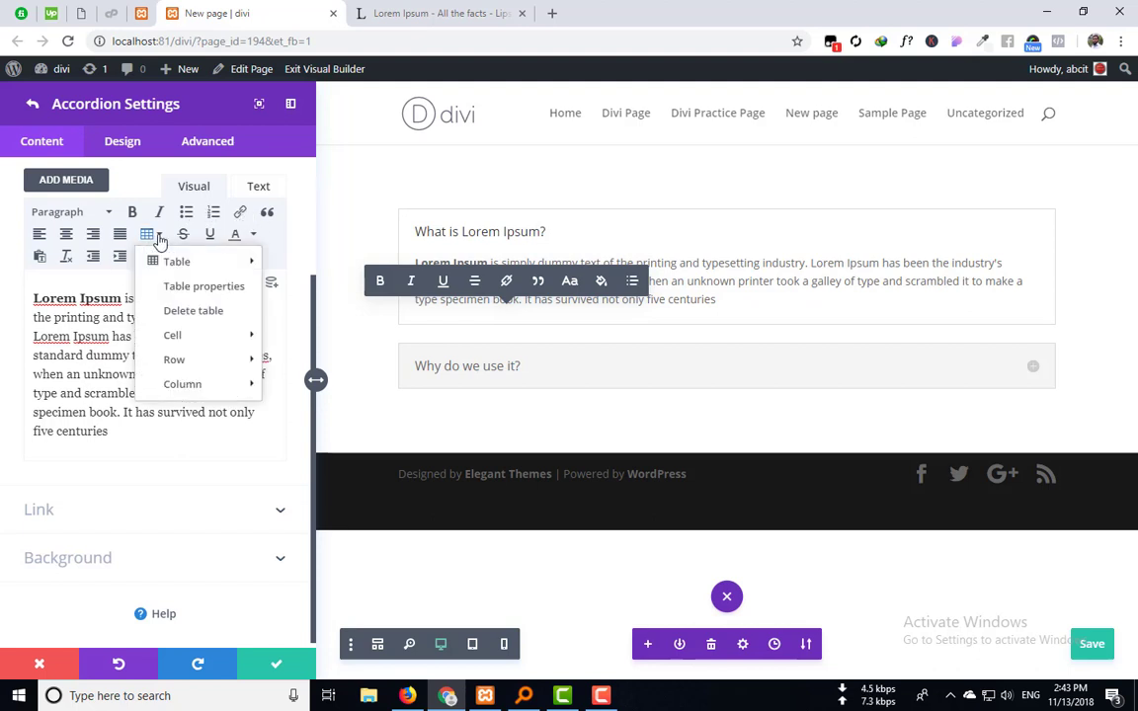
pyautogui.click(94, 409)
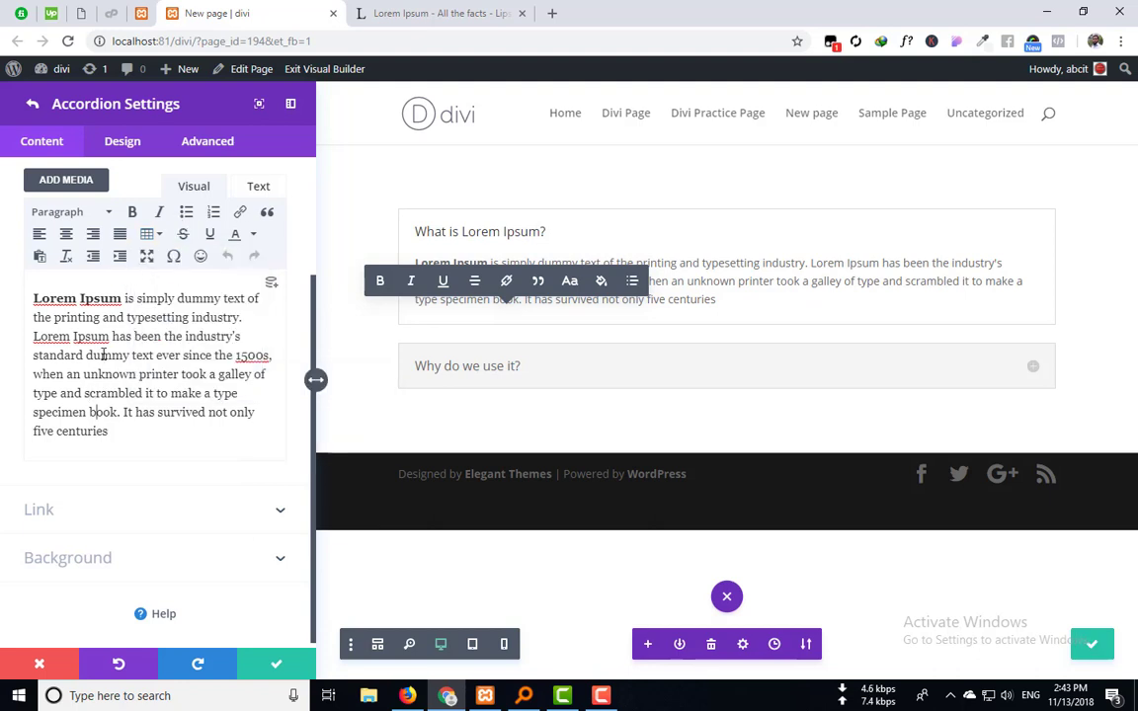
pyautogui.moveTo(149, 437); pyautogui.dragTo(107, 432)
pyautogui.click(125, 320)
pyautogui.click(120, 435)
pyautogui.click(32, 104)
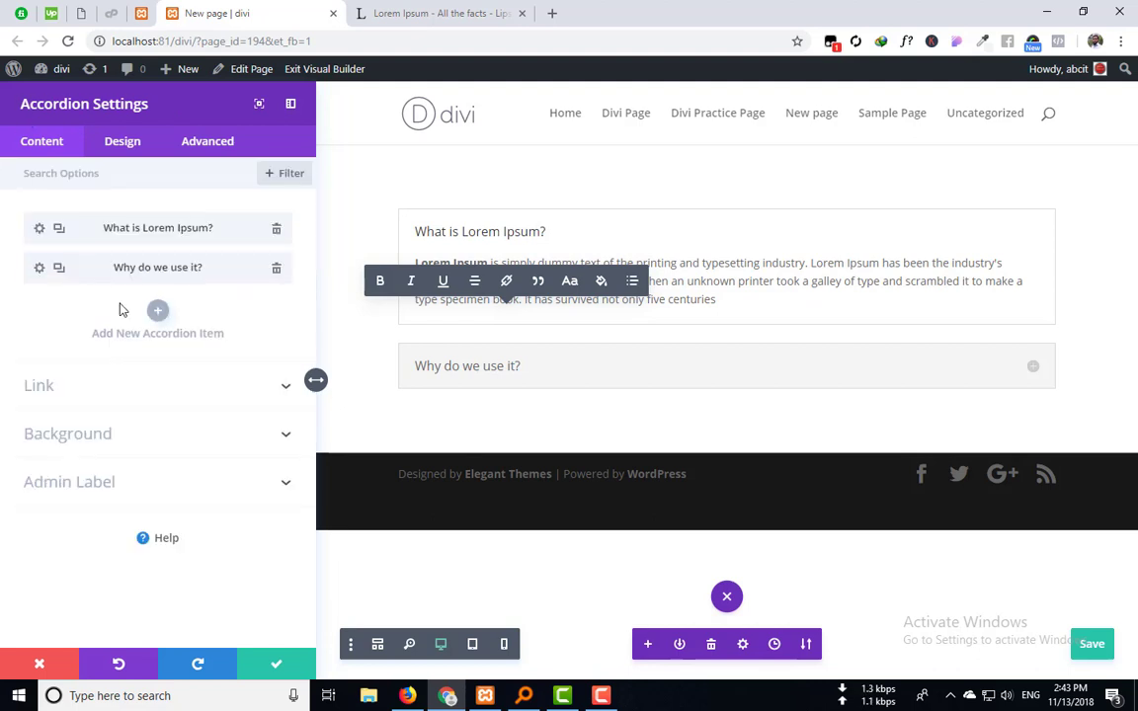
# Step: Replace the "Why do we use it?" item's placeholder body with the copied lipsum paragraph, apply the Accordion settings, and expand and collapse the item
pyautogui.click(41, 269)
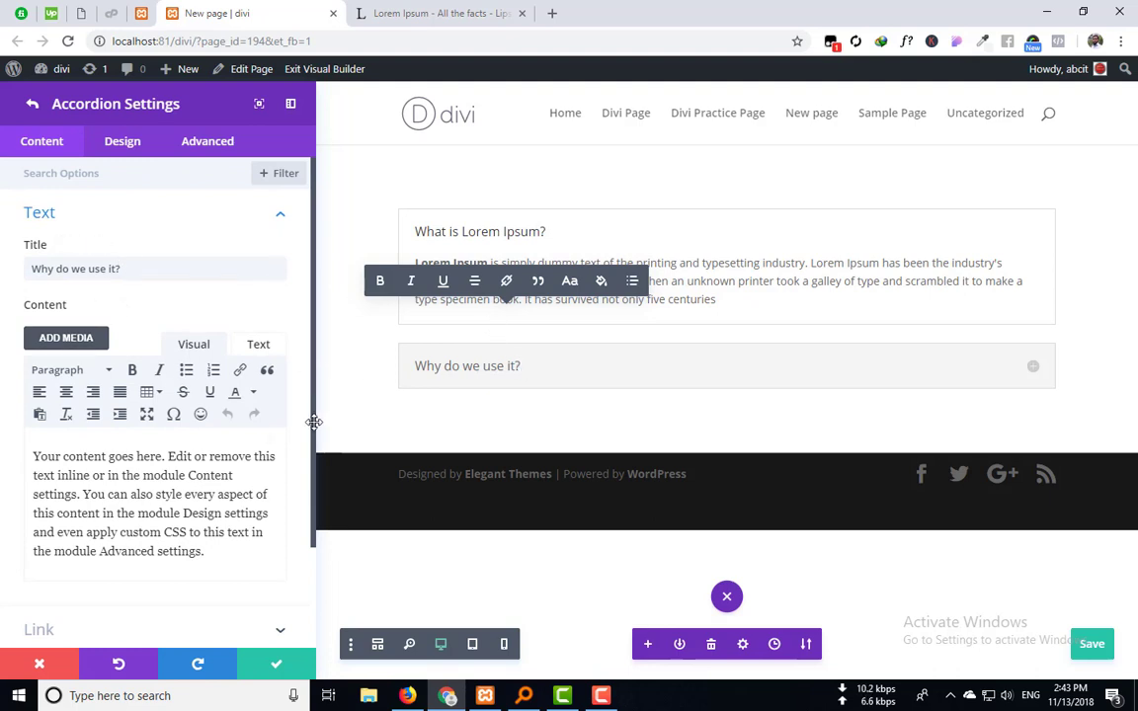
pyautogui.moveTo(204, 551); pyautogui.dragTo(40, 457)
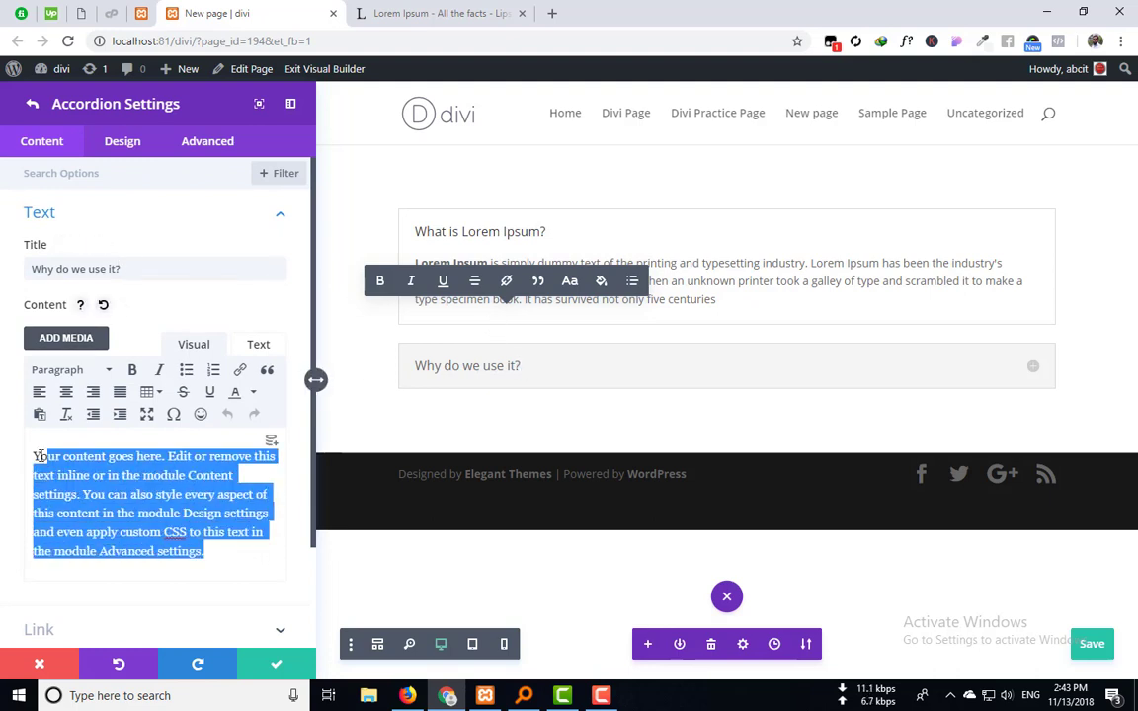
pyautogui.write("It is a long established fact that a reader will be distracted by the readable content of a page when looking at its layout. The point of using Lorem Ipsum is that it has a more-or-less normal distribution of letters, as opposed to using 'Content here, content here', making it look like readable English. Many desktop publishing packages and web")
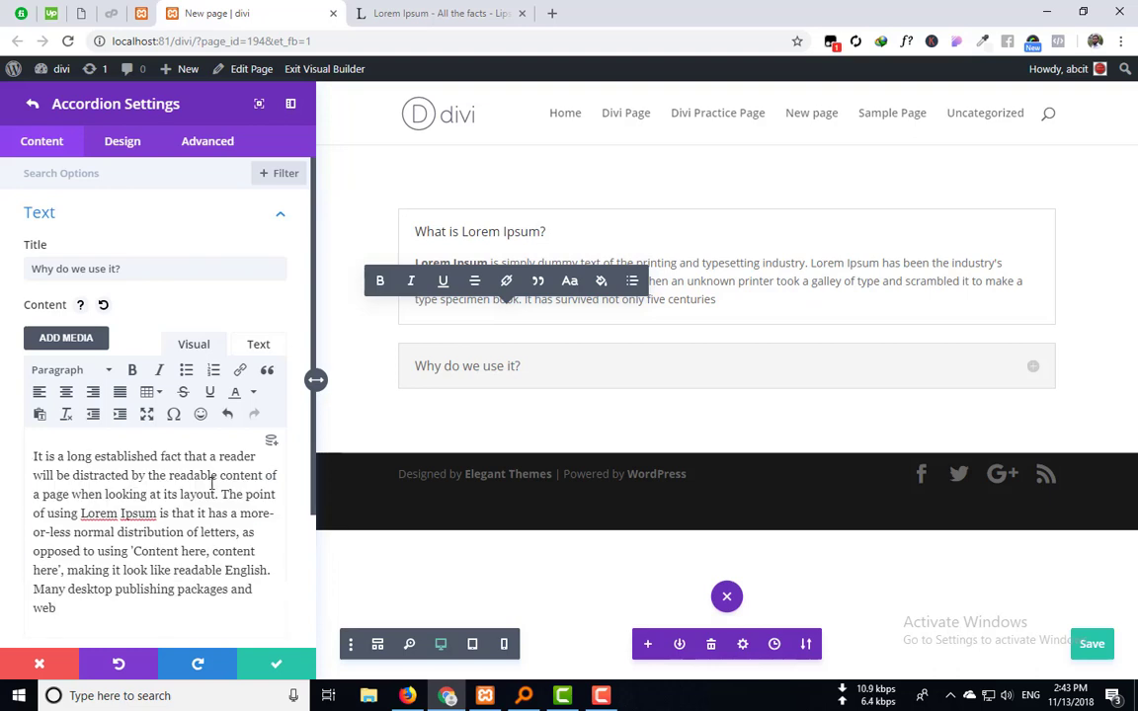
pyautogui.click(292, 665)
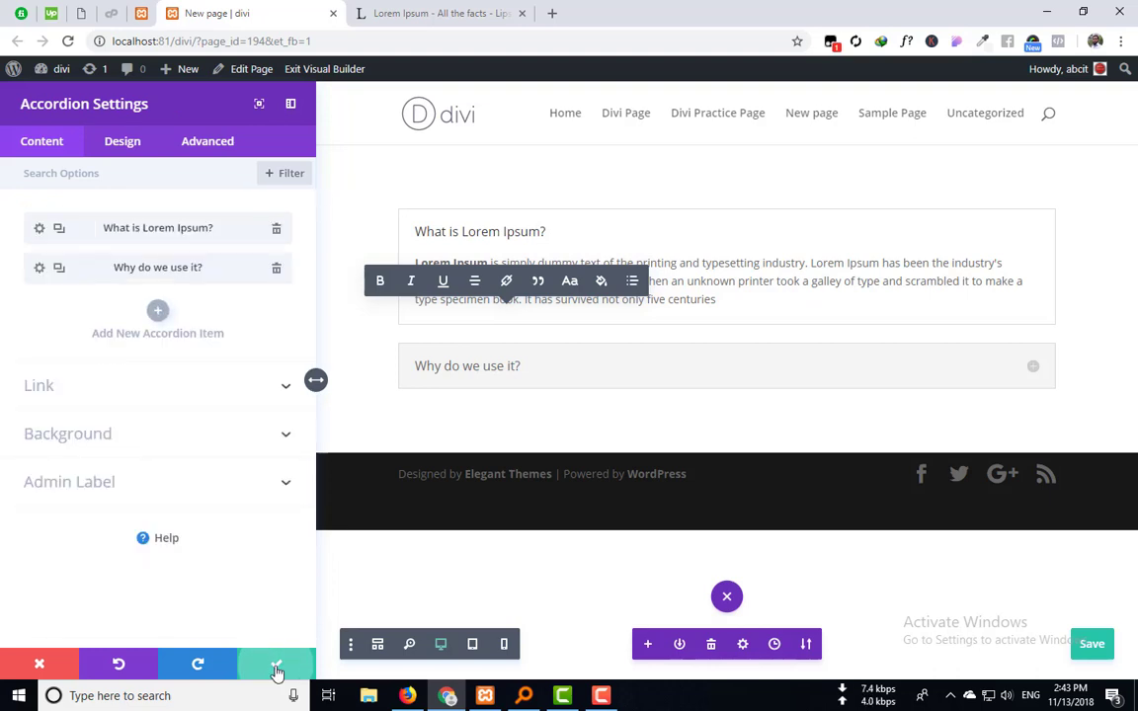
pyautogui.click(279, 666)
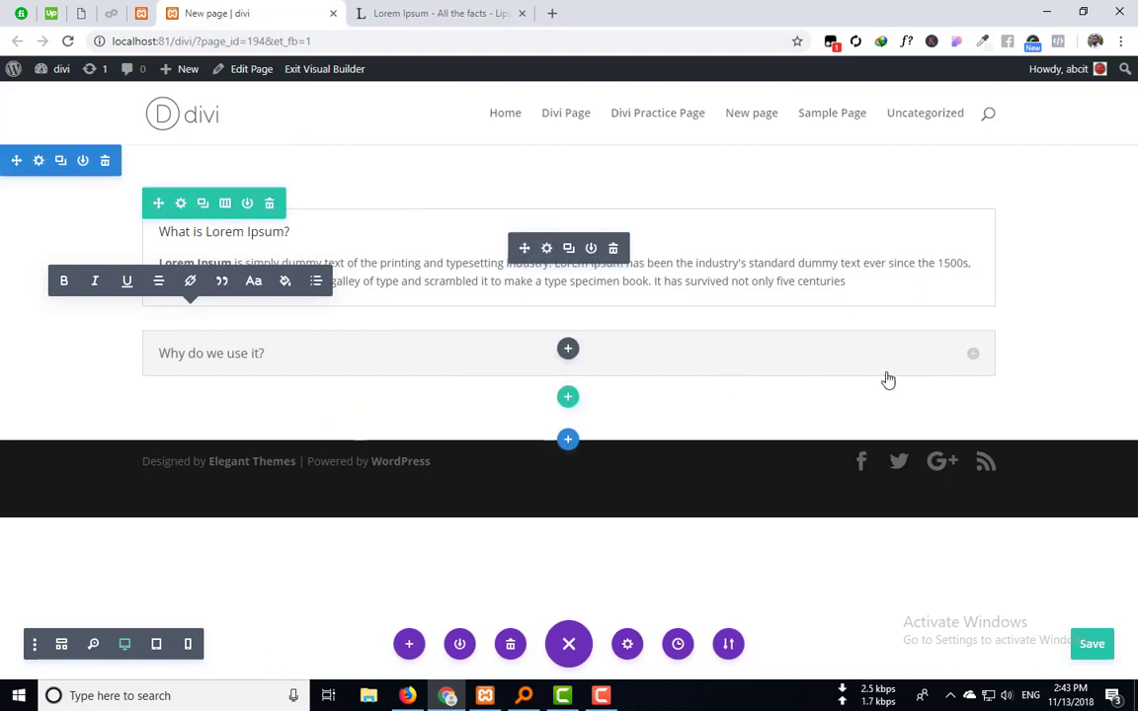
pyautogui.click(973, 353)
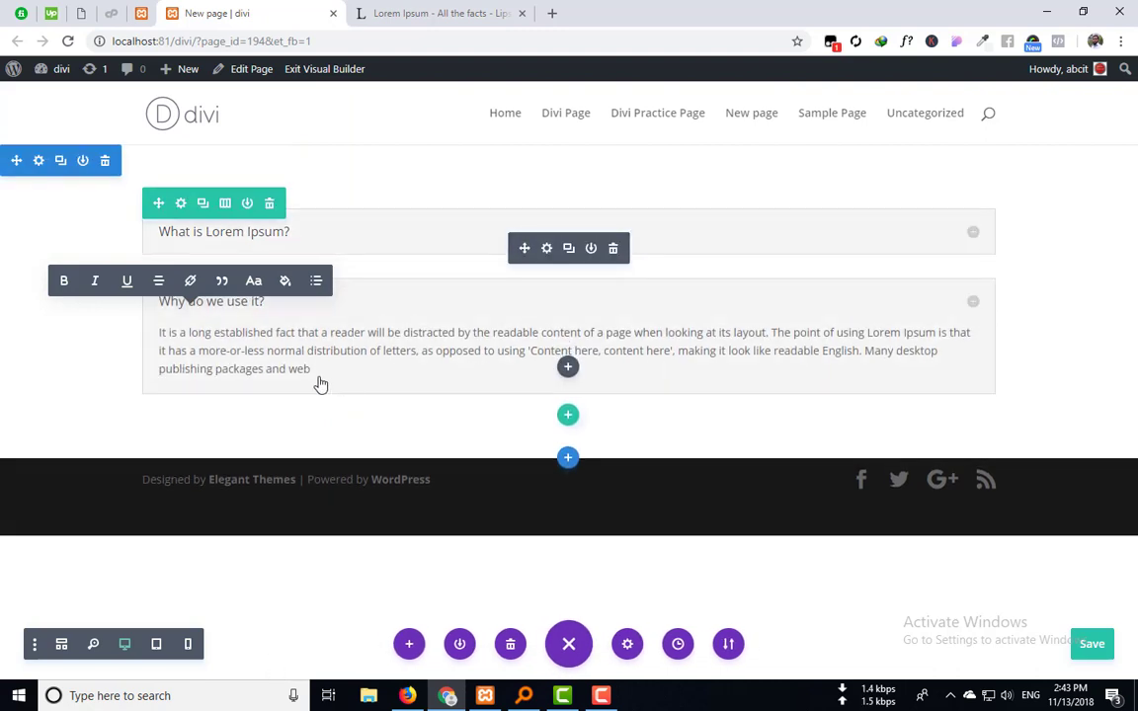
pyautogui.click(975, 305)
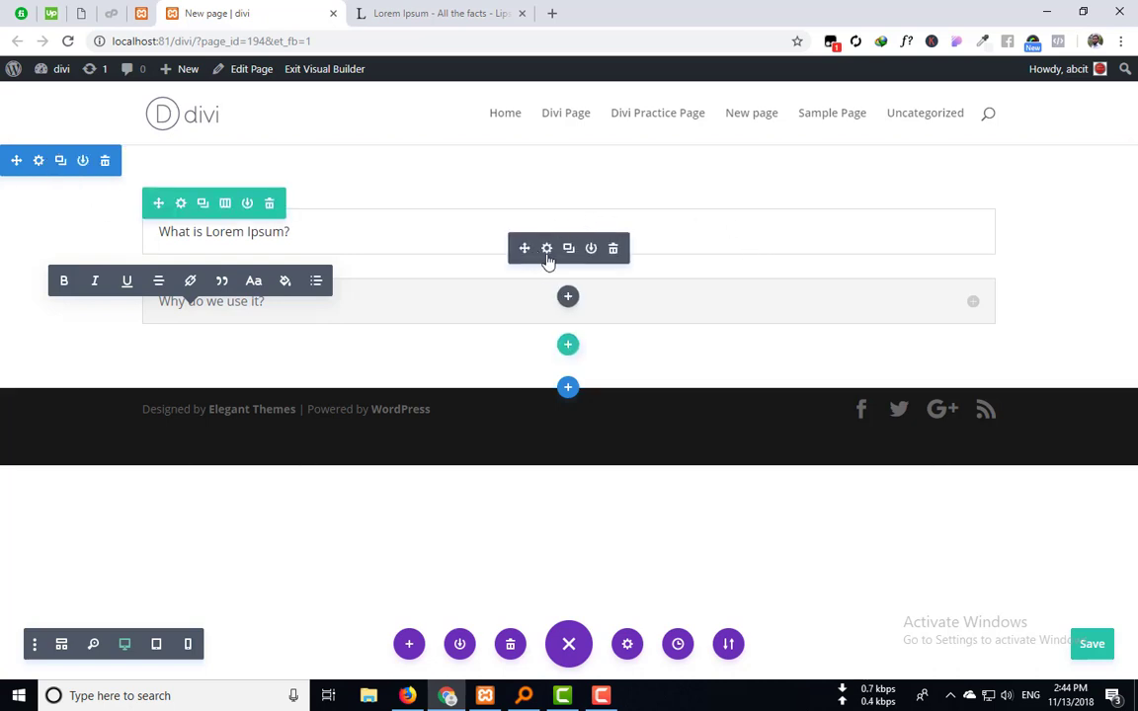
# Step: Open the section's settings, look through its content, design and advanced options, and expand its link options
pyautogui.click(37, 161)
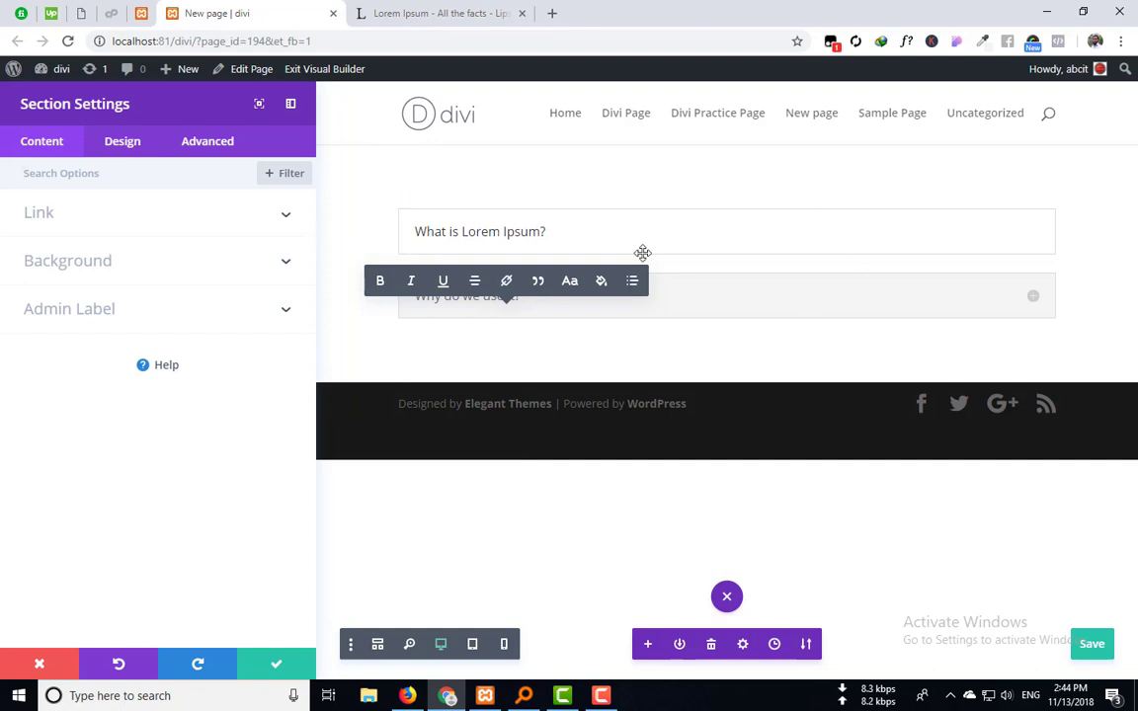
pyautogui.hotkey('ctrl', 's')
pyautogui.click(125, 156)
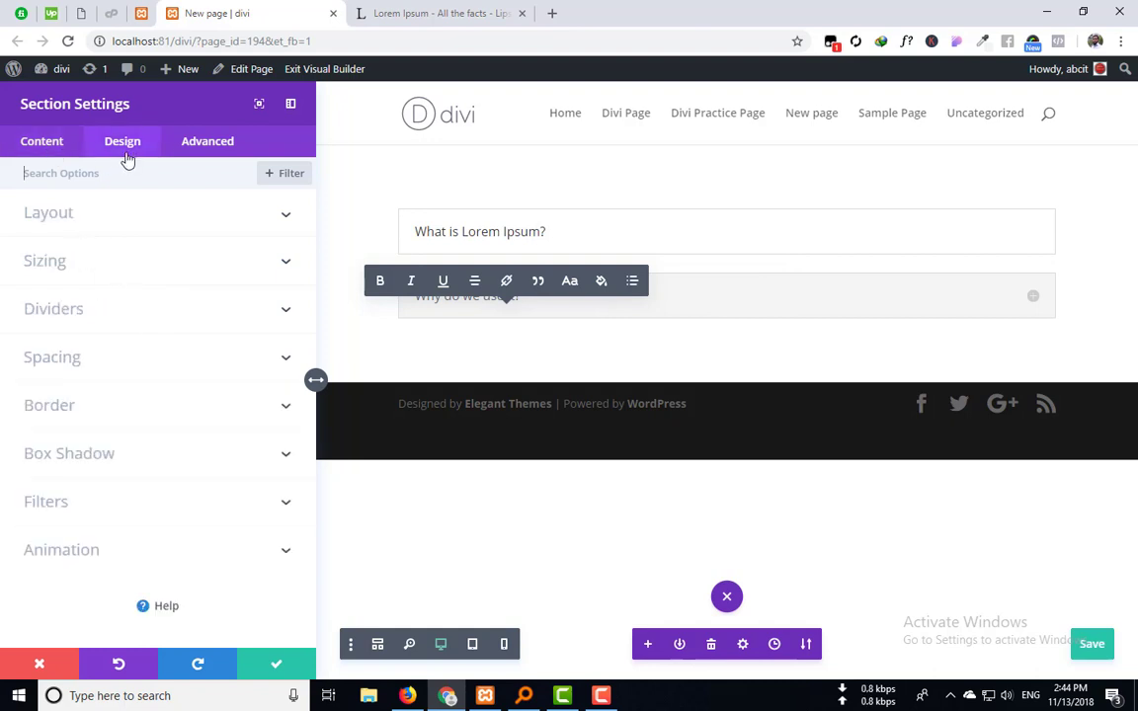
pyautogui.click(220, 151)
pyautogui.click(44, 150)
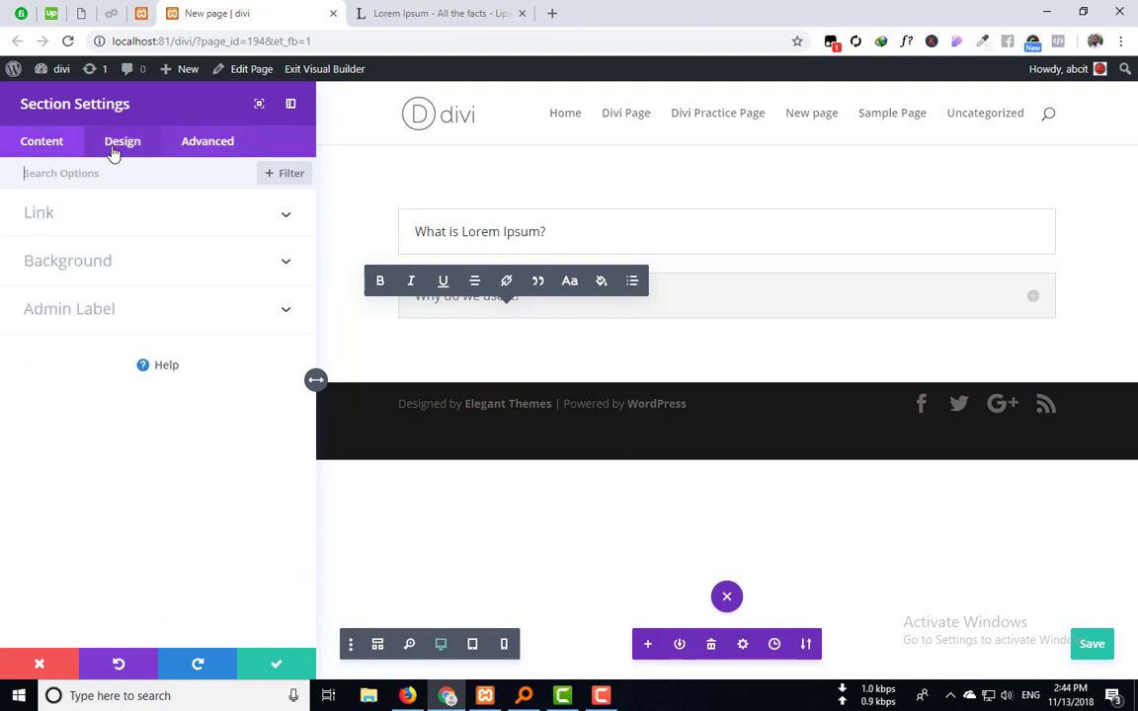
pyautogui.click(106, 153)
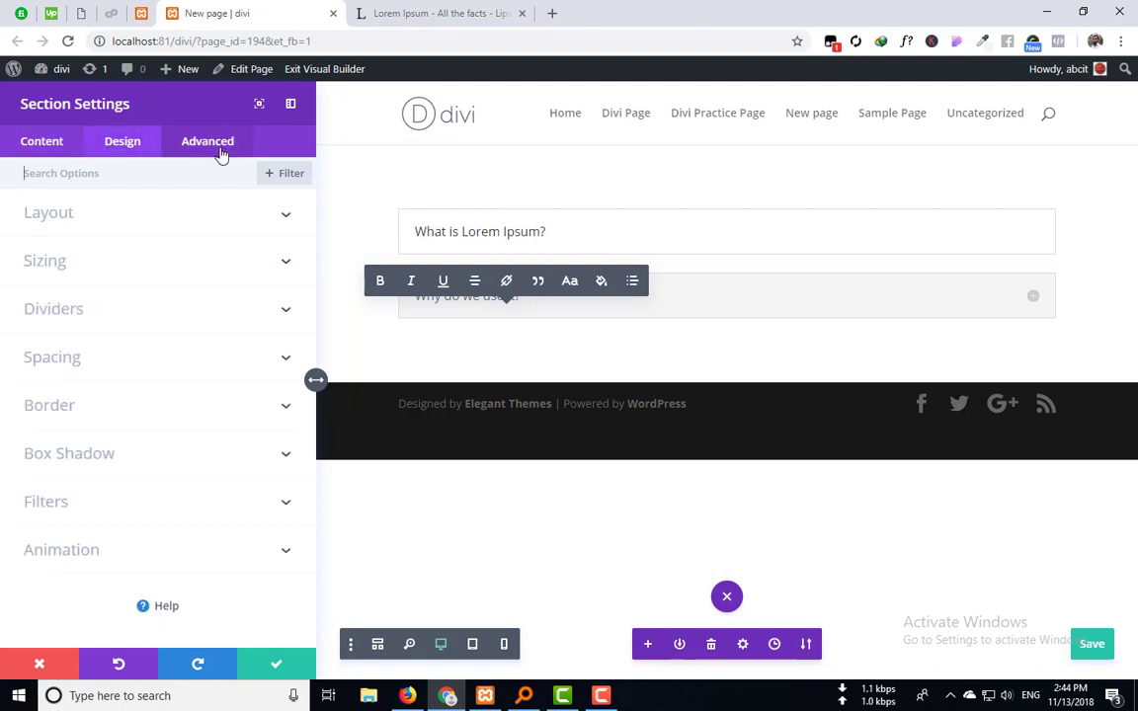
pyautogui.click(215, 150)
pyautogui.click(33, 148)
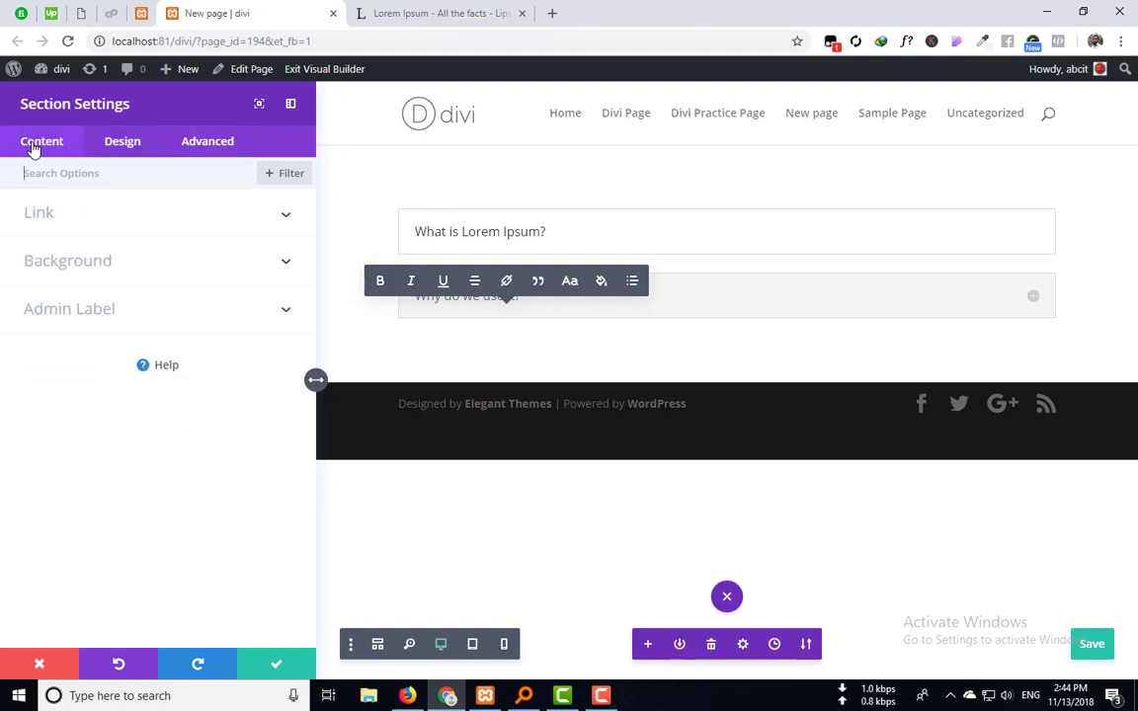
pyautogui.click(128, 222)
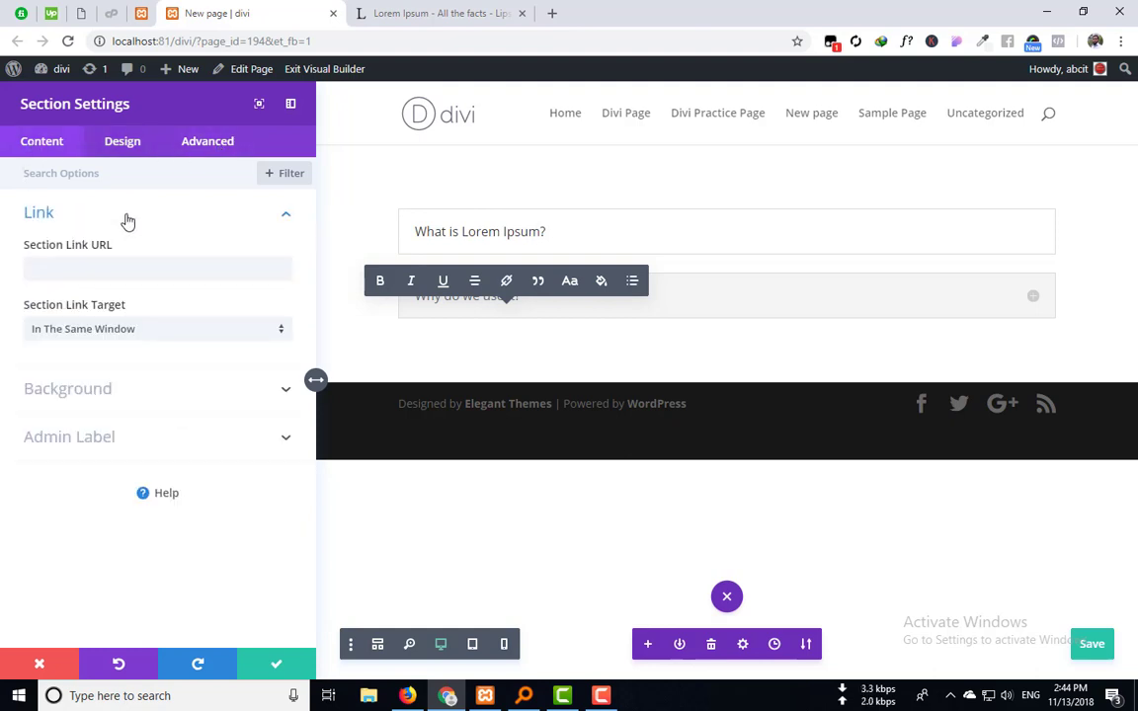
pyautogui.click(96, 265)
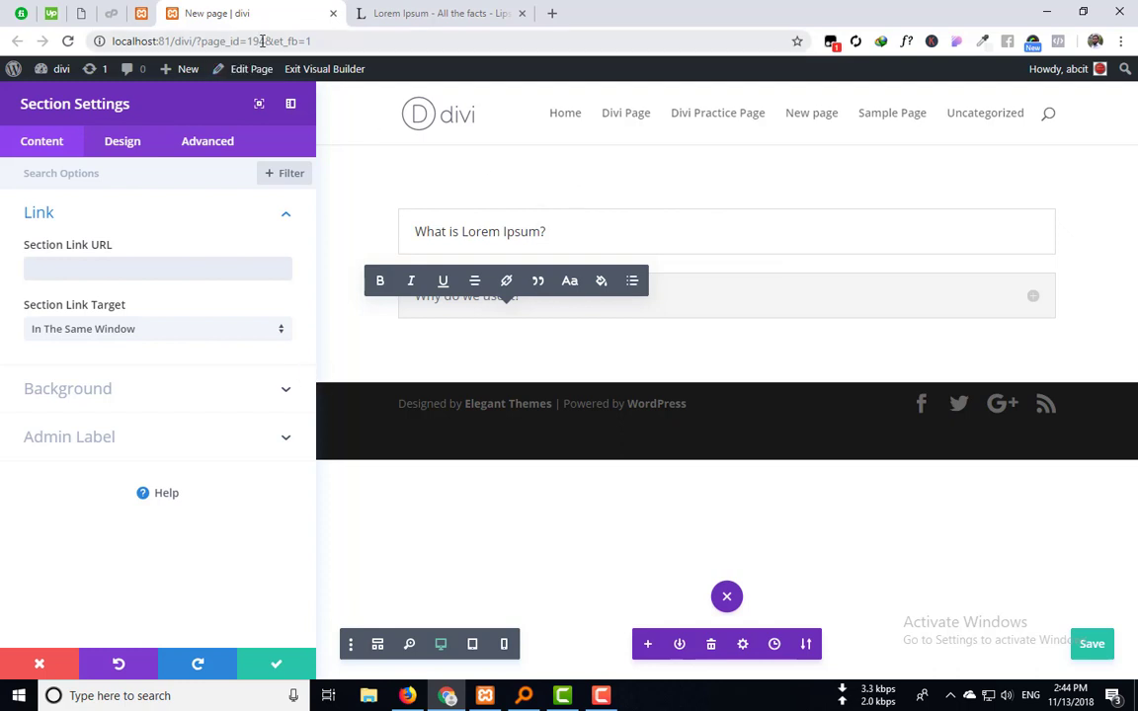
# Step: Open the page's front-end address localhost:81/divi/?page_id=194 in a new browser tab and check the published accordion items
pyautogui.moveTo(265, 36); pyautogui.dragTo(58, 32)
pyautogui.hotkey('ctrl', 'c')
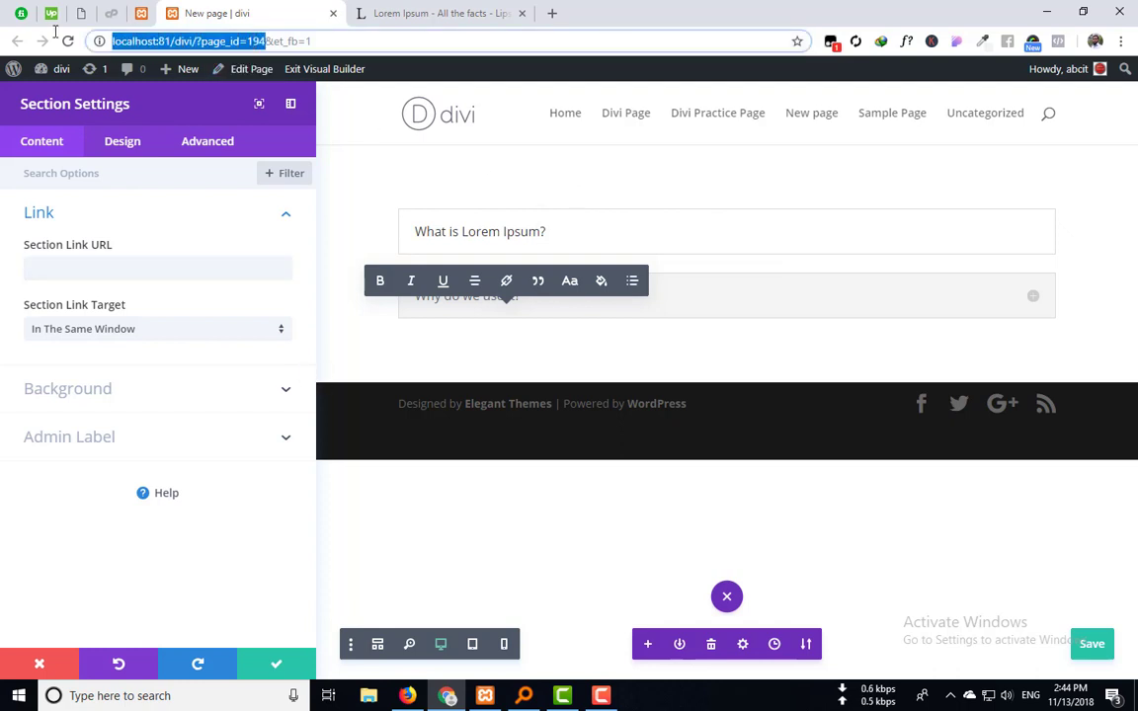
pyautogui.click(550, 14)
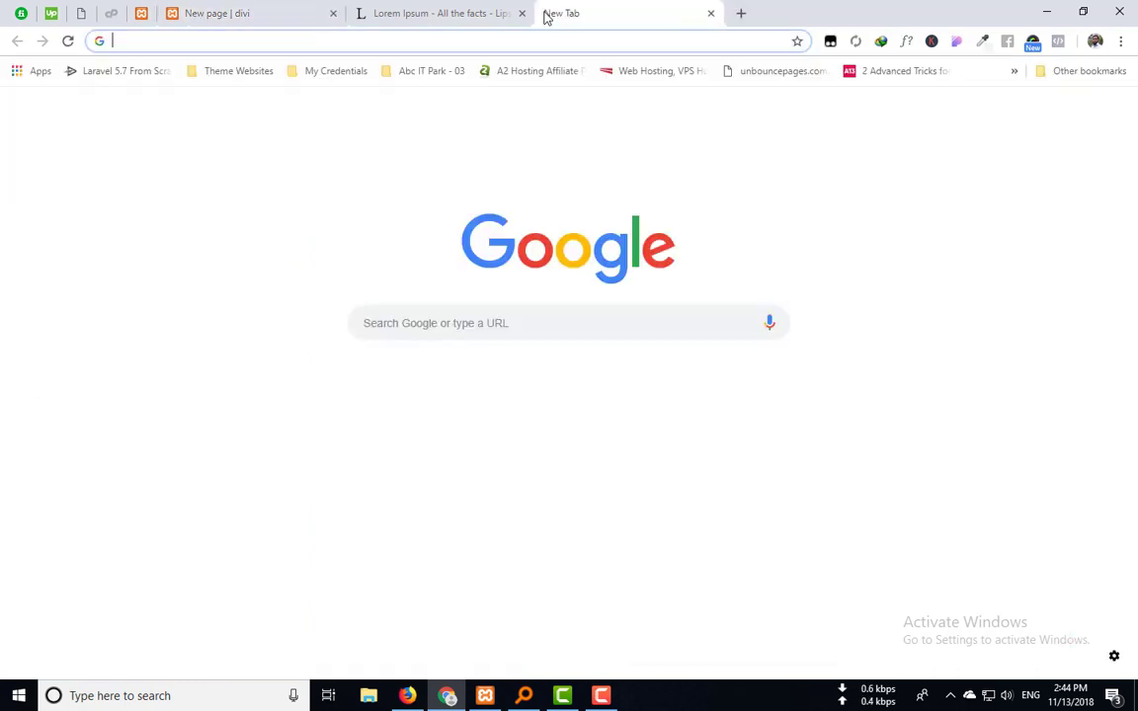
pyautogui.hotkey('ctrl', 'v')
pyautogui.press('Return')
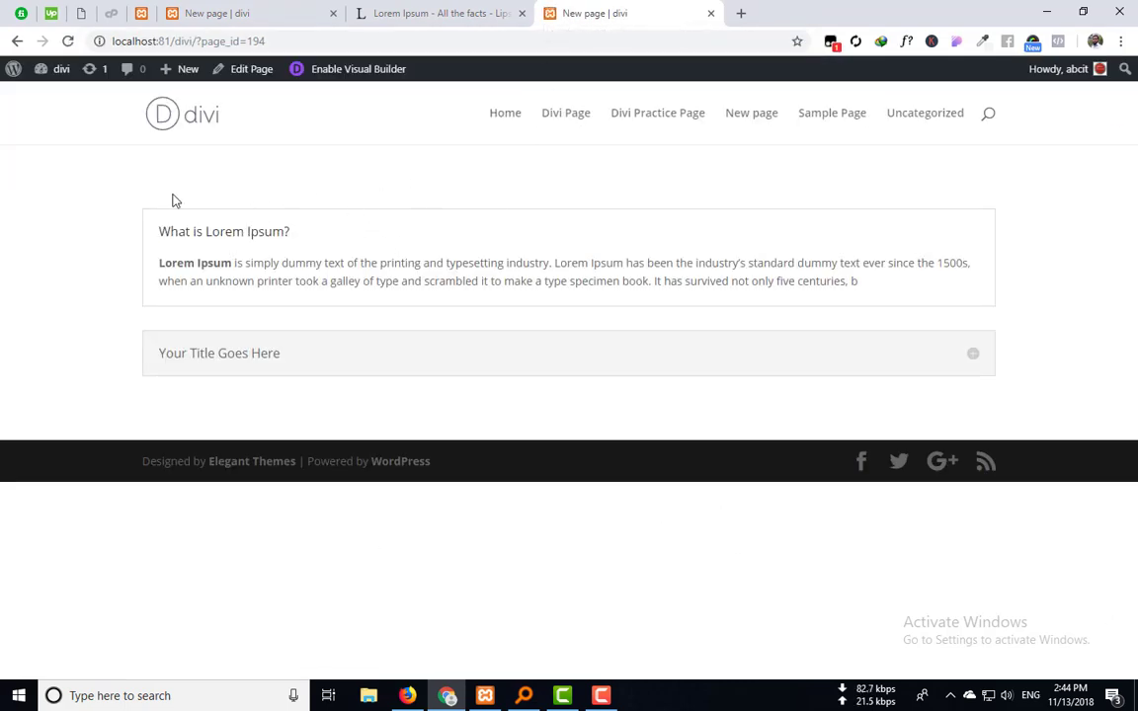
pyautogui.tripleClick(138, 205)
pyautogui.doubleClick(117, 231)
pyautogui.click(127, 276)
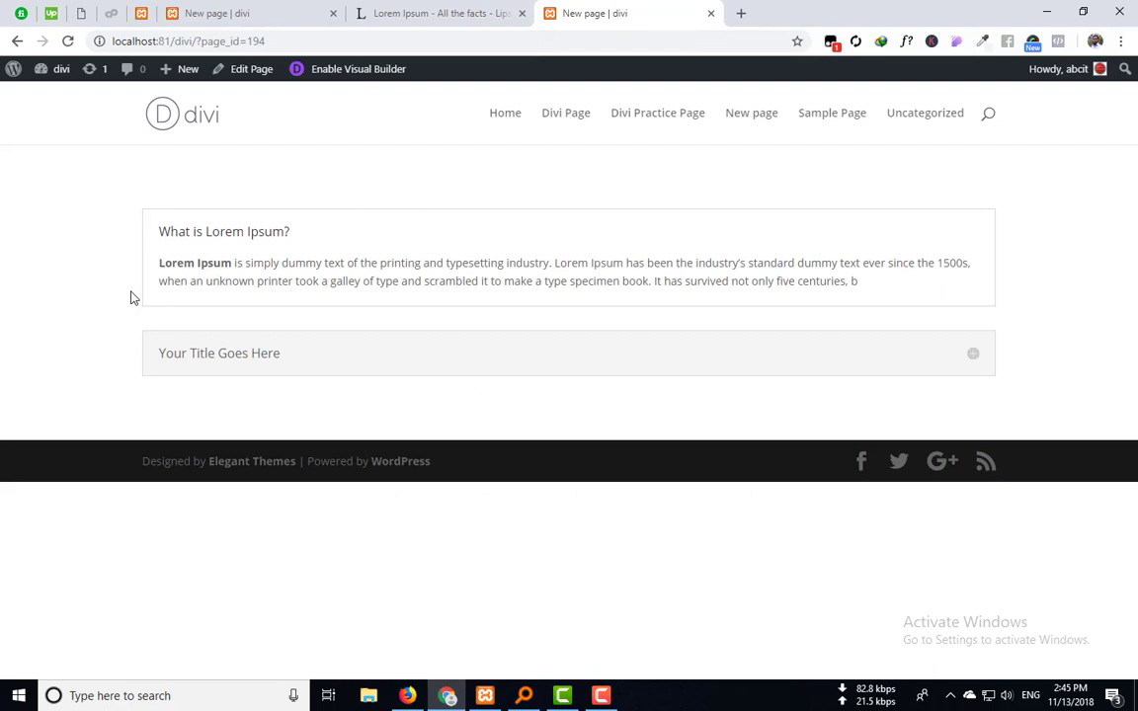
pyautogui.click(181, 351)
pyautogui.click(412, 234)
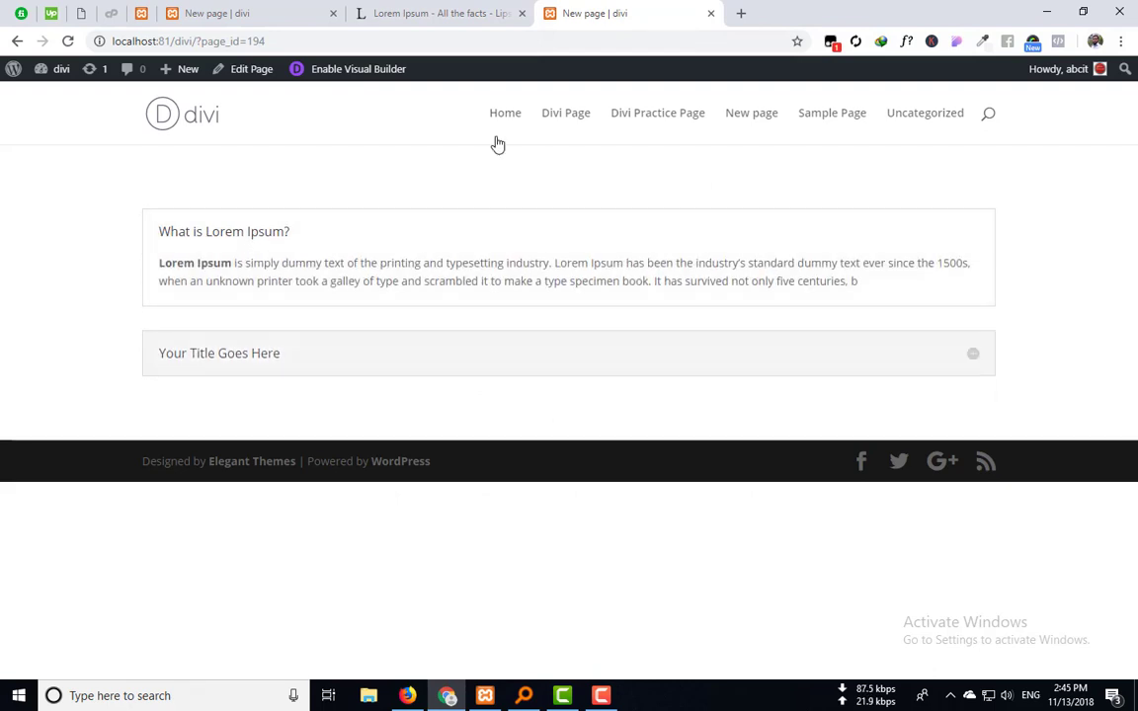
pyautogui.click(207, 13)
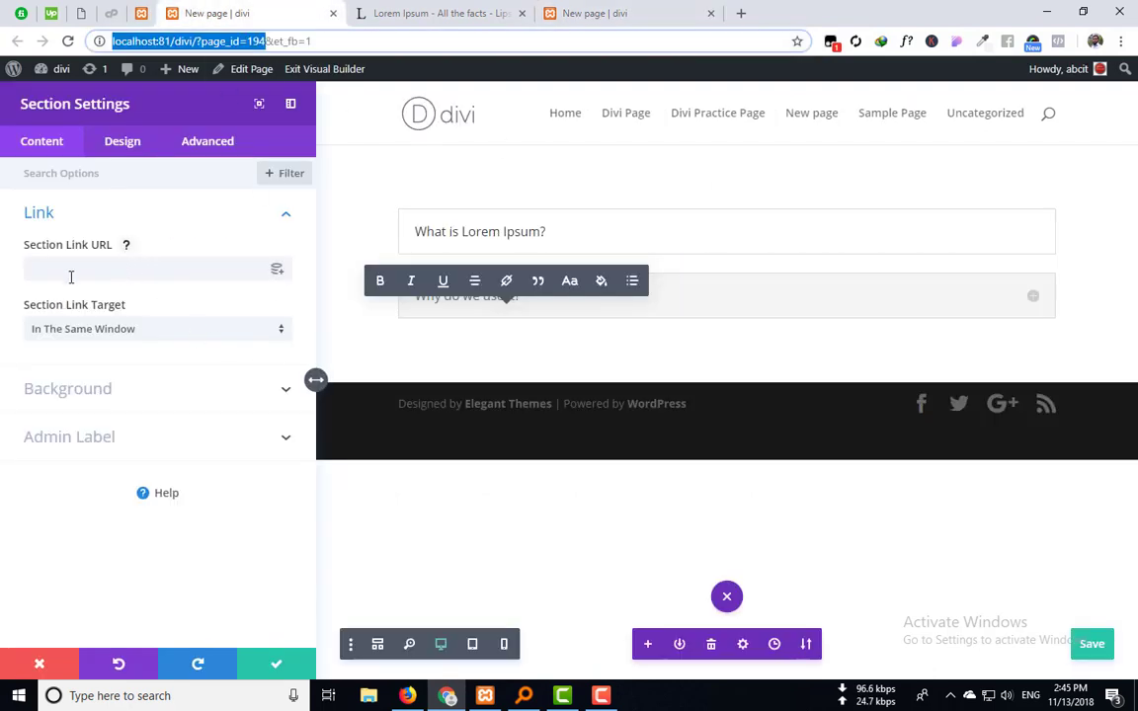
pyautogui.click(72, 269)
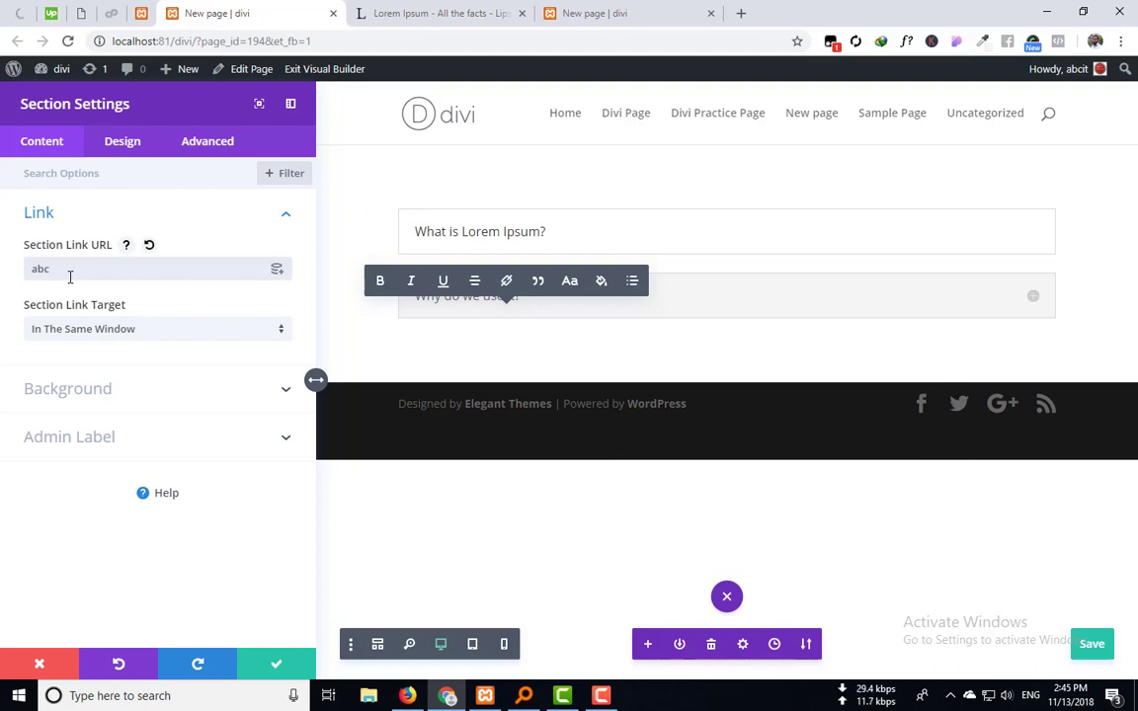
pyautogui.write('abcitpack.com')
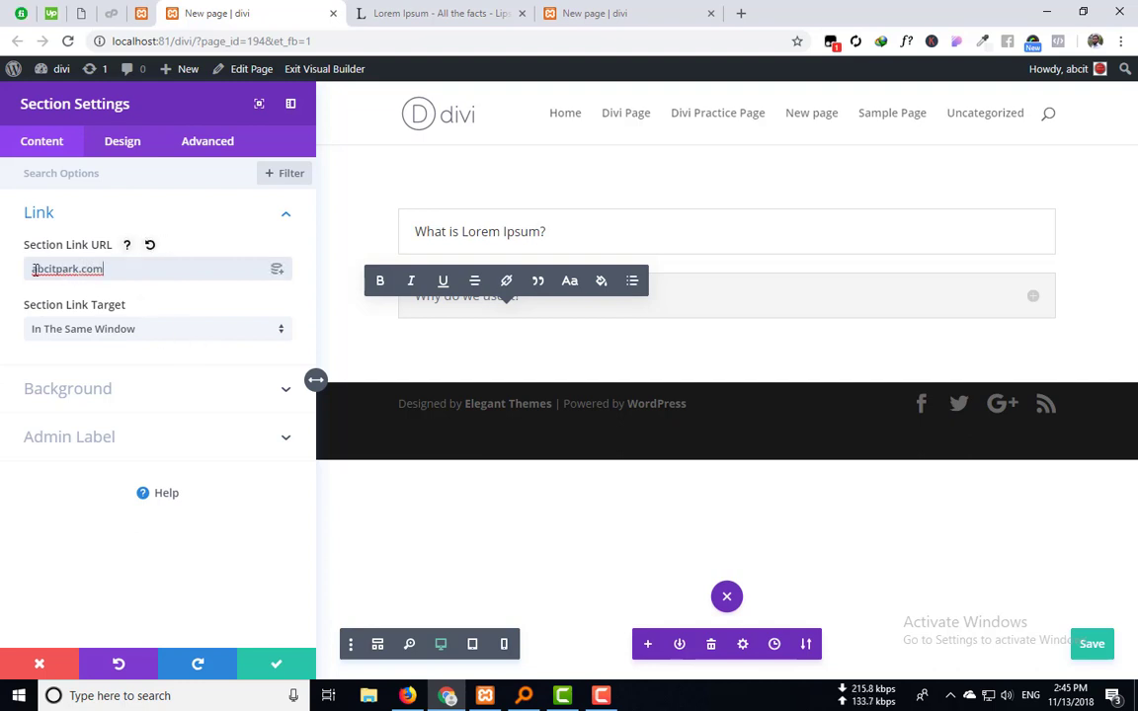
pyautogui.click(32, 268)
pyautogui.write('htt')
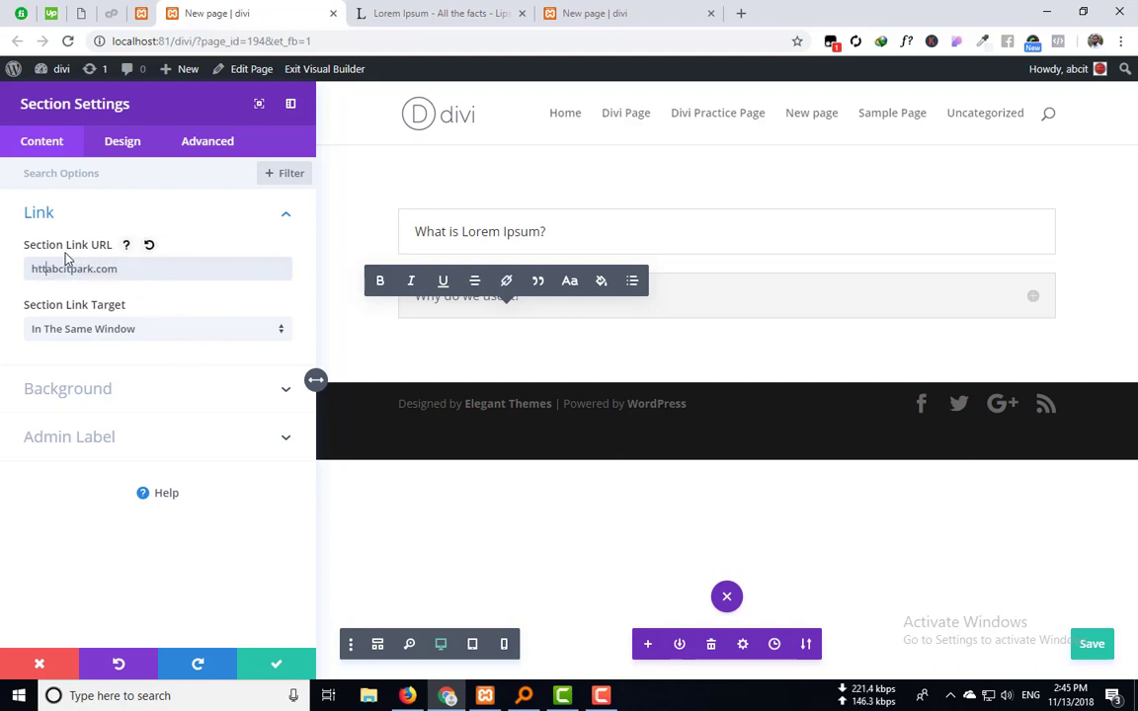
pyautogui.write('ps')
pyautogui.write('://')
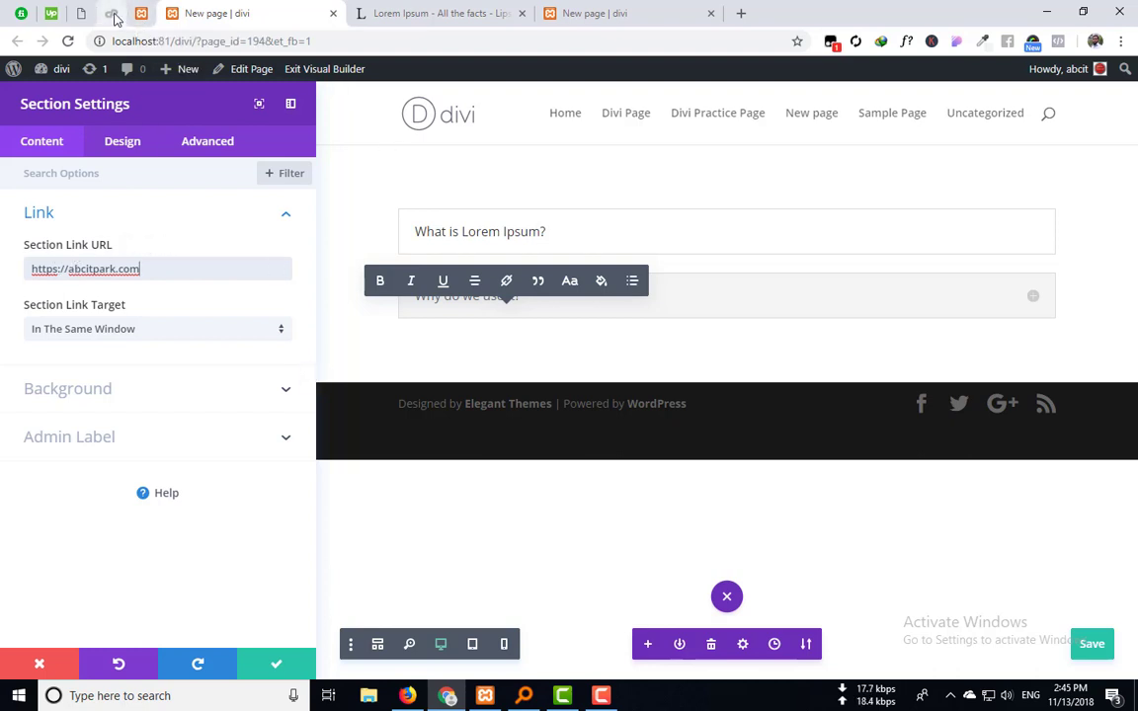
pyautogui.click(81, 13)
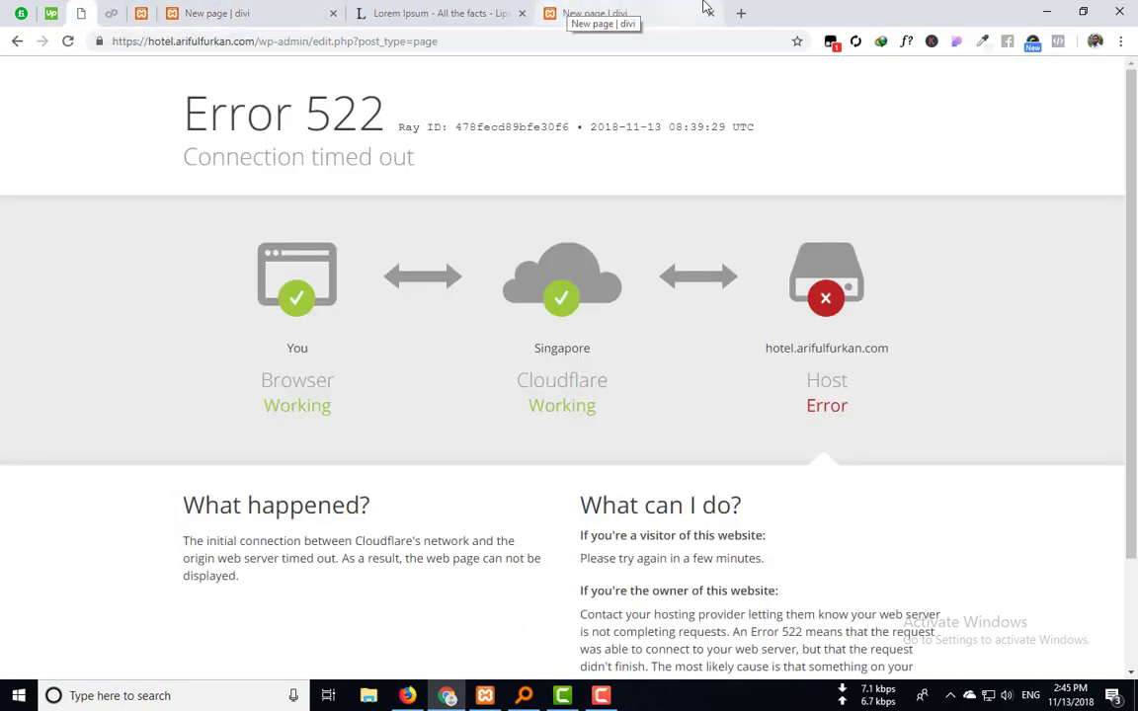
pyautogui.click(632, 12)
pyautogui.click(465, 12)
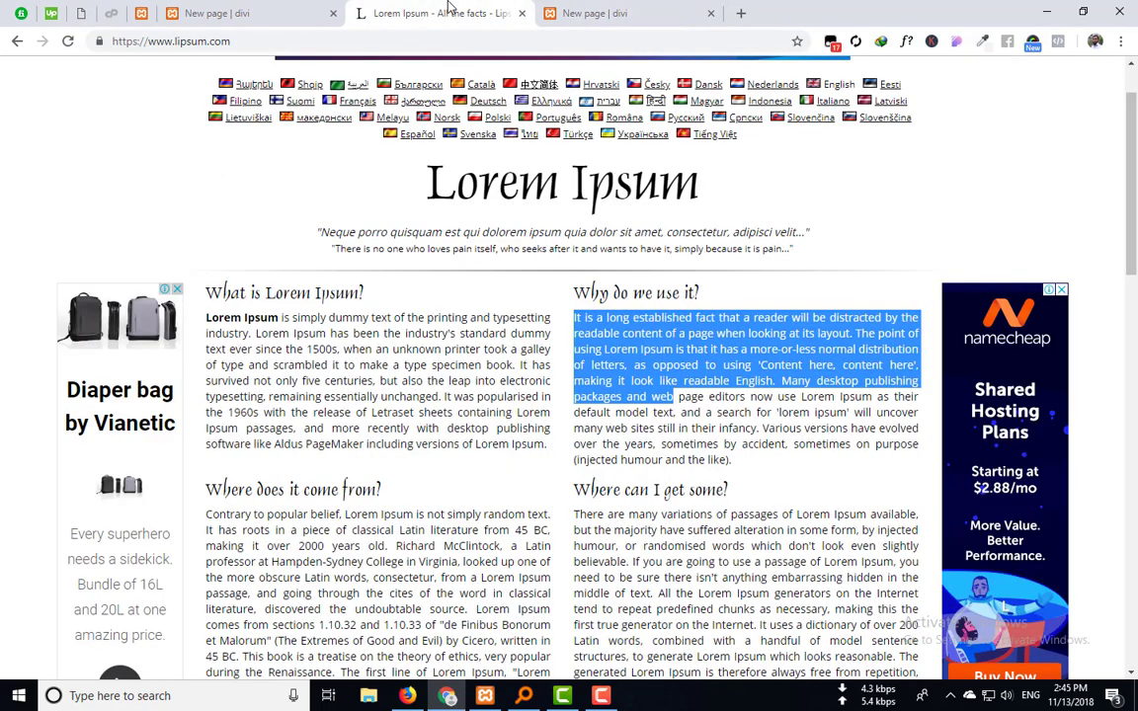
pyautogui.click(297, 10)
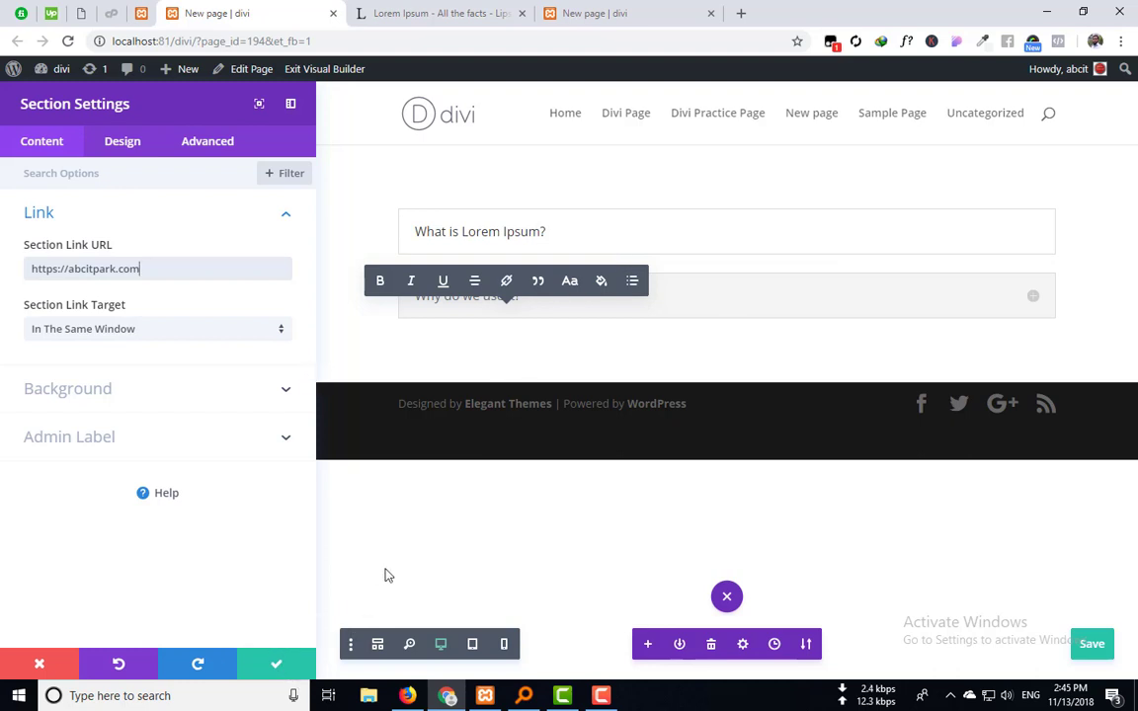
# Step: Save the page and apply the section settings
pyautogui.hotkey('ctrl', 's')
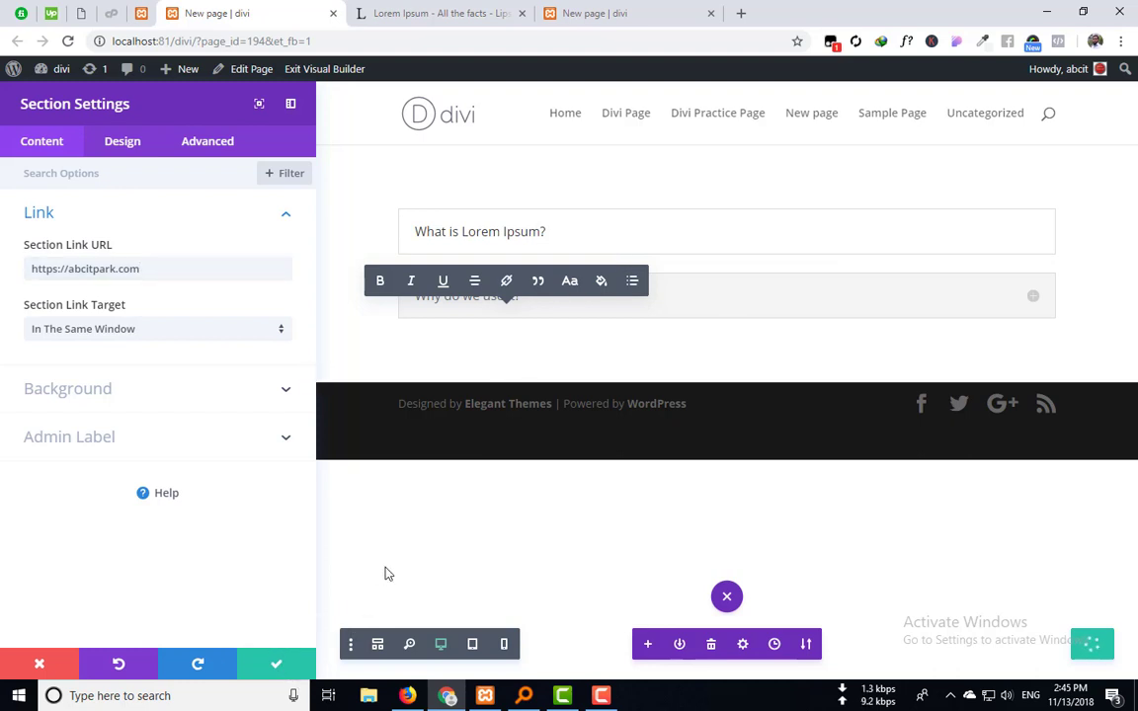
pyautogui.click(278, 674)
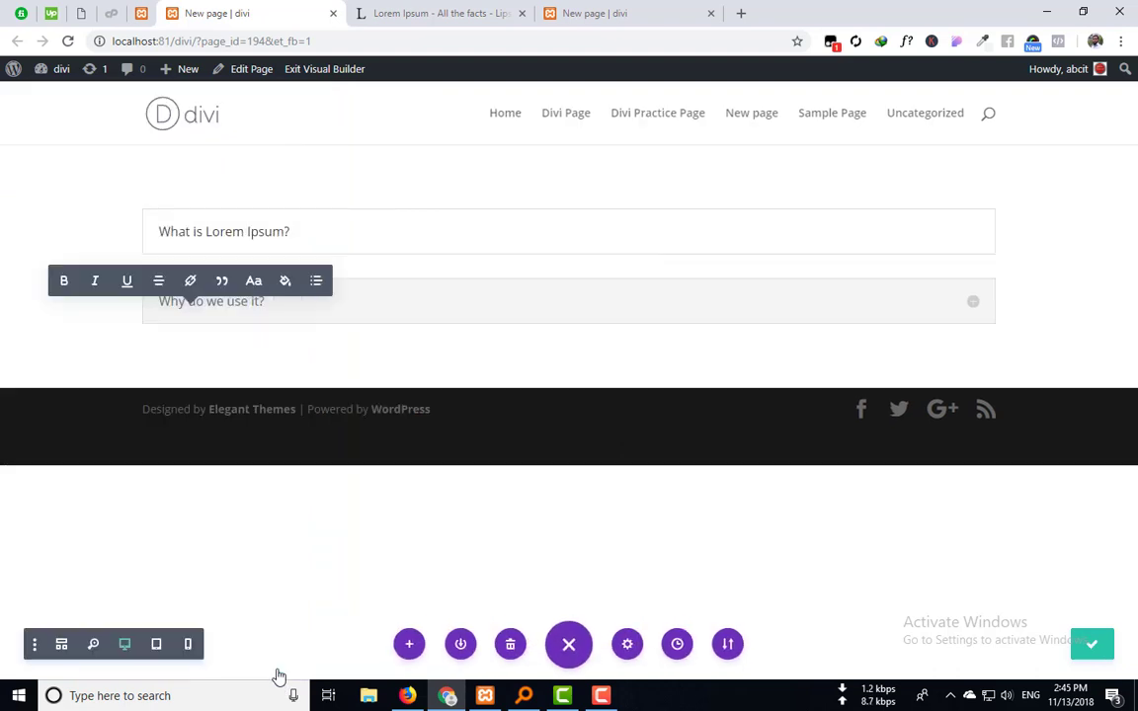
# Step: Reopen the section's settings, save the page and expand the section's link options
pyautogui.click(38, 161)
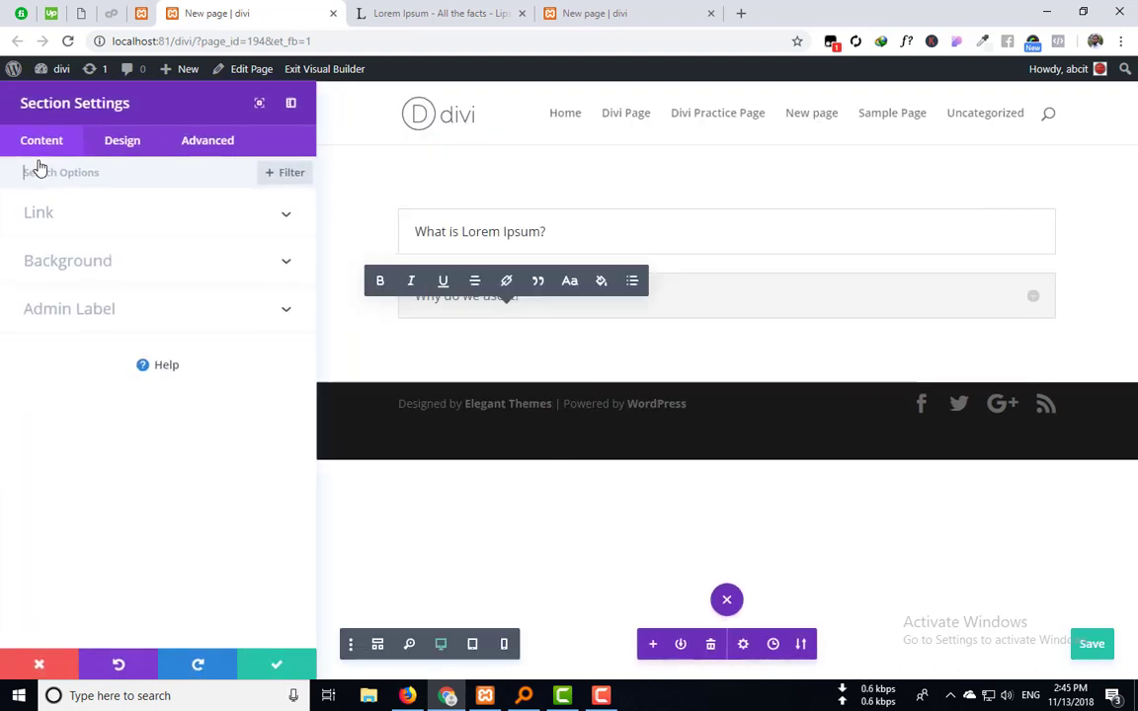
pyautogui.click(1090, 645)
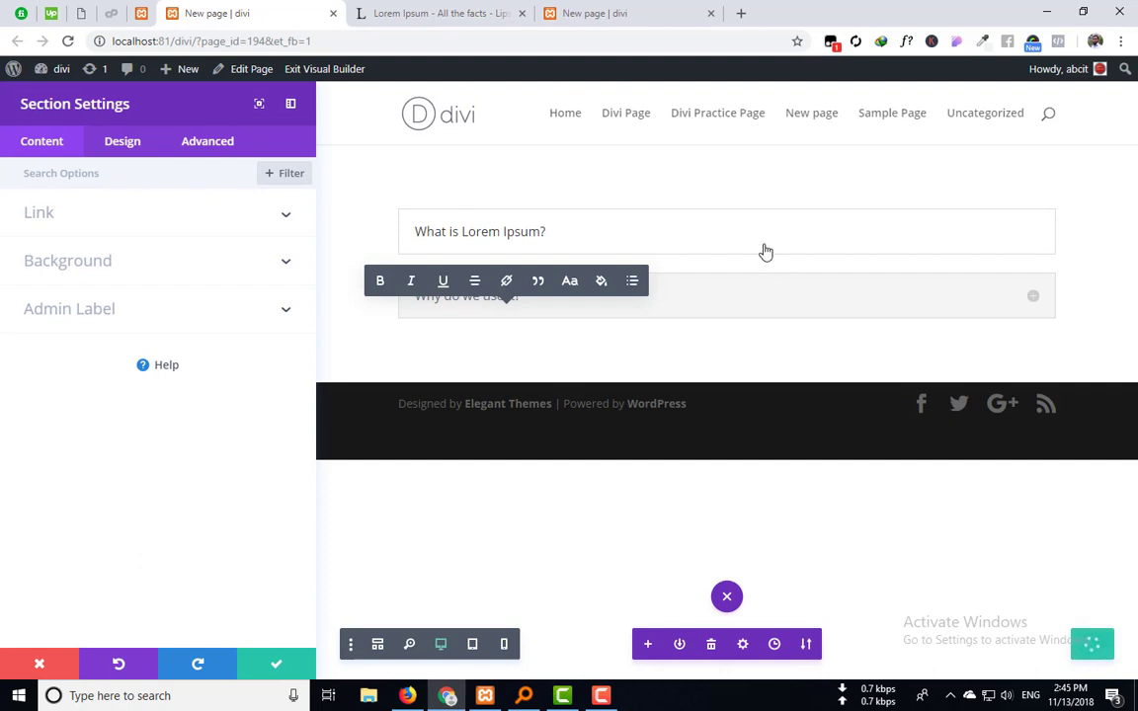
pyautogui.click(145, 227)
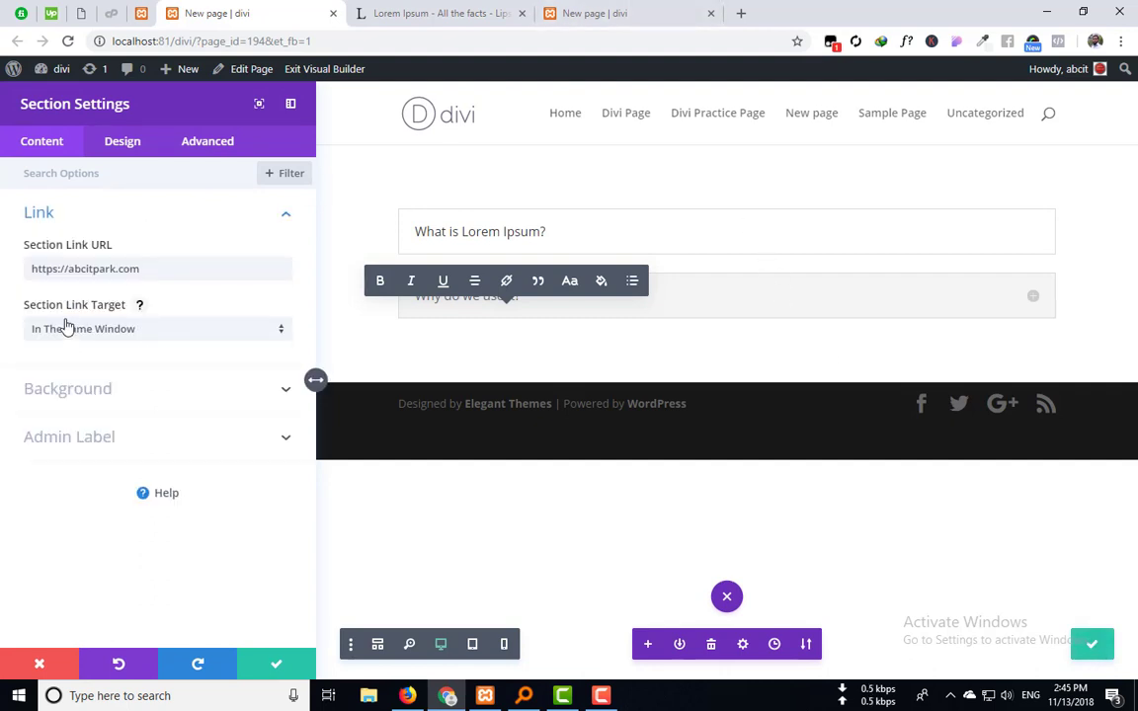
# Step: Reload the published page, follow the section's link to abcitpark.com and return to the published page
pyautogui.click(590, 13)
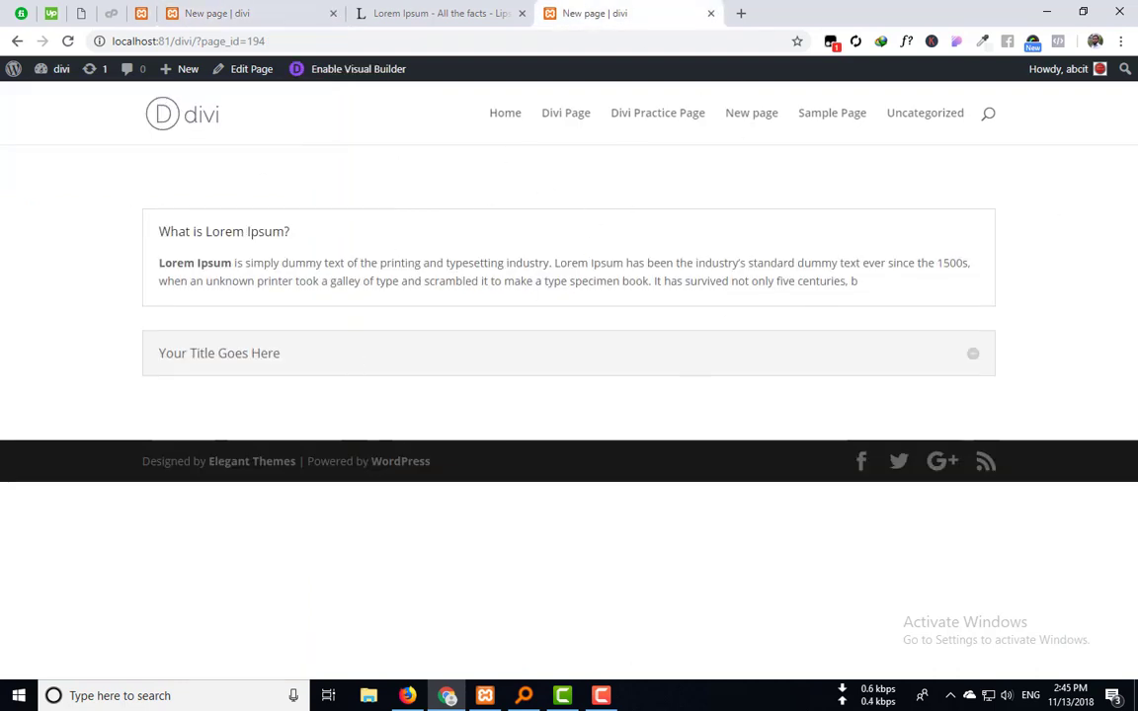
pyautogui.click(68, 42)
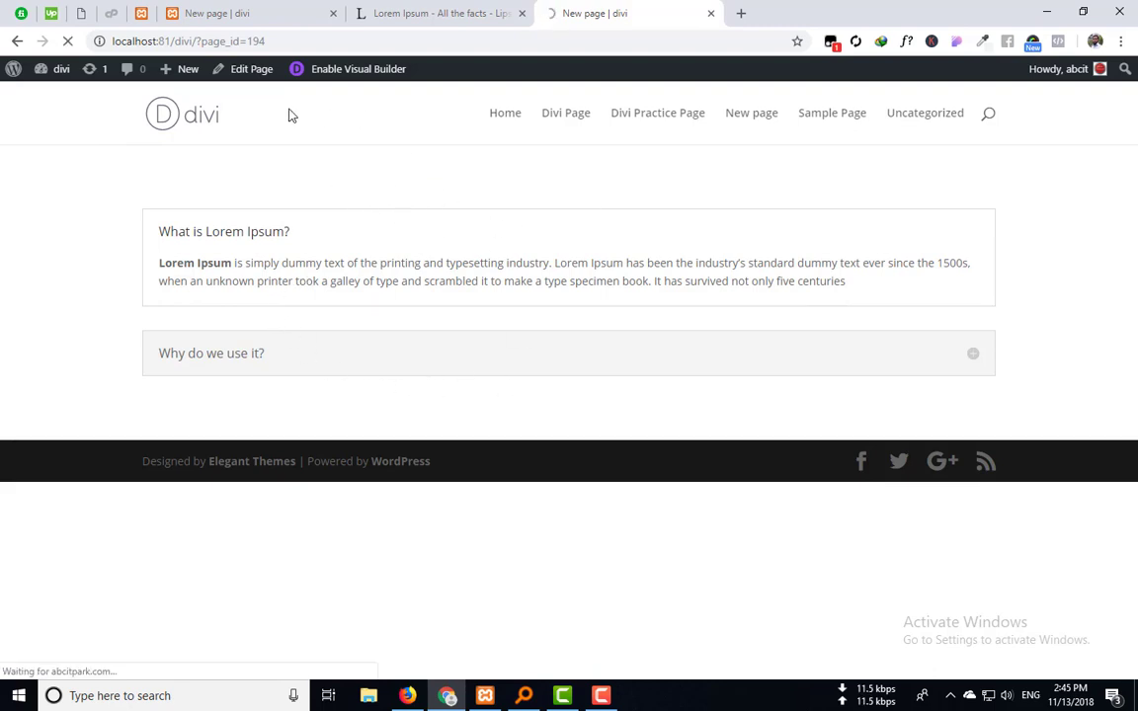
pyautogui.click(215, 68)
pyautogui.click(212, 14)
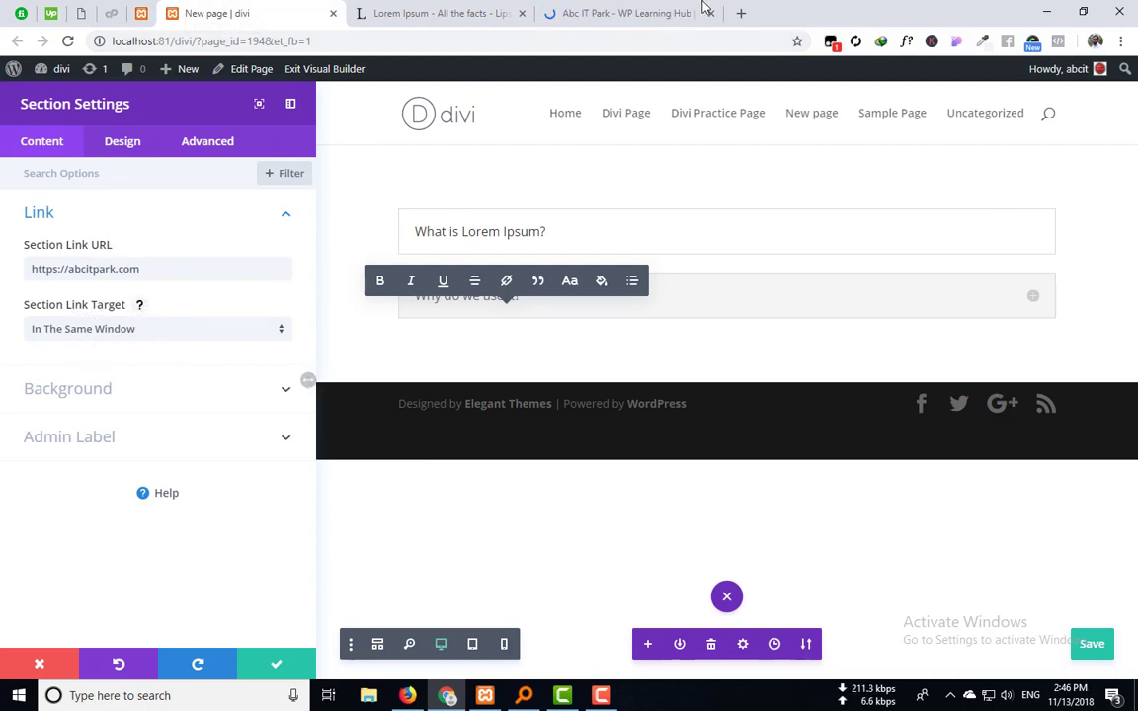
pyautogui.hotkey('ctrl', '3')
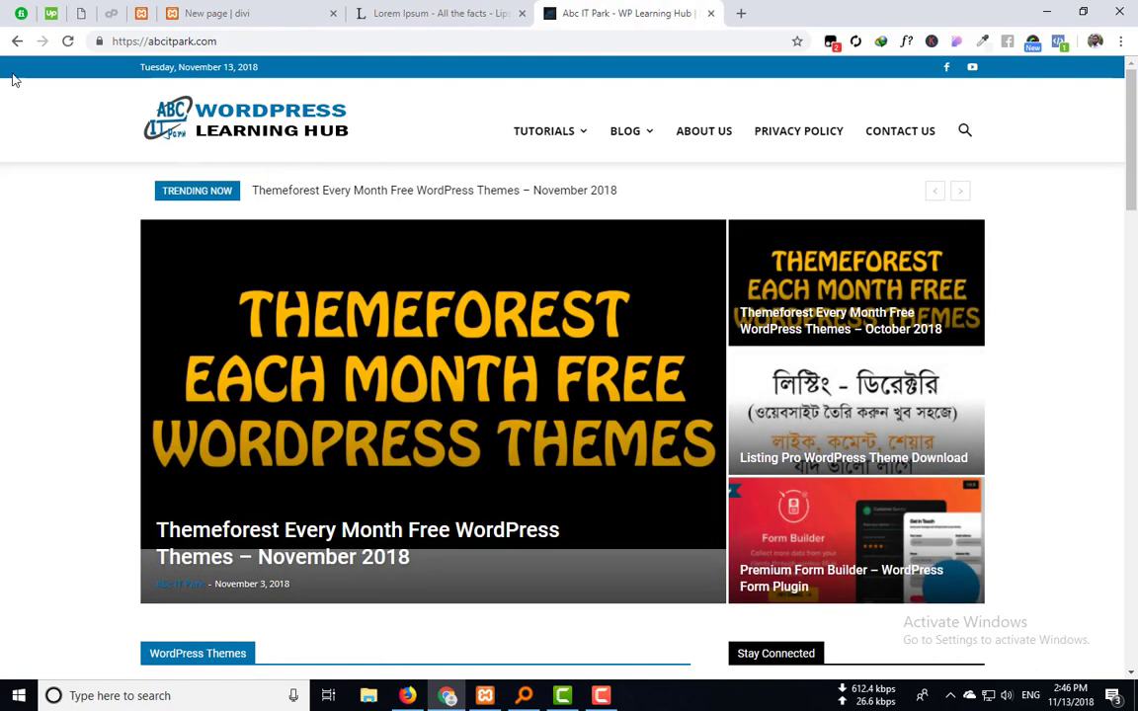
pyautogui.click(15, 42)
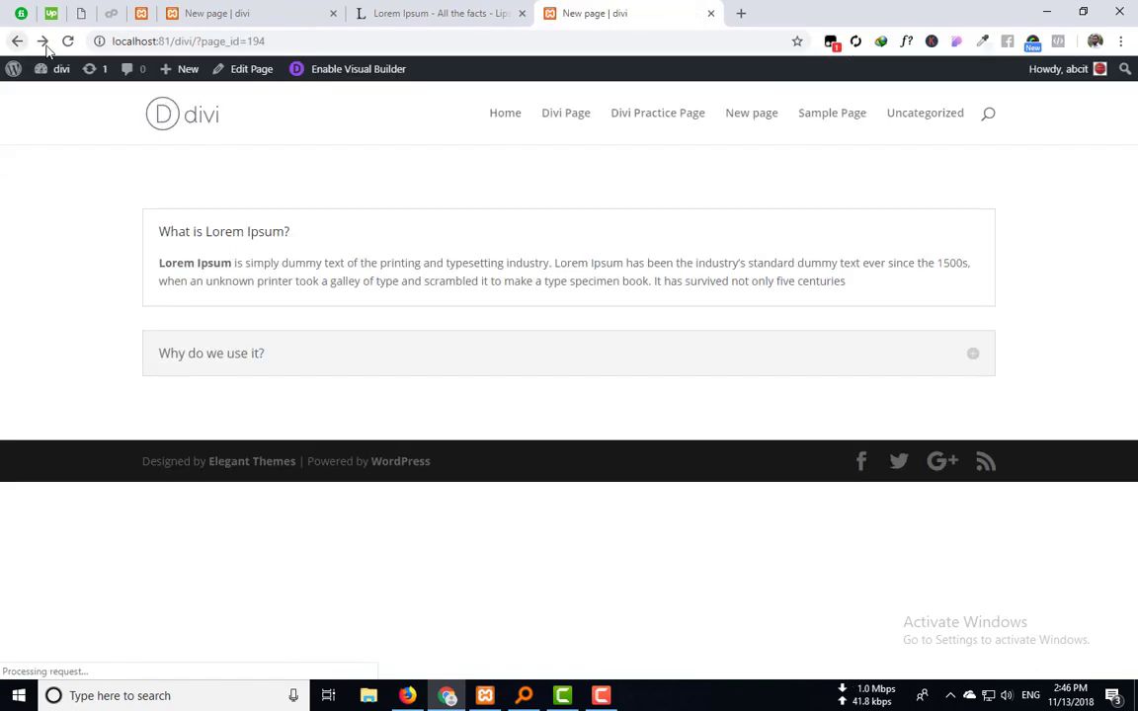
# Step: Set the section's link target to In The New Tab in the Visual Builder and save the page
pyautogui.click(191, 7)
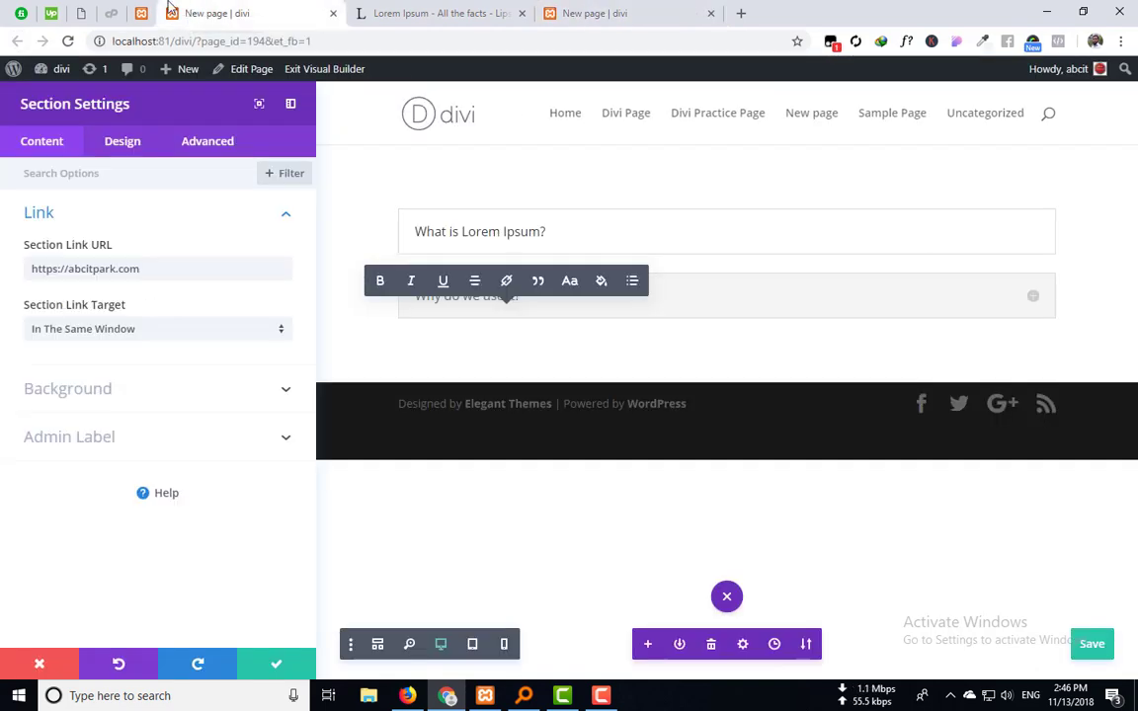
pyautogui.click(139, 335)
pyautogui.click(119, 371)
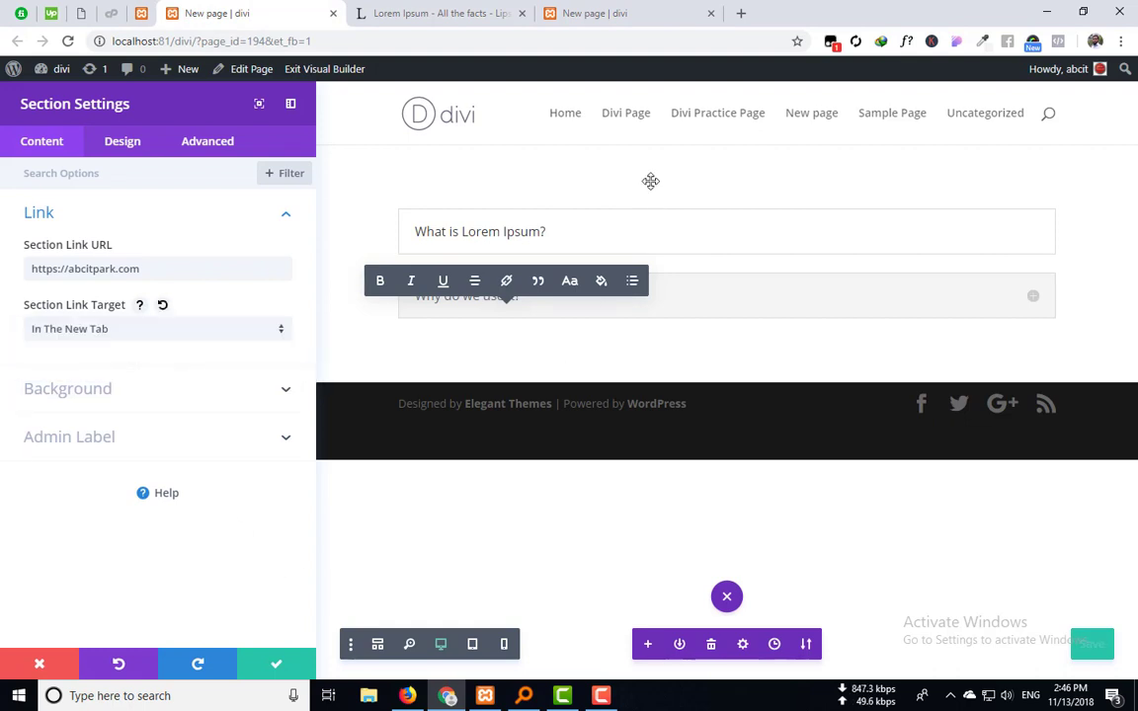
# Step: Reload the published page and try the section's link
pyautogui.click(590, 13)
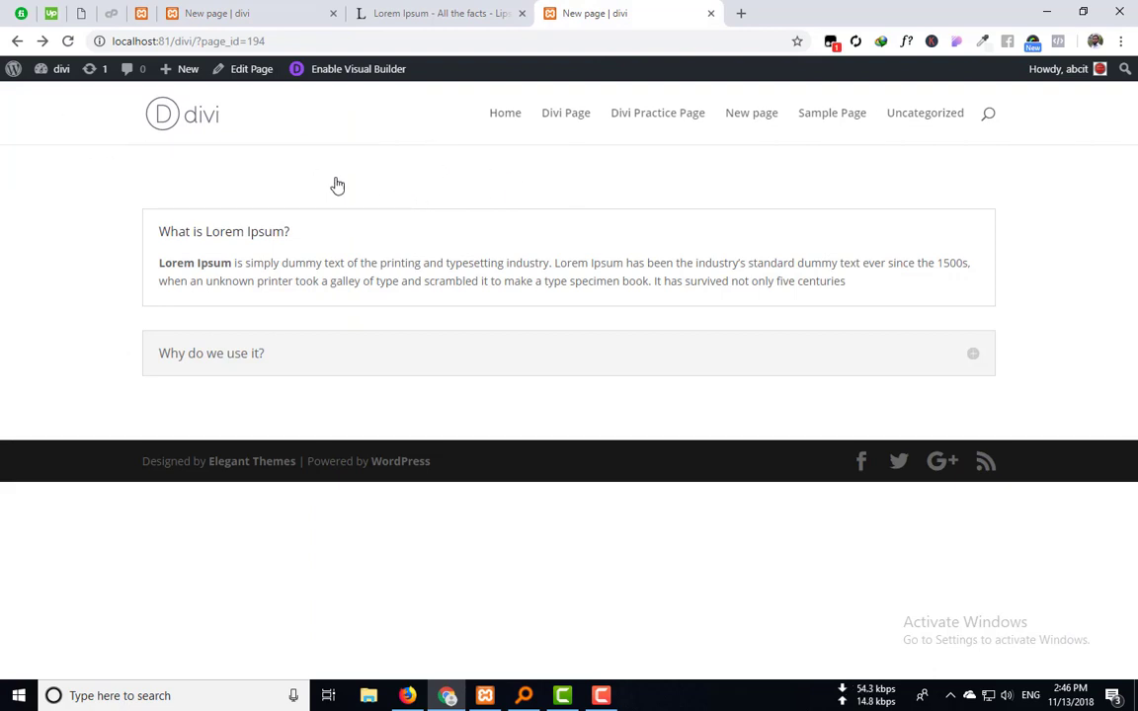
pyautogui.press('F5')
pyautogui.moveTo(3, 65)
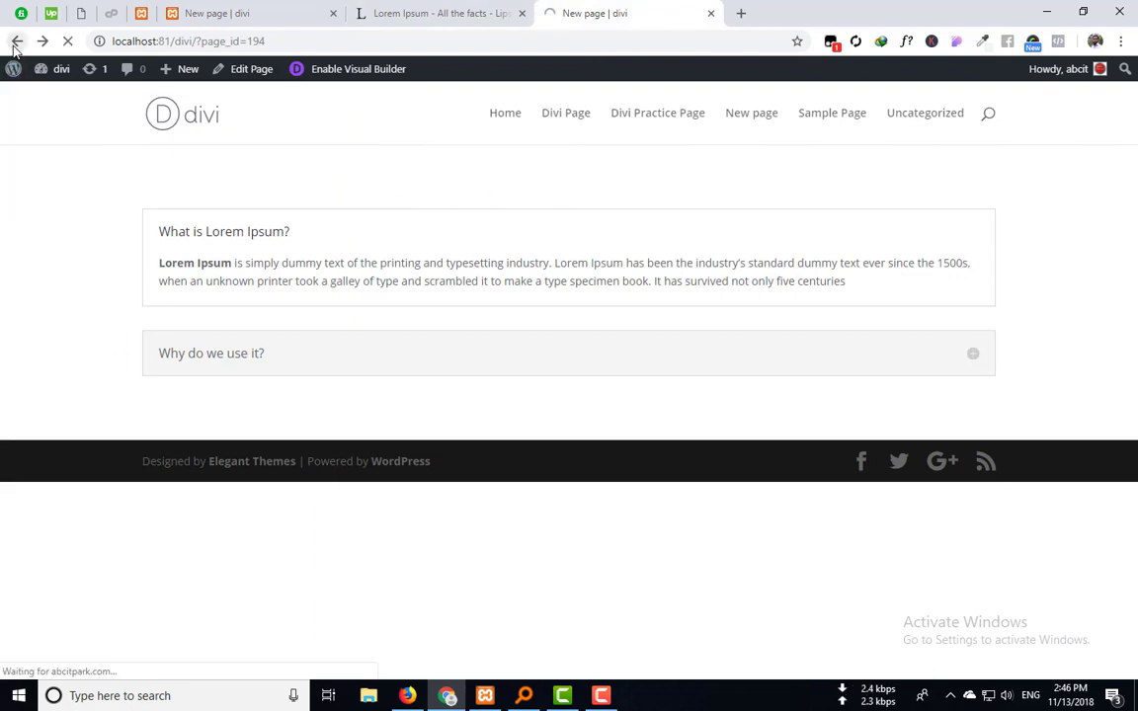
pyautogui.click(16, 40)
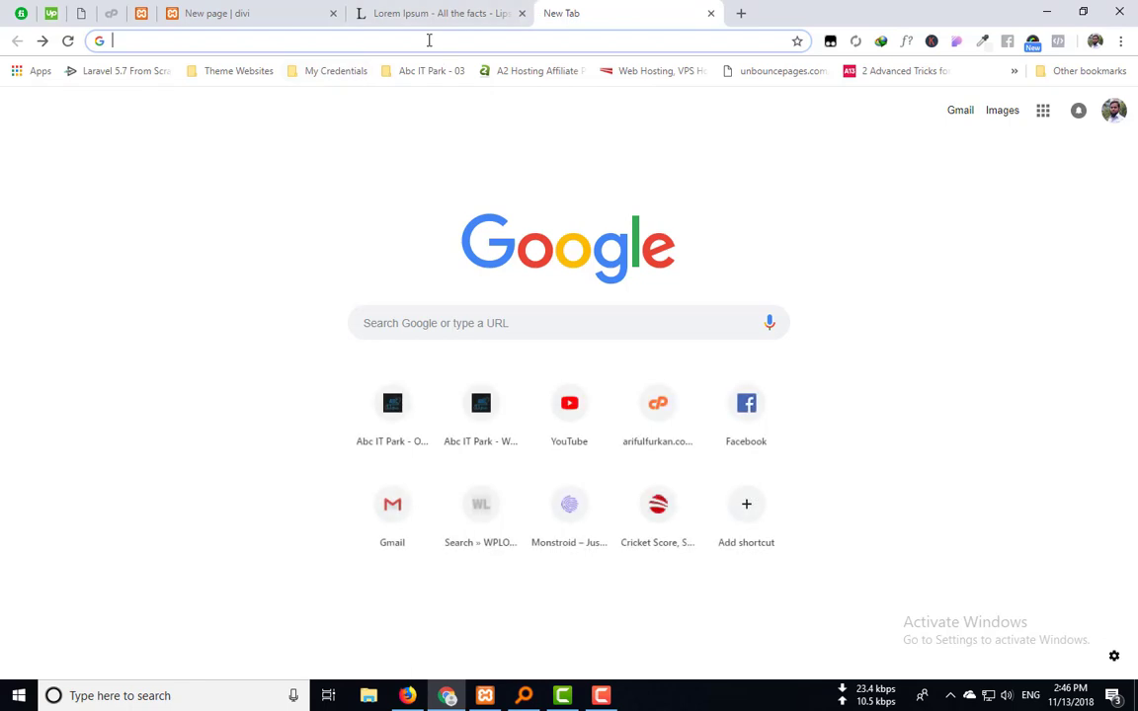
# Step: Reopen the published page at localhost:81/divi/?page_id=194, test the section's link in a new tab and close that tab
pyautogui.click(217, 12)
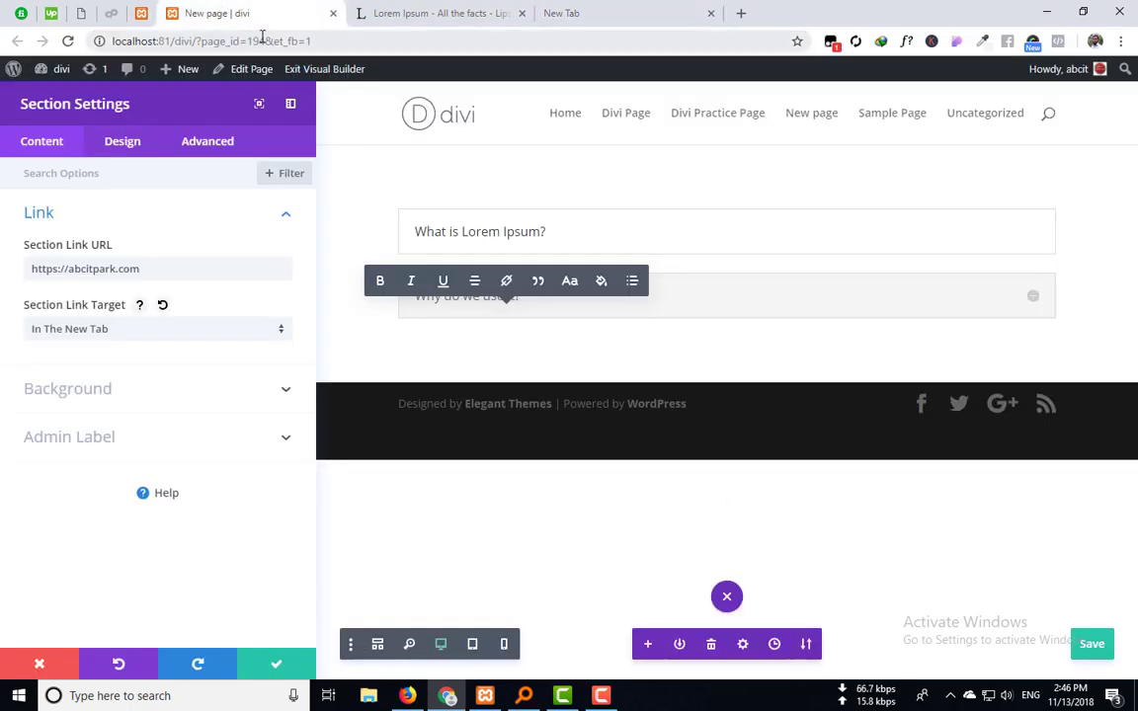
pyautogui.moveTo(265, 42); pyautogui.dragTo(3, 84)
pyautogui.hotkey('ctrl', 'c')
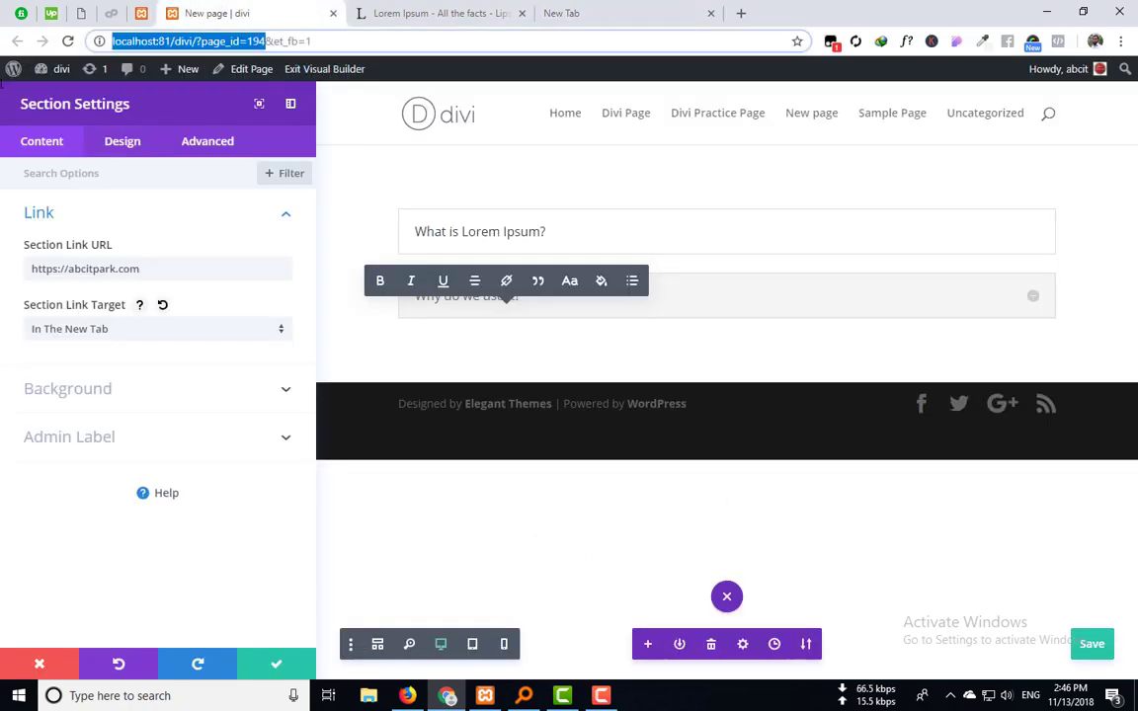
pyautogui.click(653, 7)
pyautogui.hotkey('ctrl', 'v')
pyautogui.press('Return')
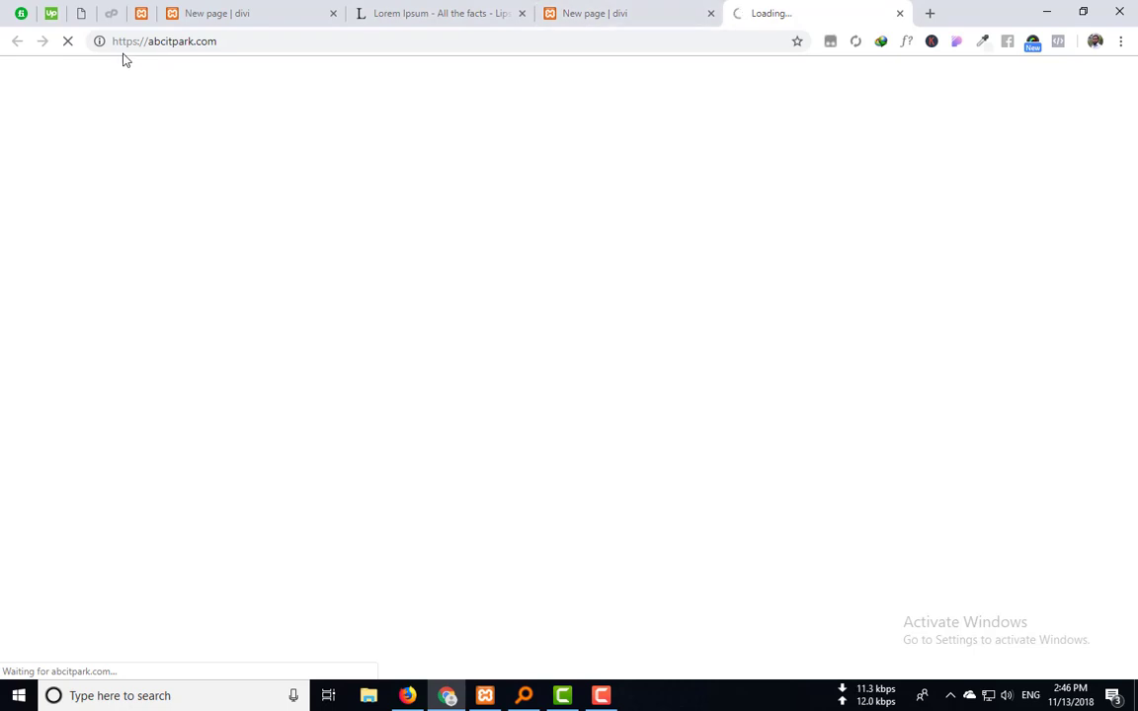
pyautogui.click(899, 15)
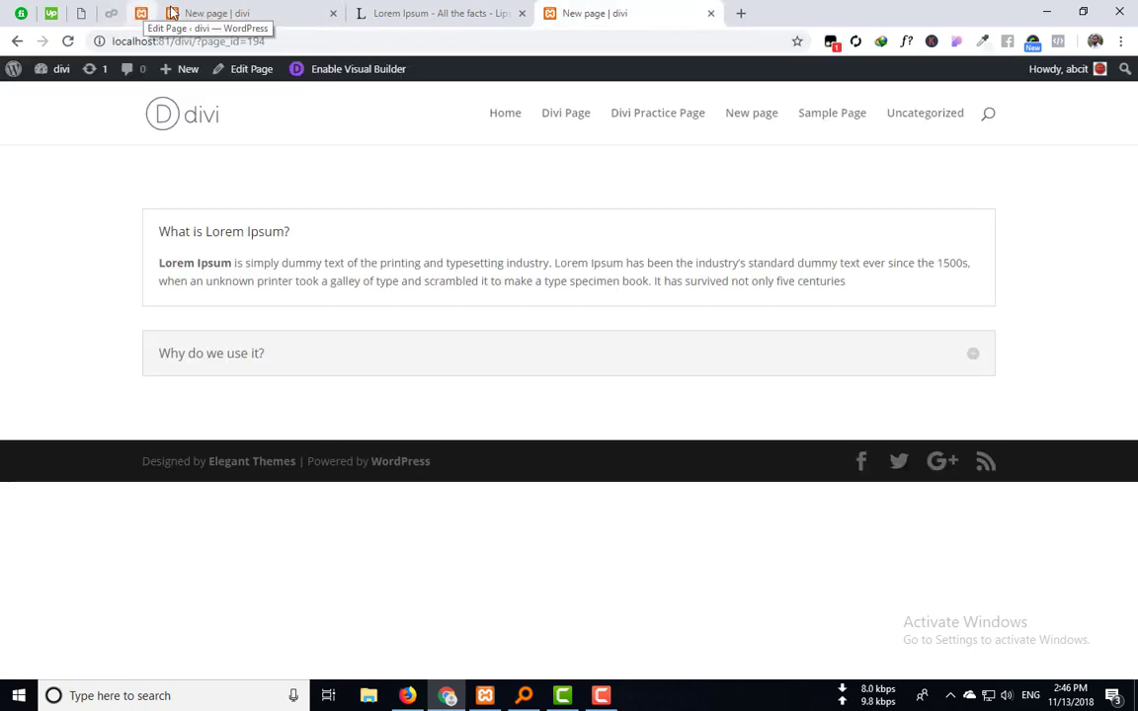
# Step: Clear the section's link URL in the Visual Builder and reset its link target to the default
pyautogui.click(200, 13)
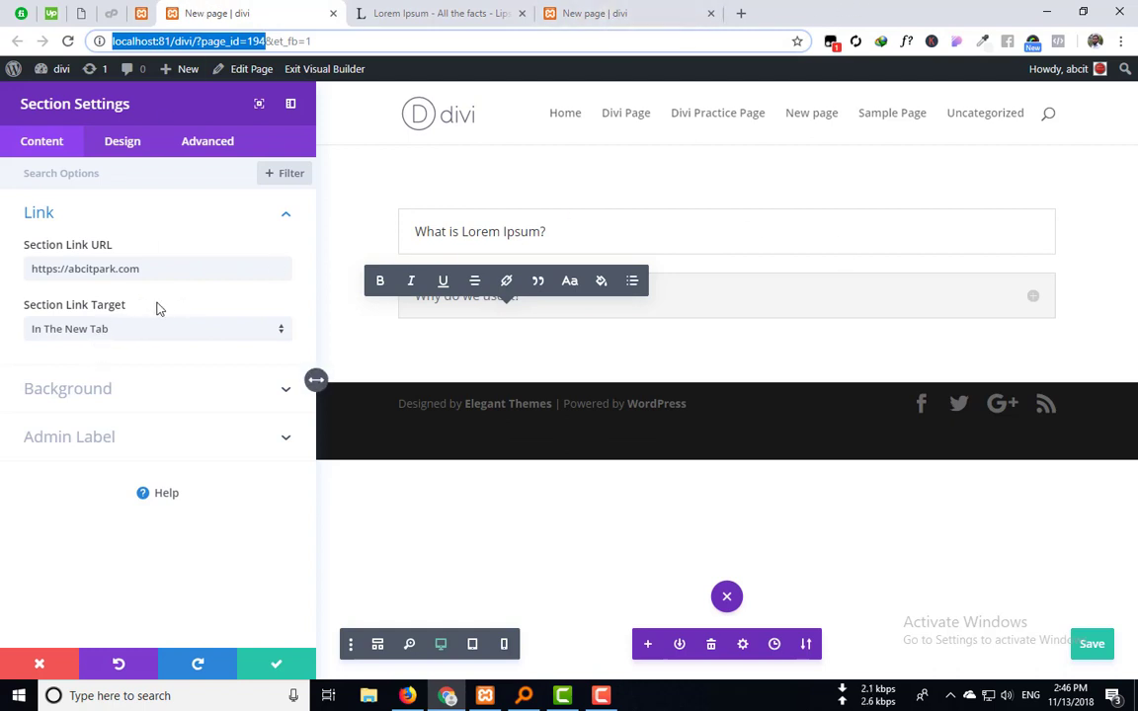
pyautogui.tripleClick(157, 261)
pyautogui.press('BackSpace')
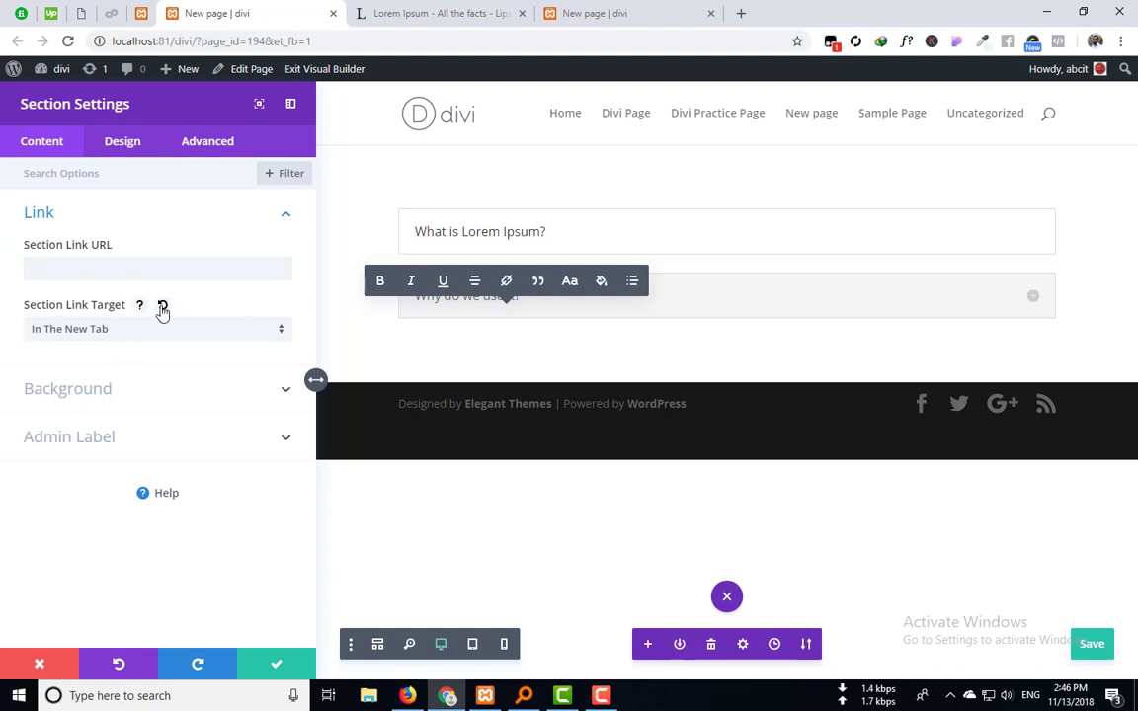
pyautogui.click(163, 307)
# Step: Expand the section's background options and look through the color, gradient, image and video types
pyautogui.click(95, 393)
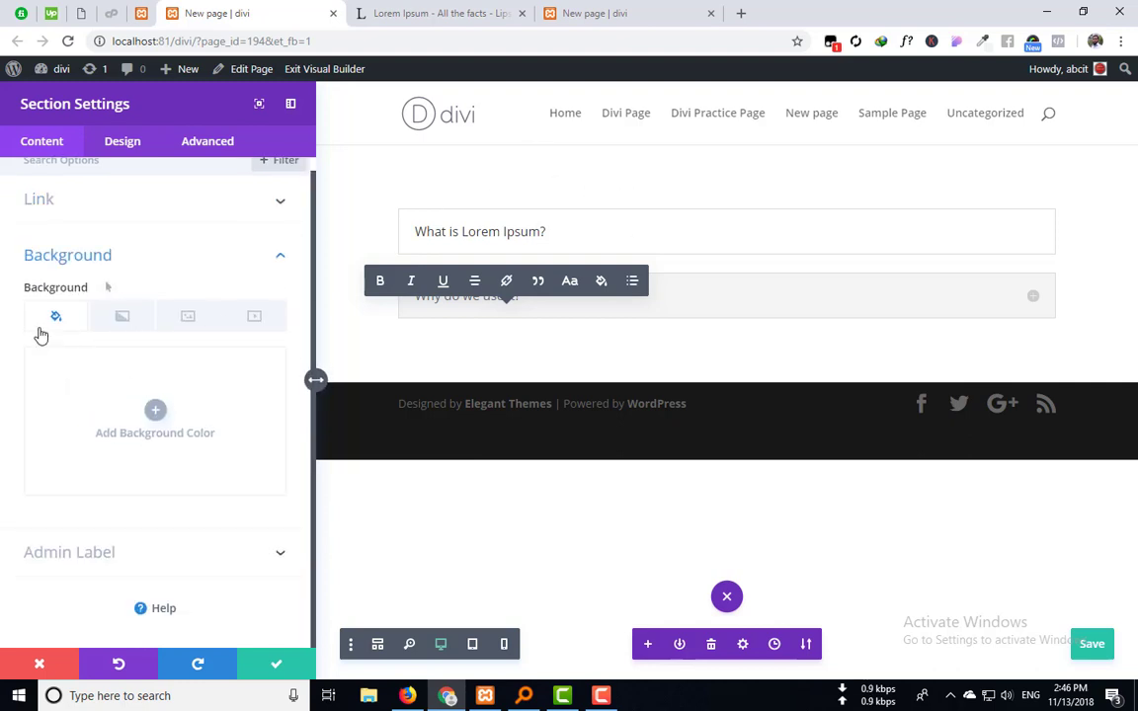
pyautogui.click(128, 317)
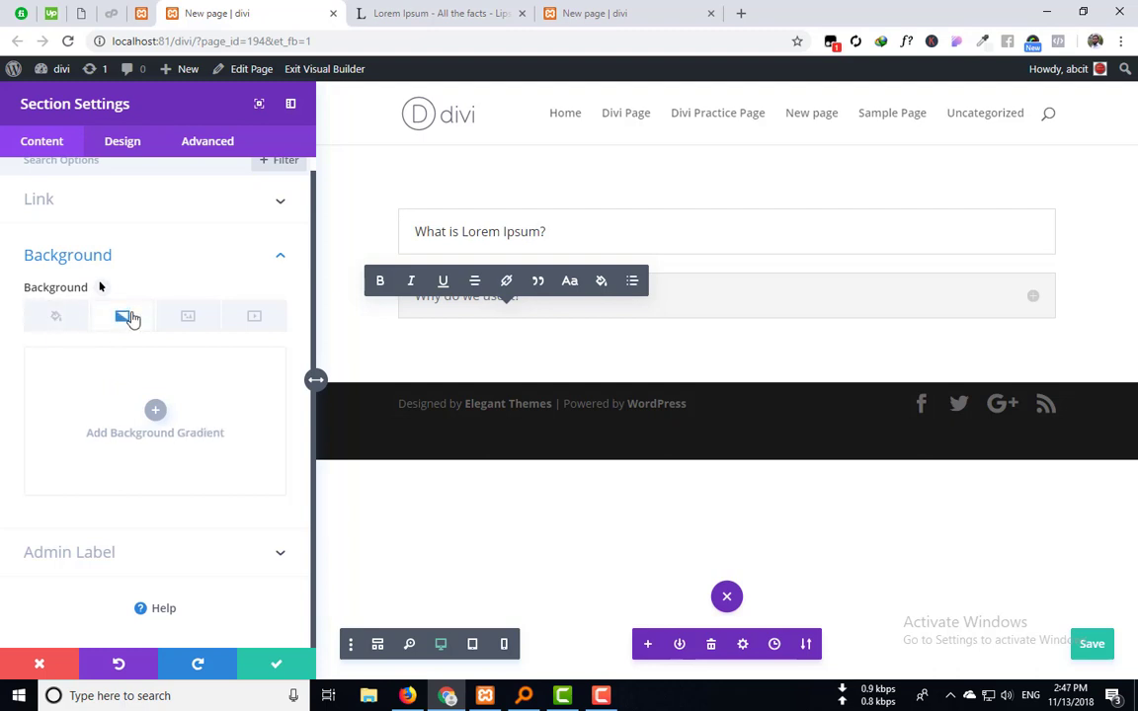
pyautogui.click(57, 316)
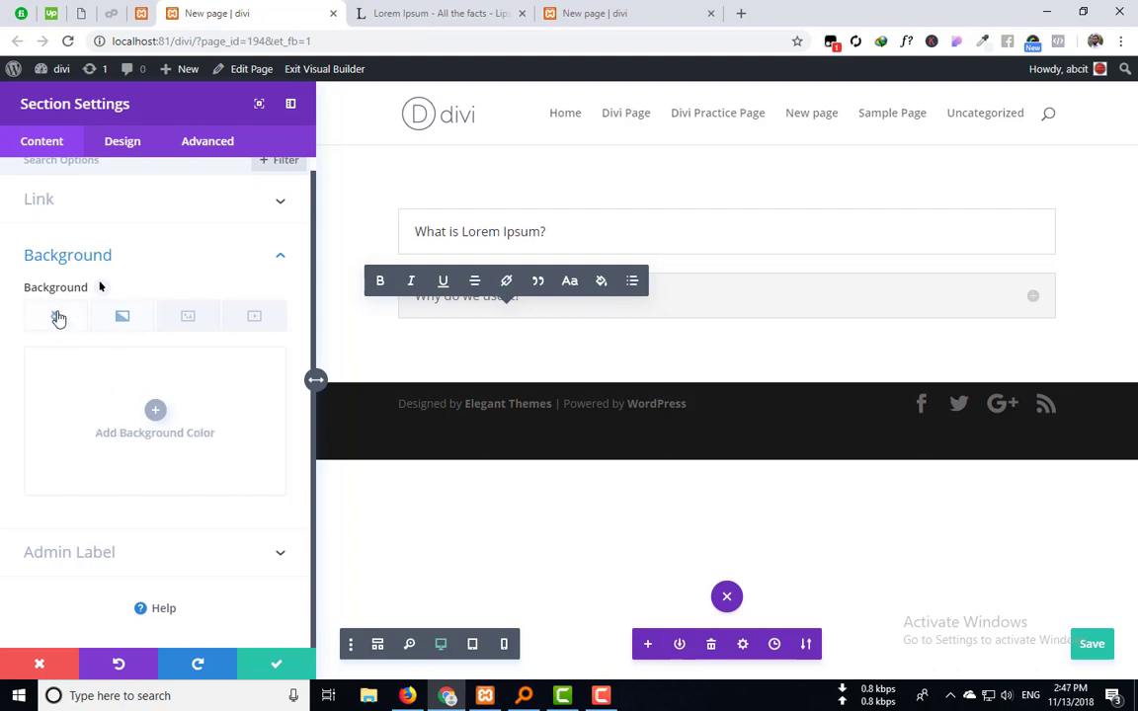
pyautogui.click(205, 316)
pyautogui.click(254, 316)
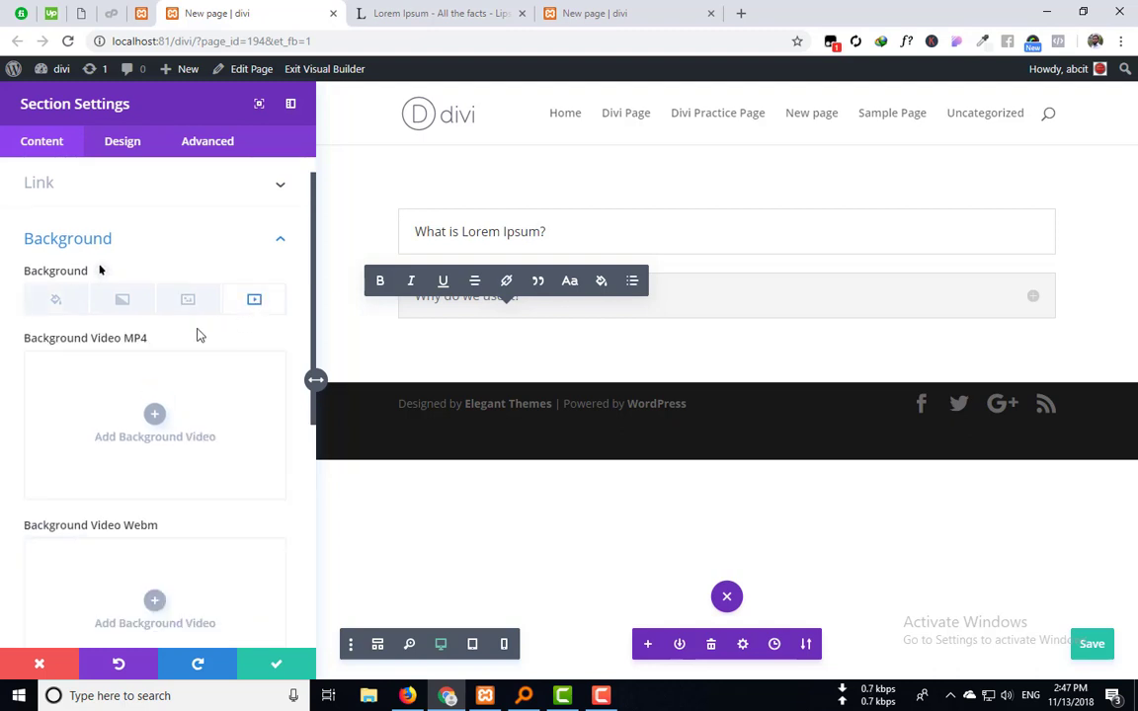
pyautogui.click(46, 303)
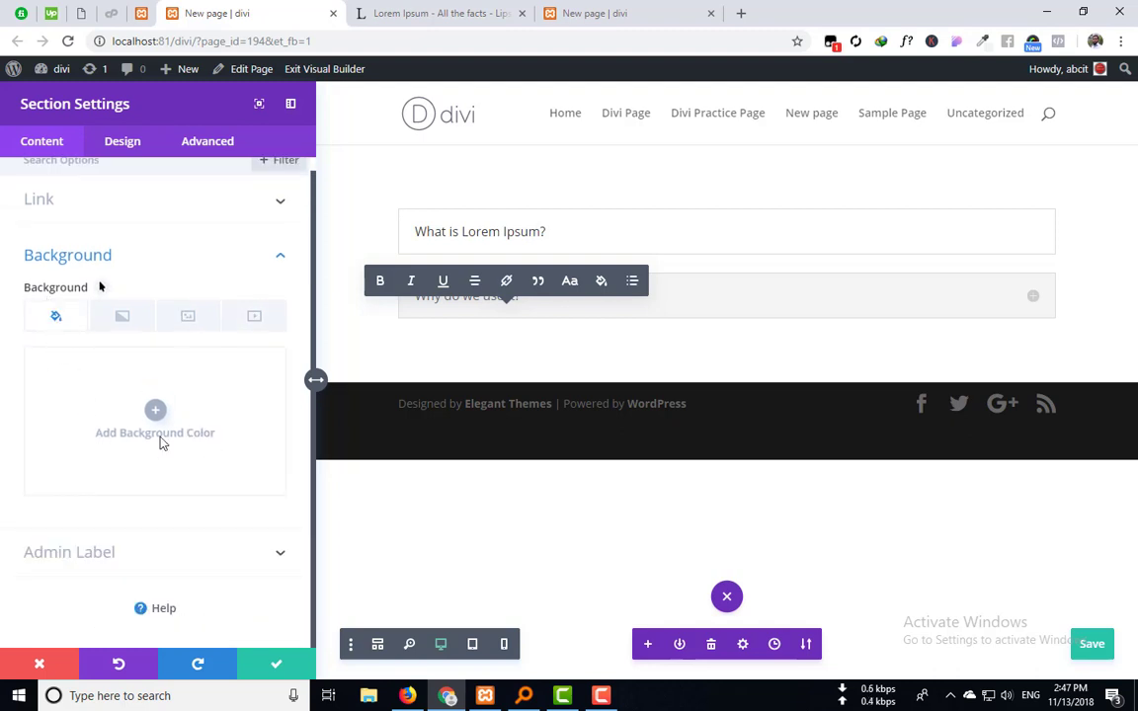
# Step: Add a background color to the section, trying green and blue shades, and accept dark blue #003675
pyautogui.click(156, 410)
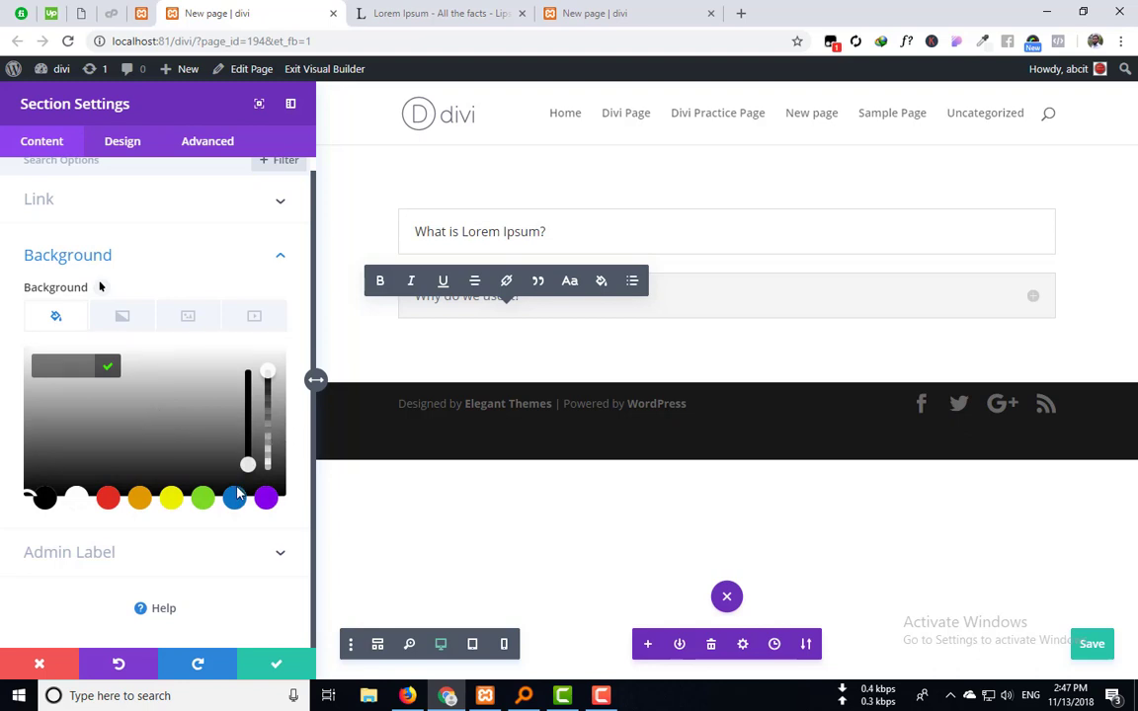
pyautogui.click(200, 499)
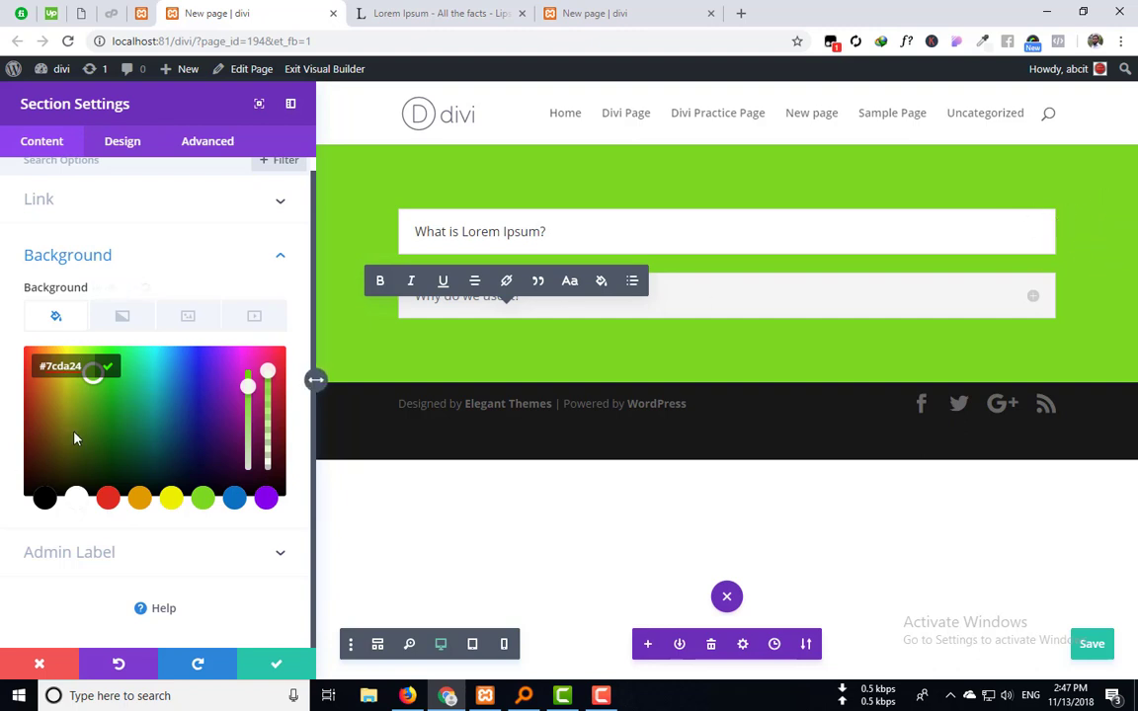
pyautogui.moveTo(37, 408); pyautogui.dragTo(203, 380)
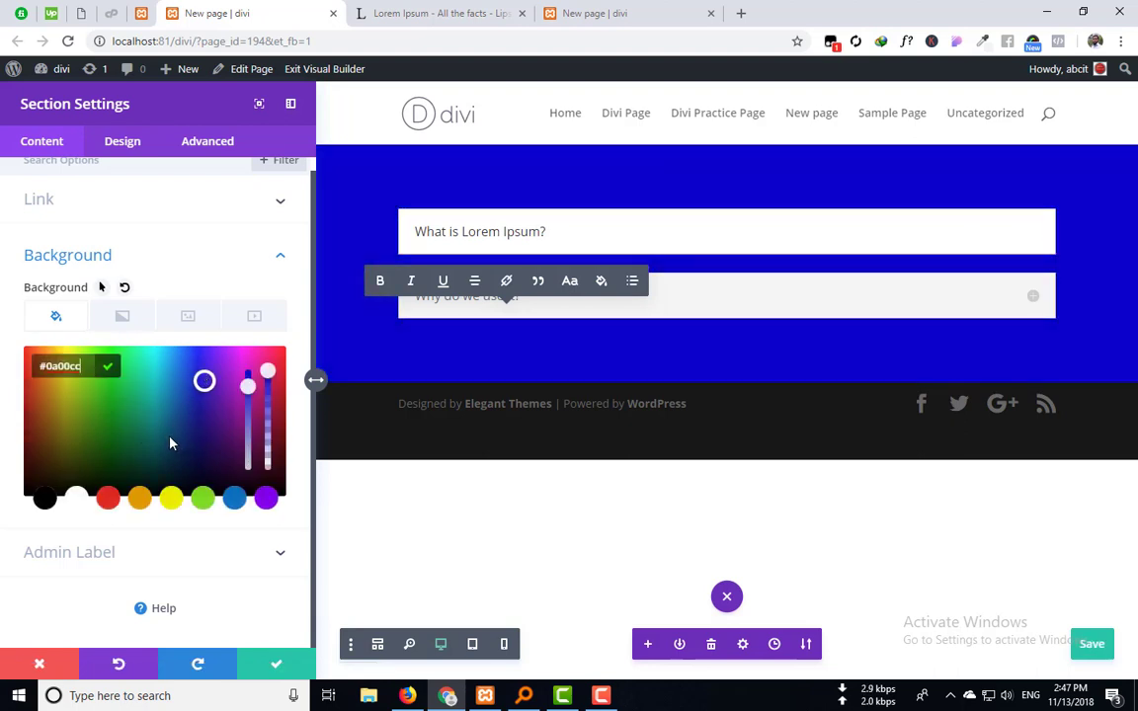
pyautogui.click(176, 444)
pyautogui.click(180, 431)
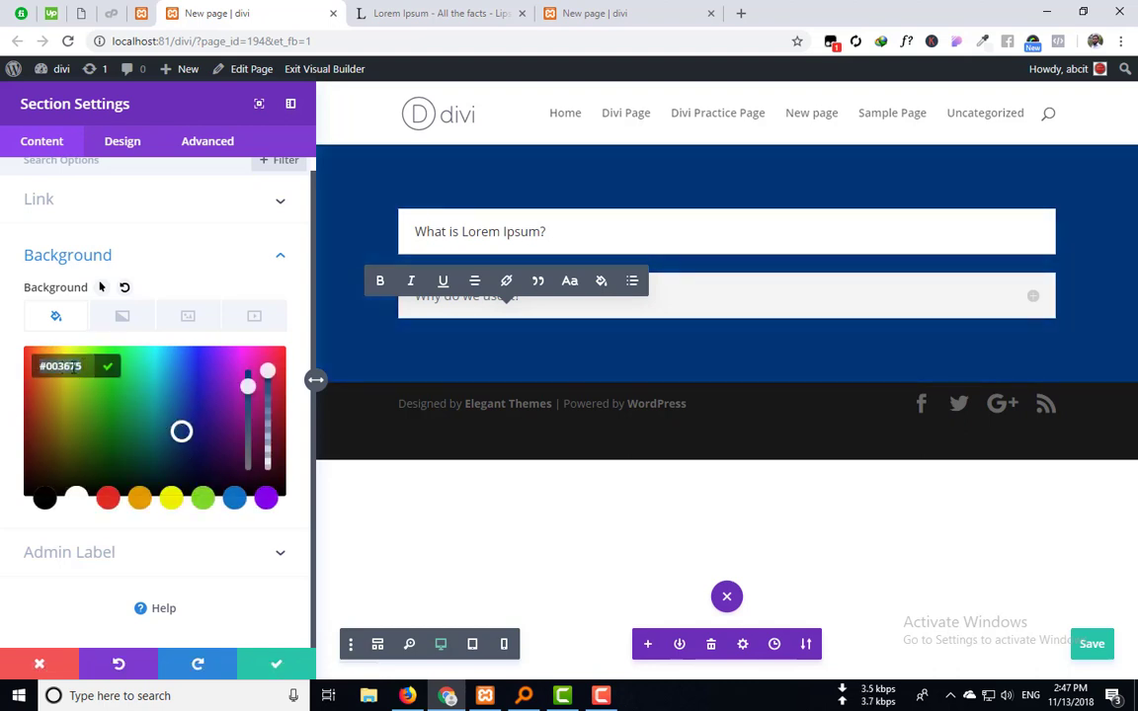
pyautogui.click(104, 369)
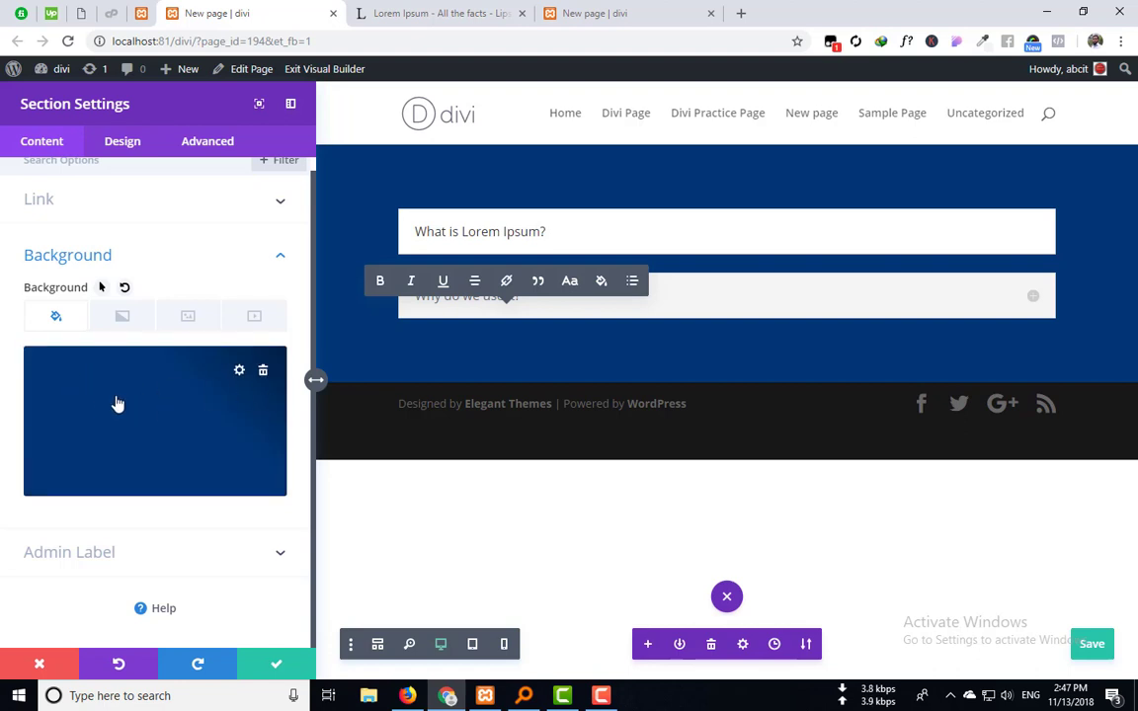
# Step: Remove the dark blue background color from the section
pyautogui.click(75, 259)
pyautogui.click(66, 268)
pyautogui.click(262, 373)
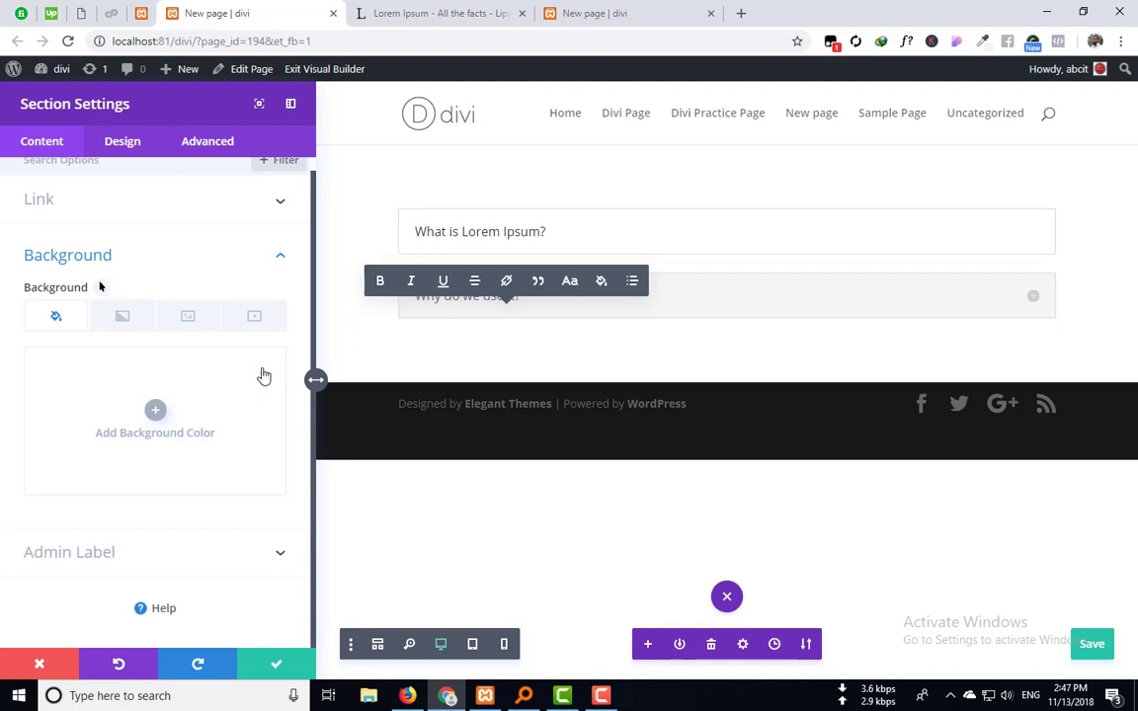
# Step: Add a dark green background color, #00844d, to the section
pyautogui.click(156, 411)
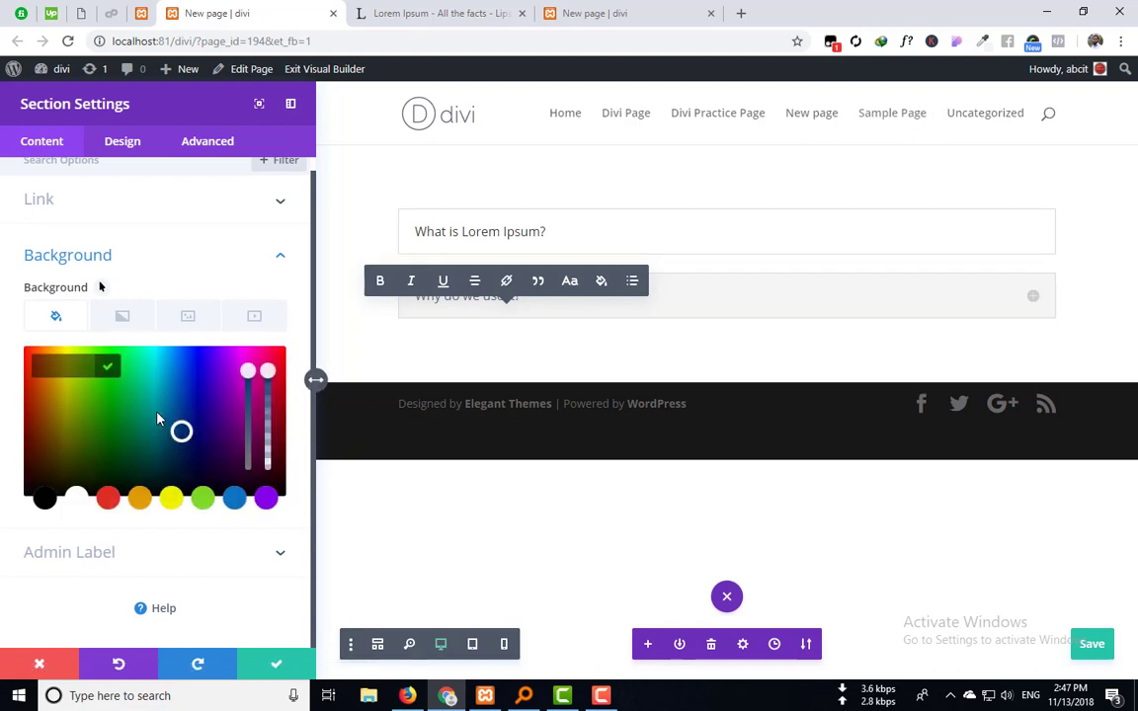
pyautogui.click(134, 406)
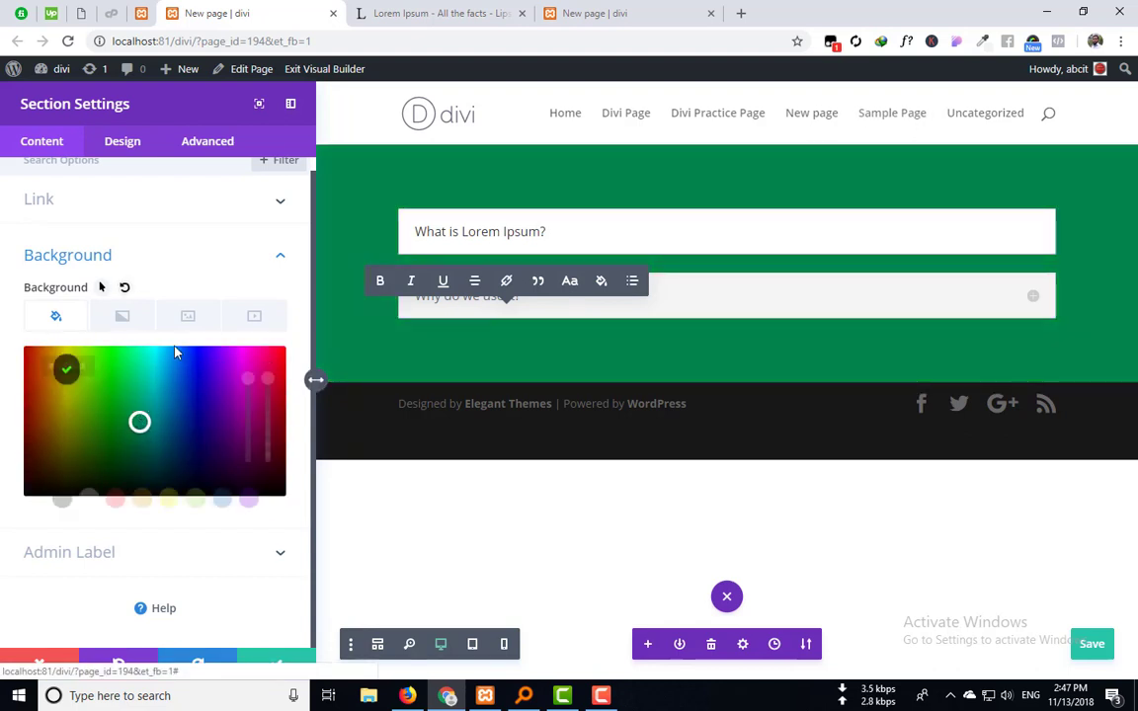
pyautogui.click(173, 343)
# Step: Lower the opacity of the section's green background to 0.39, giving rgba(0,132,77,0.39)
pyautogui.moveTo(241, 379)
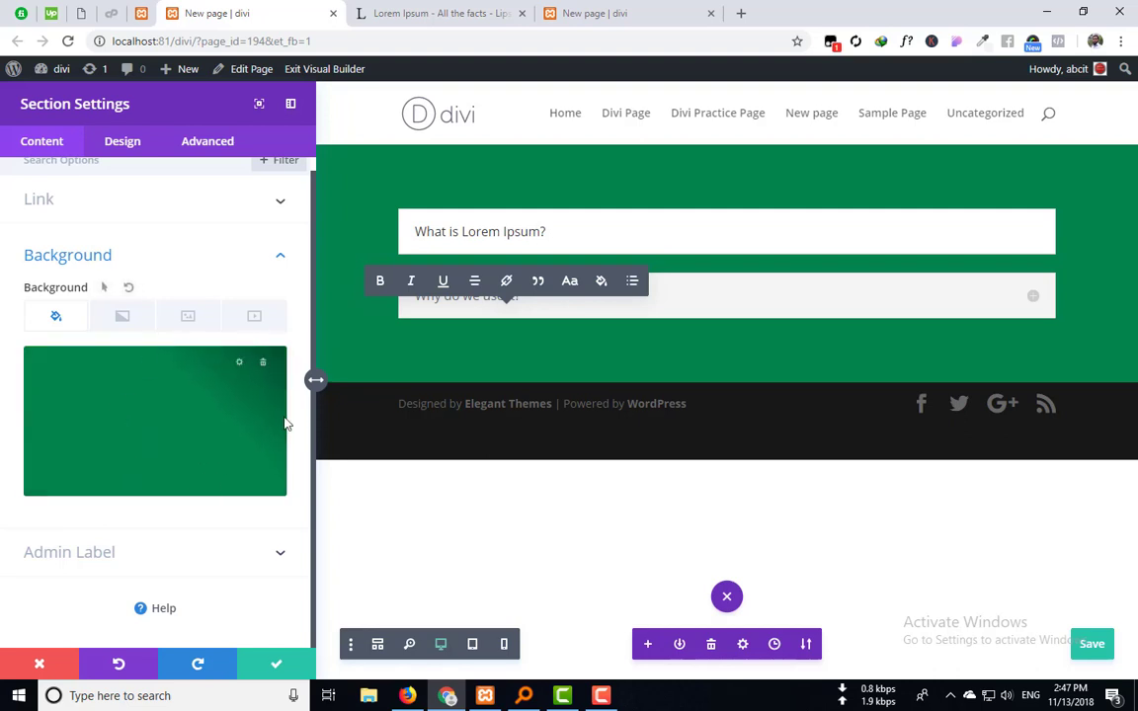
pyautogui.click(239, 372)
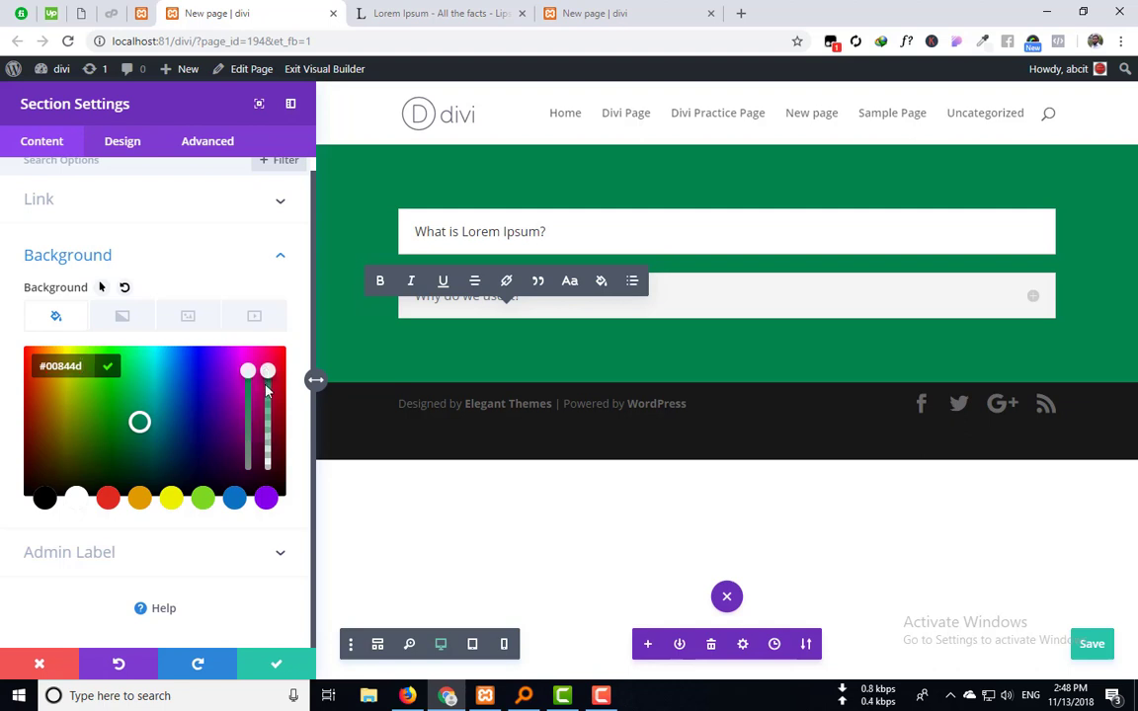
pyautogui.moveTo(266, 390); pyautogui.dragTo(262, 447)
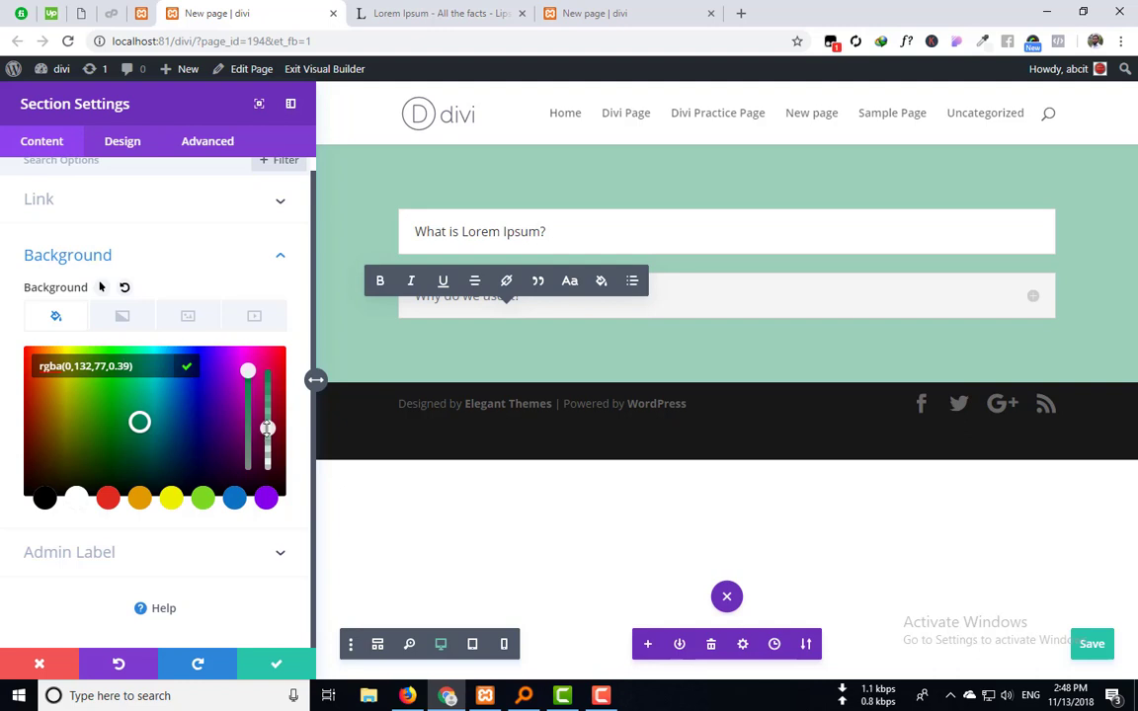
# Step: Try the section's green background color at 0 opacity and settle on fully opaque teal #008484
pyautogui.moveTo(267, 428); pyautogui.dragTo(269, 482)
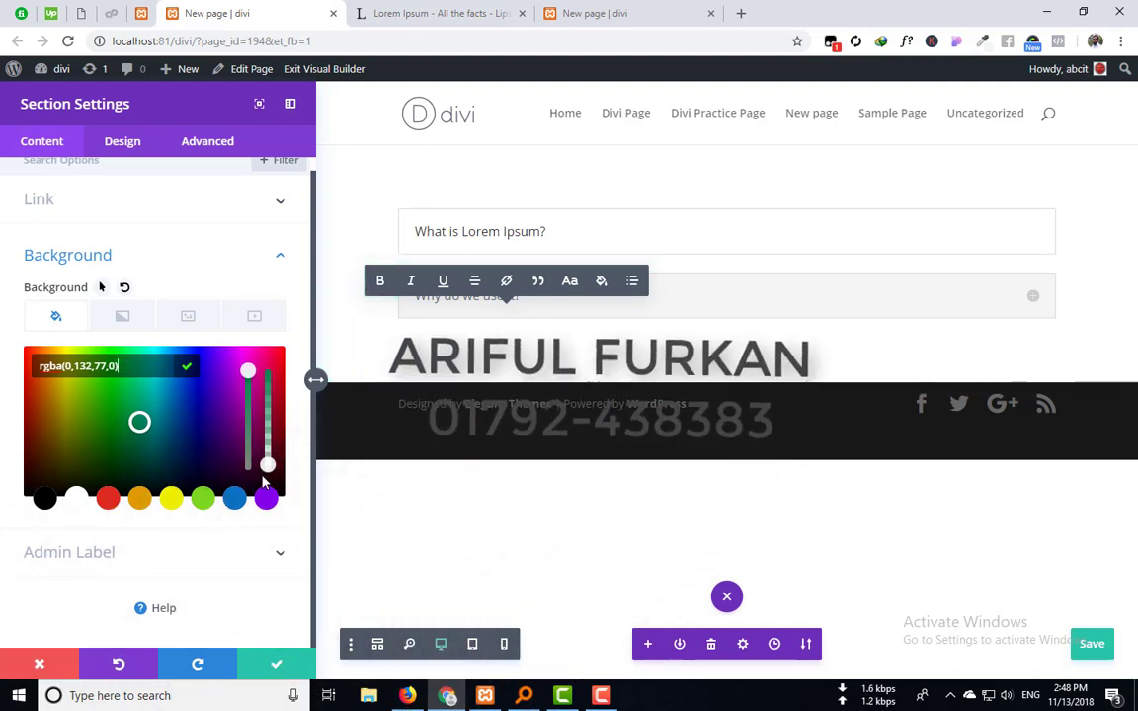
pyautogui.moveTo(267, 487); pyautogui.dragTo(237, 375)
pyautogui.click(248, 374)
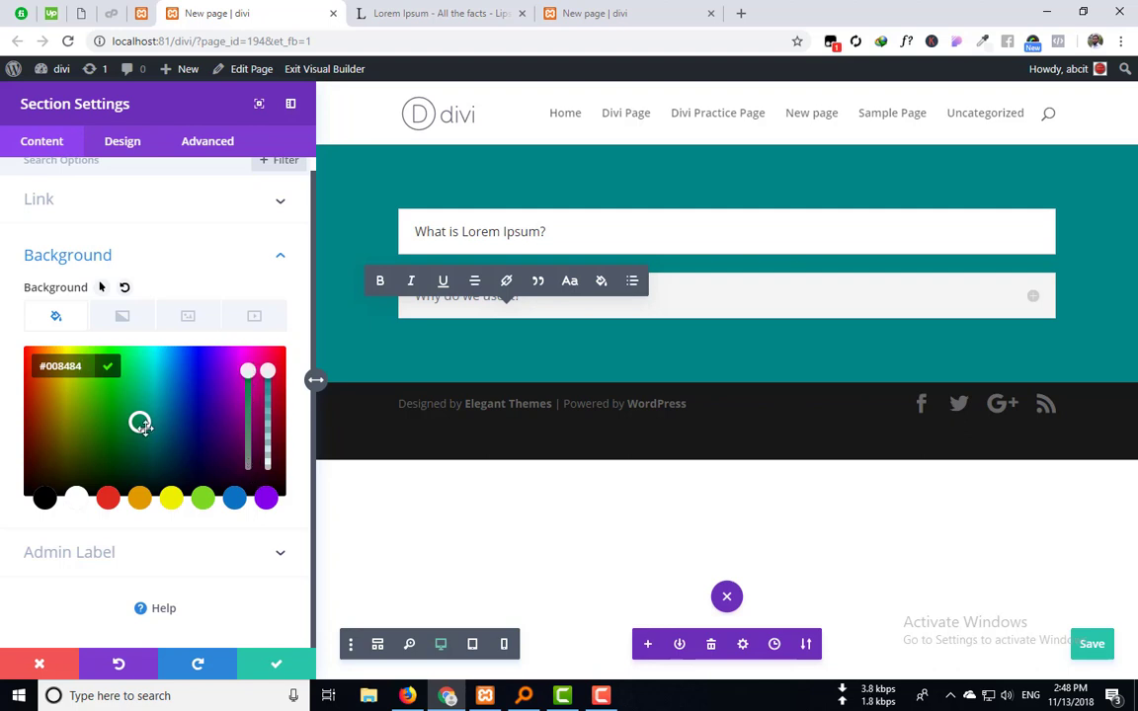
pyautogui.moveTo(245, 376)
pyautogui.mouseDown()
pyautogui.moveTo(240, 482)
pyautogui.moveTo(240, 367)
pyautogui.mouseUp()
pyautogui.moveTo(268, 372)
pyautogui.mouseDown()
pyautogui.moveTo(263, 496)
pyautogui.moveTo(267, 364)
pyautogui.mouseUp()
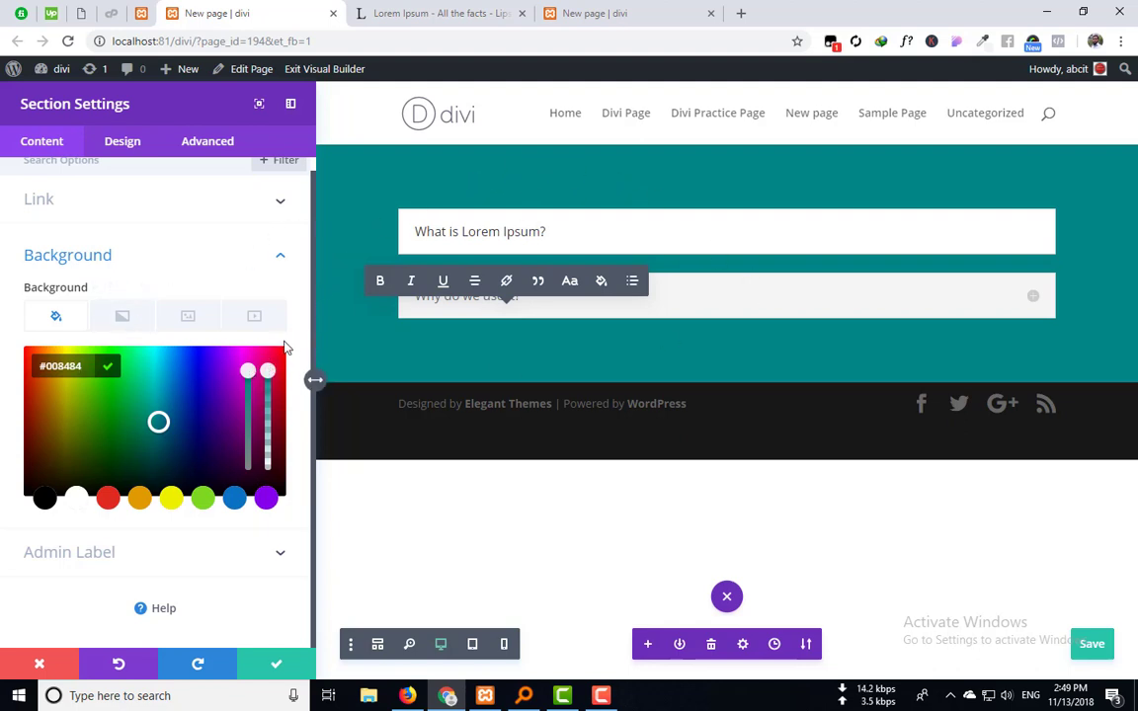
# Step: Remove the teal background color from the section and add the default blue-to-green background gradient instead
pyautogui.click(56, 320)
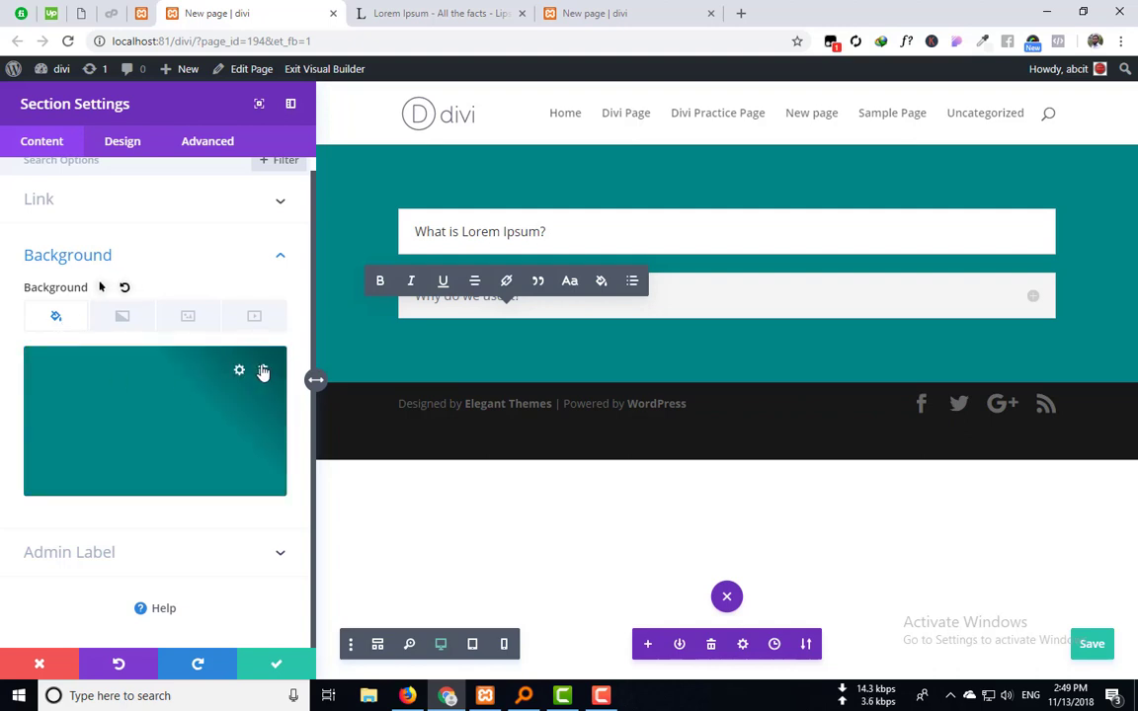
pyautogui.click(263, 371)
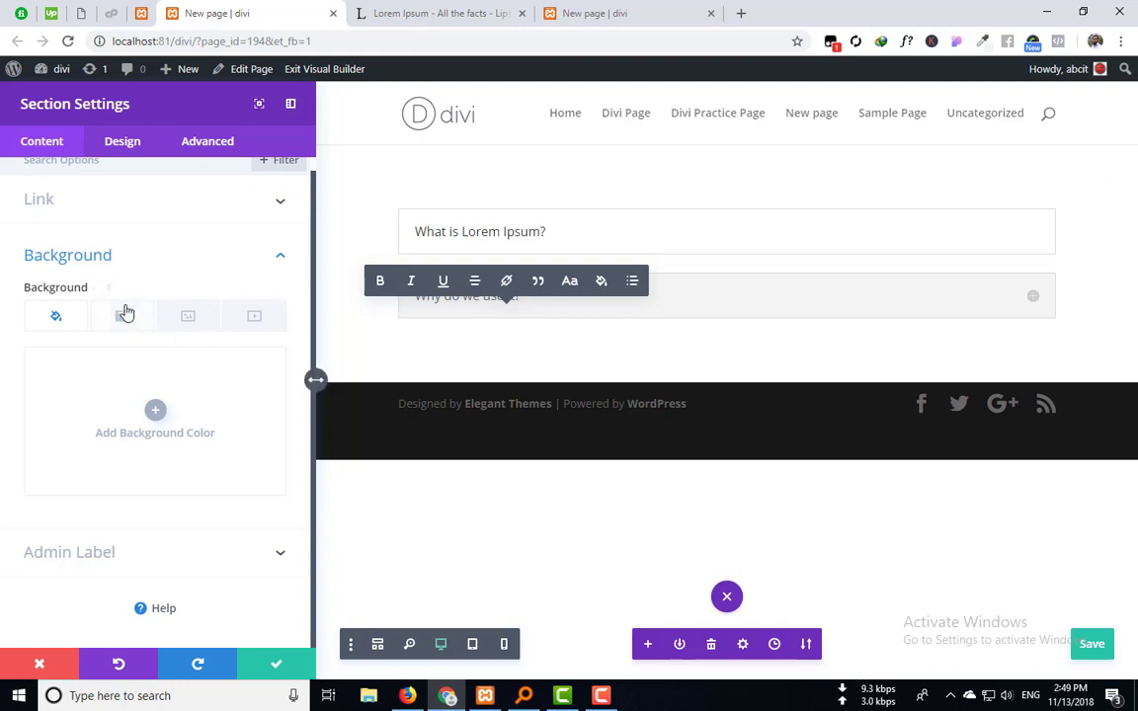
pyautogui.click(124, 314)
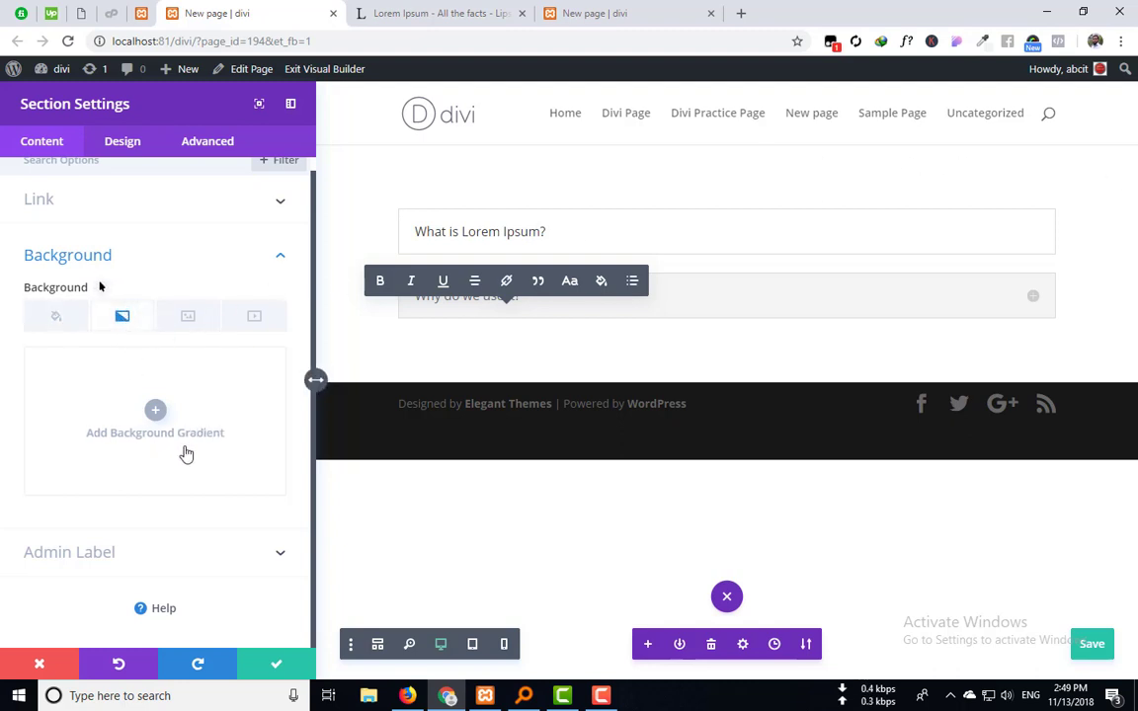
pyautogui.click(155, 409)
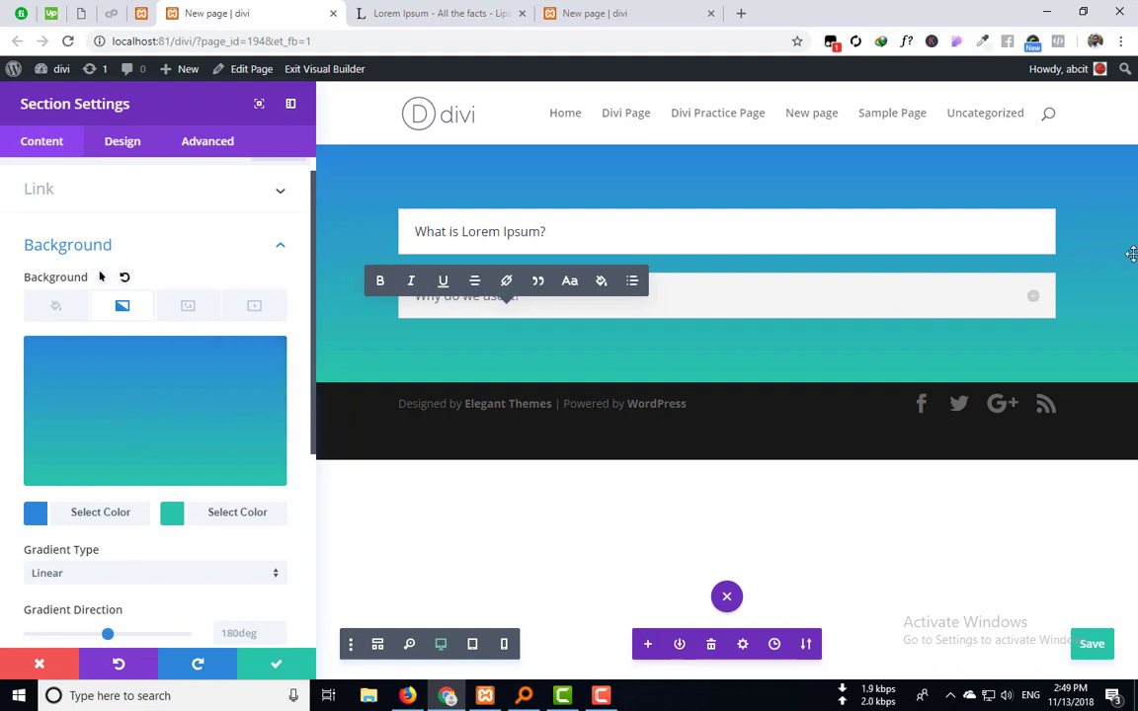
pyautogui.moveTo(236, 361)
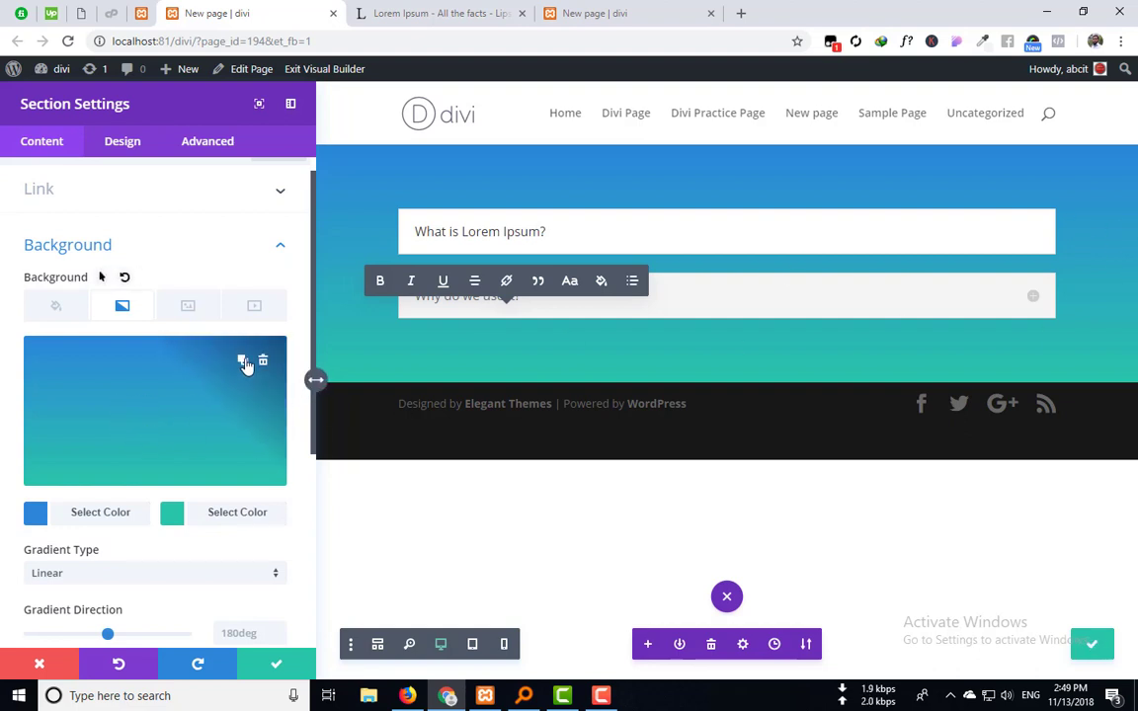
# Step: Swap the background gradient's two colors back and forth, ending with green as the first color and blue as the second
pyautogui.click(243, 361)
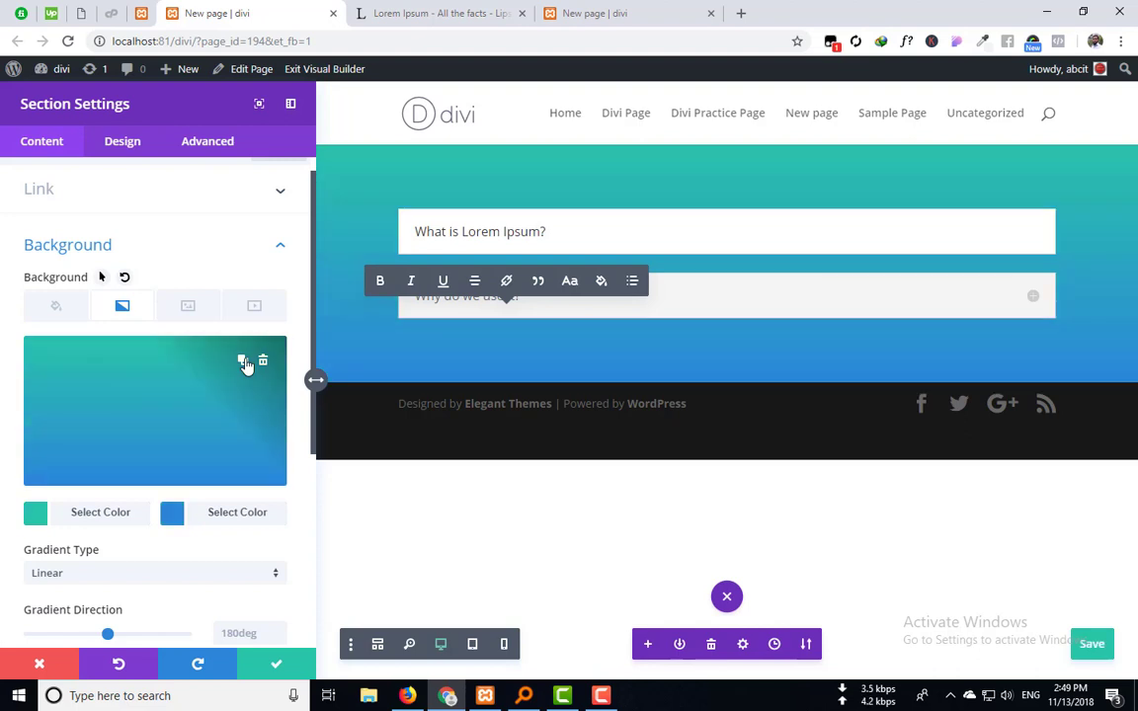
pyautogui.click(243, 362)
pyautogui.click(243, 362)
pyautogui.click(243, 361)
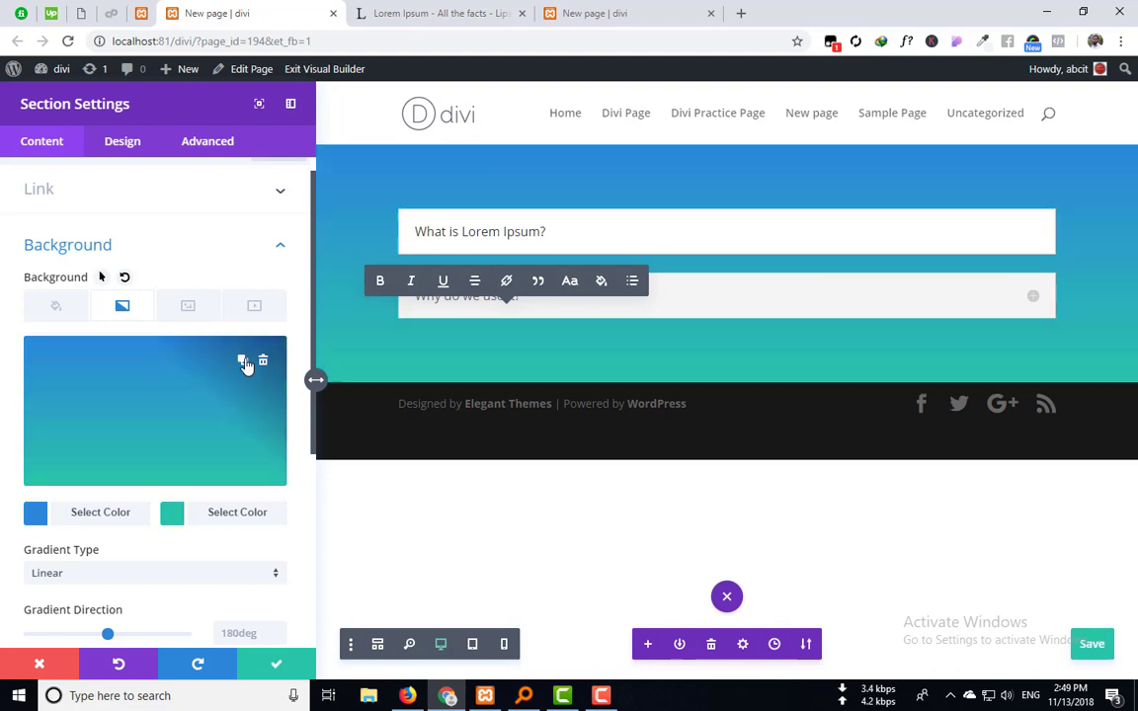
pyautogui.click(243, 361)
pyautogui.click(243, 361)
pyautogui.click(243, 361)
pyautogui.click(243, 361)
pyautogui.click(243, 361)
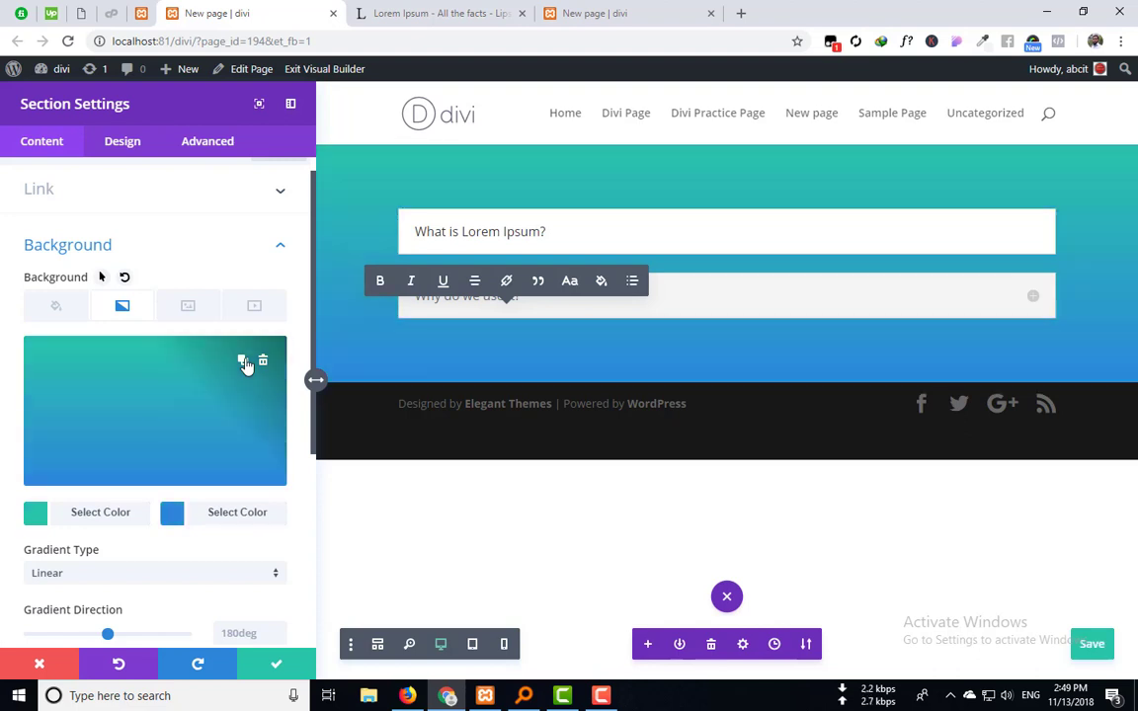
pyautogui.click(243, 361)
pyautogui.click(243, 361)
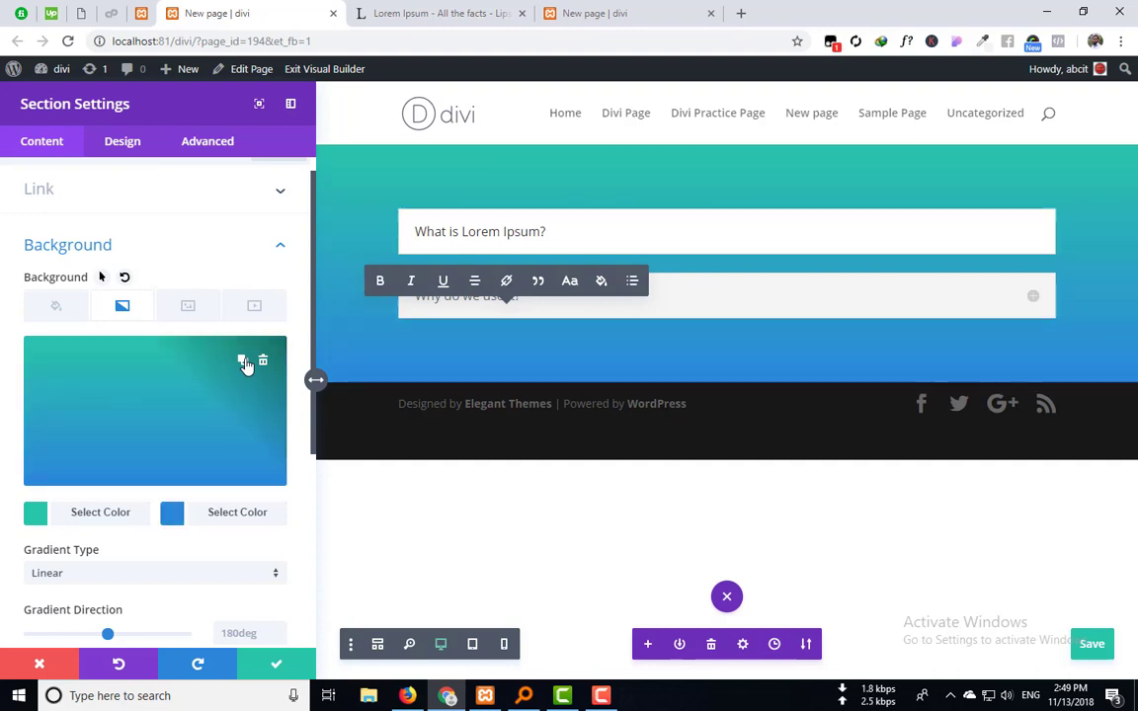
pyautogui.click(243, 361)
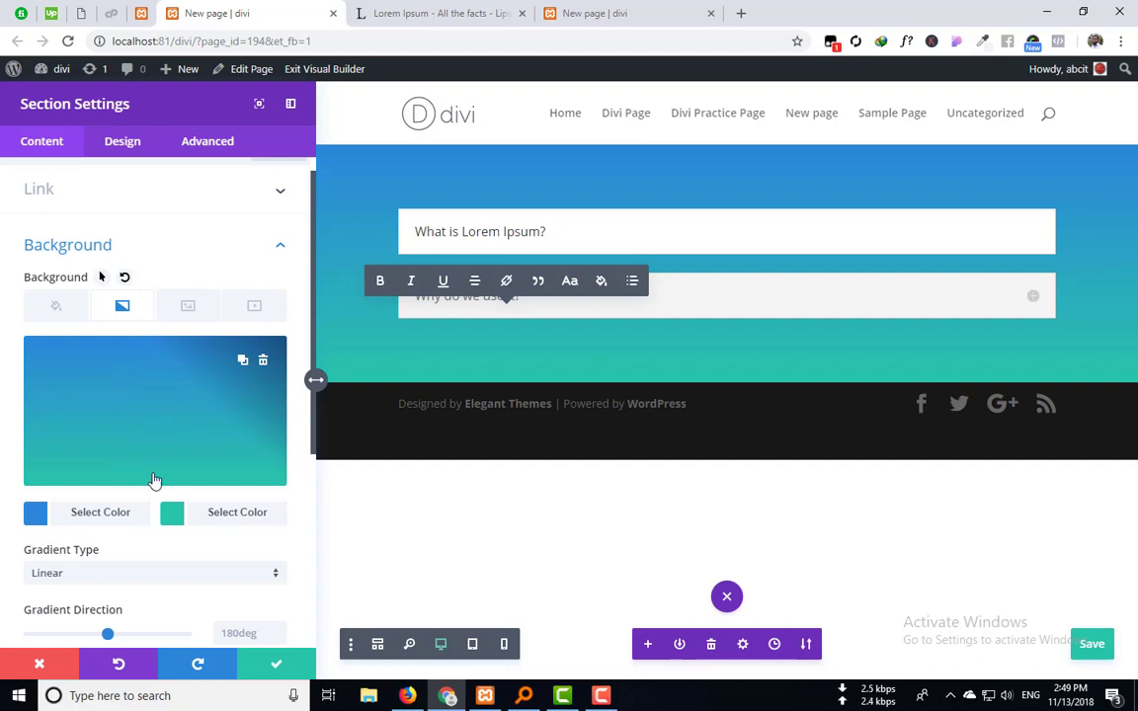
pyautogui.click(242, 362)
pyautogui.click(242, 361)
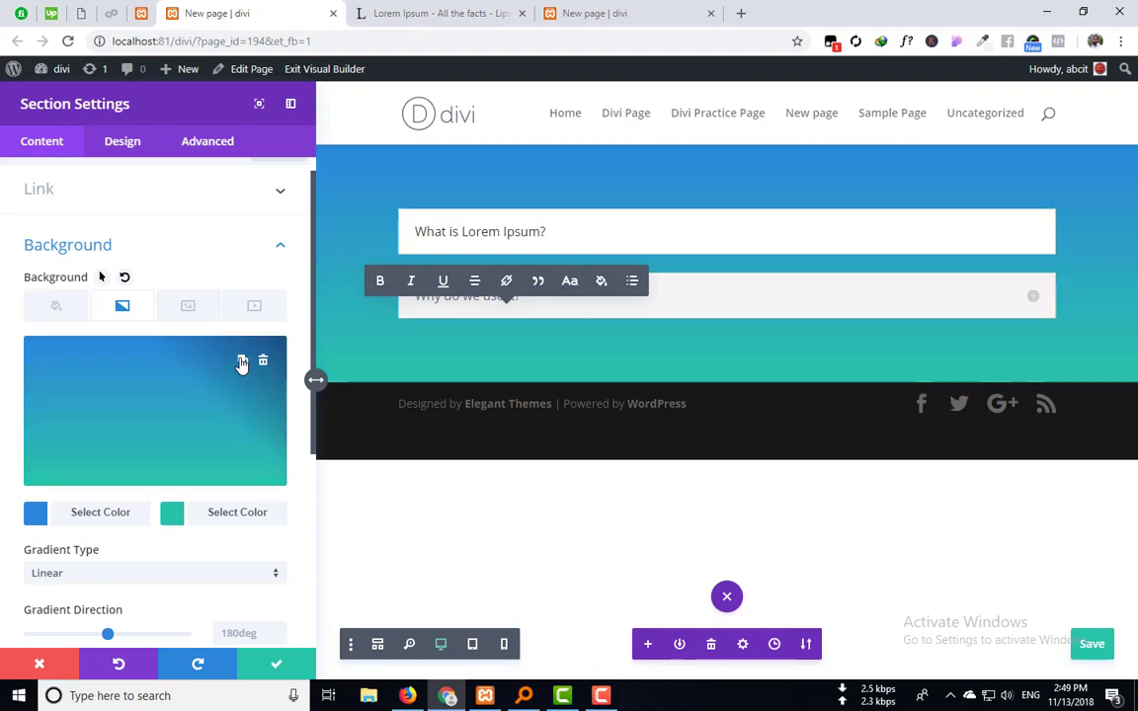
pyautogui.click(242, 362)
pyautogui.click(242, 362)
pyautogui.click(242, 362)
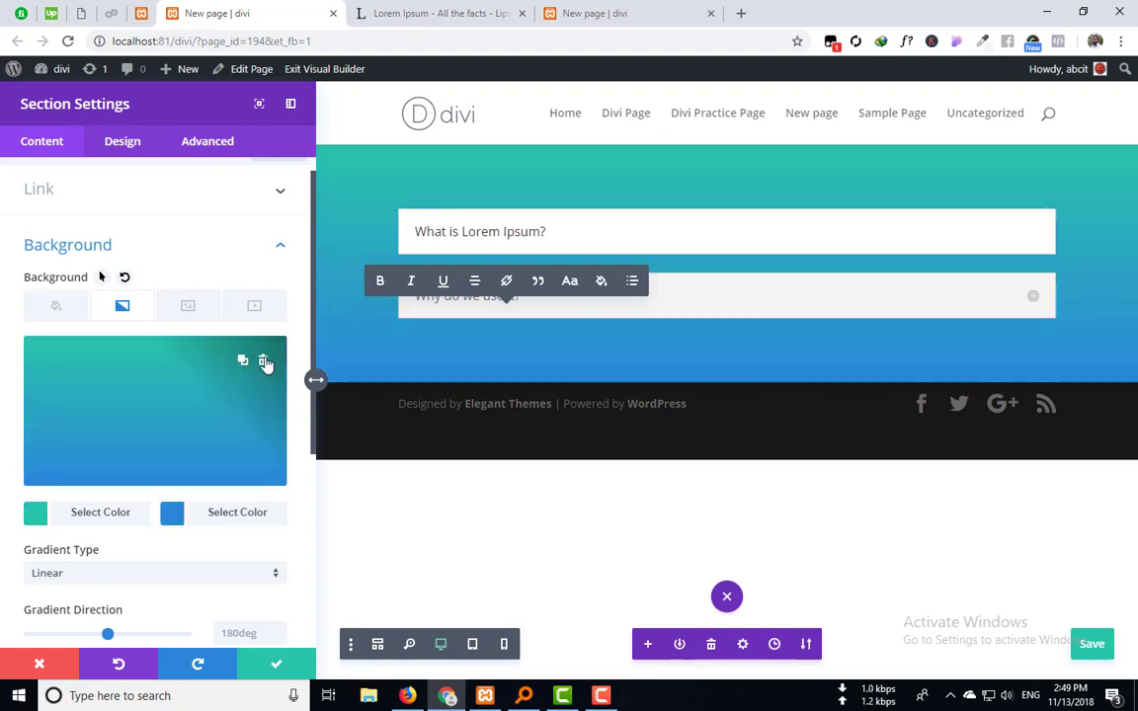
# Step: Delete the section's background gradient and add it again
pyautogui.click(264, 362)
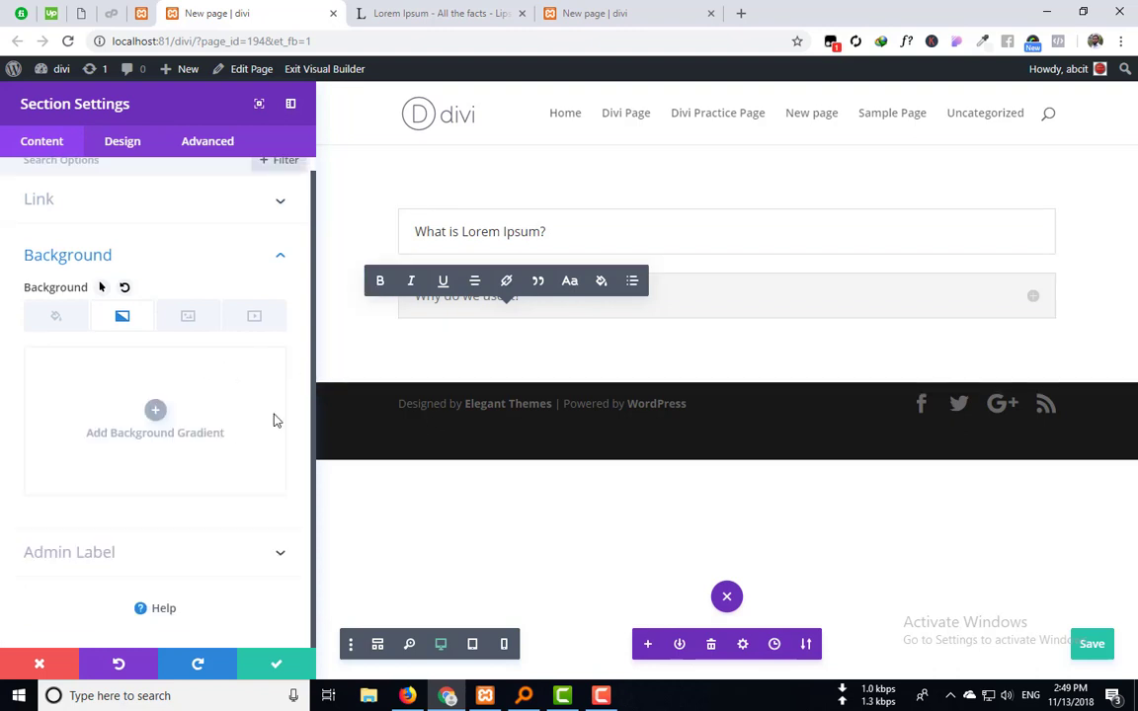
pyautogui.click(155, 413)
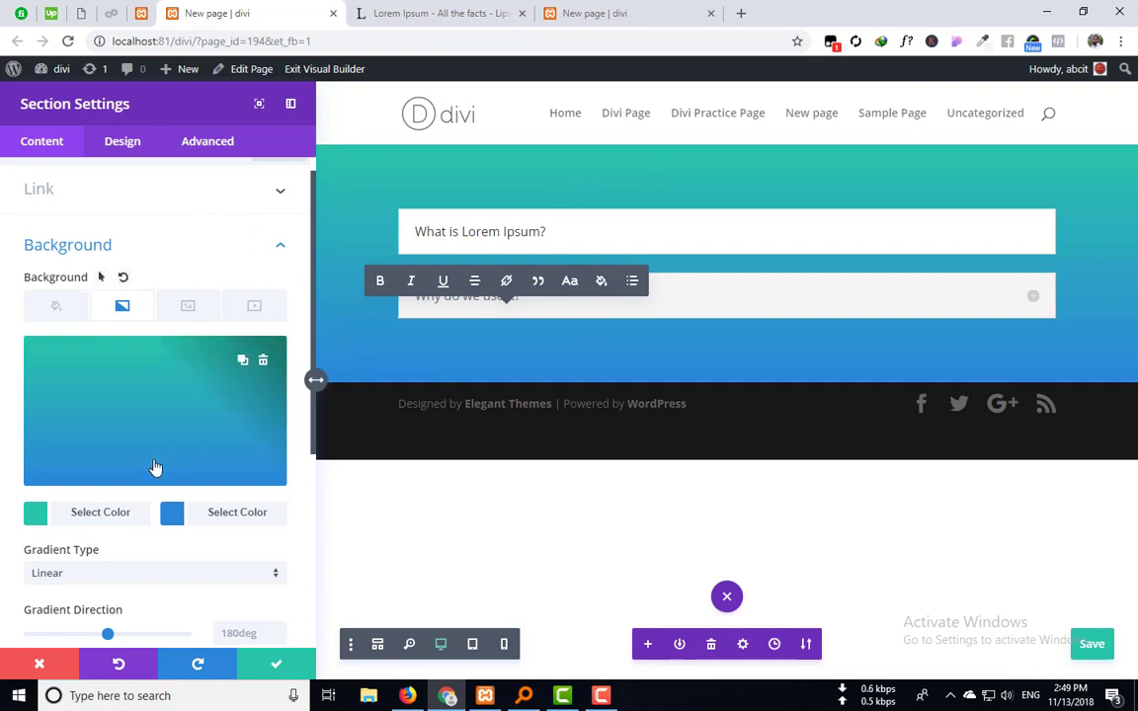
# Step: Set the first color of the section's background gradient to olive yellow #b5a926
pyautogui.scroll(-2, 149, 464)
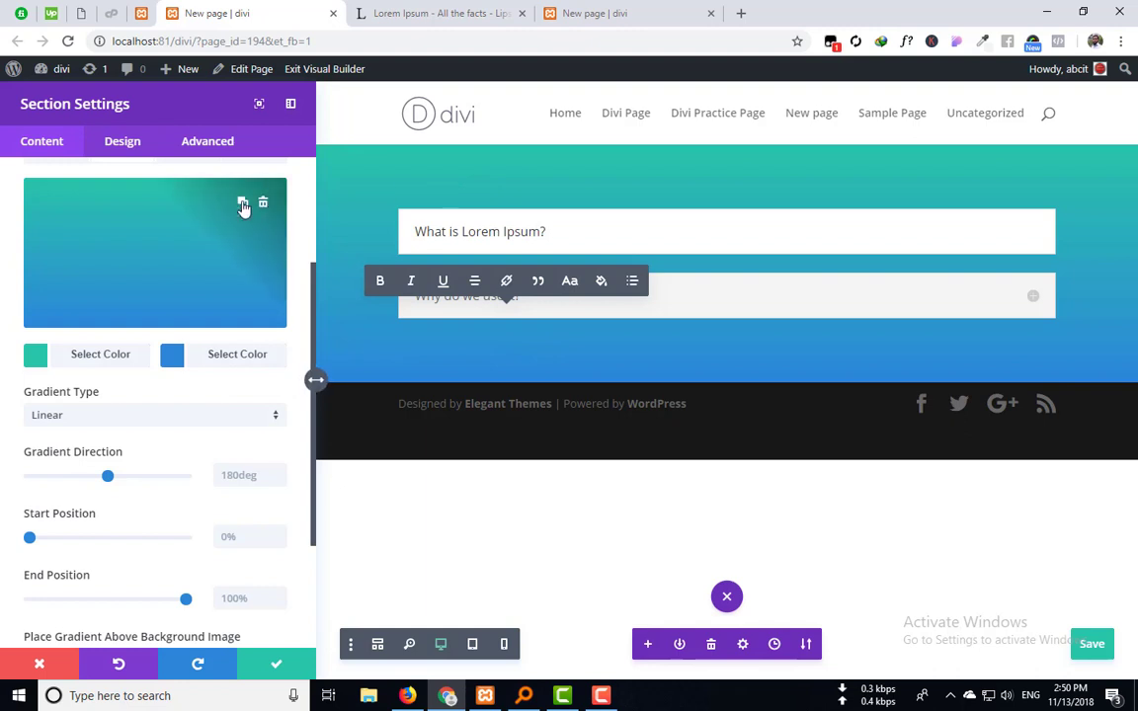
pyautogui.click(55, 357)
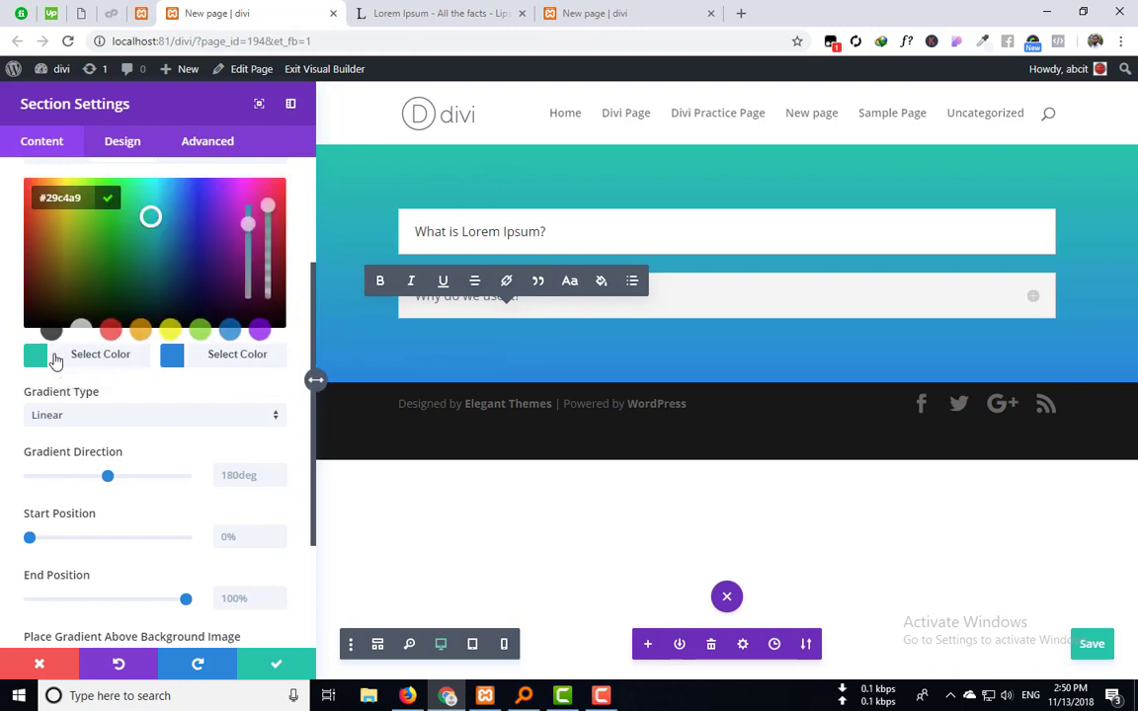
pyautogui.scroll(2, 178, 297)
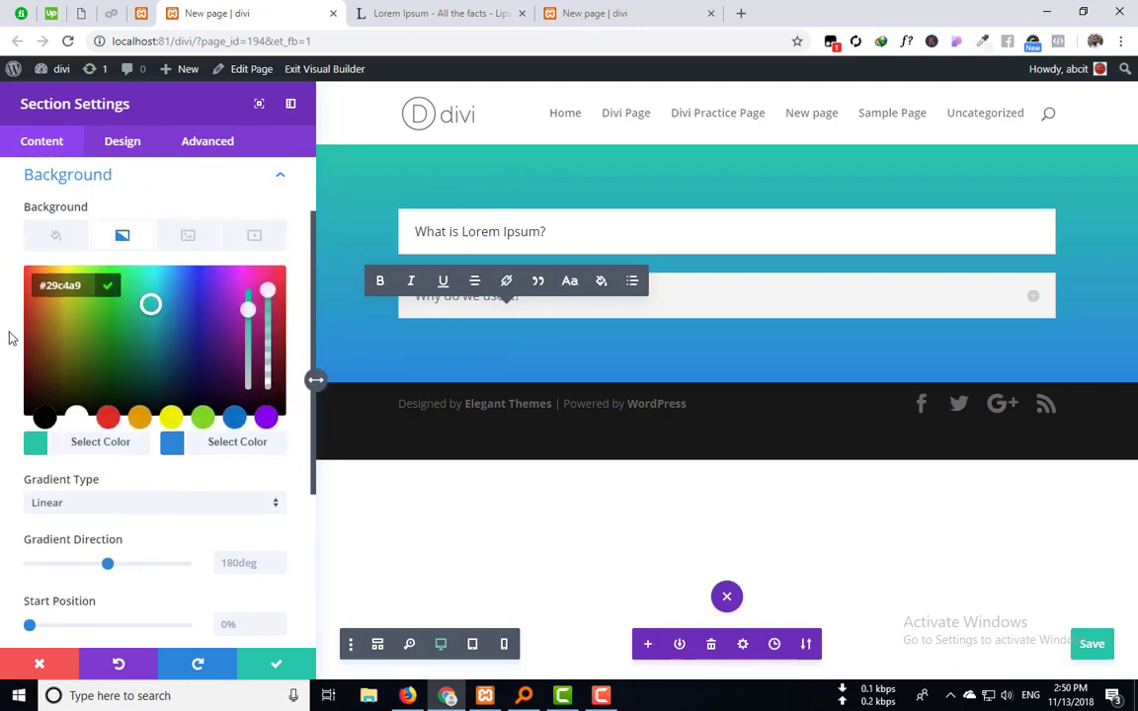
pyautogui.moveTo(70, 382)
pyautogui.mouseDown()
pyautogui.moveTo(64, 394)
pyautogui.moveTo(68, 360)
pyautogui.moveTo(68, 386)
pyautogui.moveTo(58, 383)
pyautogui.mouseUp()
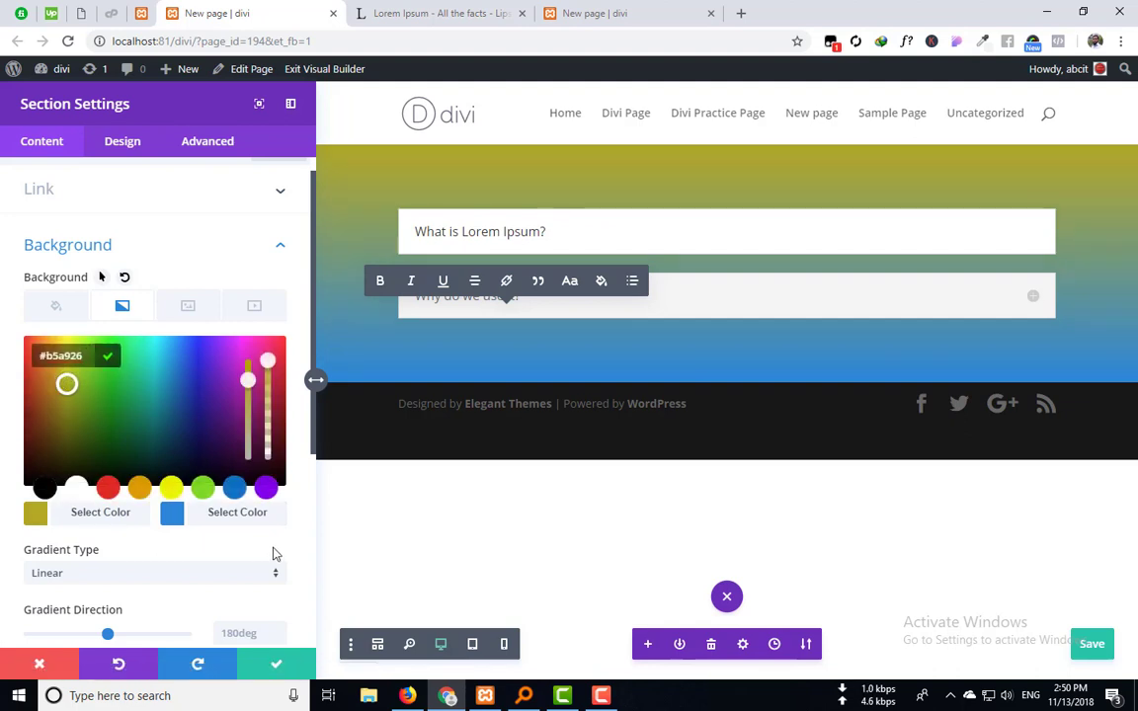
# Step: Change the gradient's second color, trying dark blue #145372 and settling on brown #895d05
pyautogui.click(230, 518)
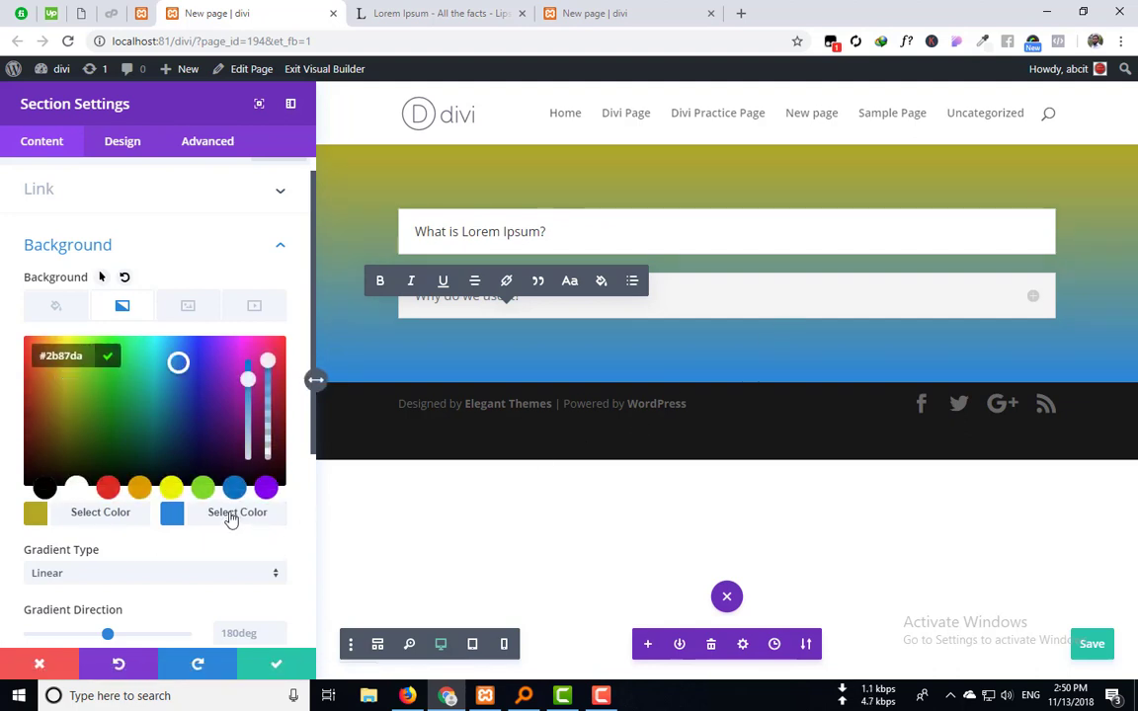
pyautogui.click(169, 415)
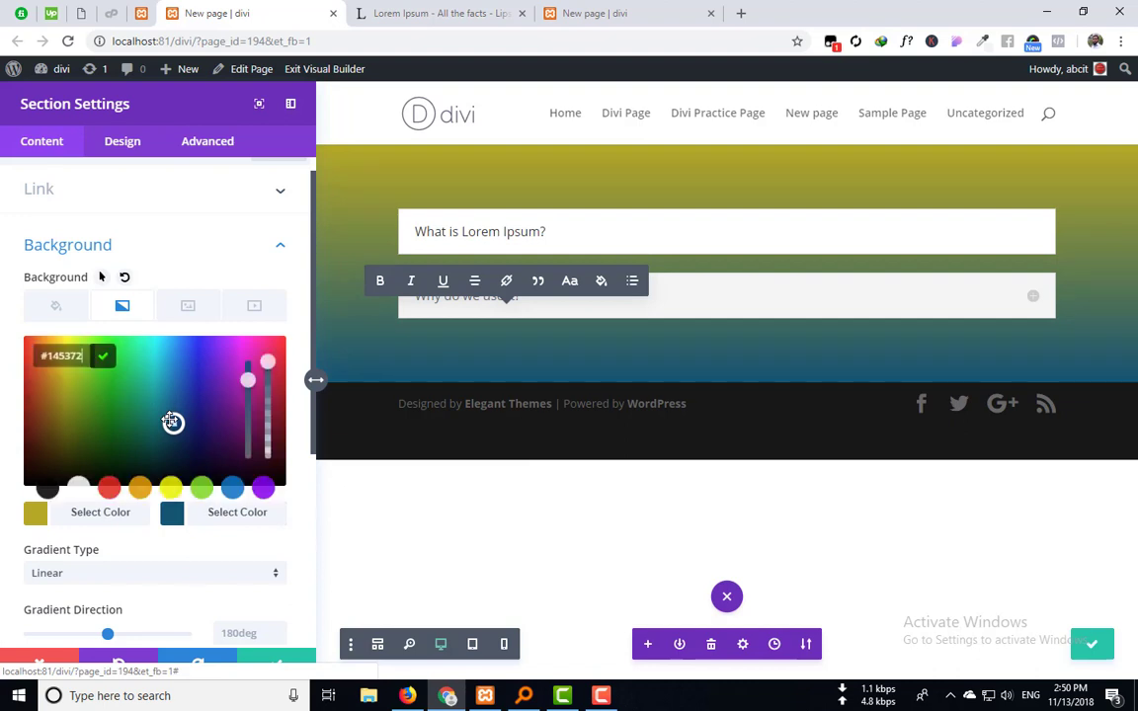
pyautogui.click(103, 423)
pyautogui.moveTo(103, 423); pyautogui.dragTo(56, 409)
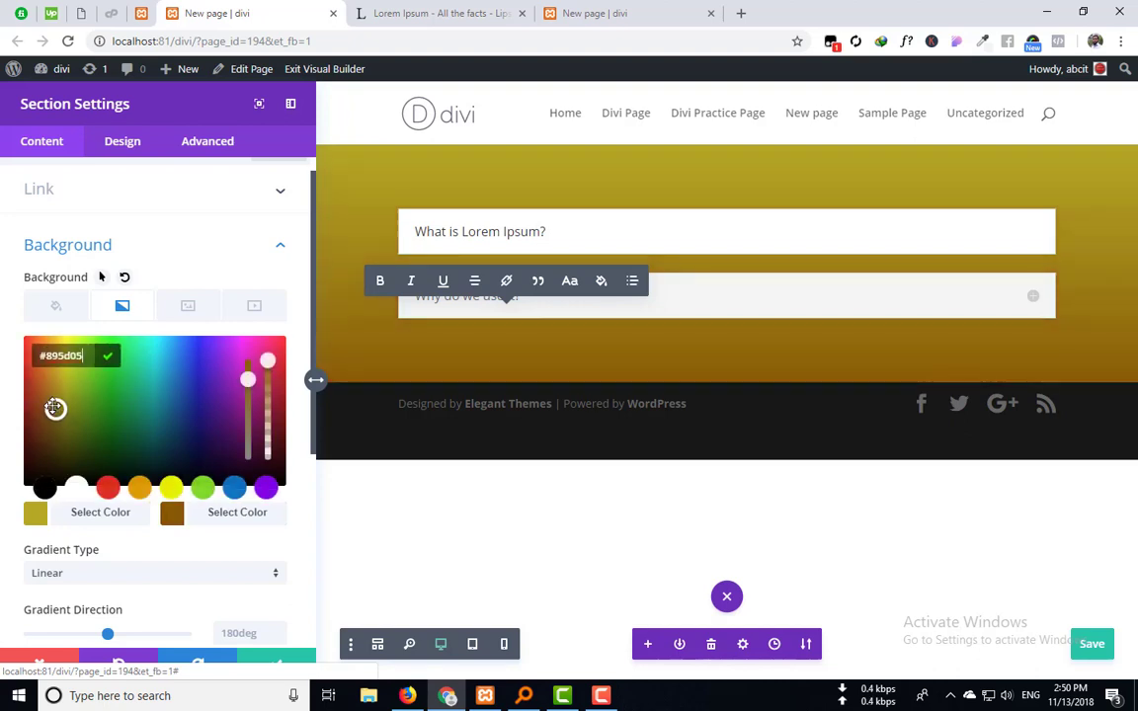
# Step: Set the gradient's second color to green #00892b and close the color picker
pyautogui.scroll(-1, 112, 460)
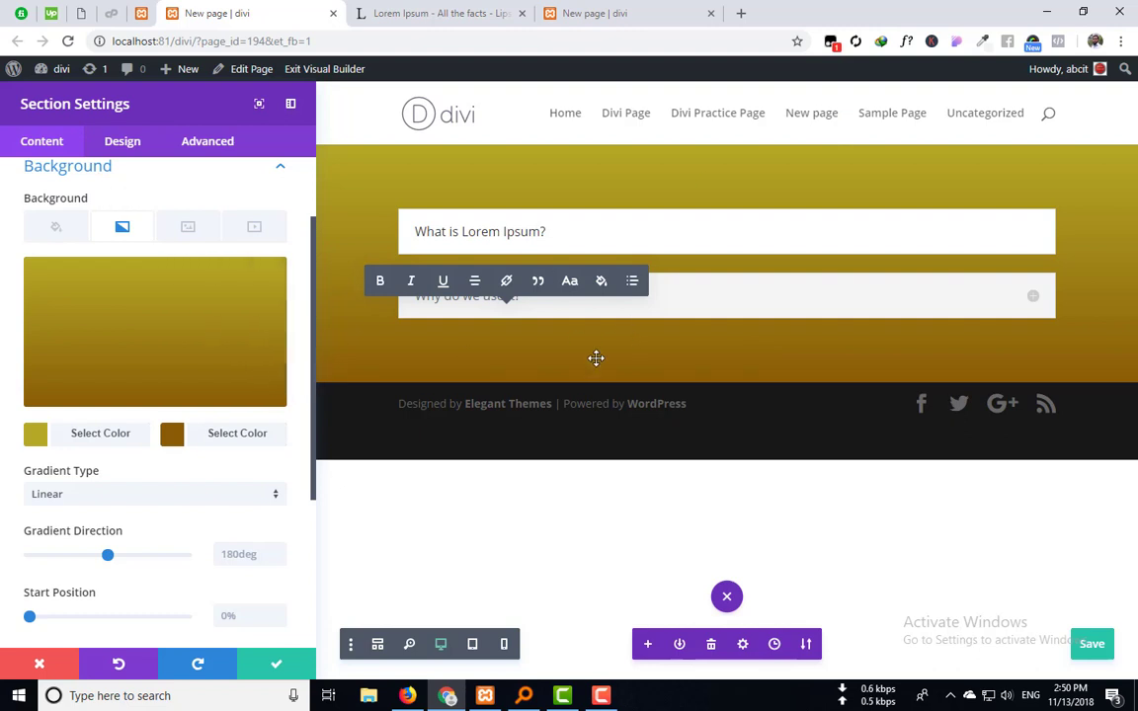
pyautogui.click(214, 436)
pyautogui.moveTo(79, 376); pyautogui.dragTo(128, 329)
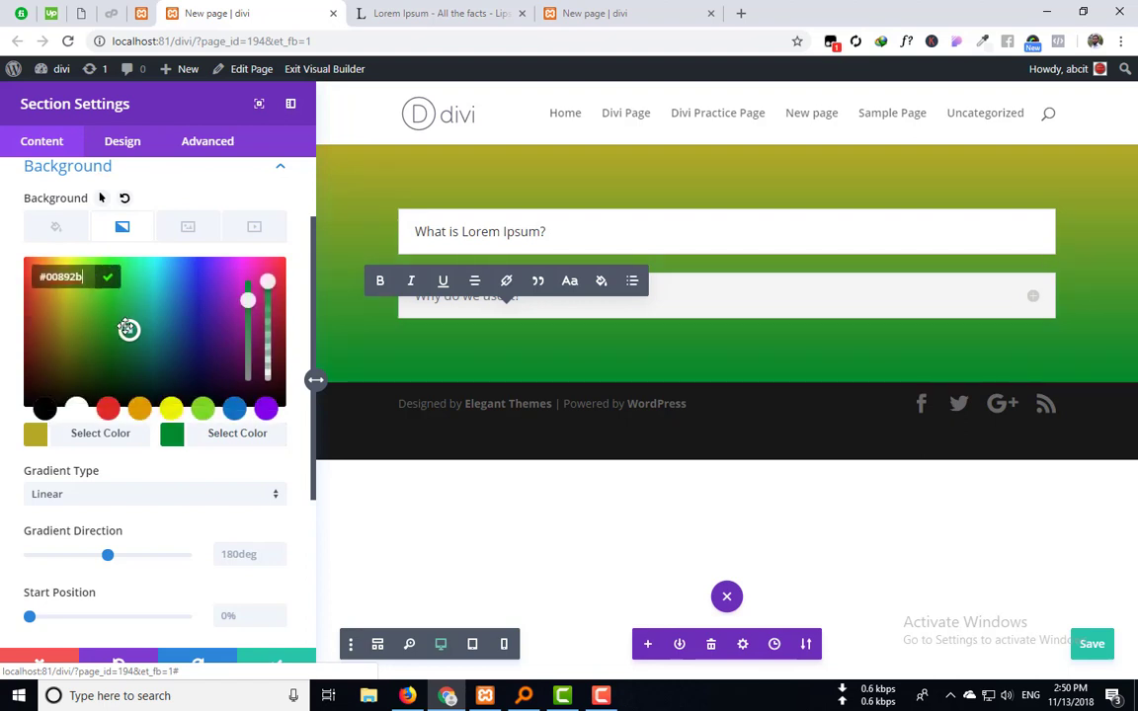
pyautogui.click(176, 478)
# Step: Try the Radial gradient type on the section's background and return it to Linear
pyautogui.scroll(-1, 183, 508)
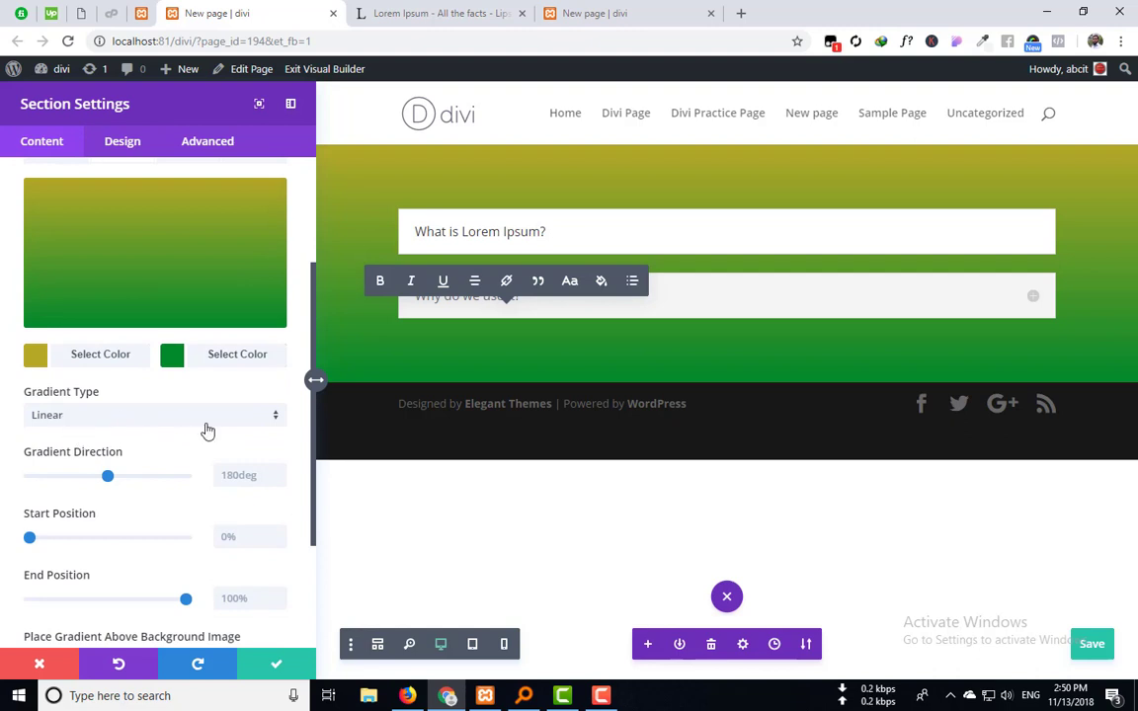
pyautogui.click(63, 424)
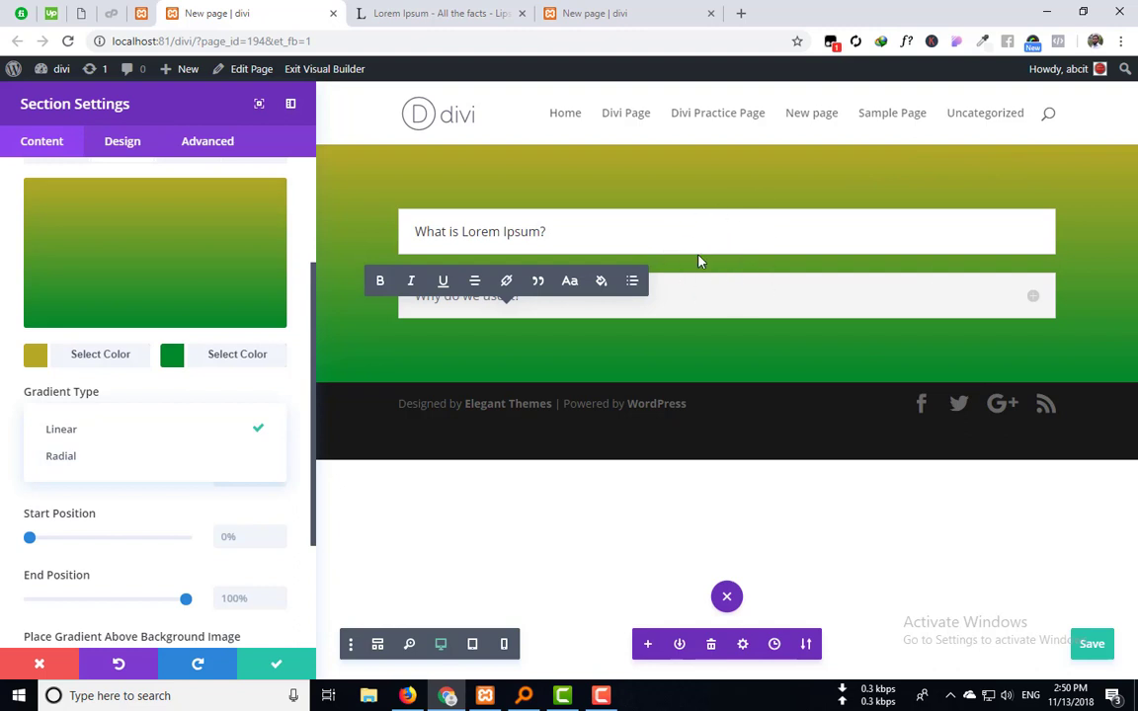
pyautogui.click(69, 457)
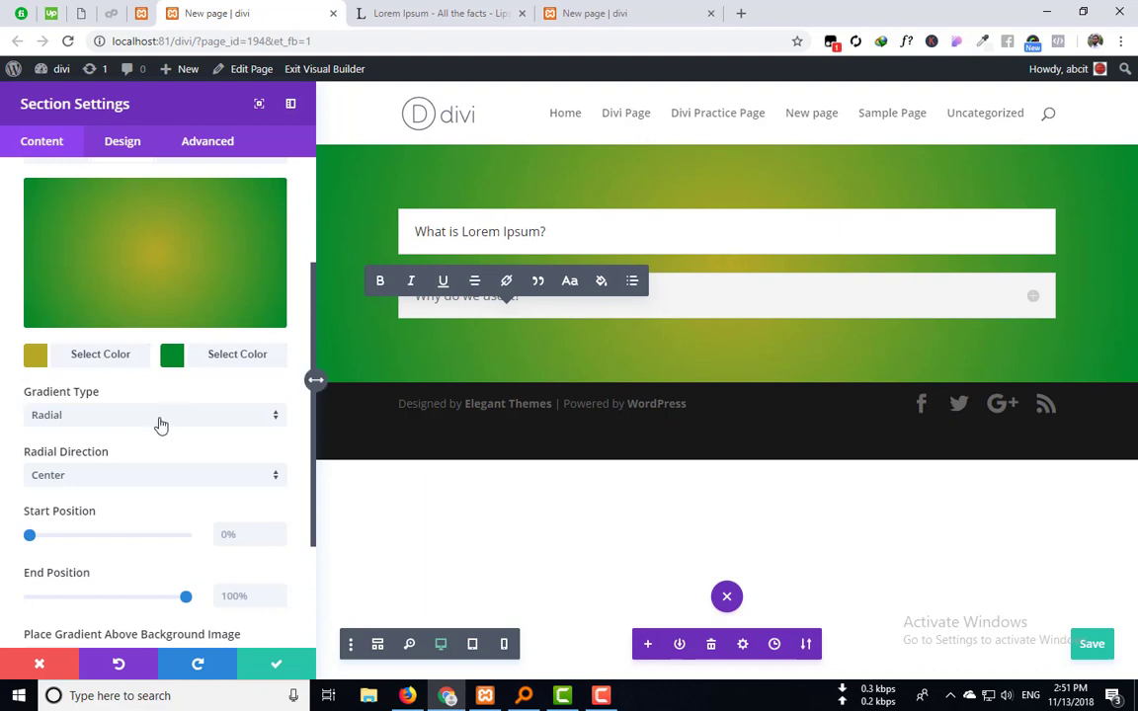
pyautogui.scroll(-2, 116, 549)
pyautogui.scroll(1, 87, 523)
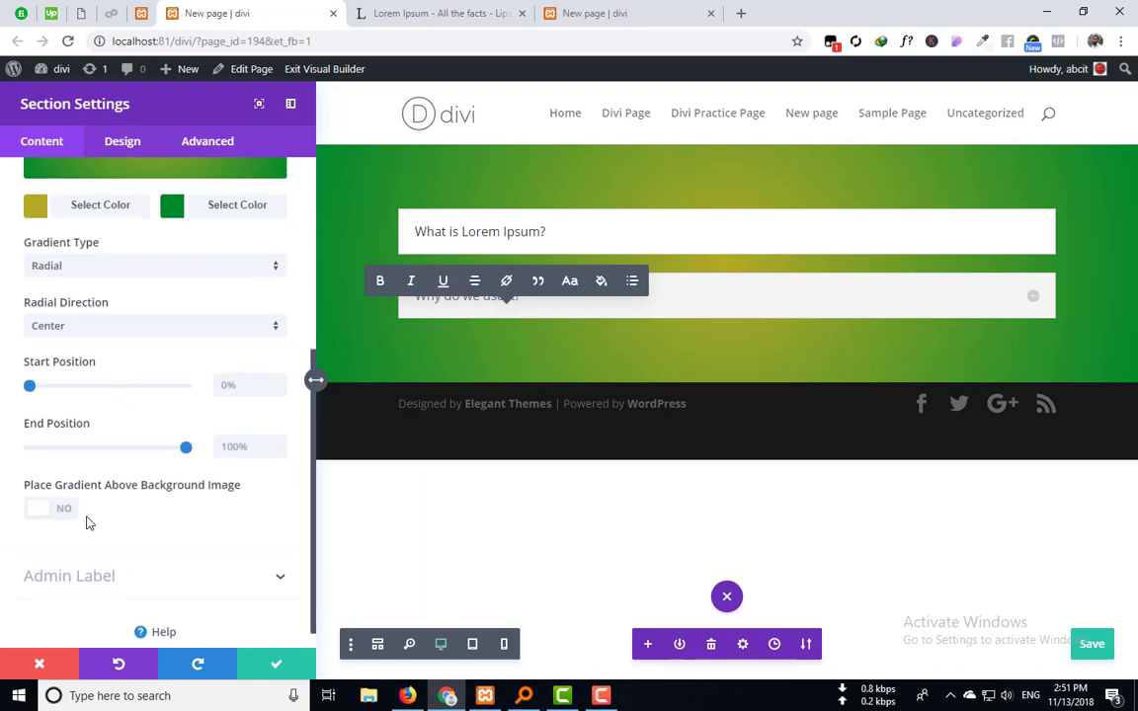
pyautogui.click(114, 341)
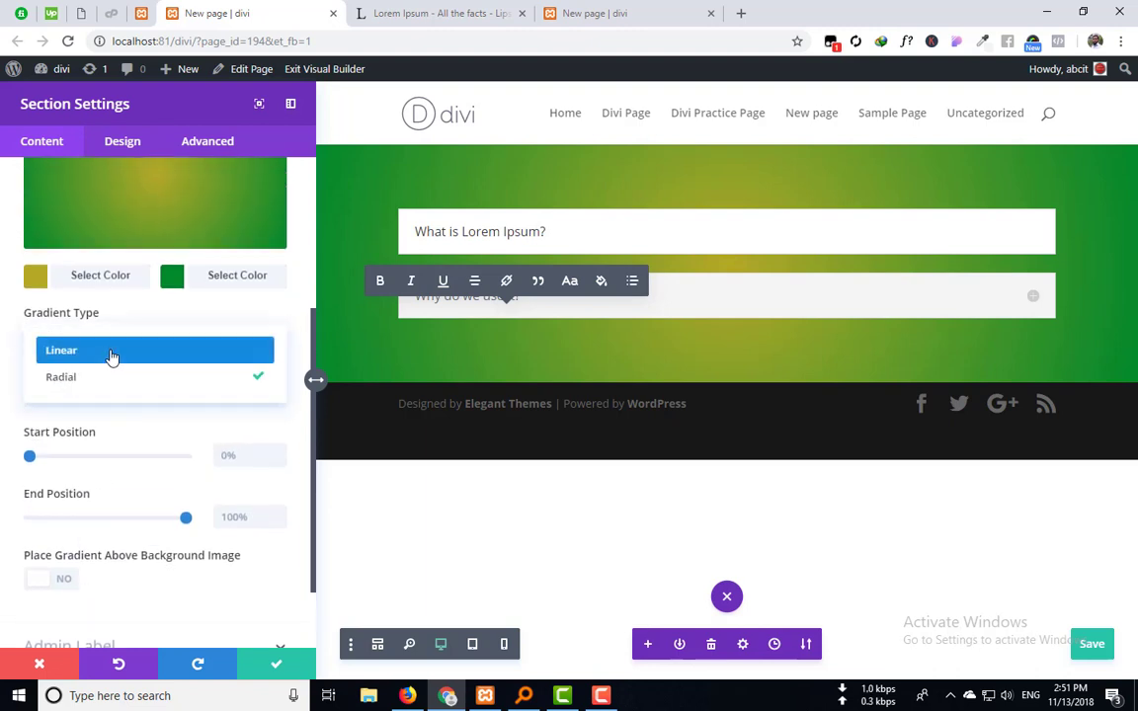
pyautogui.click(111, 353)
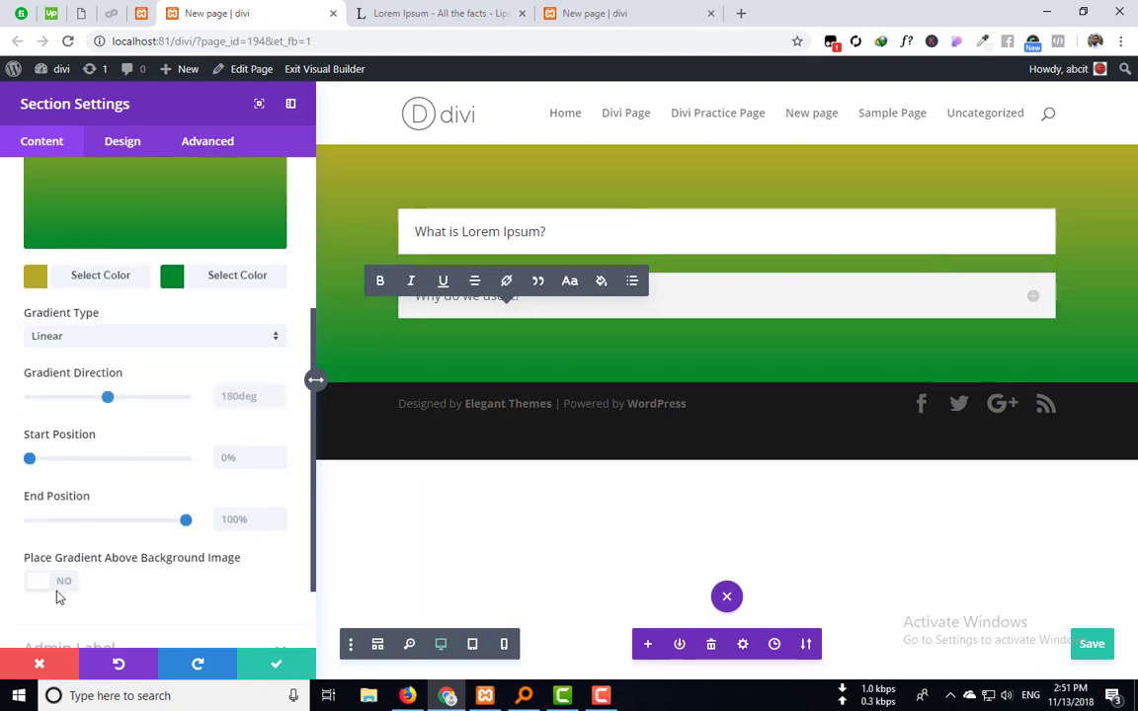
pyautogui.scroll(1, 85, 351)
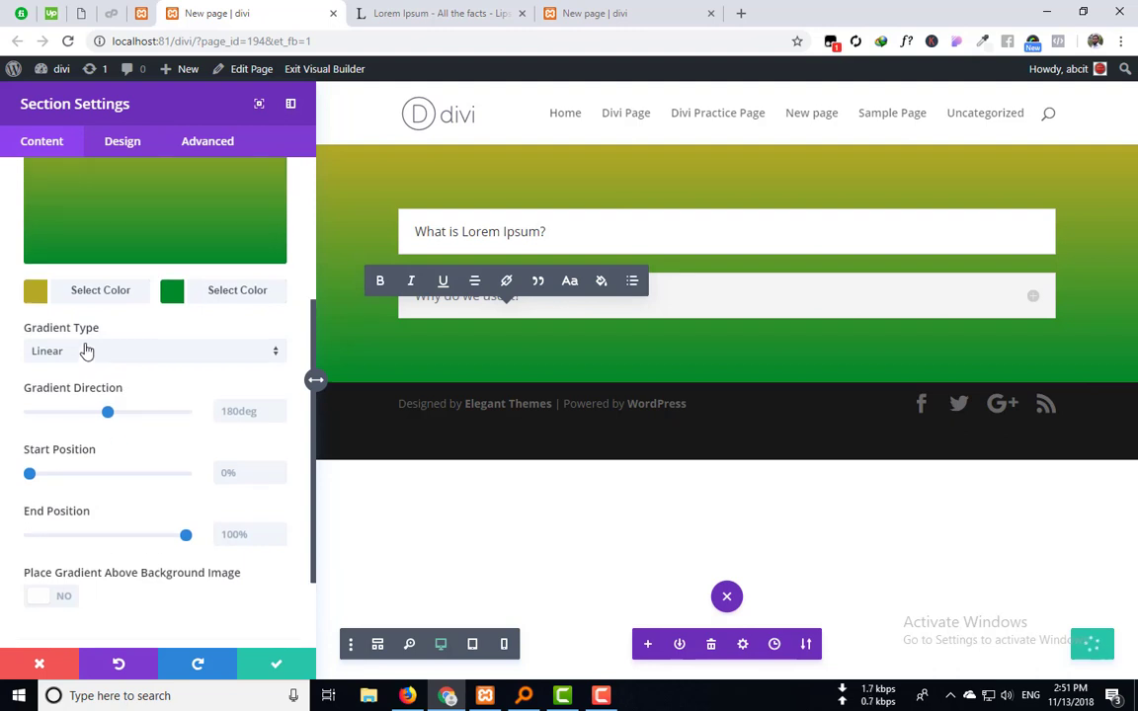
pyautogui.scroll(2, 96, 464)
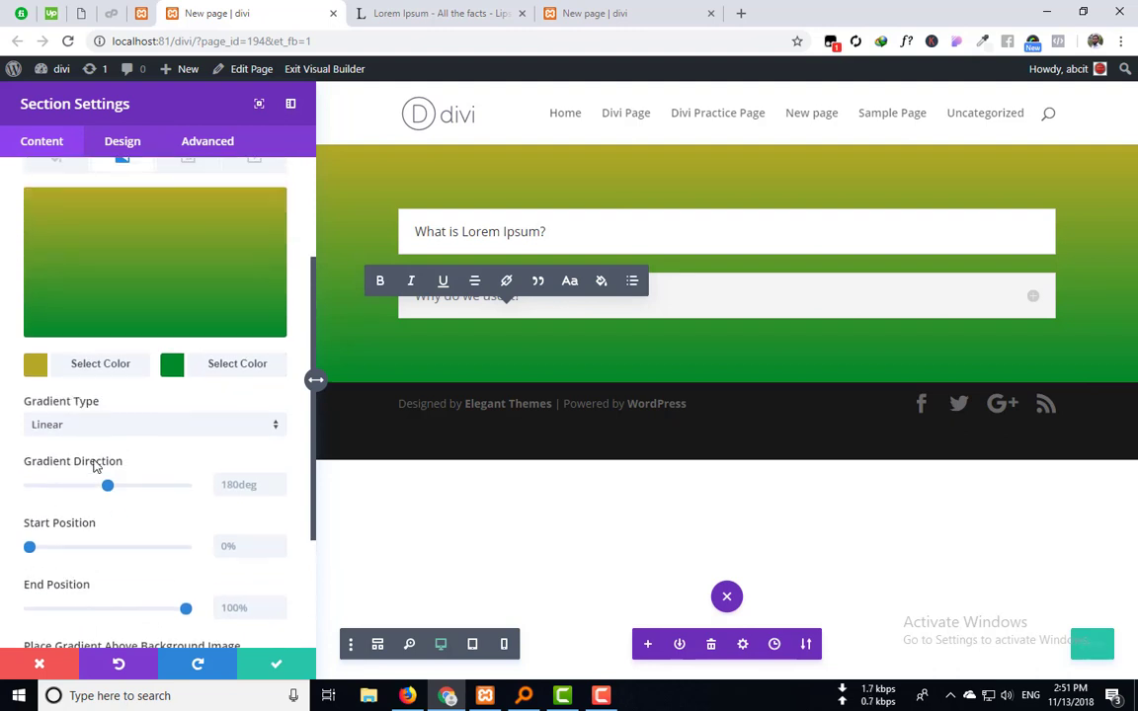
pyautogui.scroll(-2, 96, 465)
pyautogui.scroll(-1, 96, 467)
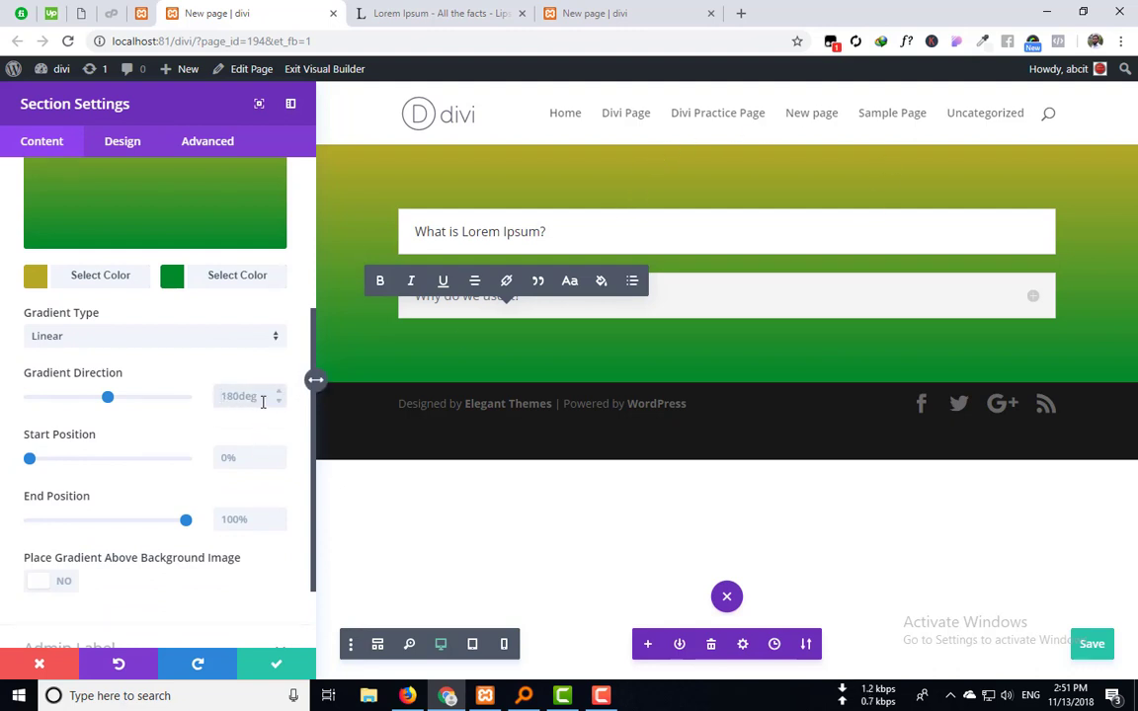
# Step: Try gradient directions of 210deg and 174deg on the section's linear background and return the direction to 180deg
pyautogui.moveTo(110, 403)
pyautogui.mouseDown()
pyautogui.moveTo(42, 407)
pyautogui.moveTo(57, 420)
pyautogui.moveTo(26, 403)
pyautogui.moveTo(195, 396)
pyautogui.moveTo(69, 400)
pyautogui.moveTo(156, 398)
pyautogui.moveTo(121, 398)
pyautogui.mouseUp()
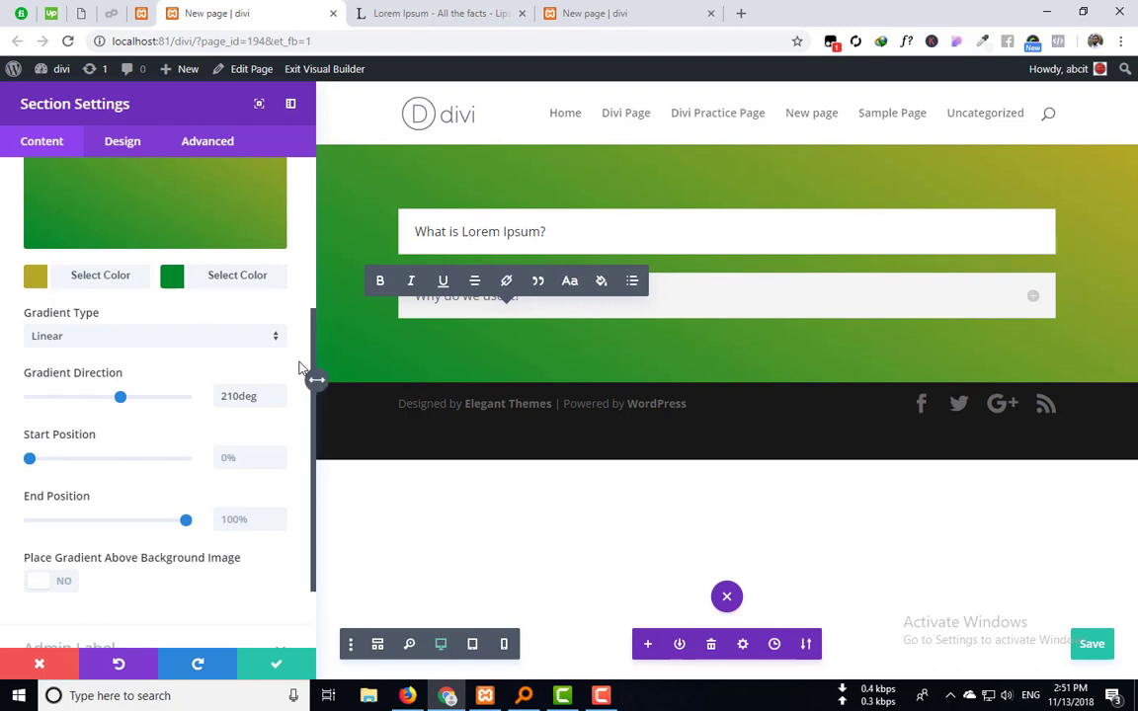
pyautogui.moveTo(121, 399); pyautogui.dragTo(90, 400)
pyautogui.moveTo(83, 400); pyautogui.dragTo(105, 399)
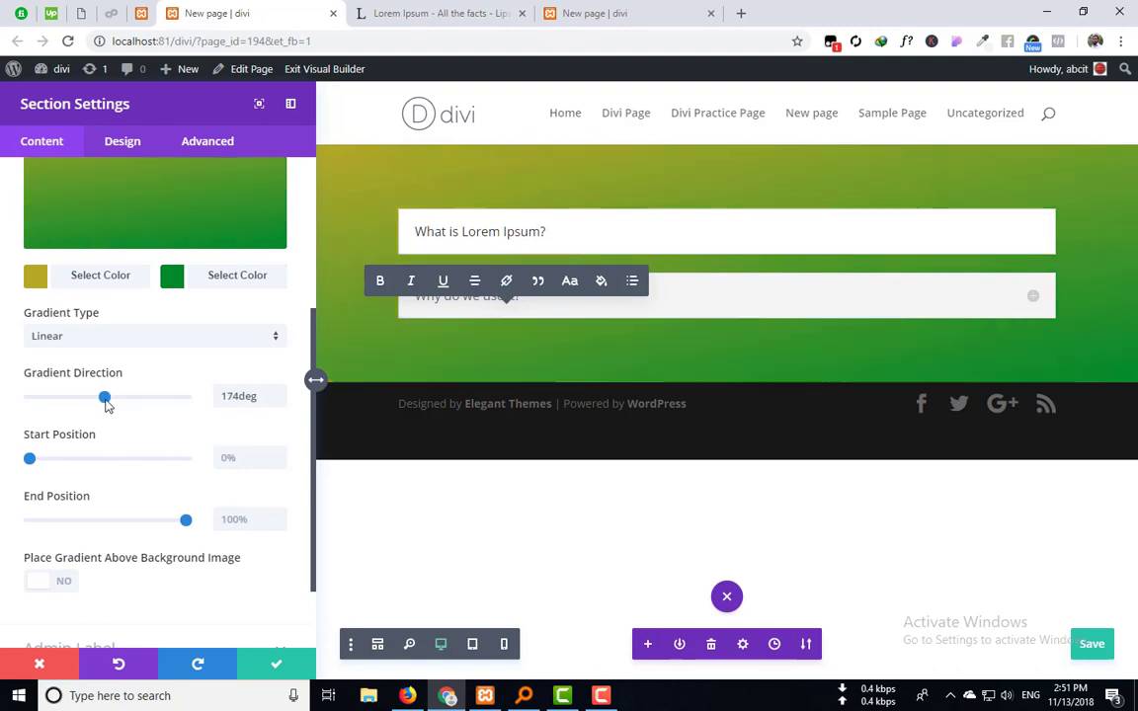
pyautogui.moveTo(242, 396); pyautogui.dragTo(198, 398)
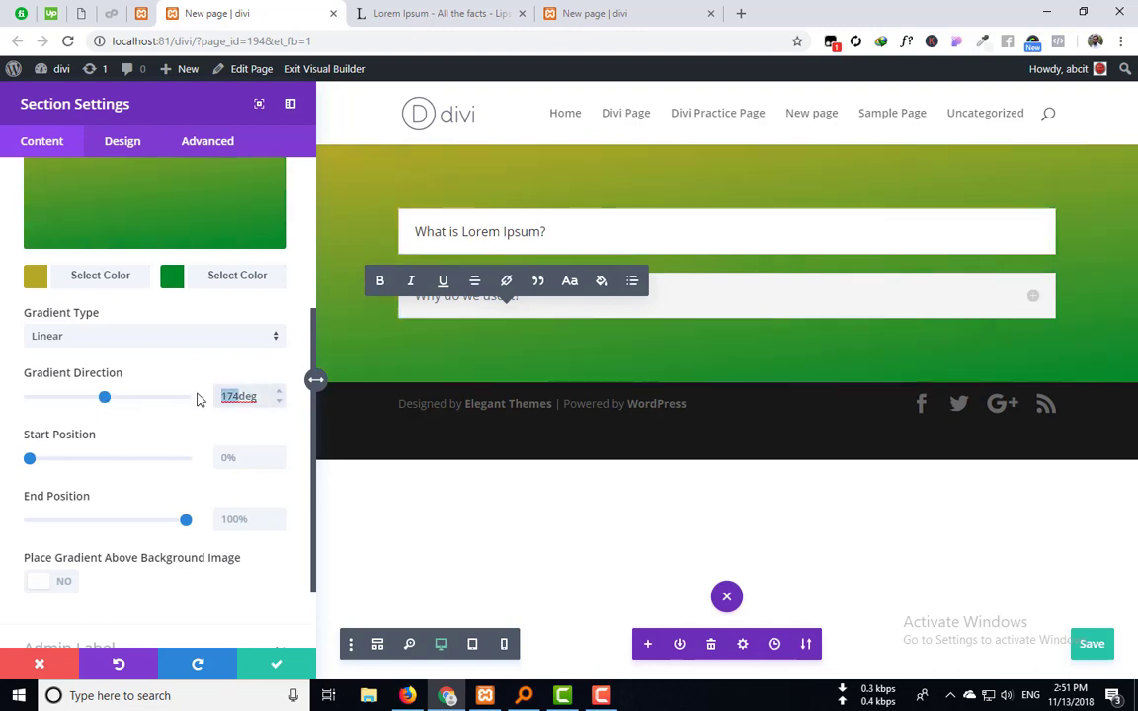
pyautogui.write('1')
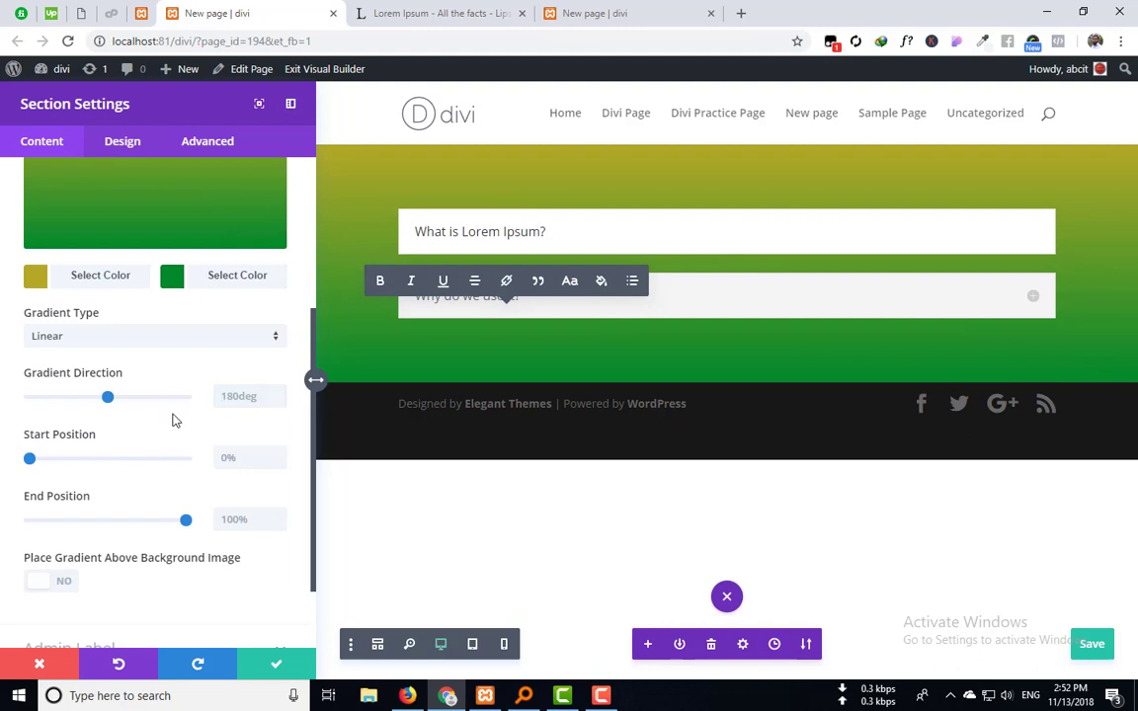
# Step: Try gradient start positions of 54% and 43% with a 143deg direction, and return the start position to 0%
pyautogui.scroll(-2, 174, 412)
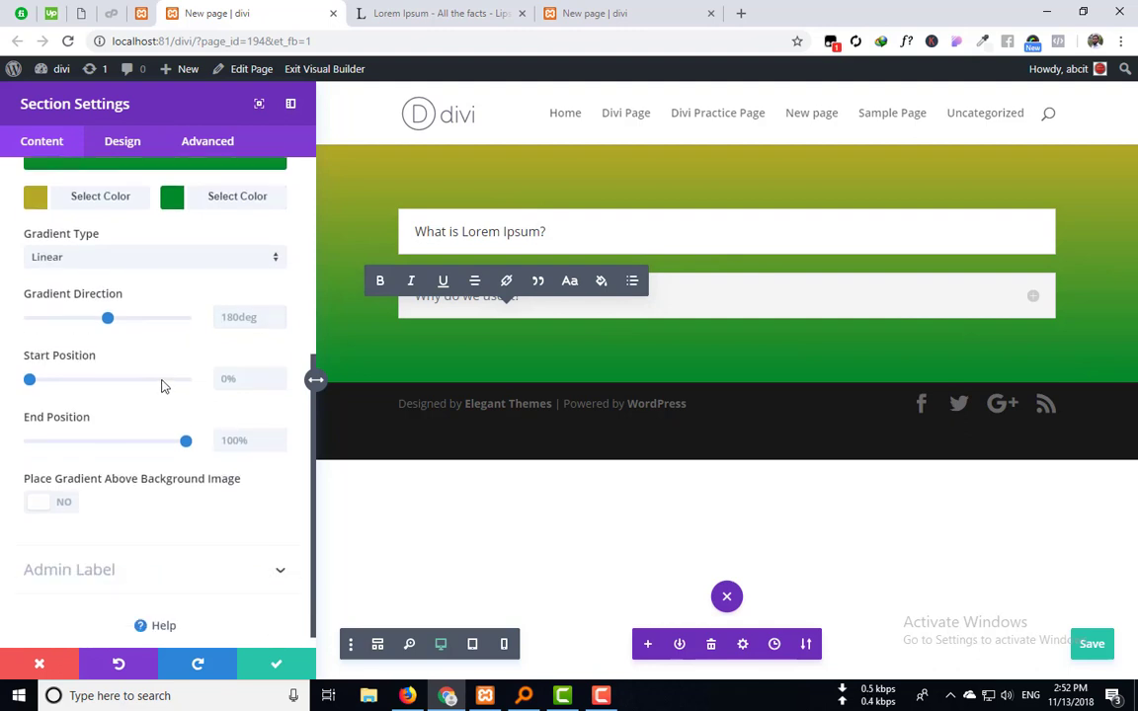
pyautogui.scroll(2, 56, 368)
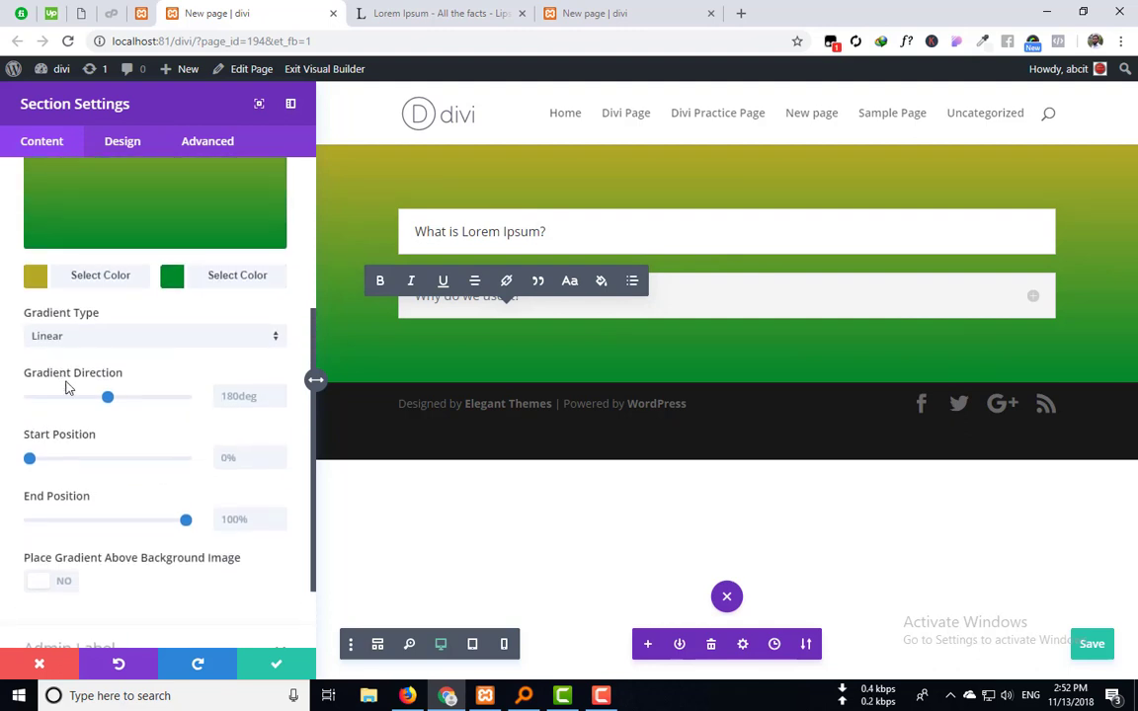
pyautogui.doubleClick(231, 460)
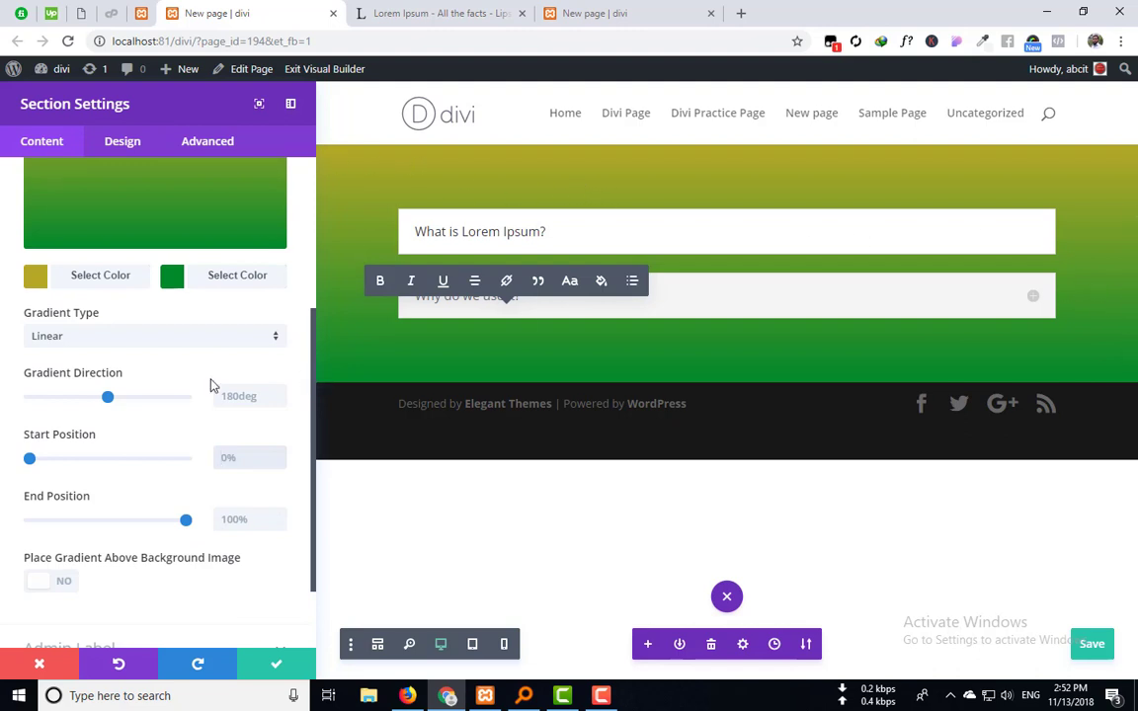
pyautogui.moveTo(29, 464); pyautogui.dragTo(115, 457)
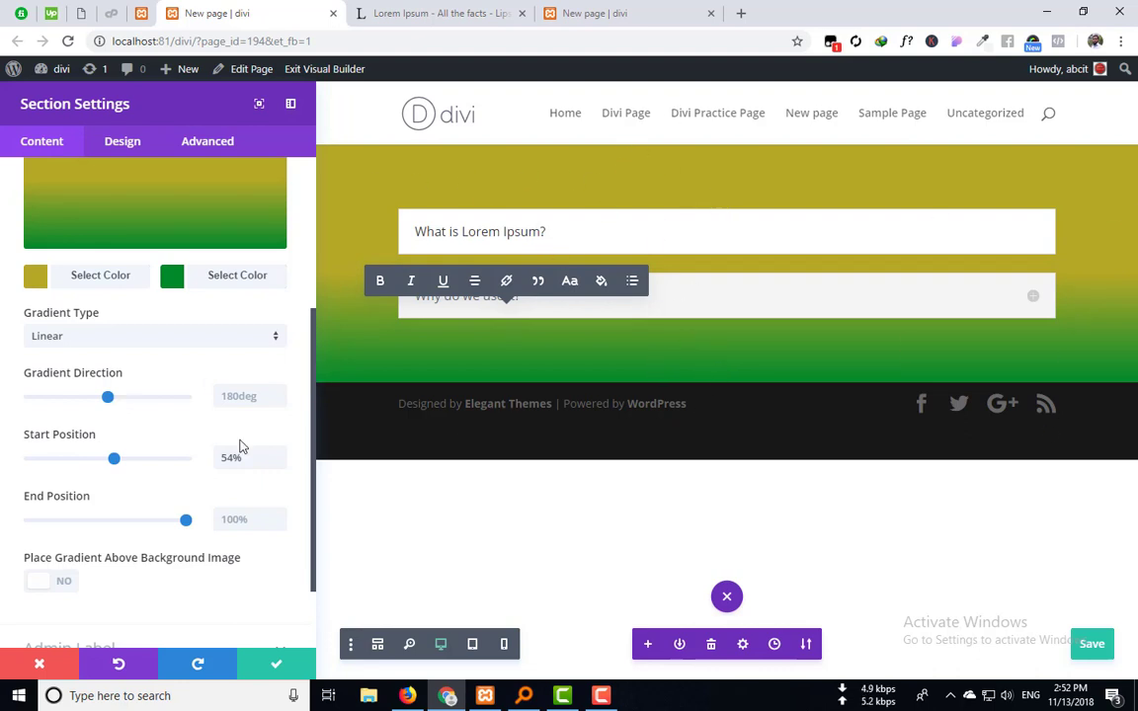
pyautogui.moveTo(108, 397)
pyautogui.mouseDown()
pyautogui.moveTo(66, 403)
pyautogui.moveTo(94, 411)
pyautogui.mouseUp()
pyautogui.moveTo(113, 459)
pyautogui.mouseDown()
pyautogui.moveTo(77, 458)
pyautogui.moveTo(116, 460)
pyautogui.moveTo(95, 458)
pyautogui.mouseUp()
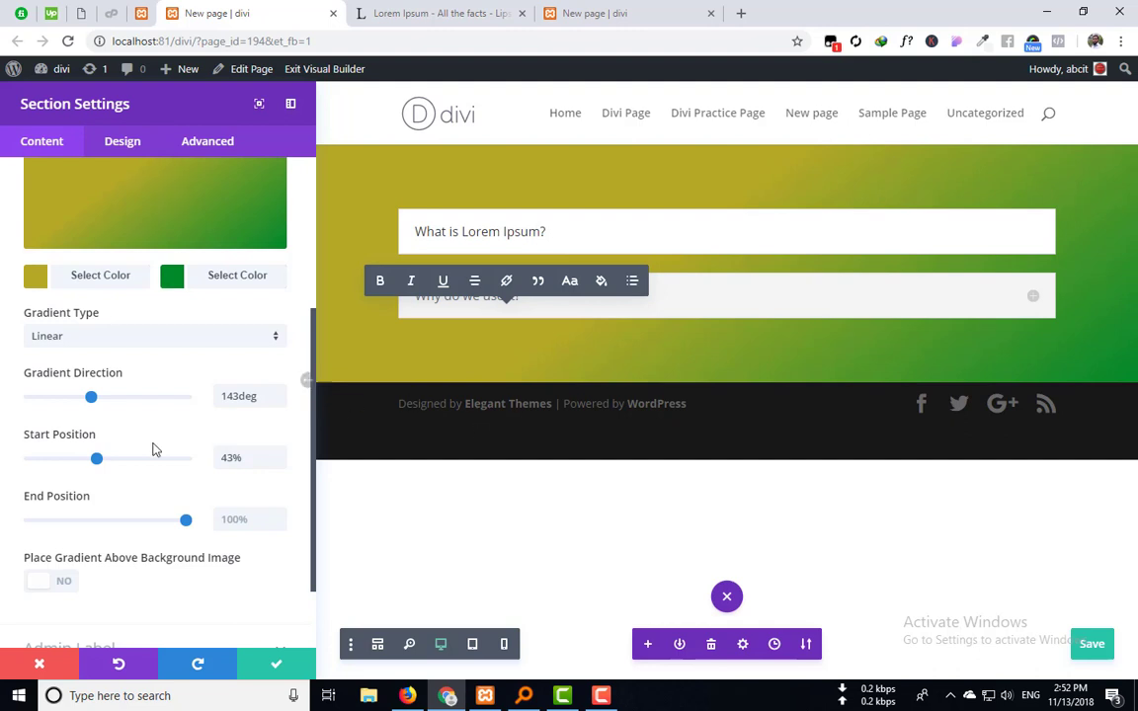
pyautogui.moveTo(96, 461); pyautogui.dragTo(22, 464)
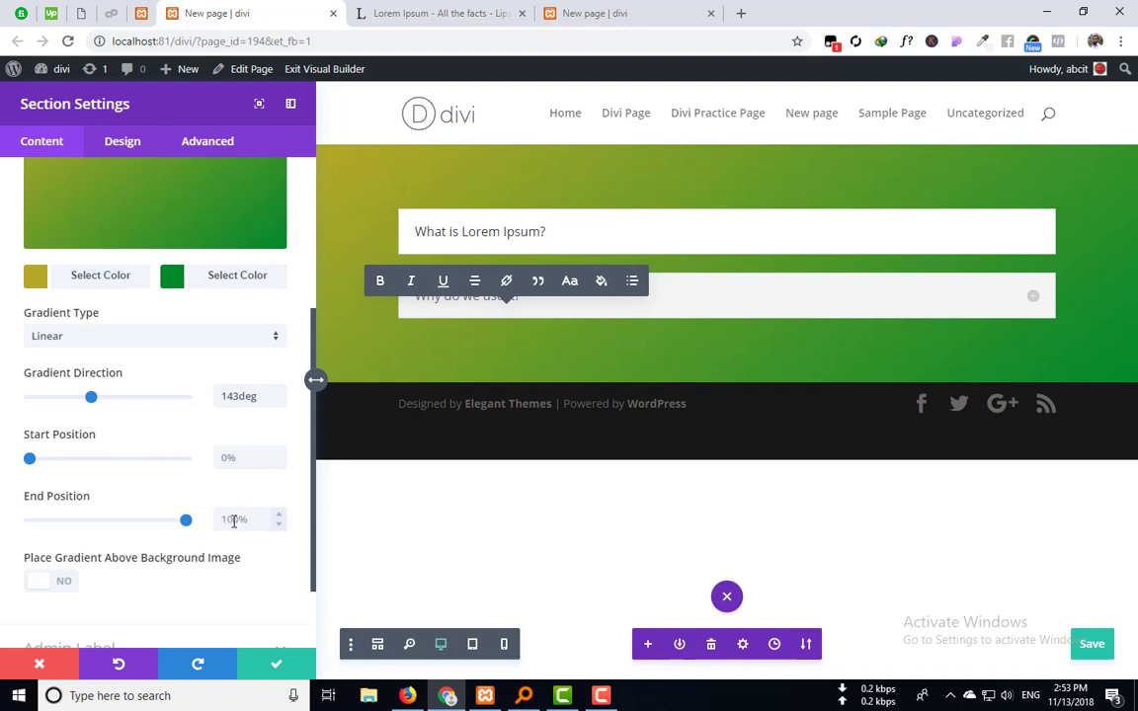
# Step: Try a 14% end position and a 13% start position for the gradient, and restore them to 100% and 0%
pyautogui.moveTo(185, 525); pyautogui.dragTo(51, 525)
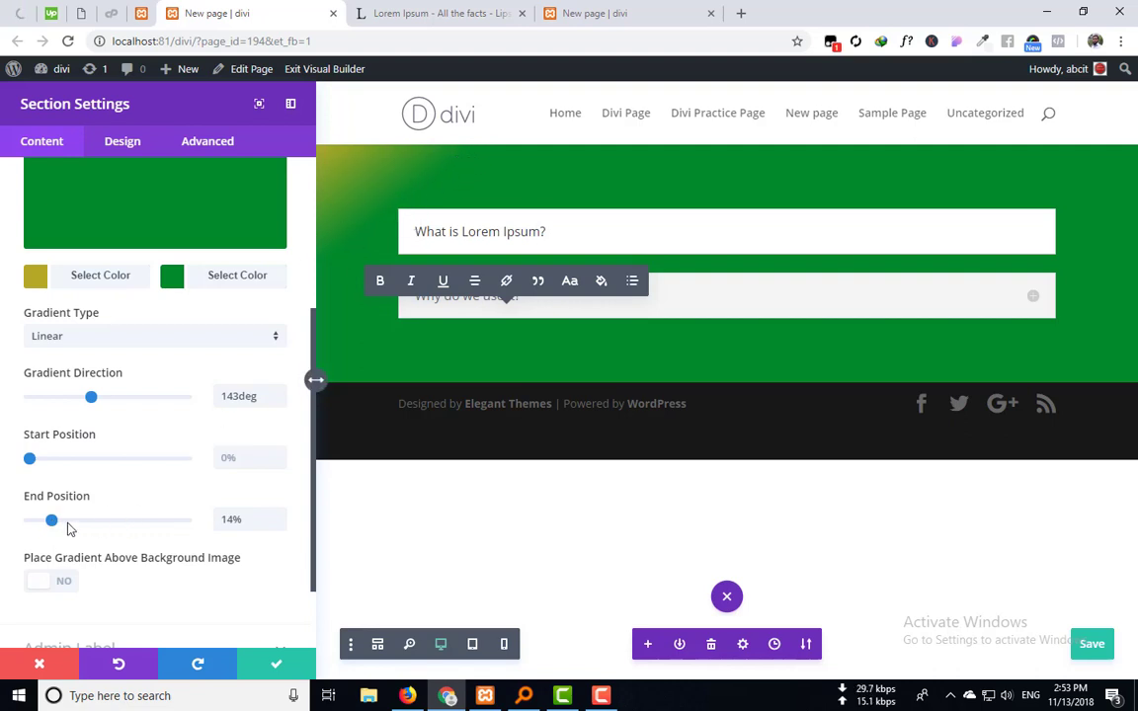
pyautogui.moveTo(56, 527); pyautogui.dragTo(220, 540)
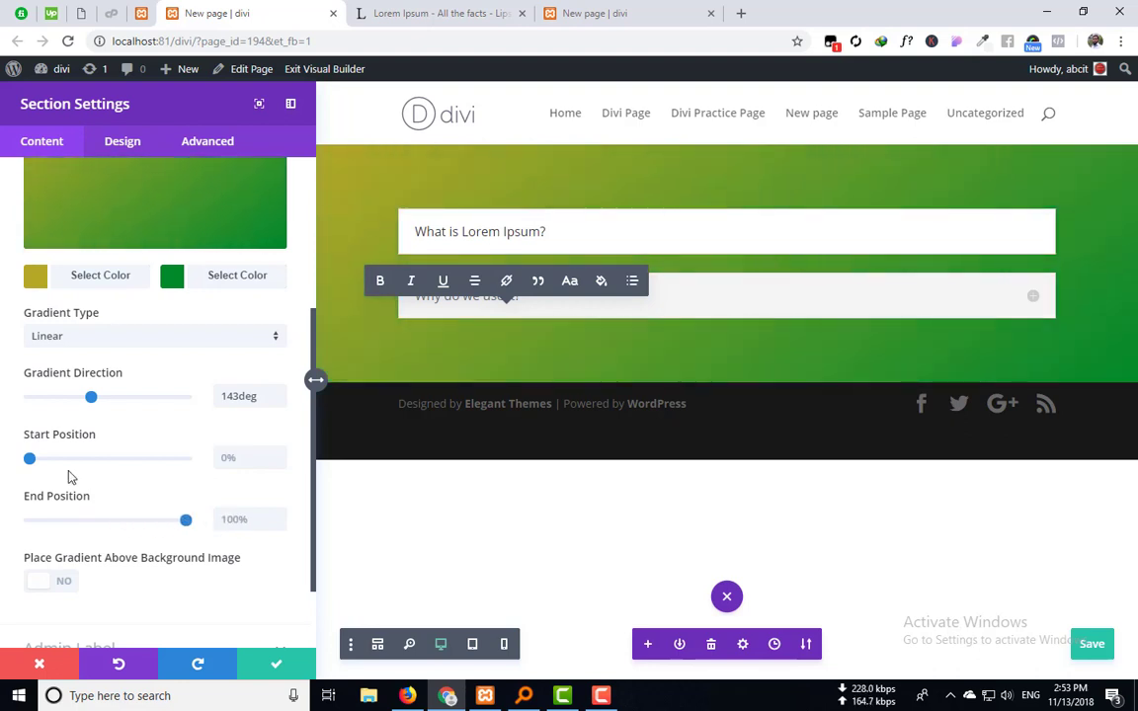
pyautogui.moveTo(30, 459)
pyautogui.mouseDown()
pyautogui.moveTo(216, 474)
pyautogui.moveTo(157, 459)
pyautogui.moveTo(51, 462)
pyautogui.mouseUp()
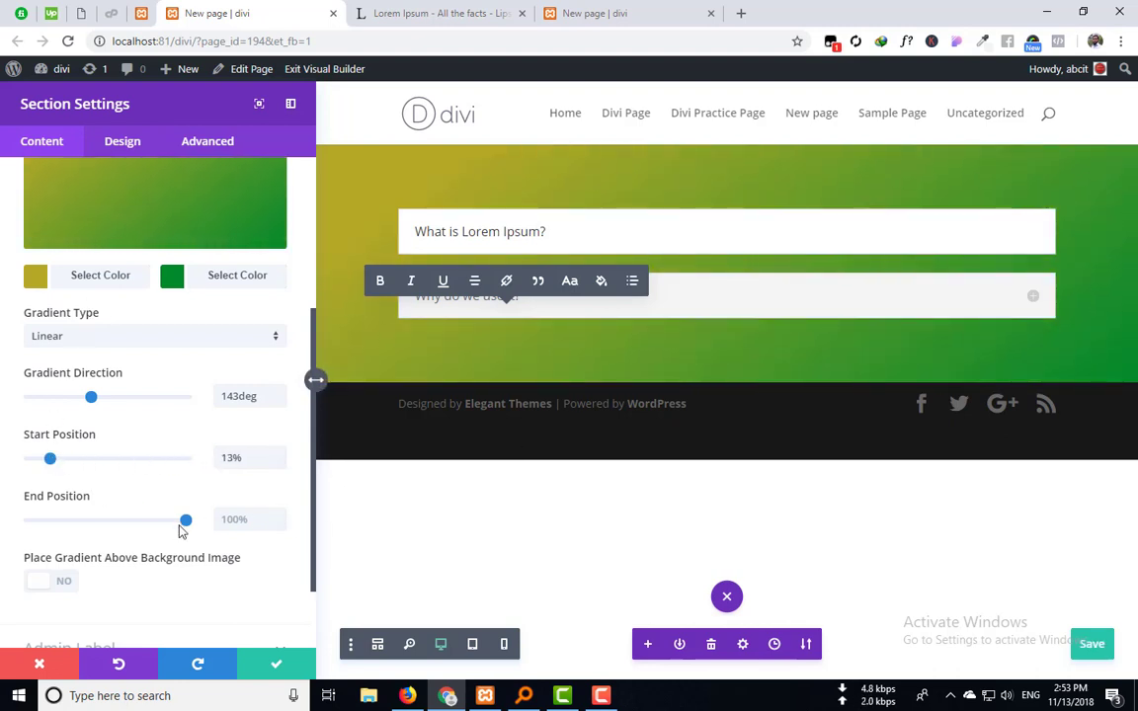
pyautogui.moveTo(179, 531); pyautogui.dragTo(236, 527)
pyautogui.moveTo(45, 468); pyautogui.dragTo(4, 468)
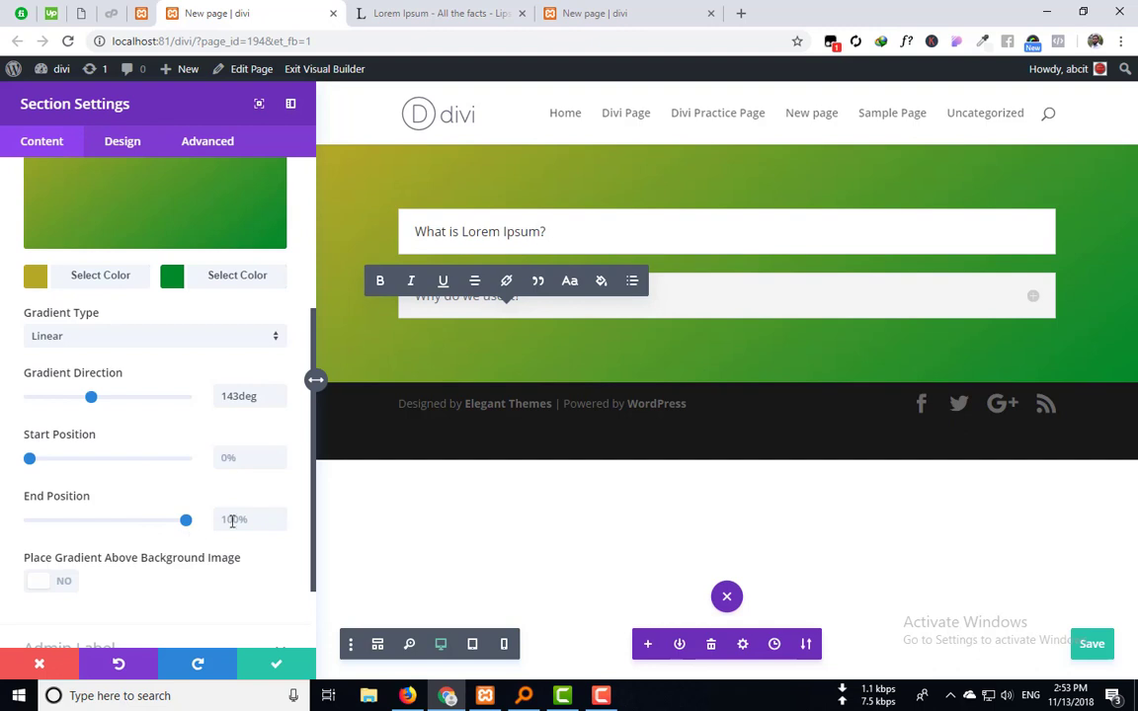
# Step: Reset the gradient direction to 180deg and change the section's gradient type to Radial
pyautogui.moveTo(243, 404); pyautogui.dragTo(185, 399)
pyautogui.write('1')
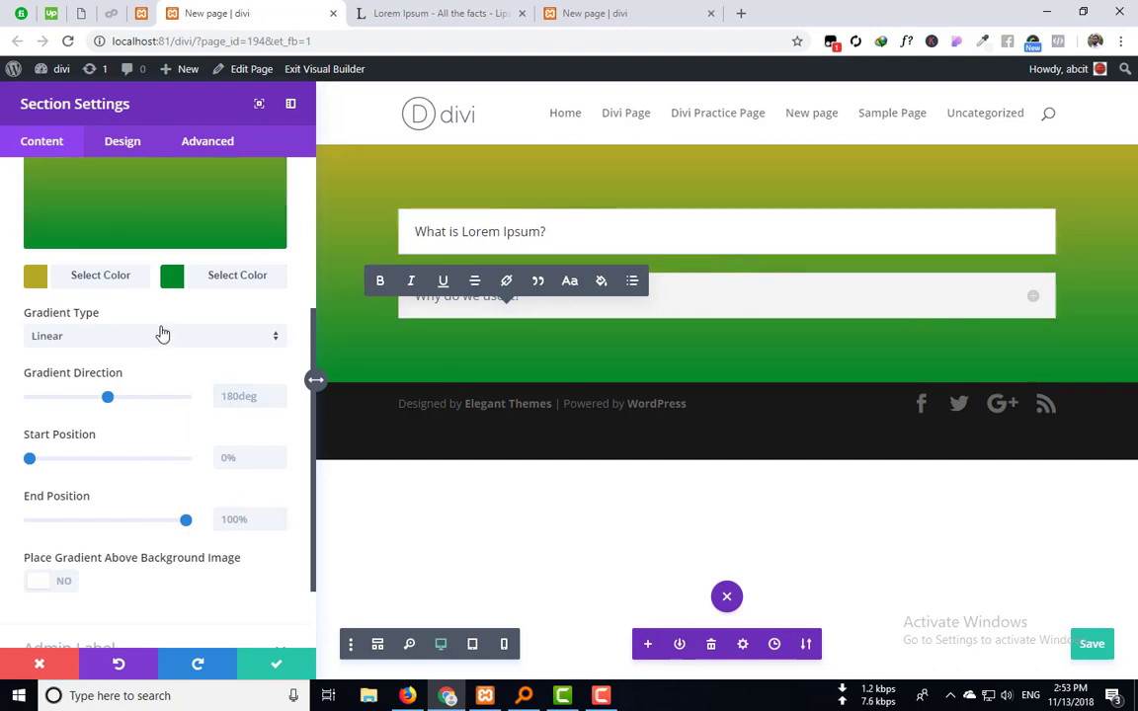
pyautogui.click(111, 335)
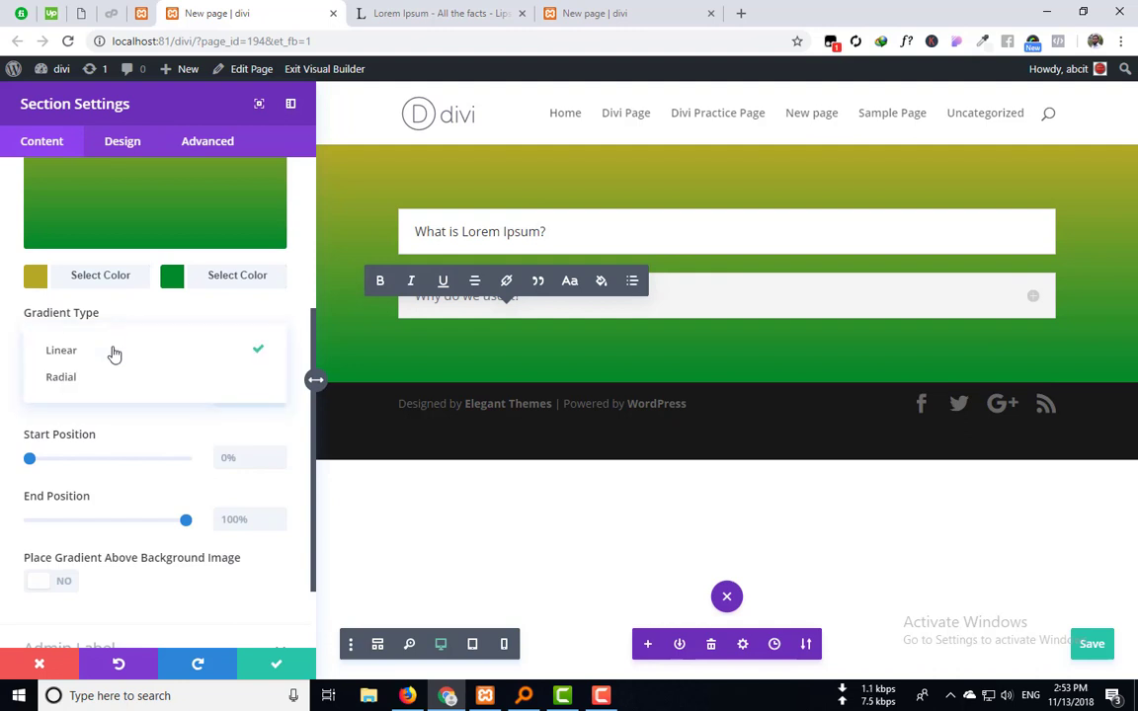
pyautogui.click(103, 381)
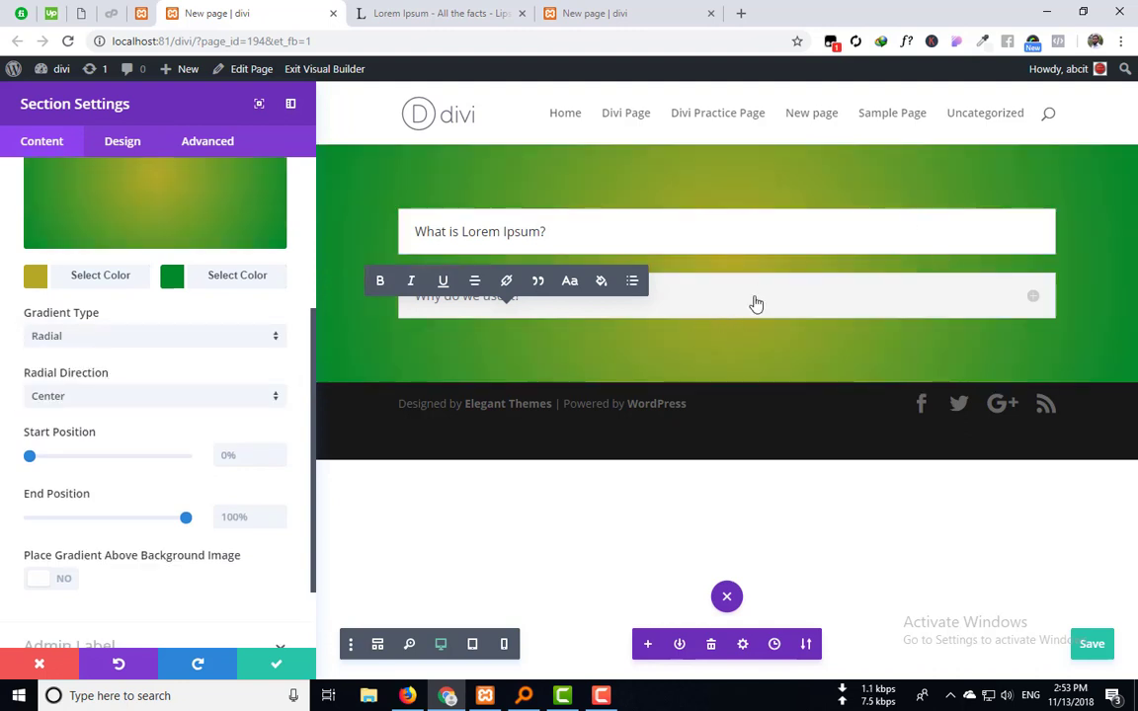
# Step: Try the radial directions Left, Right, Center and Top Right for the section's gradient, and settle on Top Left
pyautogui.click(61, 403)
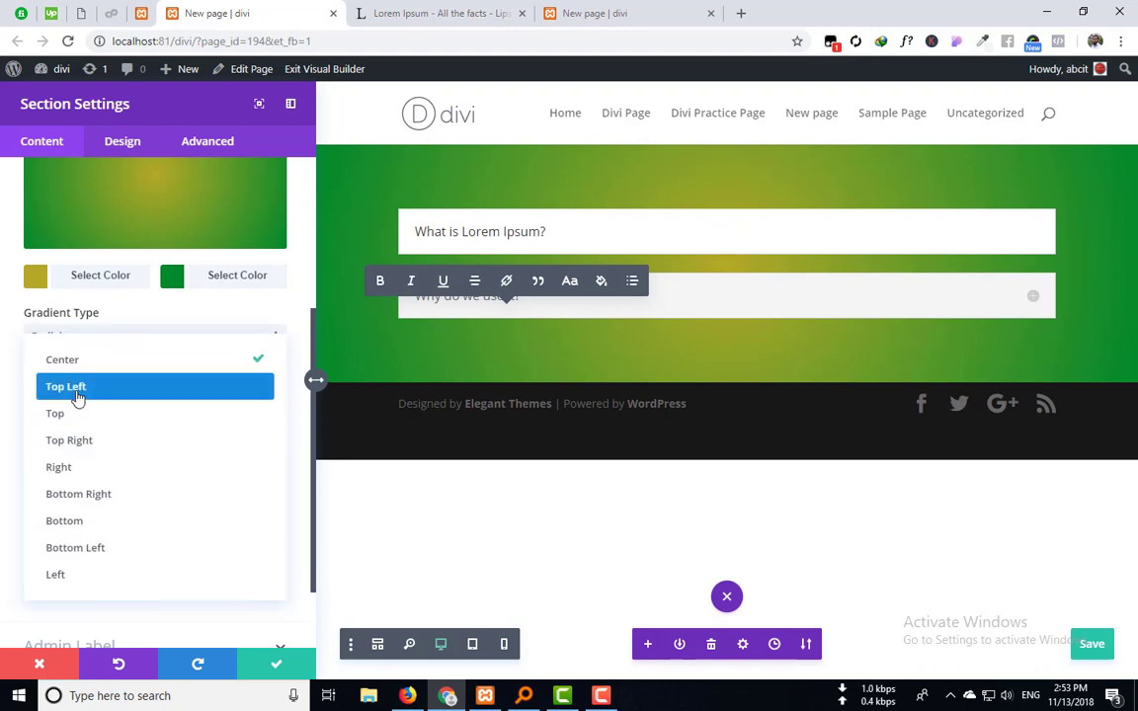
pyautogui.click(56, 574)
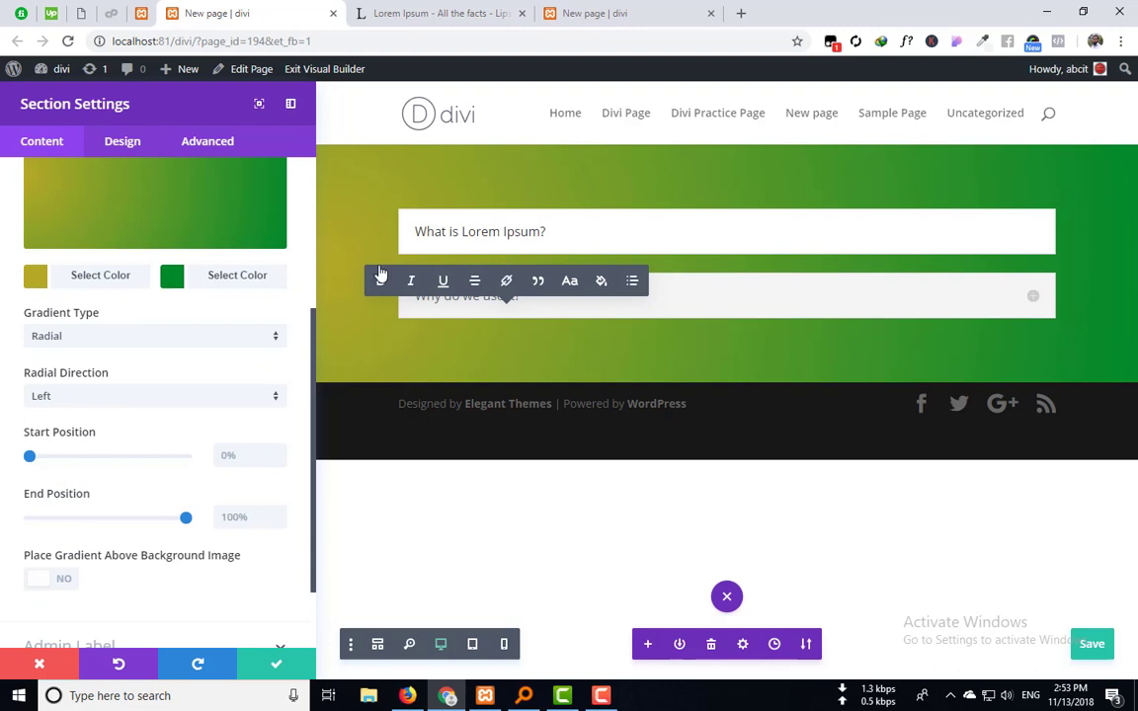
pyautogui.click(101, 398)
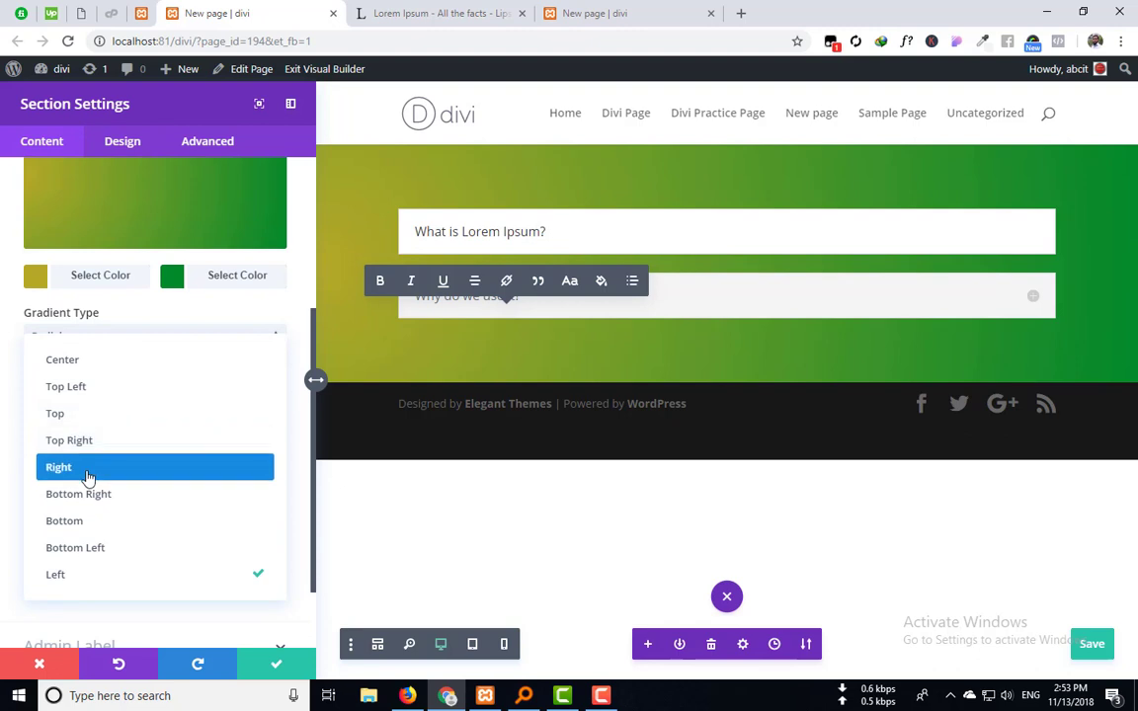
pyautogui.click(88, 478)
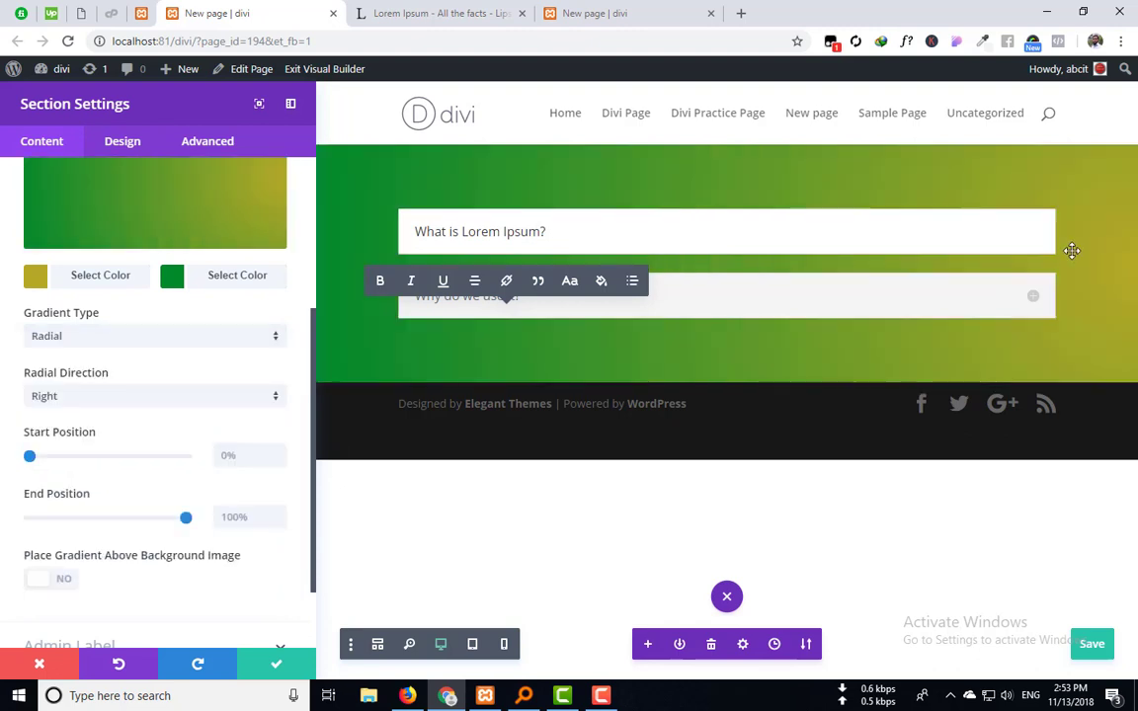
pyautogui.click(94, 396)
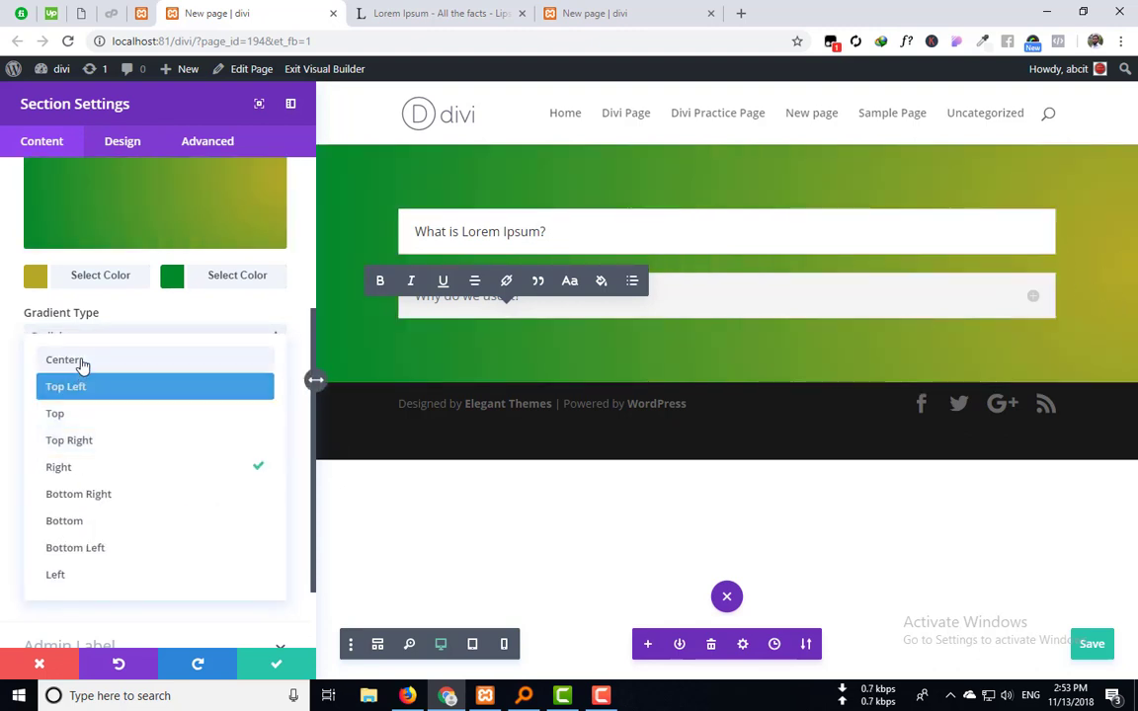
pyautogui.click(82, 362)
pyautogui.click(94, 397)
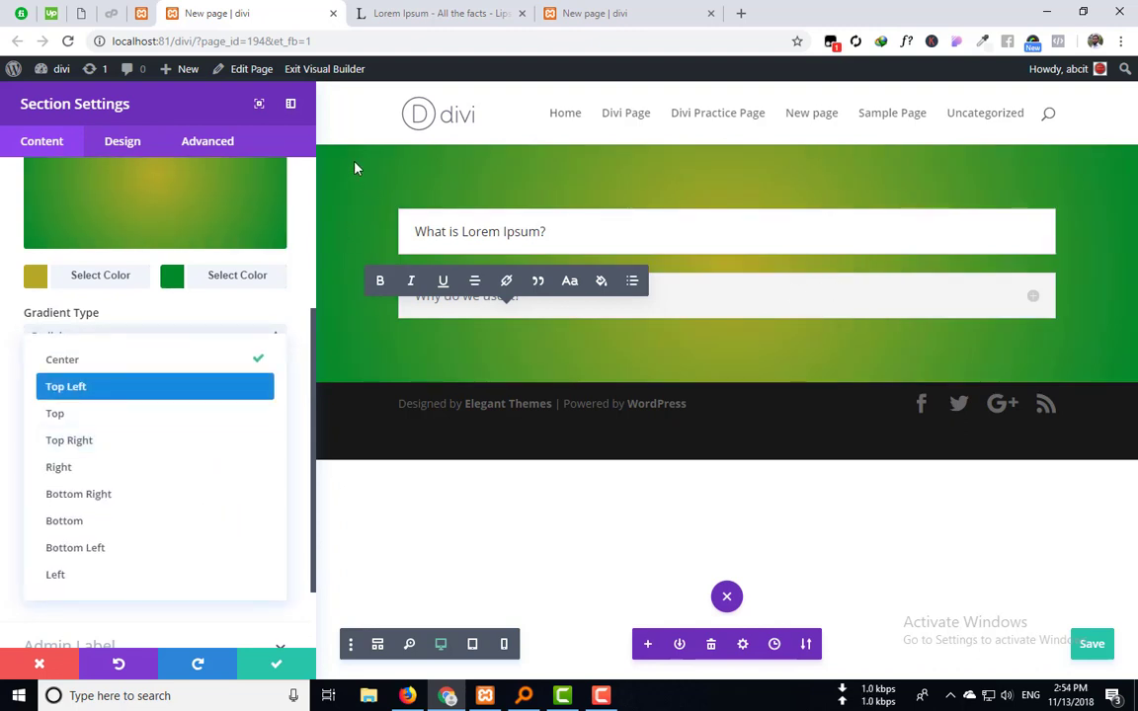
pyautogui.click(87, 440)
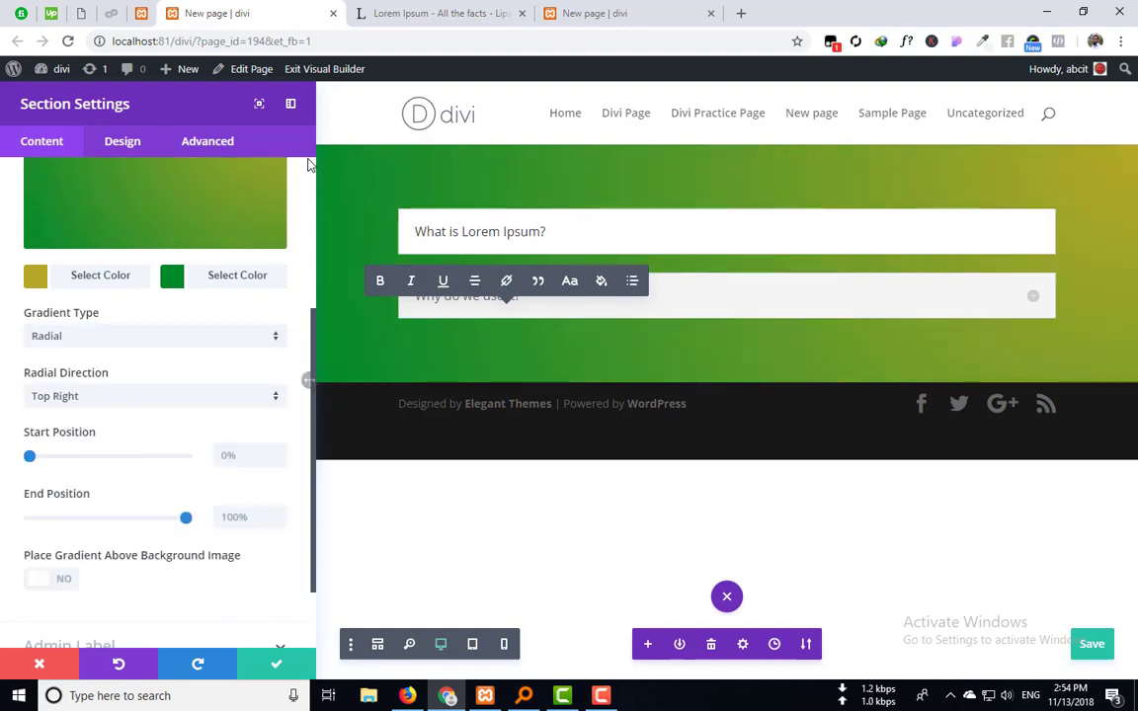
pyautogui.click(111, 396)
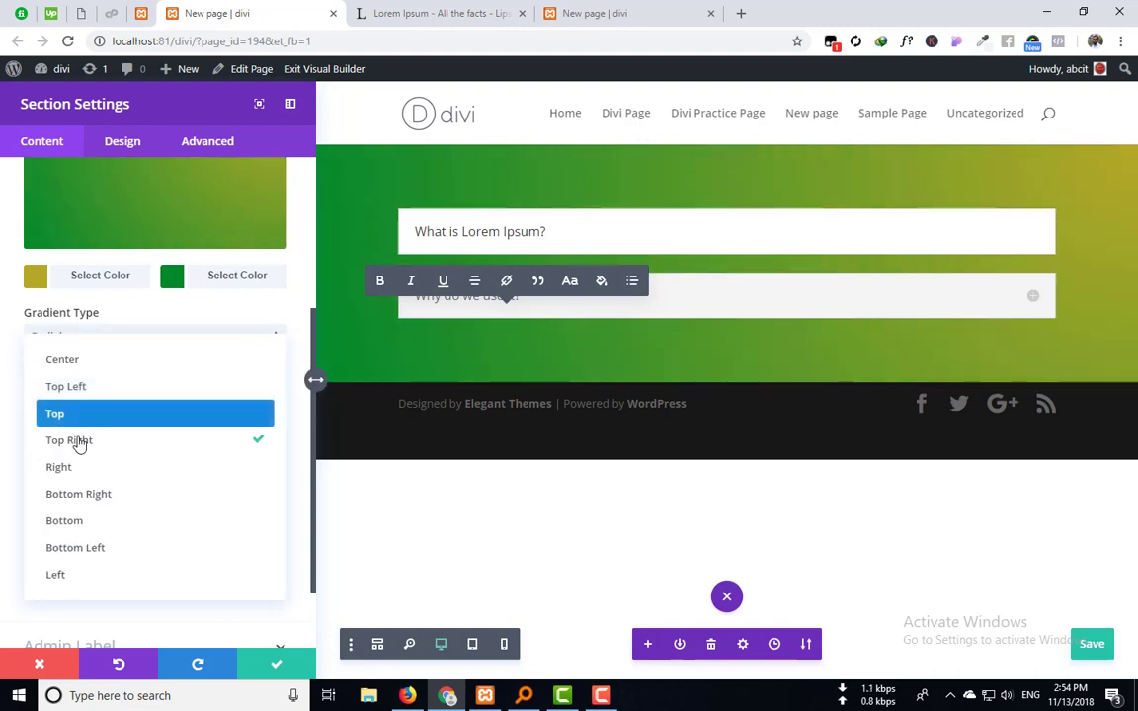
pyautogui.click(94, 386)
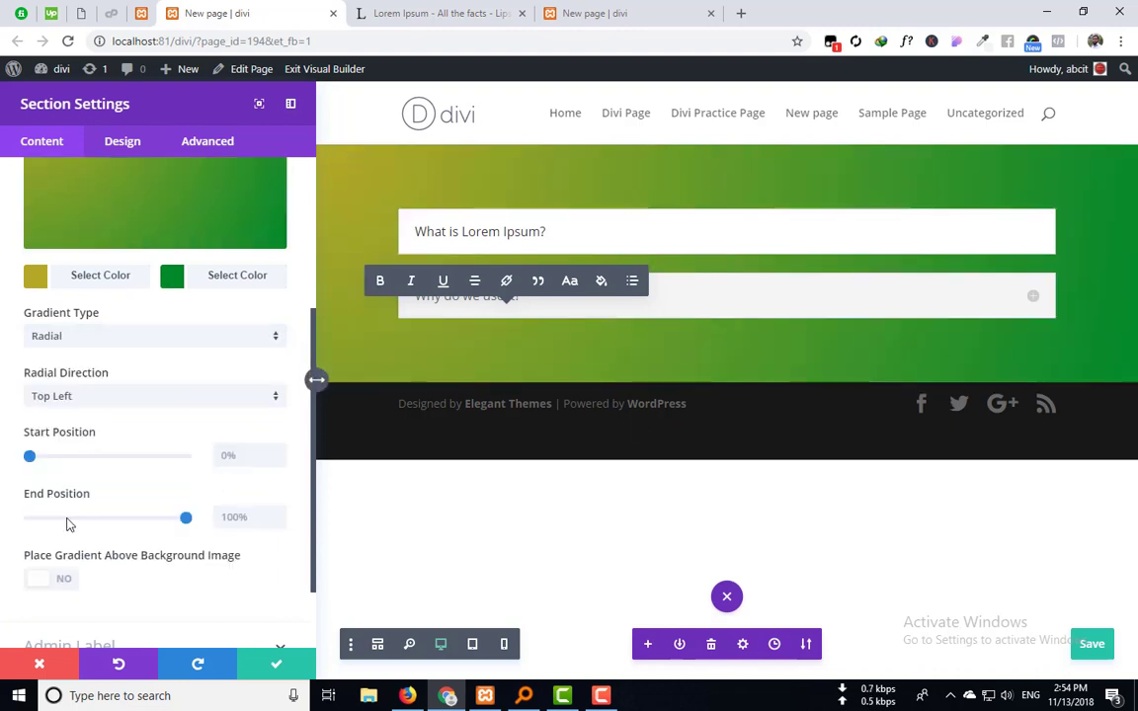
# Step: Look over the remaining gradient options and the section's background image, color and gradient settings
pyautogui.scroll(-2, 89, 464)
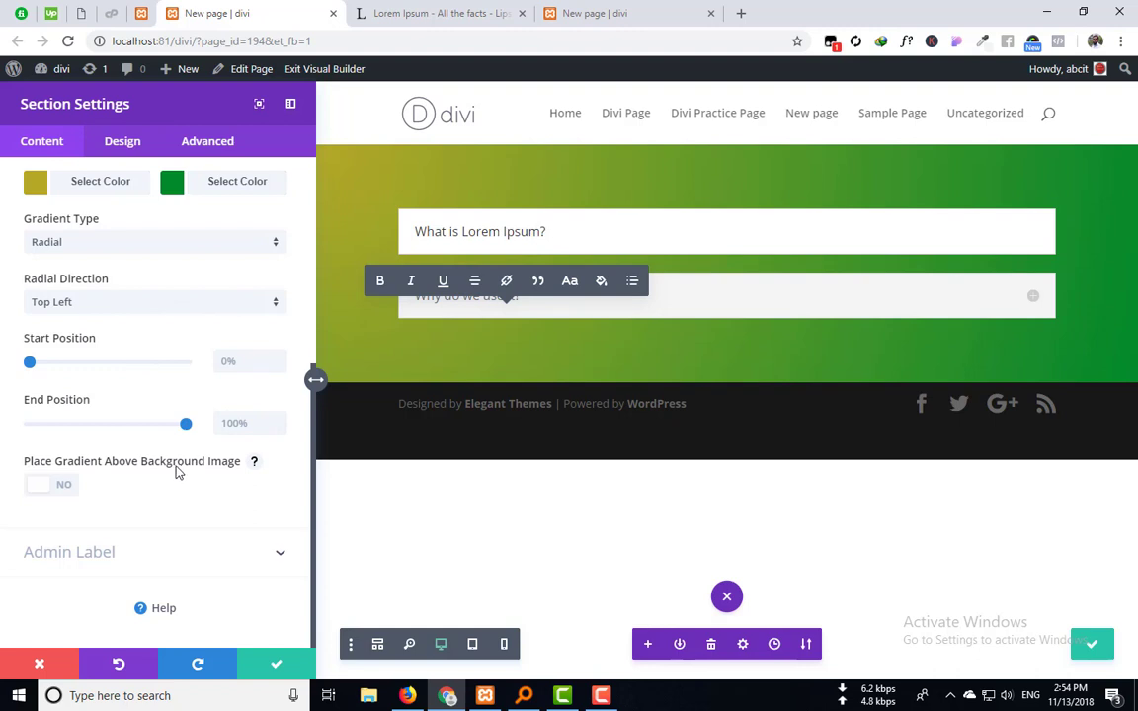
pyautogui.scroll(5, 149, 494)
pyautogui.click(189, 332)
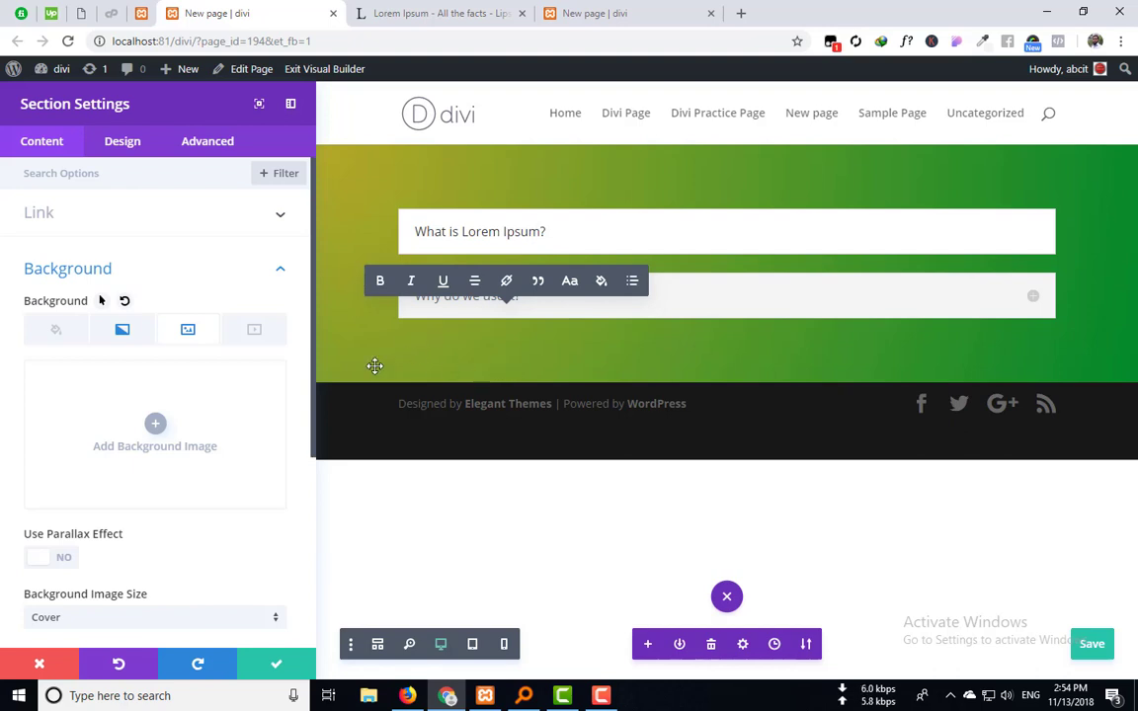
pyautogui.click(48, 337)
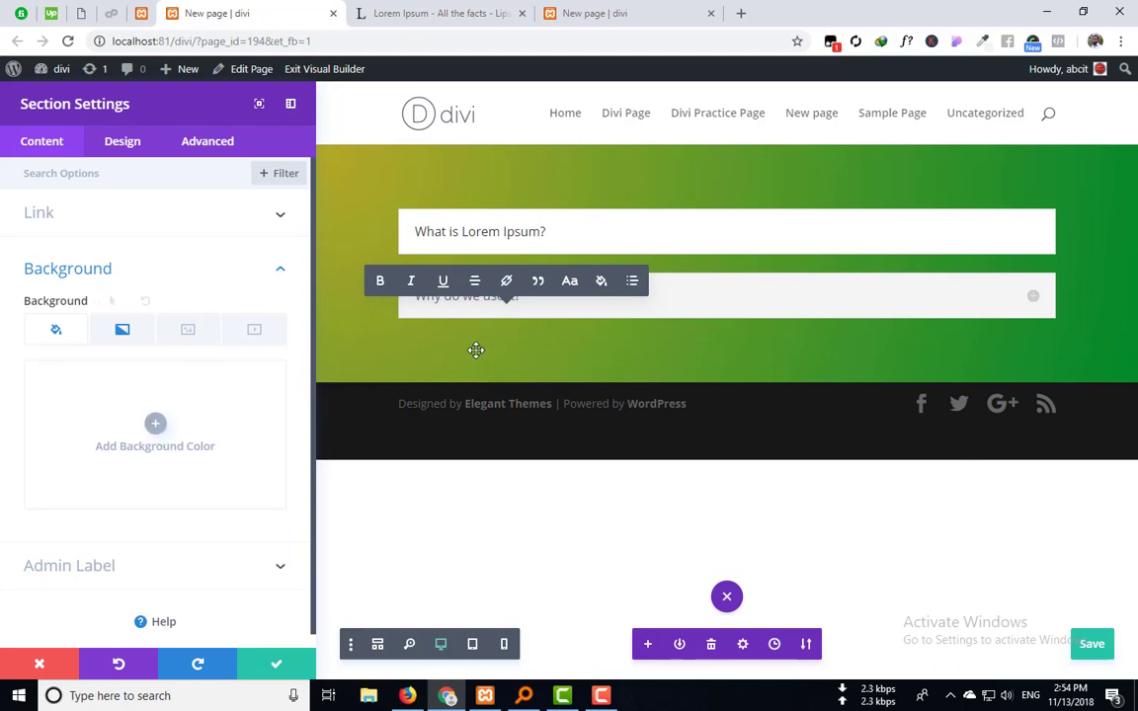
pyautogui.click(122, 333)
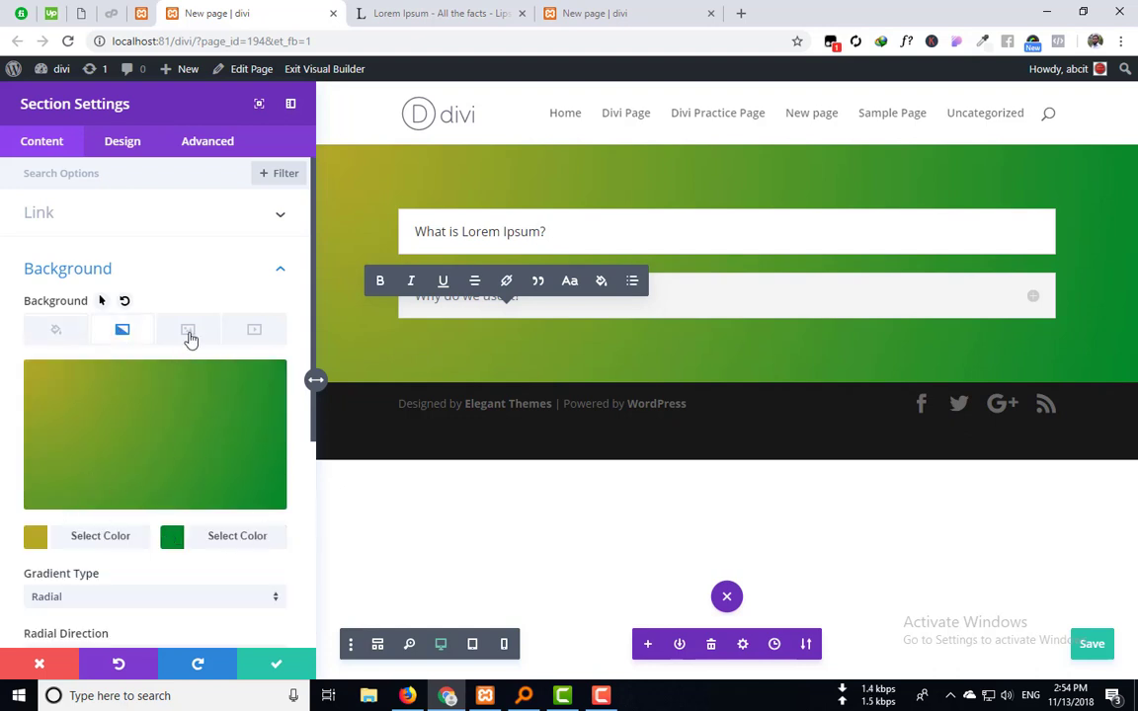
# Step: Add slide-1.jpg from the Media Library as the section's background image
pyautogui.click(188, 332)
pyautogui.click(155, 425)
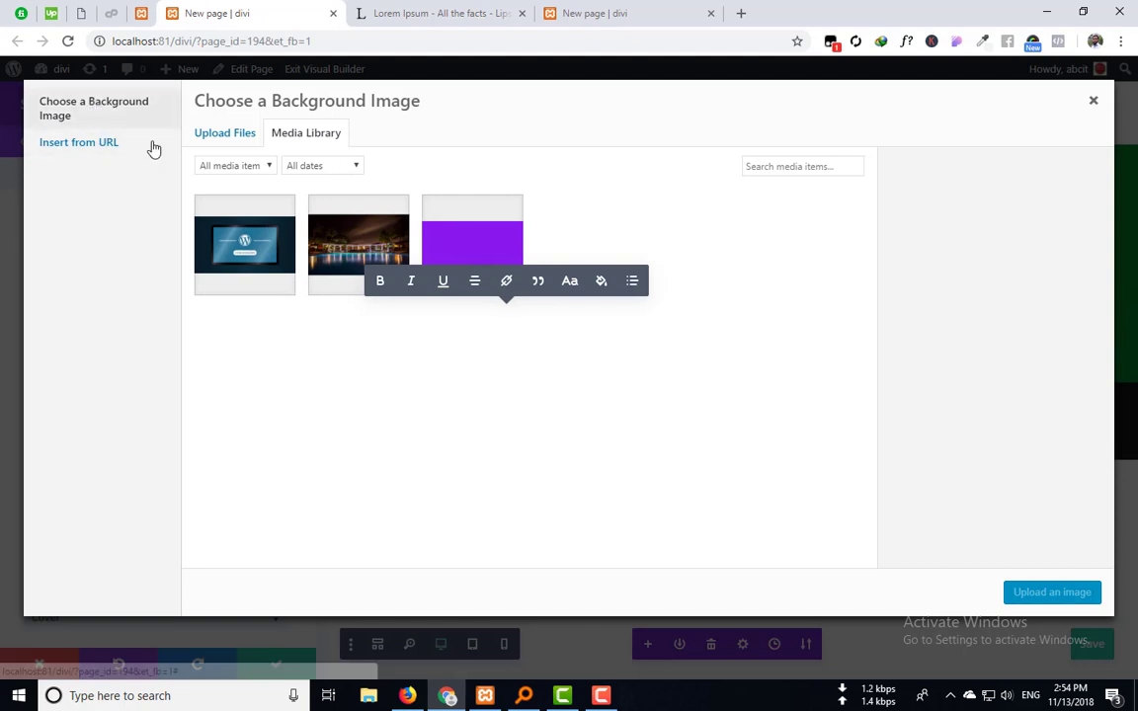
pyautogui.click(217, 134)
pyautogui.click(301, 135)
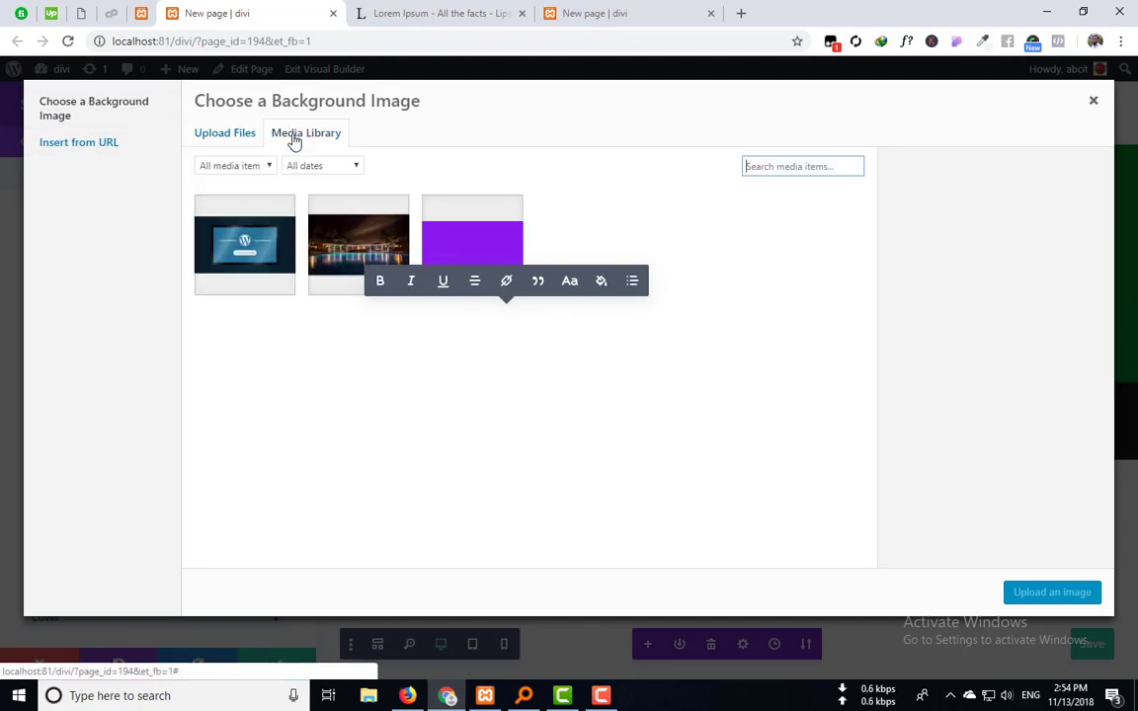
pyautogui.click(326, 222)
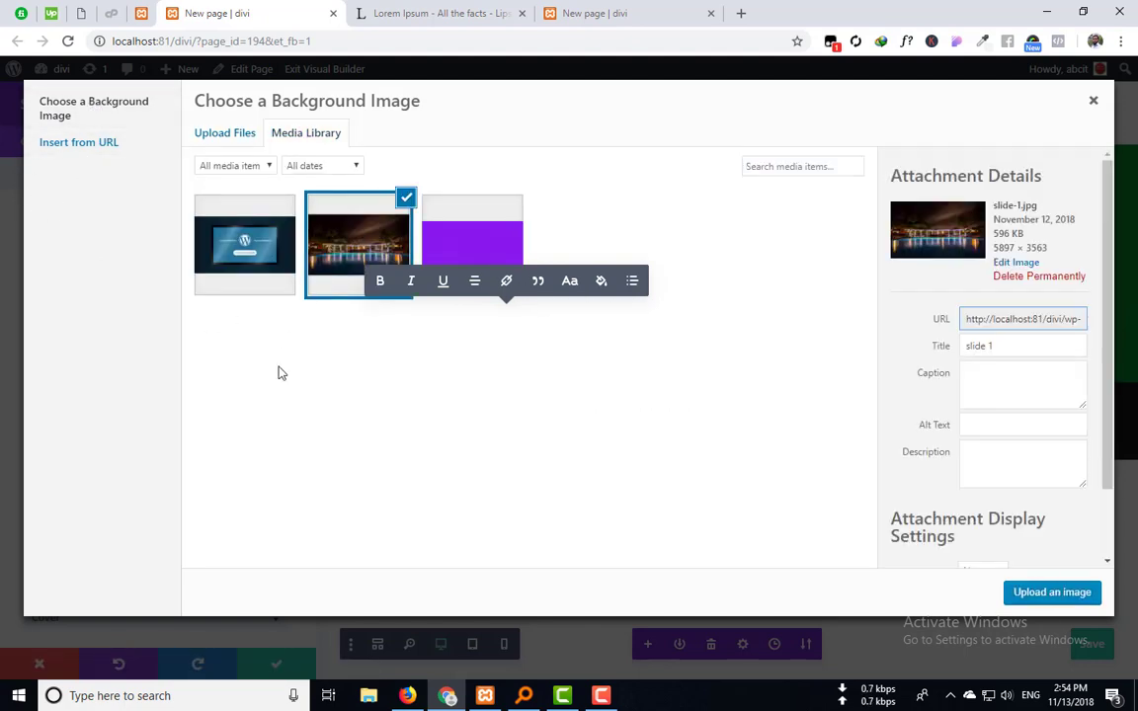
pyautogui.click(1052, 593)
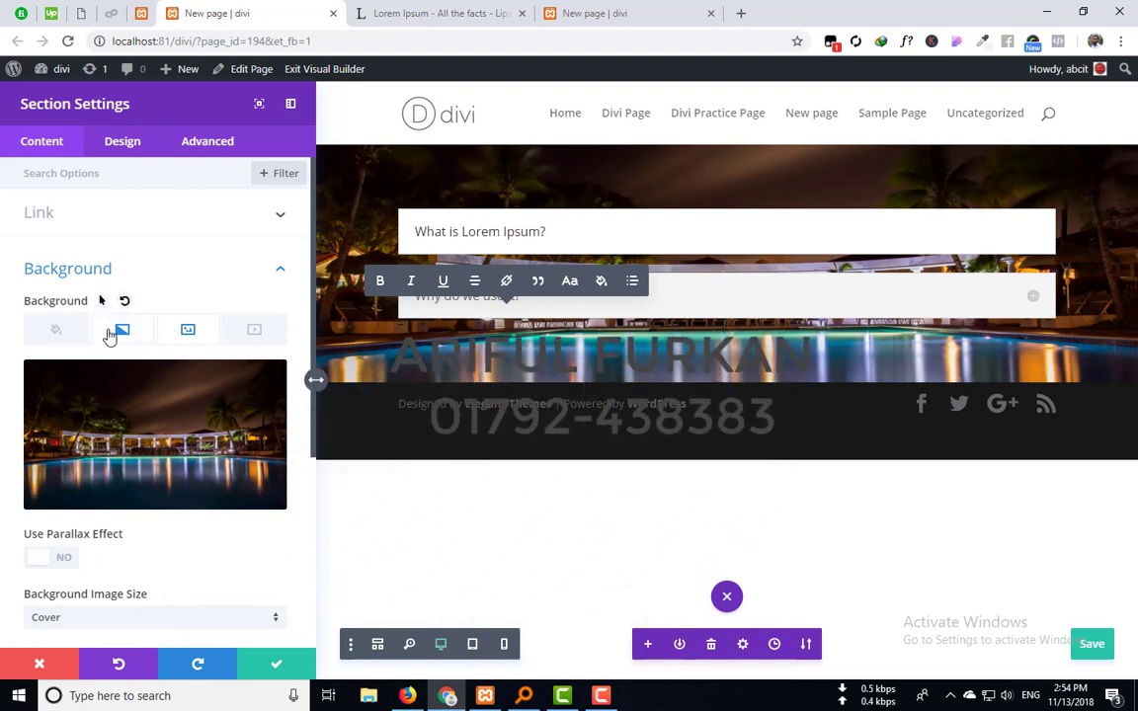
# Step: Add a blue background color, #0053d1, to the section
pyautogui.click(58, 330)
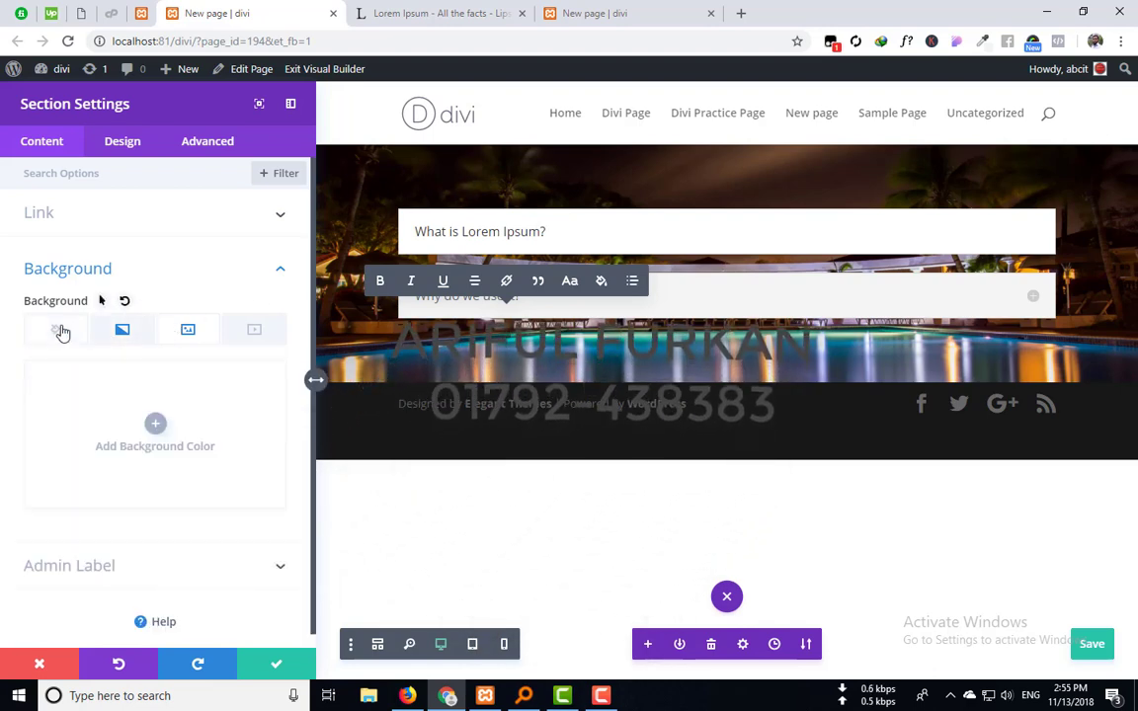
pyautogui.click(155, 423)
pyautogui.click(192, 395)
pyautogui.moveTo(172, 387); pyautogui.dragTo(142, 368)
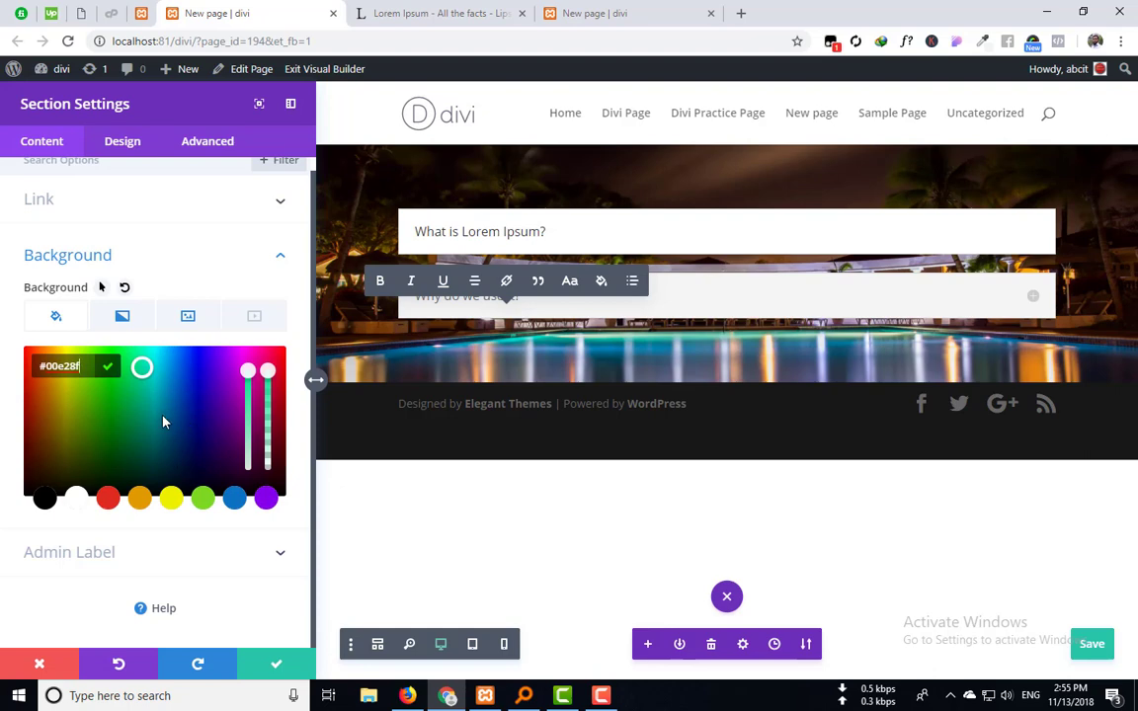
pyautogui.moveTo(164, 422); pyautogui.dragTo(185, 376)
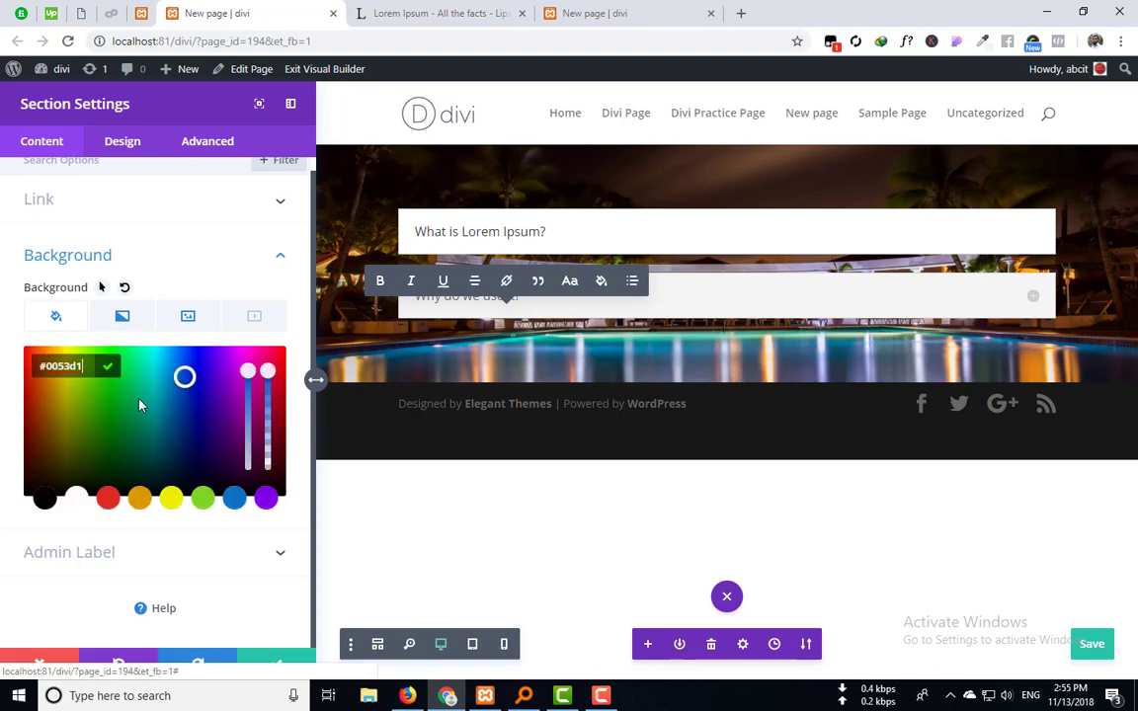
pyautogui.click(215, 261)
# Step: Review the section's background image options and its background color
pyautogui.click(140, 267)
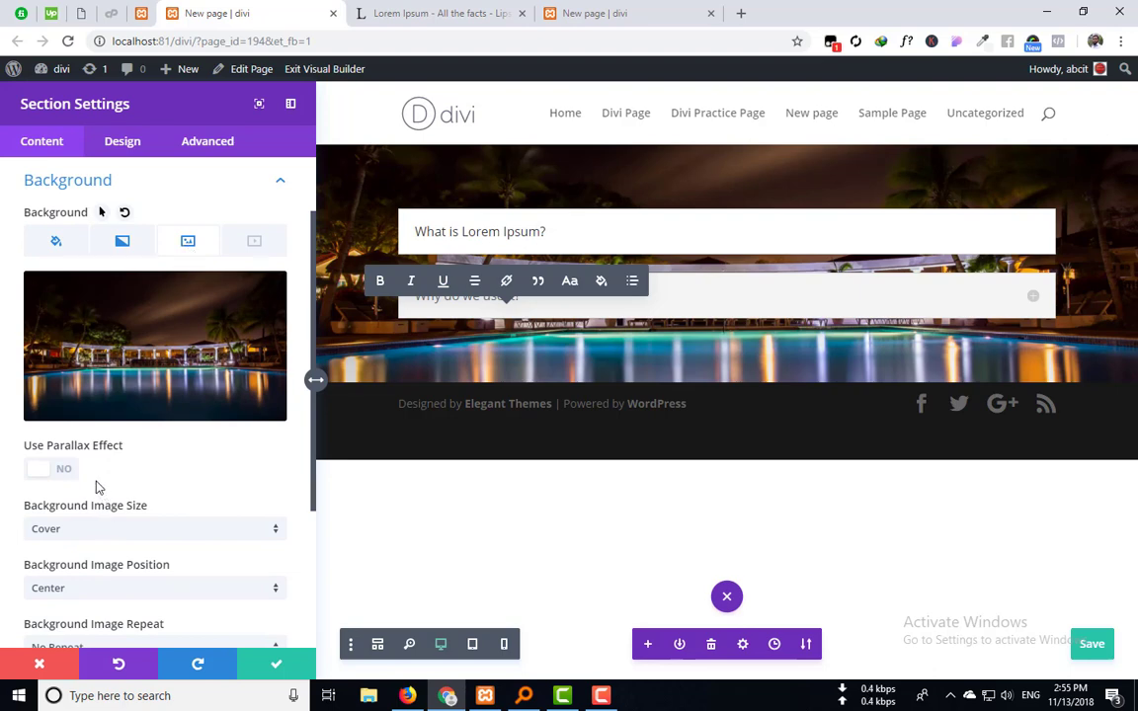
pyautogui.scroll(-3, 96, 486)
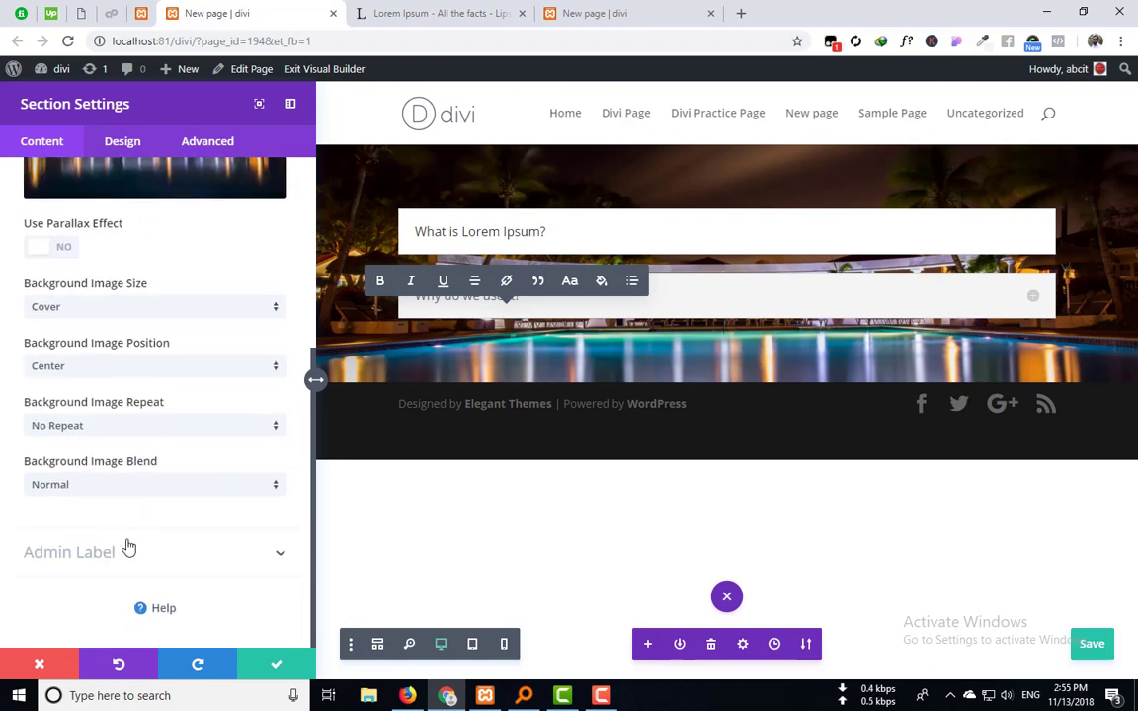
pyautogui.hotkey('ctrl', 's')
pyautogui.scroll(4, 130, 492)
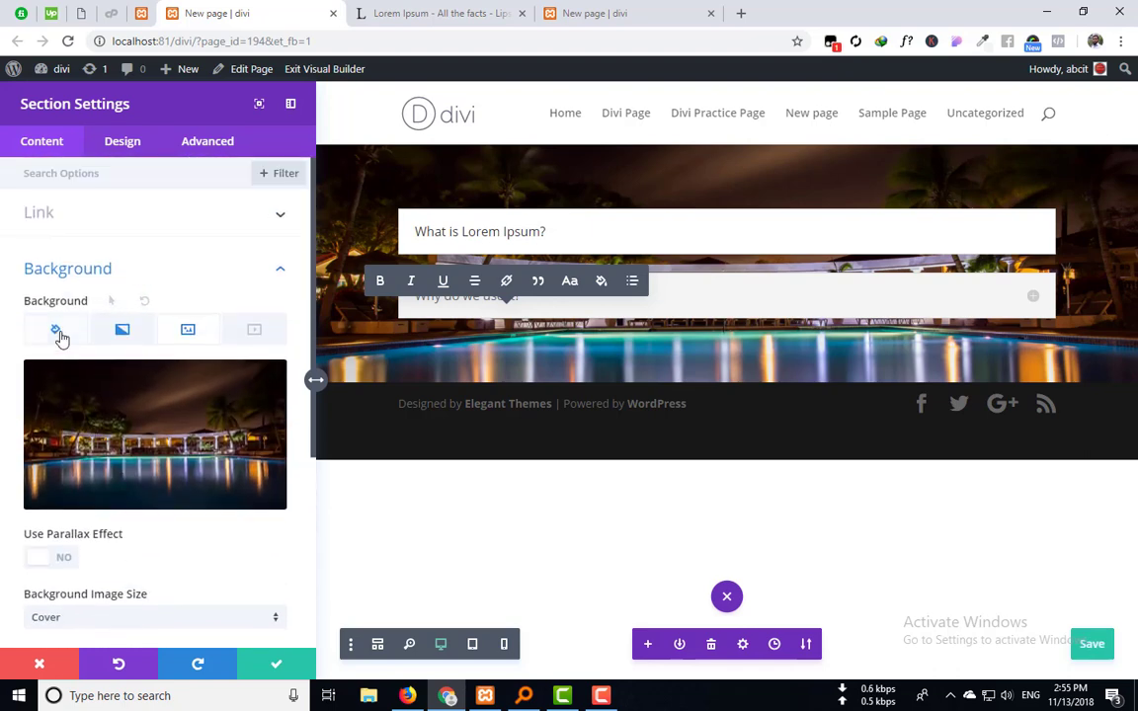
pyautogui.click(59, 333)
pyautogui.moveTo(152, 483)
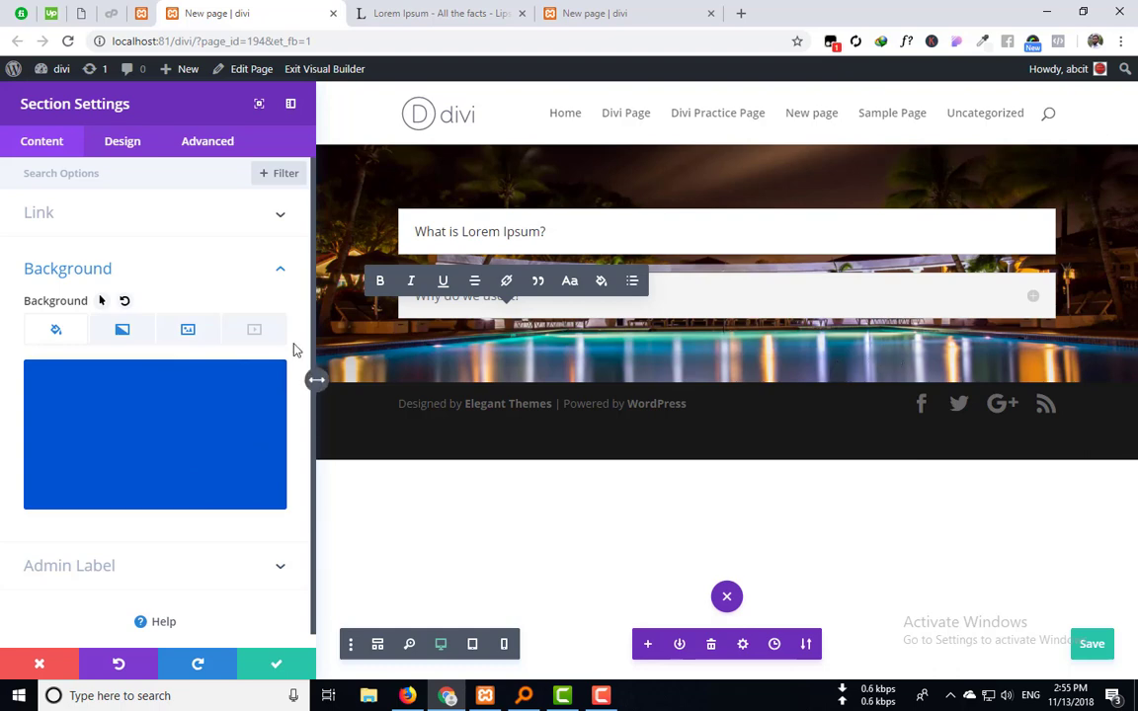
# Step: Check the section's gradient and remove its background color
pyautogui.click(124, 332)
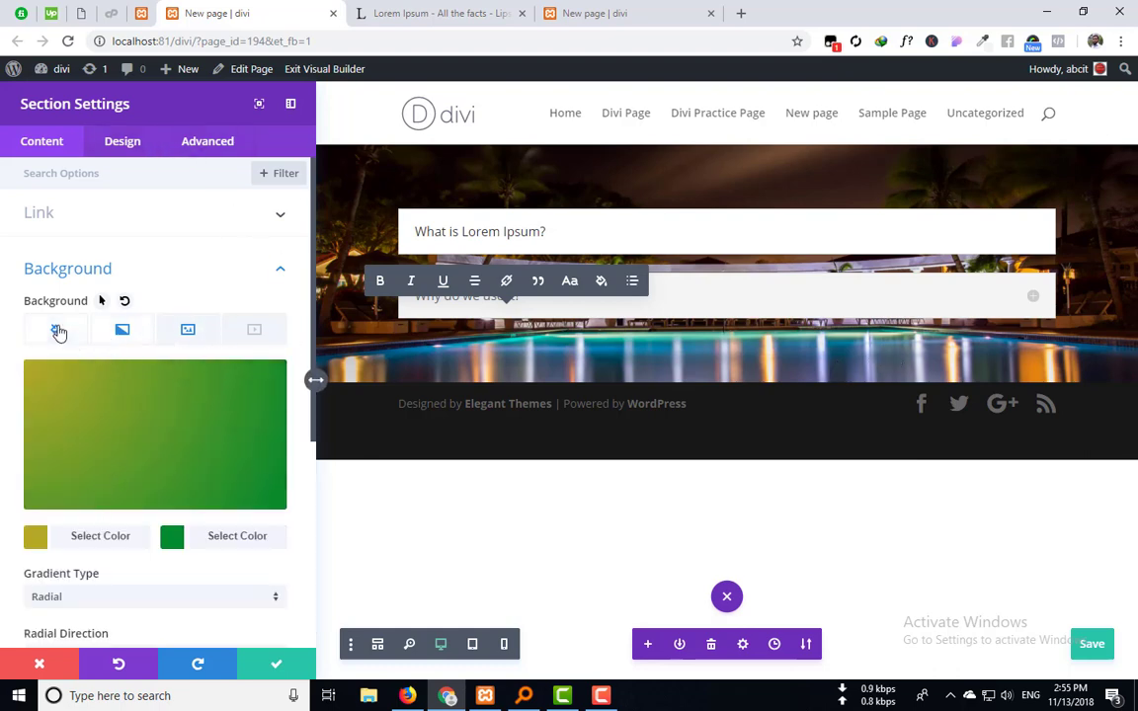
pyautogui.click(55, 330)
pyautogui.click(264, 385)
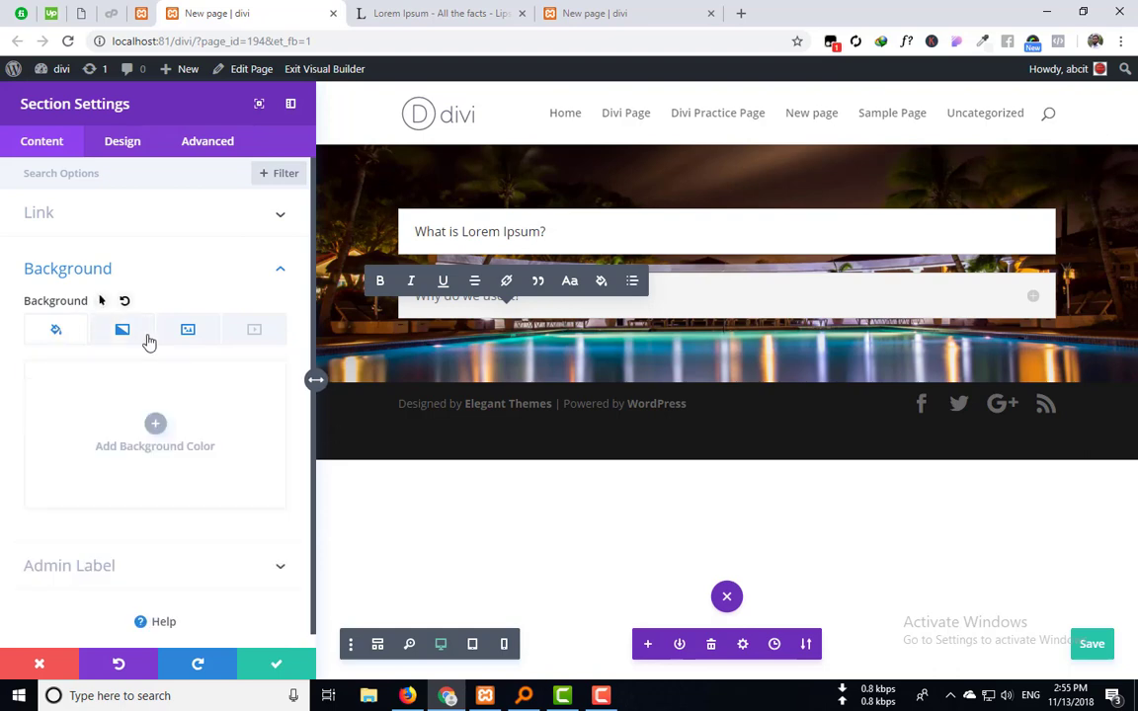
# Step: Try placing the section's gradient above the background image and switch the option back off
pyautogui.click(123, 330)
pyautogui.scroll(-3, 236, 498)
pyautogui.scroll(-1, 236, 499)
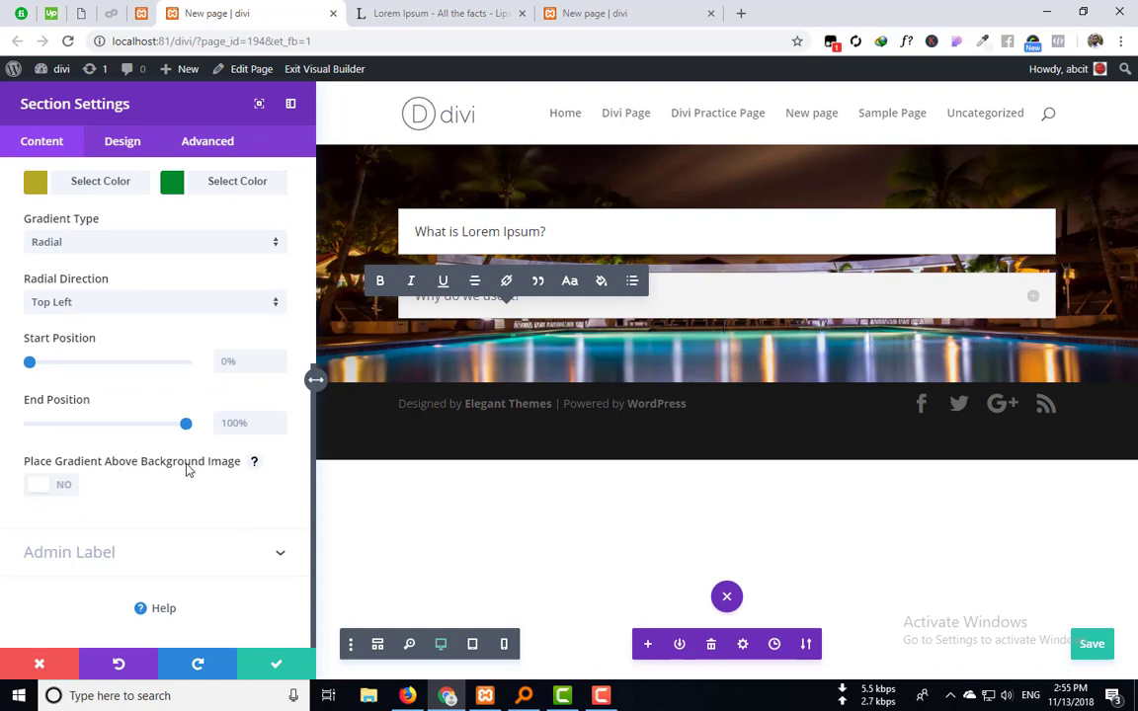
pyautogui.click(61, 487)
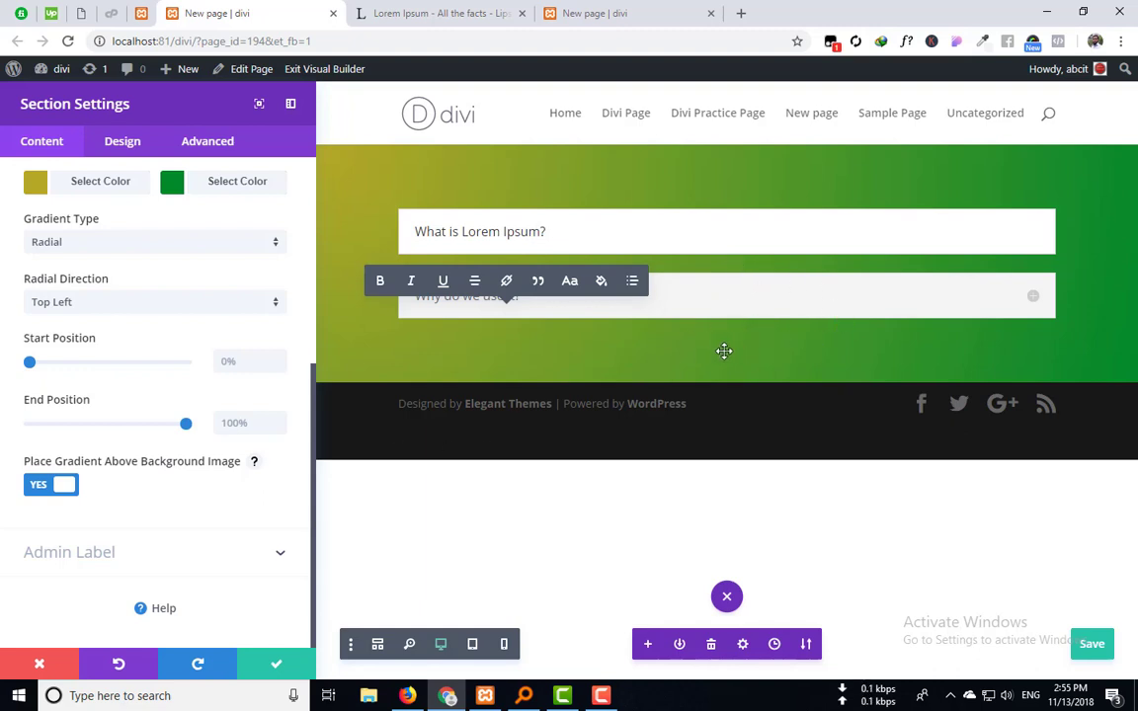
pyautogui.click(44, 486)
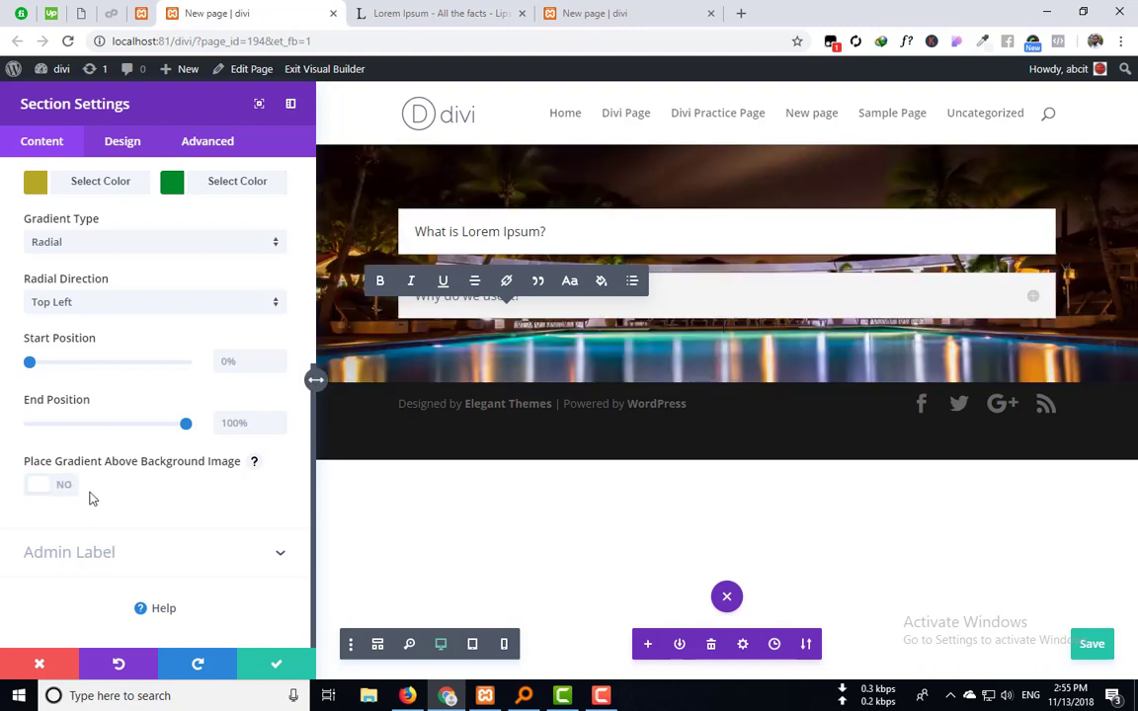
# Step: Enable Place Gradient Above Background Image for the section's radial gradient
pyautogui.scroll(1, 184, 474)
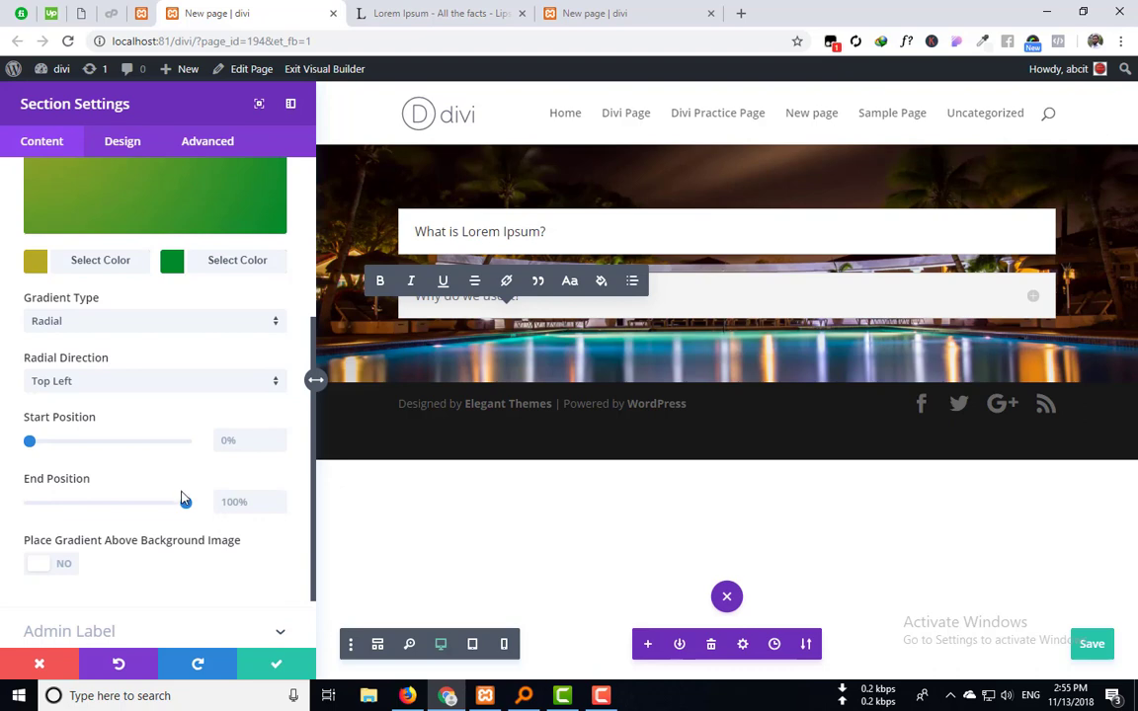
pyautogui.scroll(1, 184, 499)
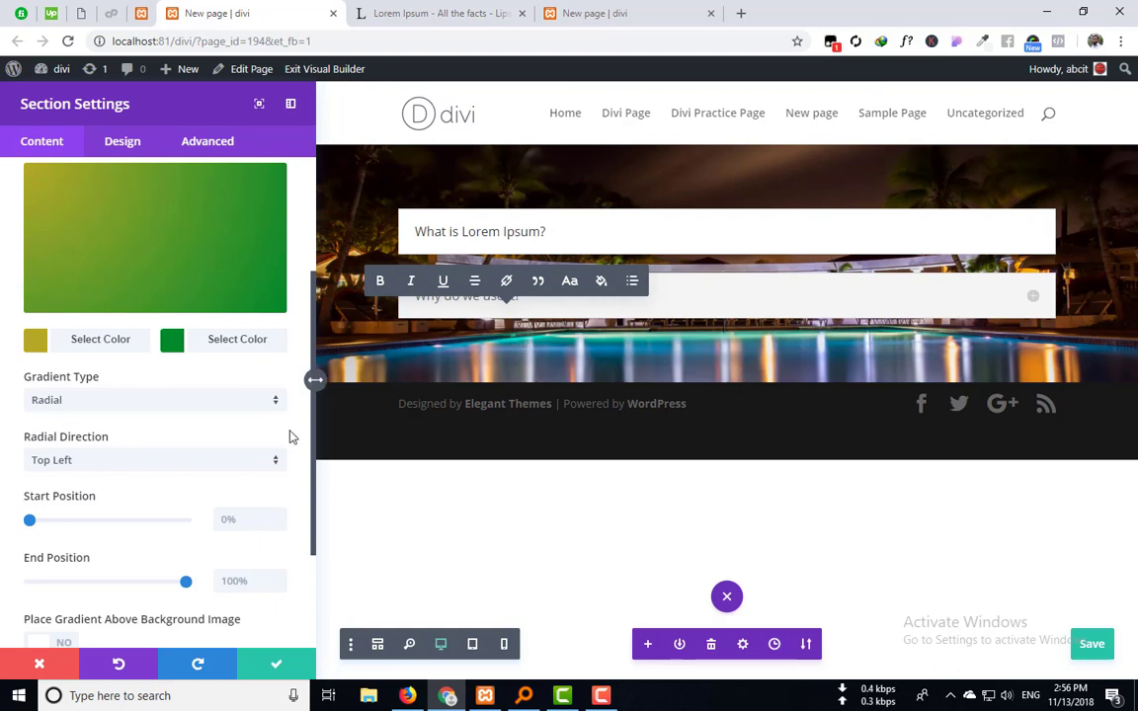
pyautogui.scroll(-2, 86, 535)
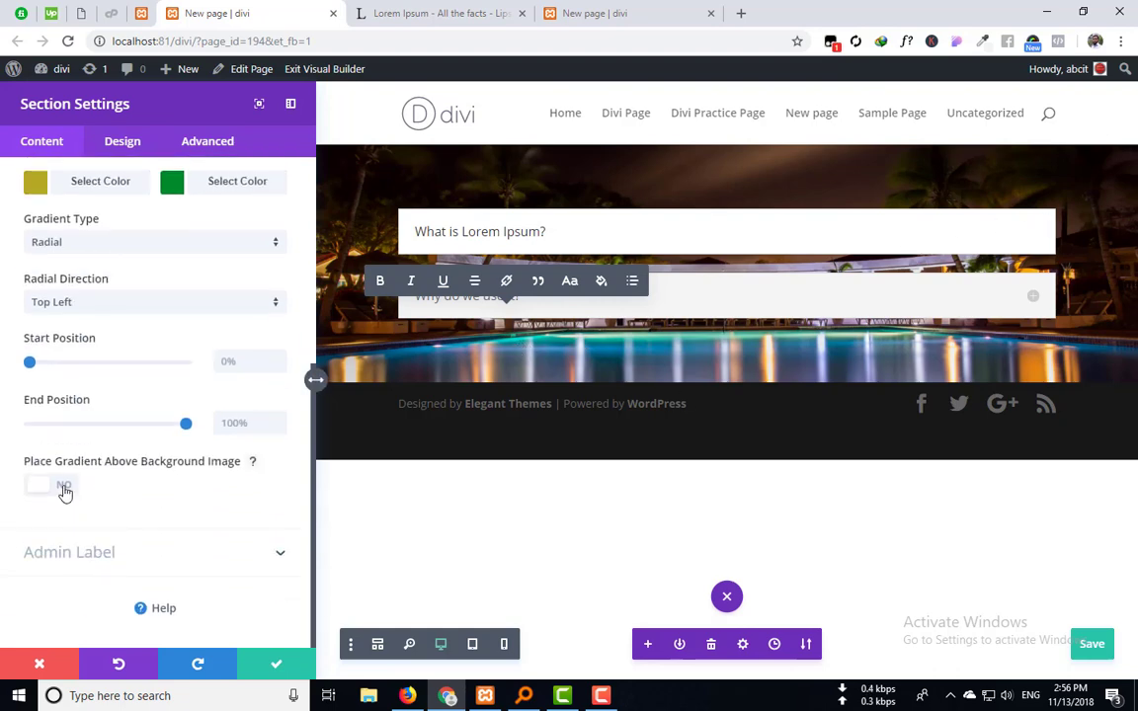
pyautogui.click(57, 486)
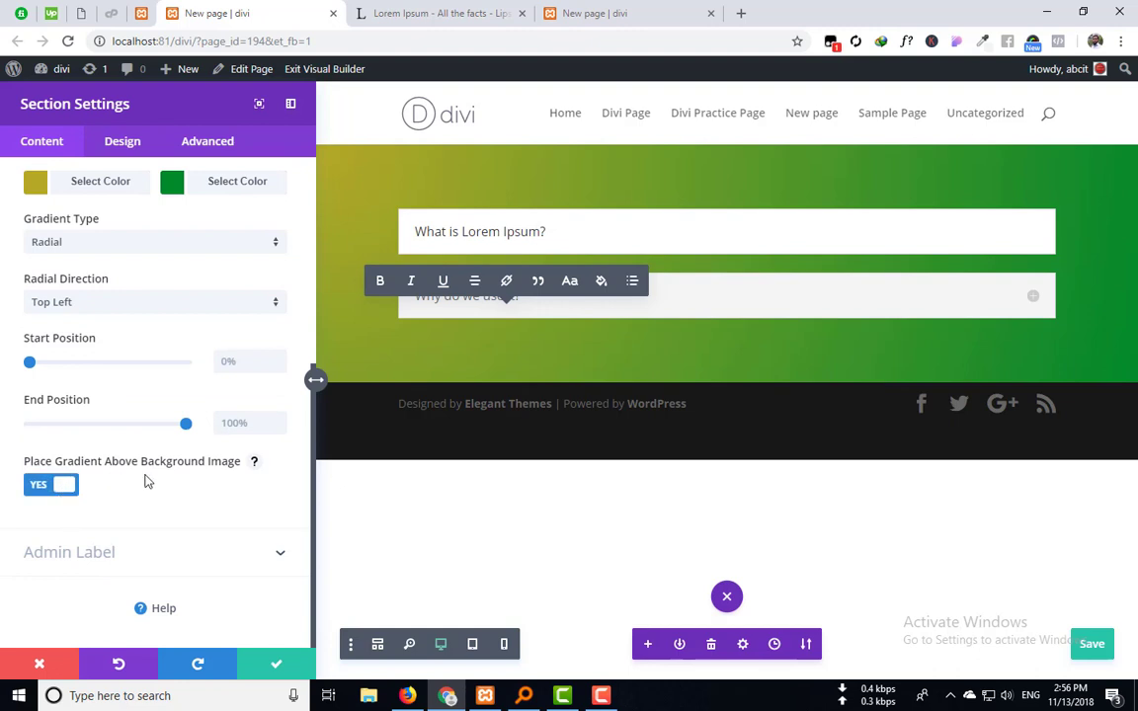
# Step: Make the gradient's second color, the green, semi-transparent at rgba(0,137,43,0.35)
pyautogui.scroll(2, 147, 481)
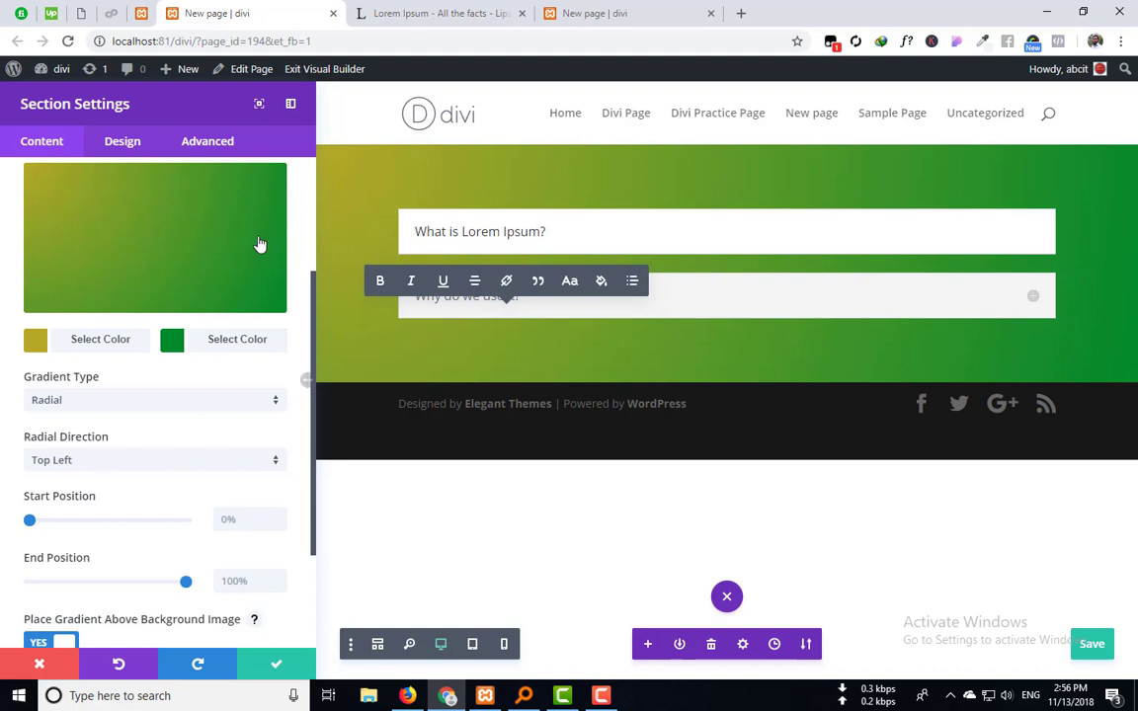
pyautogui.click(220, 341)
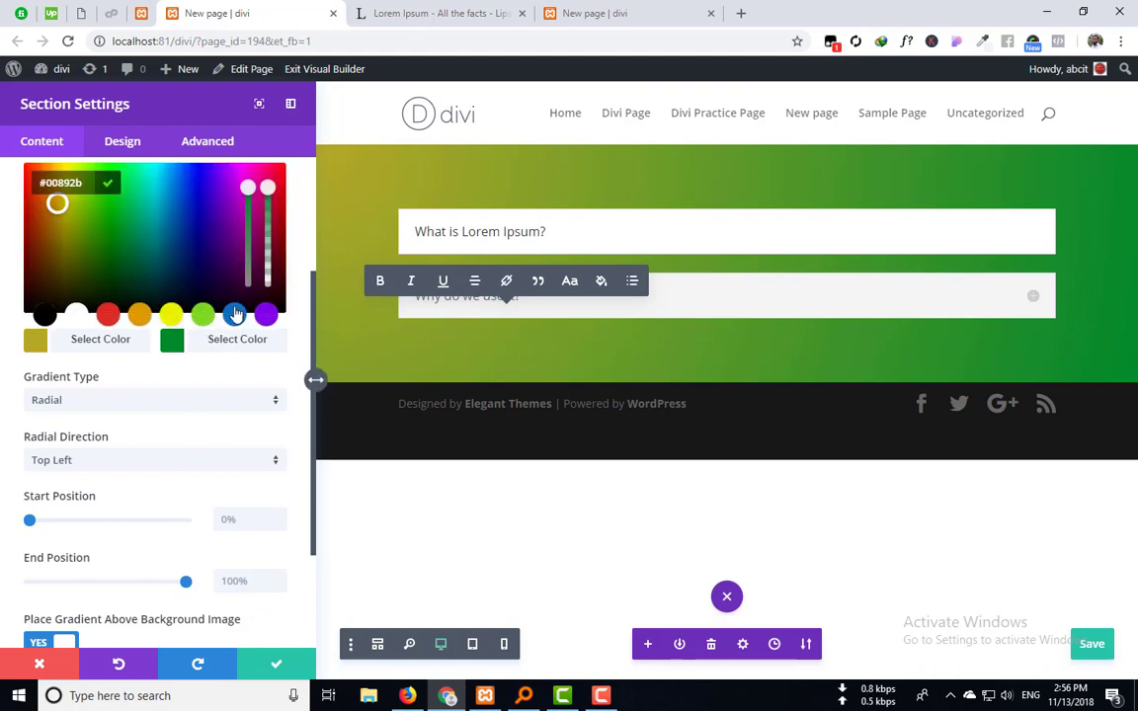
pyautogui.moveTo(267, 187); pyautogui.dragTo(272, 263)
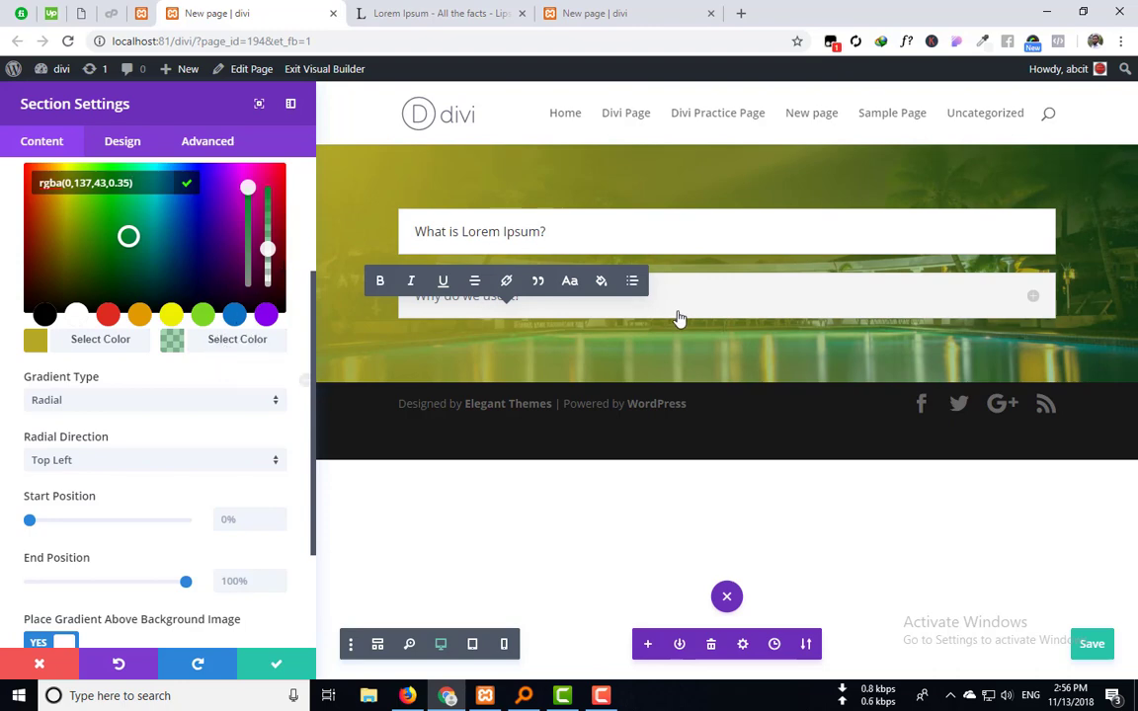
# Step: Make the gradient's first color, the yellow, semi-transparent at rgba(181,169,38,0.48)
pyautogui.click(87, 351)
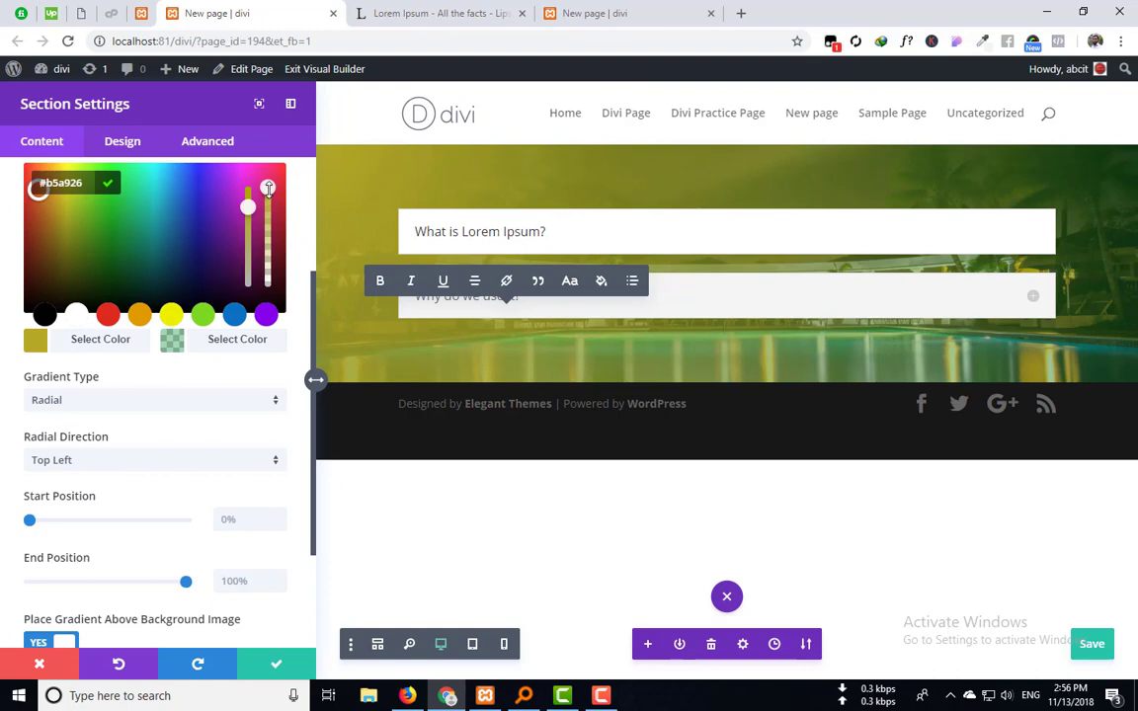
pyautogui.moveTo(268, 188); pyautogui.dragTo(276, 255)
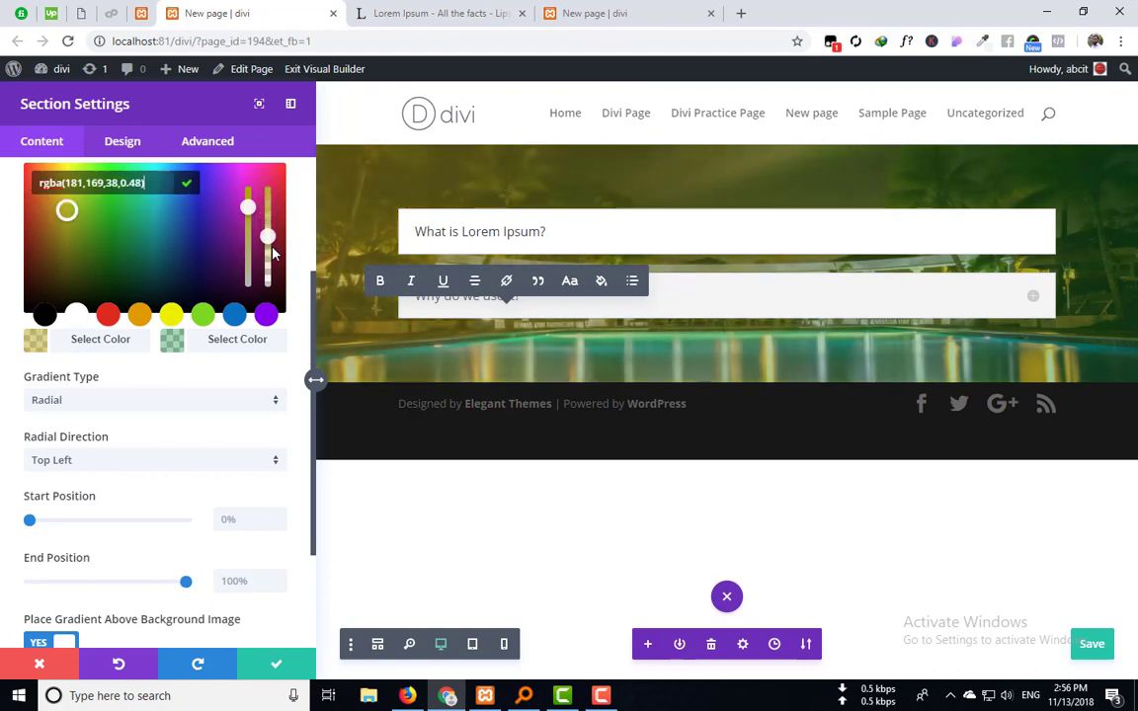
pyautogui.click(299, 222)
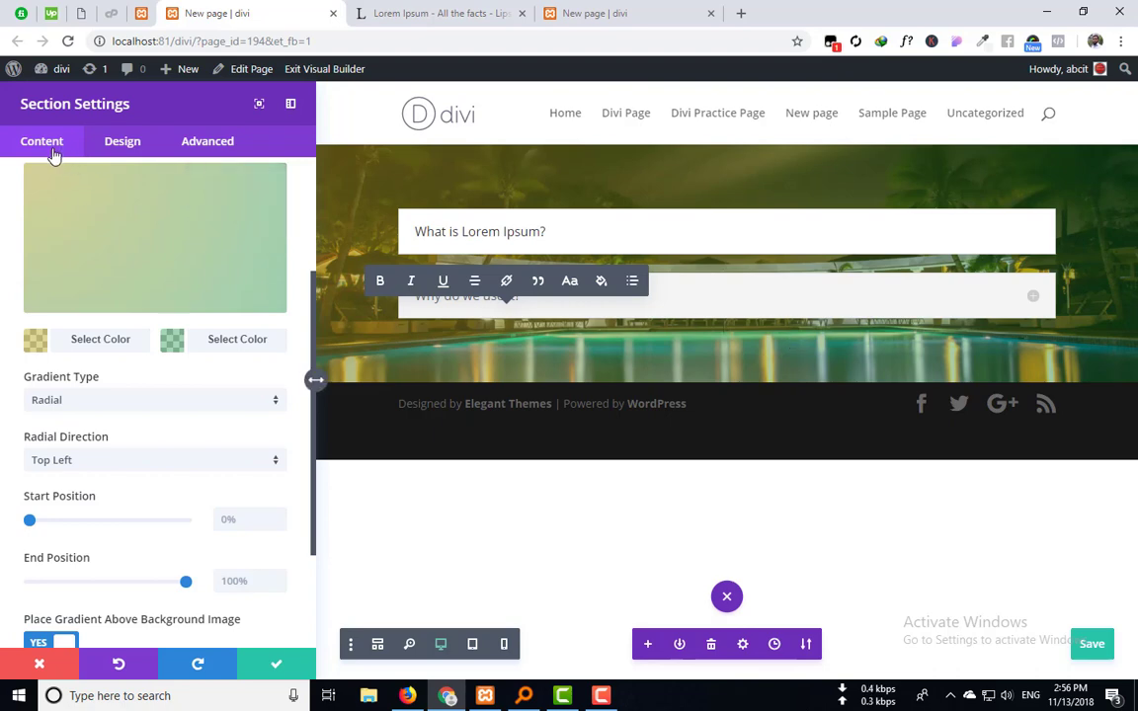
# Step: Look over the section's background color, gradient and image options, including parallax, size, position, repeat and blend
pyautogui.scroll(2, 128, 344)
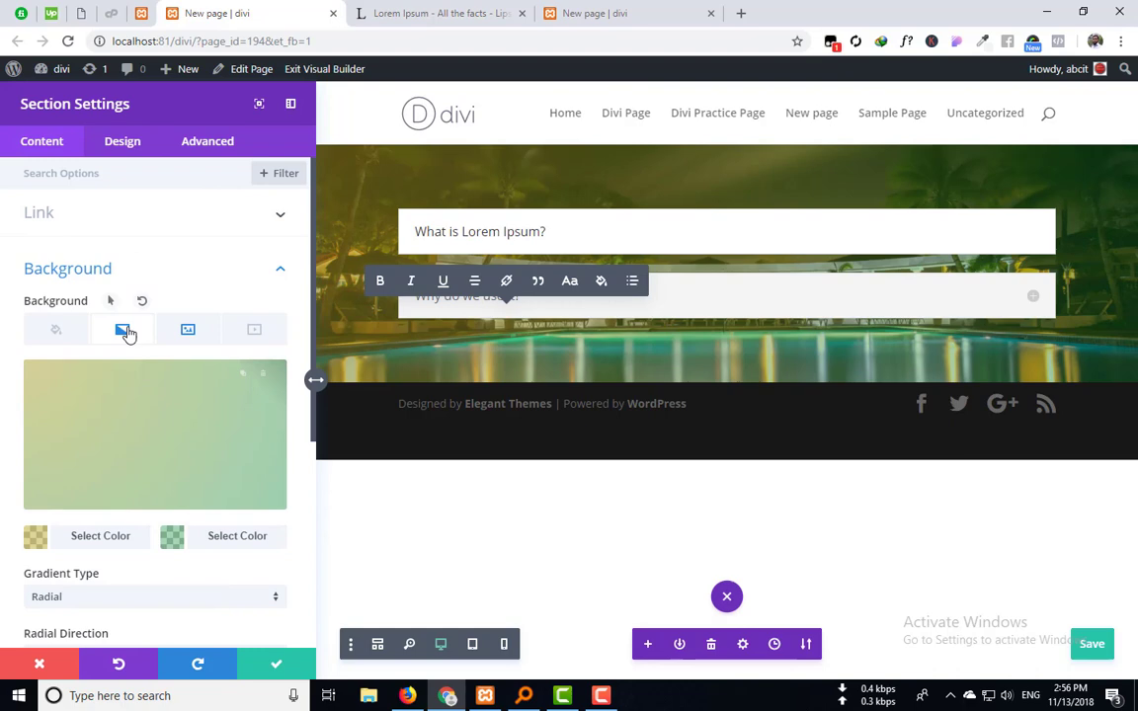
pyautogui.click(55, 330)
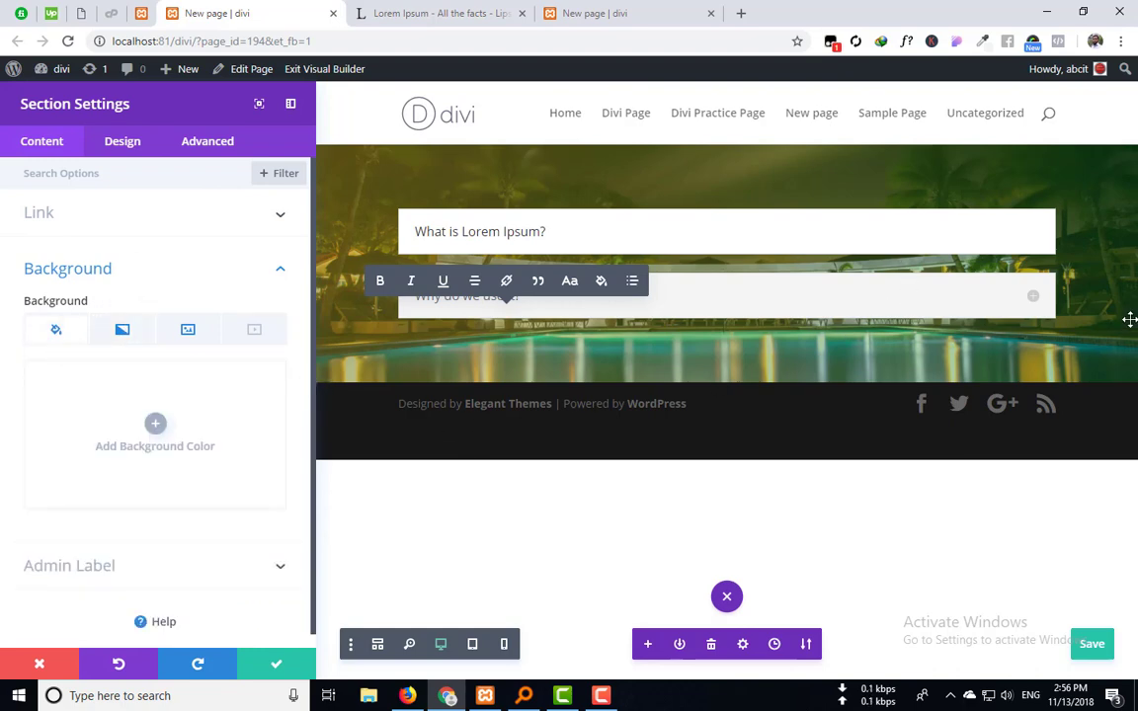
pyautogui.click(190, 330)
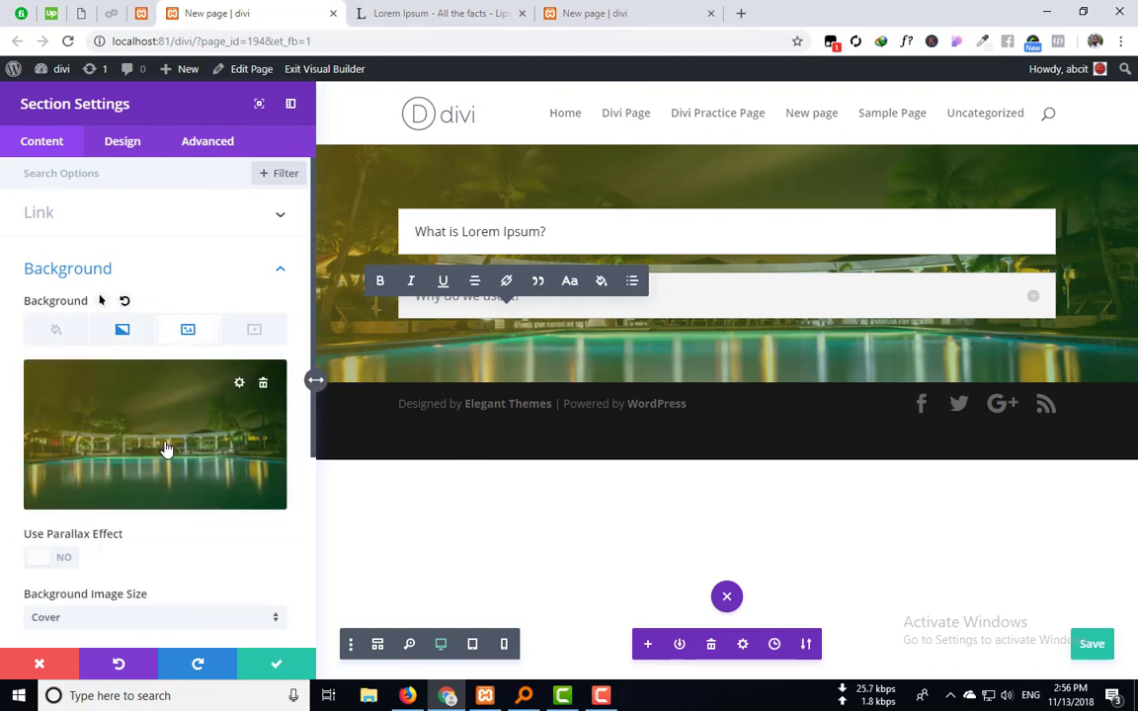
pyautogui.scroll(-3, 227, 380)
pyautogui.scroll(-5, 182, 410)
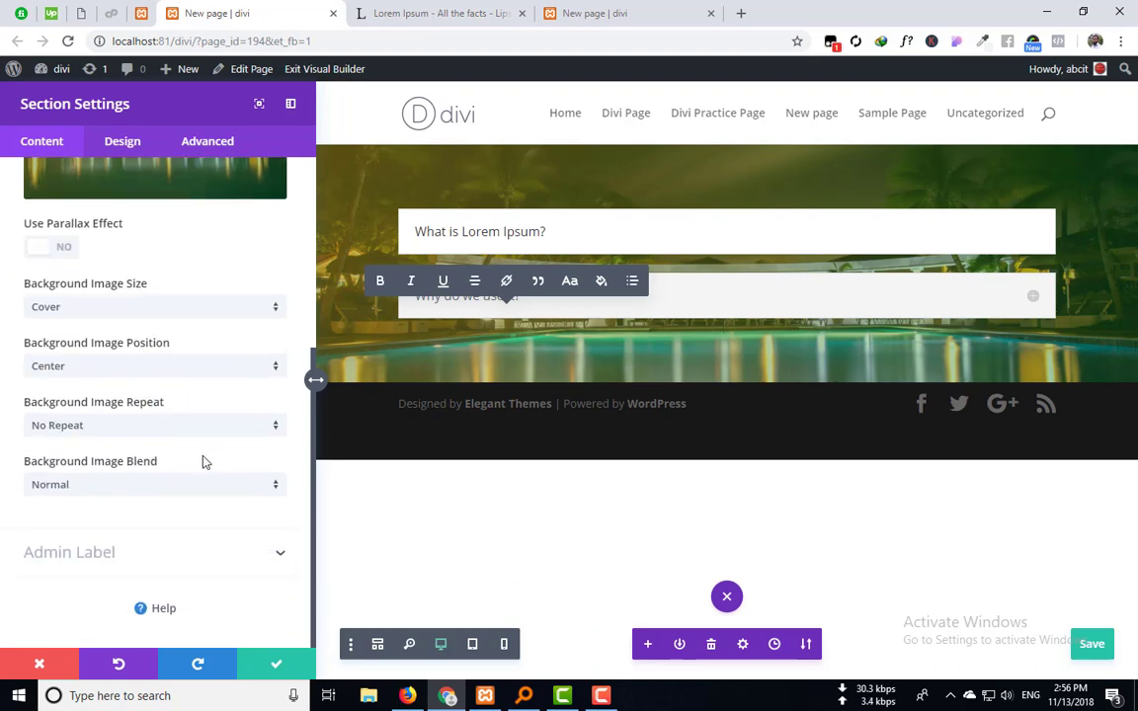
pyautogui.scroll(6, 199, 458)
pyautogui.click(119, 259)
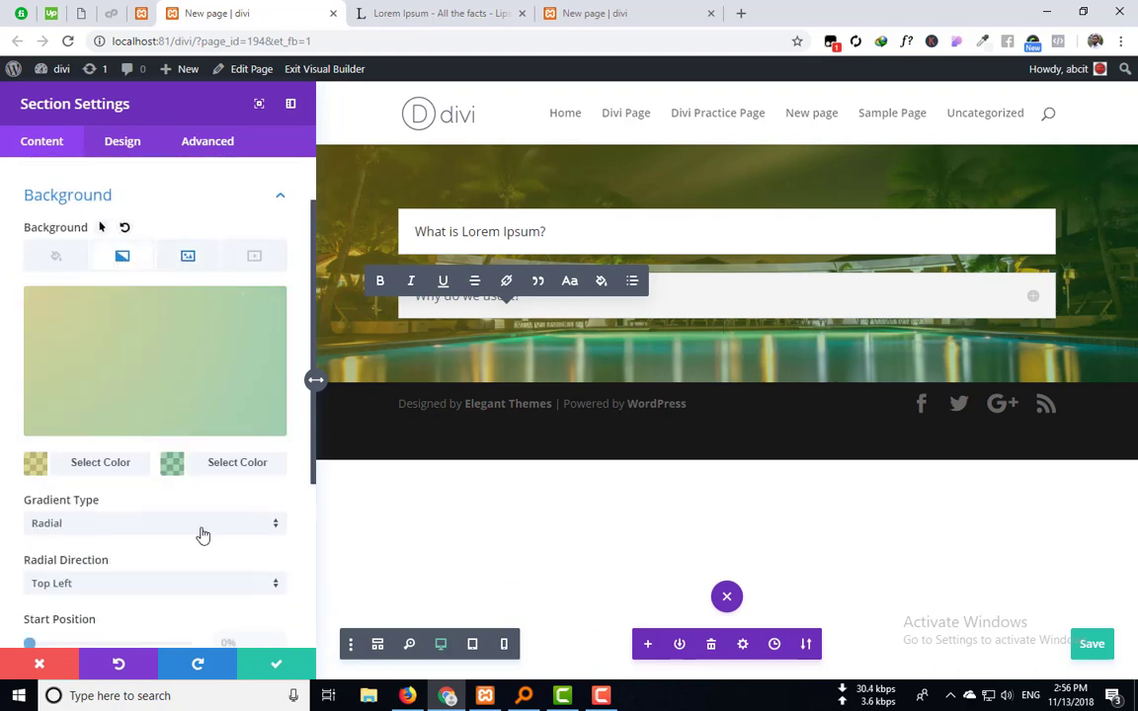
pyautogui.scroll(-3, 127, 537)
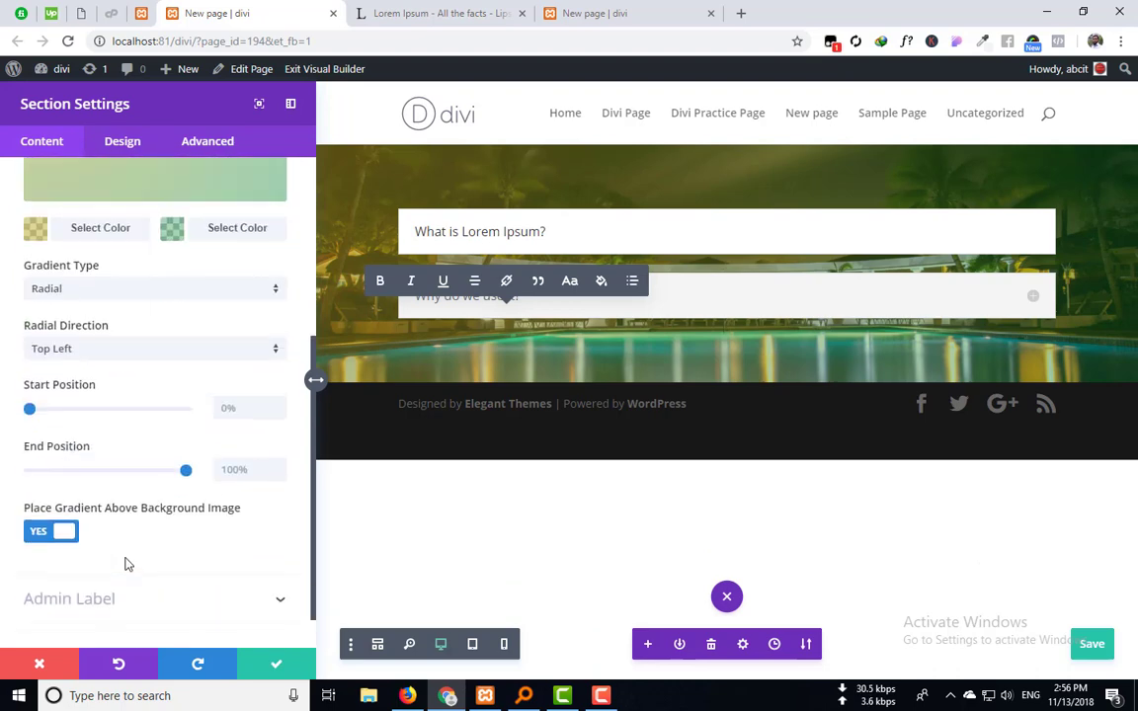
pyautogui.scroll(4, 175, 242)
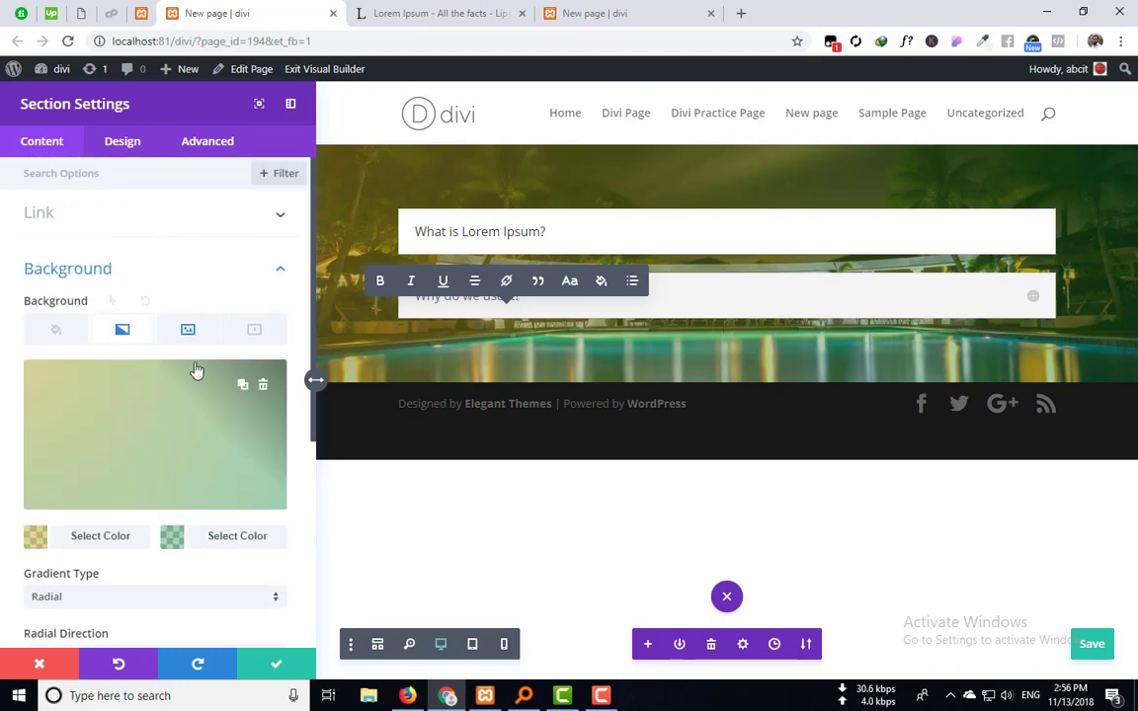
pyautogui.click(187, 331)
pyautogui.scroll(-3, 138, 524)
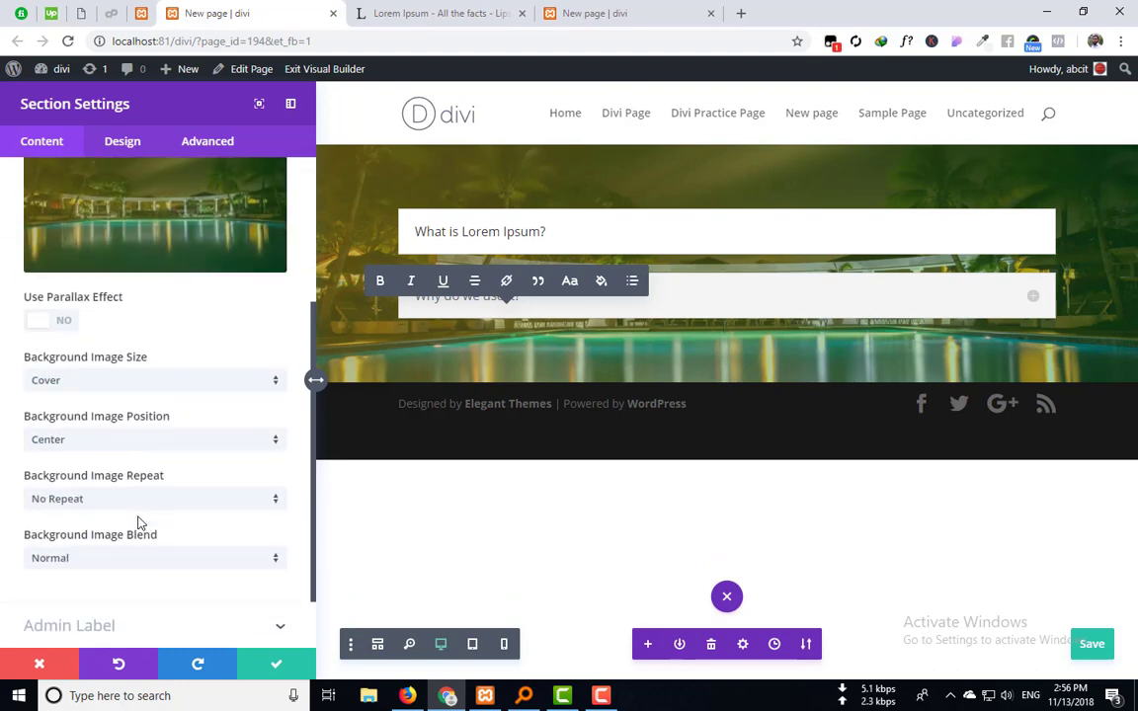
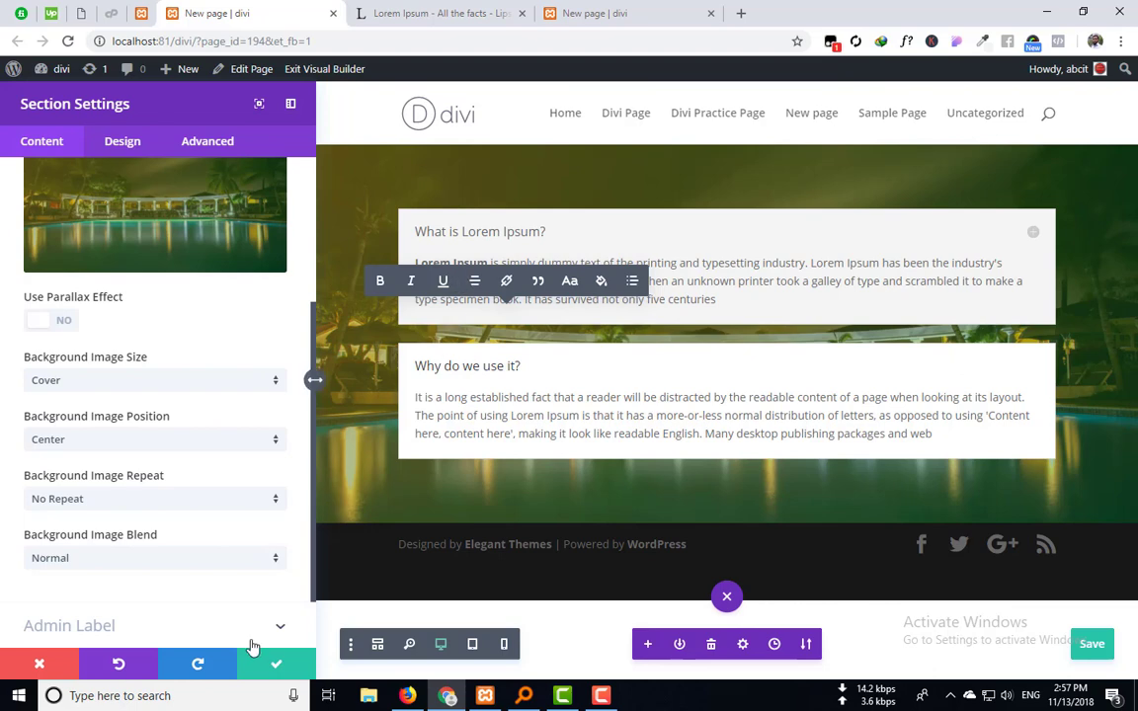
# Step: Save the section settings, duplicate the row containing the Accordion, and check both accordions over the background
pyautogui.click(274, 663)
pyautogui.moveTo(208, 204)
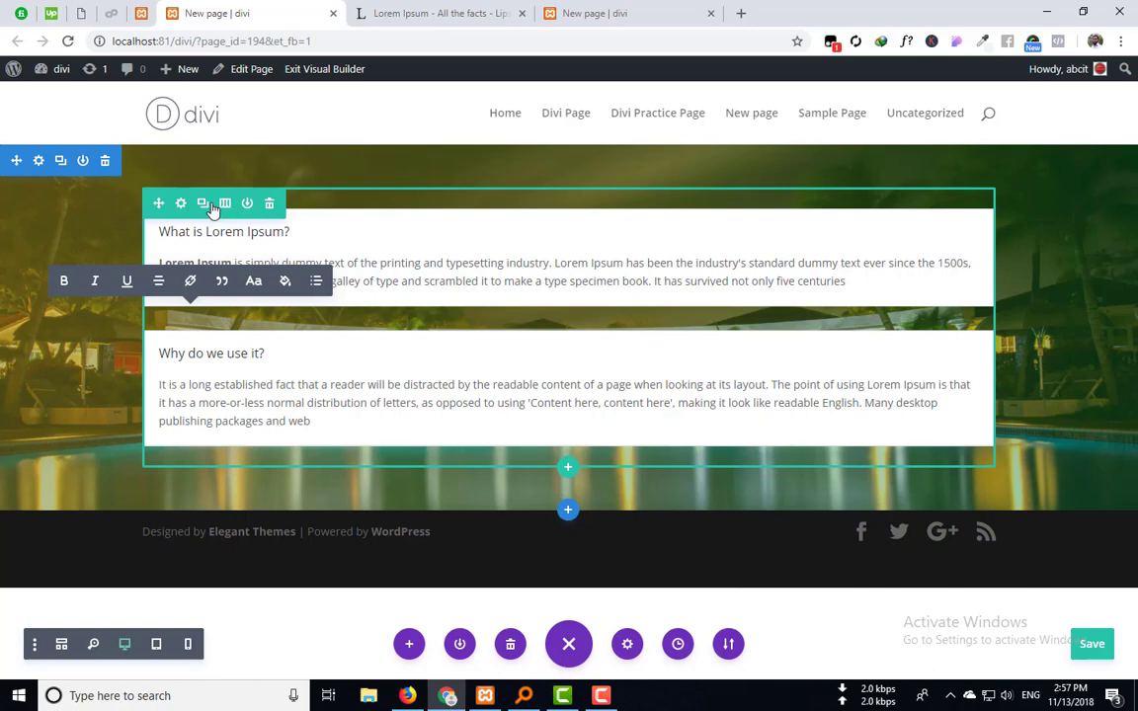
pyautogui.click(202, 205)
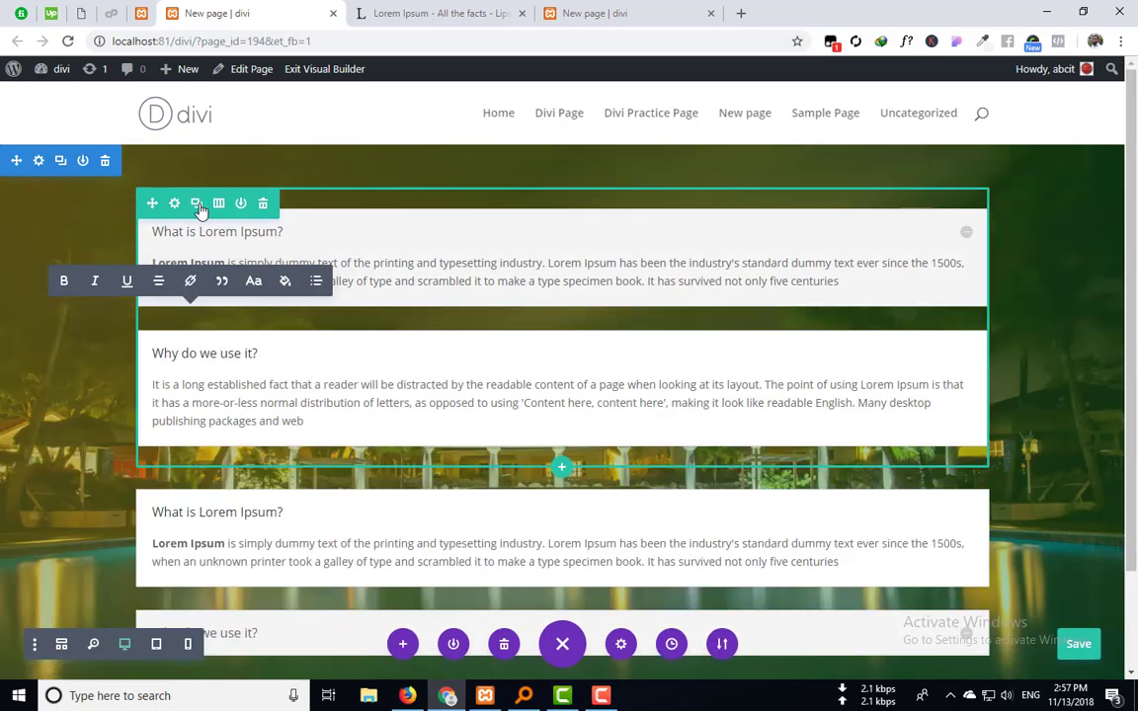
pyautogui.scroll(-2, 1014, 297)
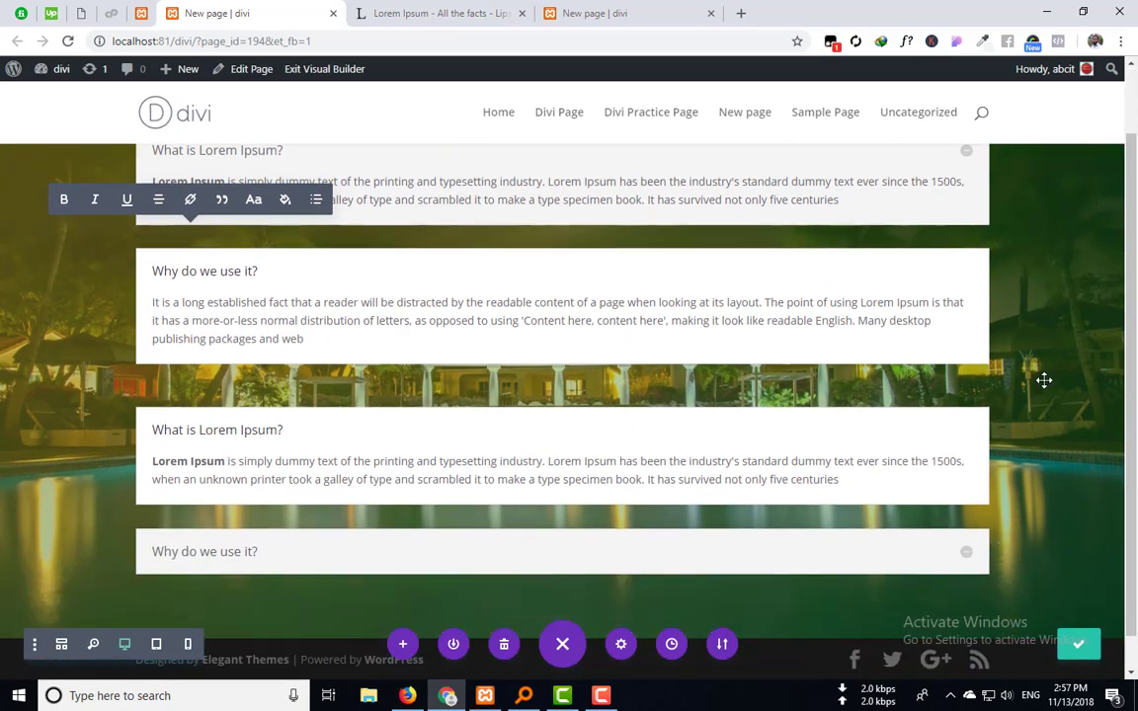
pyautogui.scroll(1, 1044, 395)
pyautogui.scroll(-2, 1044, 336)
pyautogui.scroll(2, 1047, 334)
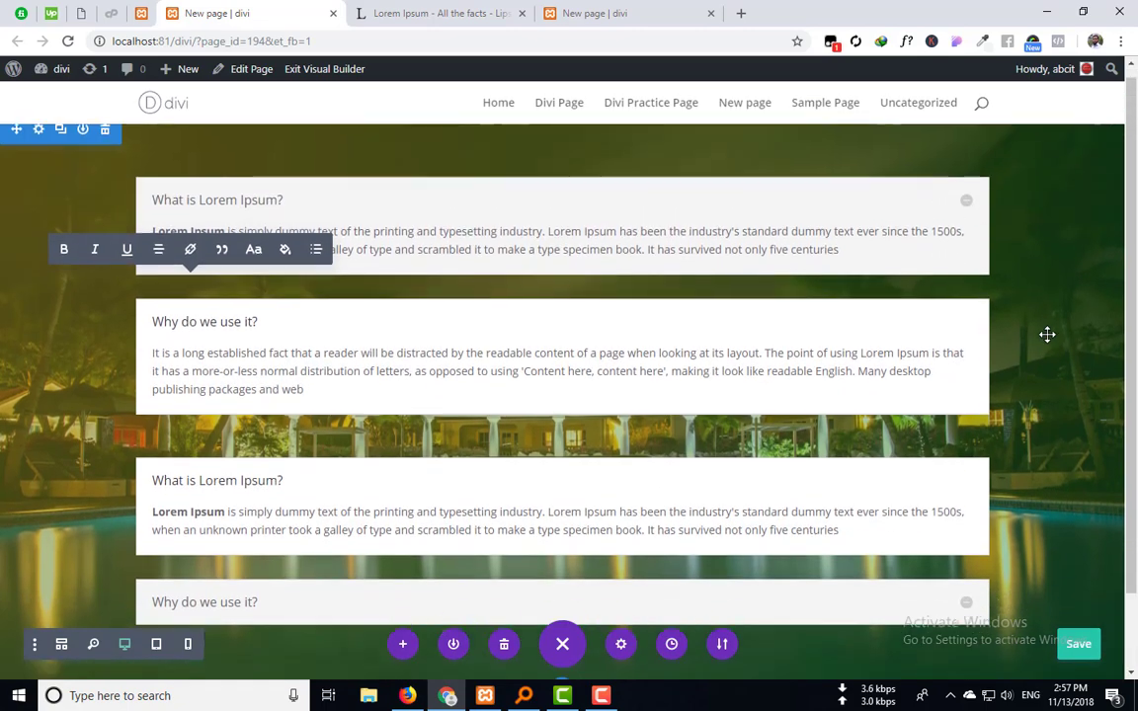
# Step: Open the section's background image settings and turn on the parallax effect
pyautogui.scroll(1, 1047, 333)
pyautogui.scroll(-2, 1047, 334)
pyautogui.scroll(1, 1047, 333)
pyautogui.scroll(-1, 1047, 334)
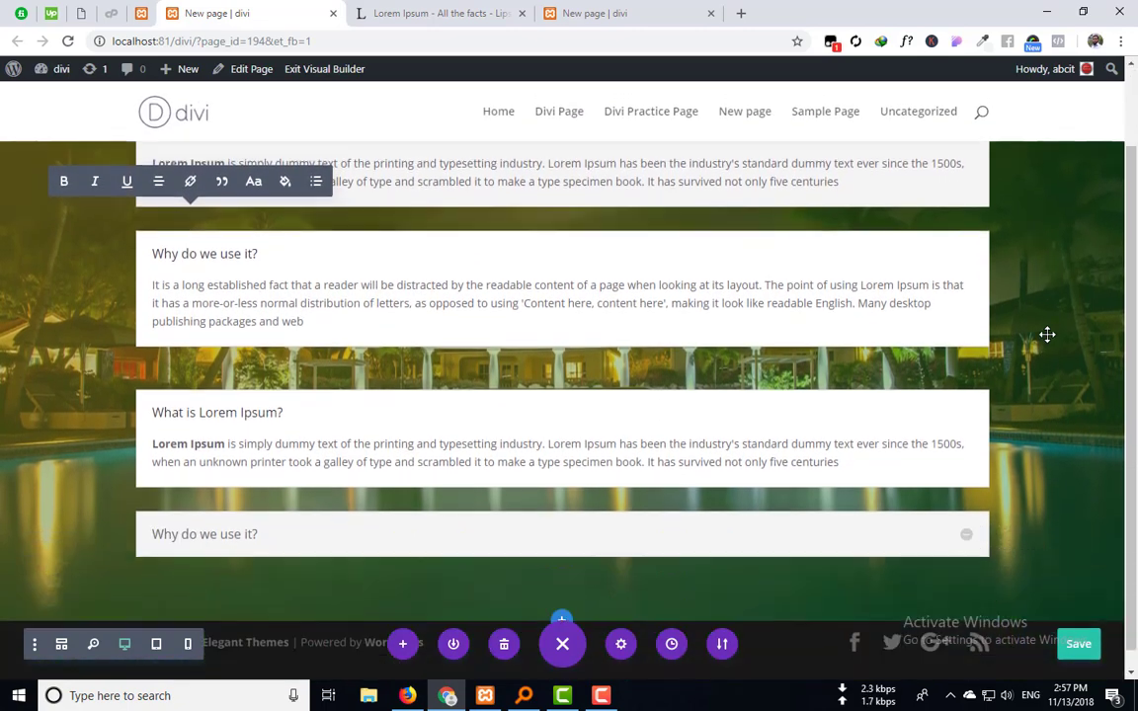
pyautogui.scroll(2, 1047, 334)
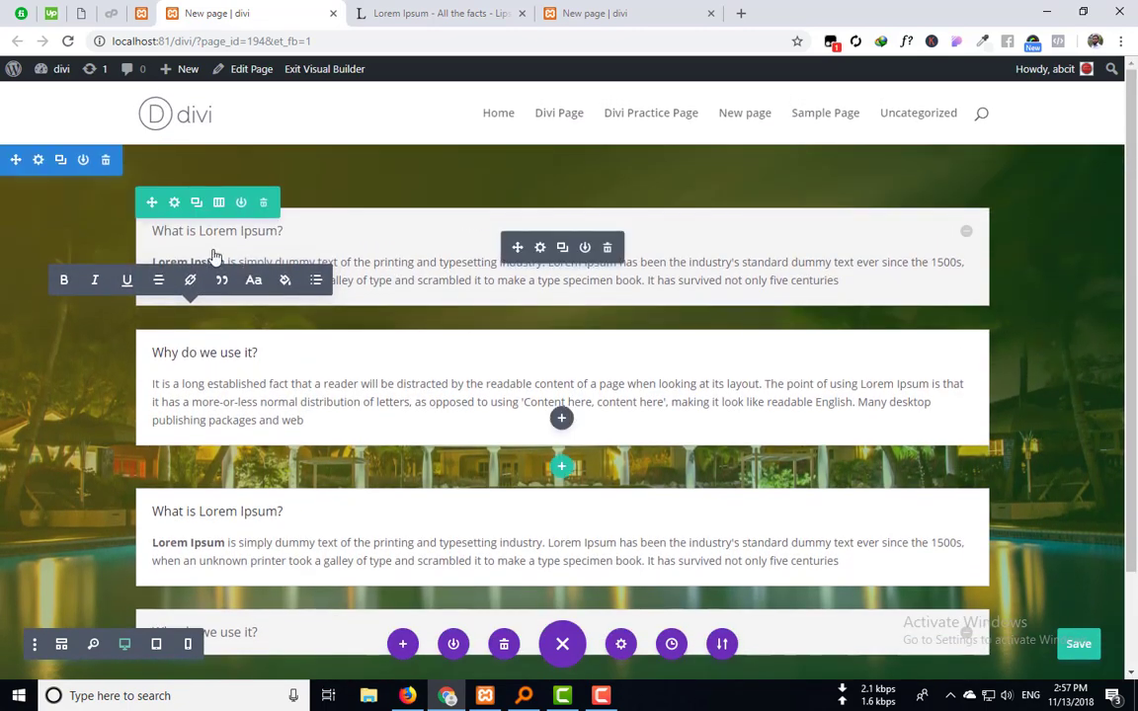
pyautogui.click(38, 160)
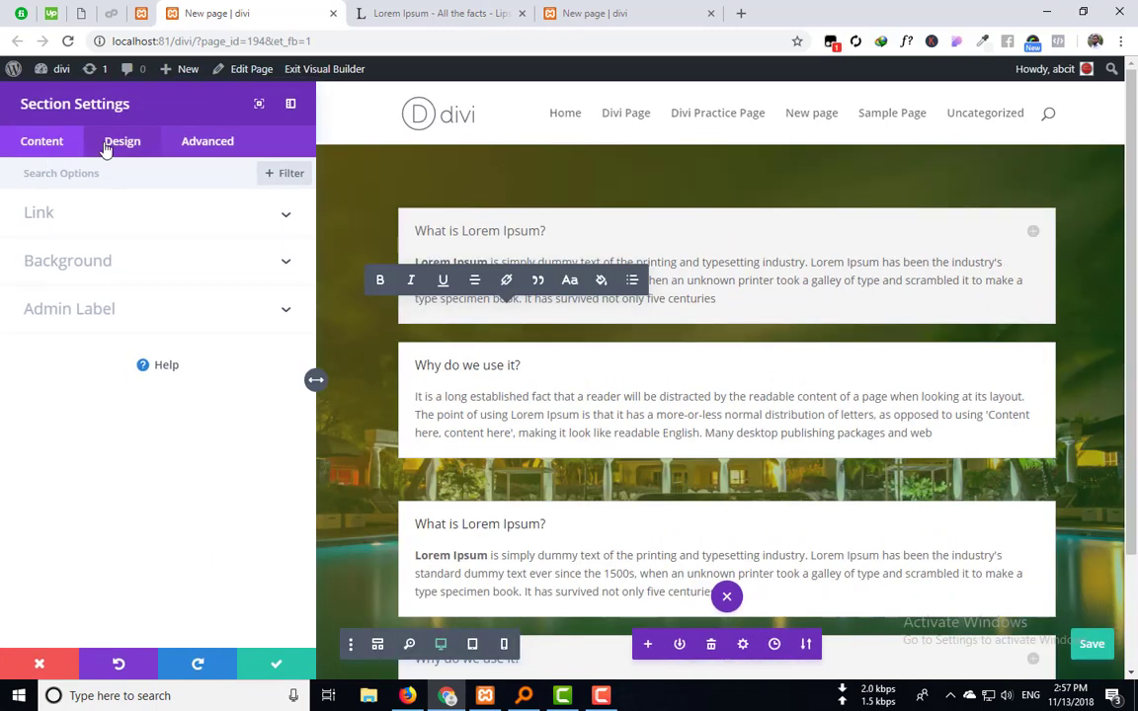
pyautogui.click(107, 259)
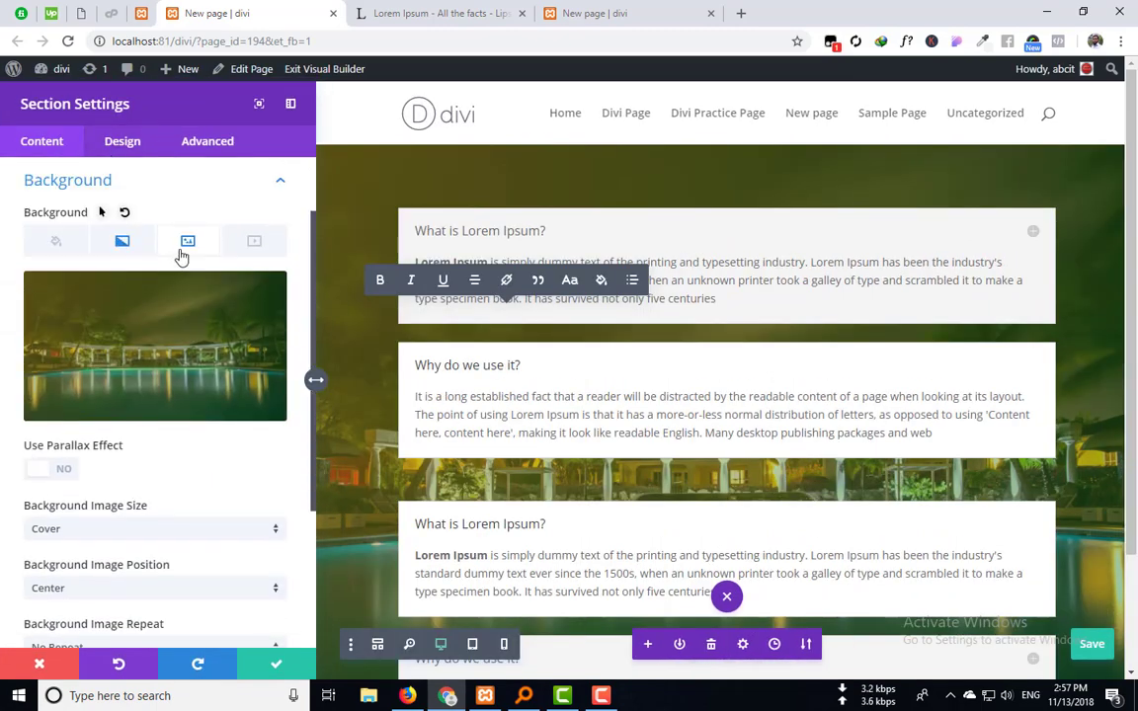
pyautogui.scroll(-2, 117, 478)
pyautogui.click(66, 392)
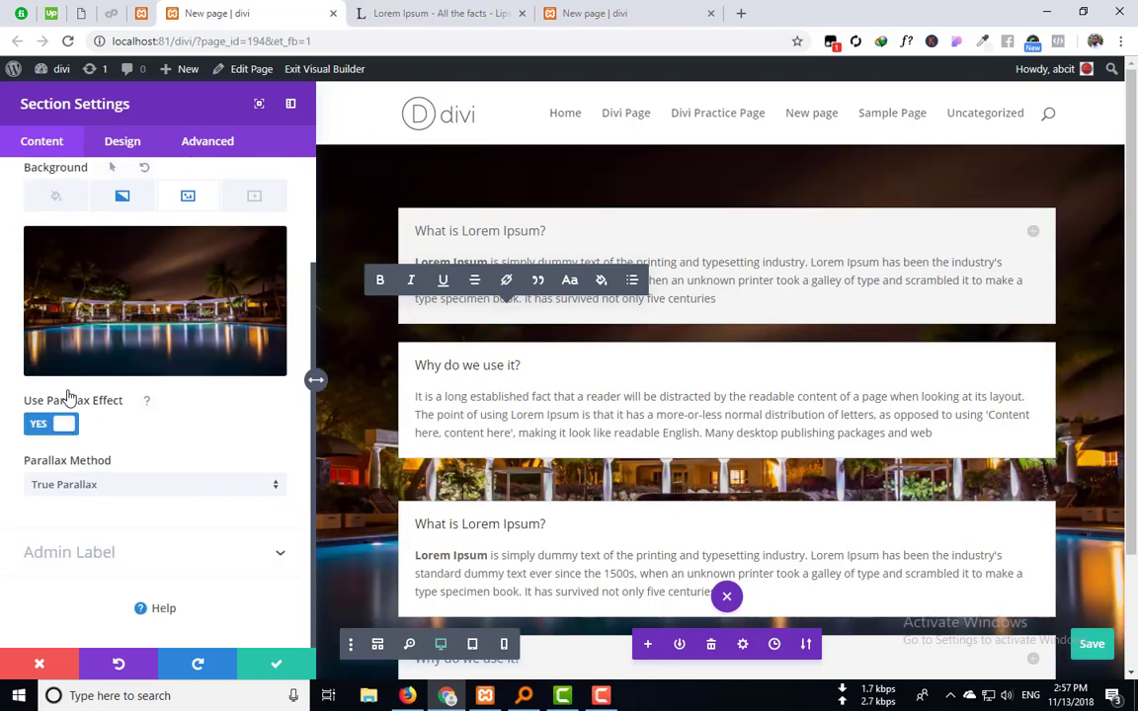
# Step: Examine how the background image moves behind the accordions with the True Parallax method while the page scrolls
pyautogui.scroll(-2, 980, 394)
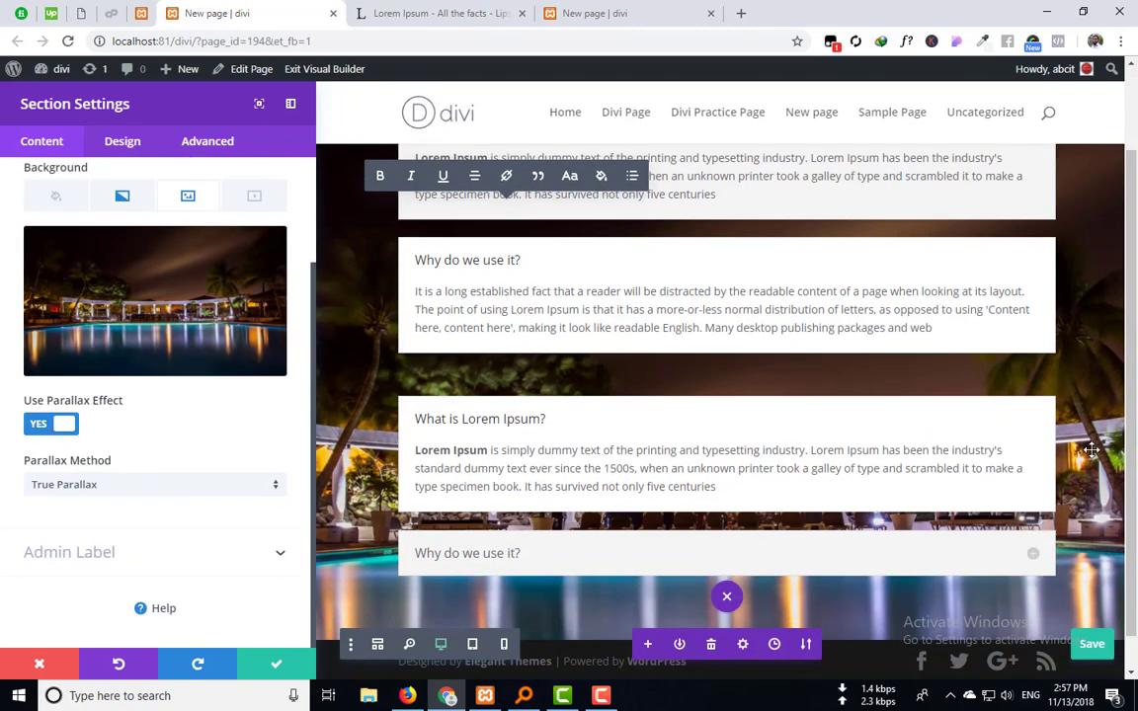
pyautogui.scroll(-3, 1091, 438)
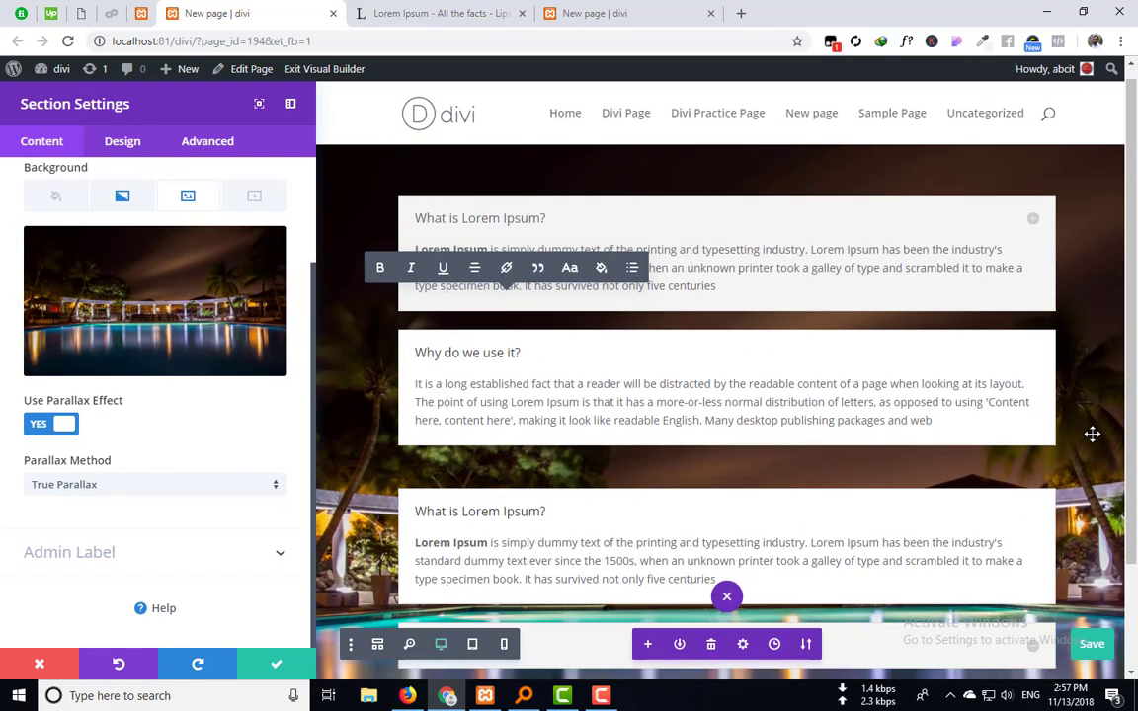
pyautogui.scroll(3, 1094, 439)
pyautogui.scroll(1, 1097, 439)
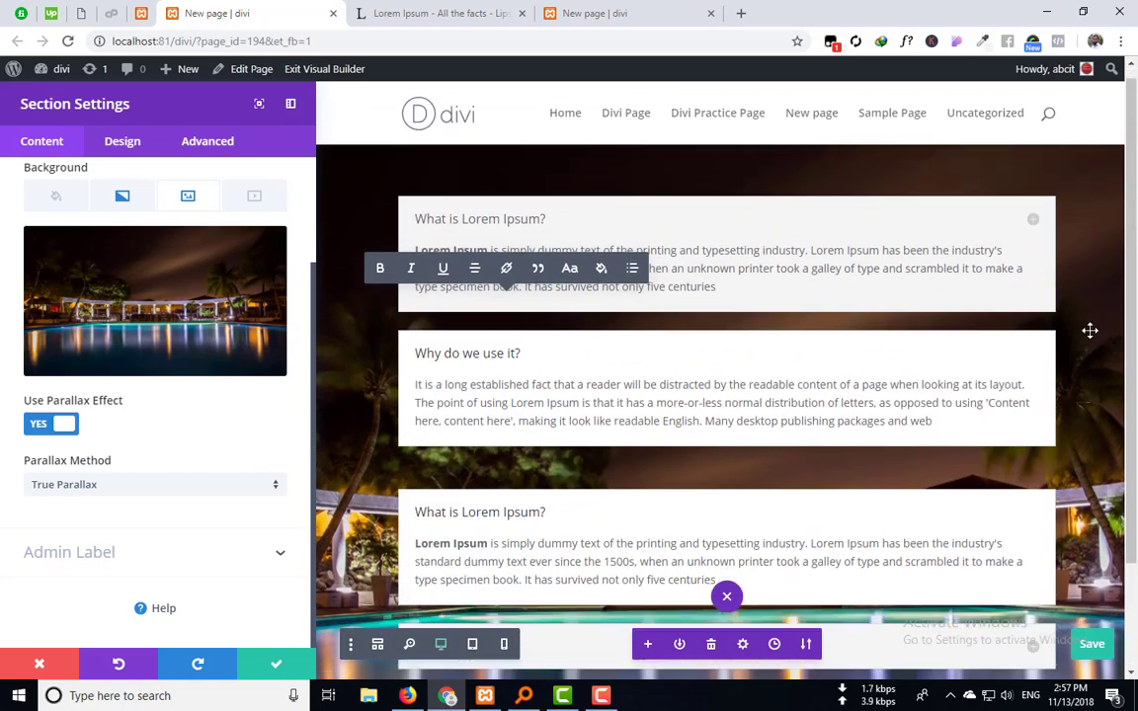
pyautogui.scroll(-2, 1095, 431)
pyautogui.scroll(2, 1086, 415)
pyautogui.scroll(-2, 1080, 381)
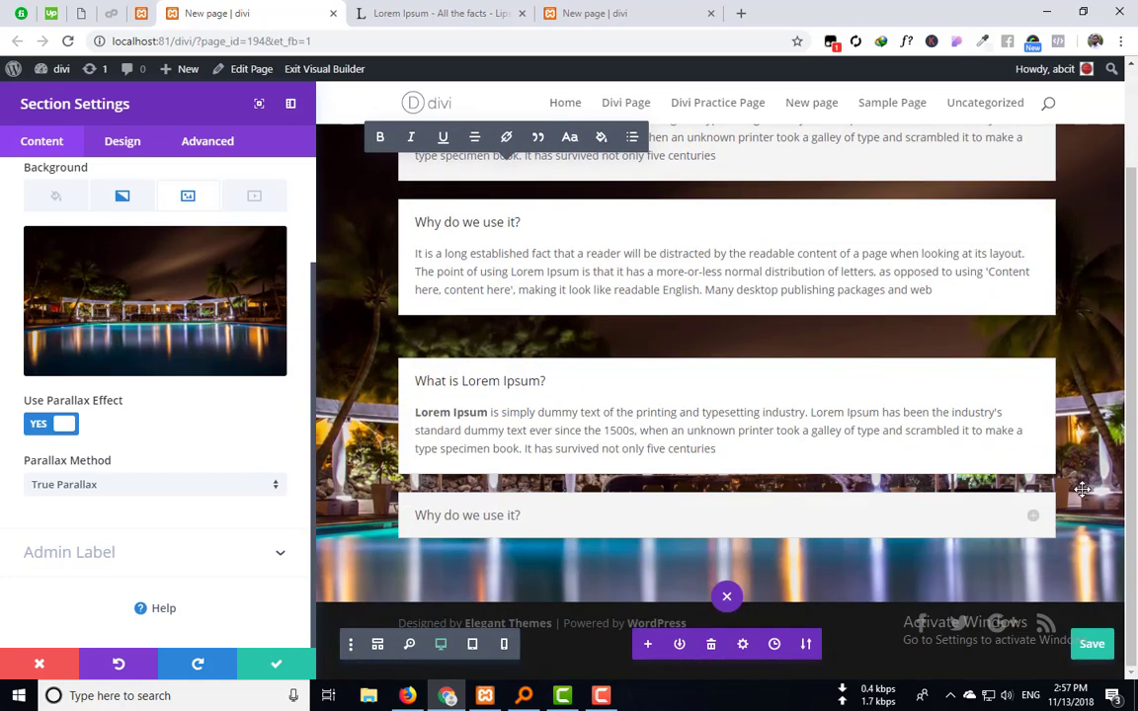
pyautogui.scroll(2, 1080, 432)
pyautogui.scroll(-2, 1082, 394)
pyautogui.scroll(2, 1082, 394)
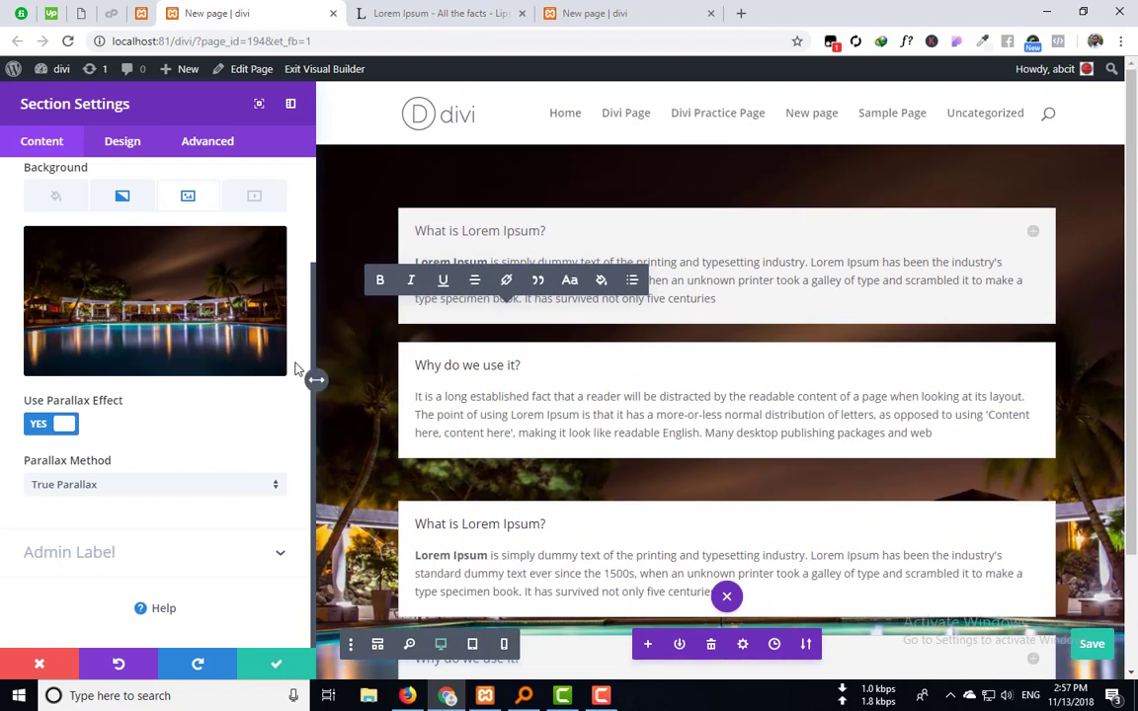
# Step: Check the section's gradient settings, turn off the image's parallax effect and compare the background across the page
pyautogui.click(117, 208)
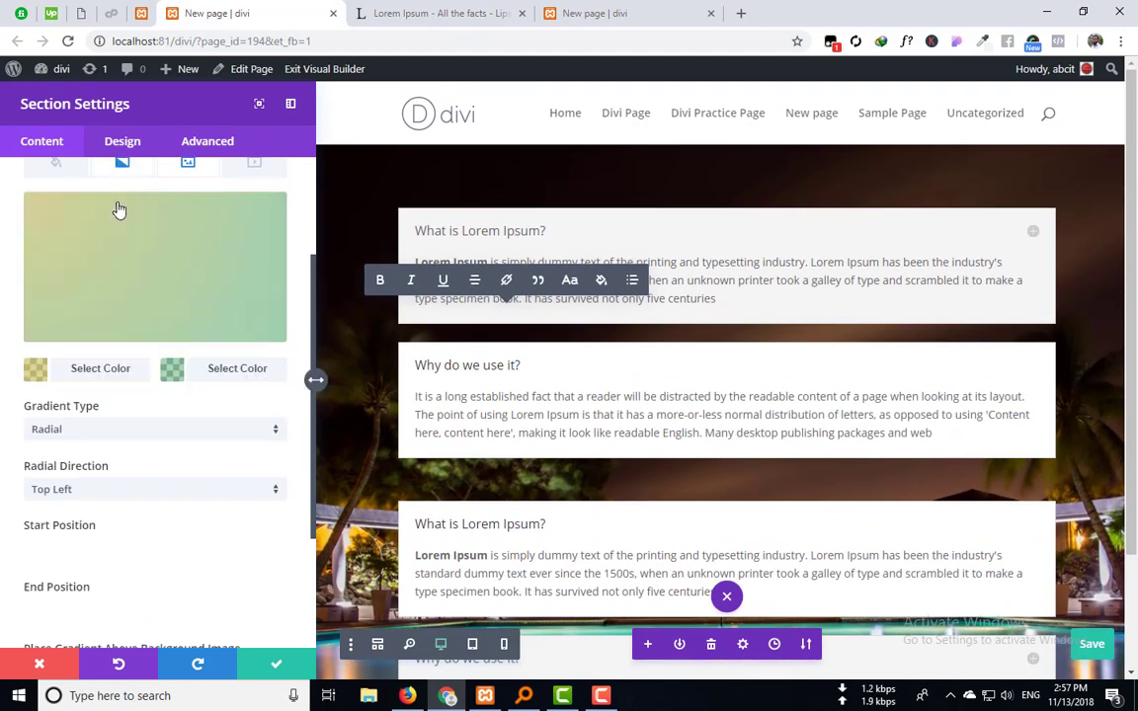
pyautogui.click(186, 162)
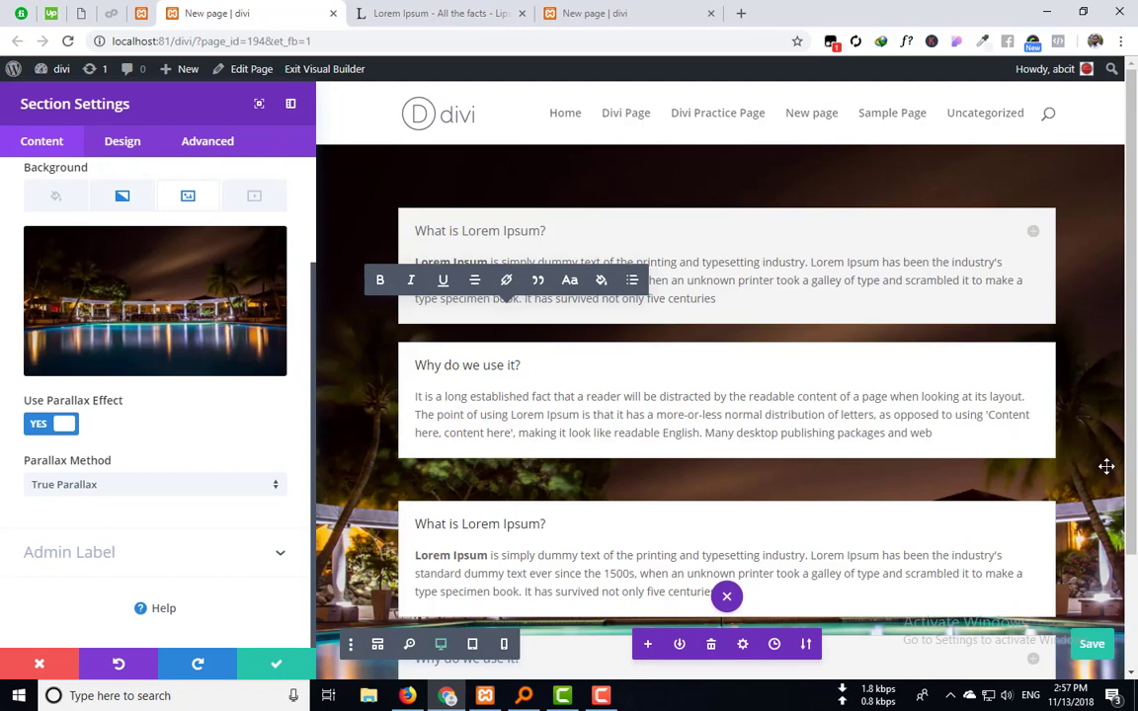
pyautogui.scroll(-1, 344, 398)
pyautogui.scroll(1, 344, 398)
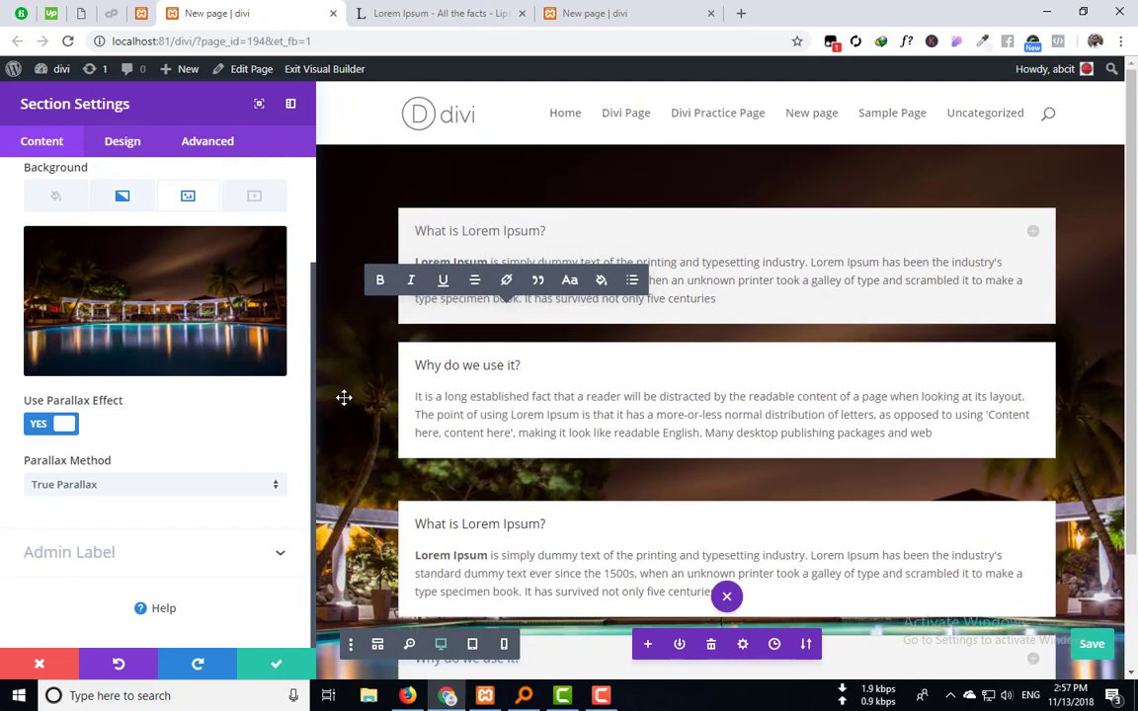
pyautogui.scroll(-2, 734, 503)
pyautogui.click(63, 423)
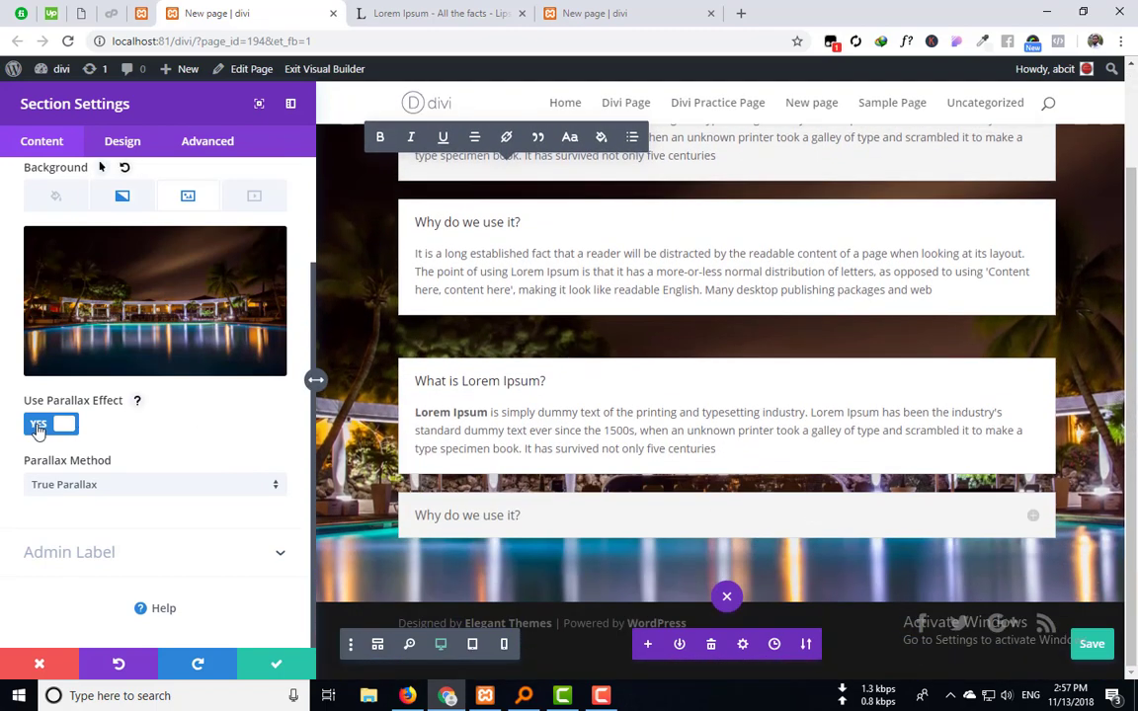
pyautogui.scroll(2, 843, 393)
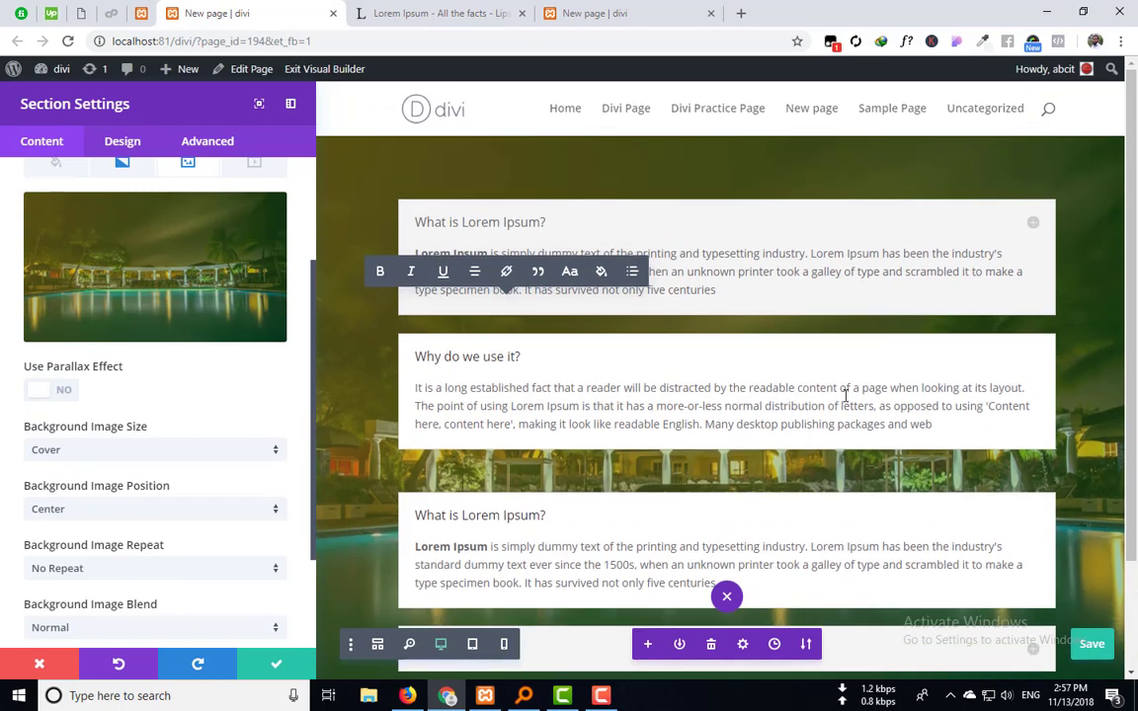
pyautogui.scroll(-1, 425, 425)
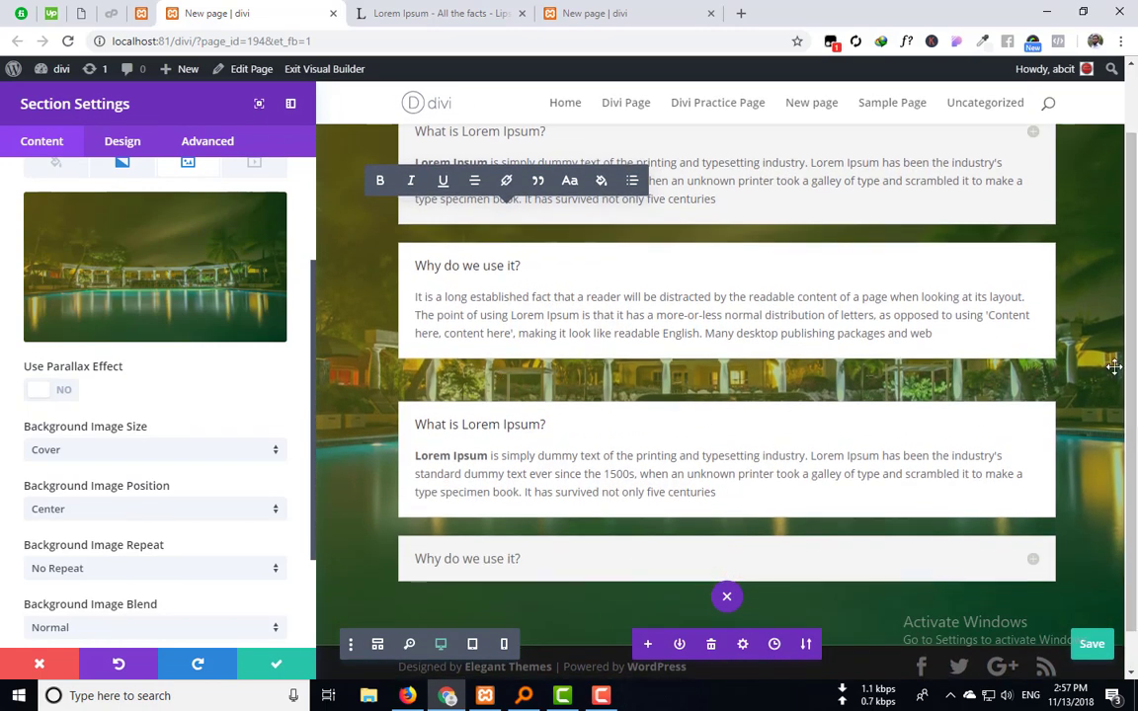
pyautogui.scroll(1, 1107, 355)
pyautogui.scroll(-2, 1104, 541)
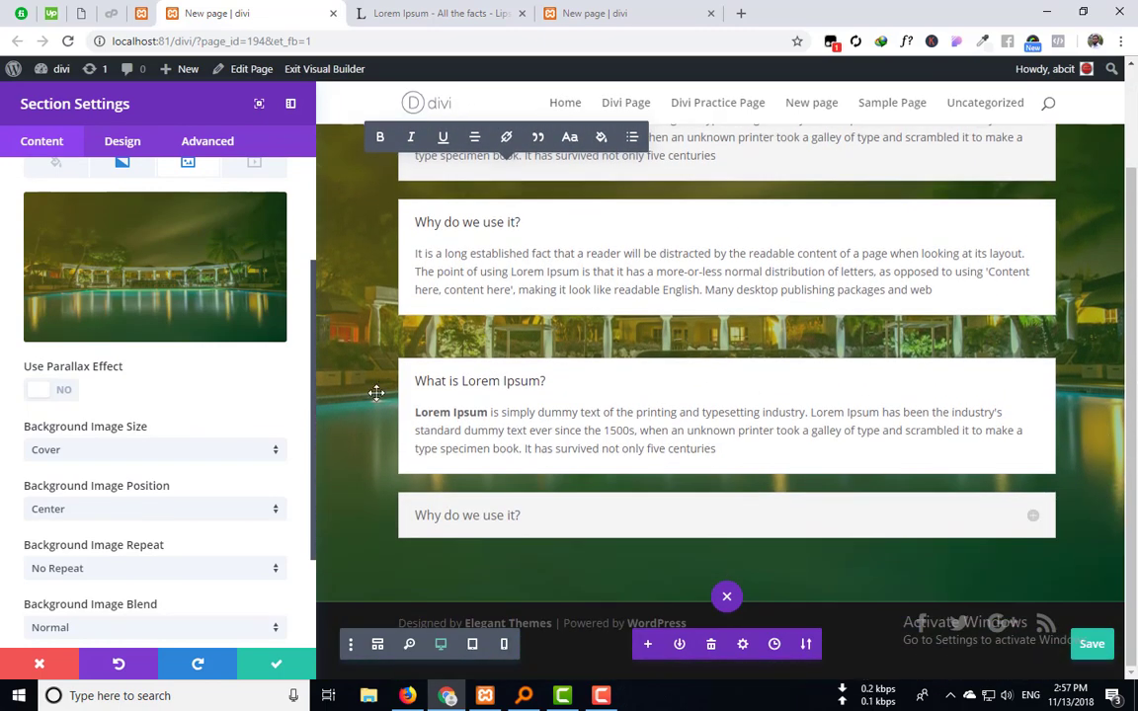
# Step: Turn the background image's parallax effect back on and check its movement behind the accordions
pyautogui.click(59, 390)
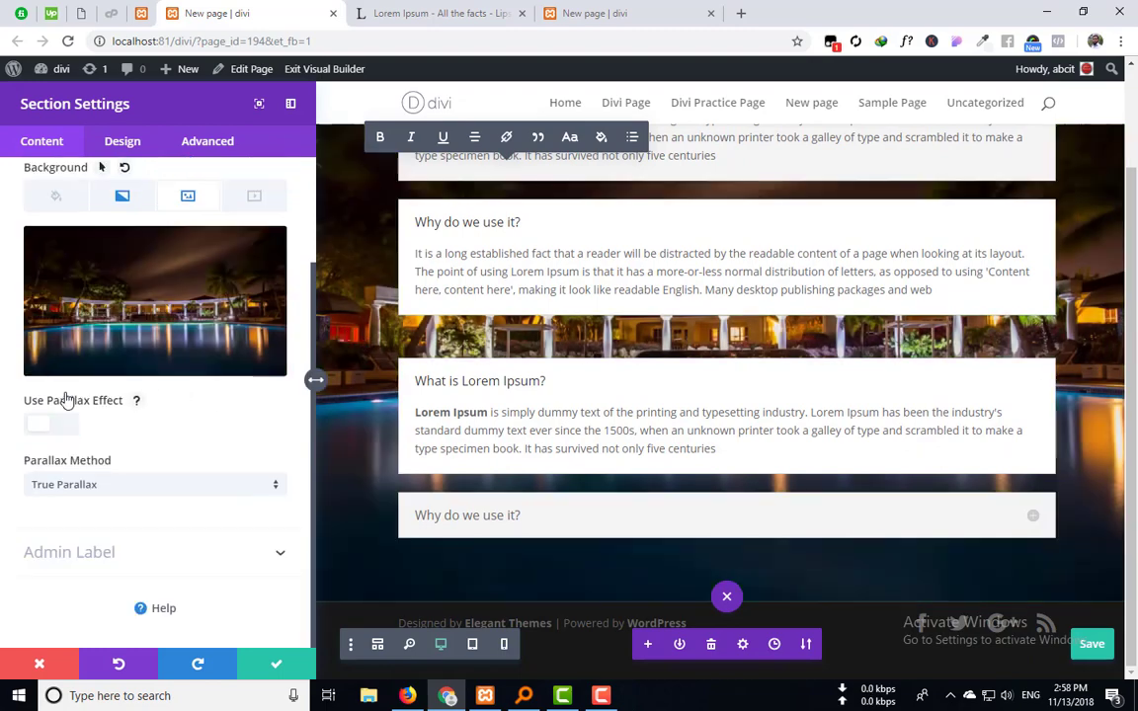
pyautogui.scroll(2, 411, 396)
pyautogui.scroll(-1, 412, 399)
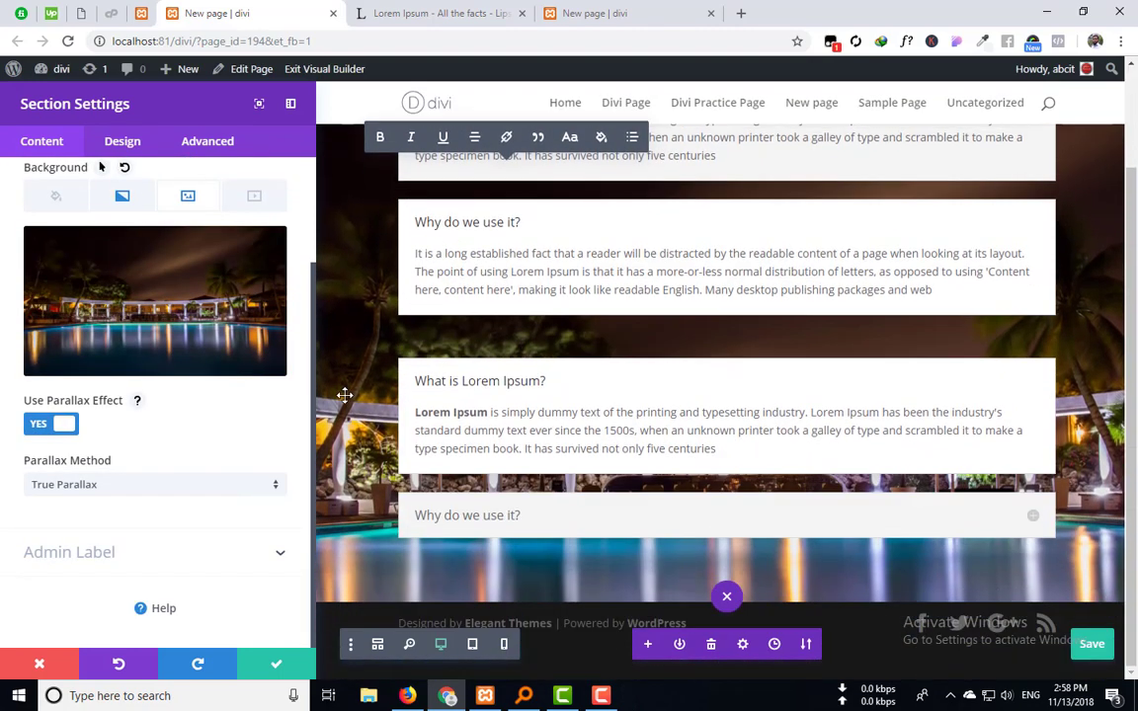
pyautogui.scroll(1, 365, 503)
pyautogui.scroll(1, 367, 474)
pyautogui.scroll(-2, 375, 381)
pyautogui.scroll(2, 376, 397)
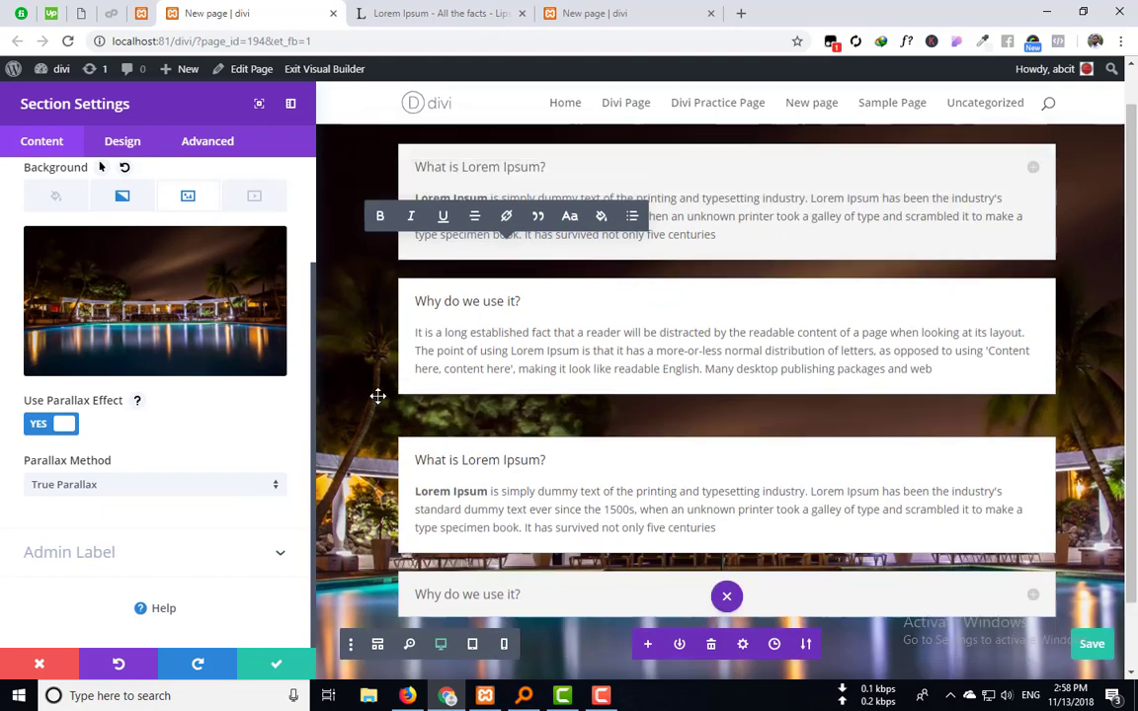
# Step: Set the parallax method to CSS and check how the background image behaves along the page
pyautogui.click(55, 499)
pyautogui.click(100, 532)
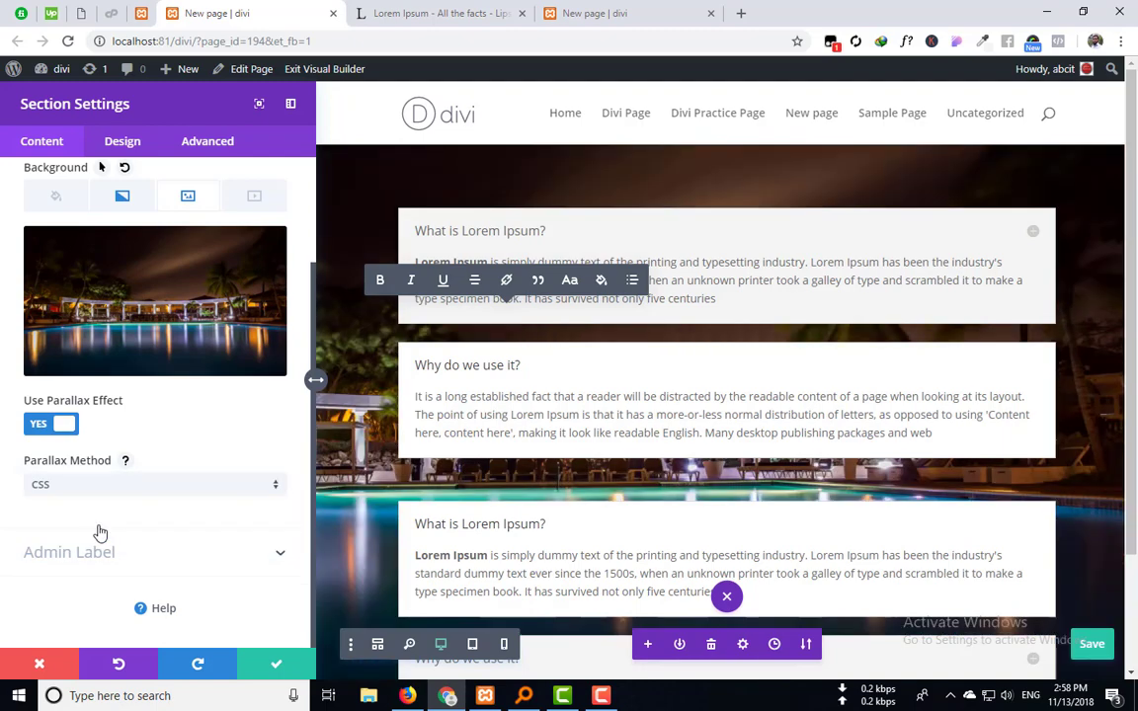
pyautogui.scroll(-2, 367, 489)
pyautogui.scroll(2, 366, 489)
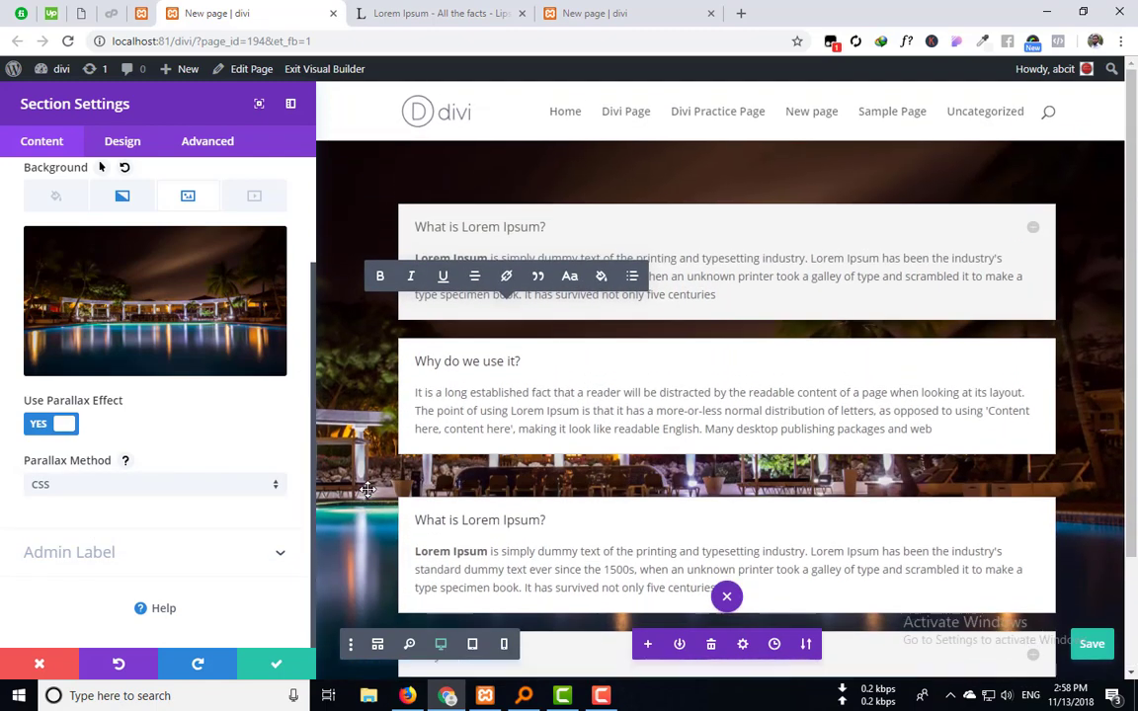
pyautogui.scroll(-2, 1101, 405)
pyautogui.scroll(2, 1102, 405)
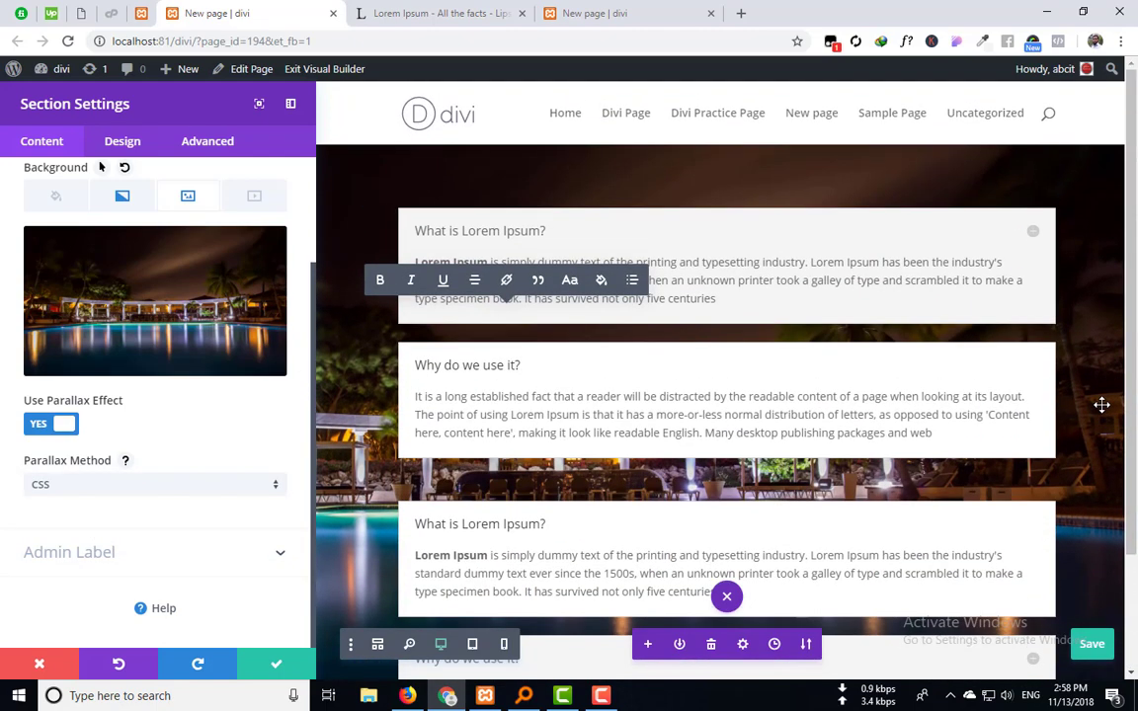
pyautogui.scroll(-2, 1101, 405)
pyautogui.scroll(2, 973, 404)
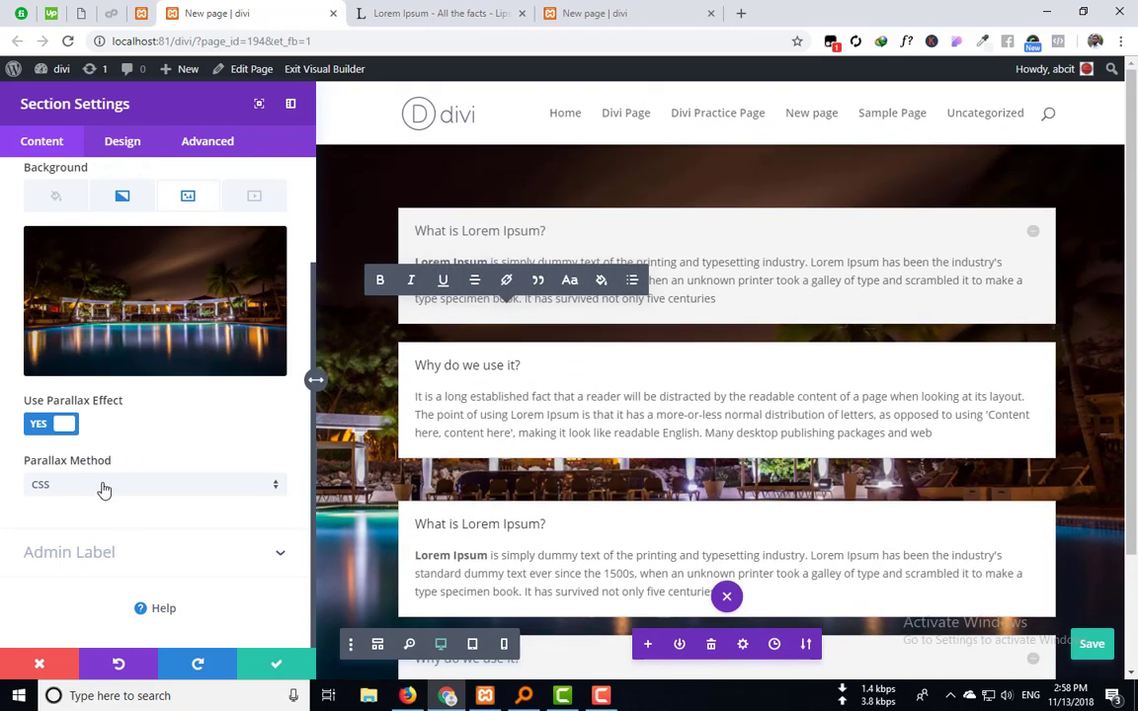
# Step: Set the parallax method back to True Parallax and check the background's movement
pyautogui.click(104, 489)
pyautogui.click(94, 500)
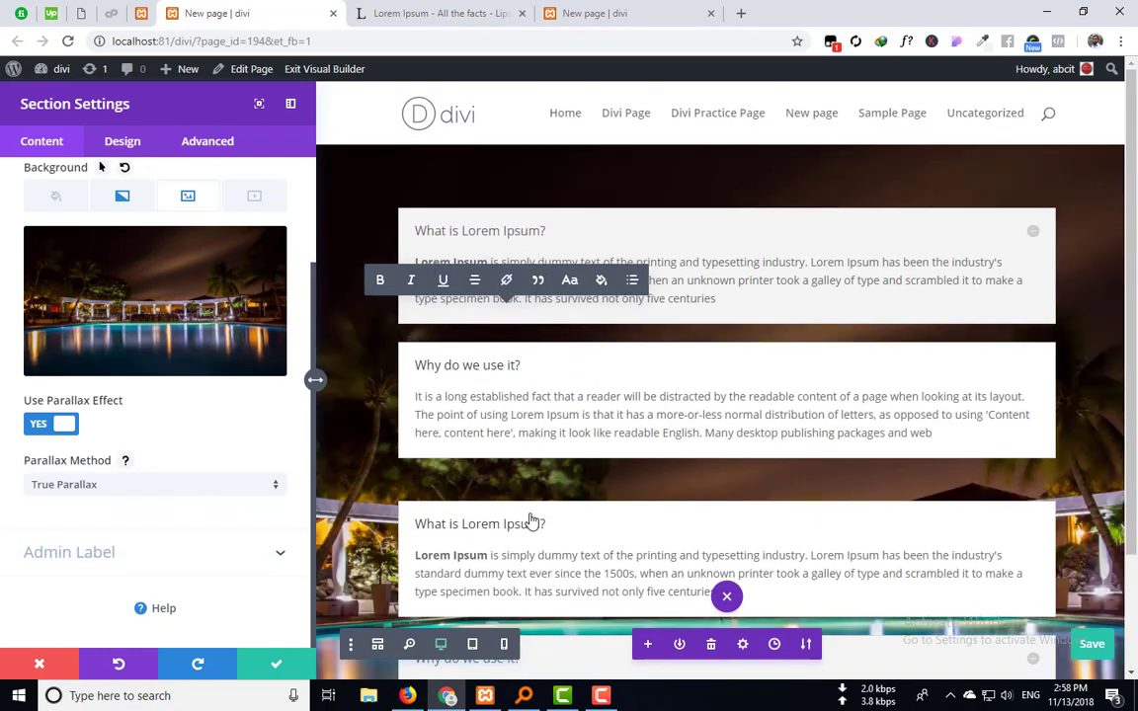
pyautogui.scroll(-2, 406, 482)
pyautogui.scroll(2, 326, 494)
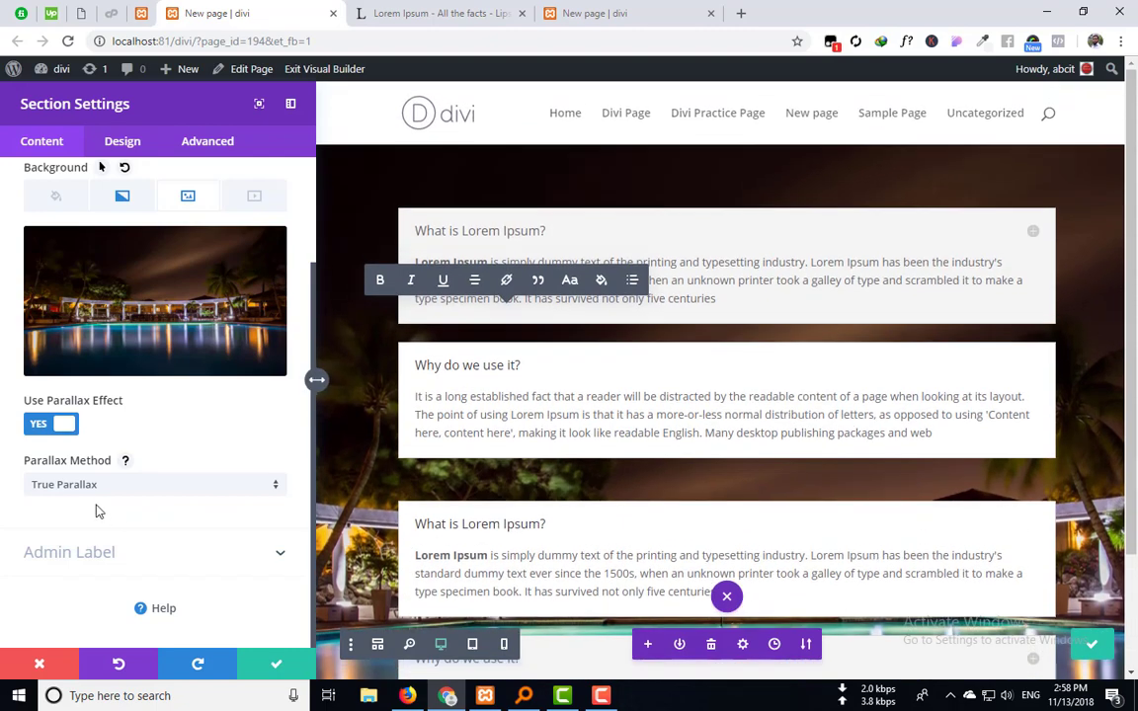
# Step: Compare the CSS parallax method with True Parallax once more and turn off the parallax effect
pyautogui.click(76, 487)
pyautogui.click(67, 533)
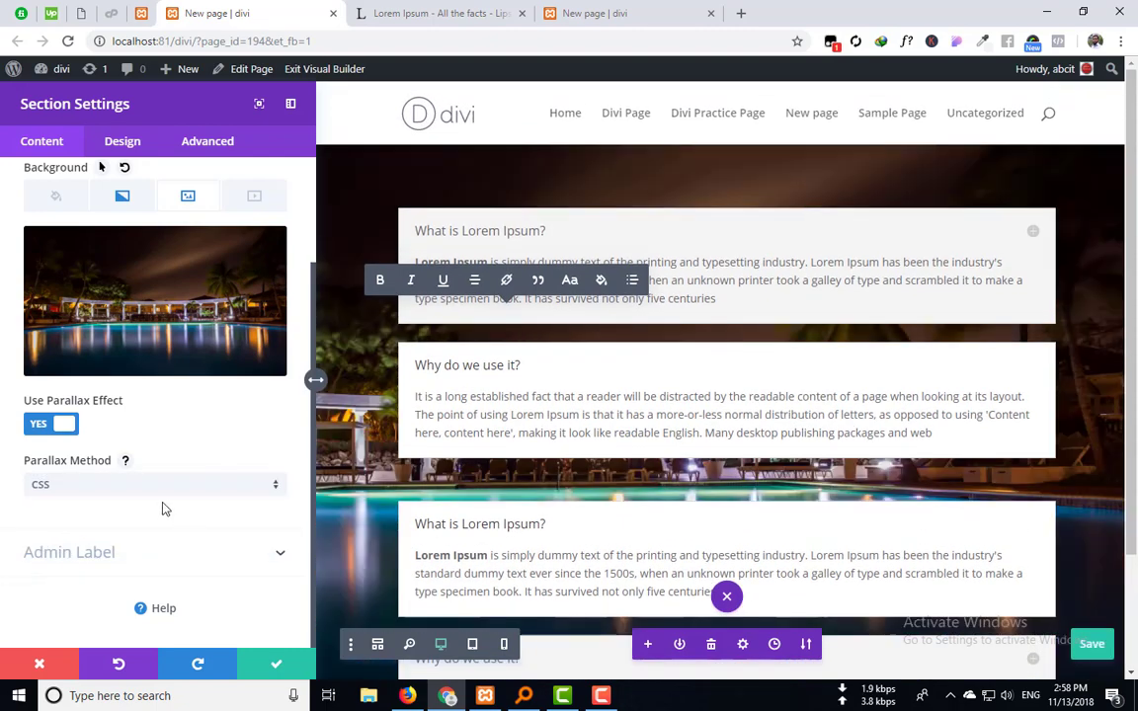
pyautogui.click(133, 489)
pyautogui.click(88, 499)
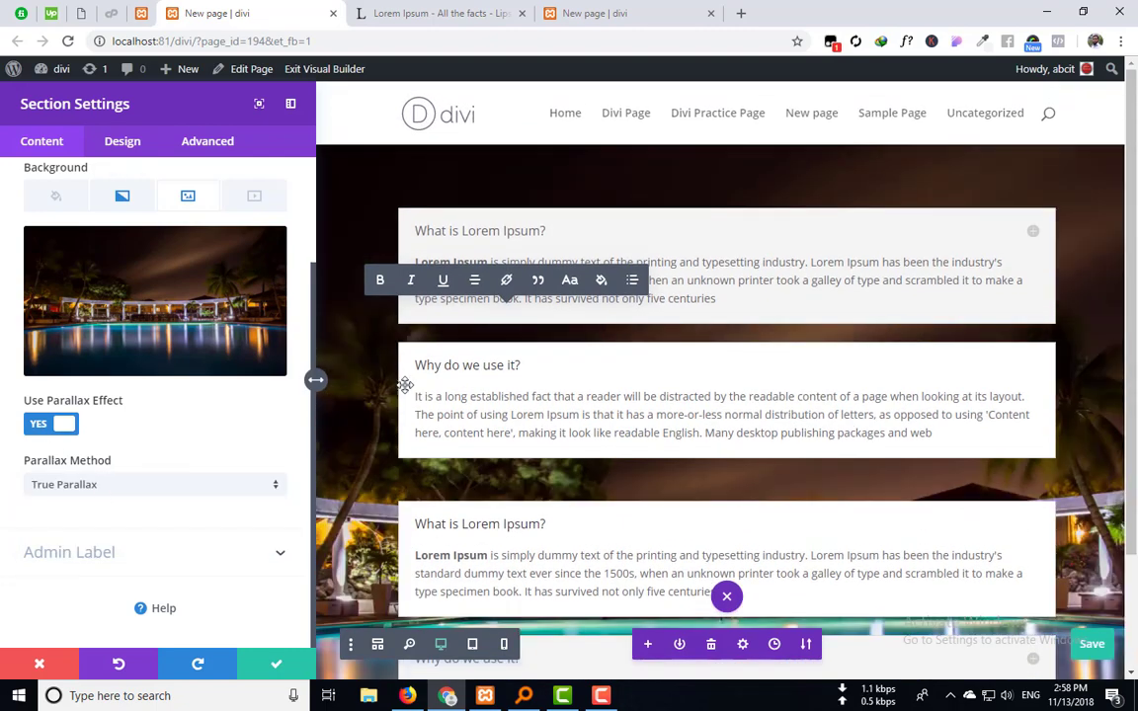
pyautogui.scroll(-2, 341, 441)
pyautogui.scroll(2, 340, 441)
pyautogui.scroll(-2, 341, 441)
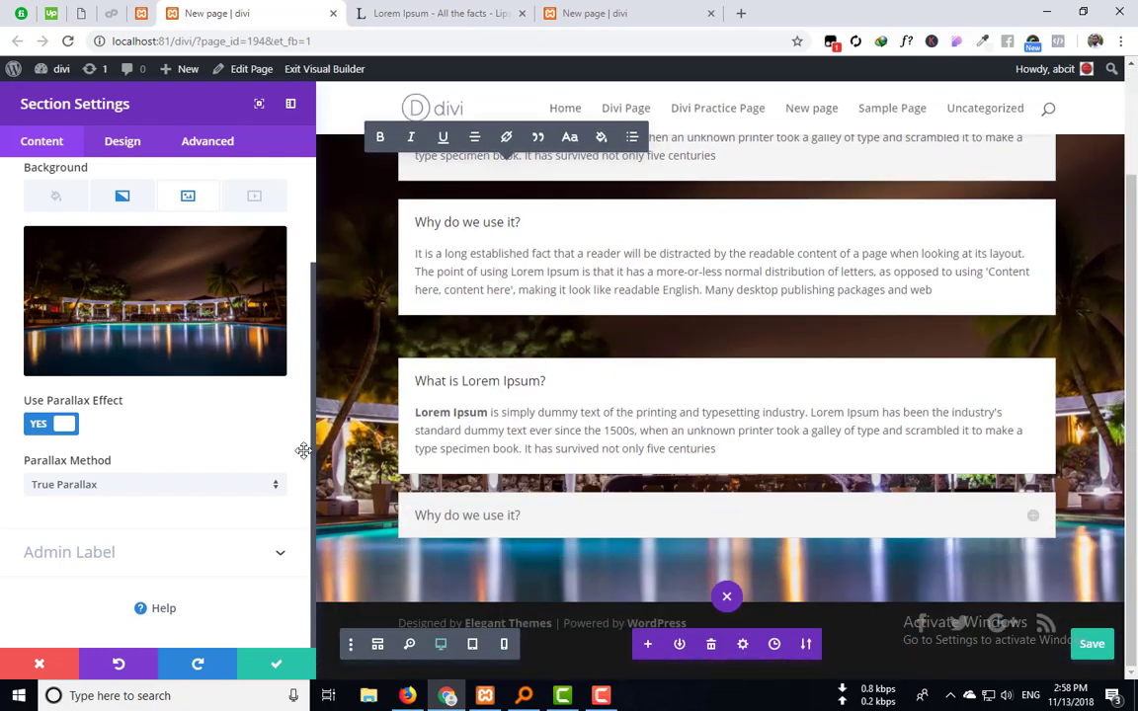
pyautogui.click(37, 423)
# Step: Set the section's background image size to Fit and check the image's coverage behind the accordions
pyautogui.scroll(-2, 99, 441)
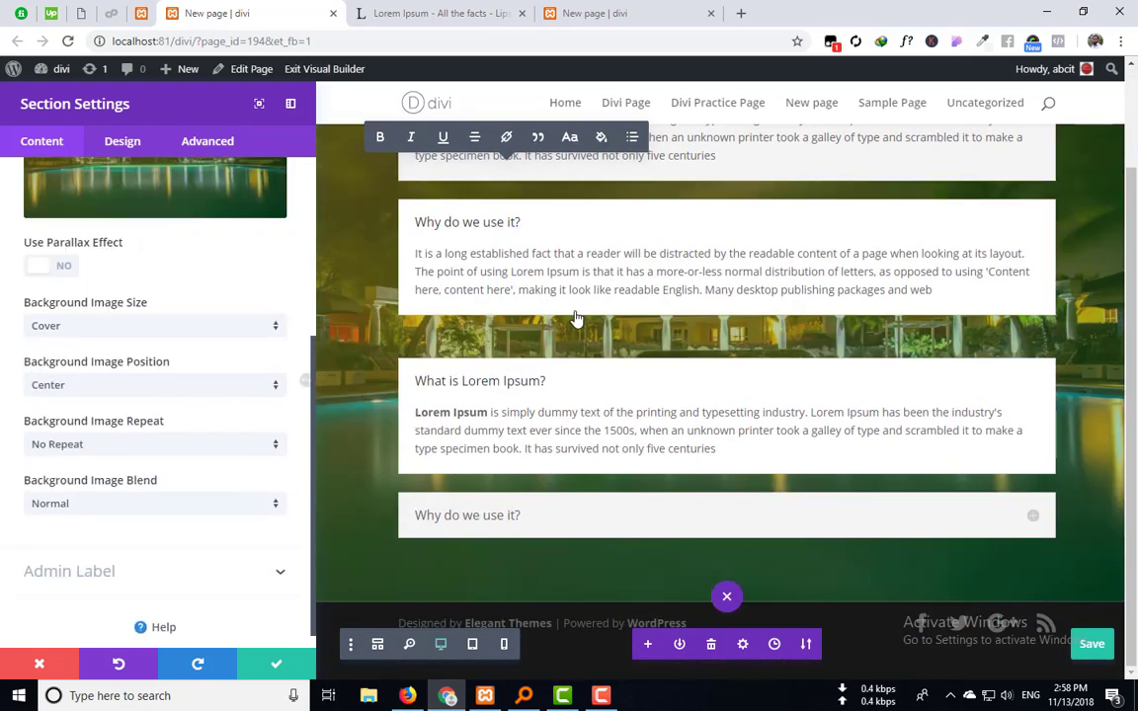
pyautogui.click(115, 337)
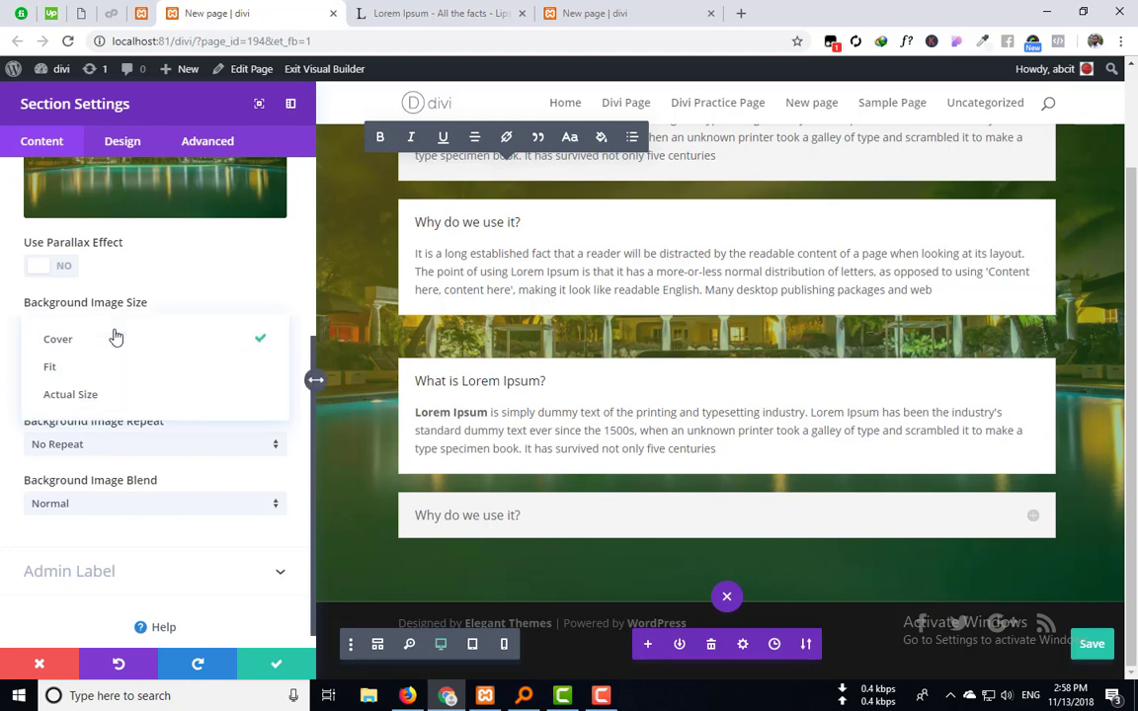
pyautogui.click(114, 382)
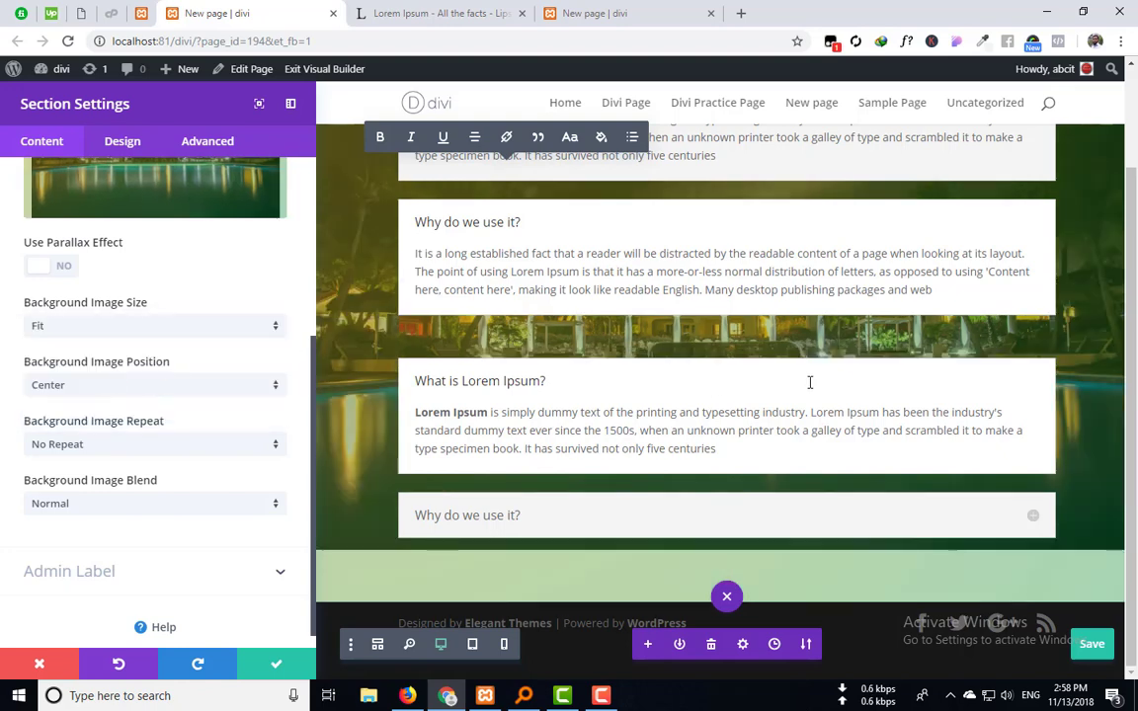
pyautogui.scroll(3, 808, 383)
pyautogui.scroll(-2, 352, 391)
pyautogui.scroll(3, 354, 392)
pyautogui.scroll(-1, 386, 470)
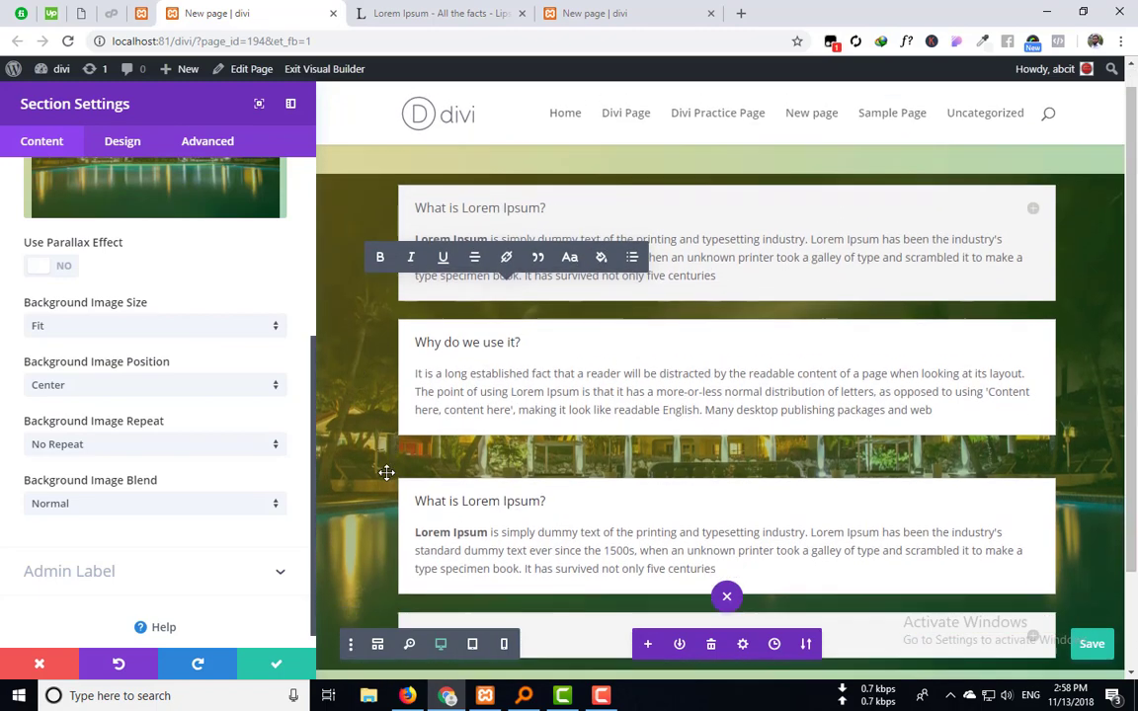
pyautogui.scroll(-1, 731, 254)
pyautogui.scroll(2, 731, 255)
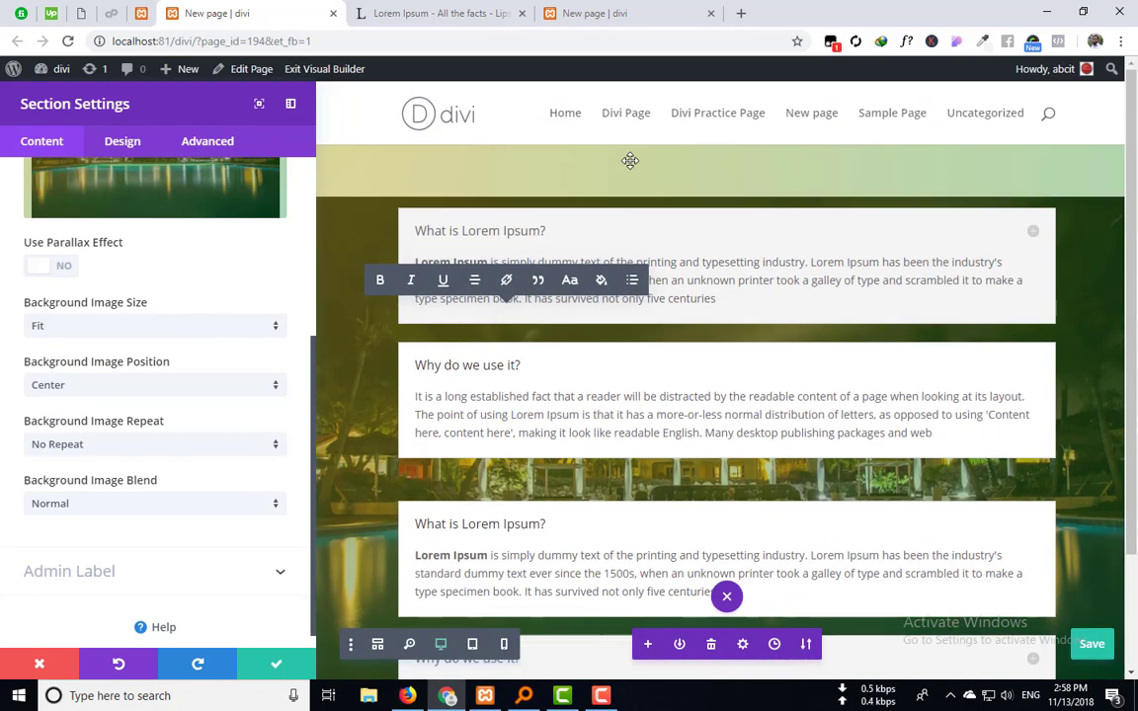
# Step: Try the Cover and Actual Size background image sizes on the section and check Actual Size along the page
pyautogui.click(74, 327)
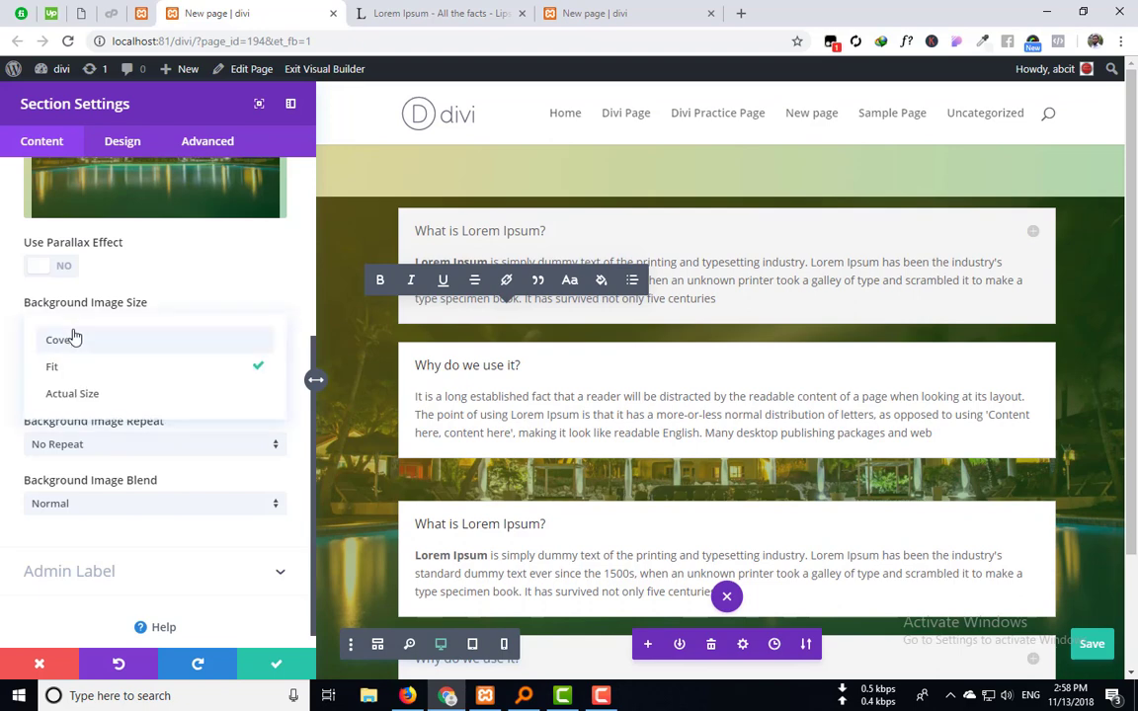
pyautogui.click(74, 338)
pyautogui.click(74, 329)
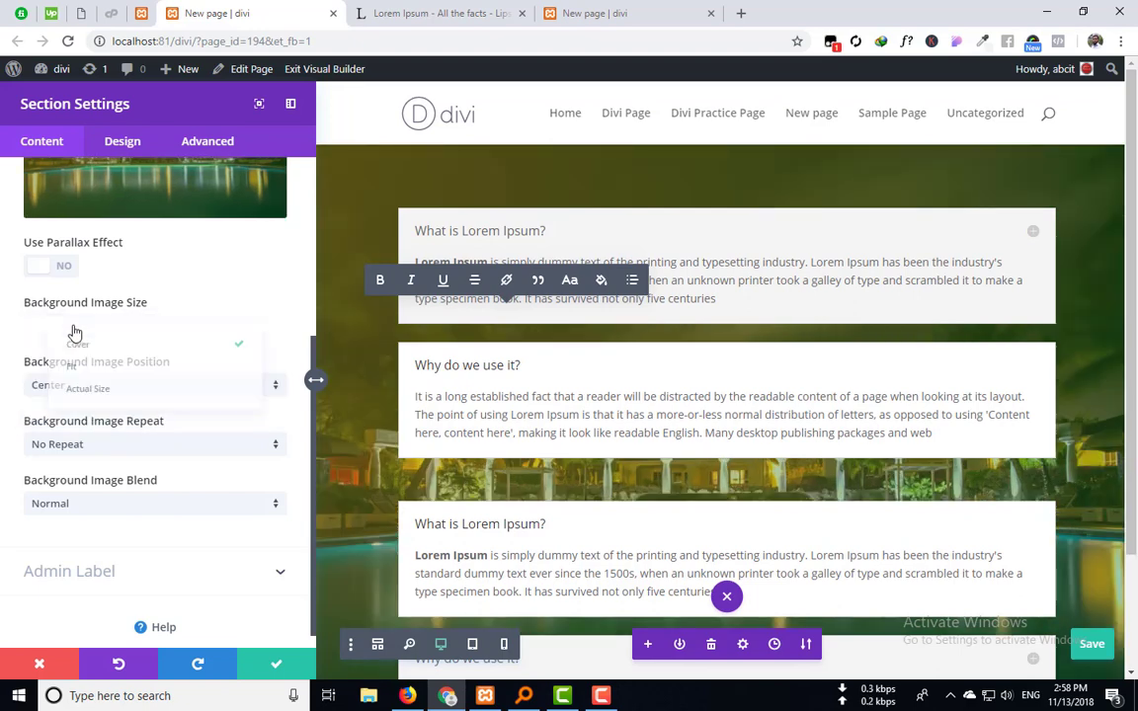
pyautogui.click(74, 393)
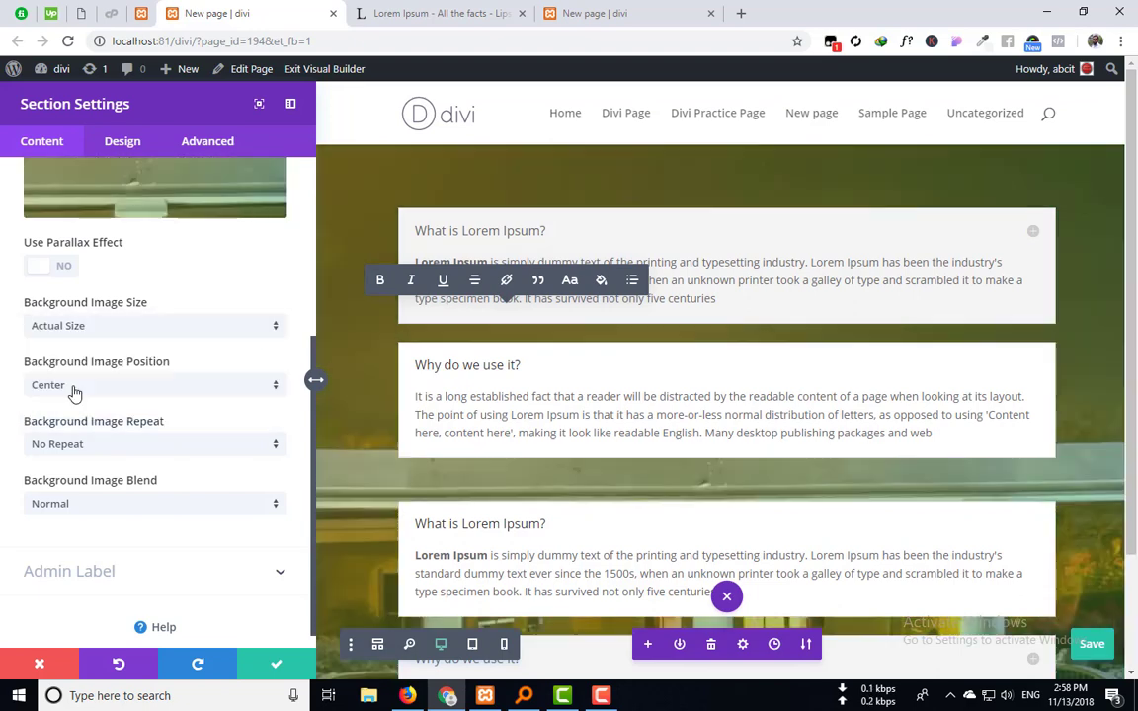
pyautogui.scroll(-3, 445, 486)
pyautogui.scroll(3, 1065, 511)
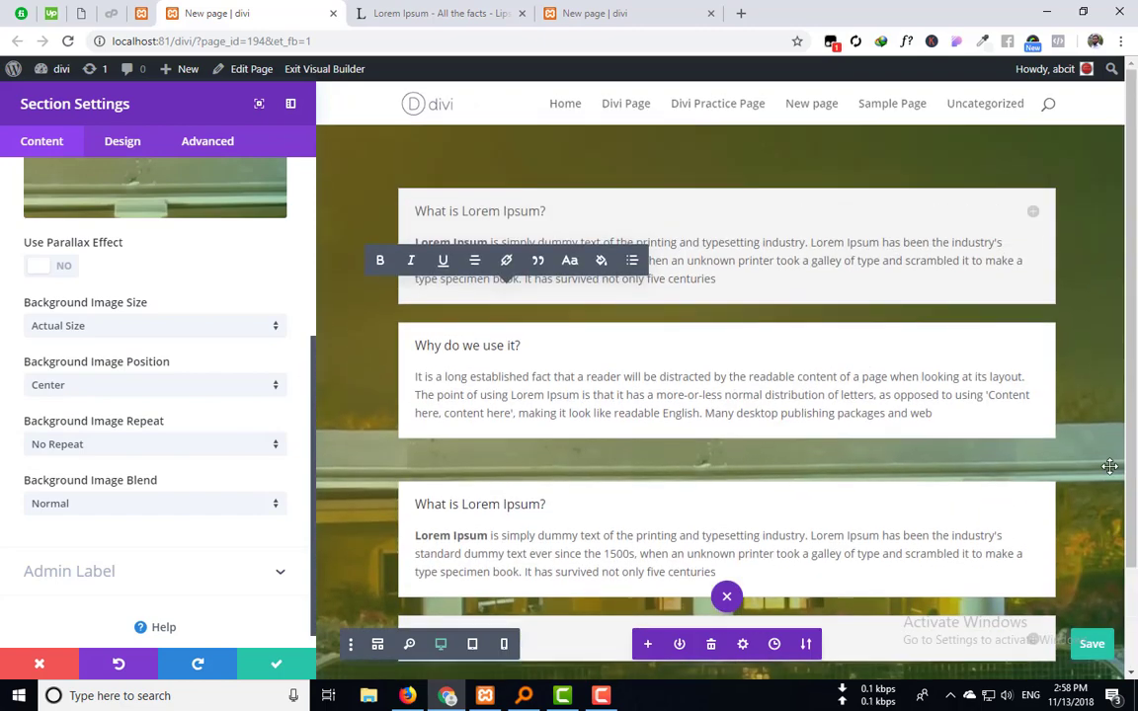
pyautogui.scroll(-3, 892, 472)
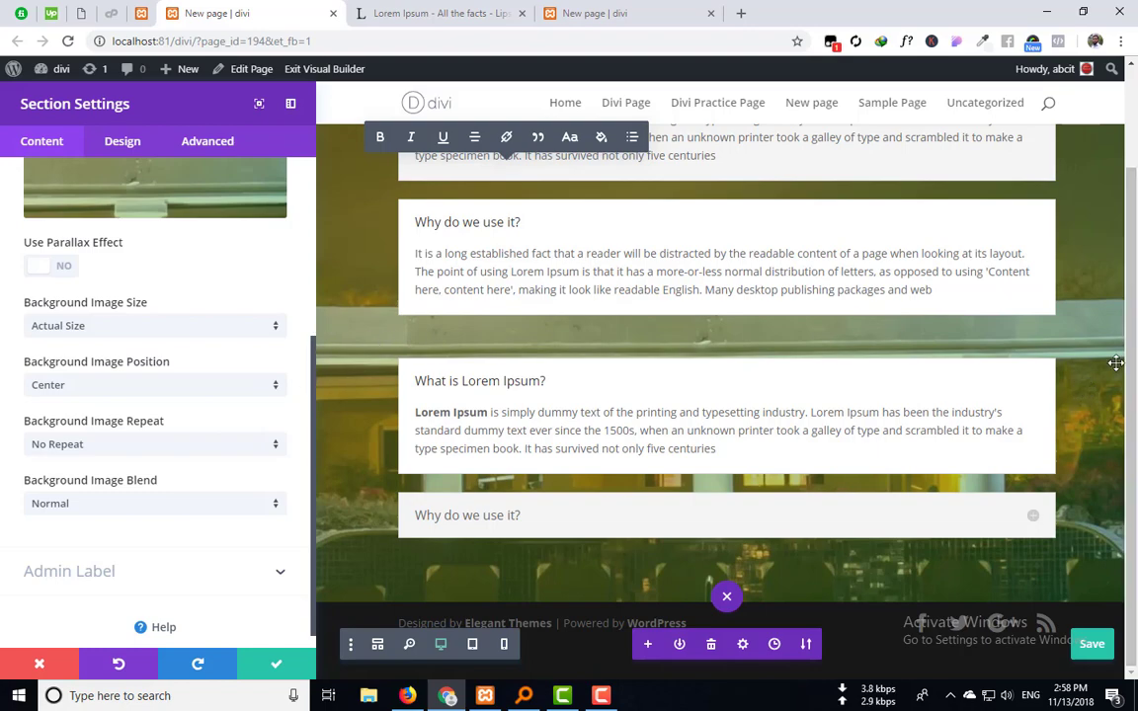
pyautogui.press('Escape')
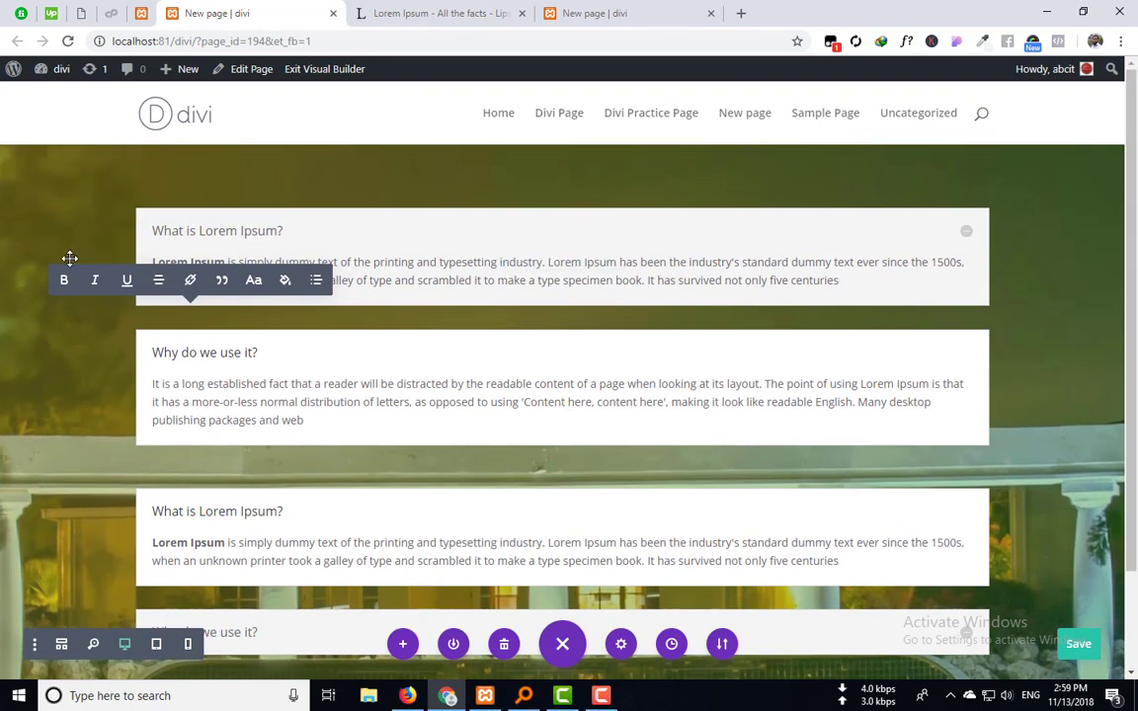
# Step: Reopen the section's background settings and set the background image size to Cover
pyautogui.click(39, 161)
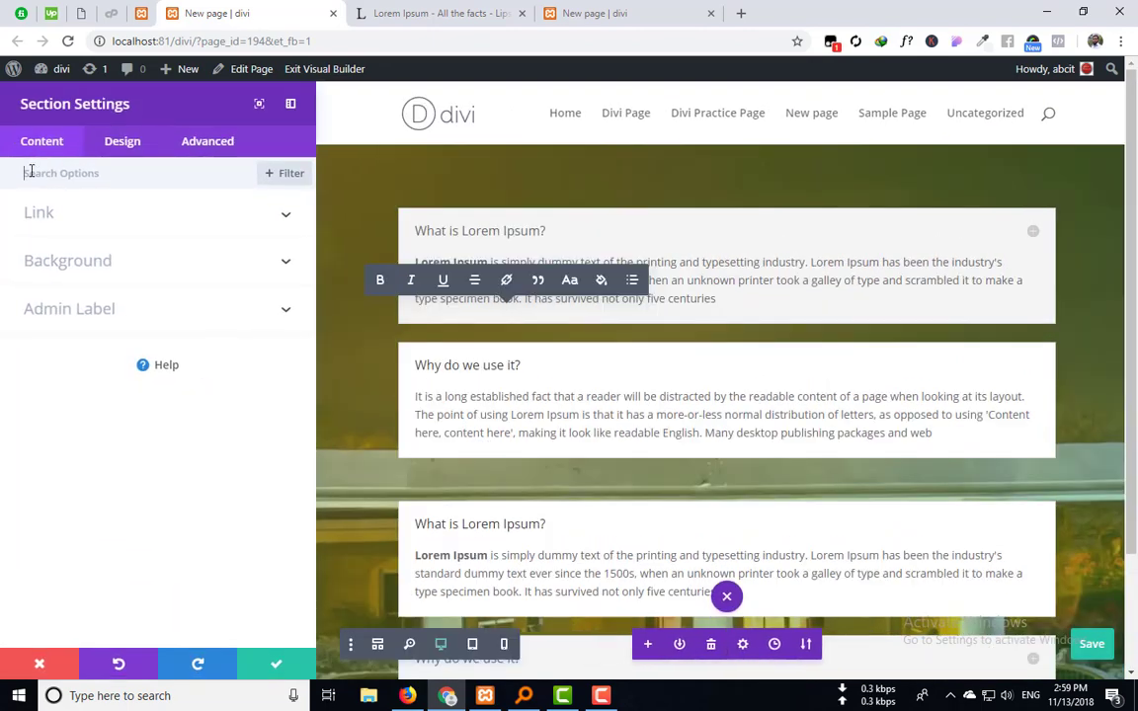
pyautogui.click(97, 263)
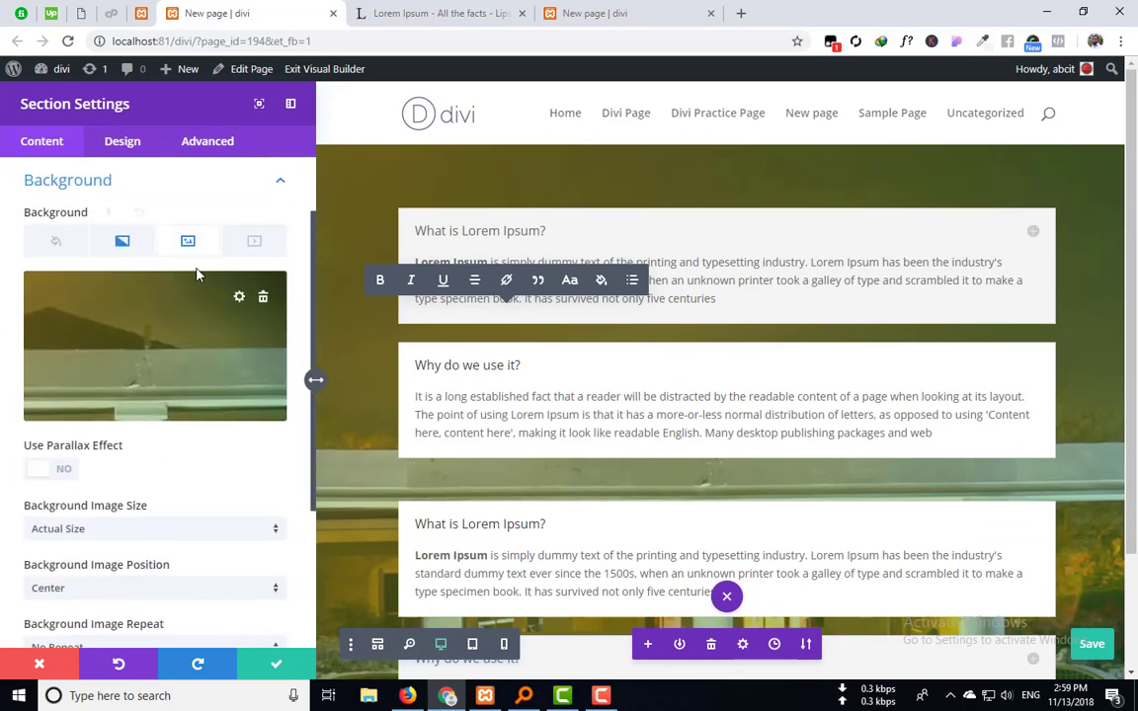
pyautogui.click(75, 529)
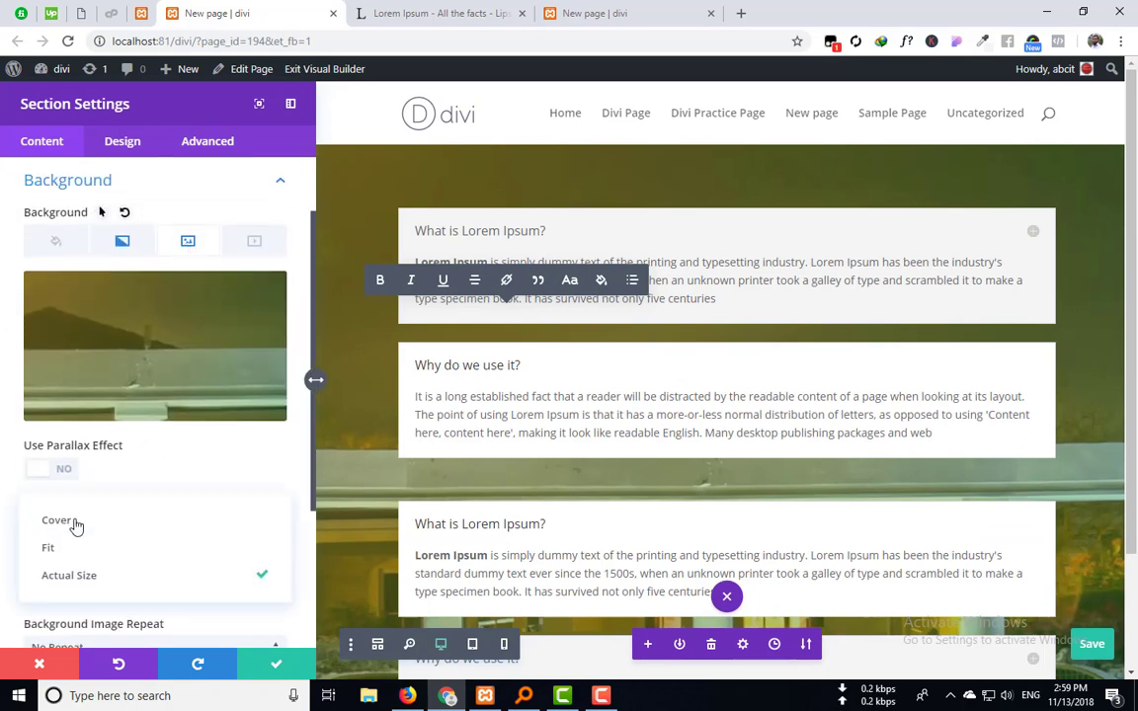
pyautogui.click(77, 530)
# Step: Compare the Top Left background image position with Center and review the image repeat options, keeping Center and No Repeat
pyautogui.scroll(-2, 111, 464)
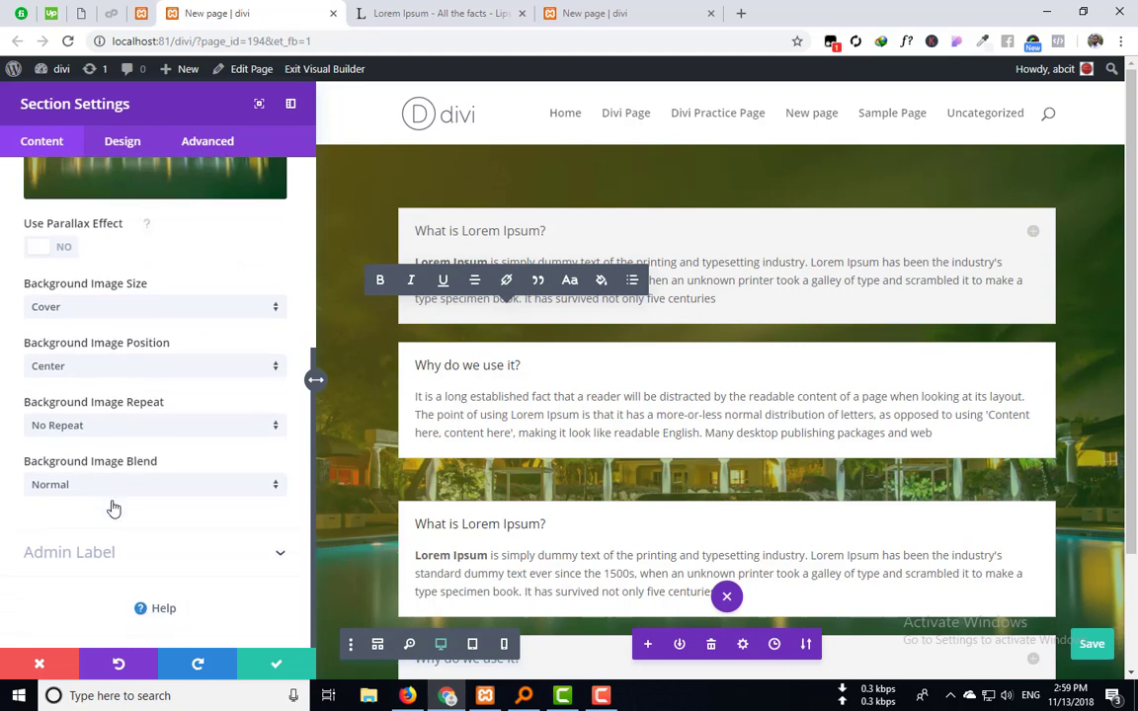
pyautogui.click(127, 372)
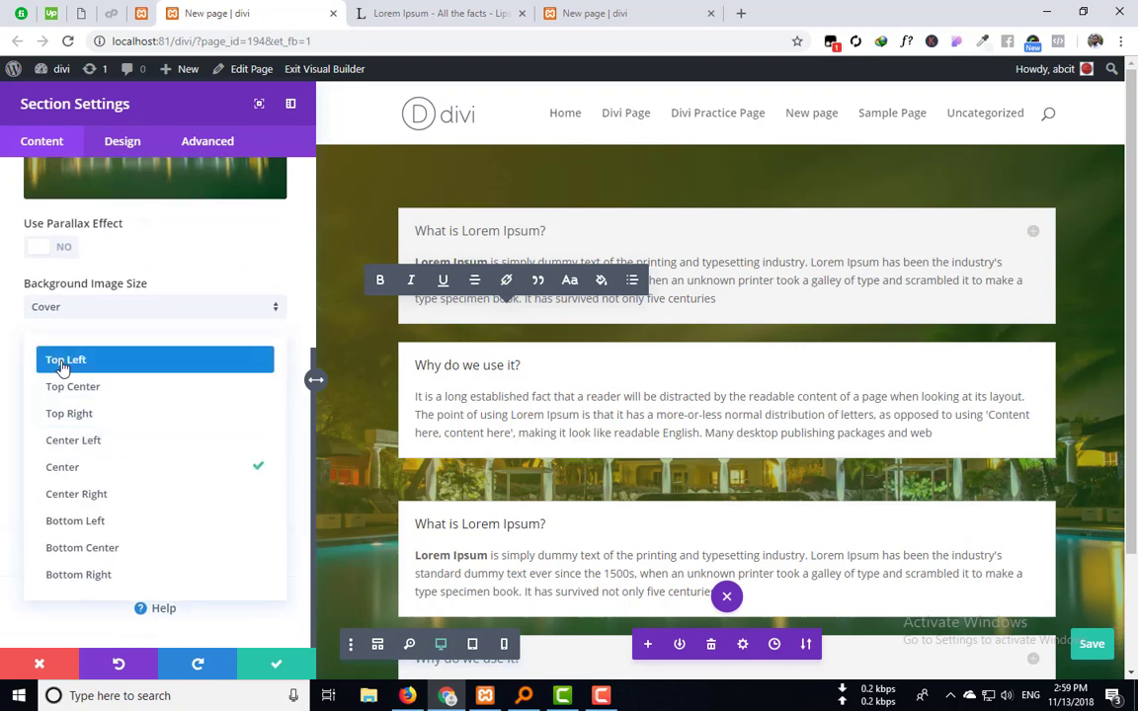
pyautogui.click(61, 361)
pyautogui.click(83, 368)
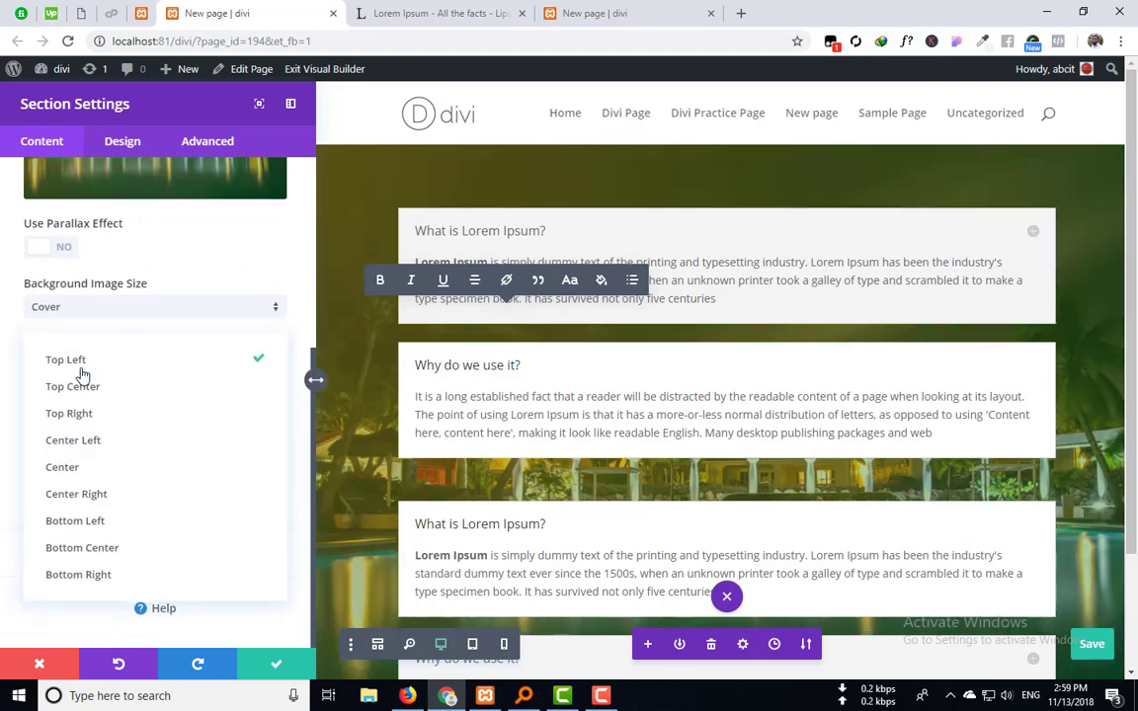
pyautogui.click(97, 466)
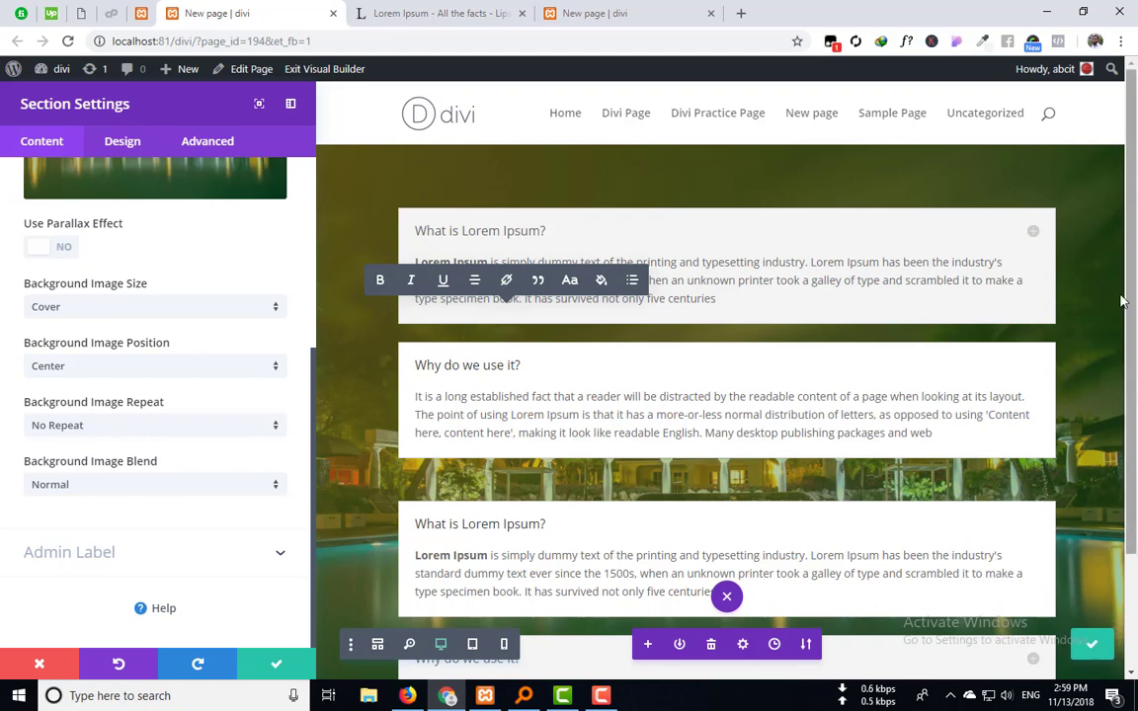
pyautogui.click(74, 427)
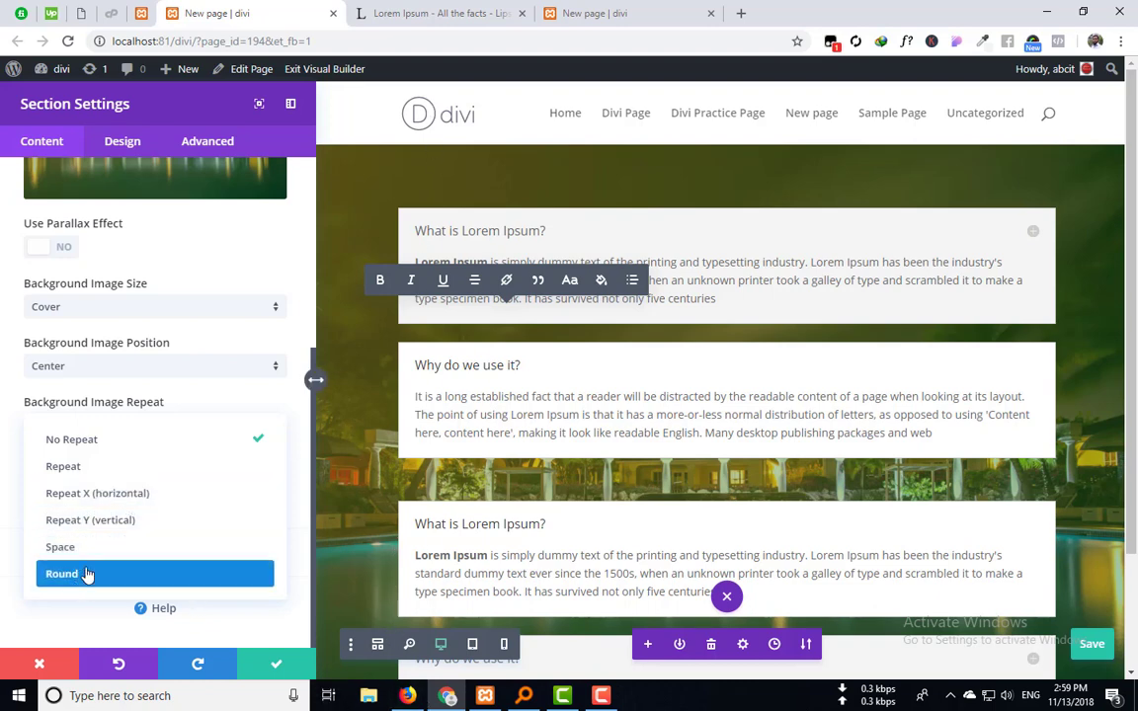
pyautogui.click(163, 425)
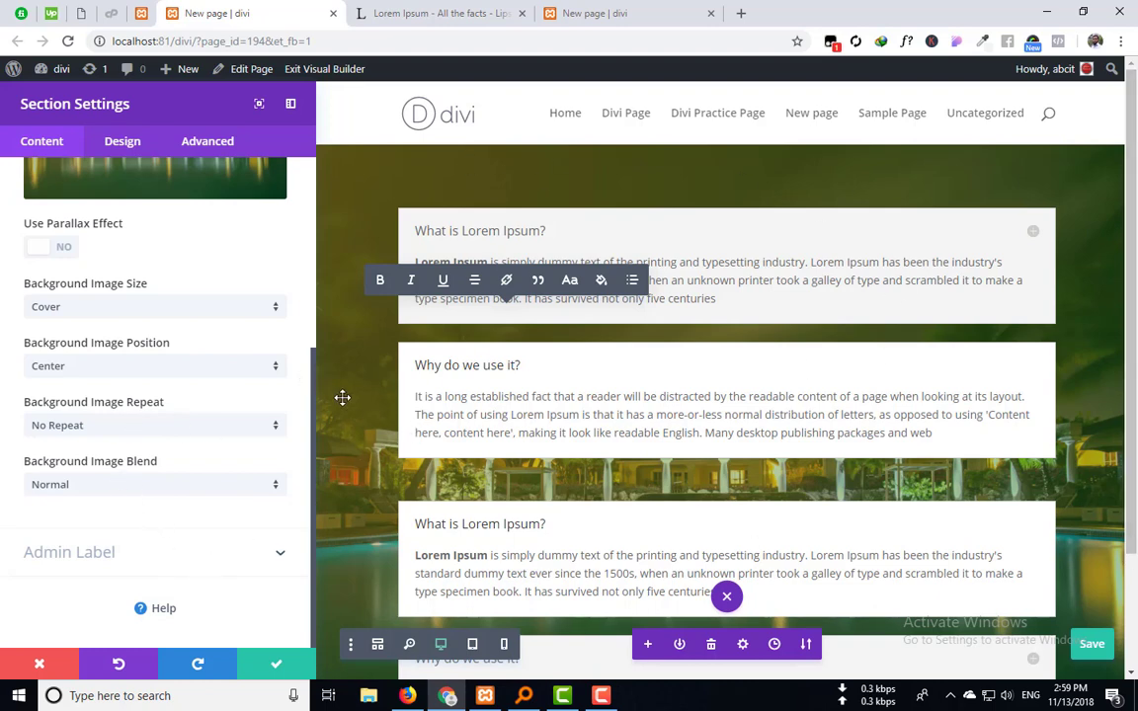
# Step: Try the Hard Light, Color Dodge and Darken blend modes on the section's background image
pyautogui.click(81, 485)
pyautogui.click(82, 387)
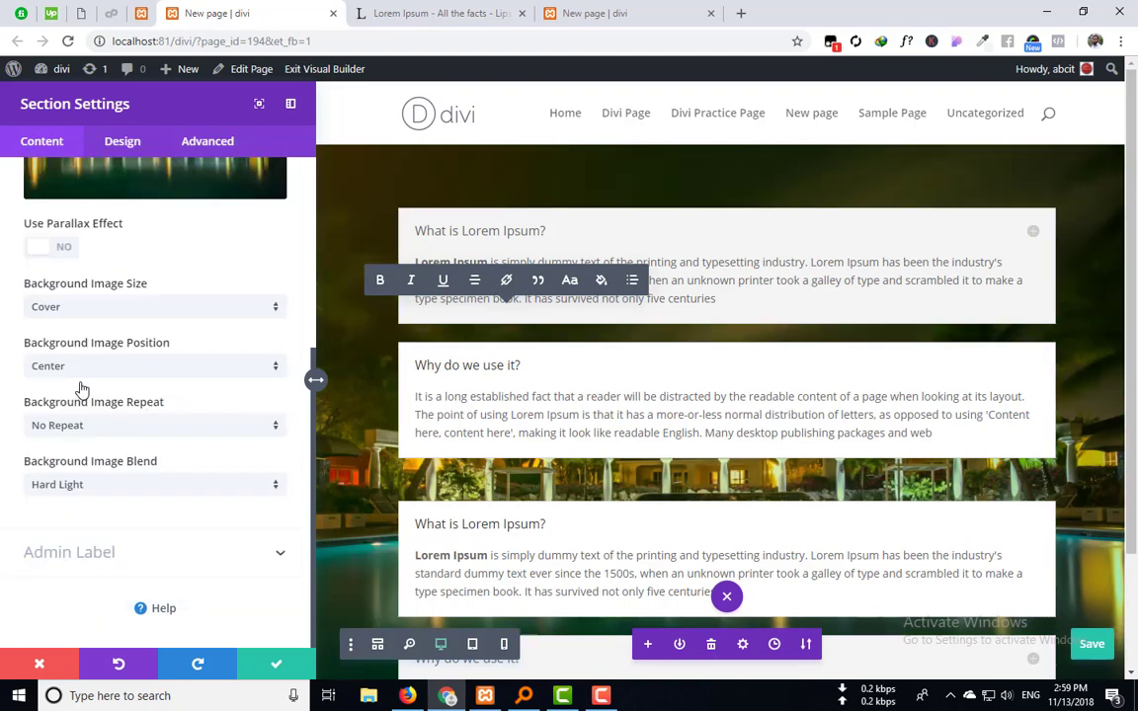
pyautogui.click(69, 488)
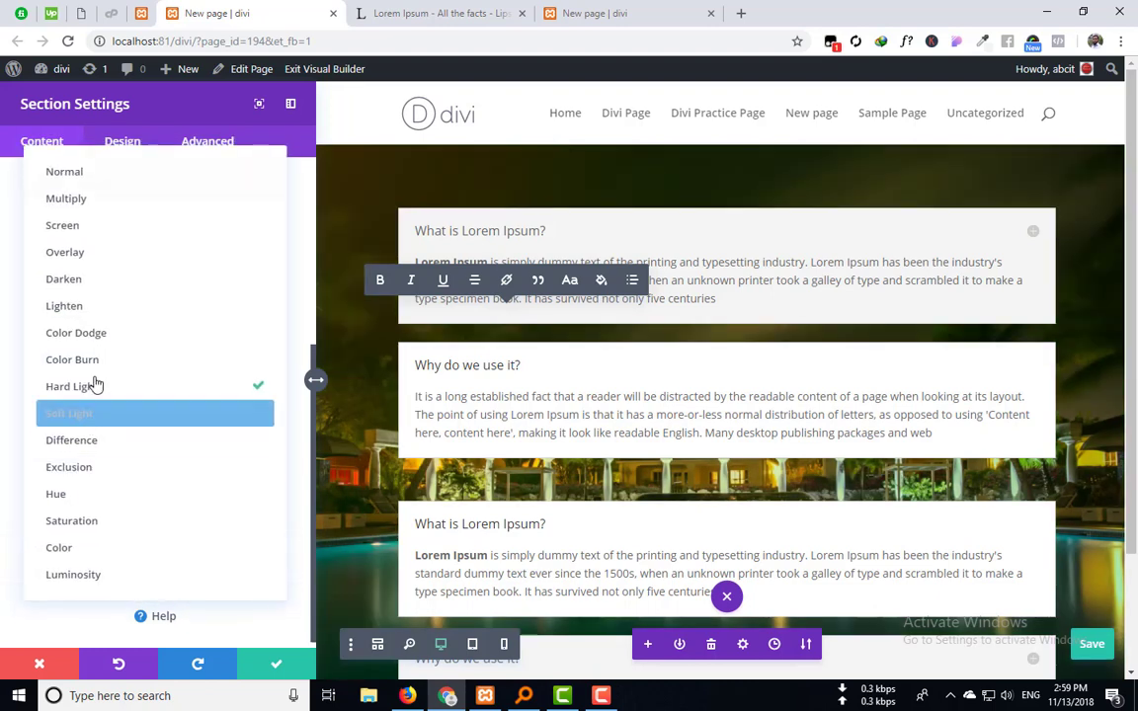
pyautogui.click(103, 332)
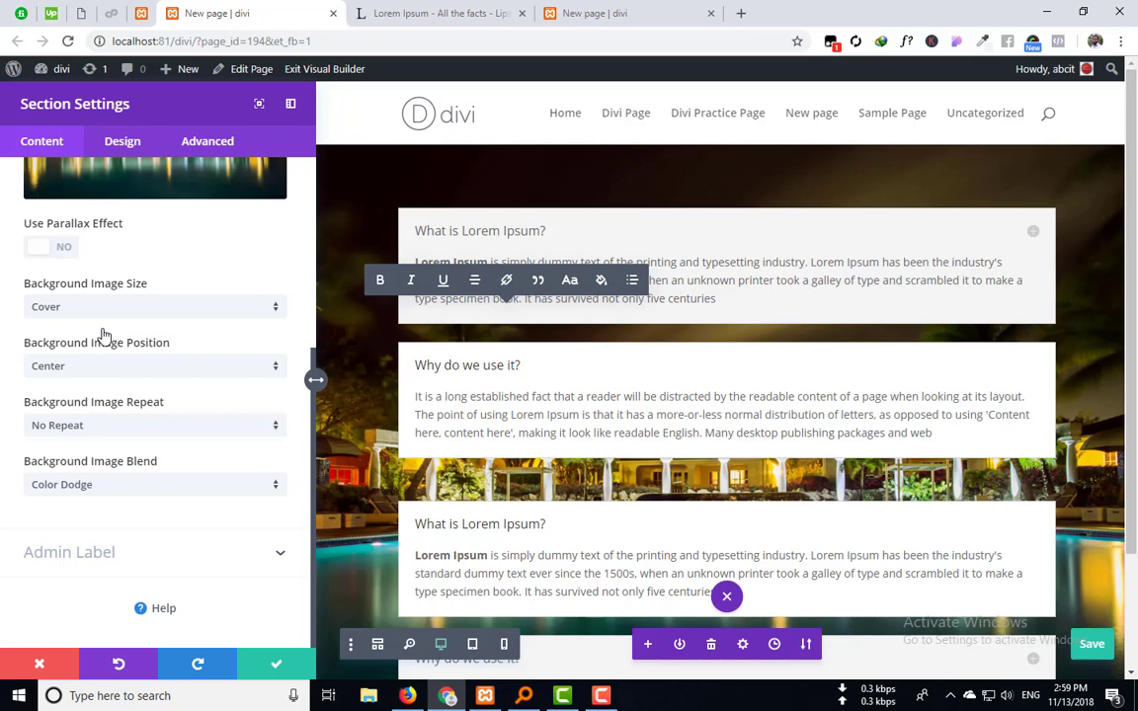
pyautogui.click(115, 489)
pyautogui.click(84, 252)
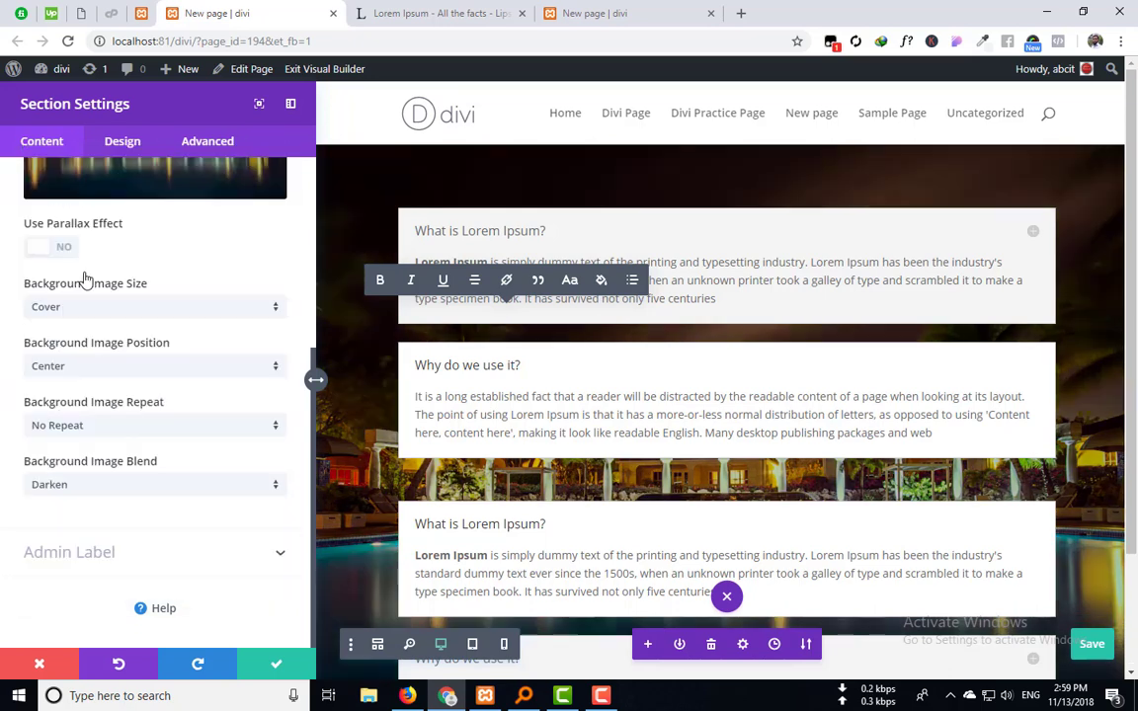
# Step: Set the background image blend to Luminosity and check the section's look down the page
pyautogui.click(129, 490)
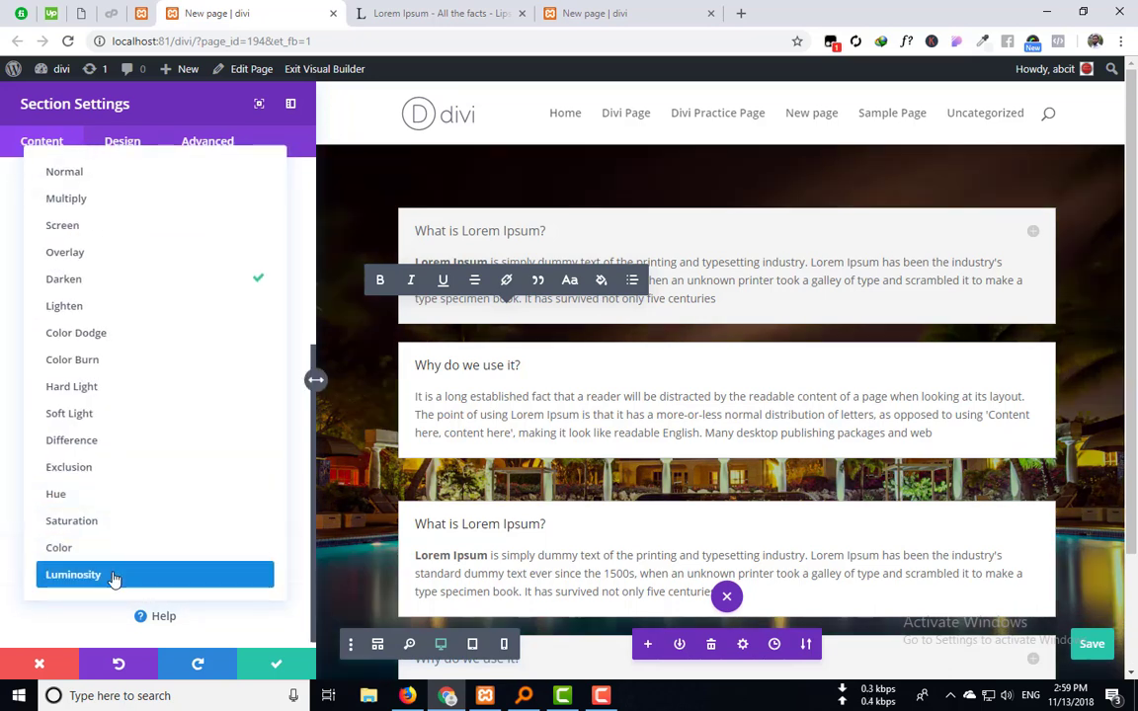
pyautogui.click(114, 577)
pyautogui.scroll(-2, 985, 481)
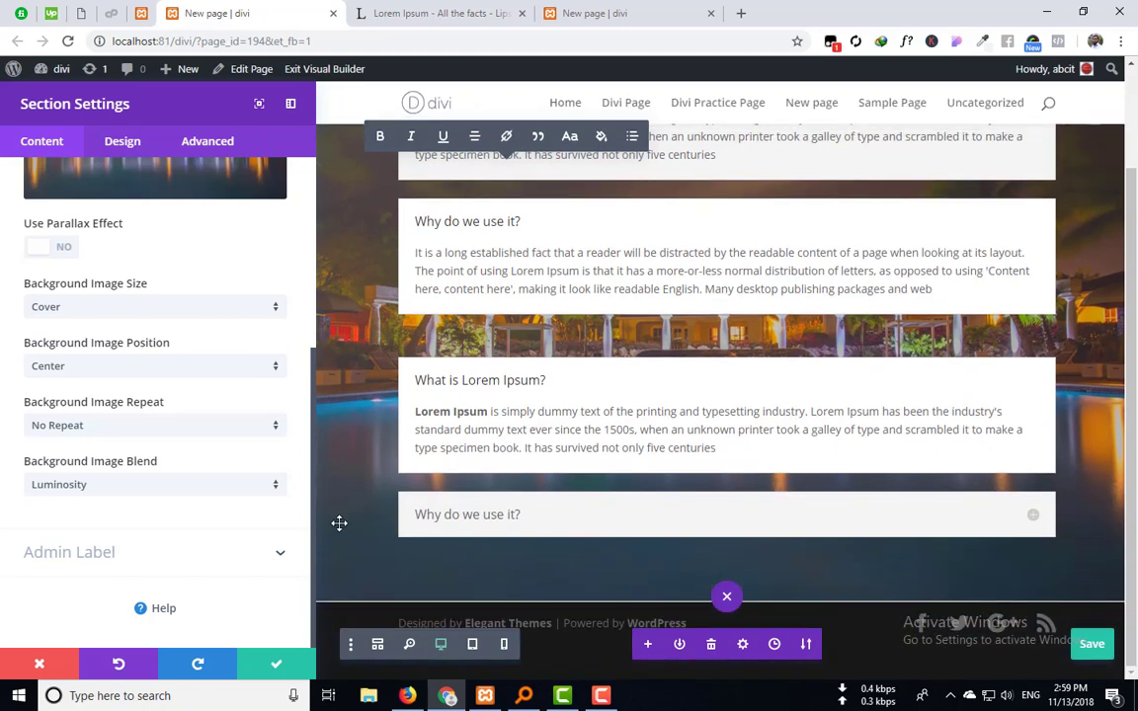
# Step: Try the Multiply and Overlay blend modes on the section's background image
pyautogui.click(154, 486)
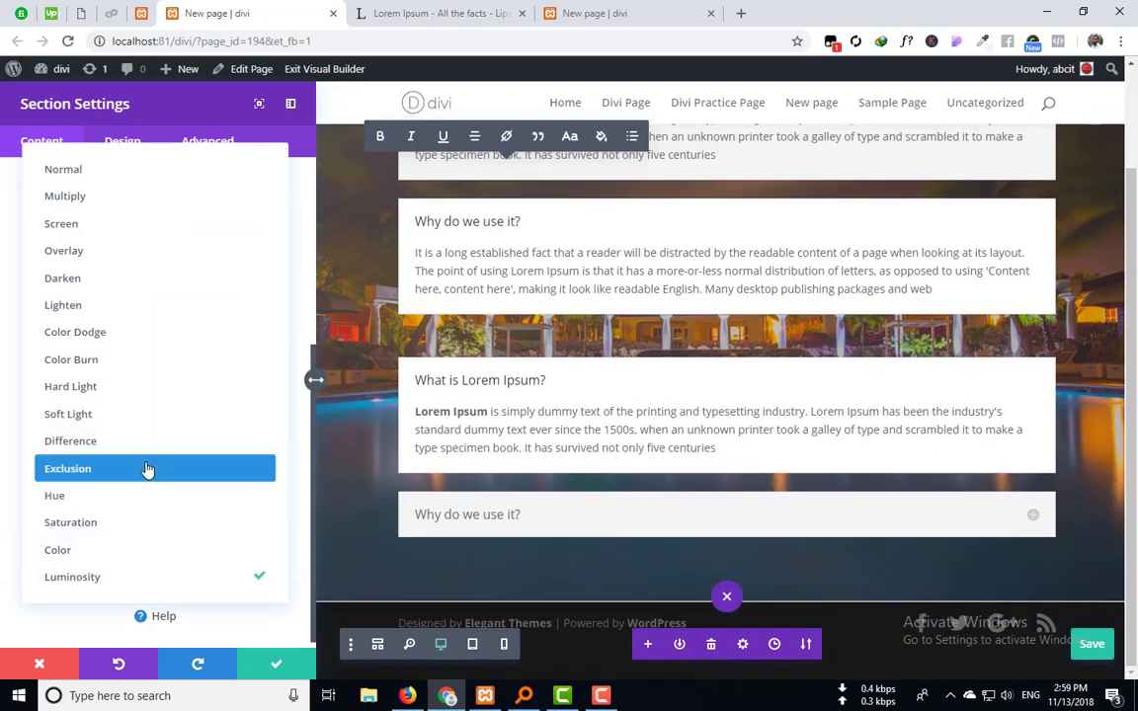
pyautogui.click(88, 199)
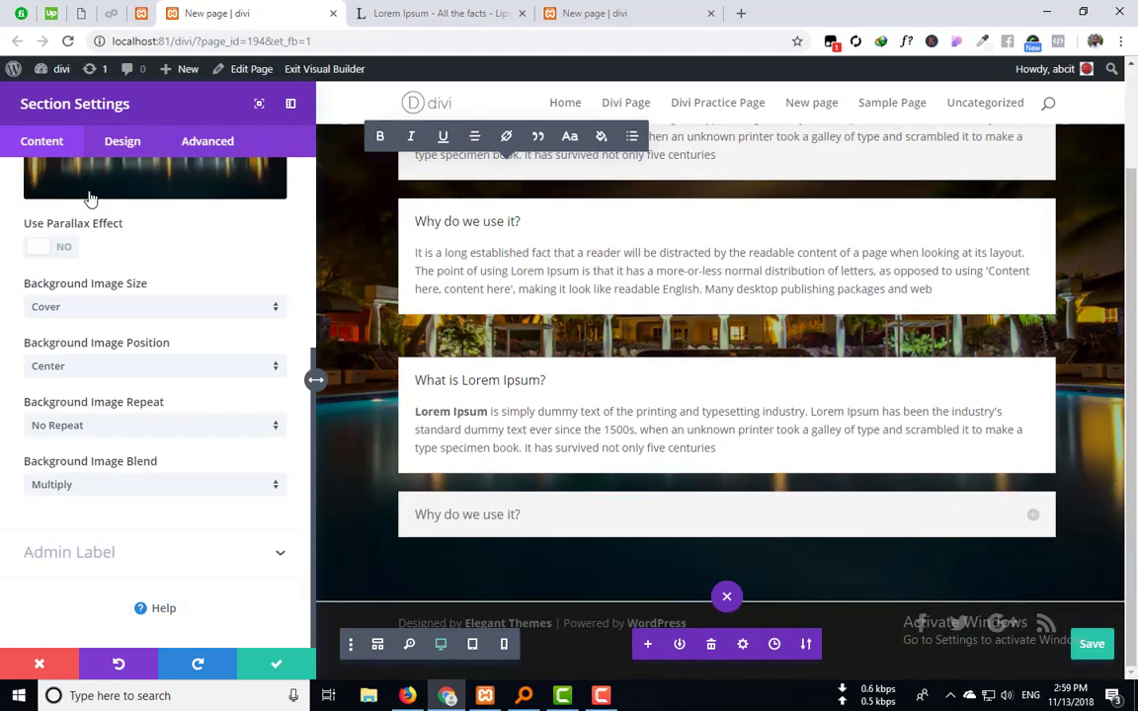
pyautogui.click(95, 499)
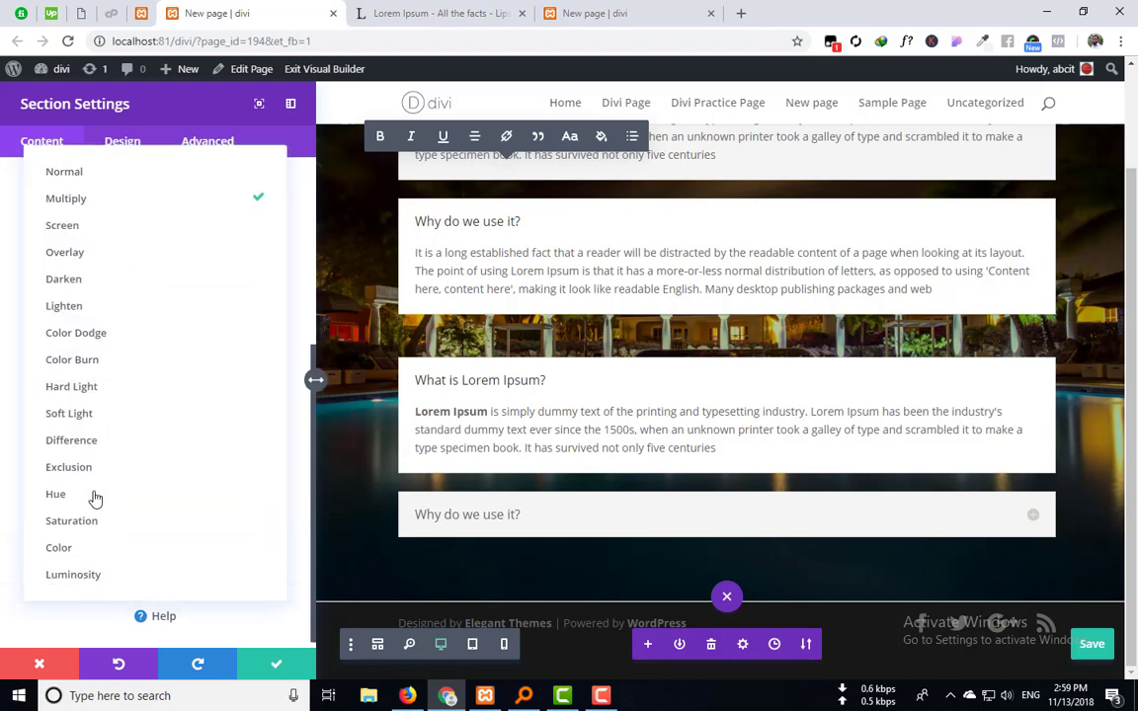
pyautogui.click(111, 255)
pyautogui.scroll(2, 472, 406)
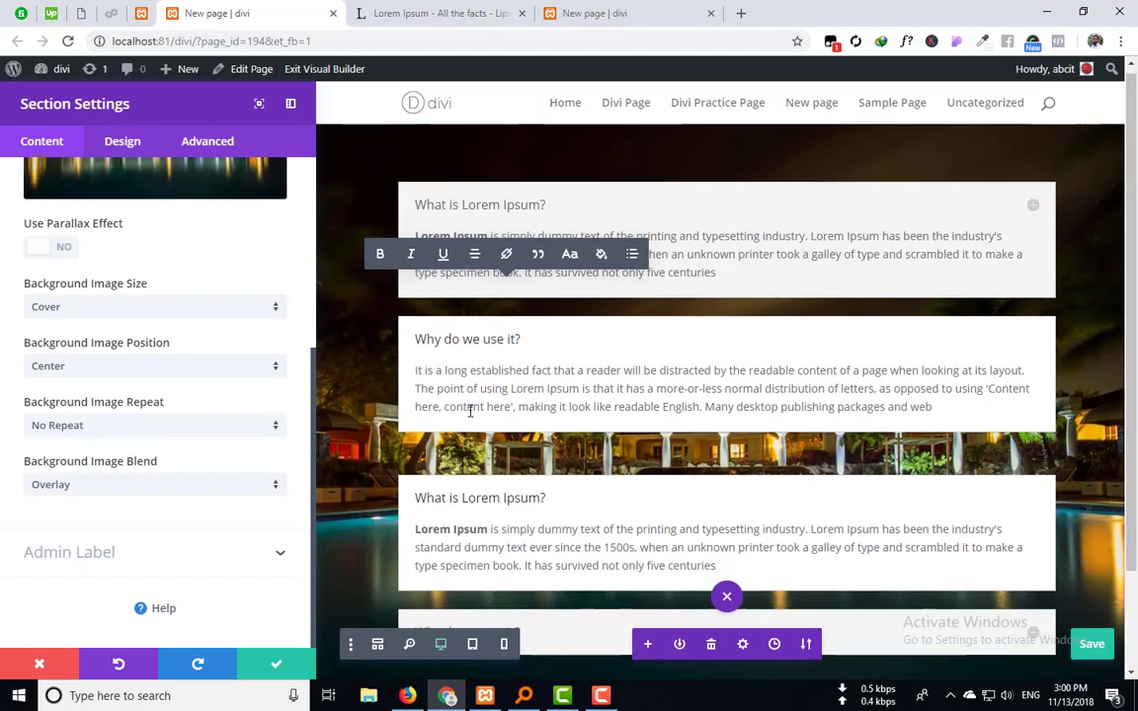
pyautogui.scroll(-2, 365, 459)
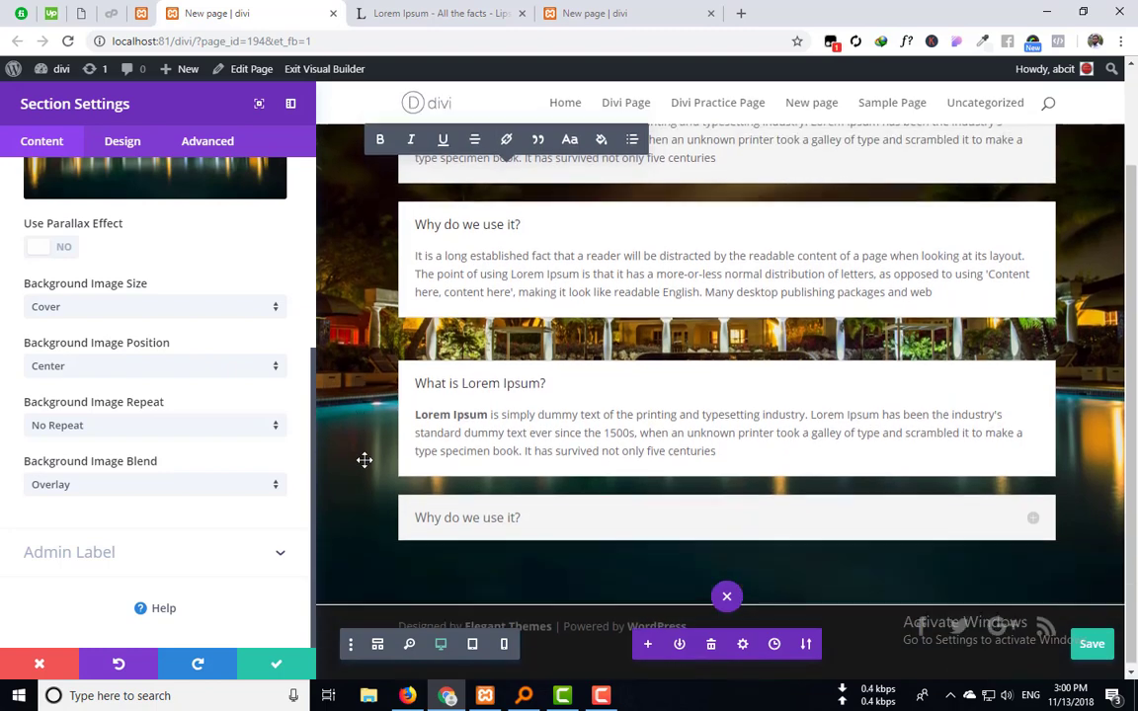
# Step: Remove the background gradient from the section
pyautogui.scroll(2, 363, 460)
pyautogui.scroll(3, 193, 422)
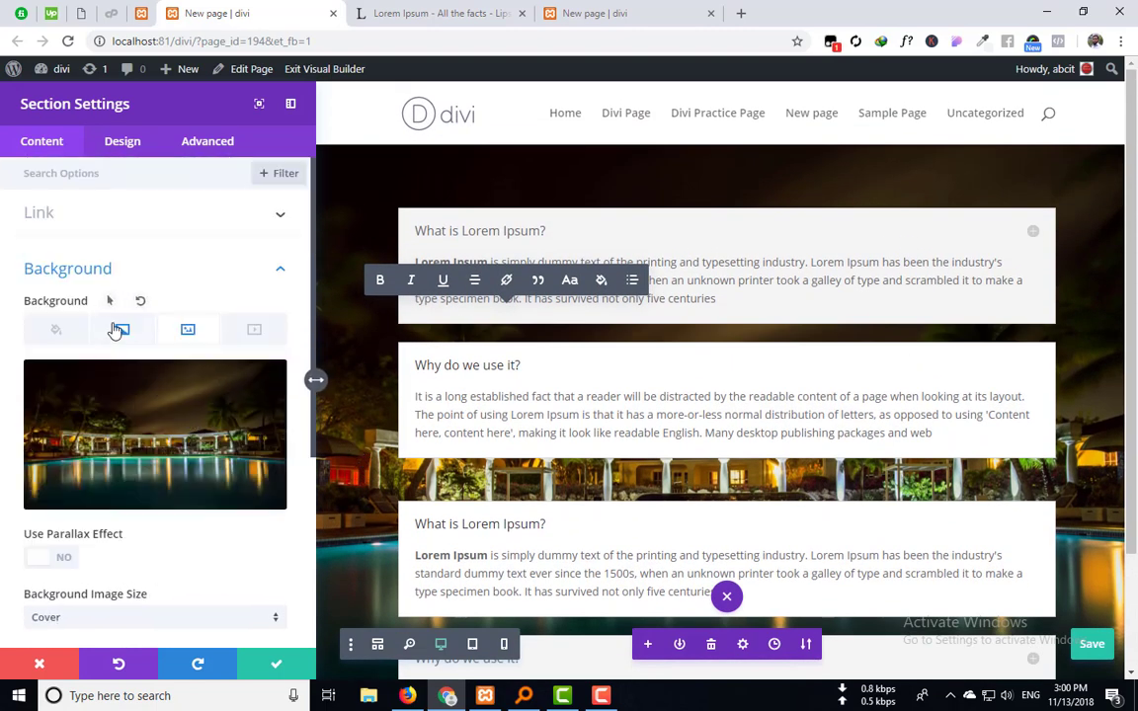
pyautogui.click(121, 329)
pyautogui.click(263, 386)
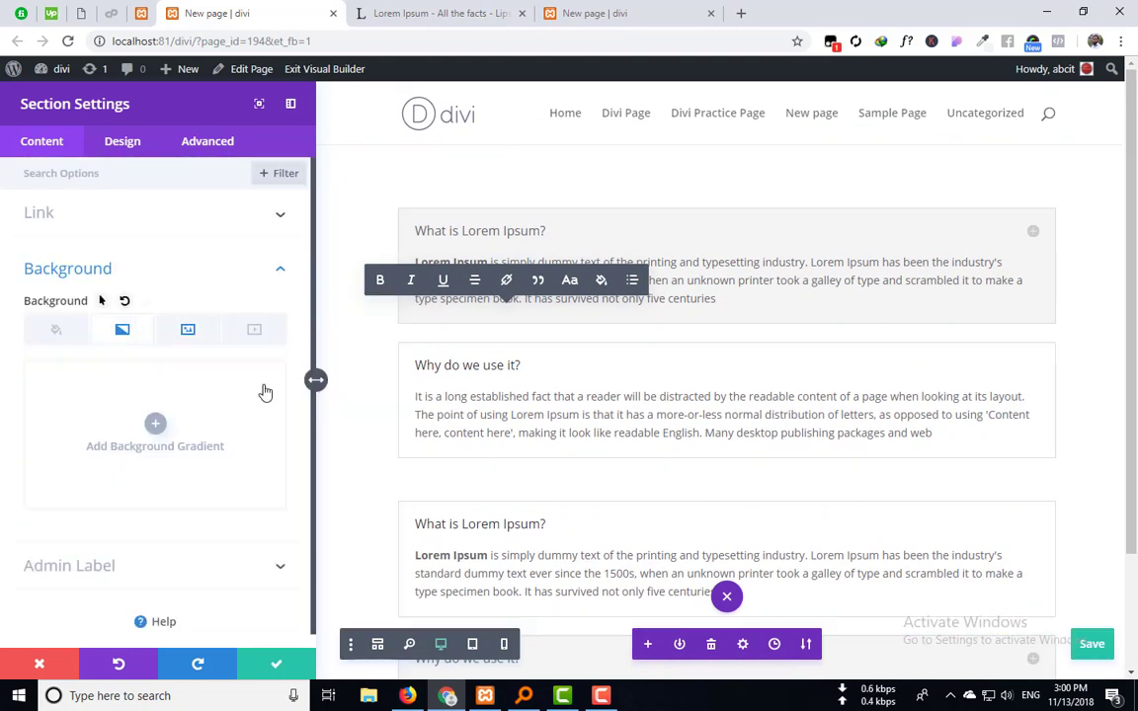
# Step: Review the section's background image settings and the media library images available for it
pyautogui.click(185, 330)
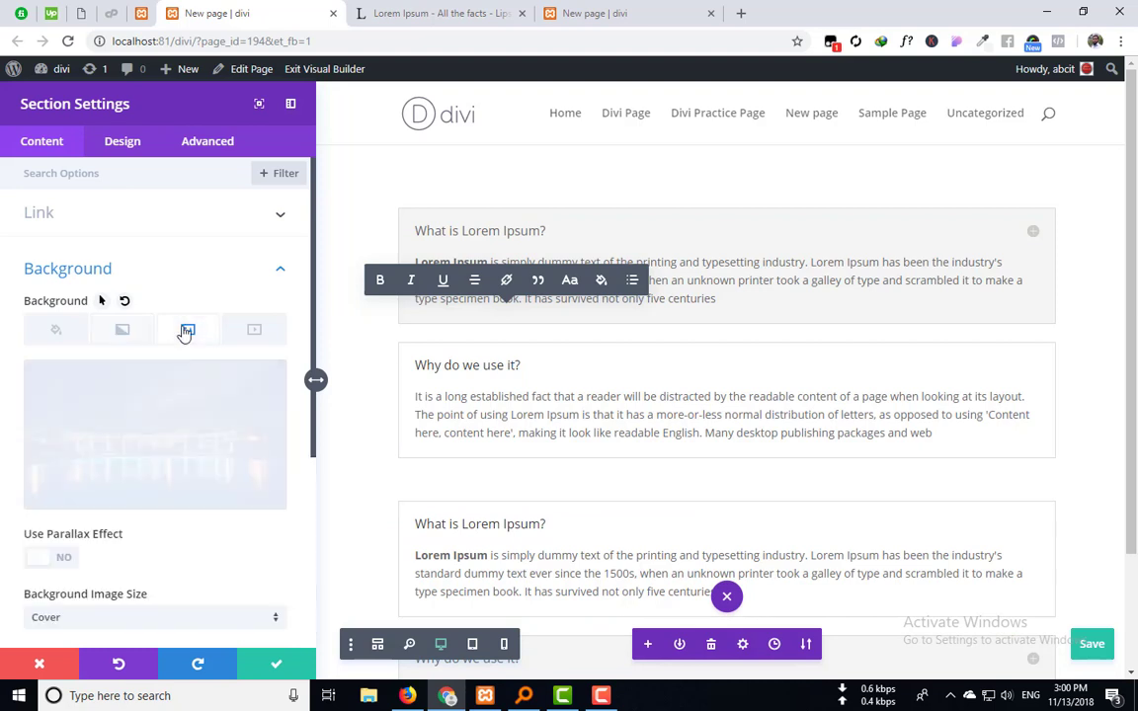
pyautogui.scroll(-2, 222, 480)
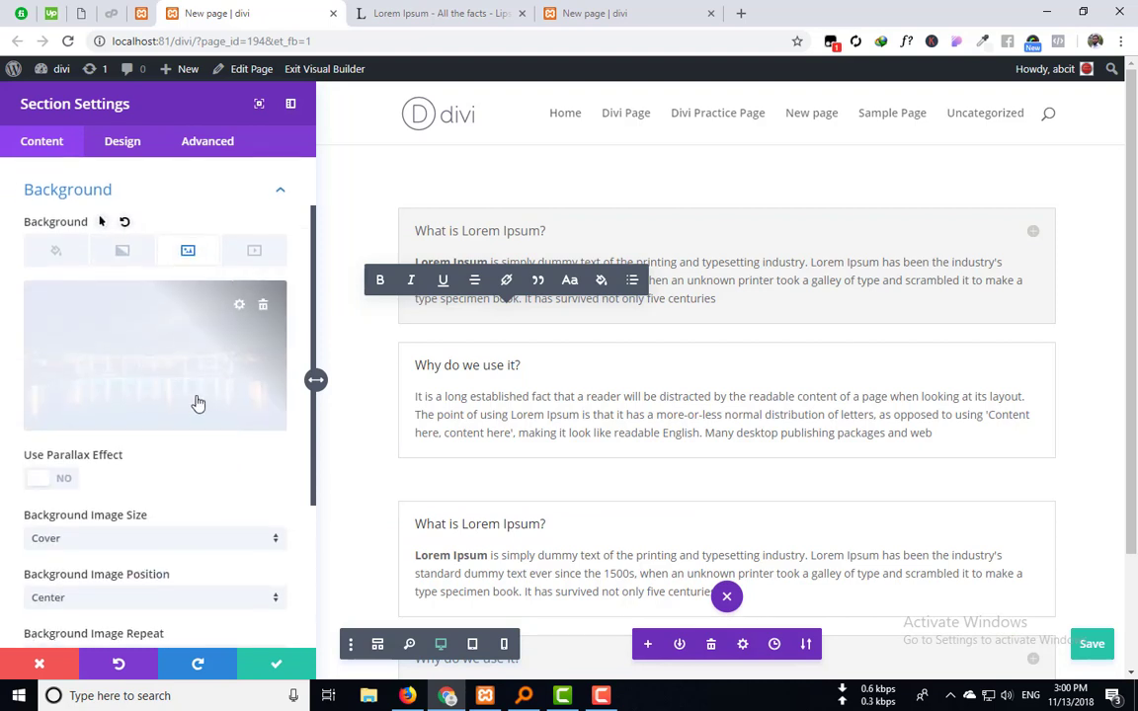
pyautogui.scroll(-3, 158, 458)
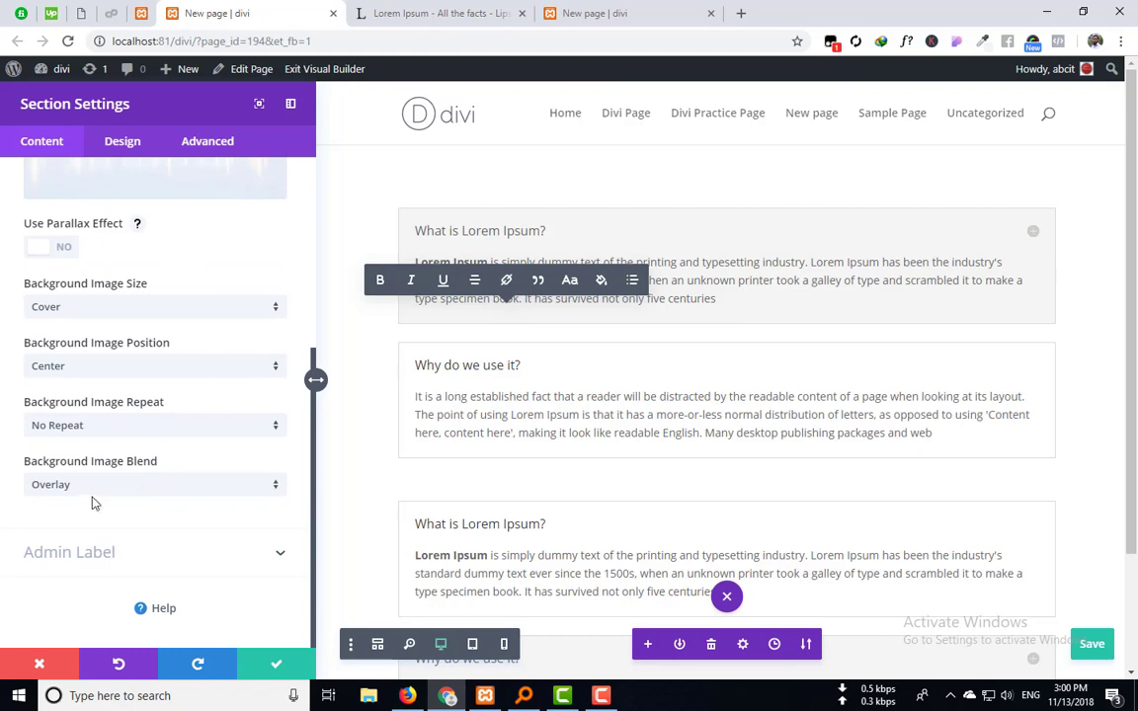
pyautogui.scroll(3, 98, 490)
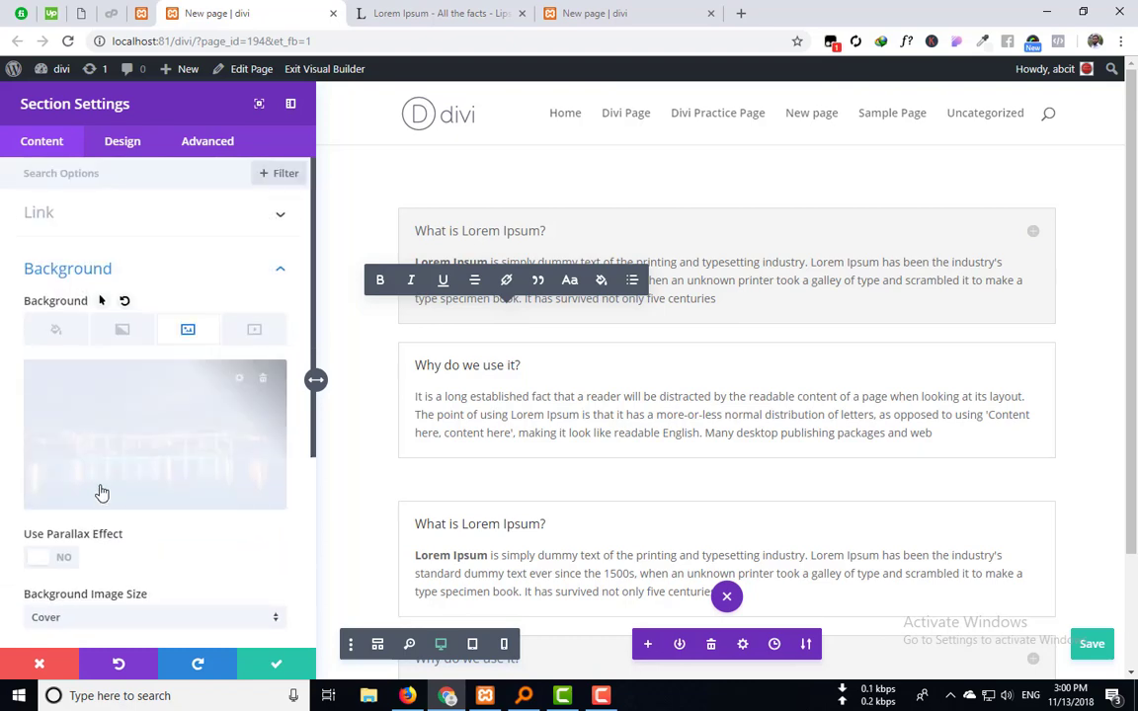
pyautogui.click(240, 387)
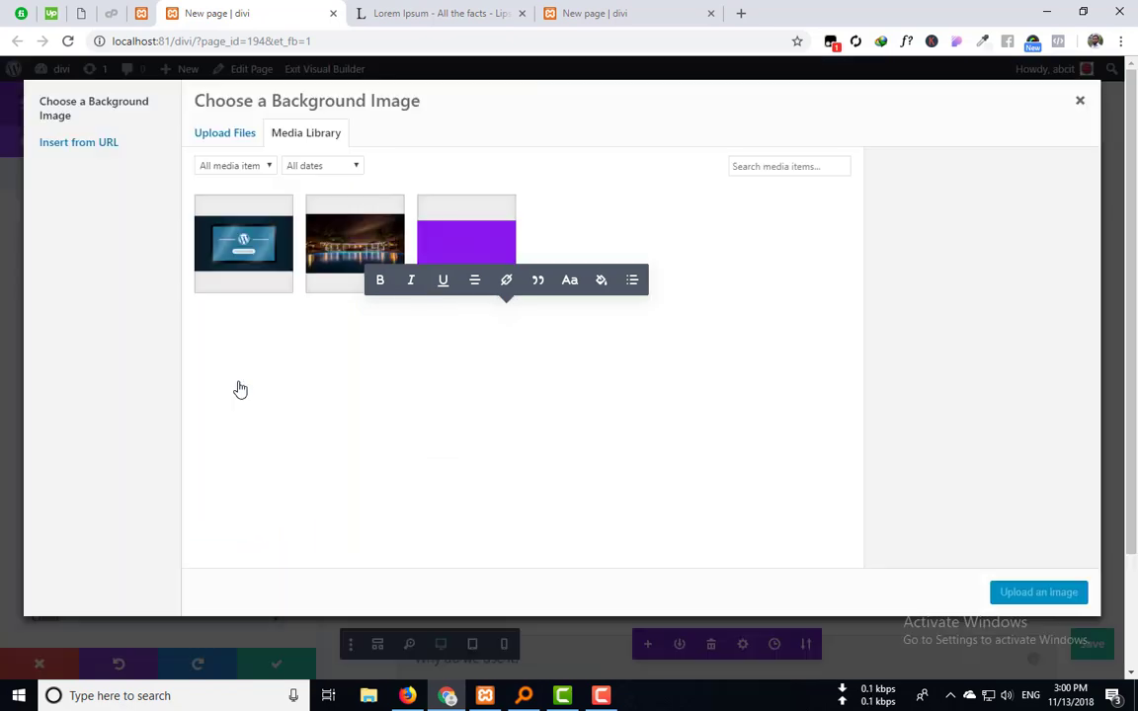
pyautogui.click(1081, 105)
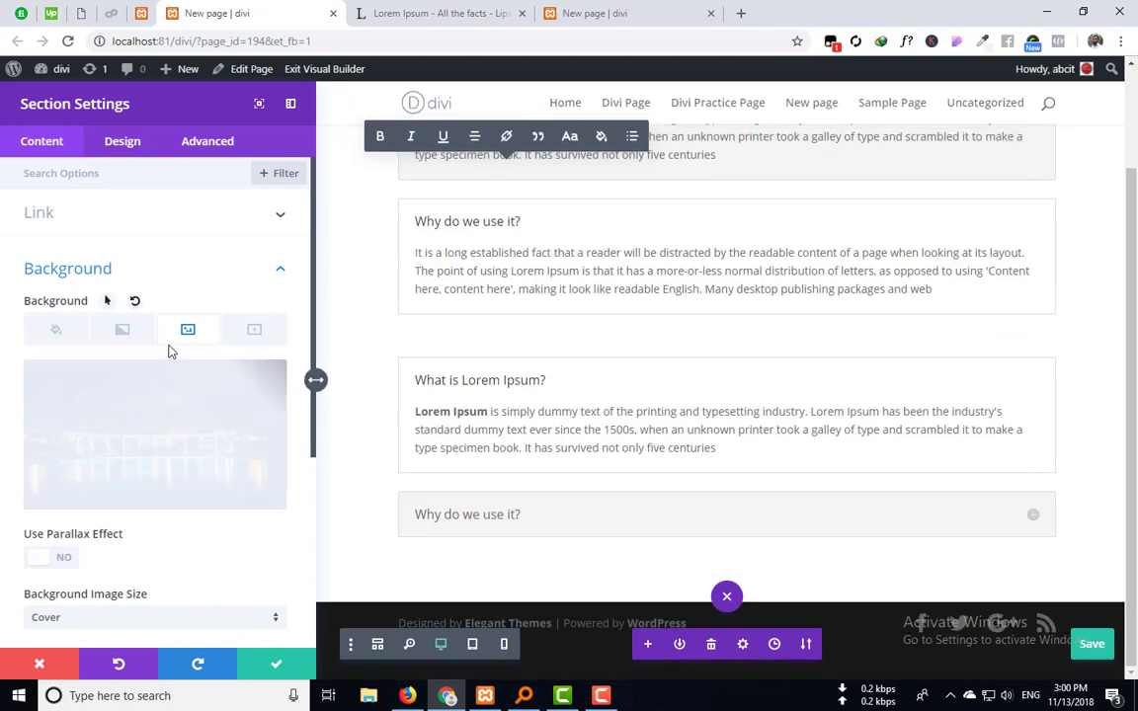
# Step: Set the section's background image blend to Normal
pyautogui.scroll(-3, 170, 571)
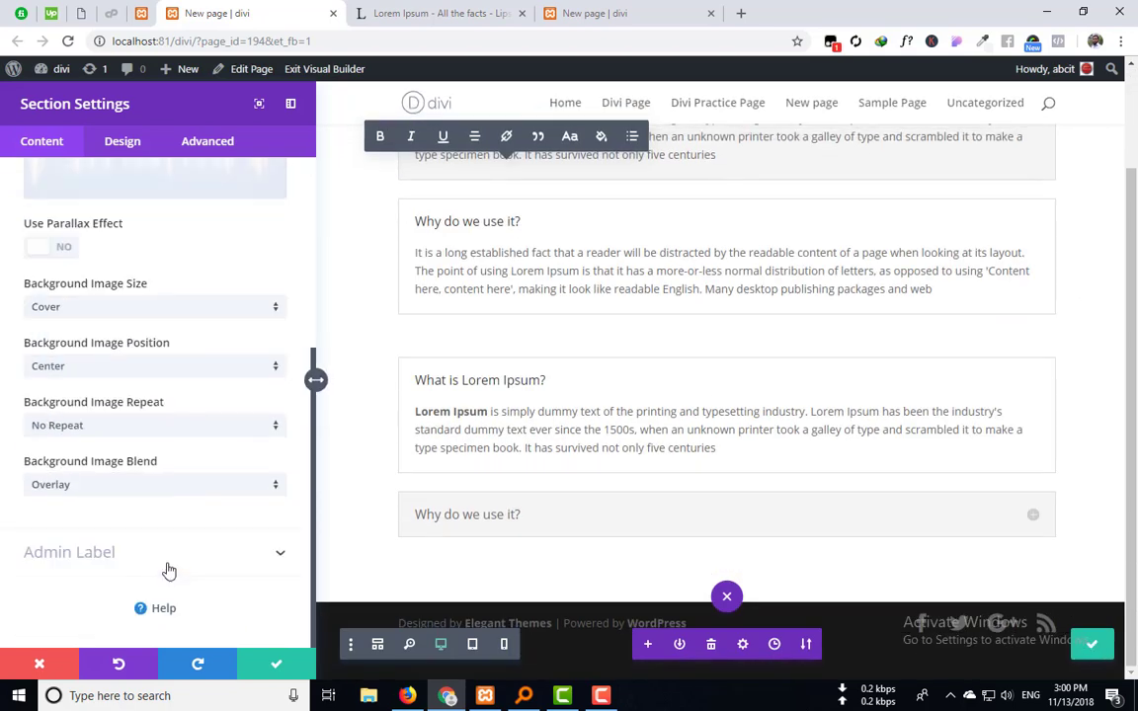
pyautogui.click(110, 484)
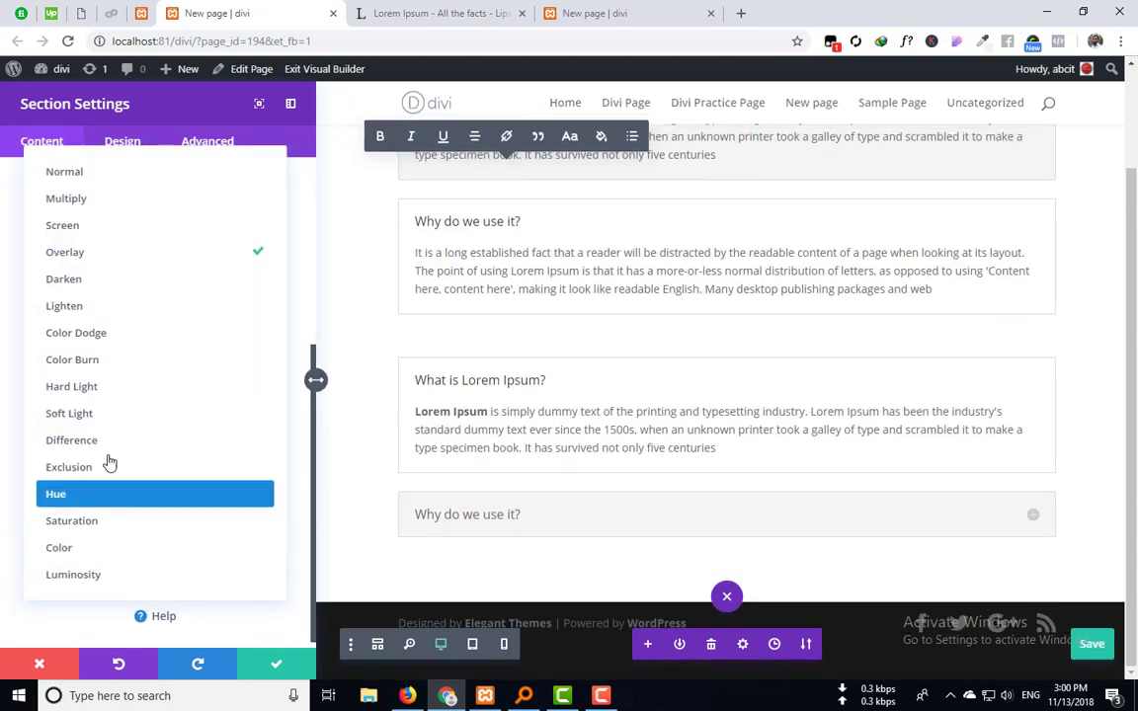
pyautogui.click(91, 170)
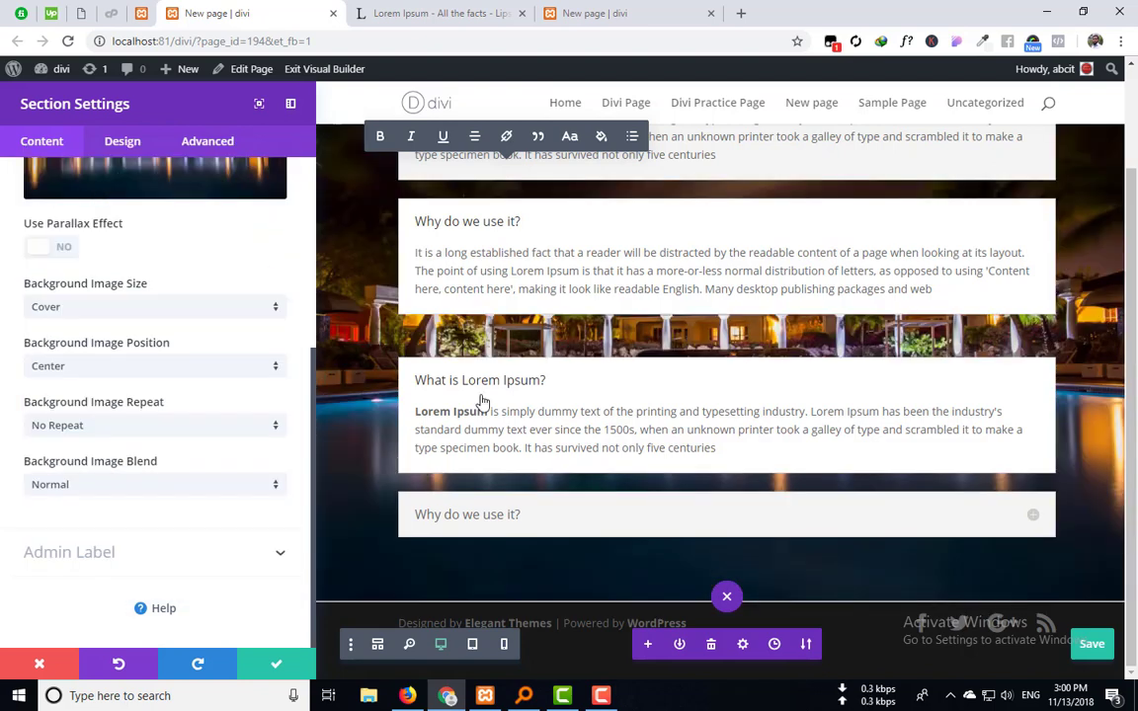
# Step: Try the Darken and Hard Light blends on the background image, returning it to Normal
pyautogui.click(98, 485)
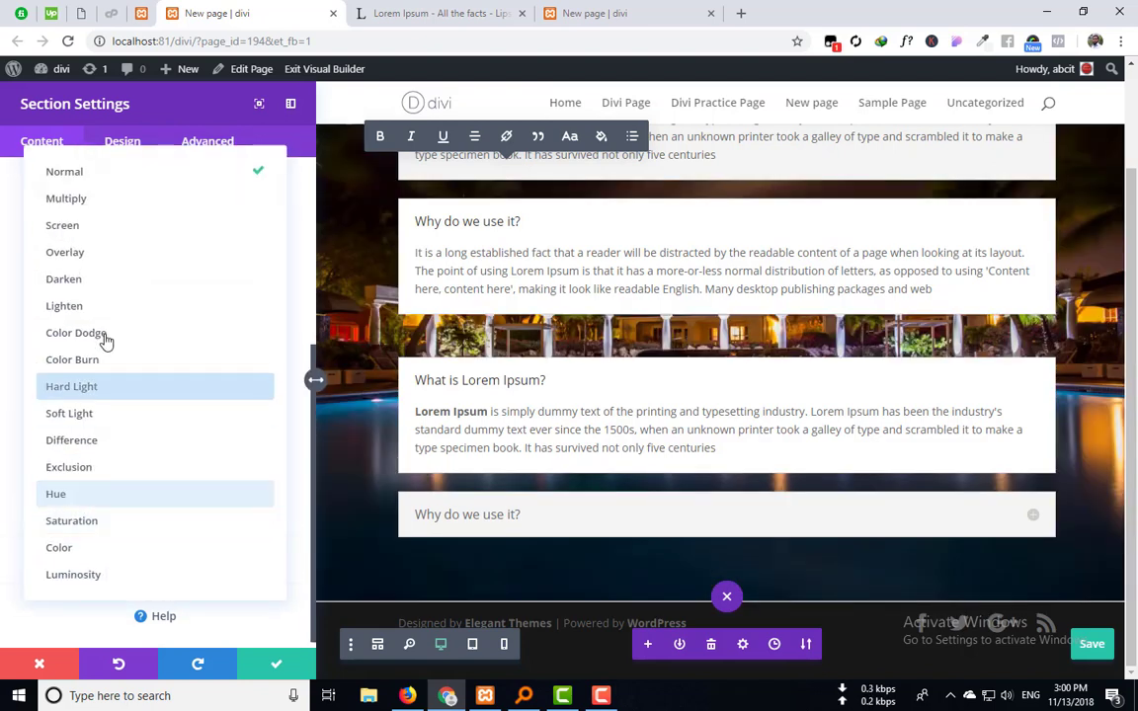
pyautogui.click(76, 282)
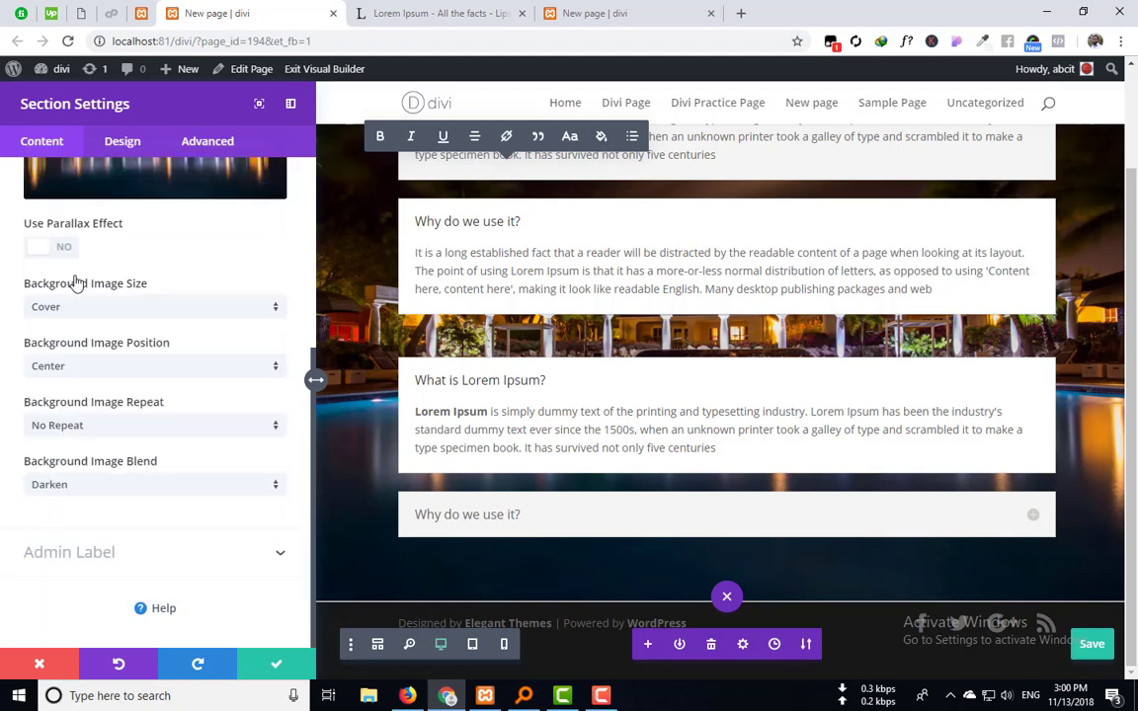
pyautogui.click(113, 484)
pyautogui.click(92, 397)
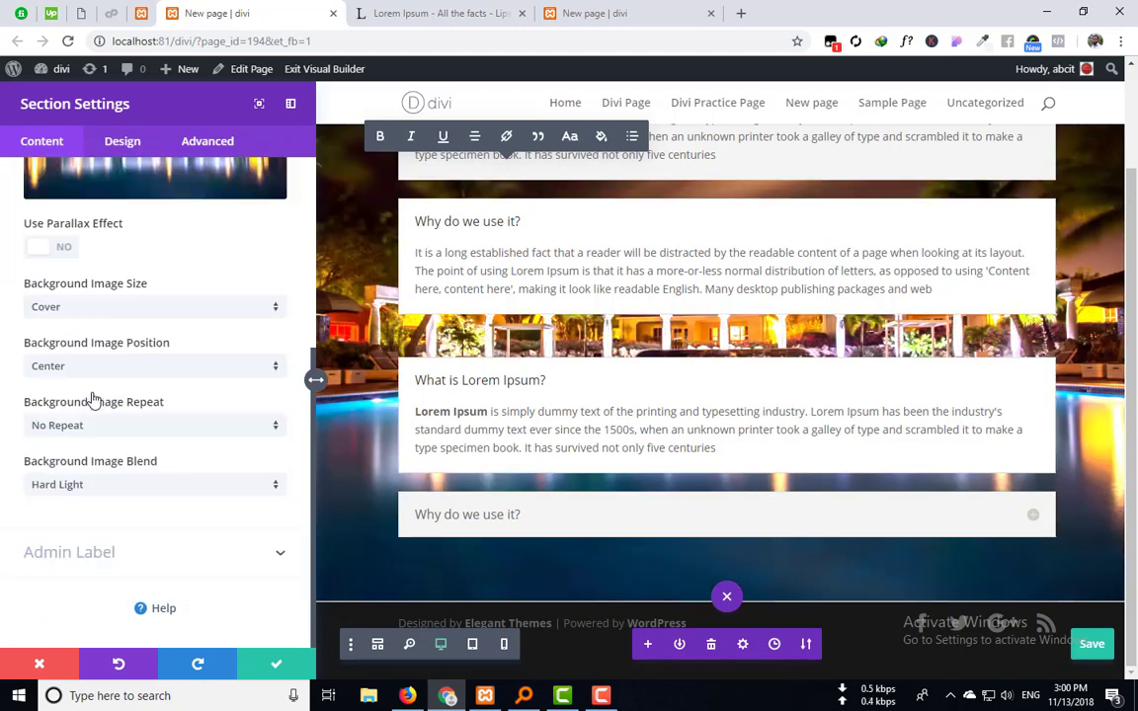
pyautogui.click(161, 489)
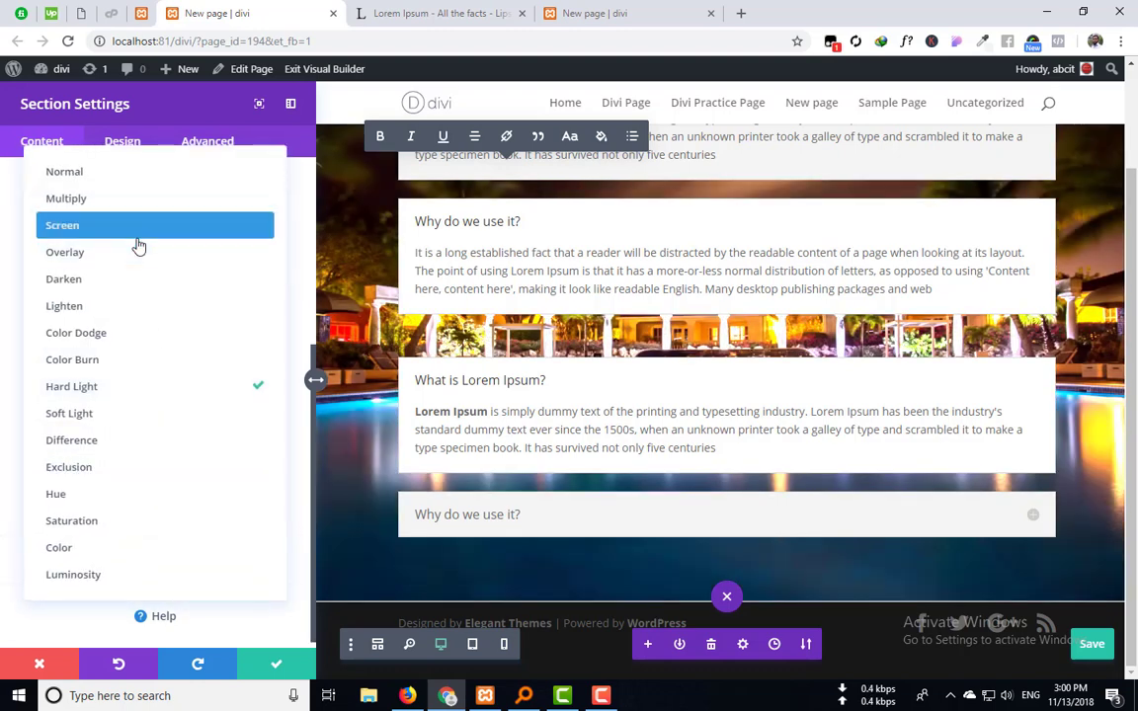
pyautogui.click(127, 184)
pyautogui.scroll(3, 508, 335)
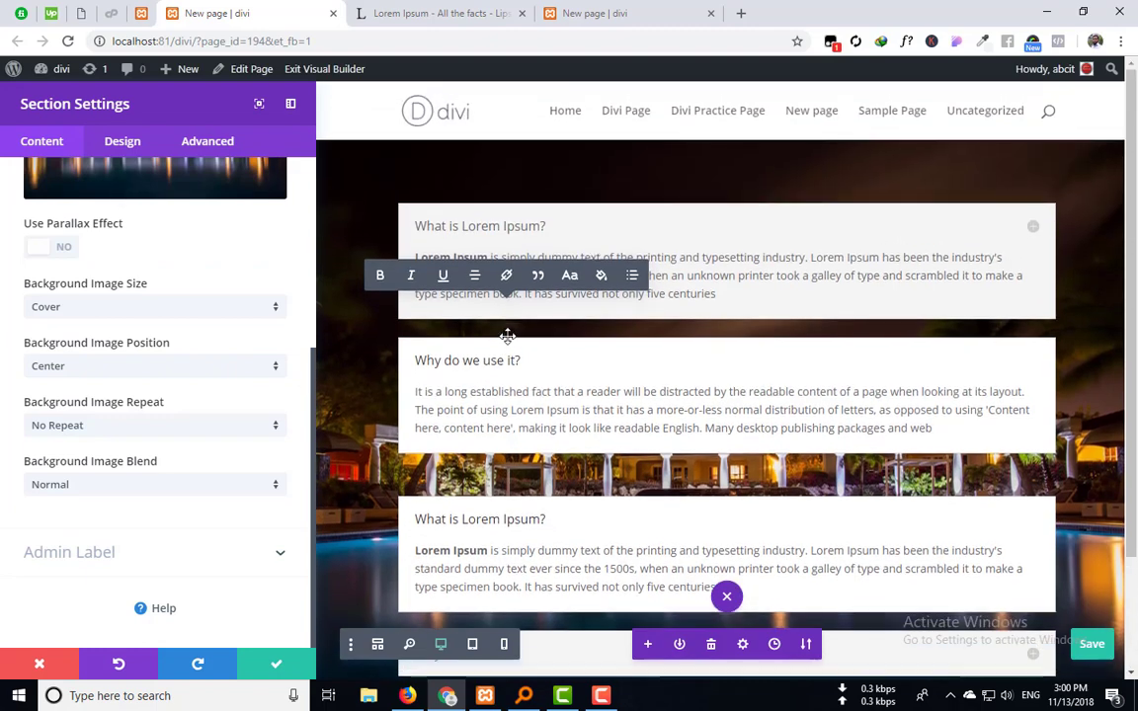
# Step: Set the background image blend to Overlay
pyautogui.scroll(-3, 369, 363)
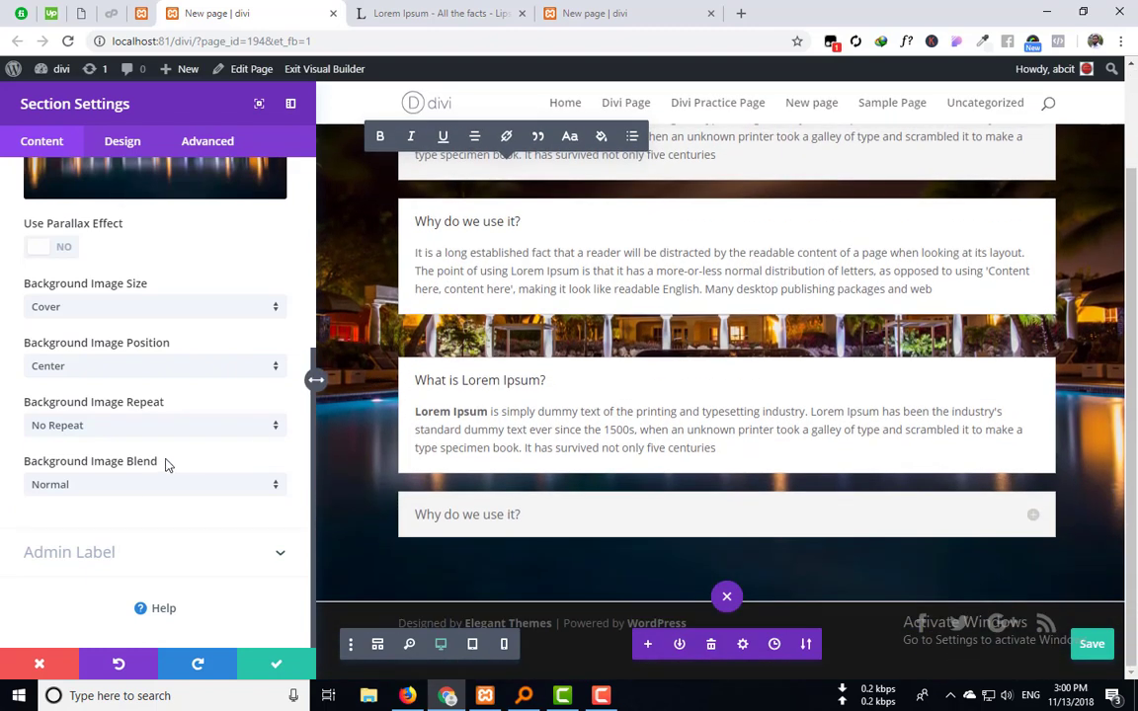
pyautogui.click(143, 488)
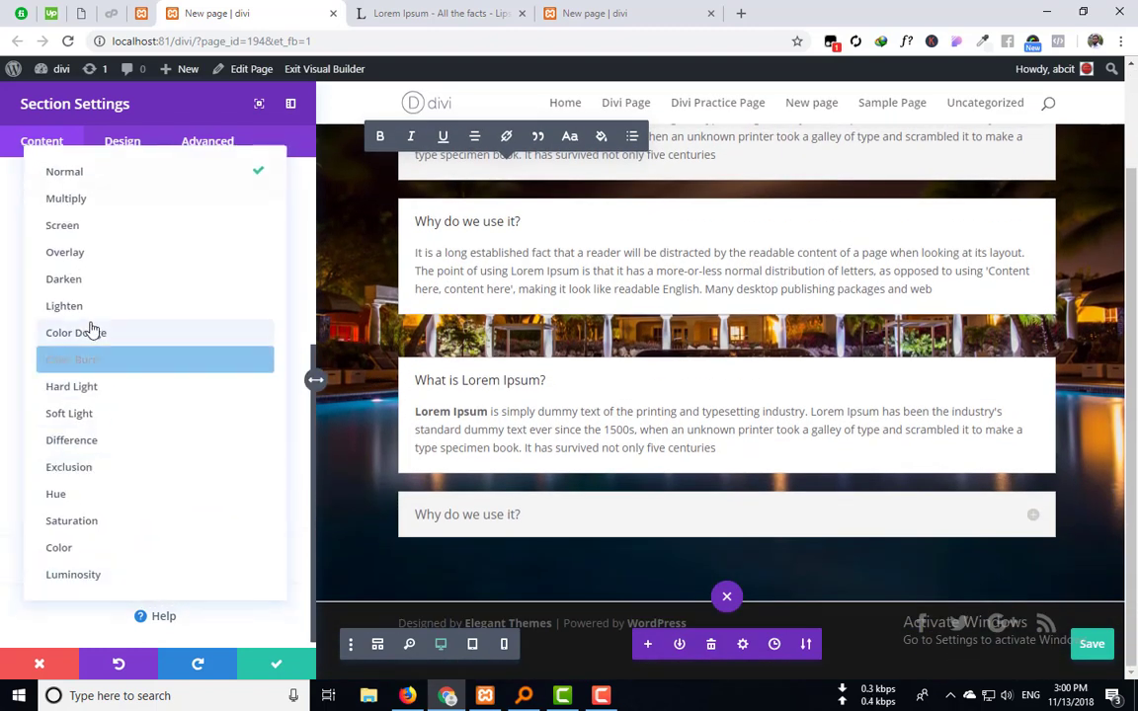
pyautogui.click(94, 253)
# Step: Add a background color behind the section's image, trying green #7cda24 before choosing blue #0c71c3
pyautogui.scroll(3, 14, 261)
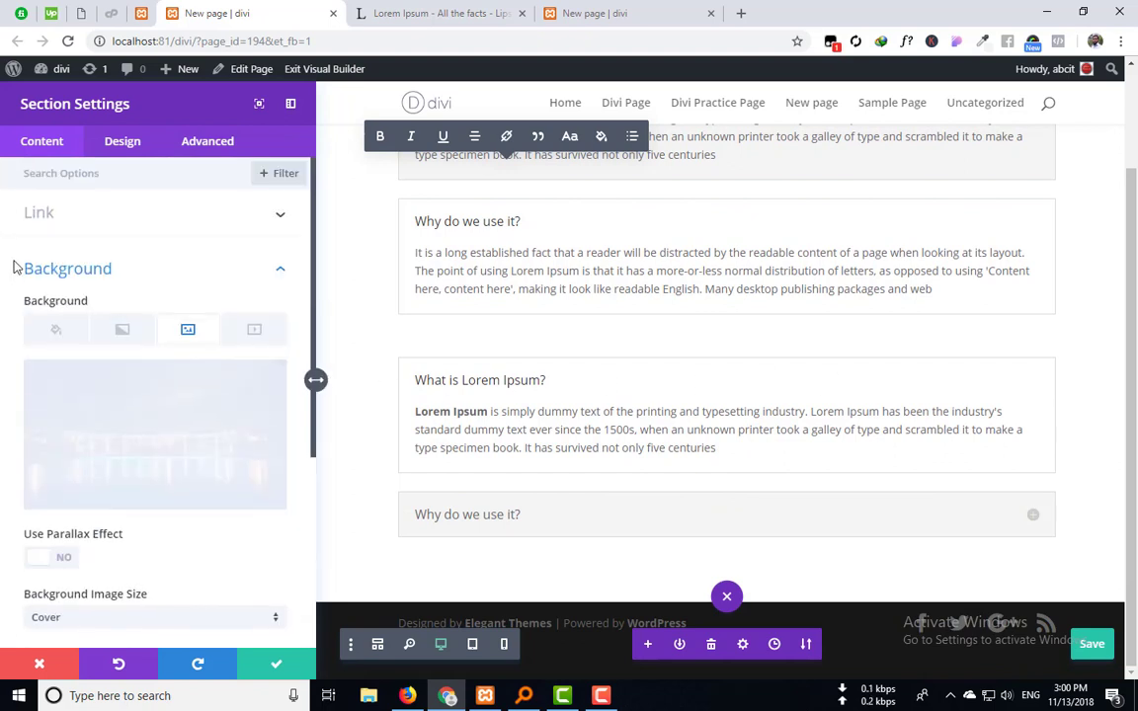
pyautogui.click(55, 329)
pyautogui.scroll(-1, 120, 384)
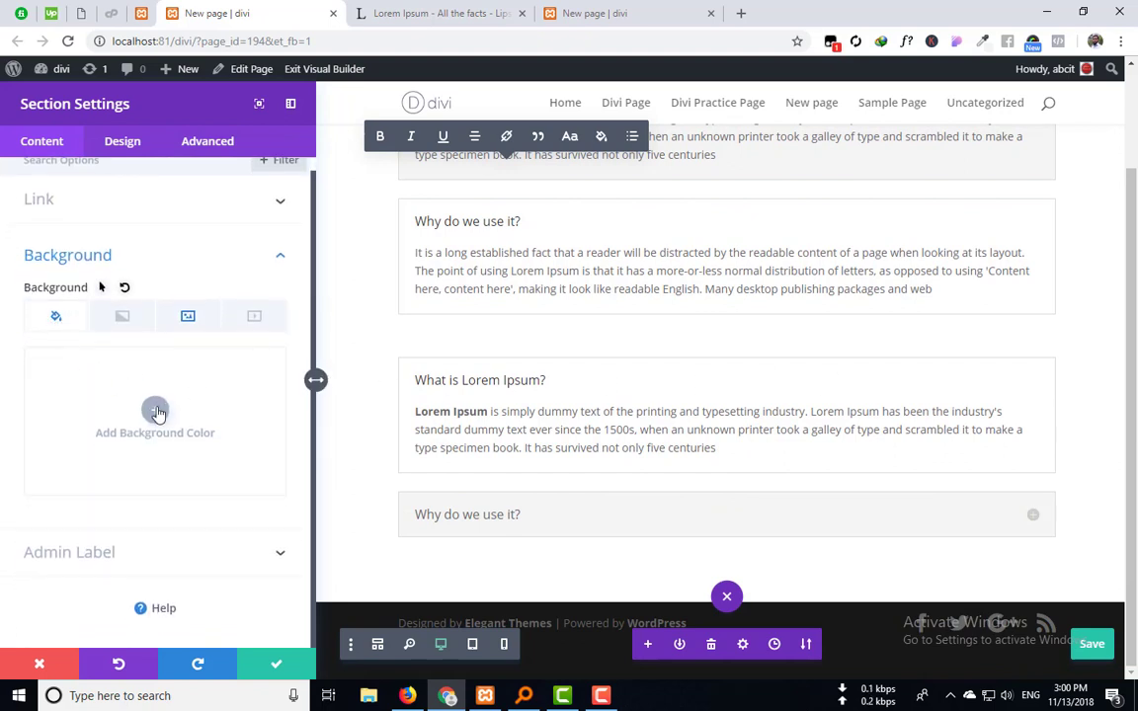
pyautogui.click(155, 409)
pyautogui.click(202, 497)
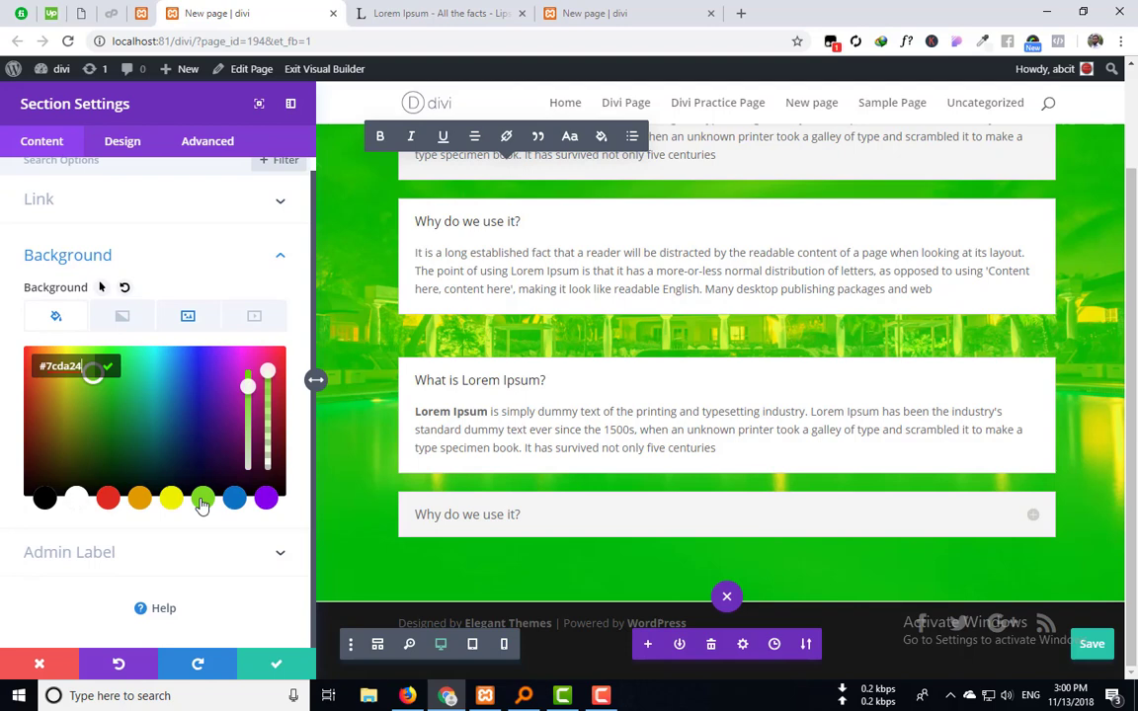
pyautogui.click(235, 499)
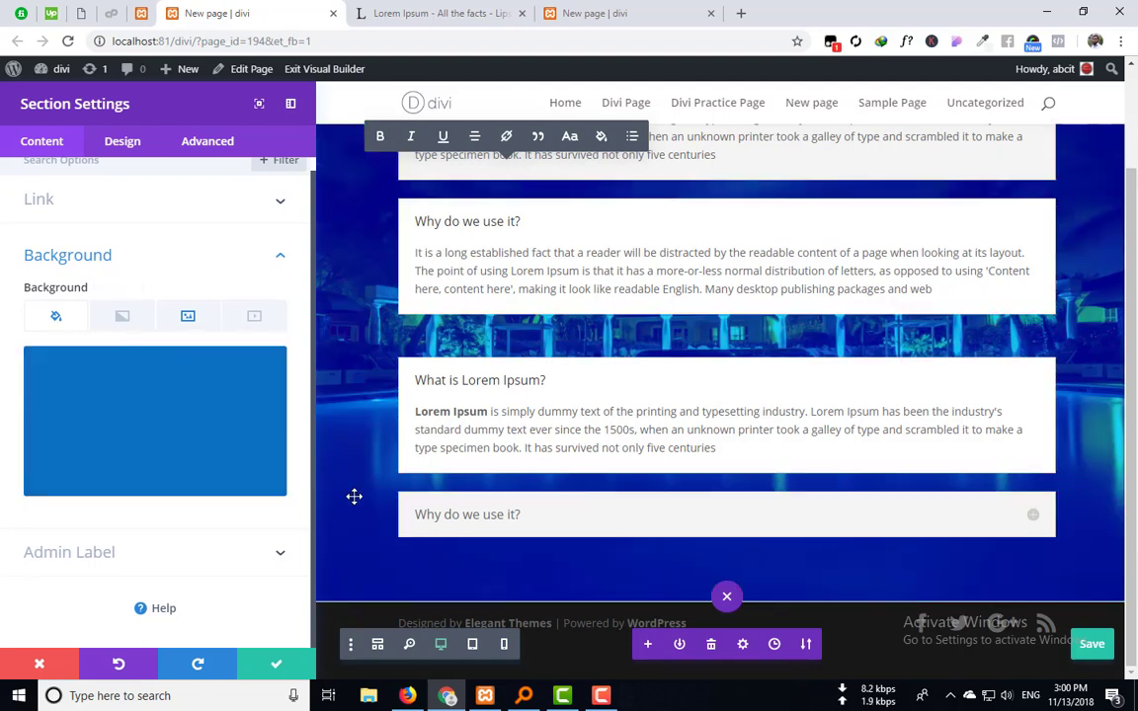
# Step: Reduce the opacity of the blue background color to 0.33
pyautogui.click(247, 374)
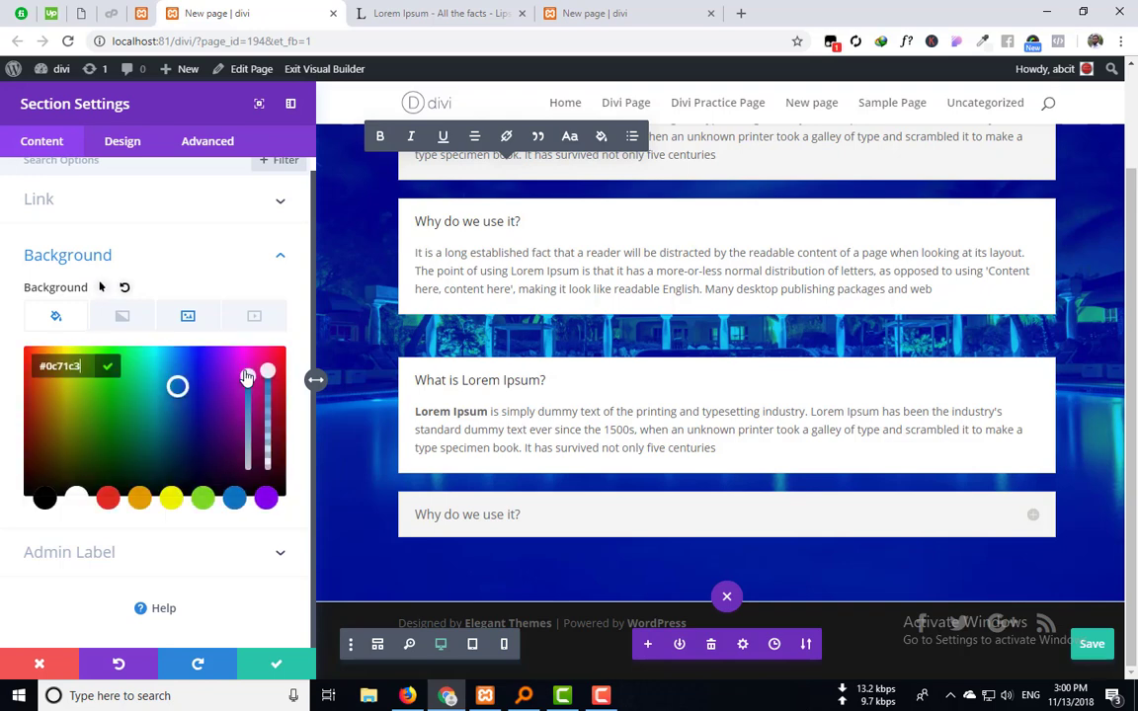
pyautogui.moveTo(269, 377); pyautogui.dragTo(267, 453)
pyautogui.scroll(3, 392, 388)
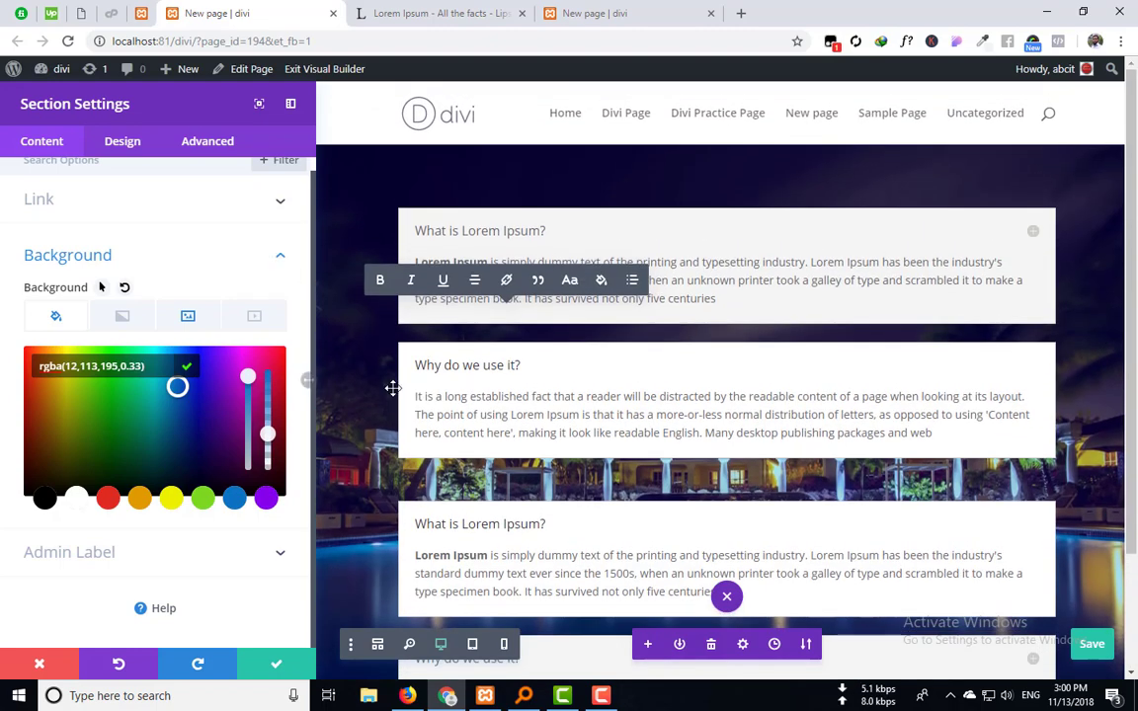
pyautogui.scroll(-2, 393, 388)
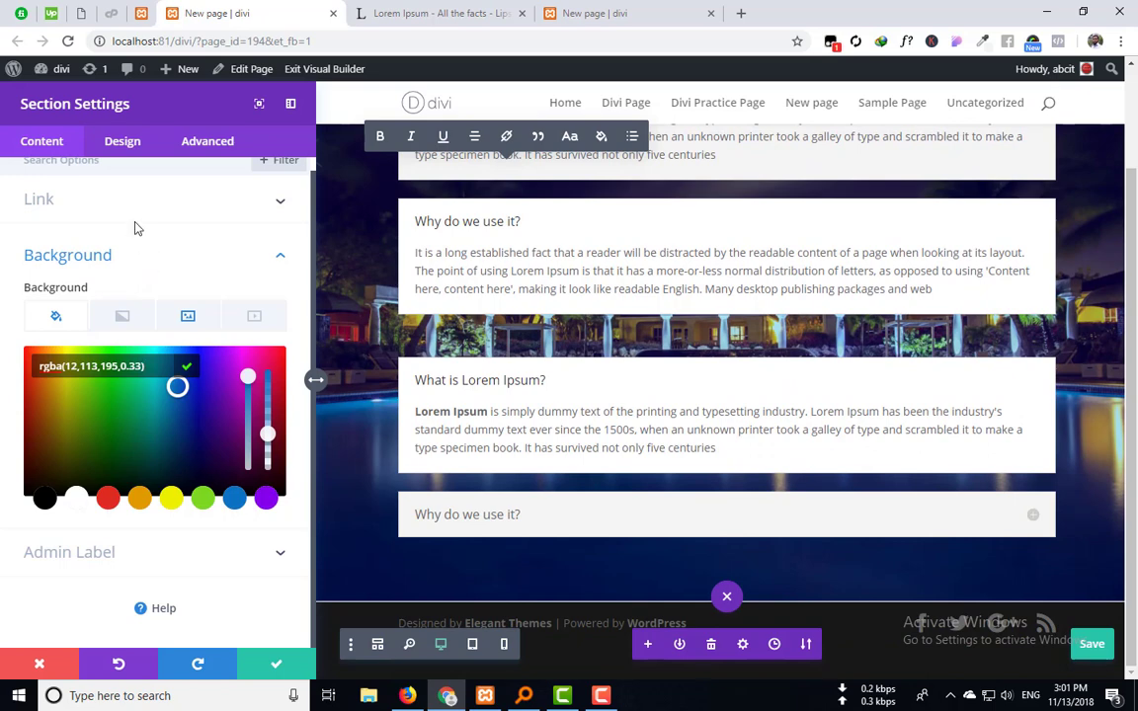
pyautogui.click(5, 265)
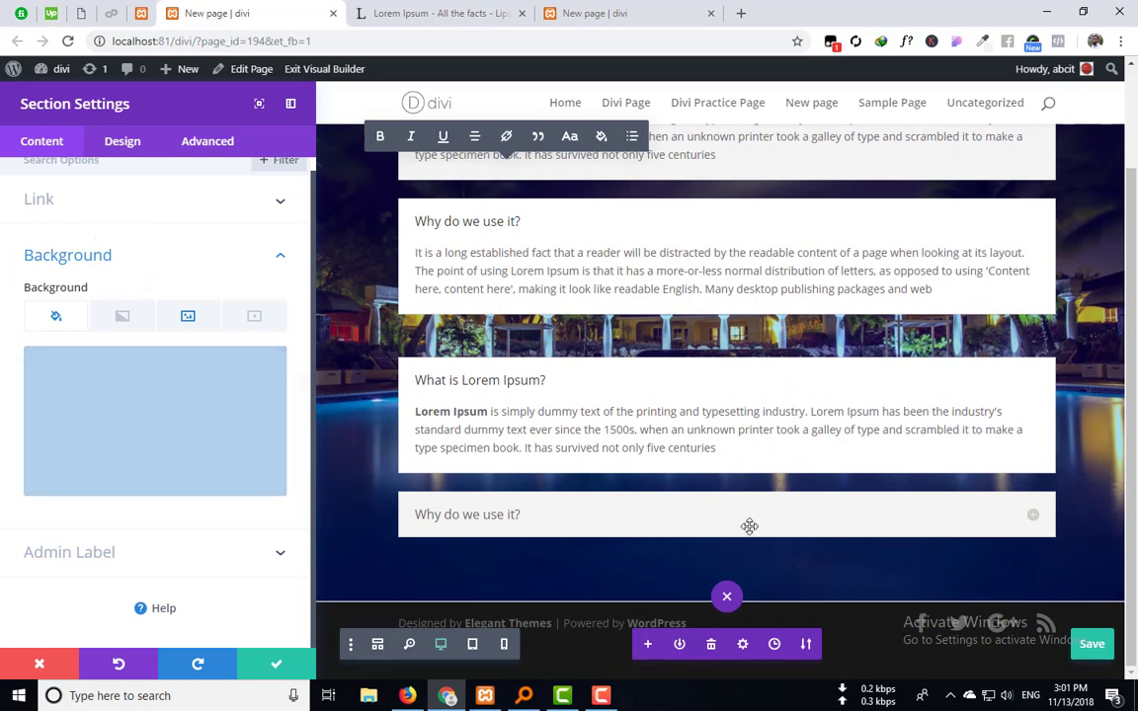
# Step: Change the section's background color to black at 0.33 opacity, rgba(0,0,0,0.33)
pyautogui.click(122, 318)
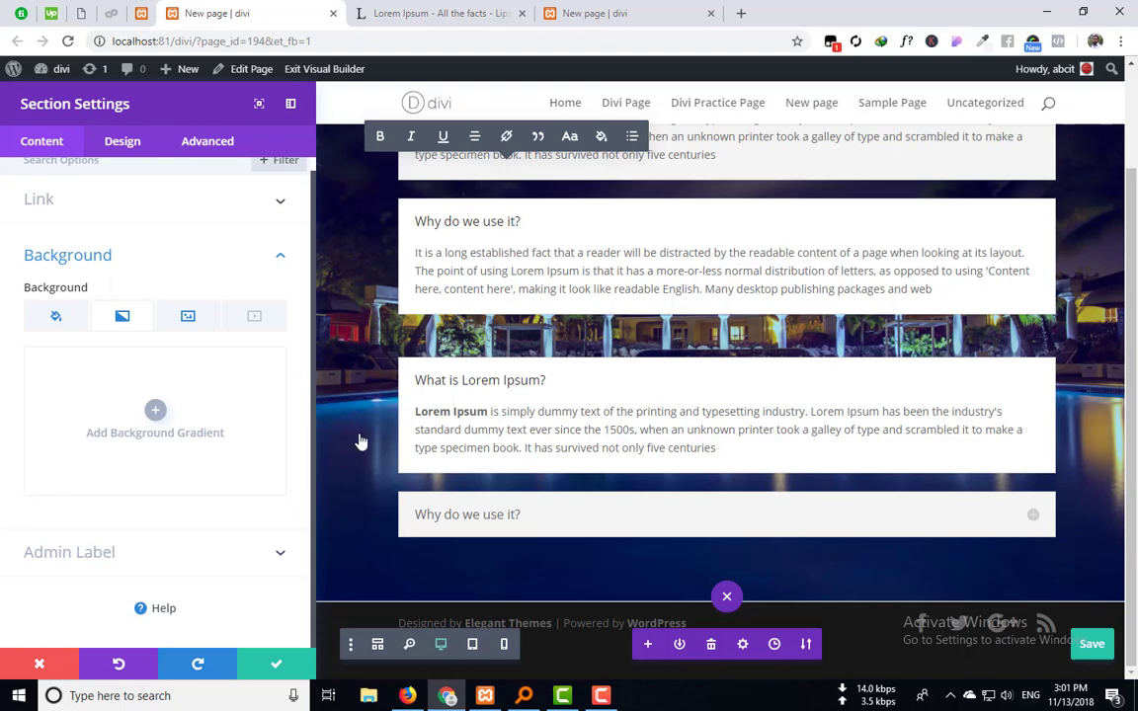
pyautogui.scroll(1, 168, 396)
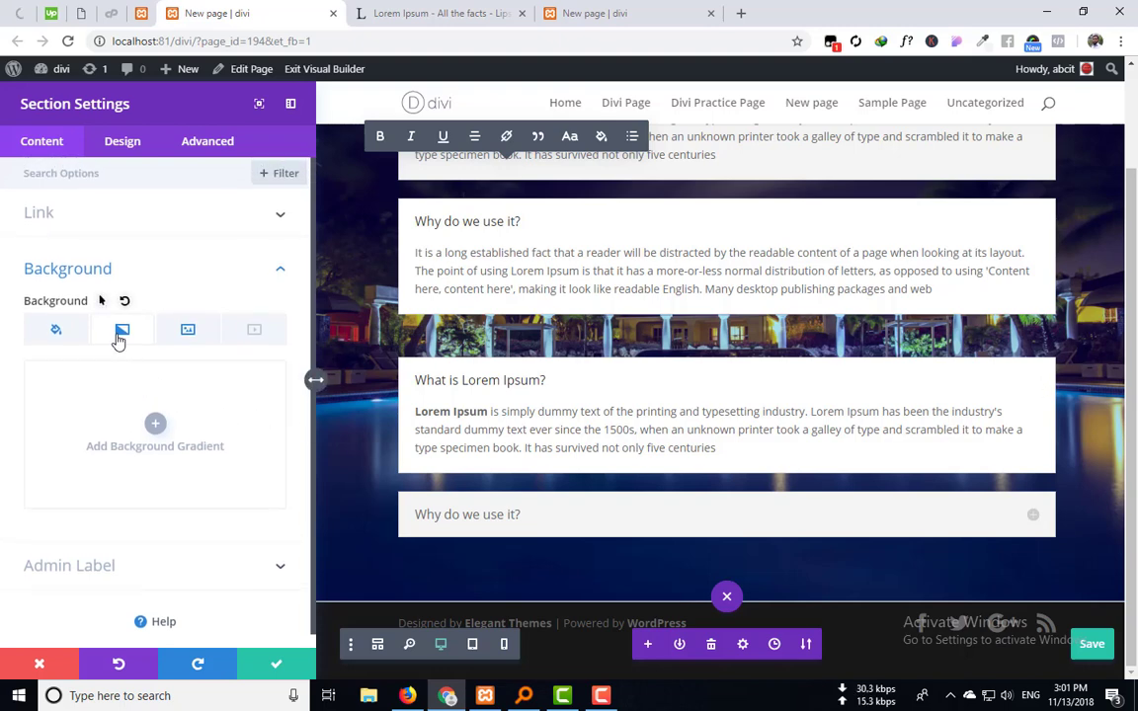
pyautogui.click(56, 331)
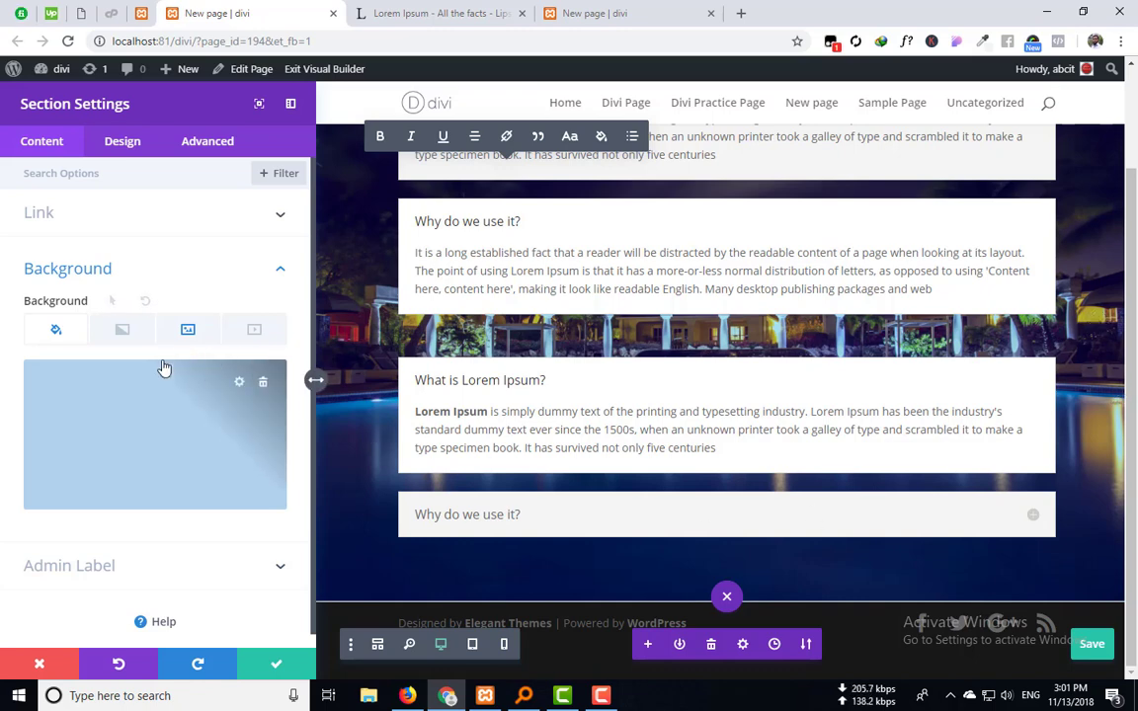
pyautogui.click(240, 383)
pyautogui.click(43, 518)
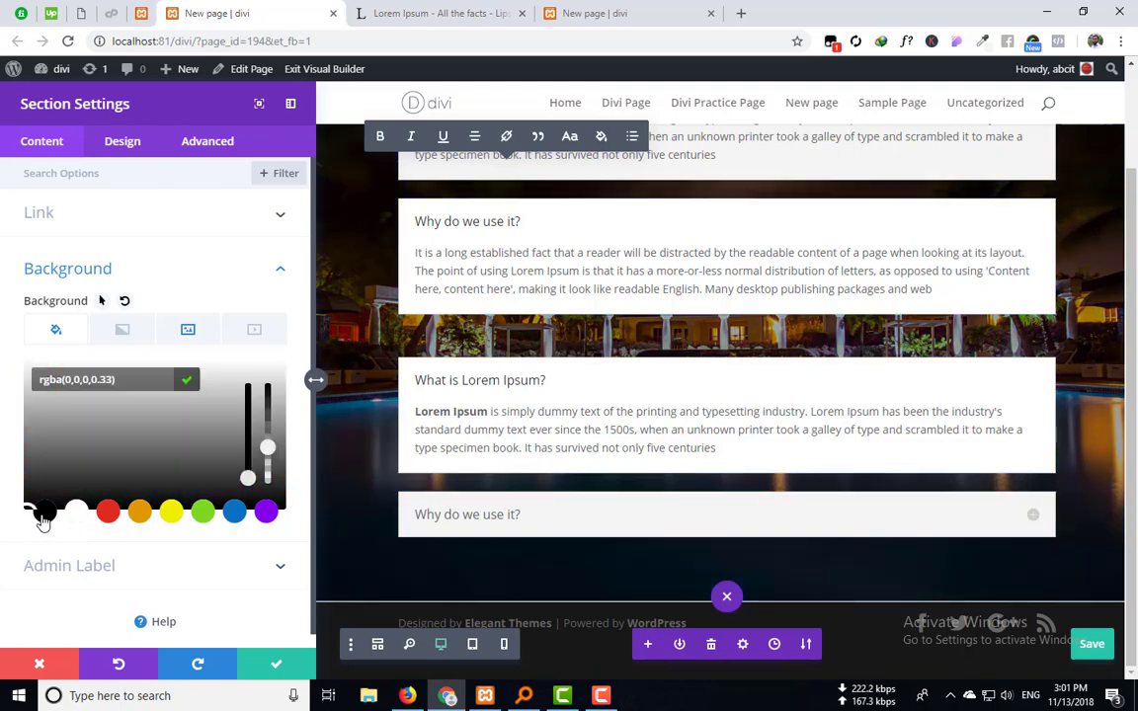
# Step: Raise the opacity of the section's black background color to 0.46 and review the background image settings
pyautogui.moveTo(267, 447)
pyautogui.mouseDown()
pyautogui.moveTo(260, 500)
pyautogui.moveTo(267, 431)
pyautogui.moveTo(268, 451)
pyautogui.mouseUp()
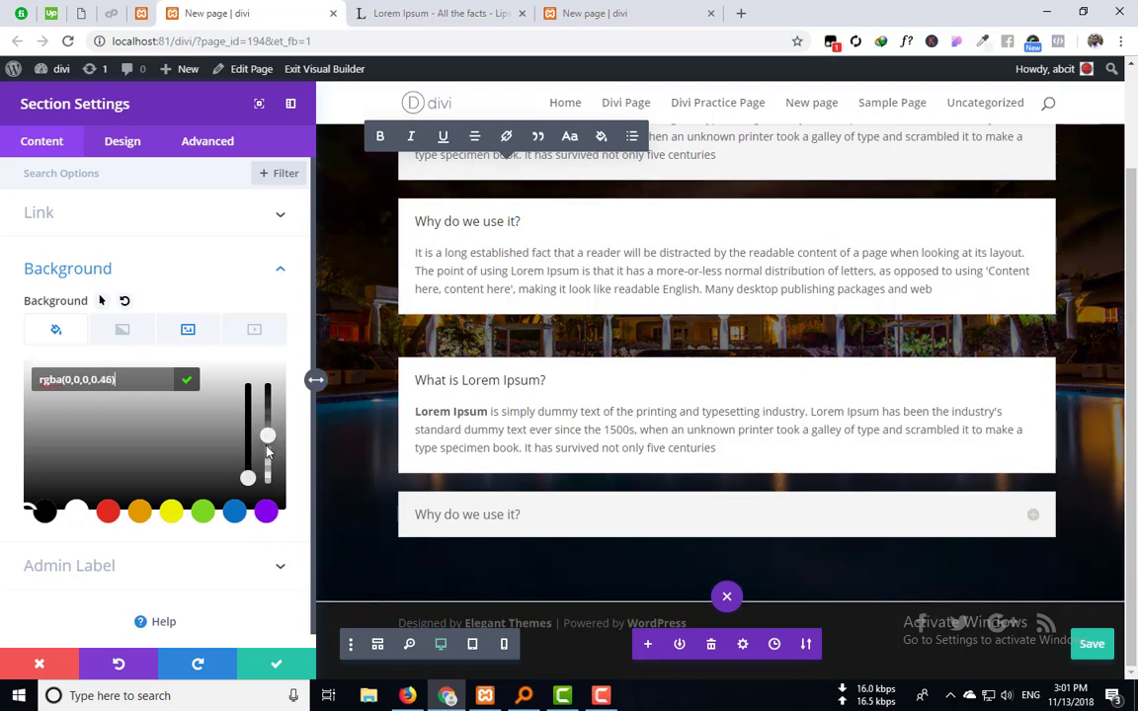
pyautogui.click(188, 329)
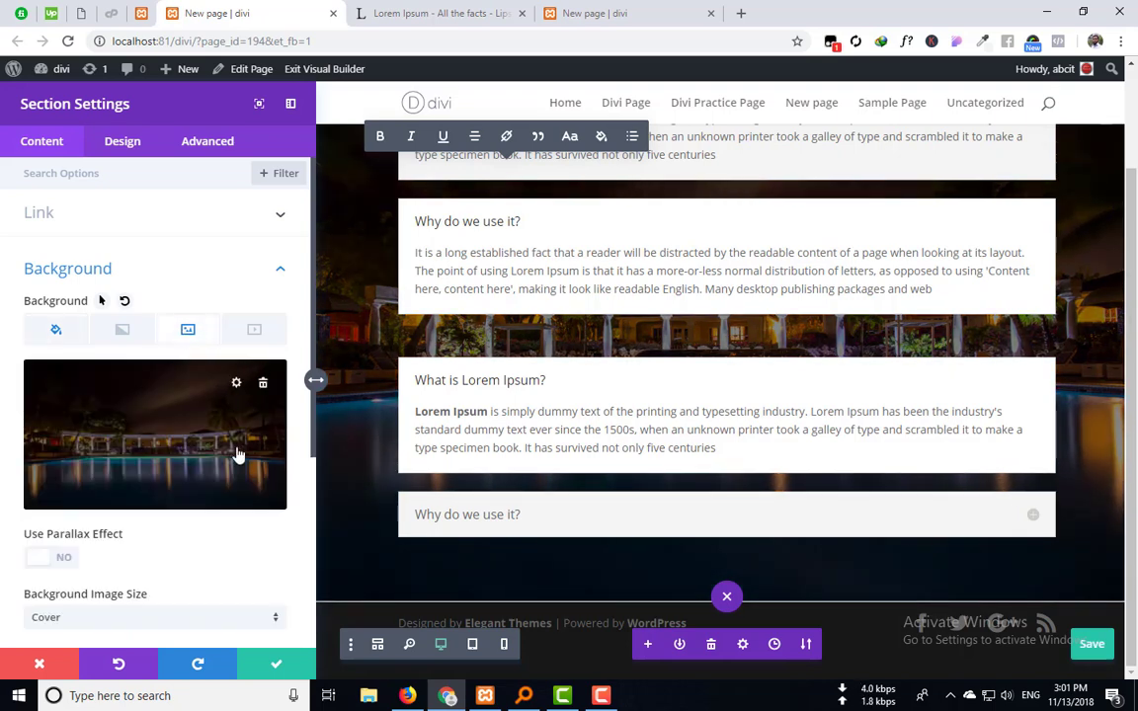
pyautogui.scroll(-3, 214, 410)
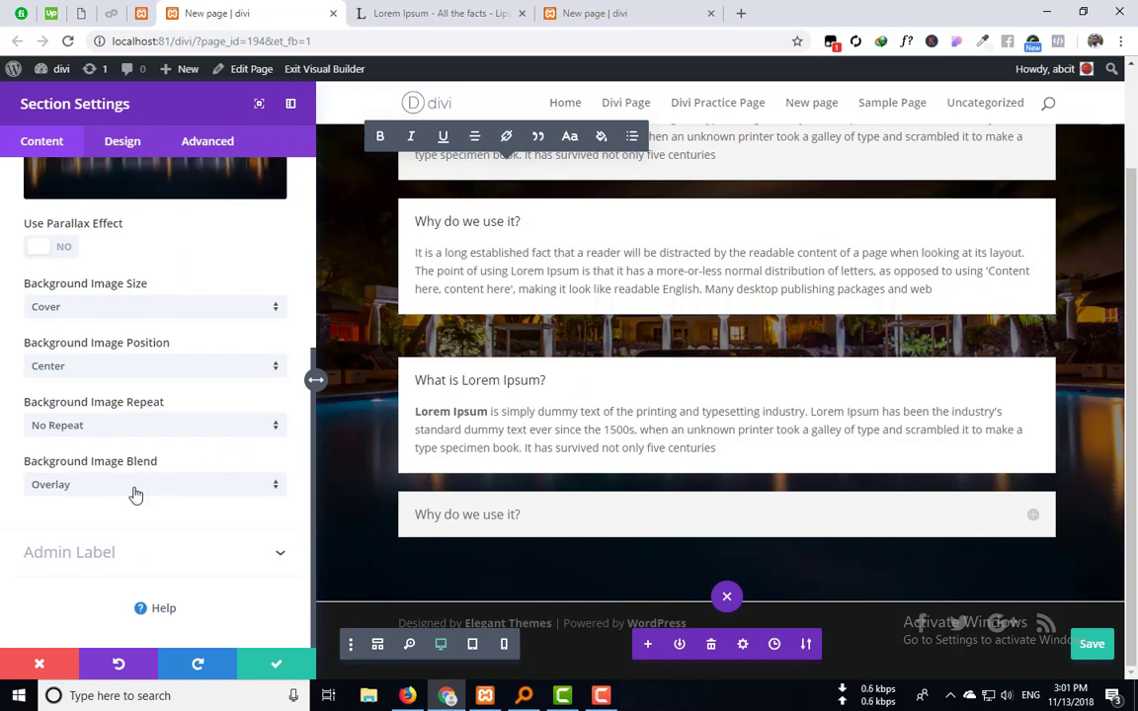
pyautogui.scroll(3, 91, 497)
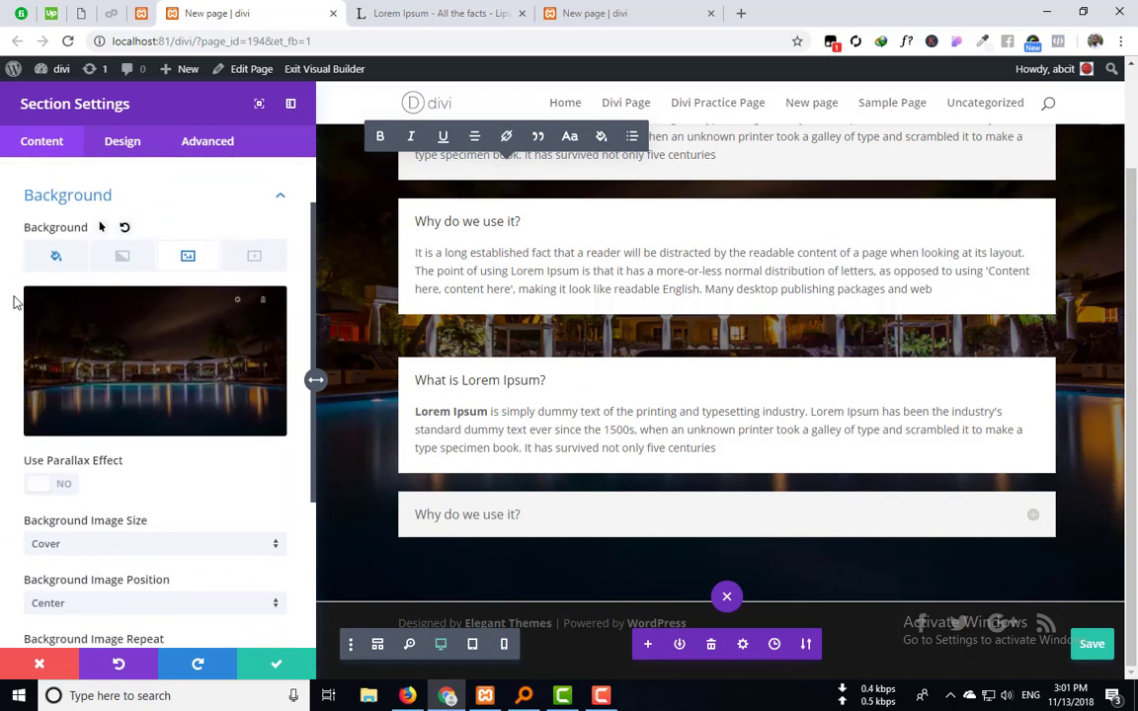
# Step: Turn off Pause Video While Not In View for the section's background video and open the MP4 file chooser
pyautogui.click(253, 258)
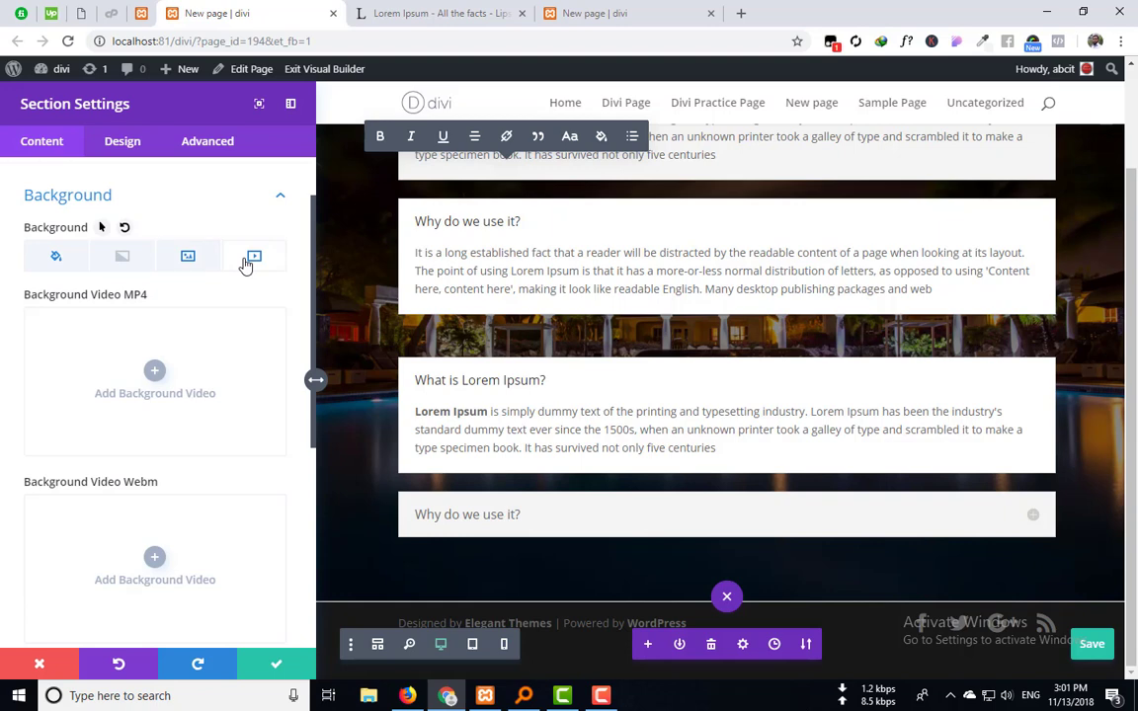
pyautogui.scroll(-5, 148, 395)
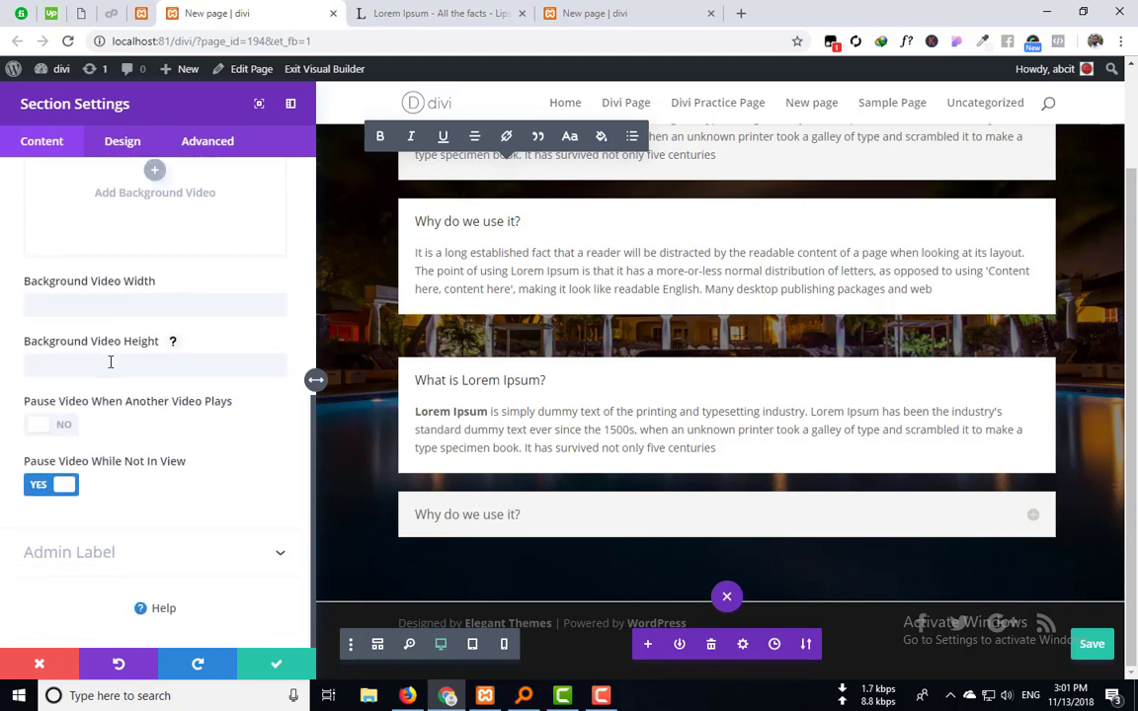
pyautogui.click(111, 363)
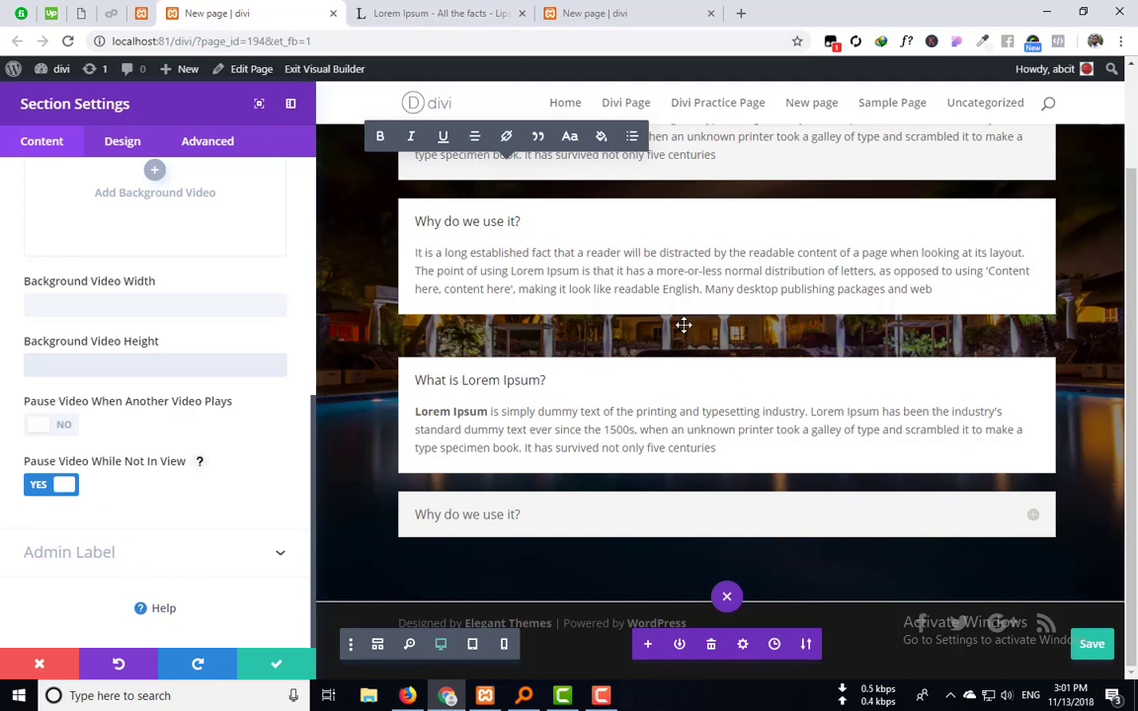
pyautogui.click(39, 487)
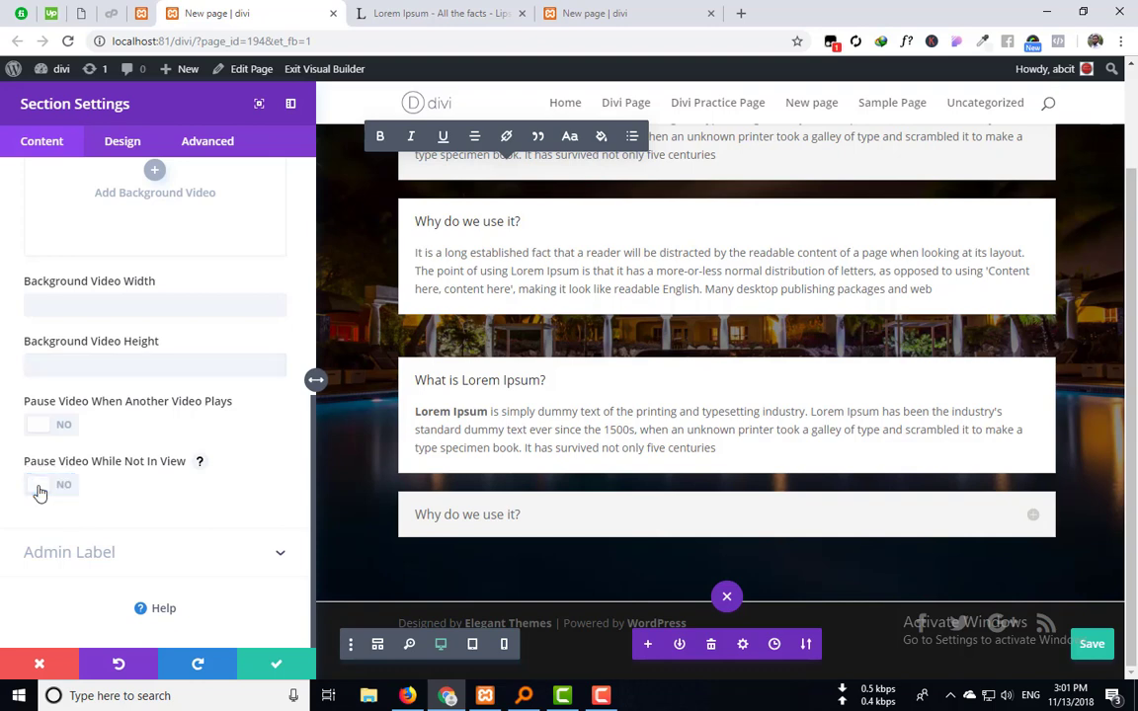
pyautogui.scroll(2, 661, 295)
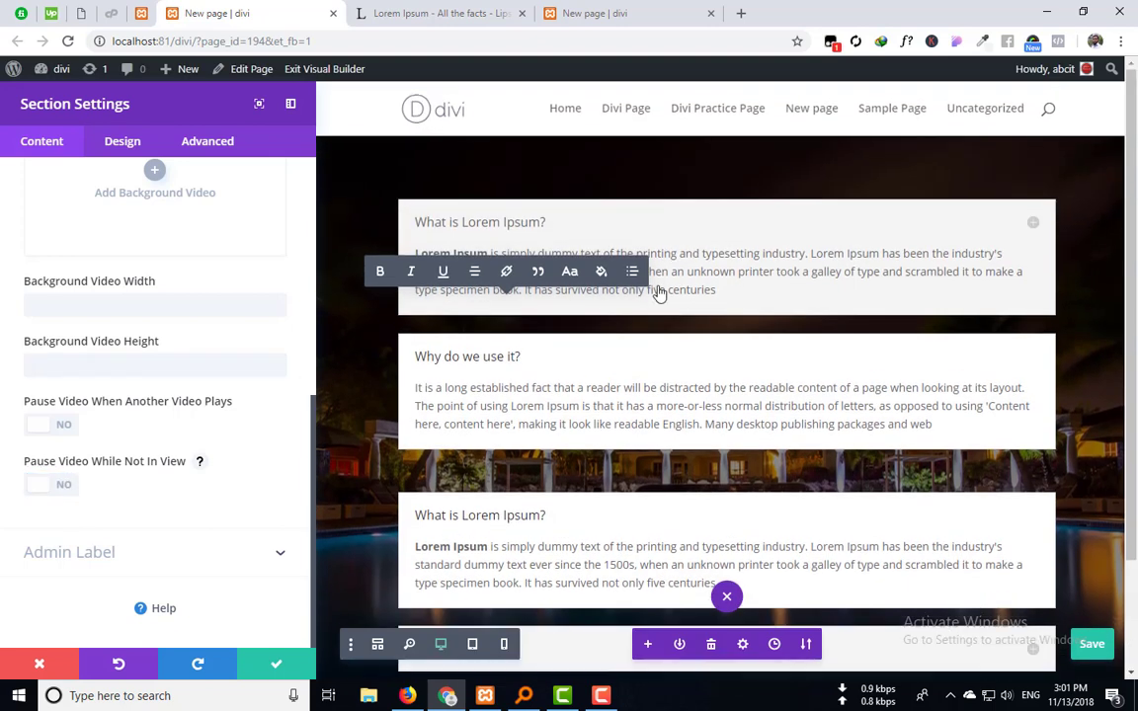
pyautogui.scroll(-2, 671, 384)
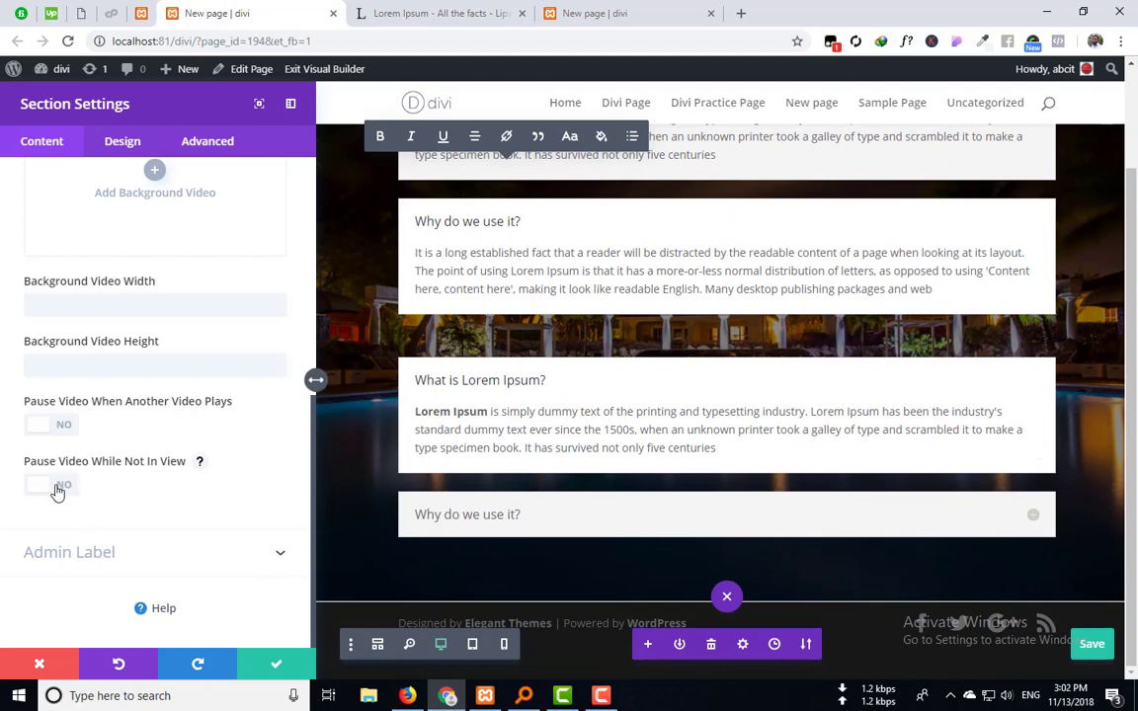
pyautogui.scroll(5, 190, 520)
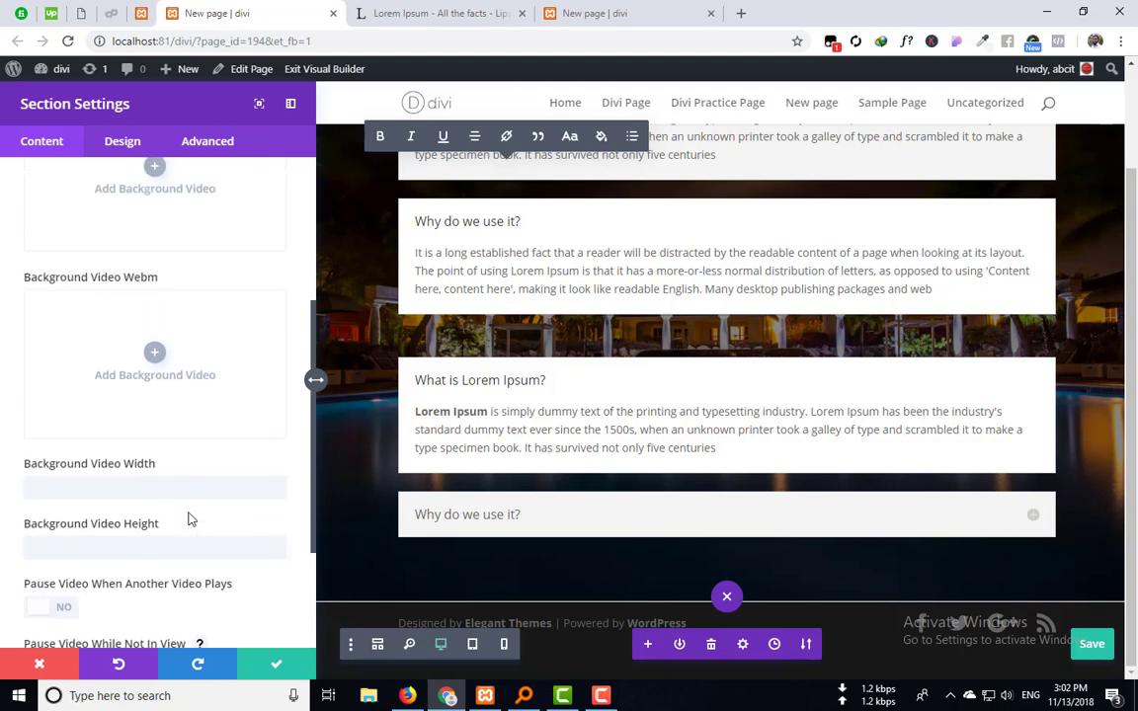
pyautogui.click(154, 447)
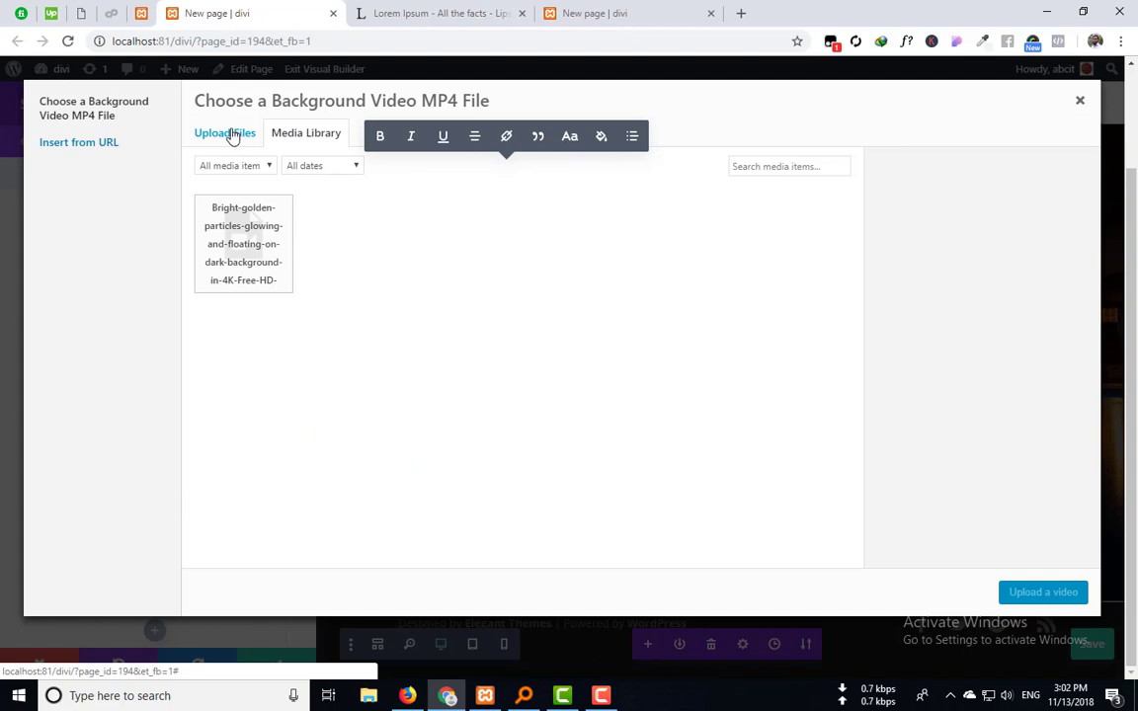
# Step: Search Google for "video background" in a new browser tab
pyautogui.click(741, 13)
pyautogui.write('v')
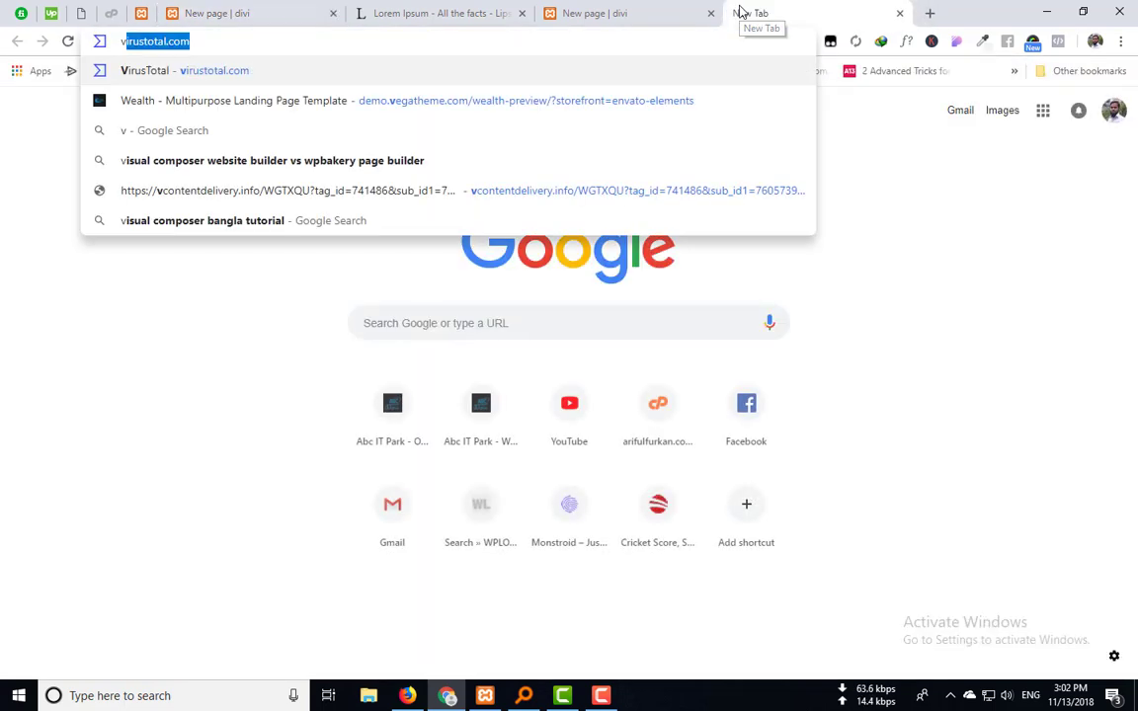
pyautogui.write('ideo')
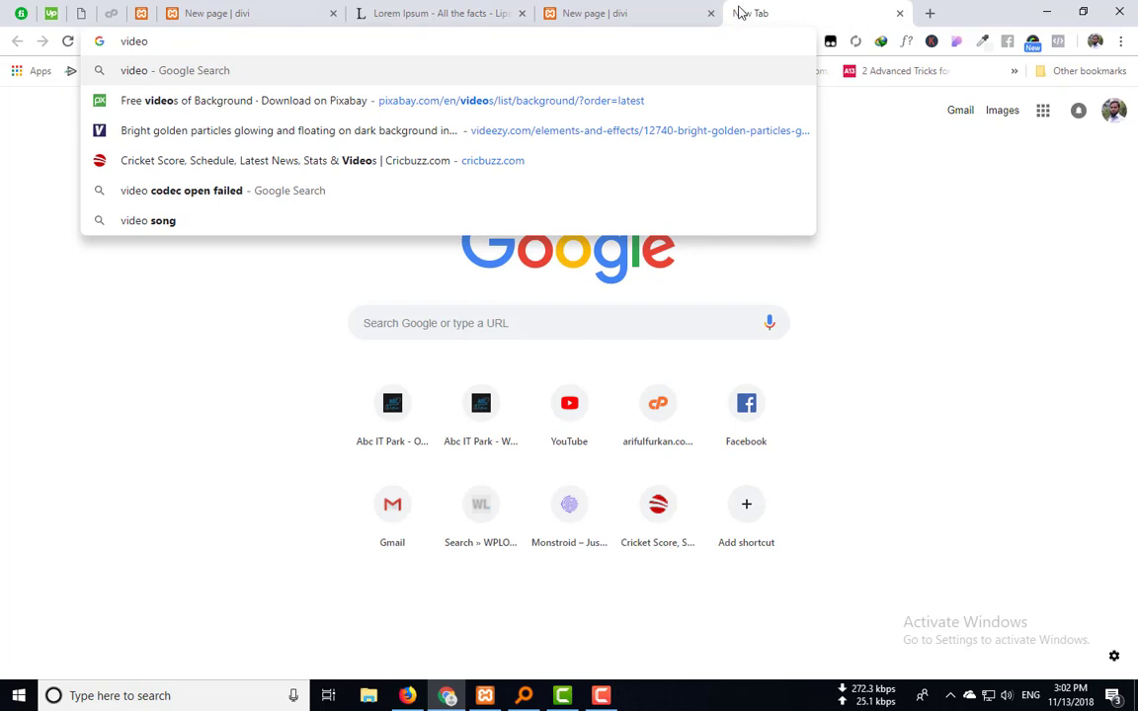
pyautogui.write(' bac')
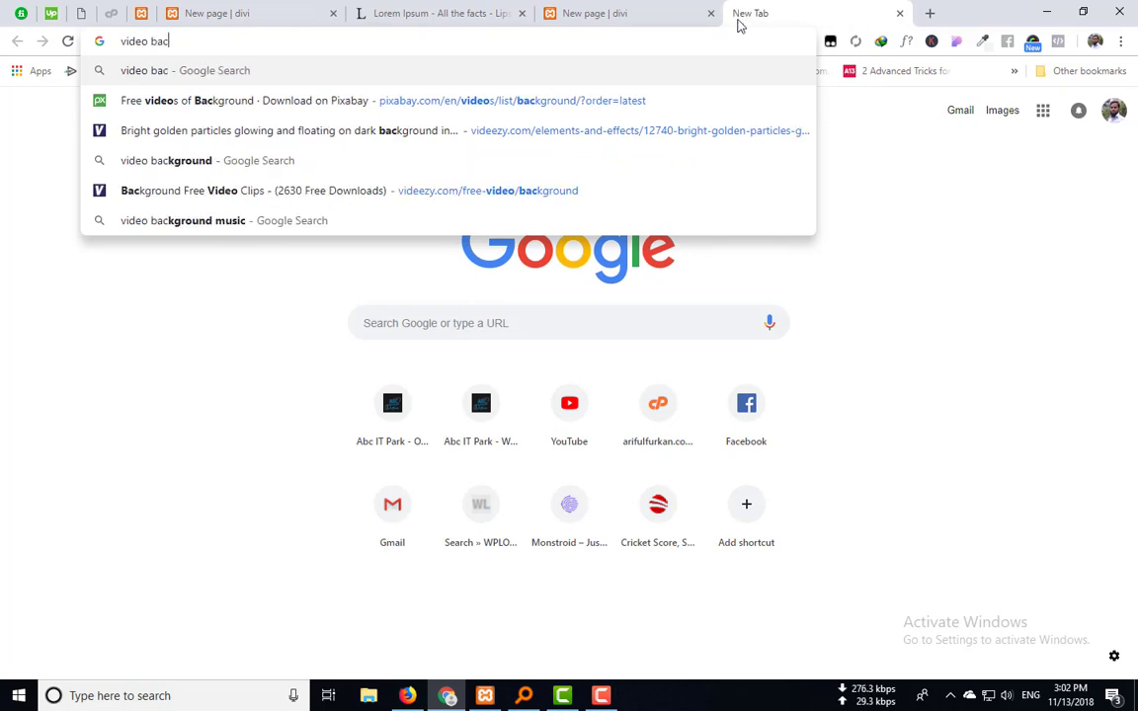
pyautogui.click(228, 166)
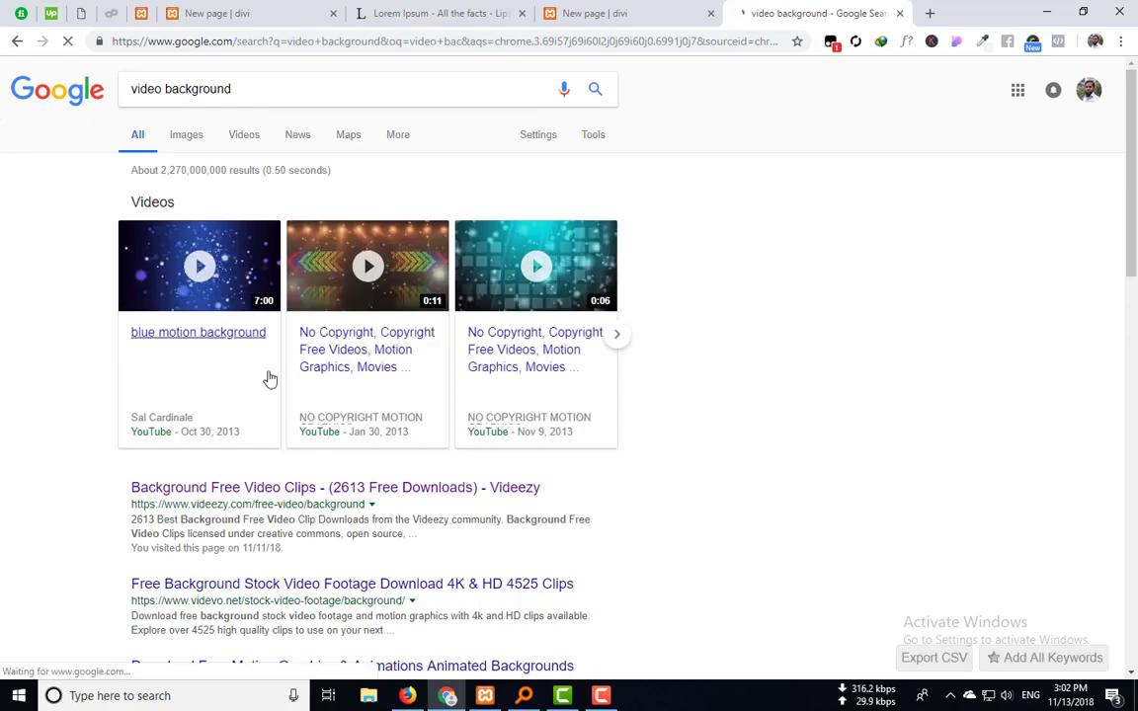
# Step: Open Pixabay's free background videos from the search results in a separate tab and browse the available clips
pyautogui.scroll(-2, 291, 440)
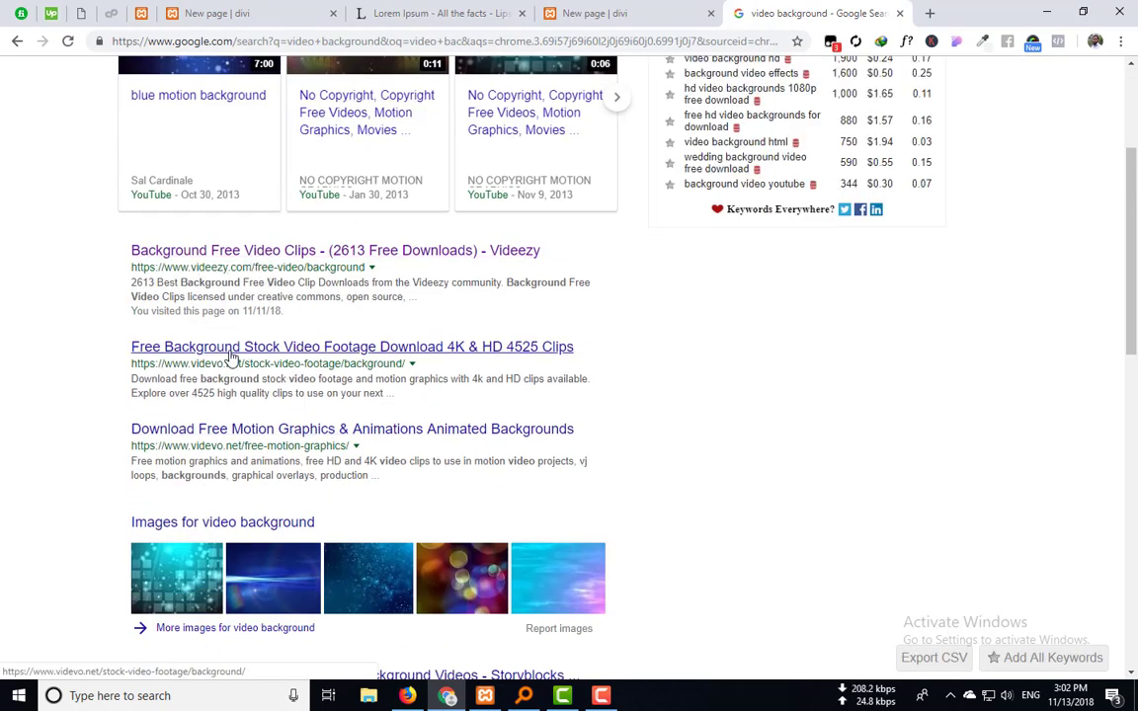
pyautogui.scroll(-3, 213, 446)
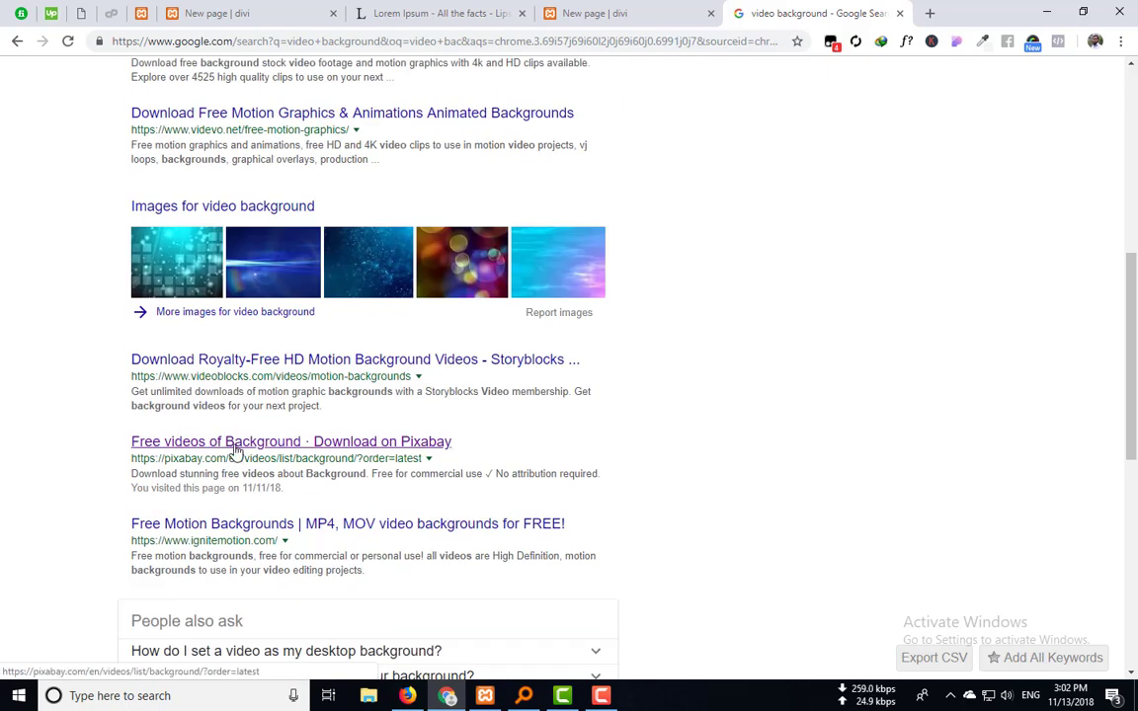
pyautogui.middleClick(234, 447)
pyautogui.hotkey('ctrl', 'Tab')
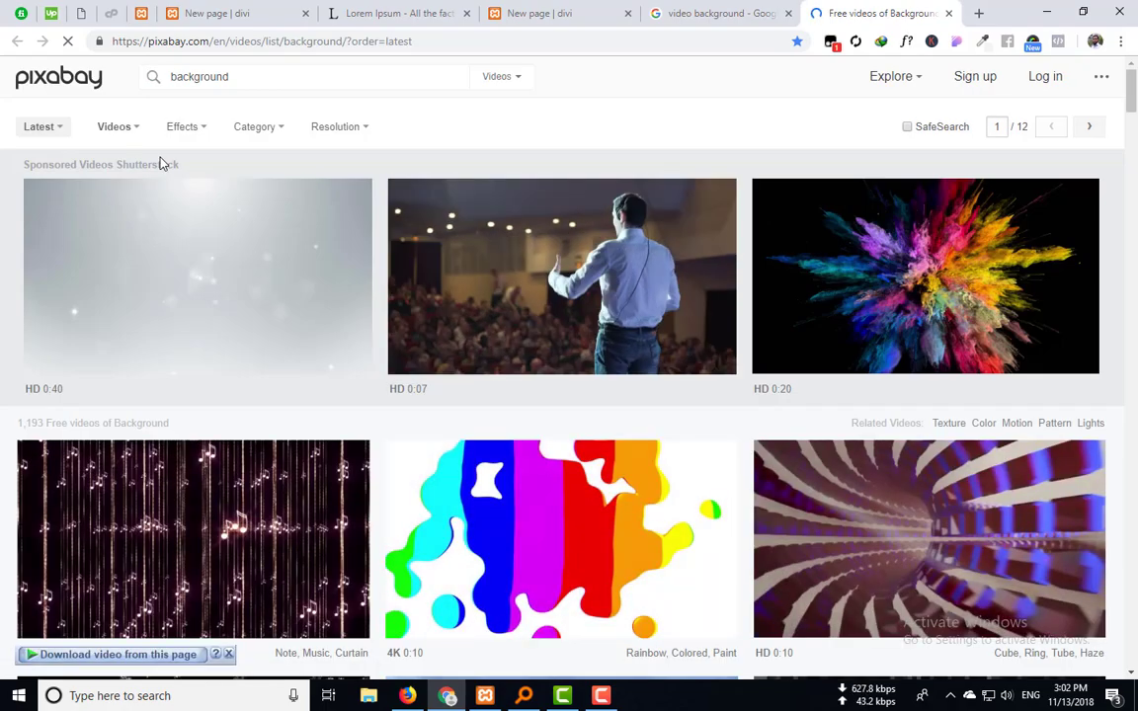
pyautogui.scroll(-6, 223, 271)
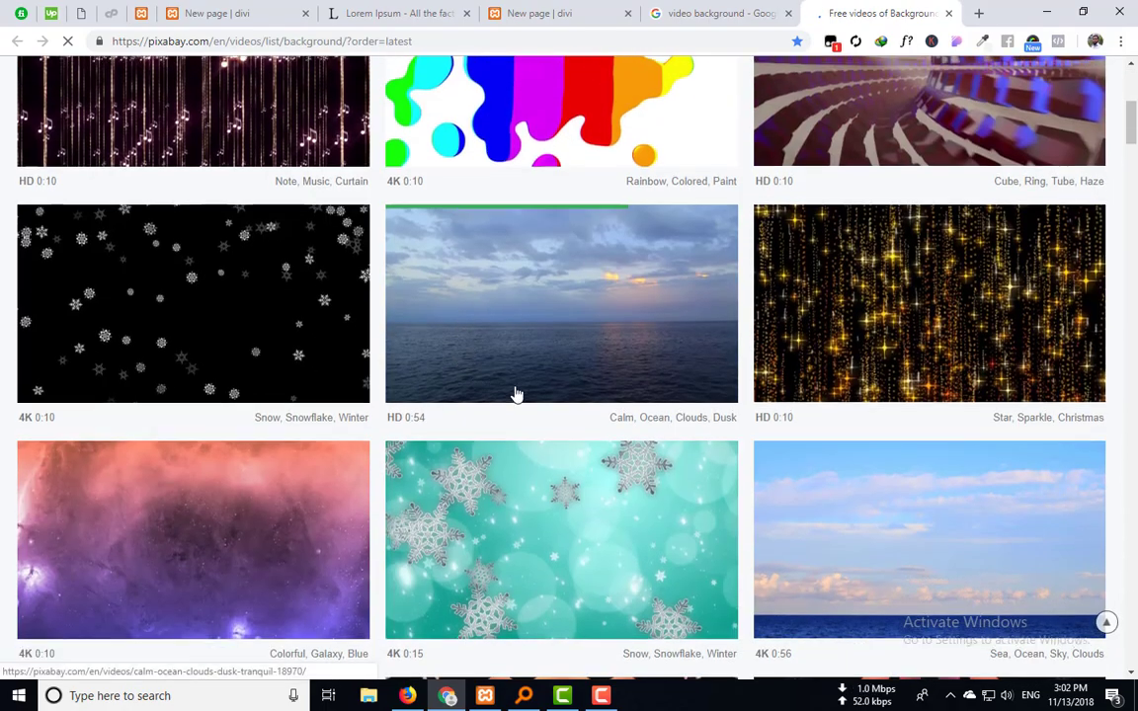
pyautogui.scroll(4, 516, 394)
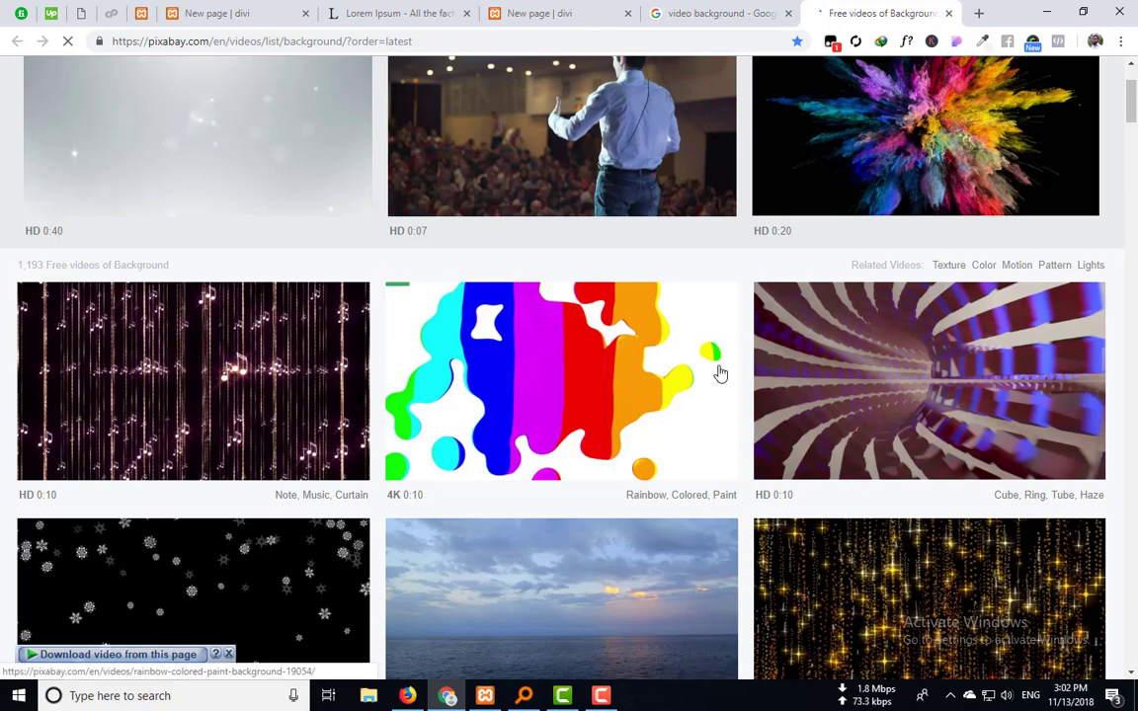
pyautogui.scroll(-3, 899, 440)
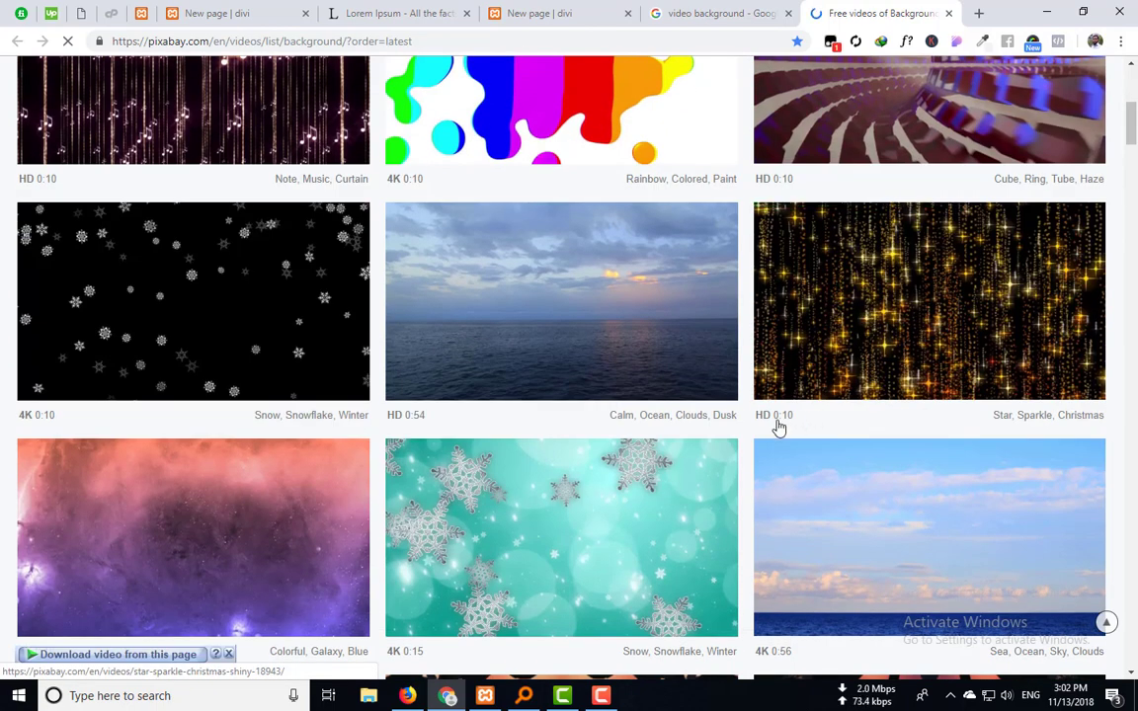
pyautogui.scroll(-3, 141, 405)
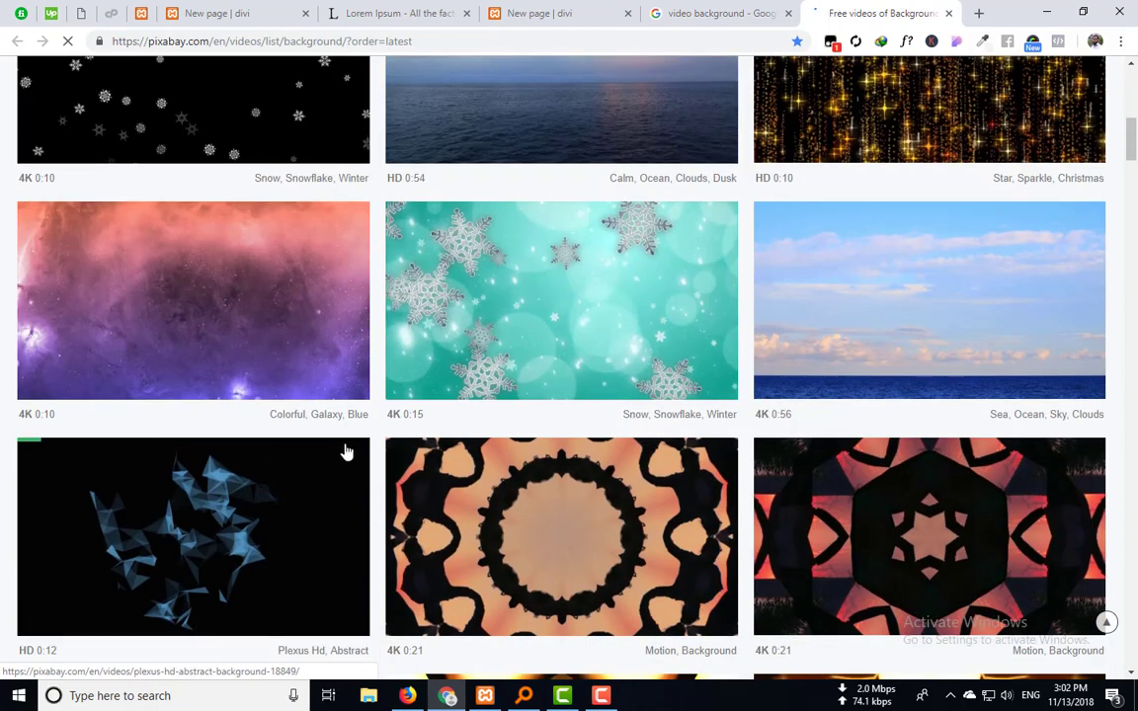
pyautogui.scroll(-3, 236, 370)
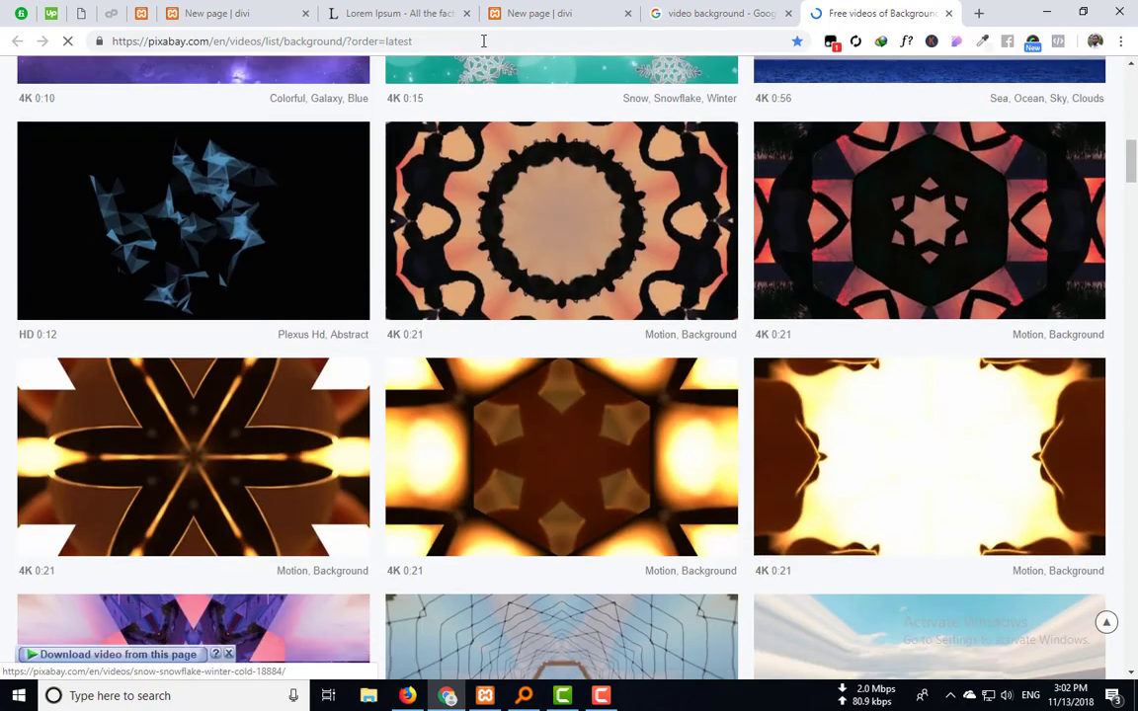
# Step: Return to the Divi page's file chooser and set the Bright-golden-particles MP4 from the media library as the section's background video
pyautogui.click(696, 12)
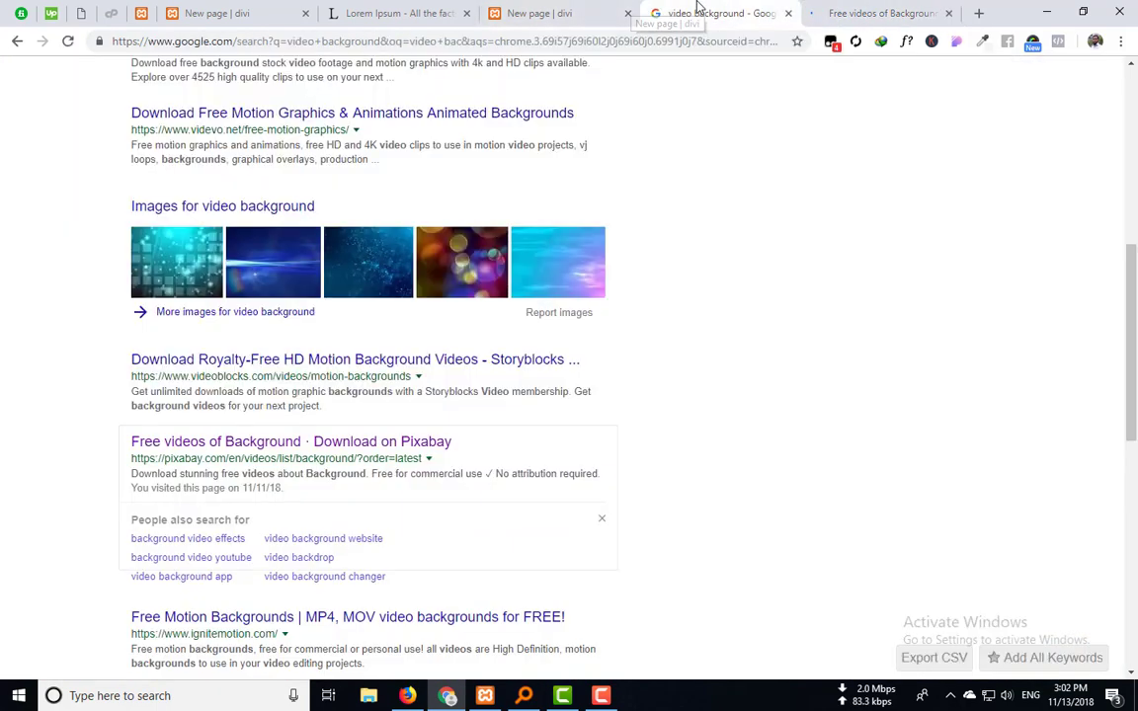
pyautogui.click(373, 8)
pyautogui.click(262, 8)
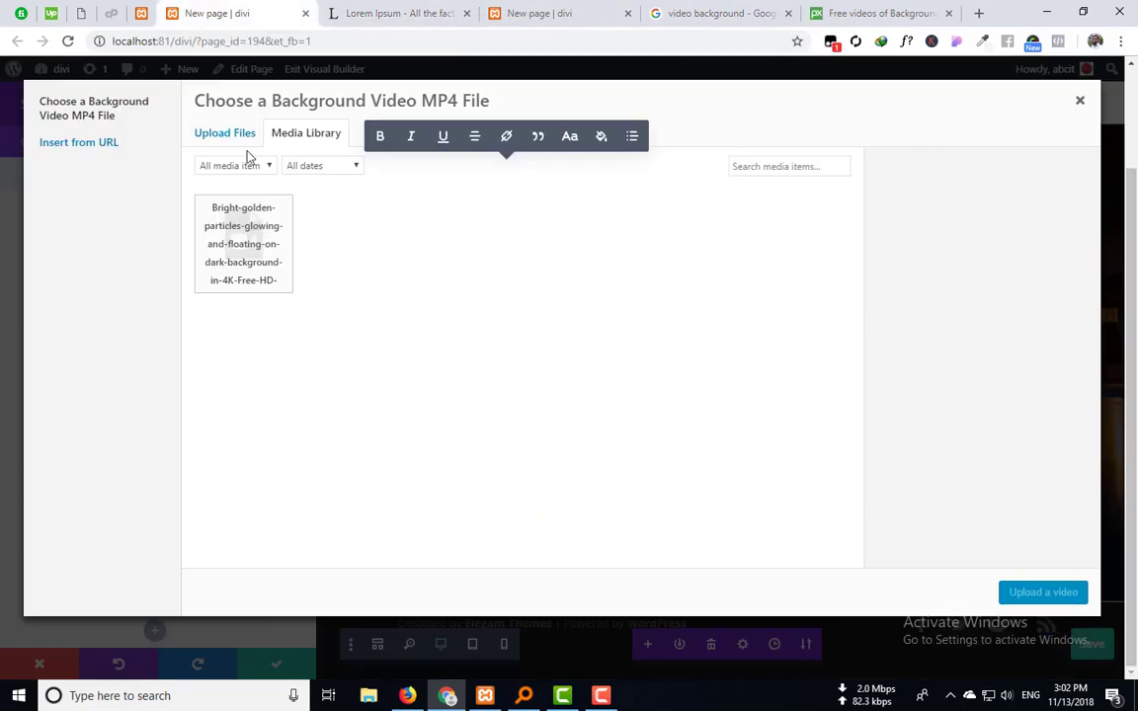
pyautogui.click(256, 252)
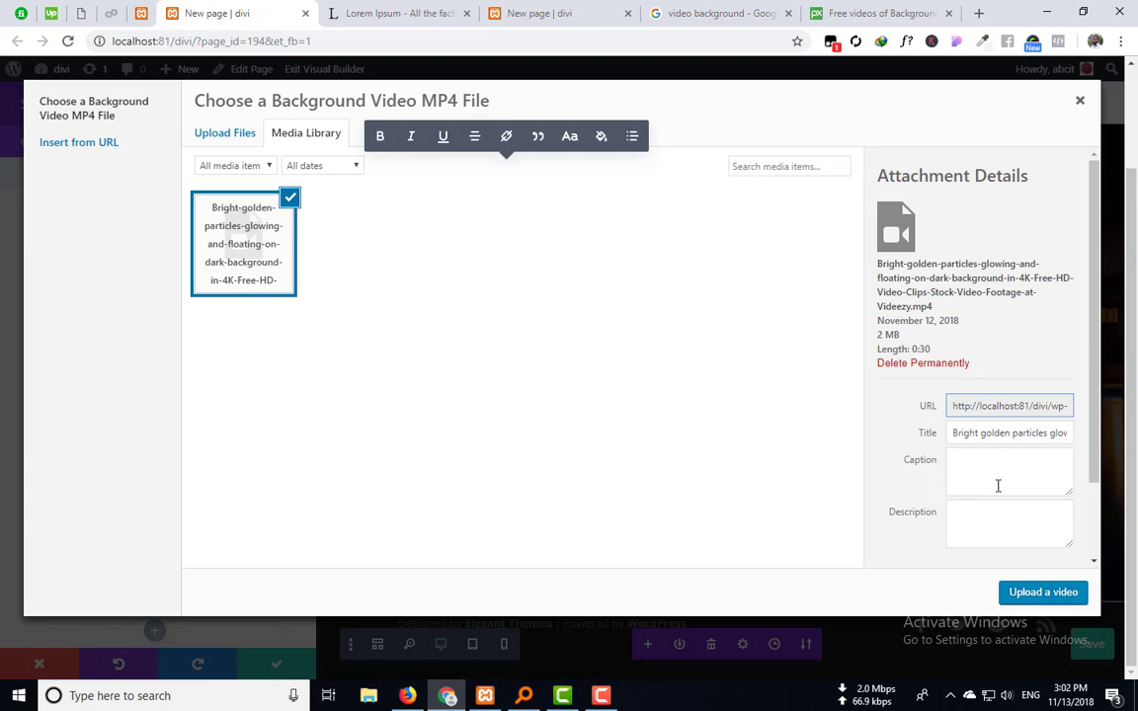
pyautogui.click(1043, 593)
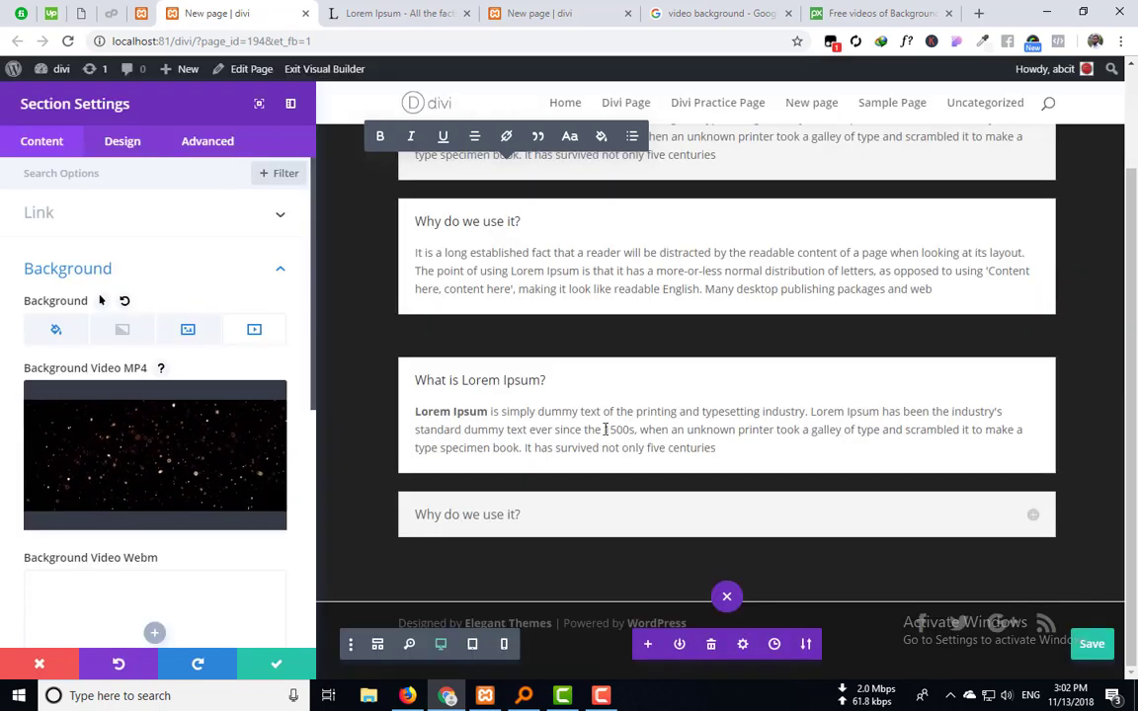
# Step: Examine the video background behind the section's content and review the section's background image and video settings
pyautogui.scroll(3, 406, 388)
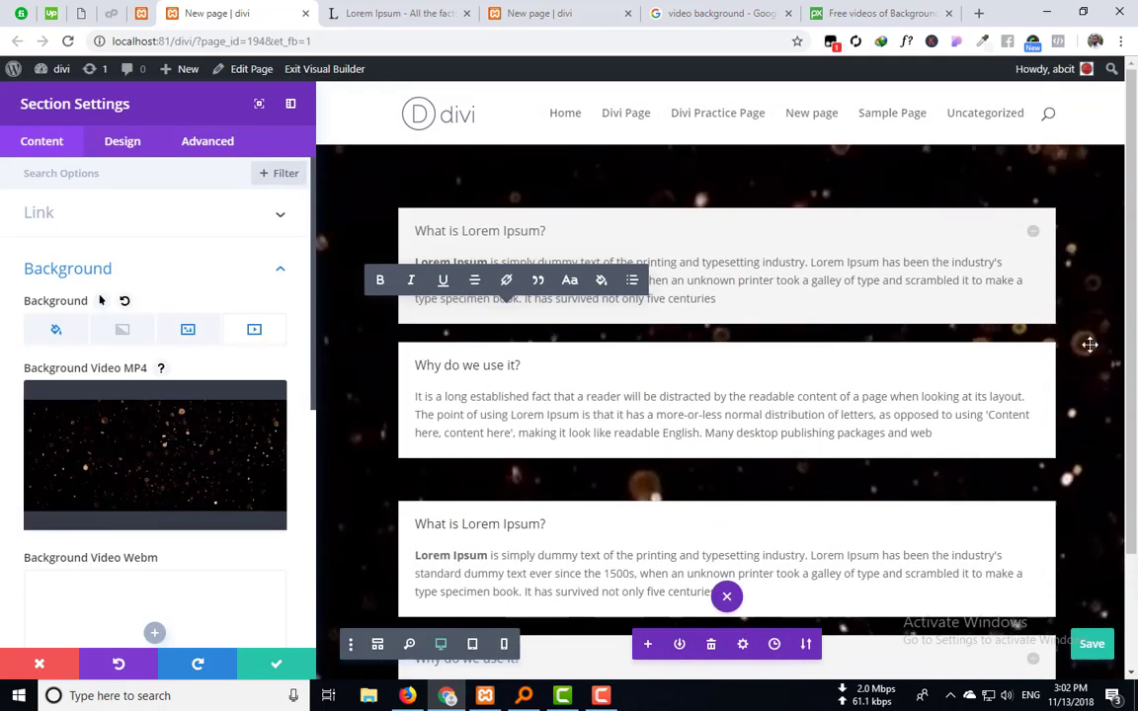
pyautogui.scroll(-3, 1099, 381)
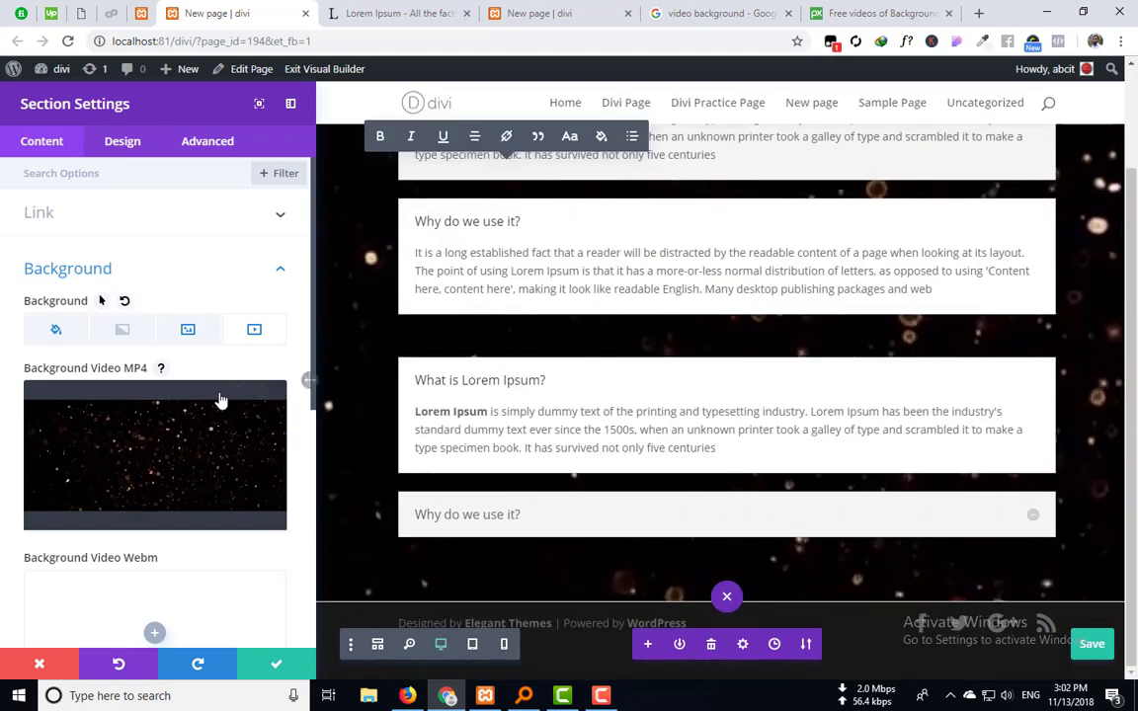
pyautogui.scroll(-3, 165, 457)
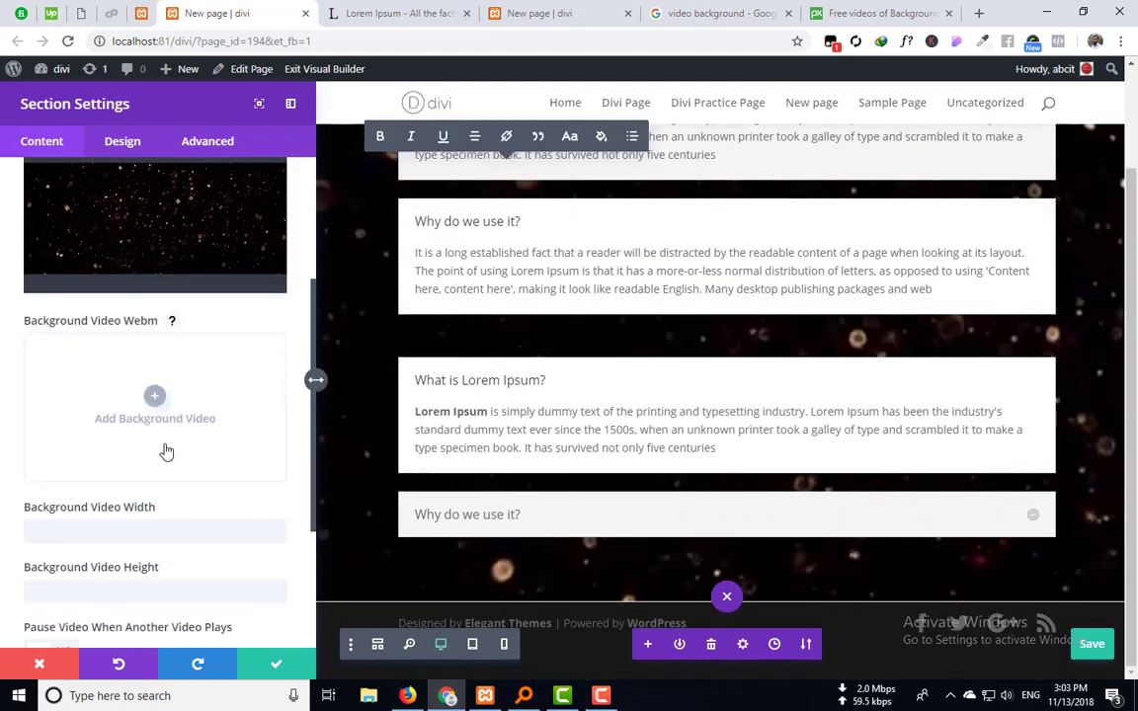
pyautogui.scroll(3, 163, 444)
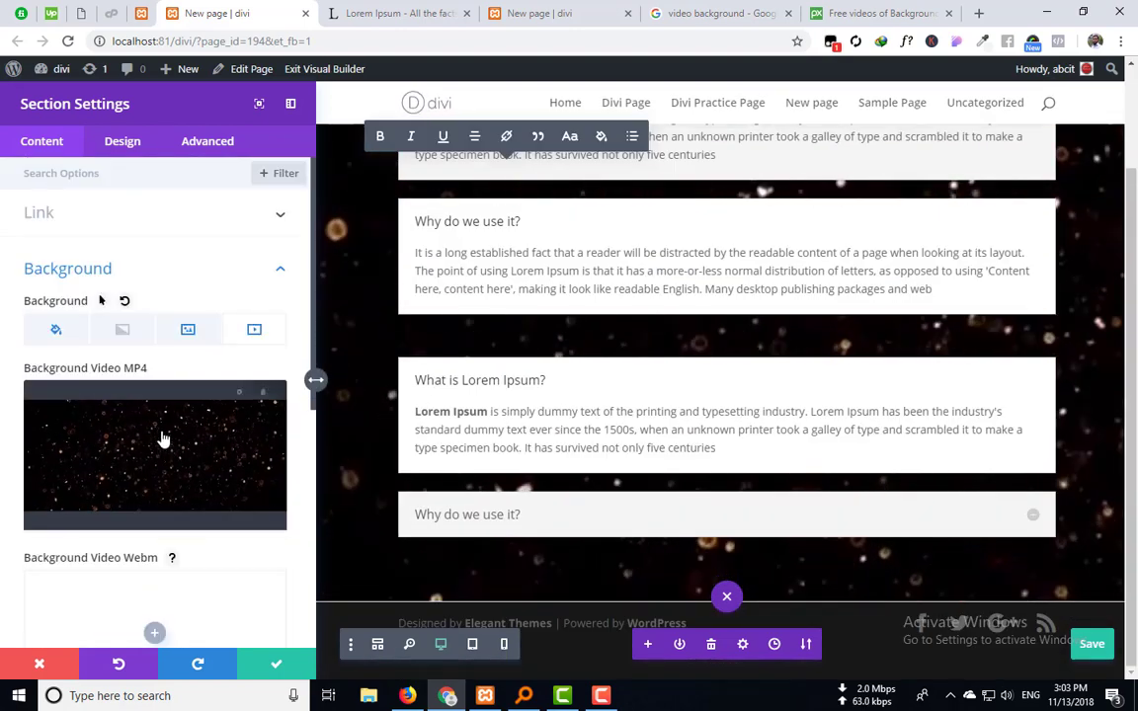
pyautogui.click(187, 330)
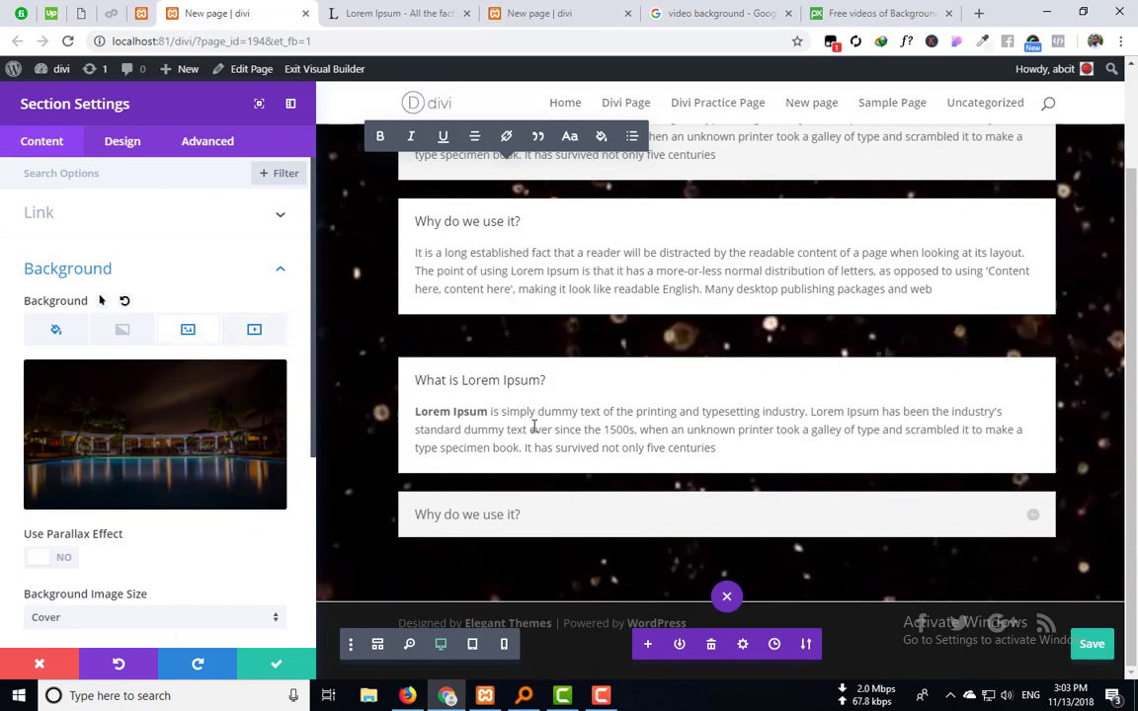
pyautogui.click(253, 332)
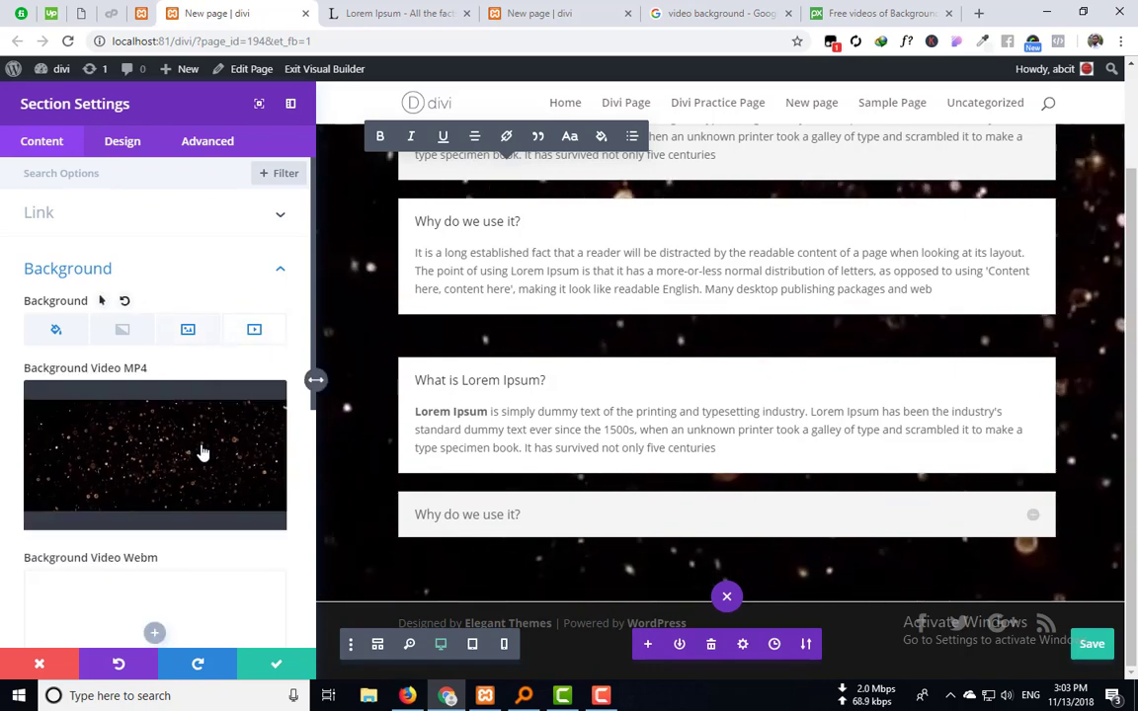
pyautogui.scroll(-4, 178, 499)
pyautogui.scroll(-2, 184, 444)
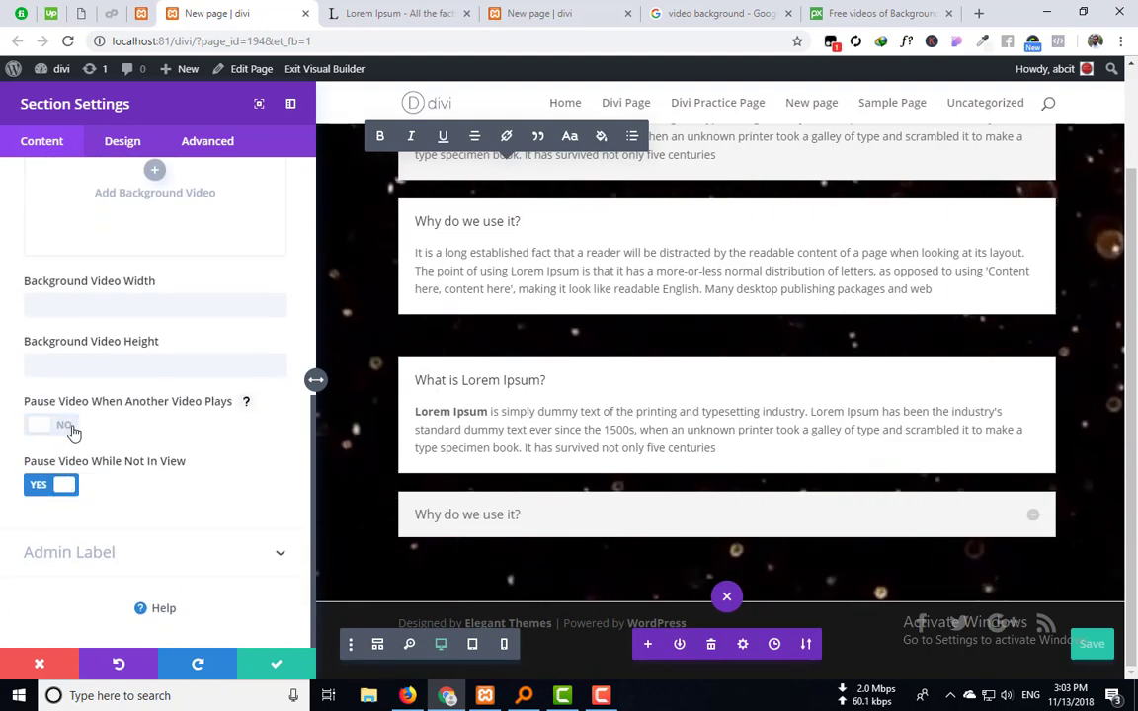
# Step: Review the section's background video size and pause options, and its link URL and target options
pyautogui.scroll(4, 281, 491)
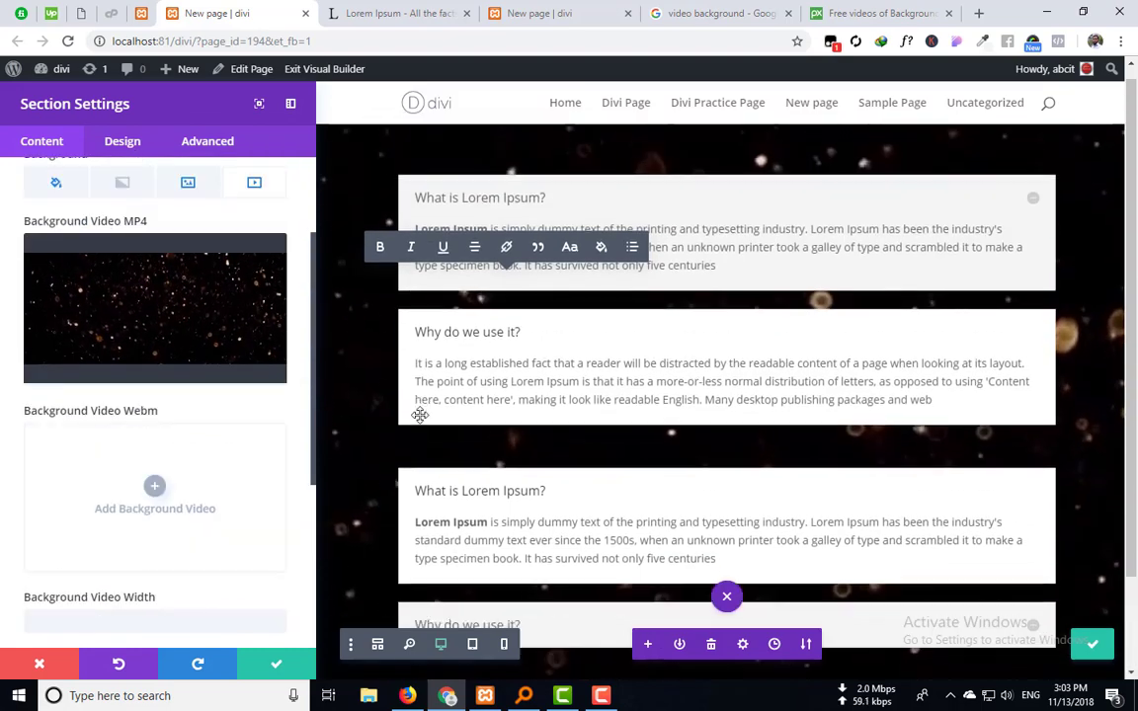
pyautogui.scroll(-4, 142, 488)
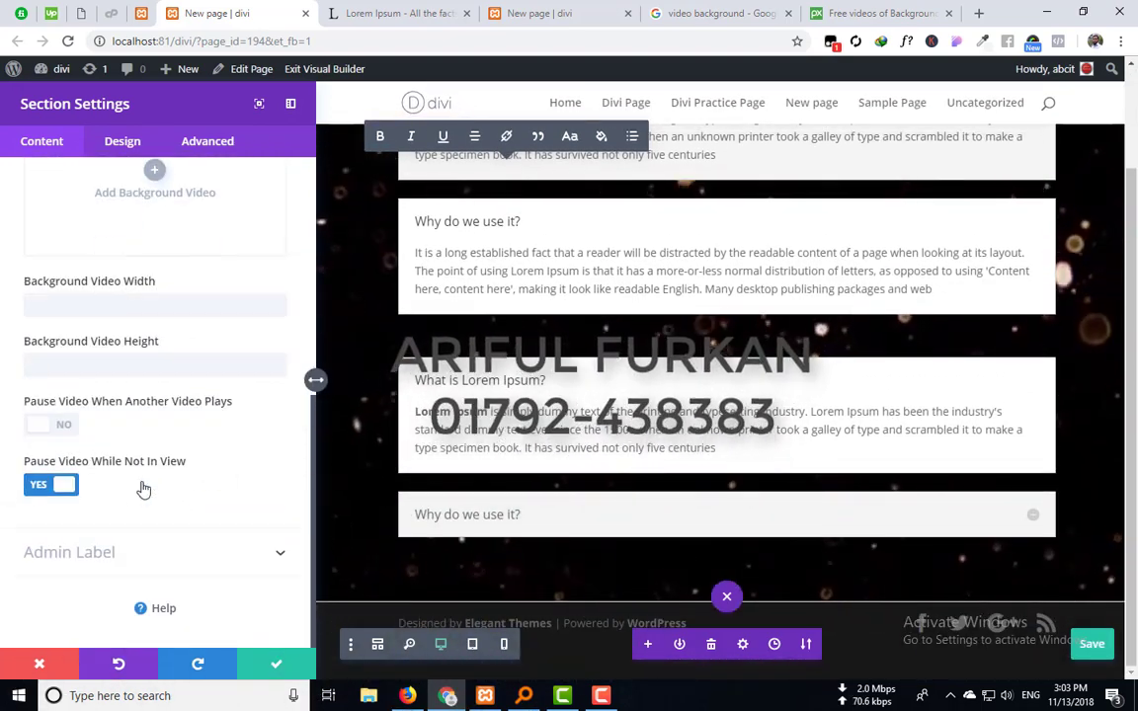
pyautogui.scroll(5, 138, 483)
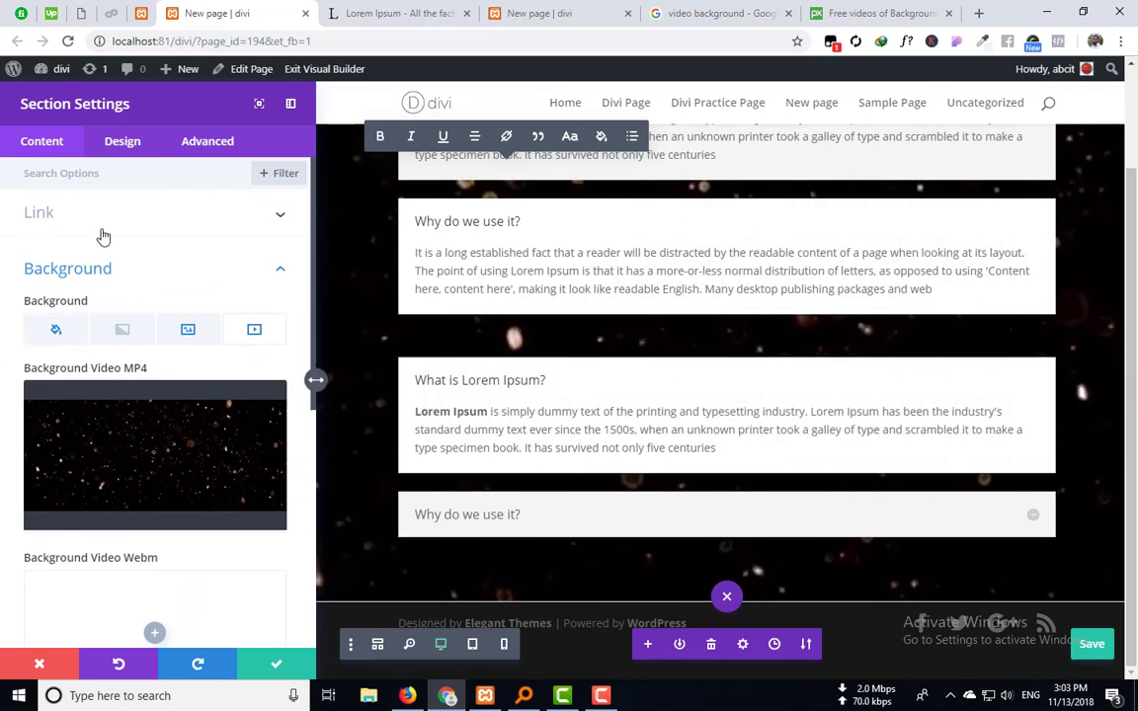
pyautogui.click(92, 217)
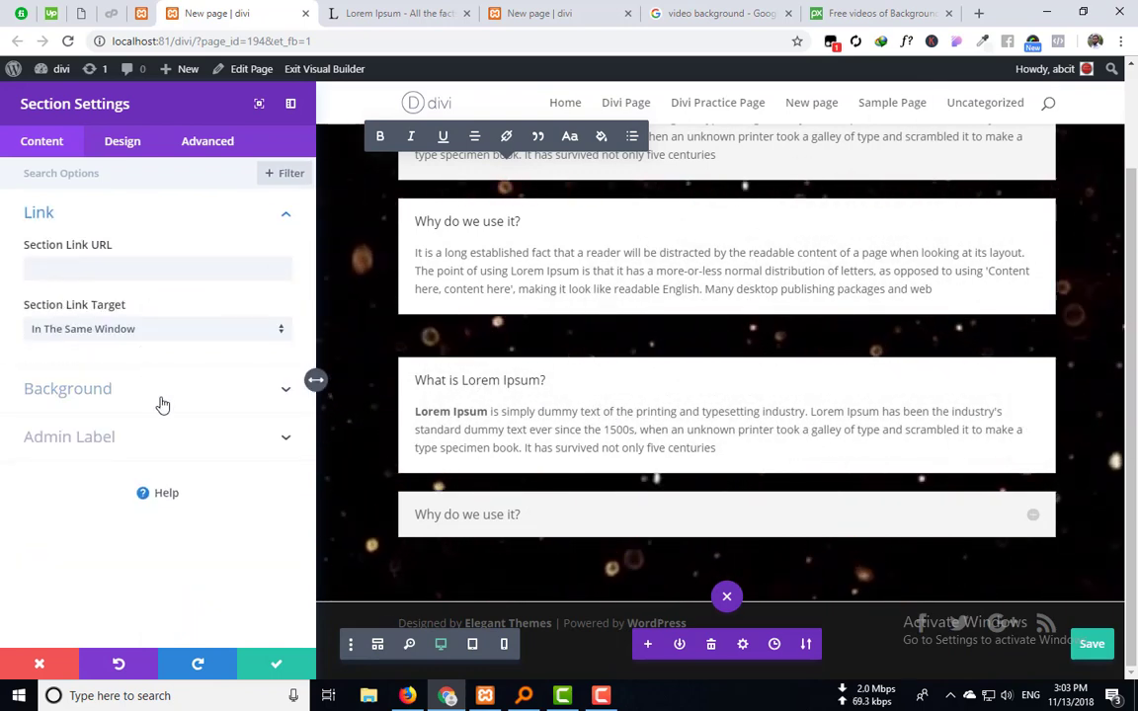
# Step: Open the section's admin label options, and look over the page's section layout in the backend editor tab before returning
pyautogui.click(148, 440)
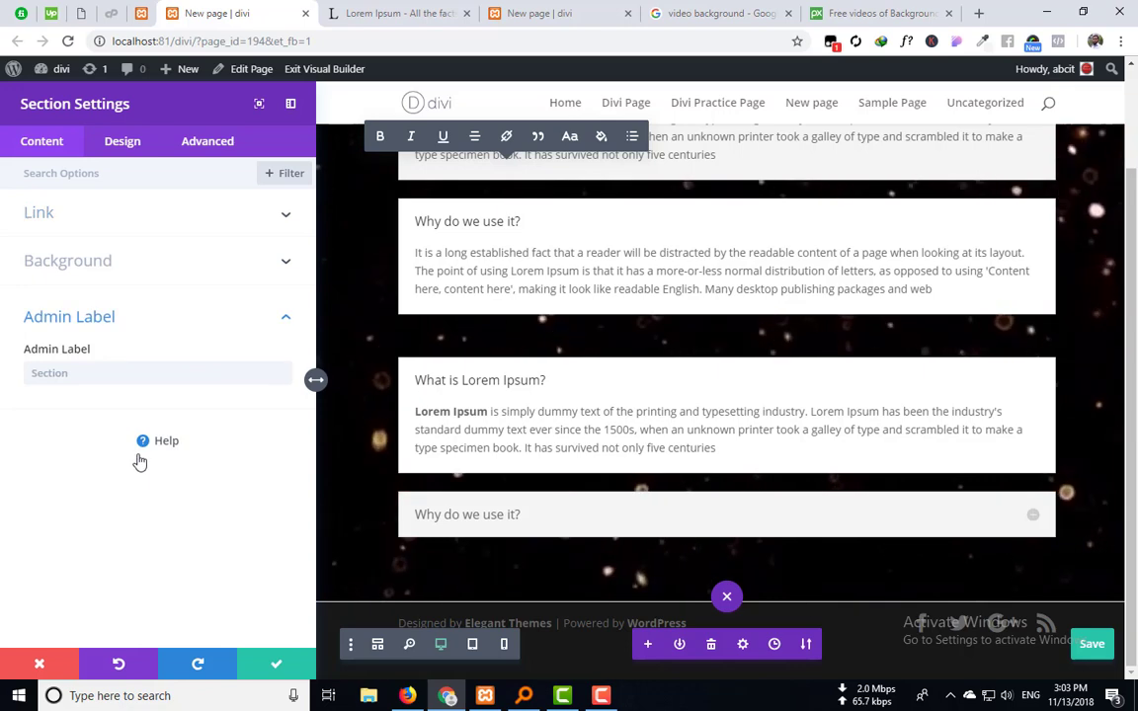
pyautogui.click(49, 372)
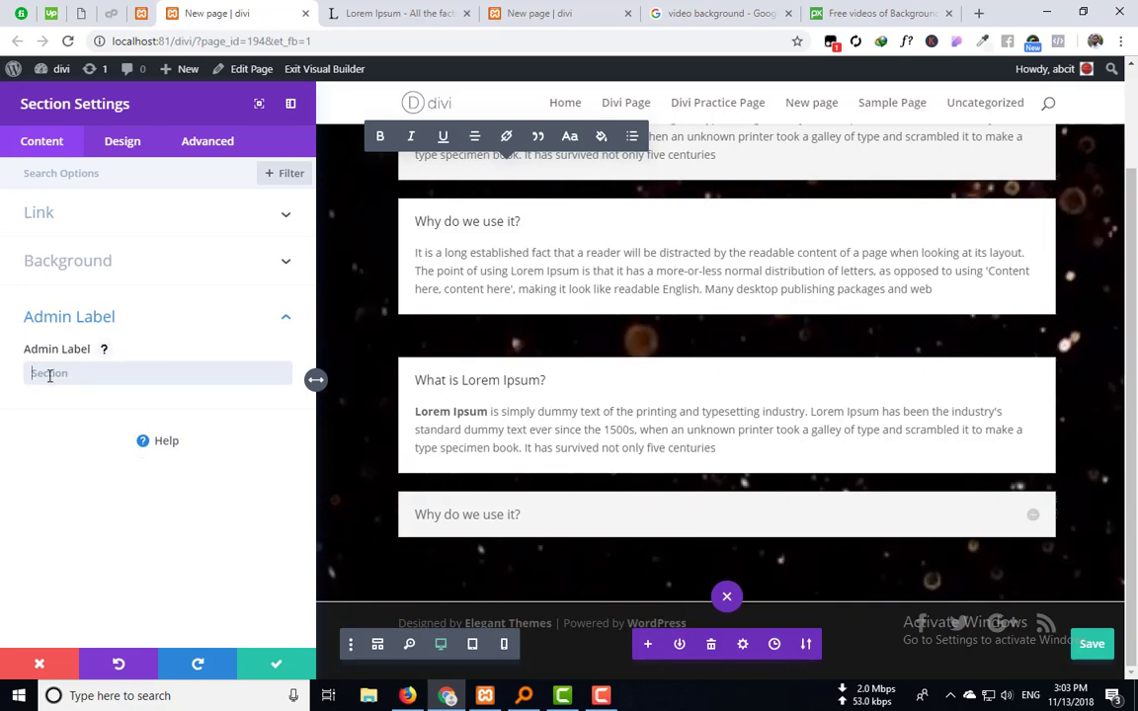
pyautogui.click(143, 12)
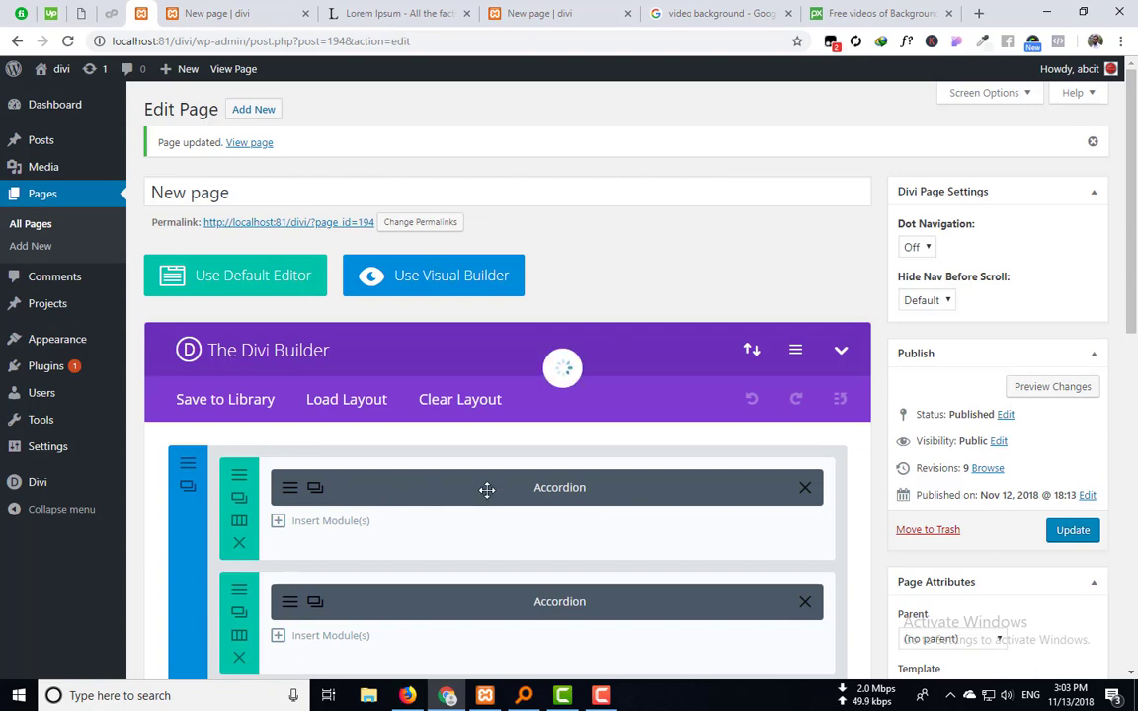
pyautogui.scroll(-2, 316, 489)
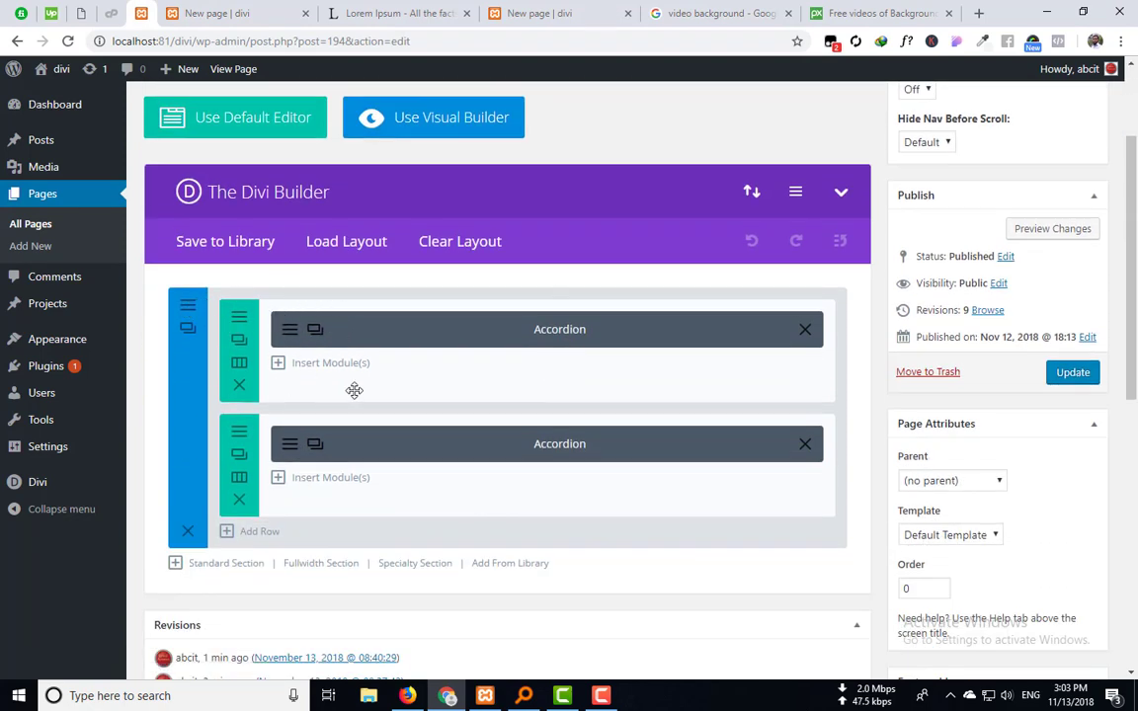
pyautogui.click(219, 10)
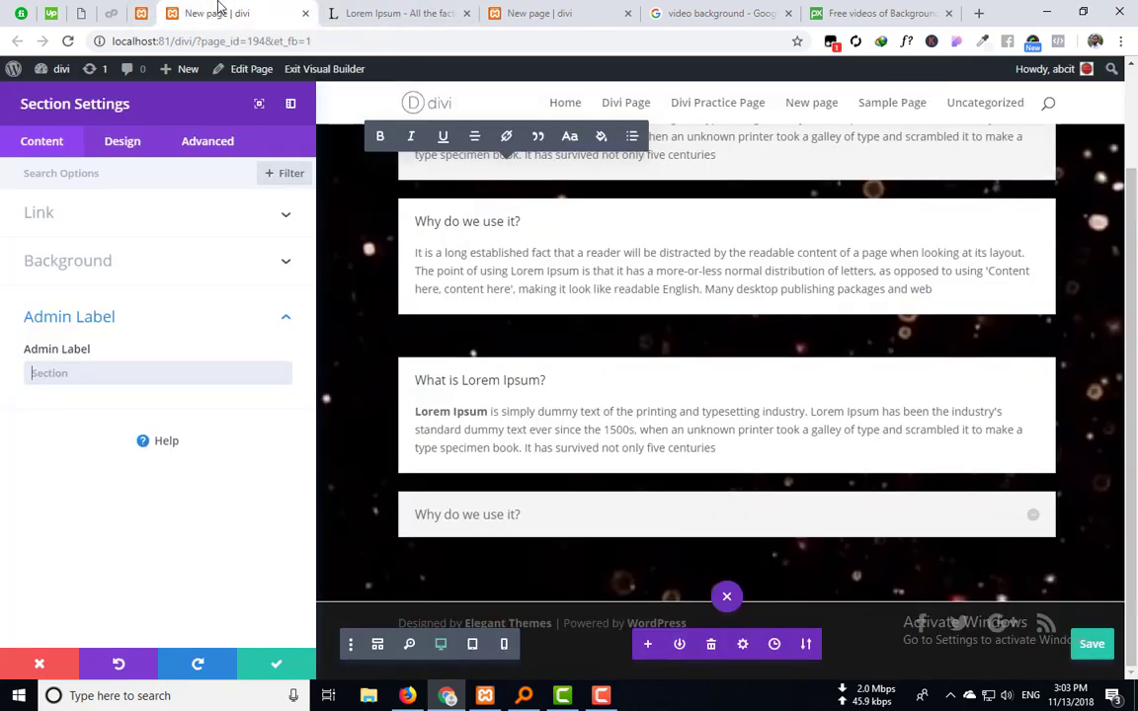
# Step: Set the section's admin label to "Hero Section" and save the section settings
pyautogui.click(53, 373)
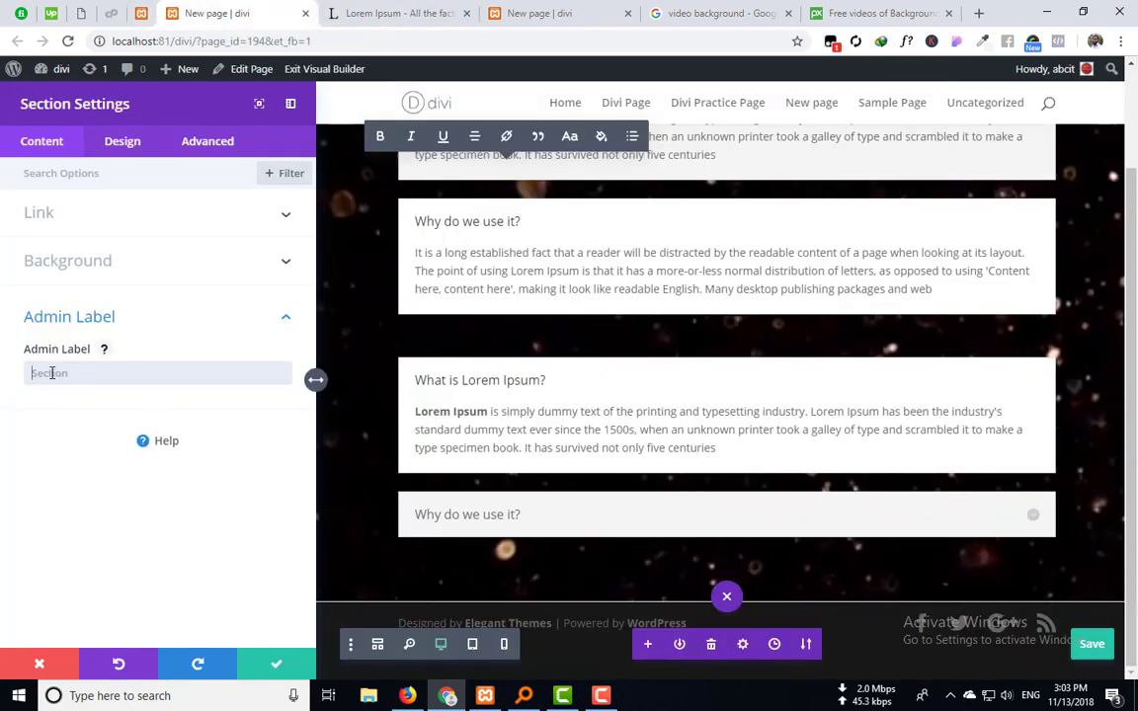
pyautogui.write('4')
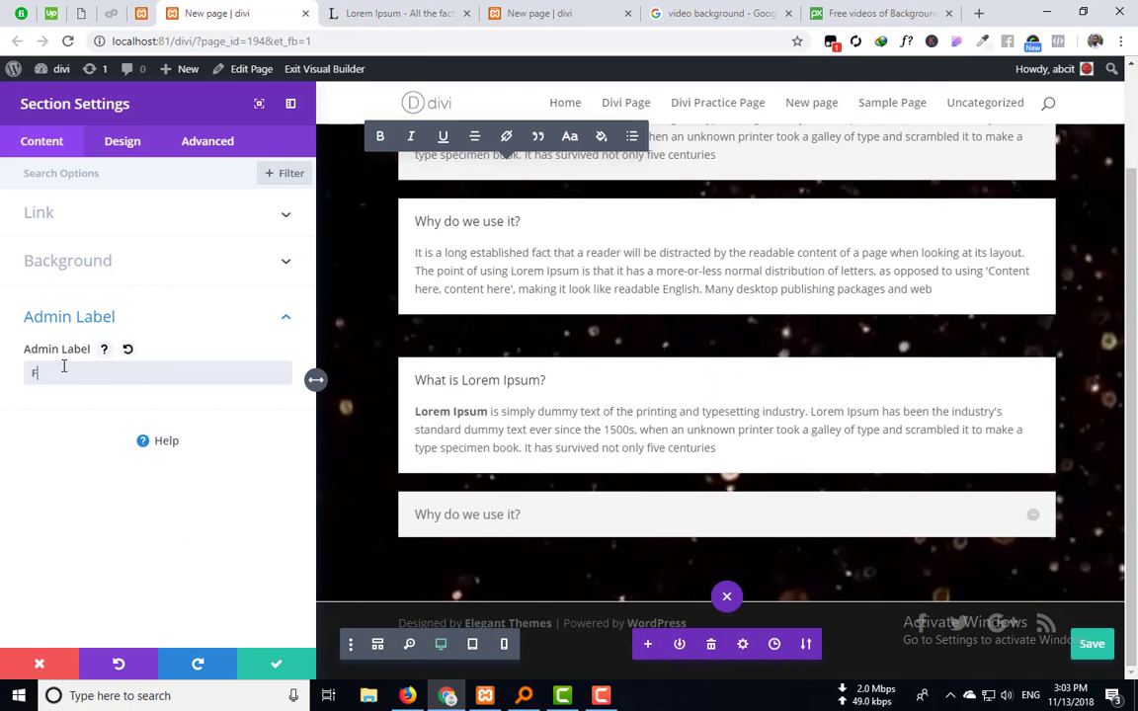
pyautogui.press('BackSpace')
pyautogui.write('Hero Section')
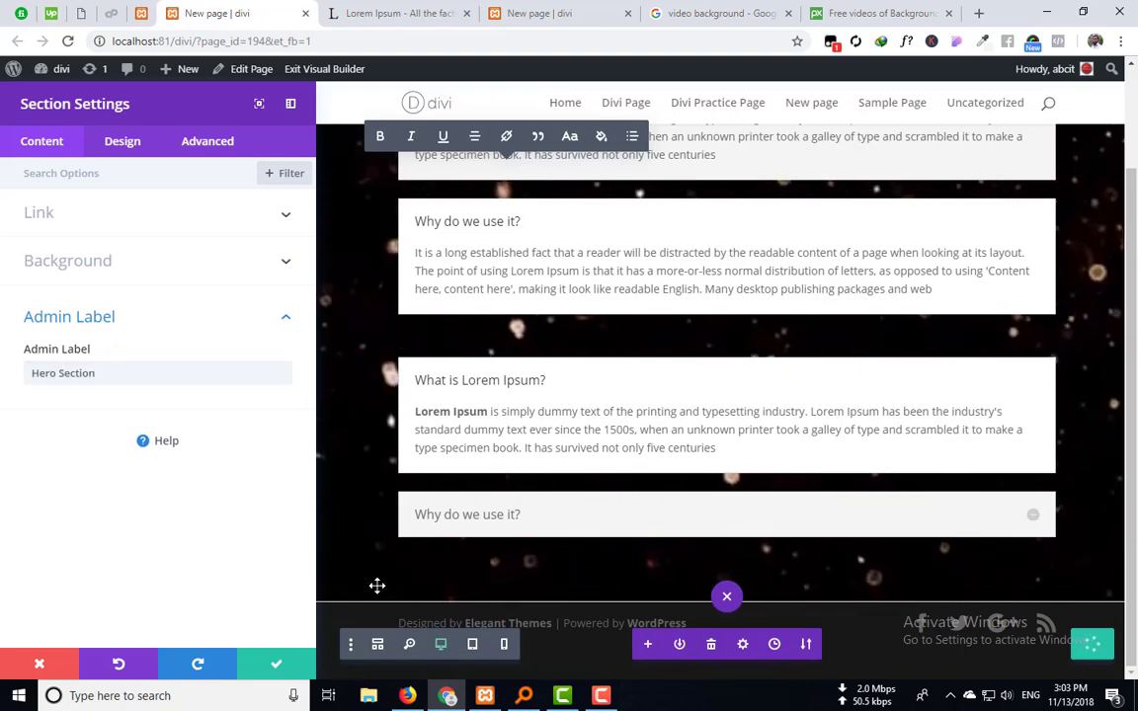
pyautogui.click(275, 665)
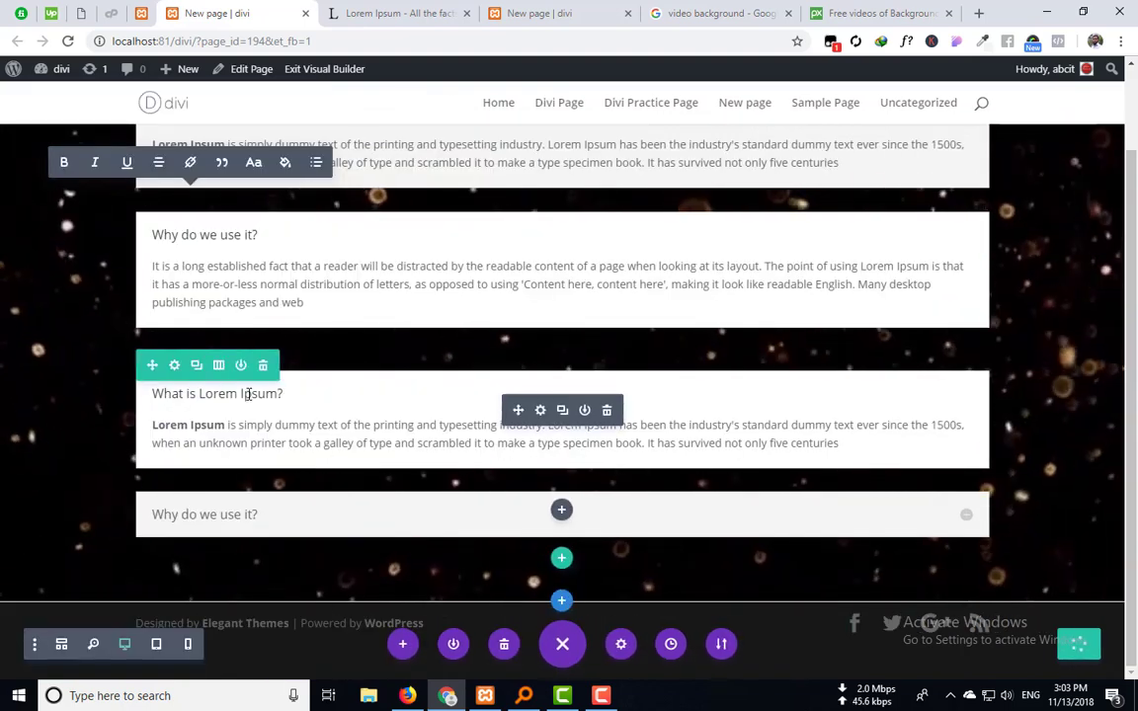
# Step: View the video background on the page and toggle the first accordion's items open and closed
pyautogui.scroll(-2, 579, 325)
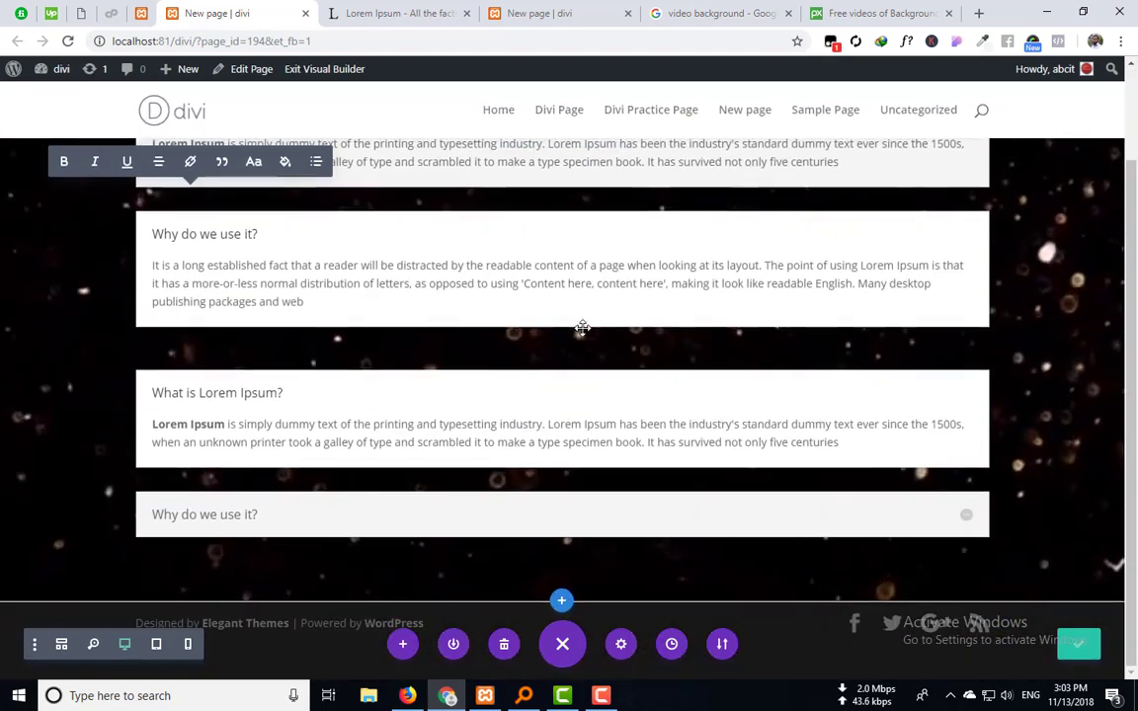
pyautogui.scroll(2, 355, 350)
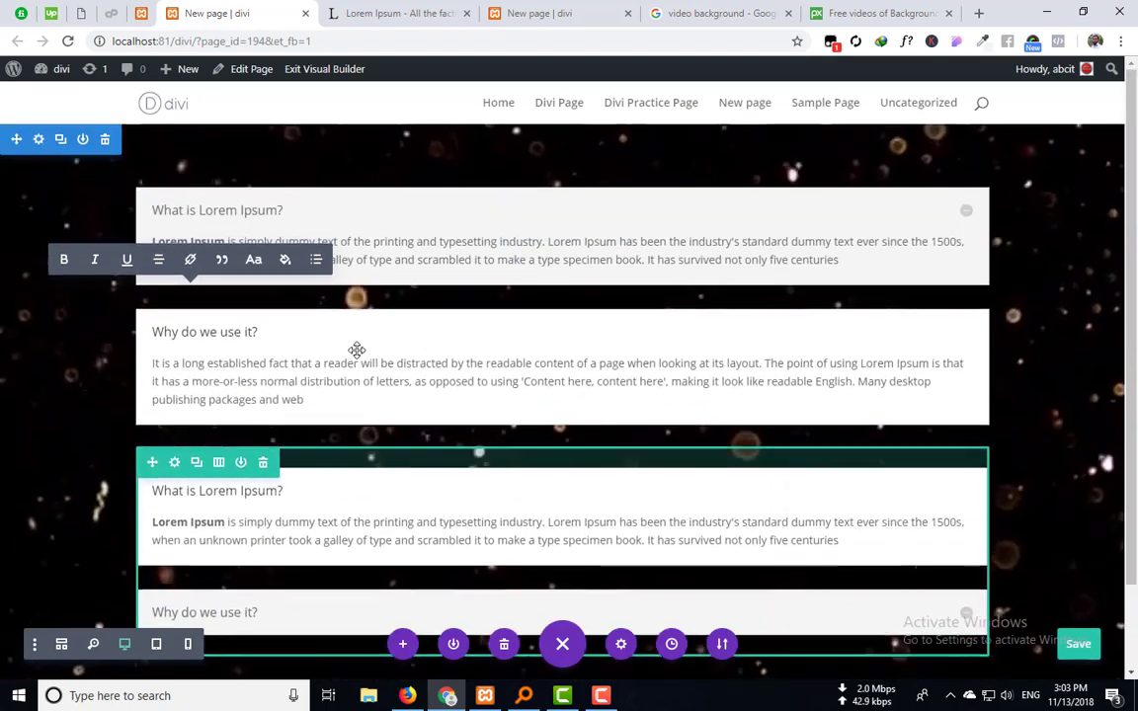
pyautogui.click(966, 237)
pyautogui.click(963, 300)
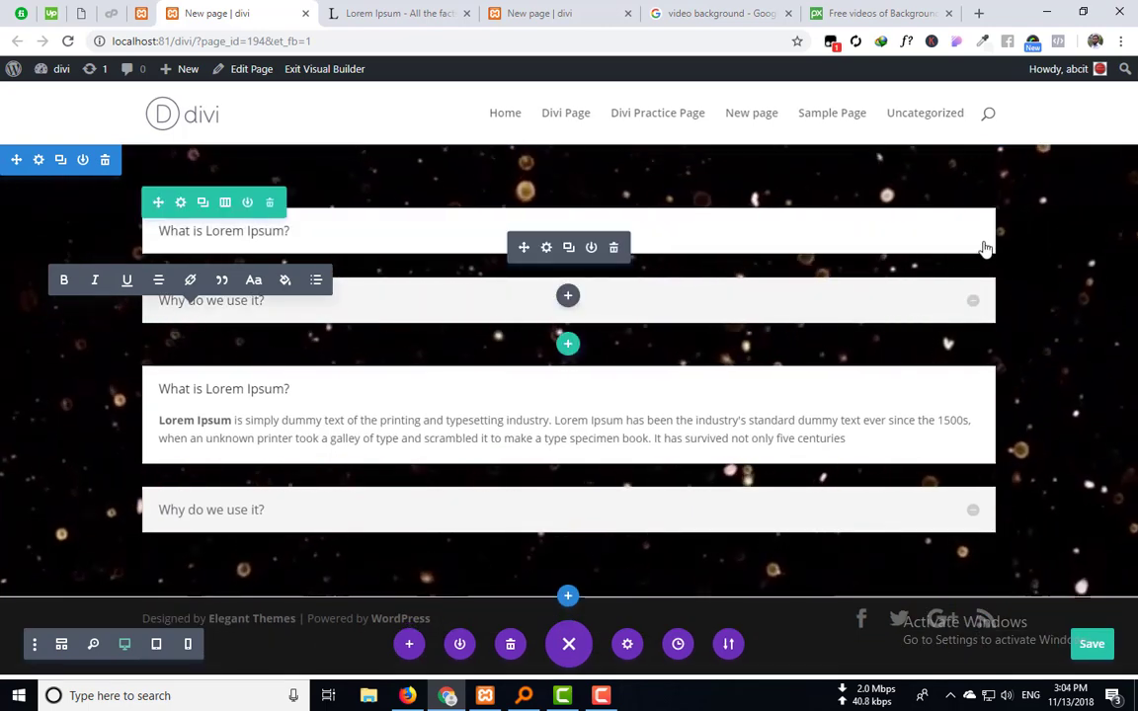
pyautogui.click(975, 302)
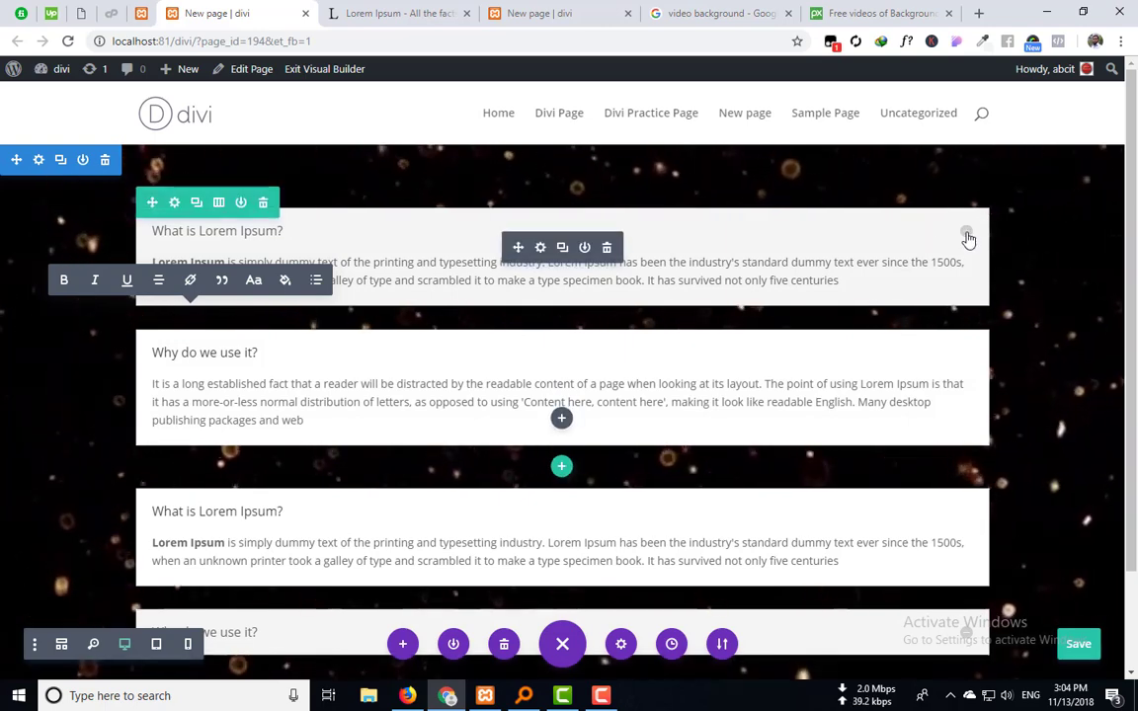
pyautogui.click(967, 233)
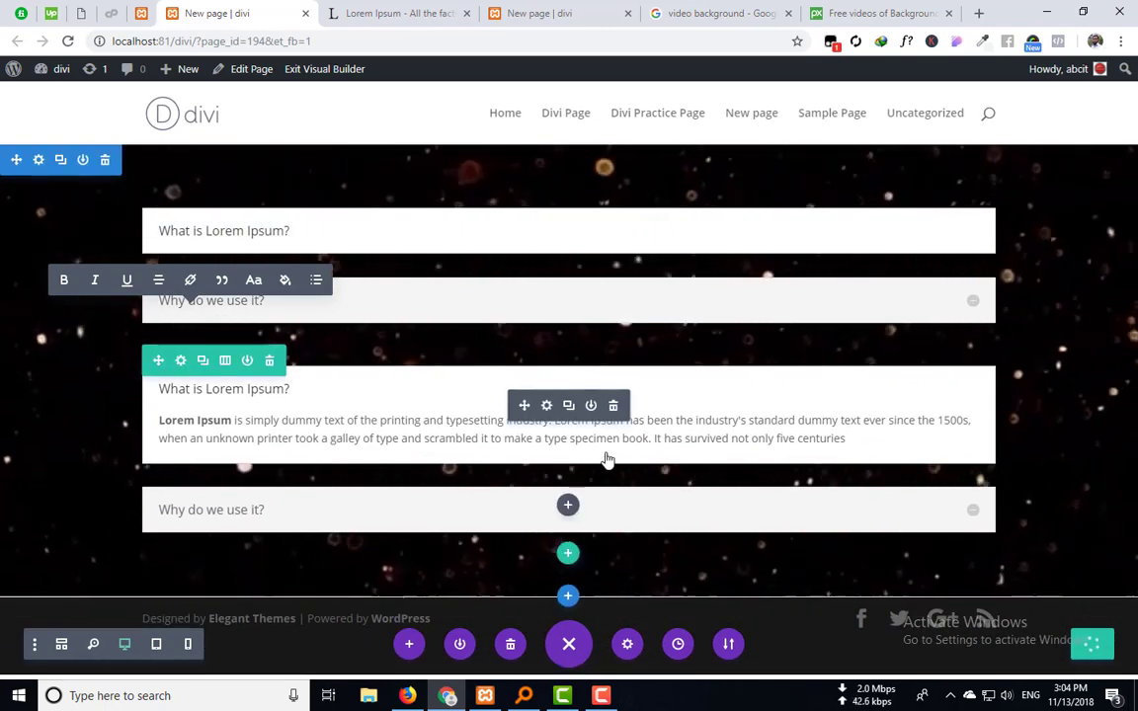
# Step: Switch to the backend page editor tab and reload it, accepting the loss of unsaved changes
pyautogui.click(141, 15)
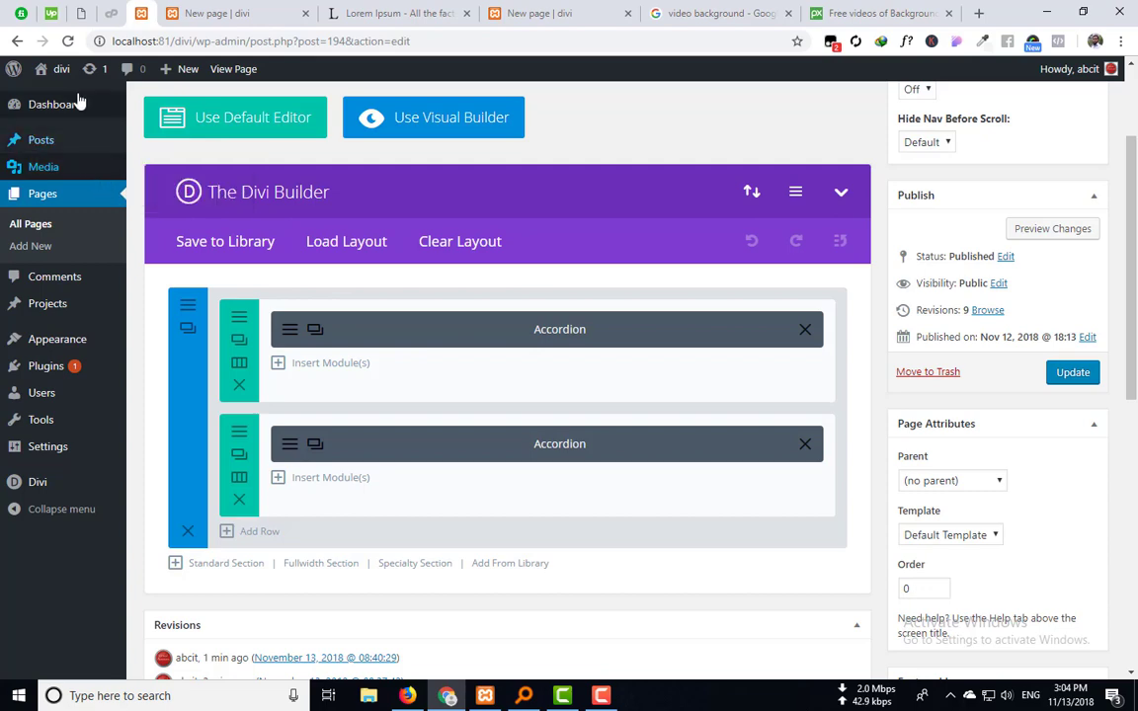
pyautogui.click(68, 40)
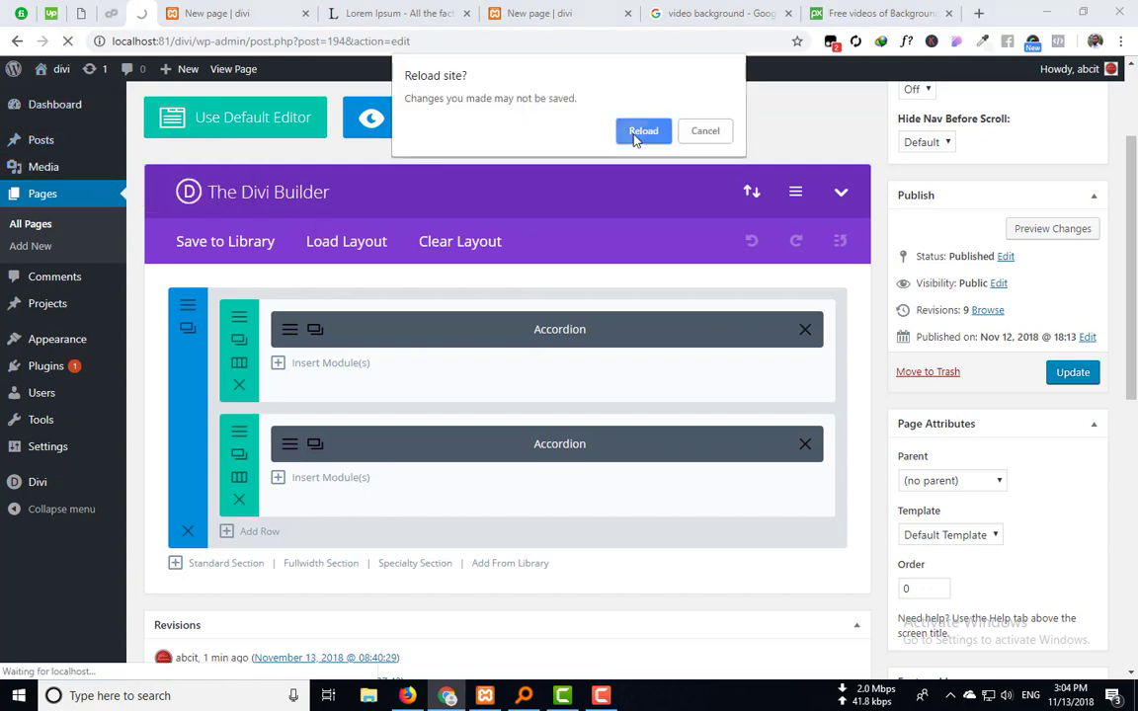
pyautogui.click(639, 131)
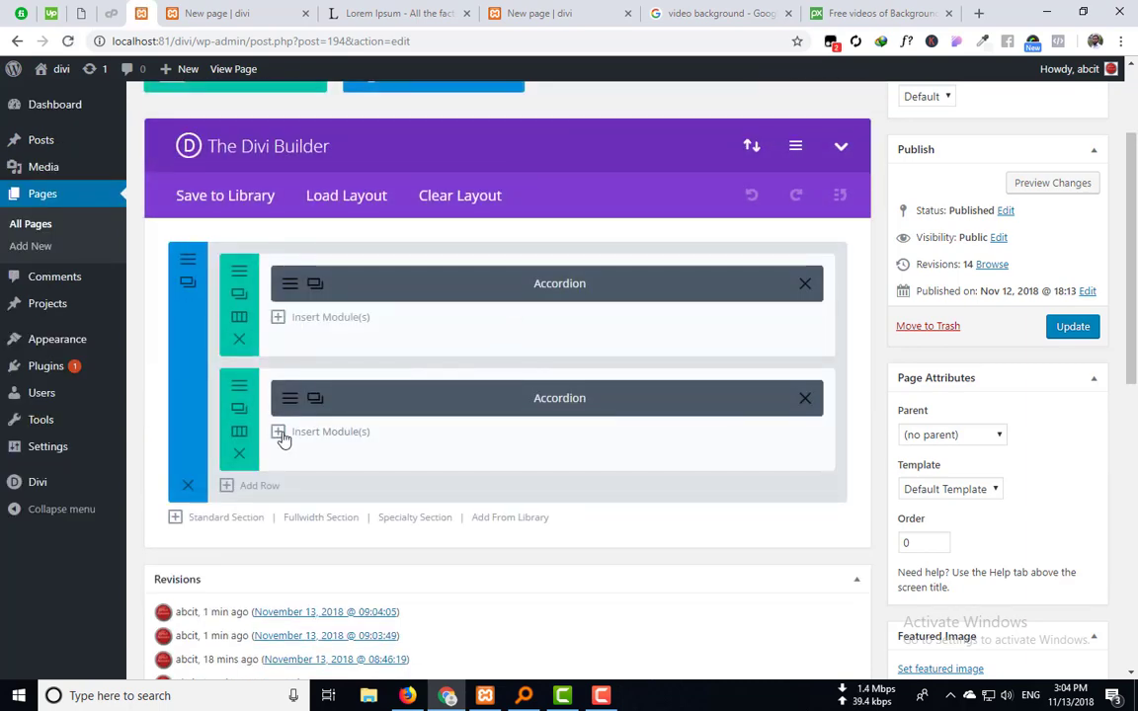
# Step: Check the admin label, background video and link options in the section's backend module settings, and close them without editing
pyautogui.click(189, 261)
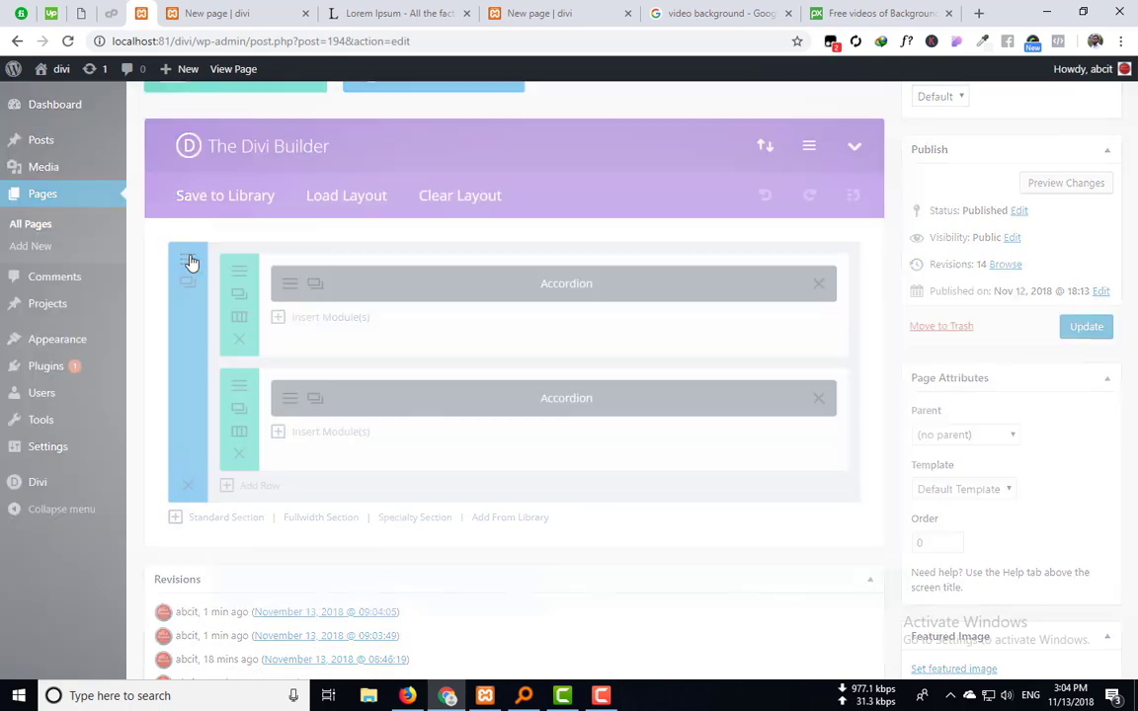
pyautogui.scroll(-10, 415, 498)
pyautogui.scroll(-5, 414, 497)
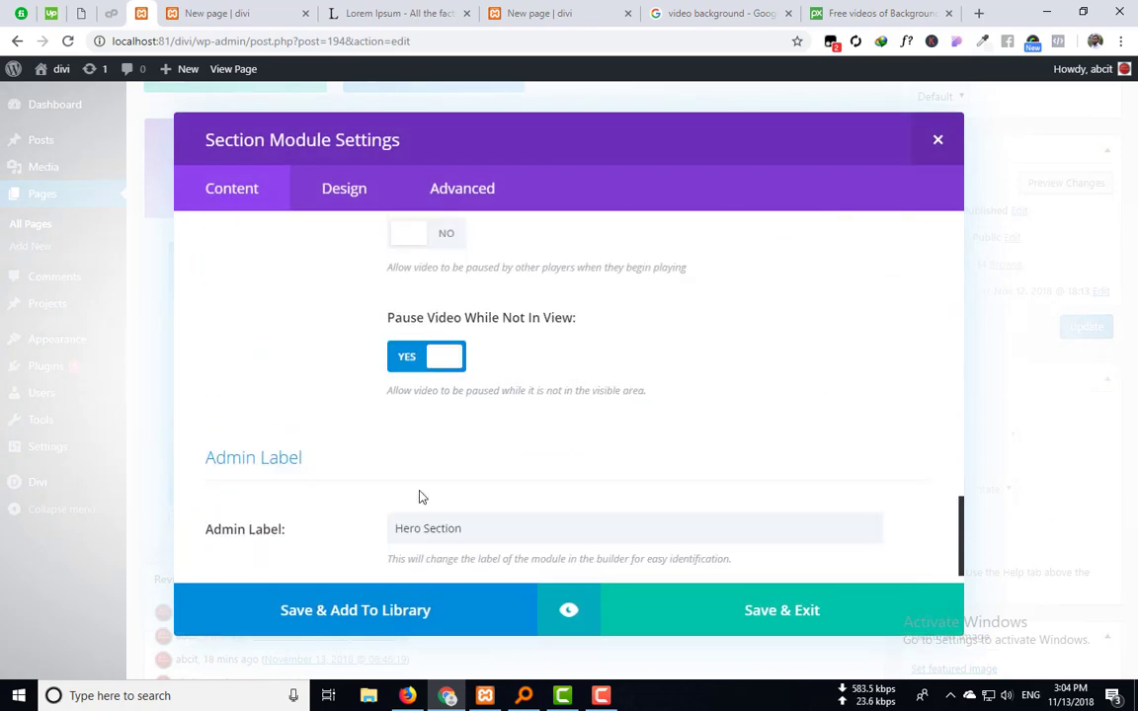
pyautogui.moveTo(509, 502); pyautogui.dragTo(273, 511)
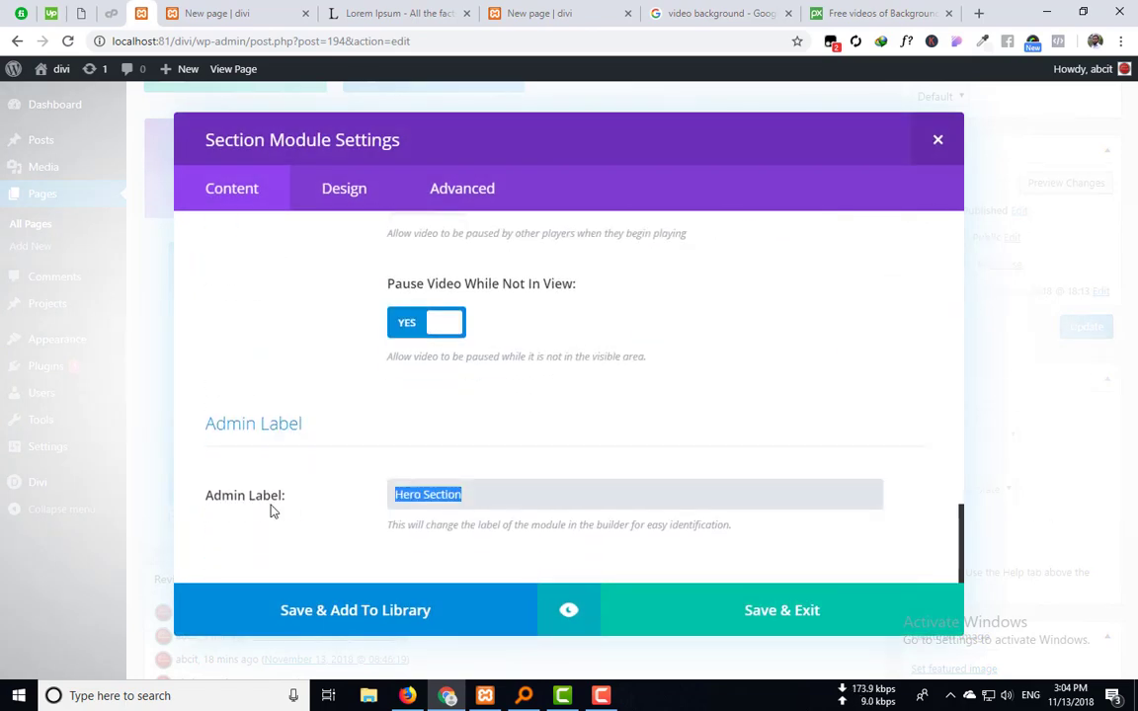
pyautogui.scroll(3, 510, 424)
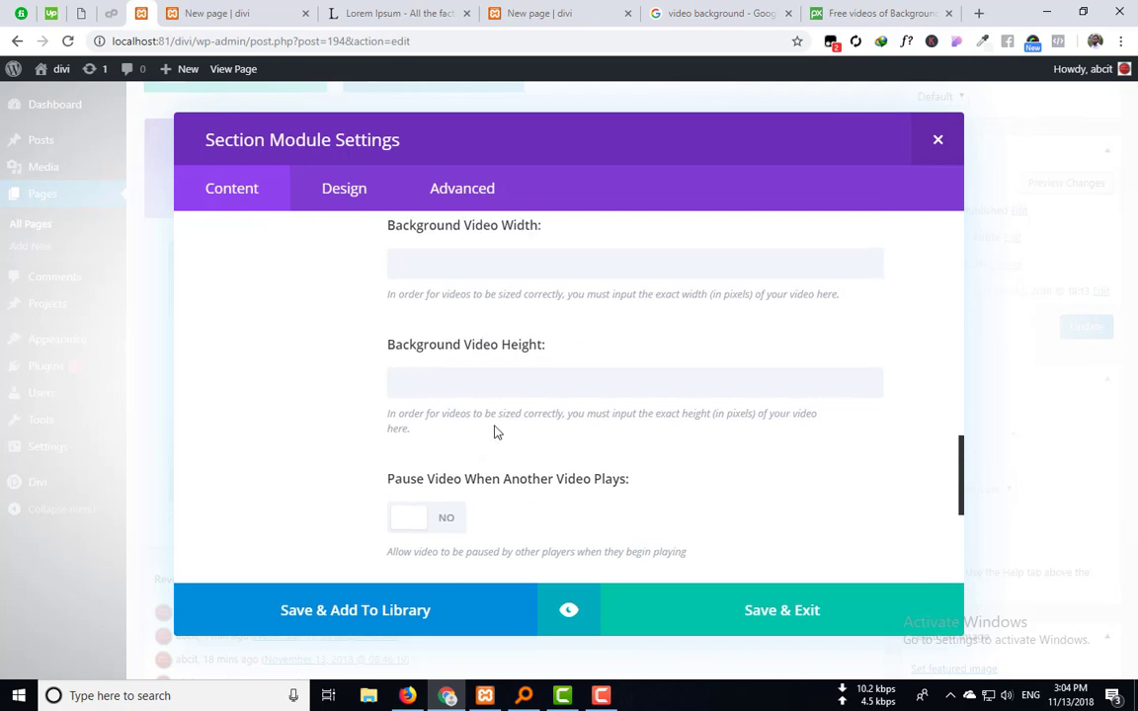
pyautogui.scroll(6, 504, 425)
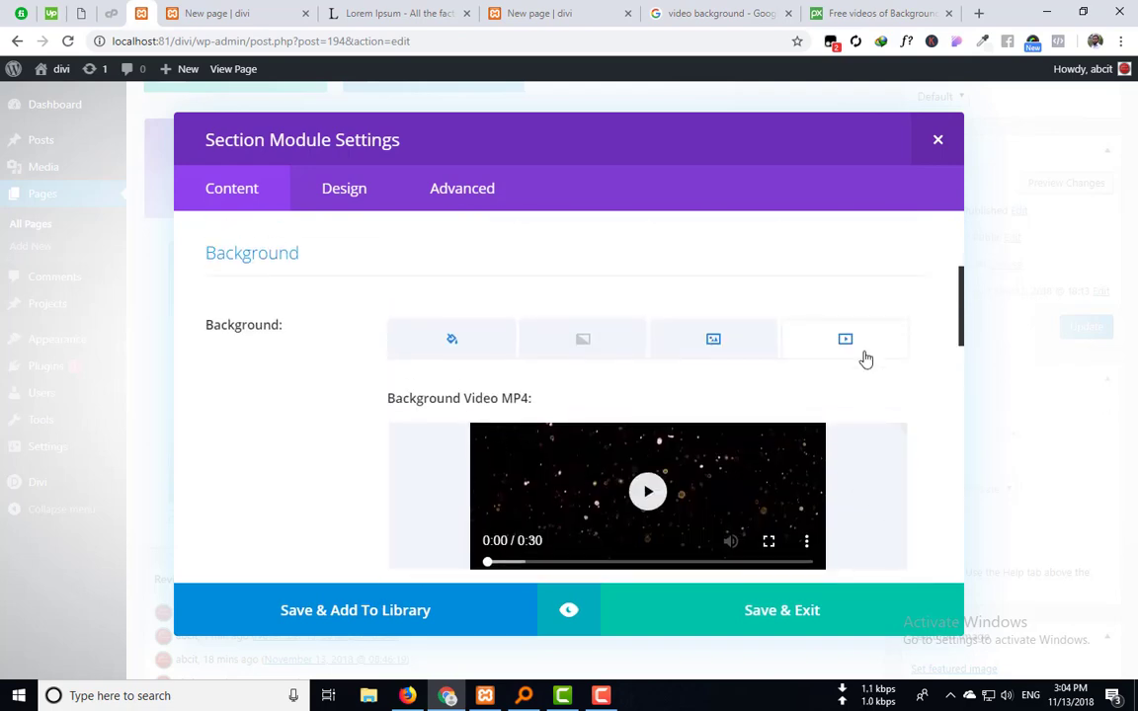
pyautogui.scroll(3, 771, 352)
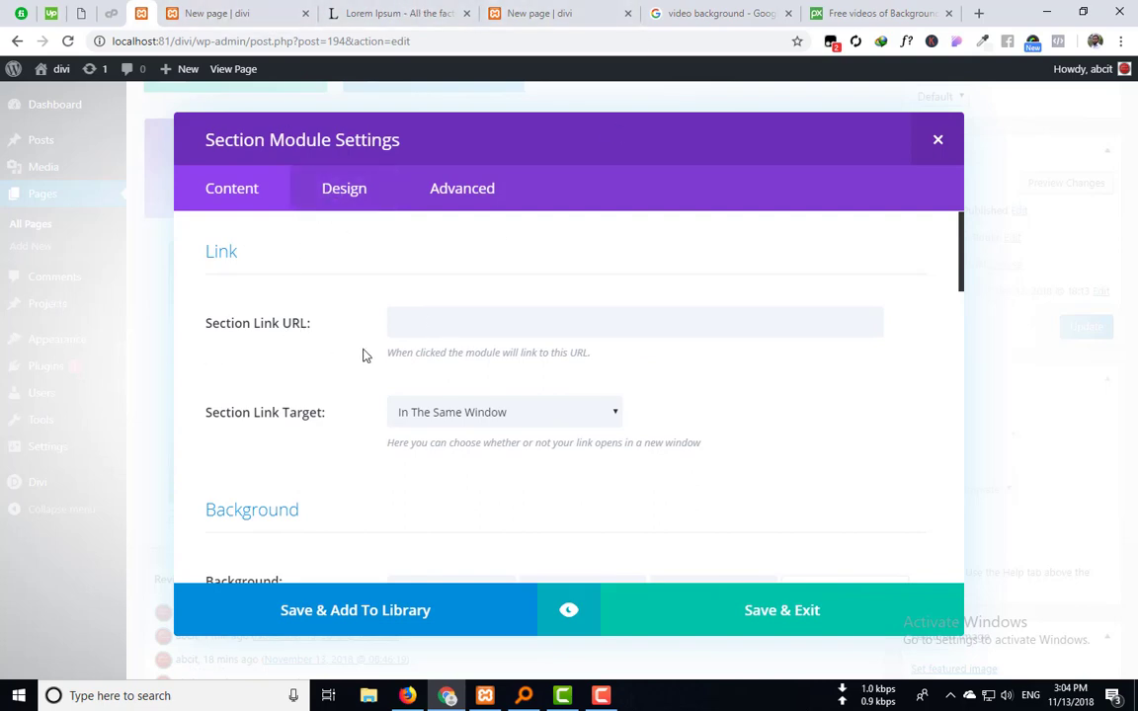
pyautogui.click(939, 141)
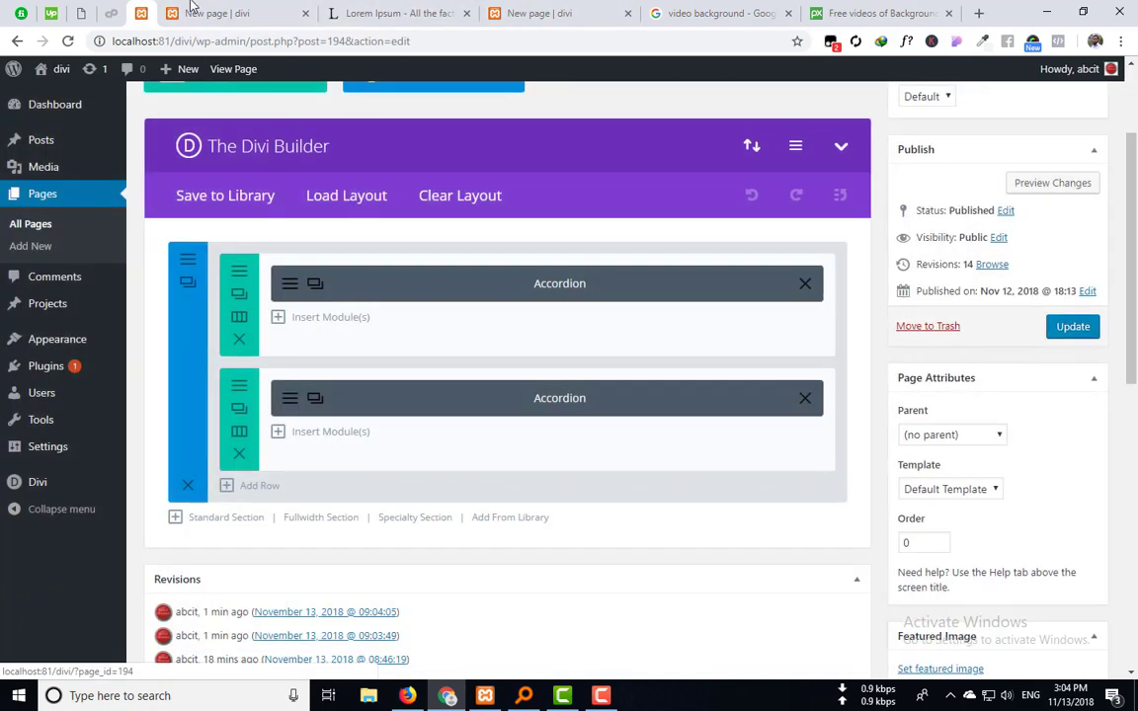
# Step: Look through the open browser tabs, including the published New page, and return to the Visual Builder tab
pyautogui.click(198, 13)
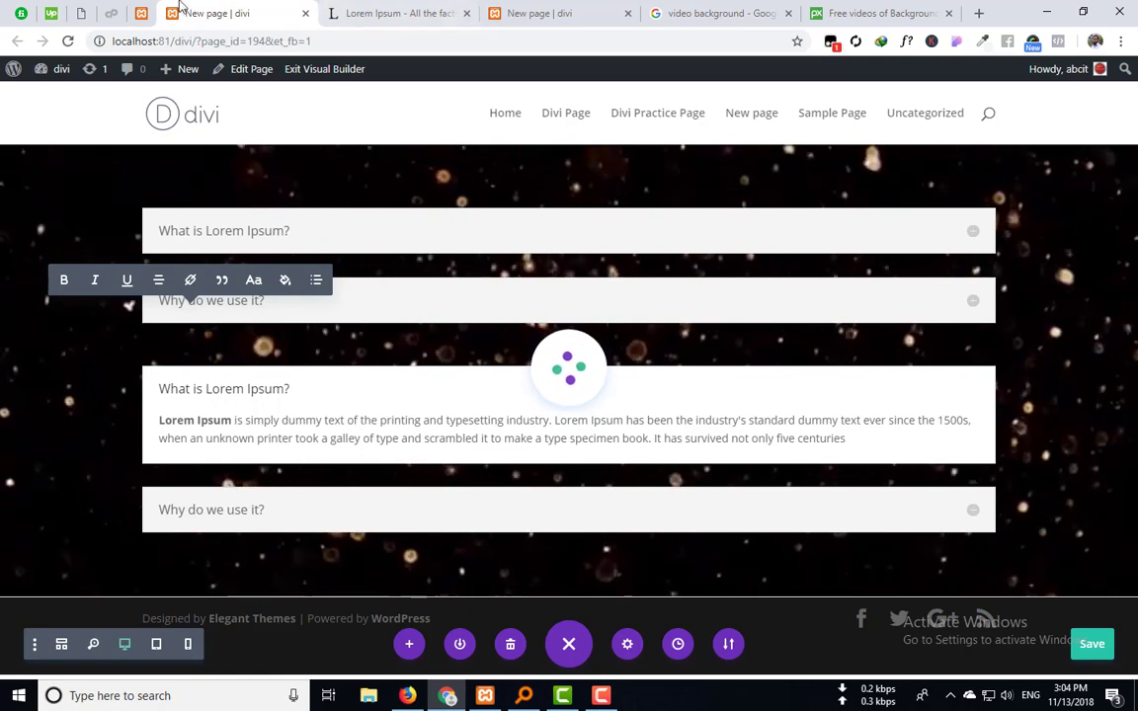
pyautogui.click(142, 13)
pyautogui.click(217, 13)
pyautogui.click(438, 9)
pyautogui.click(578, 8)
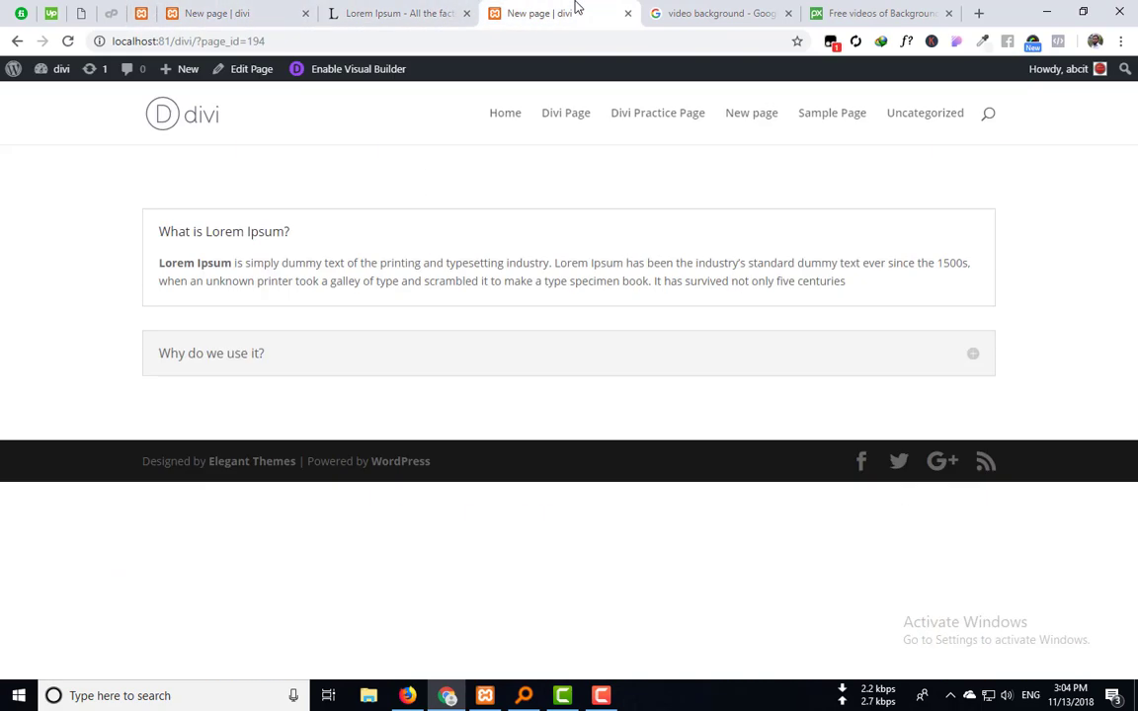
pyautogui.click(222, 13)
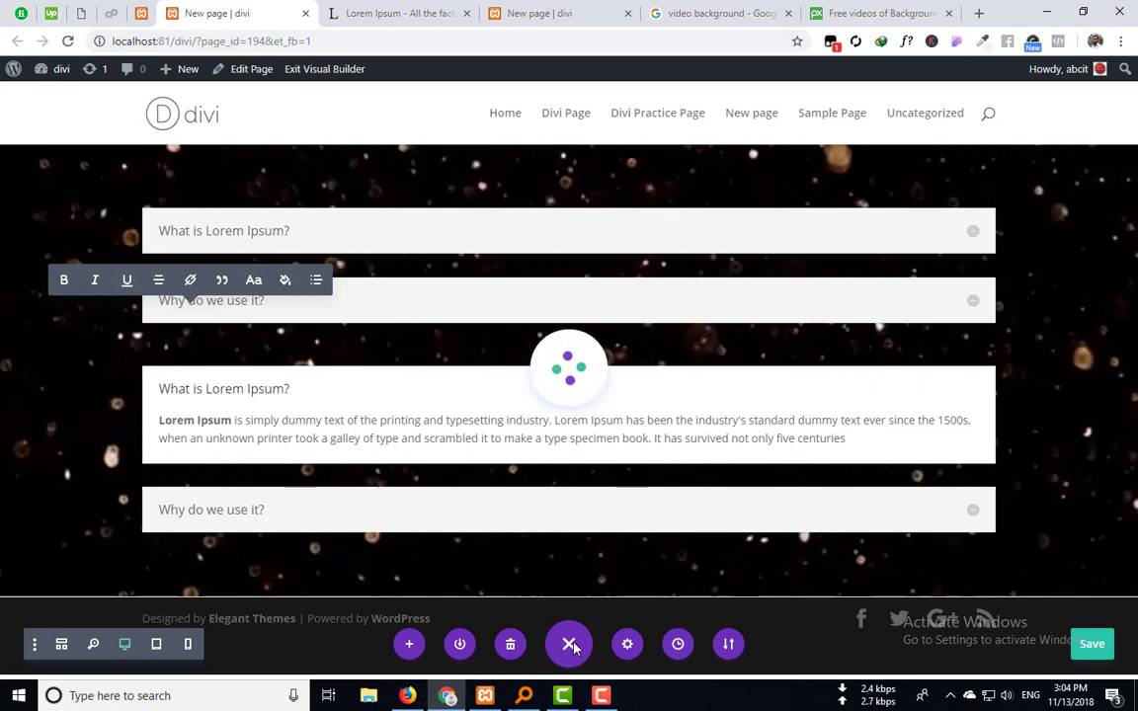
# Step: Reload the Visual Builder page and view the section with its video background
pyautogui.click(67, 41)
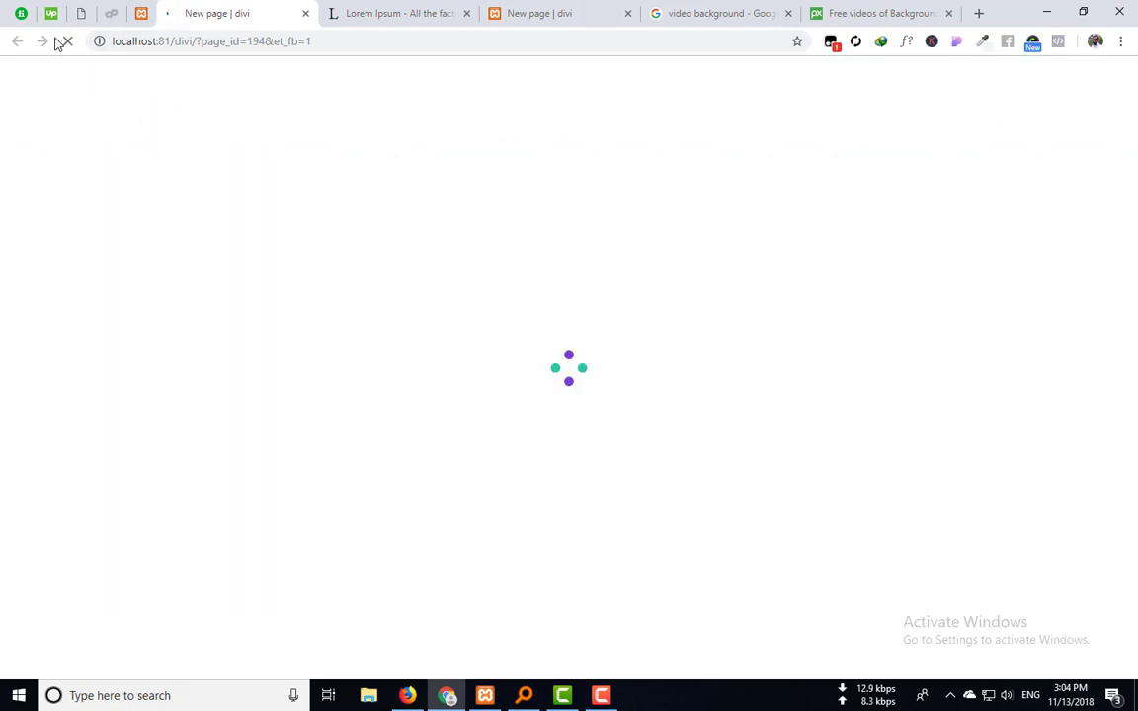
pyautogui.click(140, 14)
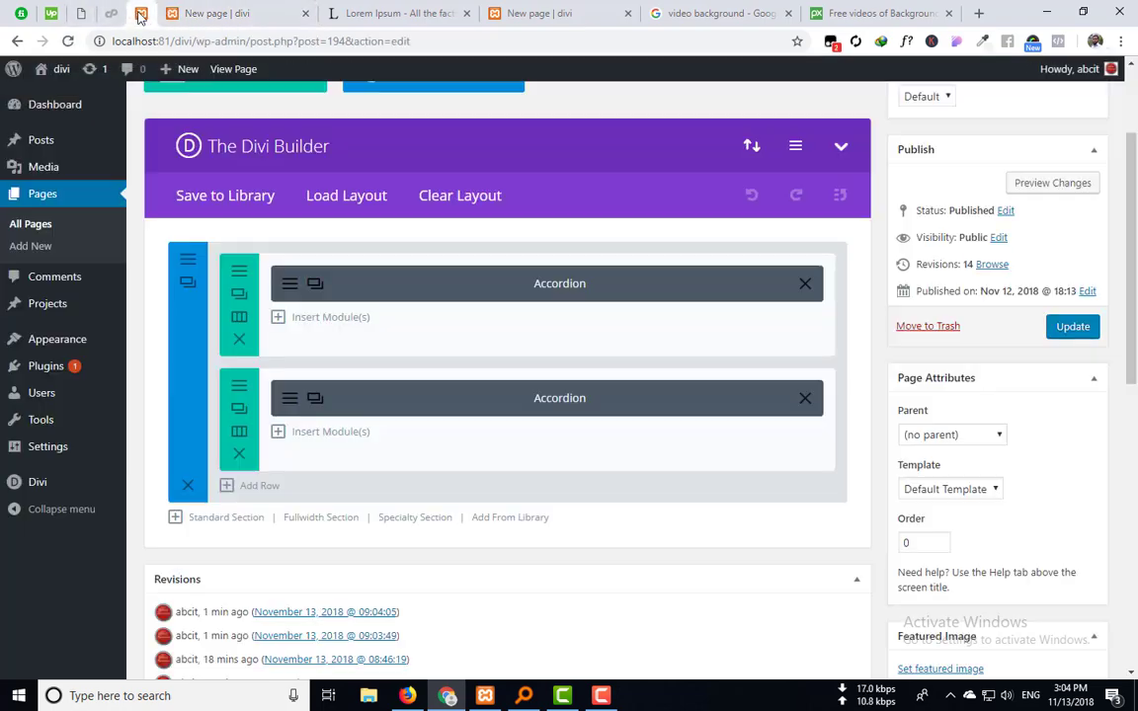
pyautogui.click(259, 10)
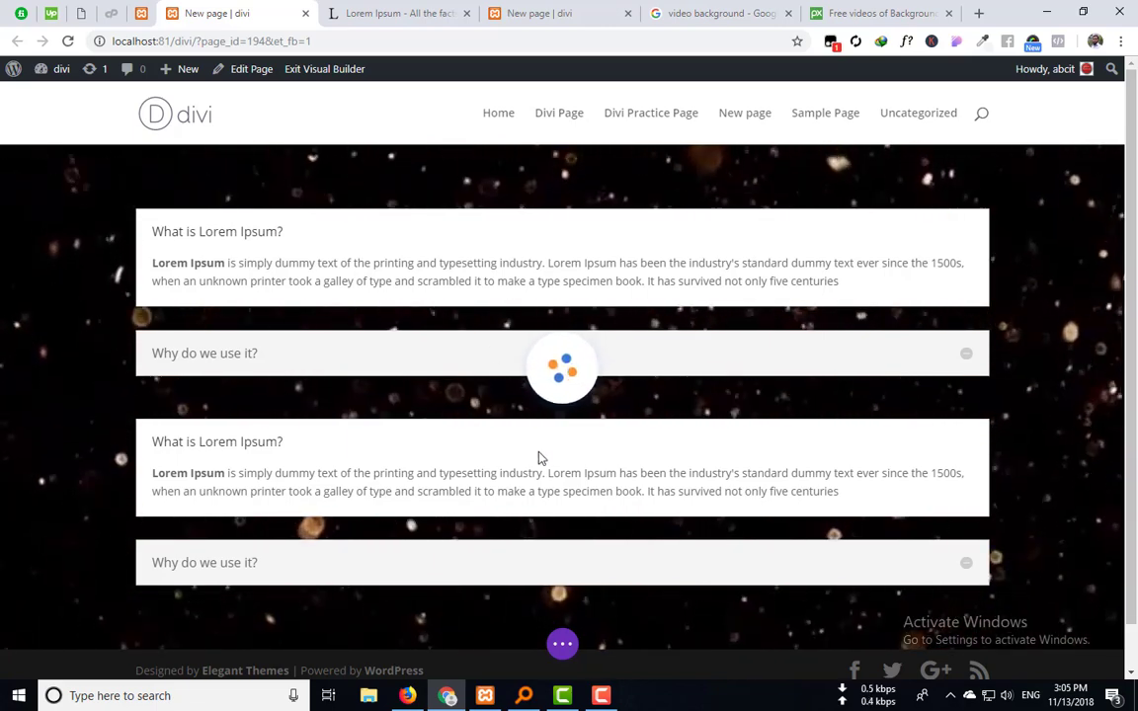
pyautogui.scroll(-1, 539, 457)
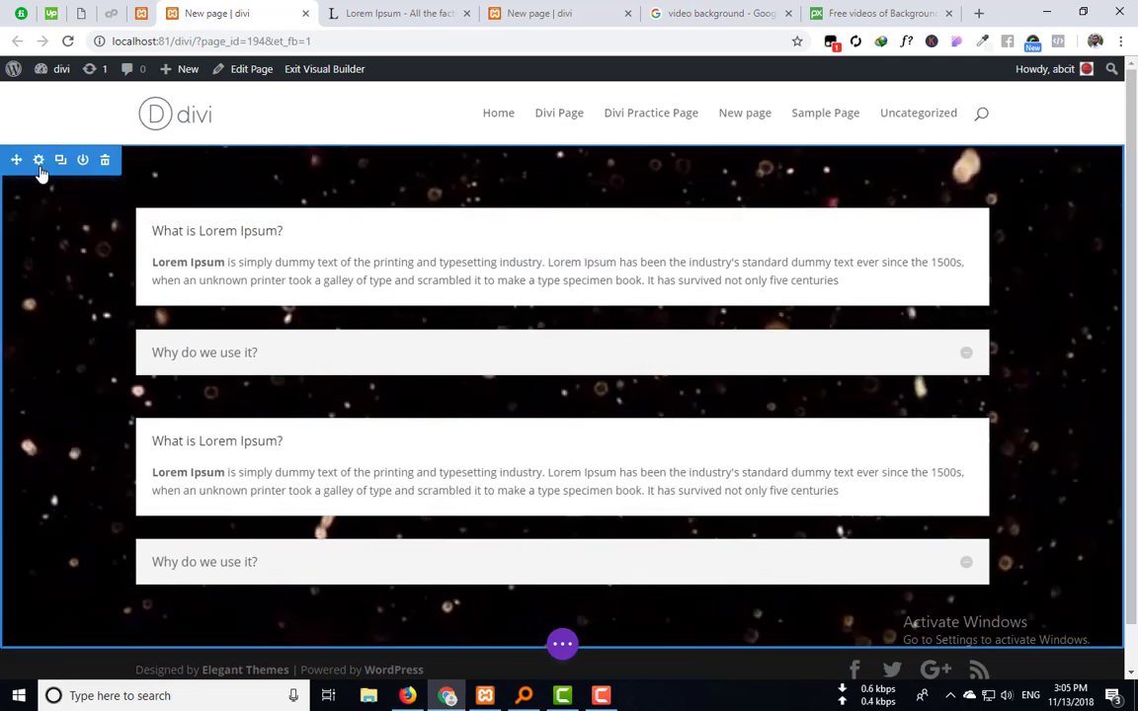
# Step: Open the section's settings in the Visual Builder and examine its Layout, Sizing and Dividers design options
pyautogui.click(40, 161)
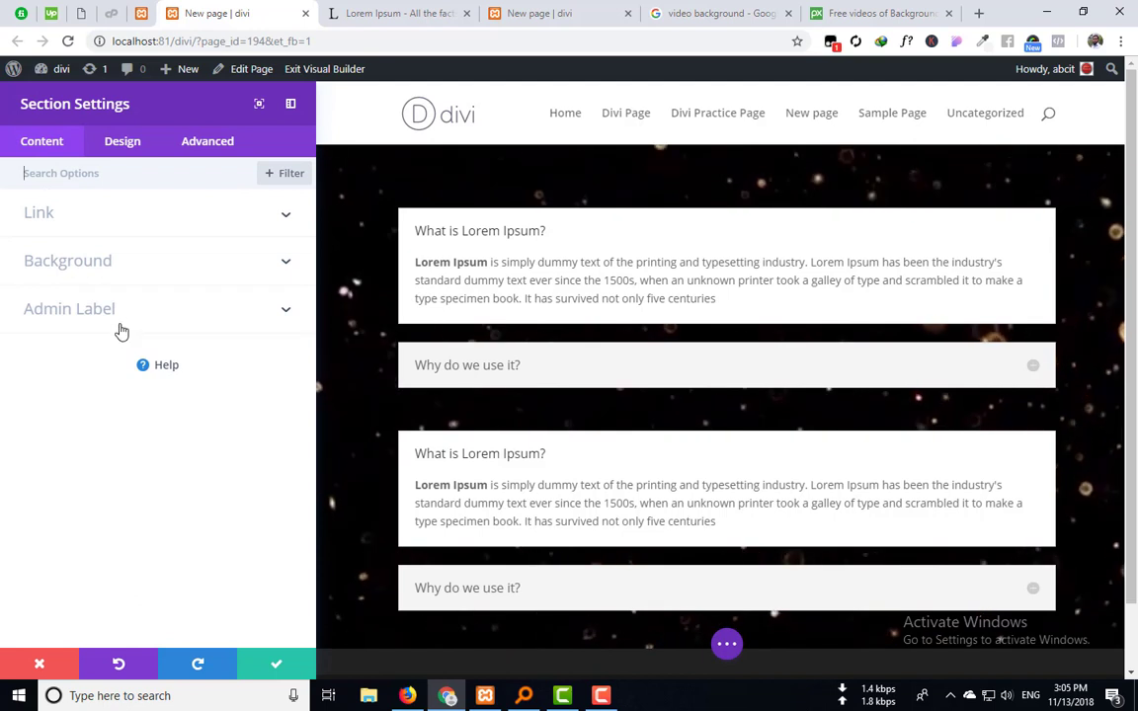
pyautogui.click(107, 144)
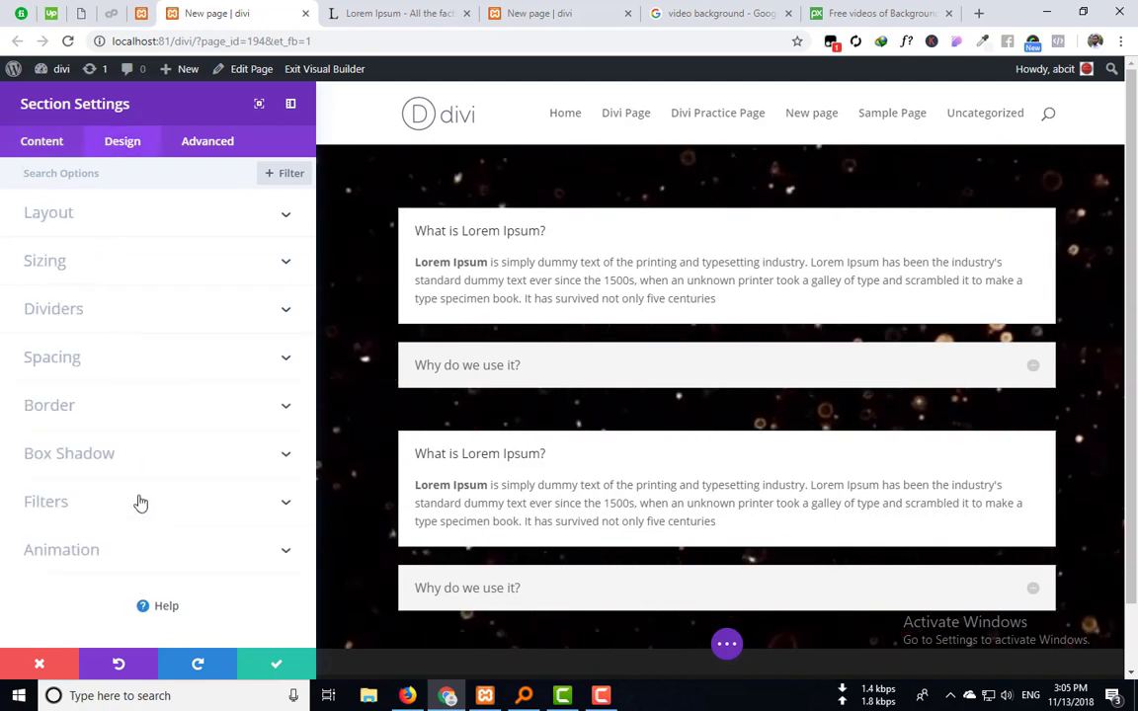
pyautogui.click(134, 219)
pyautogui.click(135, 220)
pyautogui.click(139, 263)
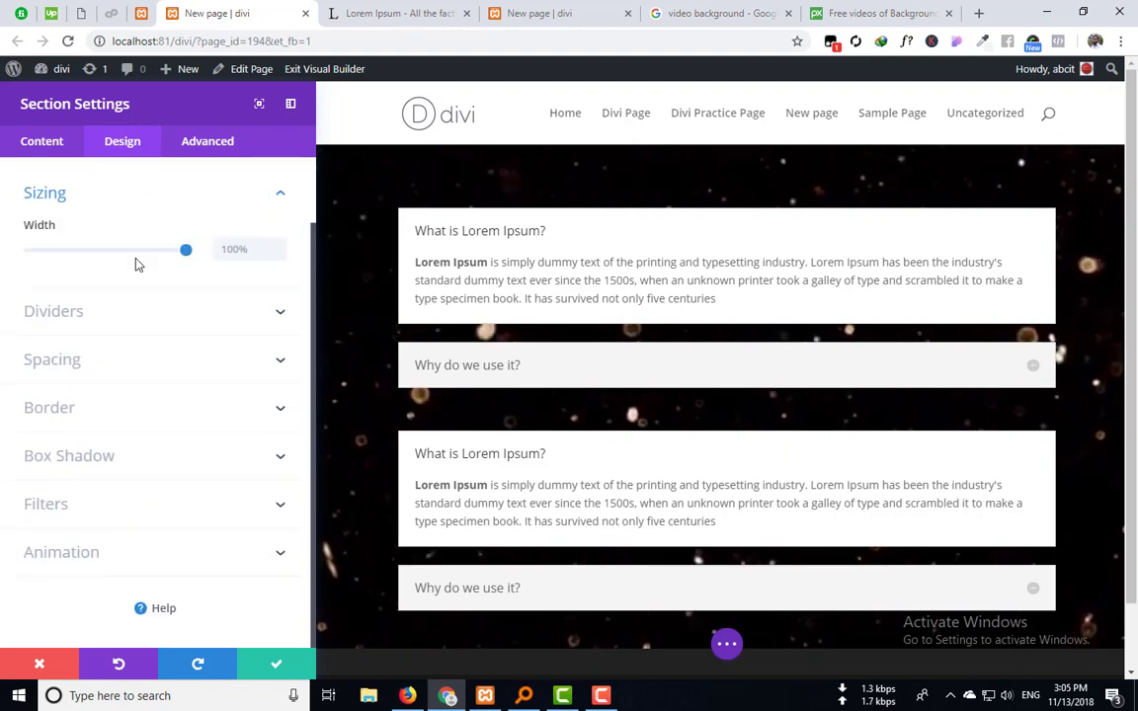
pyautogui.click(127, 313)
pyautogui.scroll(-4, 138, 466)
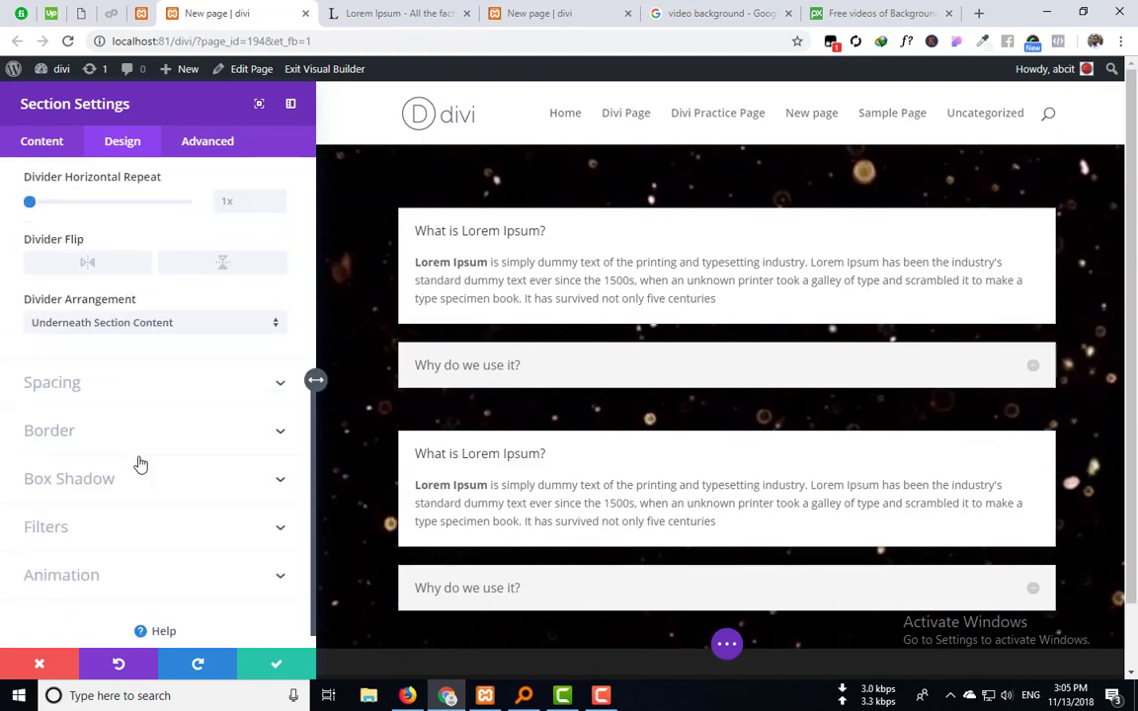
# Step: Examine the section's Spacing, Border, Box Shadow, Filters and Animation design options
pyautogui.click(101, 360)
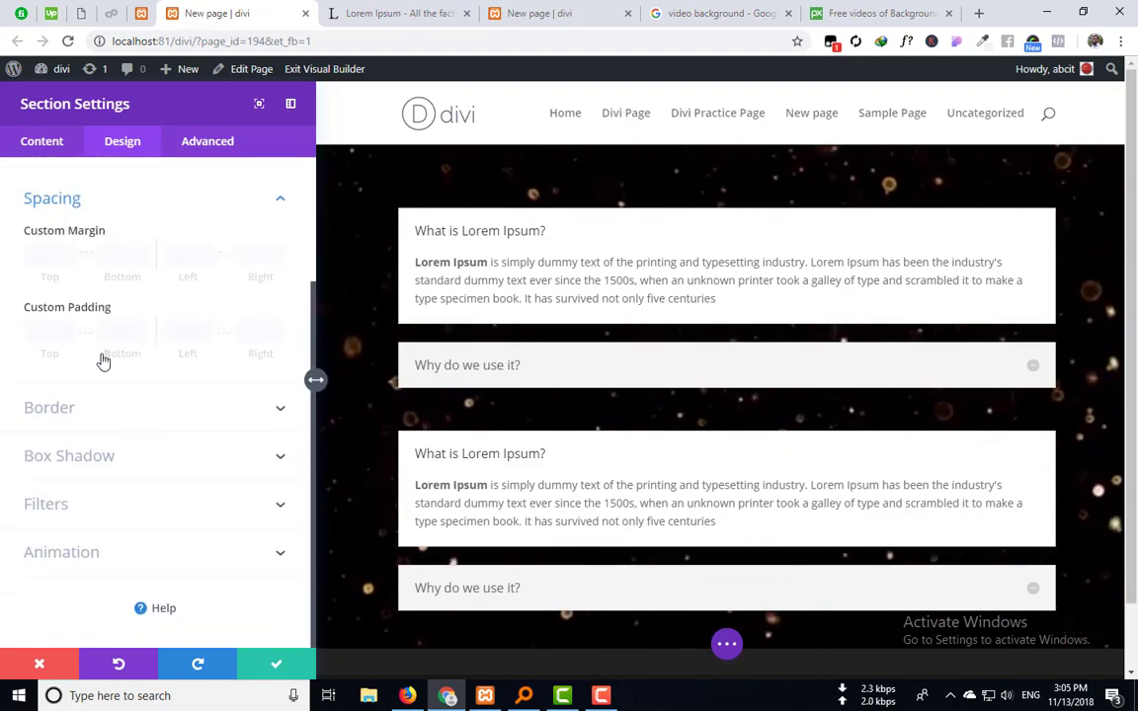
pyautogui.click(122, 427)
pyautogui.scroll(-4, 124, 435)
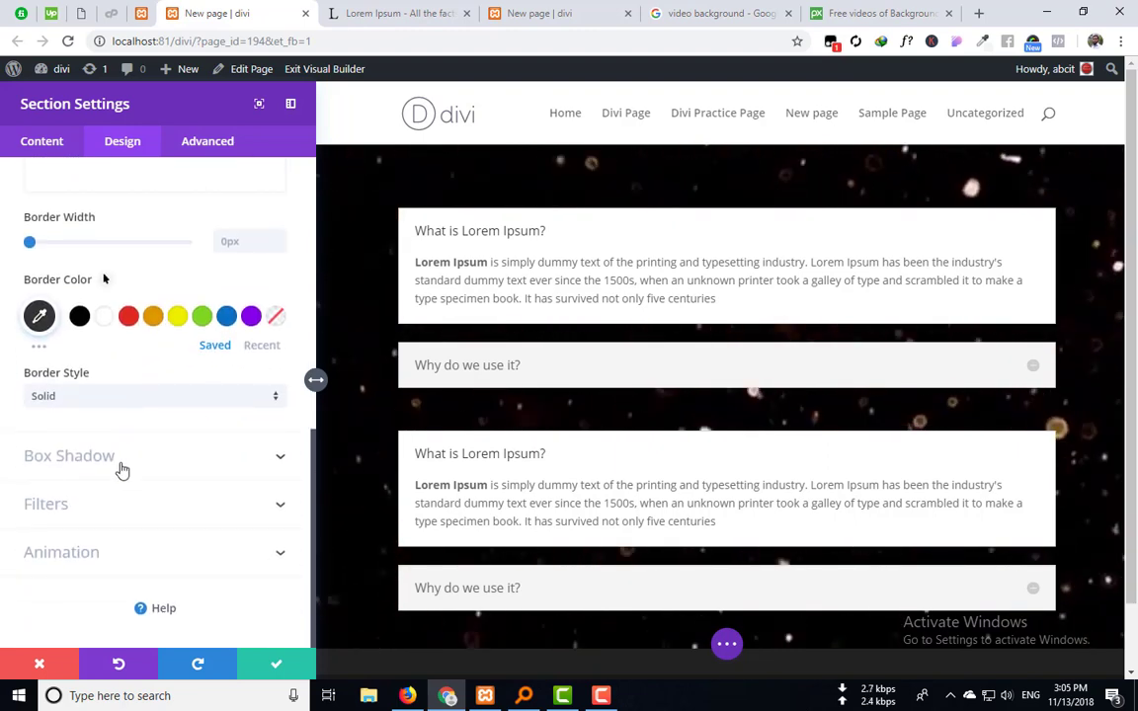
pyautogui.click(120, 466)
pyautogui.click(117, 502)
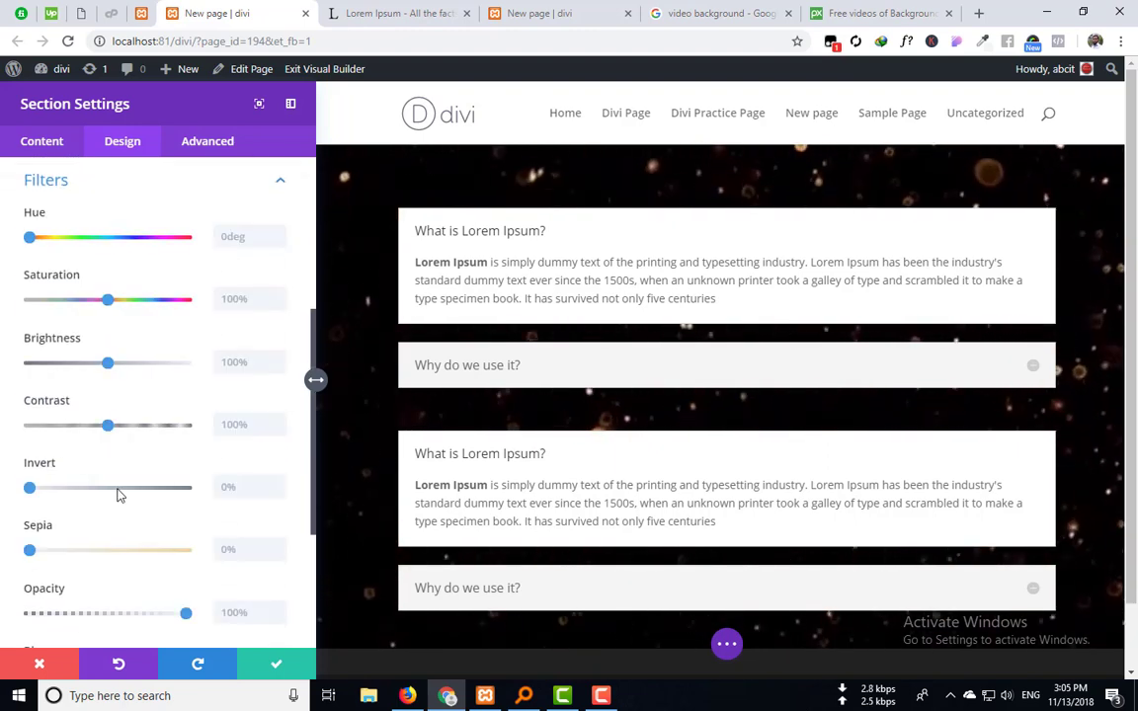
pyautogui.scroll(-3, 116, 498)
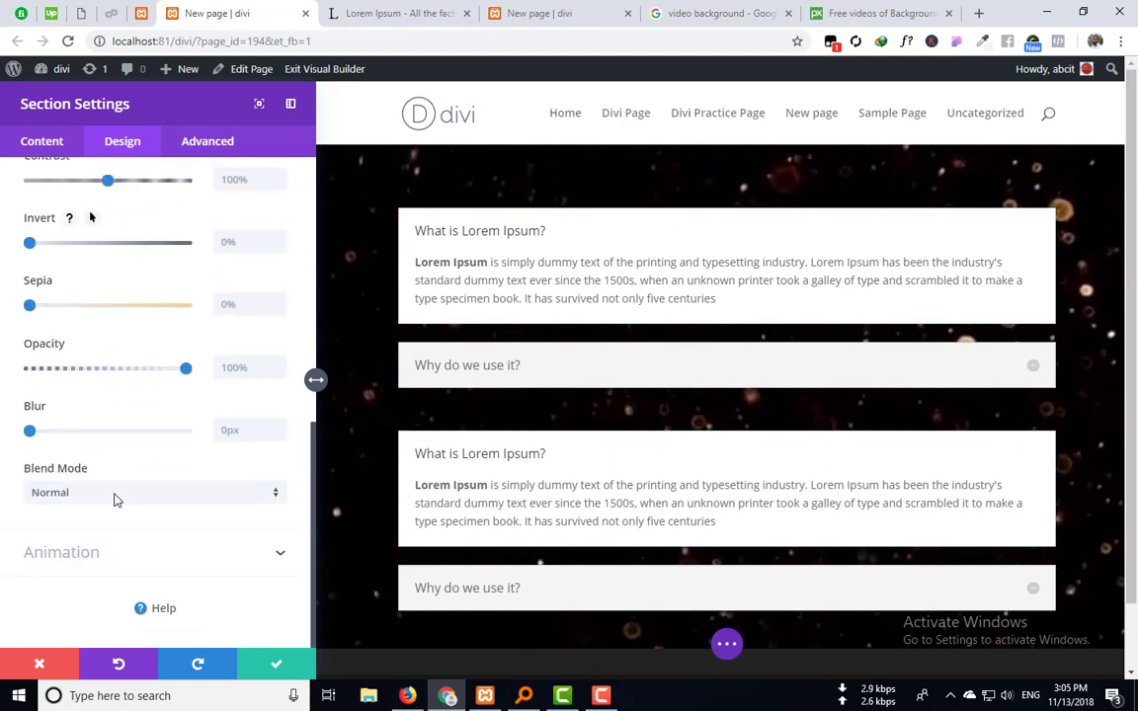
pyautogui.click(138, 572)
pyautogui.scroll(3, 178, 325)
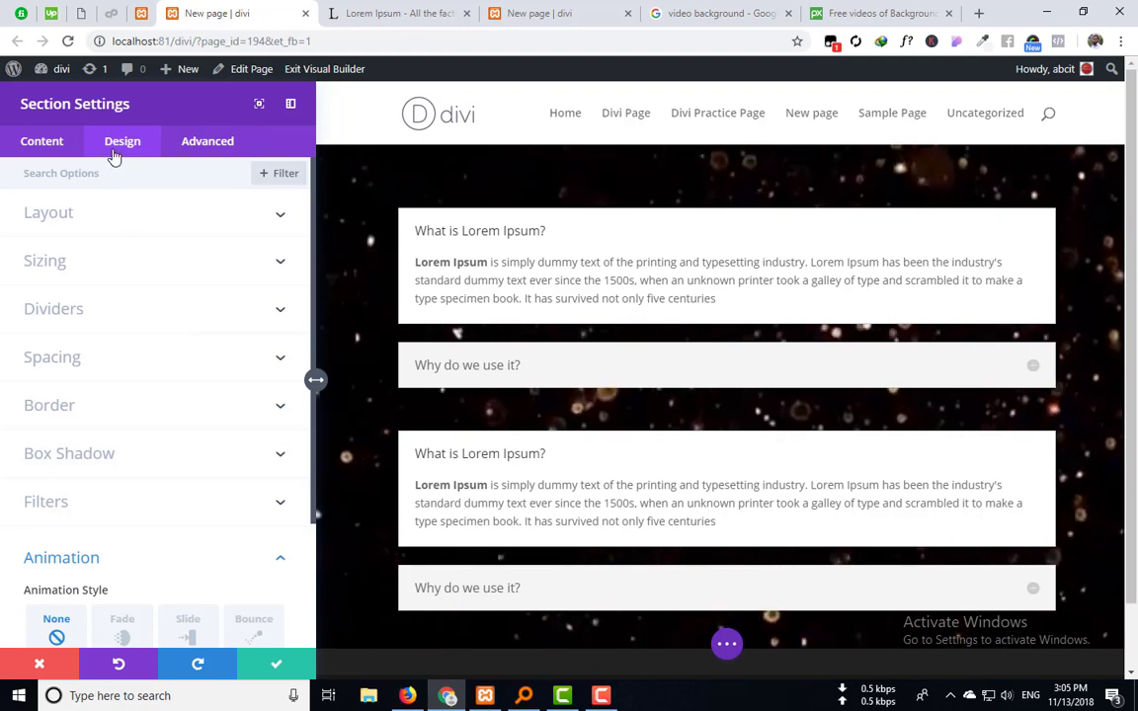
# Step: Try the section's inner shadow over the video background and switch it off again
pyautogui.click(122, 217)
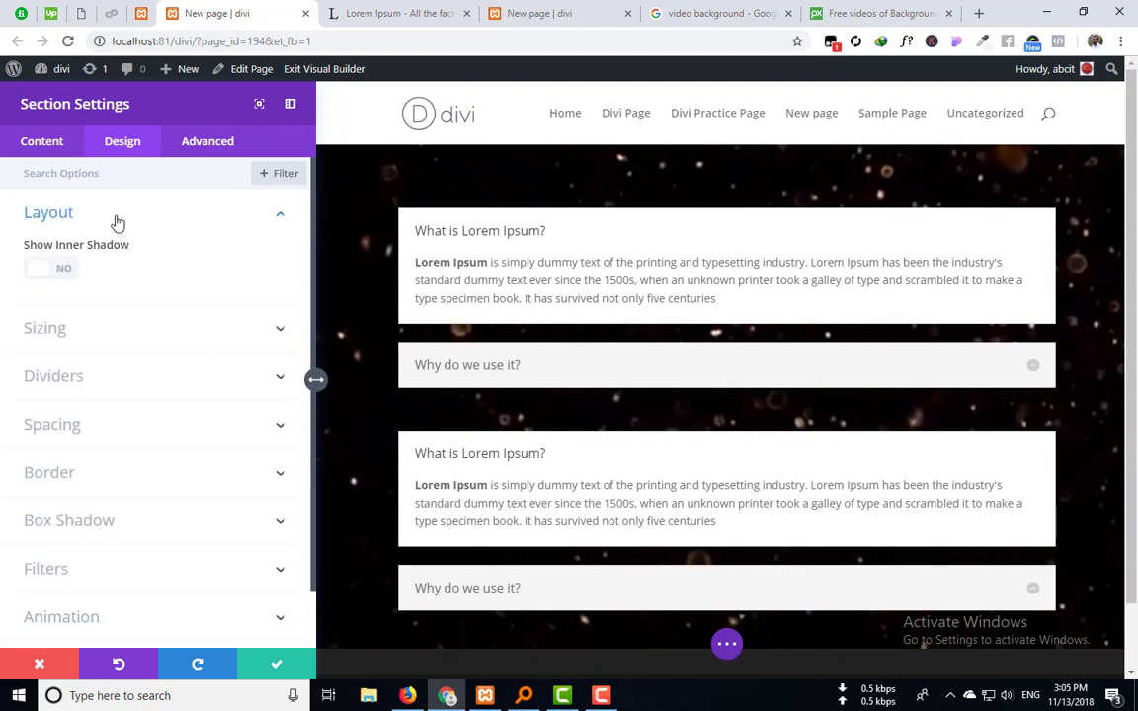
pyautogui.click(64, 269)
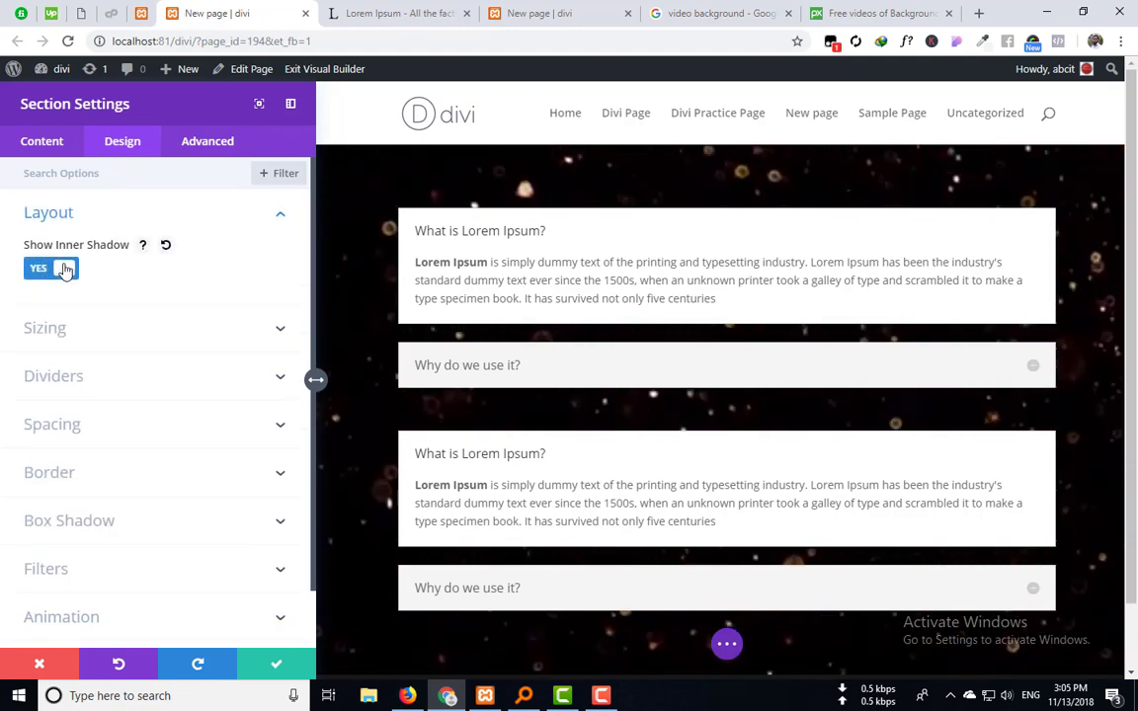
pyautogui.scroll(-1, 776, 364)
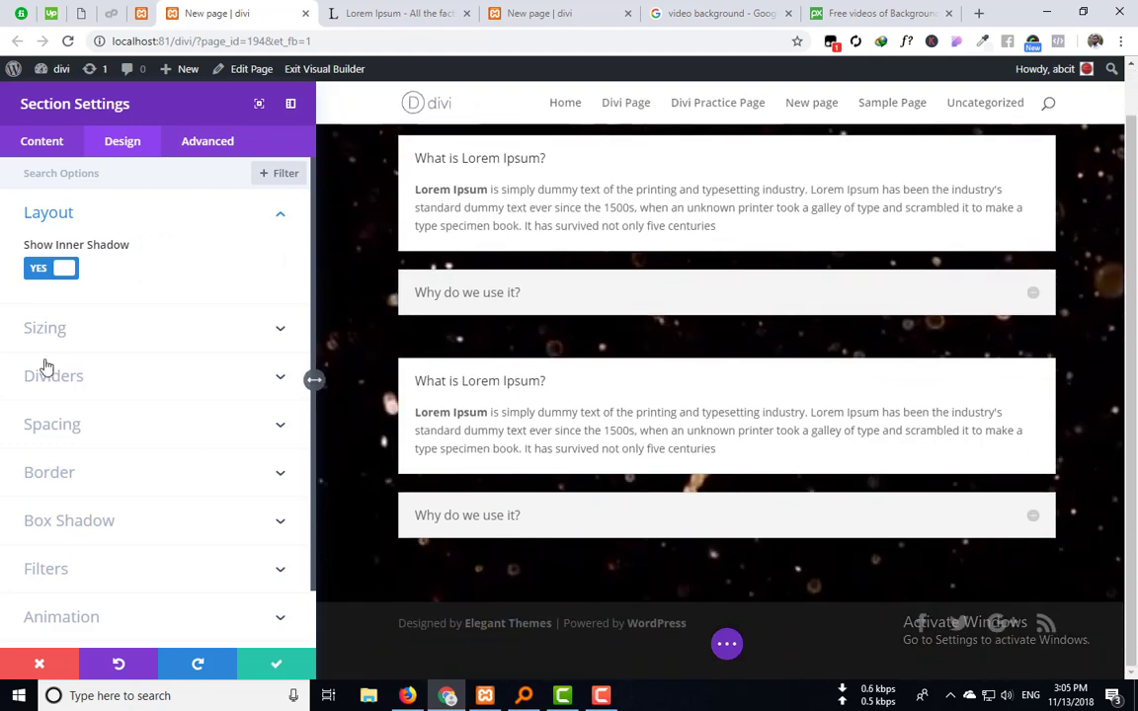
pyautogui.click(35, 268)
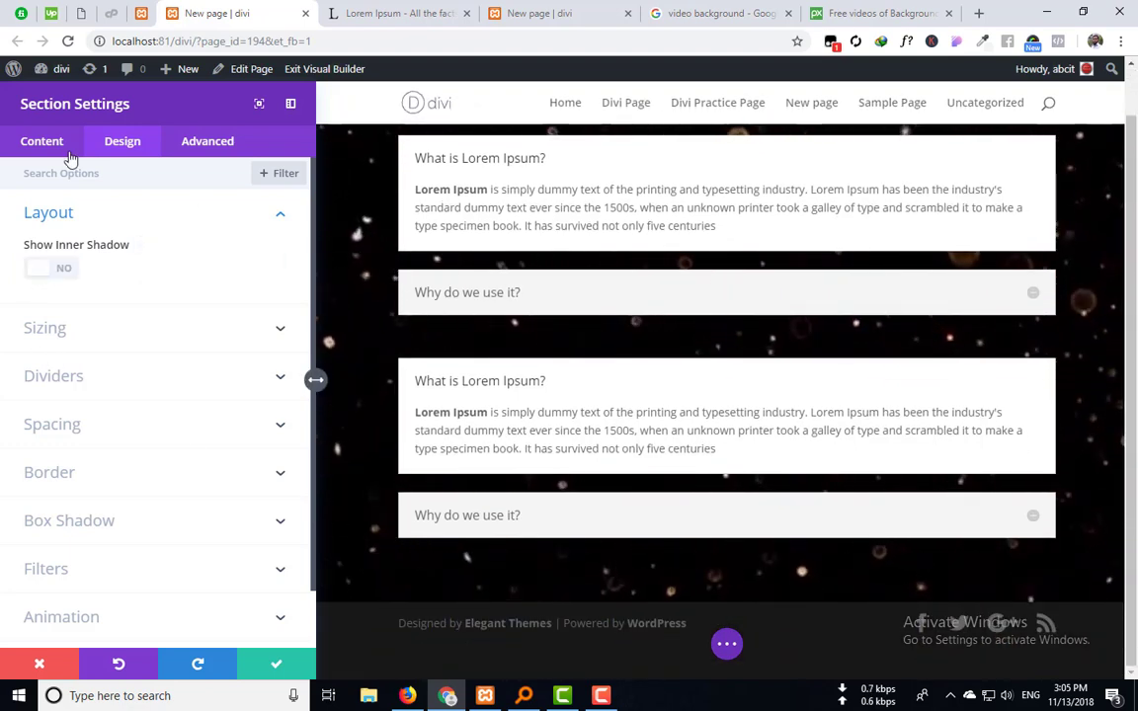
# Step: Delete the section's MP4 background video and view the background image settings
pyautogui.click(28, 146)
pyautogui.click(139, 265)
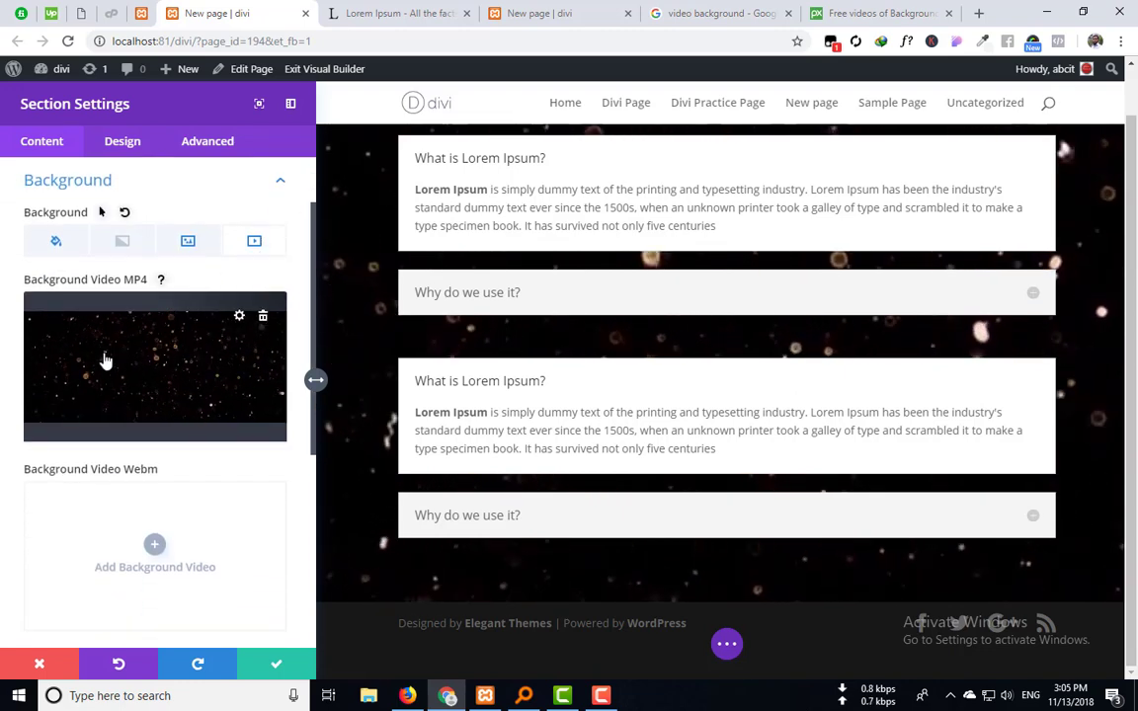
pyautogui.click(263, 316)
pyautogui.click(185, 242)
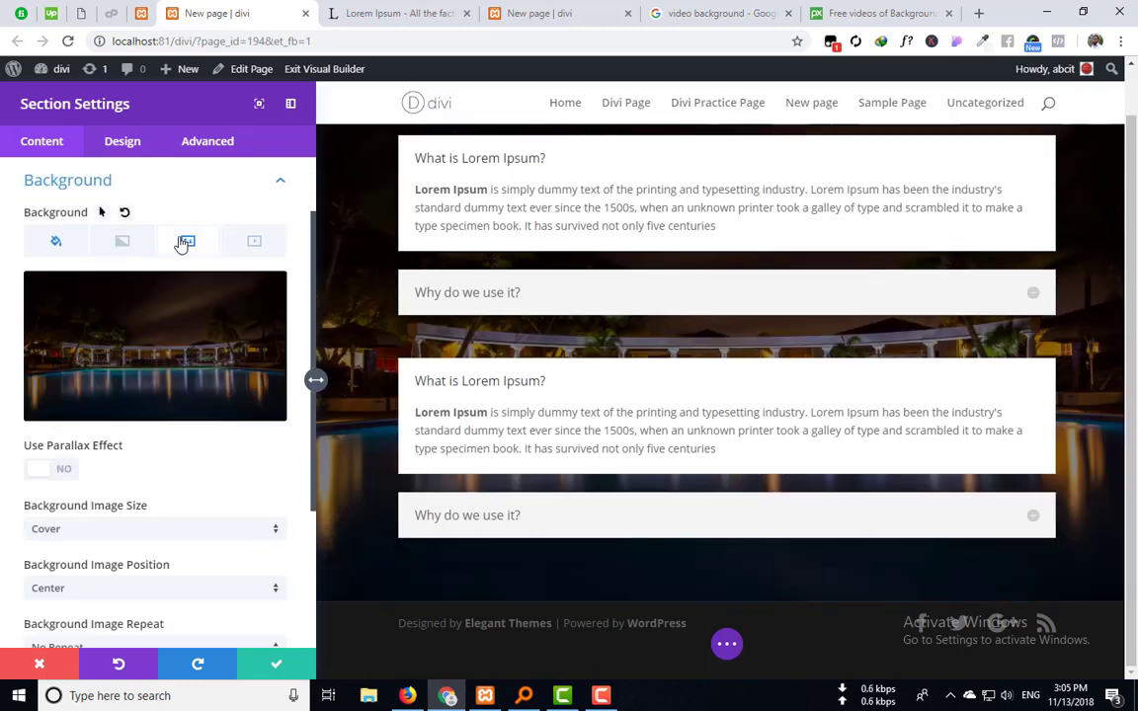
pyautogui.scroll(1, 445, 367)
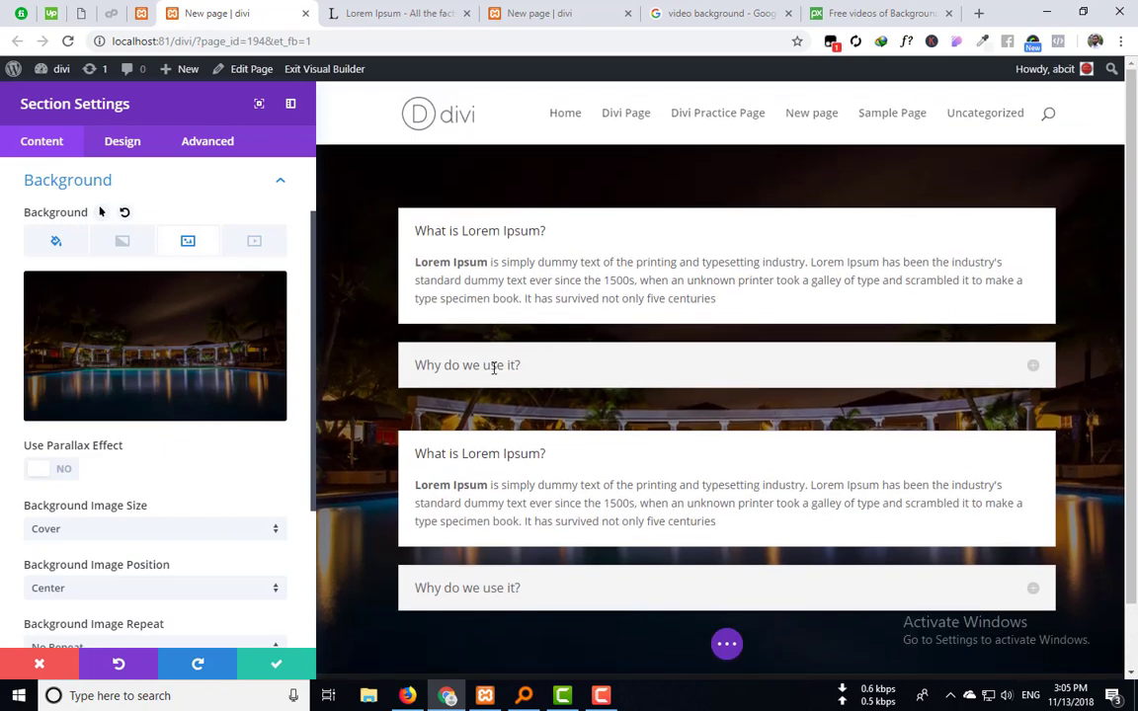
# Step: Set the section's Background Image Blend to Normal
pyautogui.scroll(-1, 493, 373)
pyautogui.scroll(-3, 205, 439)
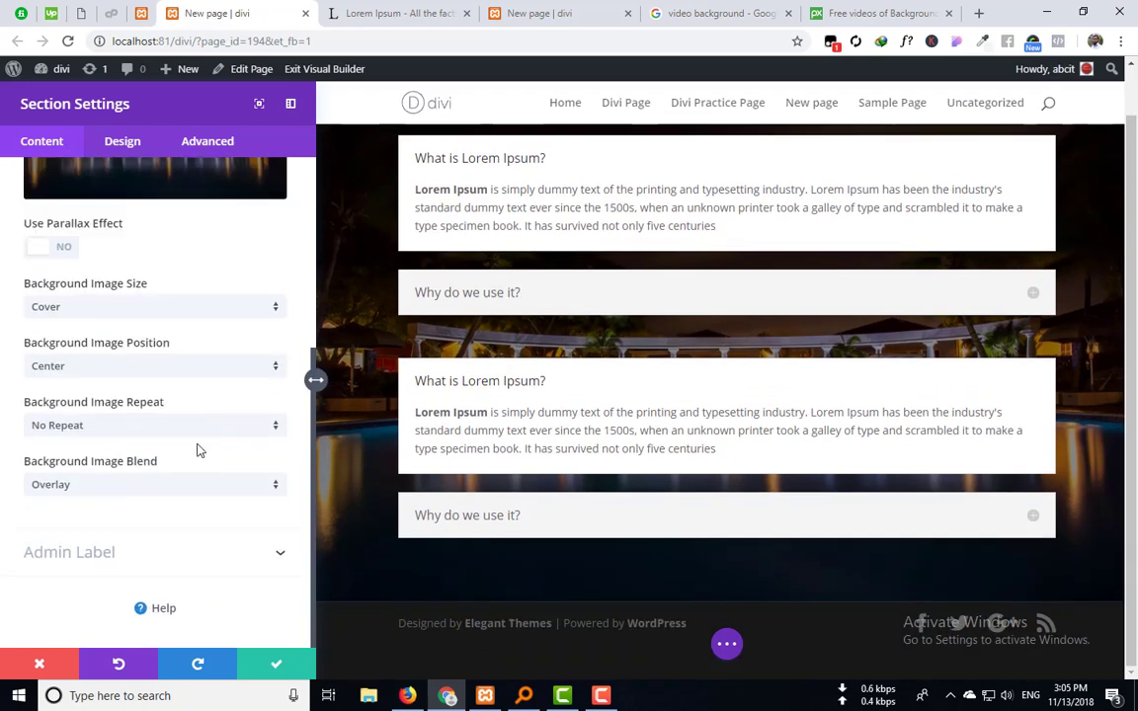
pyautogui.click(124, 486)
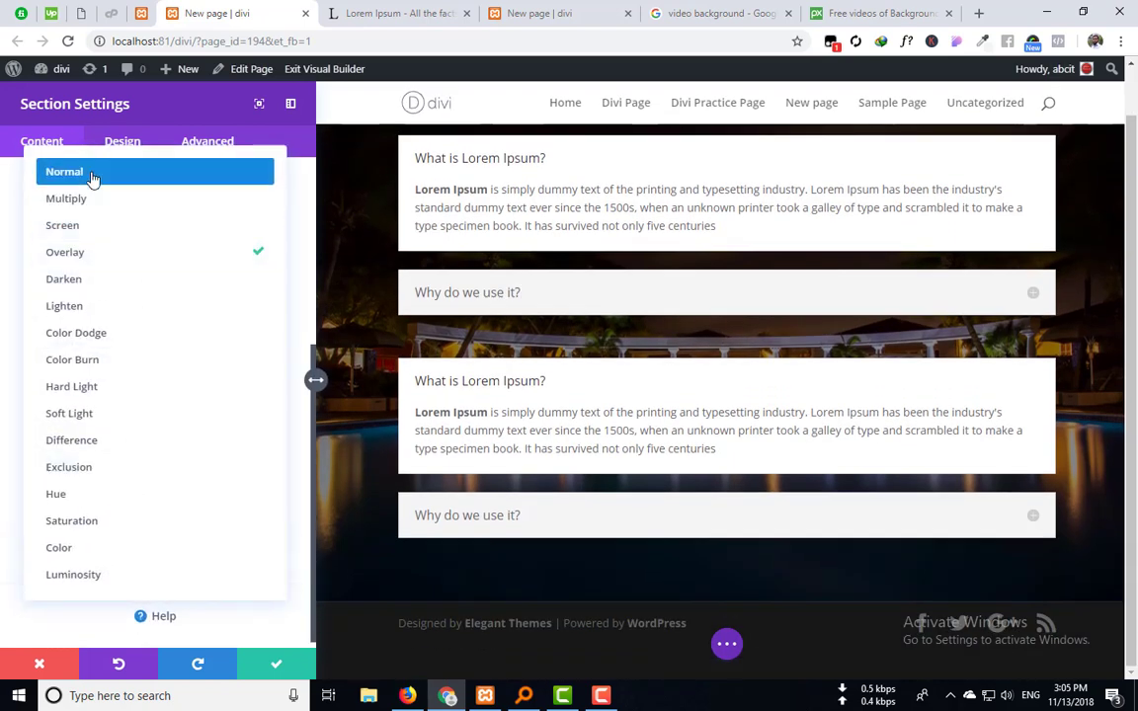
pyautogui.click(123, 168)
pyautogui.scroll(1, 557, 343)
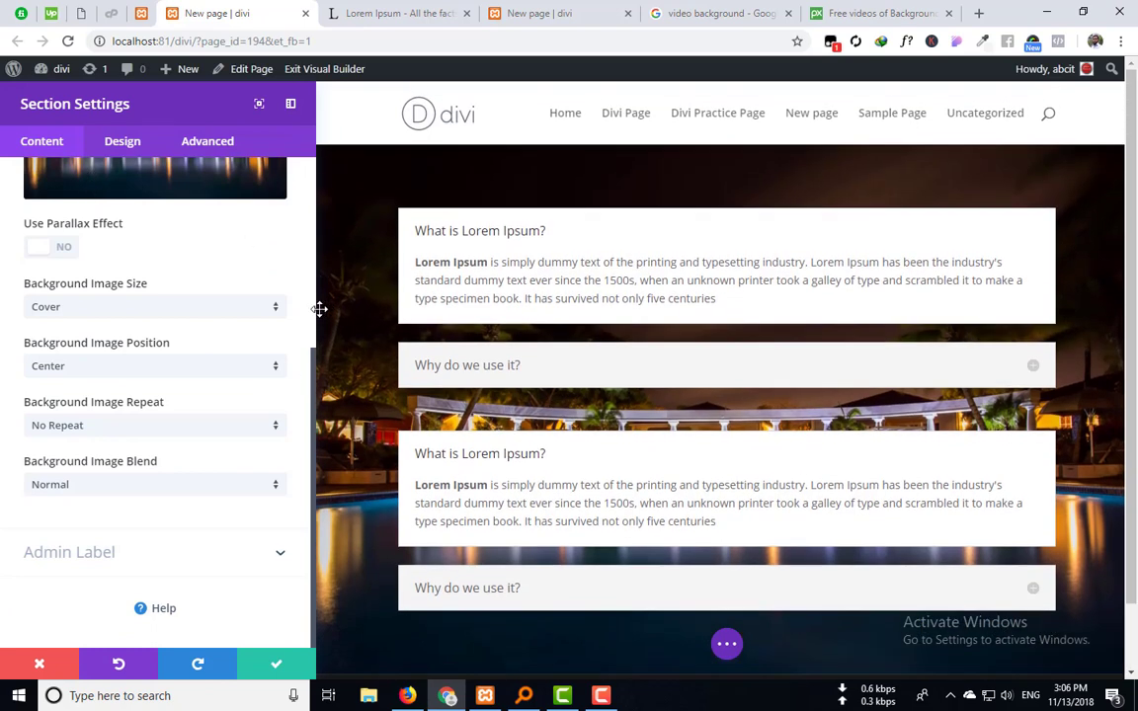
# Step: Toggle the section's inner shadow repeatedly to compare its effect on the photo background, leaving it off
pyautogui.click(112, 143)
pyautogui.click(119, 216)
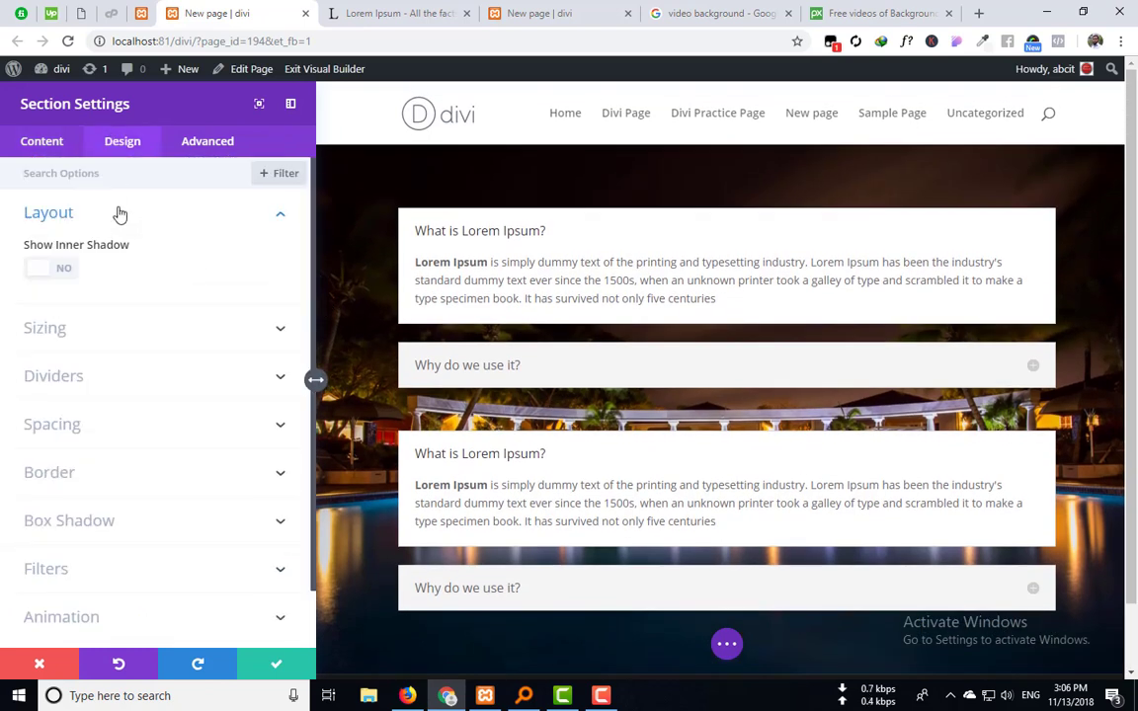
pyautogui.click(63, 273)
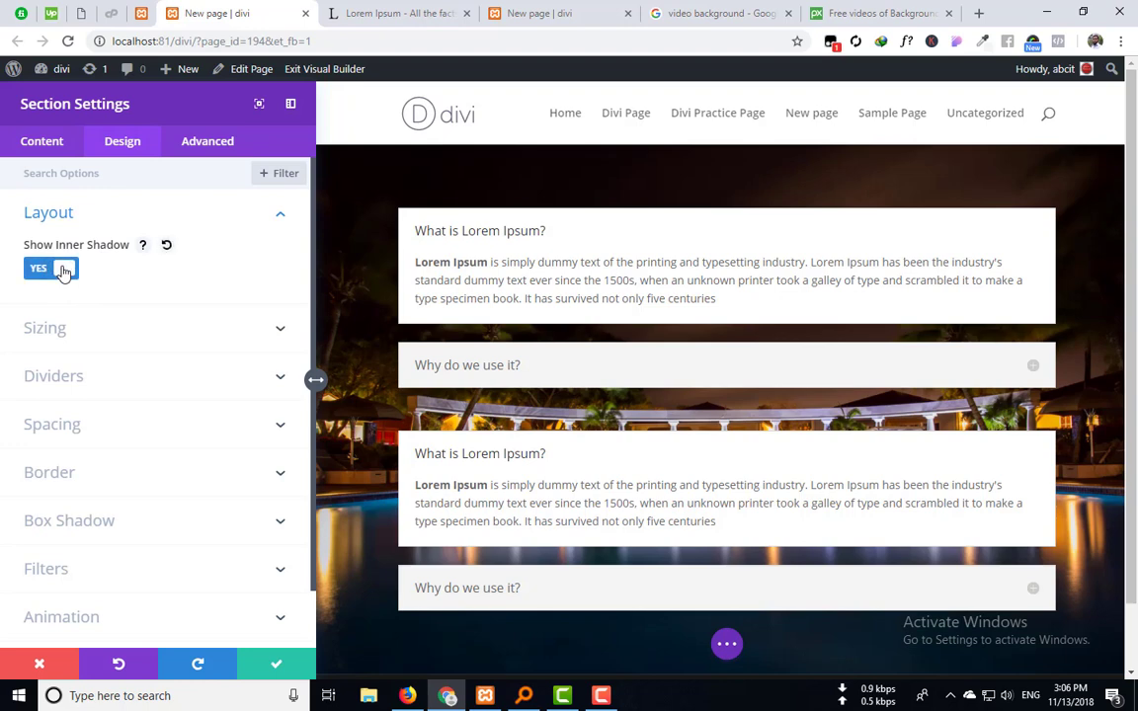
pyautogui.click(49, 270)
pyautogui.click(52, 270)
pyautogui.click(35, 270)
pyautogui.scroll(-1, 375, 314)
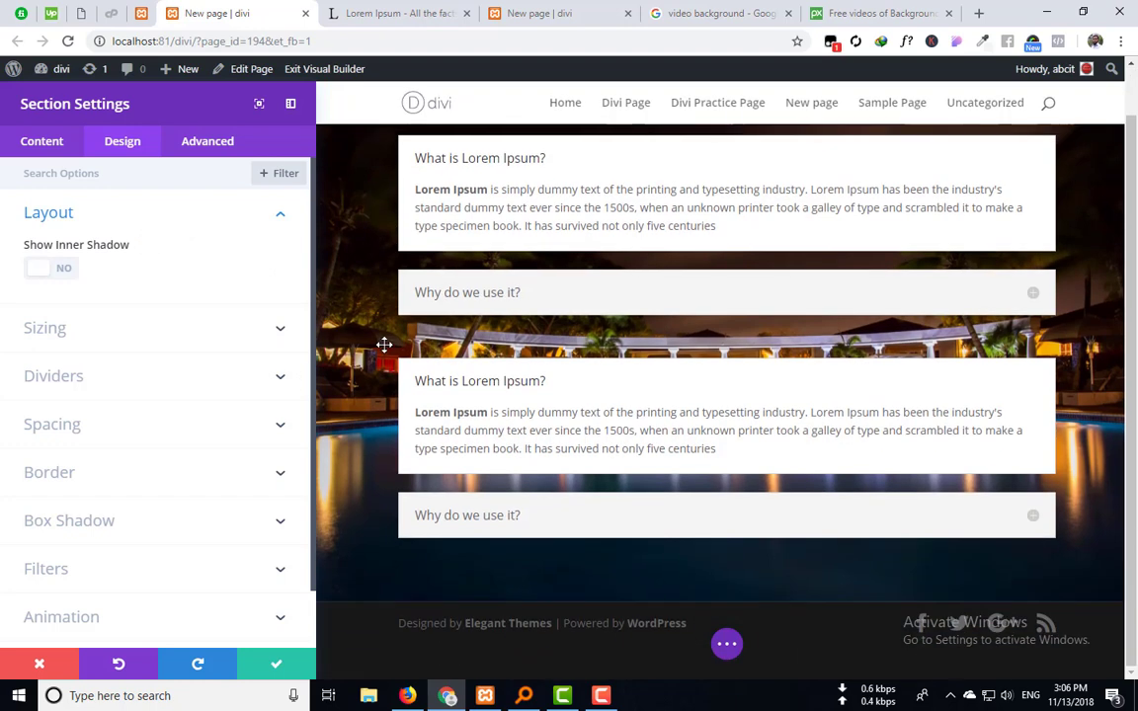
pyautogui.click(59, 274)
pyautogui.click(52, 270)
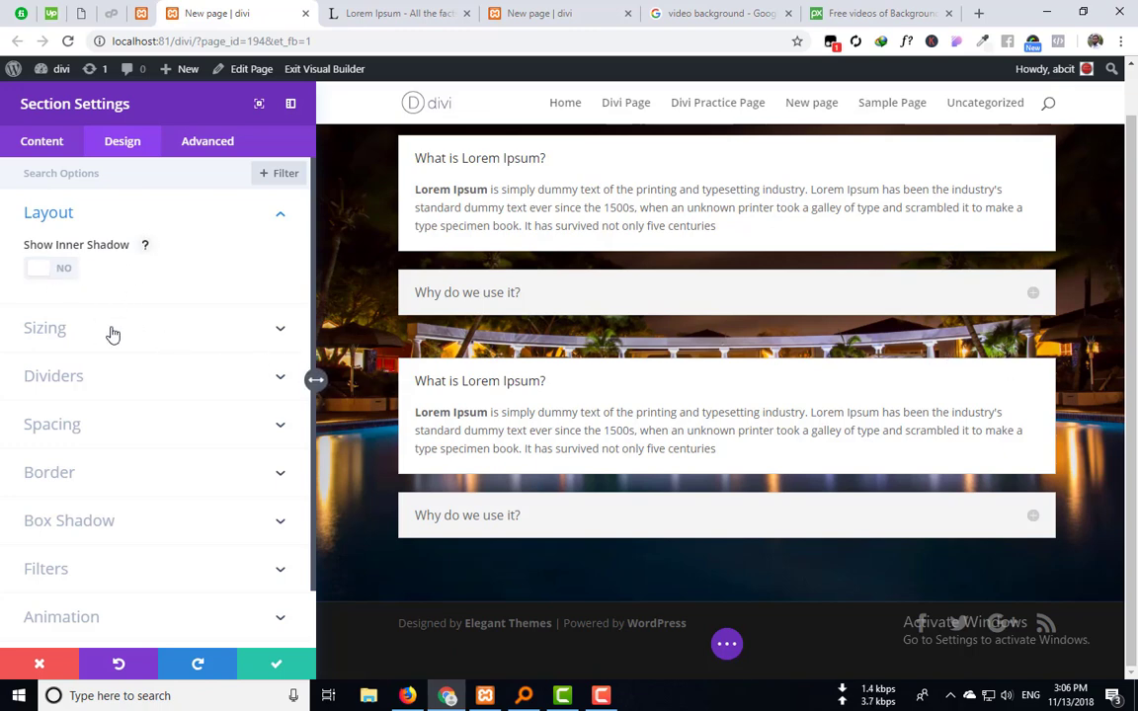
# Step: Try different section widths in the Sizing options and return the width to 100%
pyautogui.scroll(-1, 111, 334)
pyautogui.click(107, 278)
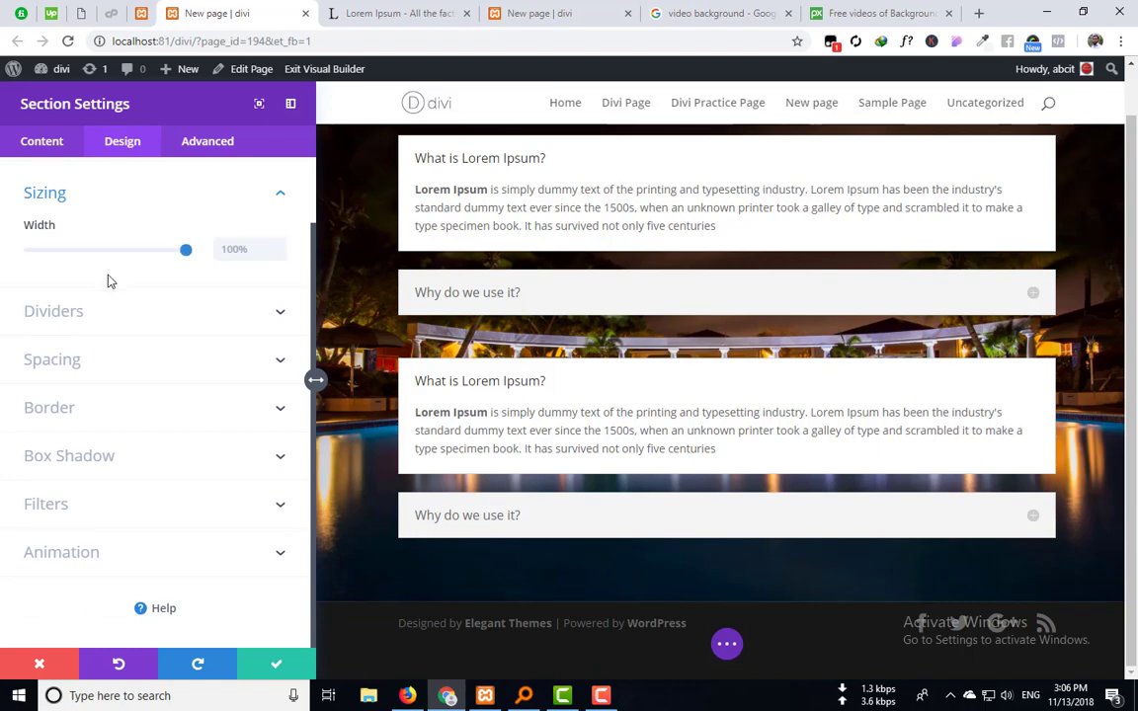
pyautogui.moveTo(188, 258); pyautogui.dragTo(279, 250)
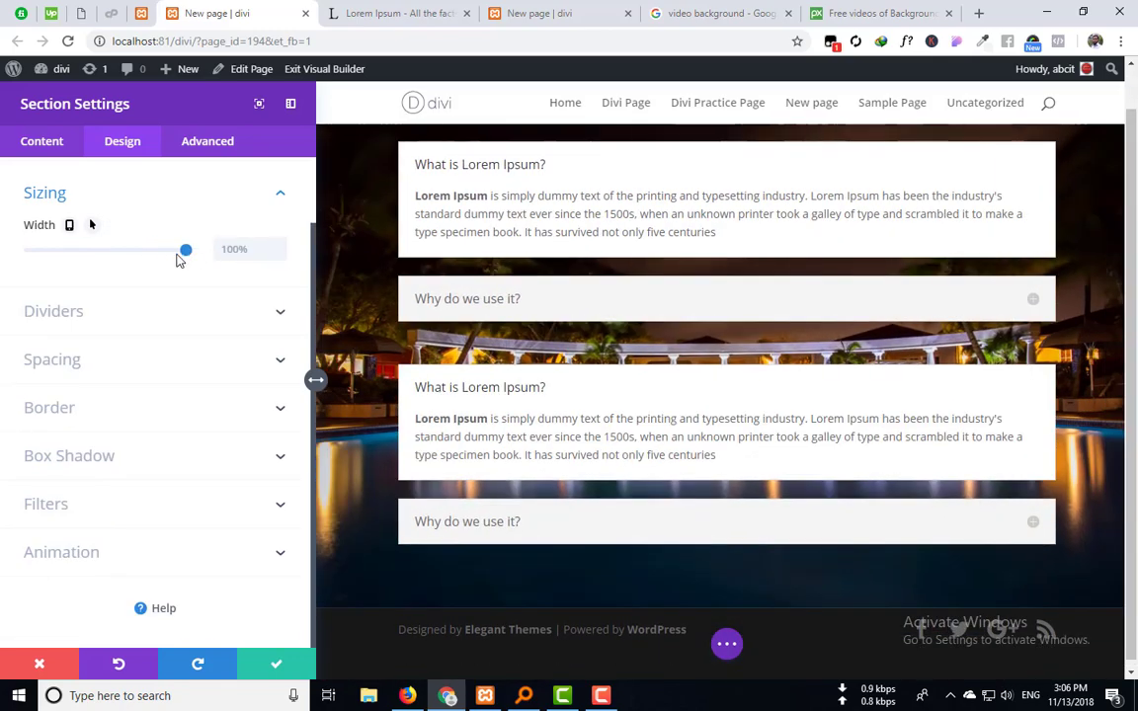
pyautogui.moveTo(188, 253)
pyautogui.mouseDown()
pyautogui.moveTo(135, 254)
pyautogui.moveTo(197, 253)
pyautogui.mouseUp()
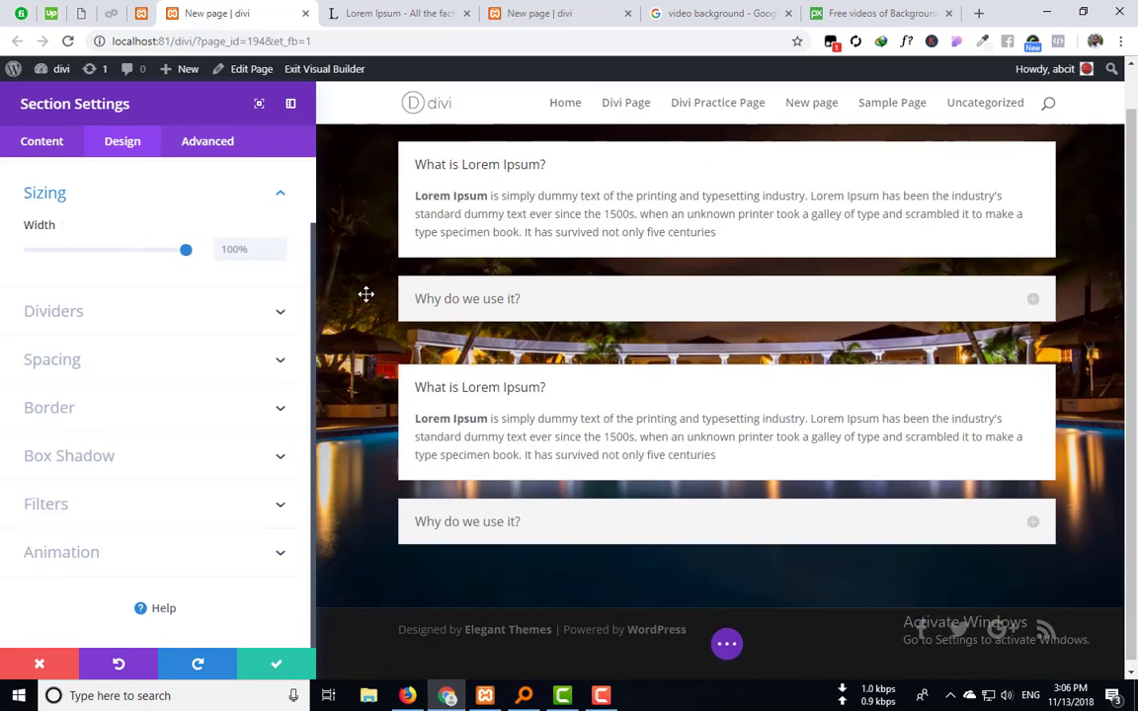
pyautogui.moveTo(87, 227)
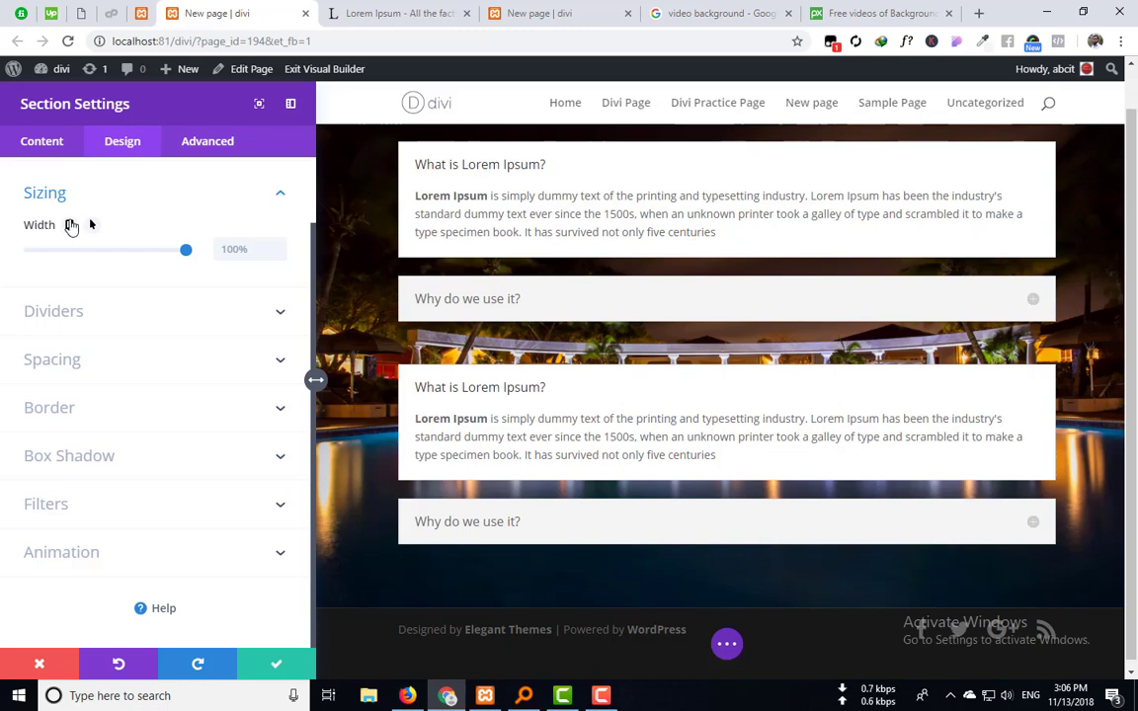
pyautogui.scroll(1, 498, 340)
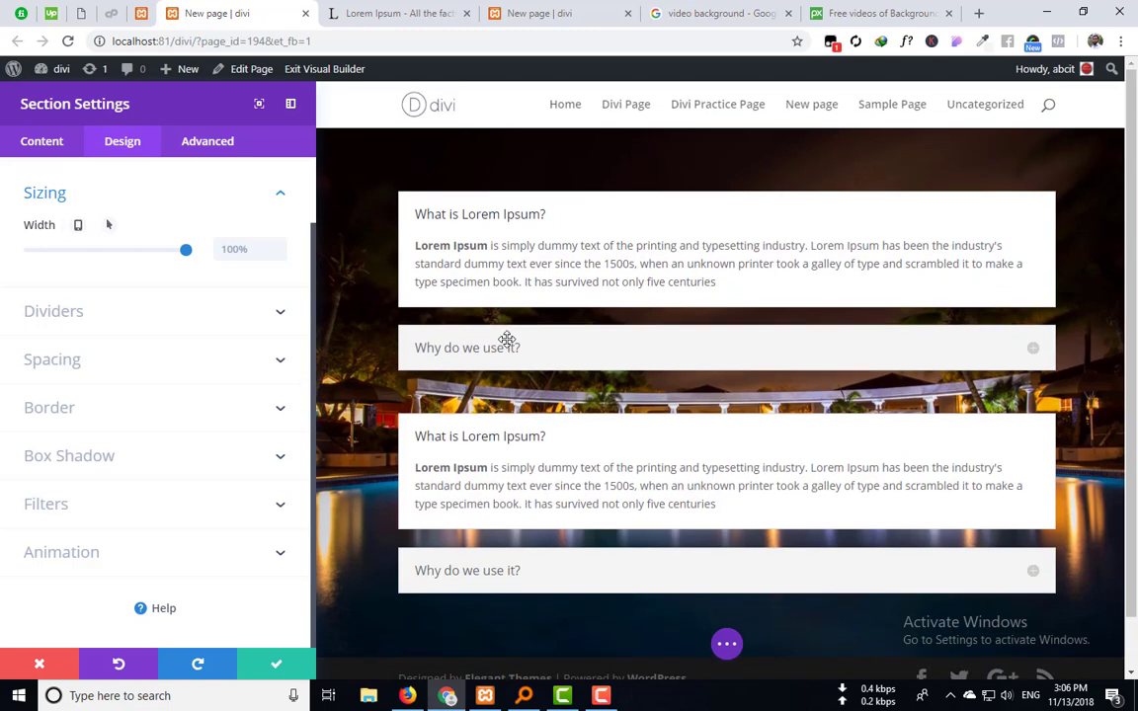
# Step: Enable hover options for the section's width, set the hover width to 71%, and save the section settings
pyautogui.moveTo(49, 237)
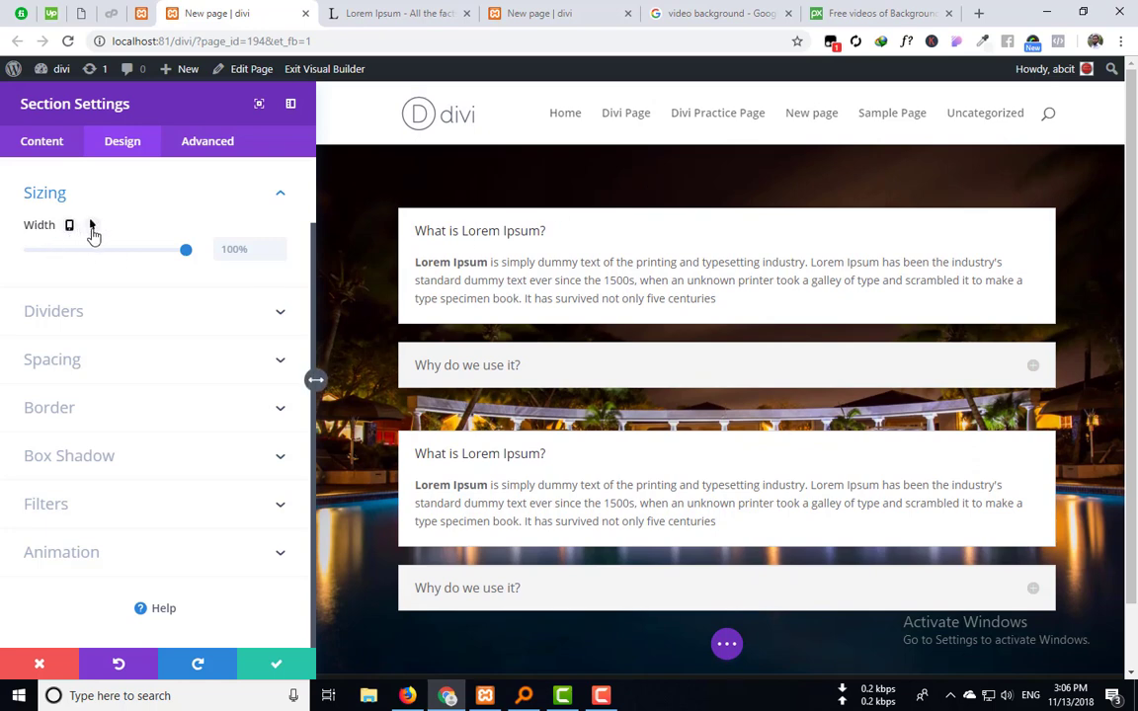
pyautogui.click(92, 226)
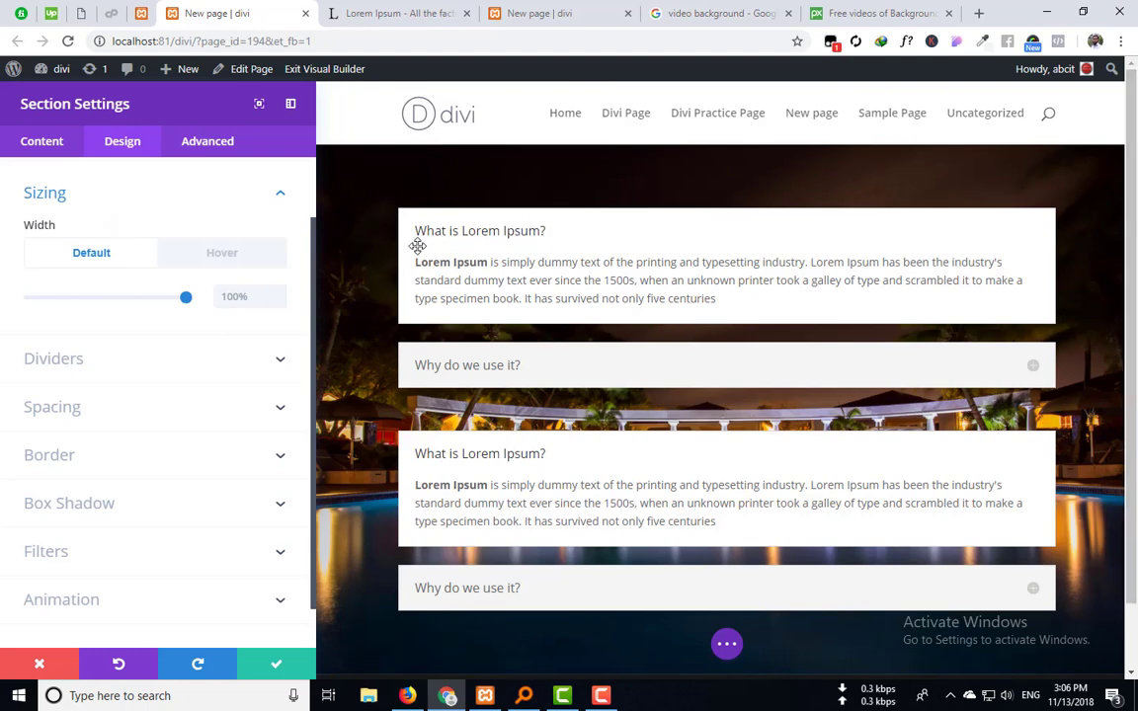
pyautogui.scroll(-1, 705, 387)
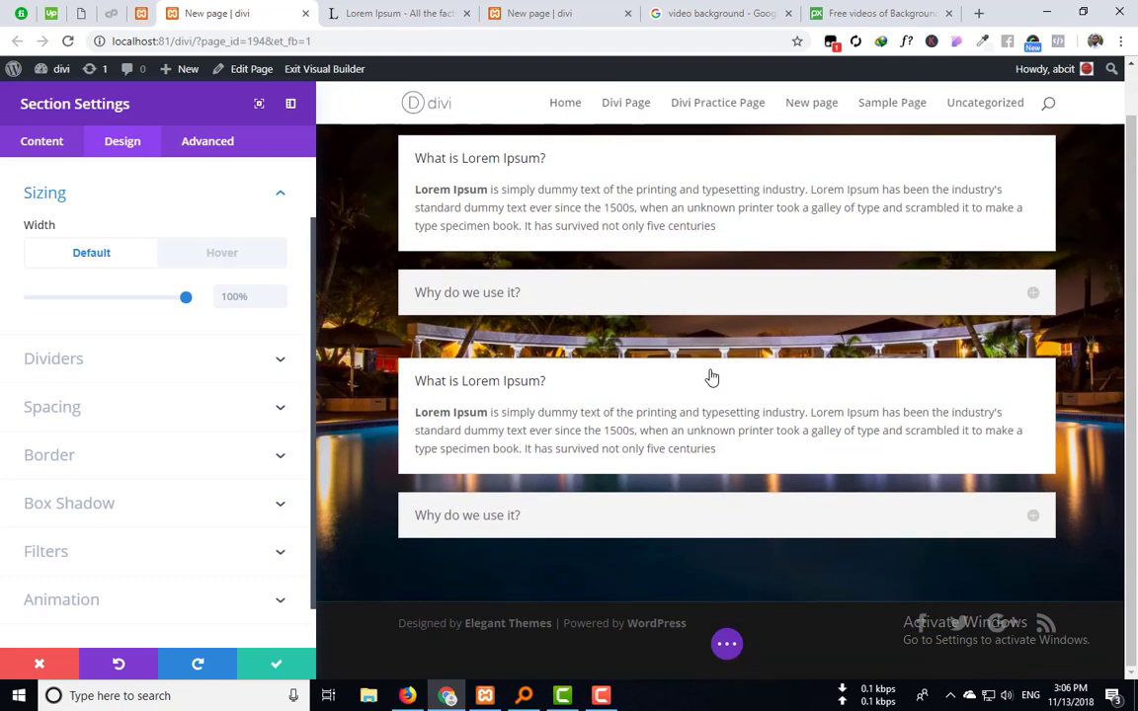
pyautogui.scroll(1, 711, 379)
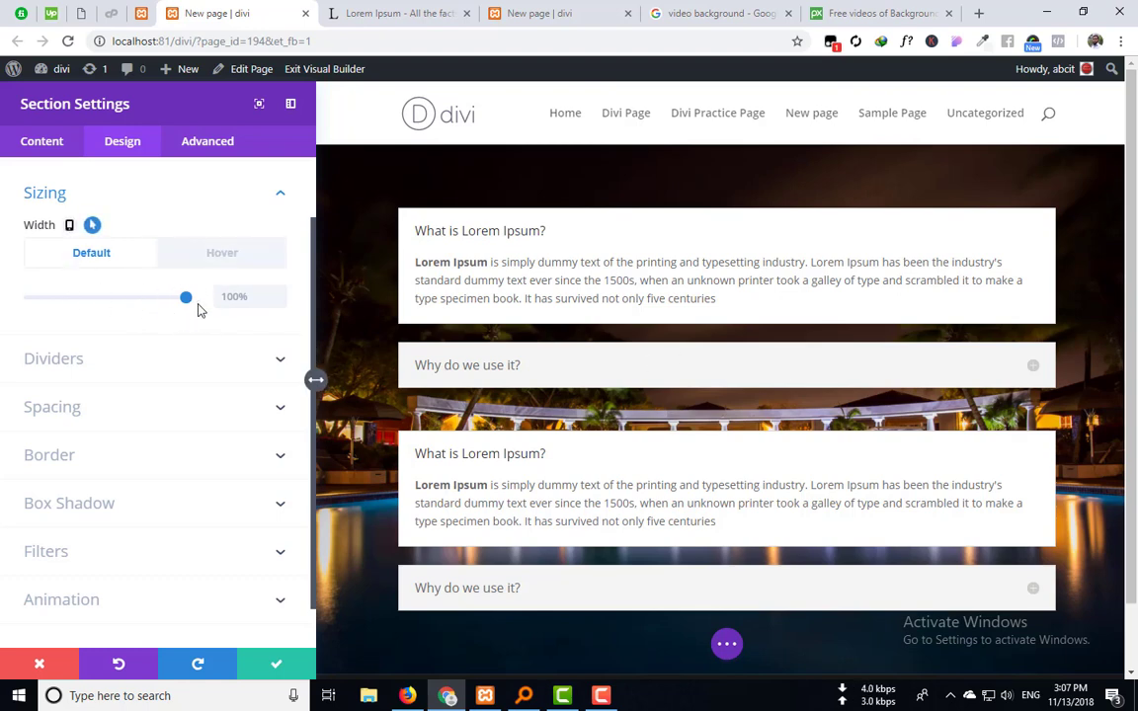
pyautogui.click(203, 259)
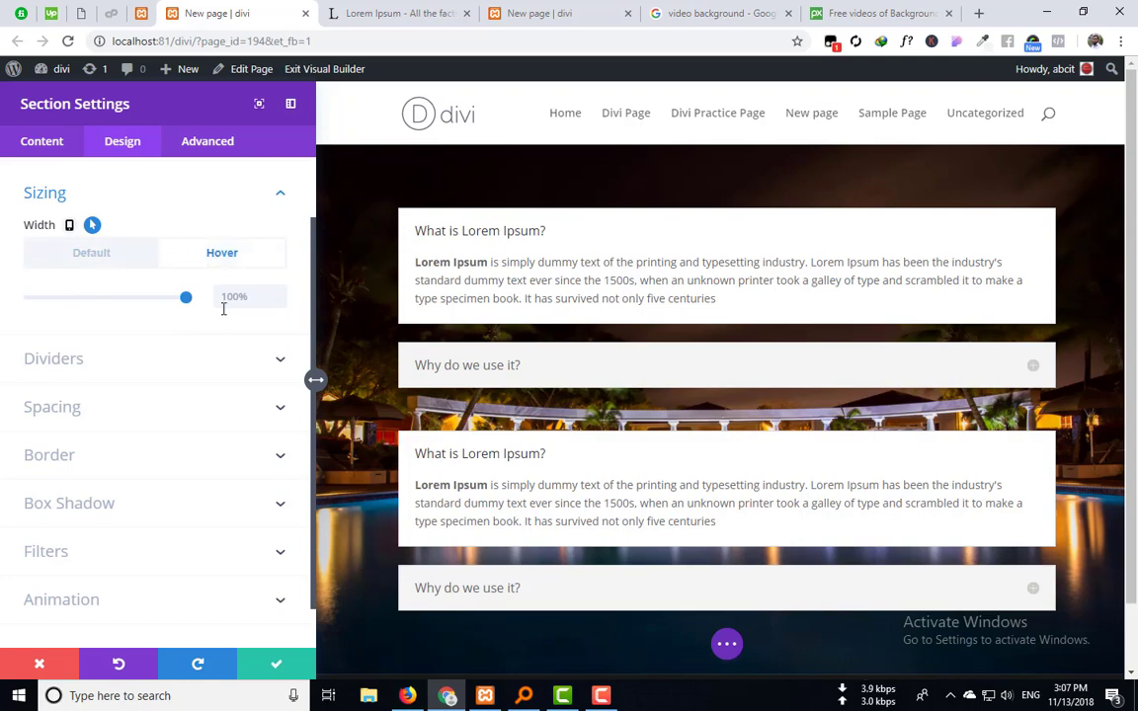
pyautogui.moveTo(185, 301); pyautogui.dragTo(141, 302)
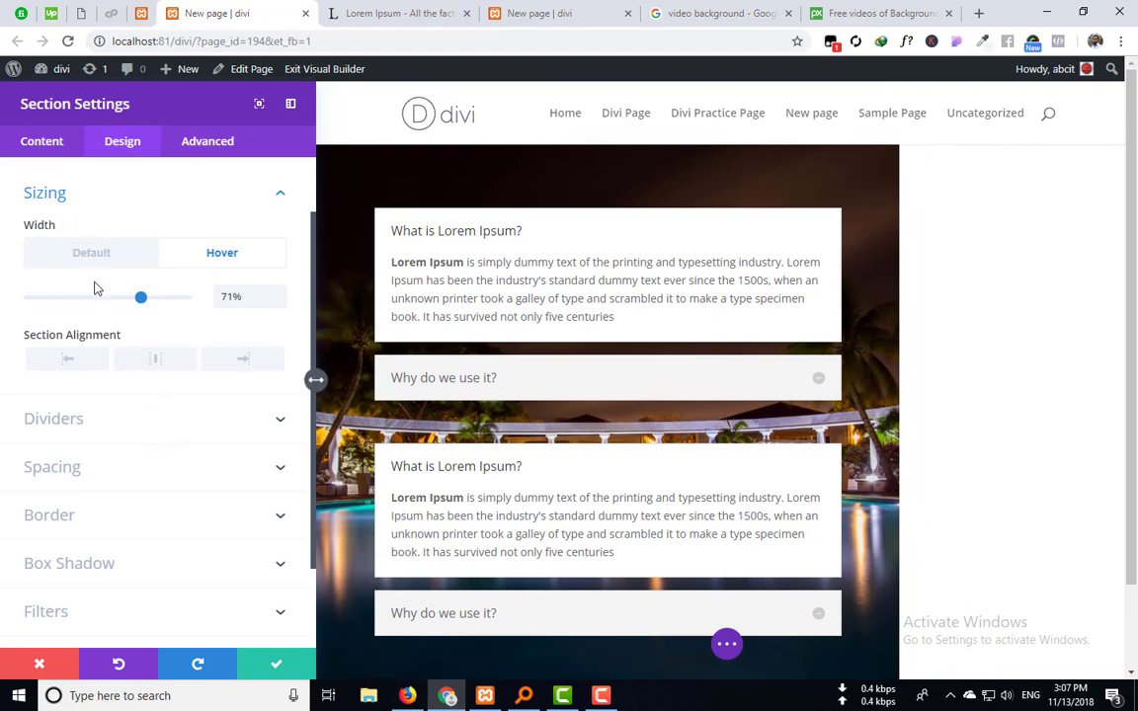
pyautogui.click(276, 665)
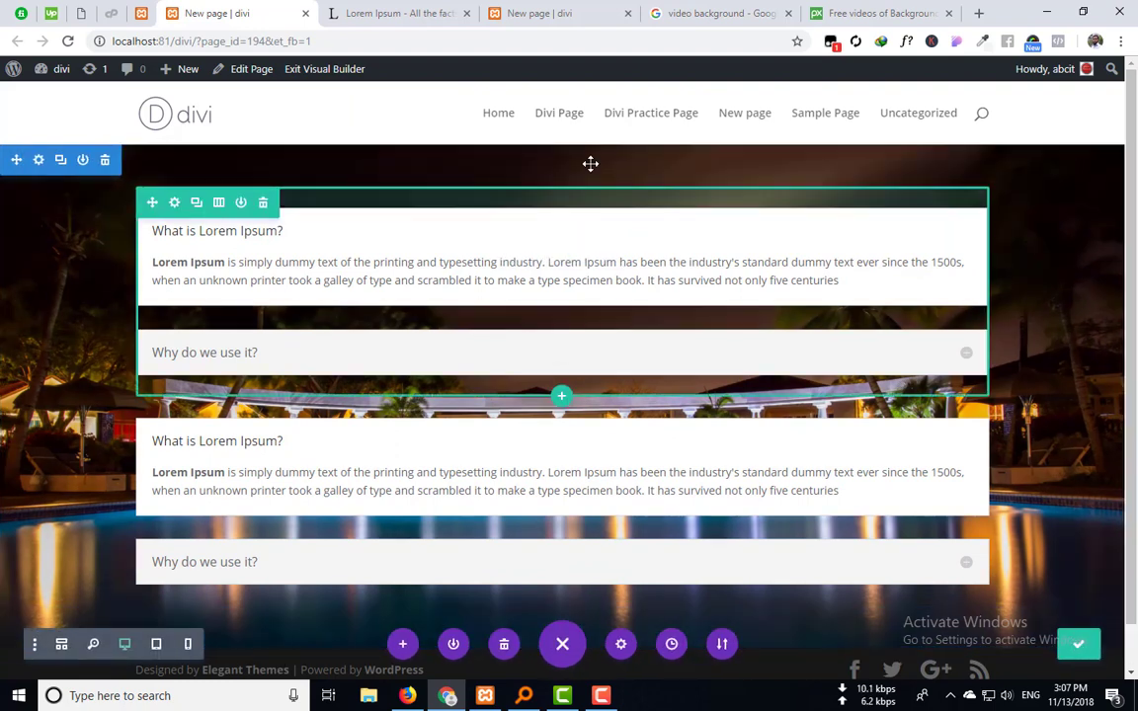
# Step: Reload the live page to check the section's hover width effect, and return to the Visual Builder
pyautogui.click(540, 13)
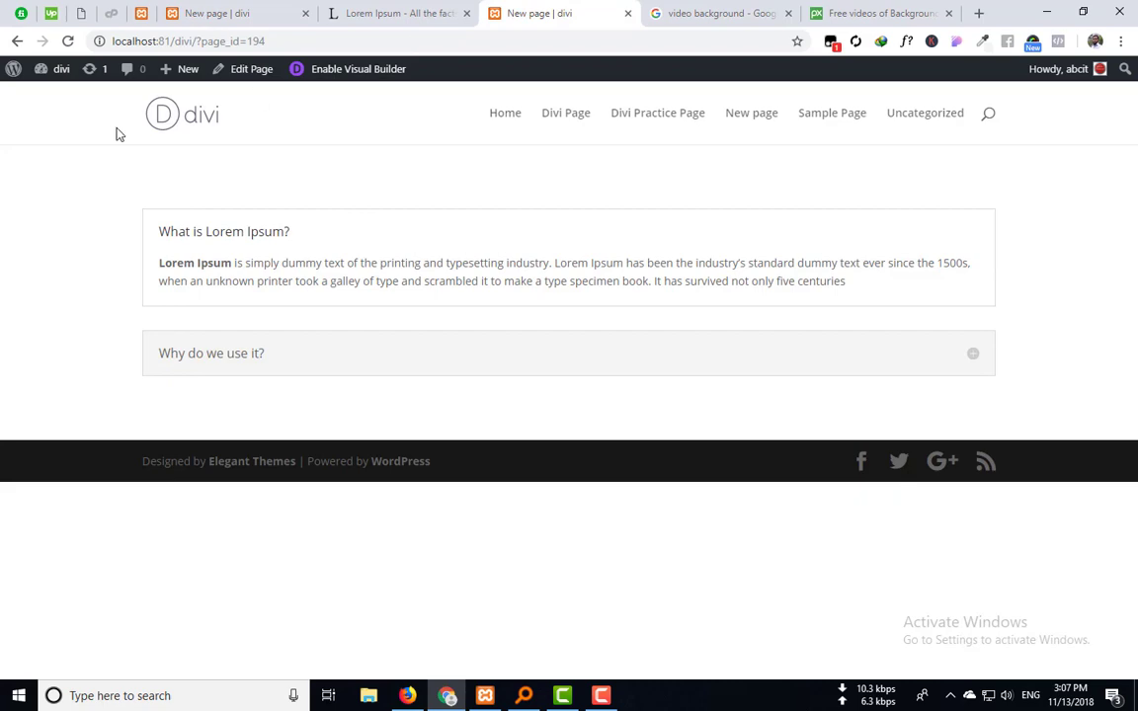
pyautogui.click(67, 41)
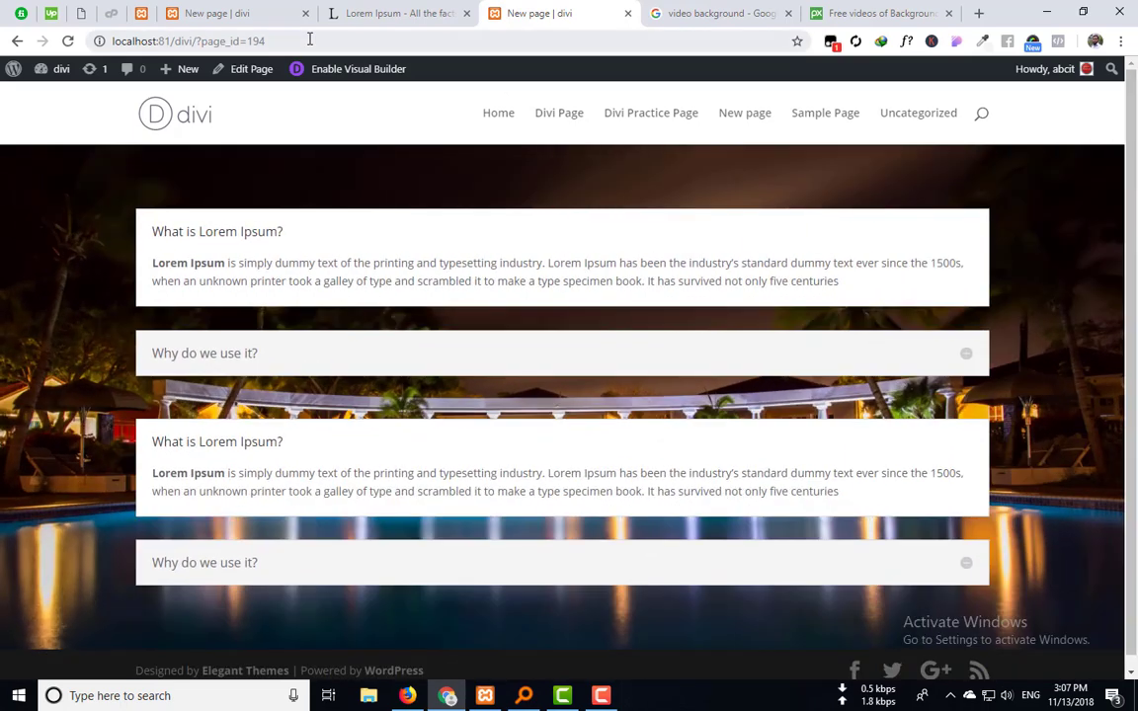
pyautogui.click(196, 9)
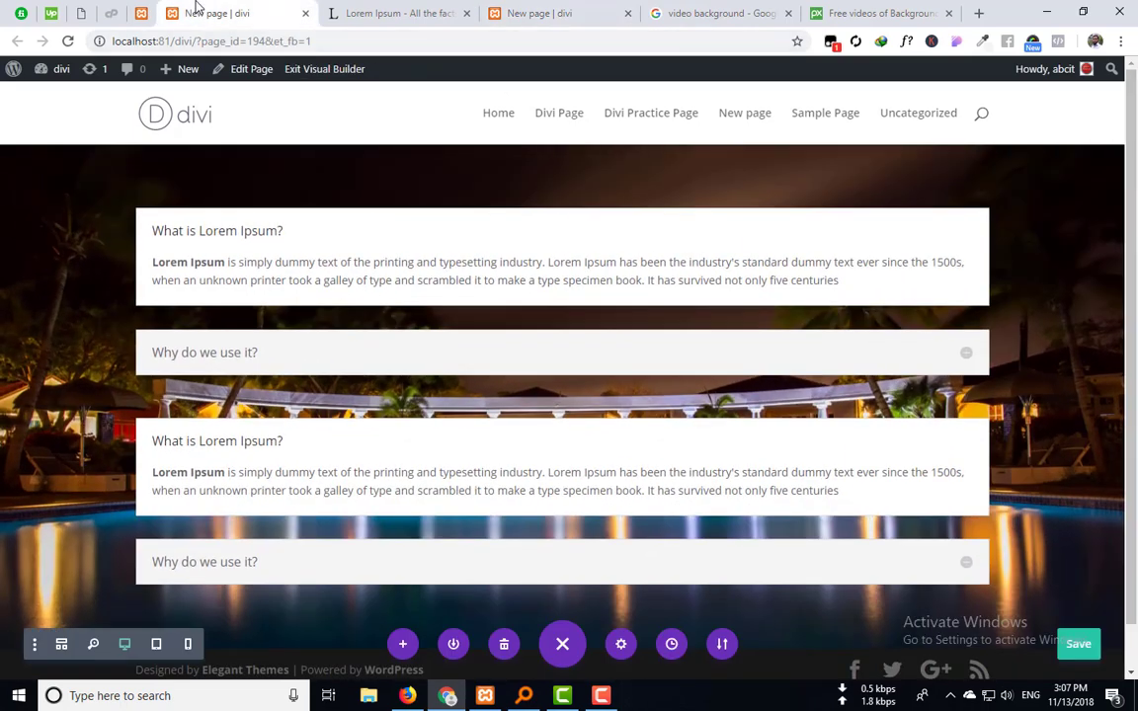
pyautogui.click(142, 14)
pyautogui.click(196, 13)
# Step: Try a default width of 60% in the section's Sizing options and compare the default and hover states
pyautogui.moveTo(84, 171)
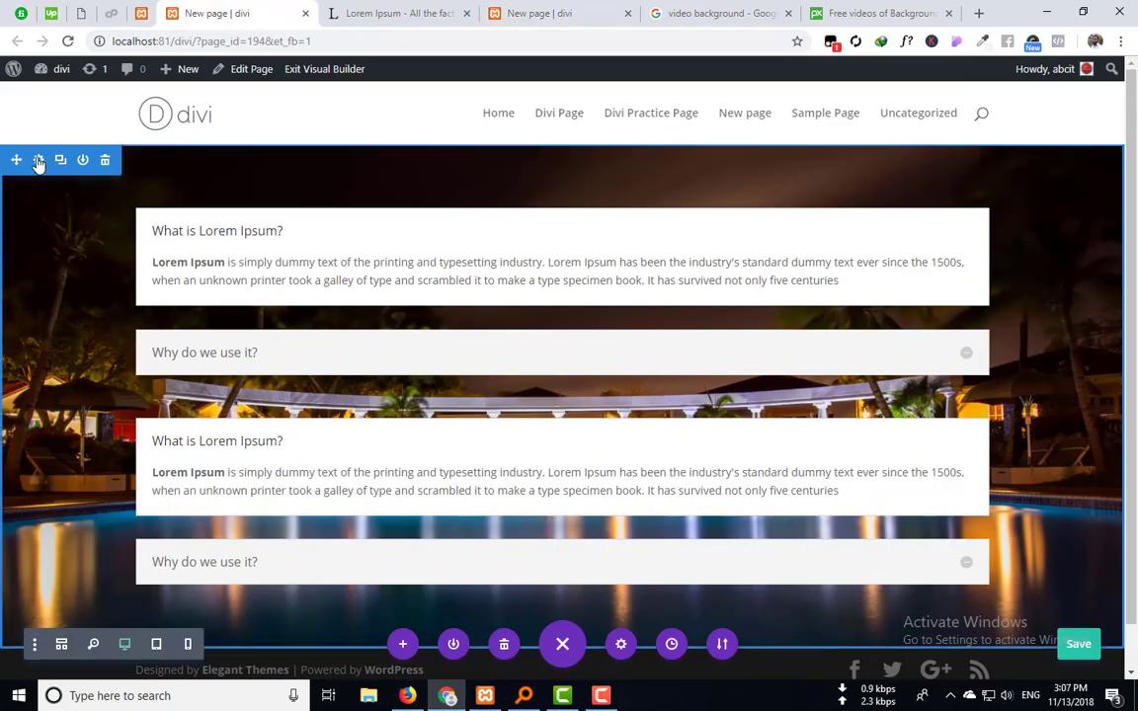
pyautogui.click(39, 159)
pyautogui.click(124, 144)
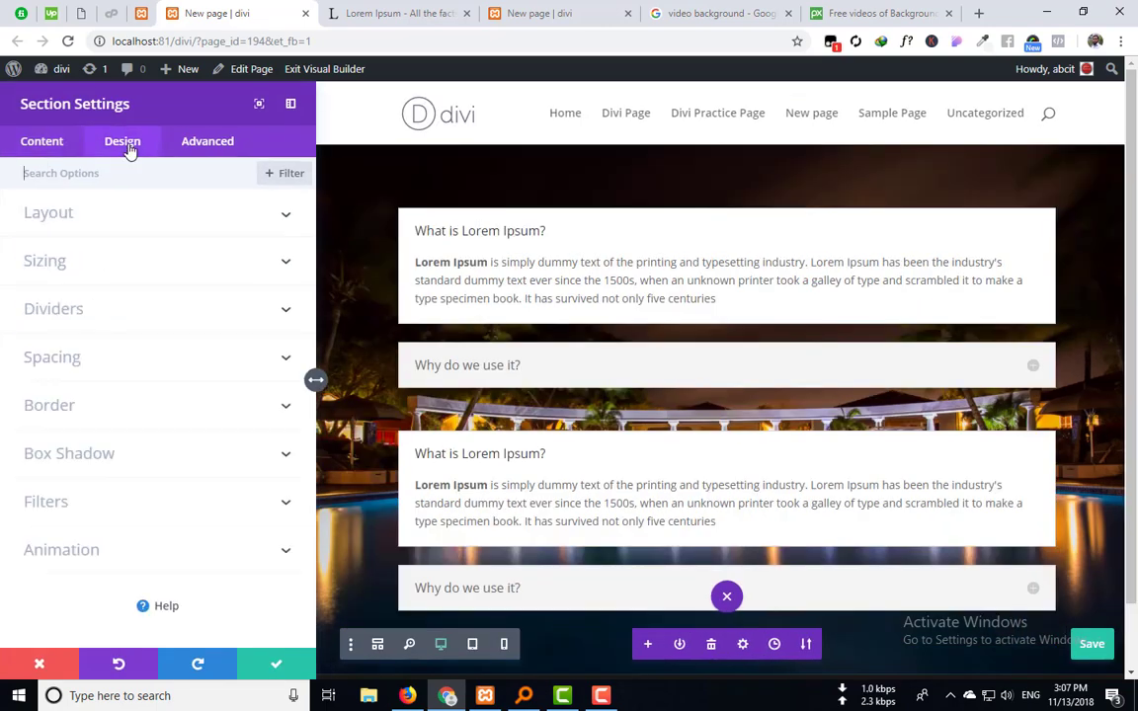
pyautogui.click(113, 261)
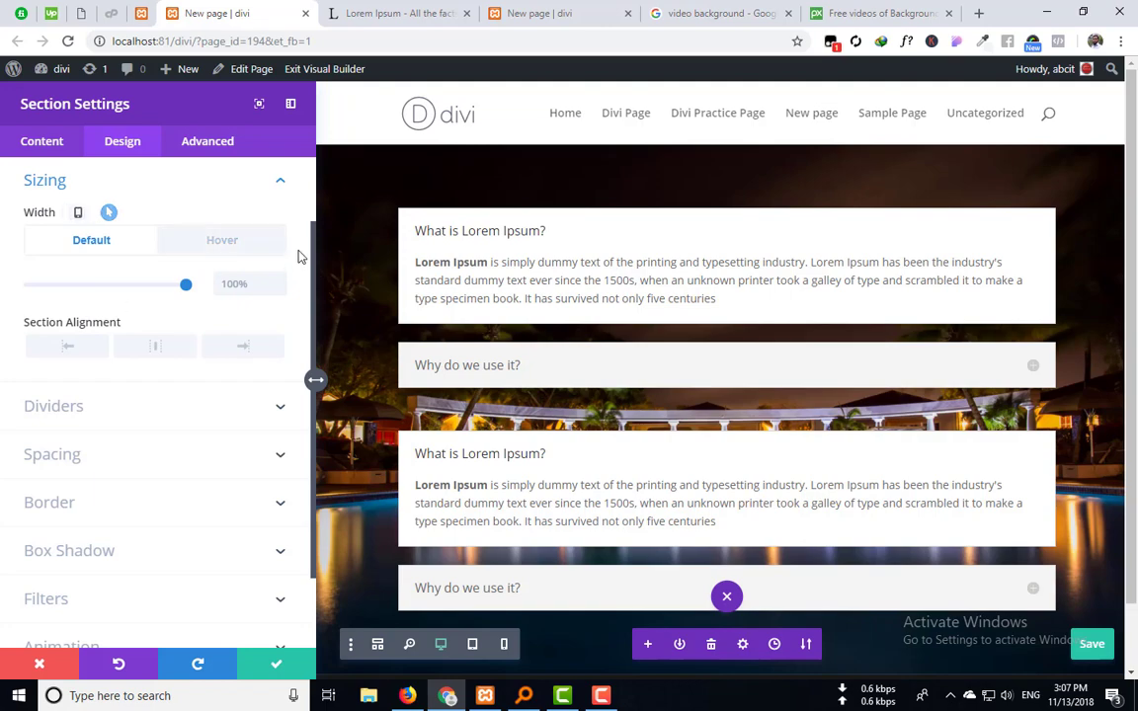
pyautogui.moveTo(137, 291); pyautogui.dragTo(223, 280)
pyautogui.click(222, 242)
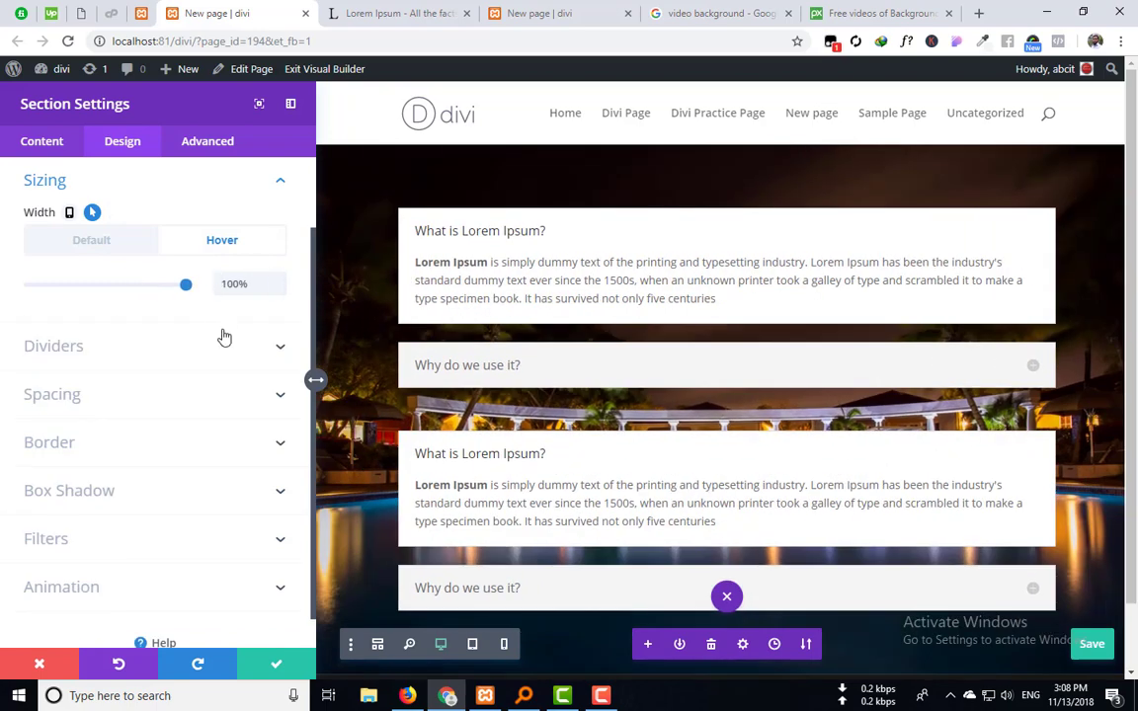
pyautogui.click(135, 244)
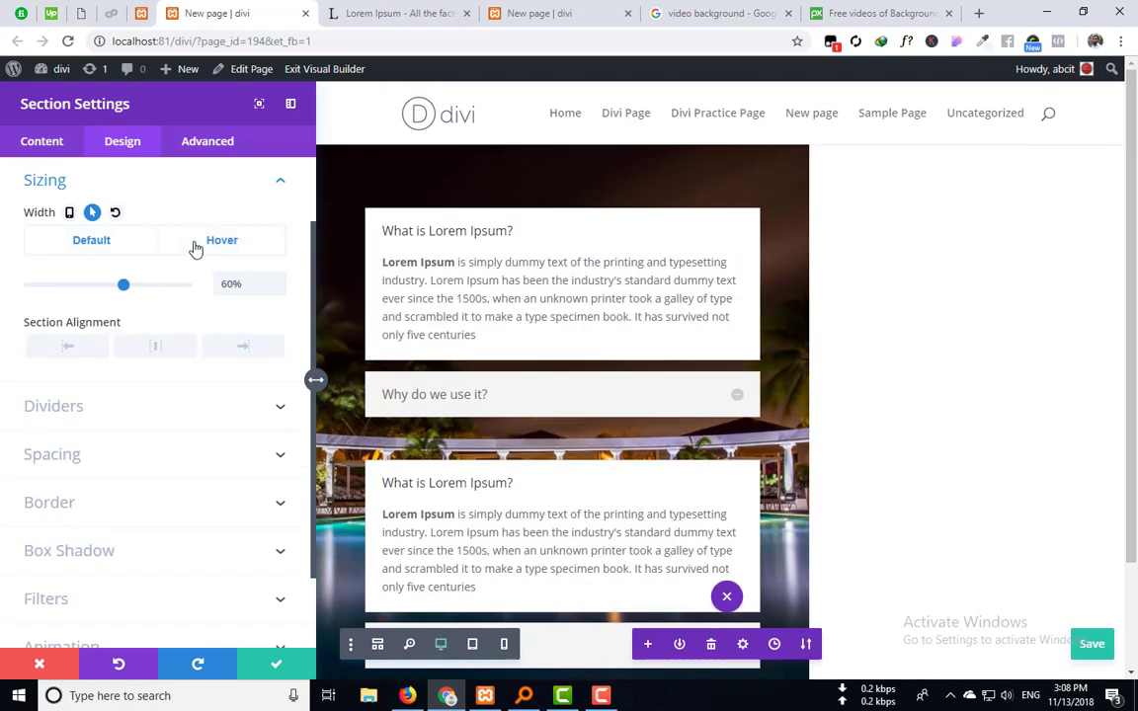
pyautogui.click(195, 246)
pyautogui.click(99, 249)
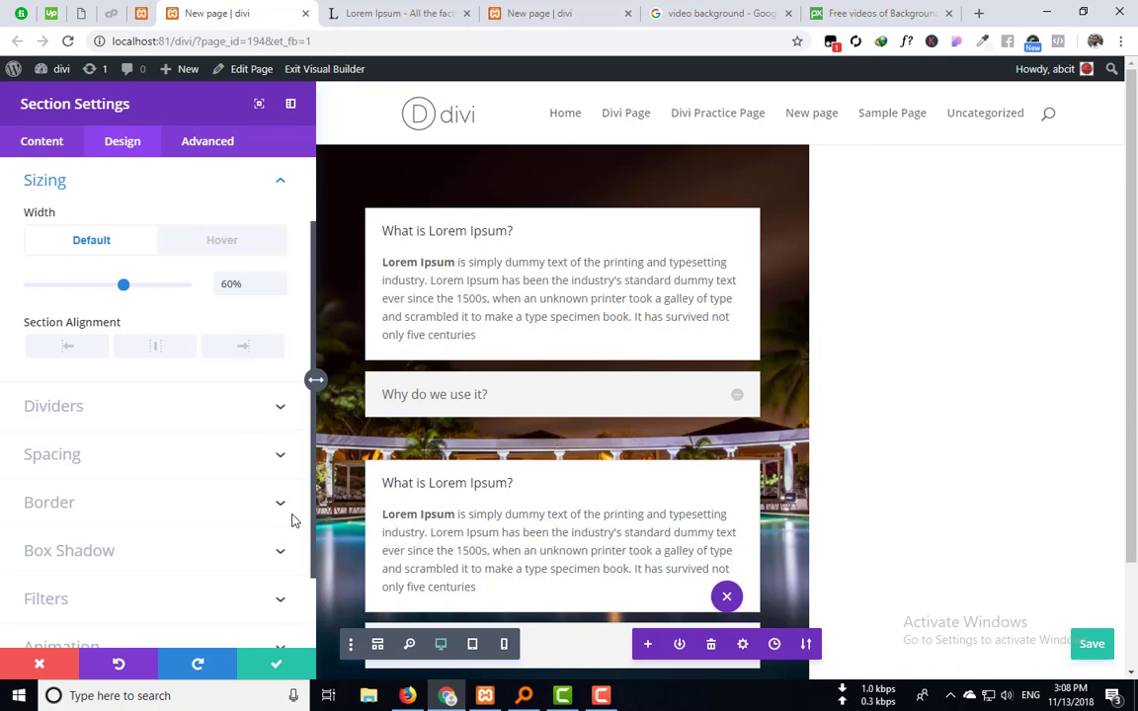
# Step: Reload the live page to compare its section width with the builder, and return to the Visual Builder
pyautogui.click(541, 14)
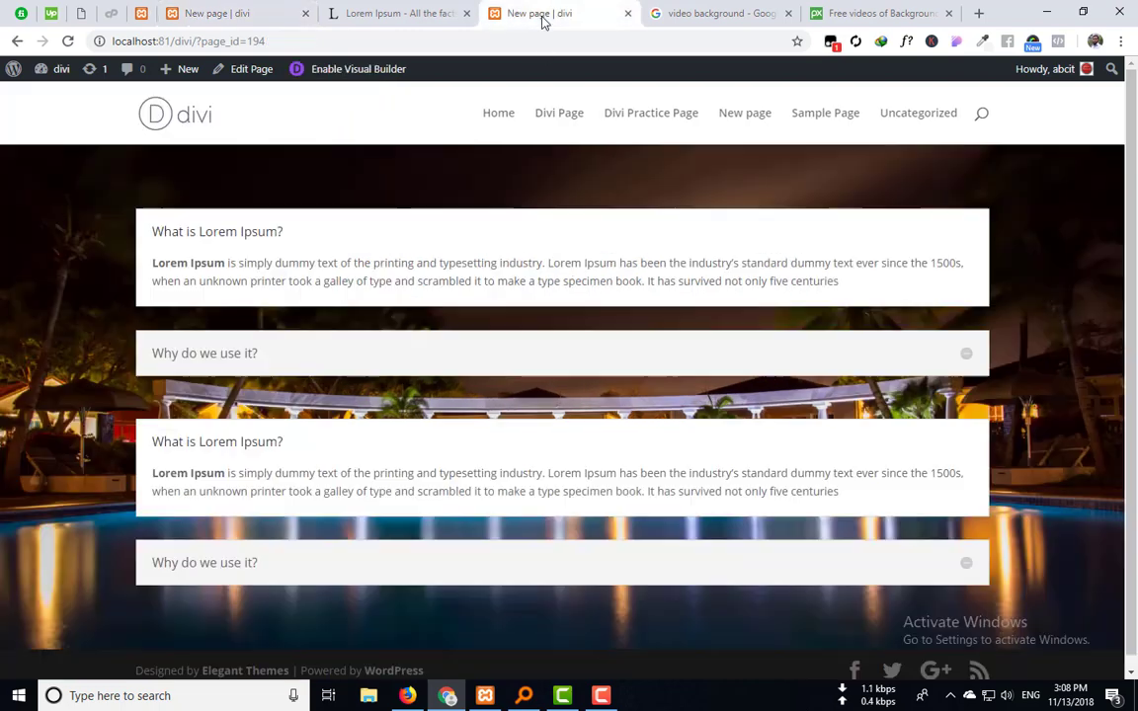
pyautogui.click(67, 42)
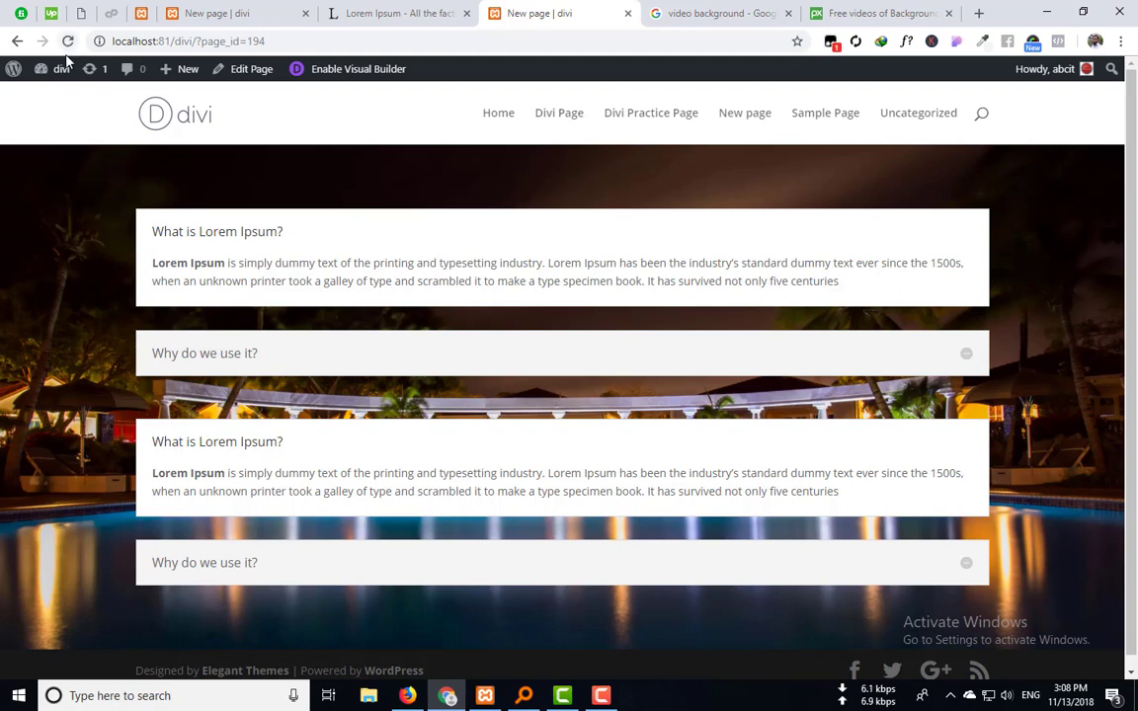
pyautogui.click(67, 42)
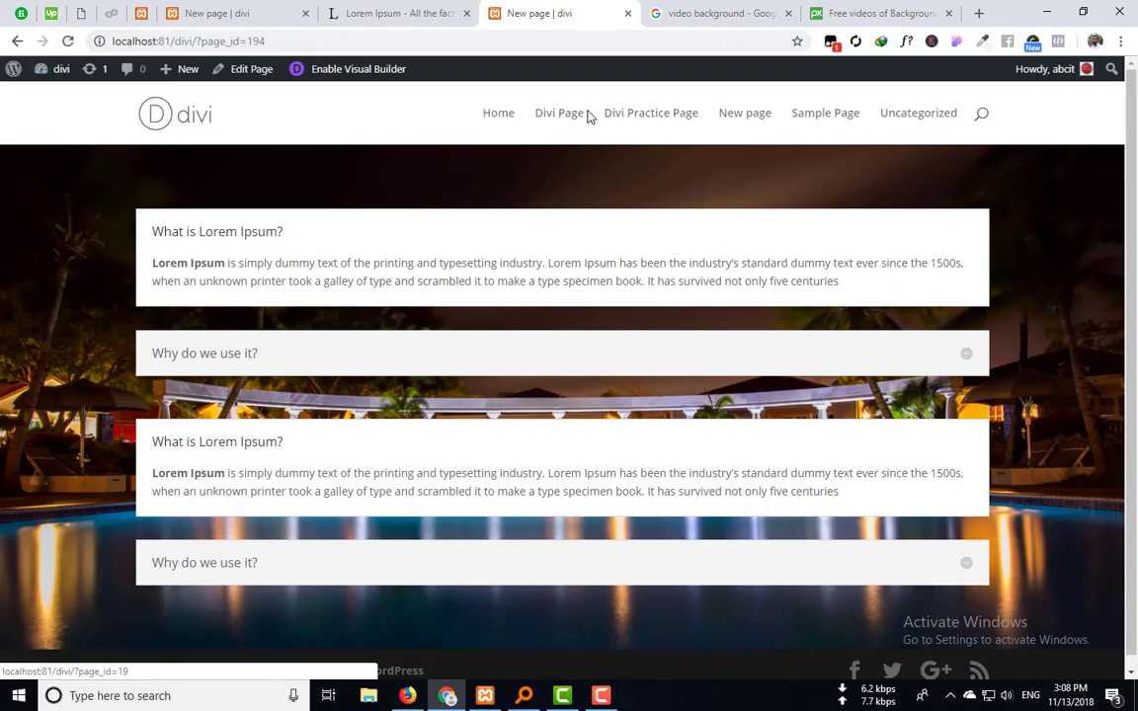
pyautogui.click(225, 13)
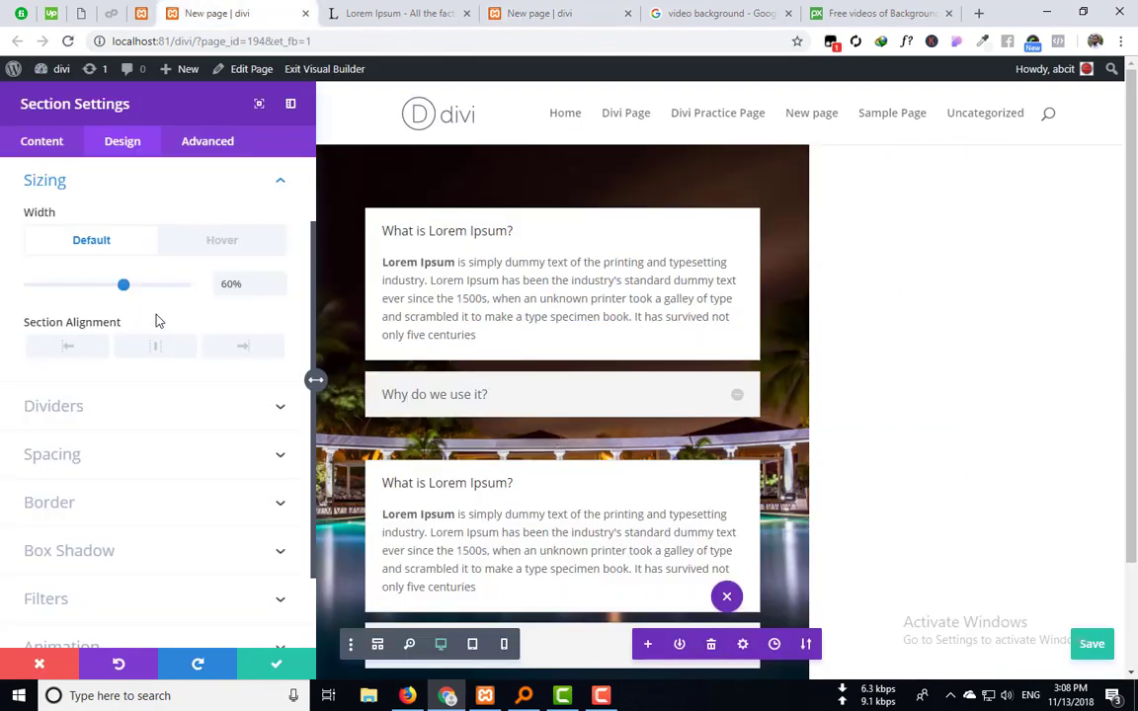
# Step: Save the section settings and reload the live page to check the 60% section width
pyautogui.click(281, 660)
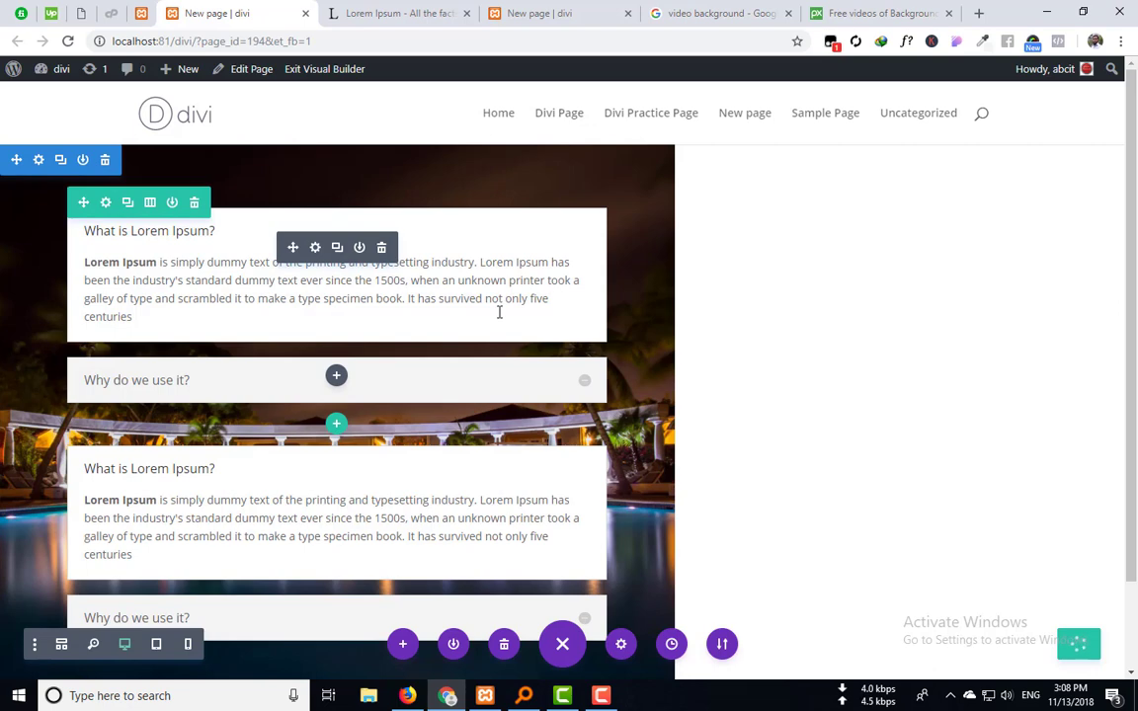
pyautogui.click(571, 12)
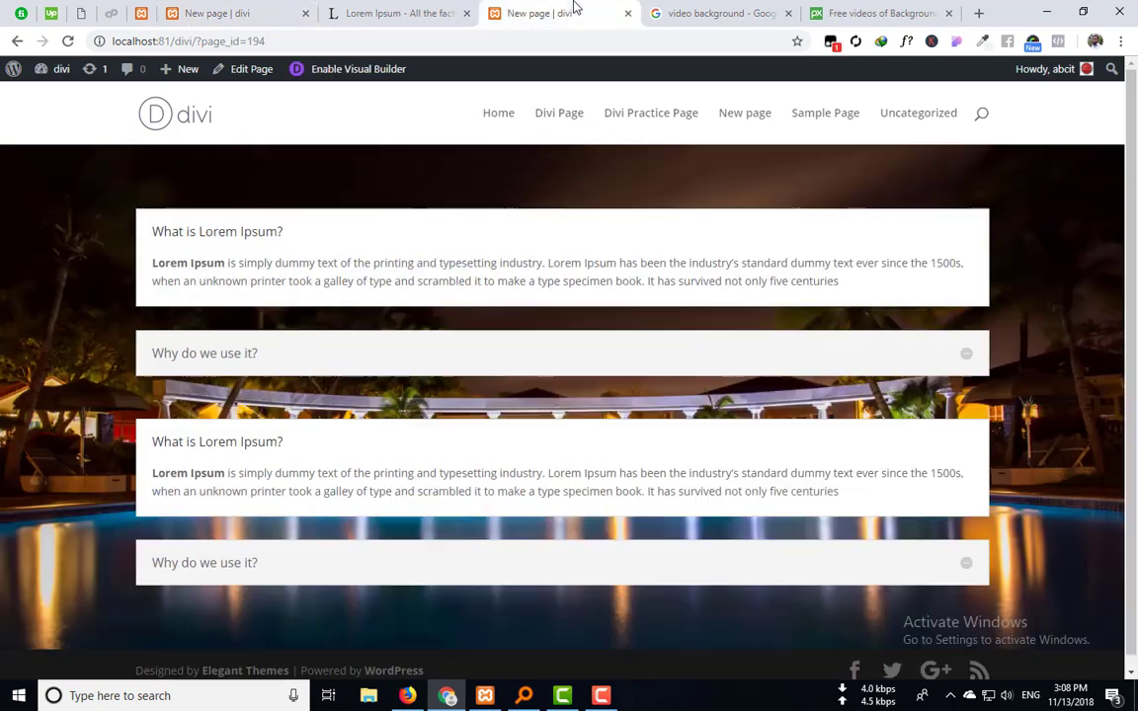
pyautogui.click(73, 44)
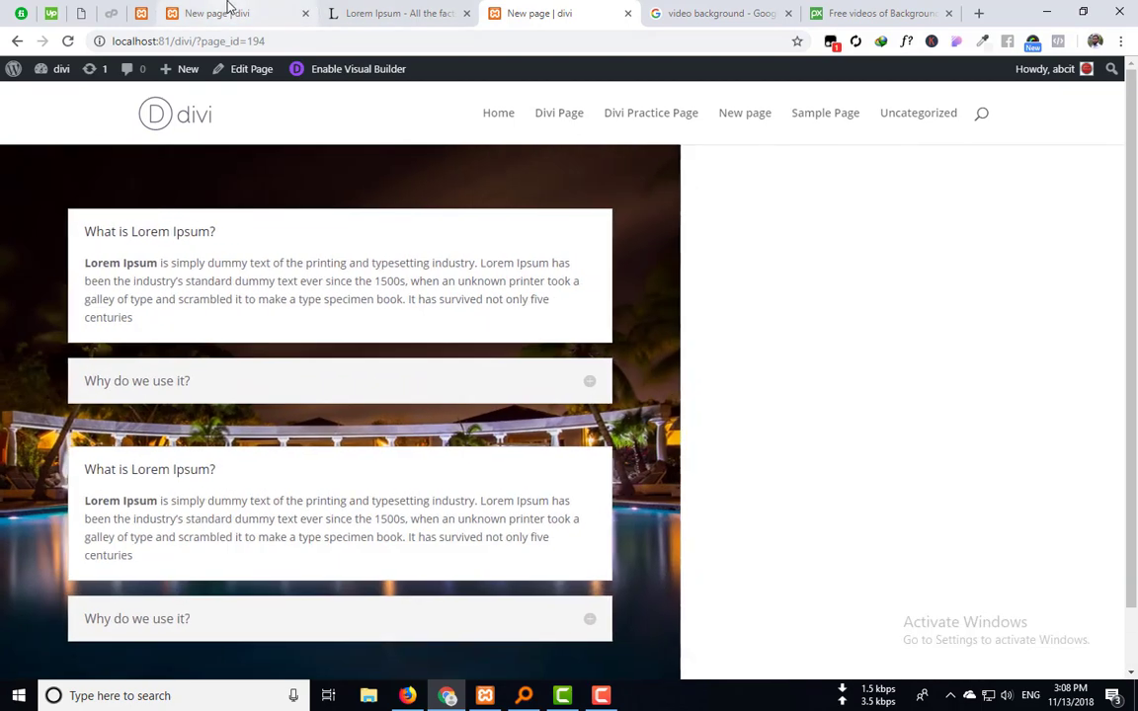
pyautogui.click(228, 10)
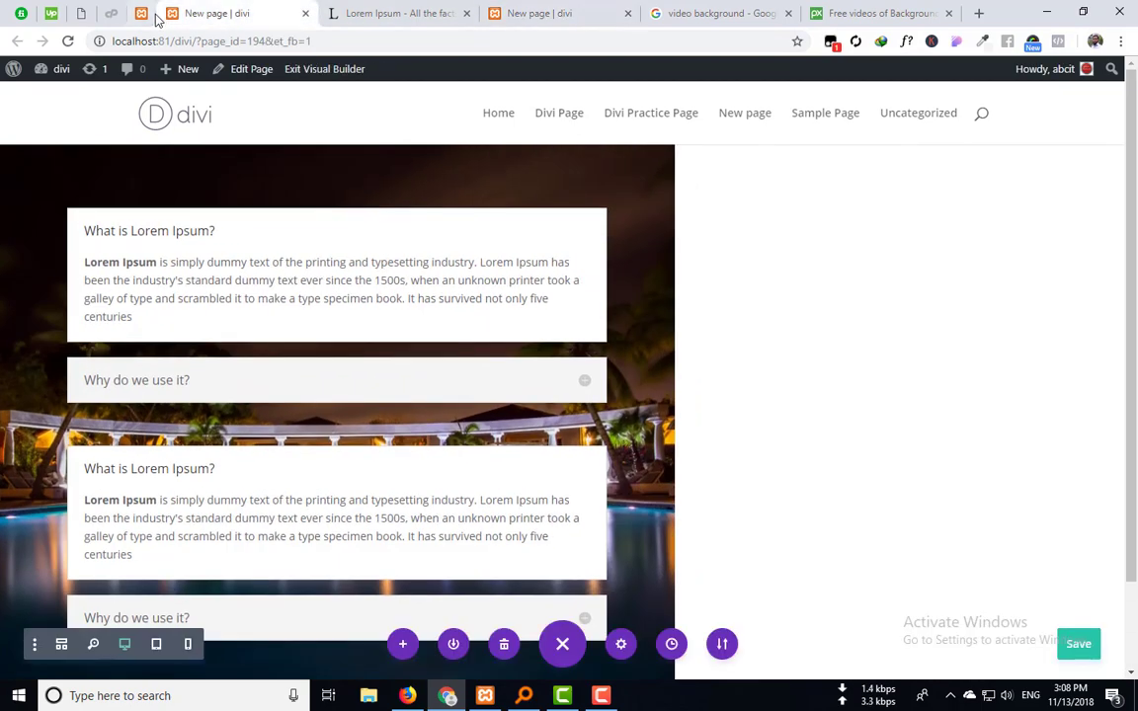
# Step: Set the section's width to 100% in the Sizing options and disable the width's hover options
pyautogui.click(41, 158)
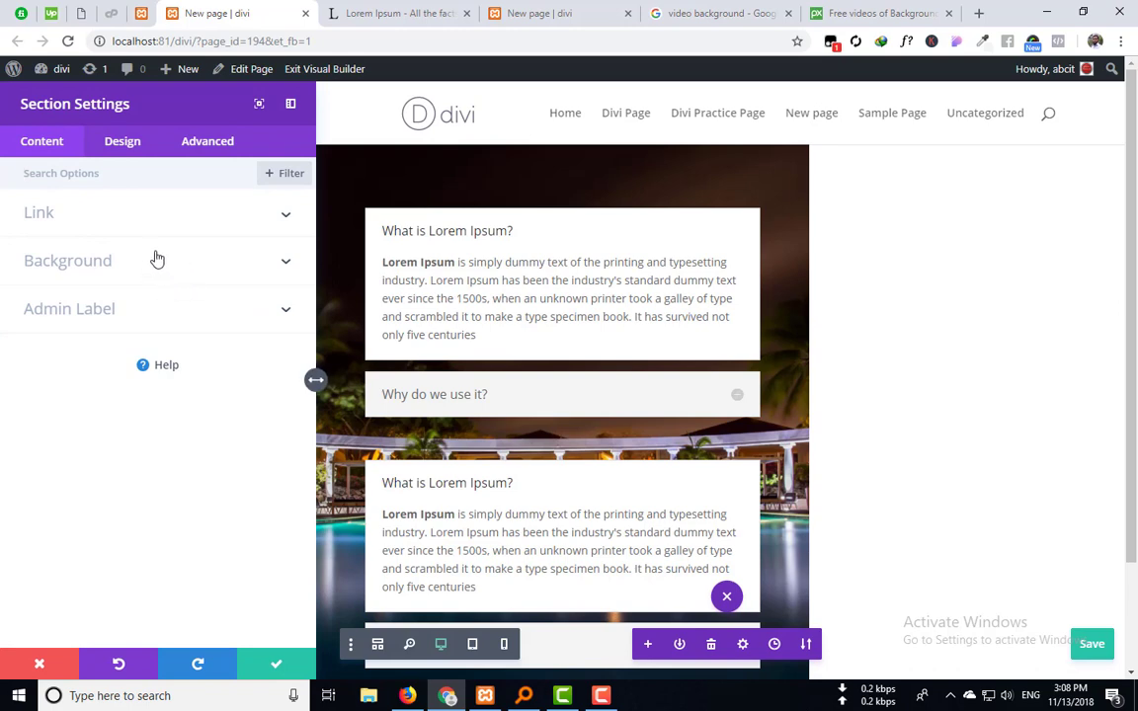
pyautogui.click(116, 150)
pyautogui.click(90, 266)
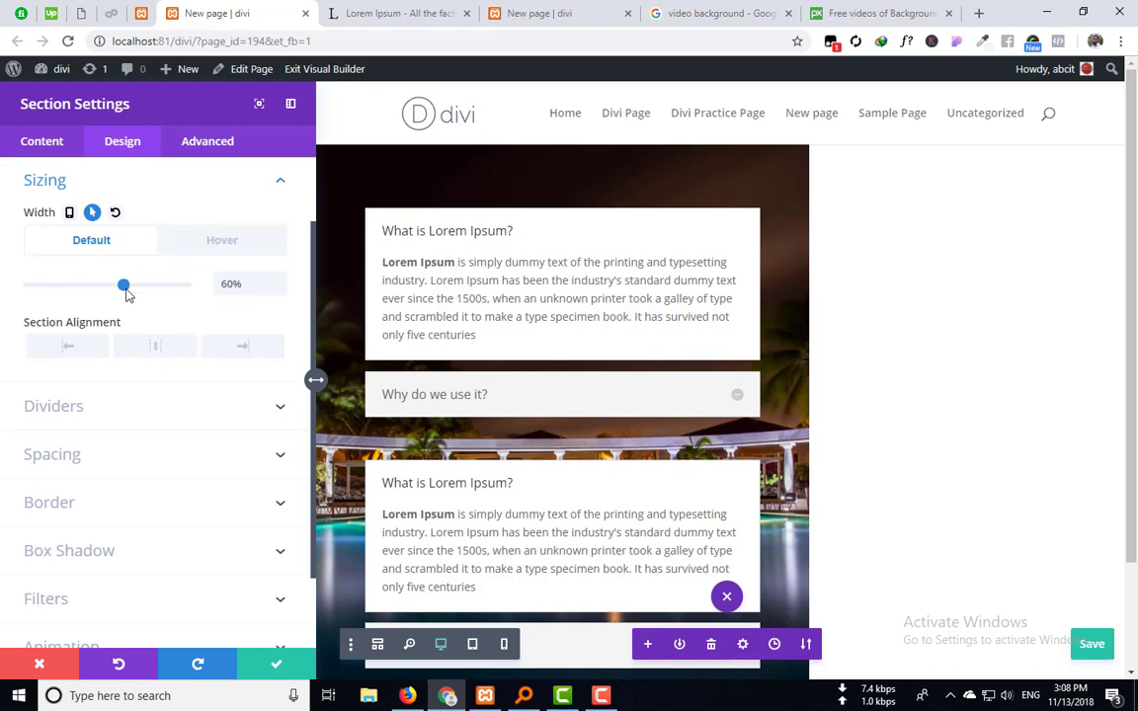
pyautogui.moveTo(122, 285); pyautogui.dragTo(186, 284)
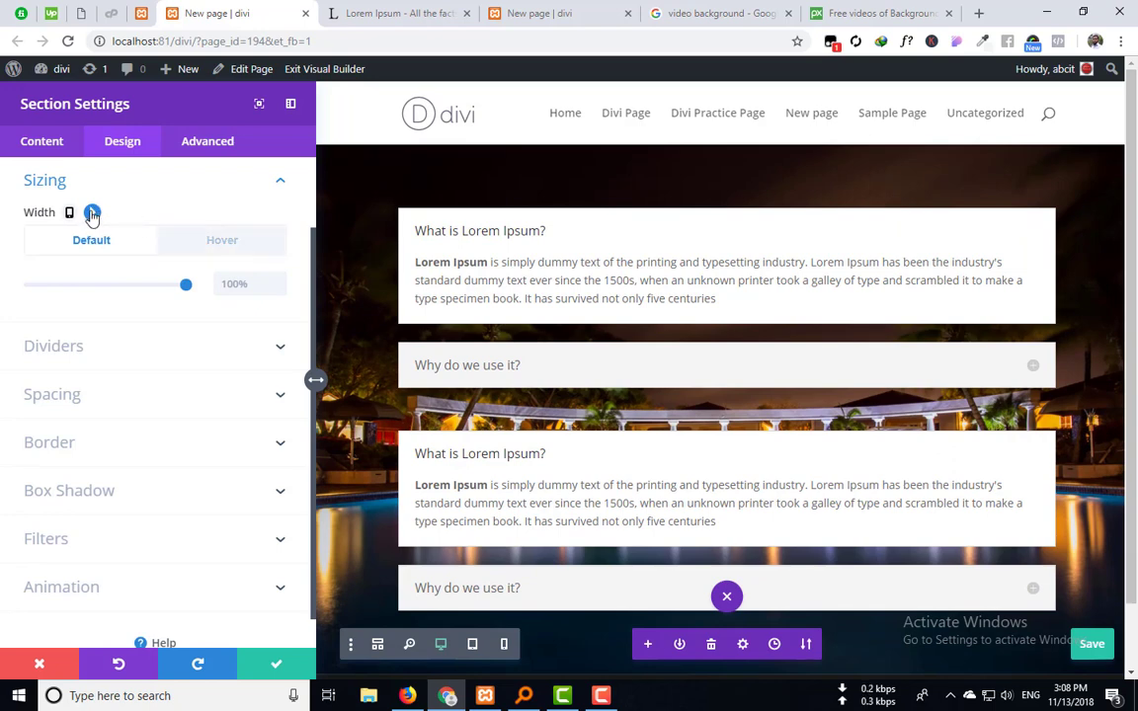
pyautogui.click(92, 214)
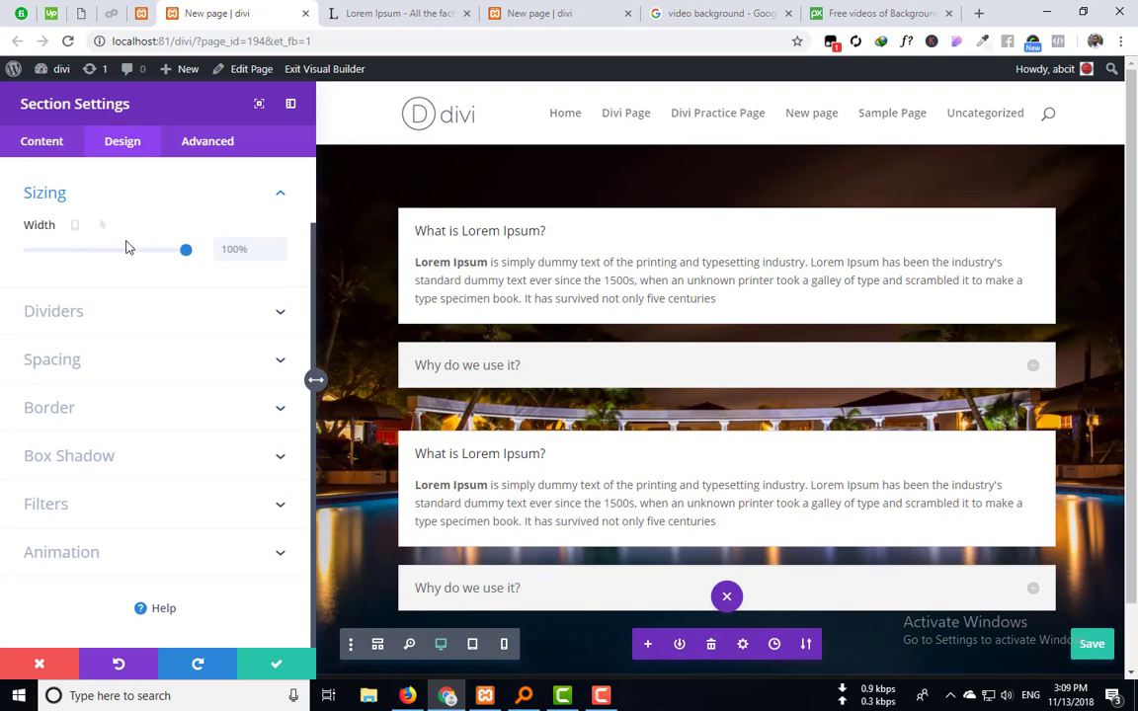
# Step: Try the section's width with responsive options for tablet and phone, keeping 100%, and turn the responsive options off
pyautogui.scroll(-2, 981, 361)
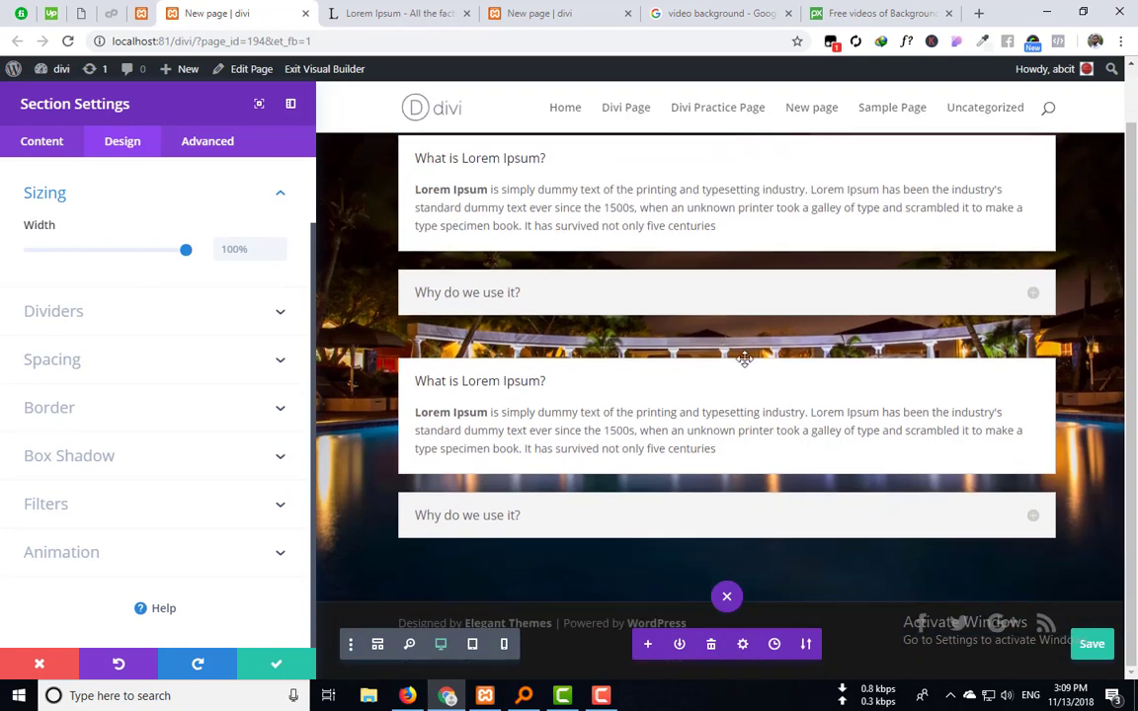
pyautogui.click(71, 227)
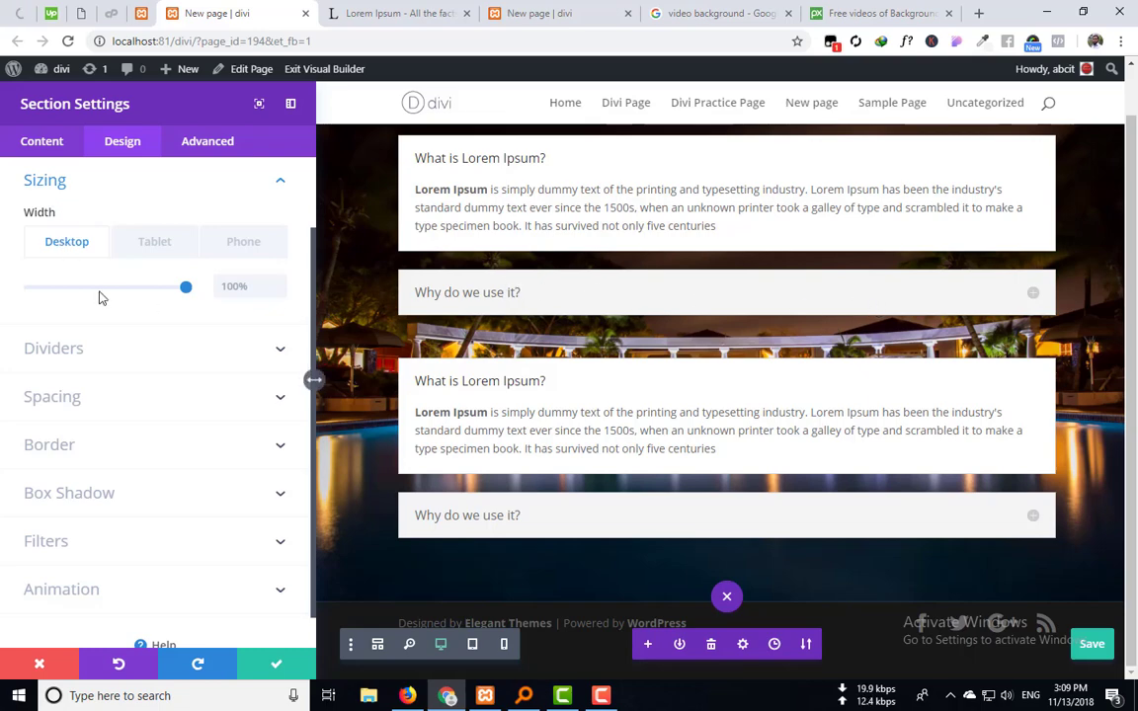
pyautogui.click(144, 248)
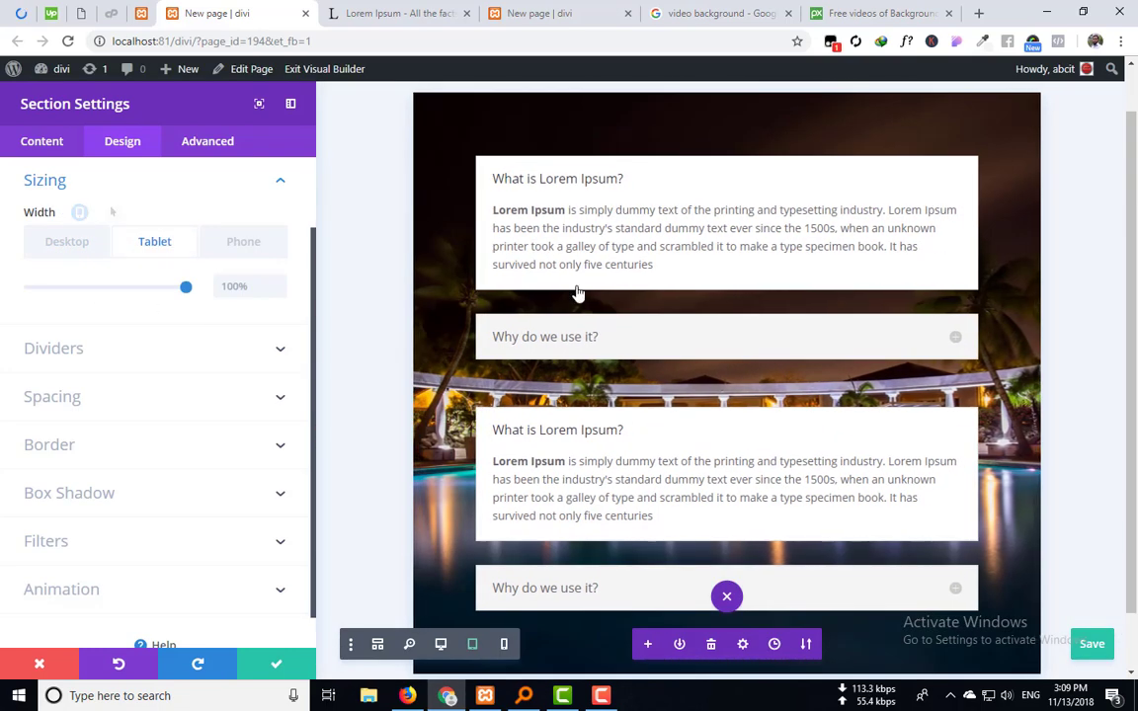
pyautogui.moveTo(193, 290)
pyautogui.mouseDown()
pyautogui.moveTo(100, 290)
pyautogui.moveTo(213, 283)
pyautogui.mouseUp()
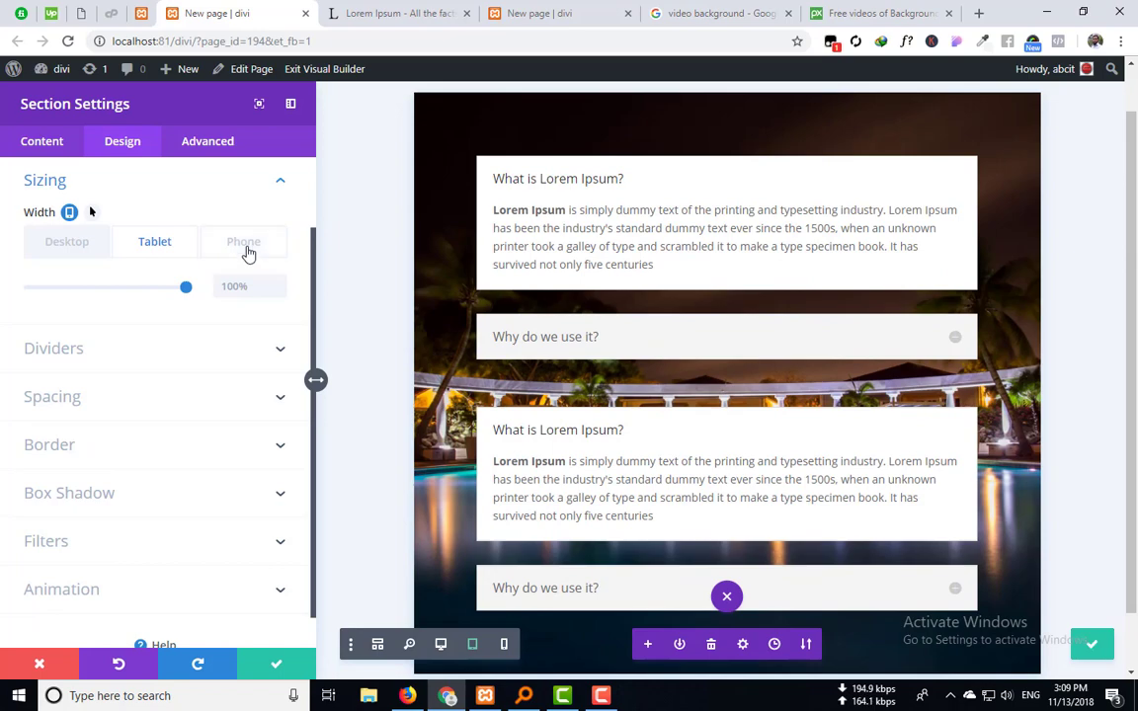
pyautogui.click(245, 249)
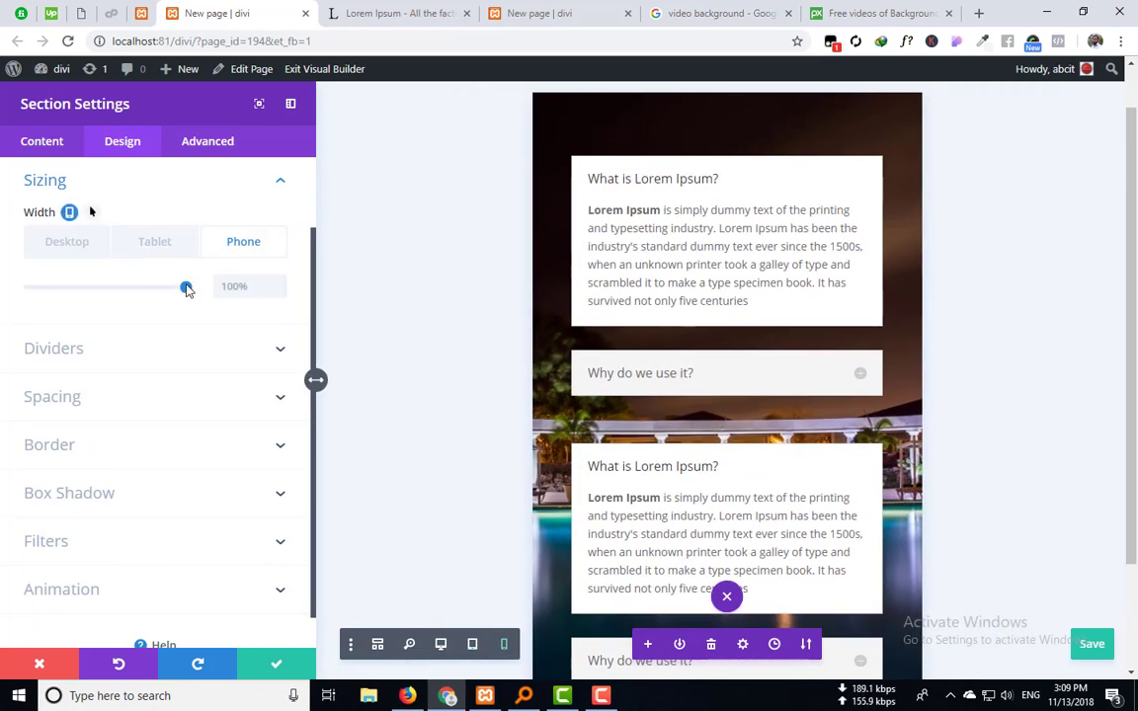
pyautogui.moveTo(186, 287); pyautogui.dragTo(237, 288)
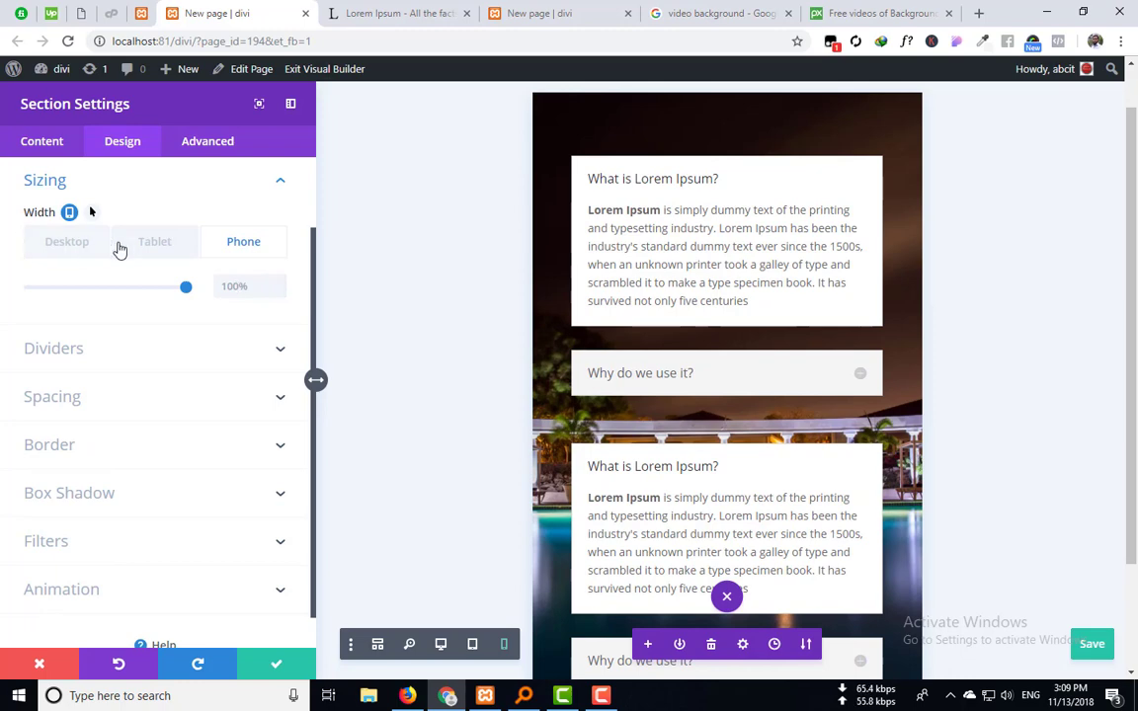
pyautogui.click(86, 247)
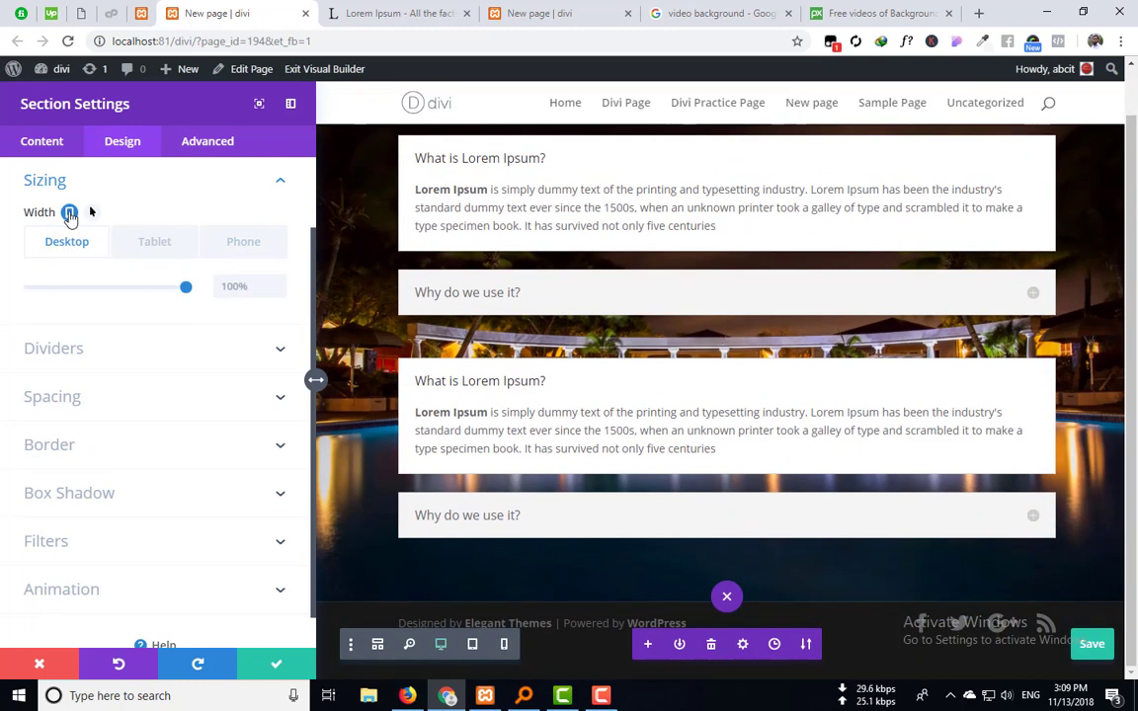
pyautogui.click(69, 213)
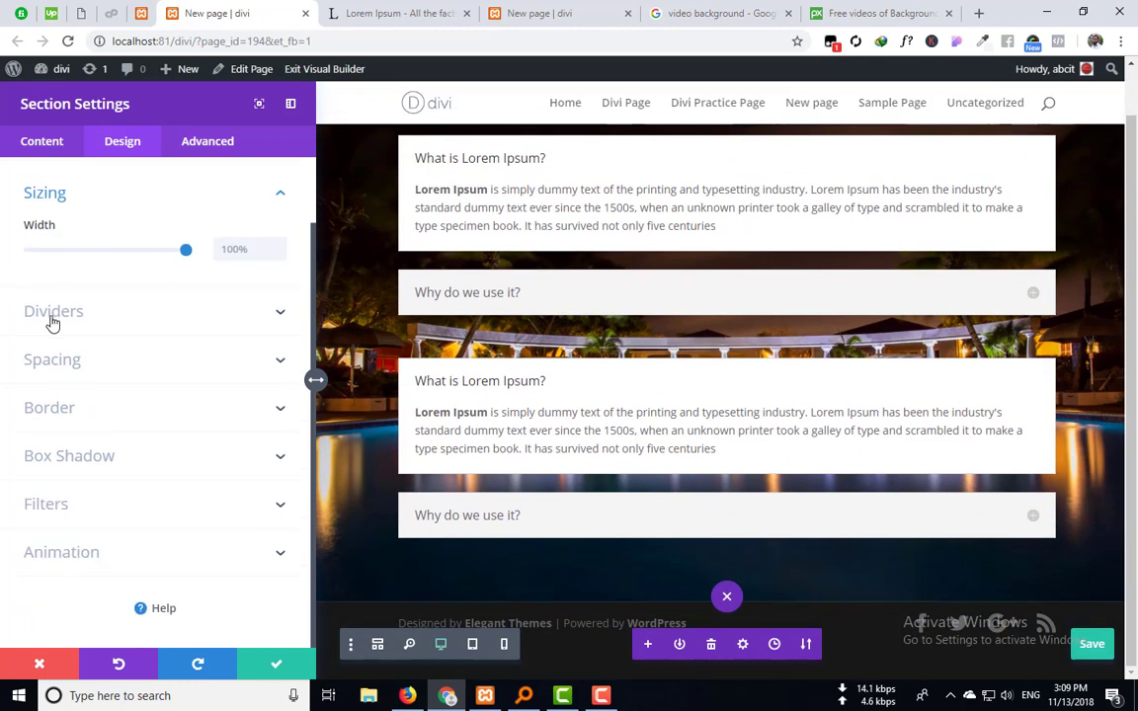
# Step: Review the section's Dividers options and save the section settings
pyautogui.click(104, 326)
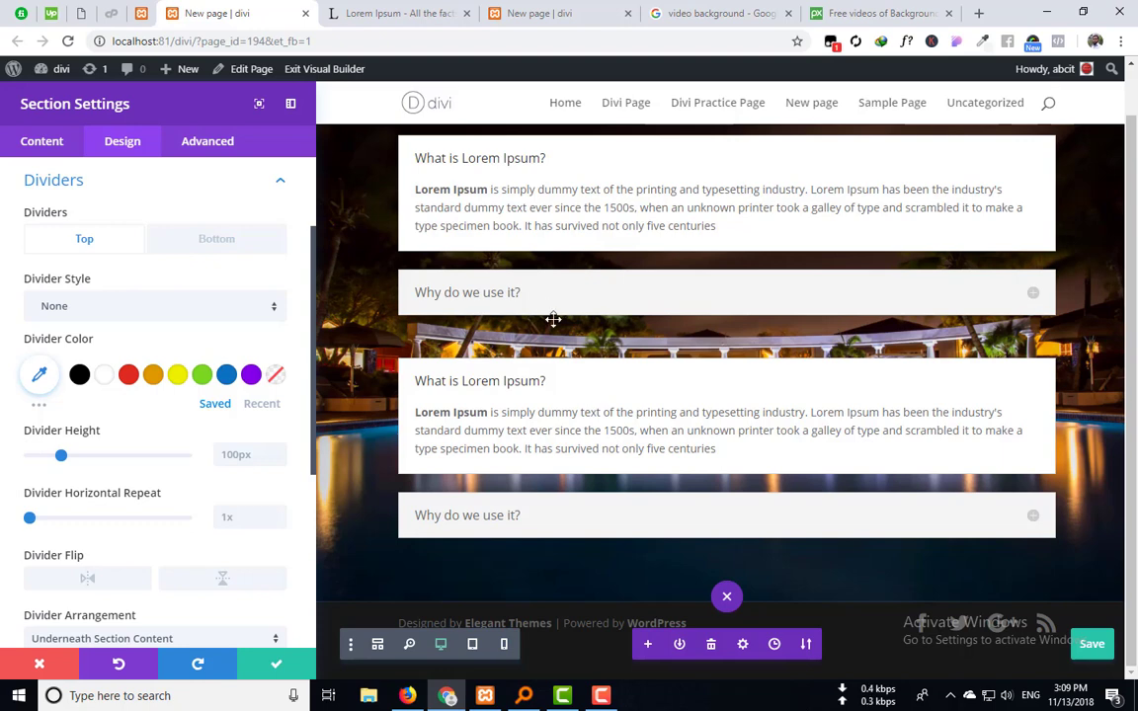
pyautogui.click(280, 664)
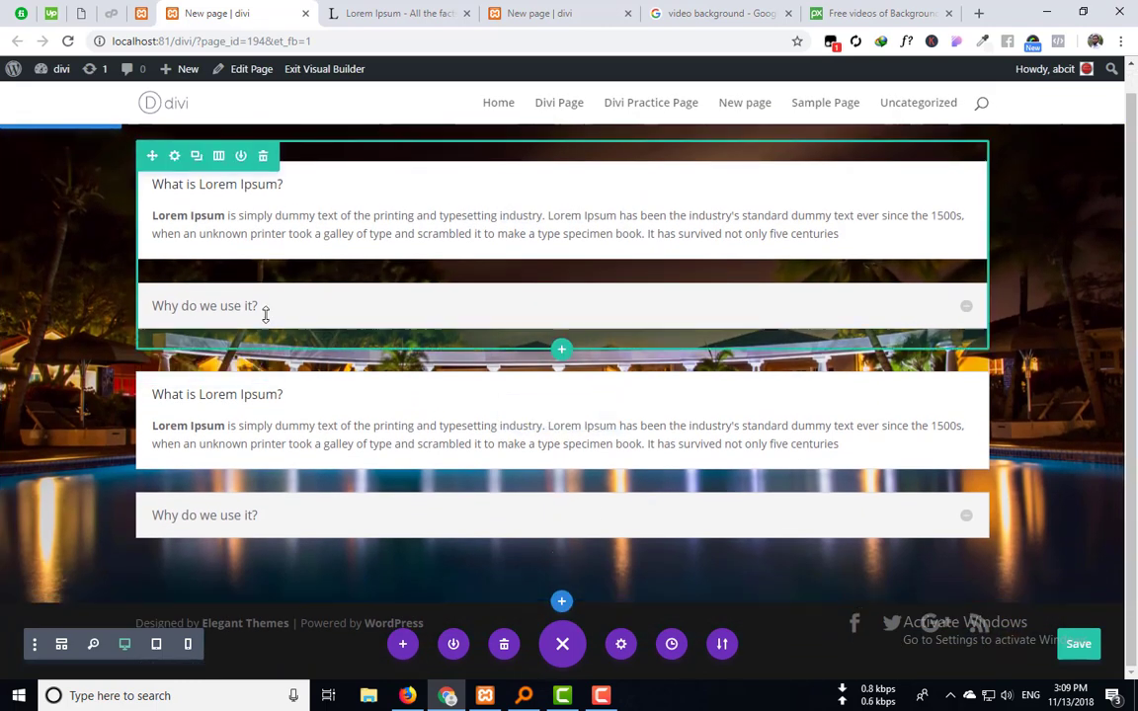
# Step: Insert a new Fullwidth section below the existing photo-background section
pyautogui.scroll(1, 45, 146)
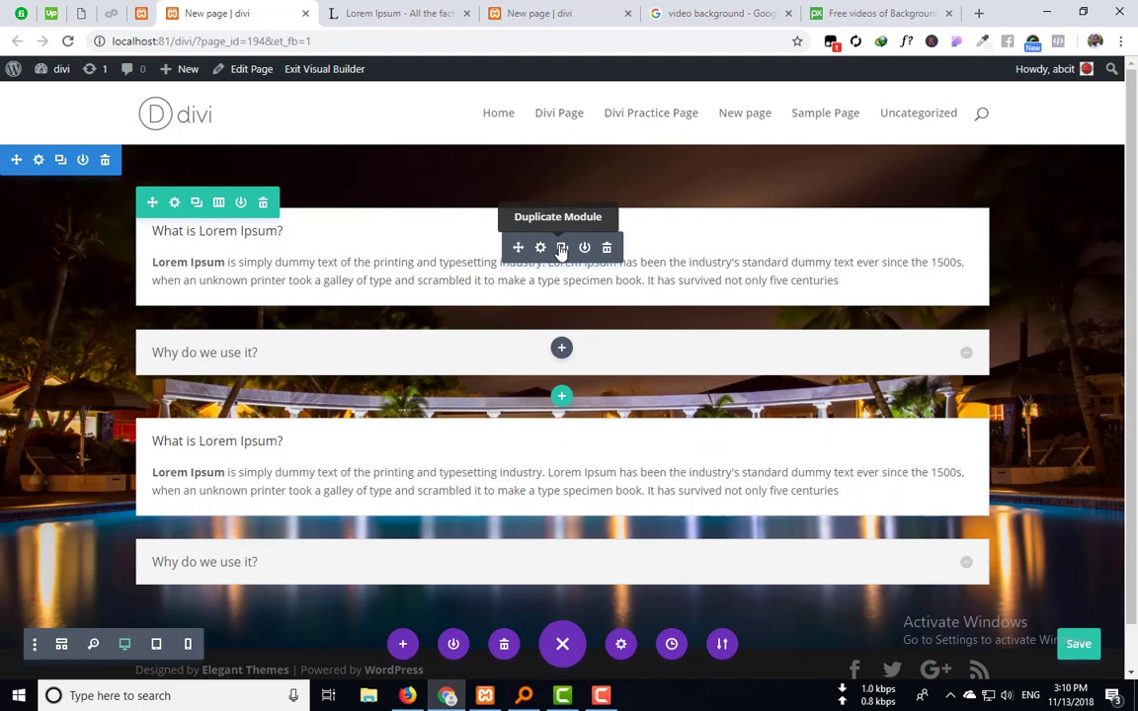
pyautogui.scroll(-1, 533, 353)
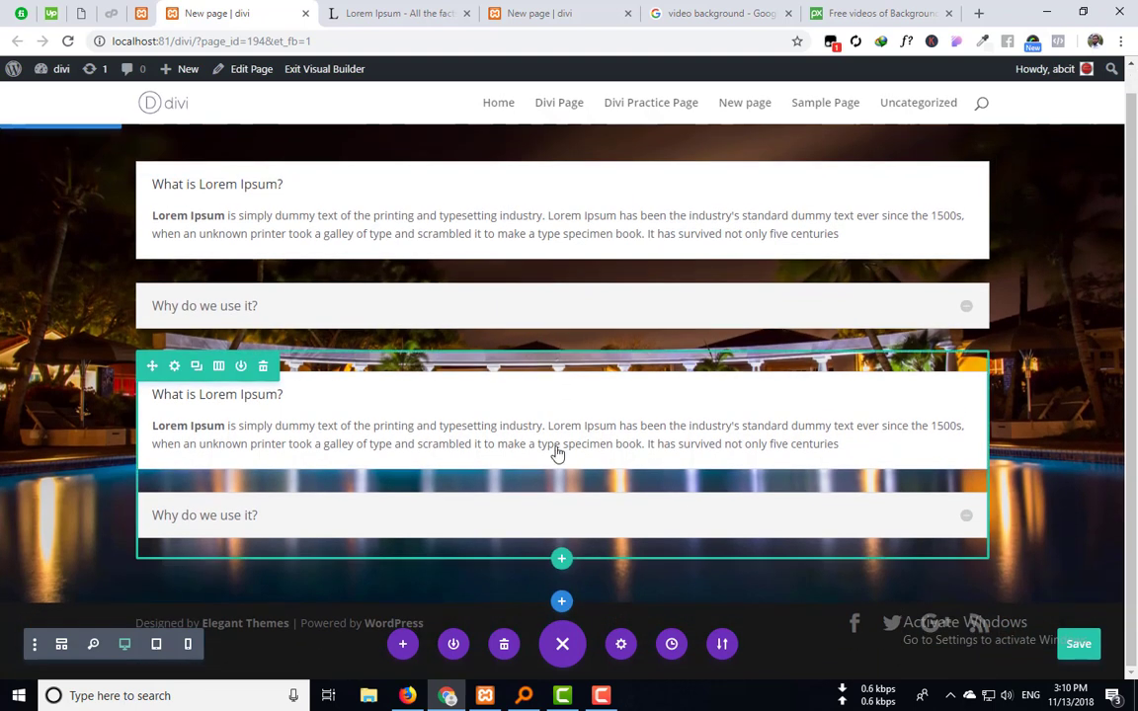
pyautogui.click(562, 602)
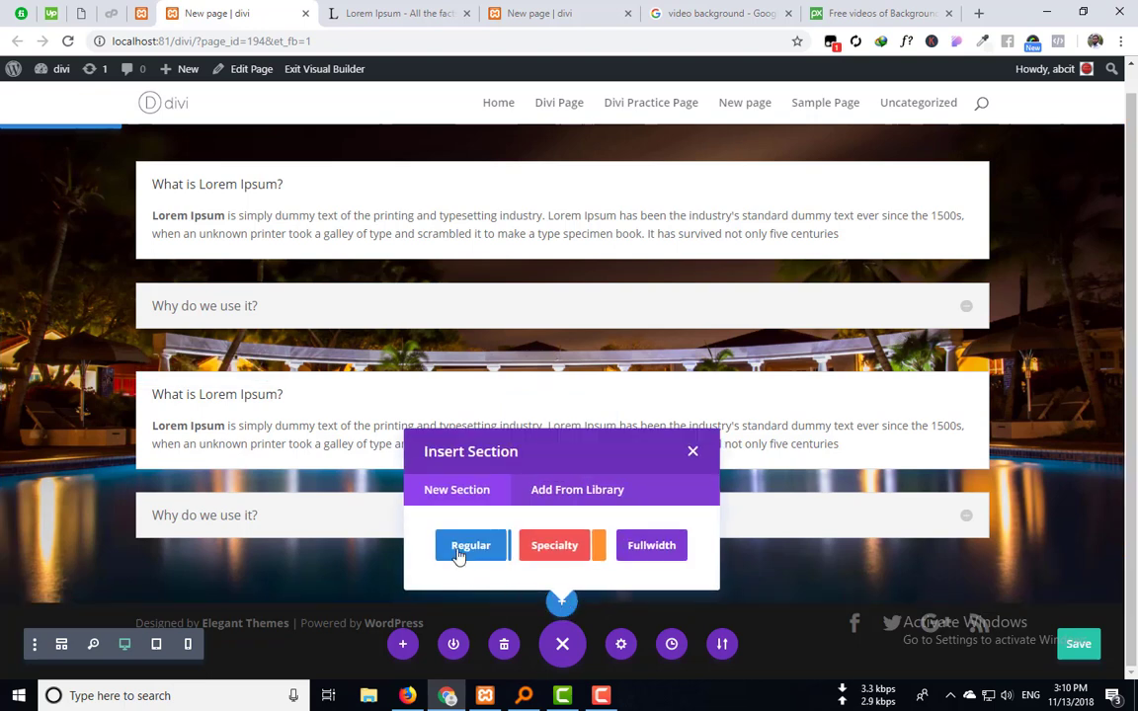
pyautogui.click(665, 556)
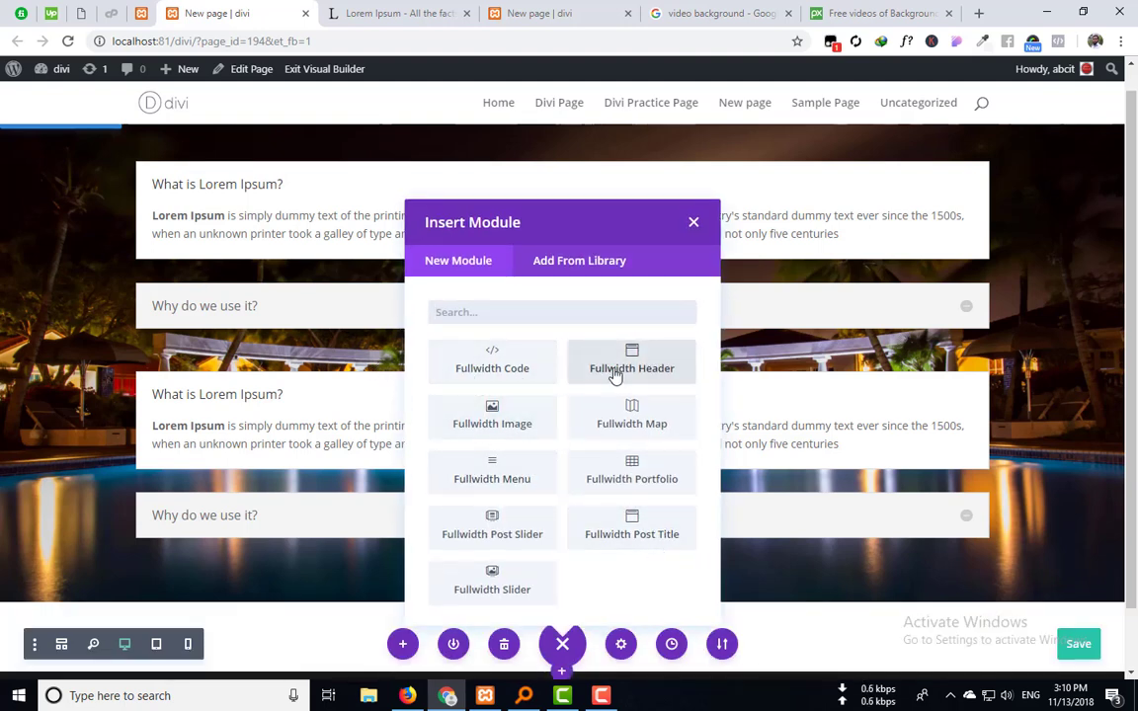
# Step: Add a Fullwidth Slider module to the new section, preview its other slide, and save the slider settings
pyautogui.click(506, 574)
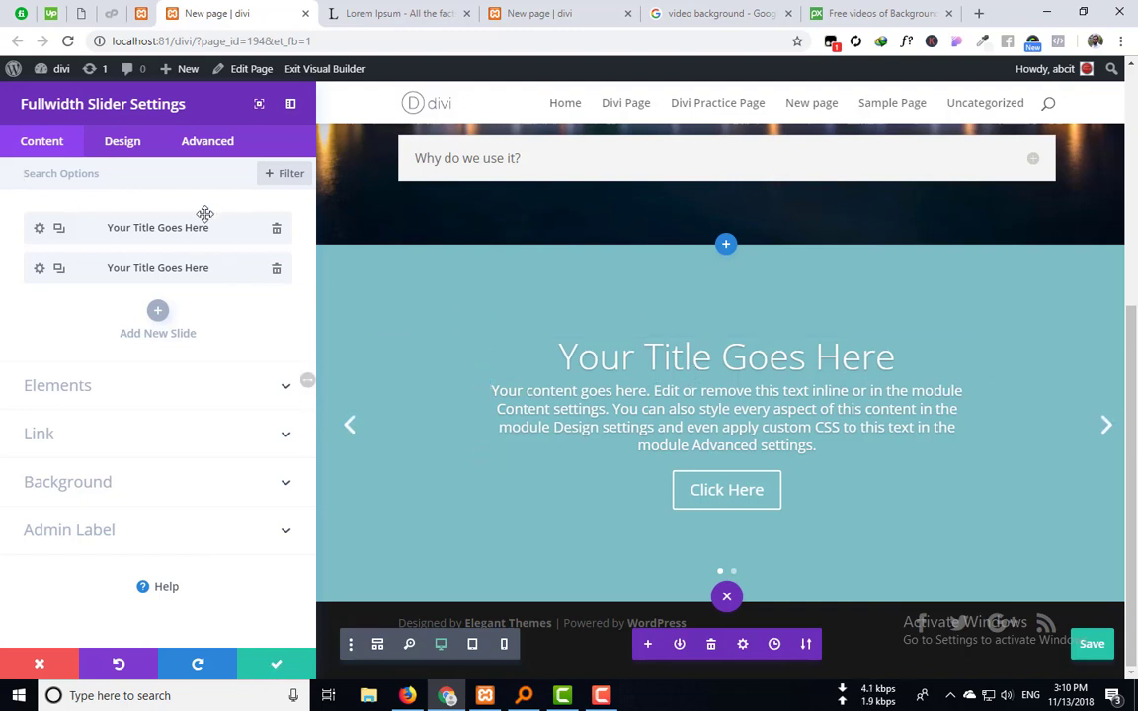
pyautogui.click(1103, 426)
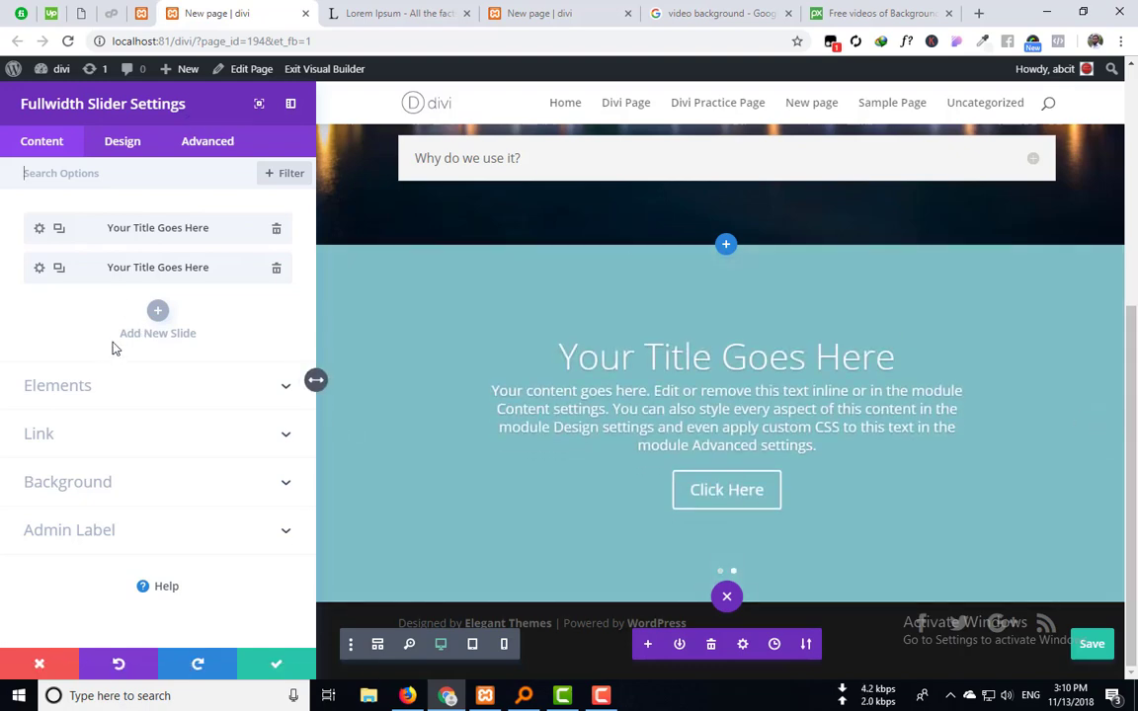
pyautogui.click(283, 663)
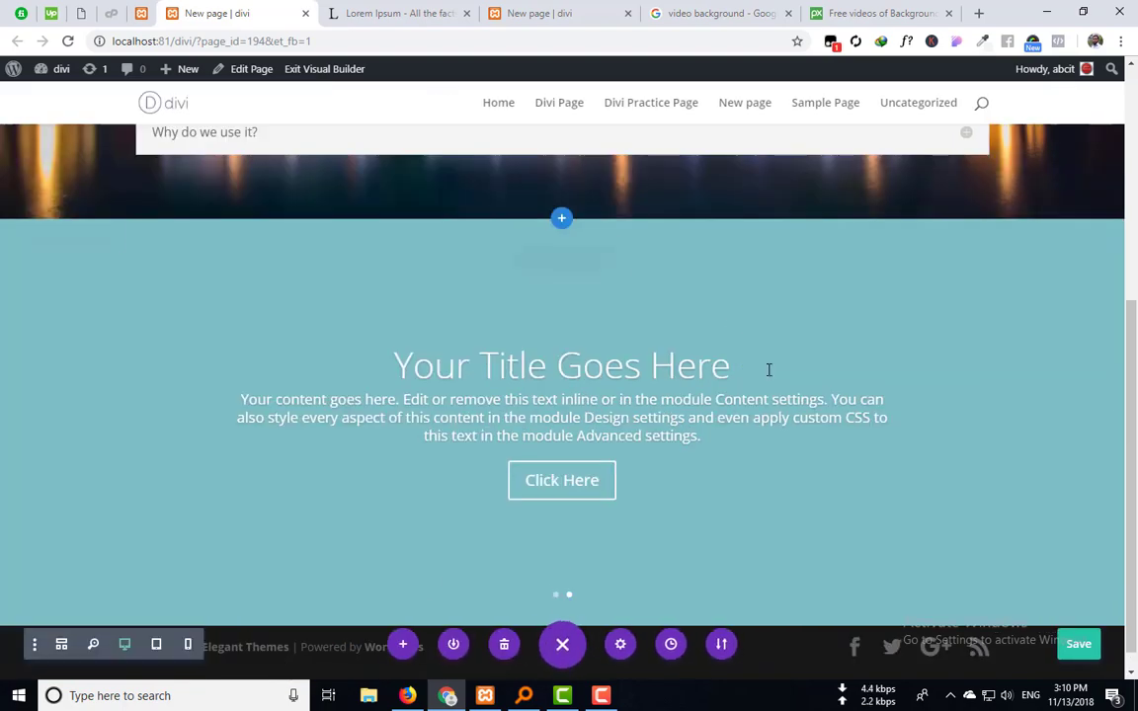
# Step: Open the photo-background section's design settings and bring up the Dividers options for its bottom edge
pyautogui.scroll(3, 402, 276)
pyautogui.scroll(-2, 464, 485)
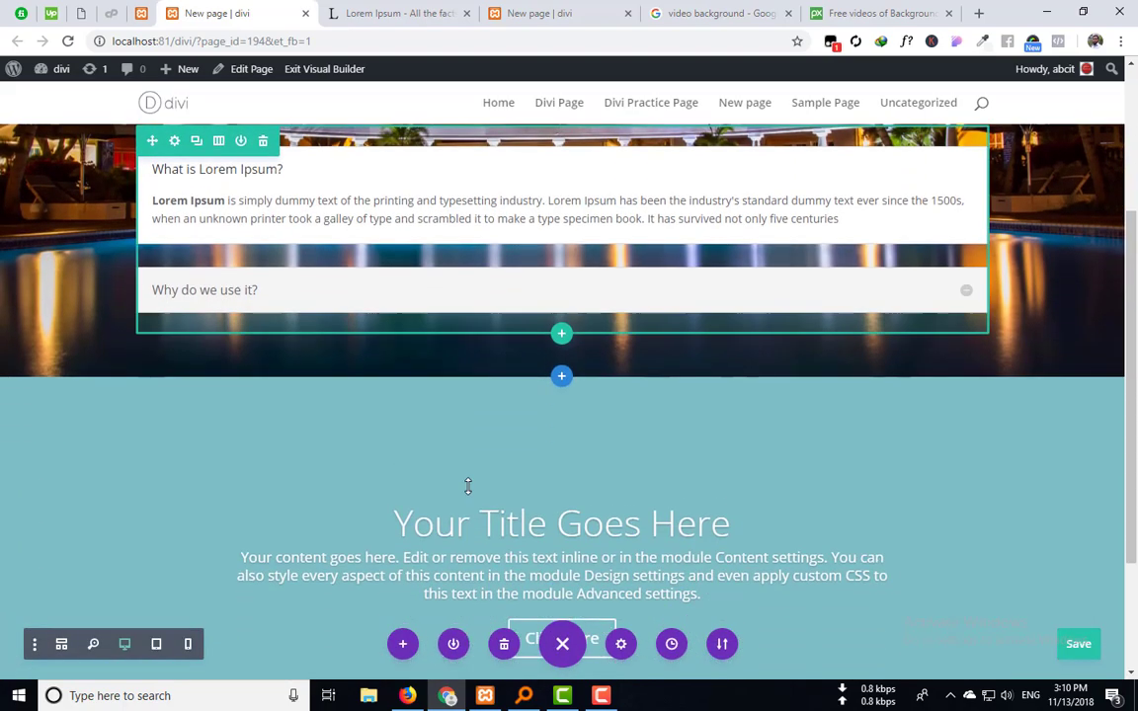
pyautogui.scroll(3, 427, 396)
pyautogui.scroll(-3, 452, 406)
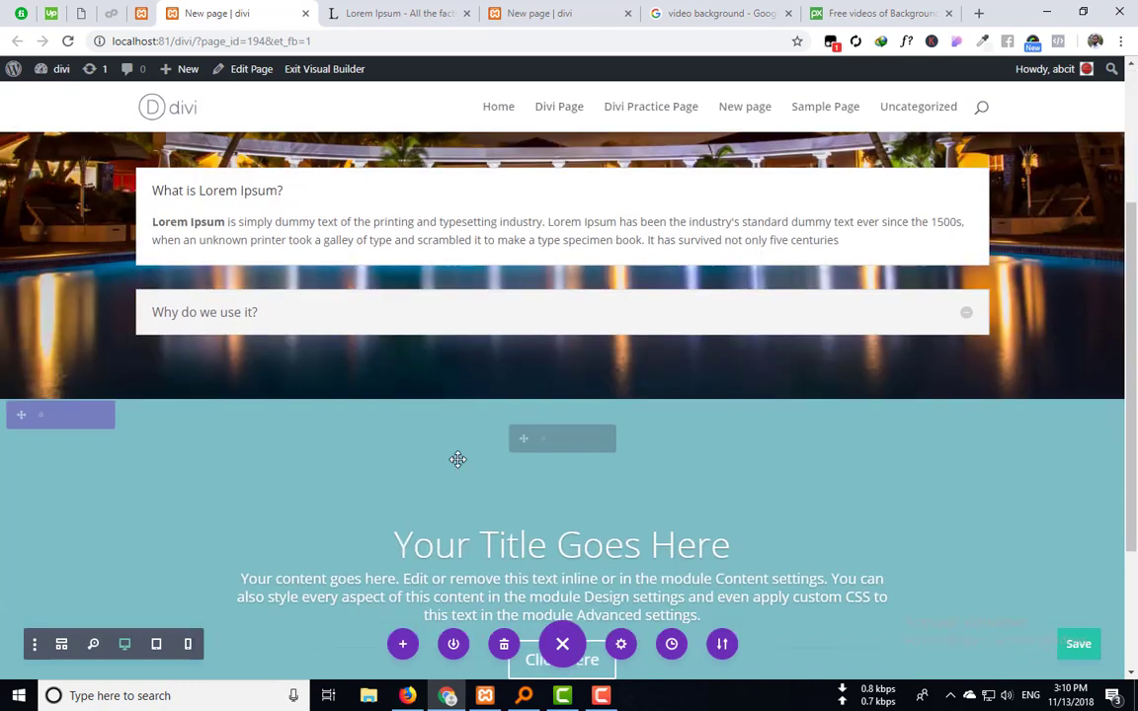
pyautogui.scroll(3, 457, 458)
pyautogui.scroll(-2, 458, 451)
pyautogui.scroll(2, 458, 451)
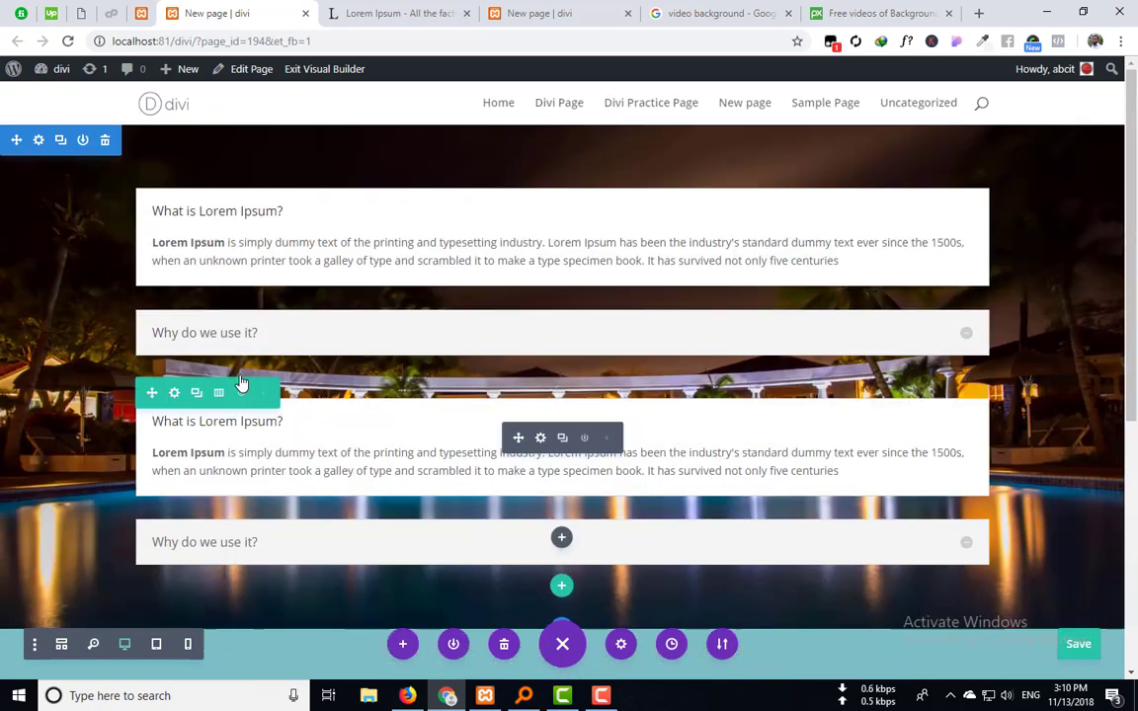
pyautogui.click(38, 160)
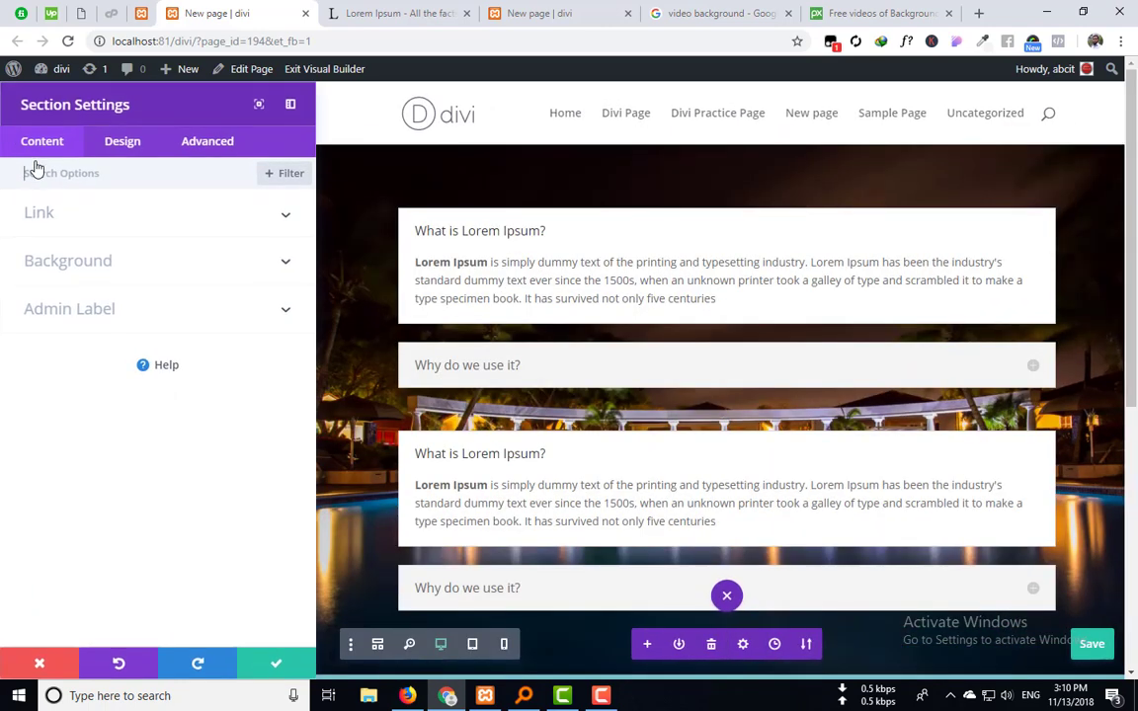
pyautogui.click(126, 143)
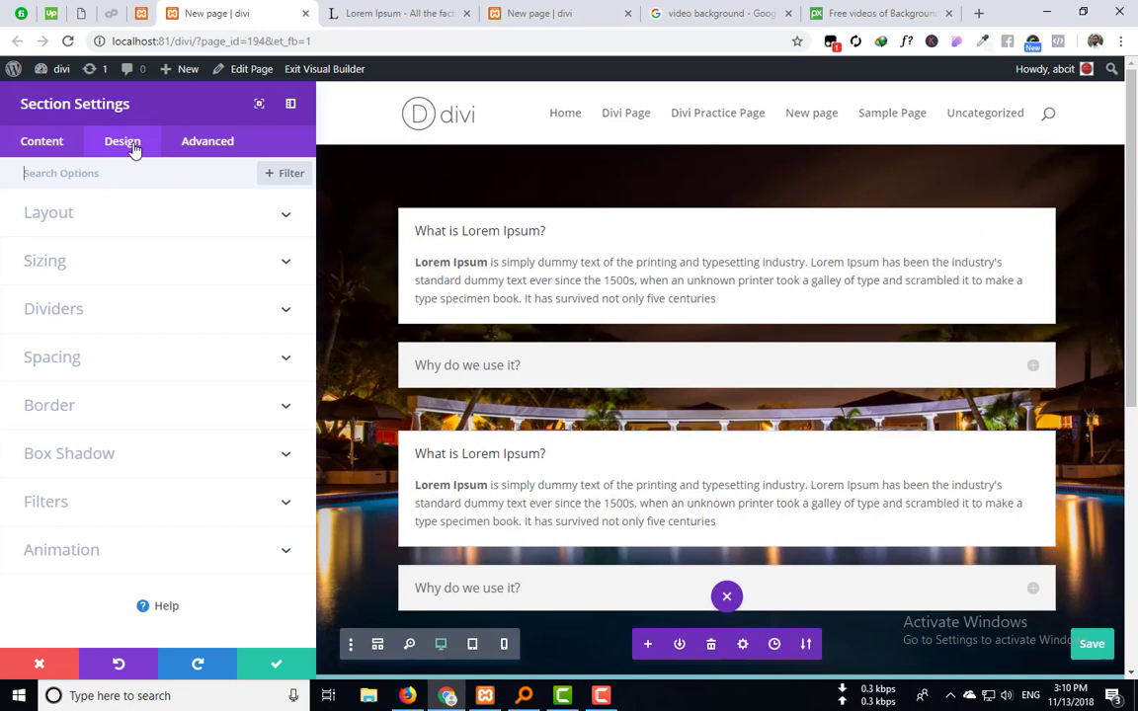
pyautogui.click(120, 315)
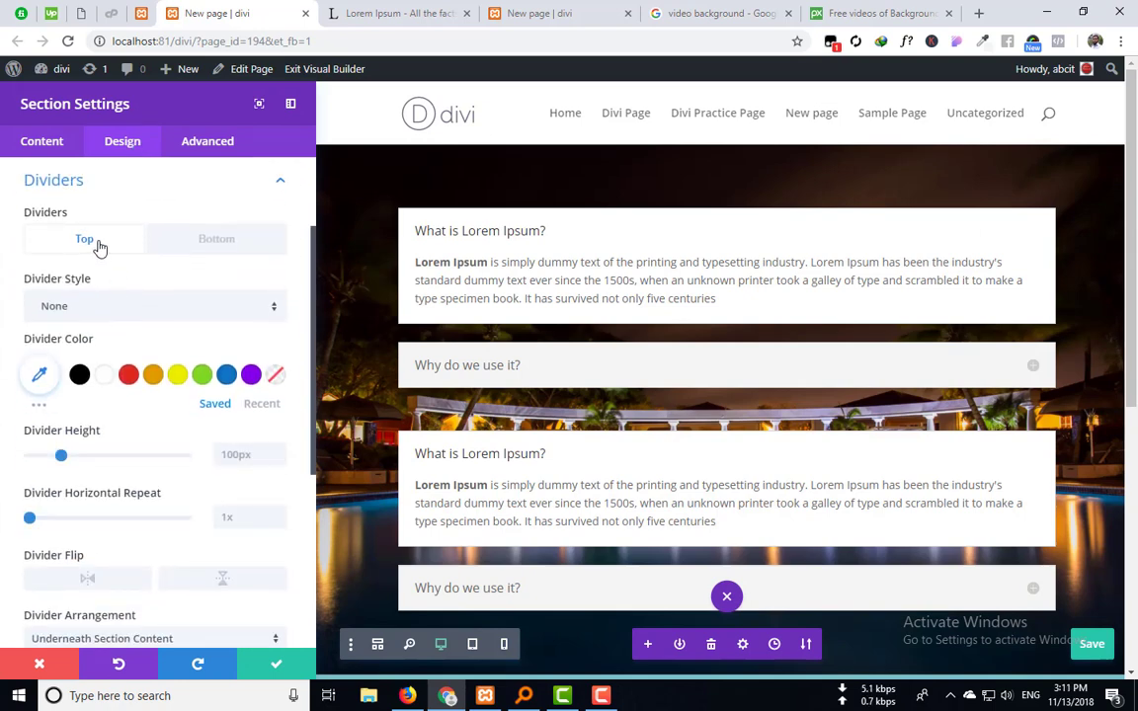
pyautogui.click(230, 244)
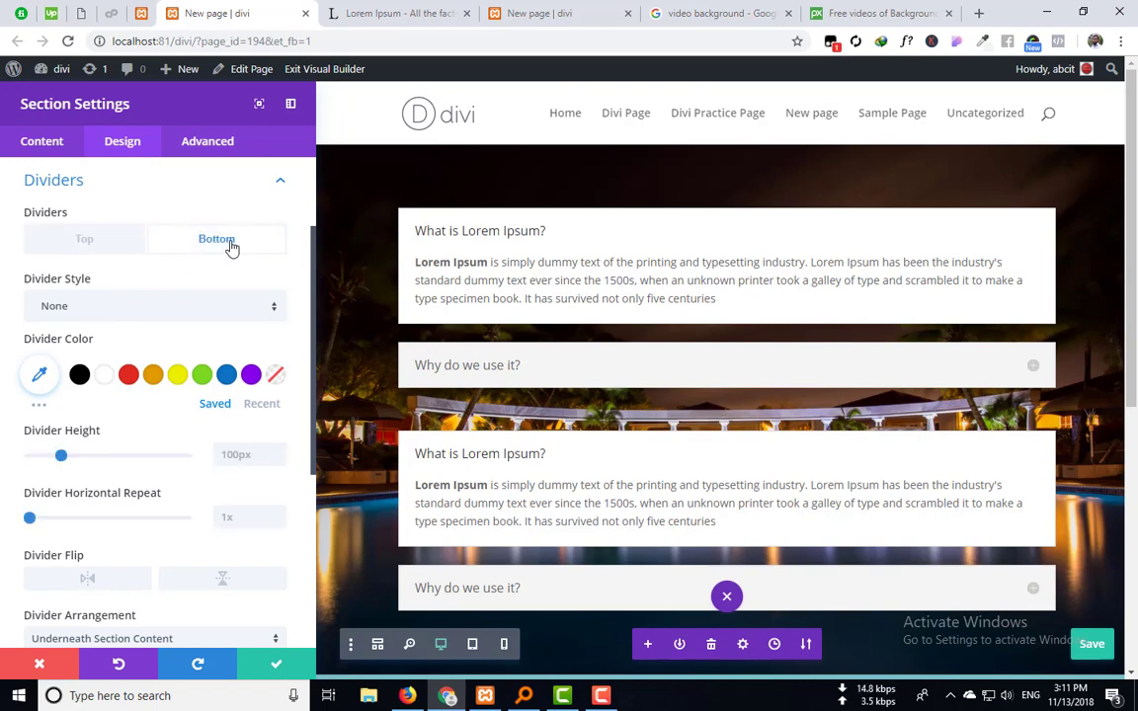
# Step: Try the single-layer uneven wave style as the photo section's bottom divider and check it against the slider below
pyautogui.scroll(-3, 645, 293)
pyautogui.scroll(1, 553, 188)
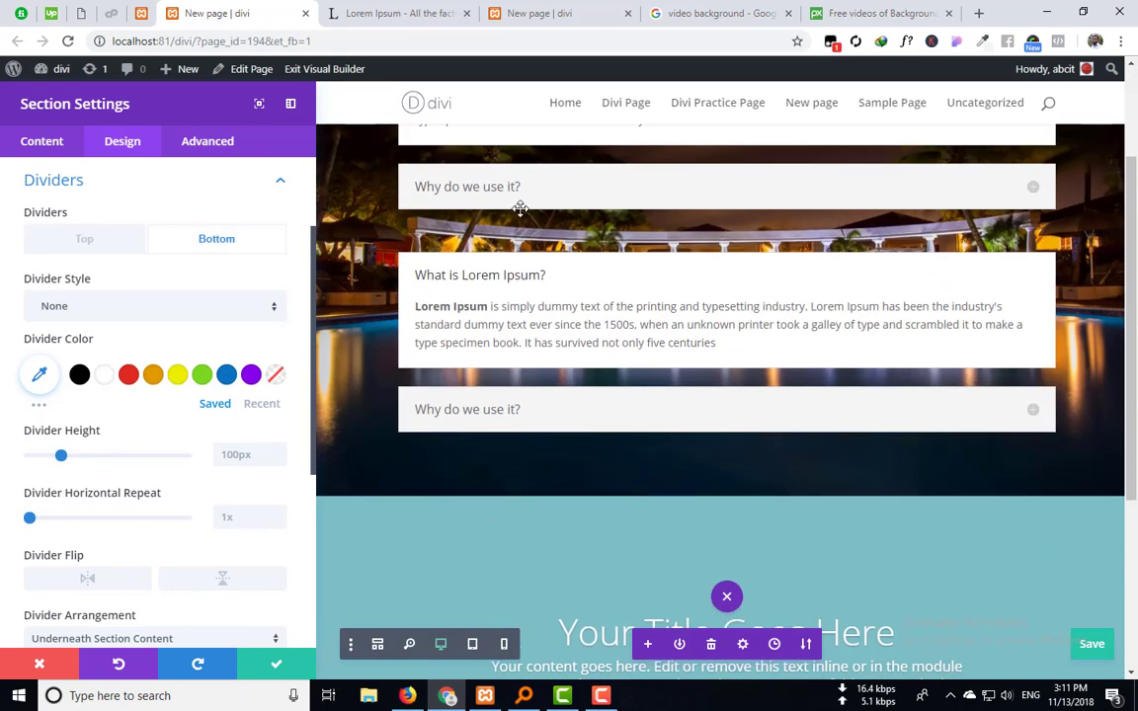
pyautogui.scroll(-1, 521, 208)
pyautogui.scroll(-2, 521, 209)
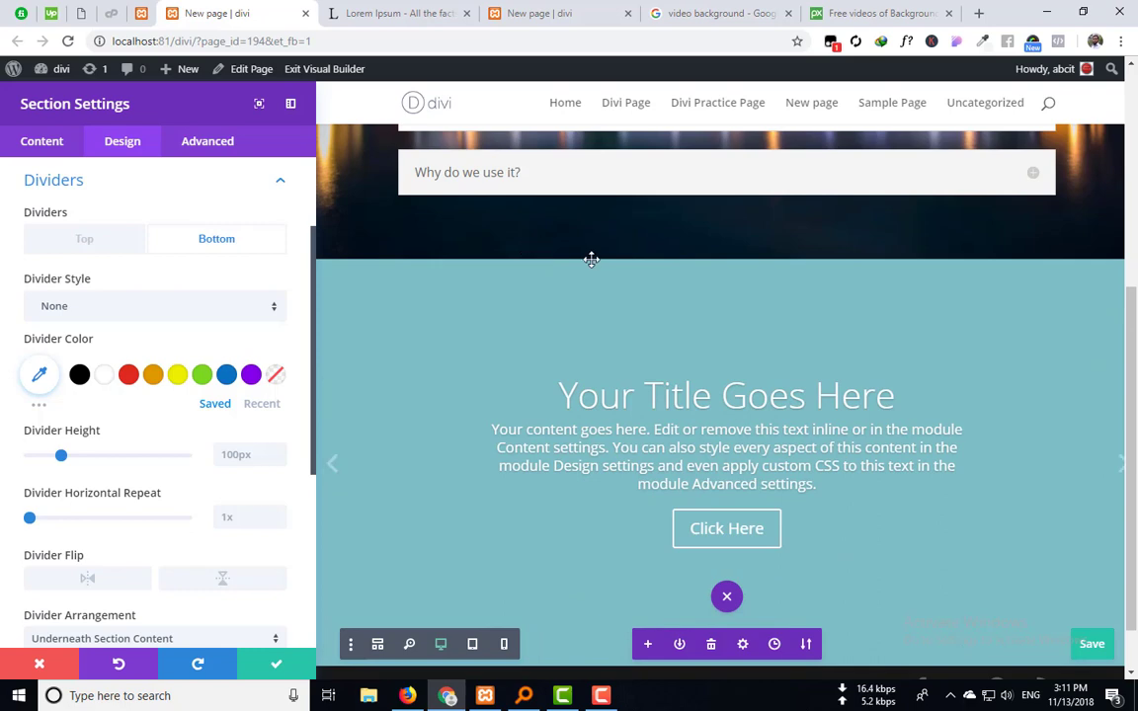
pyautogui.click(139, 316)
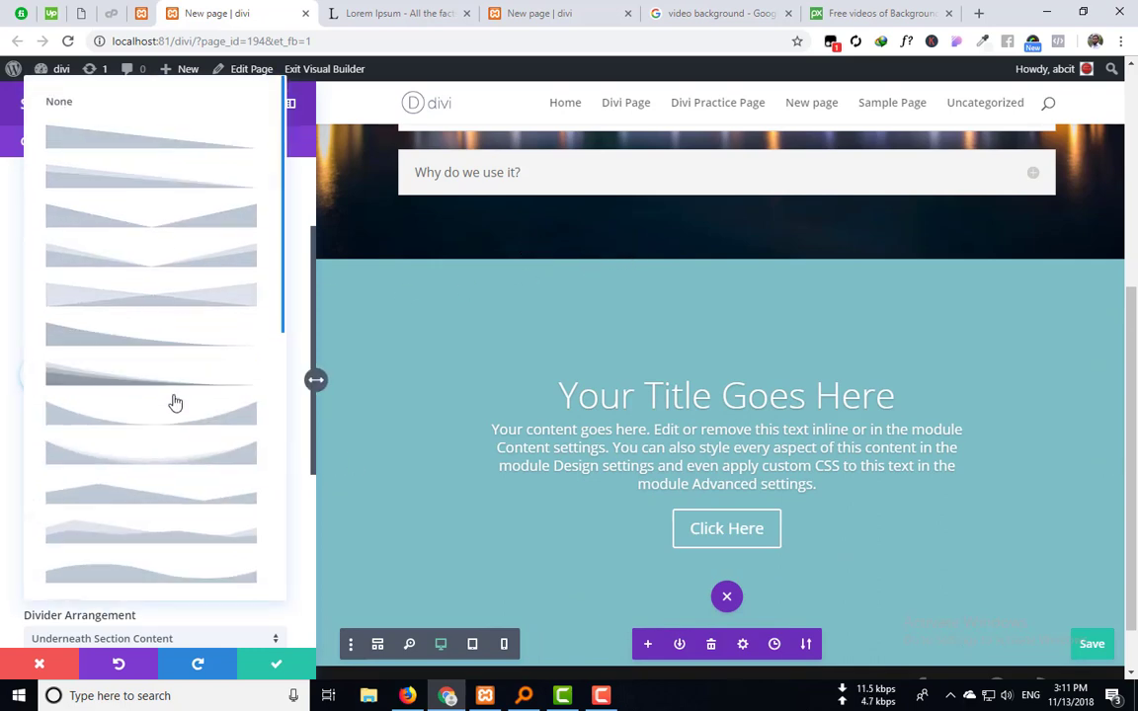
pyautogui.scroll(-6, 173, 316)
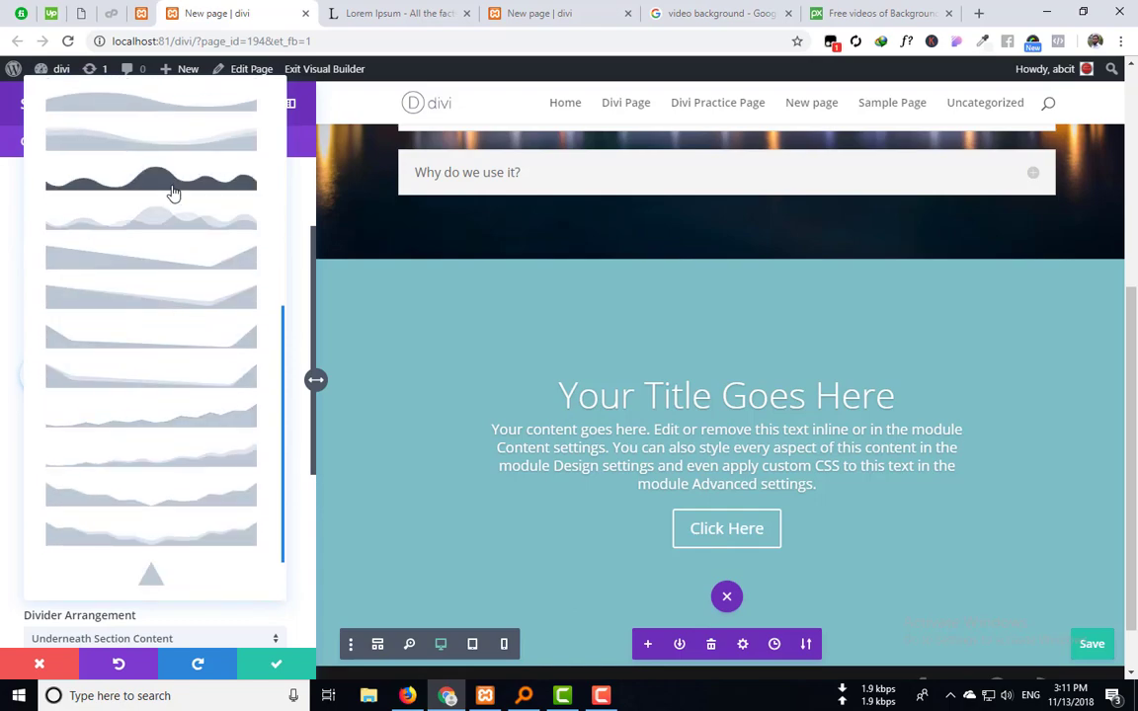
pyautogui.click(172, 193)
pyautogui.scroll(4, 836, 348)
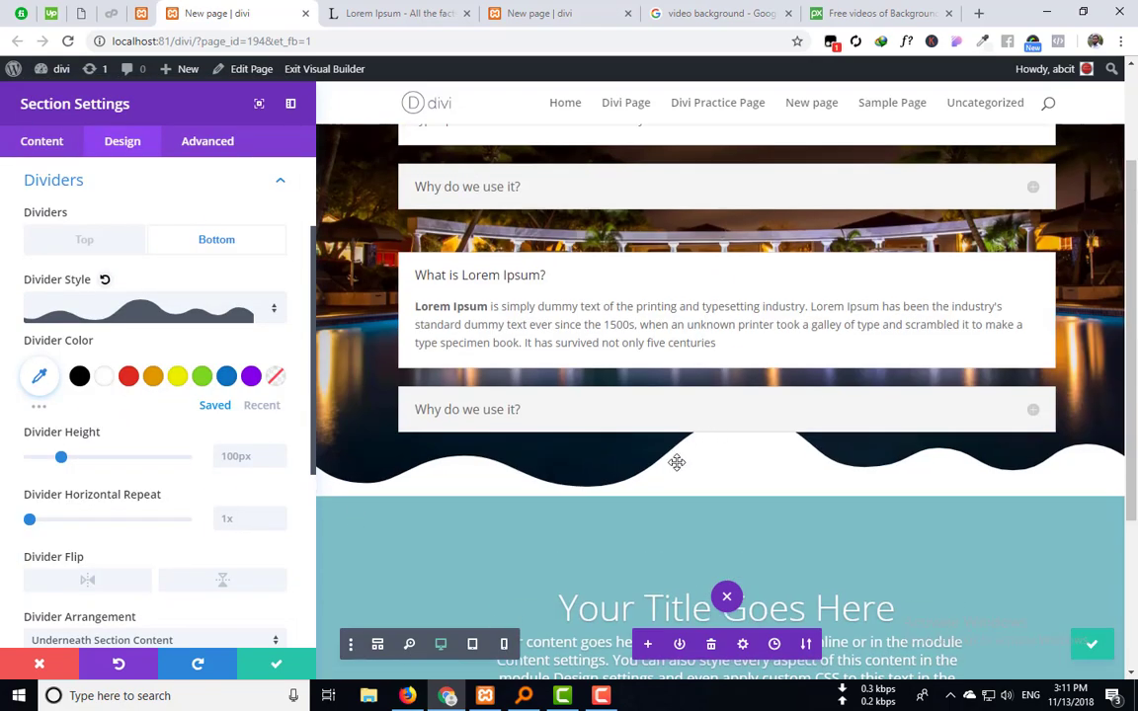
pyautogui.scroll(-5, 767, 437)
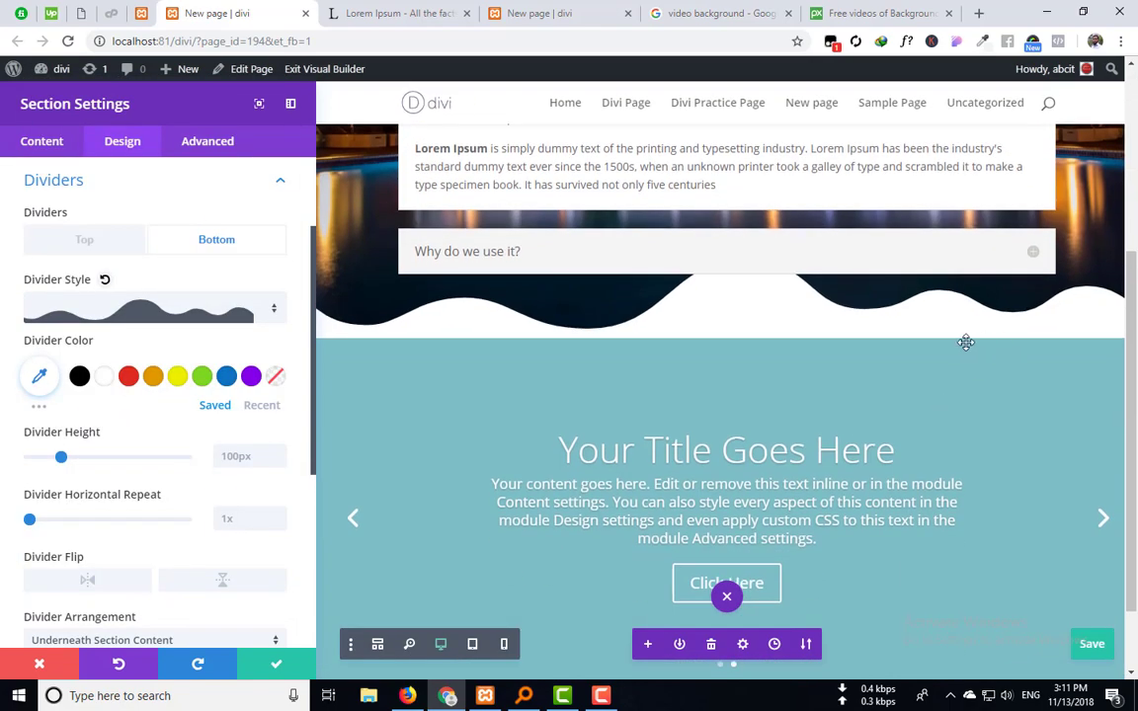
# Step: Try the layered curved-slope style as the photo section's bottom divider and look through the remaining divider options
pyautogui.click(197, 316)
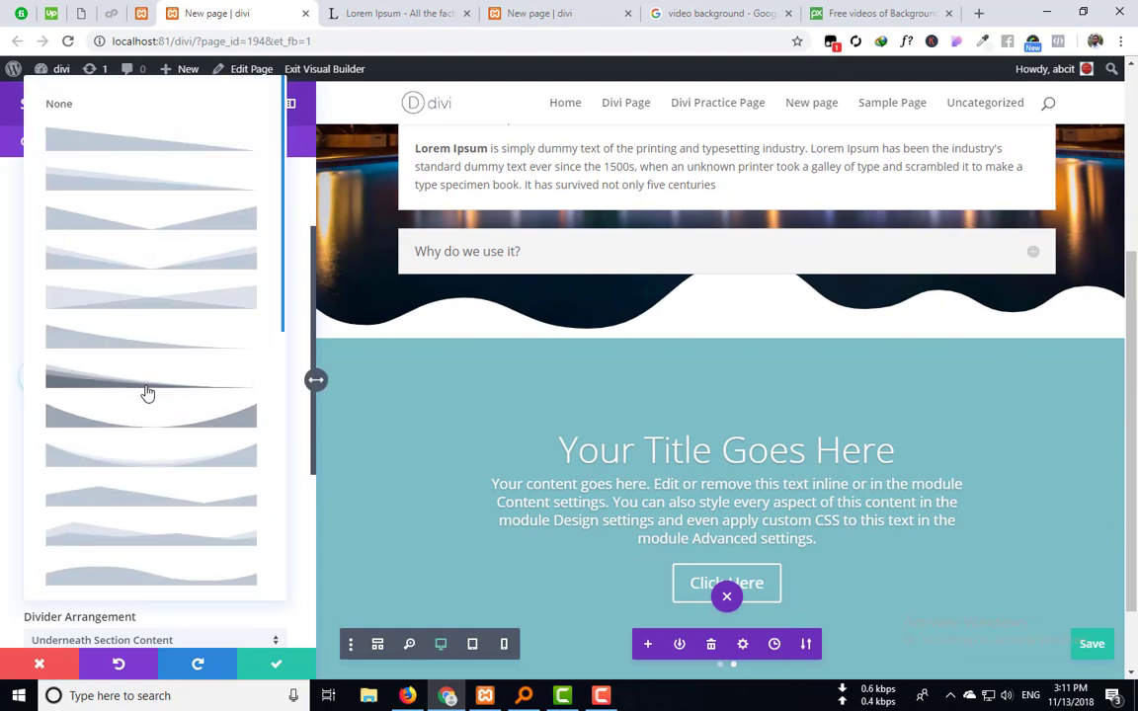
pyautogui.click(139, 340)
pyautogui.scroll(3, 599, 324)
pyautogui.scroll(-2, 382, 447)
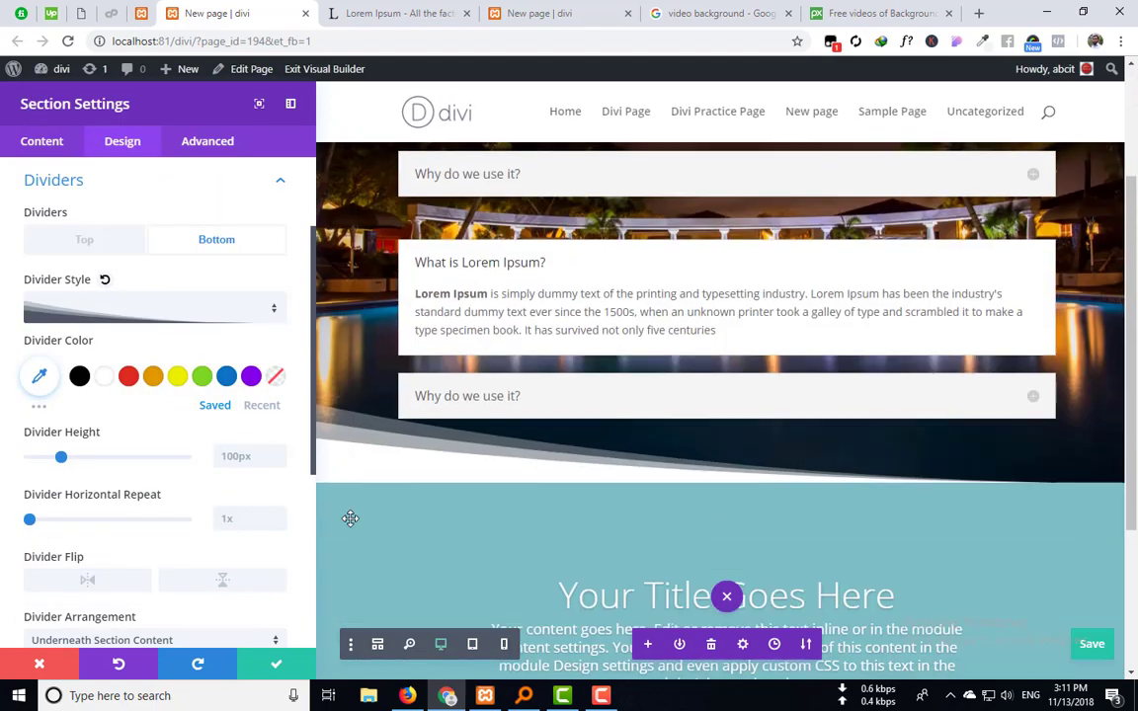
pyautogui.scroll(2, 359, 310)
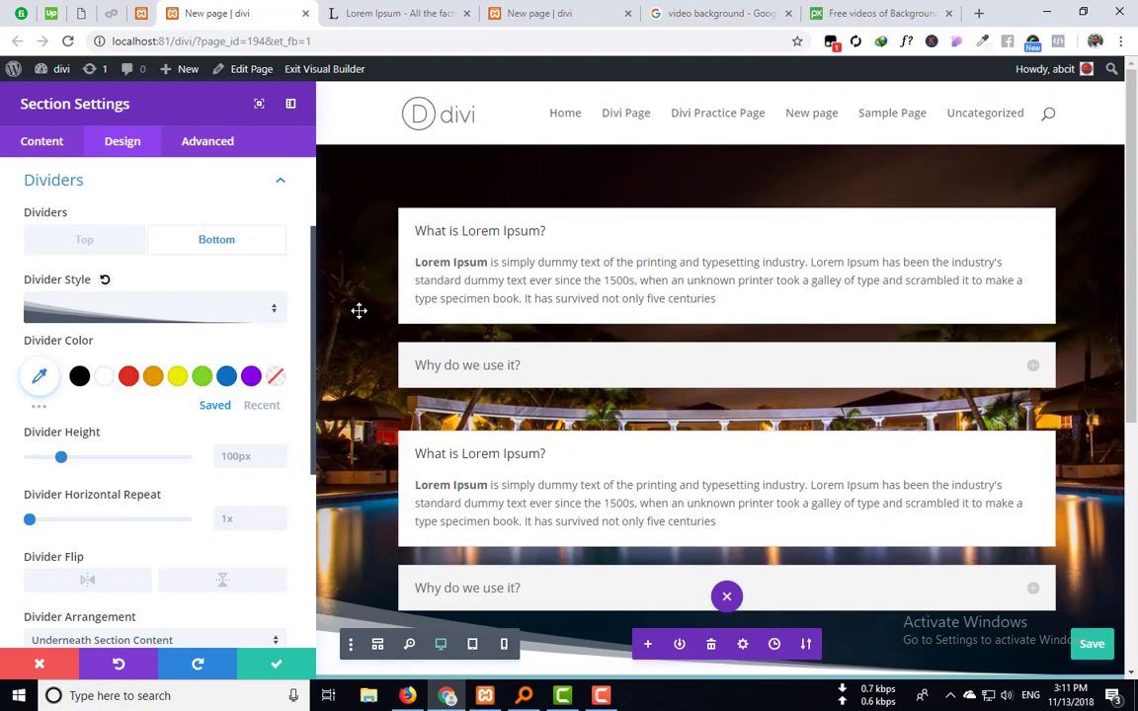
pyautogui.scroll(-3, 371, 436)
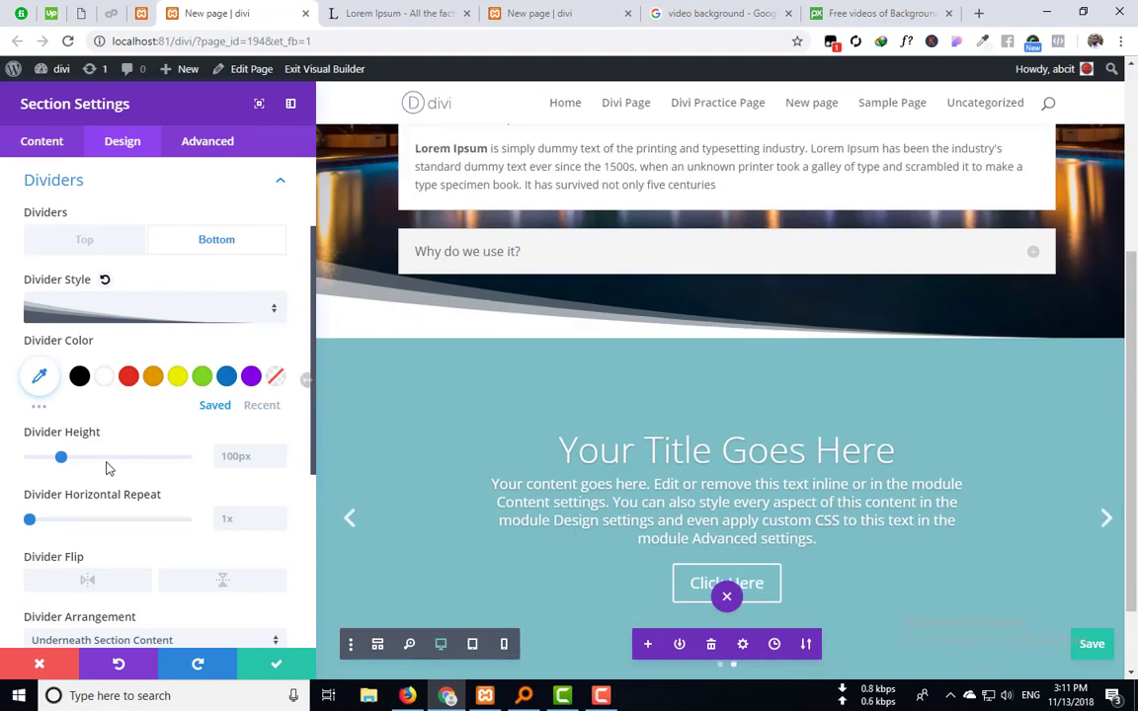
pyautogui.scroll(-2, 107, 464)
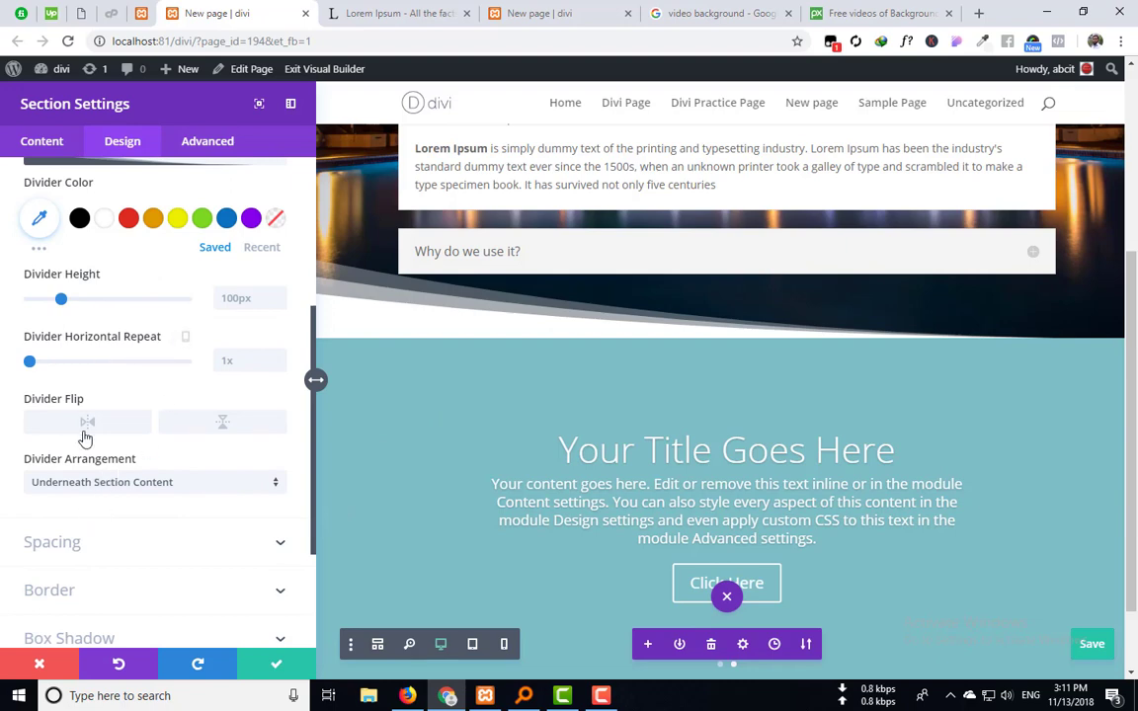
pyautogui.scroll(-2, 186, 537)
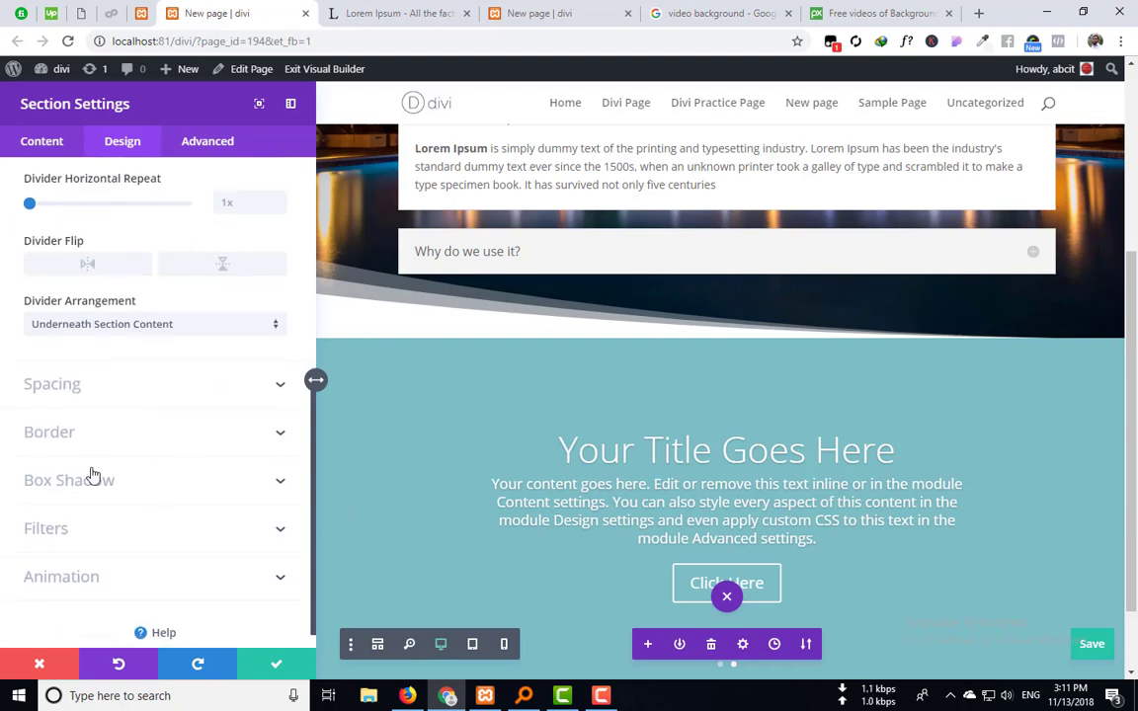
pyautogui.scroll(6, 92, 477)
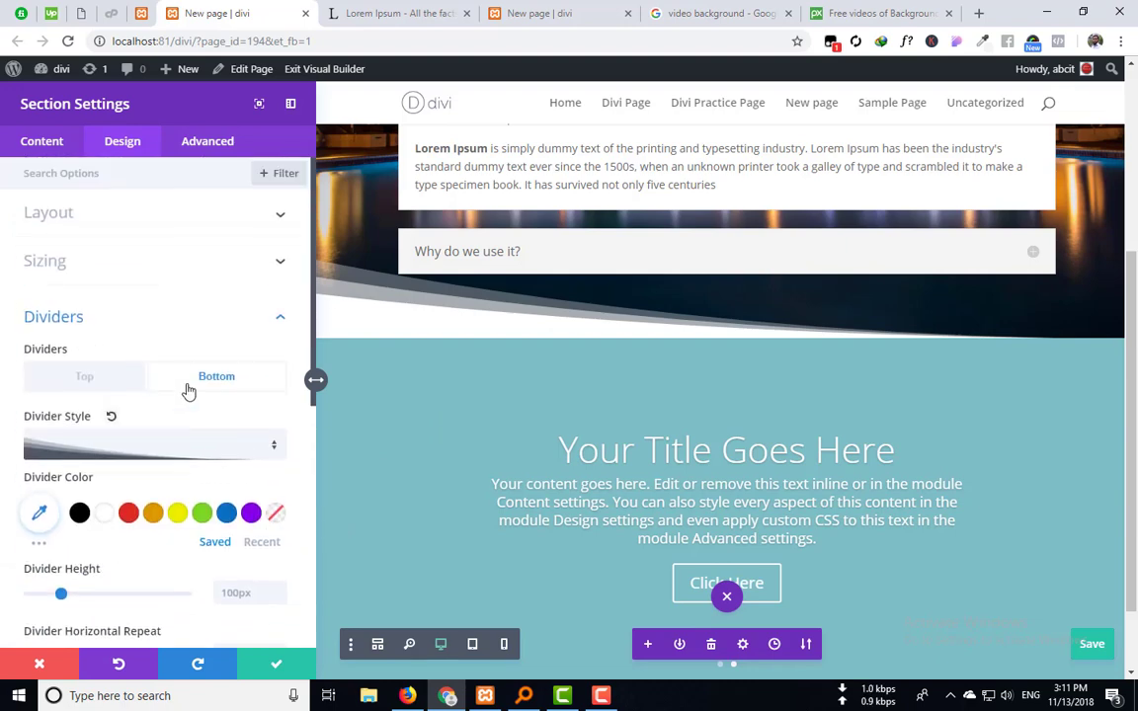
# Step: Set the photo section's bottom divider to the solid style that cuts the section's edge into a downward point
pyautogui.click(278, 453)
pyautogui.scroll(-3, 173, 467)
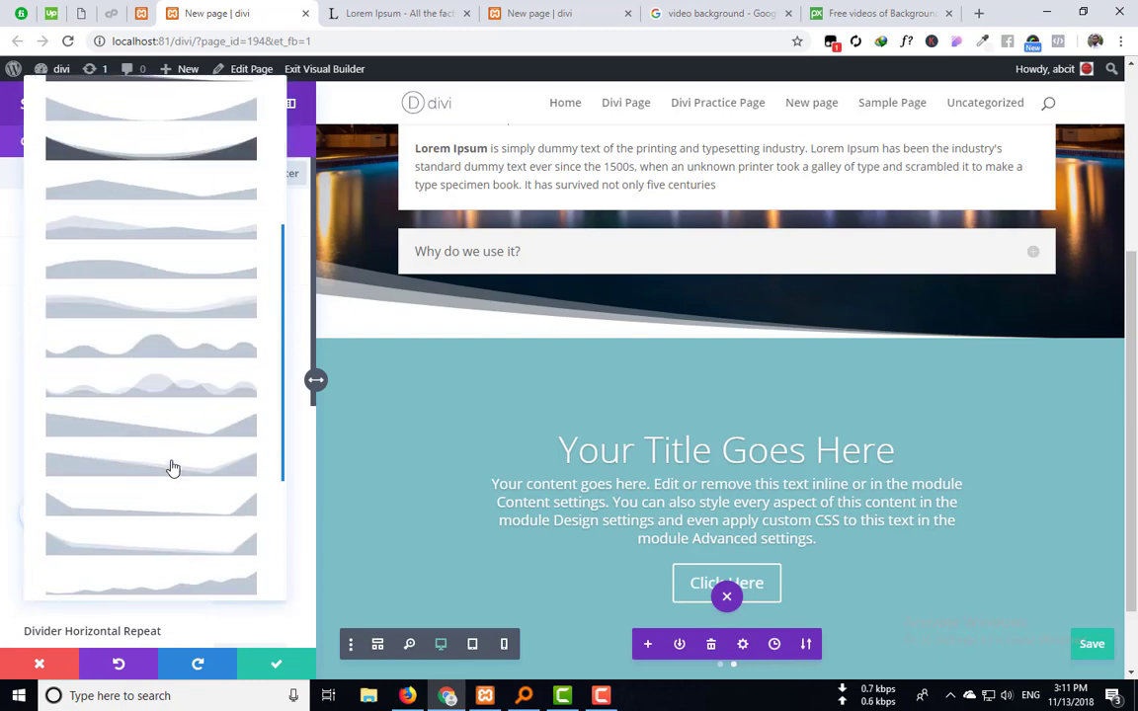
pyautogui.scroll(10, 173, 445)
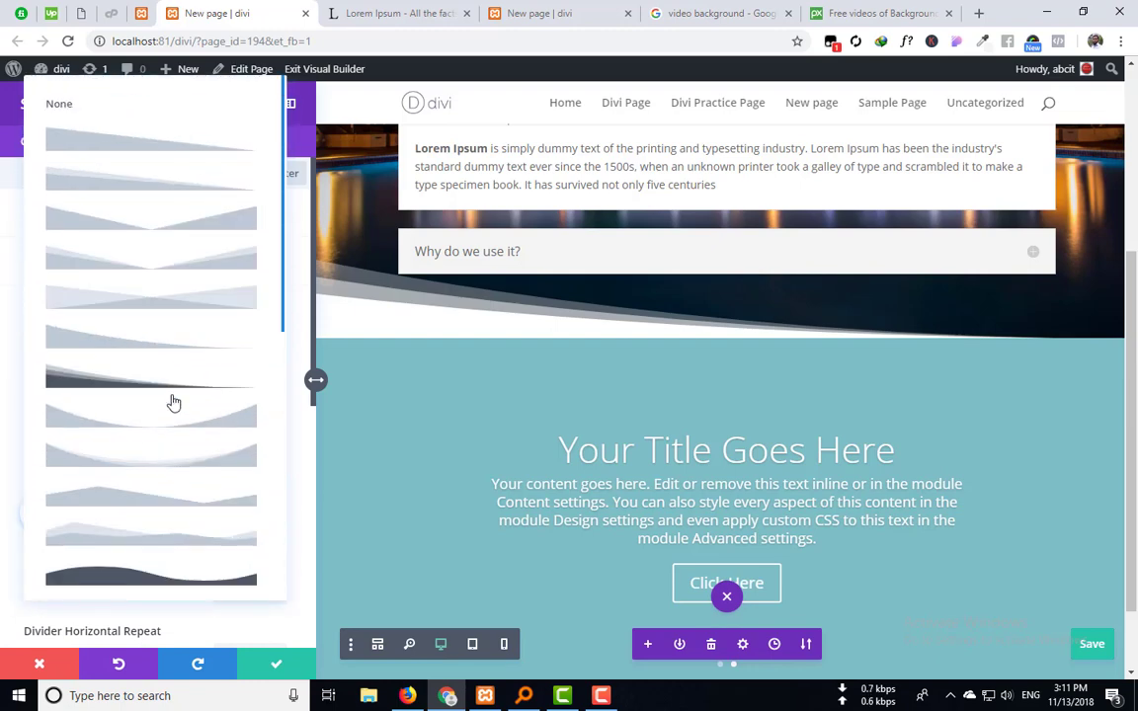
pyautogui.scroll(-5, 173, 401)
pyautogui.scroll(5, 175, 399)
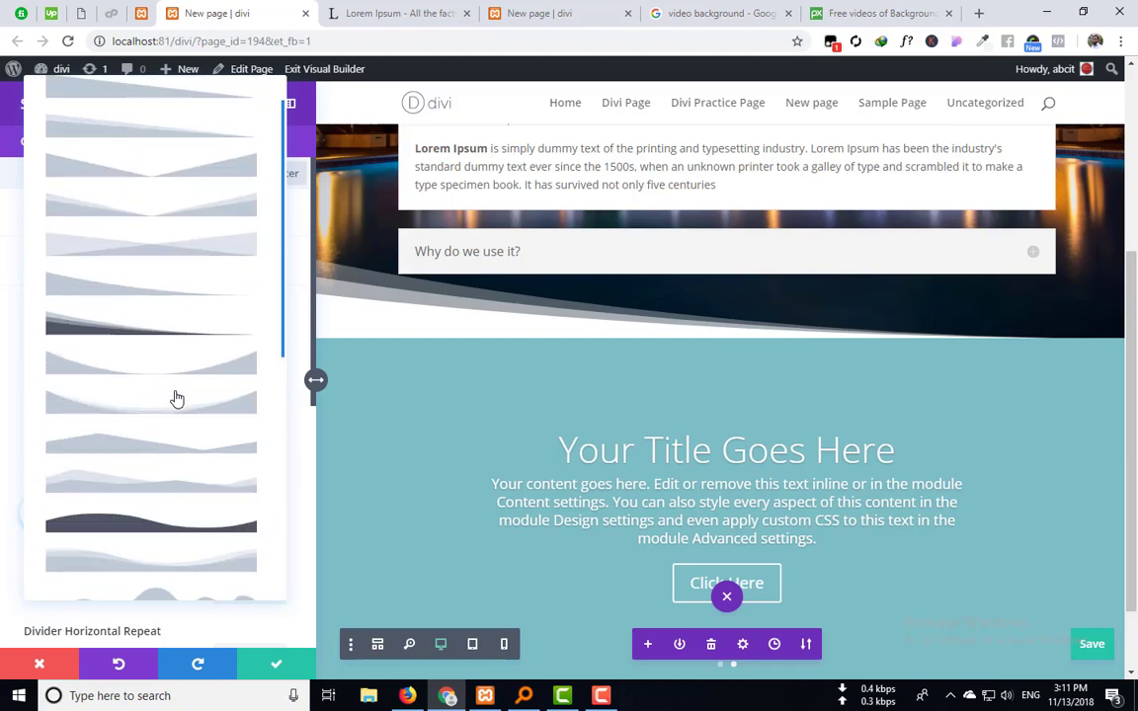
pyautogui.click(160, 236)
pyautogui.scroll(3, 765, 350)
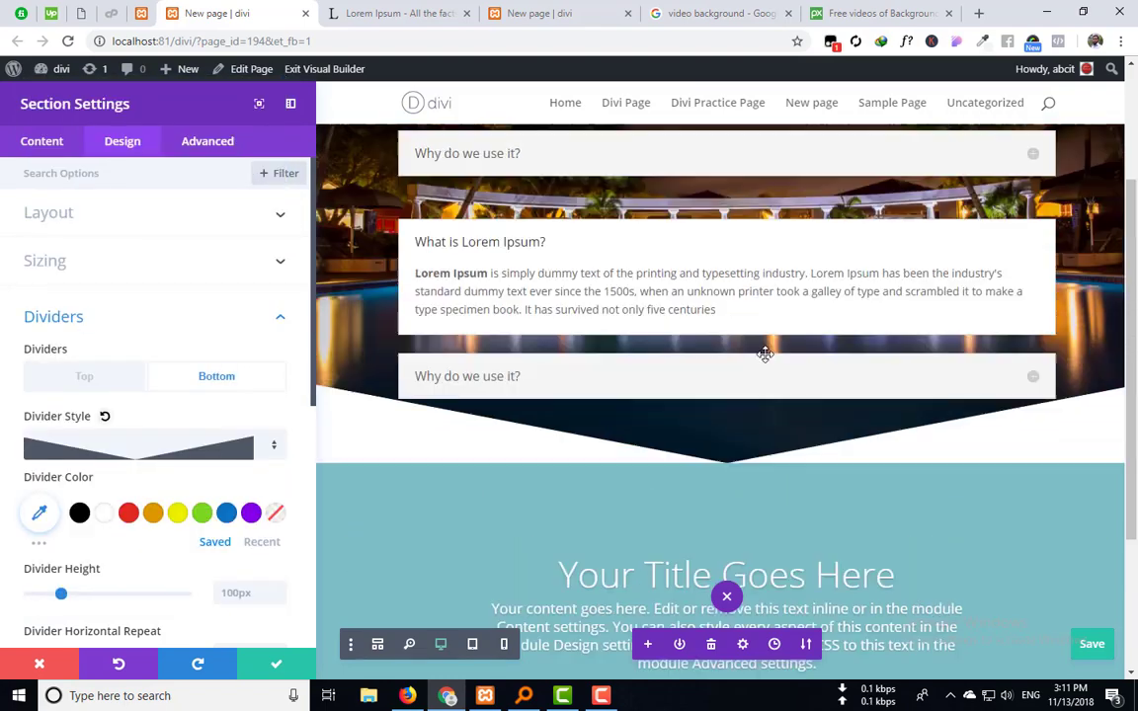
pyautogui.scroll(-3, 949, 455)
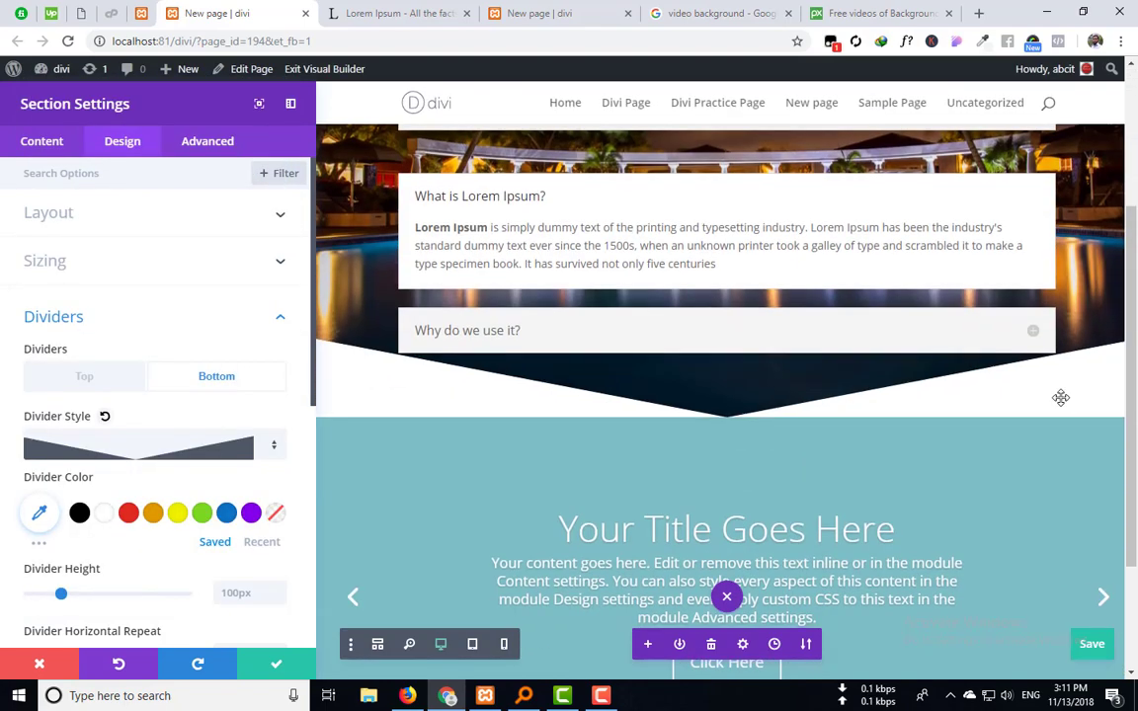
# Step: Set the photo section's top divider to the layered, semi-transparent wave style and check both section edges
pyautogui.click(85, 375)
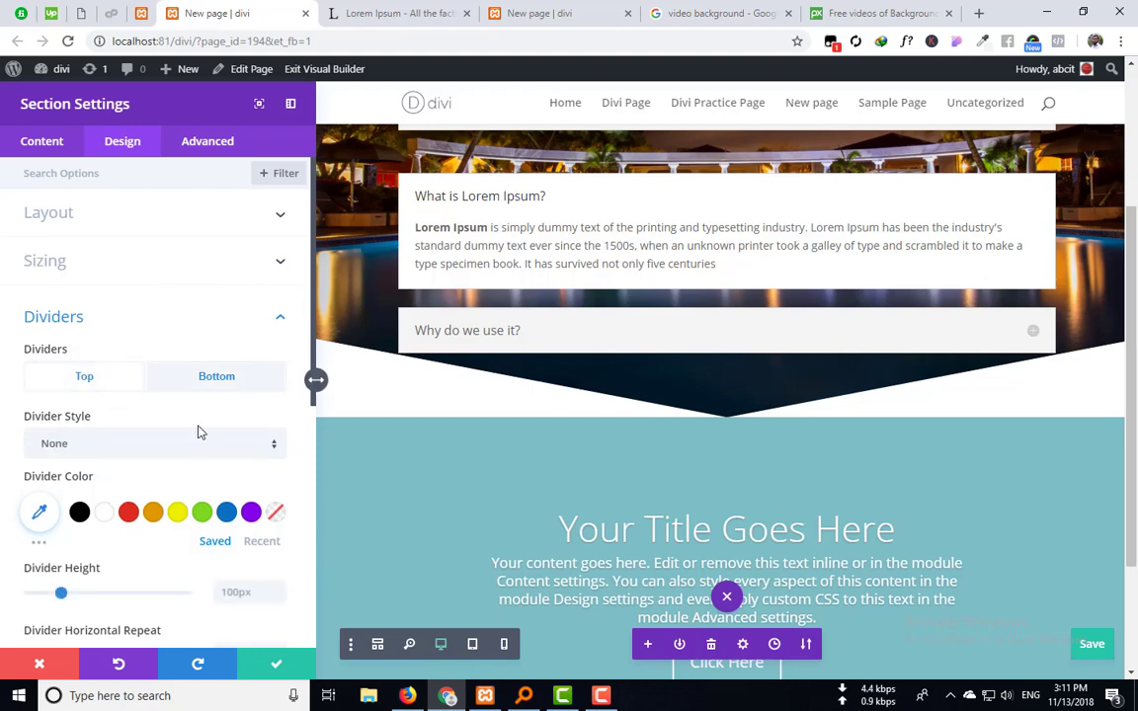
pyautogui.click(154, 452)
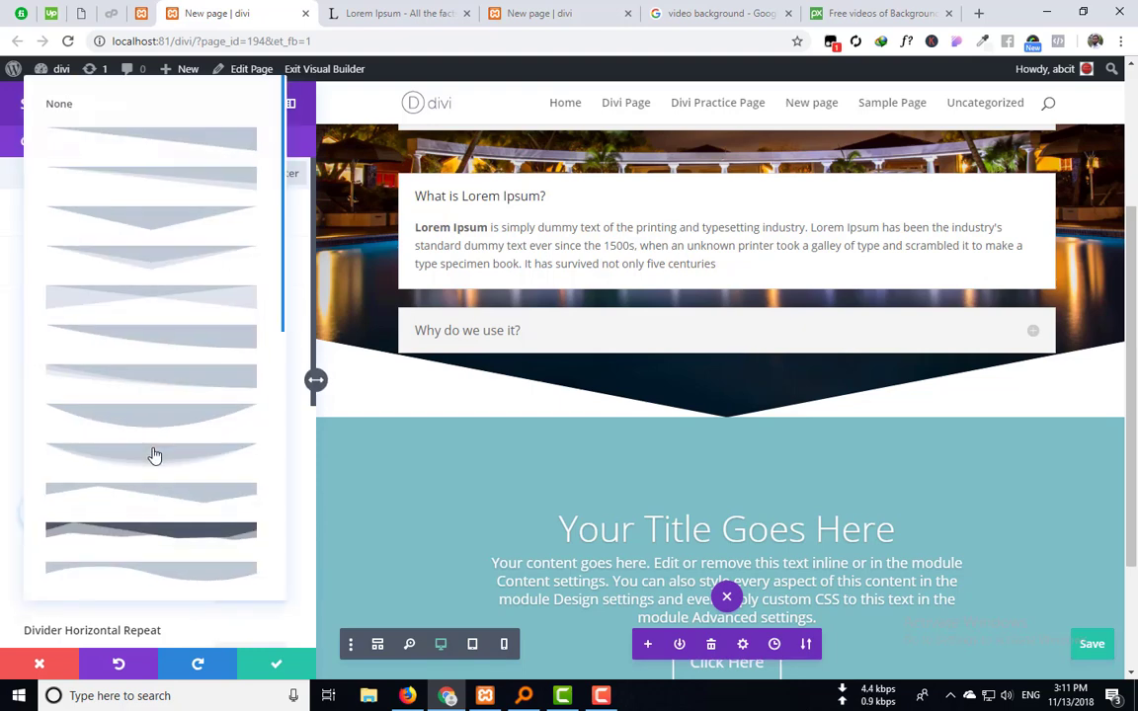
pyautogui.scroll(-3, 153, 450)
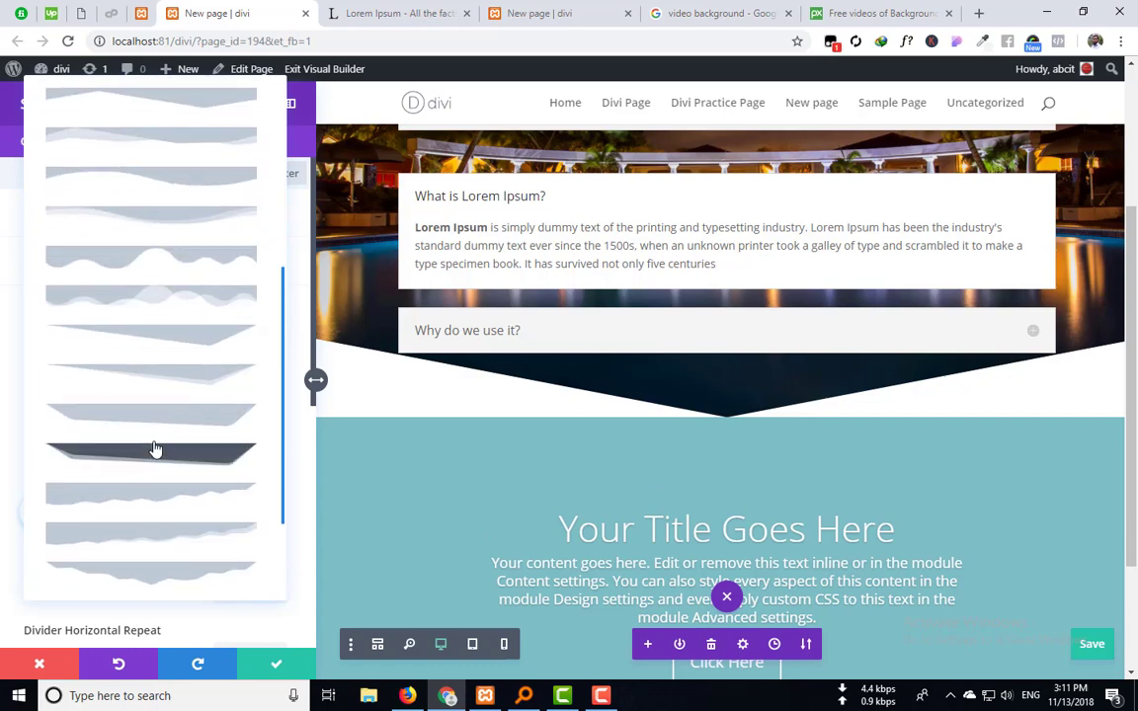
pyautogui.scroll(-1, 169, 311)
pyautogui.click(167, 302)
pyautogui.scroll(3, 655, 244)
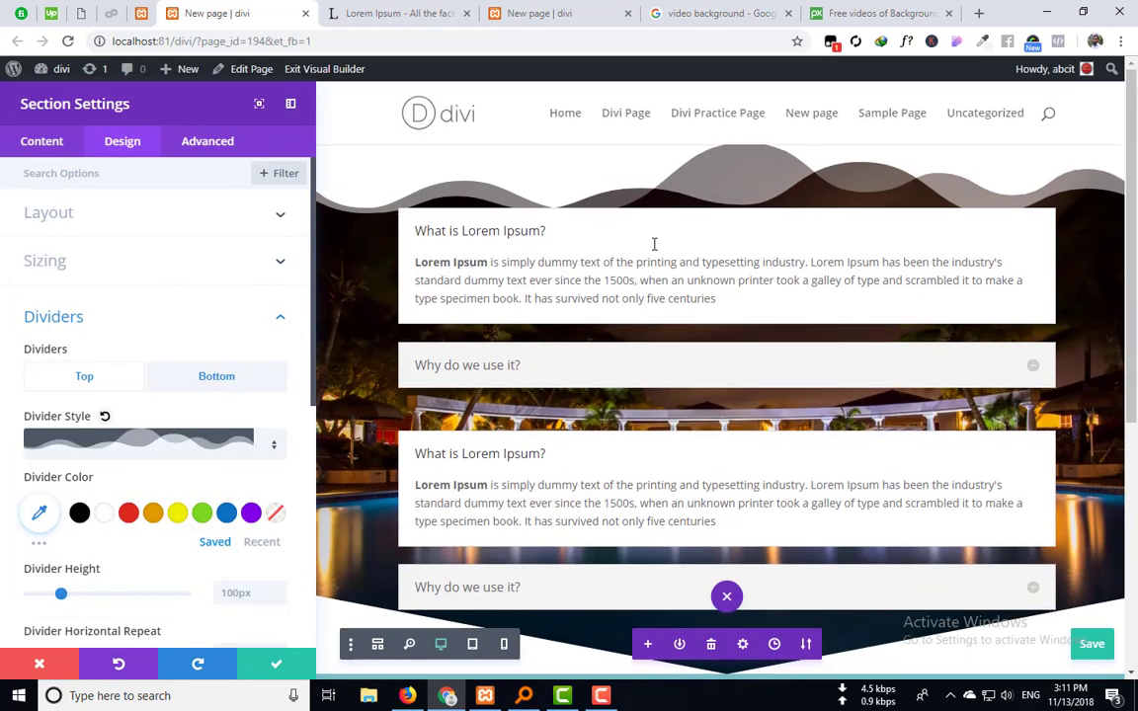
pyautogui.scroll(-4, 767, 189)
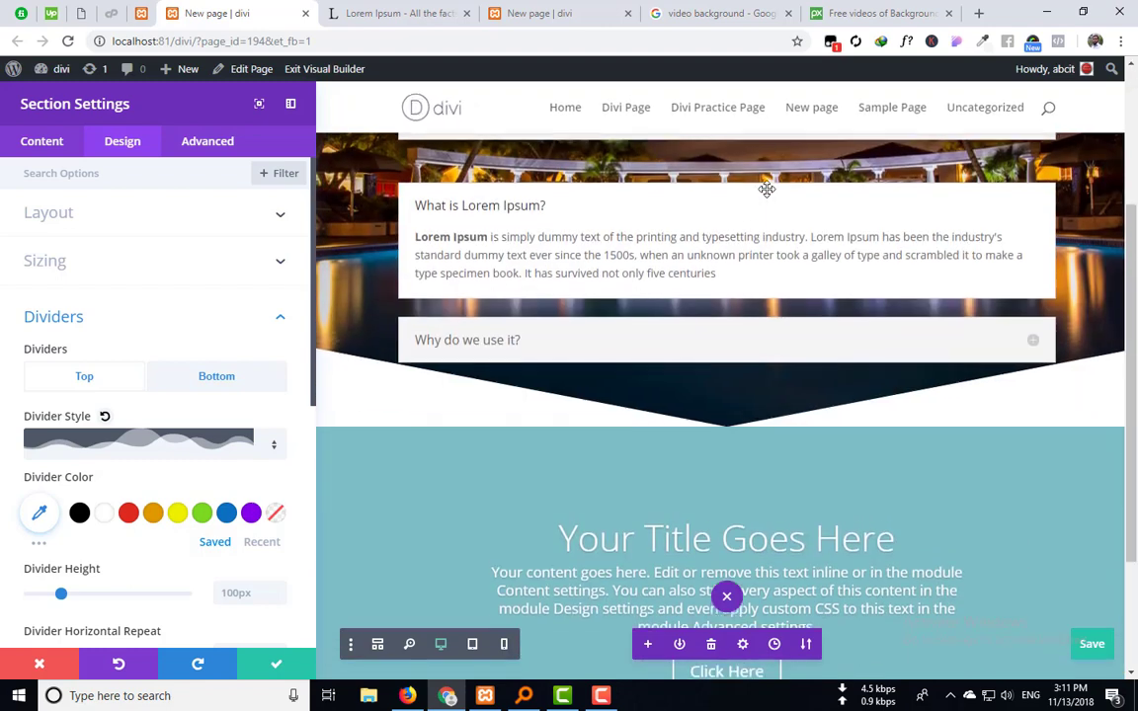
pyautogui.scroll(2, 766, 194)
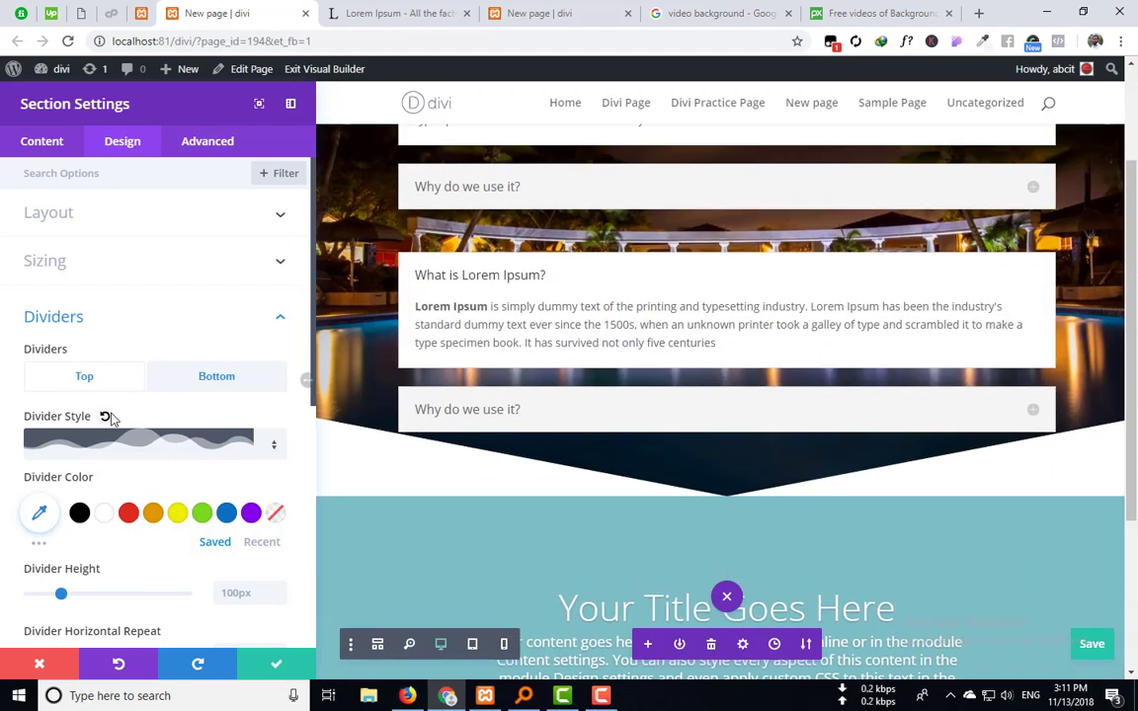
# Step: Set the photo section's top divider style to None and look over both section edges and the remaining divider options
pyautogui.click(272, 444)
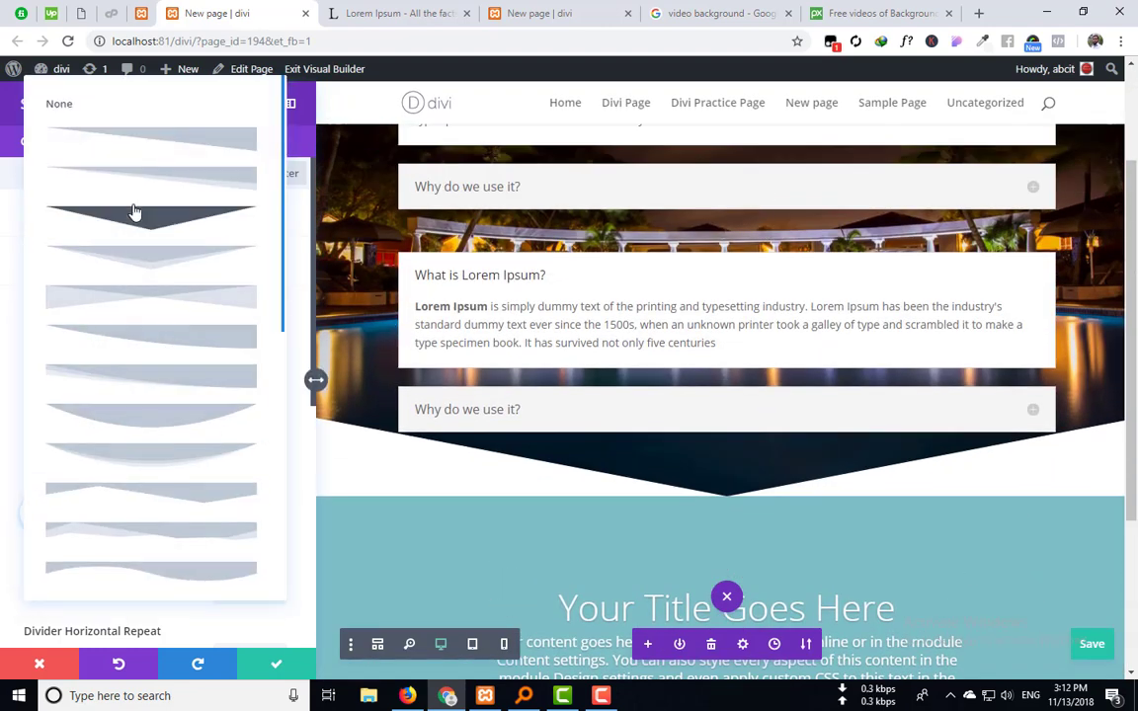
pyautogui.click(58, 106)
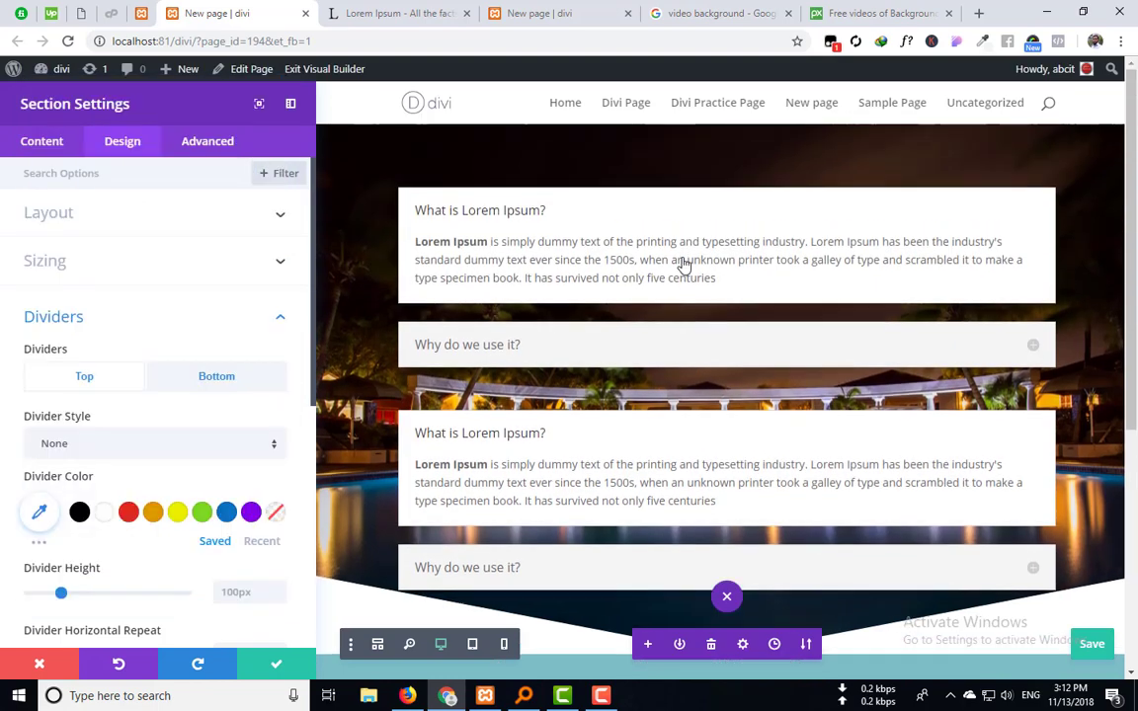
pyautogui.scroll(-3, 775, 457)
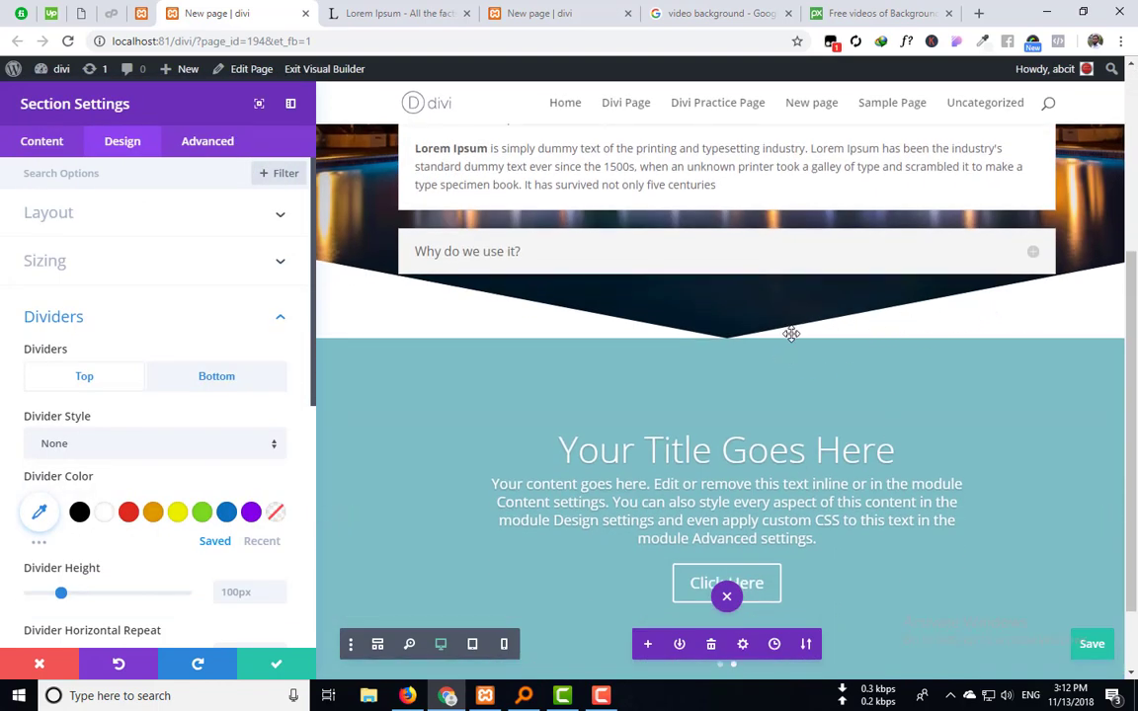
pyautogui.scroll(-1, 205, 375)
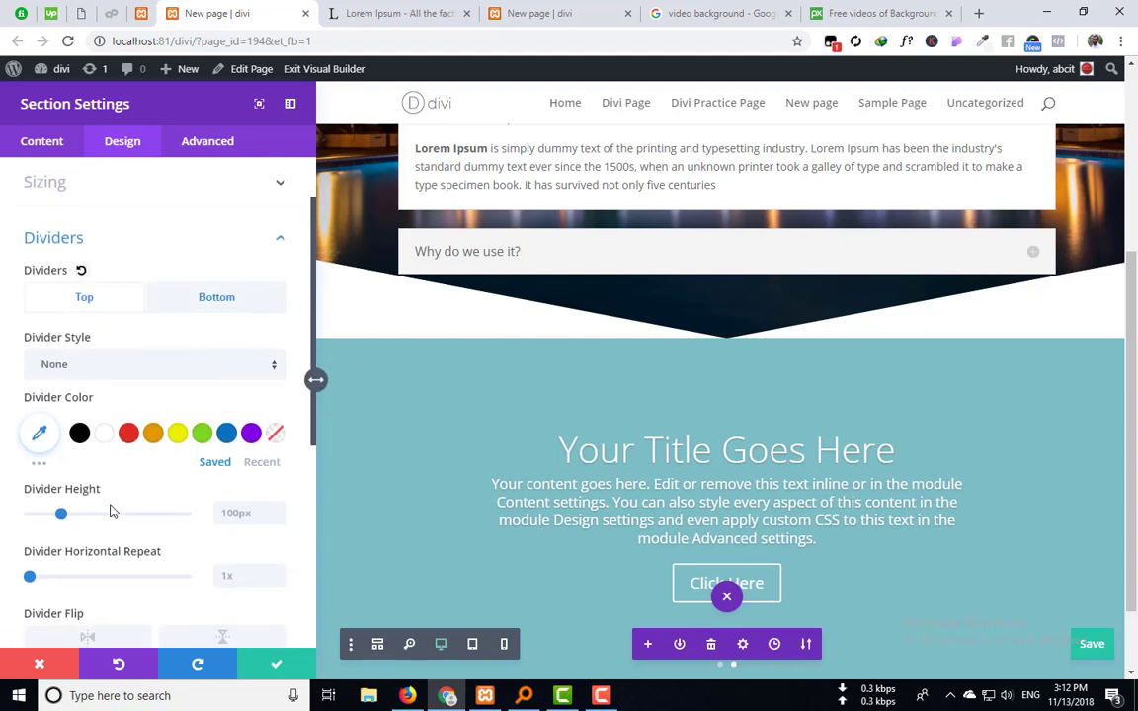
pyautogui.scroll(-3, 61, 444)
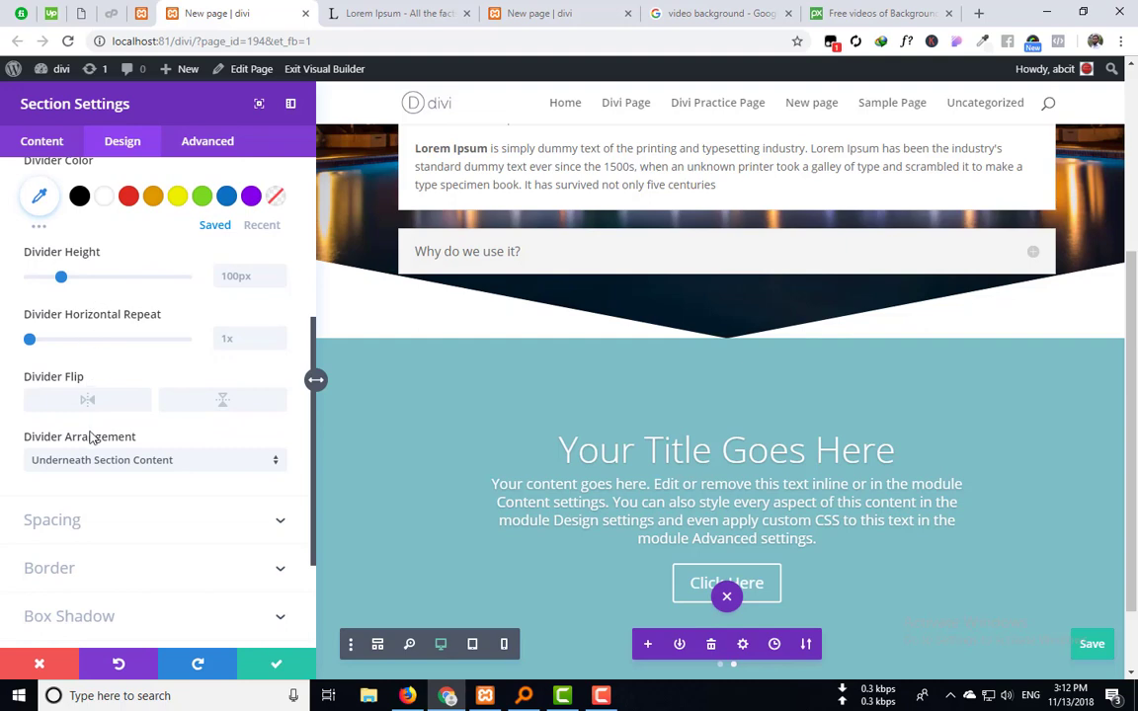
pyautogui.scroll(3, 89, 438)
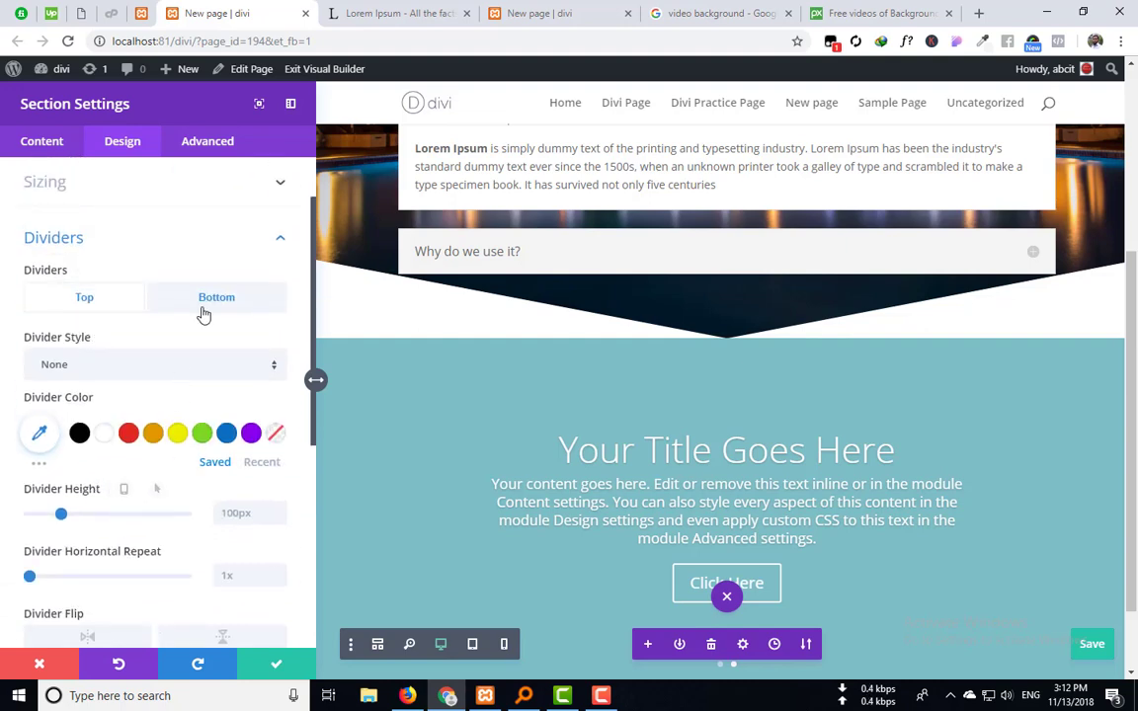
# Step: Try the orange, yellow, green and purple colour presets on the photo section's bottom divider
pyautogui.click(205, 301)
pyautogui.click(81, 298)
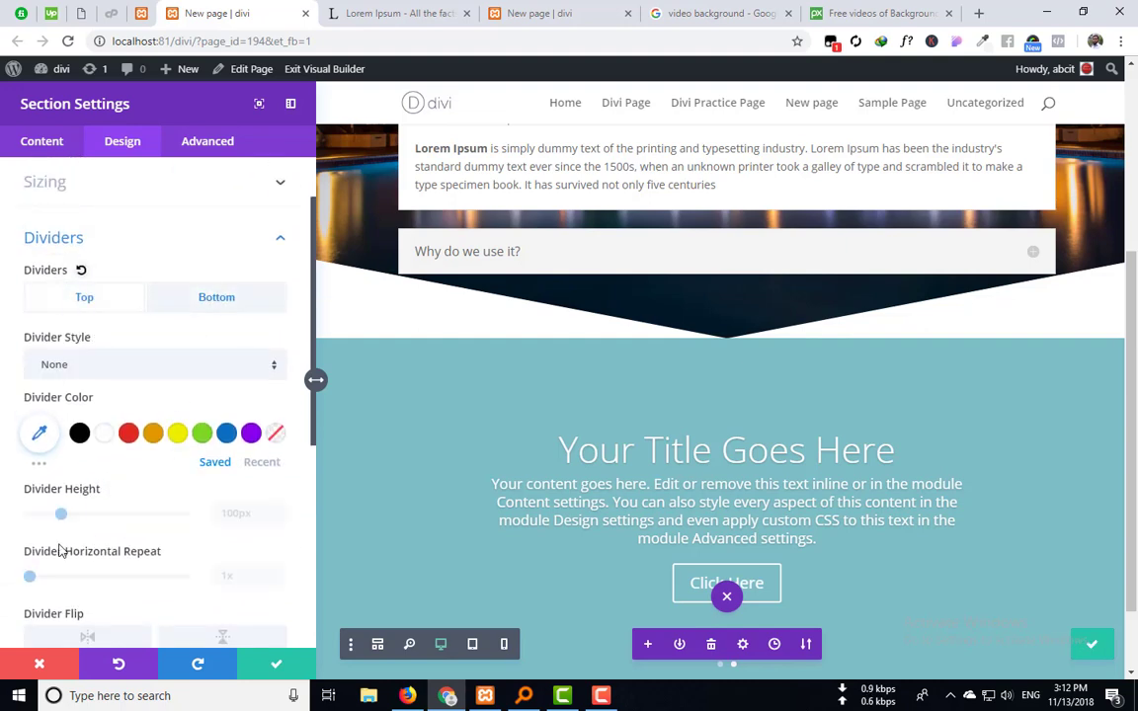
pyautogui.click(209, 298)
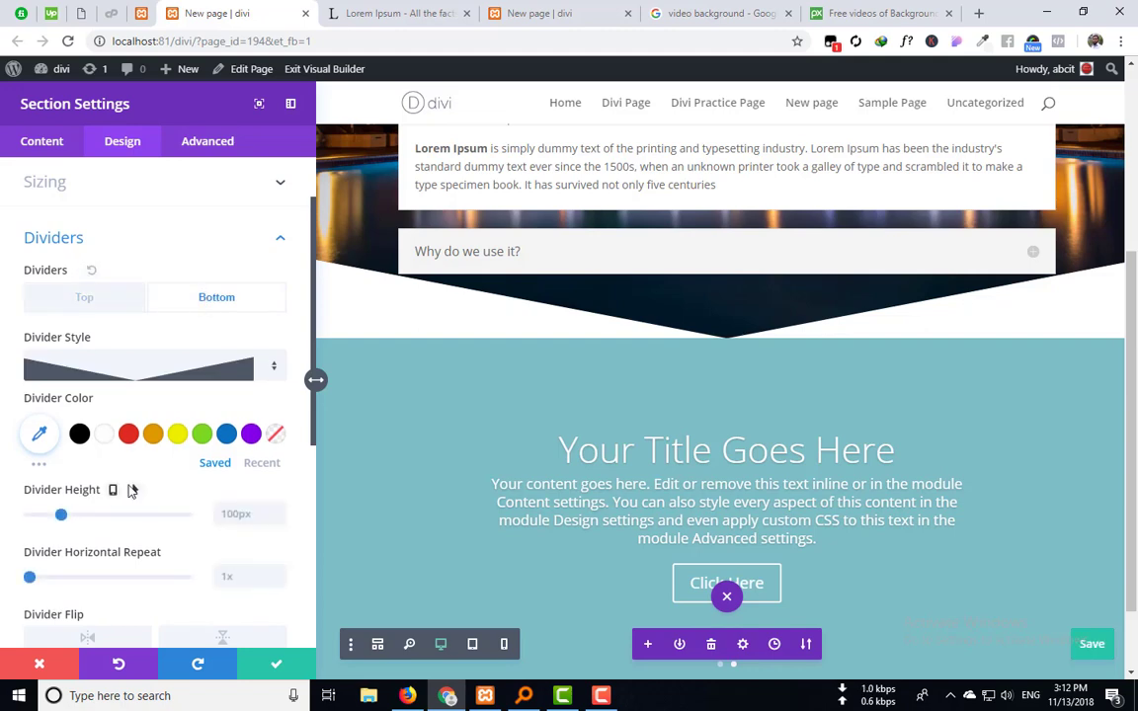
pyautogui.scroll(1, 948, 346)
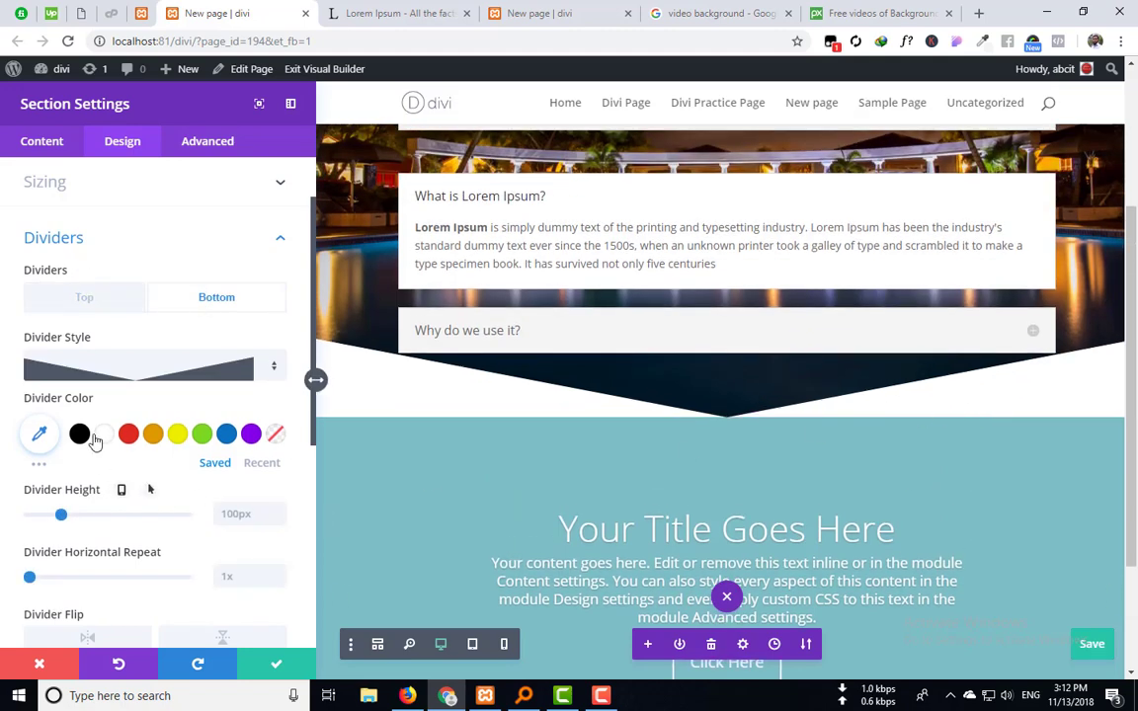
pyautogui.click(154, 436)
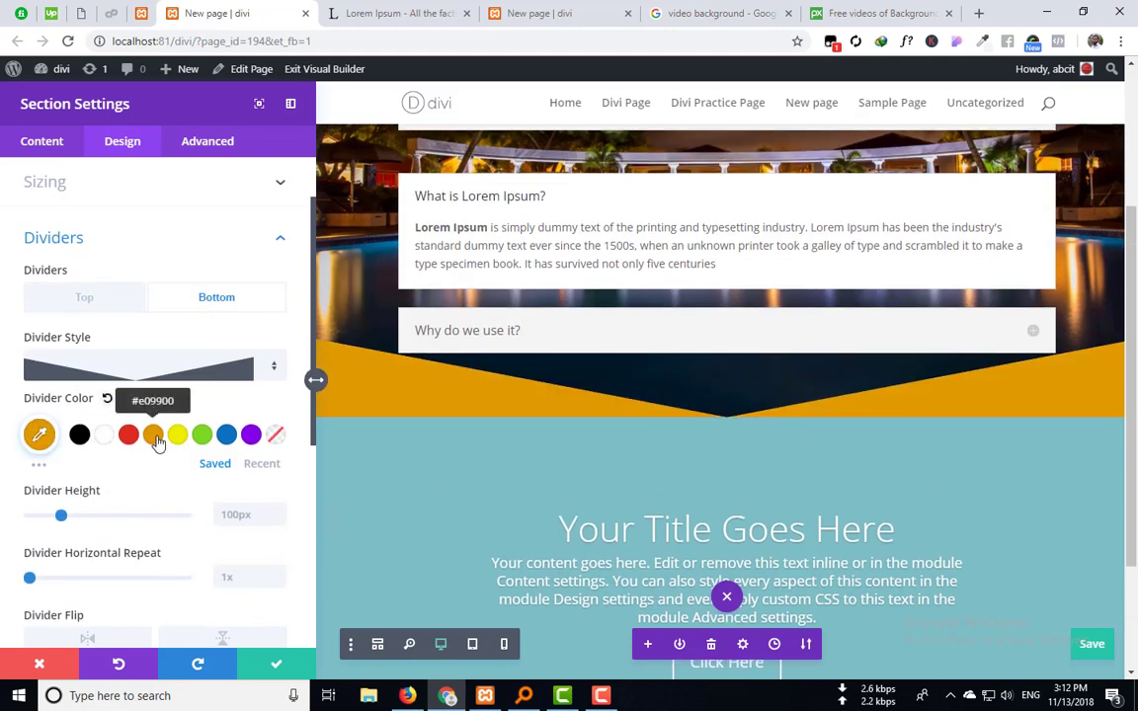
pyautogui.click(178, 435)
pyautogui.click(202, 436)
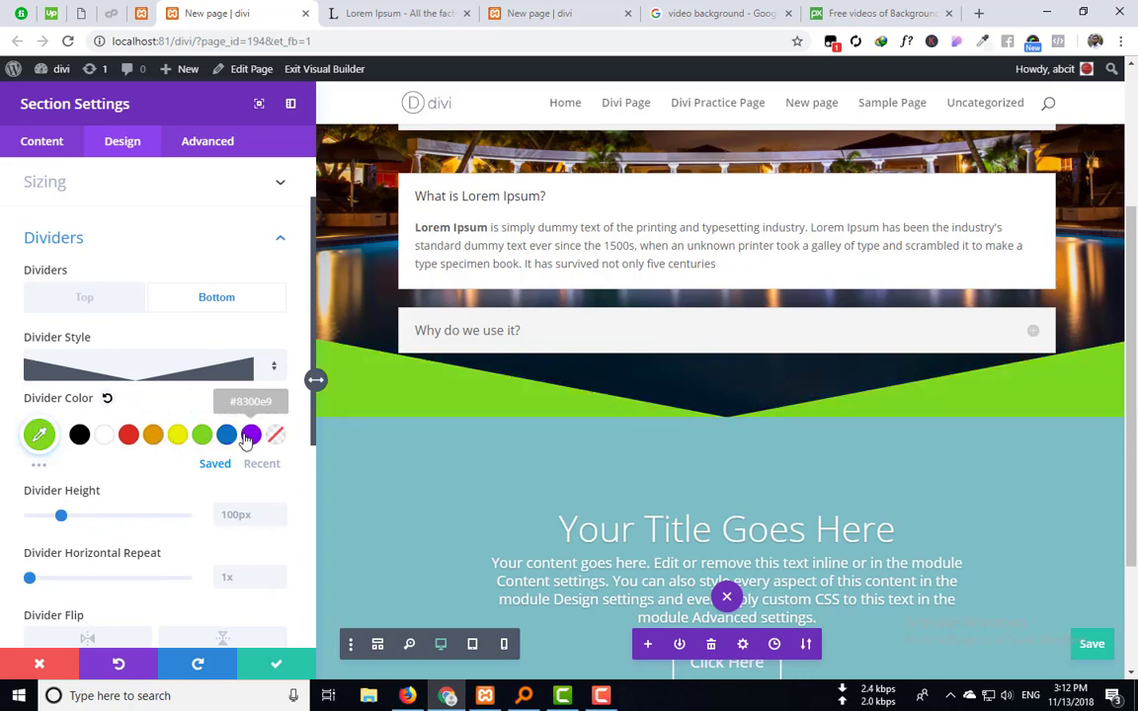
pyautogui.click(250, 435)
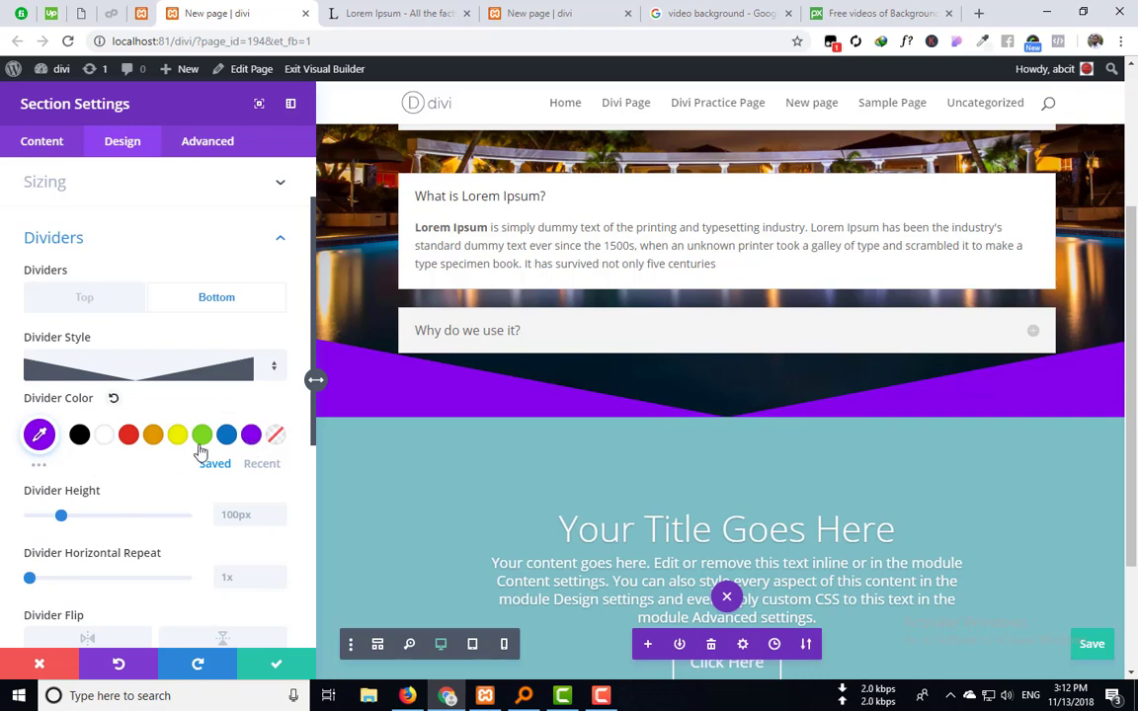
# Step: Look through the custom colour picker and the full palette, and try light grey on the bottom divider
pyautogui.click(40, 436)
pyautogui.scroll(-1, 138, 475)
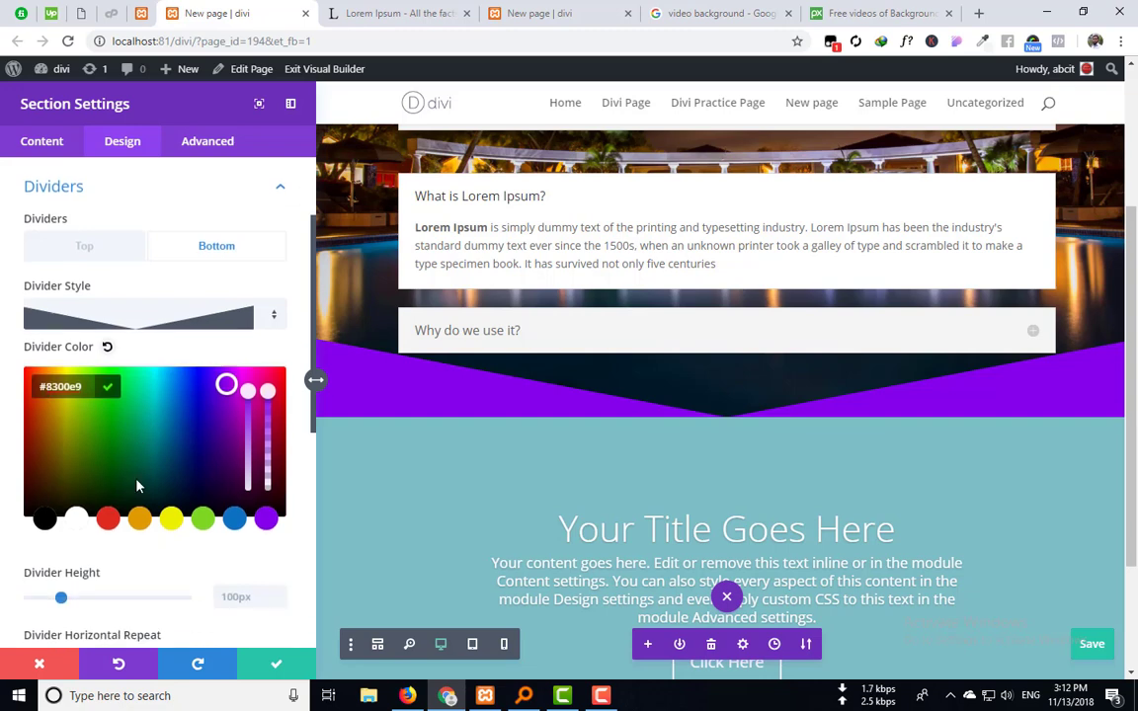
pyautogui.click(140, 302)
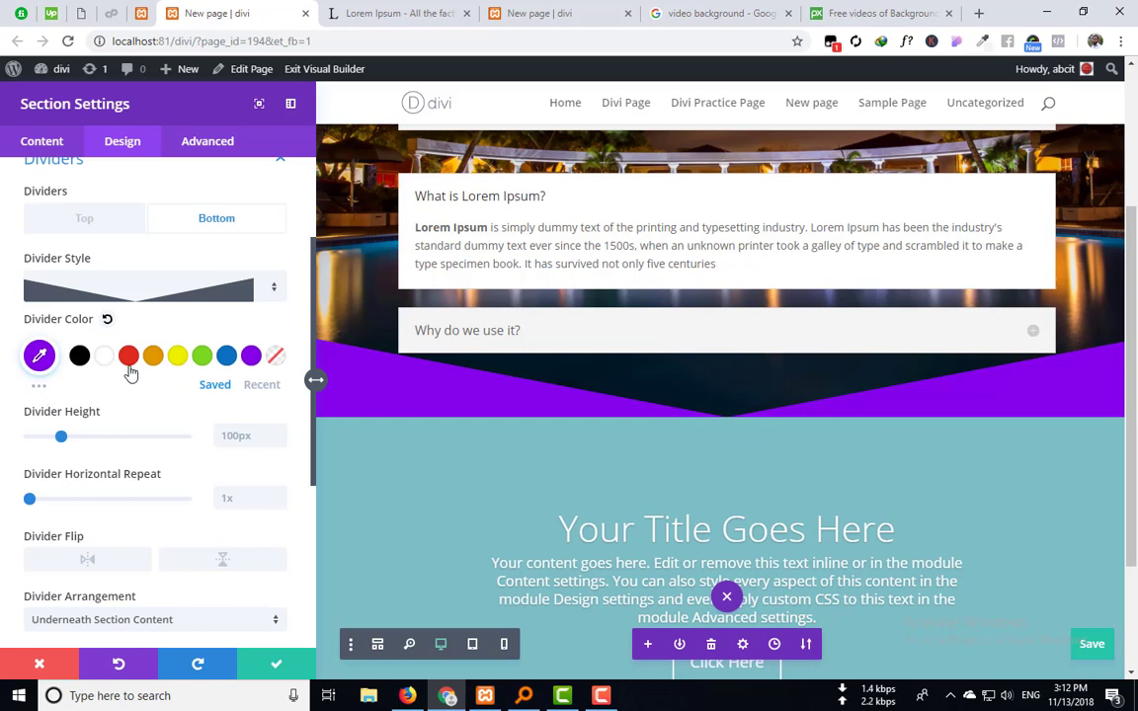
pyautogui.click(41, 389)
pyautogui.scroll(-2, 198, 474)
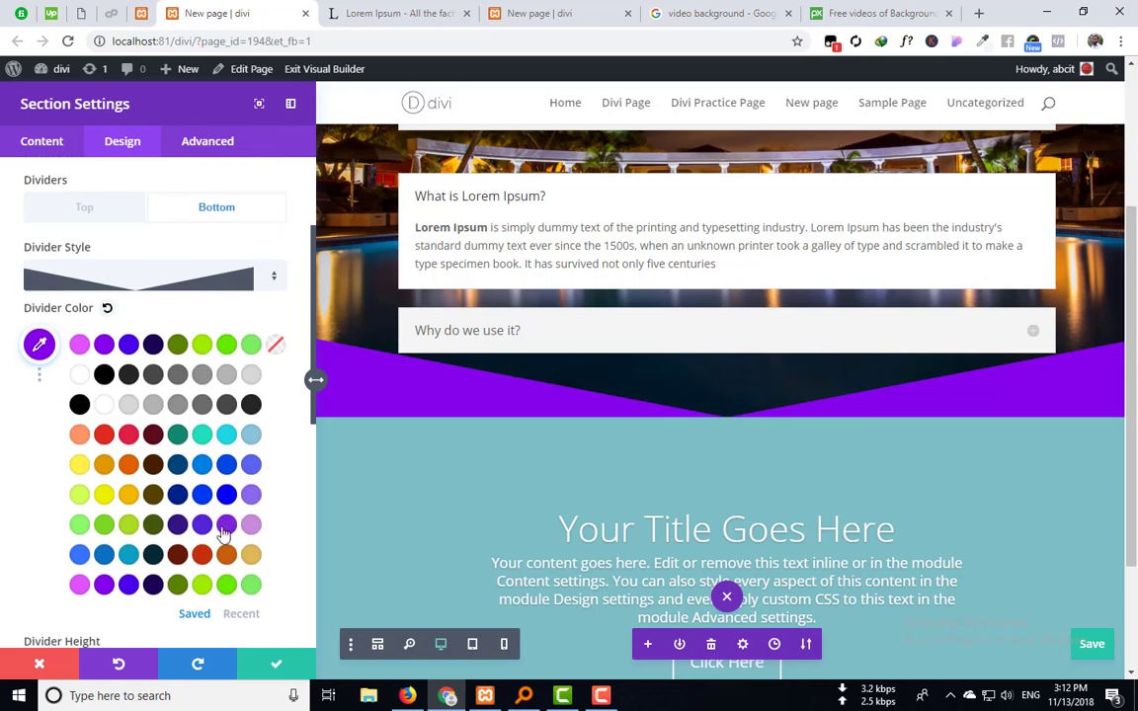
pyautogui.scroll(2, 198, 323)
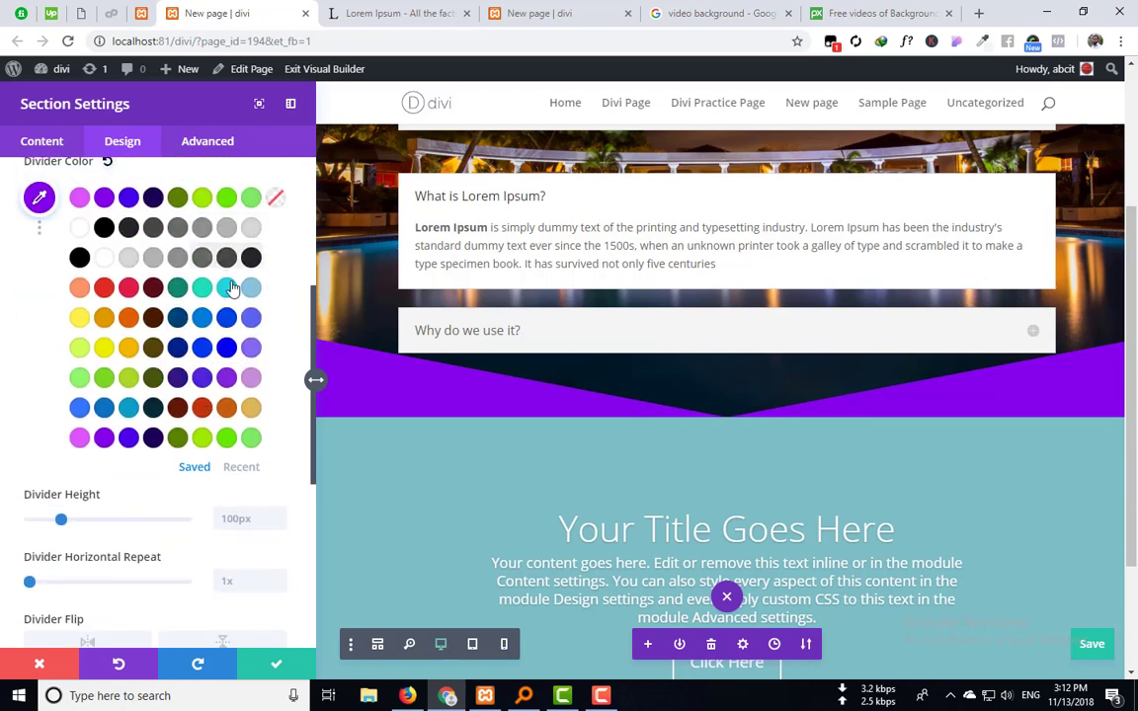
pyautogui.click(131, 260)
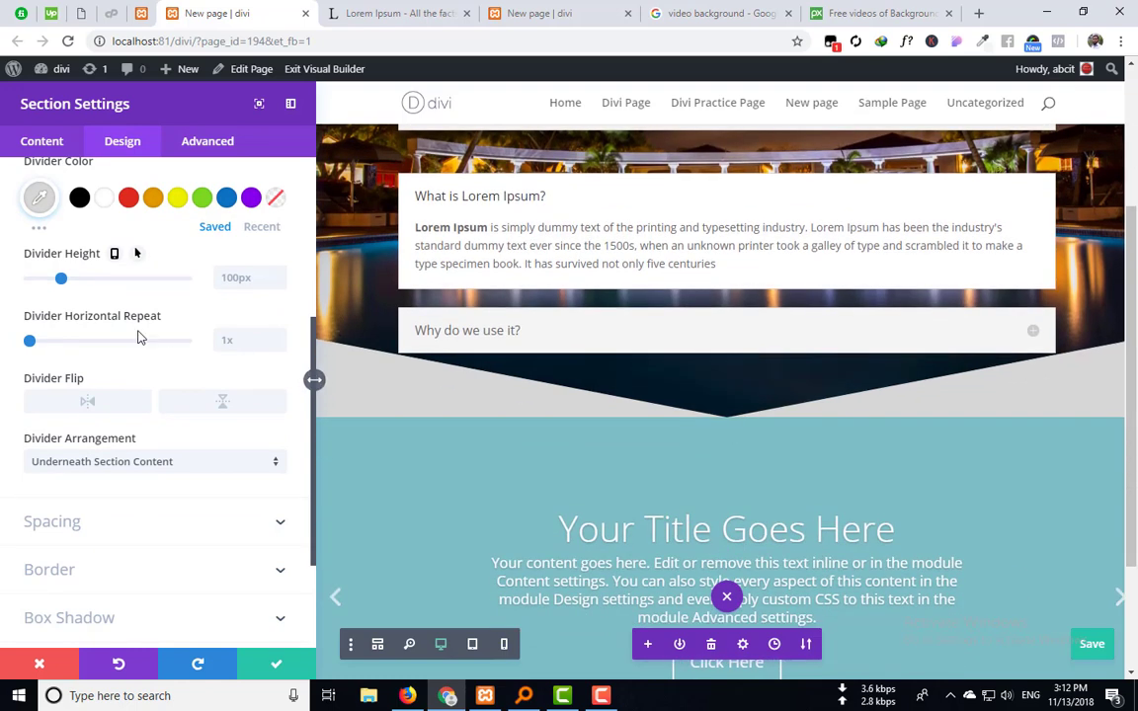
# Step: Colour the bottom divider orange #e09900 and reduce its opacity to about 0.76
pyautogui.click(153, 198)
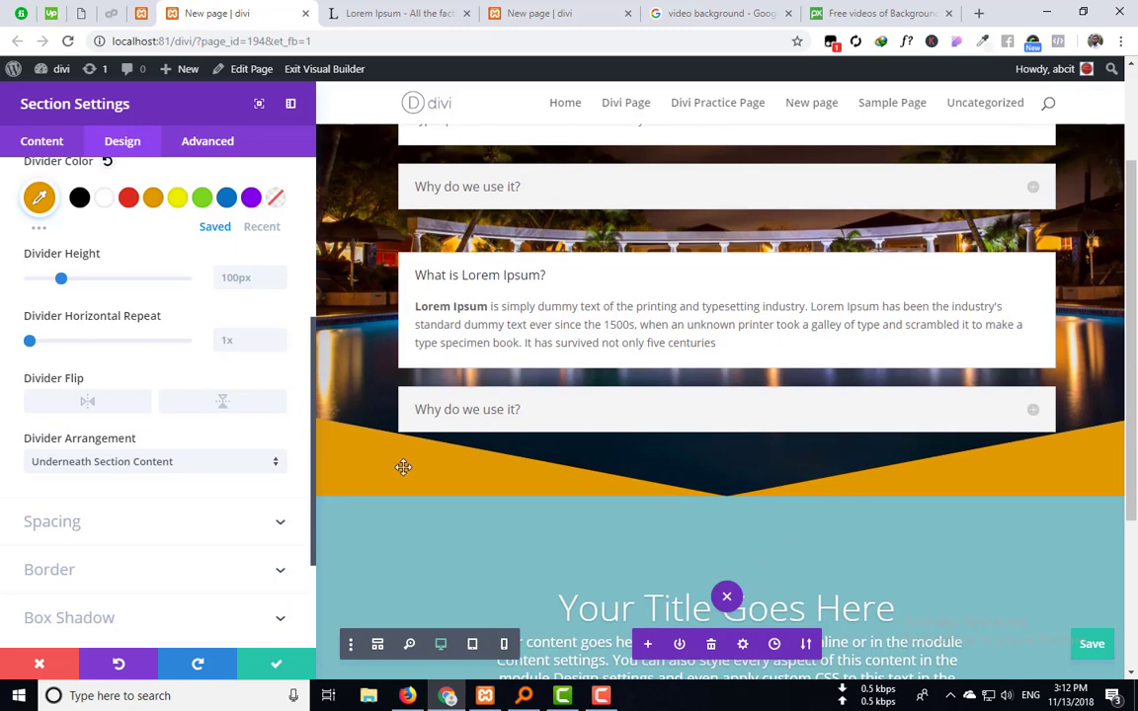
pyautogui.click(40, 198)
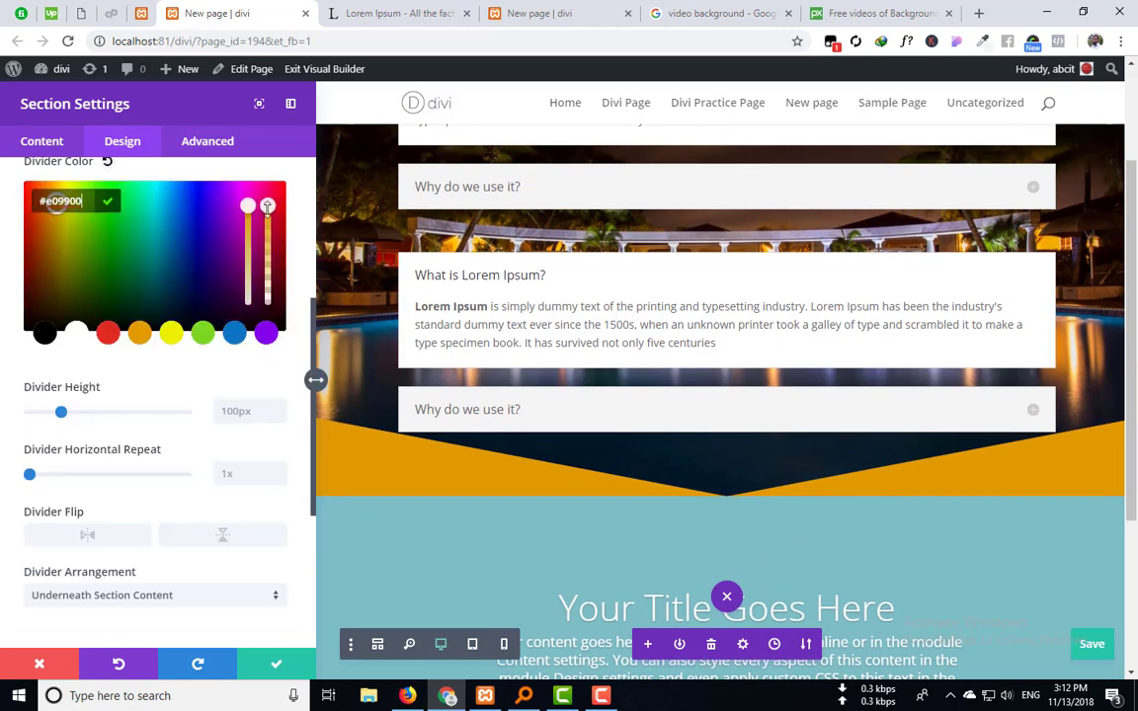
pyautogui.moveTo(267, 206); pyautogui.dragTo(273, 249)
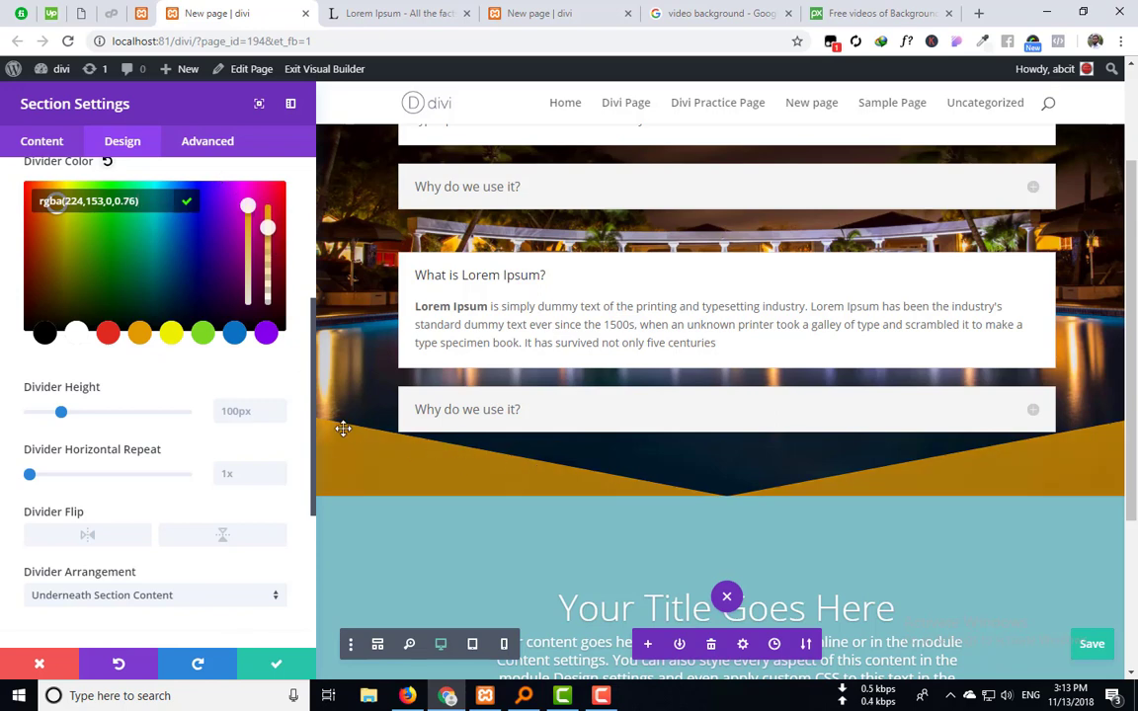
pyautogui.scroll(2, 539, 404)
pyautogui.scroll(-2, 539, 402)
pyautogui.click(168, 380)
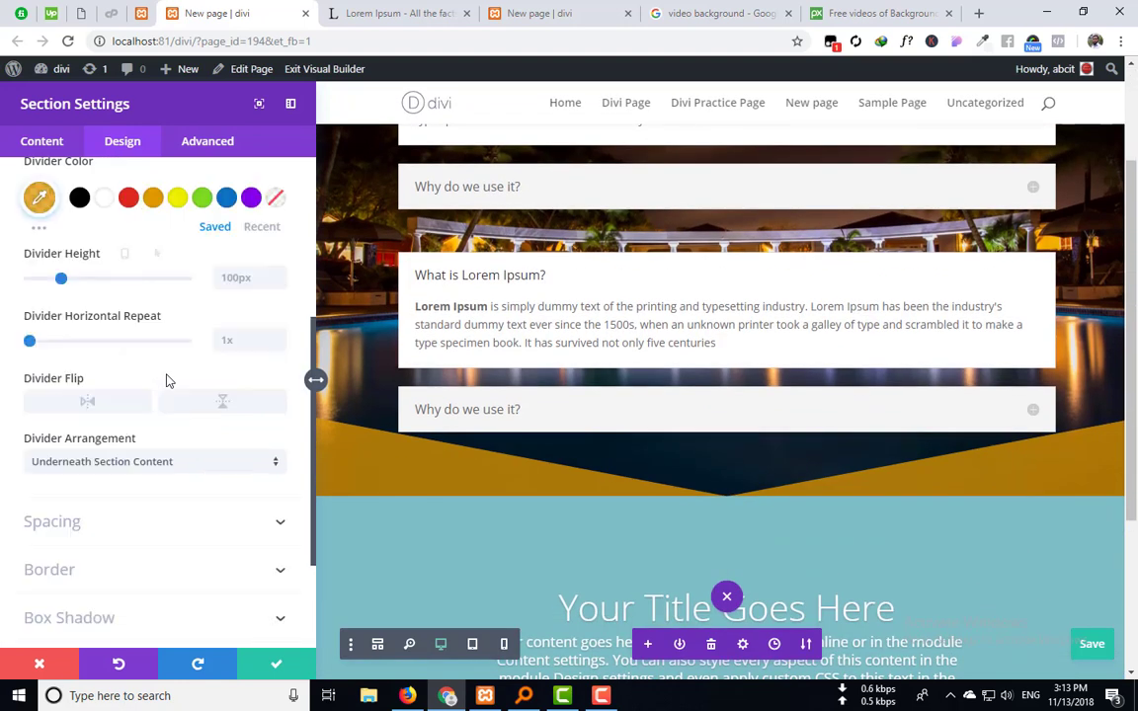
# Step: Try bottom divider heights of about 32 px and 97 px, and restore the default height
pyautogui.scroll(1, 172, 377)
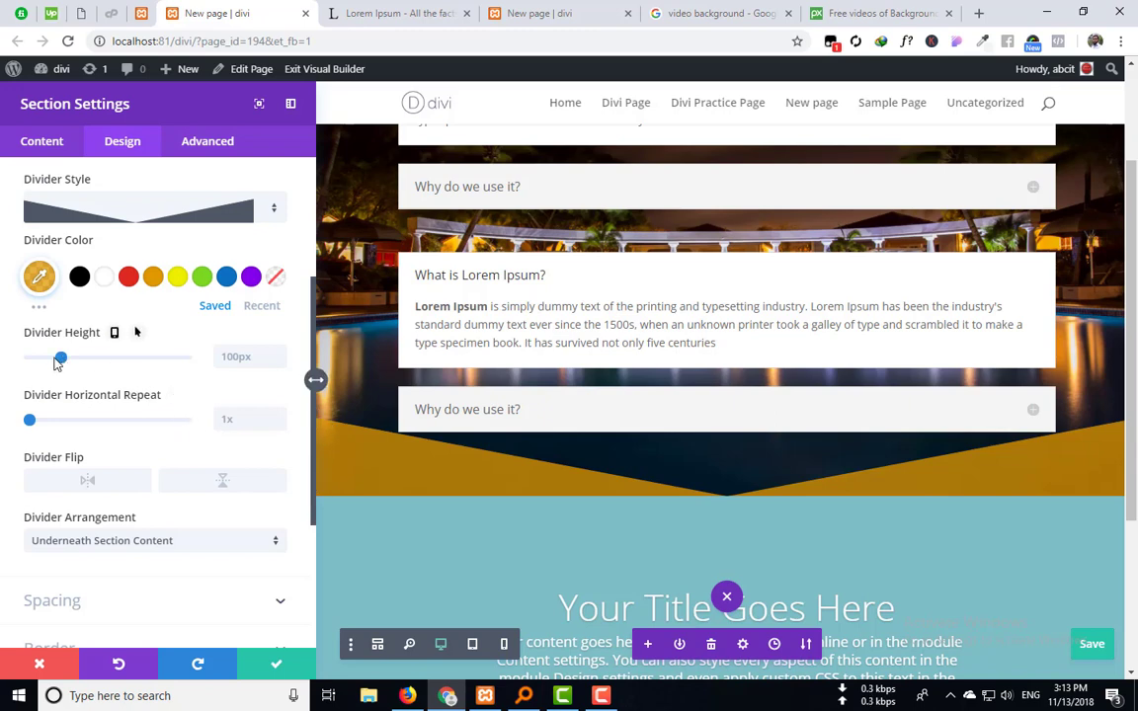
pyautogui.moveTo(57, 363); pyautogui.dragTo(40, 361)
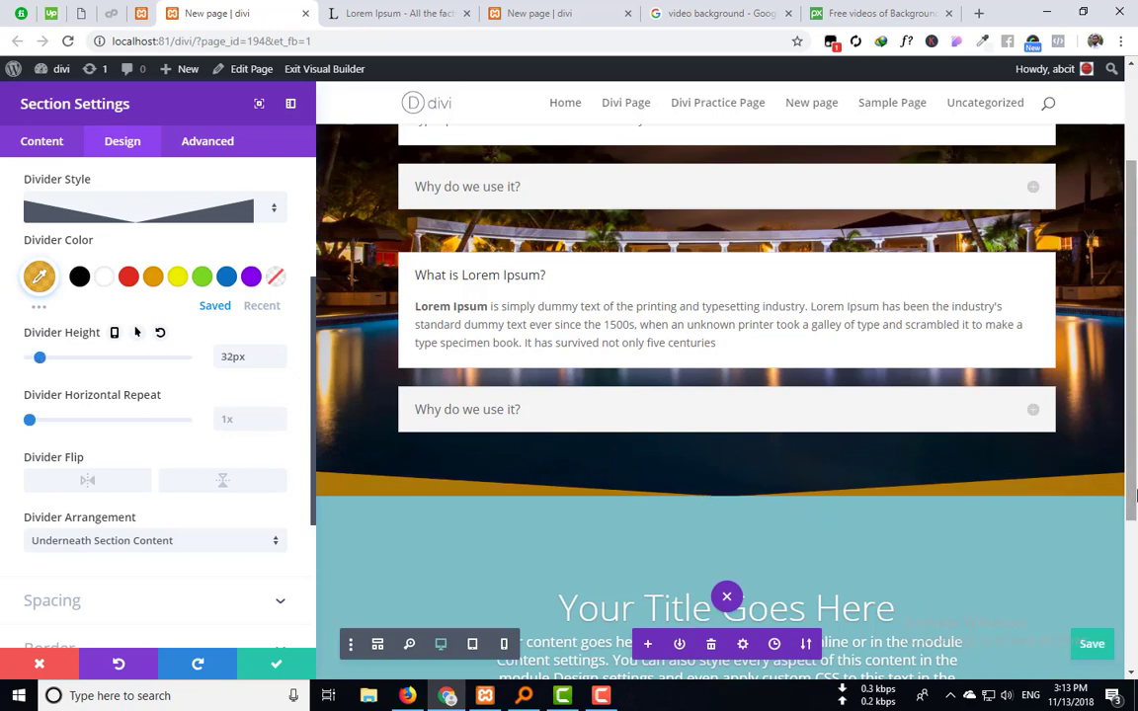
pyautogui.moveTo(41, 357); pyautogui.dragTo(61, 376)
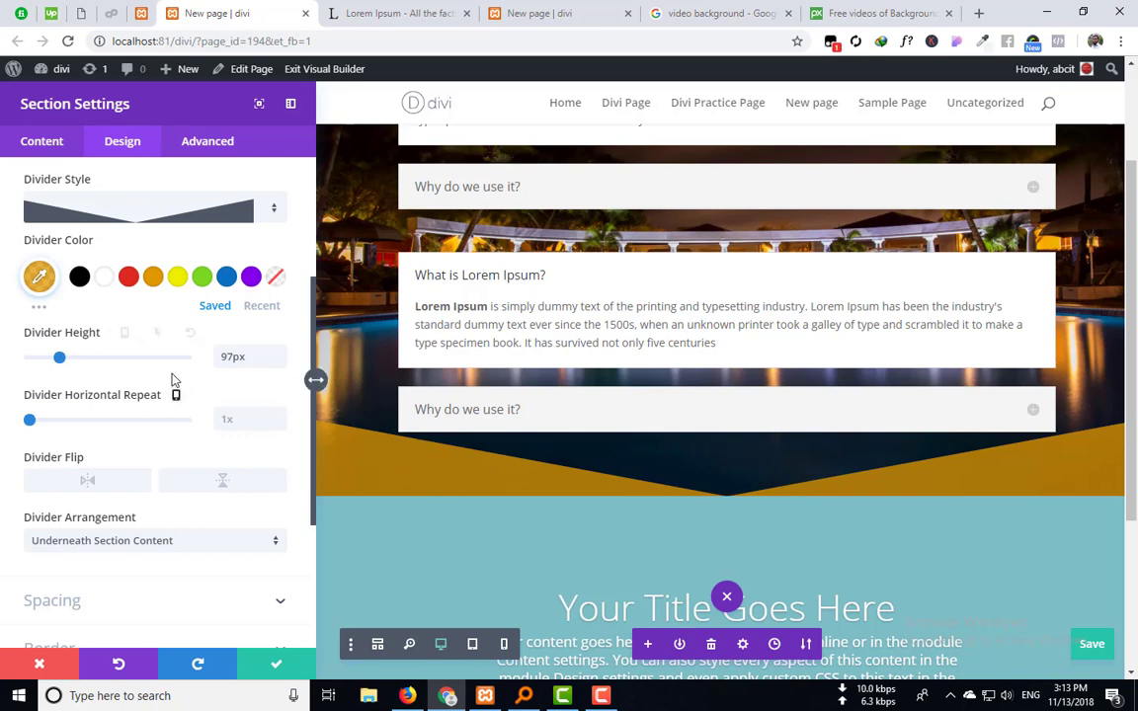
pyautogui.moveTo(232, 358); pyautogui.dragTo(208, 362)
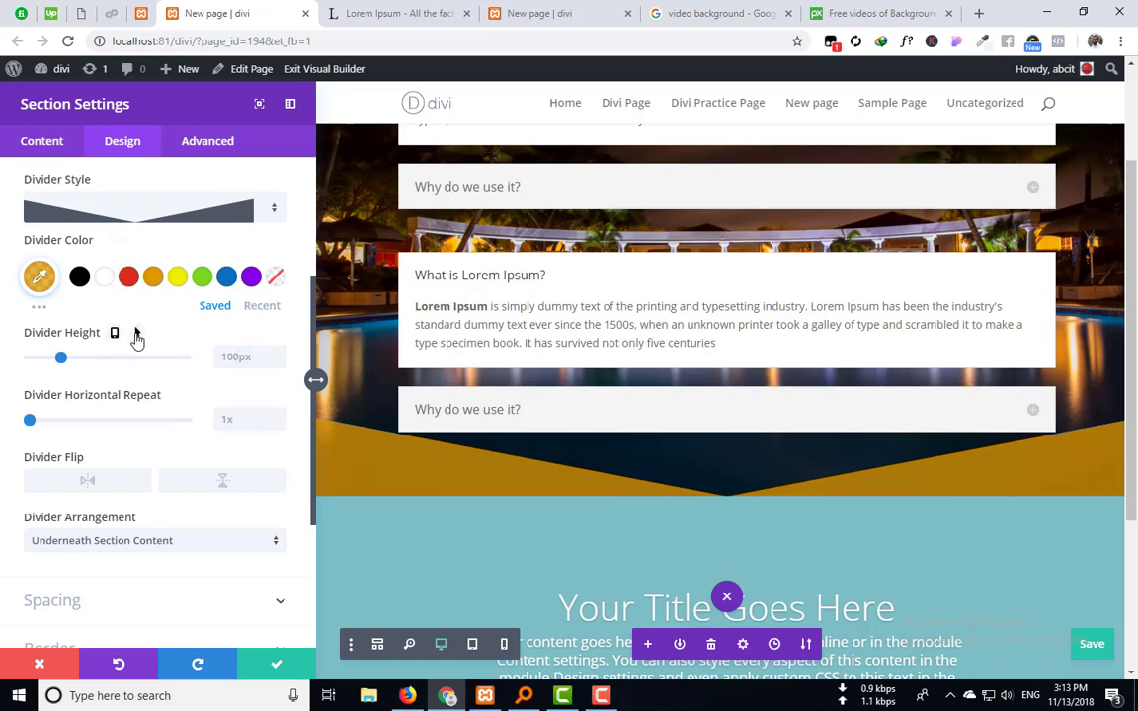
# Step: Enable hover options for the bottom divider's height, set the hover height to about 72 px and save the section settings
pyautogui.click(137, 334)
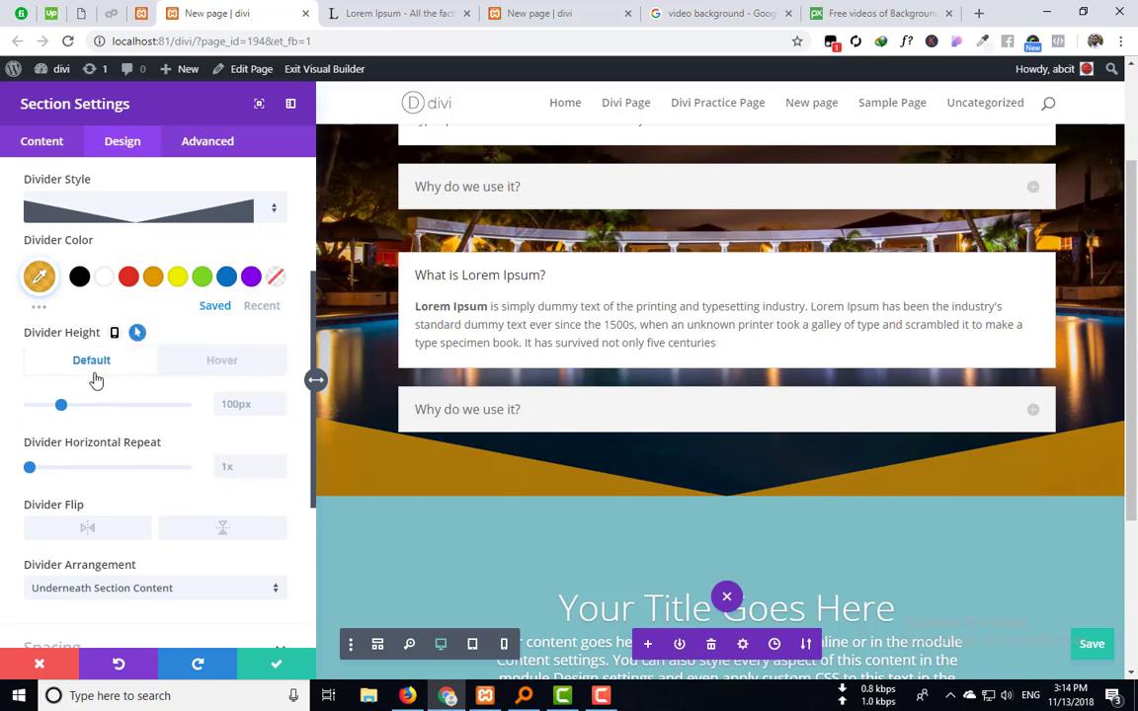
pyautogui.click(222, 359)
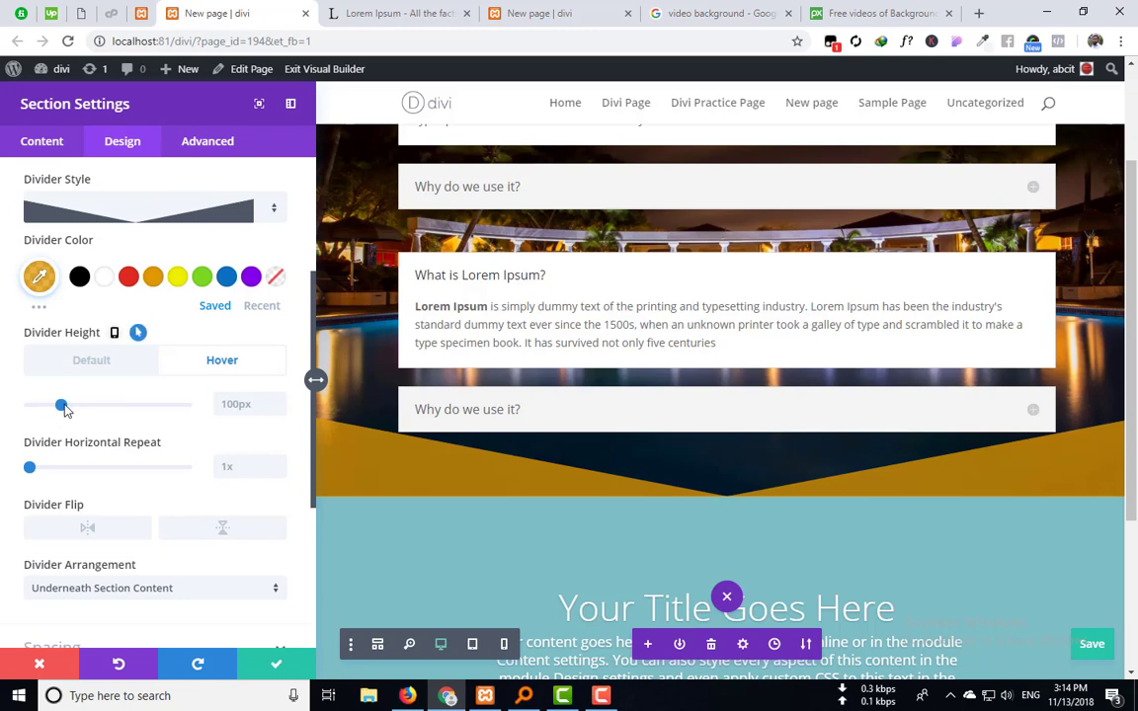
pyautogui.moveTo(62, 409); pyautogui.dragTo(54, 407)
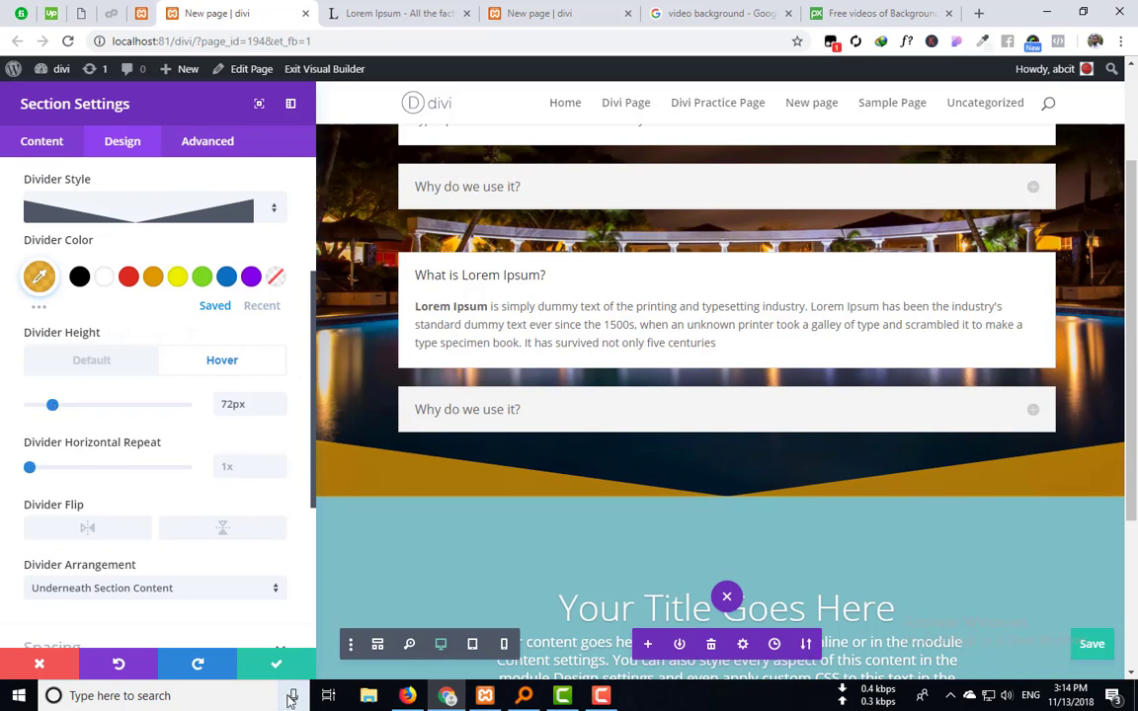
pyautogui.click(276, 664)
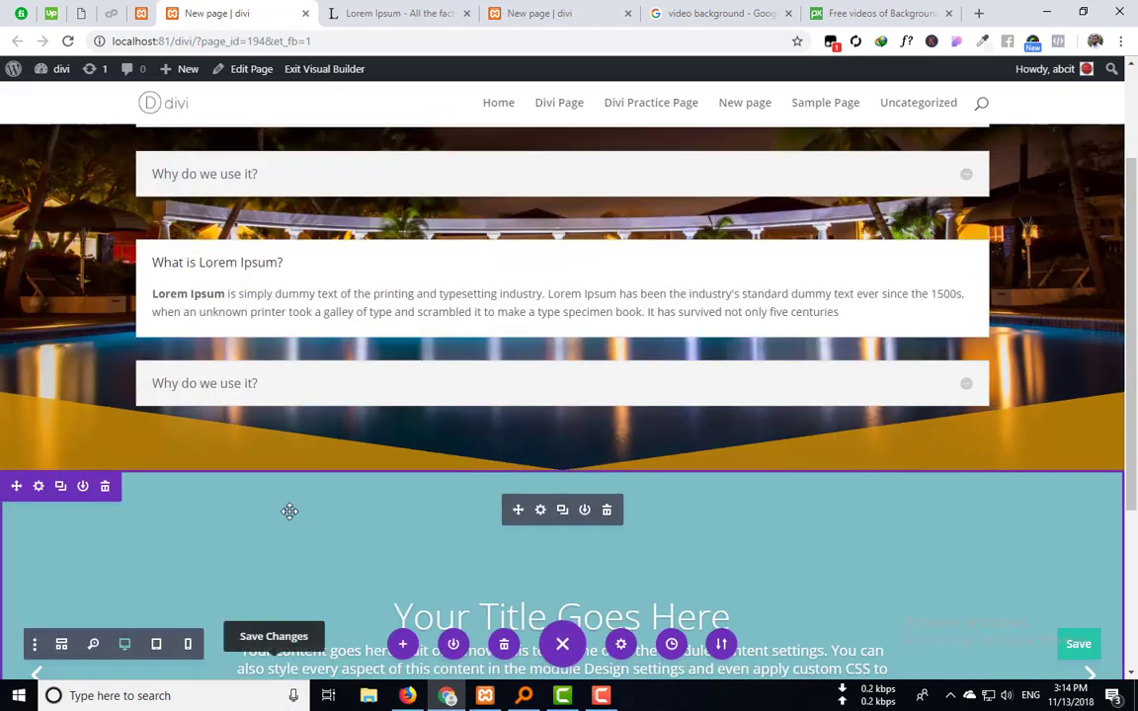
# Step: Save the page and reload its front-end view to check the section's orange divider
pyautogui.hotkey('ctrl', 's')
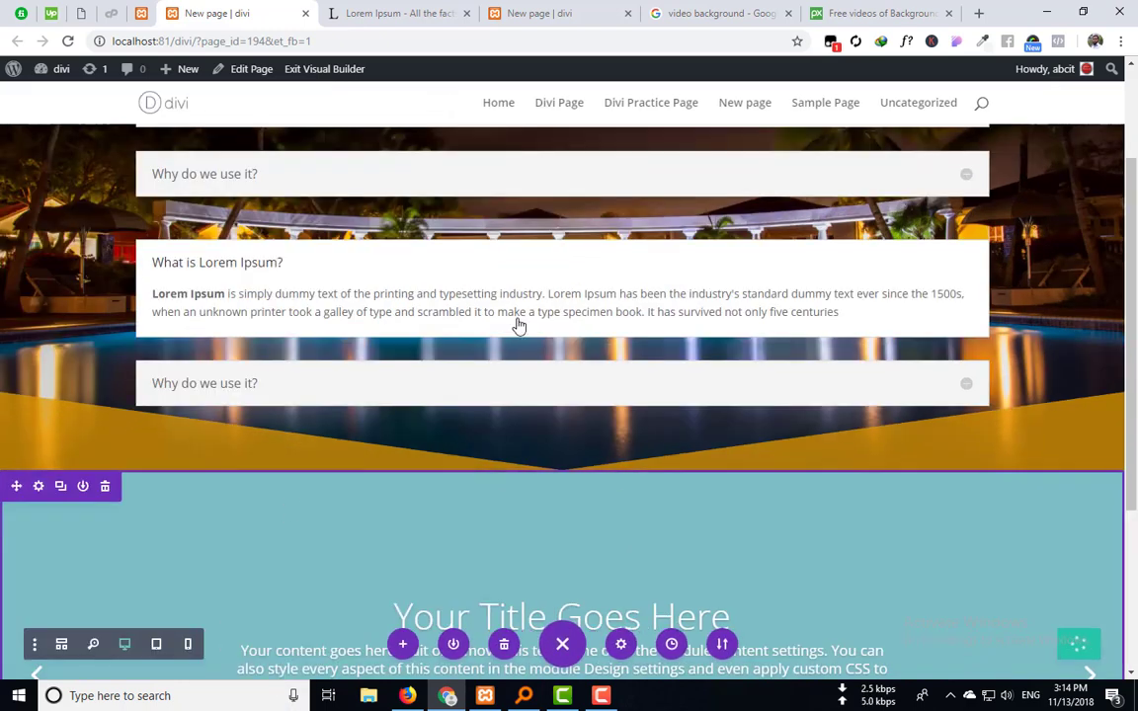
pyautogui.click(516, 10)
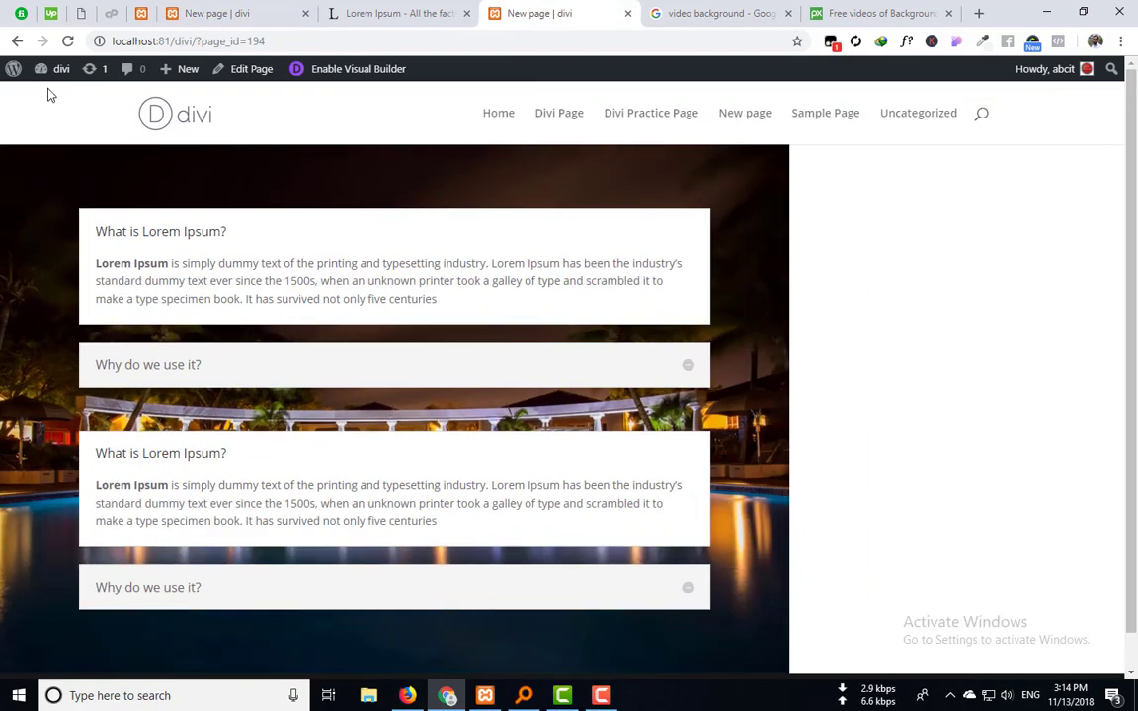
pyautogui.click(66, 42)
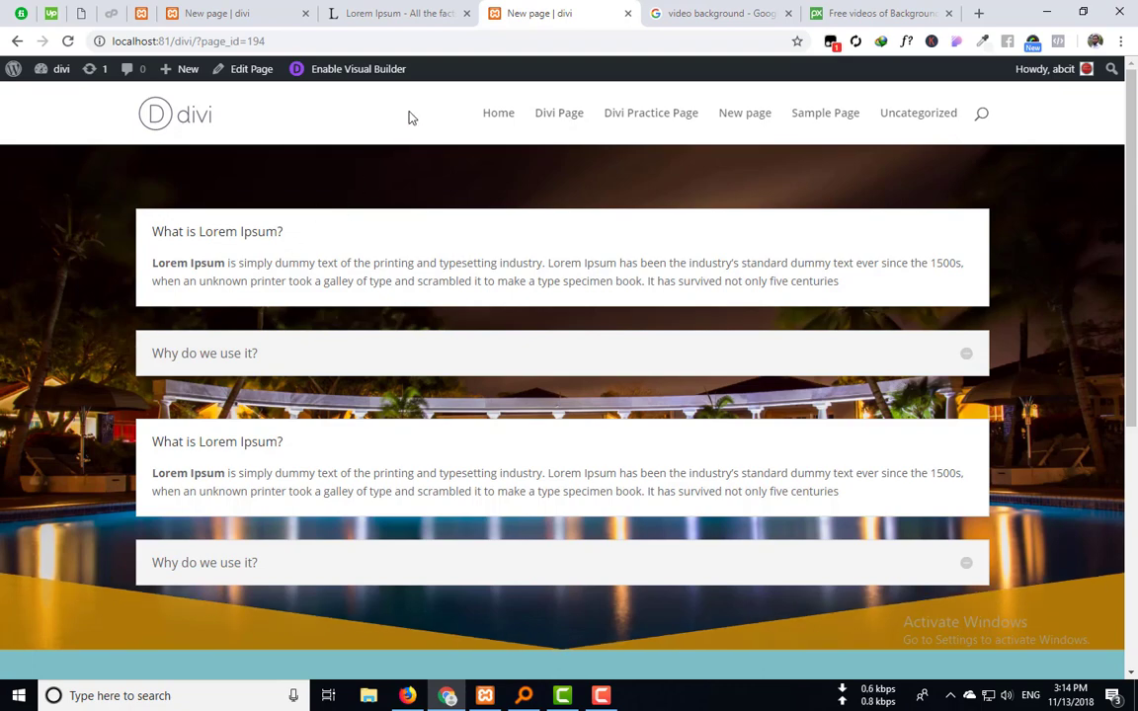
# Step: Return to the Visual Builder version of the page and open the divider design settings of the photo-background section
pyautogui.click(222, 13)
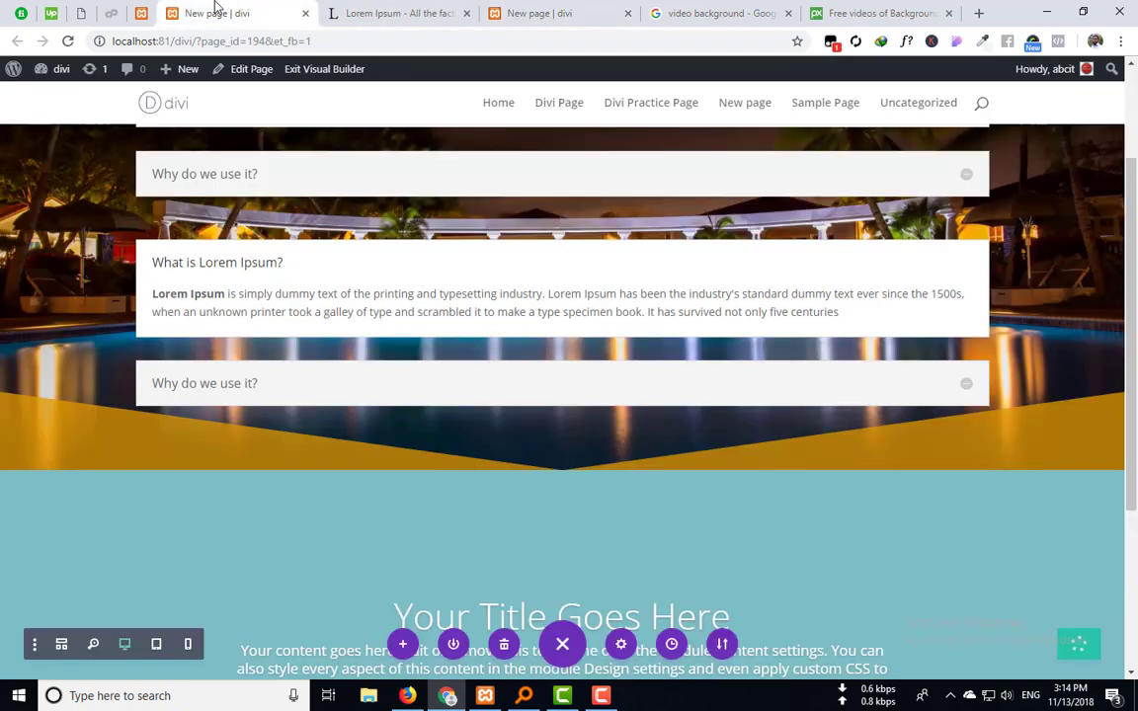
pyautogui.scroll(2, 51, 171)
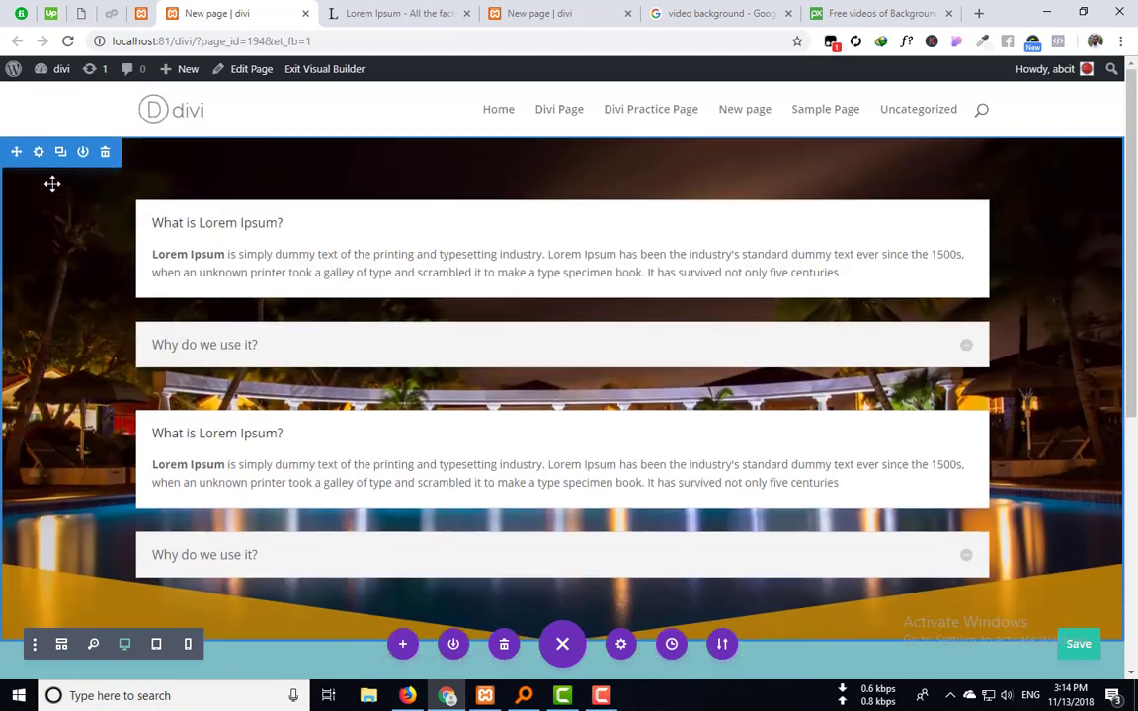
pyautogui.click(39, 160)
pyautogui.click(123, 141)
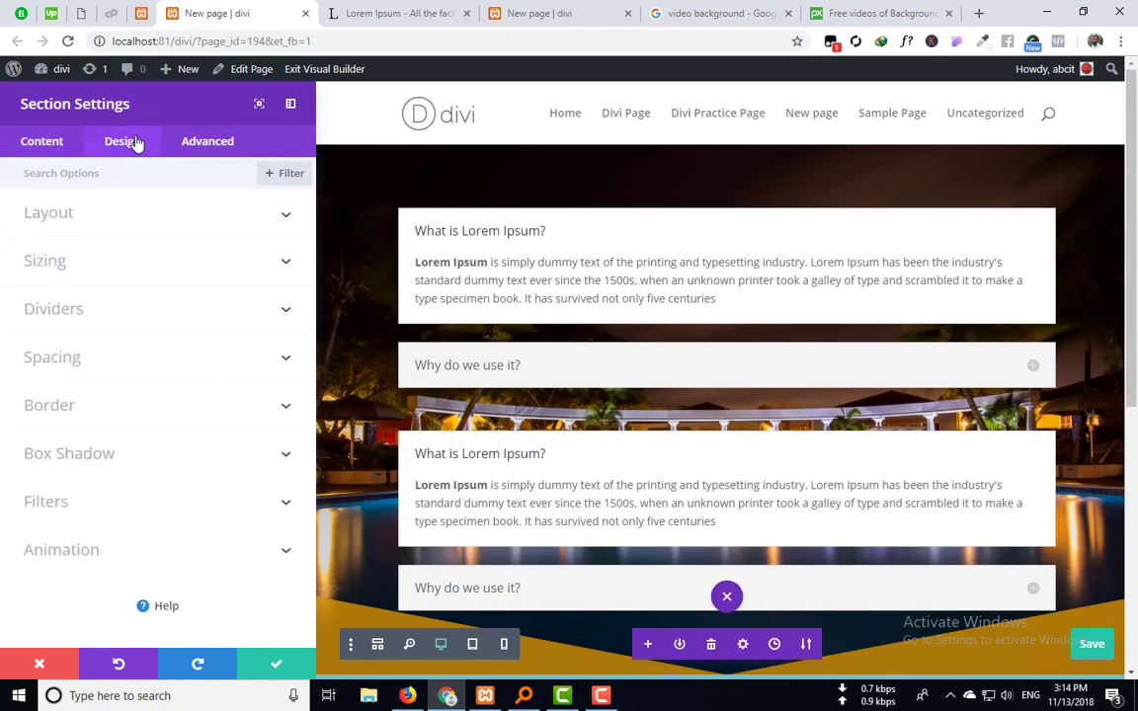
pyautogui.click(109, 312)
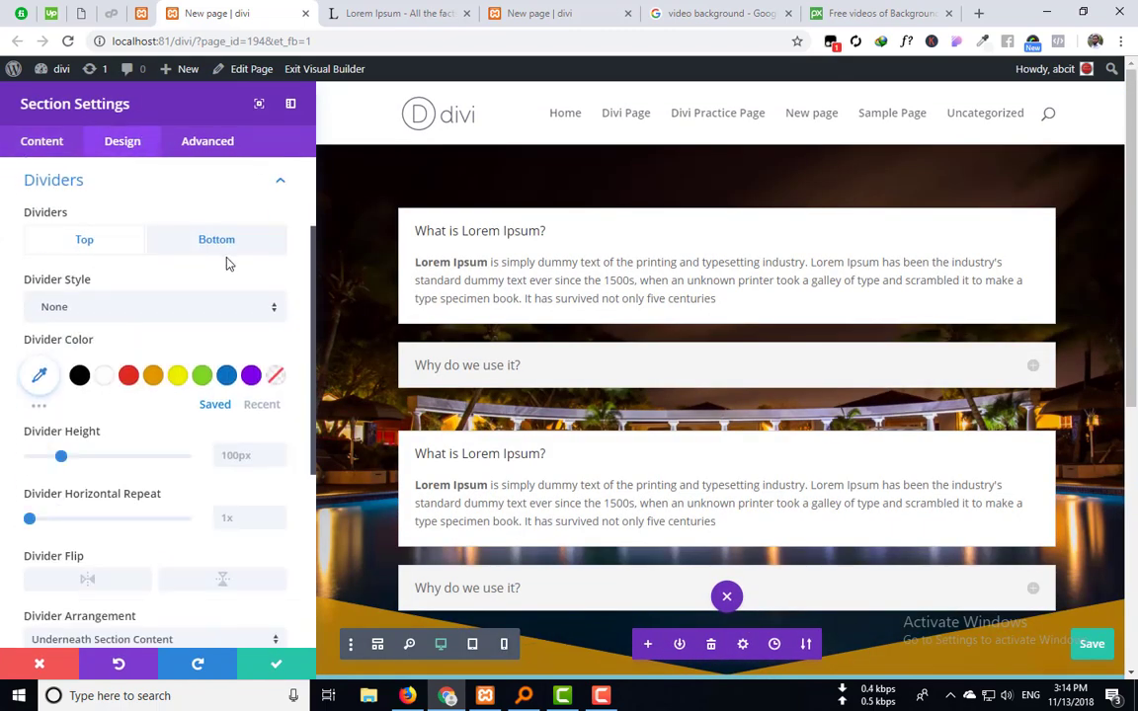
pyautogui.scroll(-1, 94, 437)
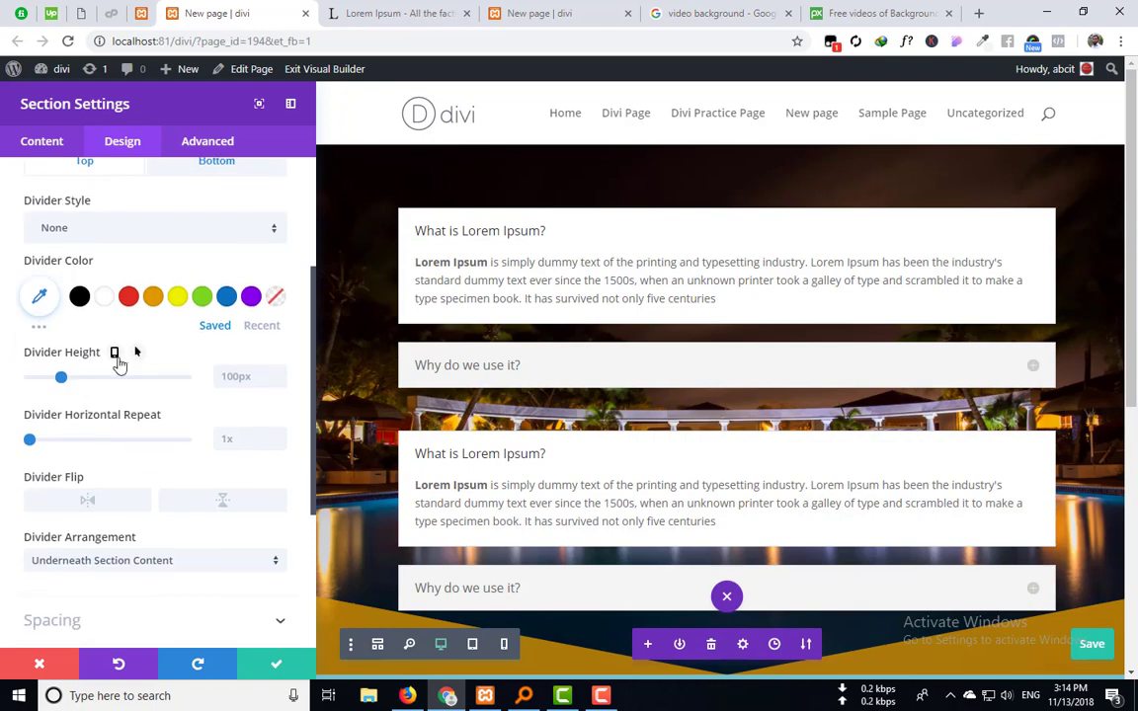
pyautogui.scroll(-4, 381, 287)
pyautogui.scroll(2, 381, 333)
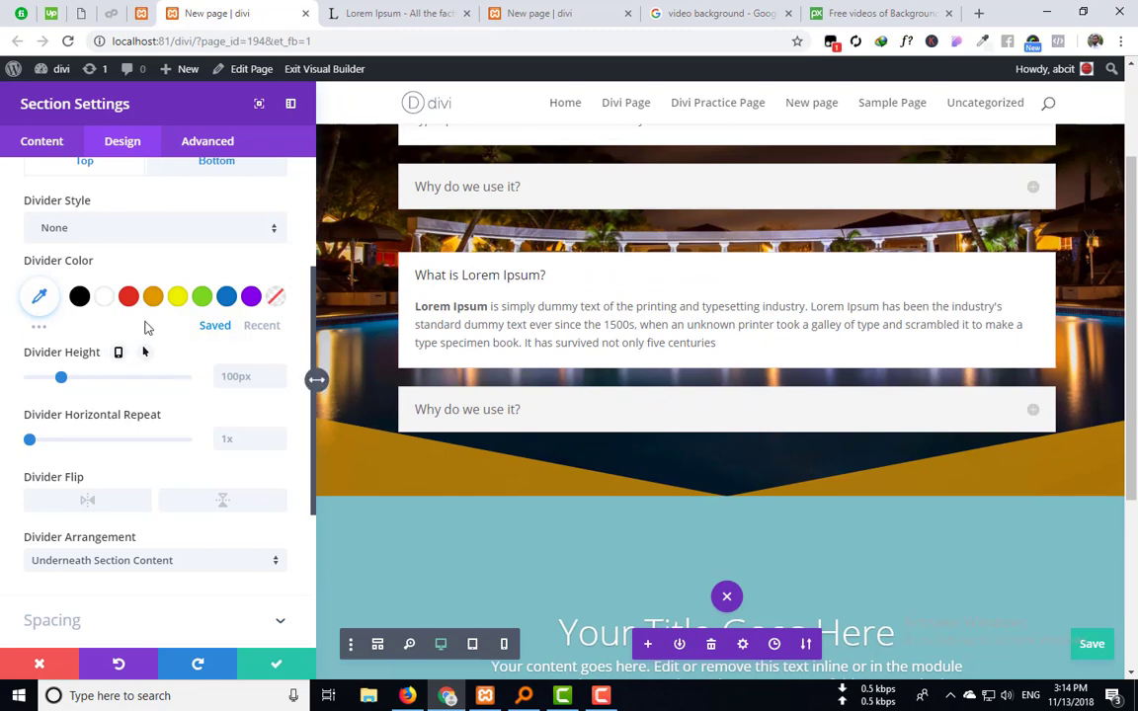
# Step: Compare the Default and Hover settings of the top divider's height, and turn its hover options off
pyautogui.click(137, 352)
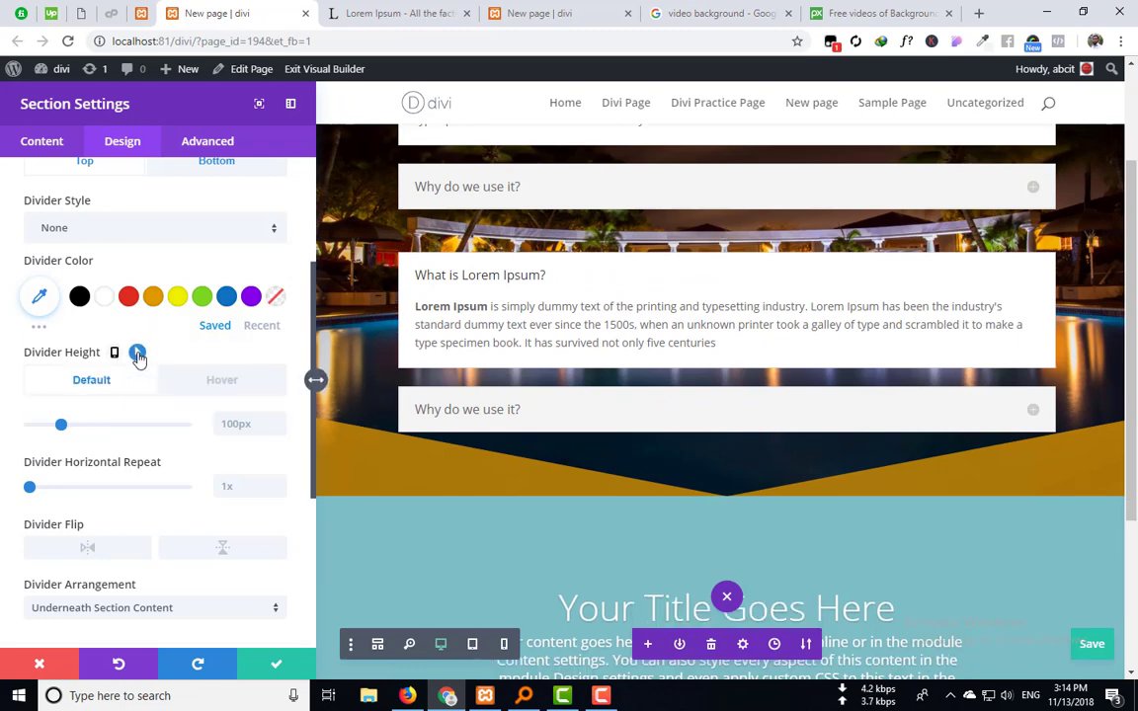
pyautogui.click(205, 387)
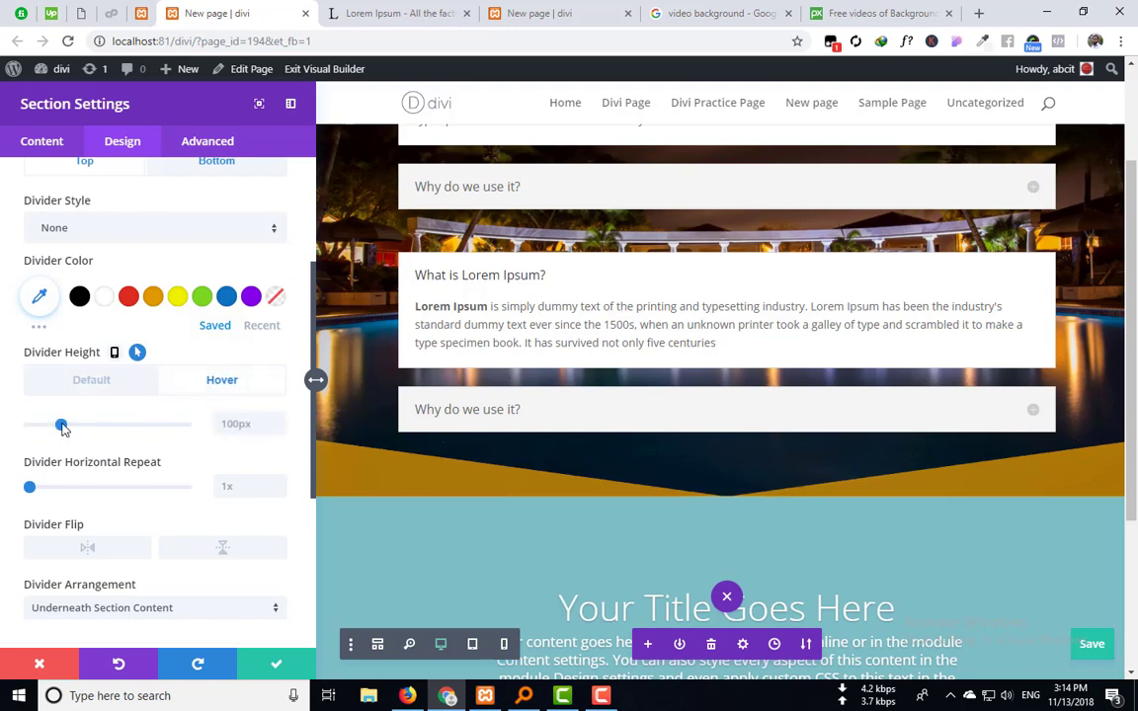
pyautogui.click(127, 389)
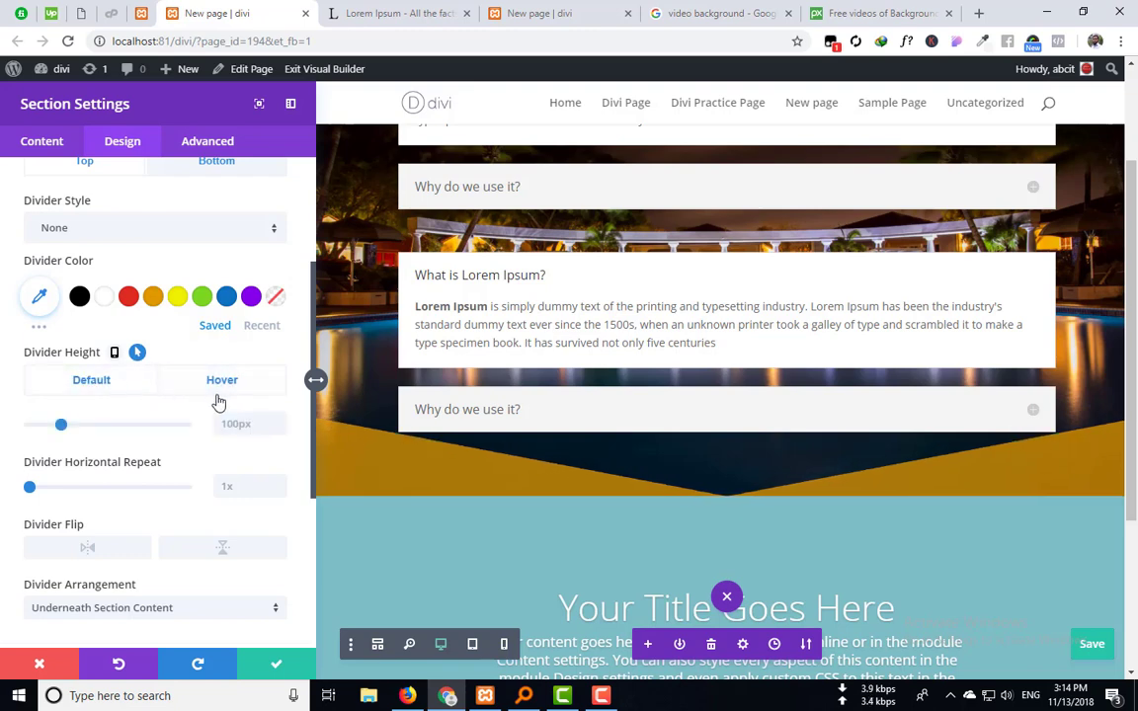
pyautogui.click(219, 394)
pyautogui.click(128, 384)
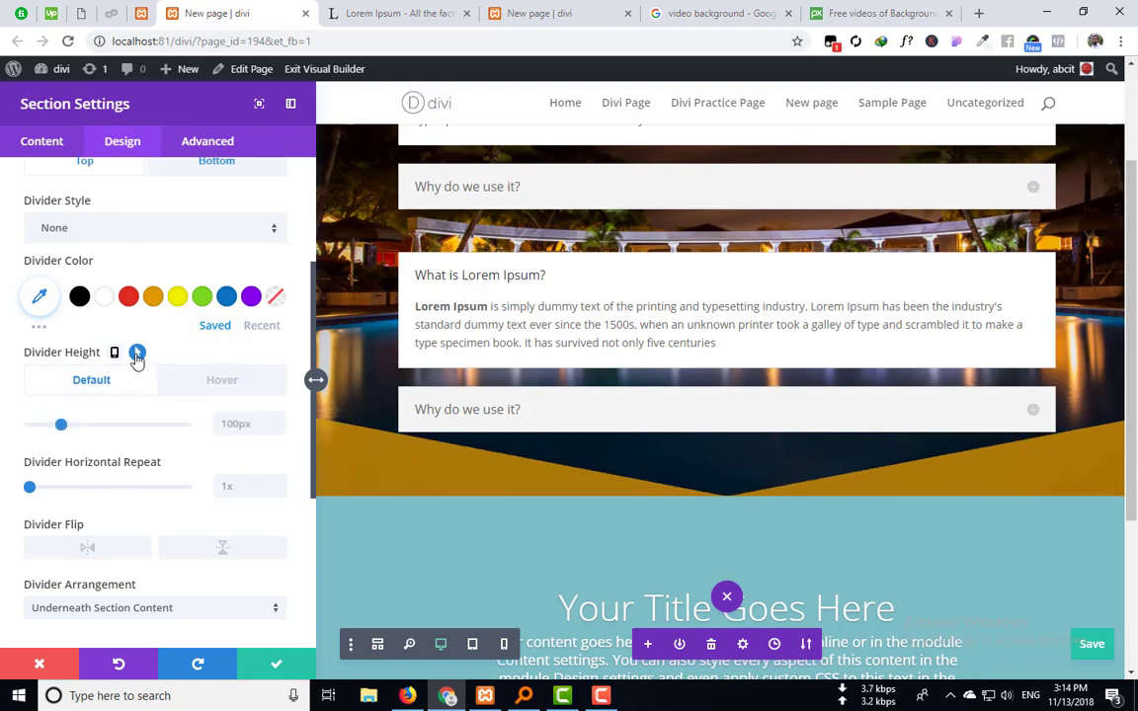
pyautogui.click(137, 356)
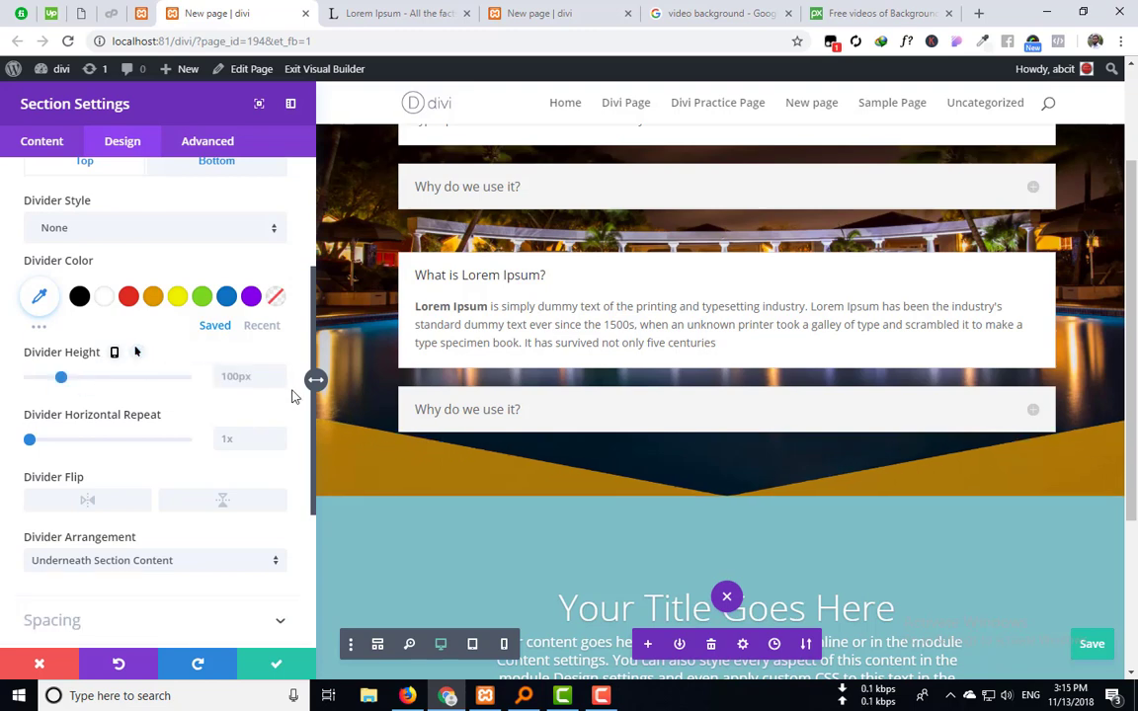
pyautogui.click(137, 354)
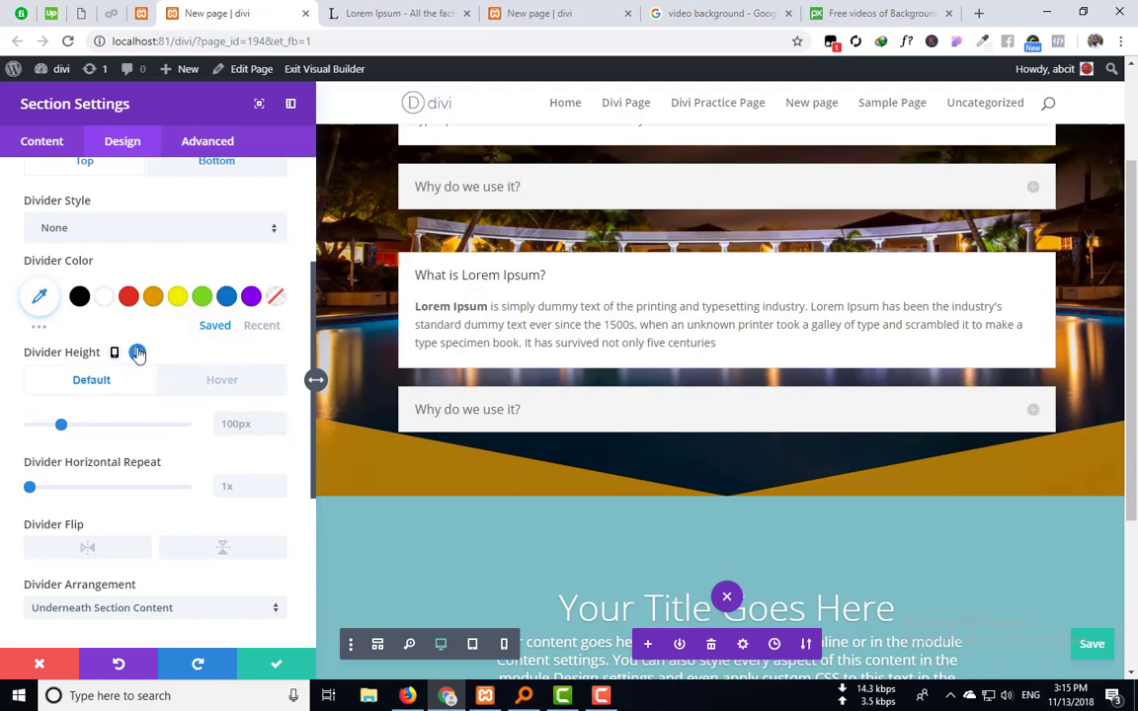
pyautogui.click(138, 354)
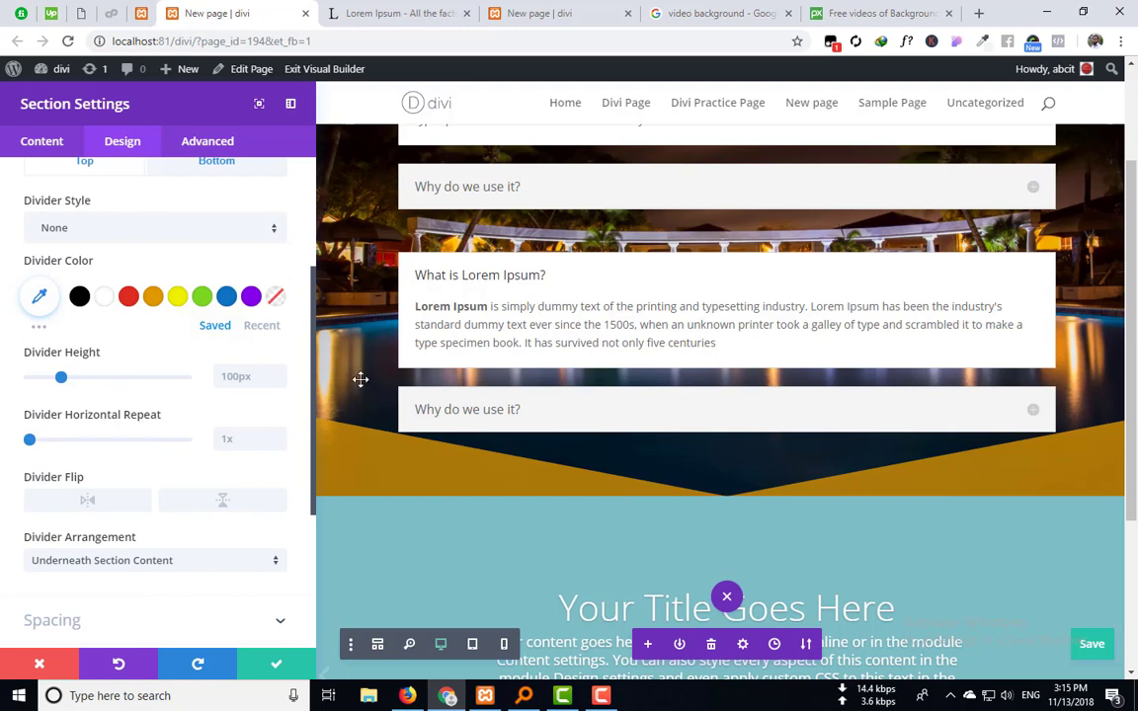
# Step: Enable responsive options for the top divider's height and preview the section in the desktop, tablet and phone views
pyautogui.click(115, 353)
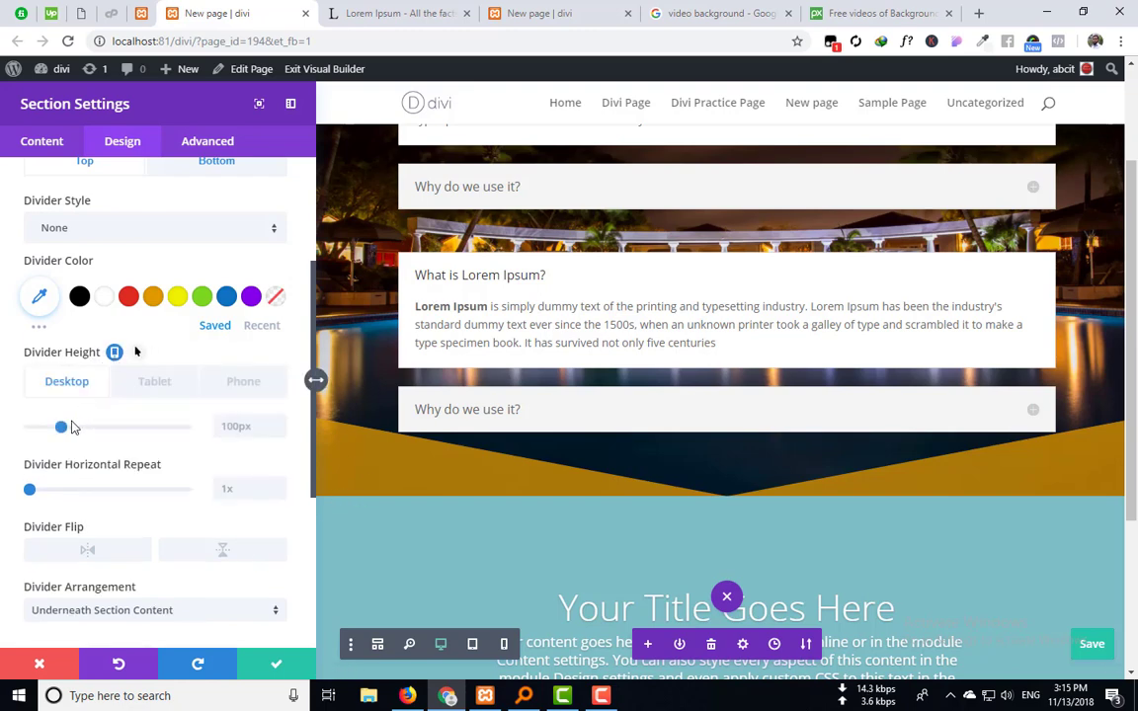
pyautogui.click(162, 392)
pyautogui.click(224, 391)
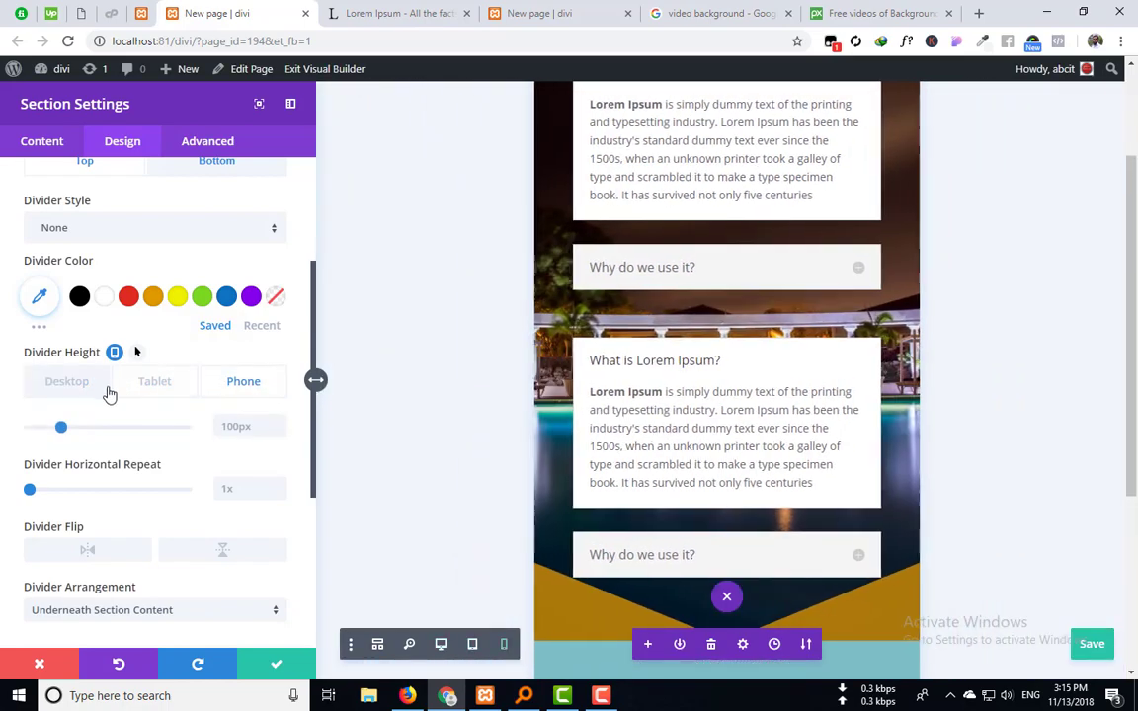
pyautogui.click(50, 398)
pyautogui.click(148, 391)
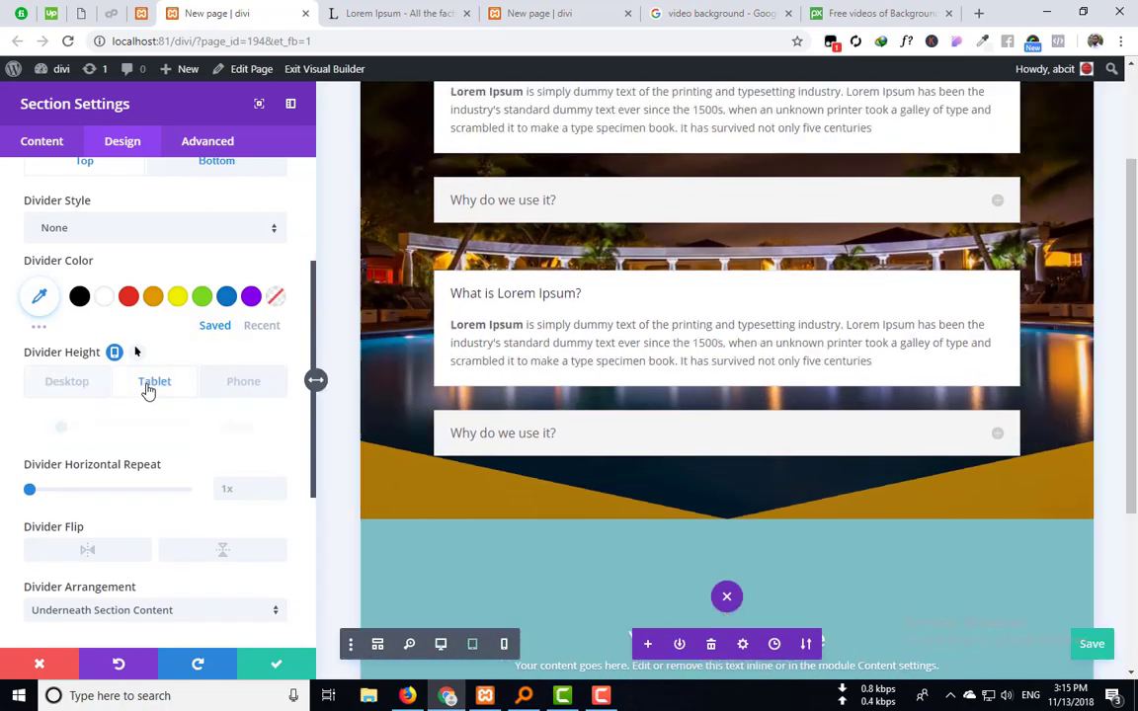
pyautogui.click(262, 389)
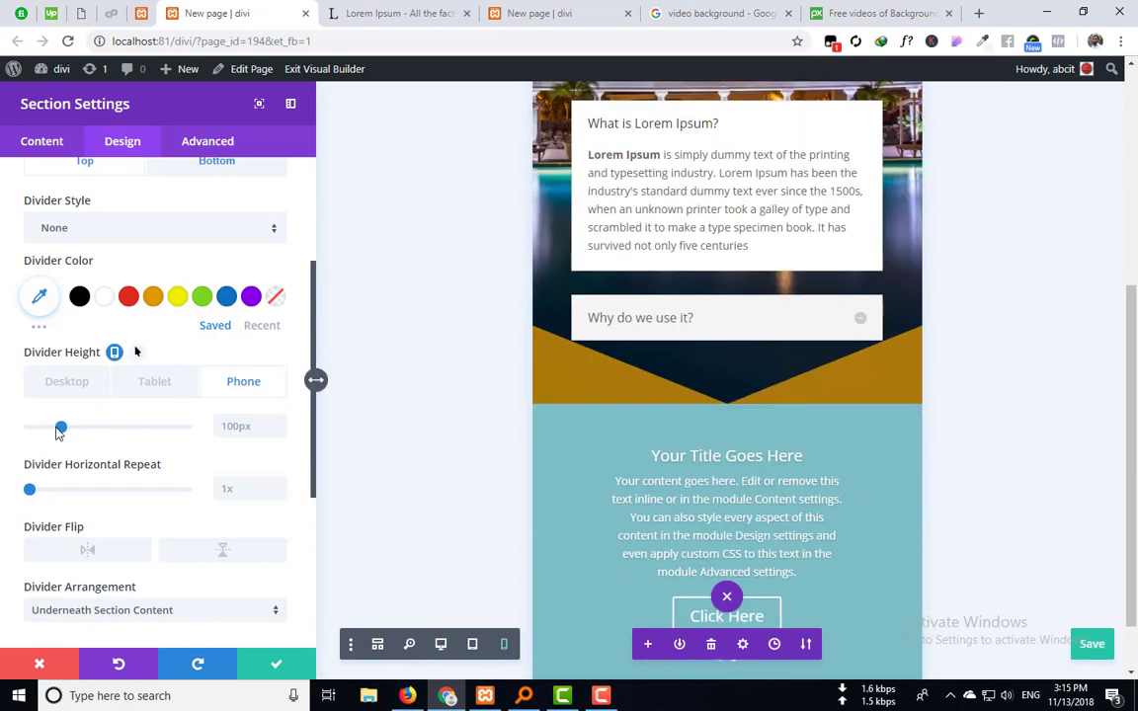
# Step: Try phone heights of about 49 px and 201 px for the top divider, set 0 px and hide the responsive options
pyautogui.moveTo(63, 432)
pyautogui.mouseDown()
pyautogui.moveTo(28, 429)
pyautogui.moveTo(60, 431)
pyautogui.moveTo(47, 429)
pyautogui.mouseUp()
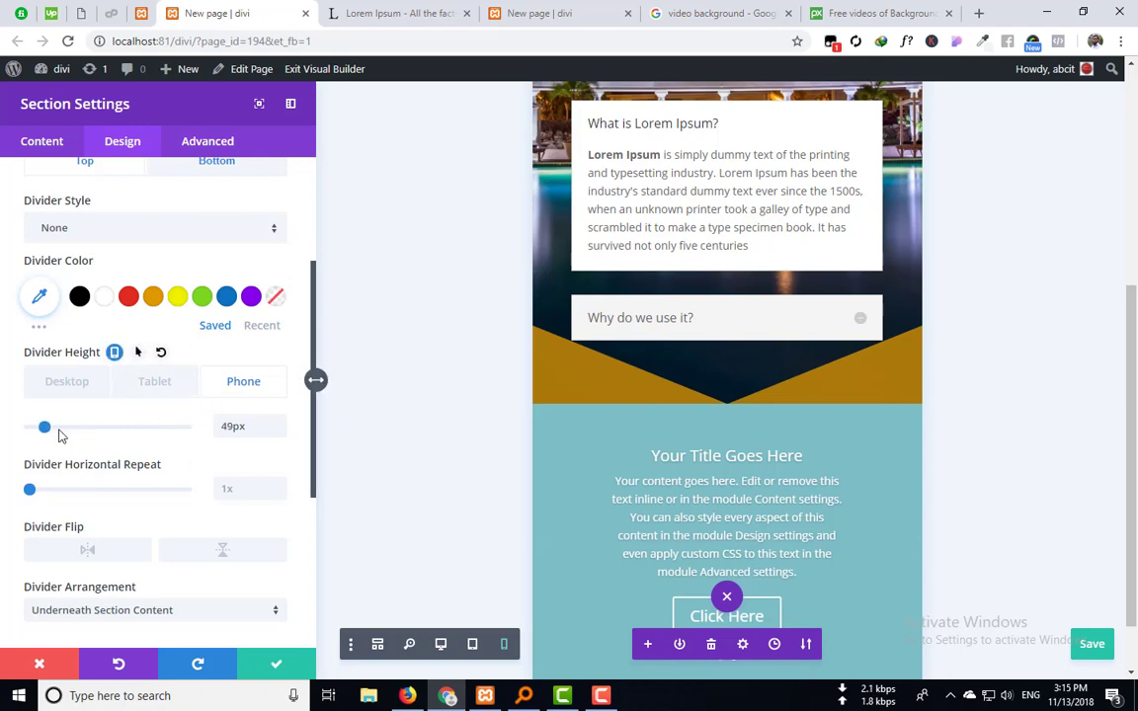
pyautogui.moveTo(60, 435); pyautogui.dragTo(93, 429)
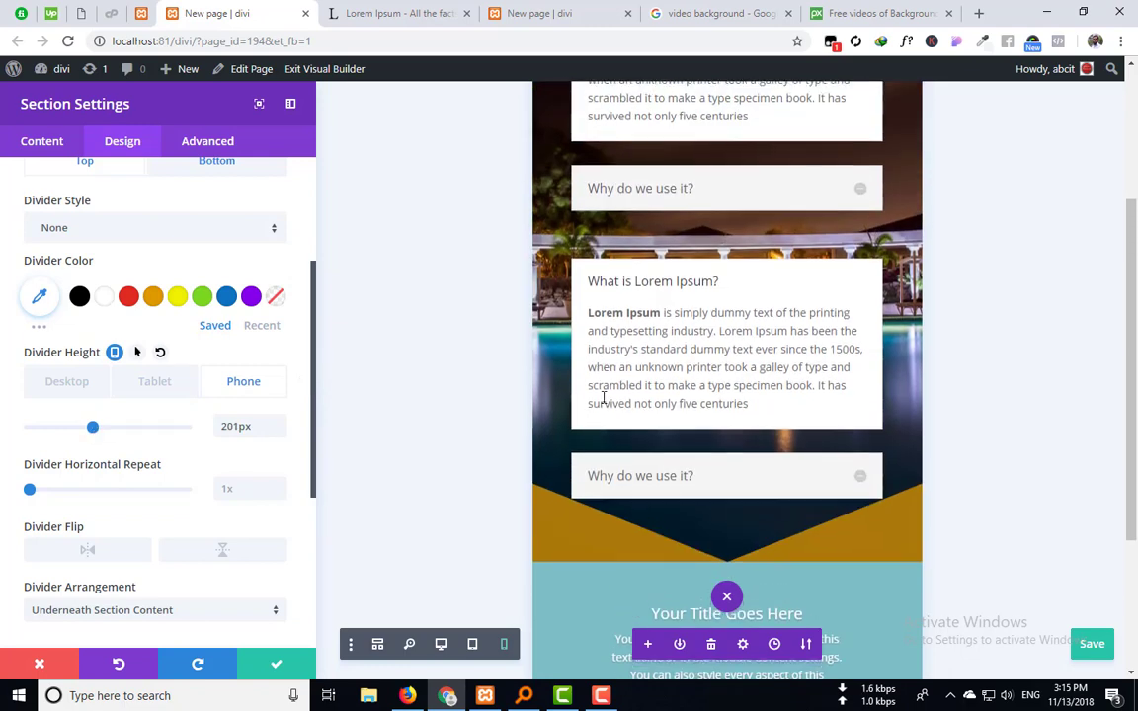
pyautogui.scroll(-2, 604, 397)
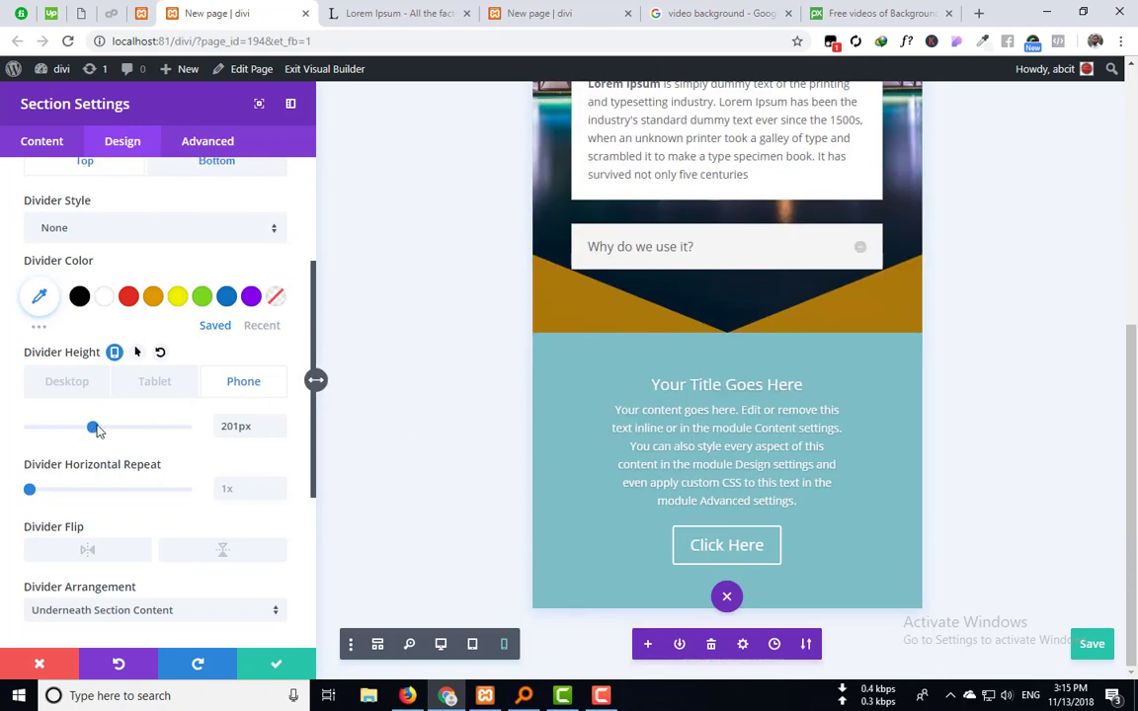
pyautogui.moveTo(92, 427); pyautogui.dragTo(20, 430)
pyautogui.click(115, 354)
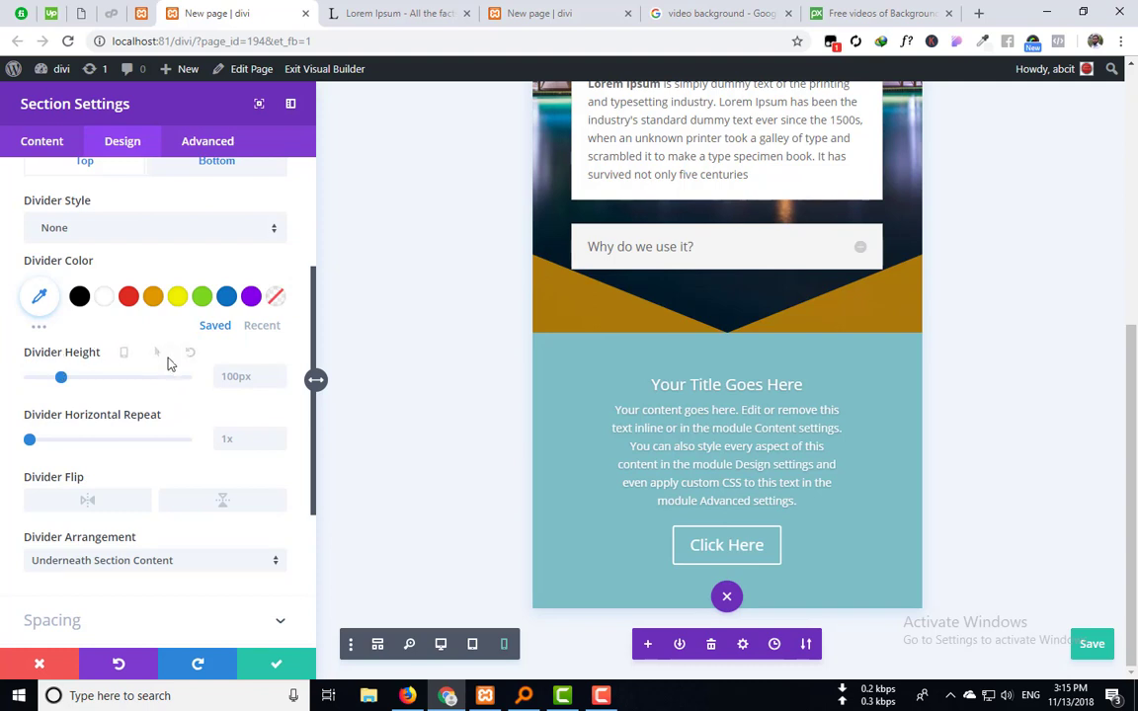
# Step: Return the top divider's responsive height options to the Desktop view and turn them off
pyautogui.scroll(-2, 143, 420)
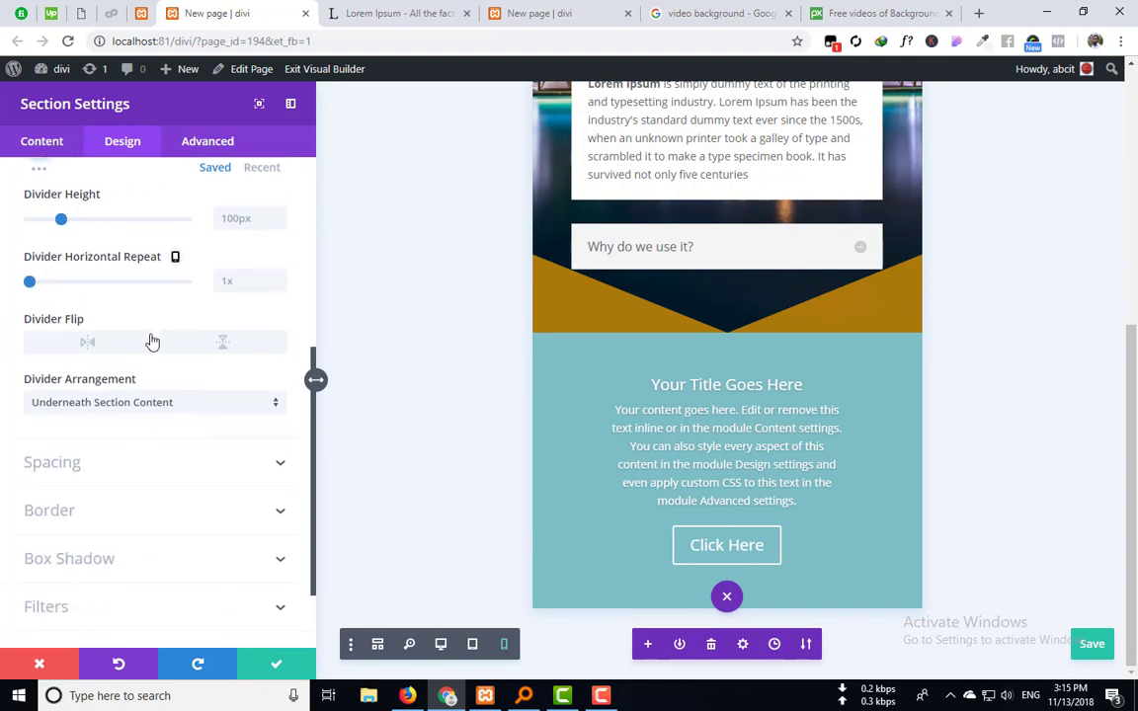
pyautogui.scroll(1, 143, 285)
pyautogui.click(113, 275)
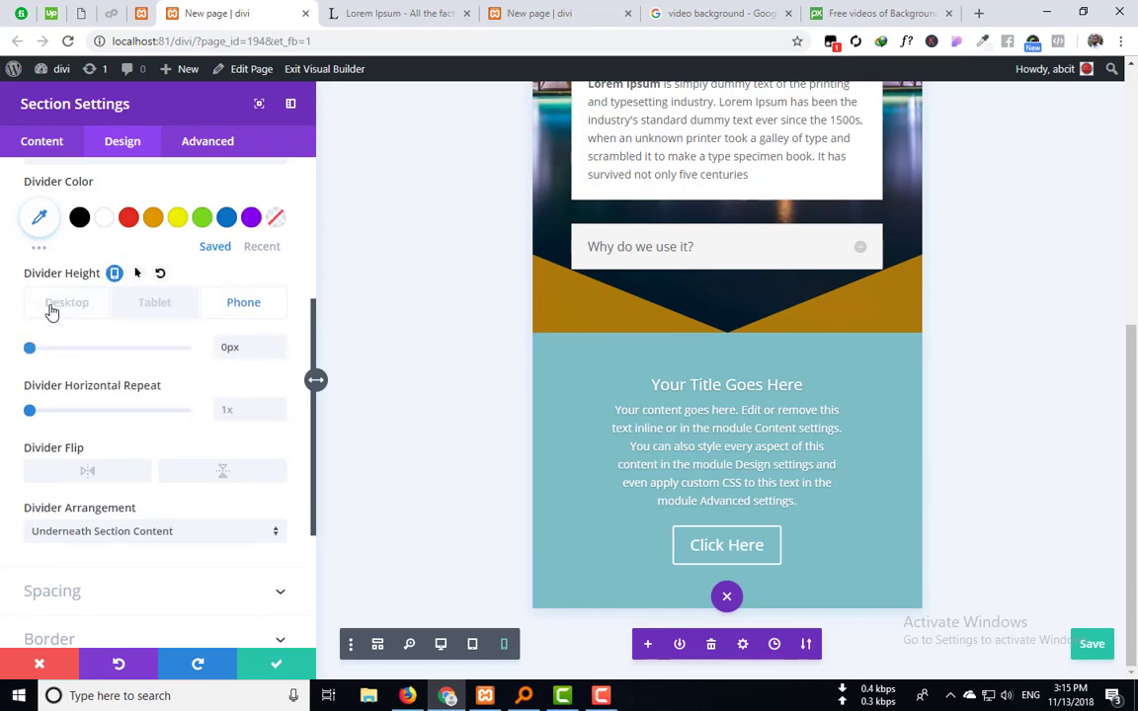
pyautogui.click(51, 312)
pyautogui.scroll(3, 119, 336)
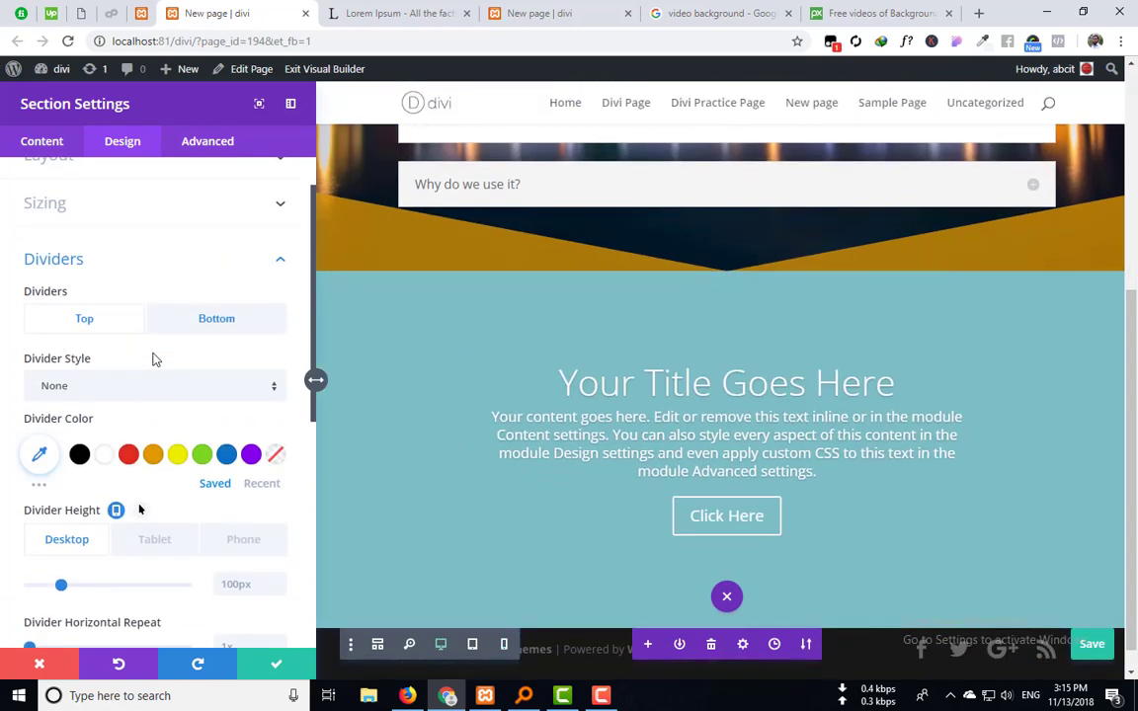
pyautogui.scroll(-2, 148, 359)
pyautogui.click(114, 430)
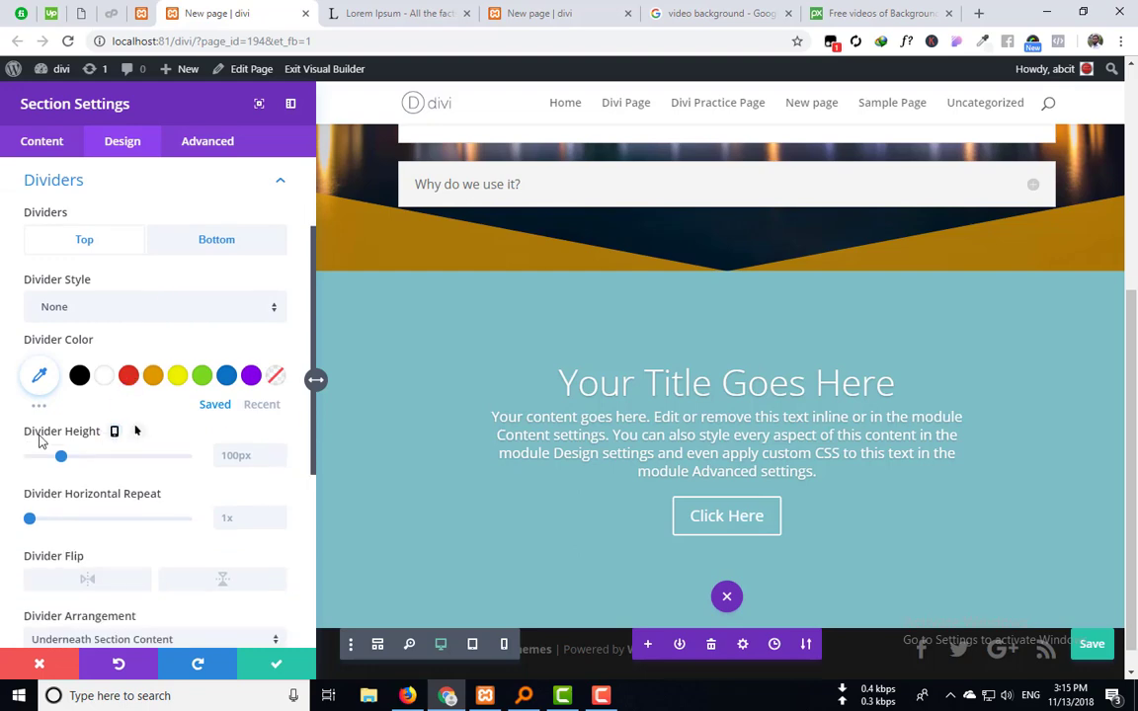
# Step: Try the top divider's flip options and leave only the horizontal flip enabled
pyautogui.scroll(-4, 124, 482)
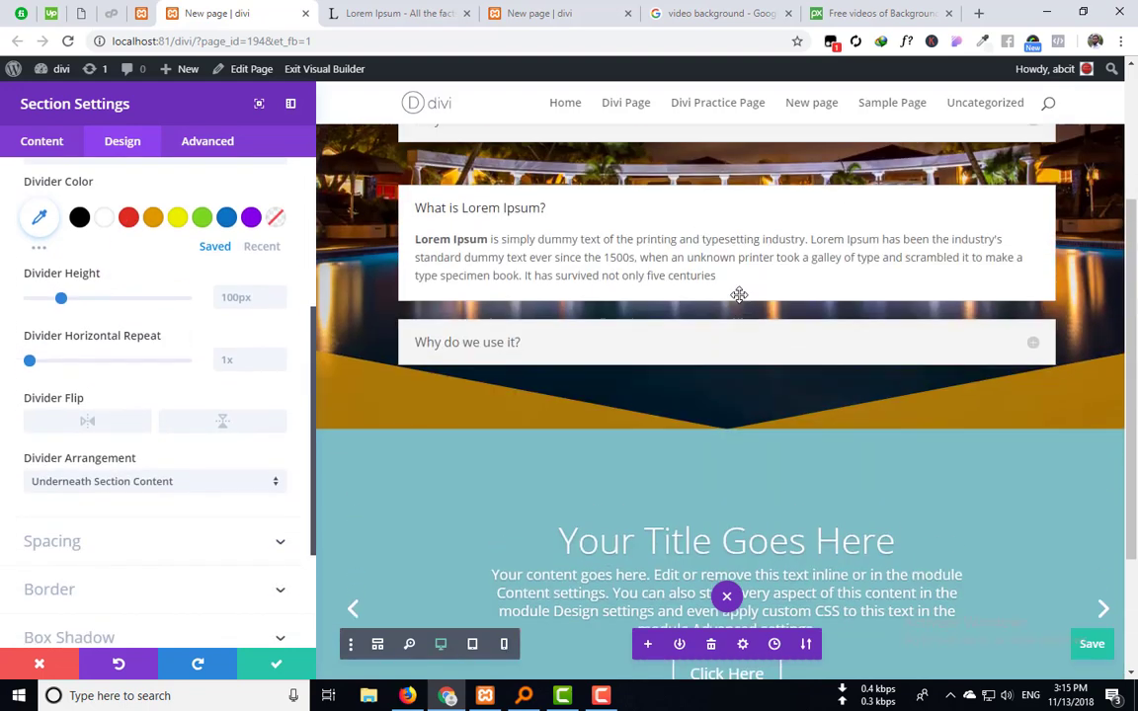
pyautogui.moveTo(31, 365); pyautogui.dragTo(3, 376)
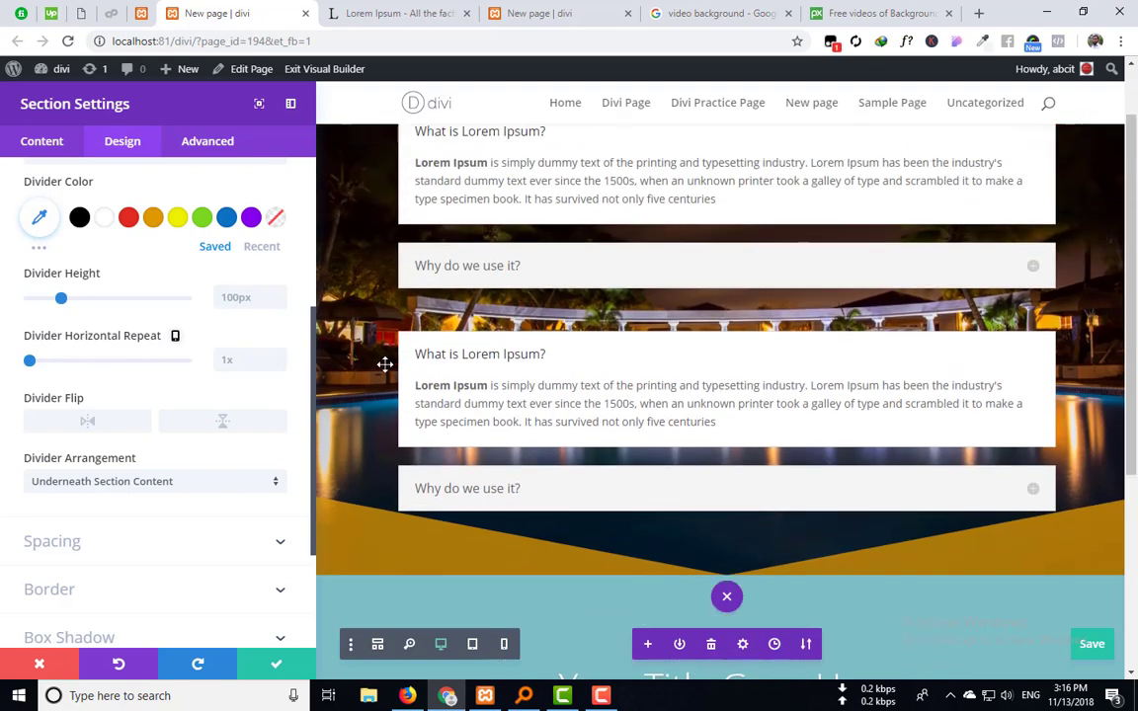
pyautogui.scroll(-1, 117, 403)
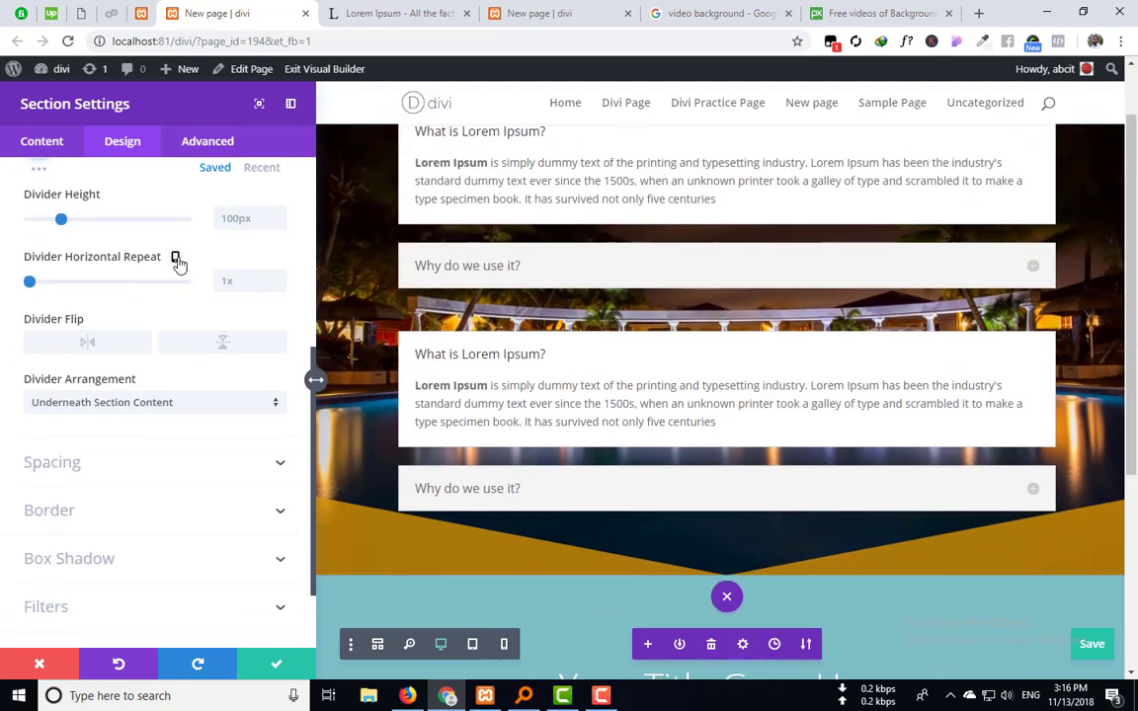
pyautogui.click(87, 343)
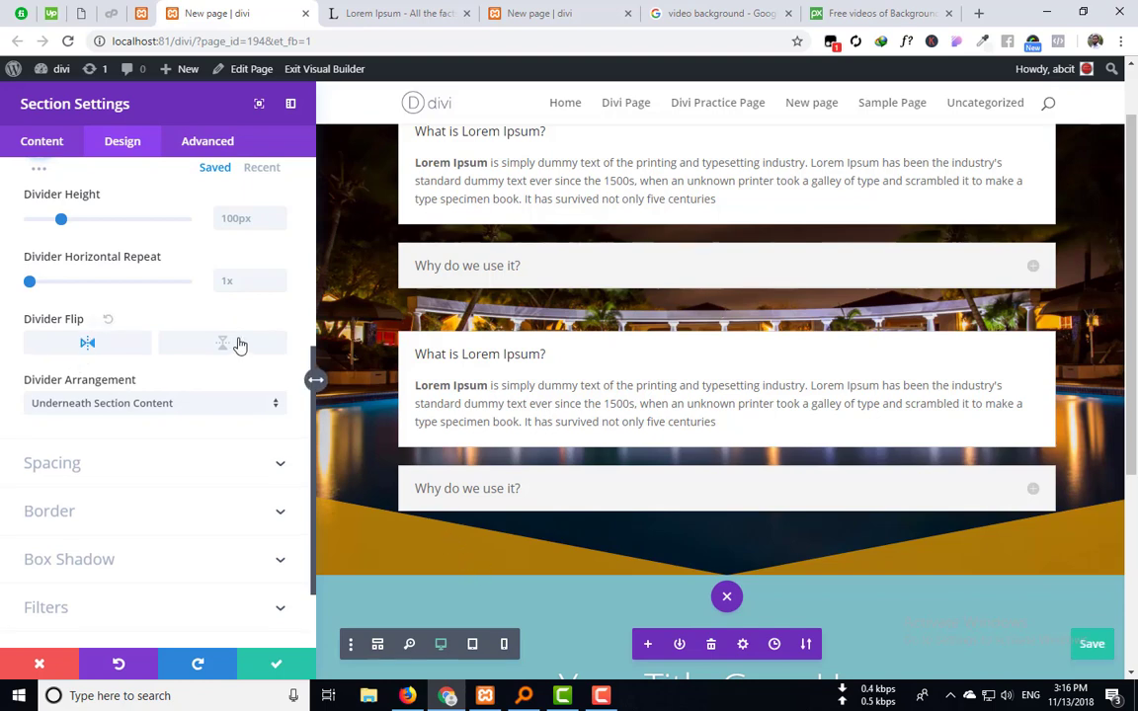
pyautogui.click(50, 347)
pyautogui.click(51, 348)
pyautogui.click(213, 346)
pyautogui.click(105, 346)
pyautogui.click(90, 343)
# Step: Compare the two divider arrangement options and set the top divider to On Top Of Section Content
pyautogui.click(102, 413)
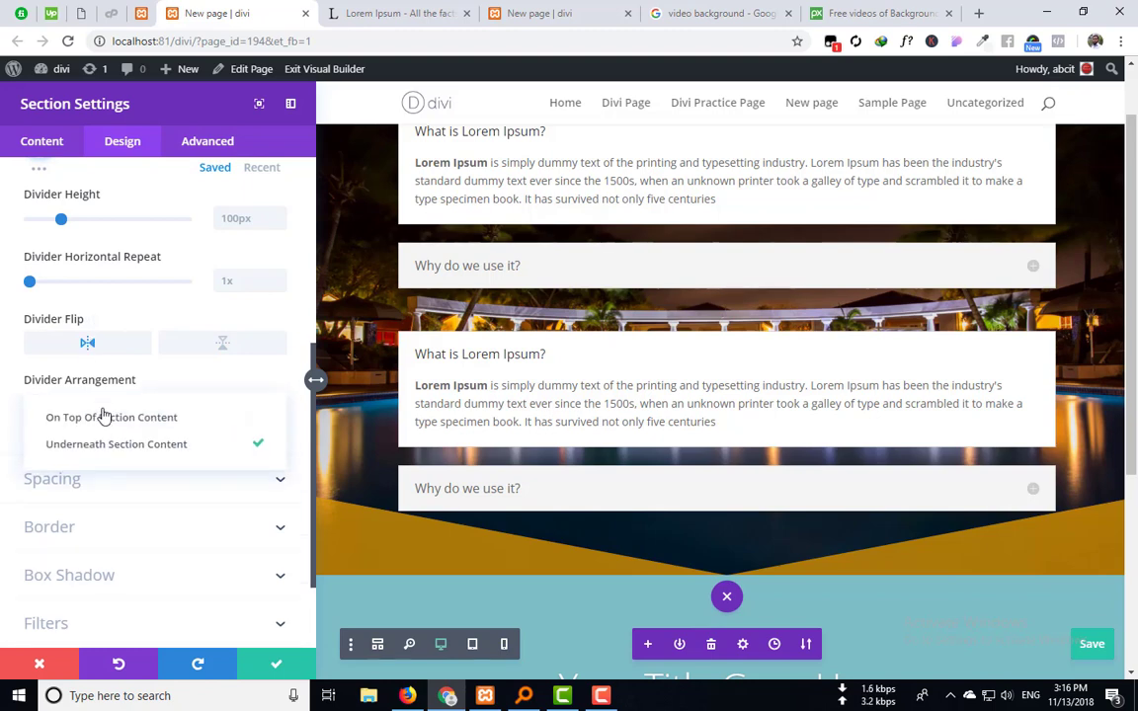
pyautogui.click(100, 427)
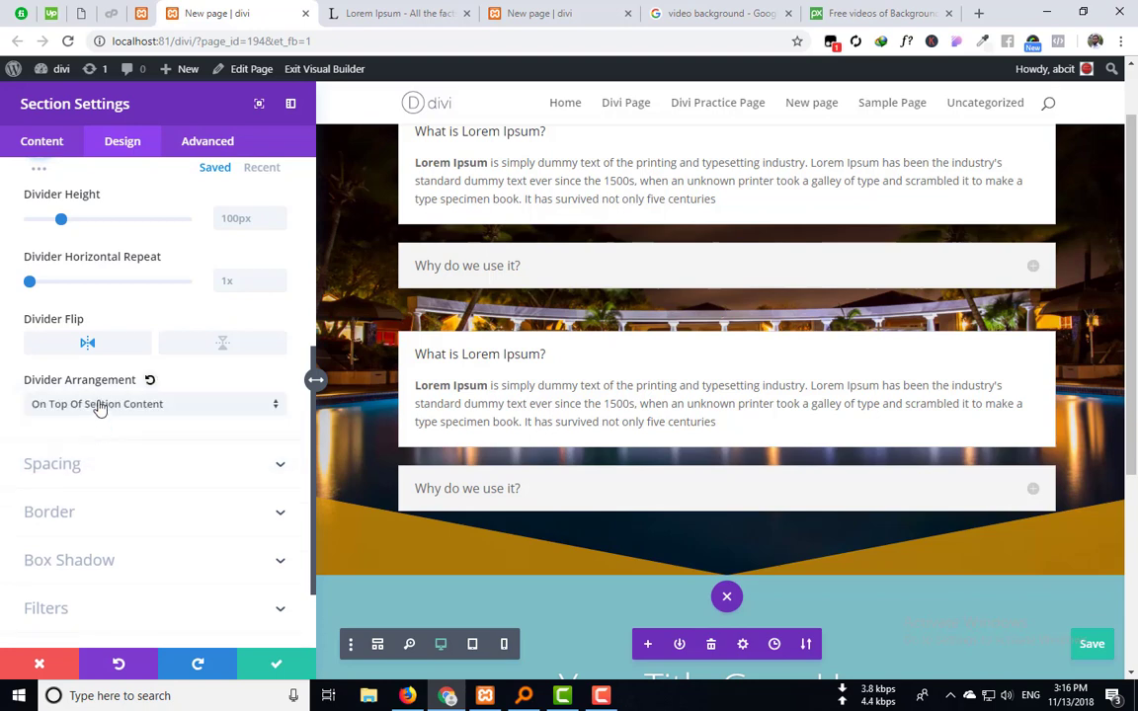
pyautogui.click(99, 405)
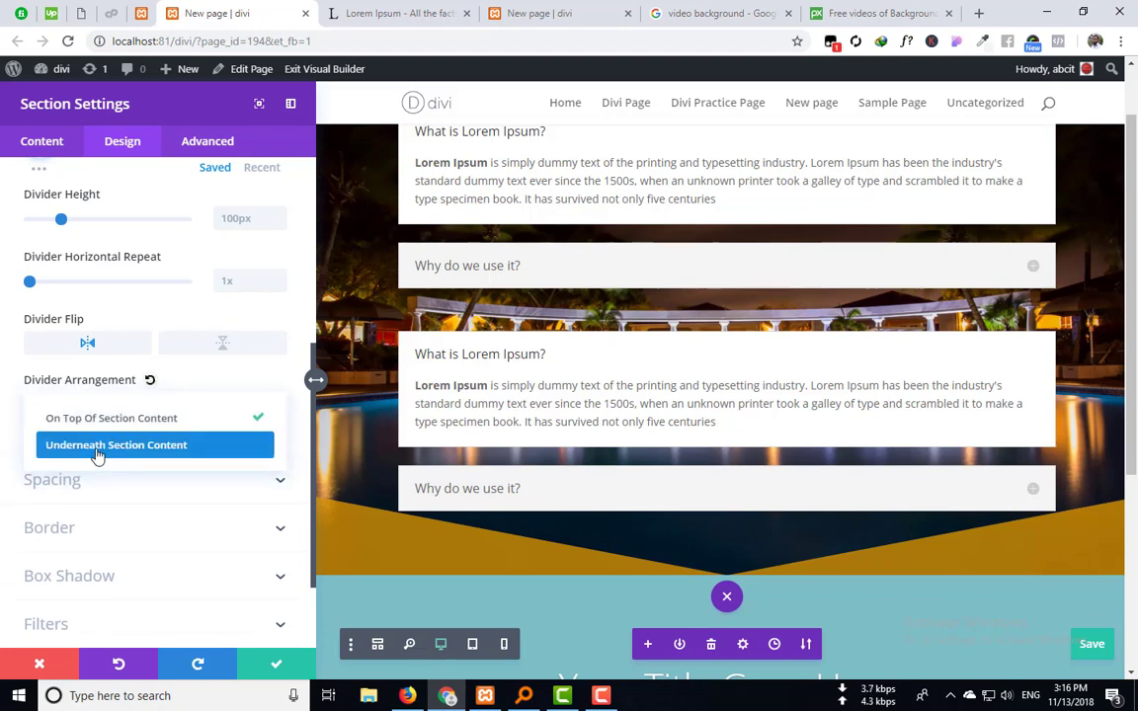
pyautogui.click(98, 446)
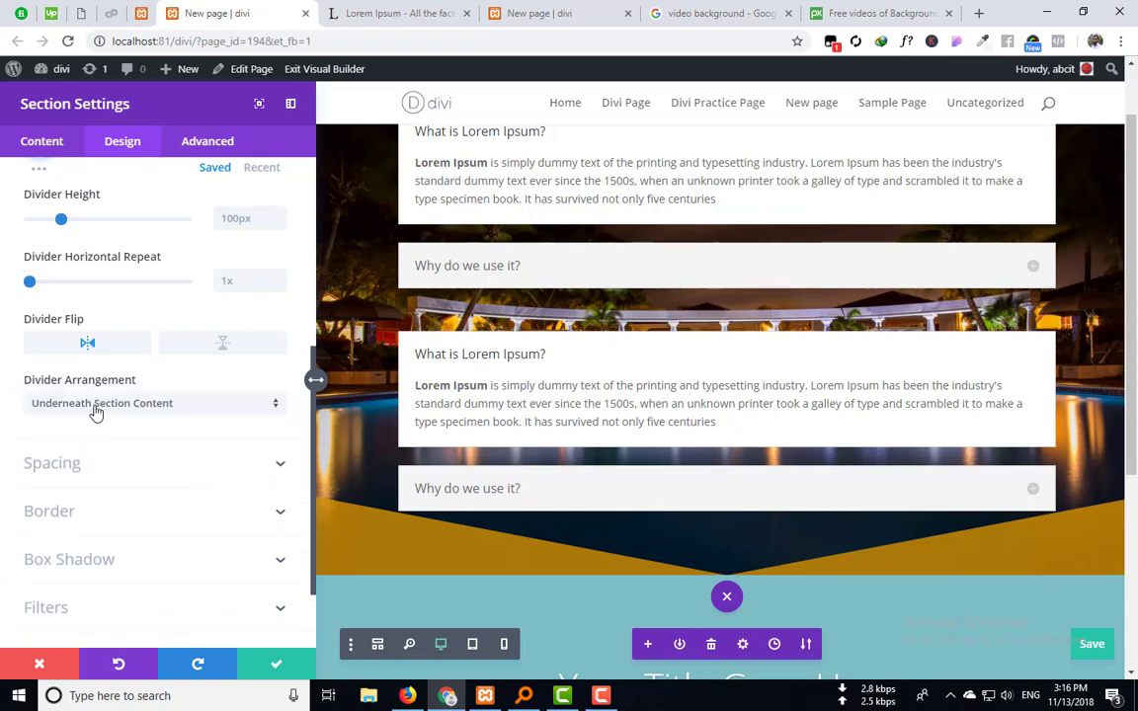
pyautogui.click(96, 411)
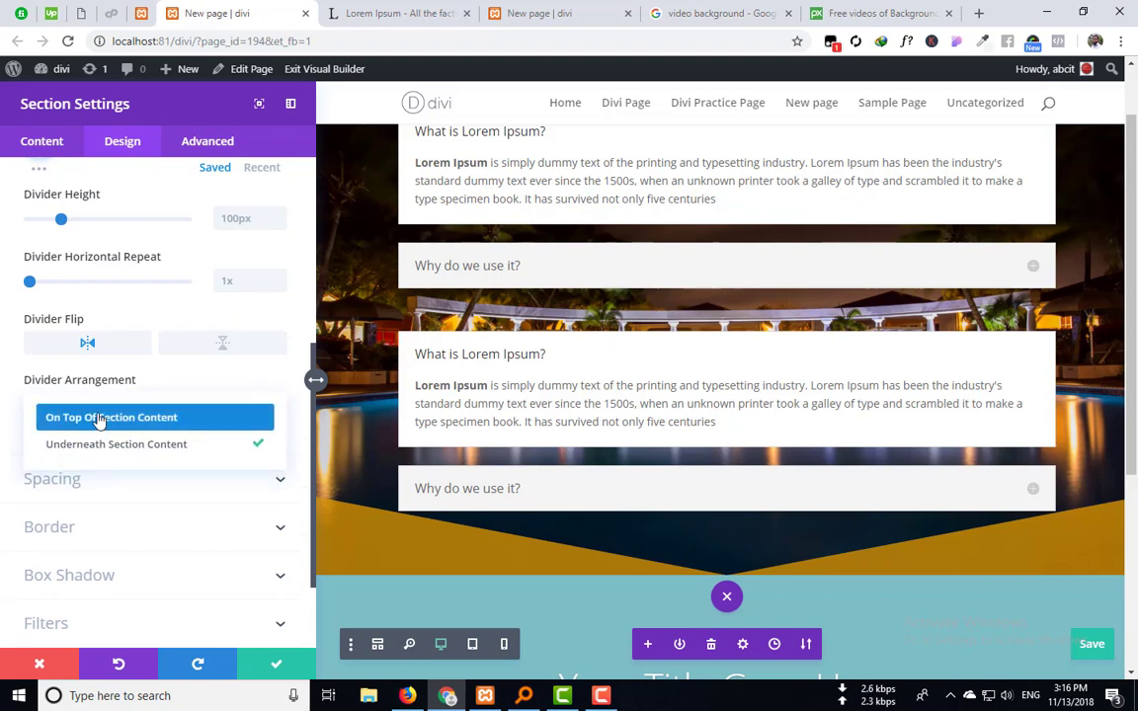
pyautogui.click(100, 418)
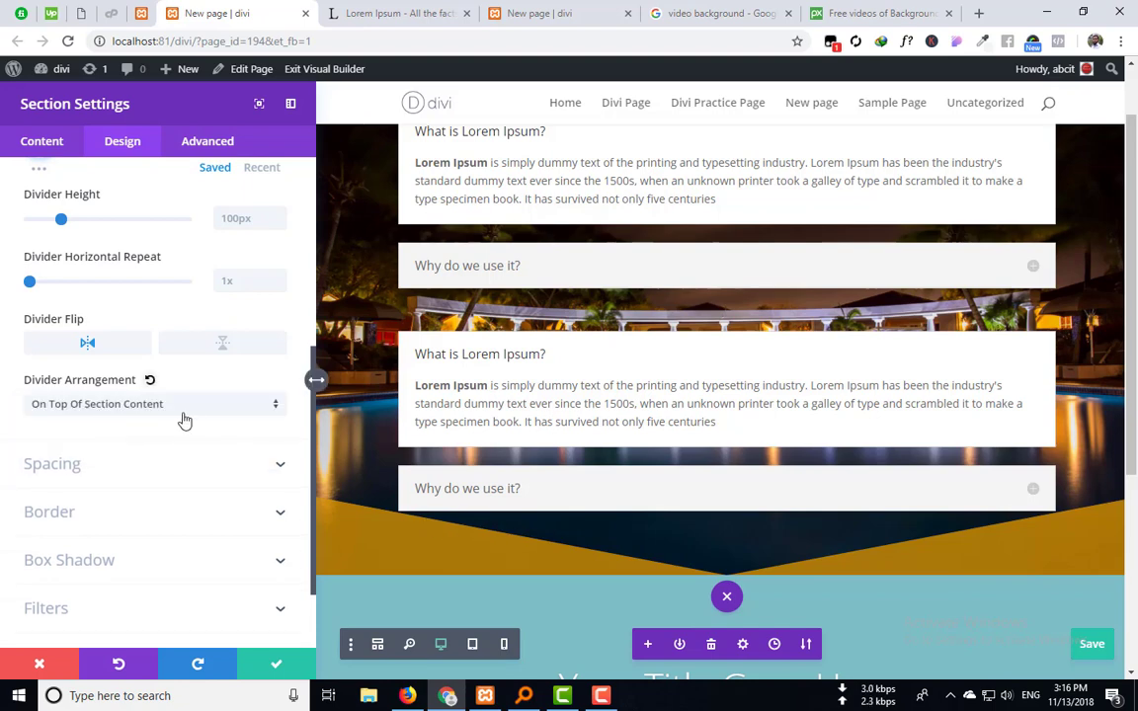
# Step: Try a height of about 327 px for the top divider and compare the top and bottom divider settings
pyautogui.scroll(1, 151, 403)
pyautogui.scroll(1, 151, 403)
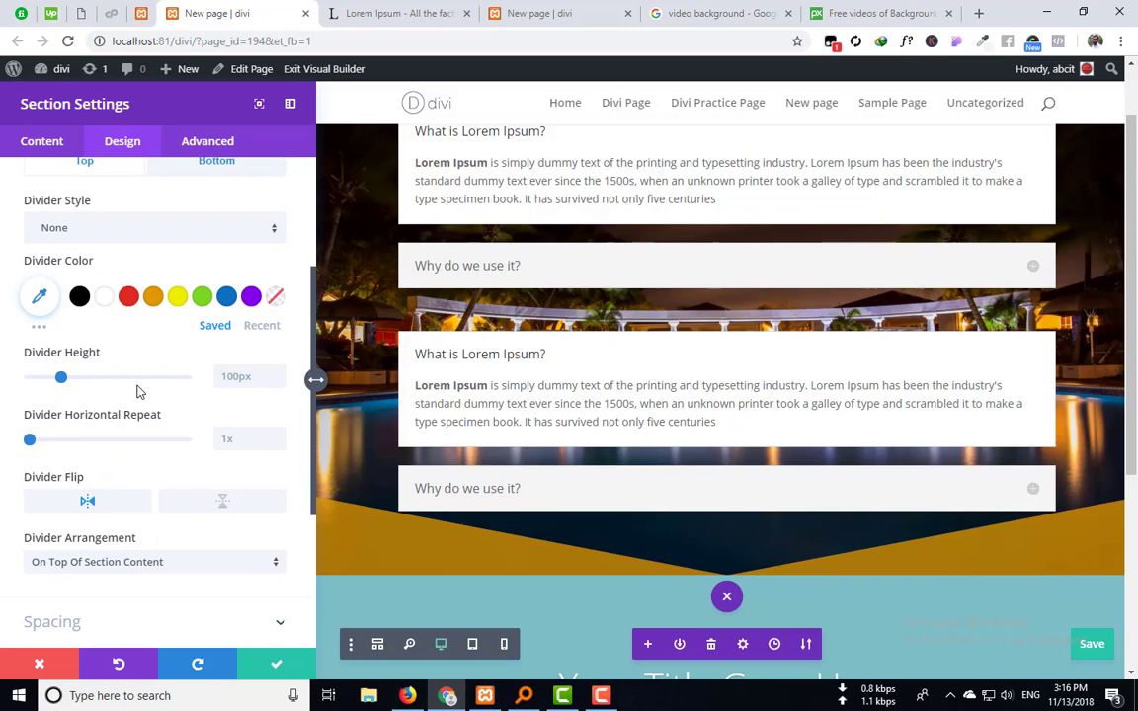
pyautogui.moveTo(61, 379); pyautogui.dragTo(100, 384)
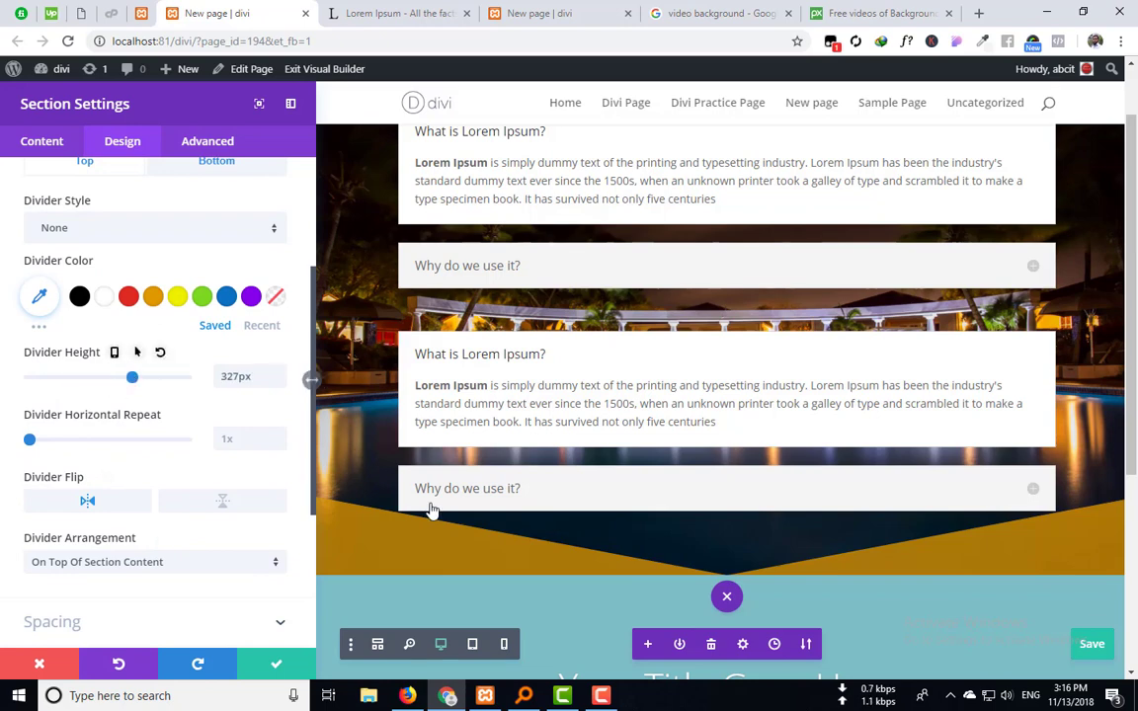
pyautogui.scroll(-3, 259, 536)
pyautogui.scroll(5, 247, 530)
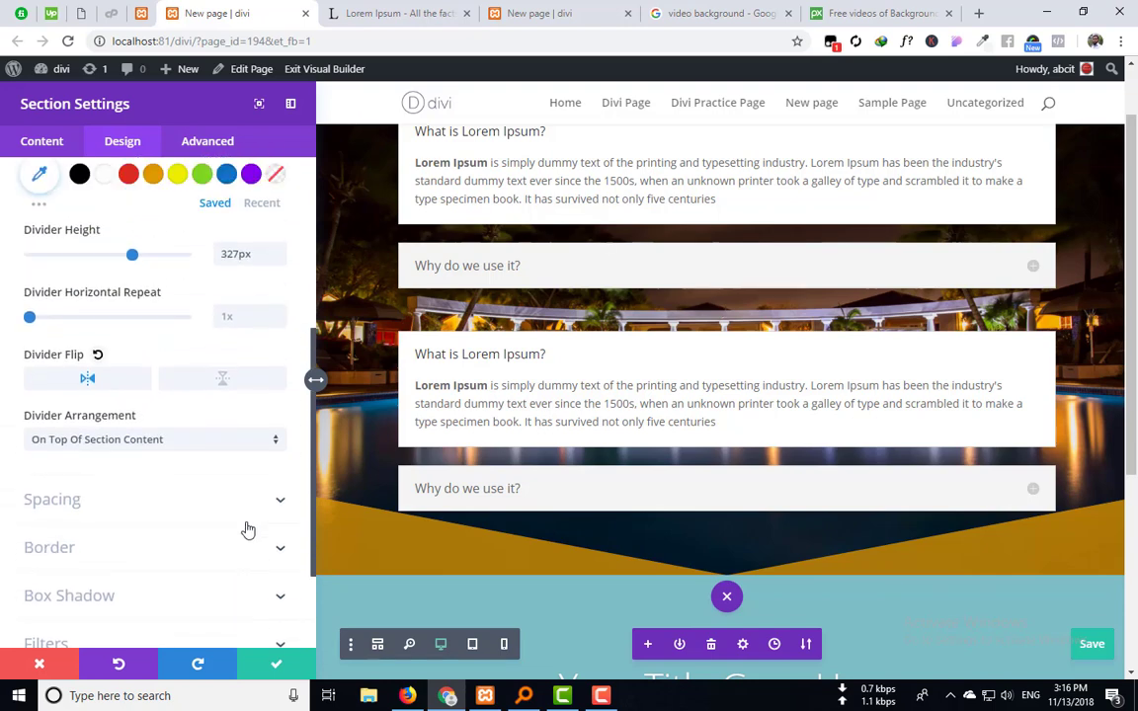
pyautogui.scroll(-2, 493, 564)
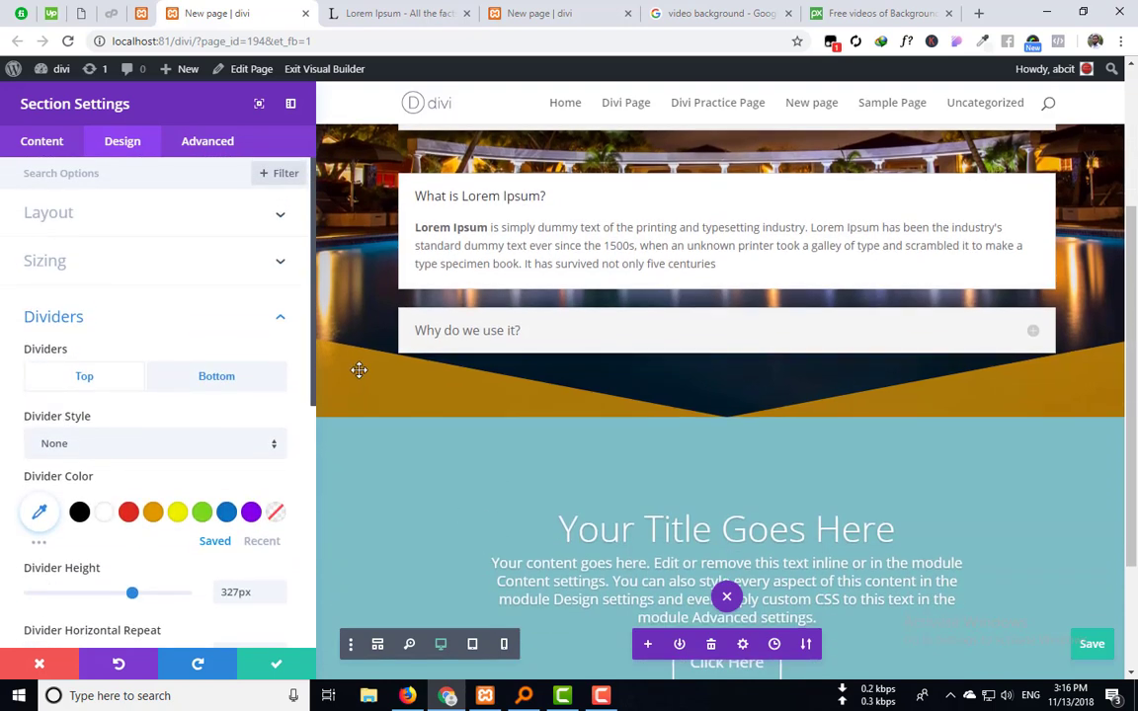
pyautogui.scroll(3, 370, 383)
pyautogui.scroll(-2, 145, 358)
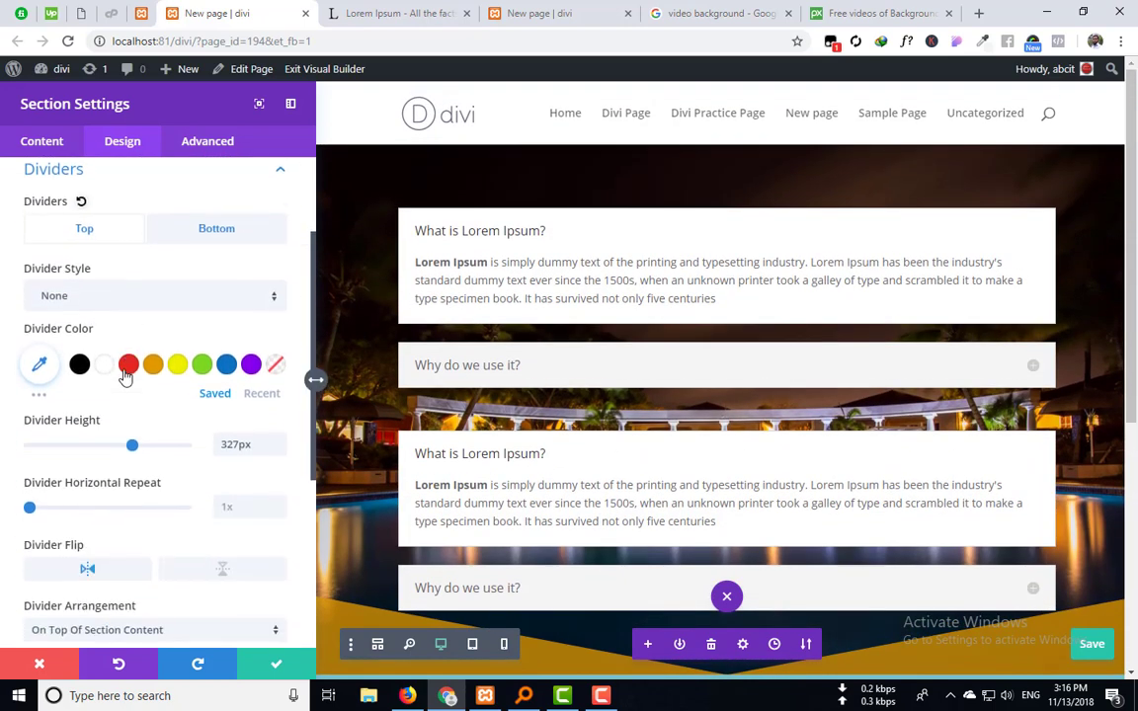
pyautogui.click(206, 219)
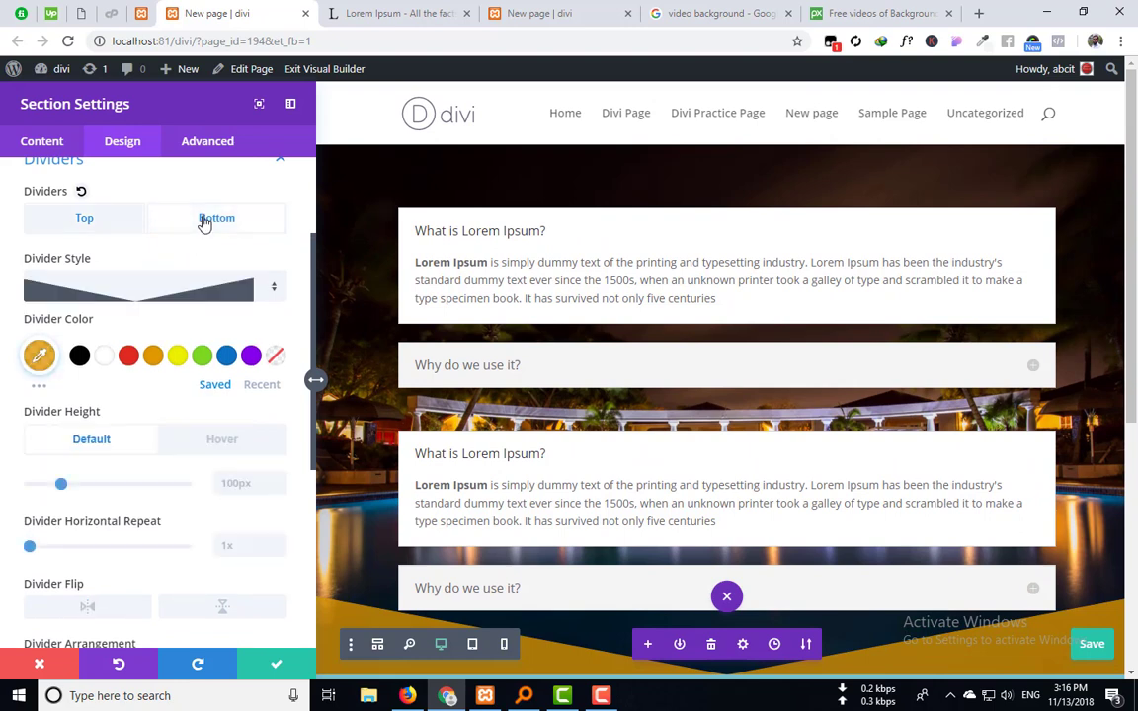
pyautogui.click(89, 227)
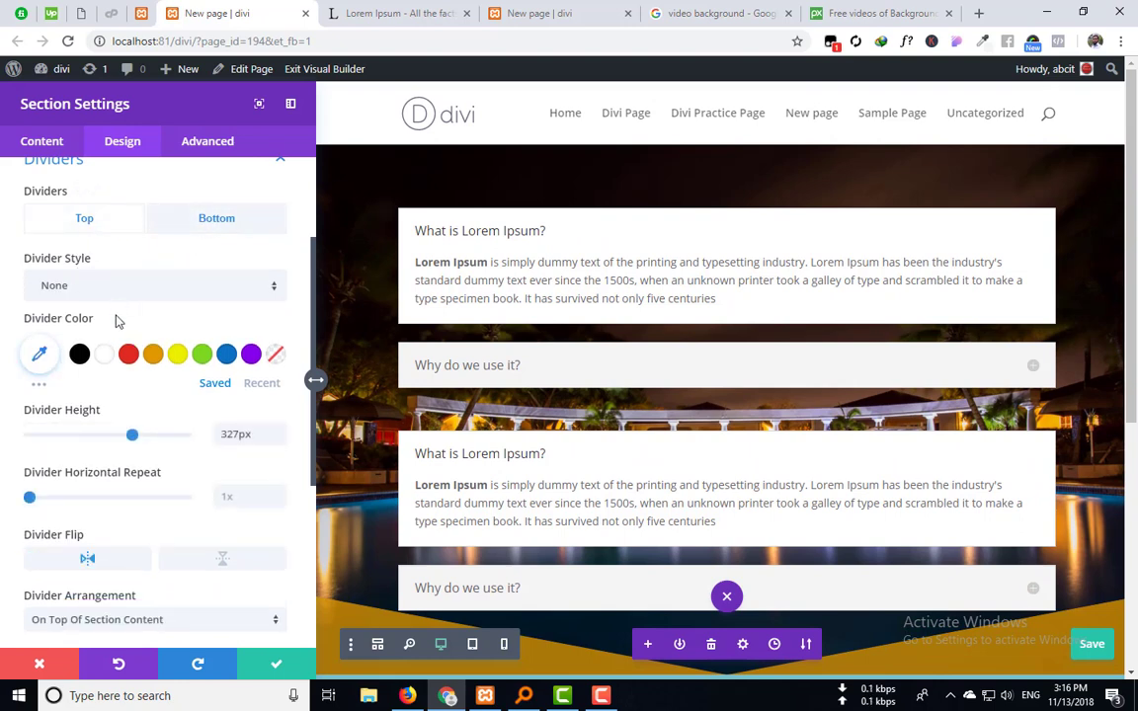
# Step: Turn off the top divider's horizontal flip and reset its height to the default
pyautogui.scroll(-1, 116, 323)
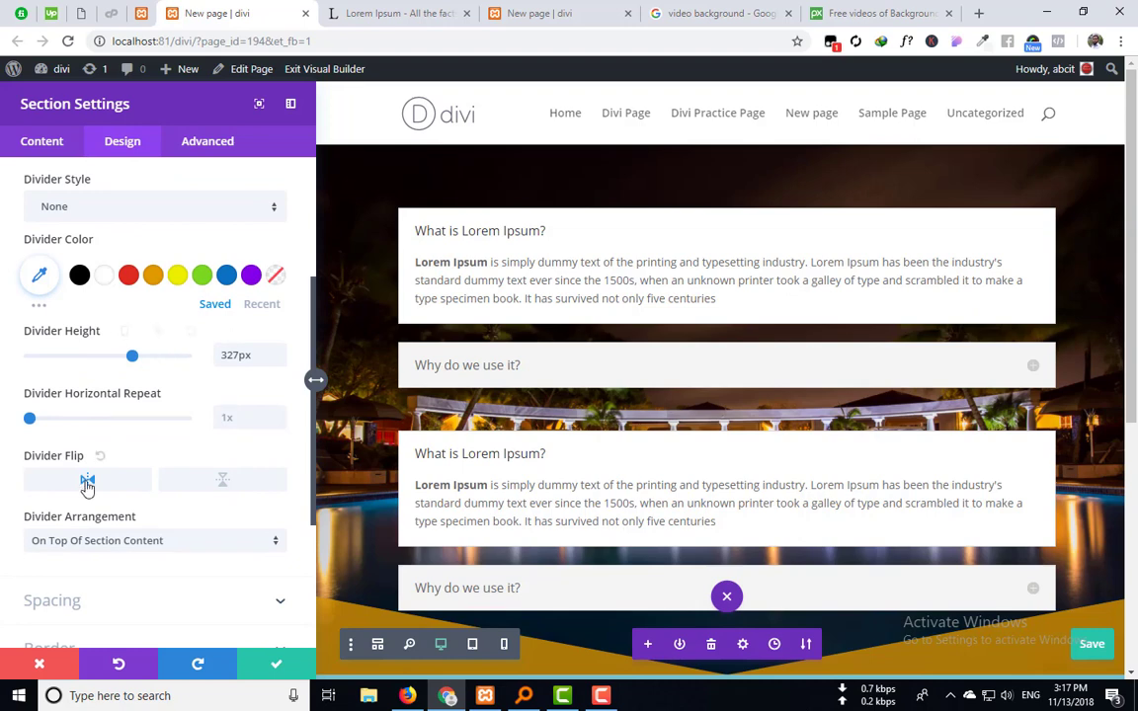
pyautogui.click(86, 482)
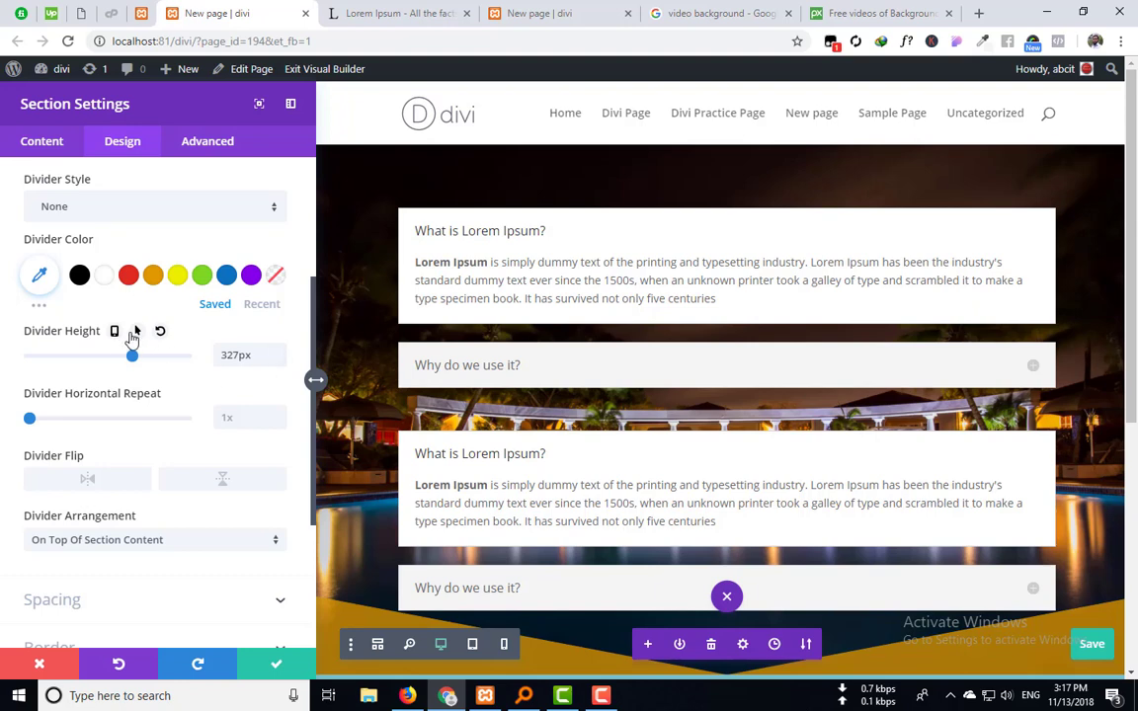
pyautogui.click(157, 331)
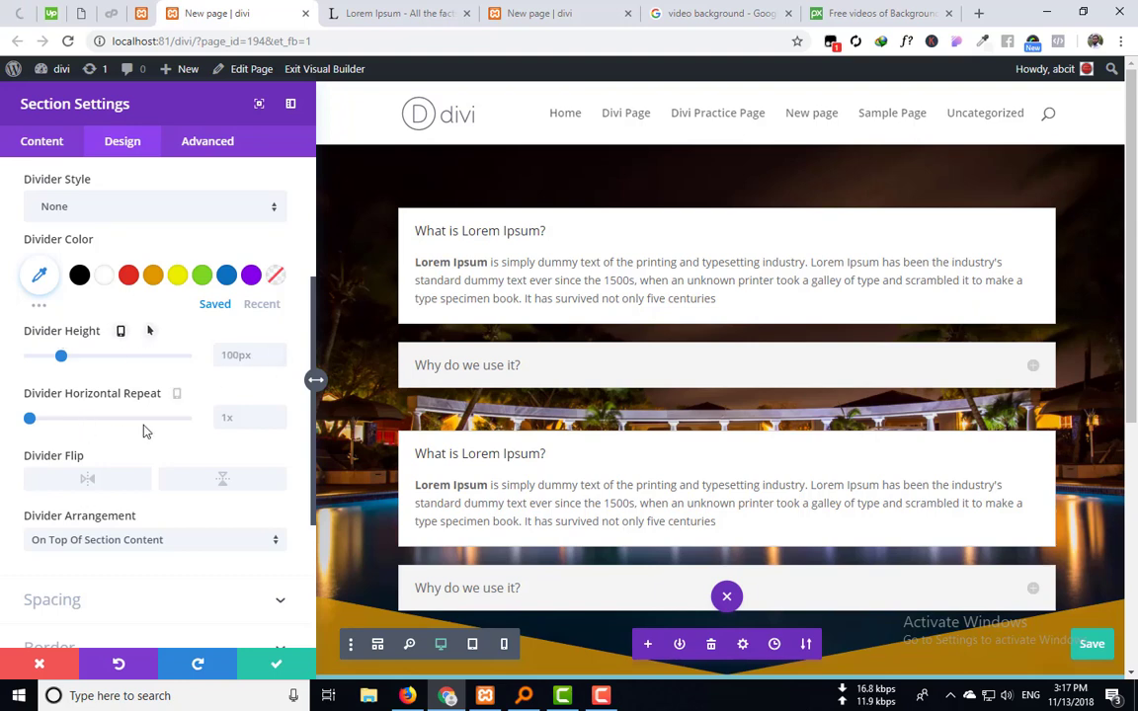
# Step: Switch to the bottom divider, turn off its hover height options and enable its responsive height options
pyautogui.scroll(2, 238, 318)
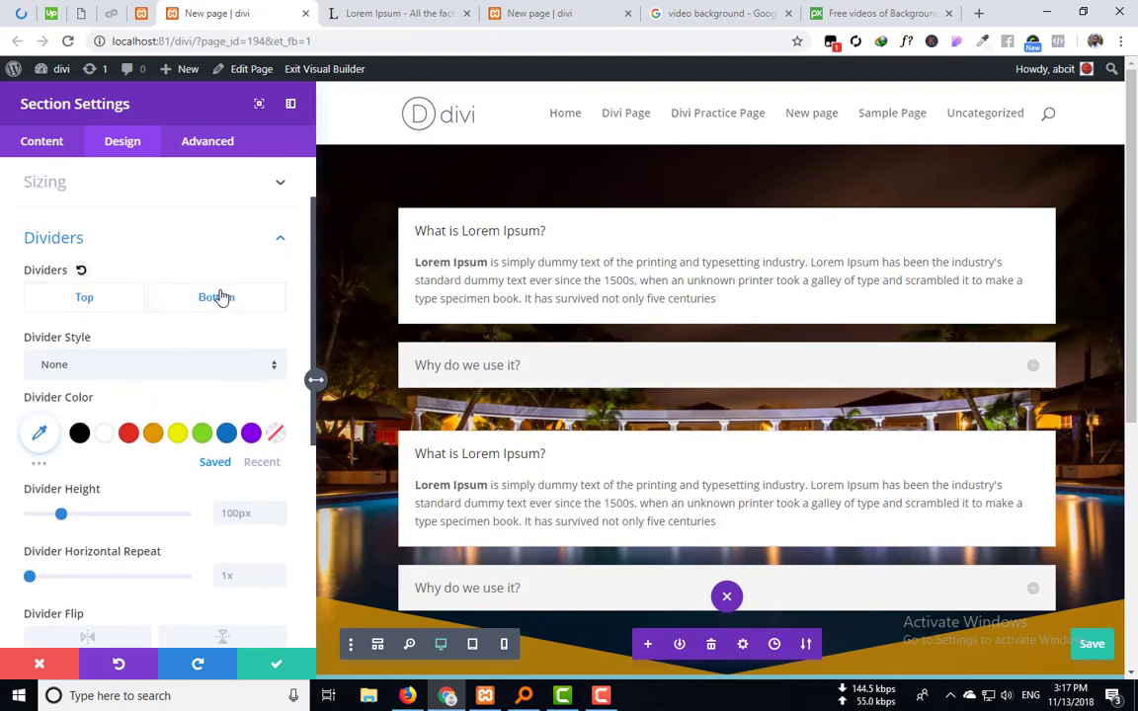
pyautogui.click(215, 297)
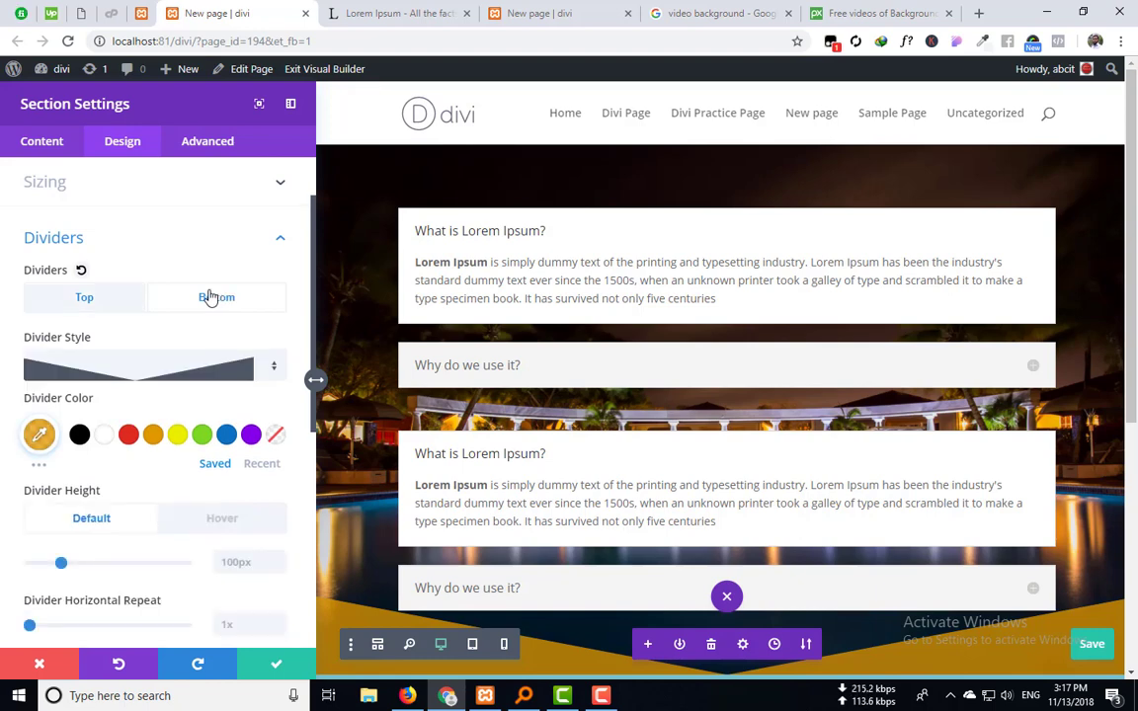
pyautogui.scroll(-3, 209, 296)
pyautogui.moveTo(200, 363)
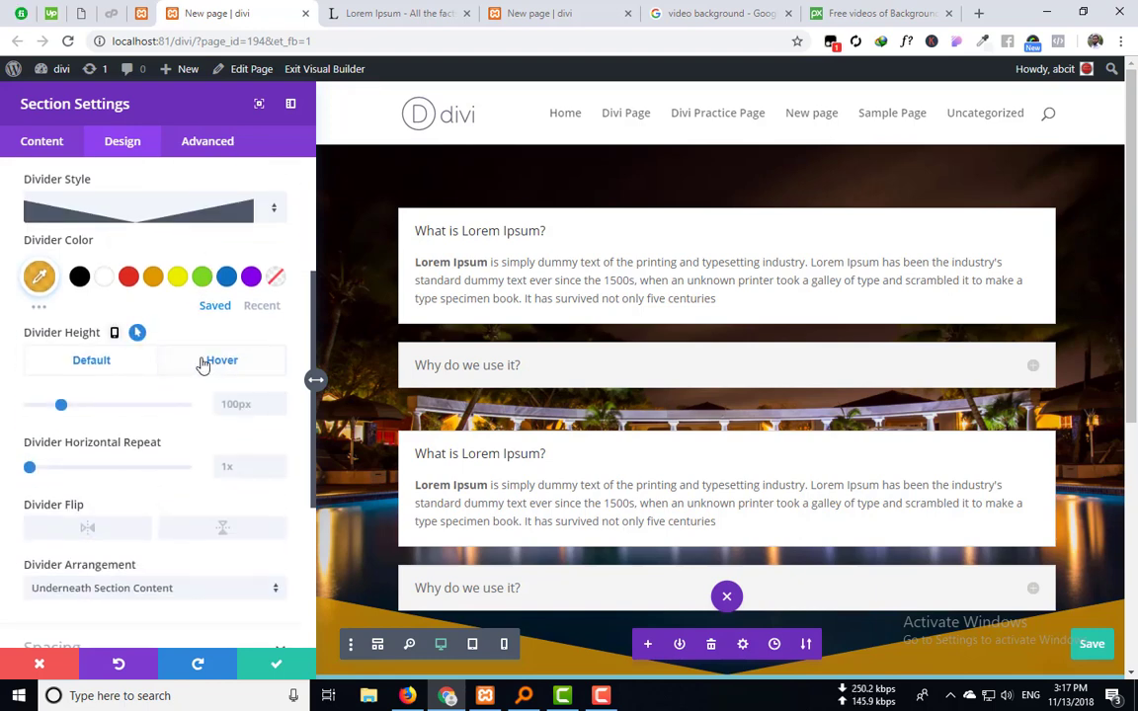
pyautogui.click(136, 334)
pyautogui.click(114, 334)
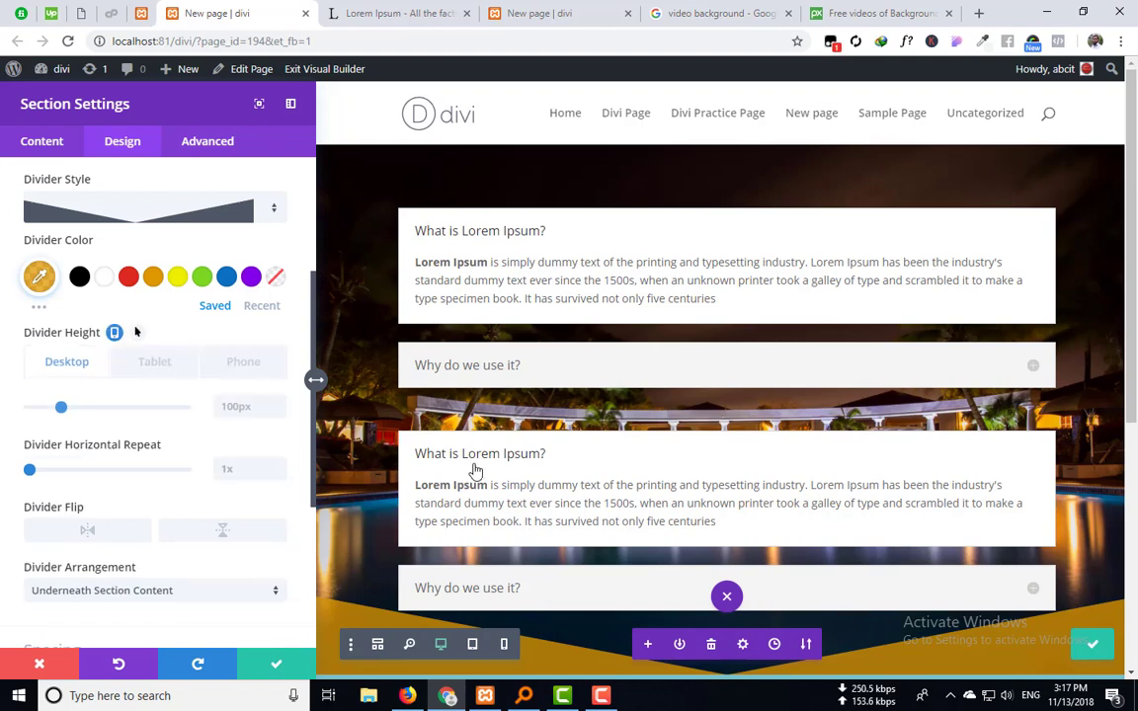
# Step: Set the bottom divider's tablet height to about 54 px and open its phone height
pyautogui.scroll(-3, 464, 415)
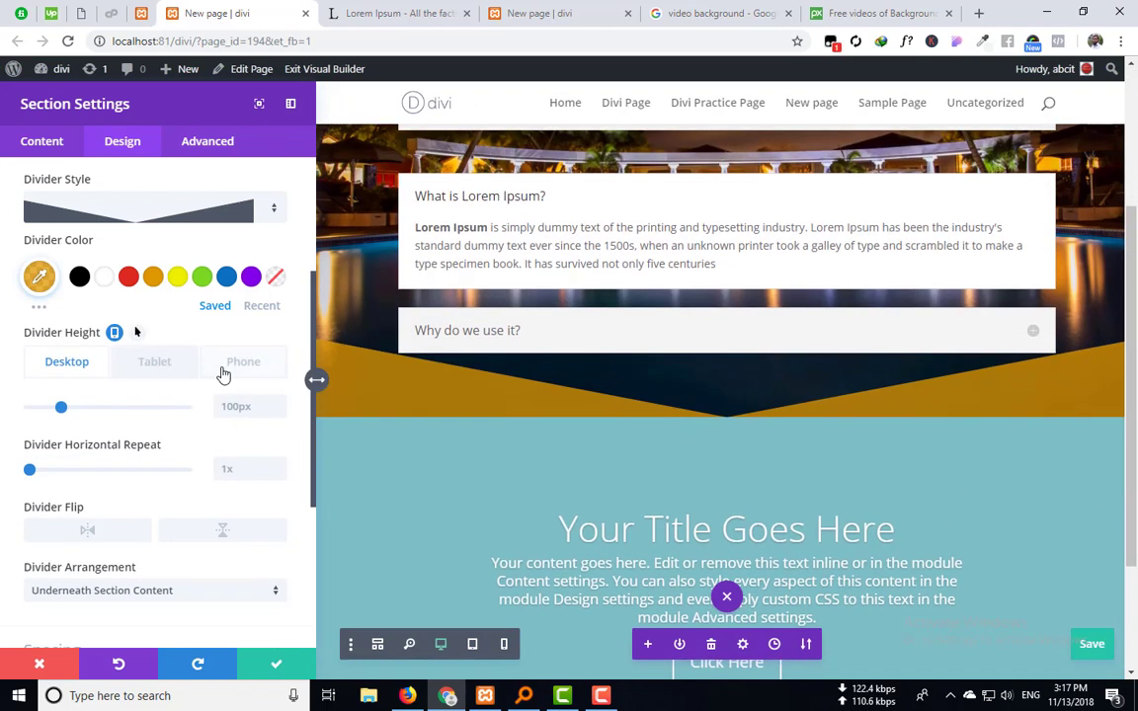
pyautogui.click(149, 367)
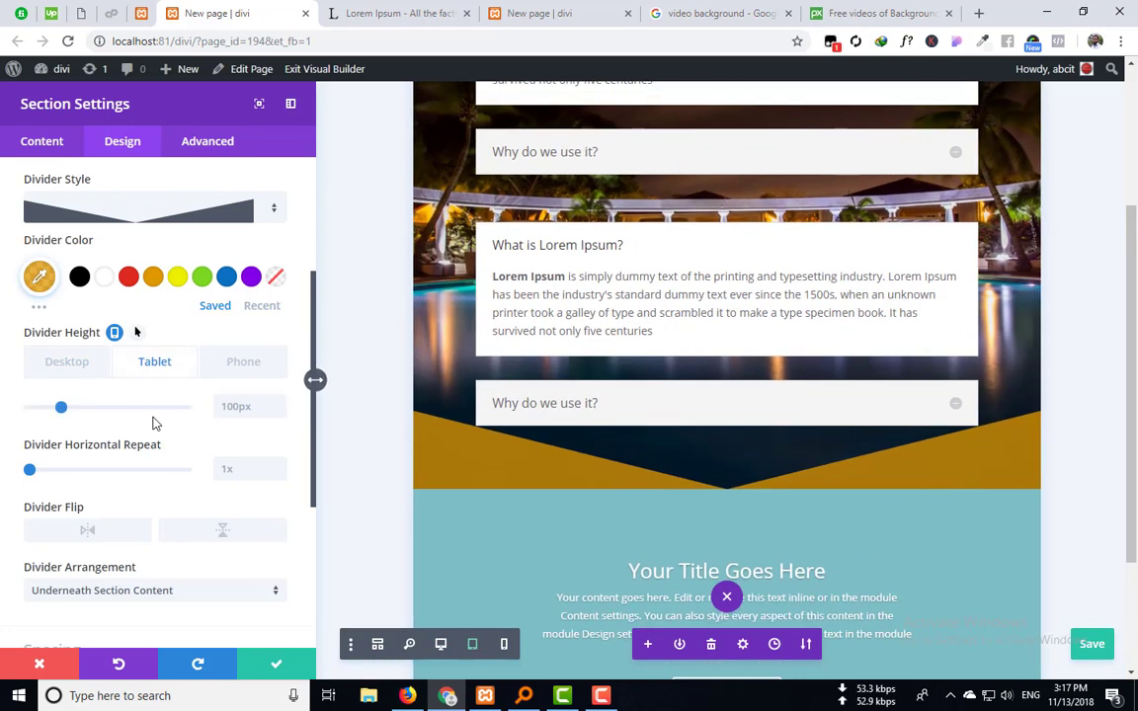
pyautogui.moveTo(62, 407); pyautogui.dragTo(48, 413)
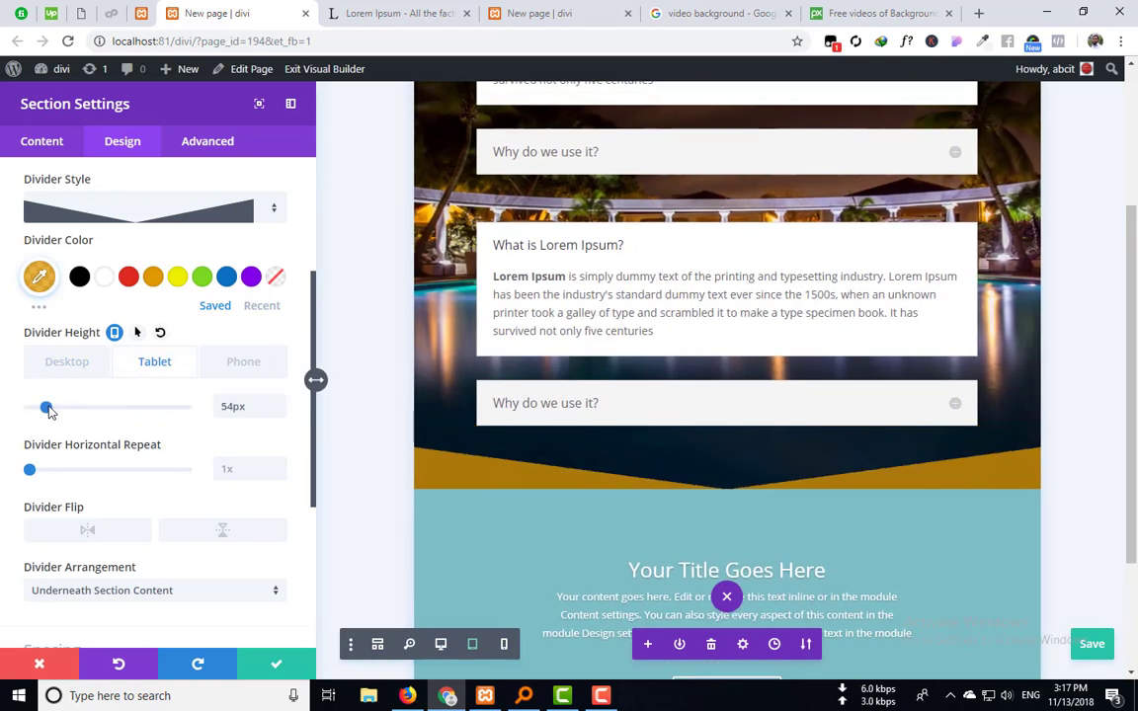
pyautogui.click(273, 363)
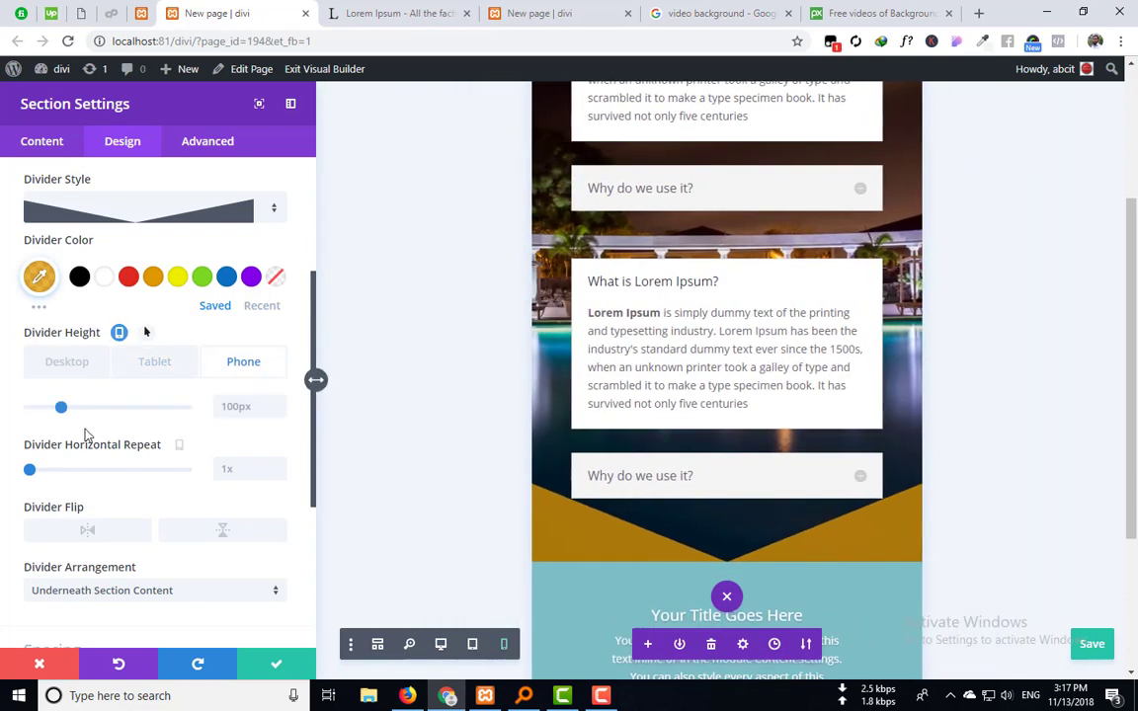
# Step: Set the bottom divider's height for phones to 64px
pyautogui.moveTo(61, 407); pyautogui.dragTo(52, 413)
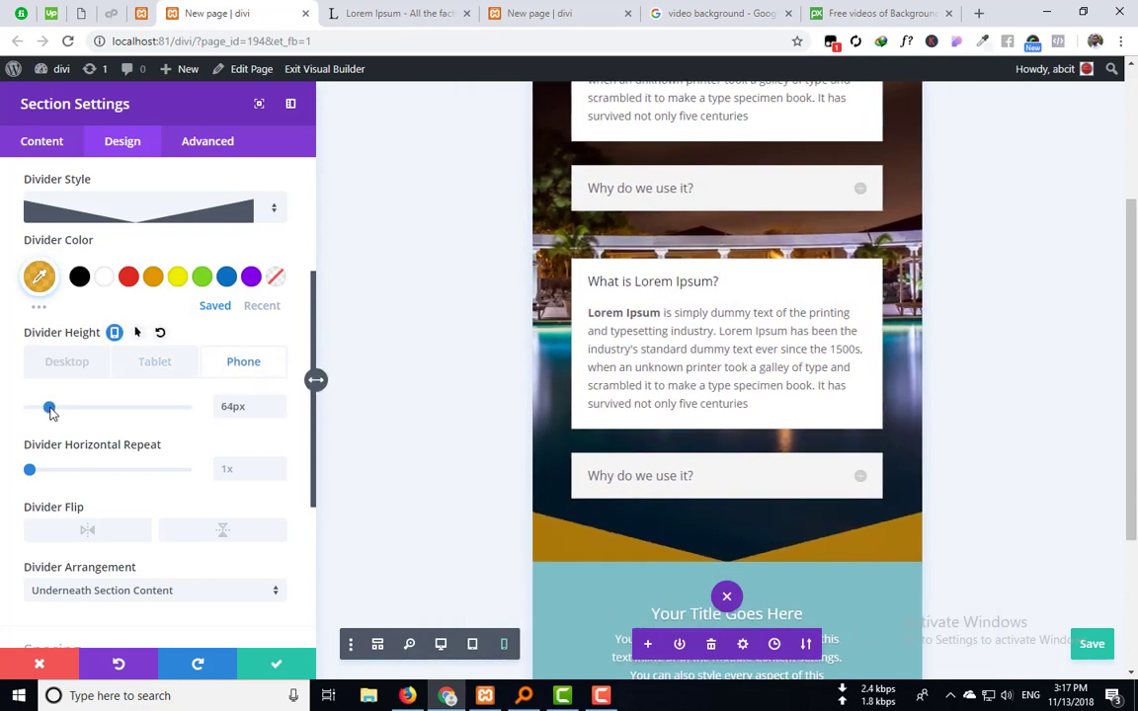
pyautogui.scroll(3, 59, 271)
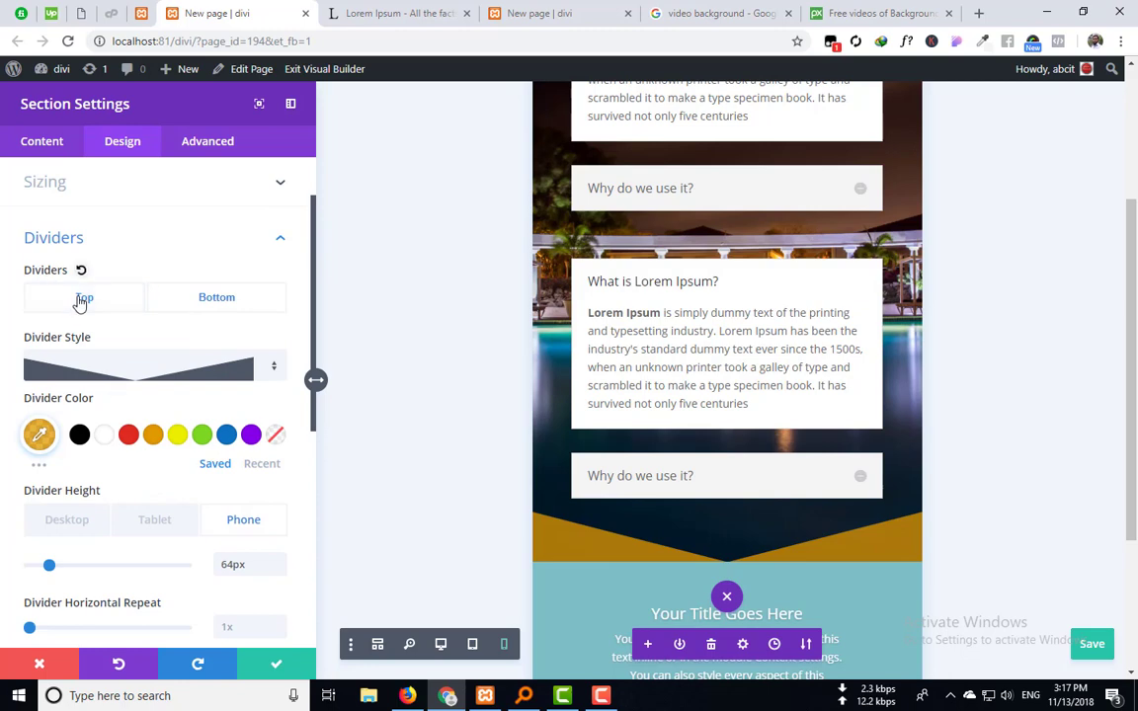
pyautogui.click(81, 297)
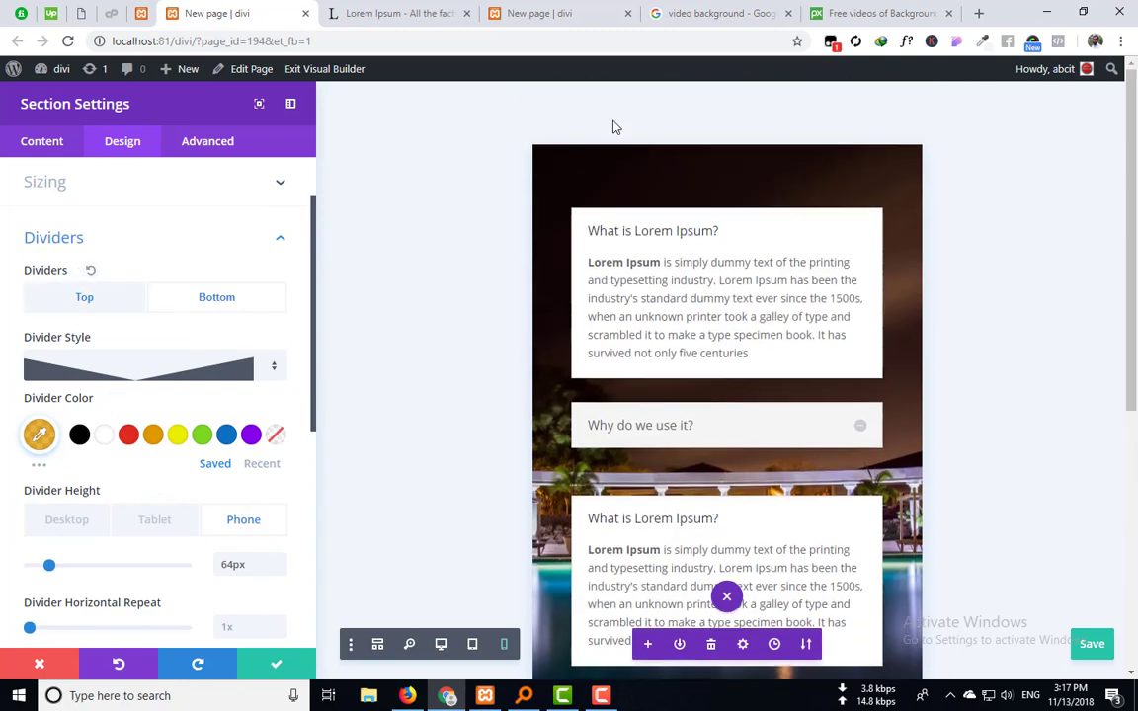
pyautogui.scroll(-5, 573, 229)
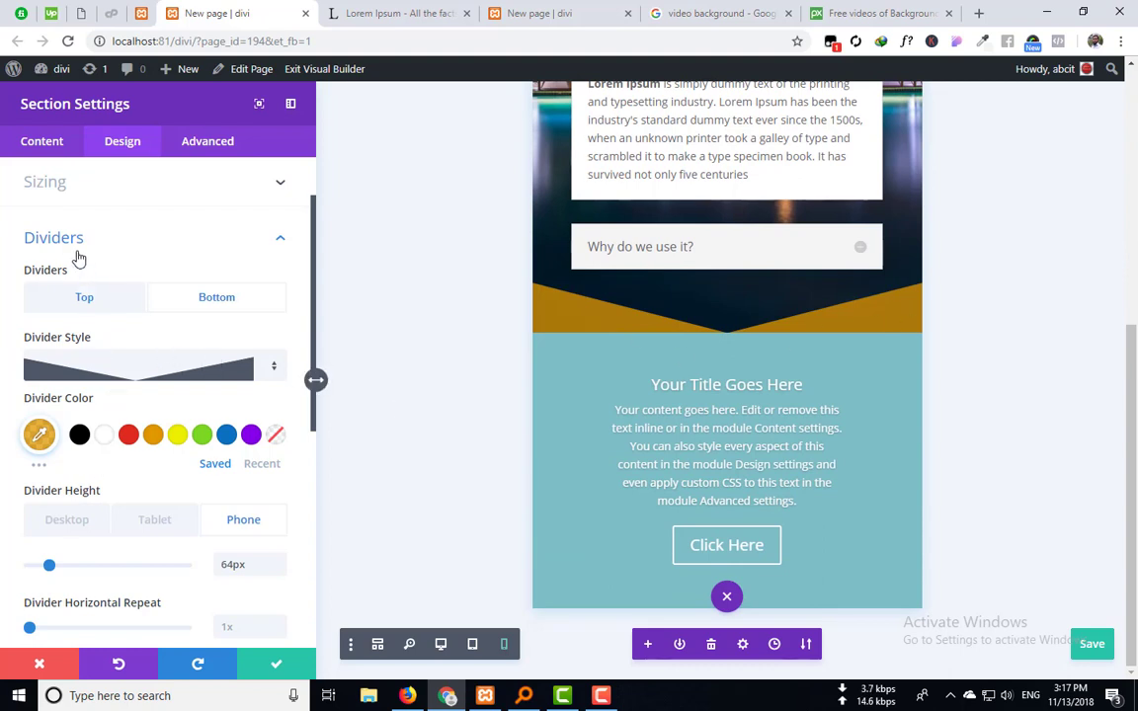
pyautogui.scroll(-1, 122, 439)
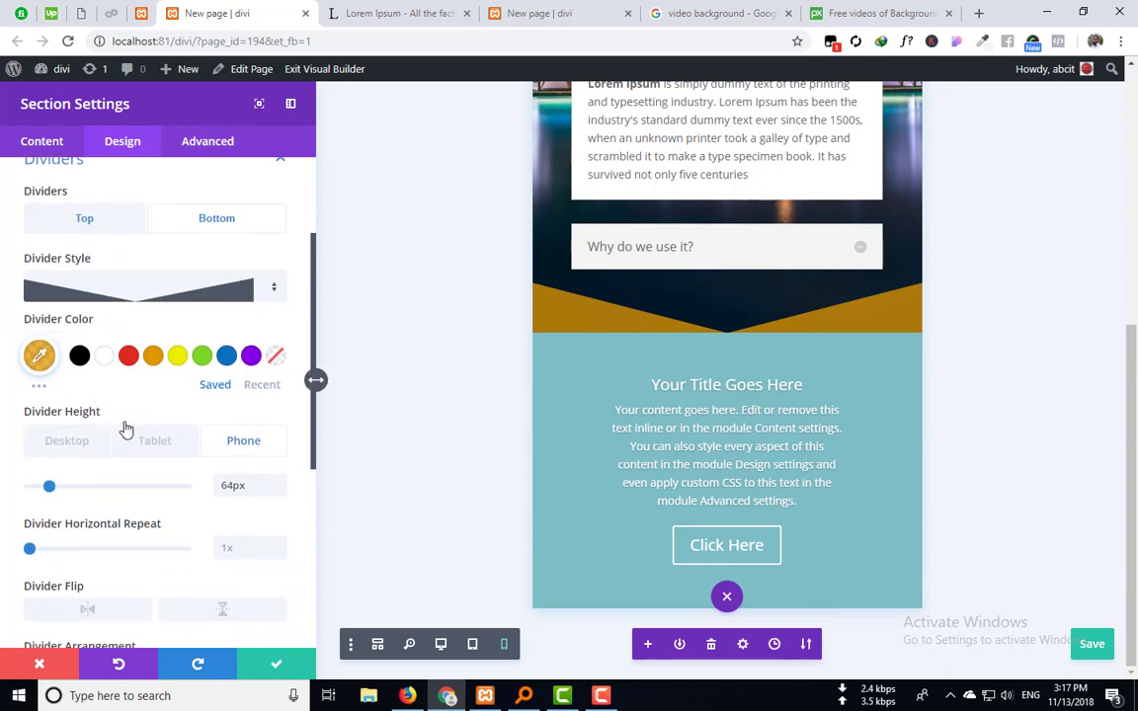
# Step: Review the divider height for tablet and desktop, and close its responsive options
pyautogui.click(67, 441)
pyautogui.click(155, 440)
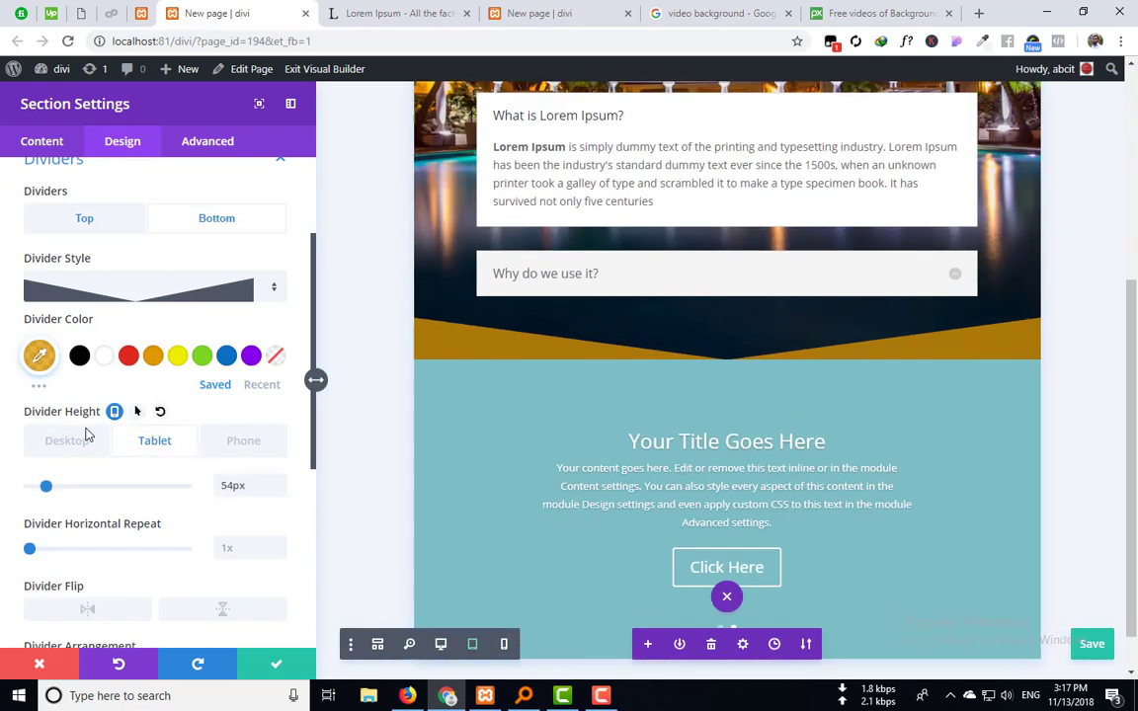
pyautogui.click(66, 441)
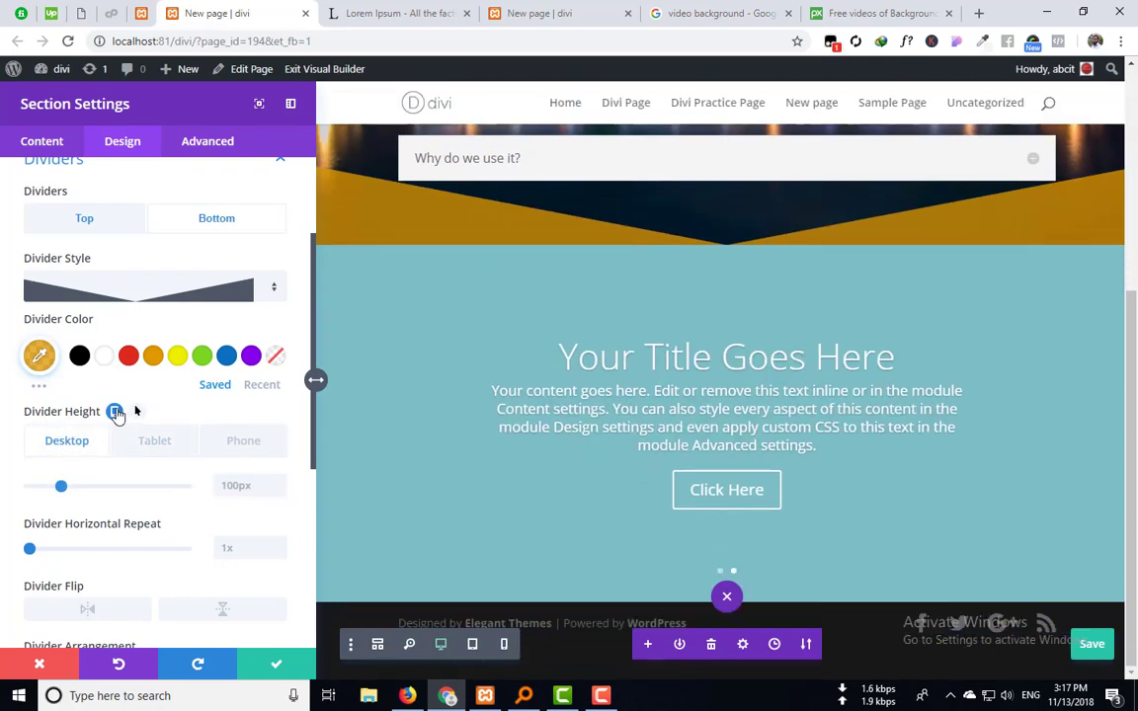
pyautogui.scroll(-2, 144, 405)
pyautogui.scroll(1, 161, 442)
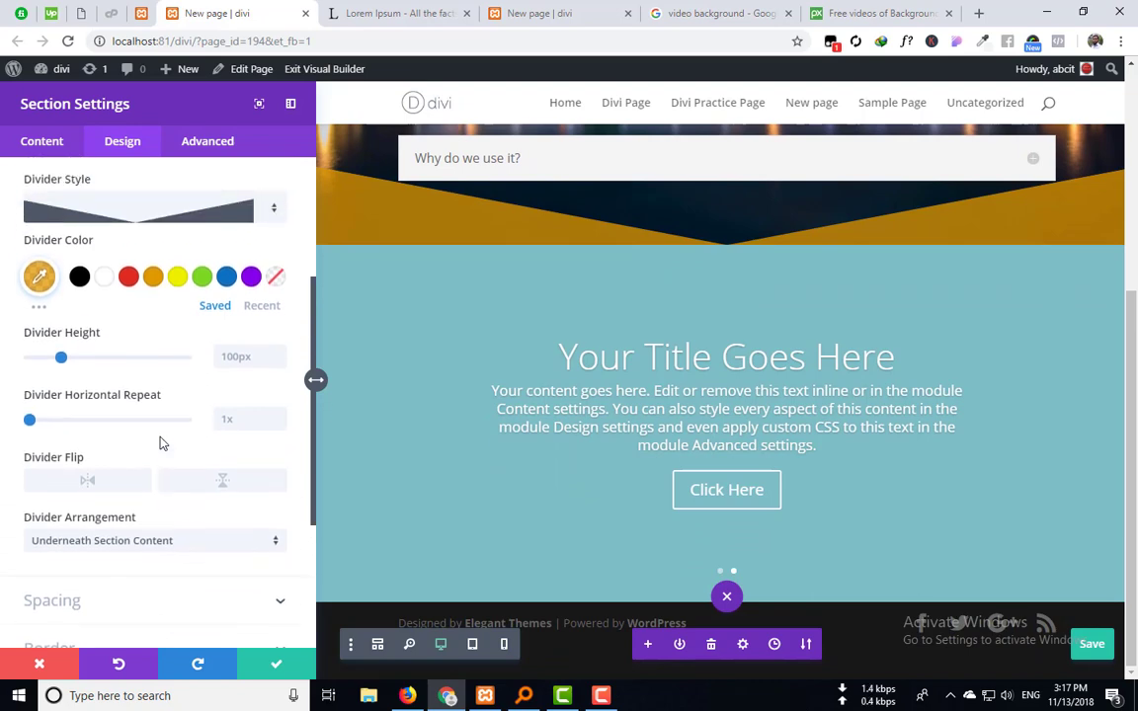
pyautogui.scroll(1, 657, 266)
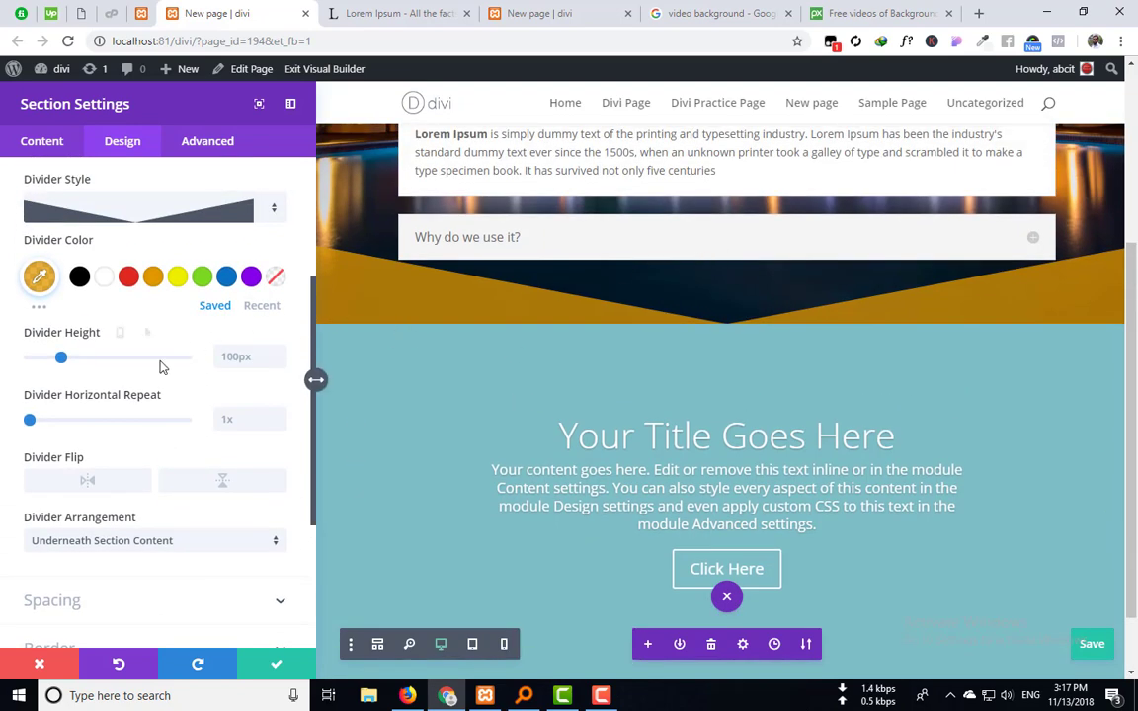
pyautogui.scroll(-1, 163, 368)
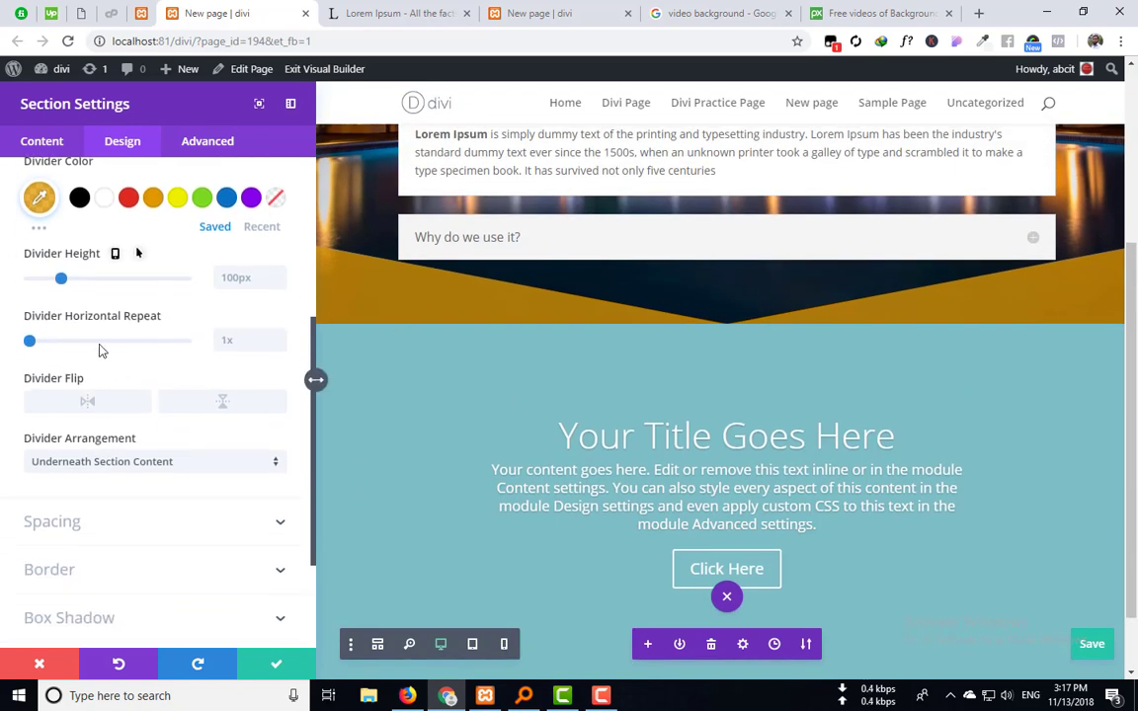
# Step: Try a divider horizontal repeat of 20x, return it to 1x, and check its responsive options
pyautogui.moveTo(31, 341); pyautogui.dragTo(197, 344)
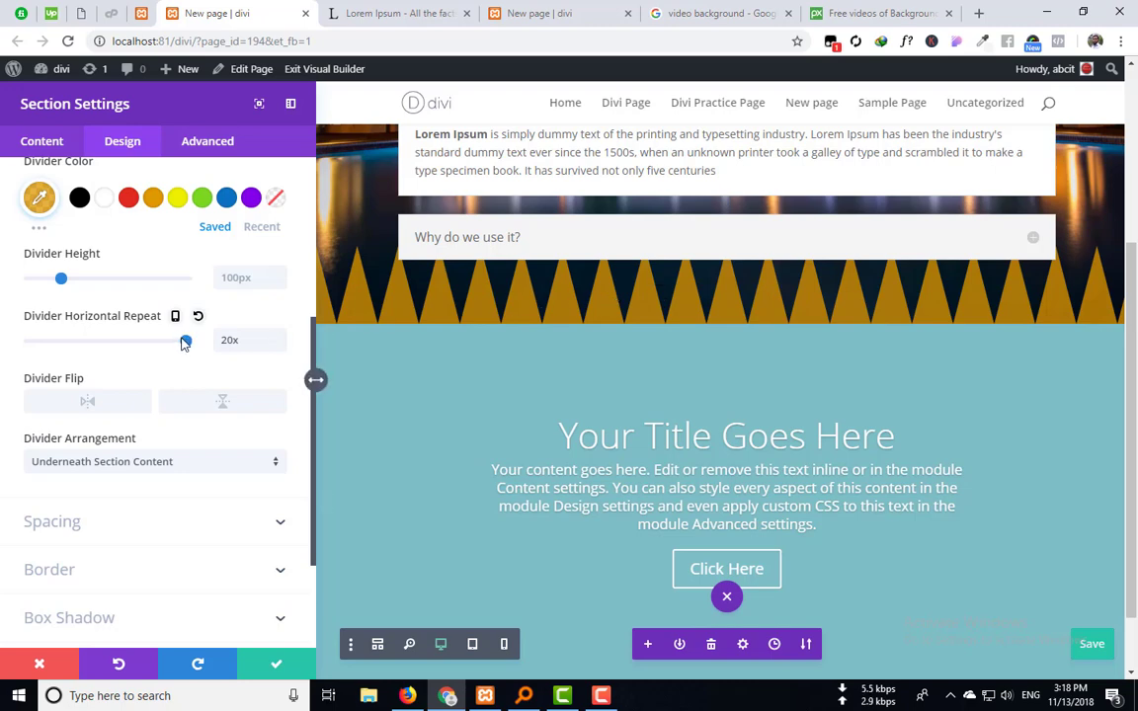
pyautogui.moveTo(185, 343); pyautogui.dragTo(27, 347)
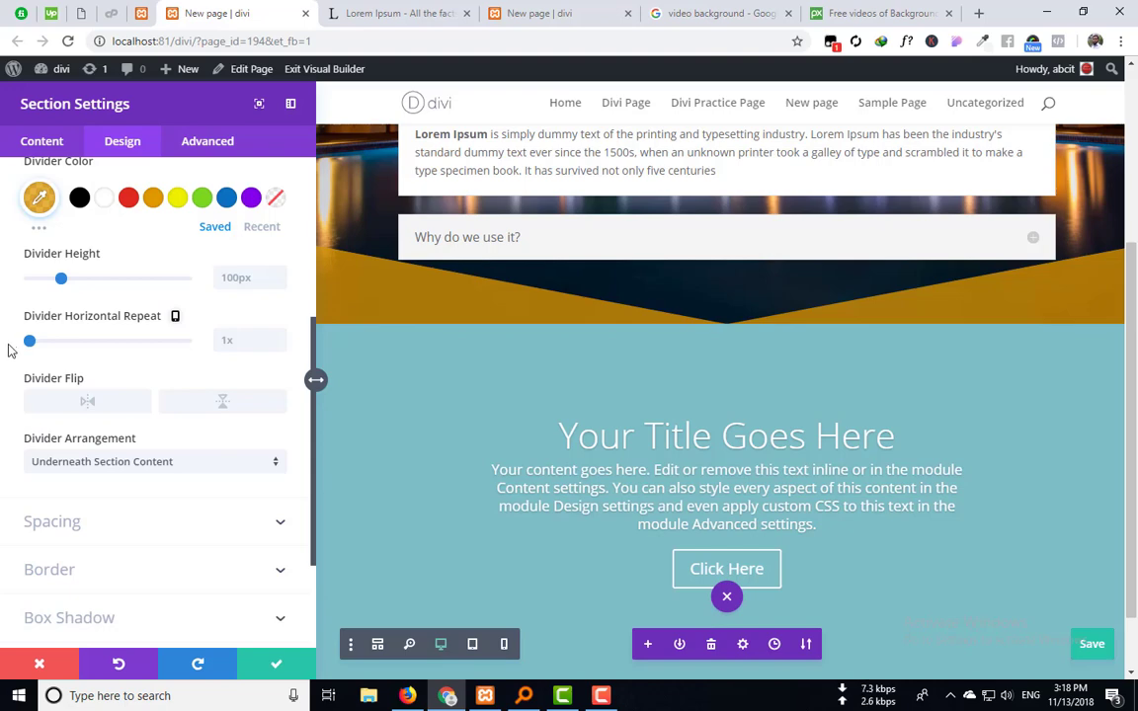
pyautogui.scroll(-1, 10, 351)
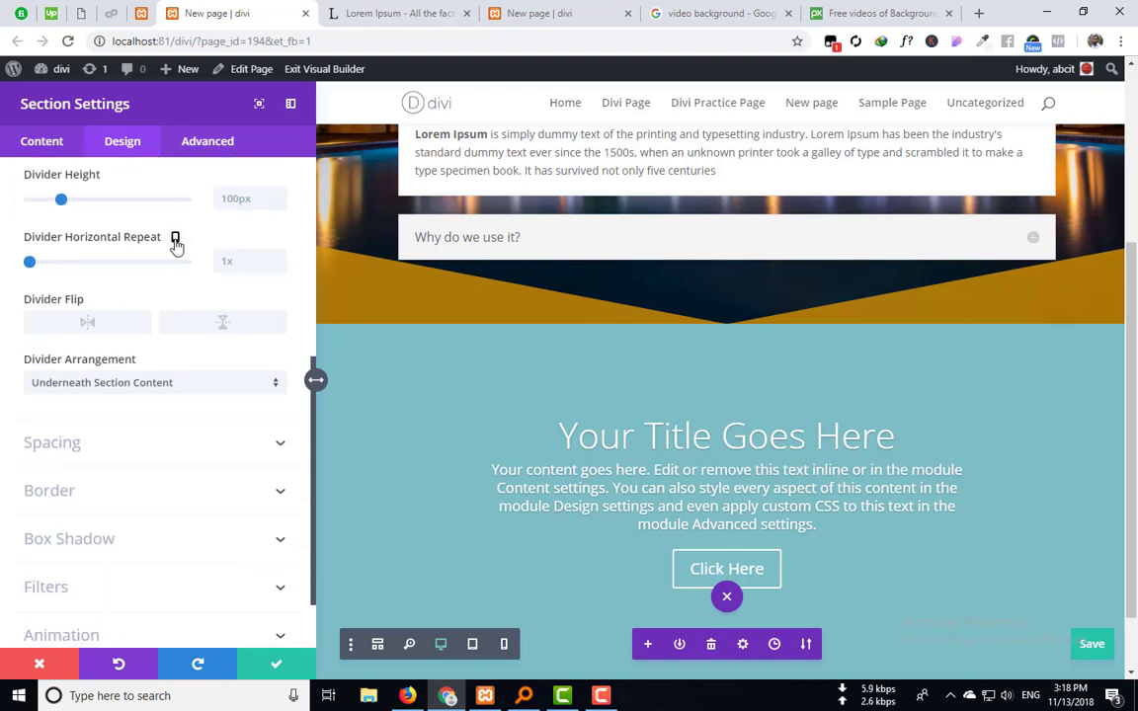
pyautogui.click(175, 241)
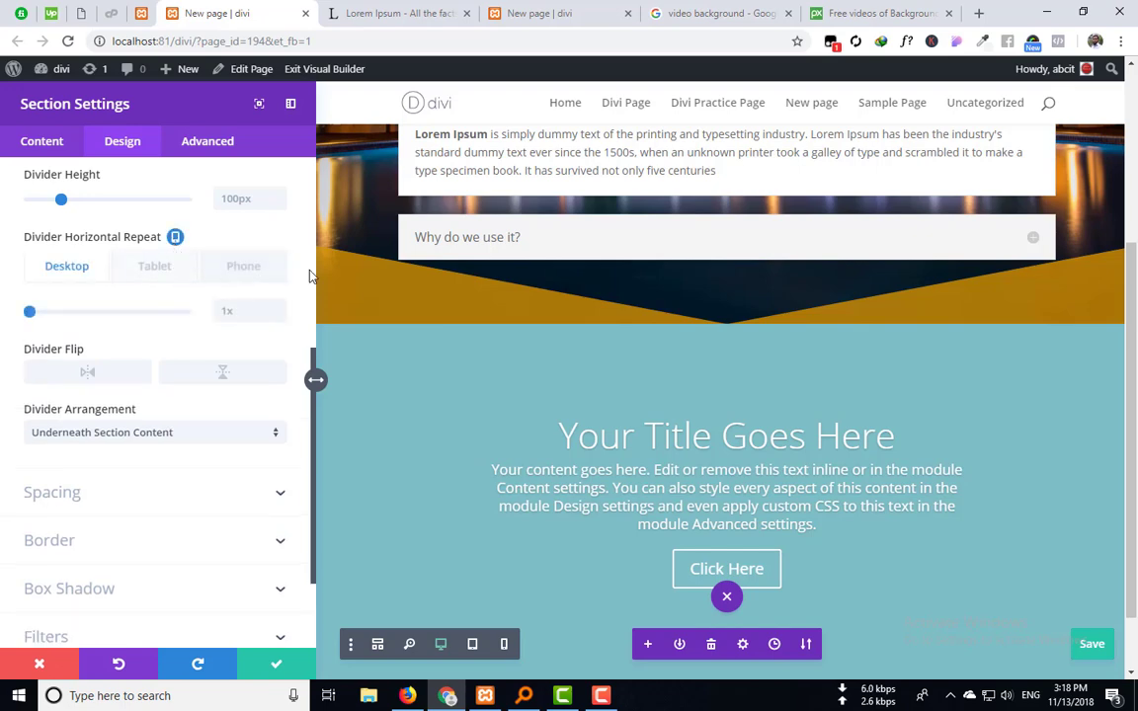
pyautogui.click(174, 241)
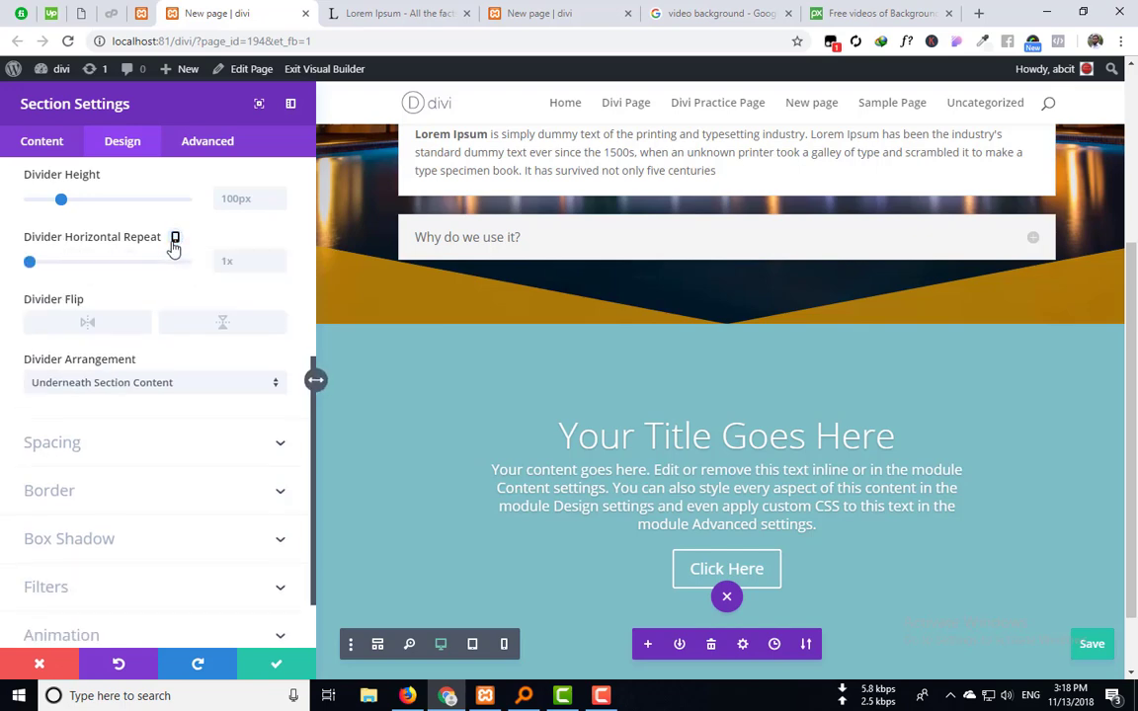
# Step: Try flipping the divider both horizontally and vertically
pyautogui.click(75, 324)
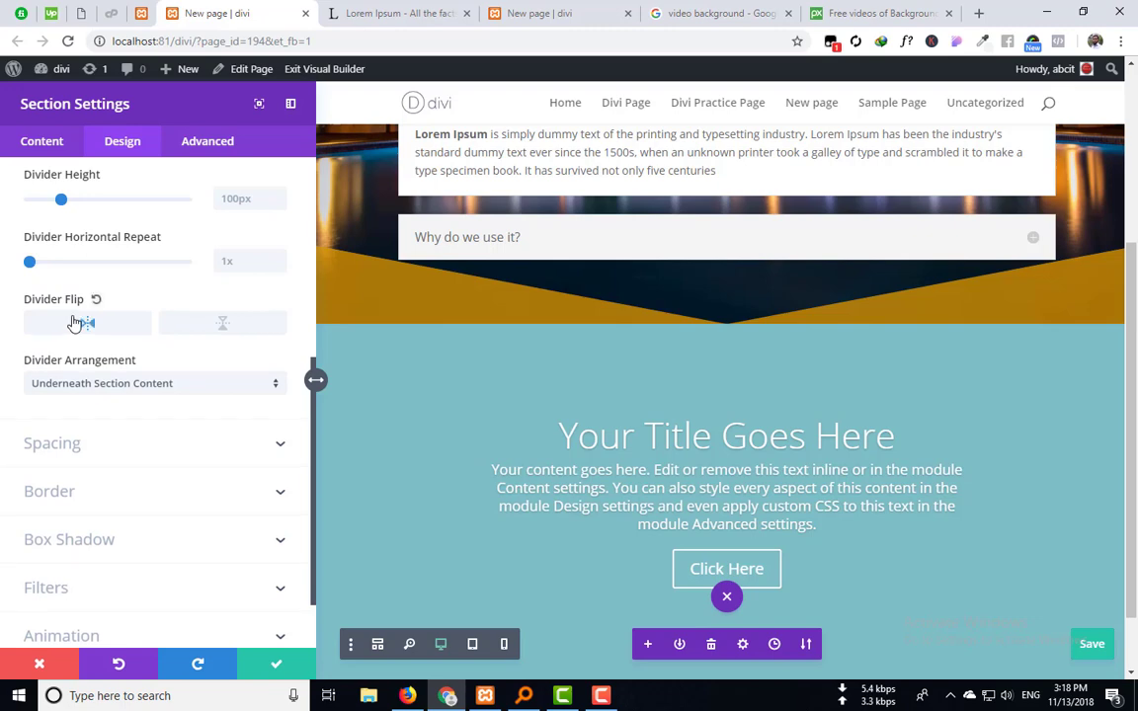
pyautogui.click(233, 330)
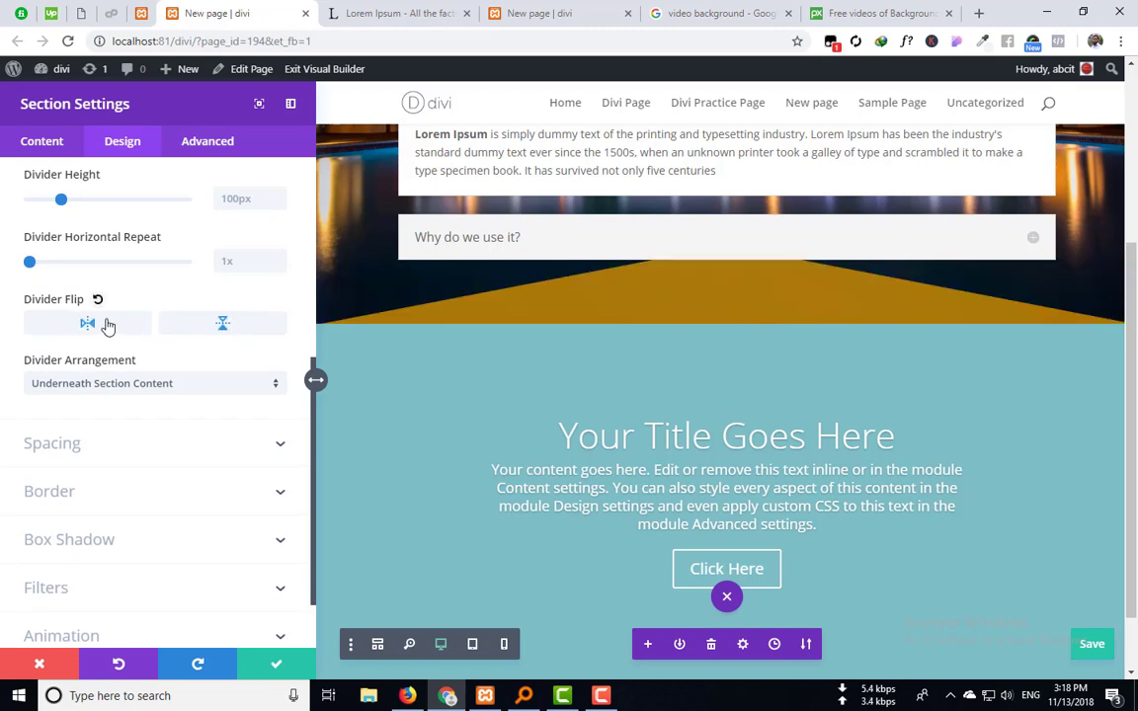
pyautogui.click(103, 326)
pyautogui.click(213, 330)
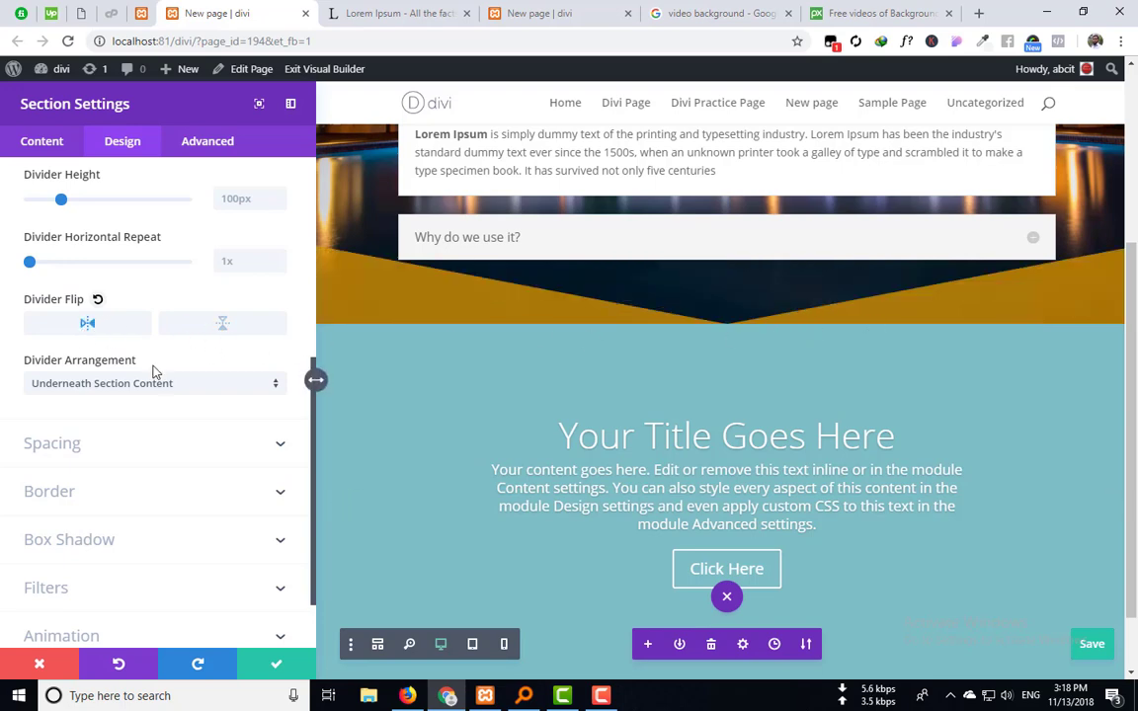
pyautogui.click(227, 333)
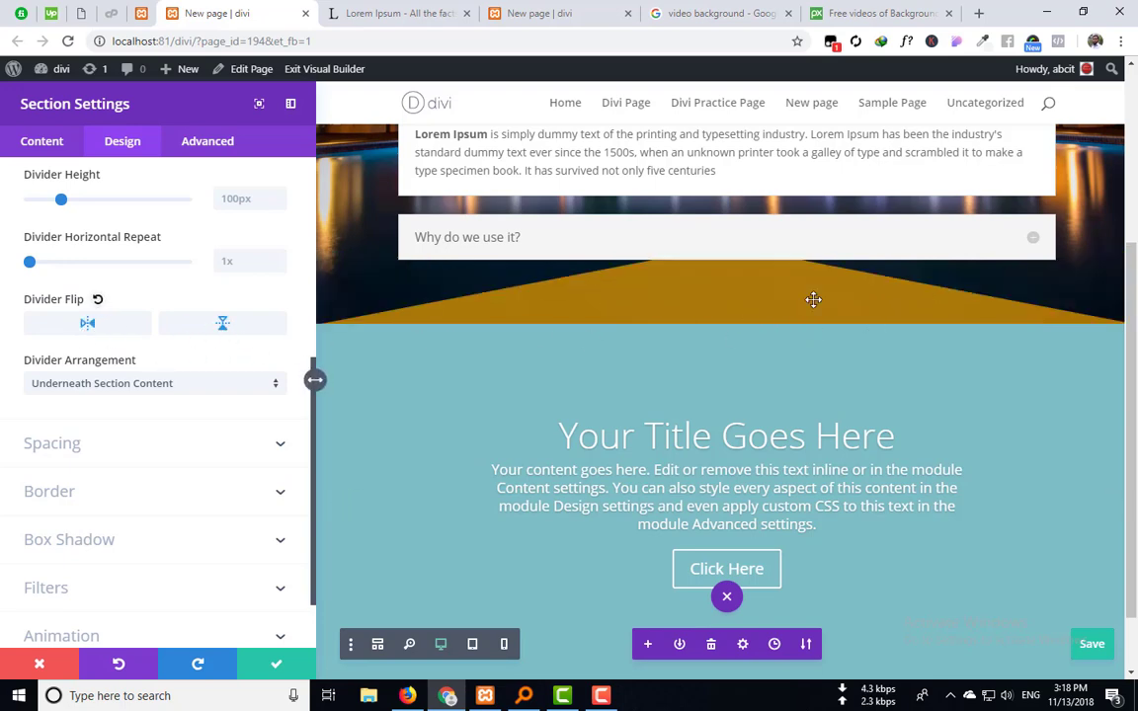
pyautogui.scroll(1, 818, 275)
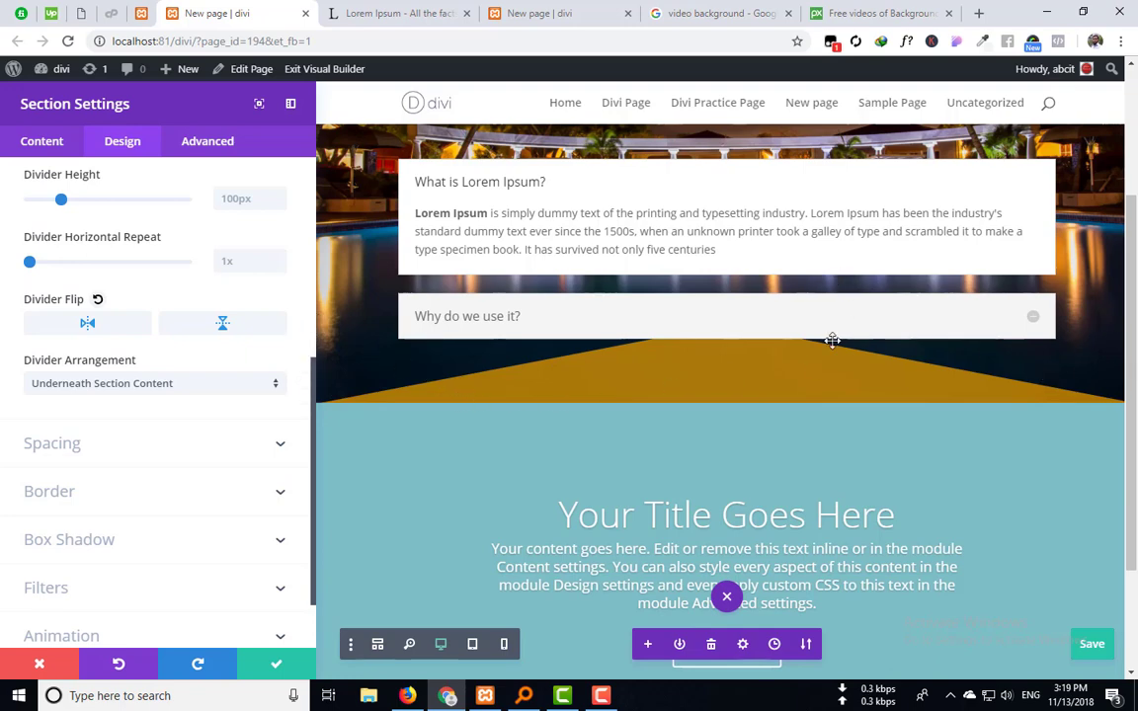
# Step: Toggle each divider flip for comparison, reset the flip setting to none, and save the page
pyautogui.click(219, 328)
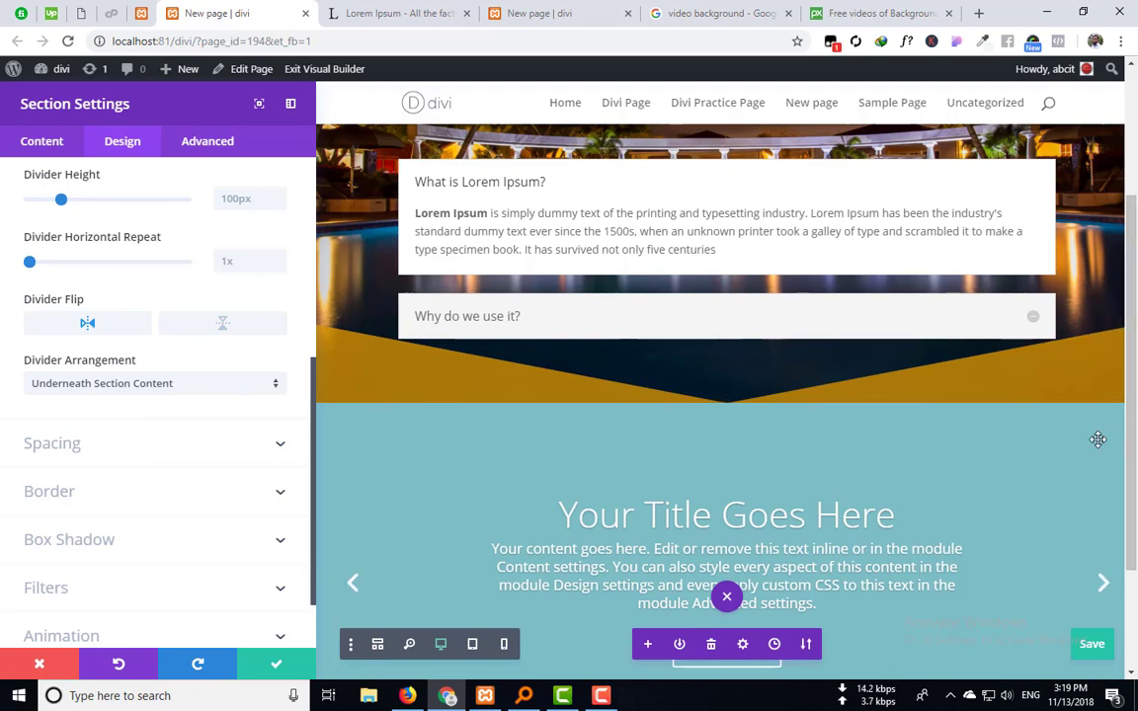
pyautogui.click(221, 327)
pyautogui.click(219, 326)
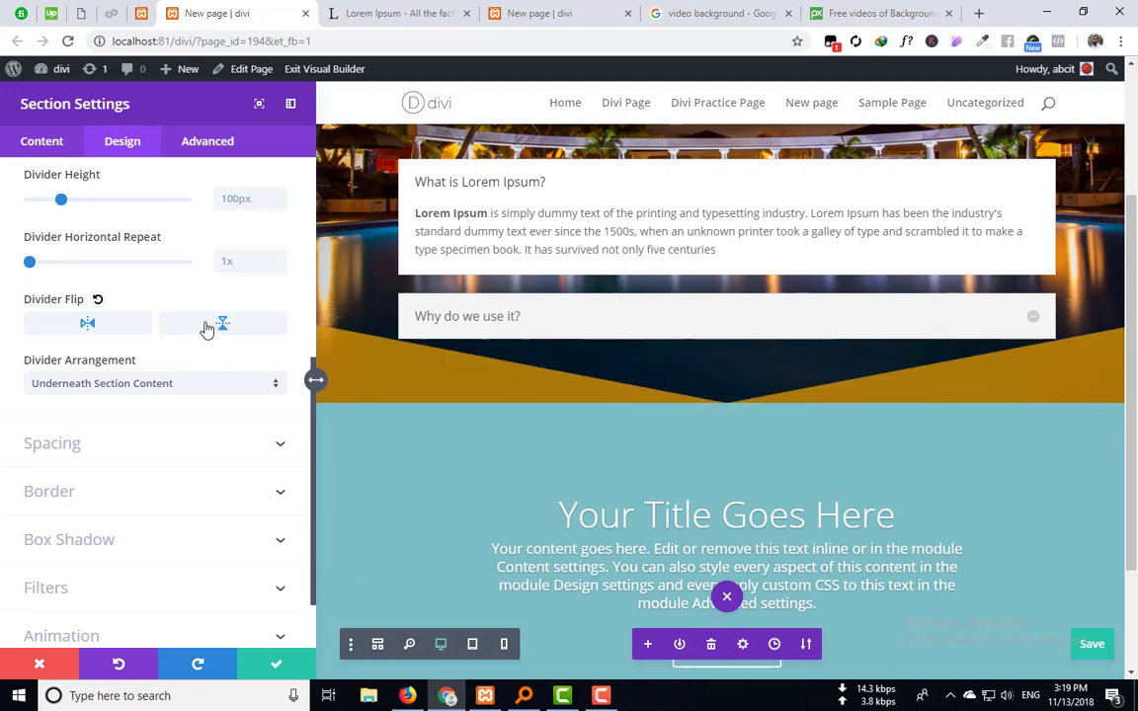
pyautogui.click(95, 325)
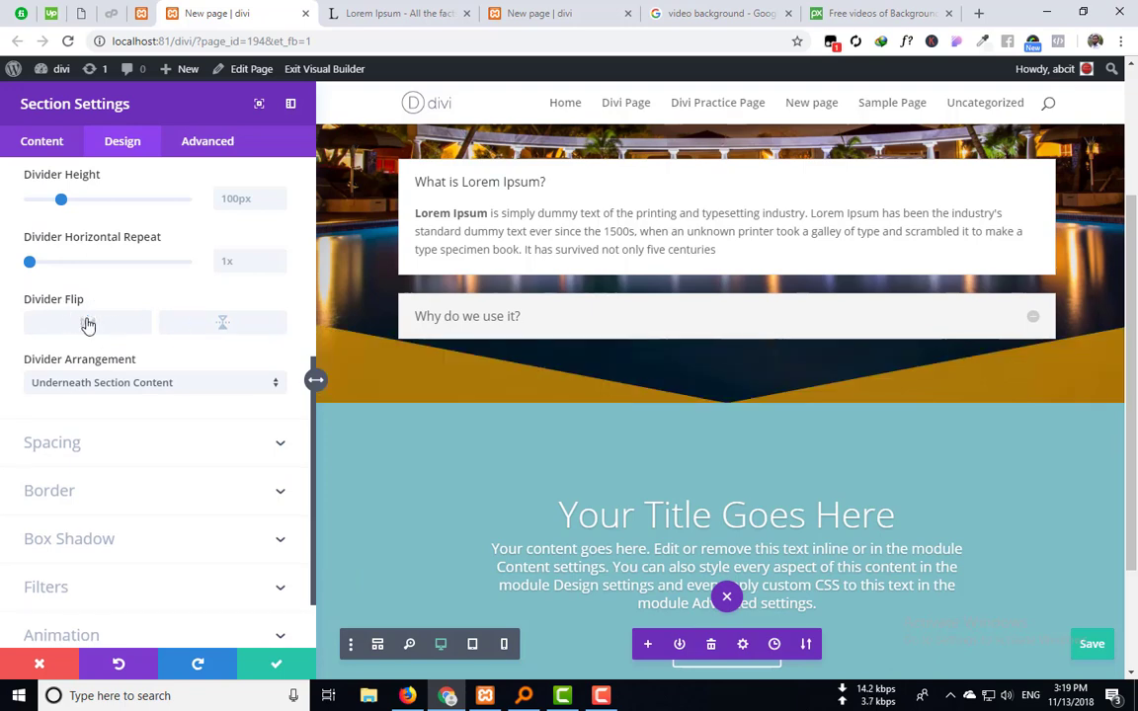
pyautogui.click(88, 324)
pyautogui.click(89, 325)
pyautogui.click(86, 330)
pyautogui.click(98, 302)
pyautogui.hotkey('ctrl', 's')
# Step: Set the bottom divider's desktop height to 175px
pyautogui.moveTo(61, 200); pyautogui.dragTo(87, 209)
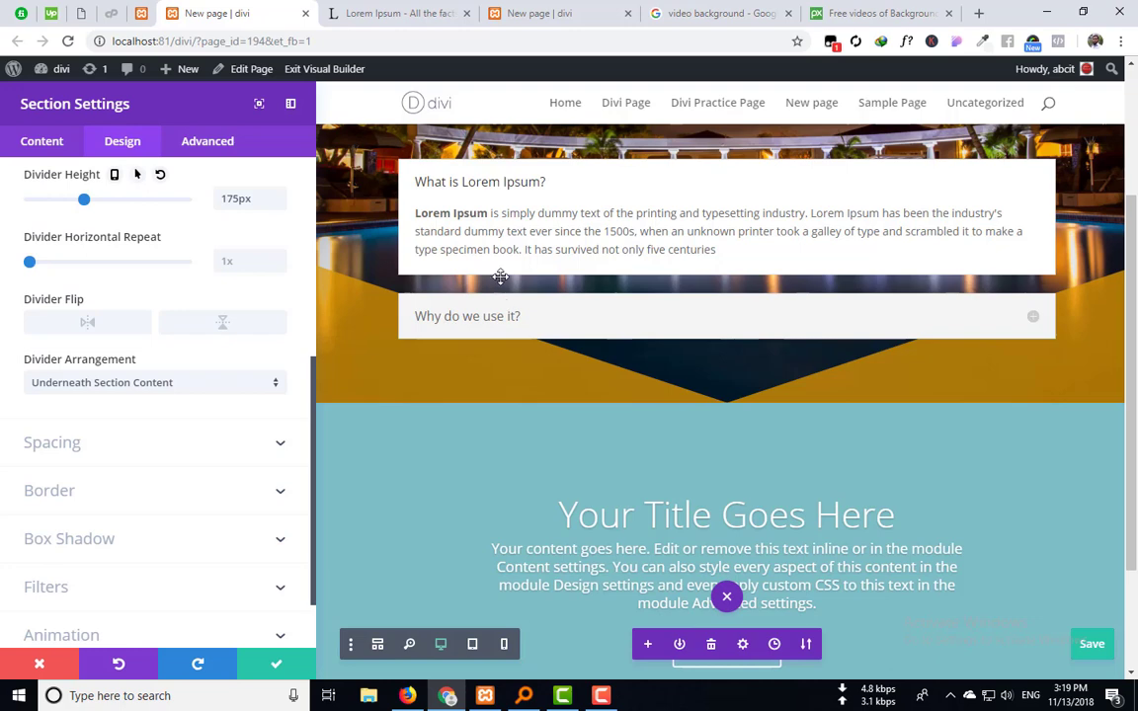
pyautogui.scroll(1, 500, 277)
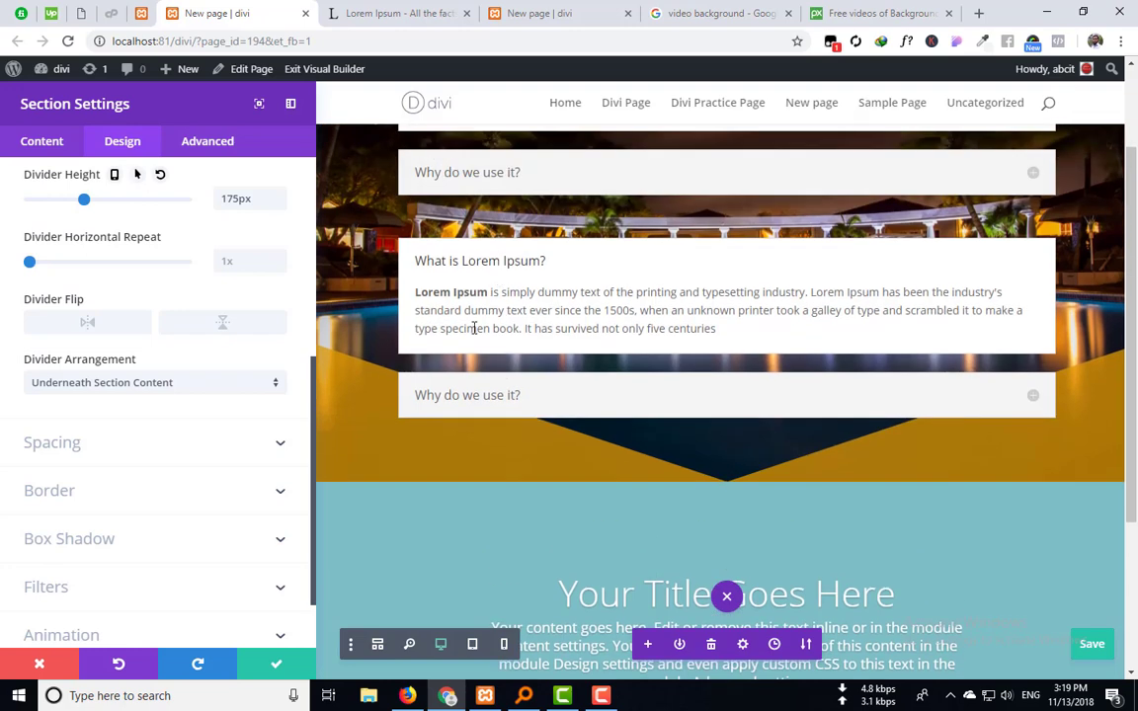
# Step: Try the On Top Of Section Content divider arrangement and return it to Underneath Section Content
pyautogui.click(126, 386)
pyautogui.click(120, 400)
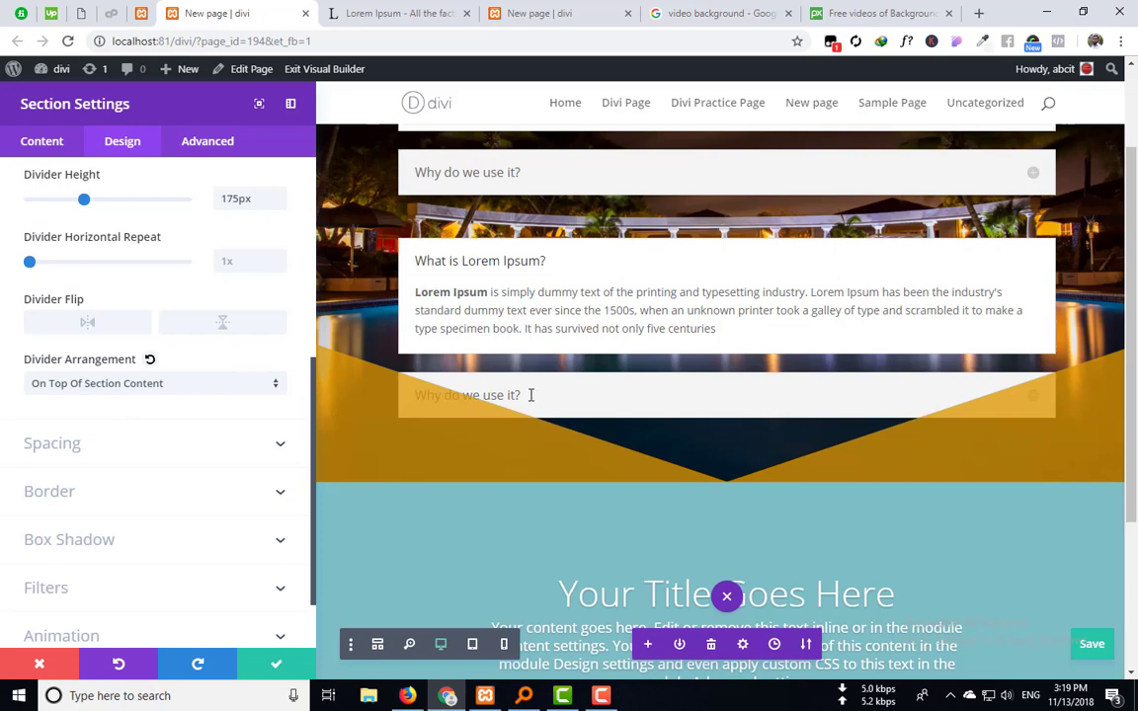
pyautogui.scroll(2, 376, 440)
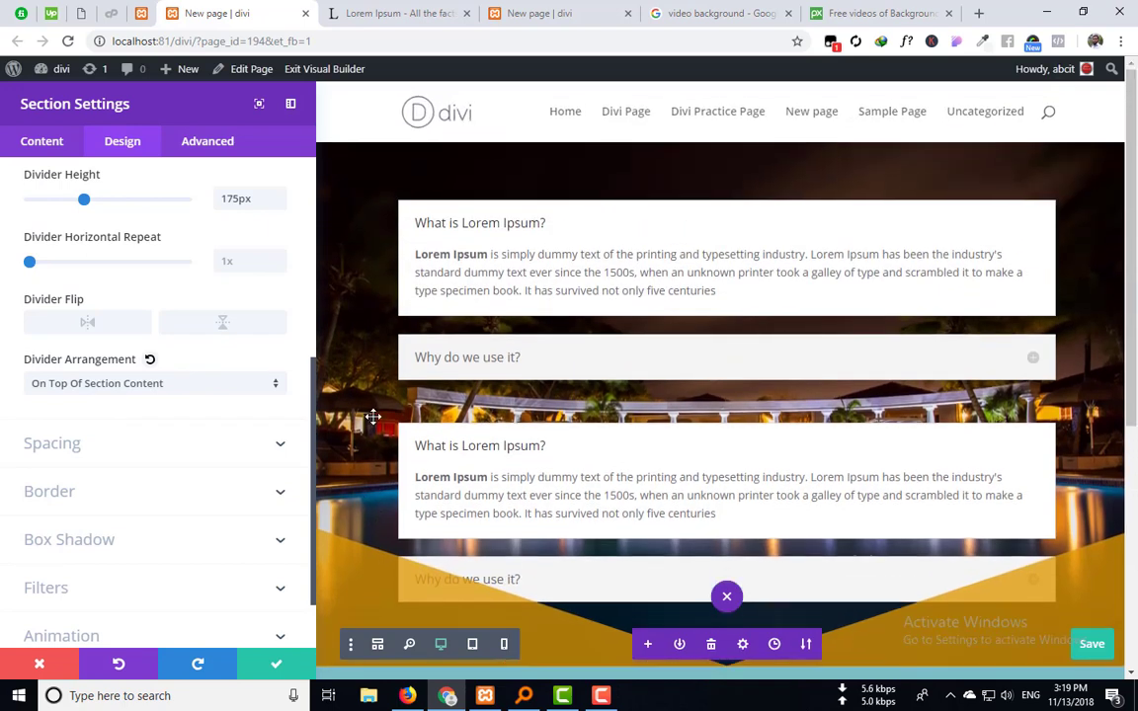
pyautogui.scroll(-2, 376, 419)
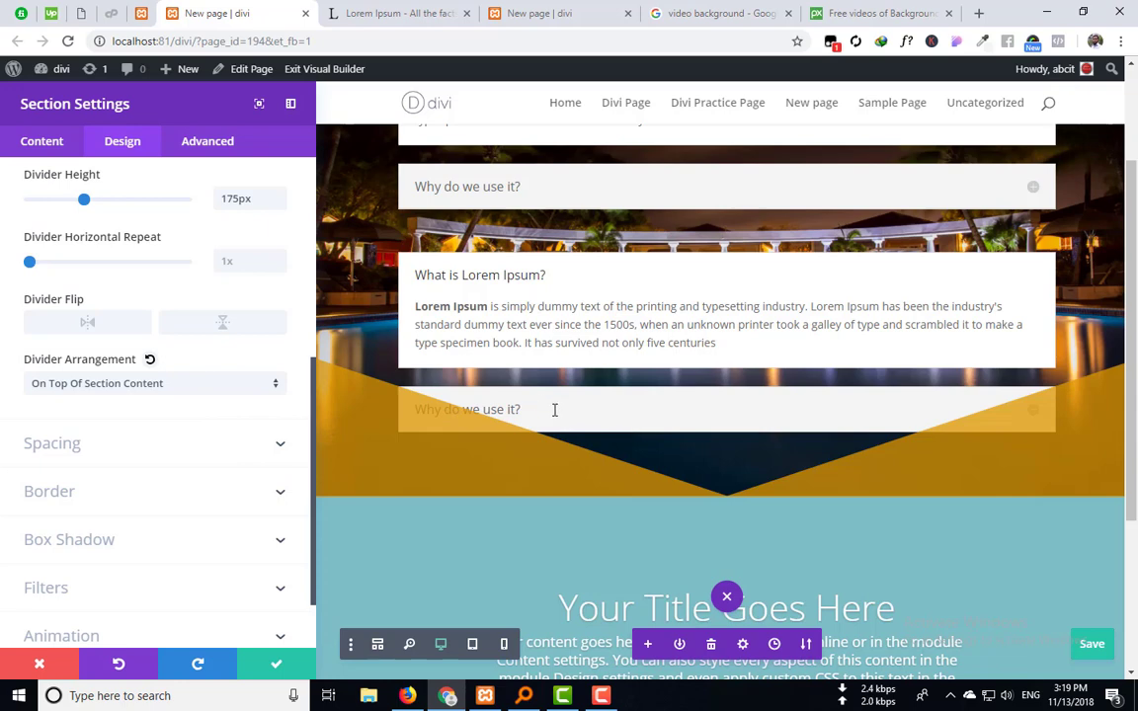
pyautogui.click(160, 383)
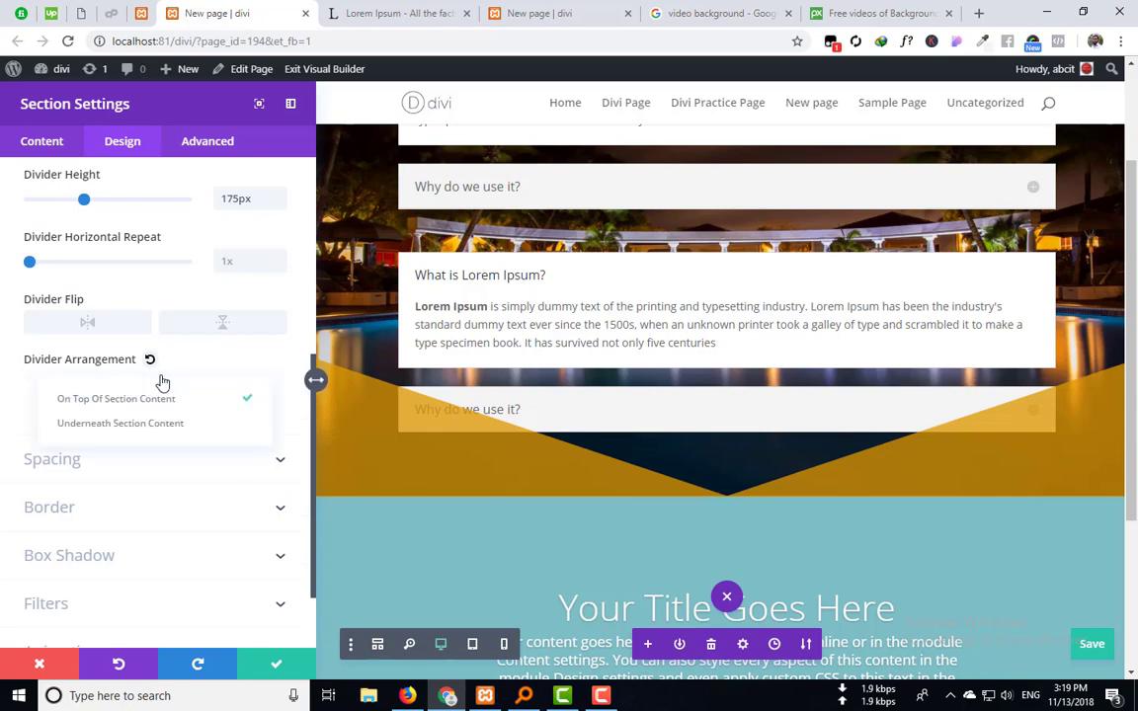
pyautogui.click(130, 425)
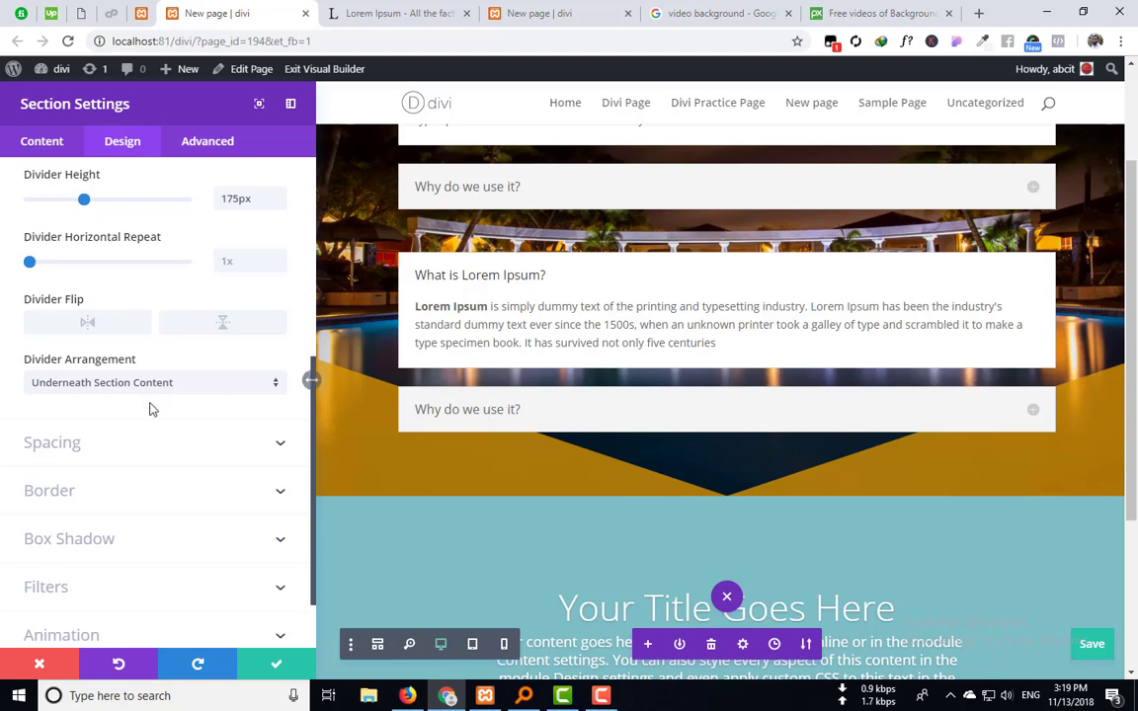
pyautogui.scroll(-1, 570, 445)
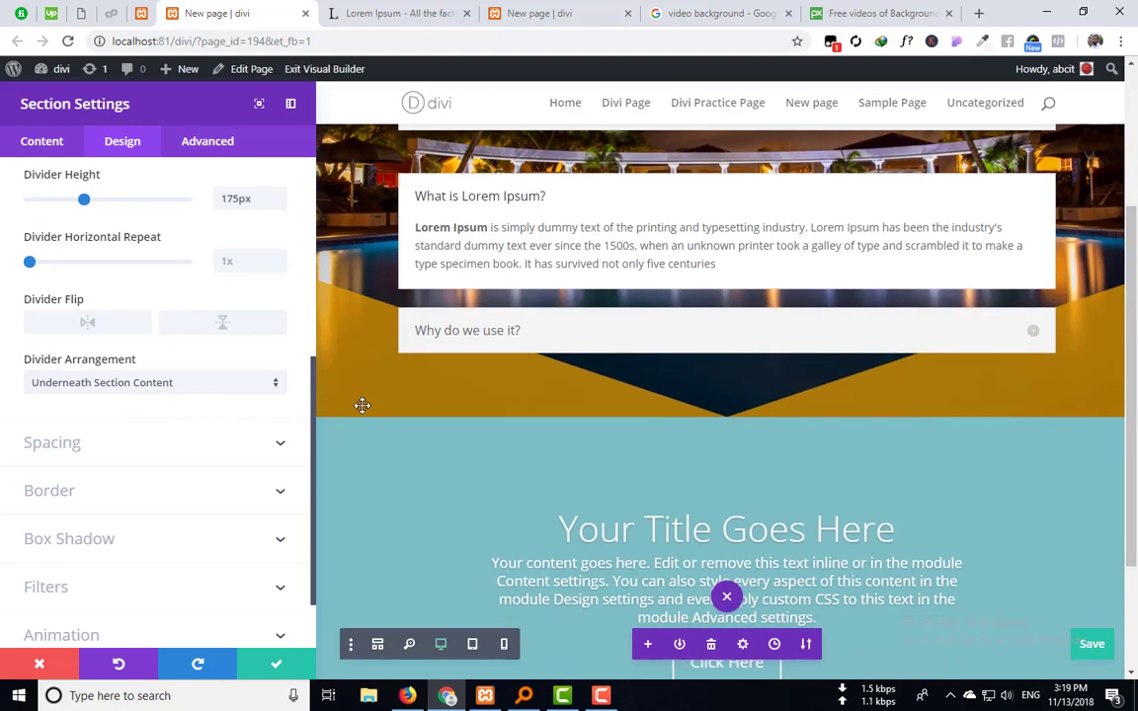
# Step: Look back over the divider settings and collapse the Dividers group
pyautogui.scroll(3, 35, 341)
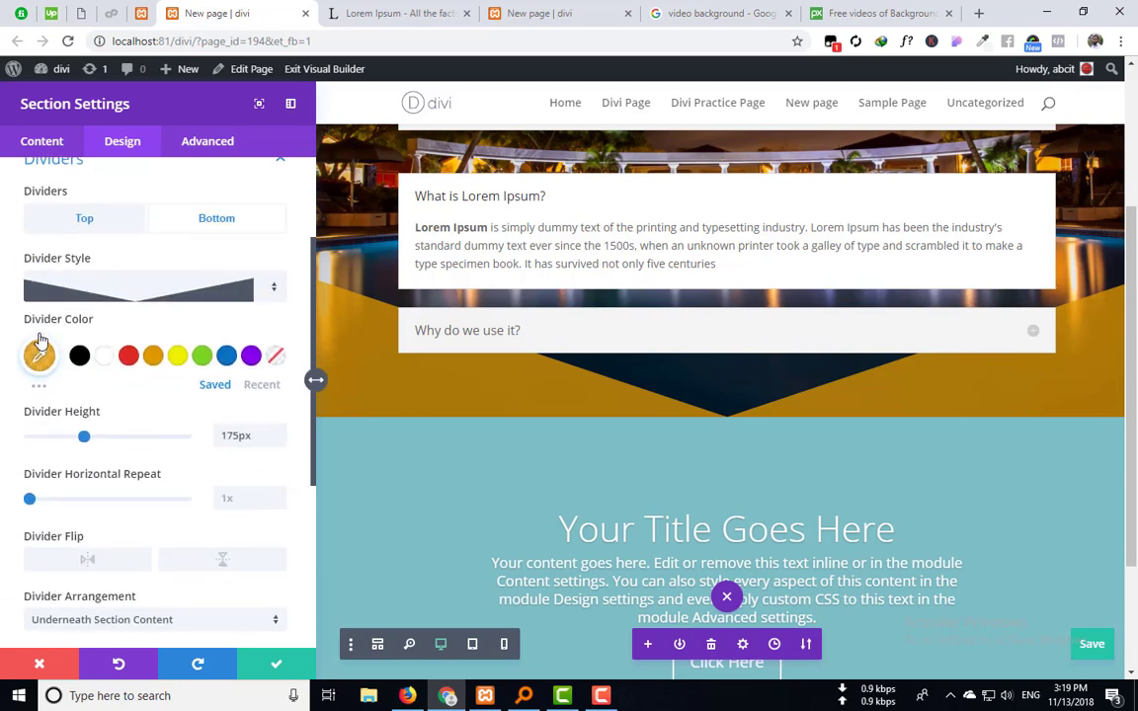
pyautogui.scroll(2, 204, 272)
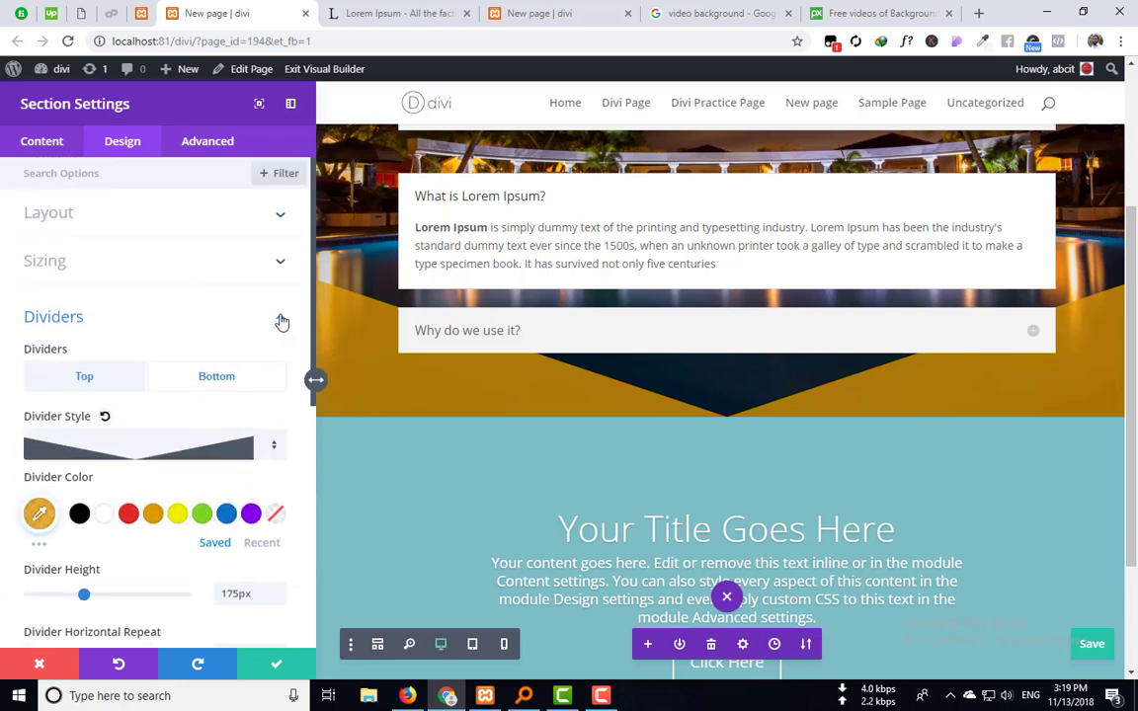
pyautogui.scroll(-2, 43, 364)
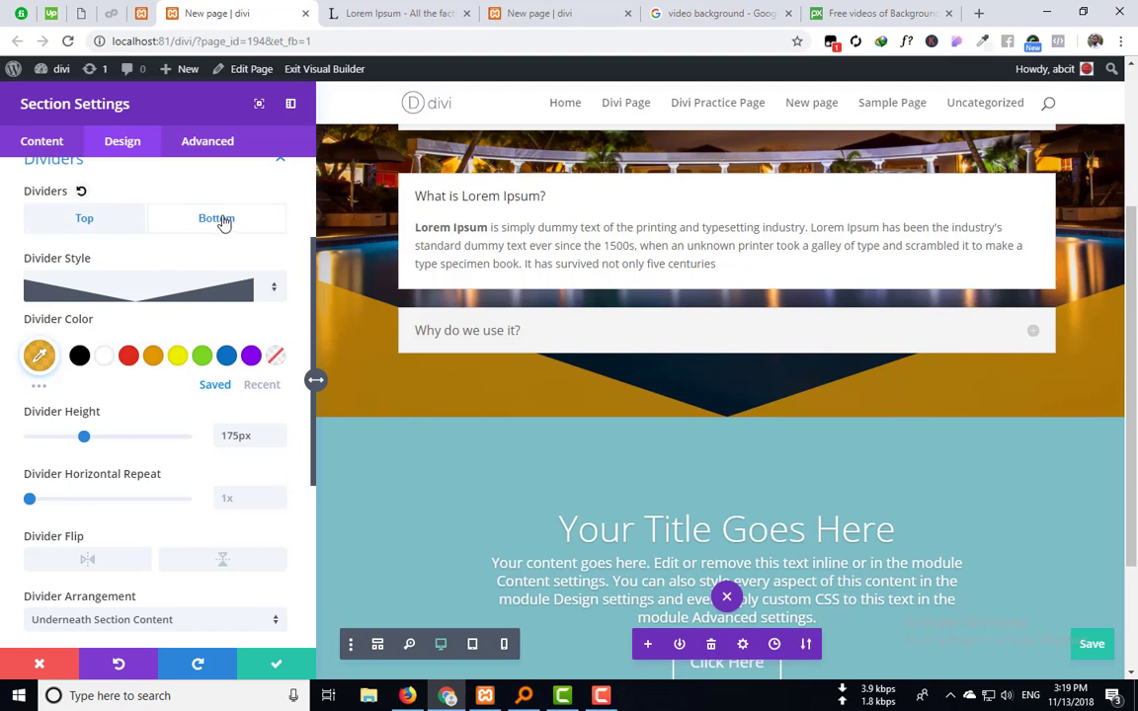
pyautogui.scroll(1, 237, 227)
pyautogui.click(281, 240)
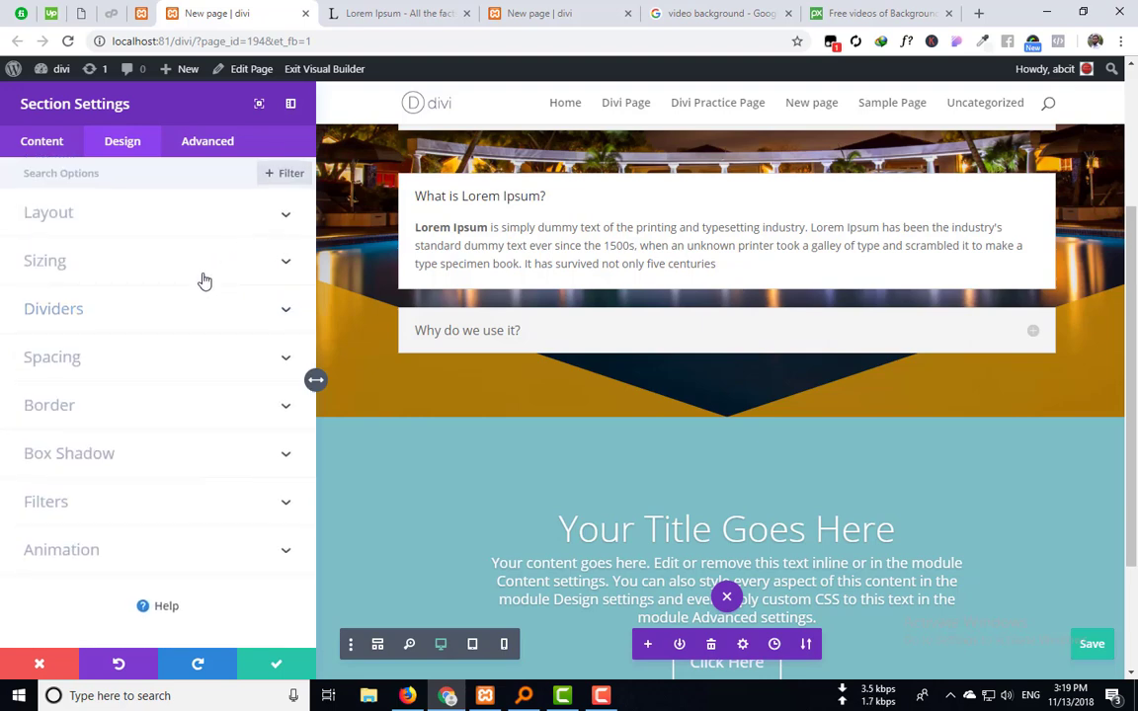
# Step: Open the section's Spacing settings and view the Default and Hover options for Custom Margin
pyautogui.click(160, 358)
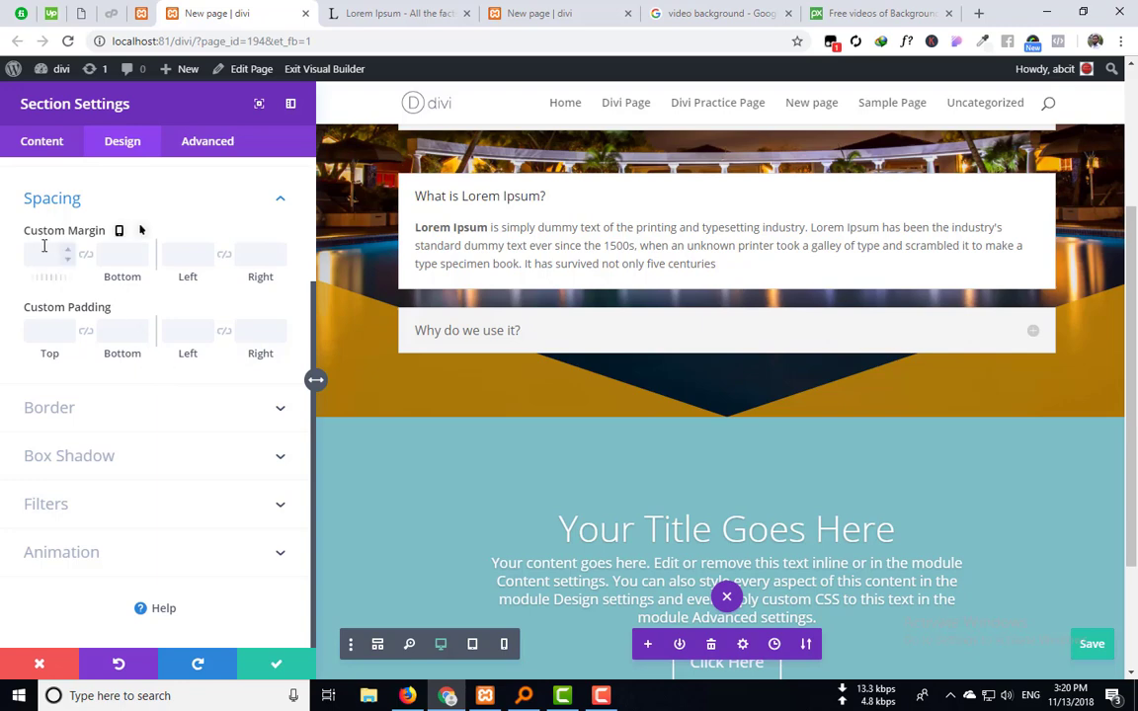
pyautogui.press('Tab')
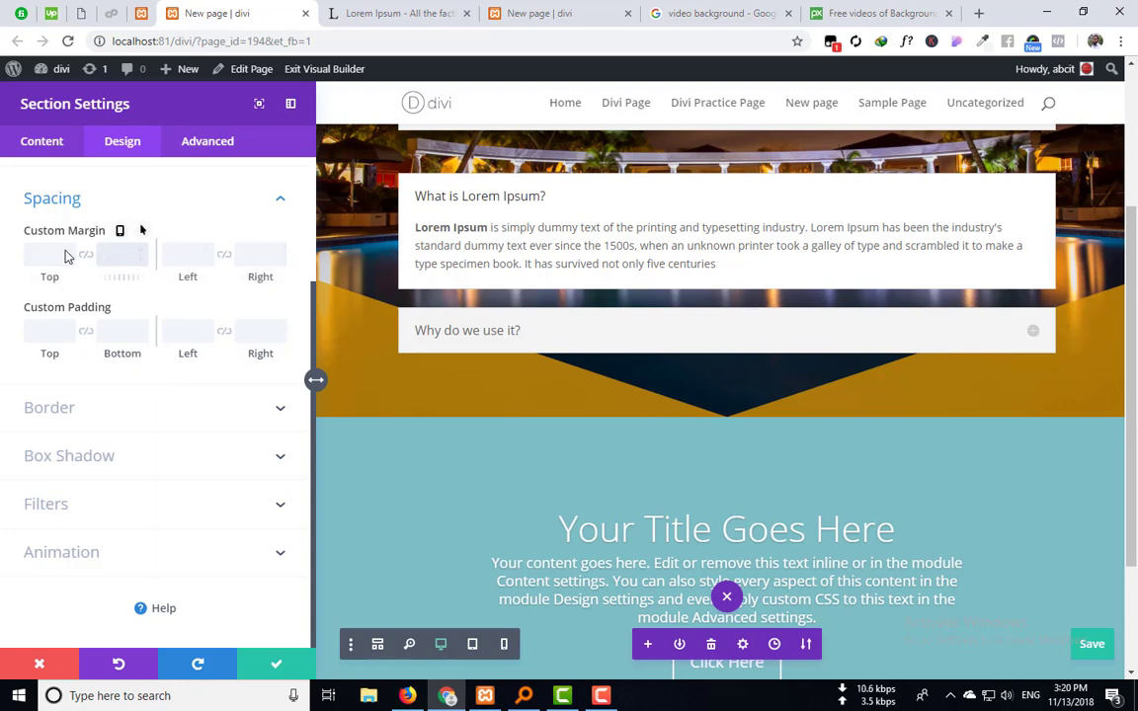
pyautogui.click(142, 231)
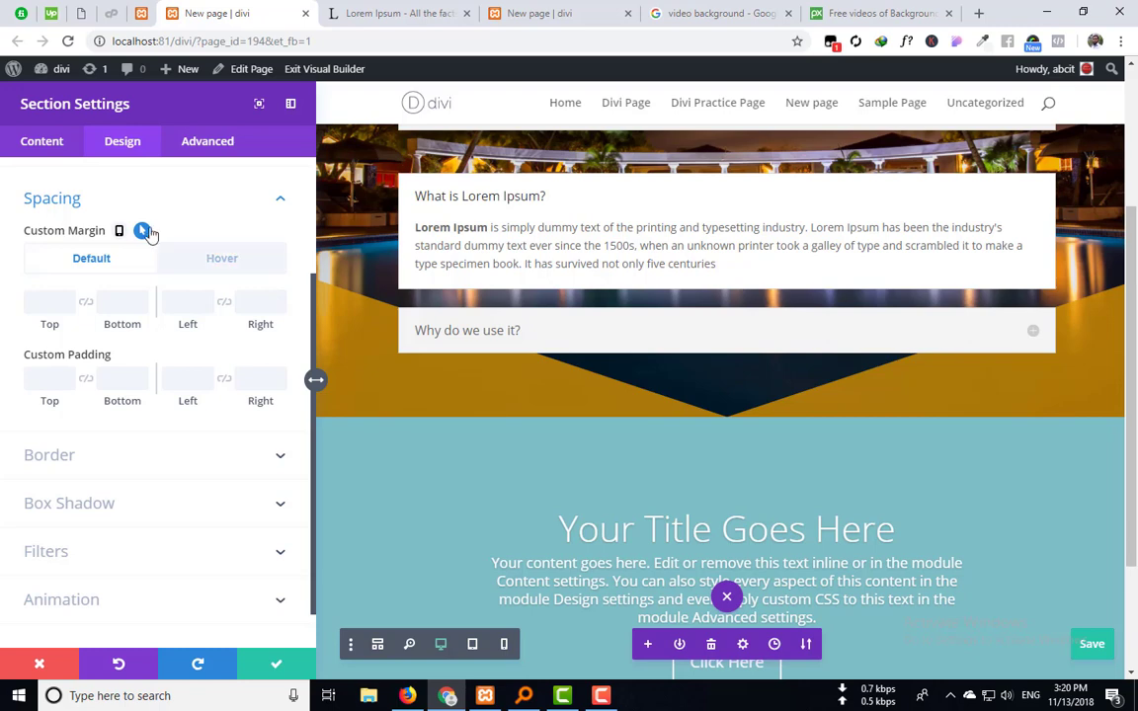
pyautogui.click(143, 232)
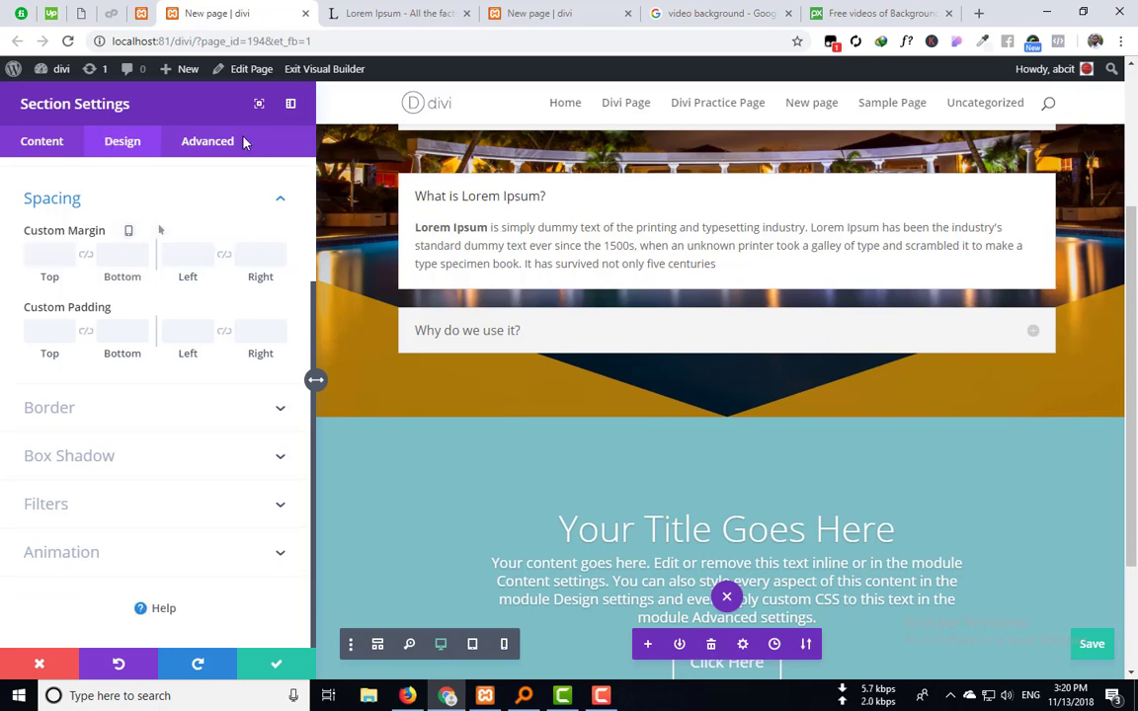
# Step: Set the section's top custom margin to 50px
pyautogui.click(86, 256)
pyautogui.click(40, 253)
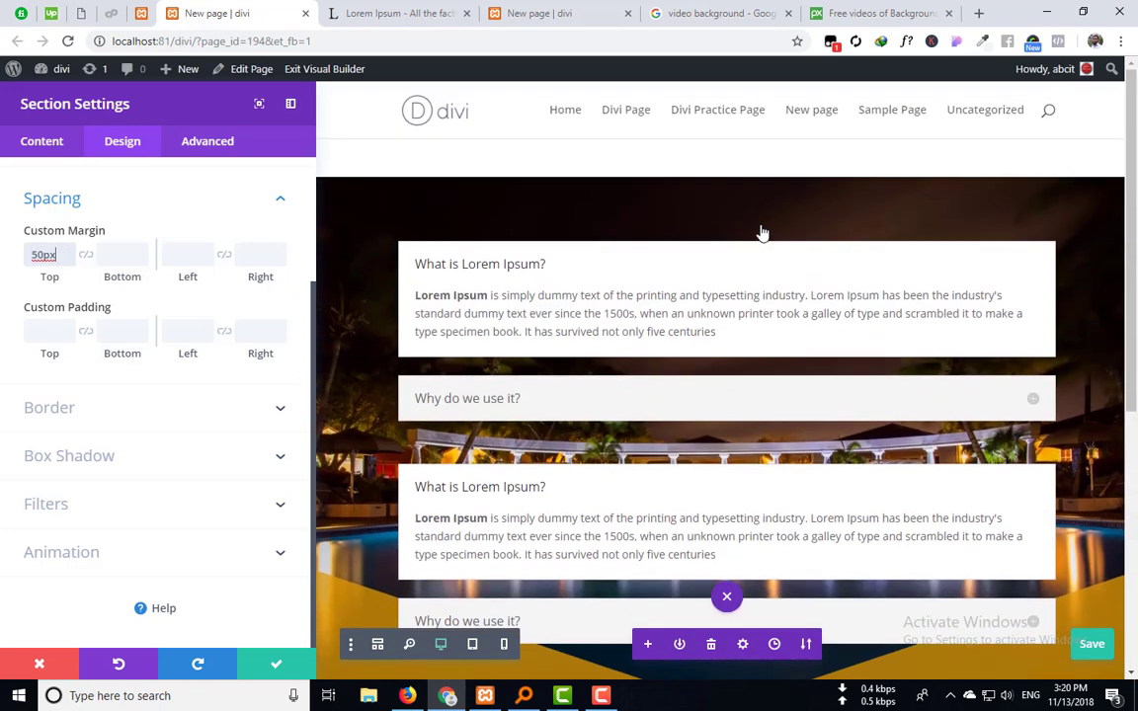
pyautogui.doubleClick(55, 255)
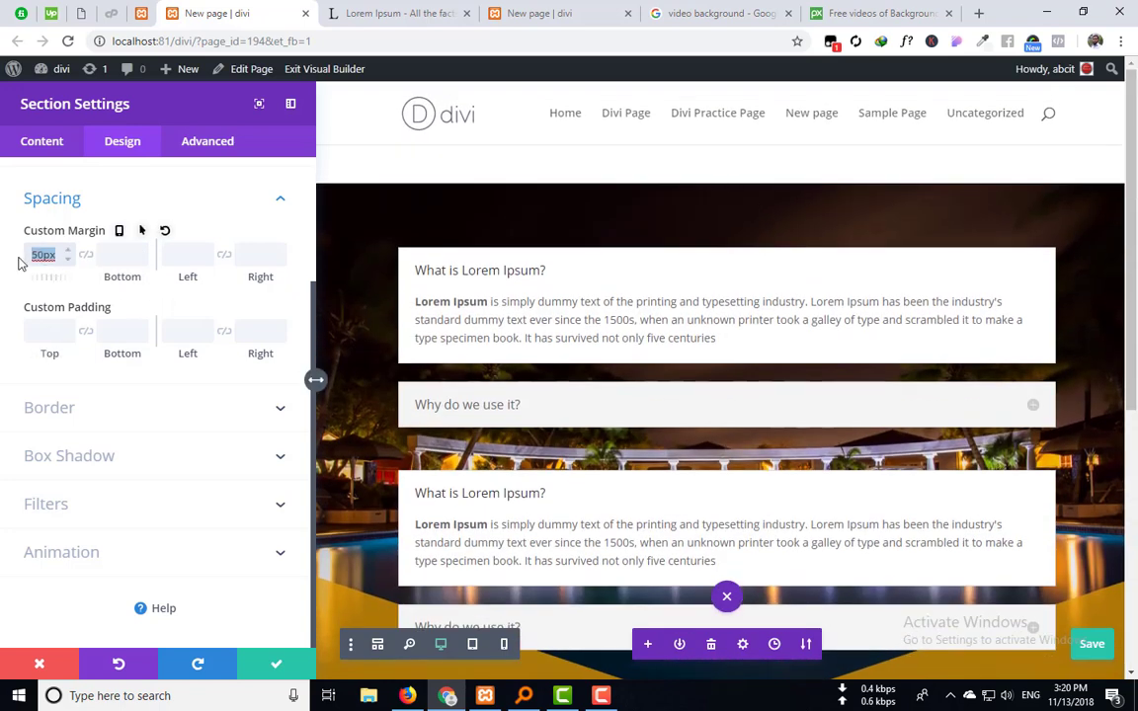
# Step: Raise the section's top custom margin pixel by pixel to 60px
pyautogui.click(67, 251)
pyautogui.click(67, 251)
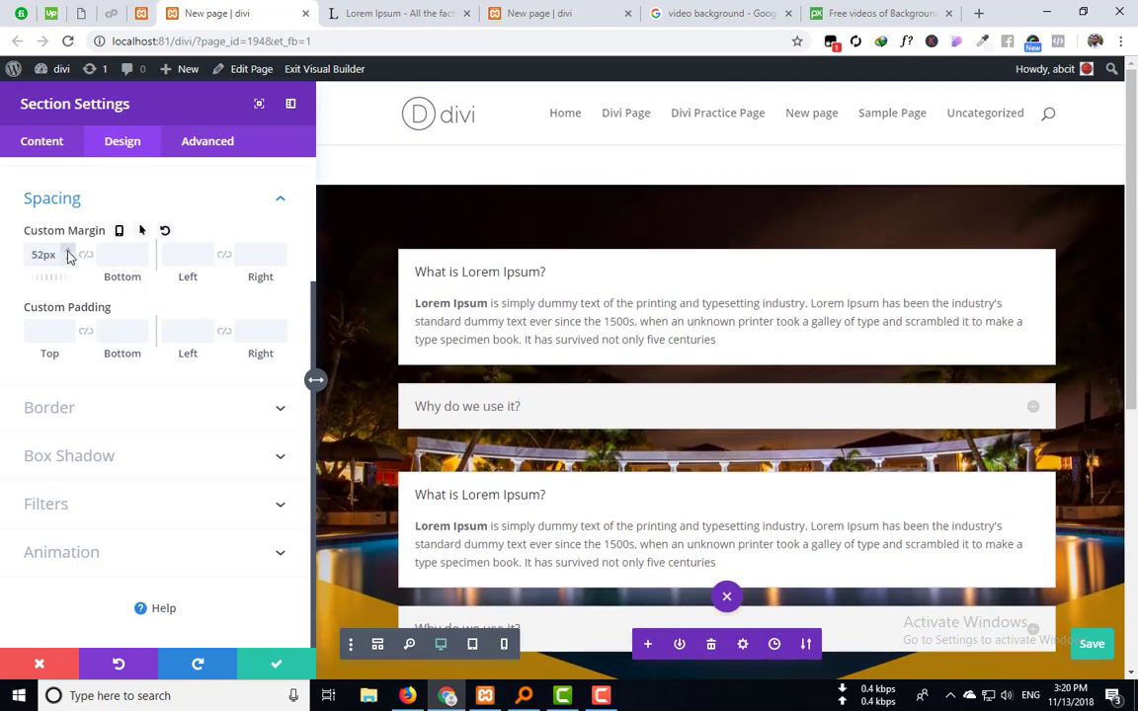
pyautogui.click(67, 251)
pyautogui.click(67, 251)
pyautogui.click(68, 251)
pyautogui.click(67, 251)
pyautogui.click(68, 250)
pyautogui.click(67, 251)
pyautogui.click(67, 251)
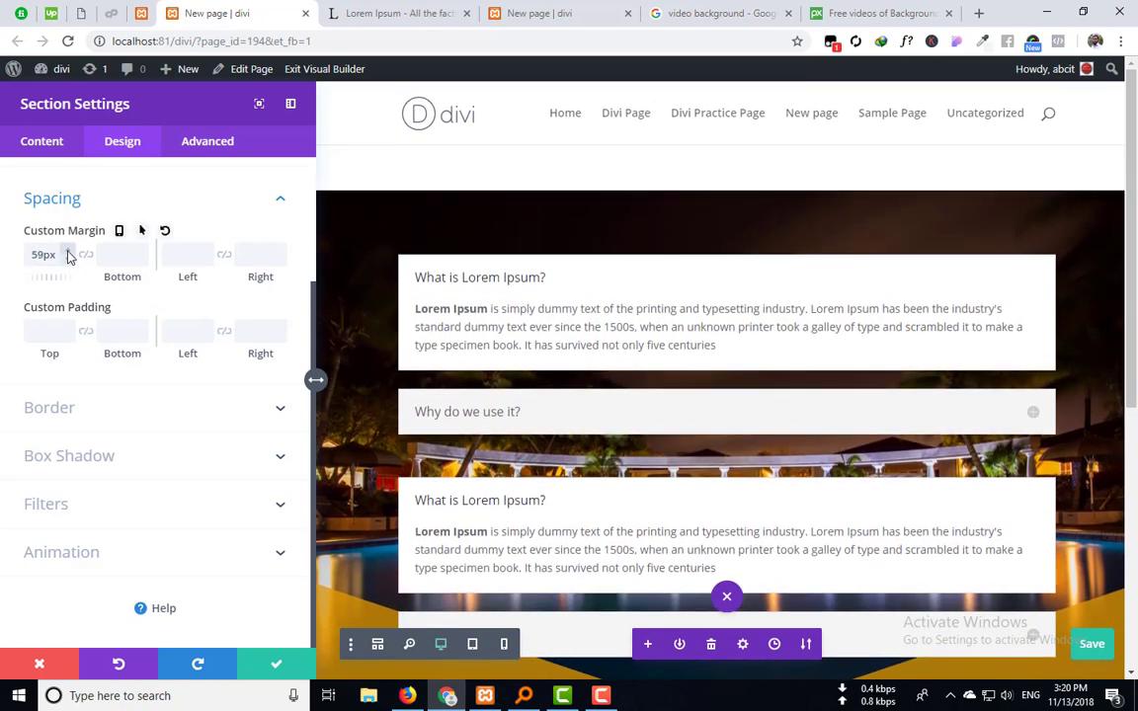
pyautogui.press('Up')
pyautogui.press('Up')
pyautogui.press('Up')
pyautogui.press('Up')
pyautogui.press('Up')
pyautogui.press('Up')
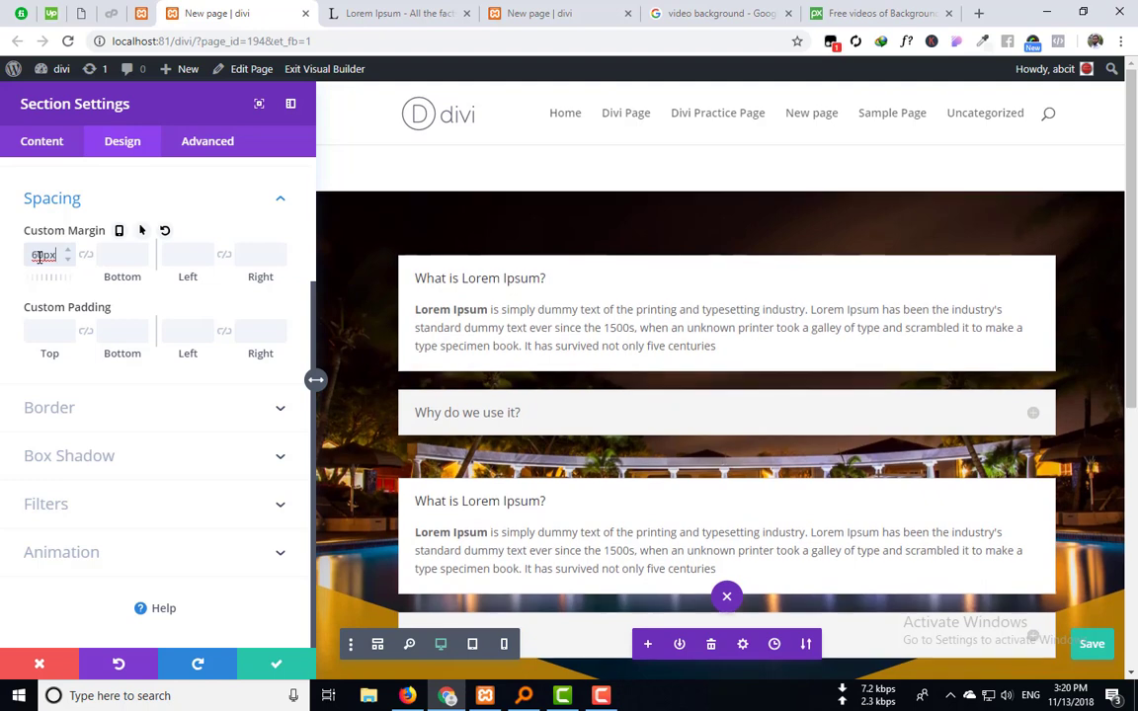
pyautogui.press('Up')
pyautogui.press('Up')
pyautogui.press('Up')
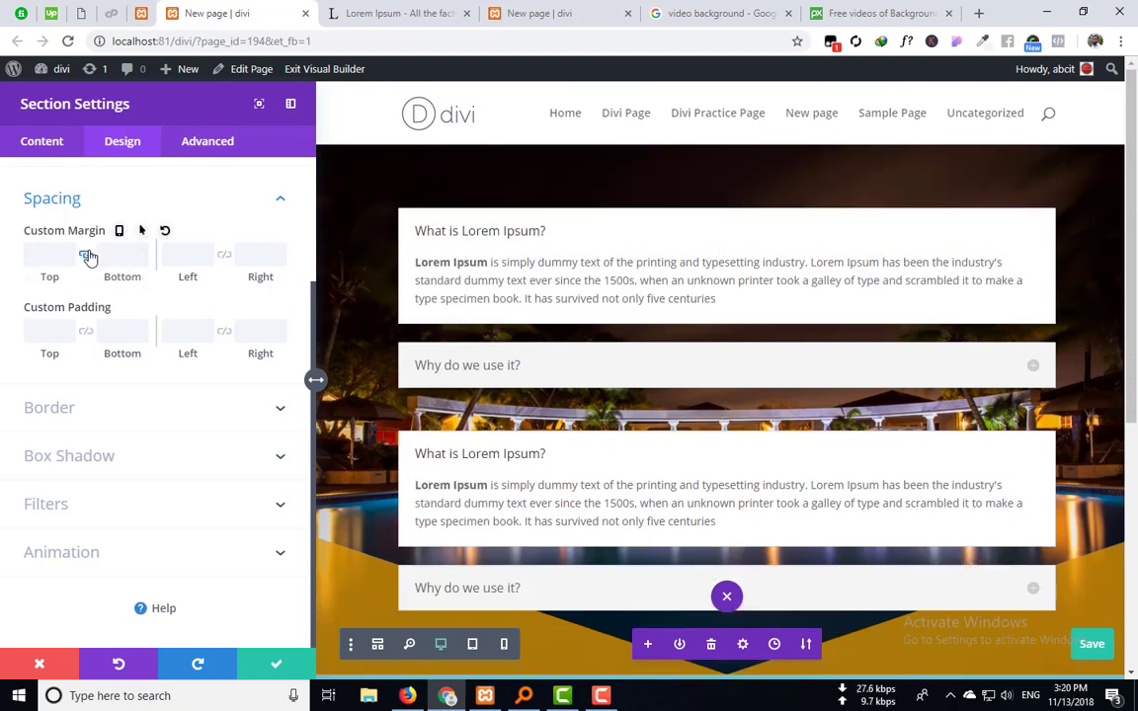
# Step: Try linked top and bottom custom margins of 20px on the section and clear them
pyautogui.scroll(-3, 559, 325)
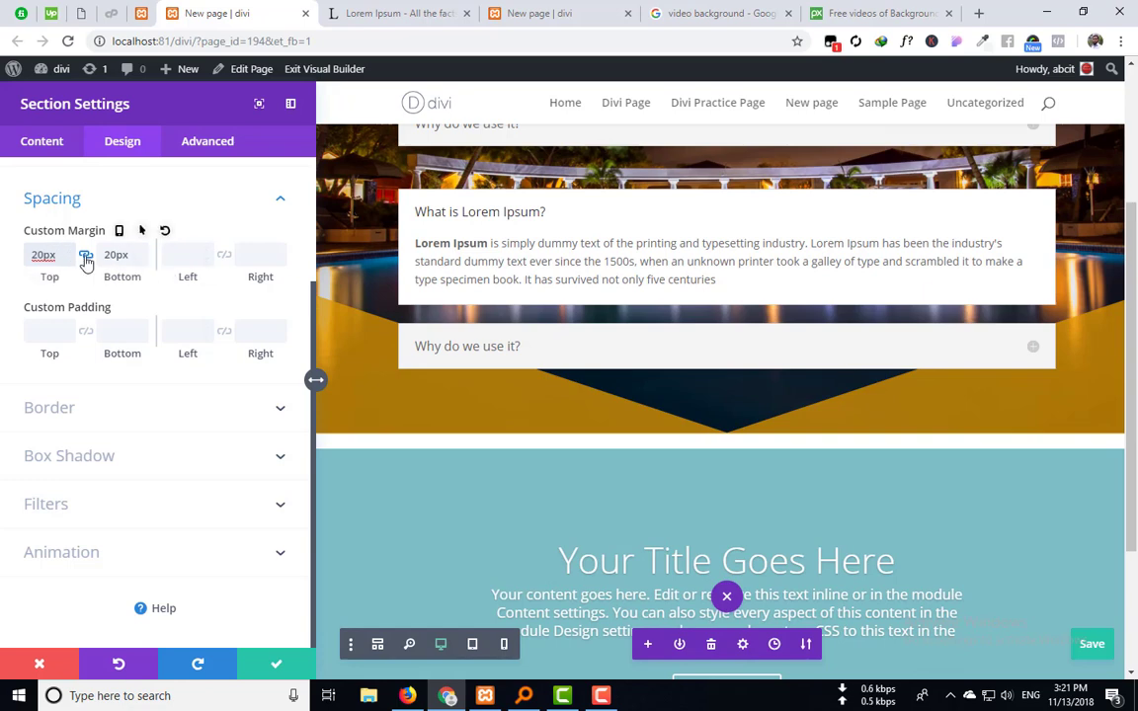
pyautogui.moveTo(56, 253); pyautogui.dragTo(20, 255)
pyautogui.press('BackSpace')
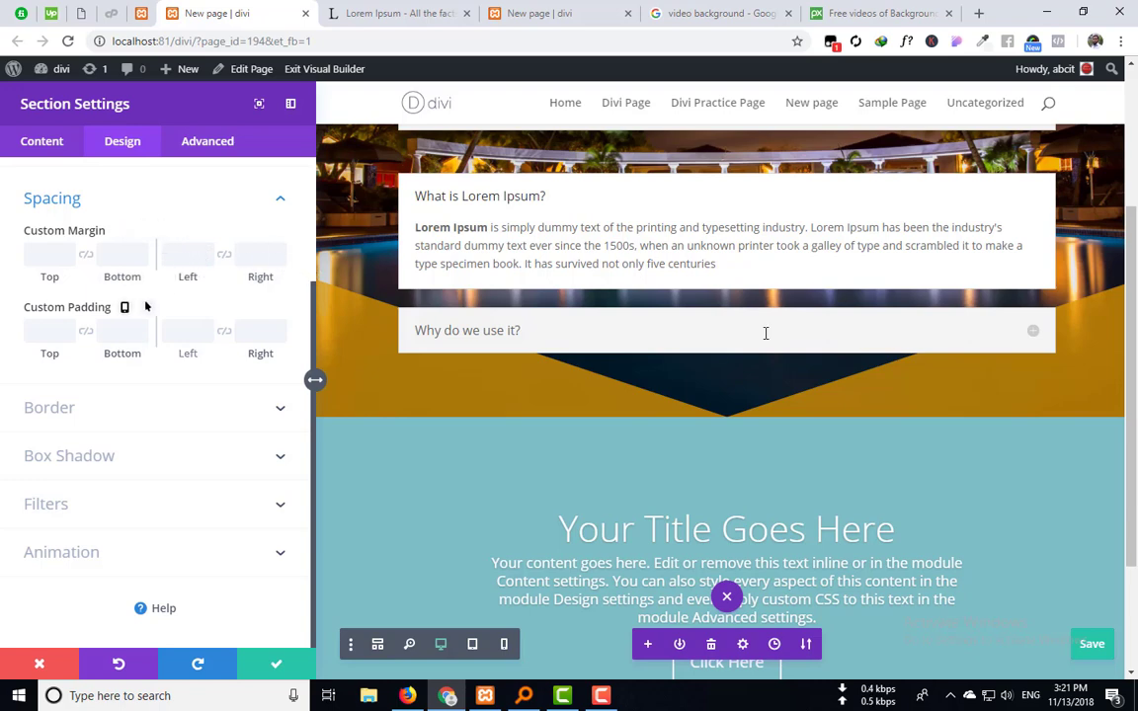
# Step: Set the section's top custom padding to 50px and link the bottom padding to the same value
pyautogui.scroll(5, 699, 366)
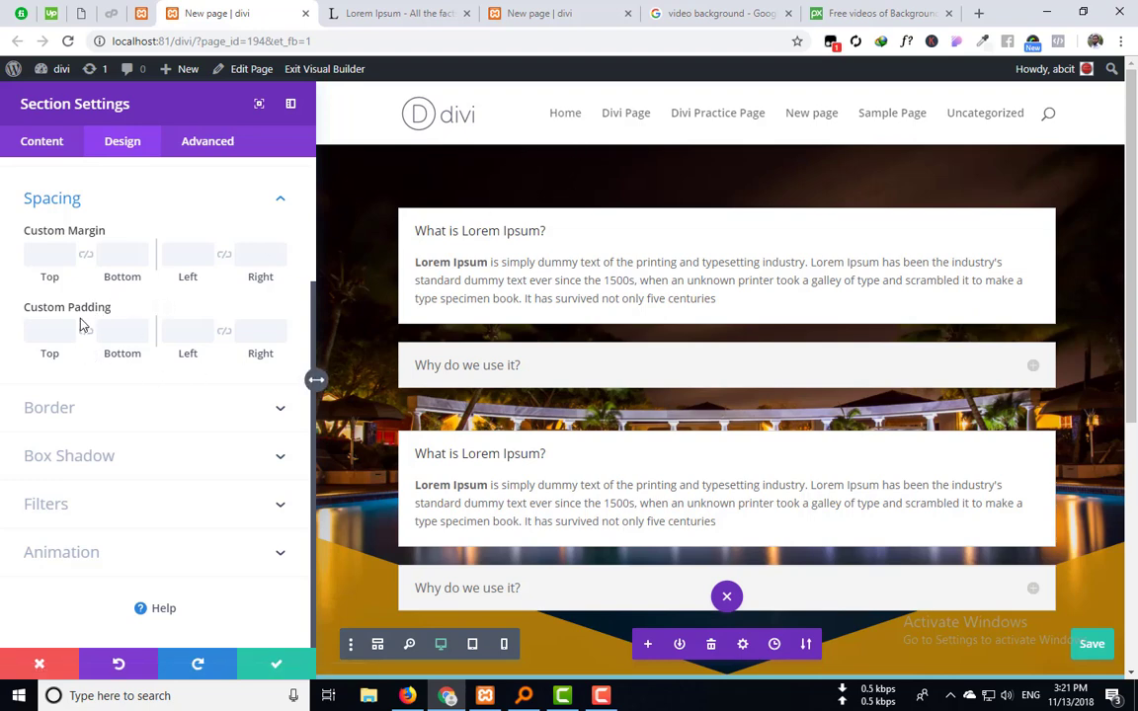
pyautogui.click(49, 328)
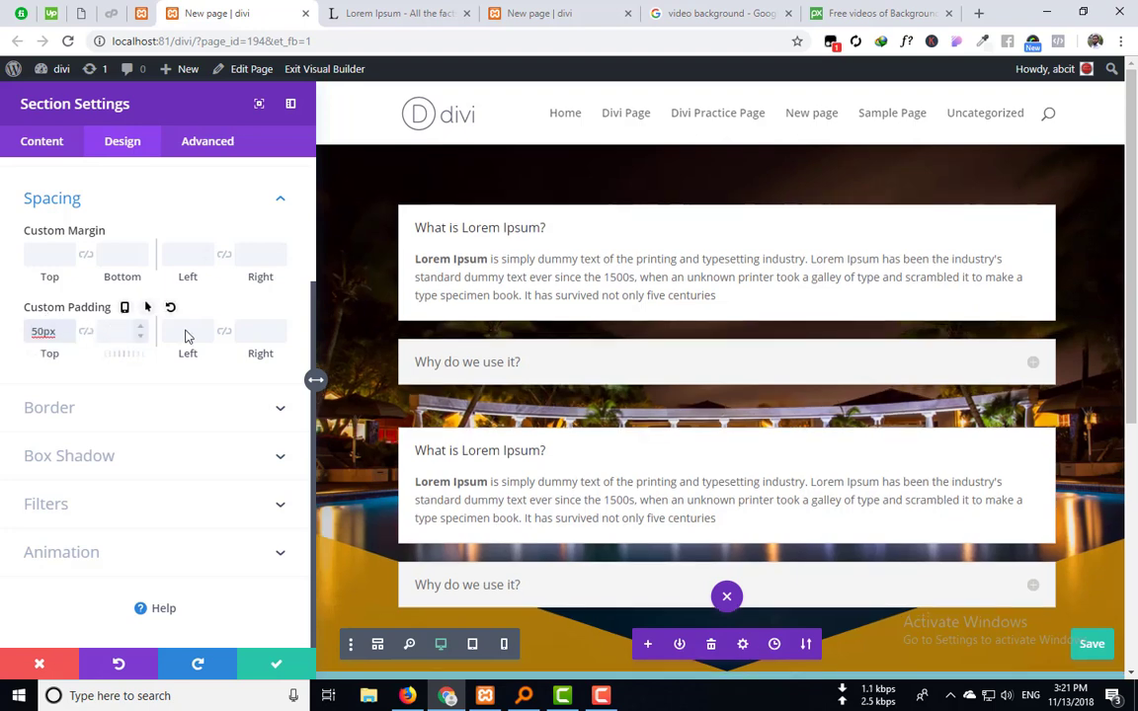
pyautogui.click(87, 334)
pyautogui.scroll(-2, 655, 508)
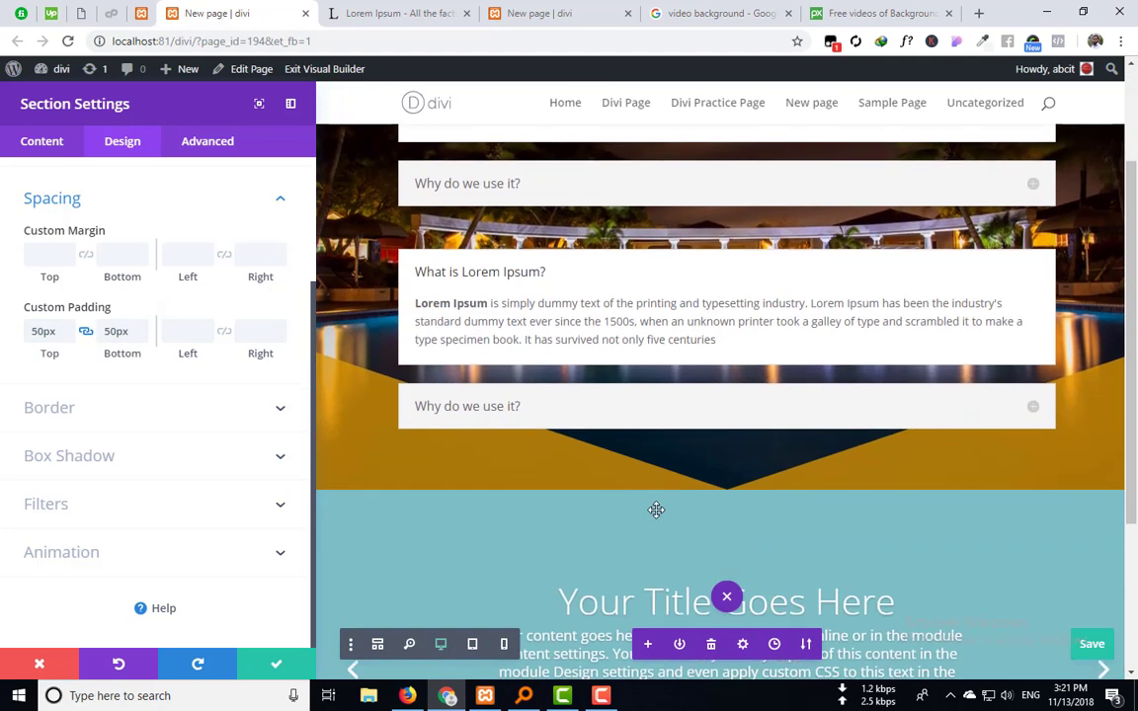
pyautogui.scroll(1, 374, 421)
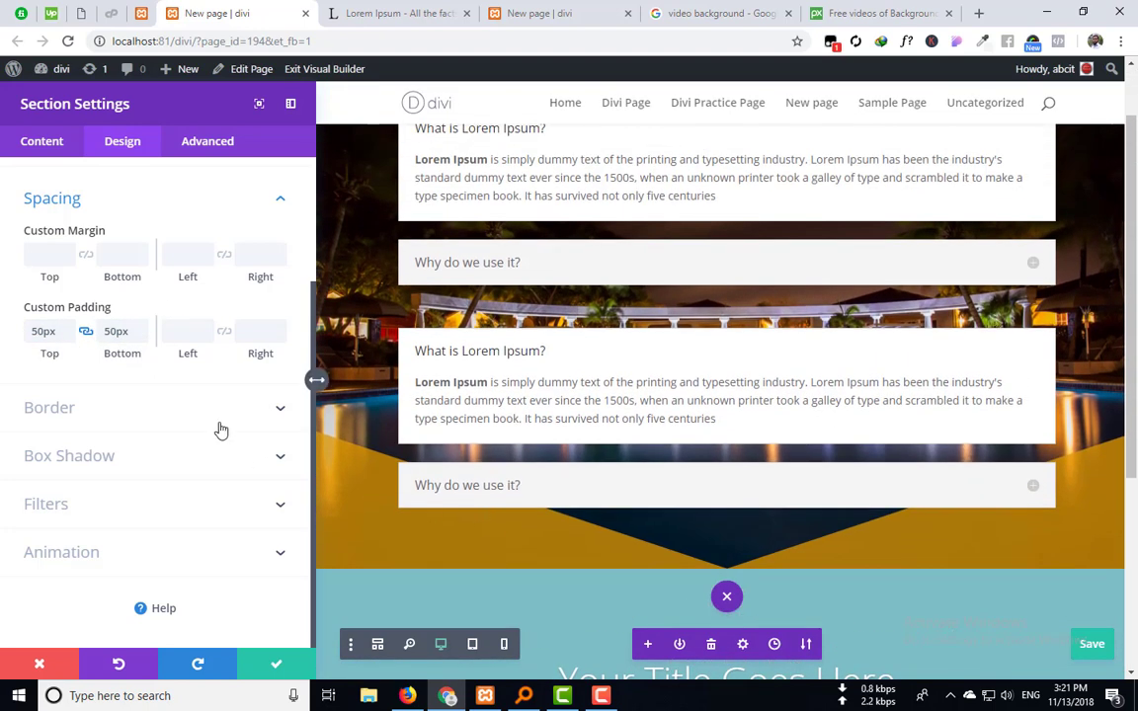
# Step: Clear the section's bottom and top custom padding values
pyautogui.doubleClick(126, 333)
pyautogui.press('BackSpace')
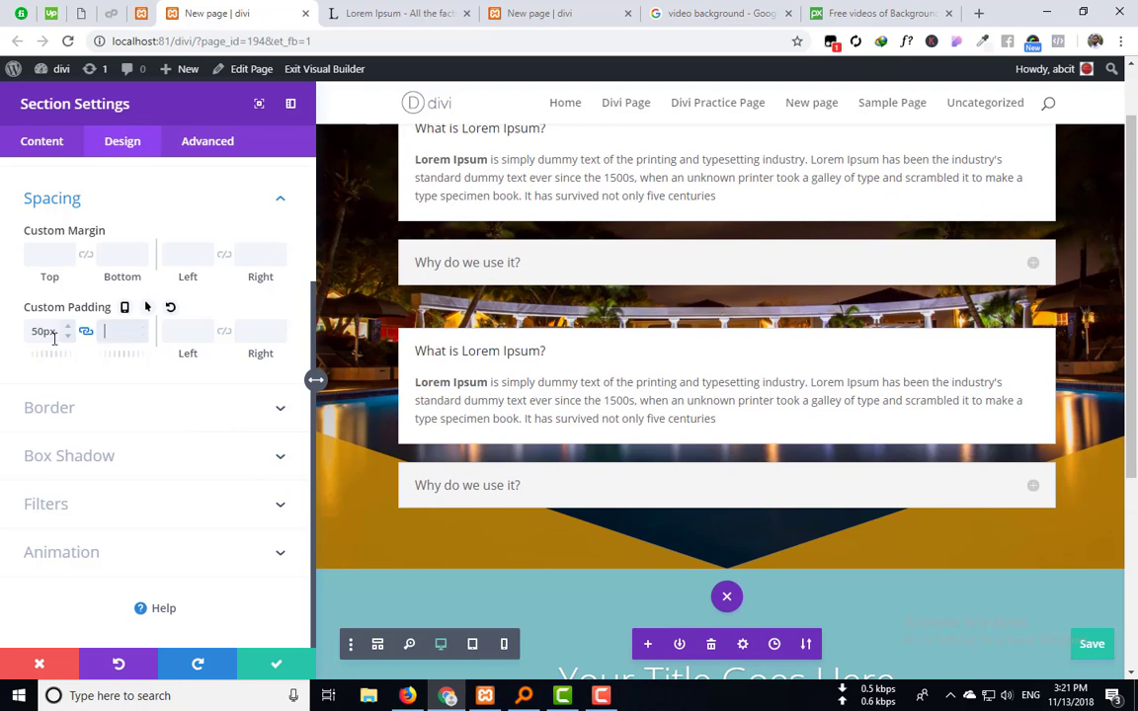
pyautogui.doubleClick(45, 332)
pyautogui.press('BackSpace')
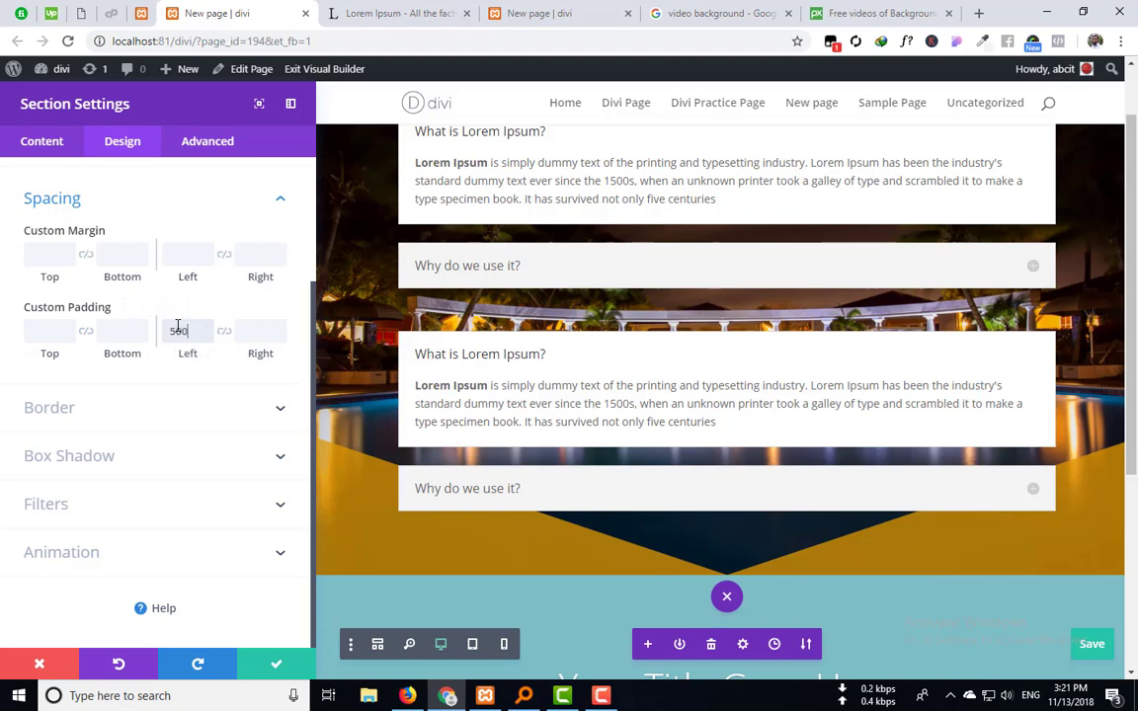
# Step: Try a left custom padding of 500px on the section and reset the padding to default
pyautogui.click(178, 326)
pyautogui.write('500px')
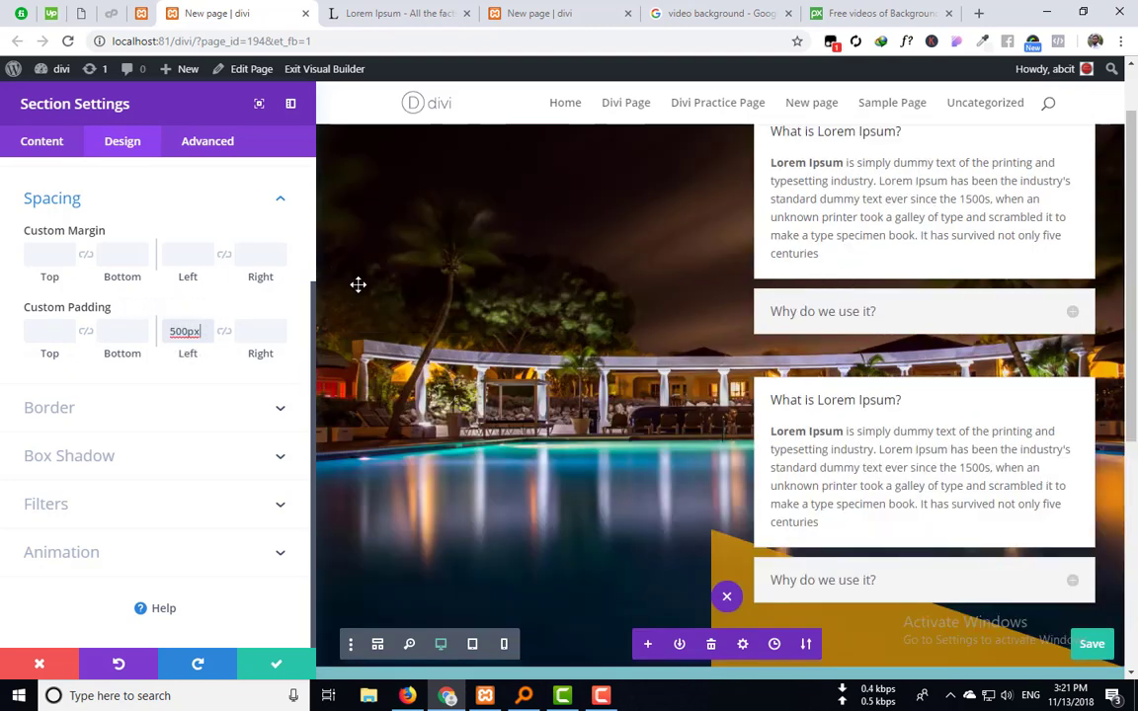
pyautogui.scroll(1, 973, 262)
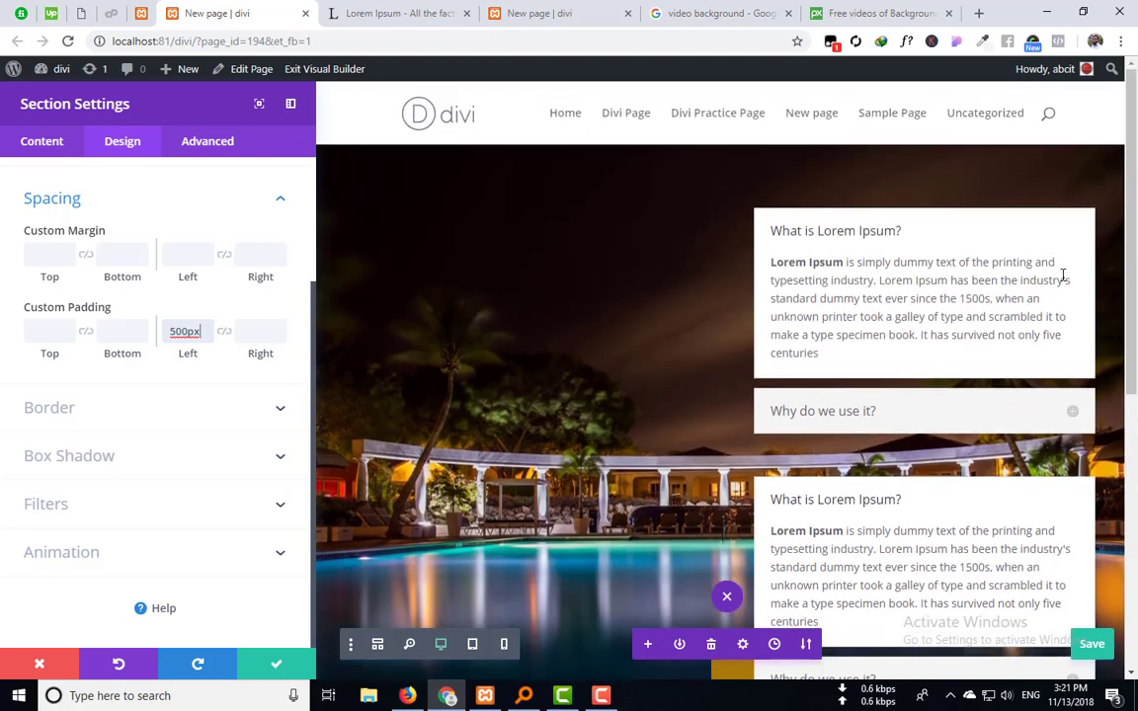
pyautogui.scroll(-3, 1062, 274)
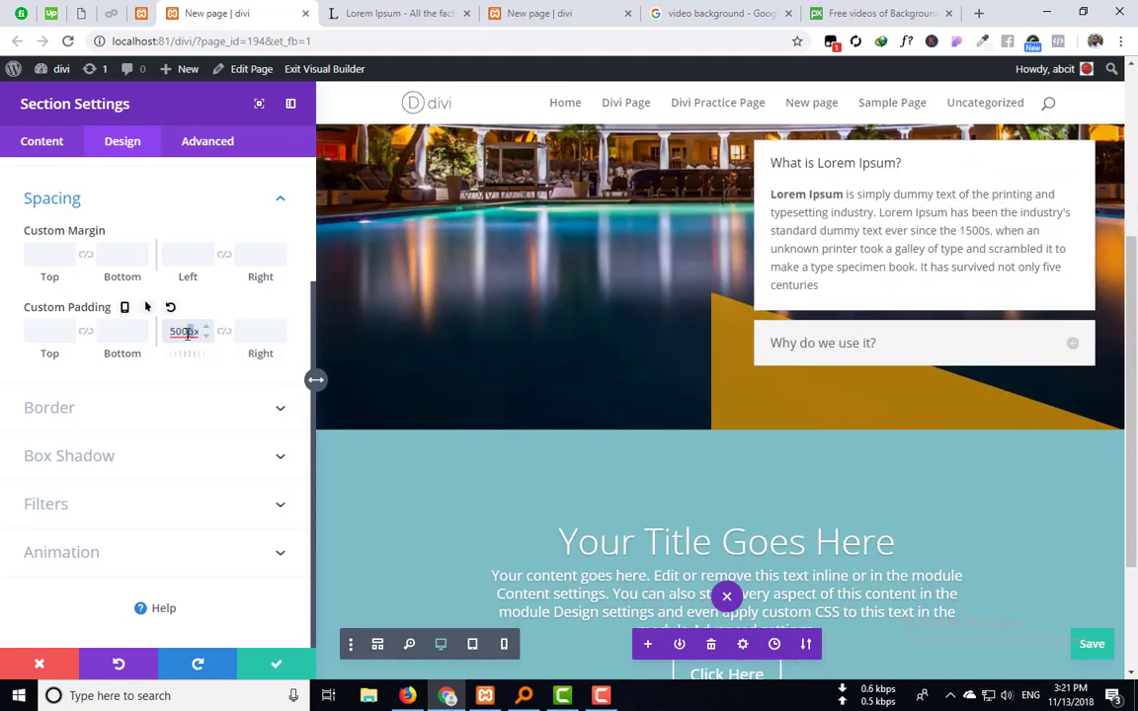
pyautogui.click(202, 307)
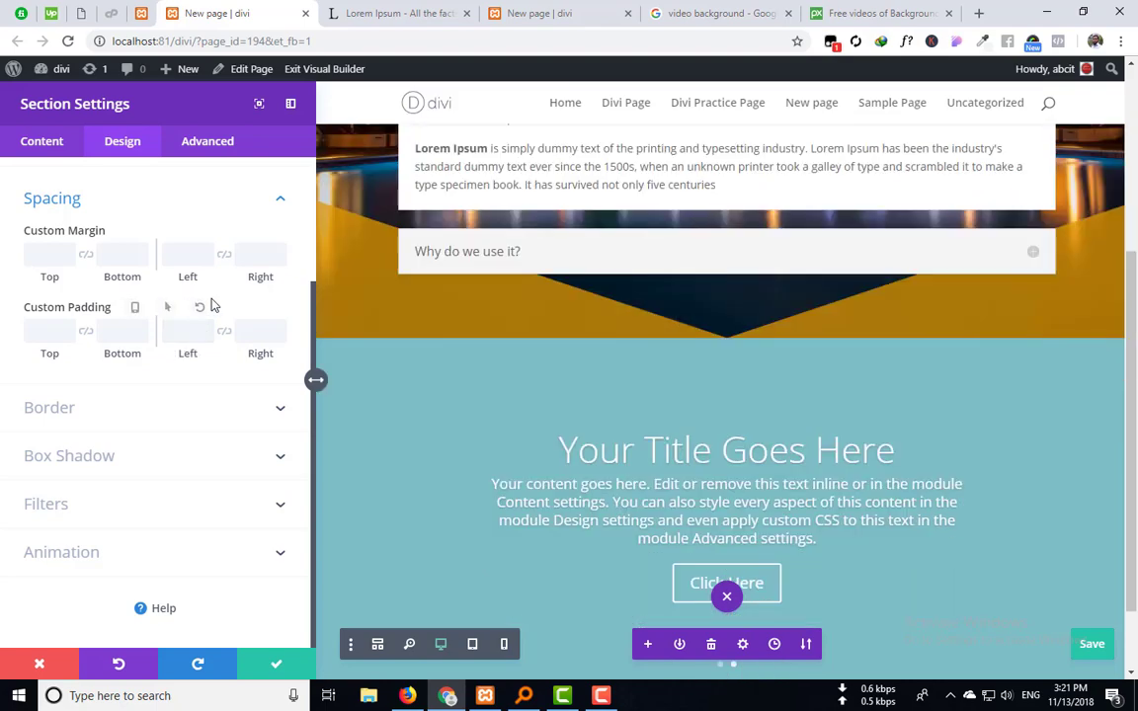
pyautogui.scroll(2, 458, 289)
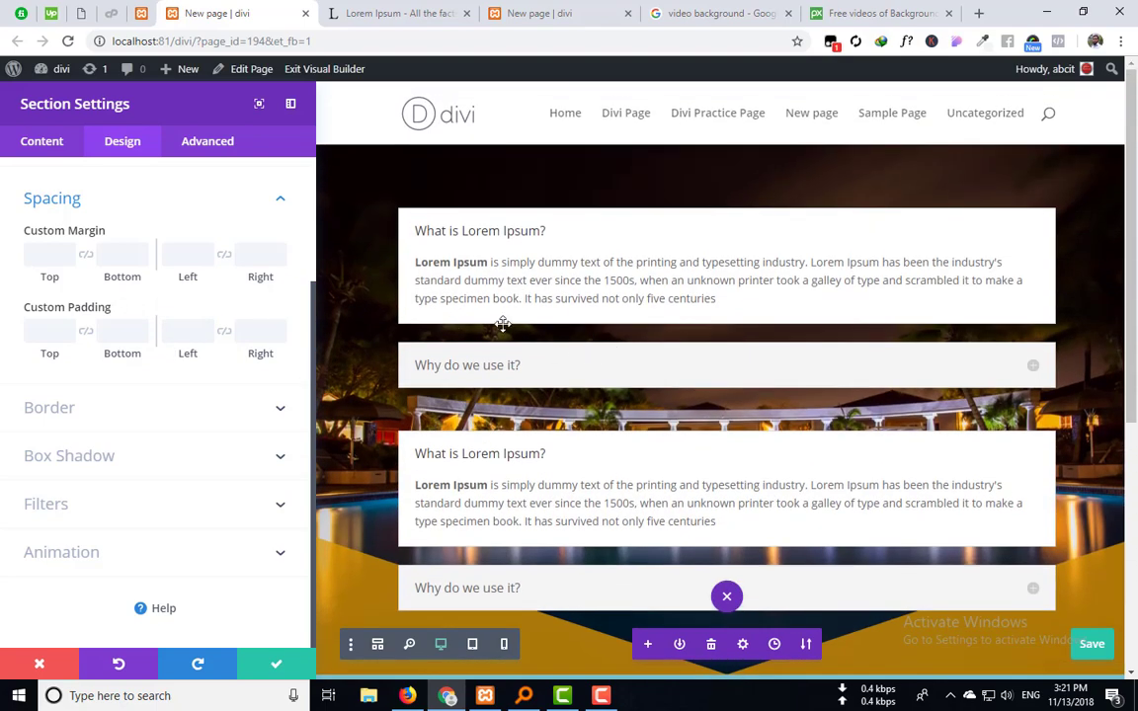
pyautogui.scroll(-2, 448, 300)
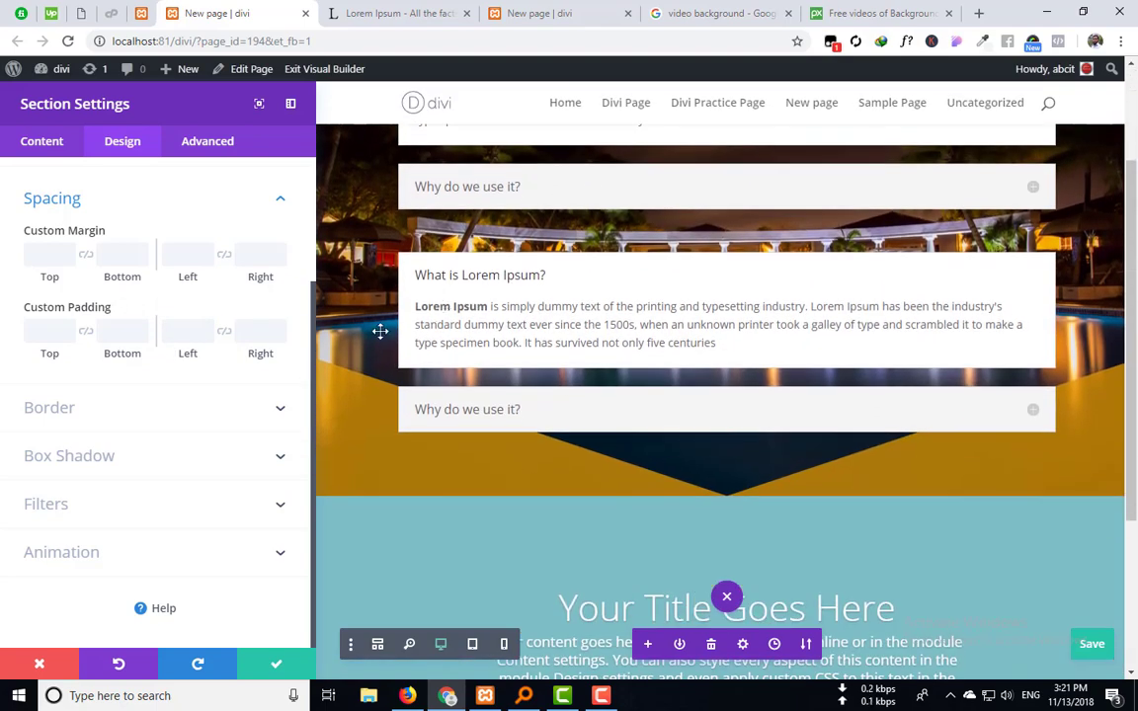
# Step: Close the Spacing settings and examine the section's Border options for rounded corners, styles, width and color
pyautogui.click(282, 204)
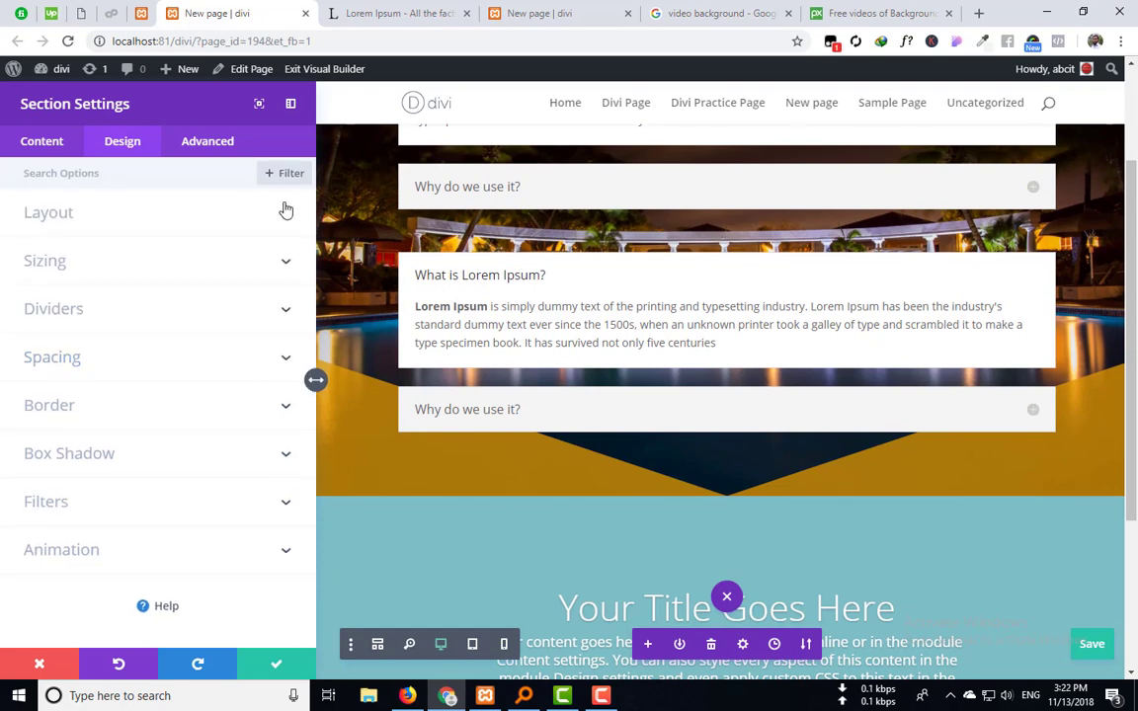
pyautogui.click(286, 407)
pyautogui.scroll(-1, 290, 410)
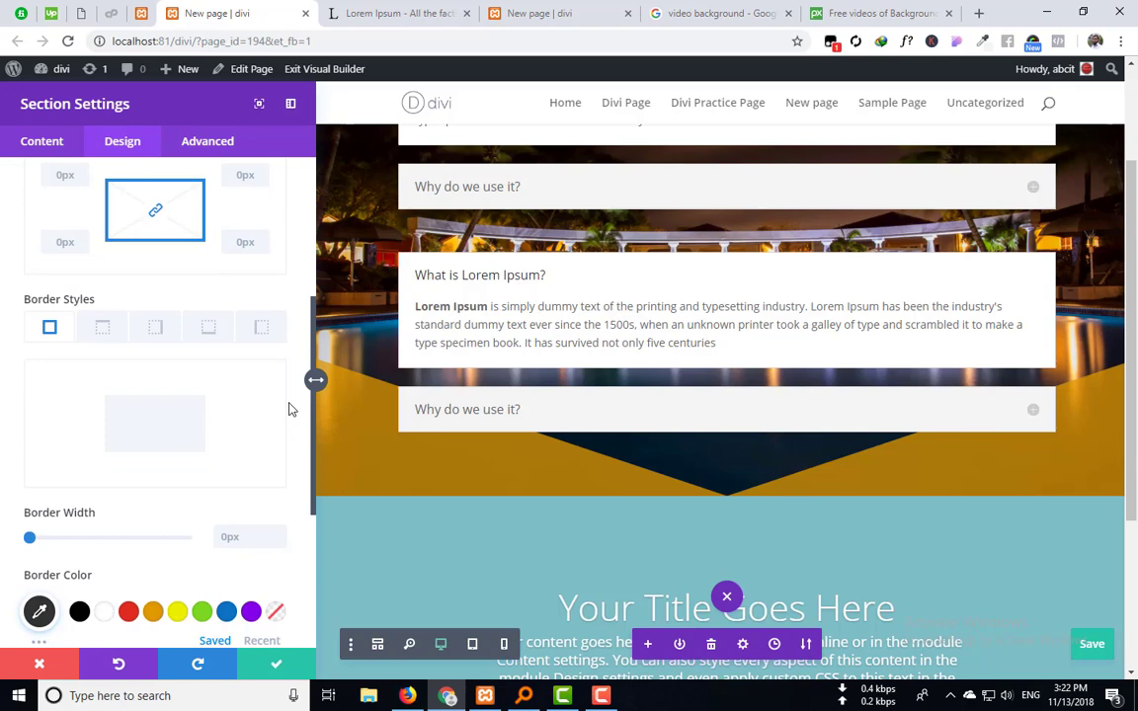
pyautogui.scroll(2, 197, 346)
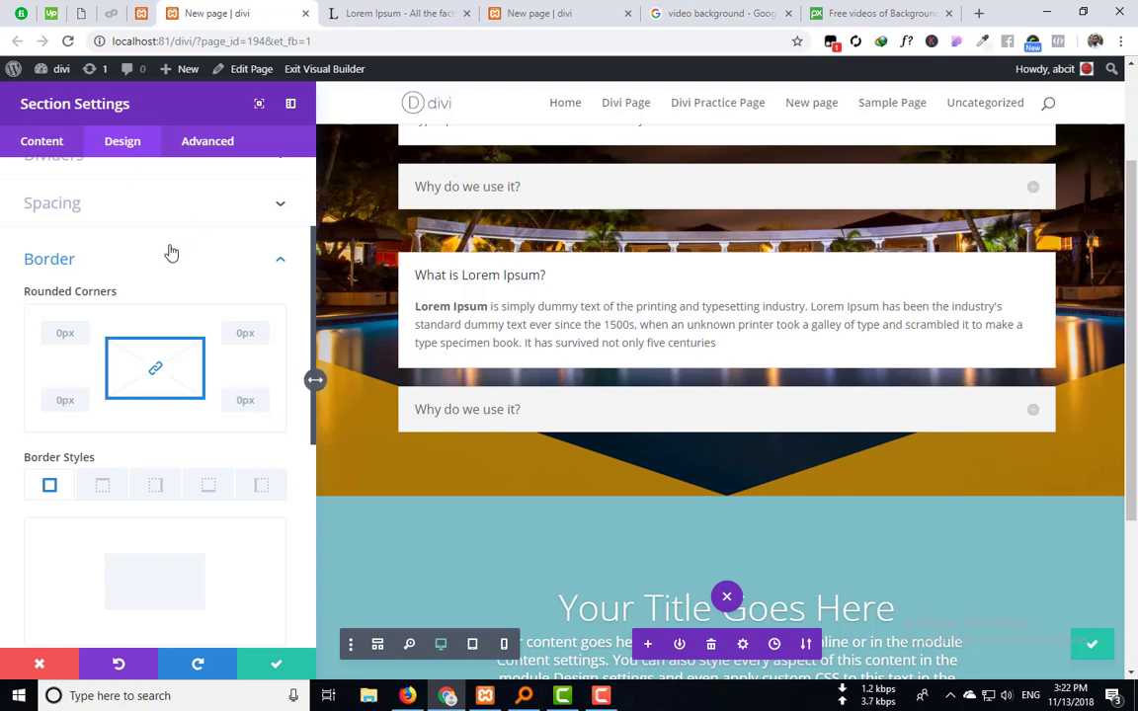
pyautogui.scroll(3, 546, 435)
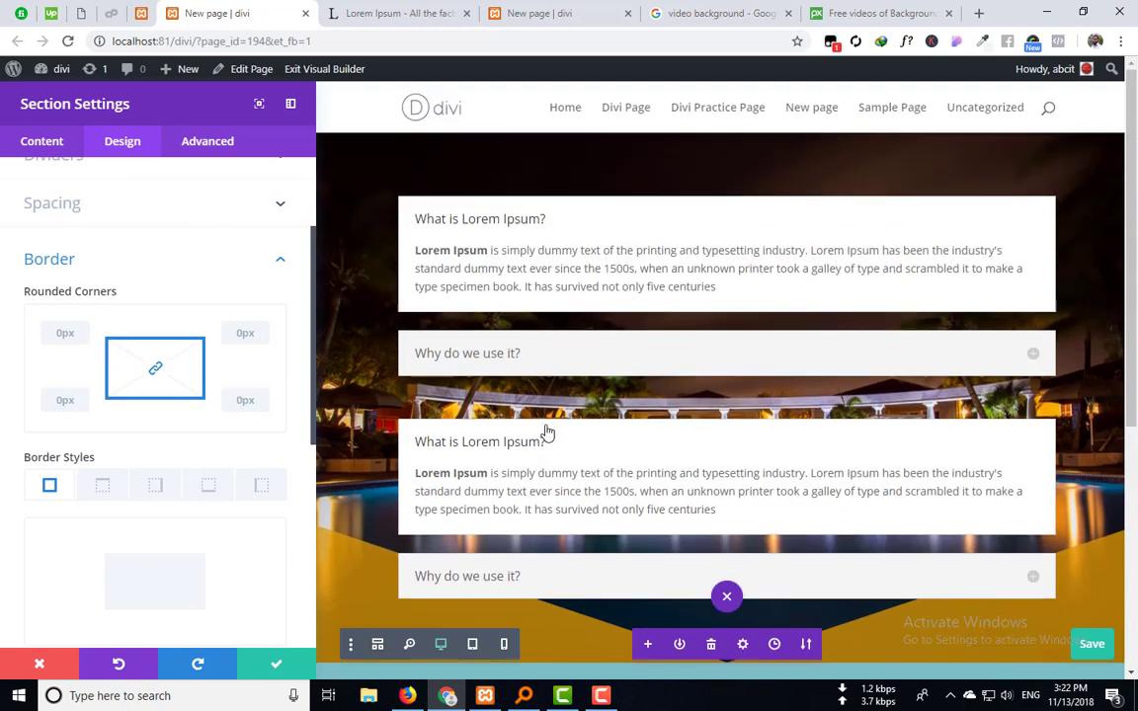
pyautogui.scroll(-3, 546, 425)
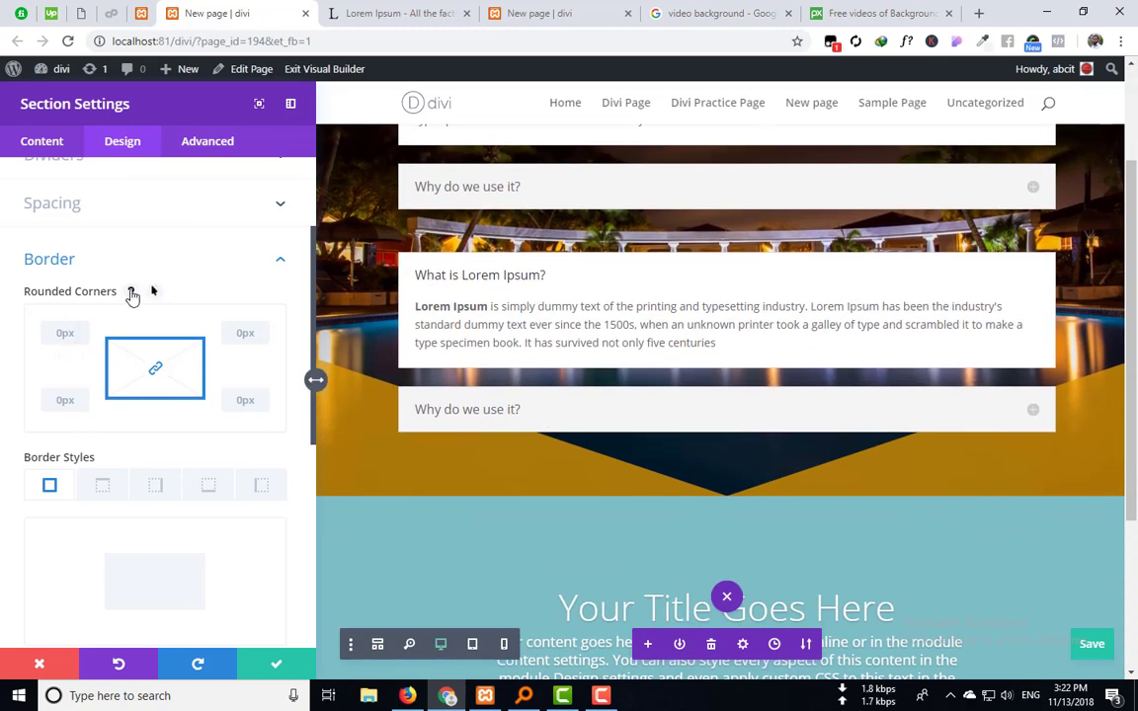
pyautogui.scroll(3, 574, 337)
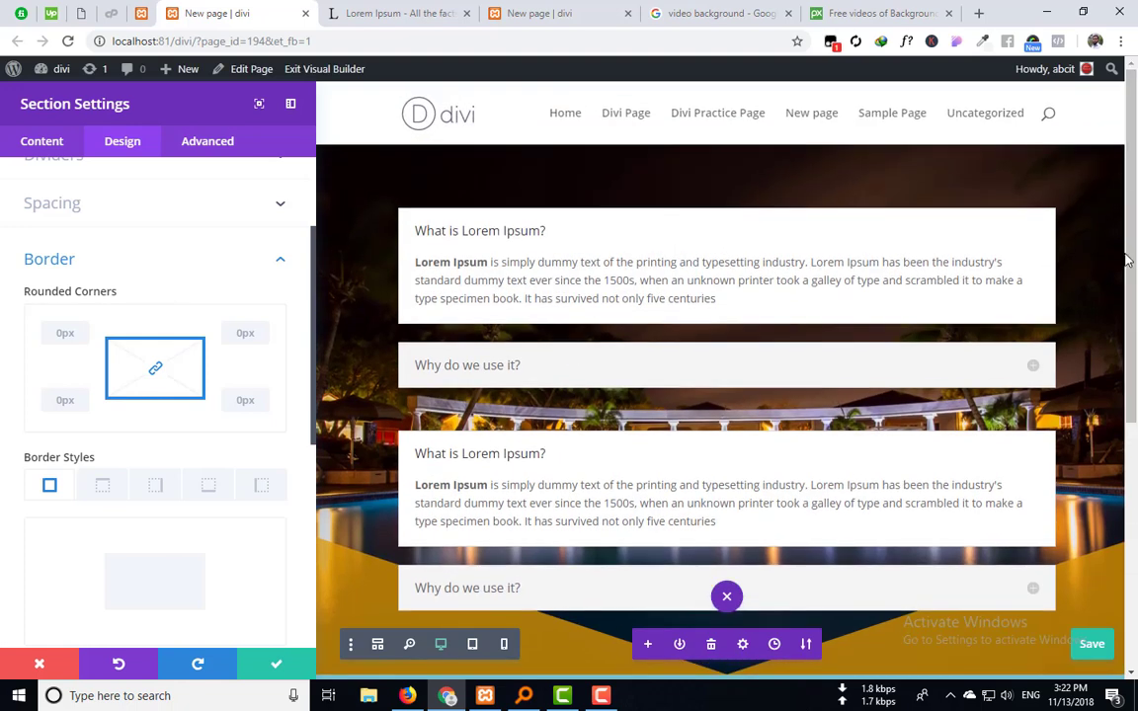
pyautogui.scroll(-3, 79, 483)
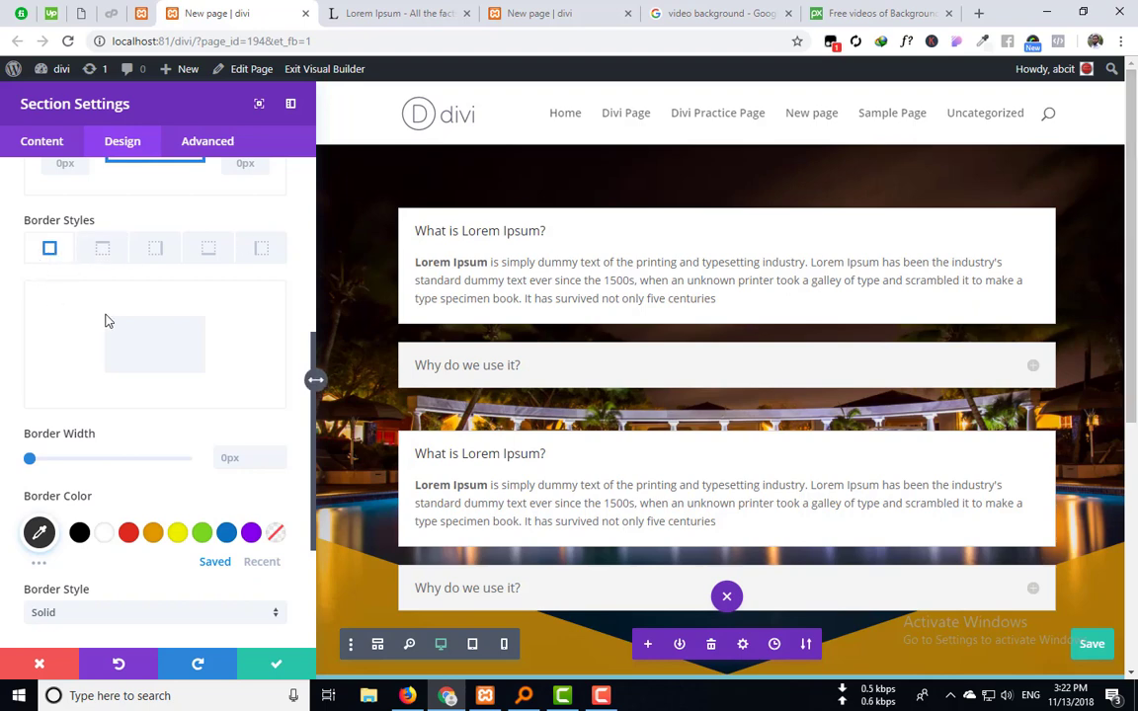
# Step: Unlink the four rounded corner values of the section's border
pyautogui.scroll(2, 109, 321)
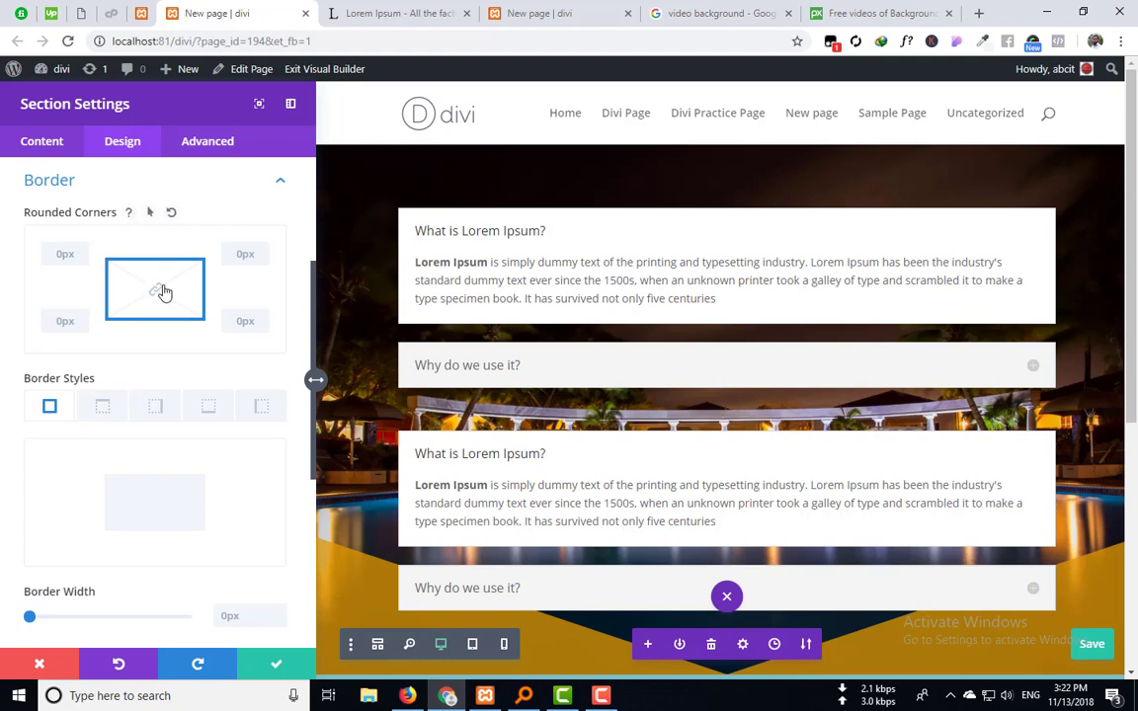
pyautogui.click(162, 292)
pyautogui.click(155, 292)
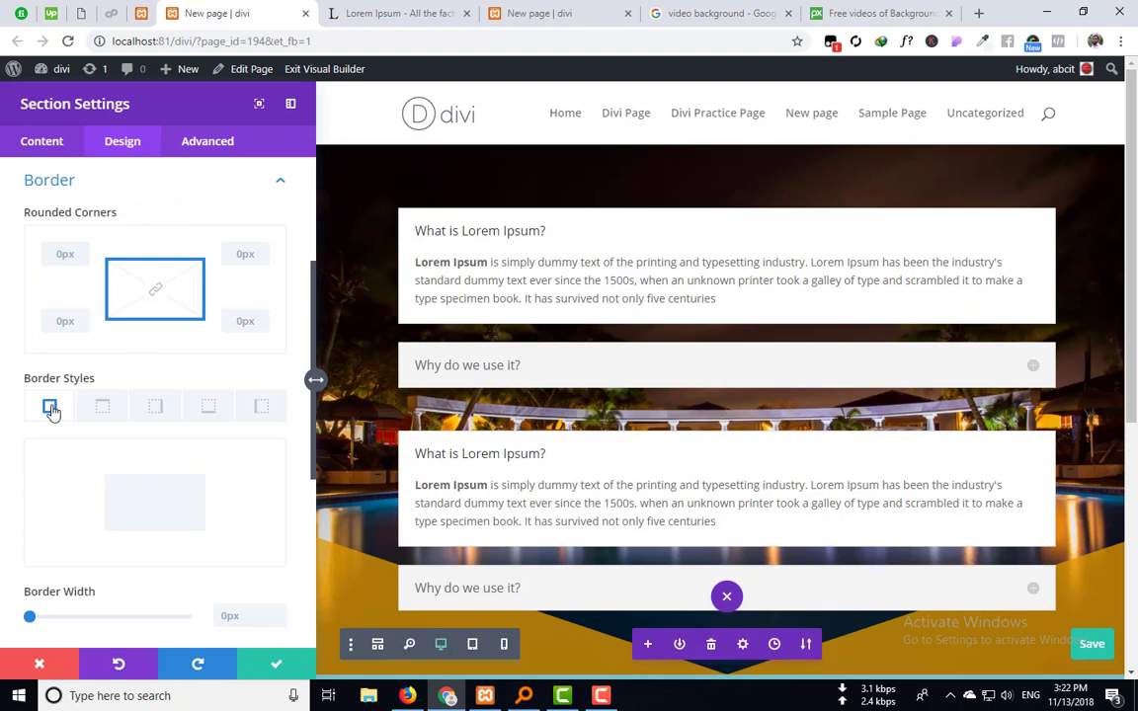
# Step: Look through the left, bottom and top border style options and return to the all-sides border
pyautogui.click(254, 415)
pyautogui.click(206, 413)
pyautogui.click(118, 415)
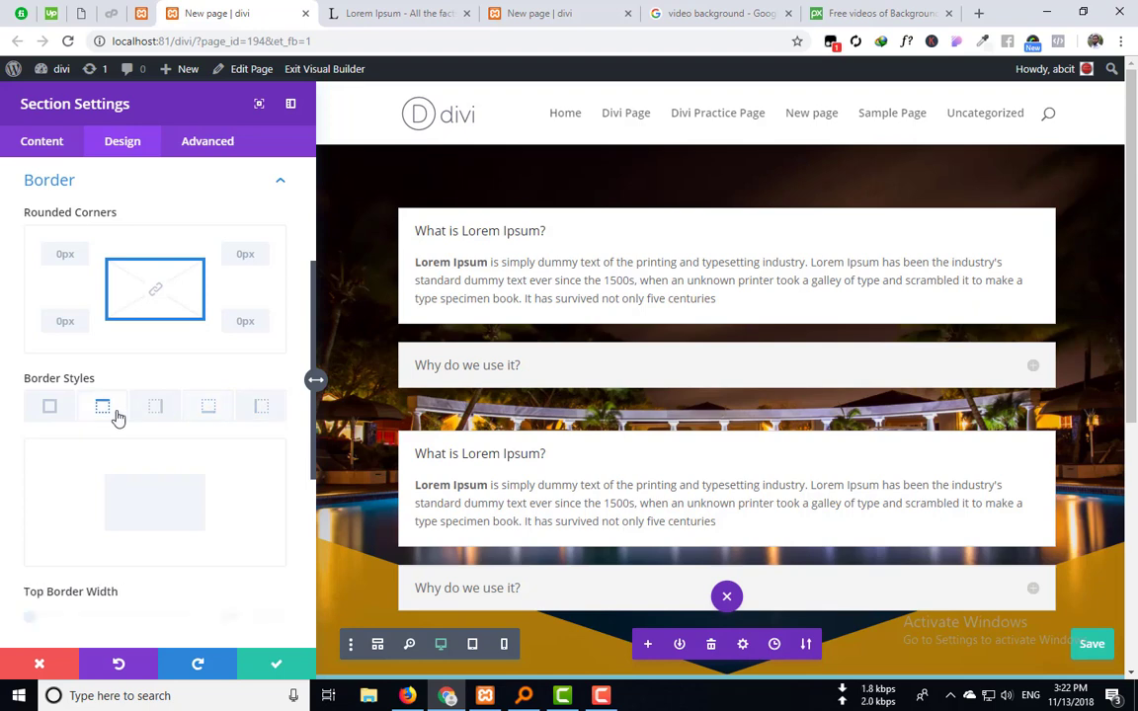
pyautogui.click(50, 406)
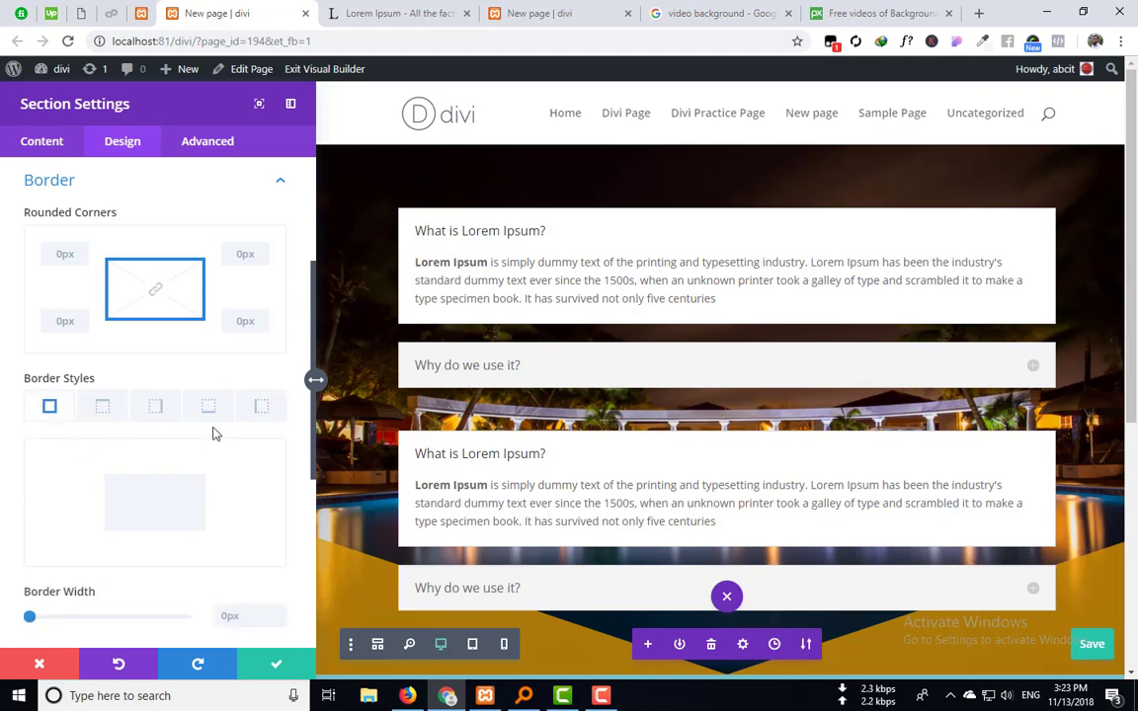
# Step: Try a 22px border width on all sides of the section, check it on the page, and return the width to 0px
pyautogui.scroll(-1, 204, 494)
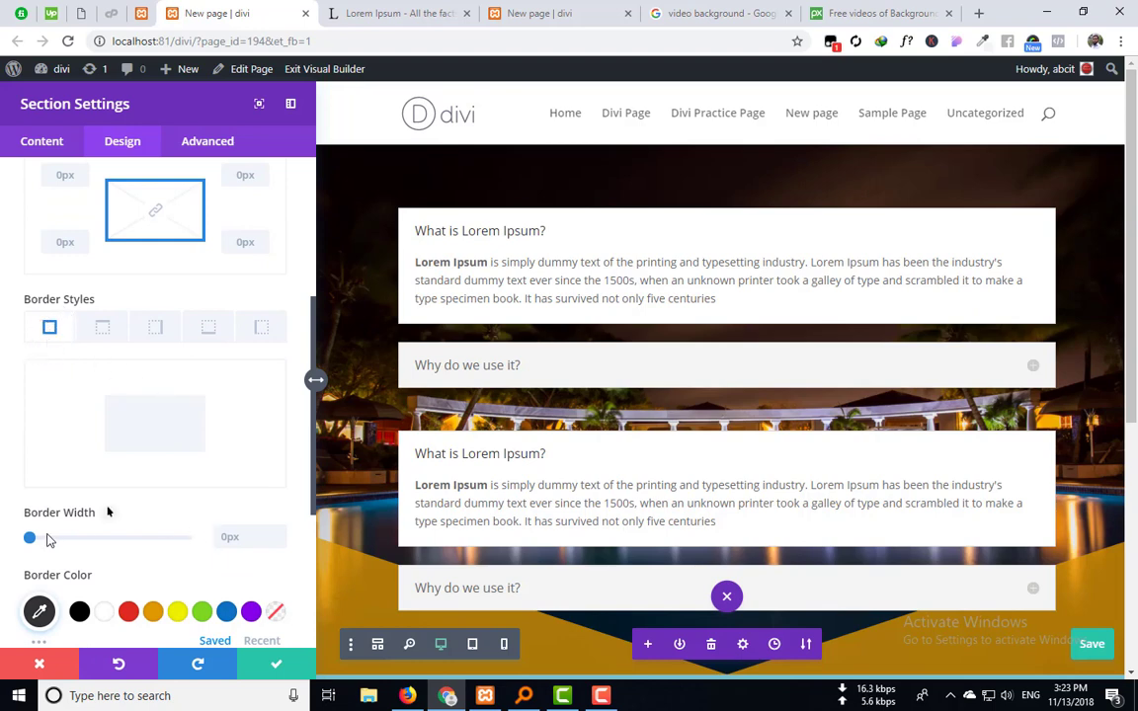
pyautogui.moveTo(30, 539); pyautogui.dragTo(98, 539)
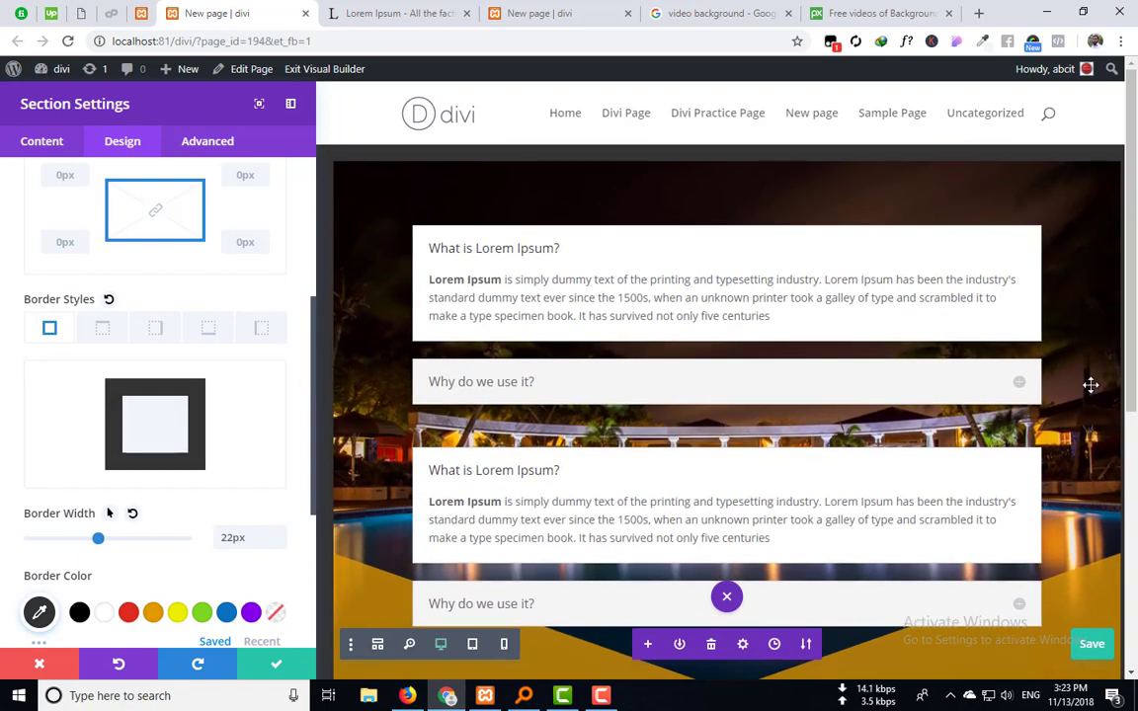
pyautogui.scroll(-3, 1092, 382)
pyautogui.scroll(3, 678, 494)
pyautogui.scroll(-3, 632, 464)
pyautogui.scroll(3, 1107, 241)
pyautogui.hotkey('ctrl', 's')
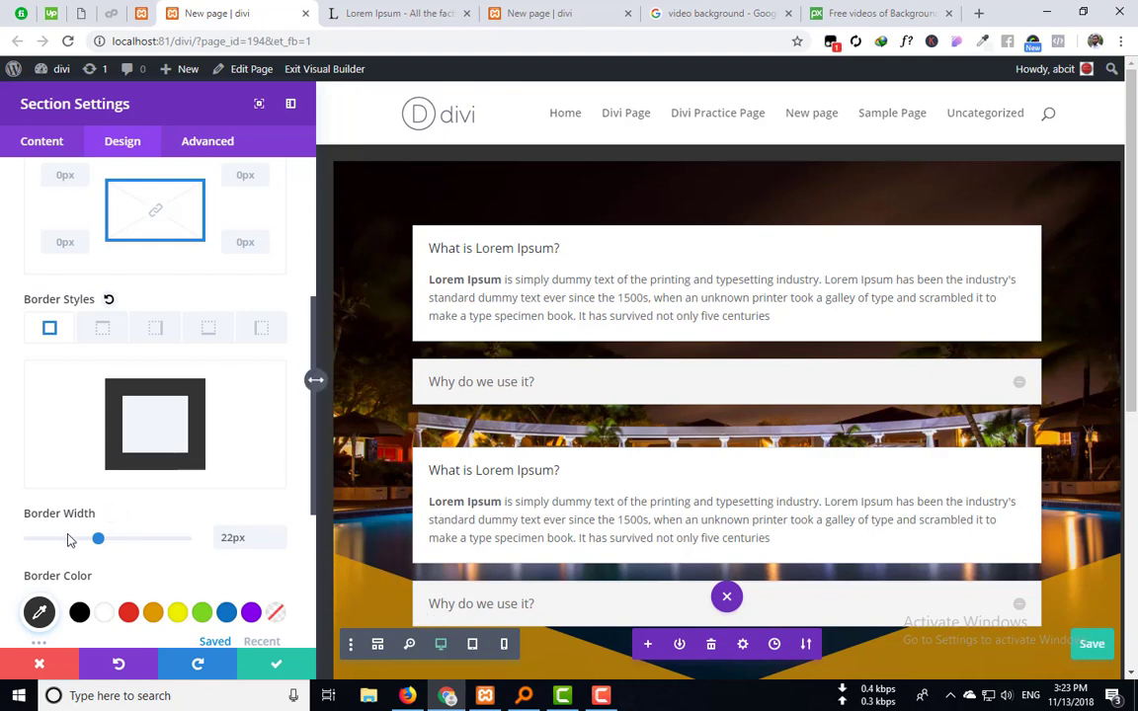
pyautogui.moveTo(98, 538); pyautogui.dragTo(3, 550)
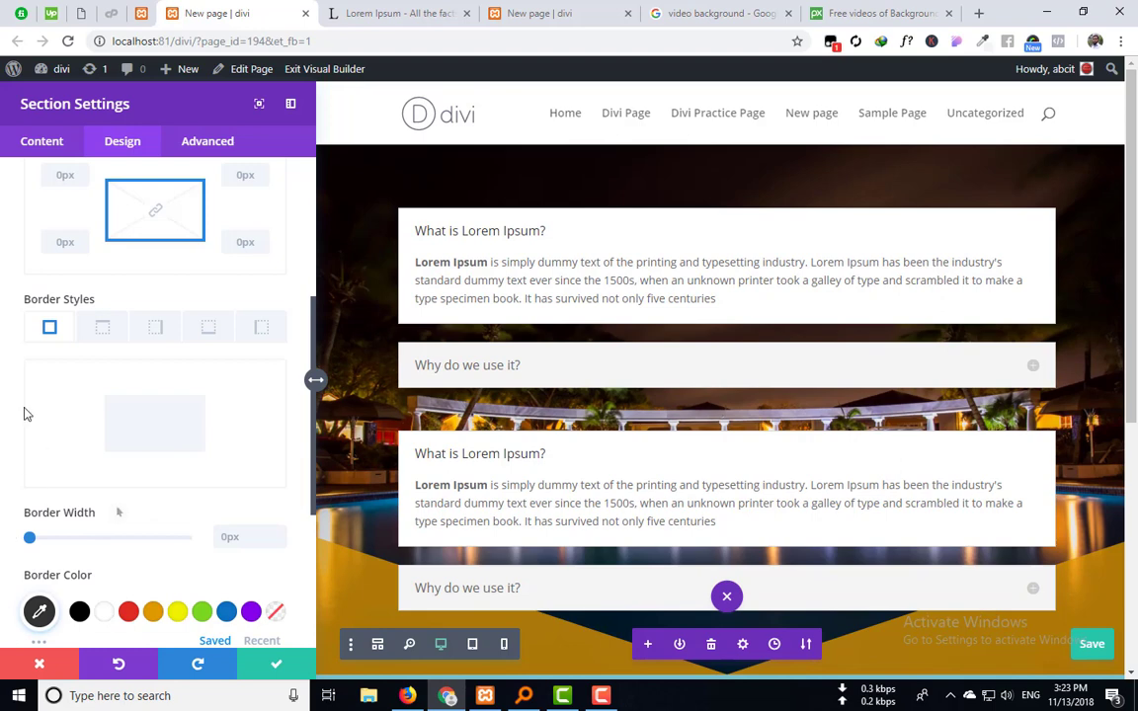
# Step: Set the section's border width to 12px on all sides and check the frame down to the section's lower edge
pyautogui.scroll(1, 27, 409)
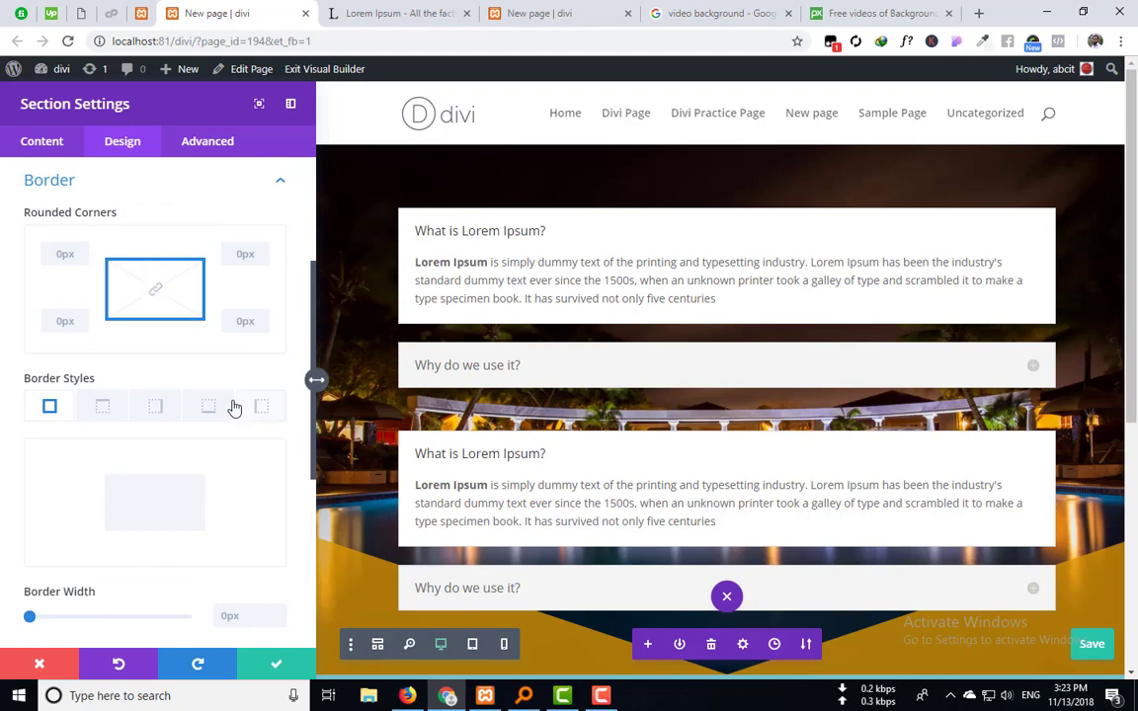
pyautogui.scroll(-1, 234, 407)
pyautogui.scroll(-2, 234, 407)
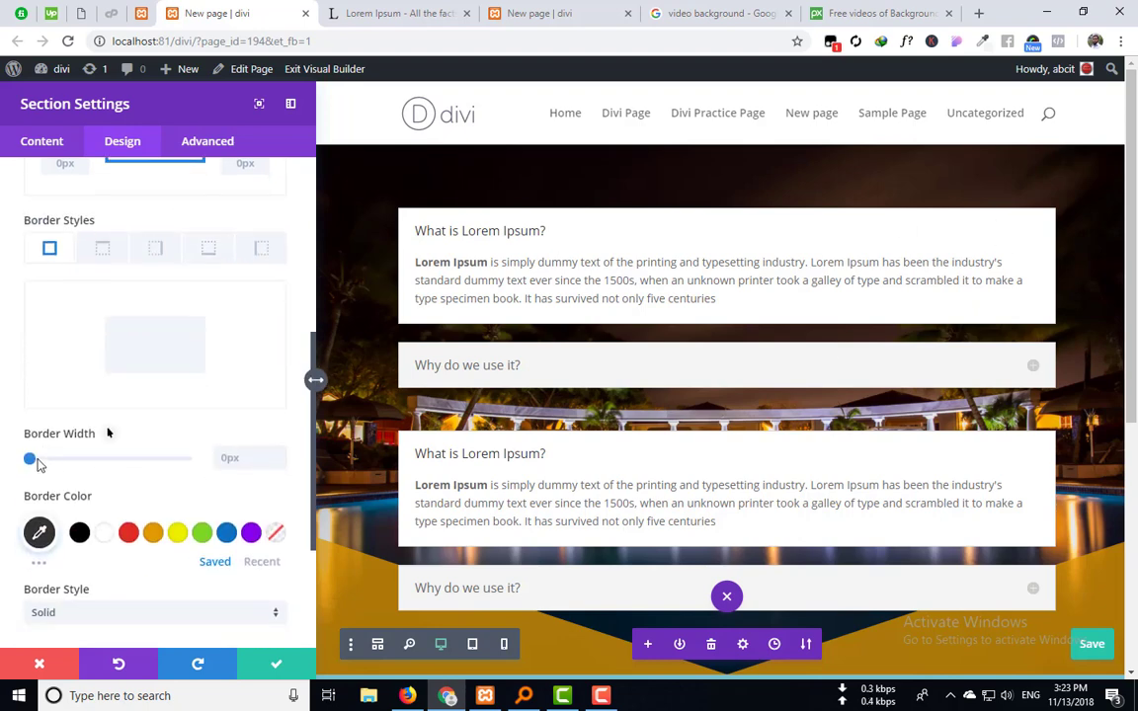
pyautogui.click(36, 462)
pyautogui.moveTo(37, 464); pyautogui.dragTo(69, 468)
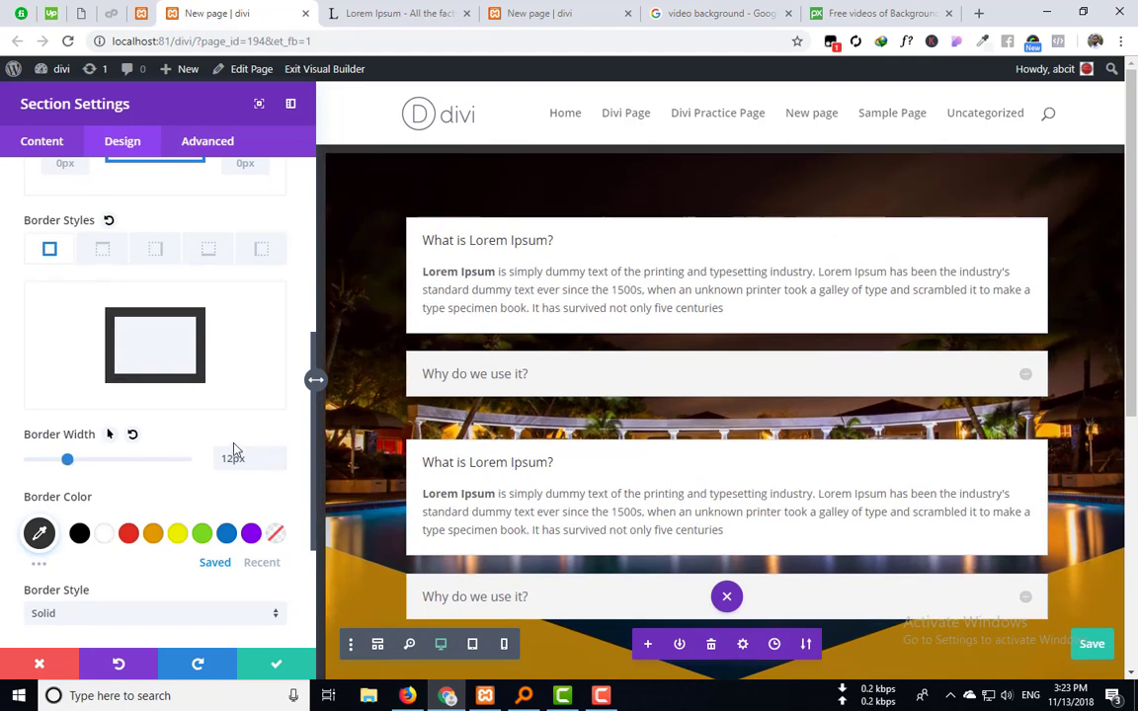
pyautogui.scroll(-3, 232, 444)
pyautogui.scroll(-5, 477, 470)
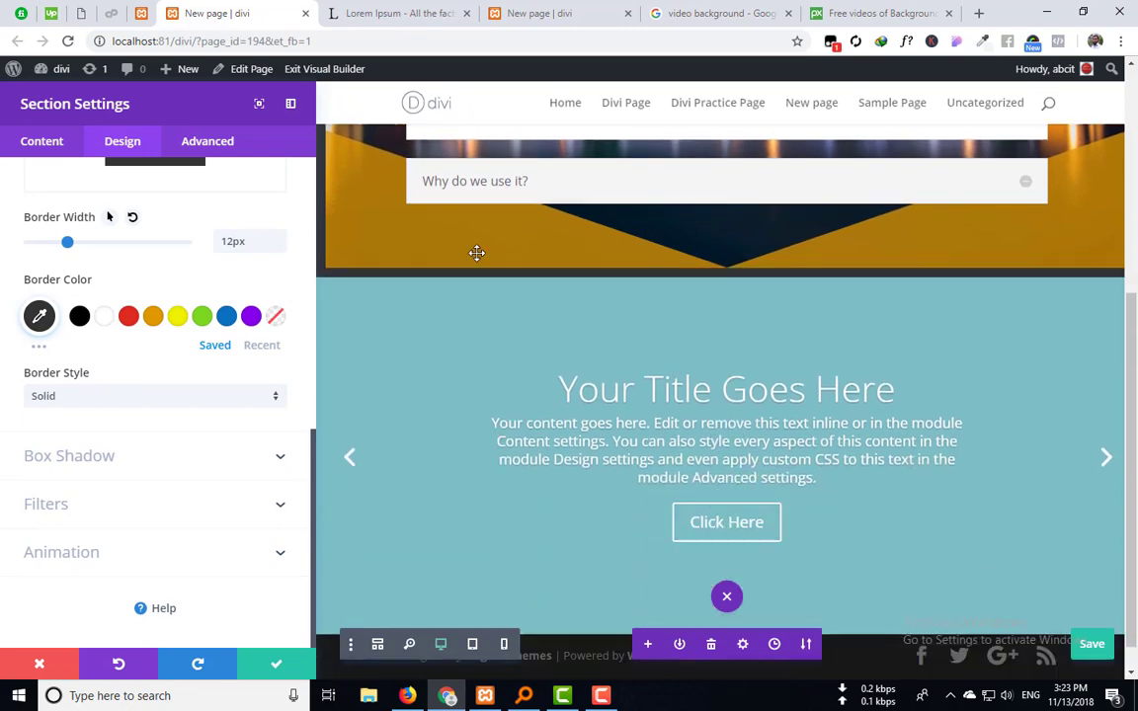
pyautogui.scroll(2, 475, 254)
pyautogui.scroll(1, 104, 252)
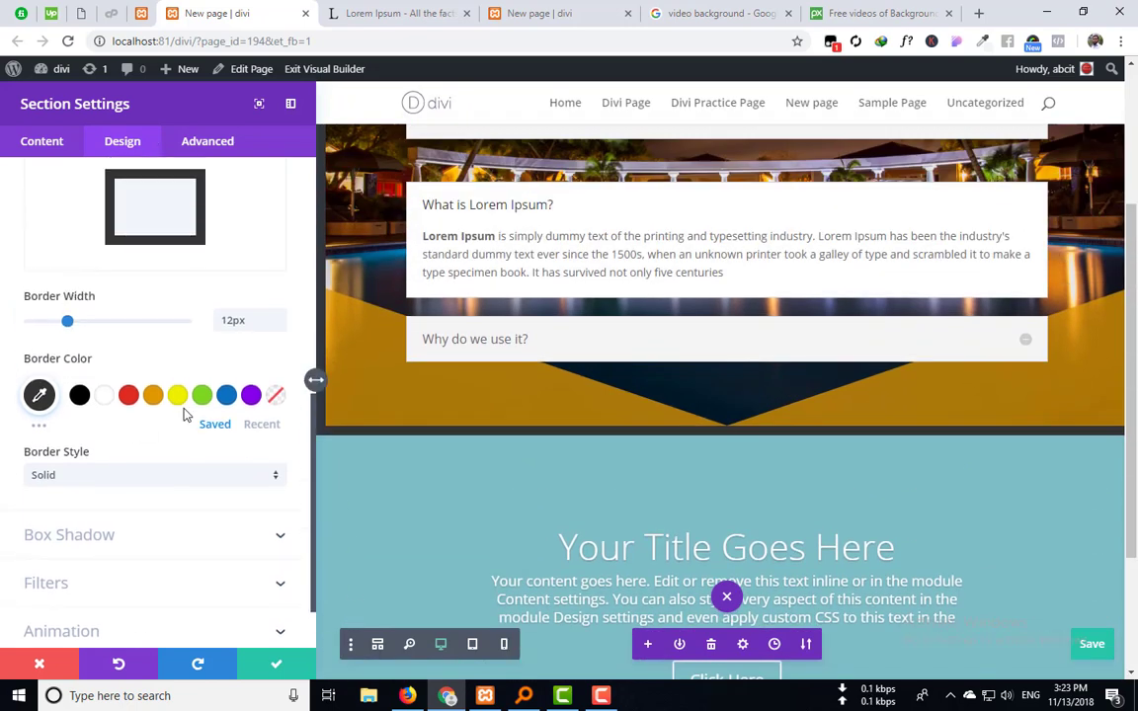
# Step: Change the section's border color to blue and review the frame around the section
pyautogui.click(226, 397)
pyautogui.scroll(3, 482, 395)
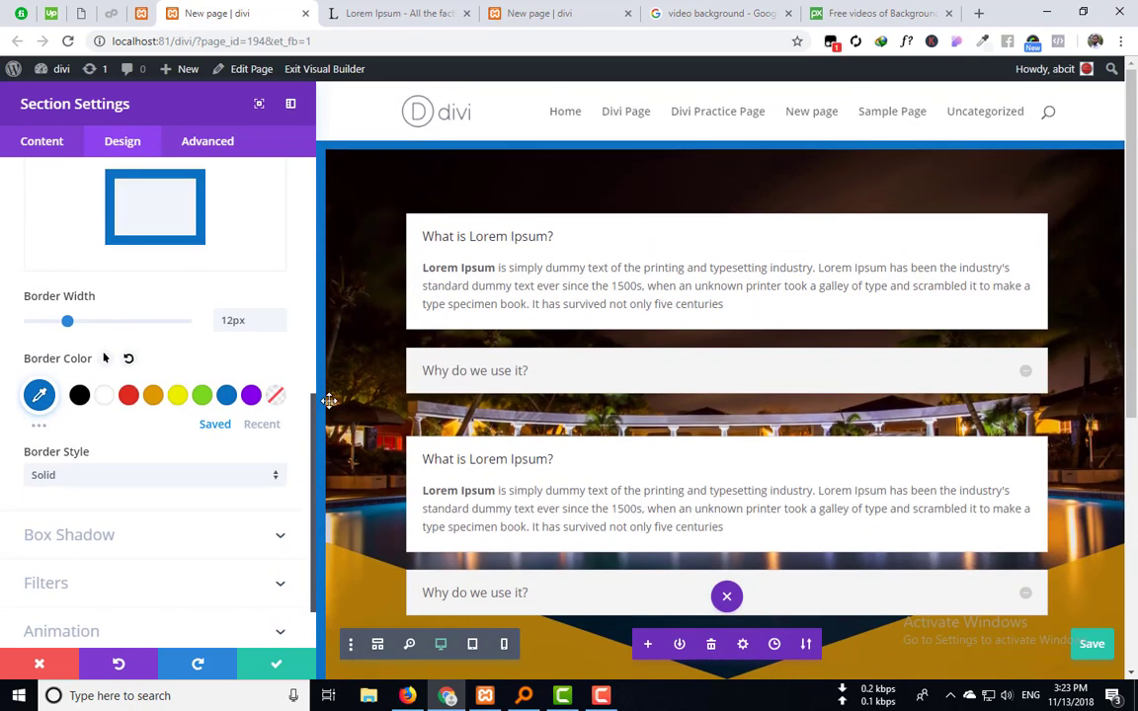
pyautogui.scroll(1, 58, 540)
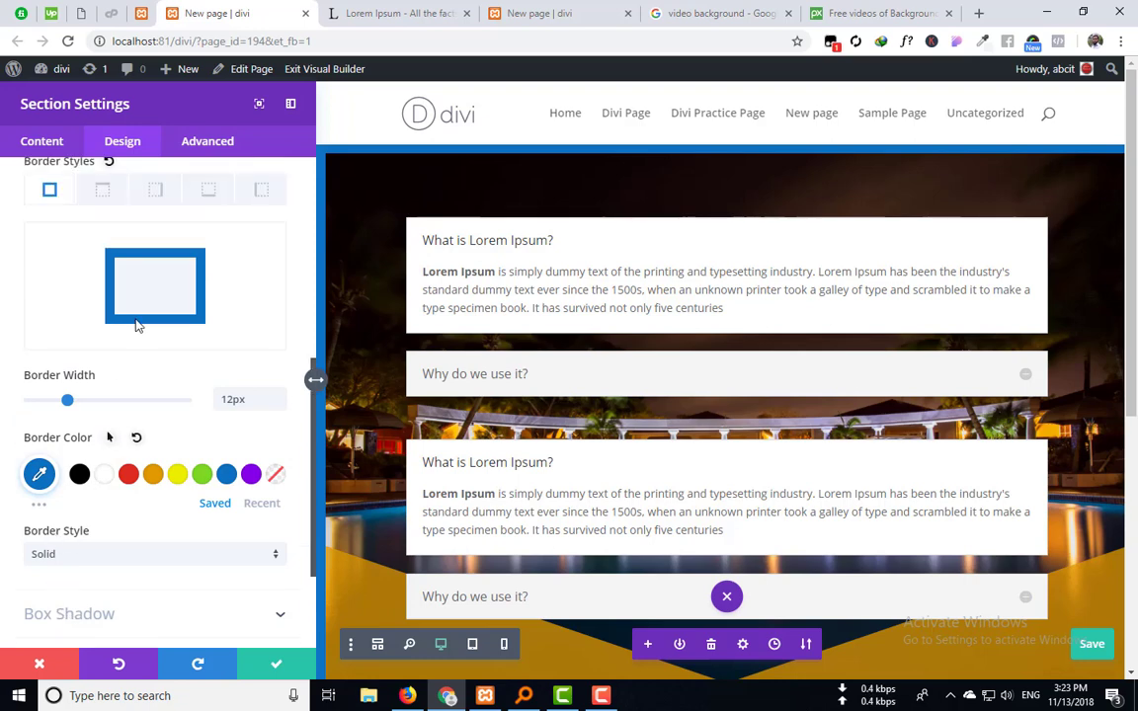
pyautogui.scroll(2, 138, 247)
pyautogui.scroll(-3, 158, 395)
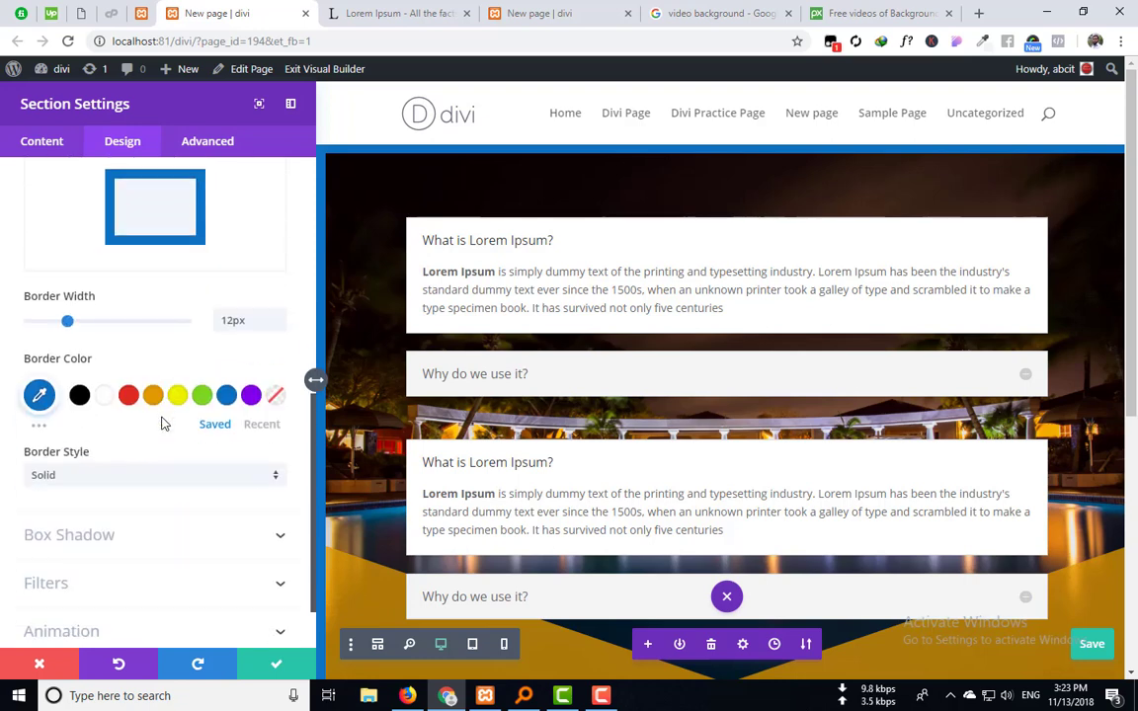
# Step: Try the Dashed, Dotted and Double border styles on the section's border
pyautogui.scroll(-1, 52, 484)
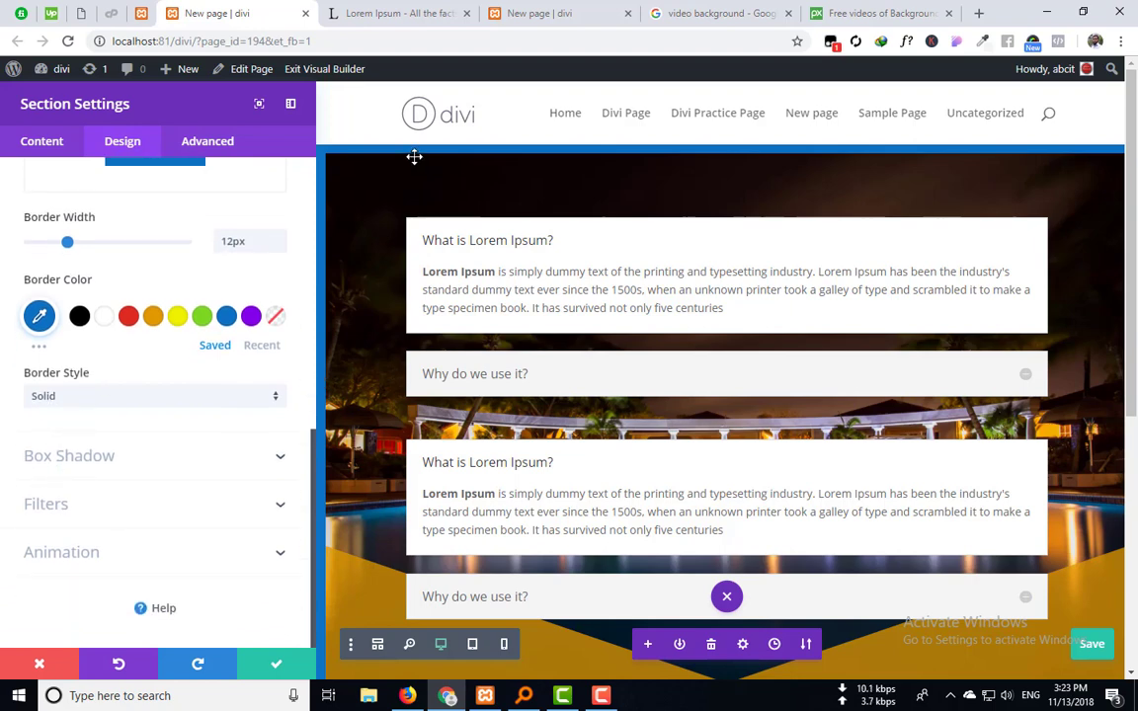
pyautogui.click(104, 398)
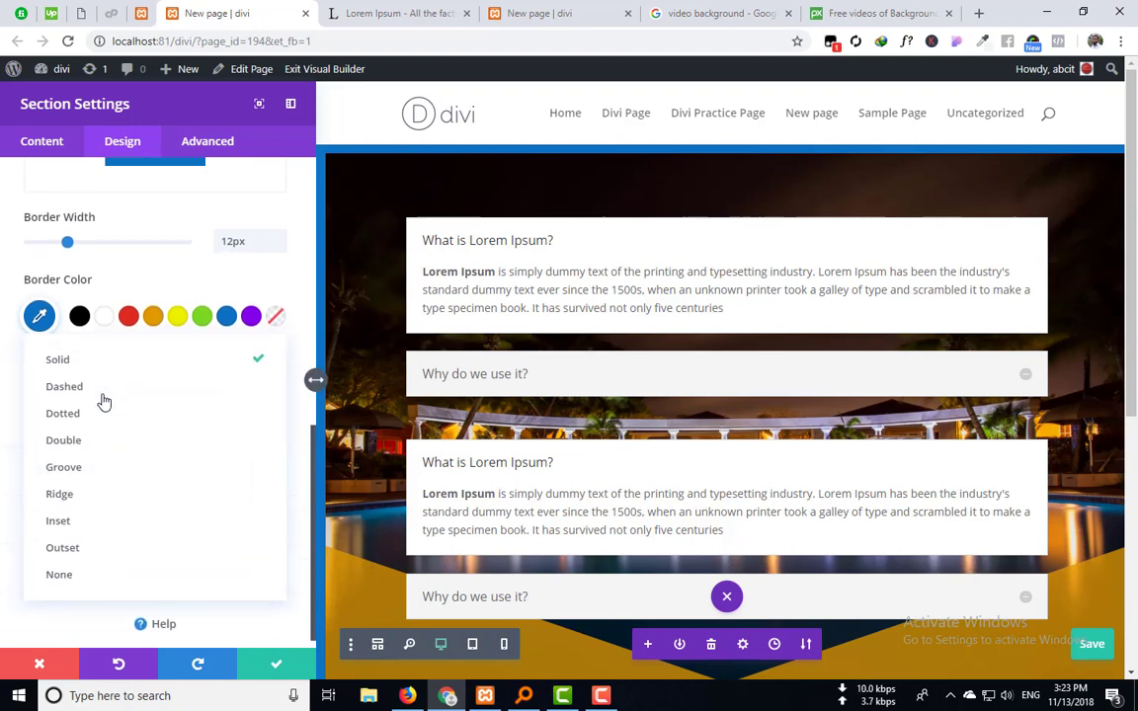
pyautogui.click(98, 402)
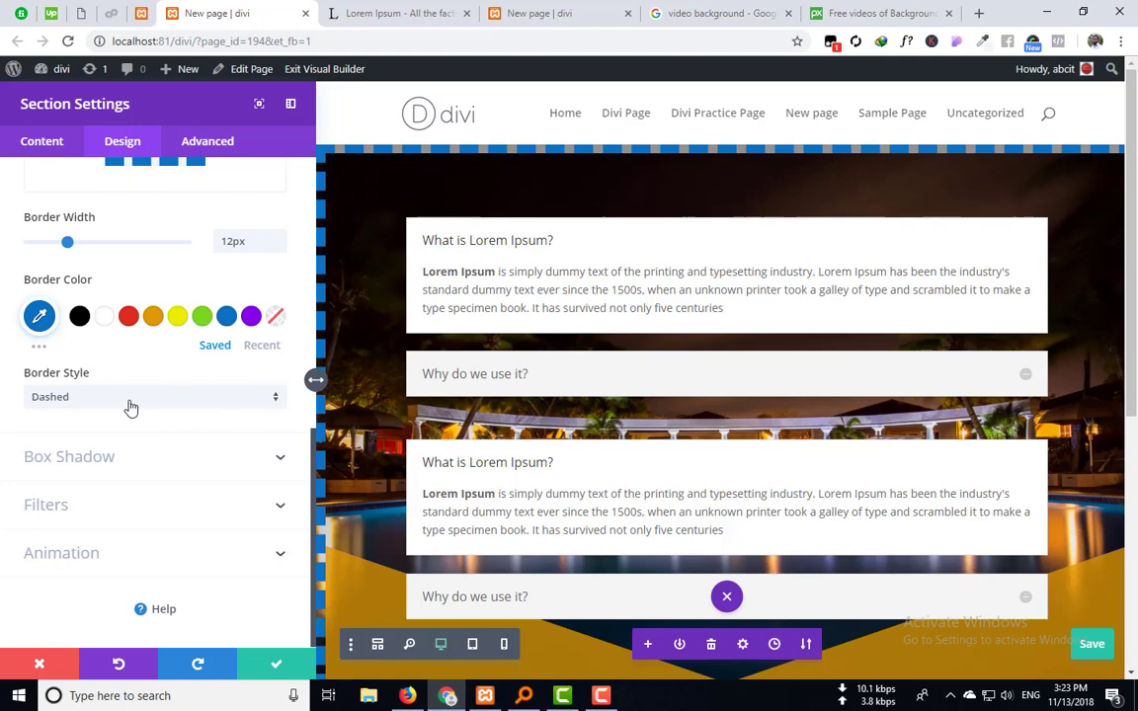
pyautogui.click(129, 401)
pyautogui.click(96, 419)
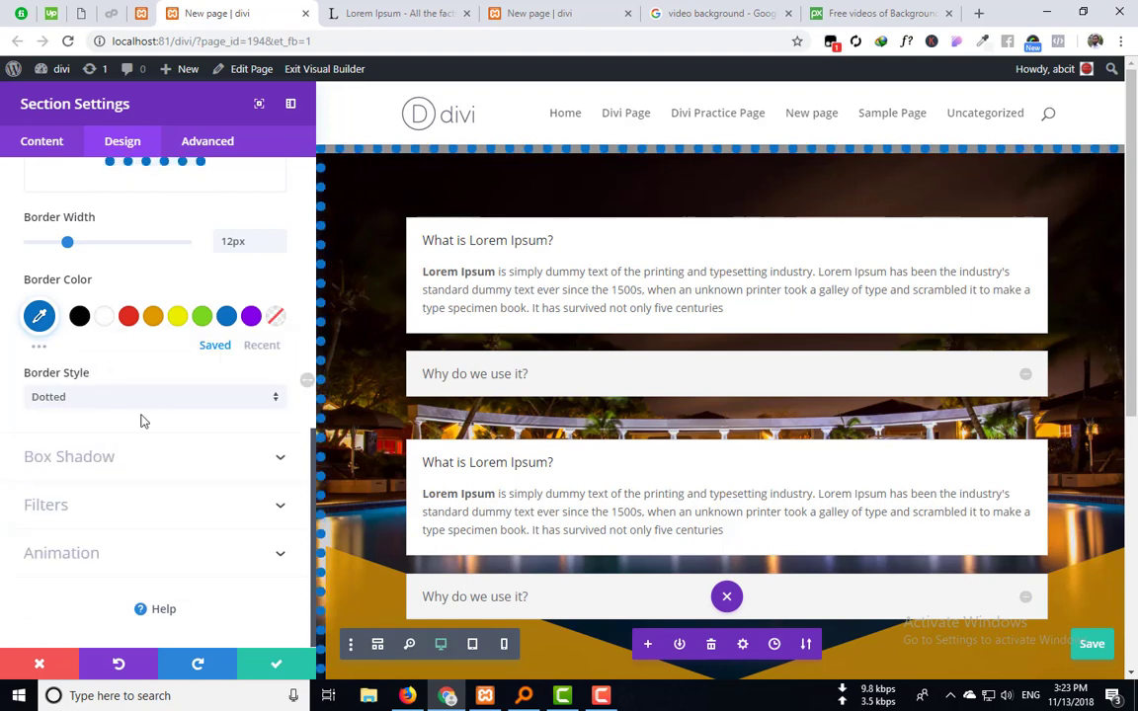
pyautogui.click(74, 410)
pyautogui.click(69, 450)
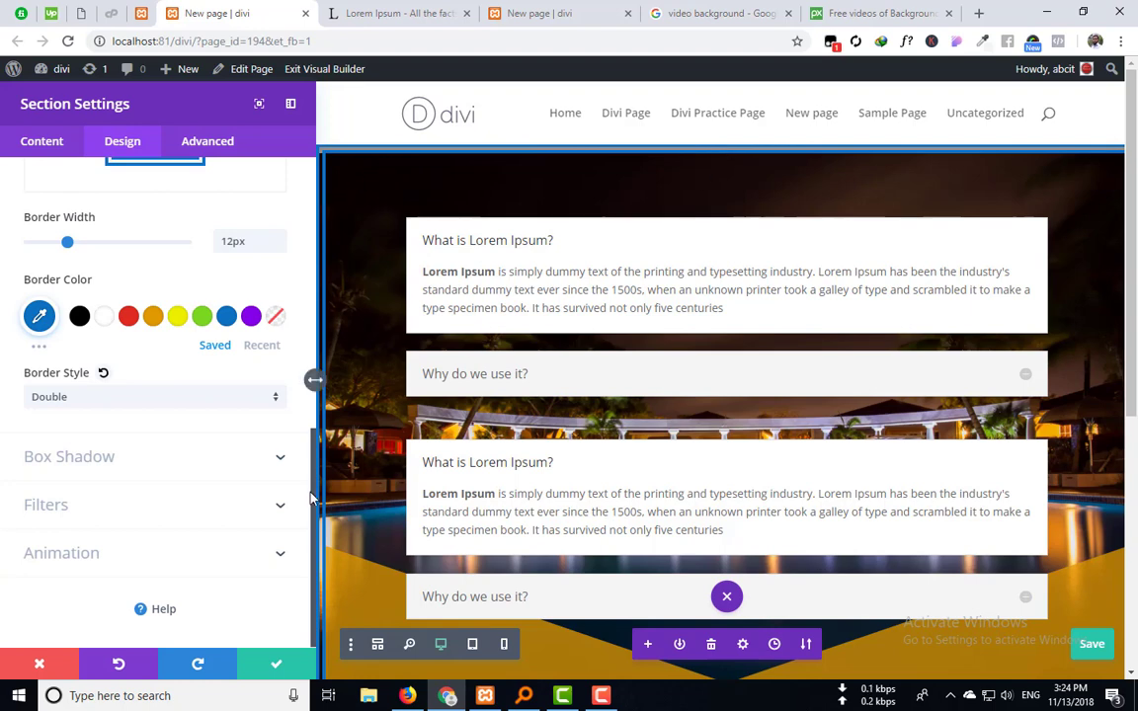
# Step: Try the Groove, Ridge and Inset border styles on the section's border
pyautogui.click(134, 400)
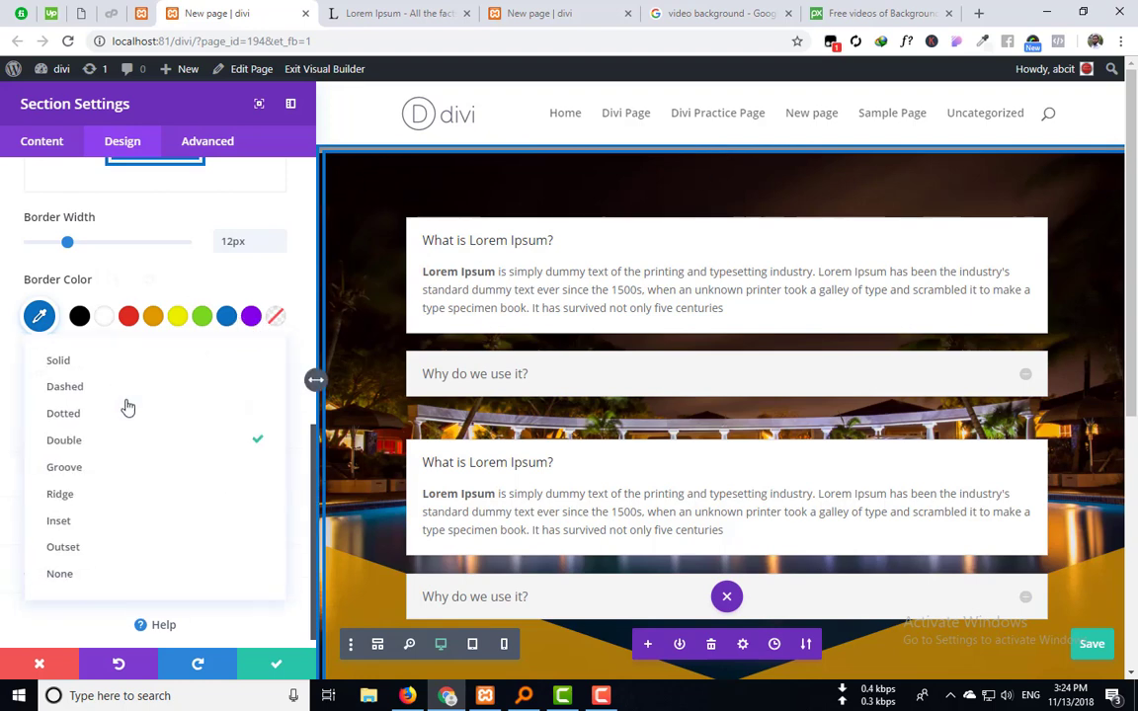
pyautogui.click(117, 469)
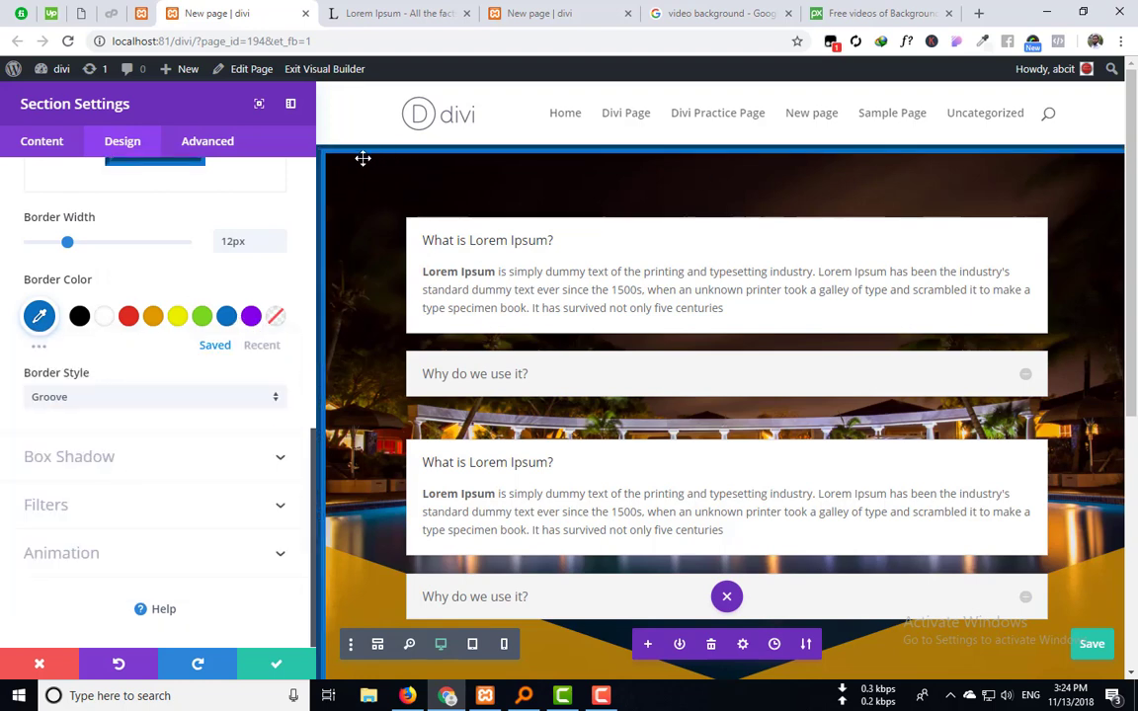
pyautogui.click(111, 403)
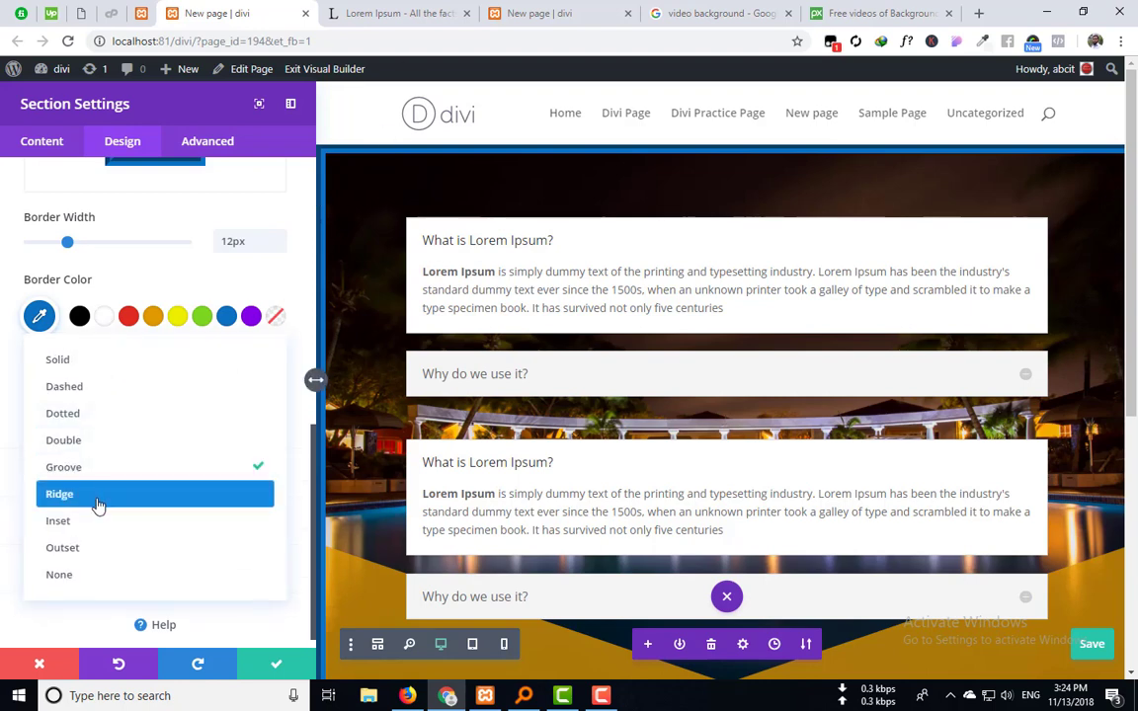
pyautogui.click(99, 504)
pyautogui.click(91, 405)
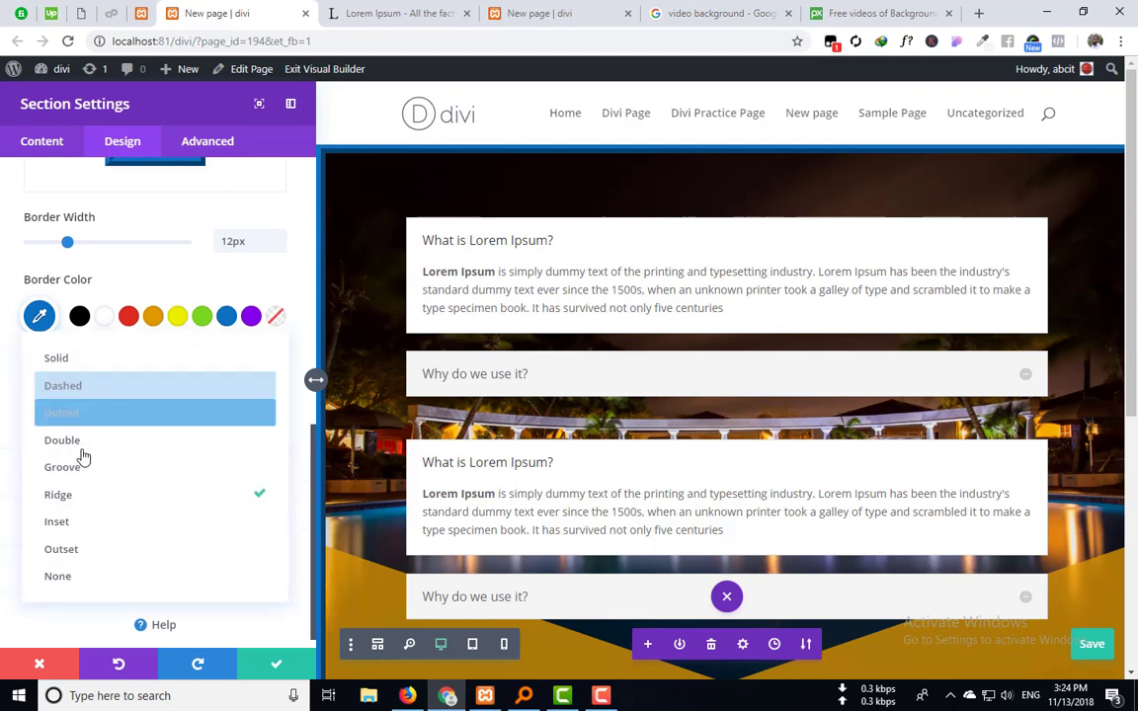
pyautogui.click(76, 524)
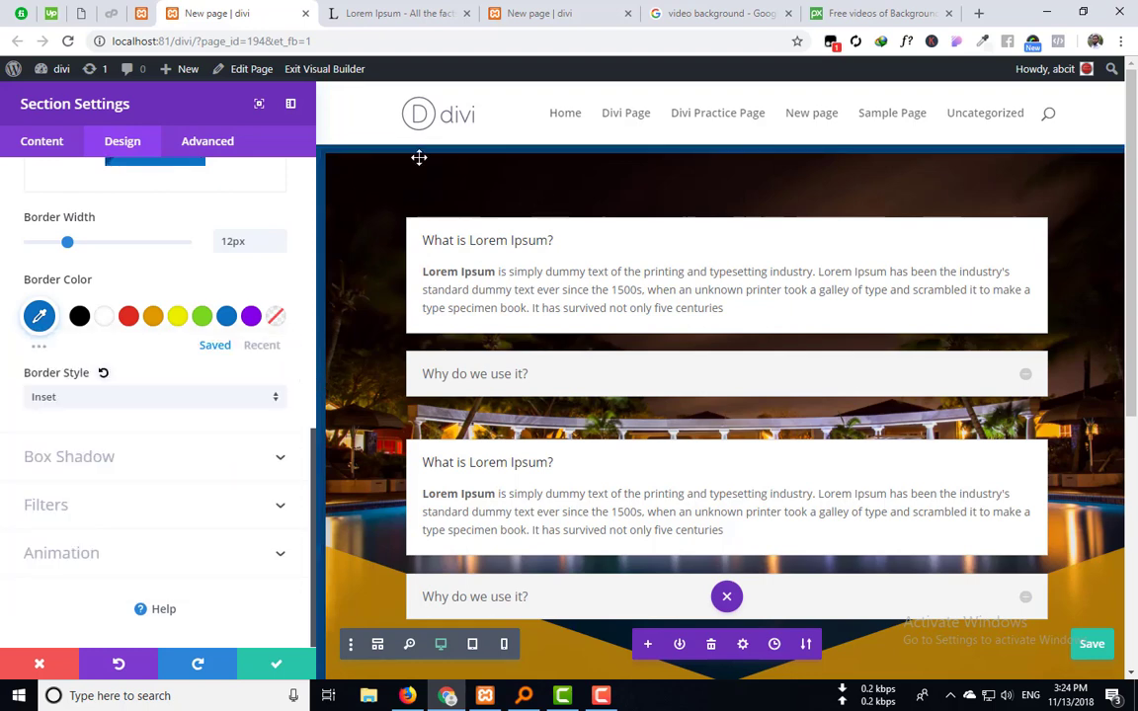
# Step: Try the Outset and None border styles, and set the section's border style back to Solid
pyautogui.click(79, 405)
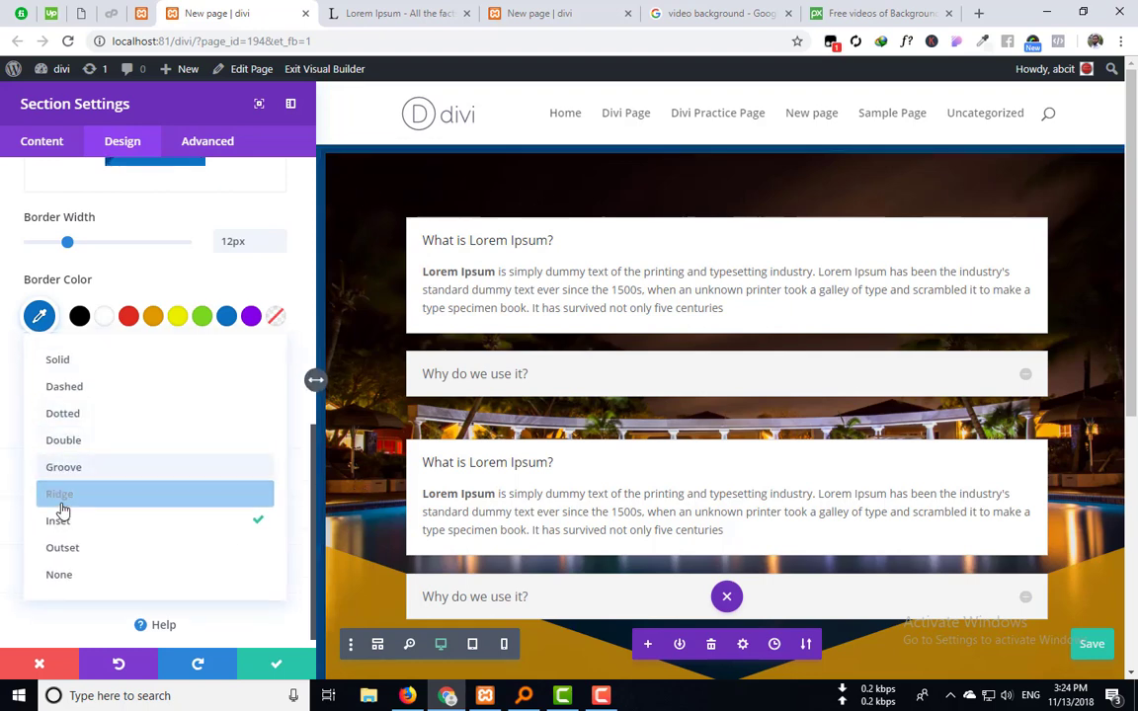
pyautogui.click(74, 550)
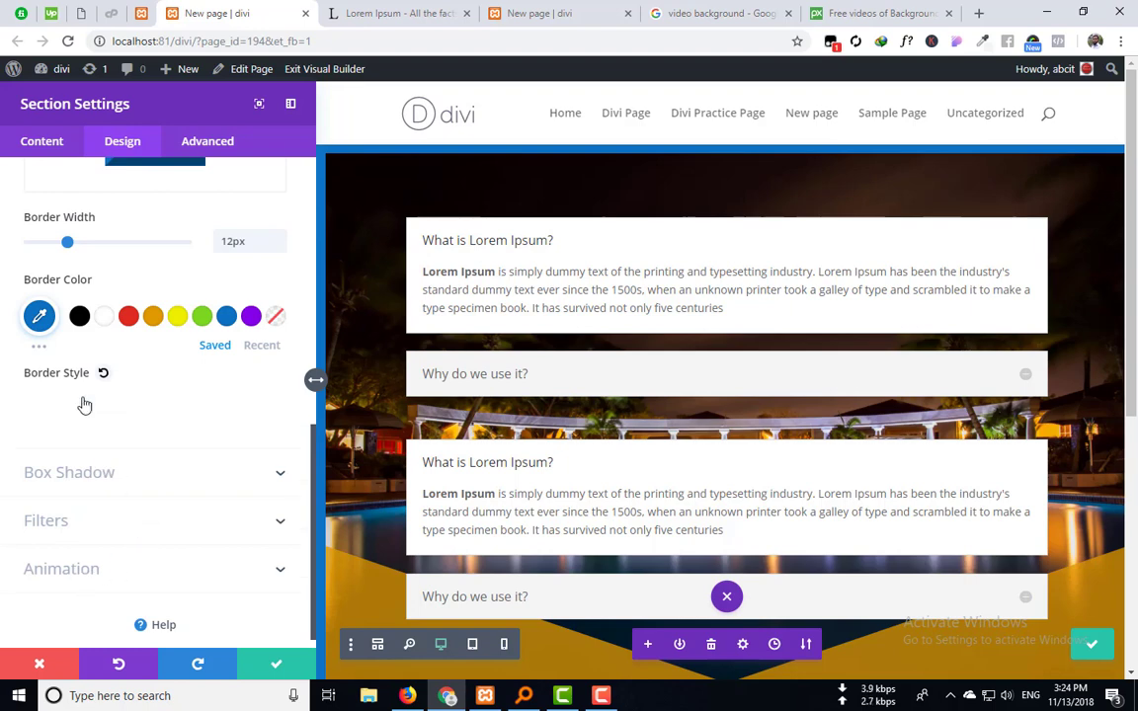
pyautogui.click(81, 399)
pyautogui.click(75, 579)
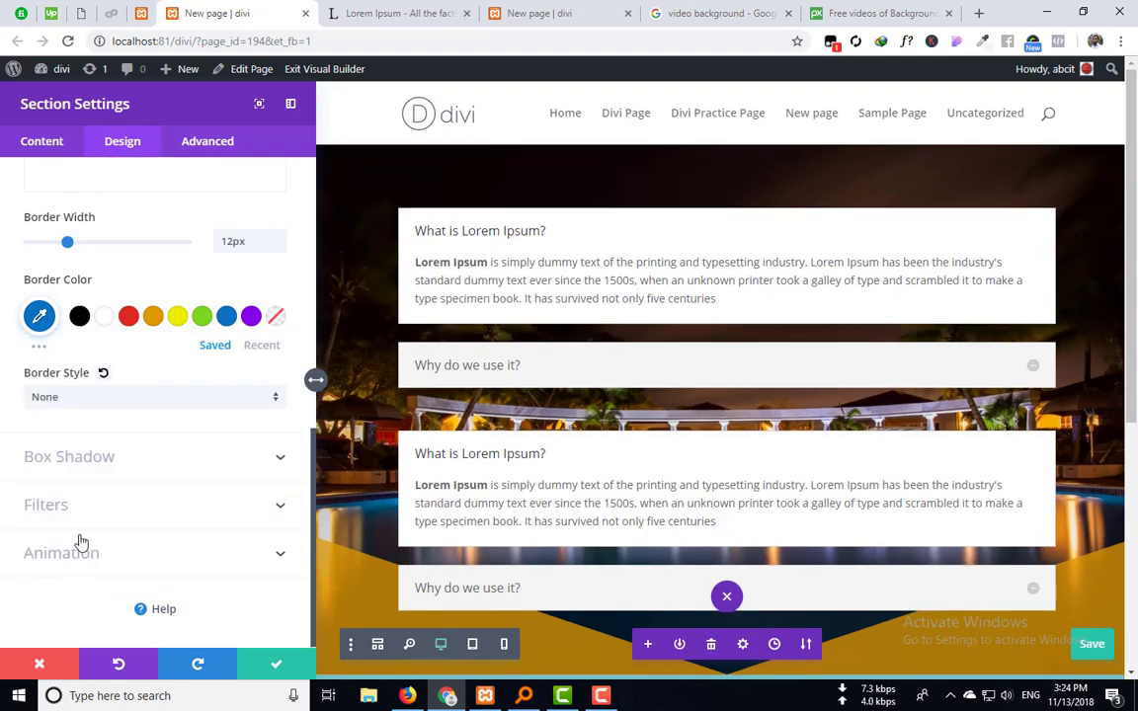
pyautogui.click(94, 403)
pyautogui.click(91, 363)
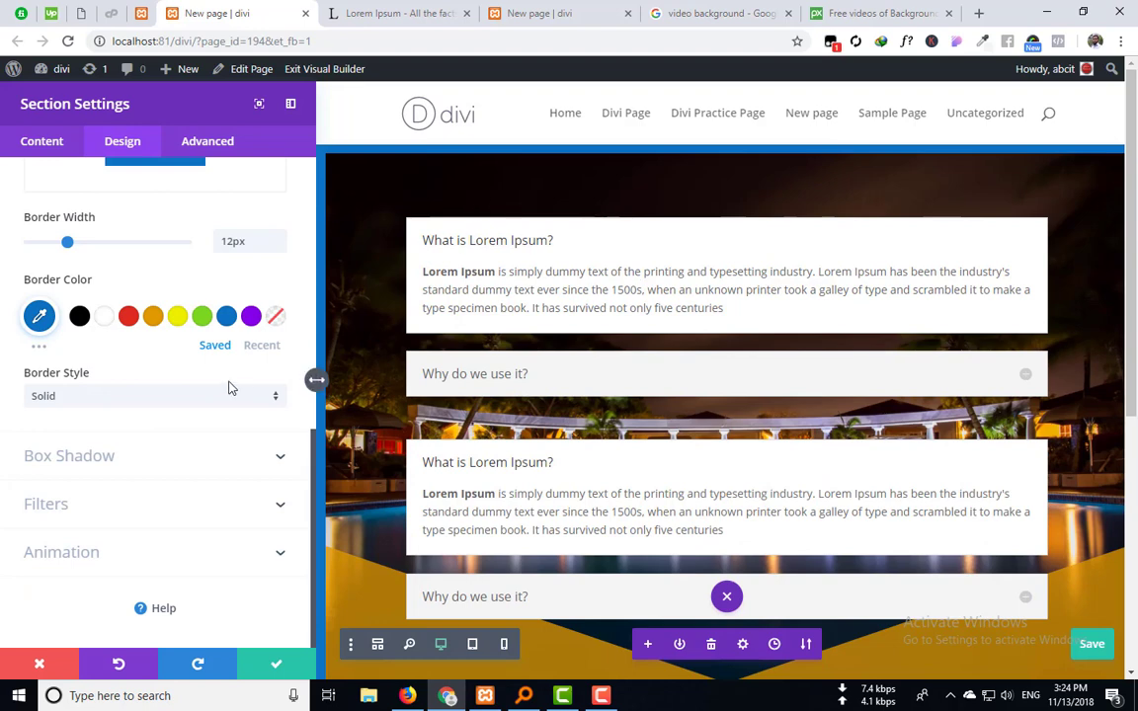
# Step: Round the section's top-left border corner, trying 10px and settling on 50px, and check it on the page
pyautogui.scroll(5, 116, 373)
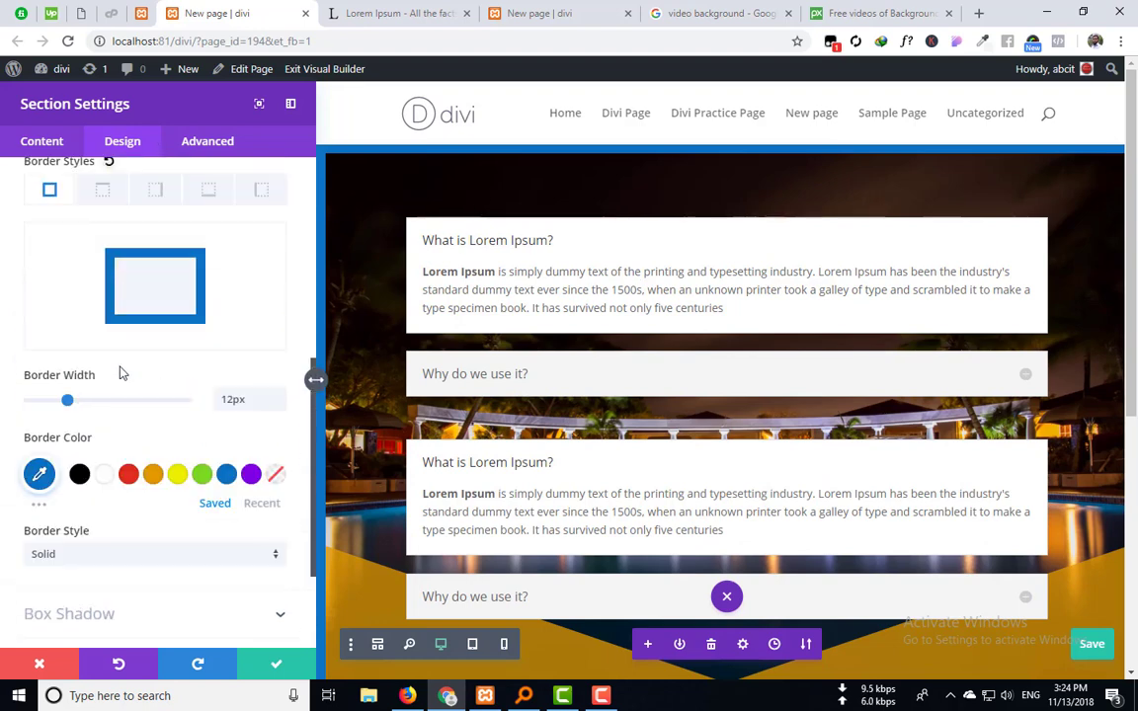
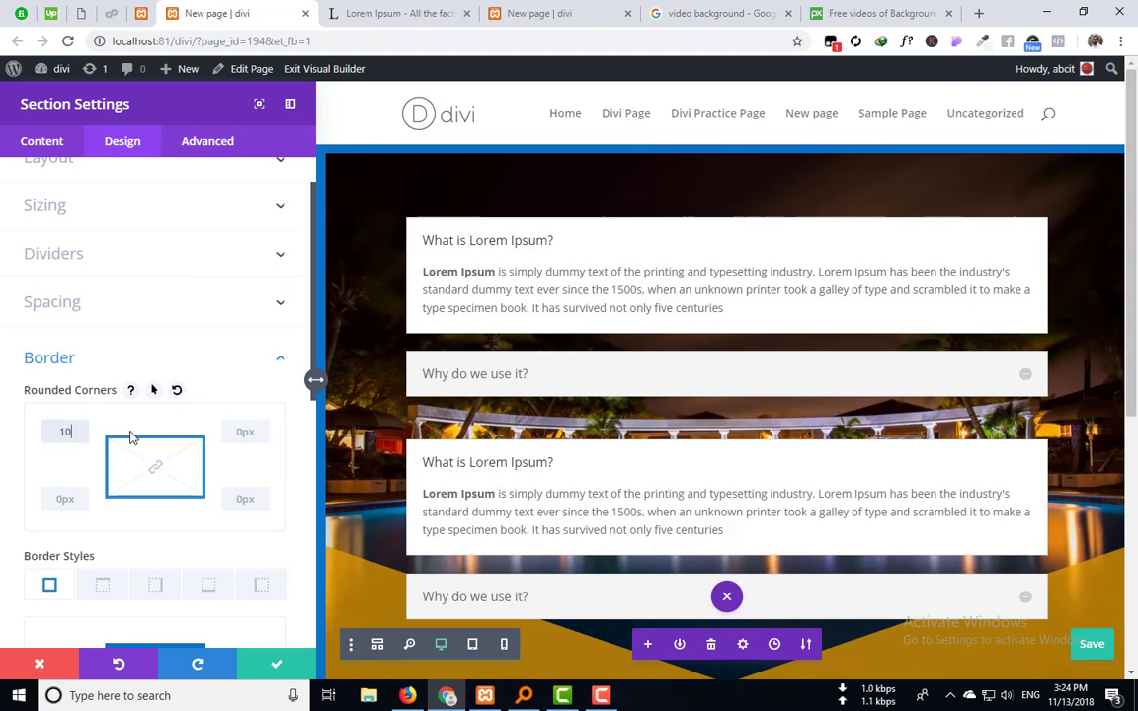
pyautogui.click(178, 421)
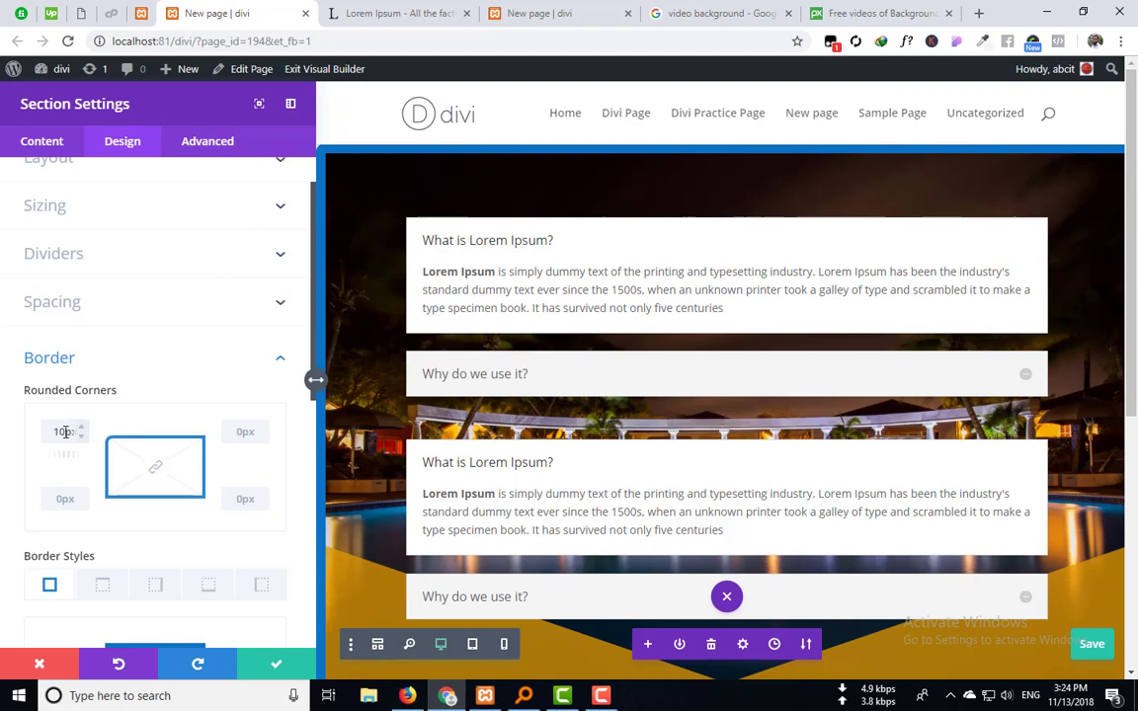
pyautogui.write('50px')
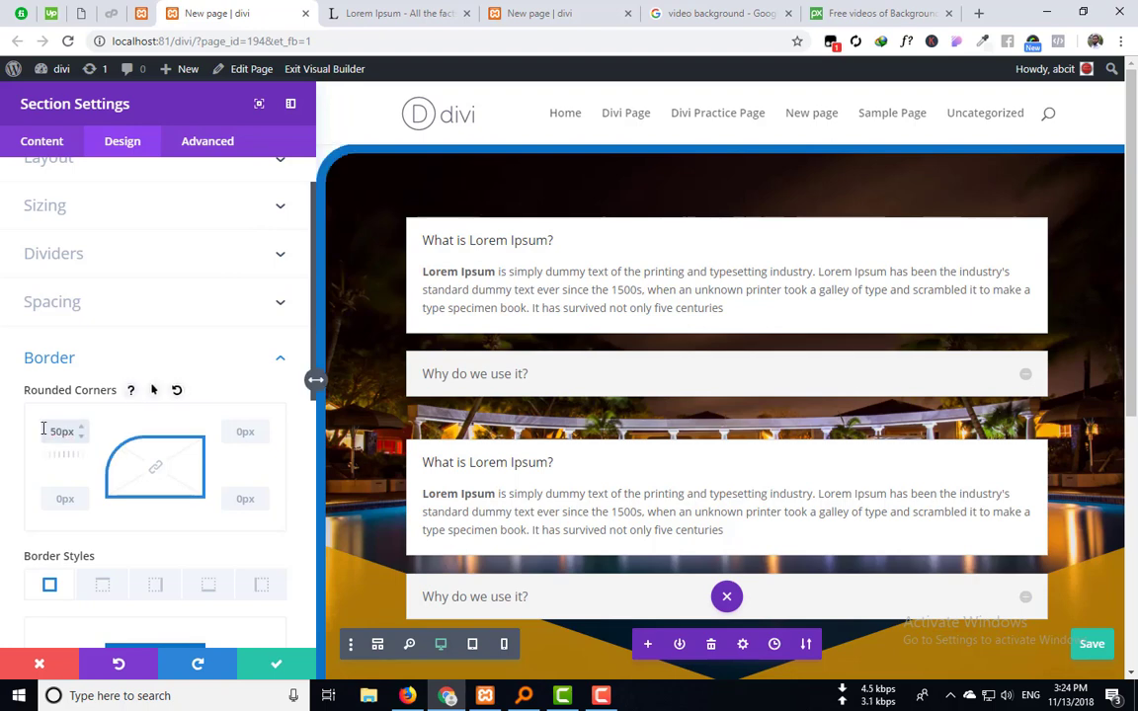
pyautogui.scroll(-2, 394, 192)
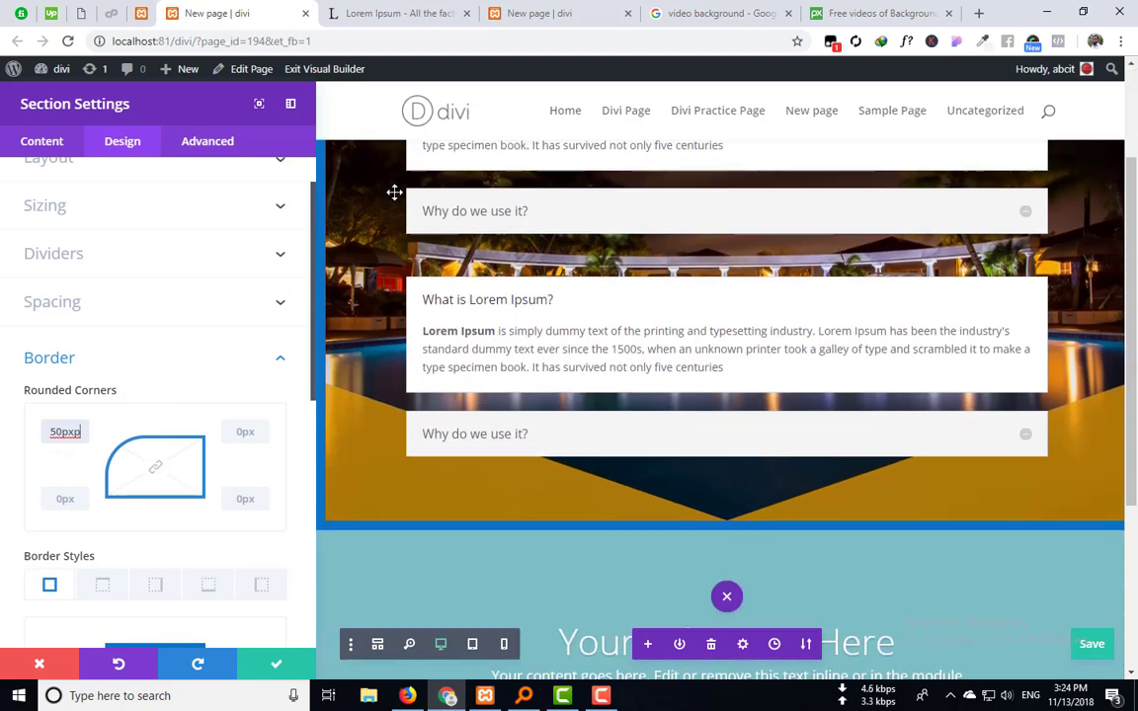
pyautogui.scroll(2, 348, 205)
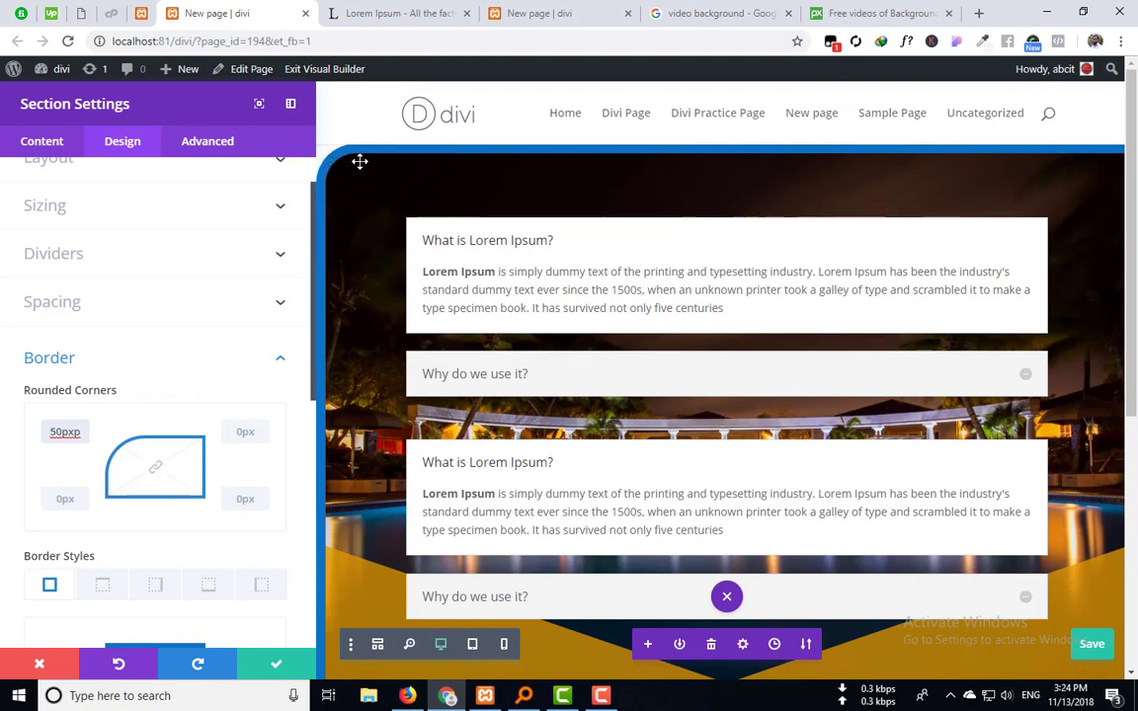
# Step: Set the rounding of the section's bottom-right border corner to 50px
pyautogui.scroll(-3, 656, 342)
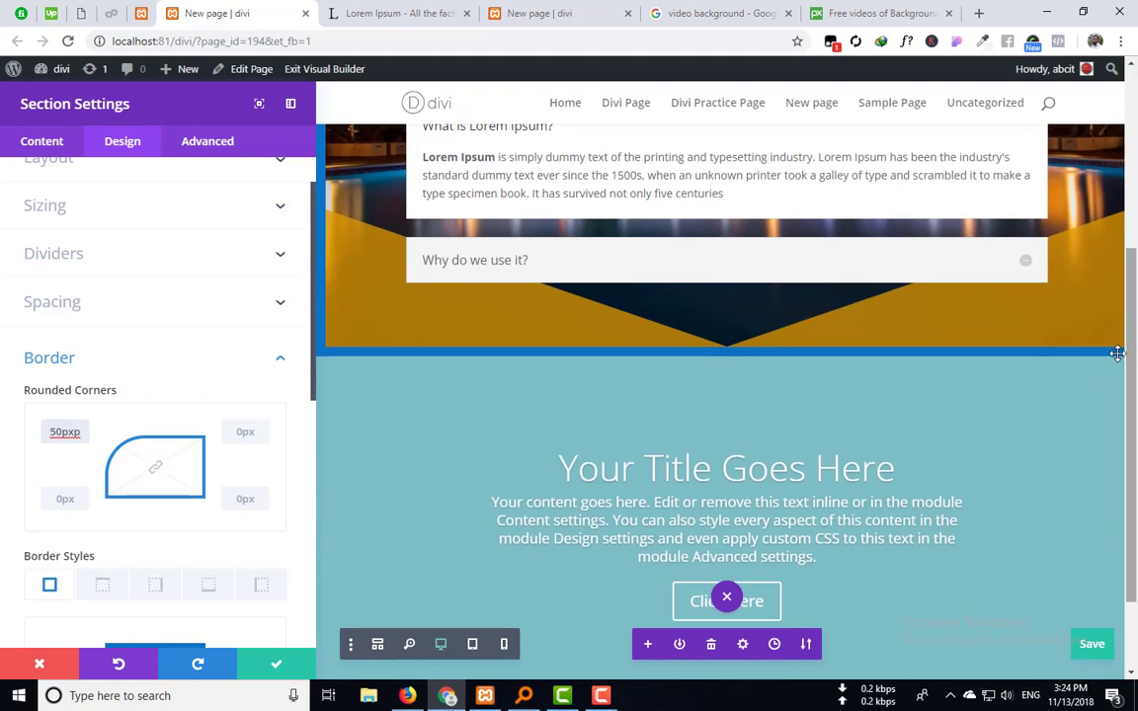
pyautogui.click(245, 501)
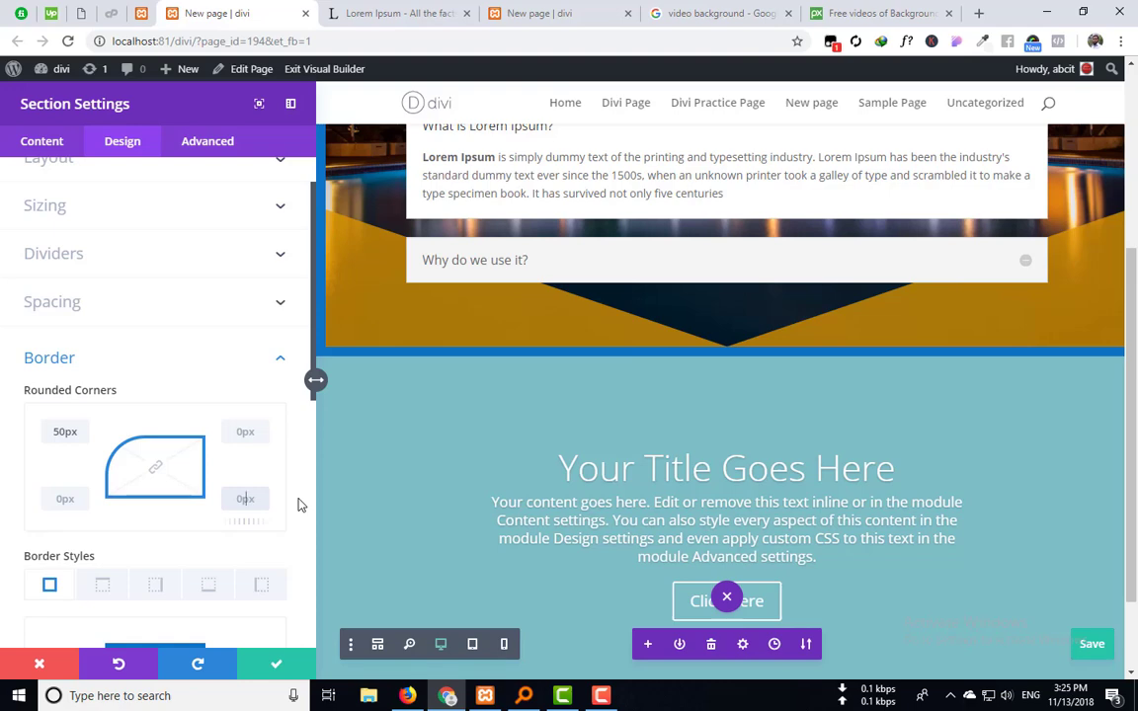
pyautogui.write('50p')
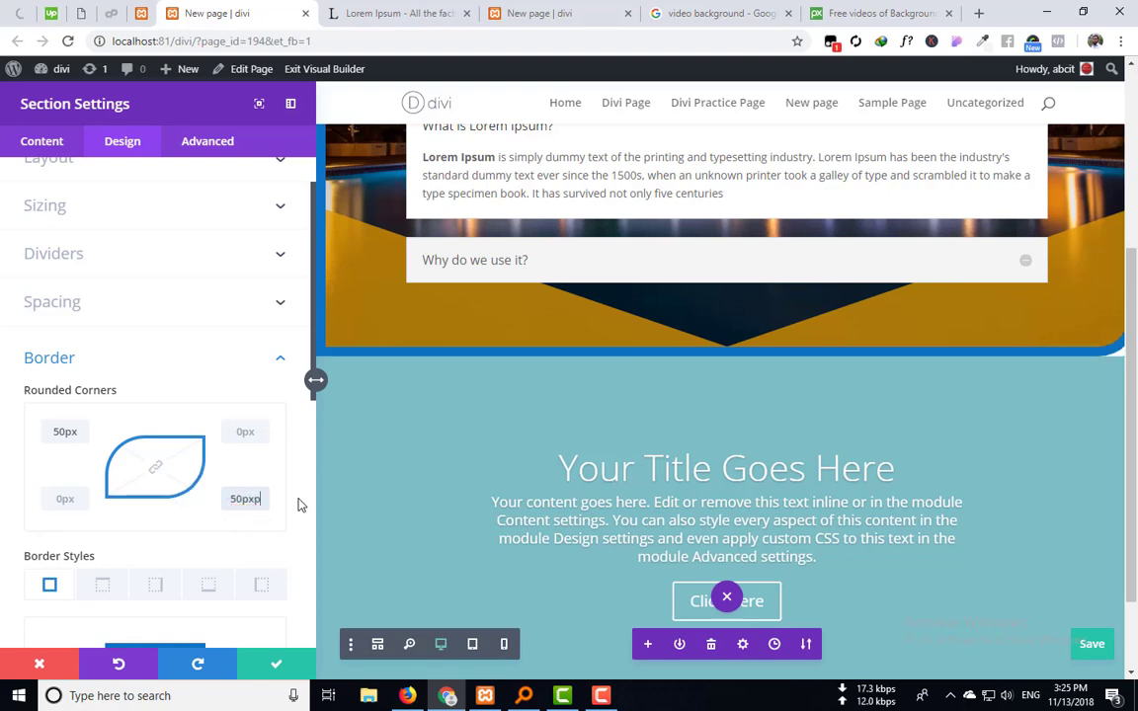
# Step: Complete the 50px entry for the bottom-right rounded corner and check both rounded corners of the section on the page
pyautogui.write('x')
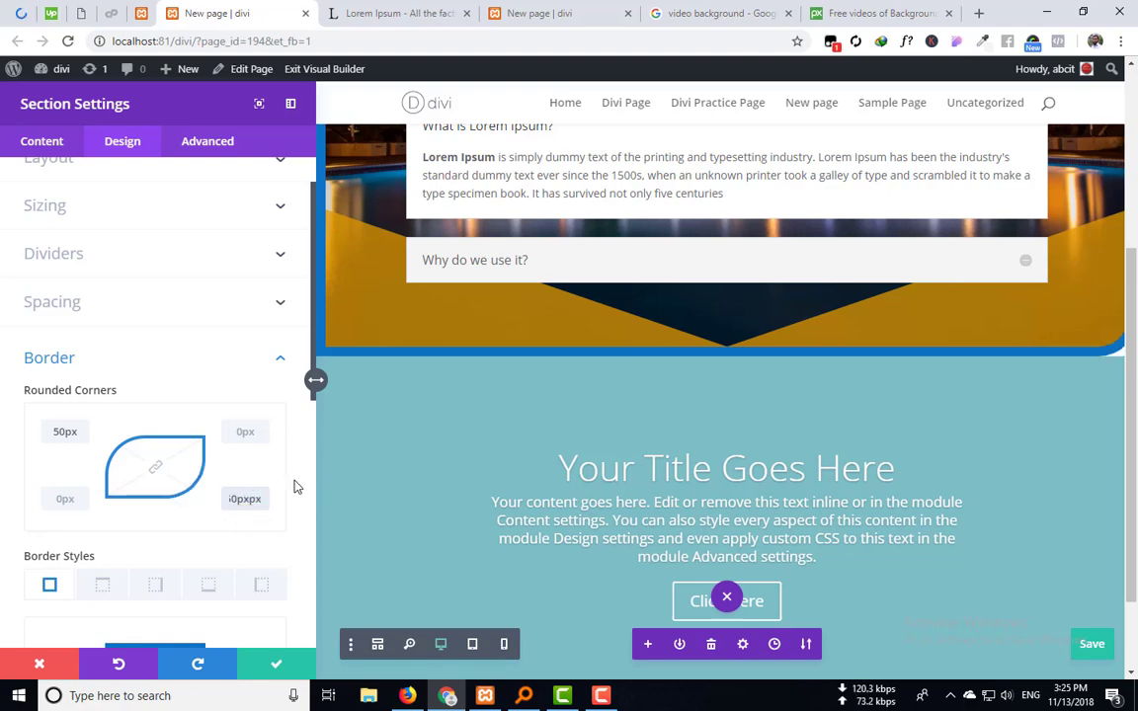
pyautogui.click(289, 509)
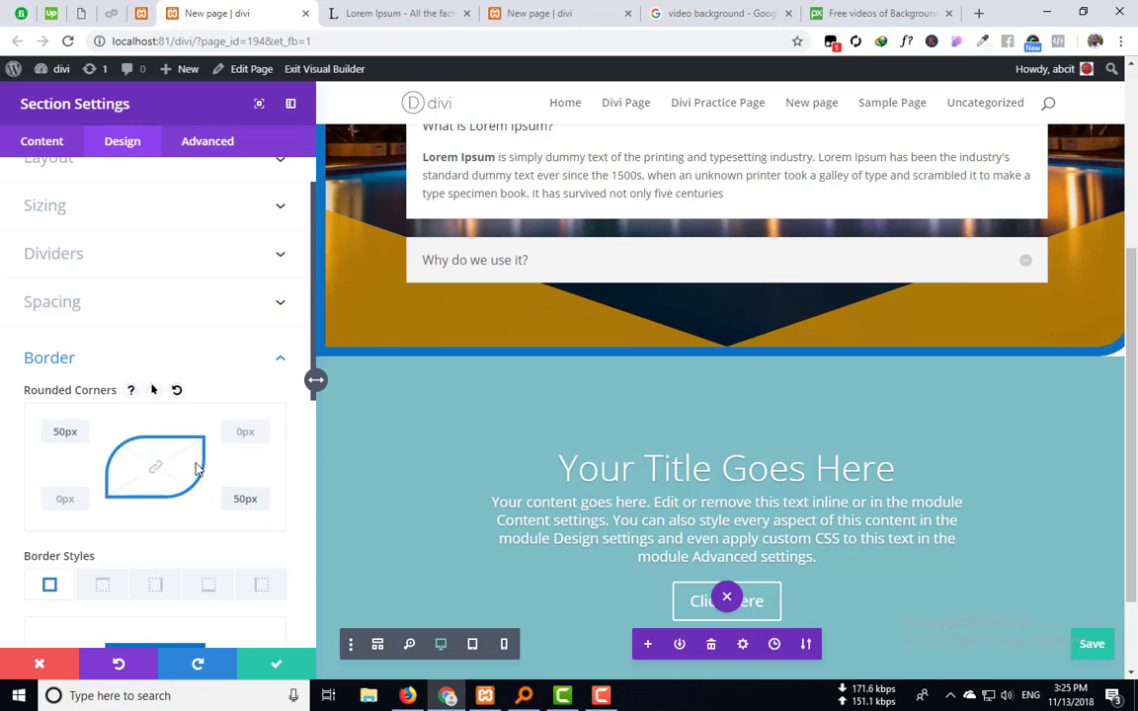
pyautogui.scroll(3, 772, 325)
pyautogui.scroll(-4, 858, 346)
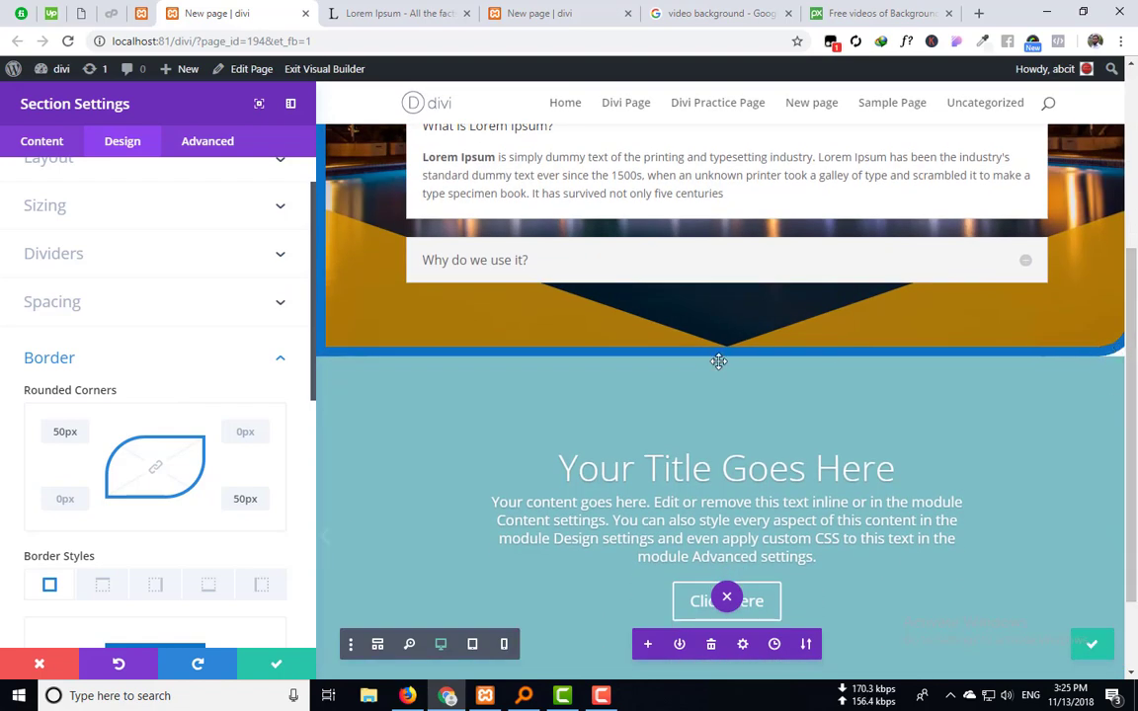
pyautogui.scroll(4, 719, 359)
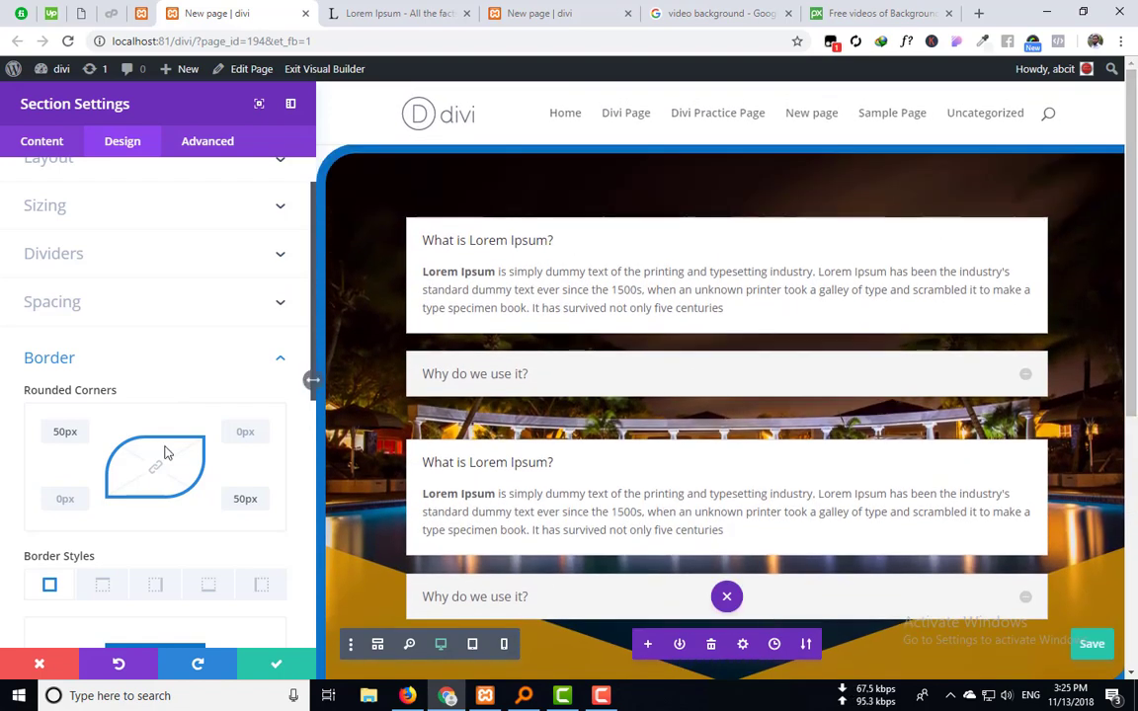
# Step: Link the section's four rounded corners so they all take 50px, and check the result on the page
pyautogui.click(155, 468)
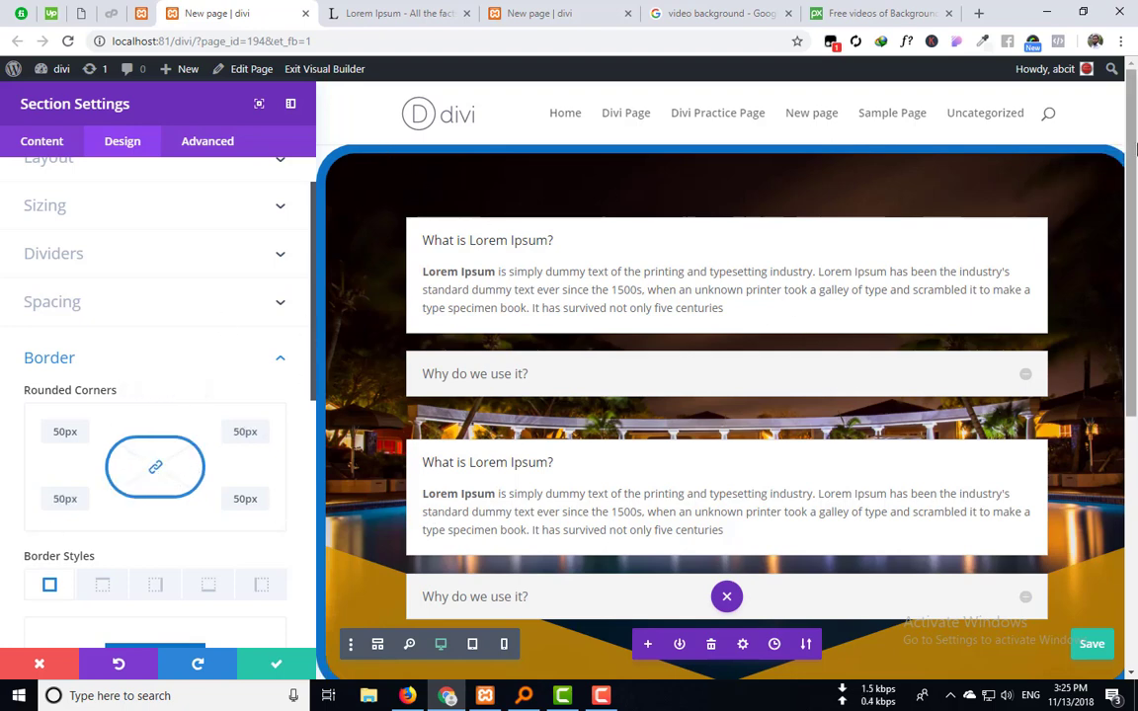
pyautogui.scroll(-3, 1086, 148)
pyautogui.scroll(1, 1024, 428)
pyautogui.scroll(1, 399, 175)
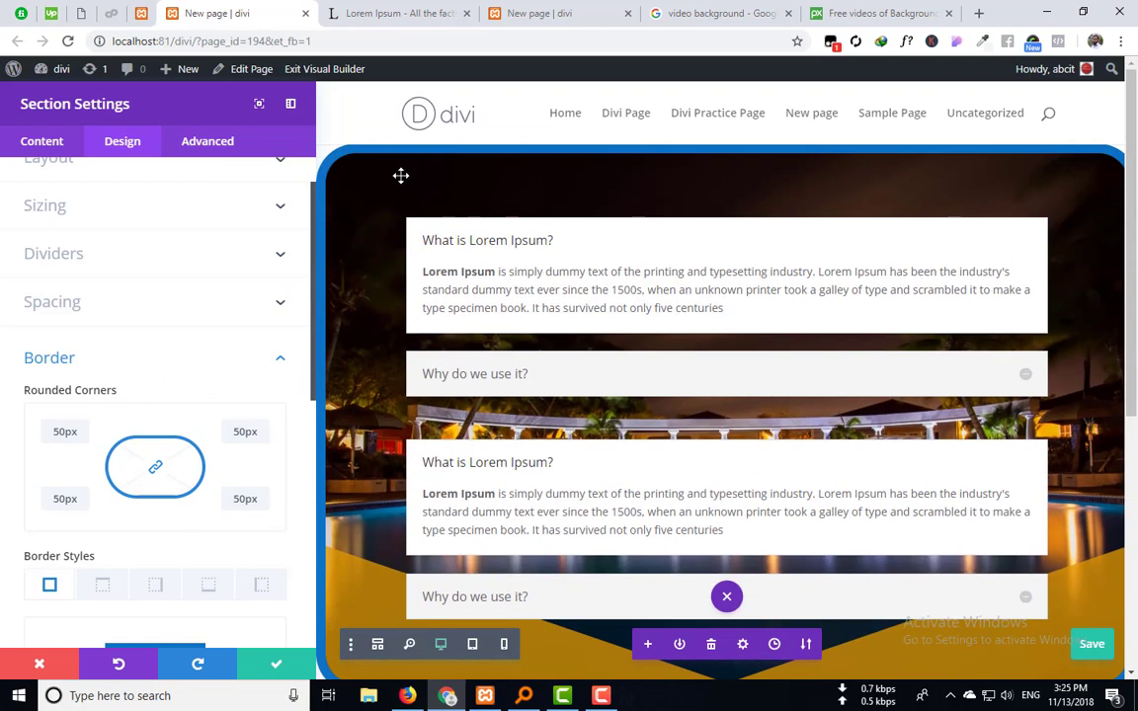
pyautogui.scroll(-2, 597, 505)
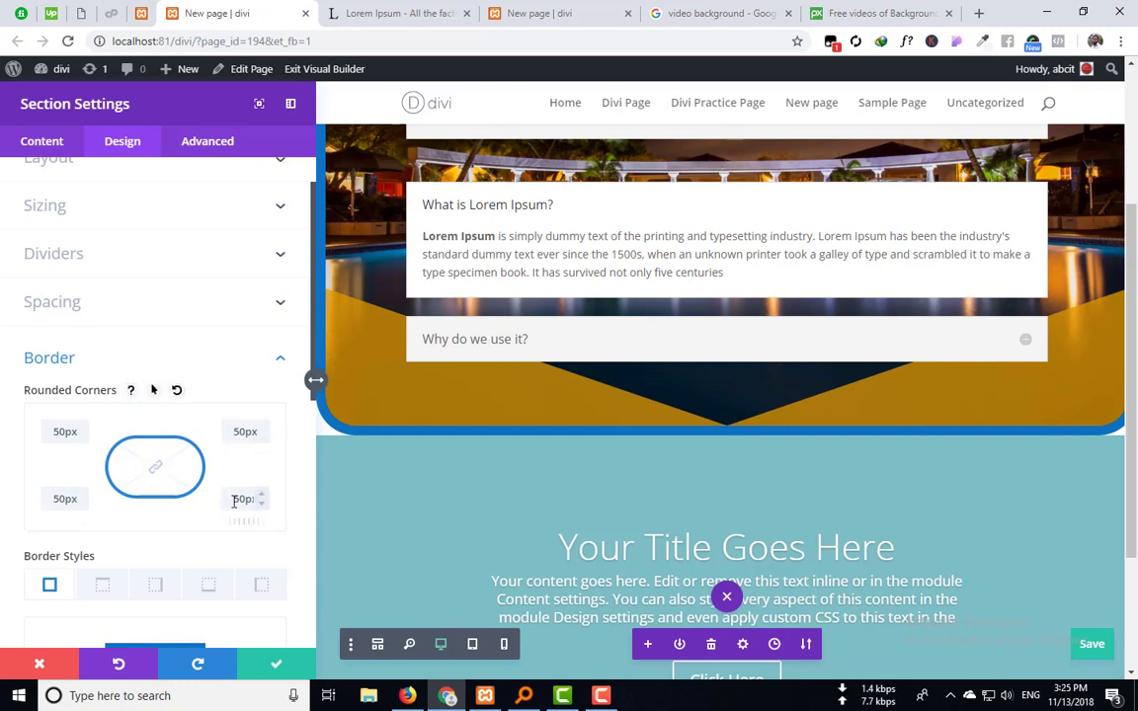
# Step: Reset the top-right and bottom-left rounded corners to 0px and check the section on the page
pyautogui.doubleClick(234, 431)
pyautogui.press('BackSpace')
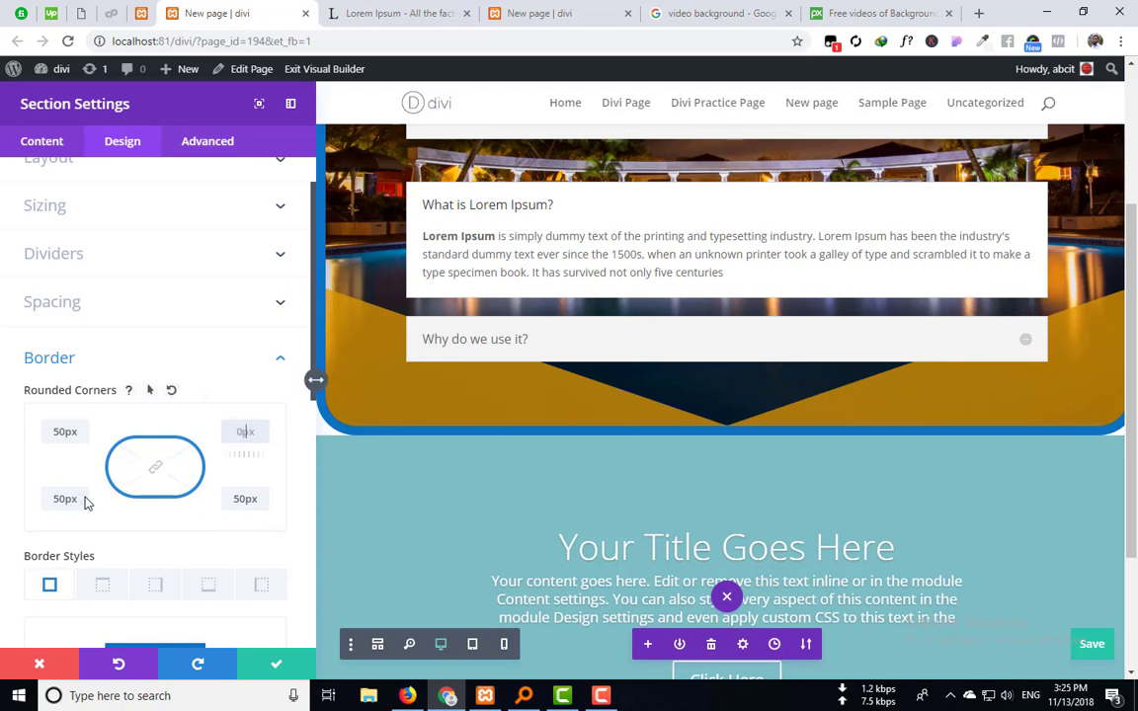
pyautogui.moveTo(55, 498); pyautogui.dragTo(85, 501)
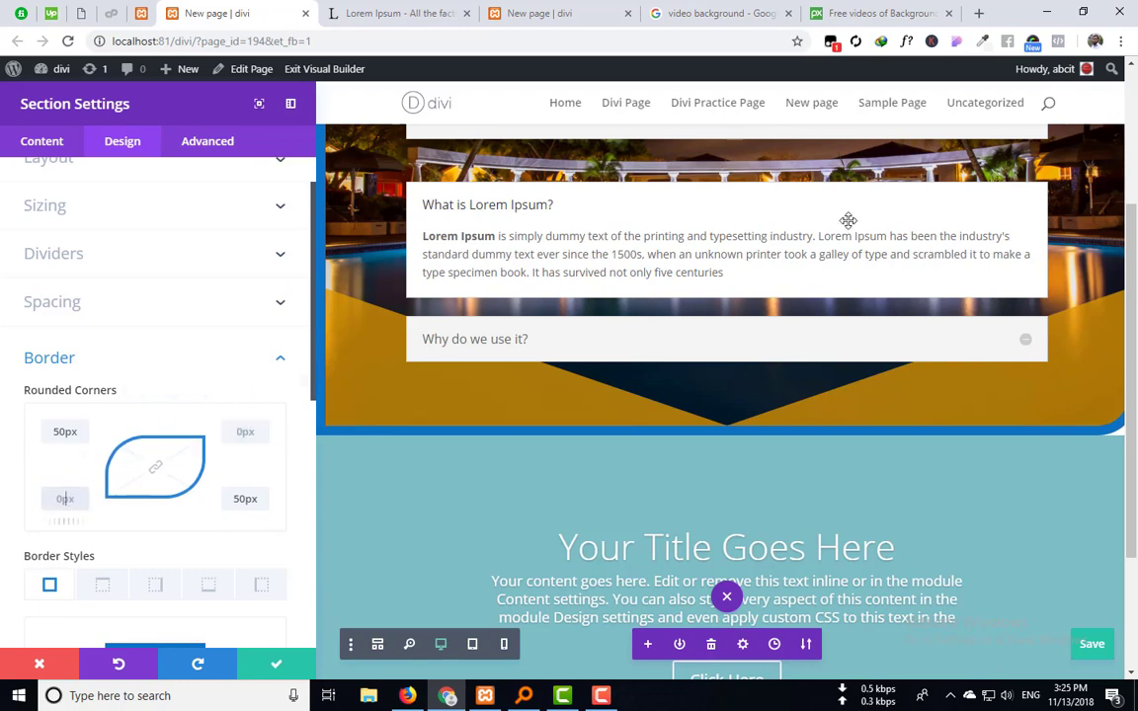
pyautogui.scroll(3, 848, 218)
pyautogui.scroll(-2, 1094, 179)
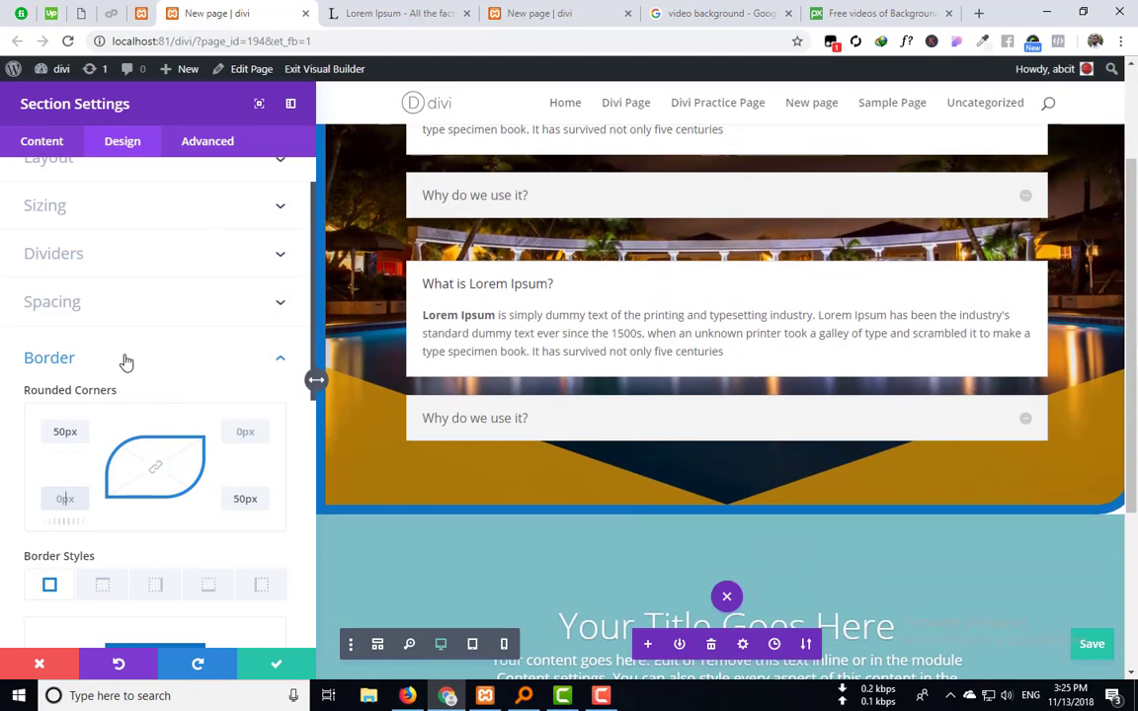
# Step: Try 150px rounding on the section's top-left corner, check it on the page, and set it back to 50px
pyautogui.click(61, 431)
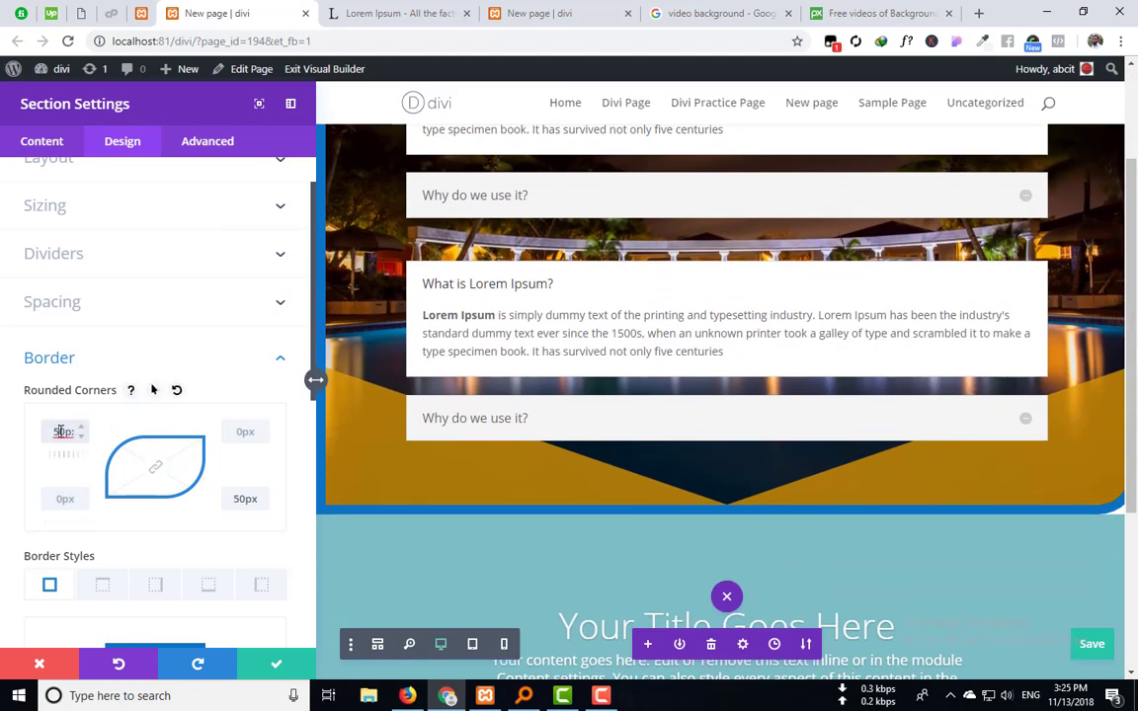
pyautogui.scroll(1, 61, 432)
pyautogui.scroll(2, 387, 193)
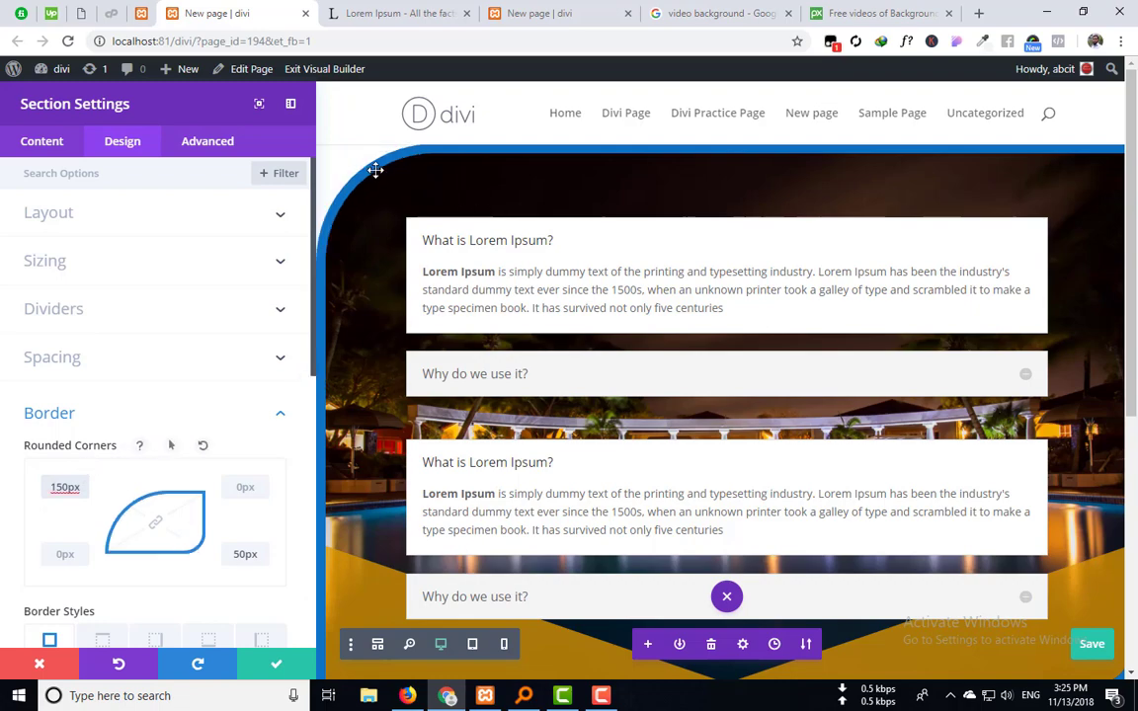
pyautogui.scroll(-2, 393, 333)
pyautogui.scroll(2, 397, 324)
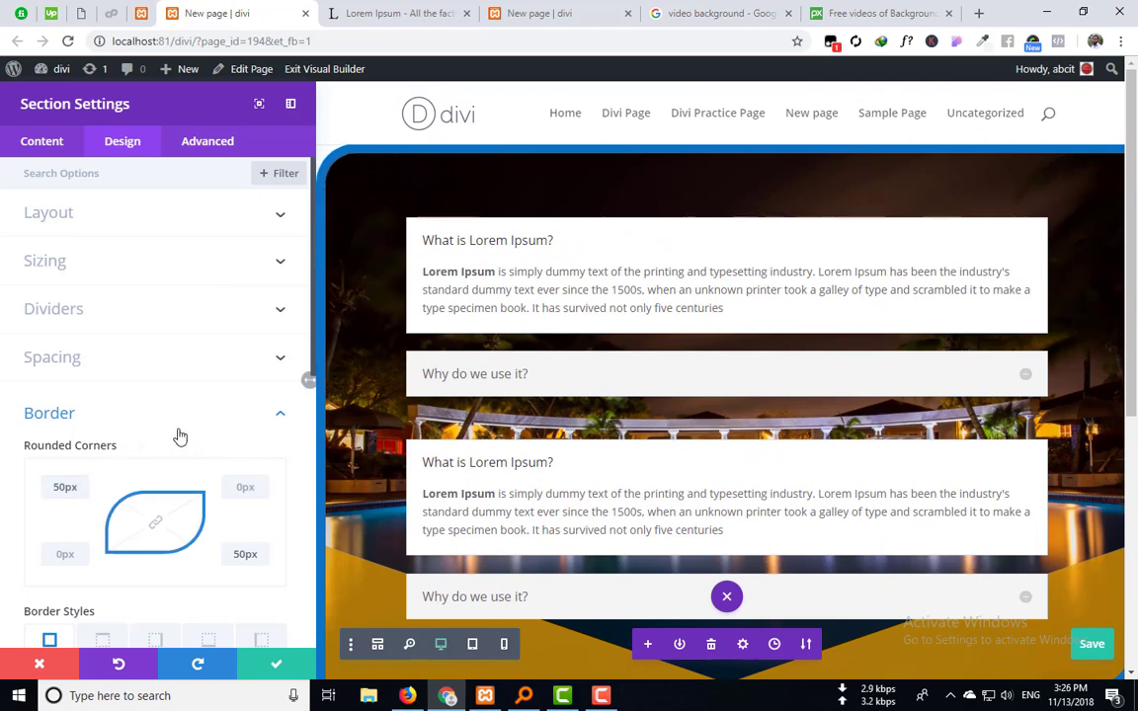
# Step: Enable hover options for the section's rounded corners and set all four linked corners to 0px in the hover state
pyautogui.scroll(-2, 182, 442)
pyautogui.scroll(1, 168, 376)
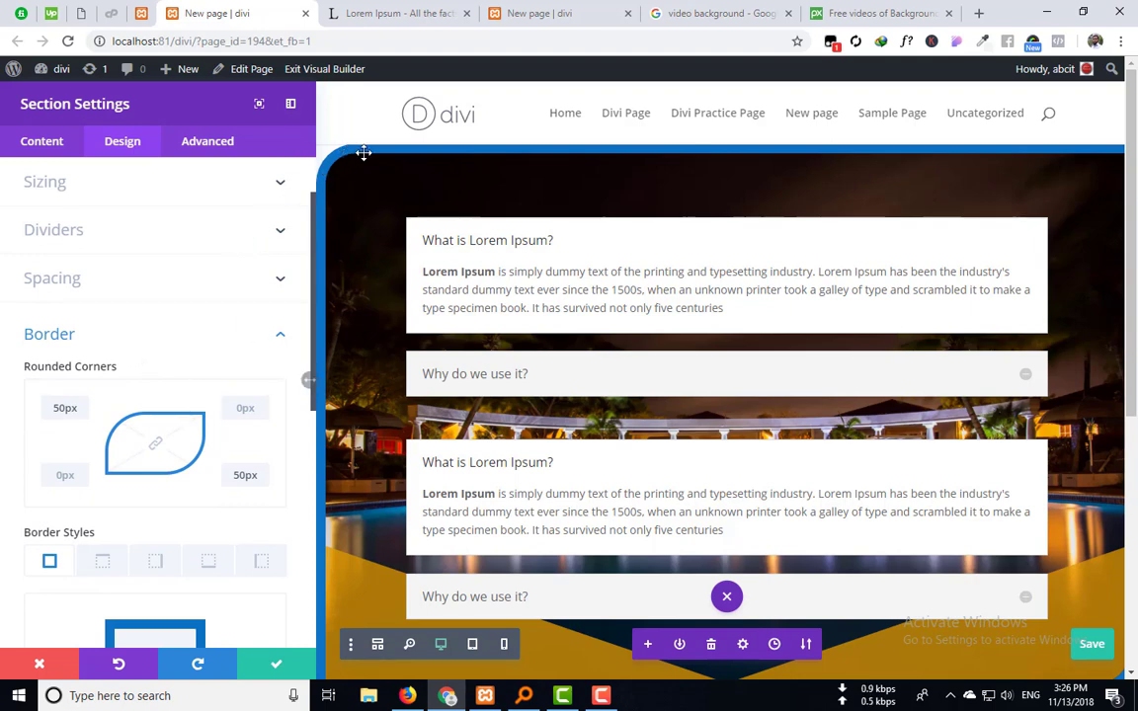
pyautogui.click(154, 369)
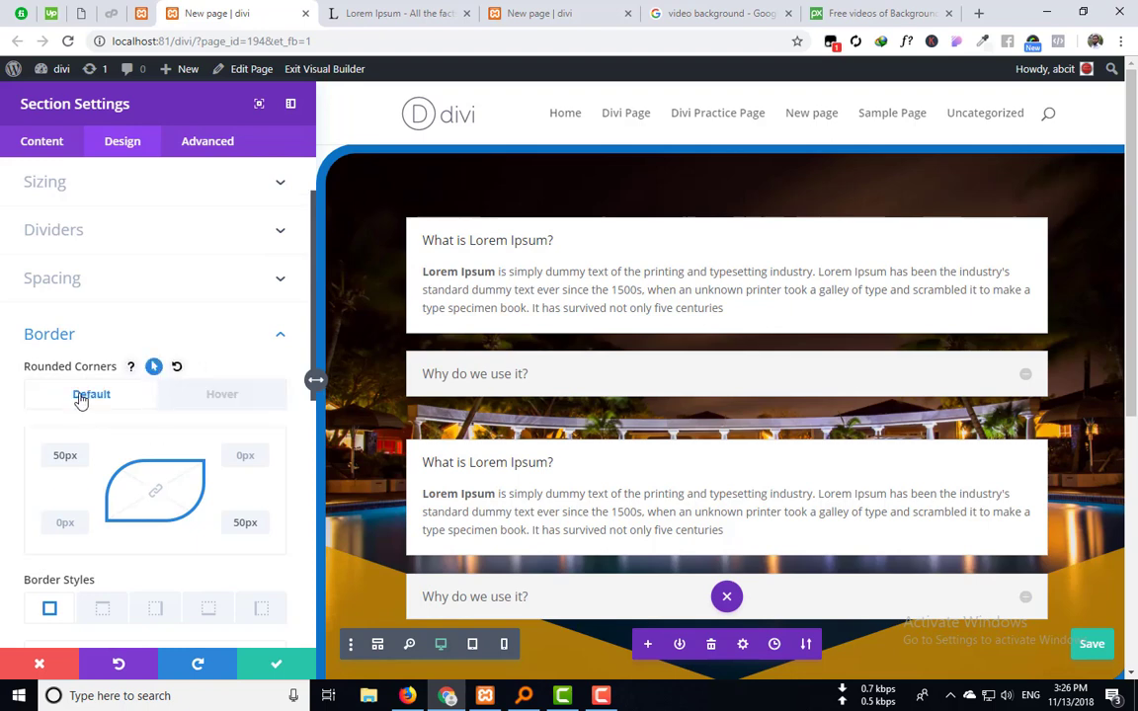
pyautogui.click(226, 394)
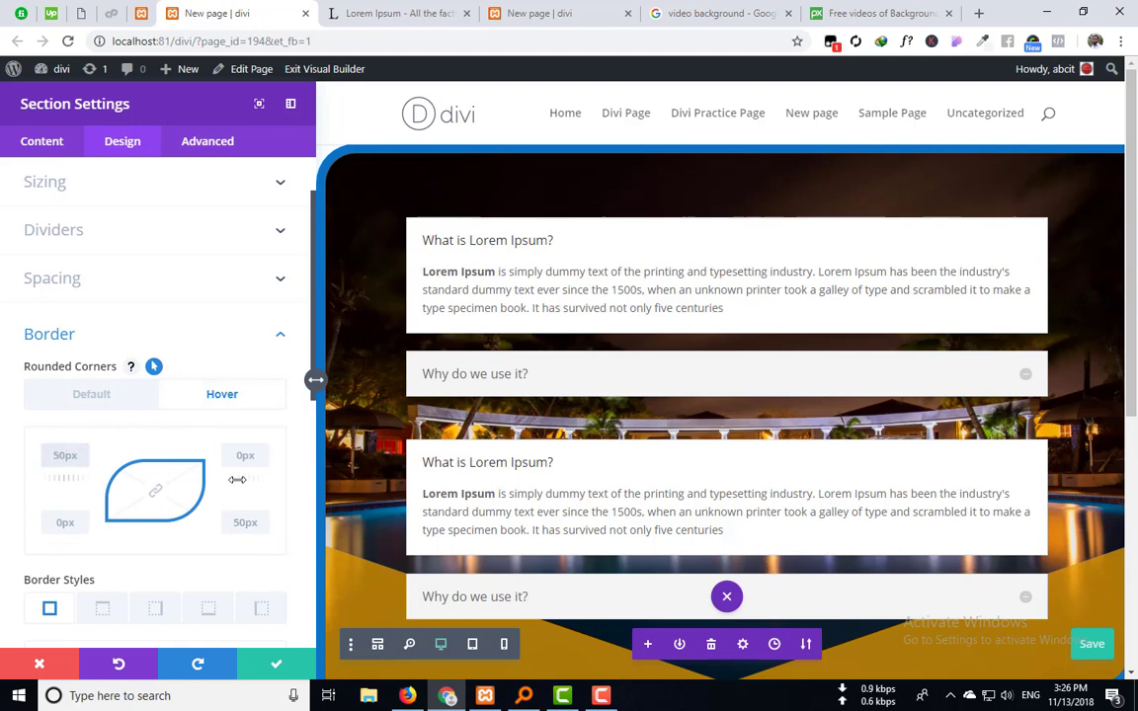
pyautogui.click(157, 490)
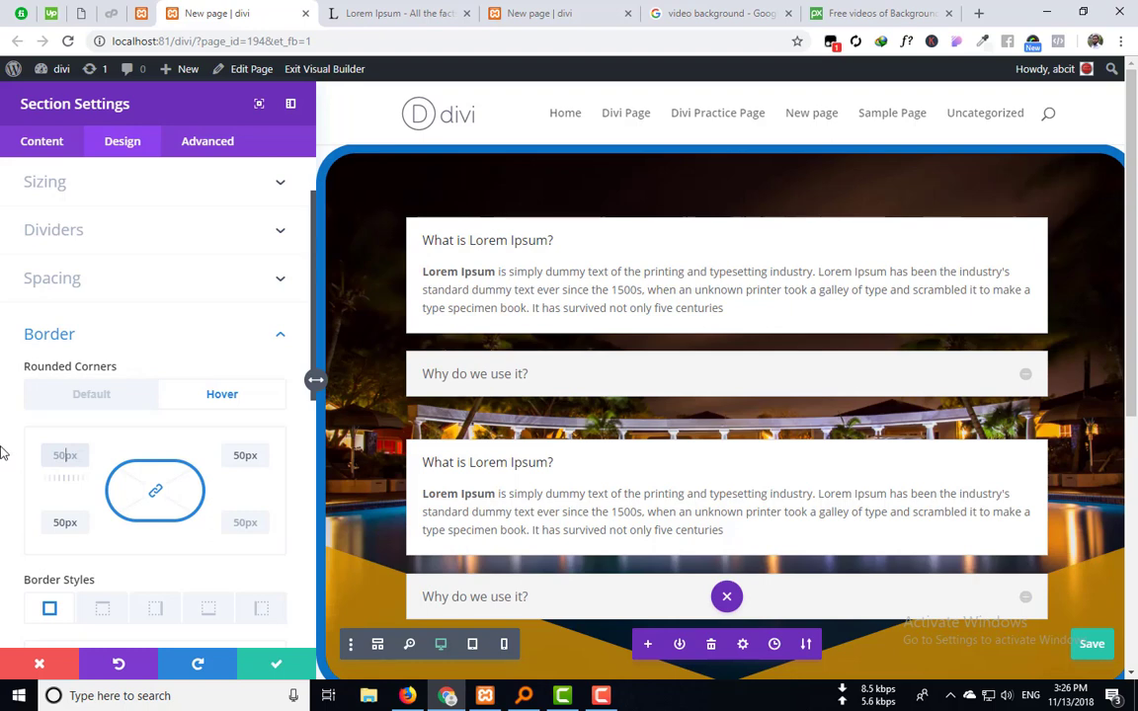
pyautogui.click(114, 443)
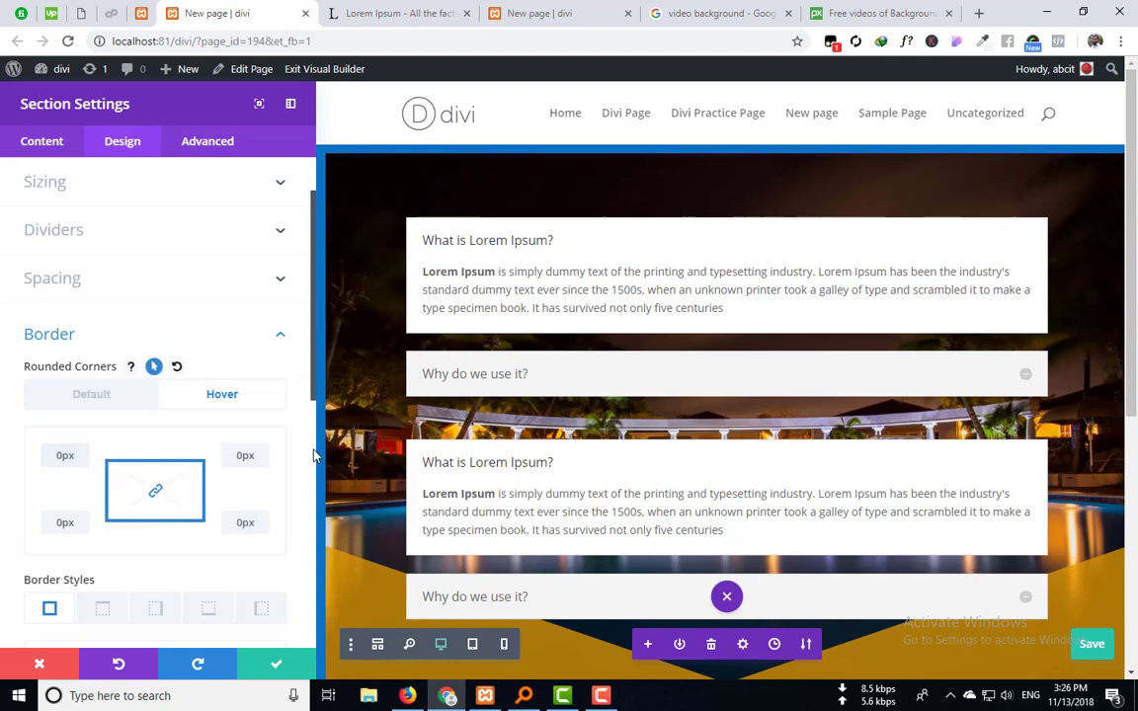
# Step: Compare the section's default and hover rounded corners by switching between the two states several times
pyautogui.click(80, 399)
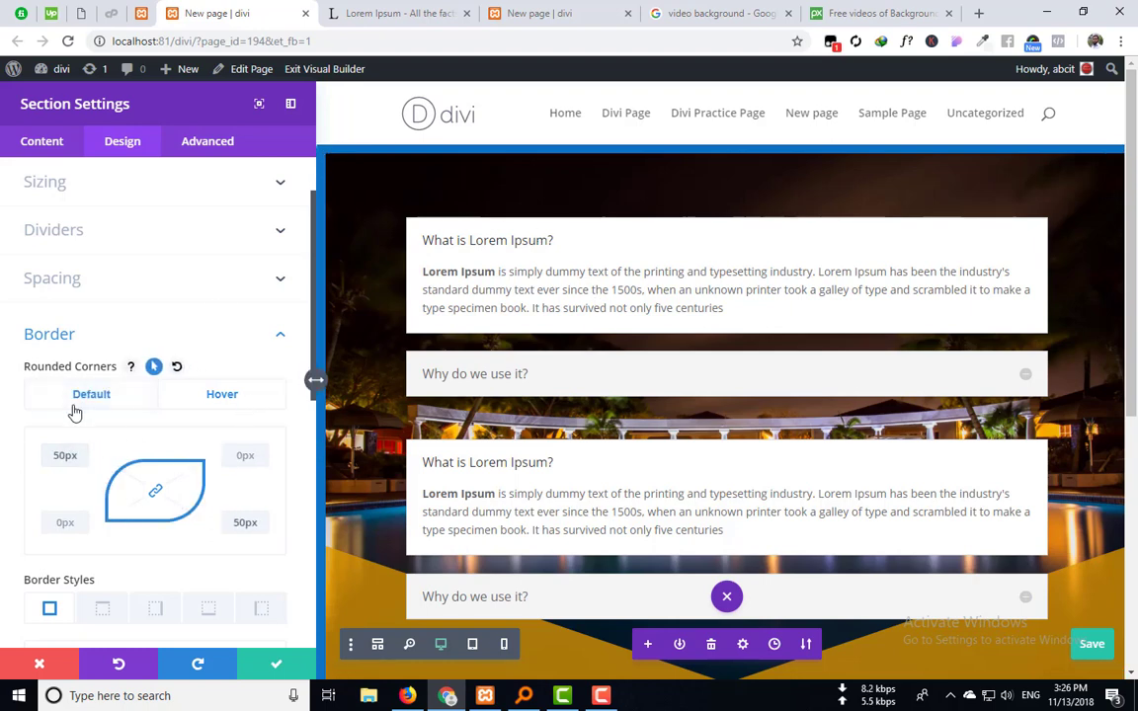
pyautogui.click(222, 396)
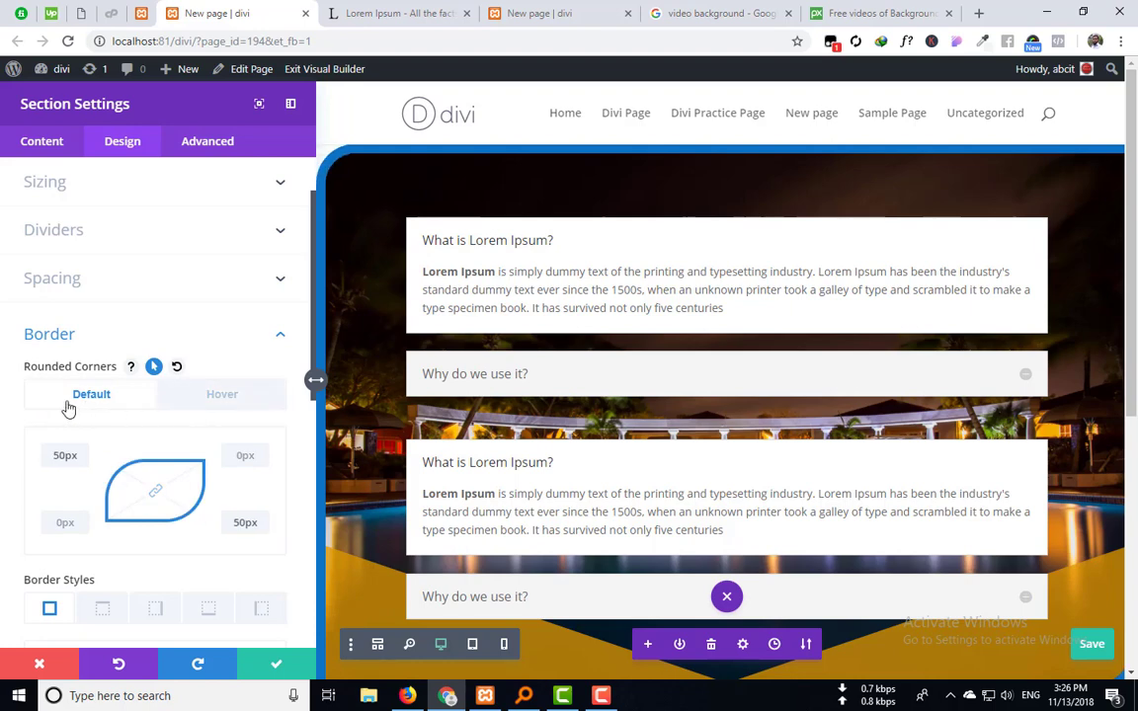
pyautogui.click(200, 400)
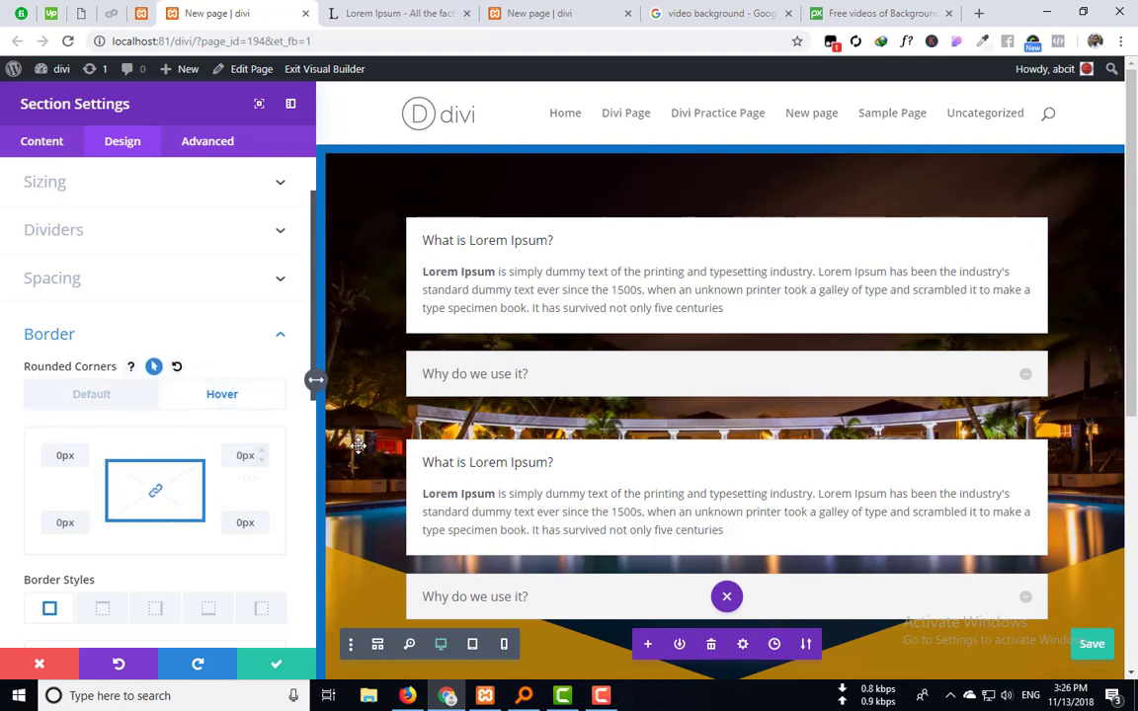
pyautogui.click(98, 399)
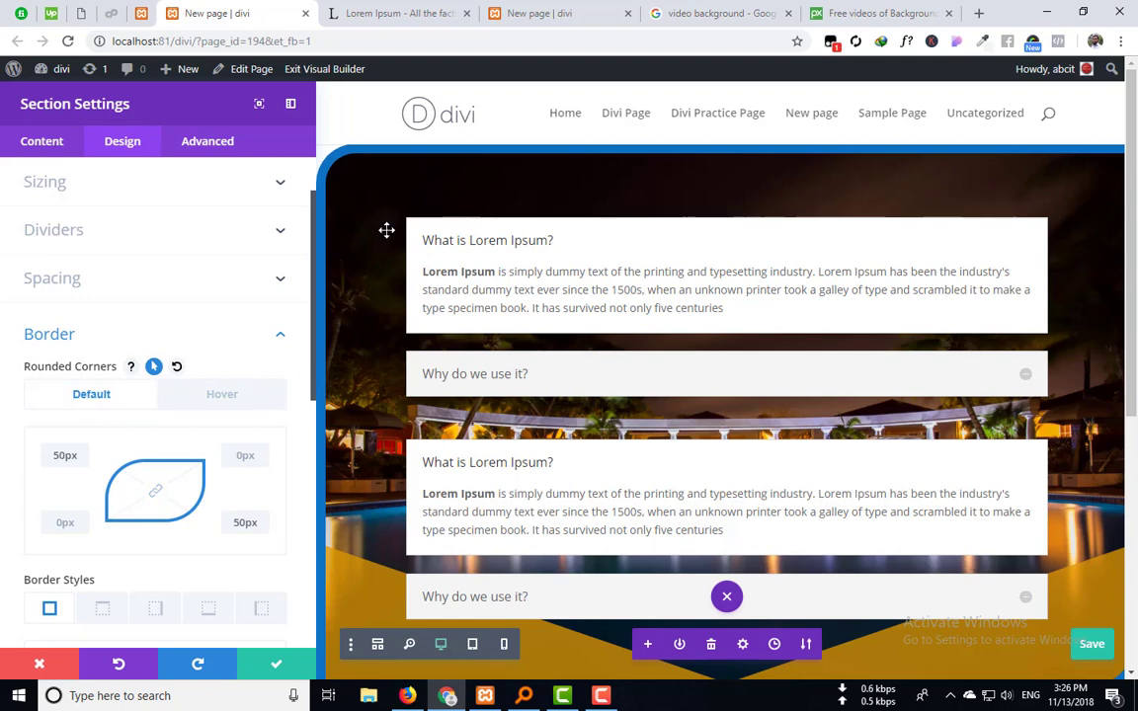
pyautogui.click(226, 399)
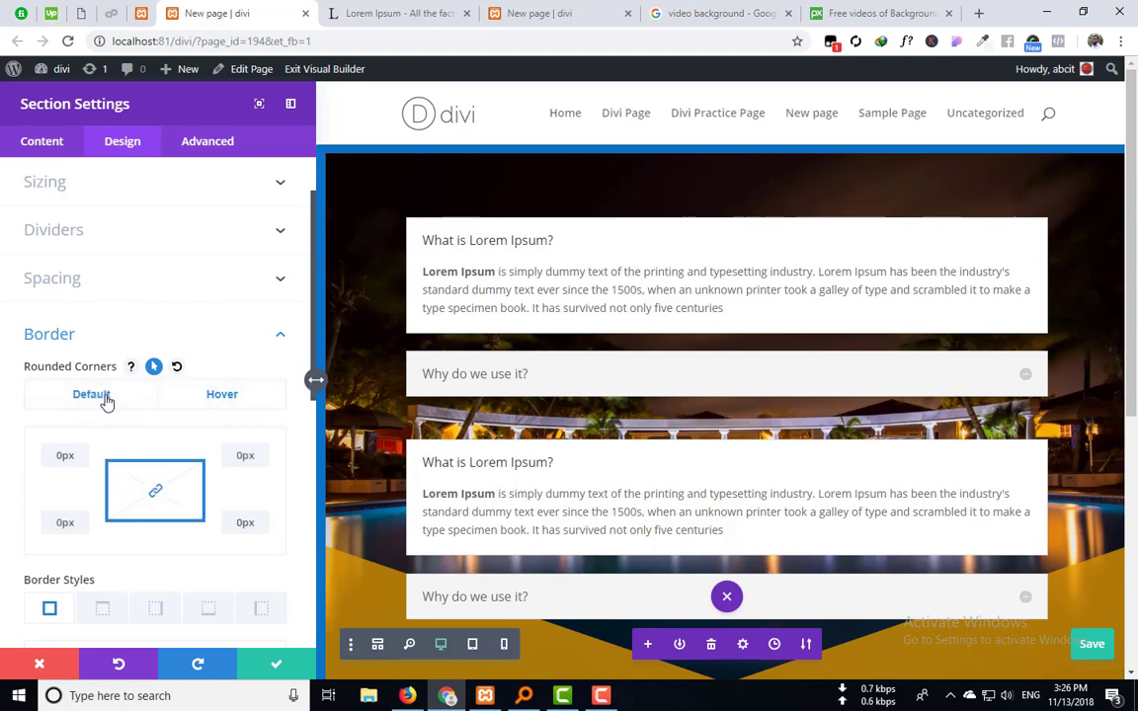
pyautogui.click(108, 402)
pyautogui.click(198, 400)
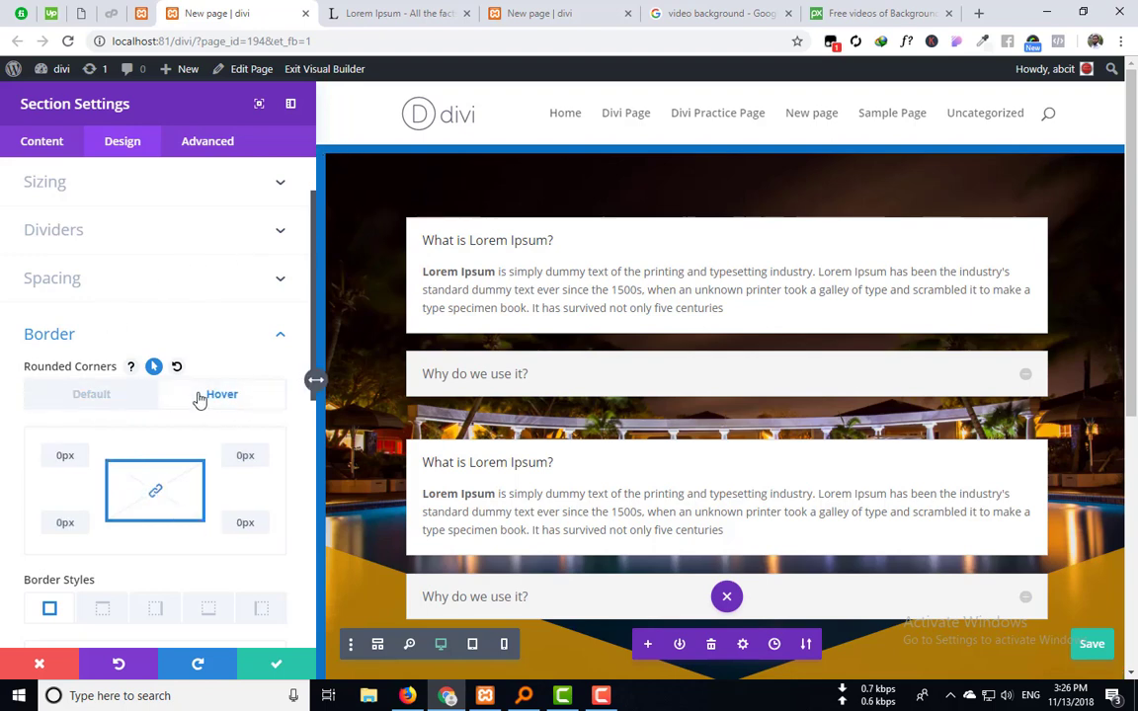
# Step: Close the hover options of the section's rounded corners to return to their default state
pyautogui.scroll(-3, 197, 399)
pyautogui.scroll(1, 201, 399)
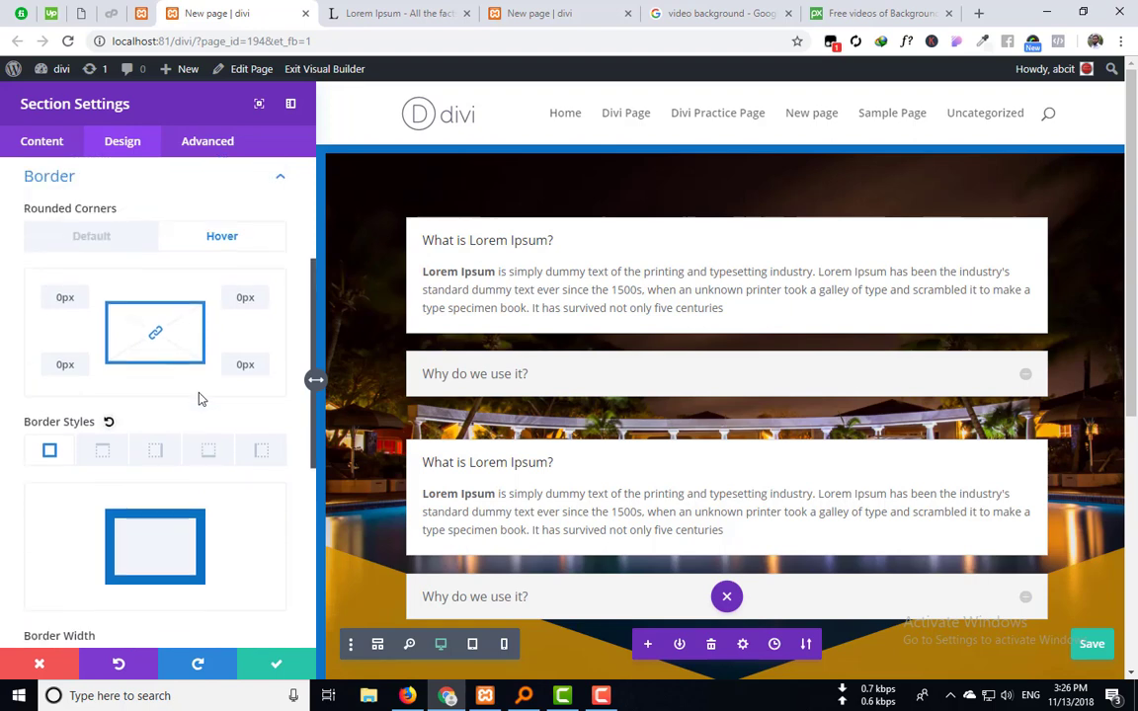
pyautogui.scroll(-4, 201, 399)
pyautogui.click(179, 470)
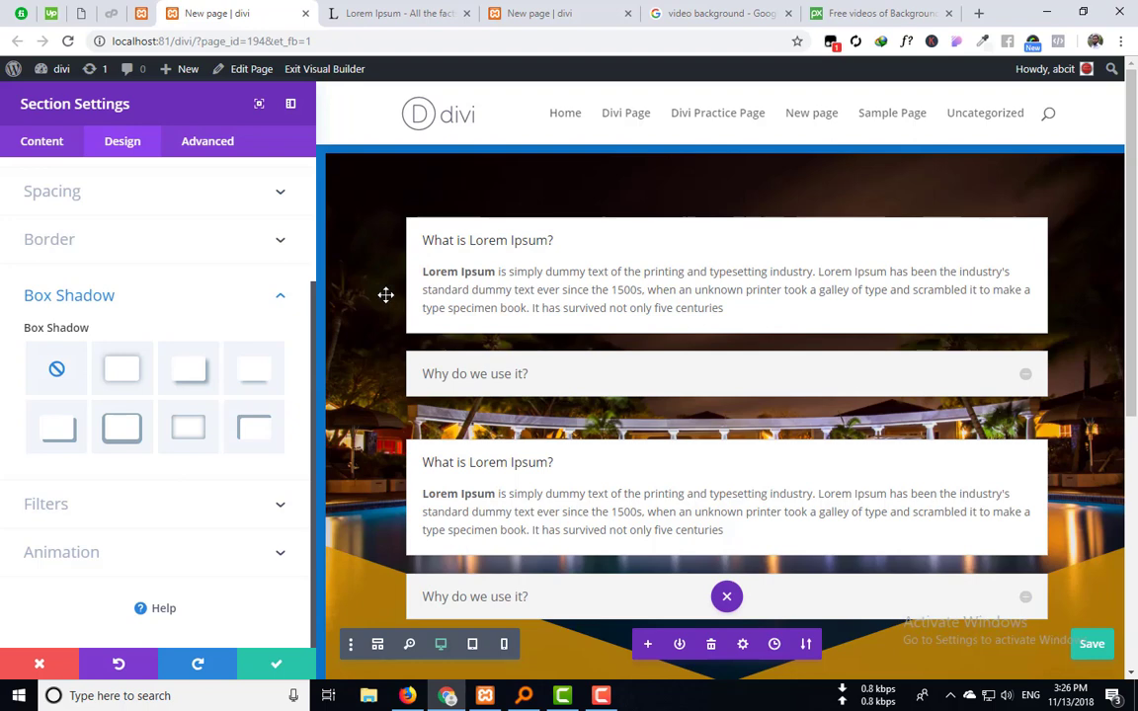
pyautogui.scroll(2, 102, 340)
pyautogui.click(116, 407)
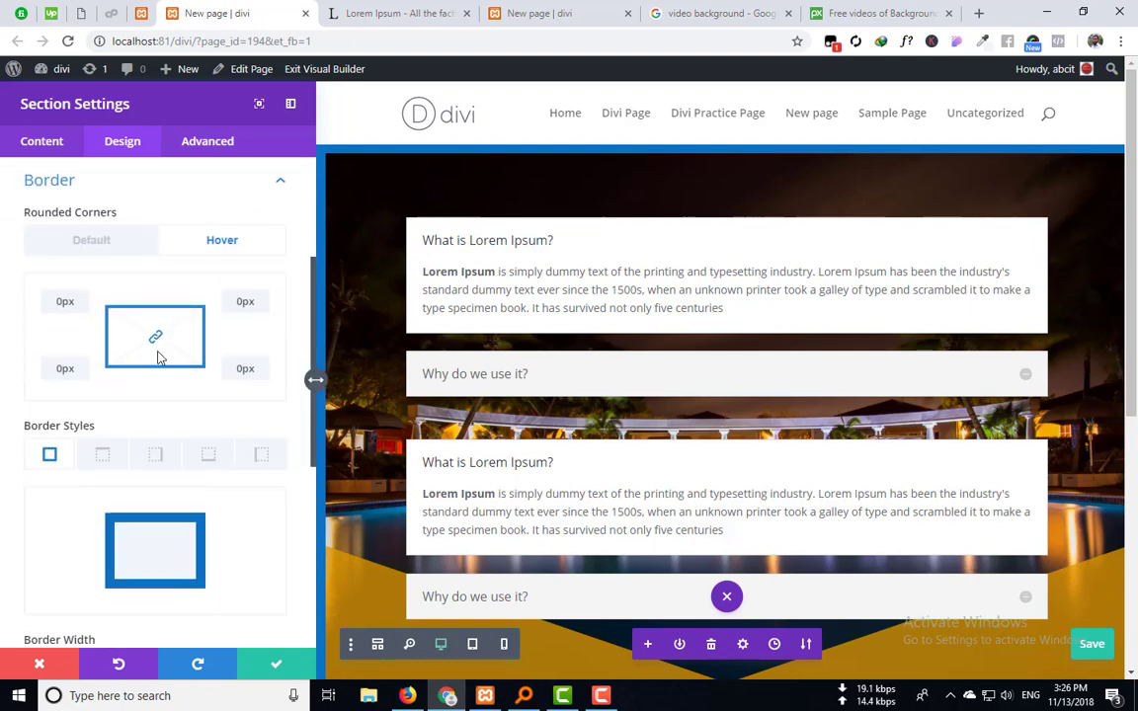
pyautogui.click(154, 214)
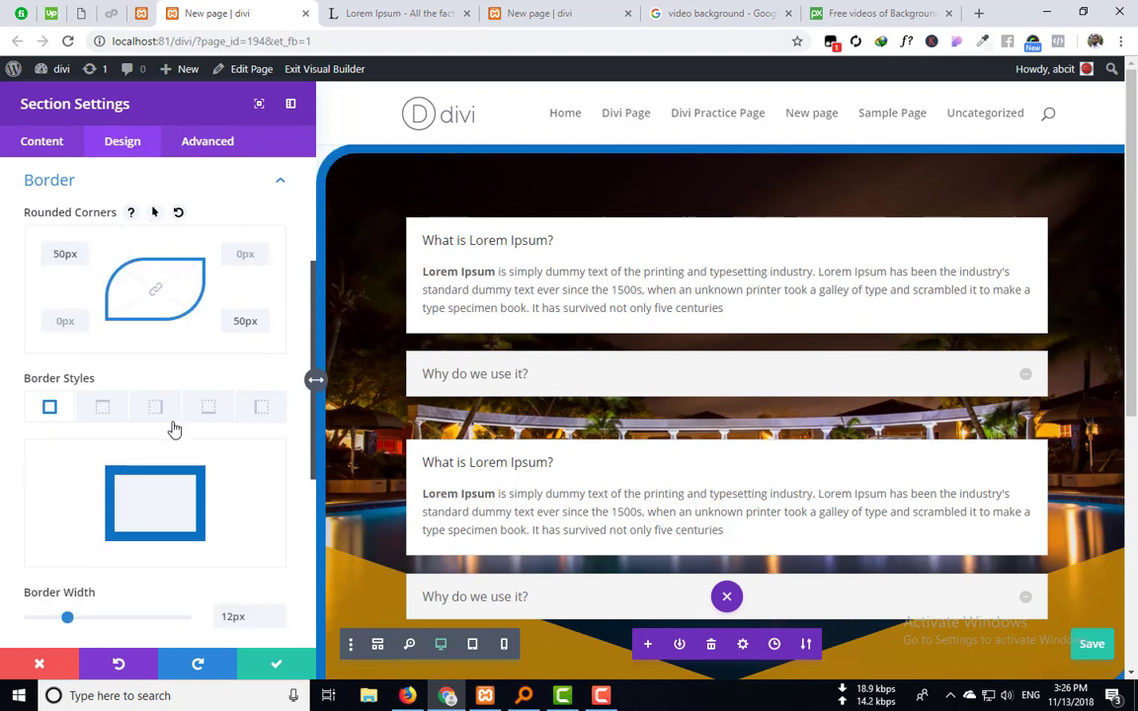
# Step: Apply the first box shadow preset to the section, comparing it on the page with no shadow
pyautogui.scroll(-4, 202, 395)
pyautogui.scroll(-2, 216, 405)
pyautogui.click(143, 458)
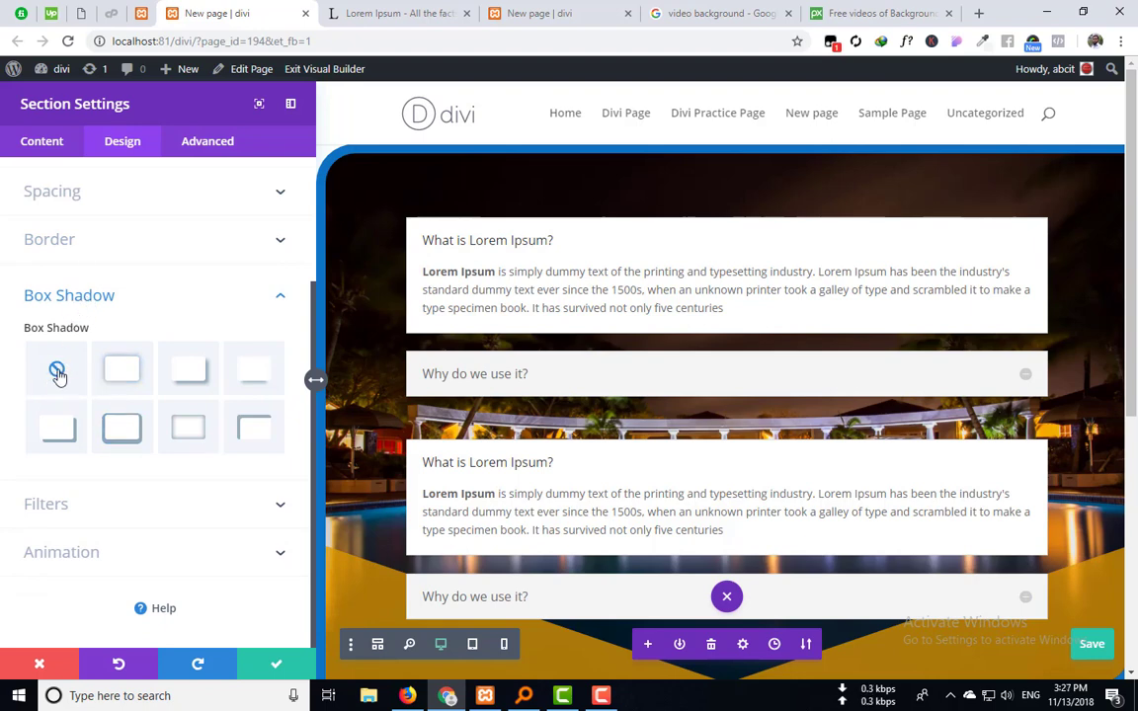
pyautogui.click(109, 370)
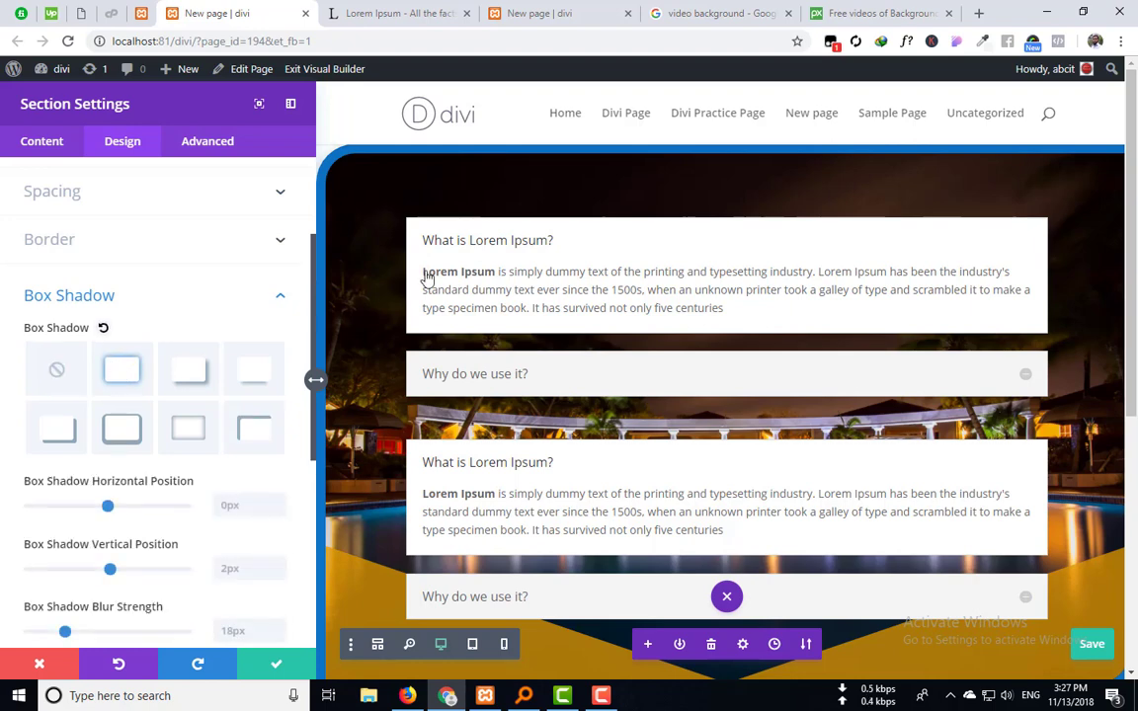
pyautogui.scroll(-4, 435, 406)
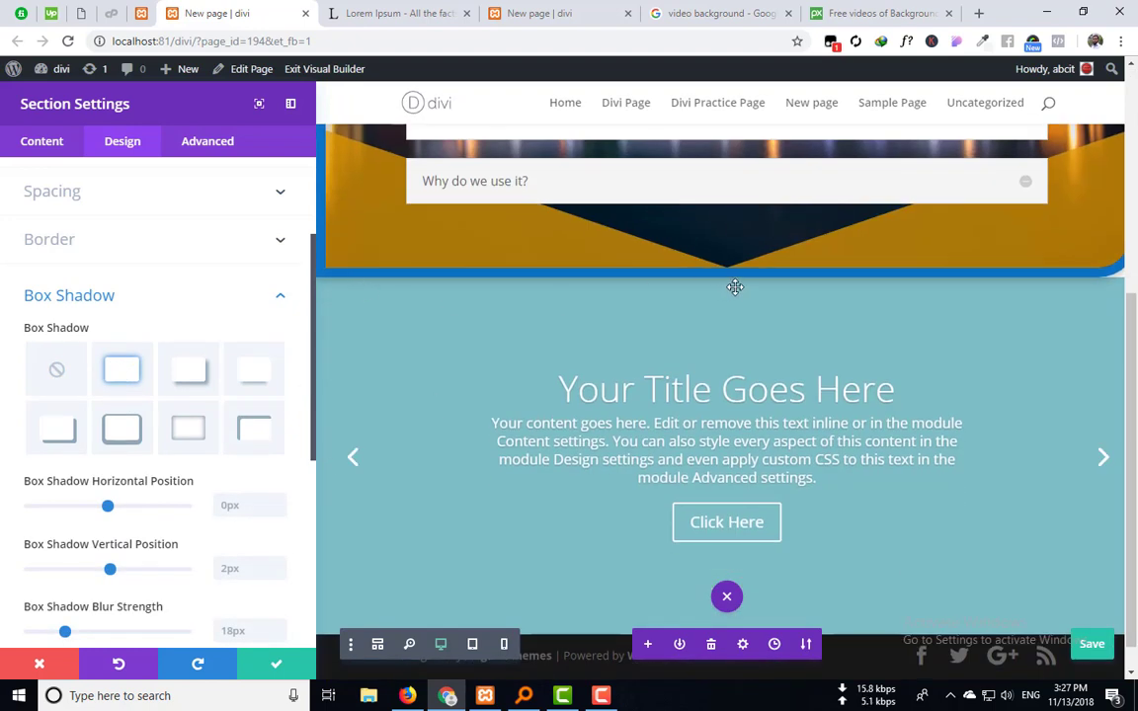
pyautogui.click(57, 373)
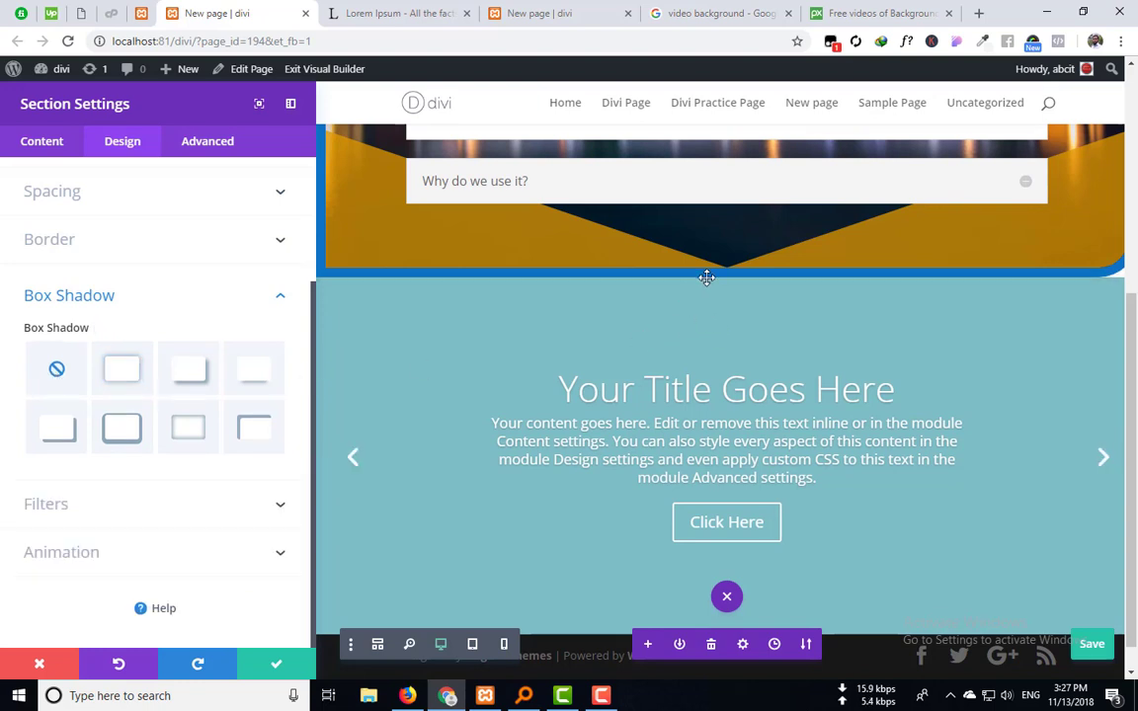
pyautogui.click(121, 373)
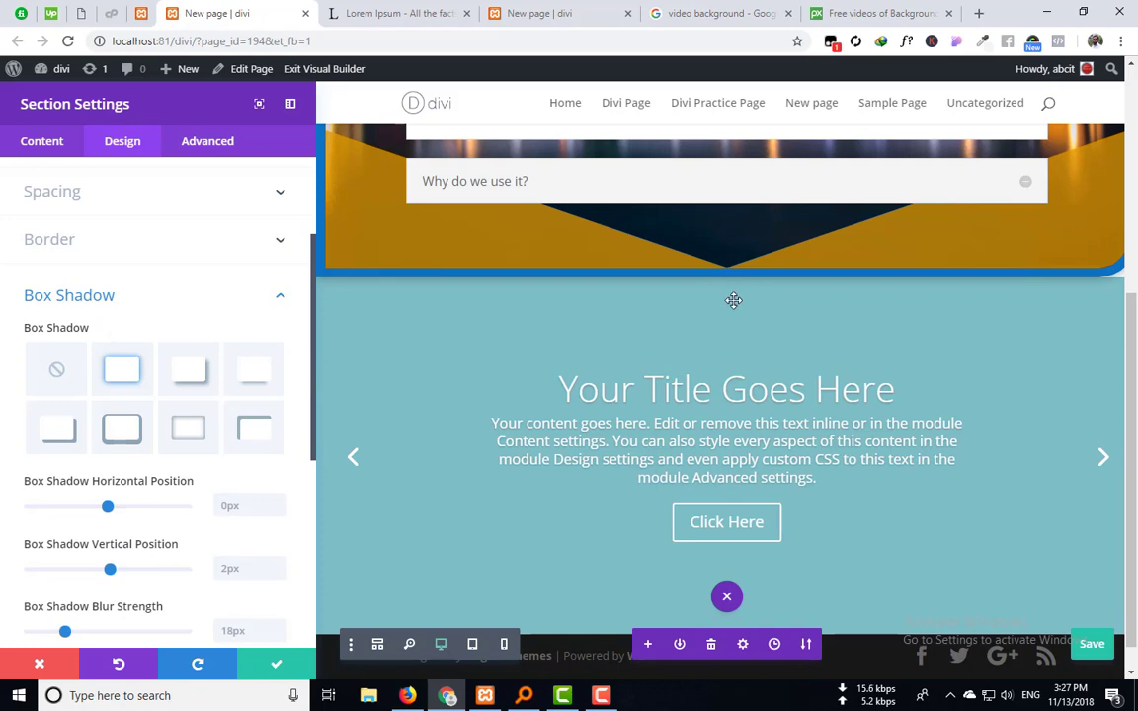
pyautogui.scroll(-1, 148, 464)
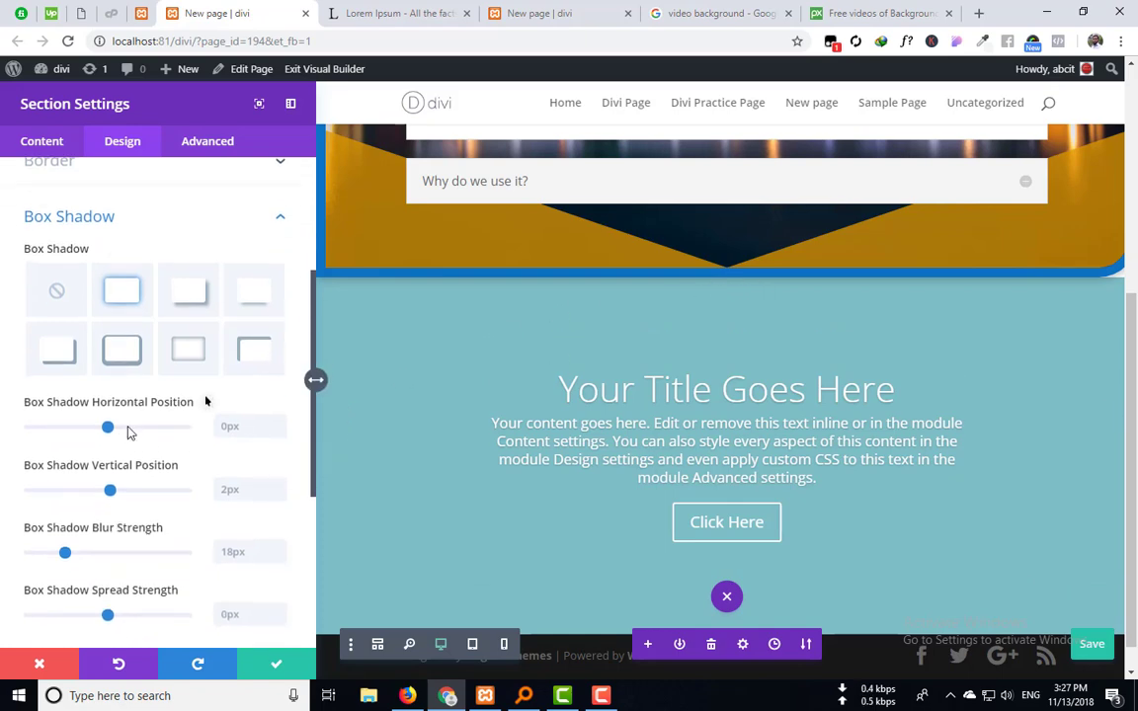
pyautogui.scroll(-2, 126, 448)
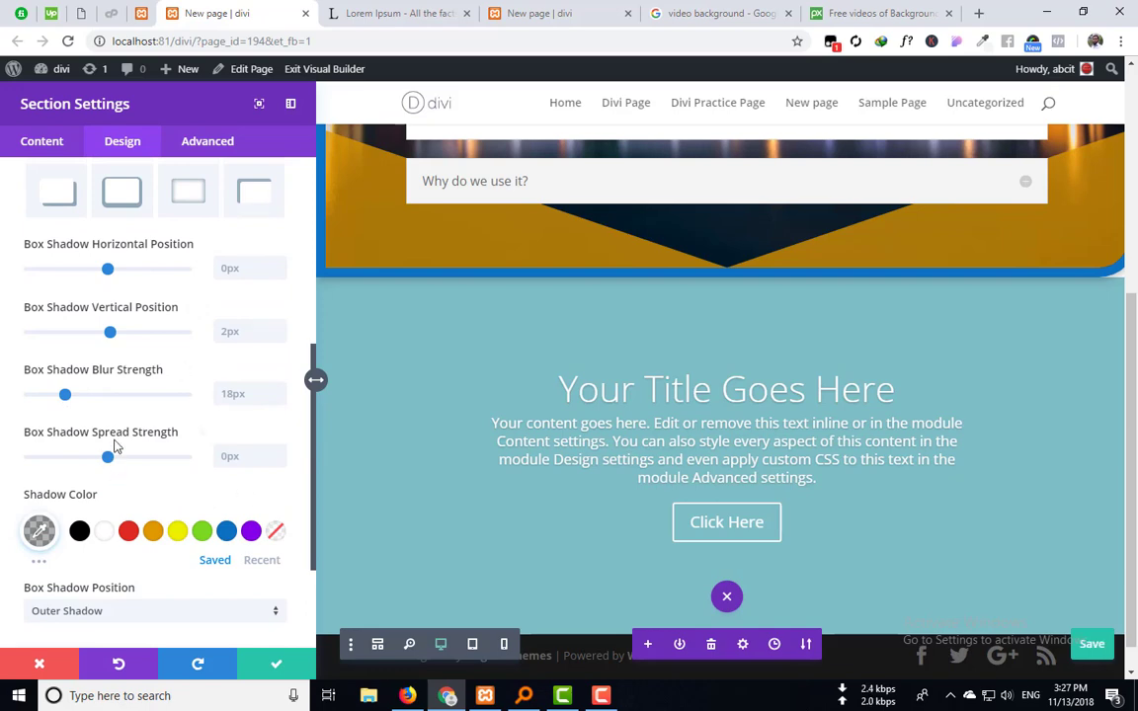
# Step: Try the different box shadow presets on the section, ending with the hard-edged bottom-right shadow offset 10px horizontally and vertically
pyautogui.scroll(-2, 114, 464)
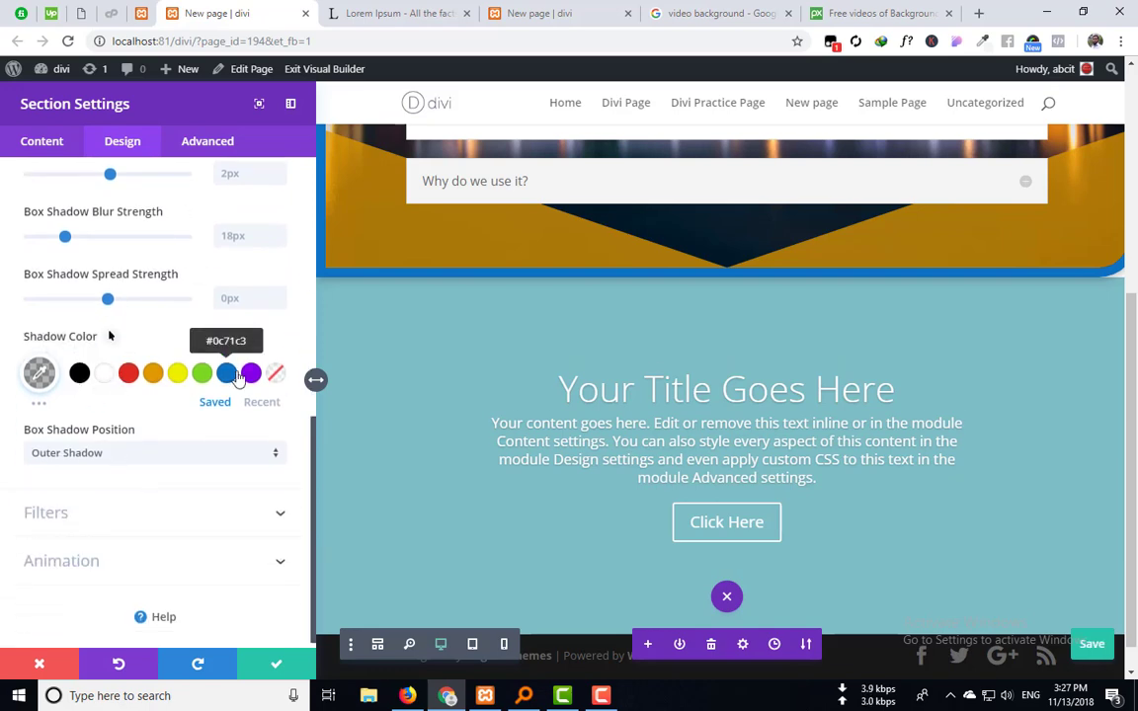
pyautogui.scroll(5, 204, 387)
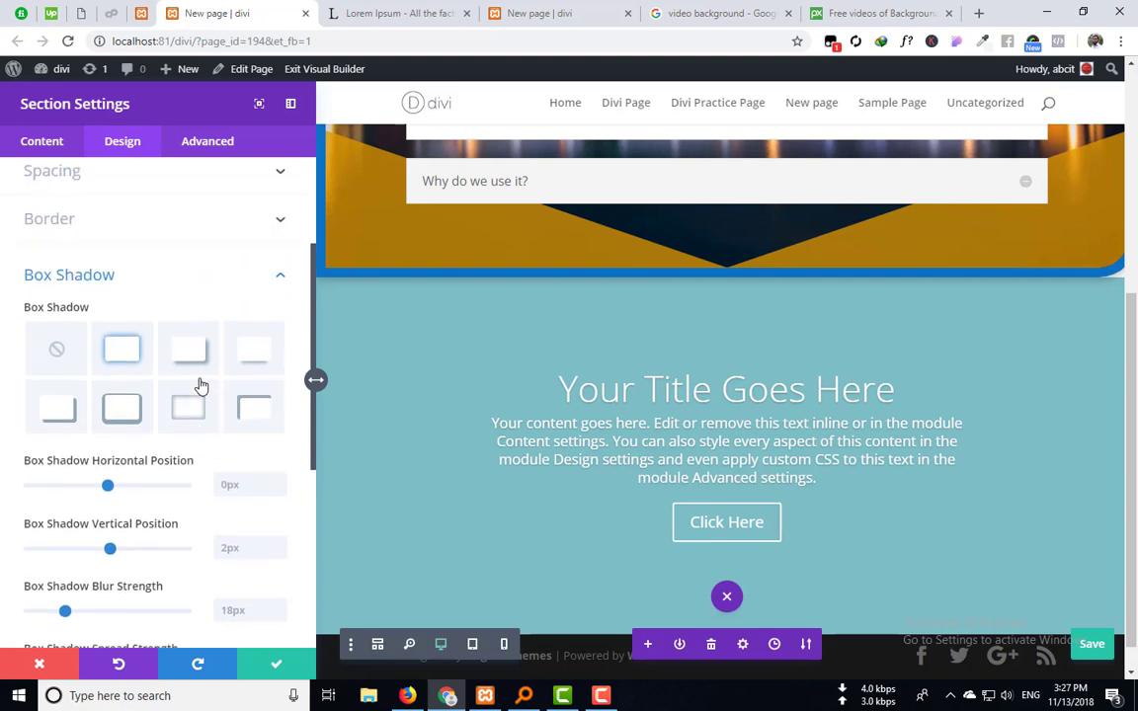
pyautogui.click(120, 374)
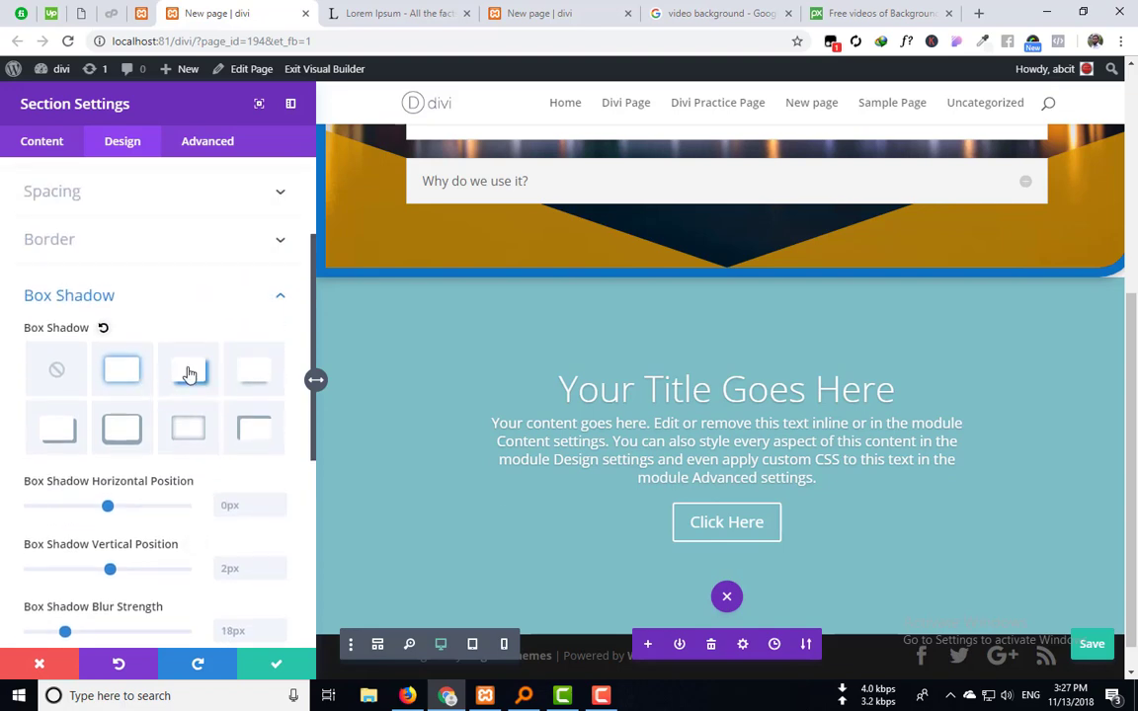
pyautogui.click(189, 373)
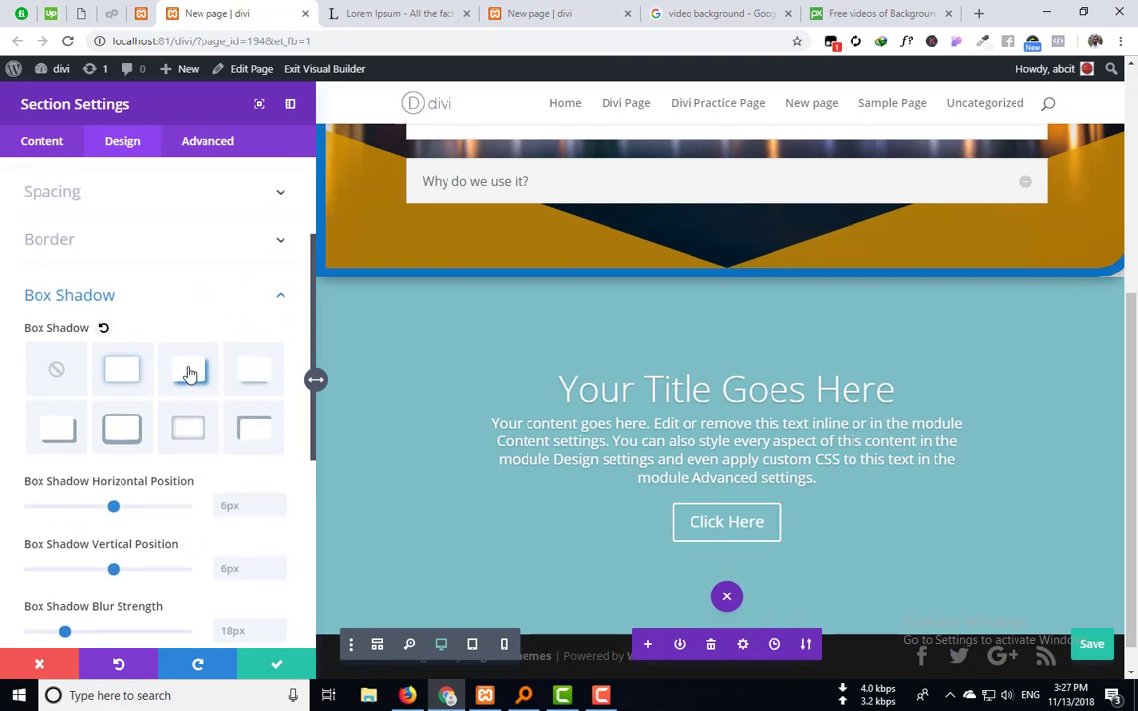
pyautogui.click(236, 373)
pyautogui.click(51, 430)
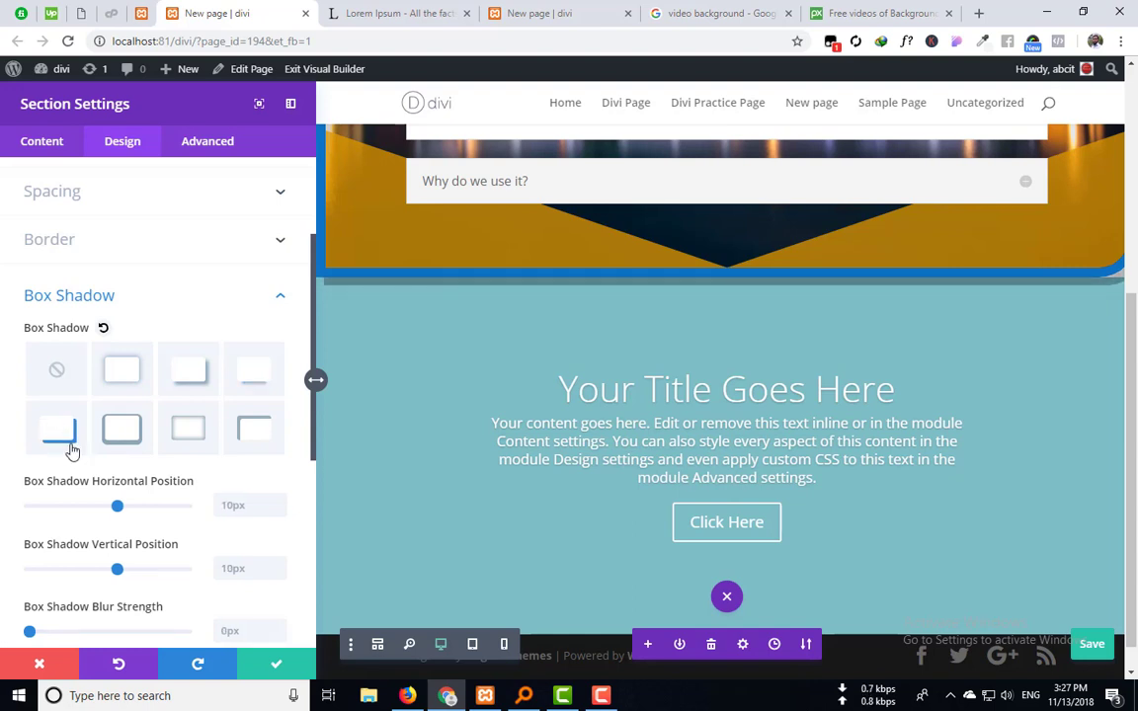
pyautogui.click(122, 428)
pyautogui.click(190, 430)
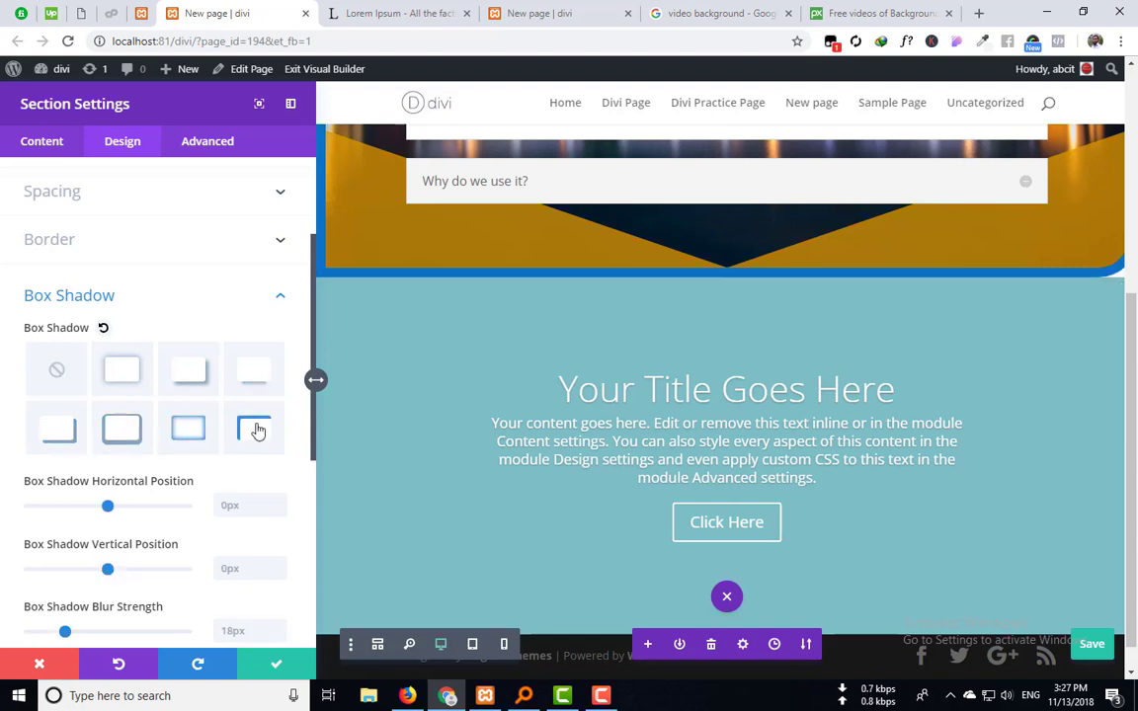
pyautogui.click(58, 438)
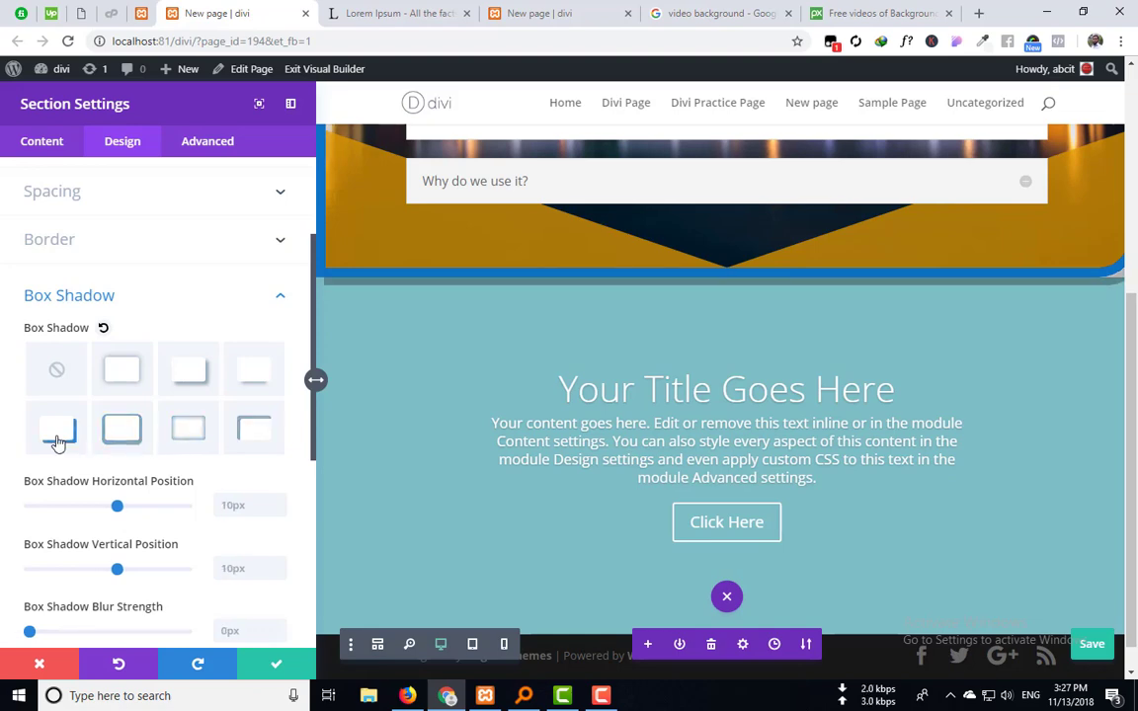
# Step: Examine how the hard-edged box shadow looks around the section's rounded corners, sides and lower edge
pyautogui.scroll(2, 58, 442)
pyautogui.scroll(5, 645, 264)
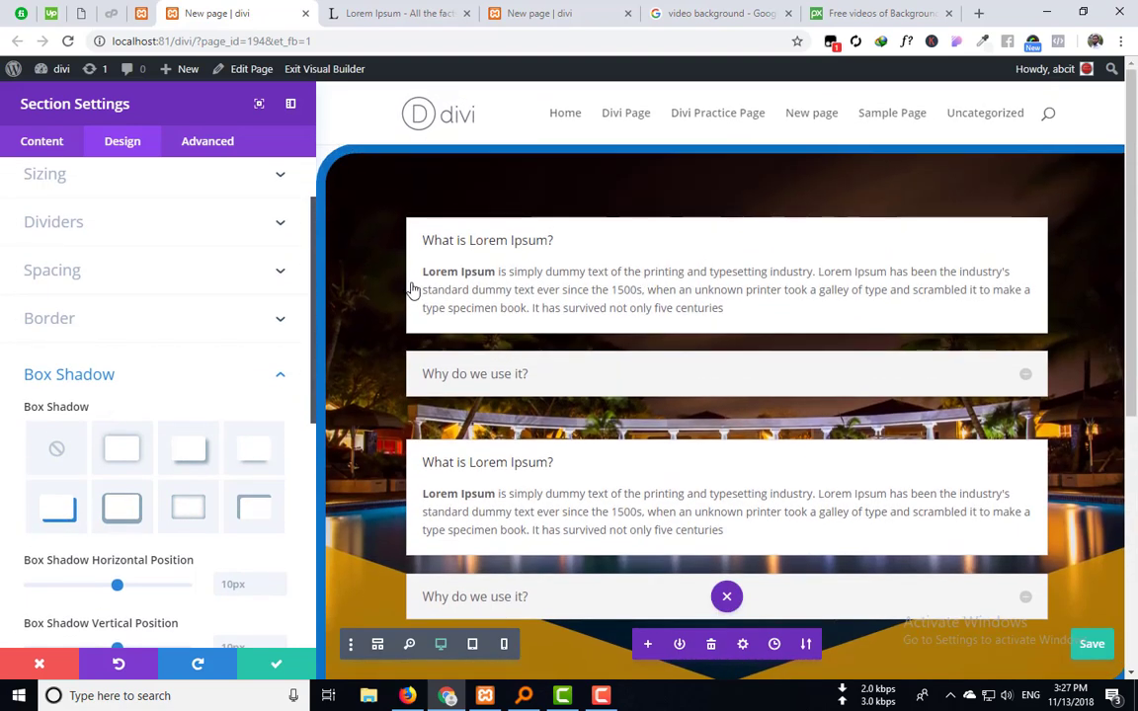
pyautogui.scroll(-2, 400, 285)
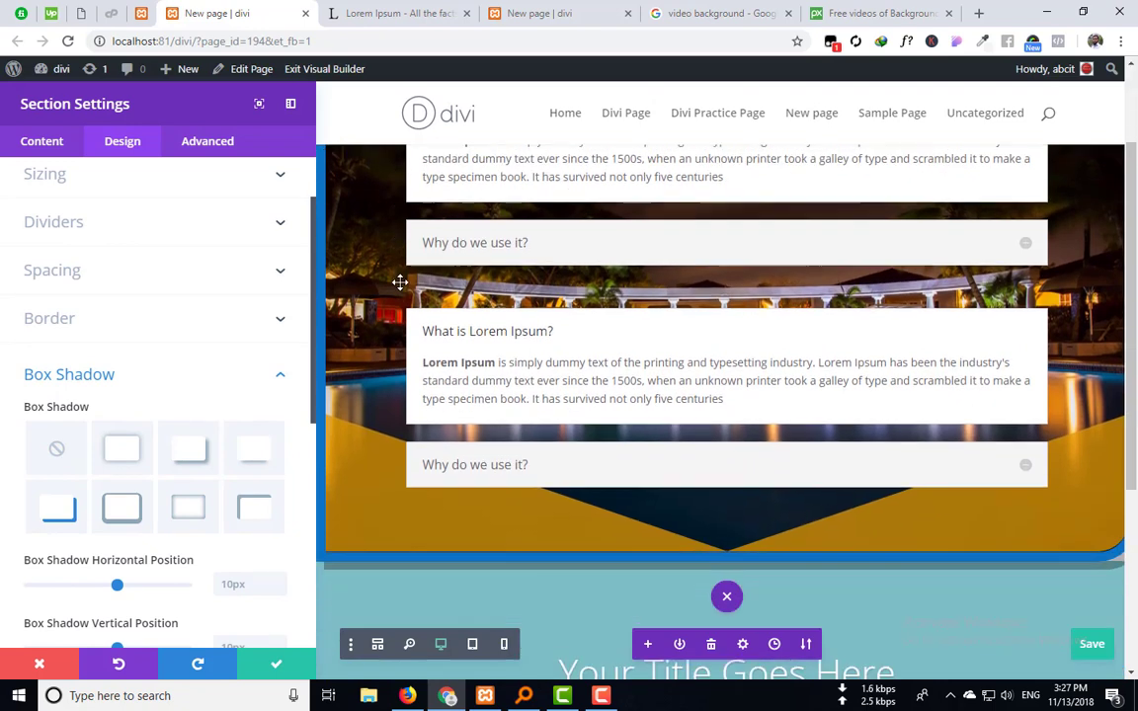
pyautogui.scroll(1, 164, 423)
pyautogui.scroll(1, 170, 423)
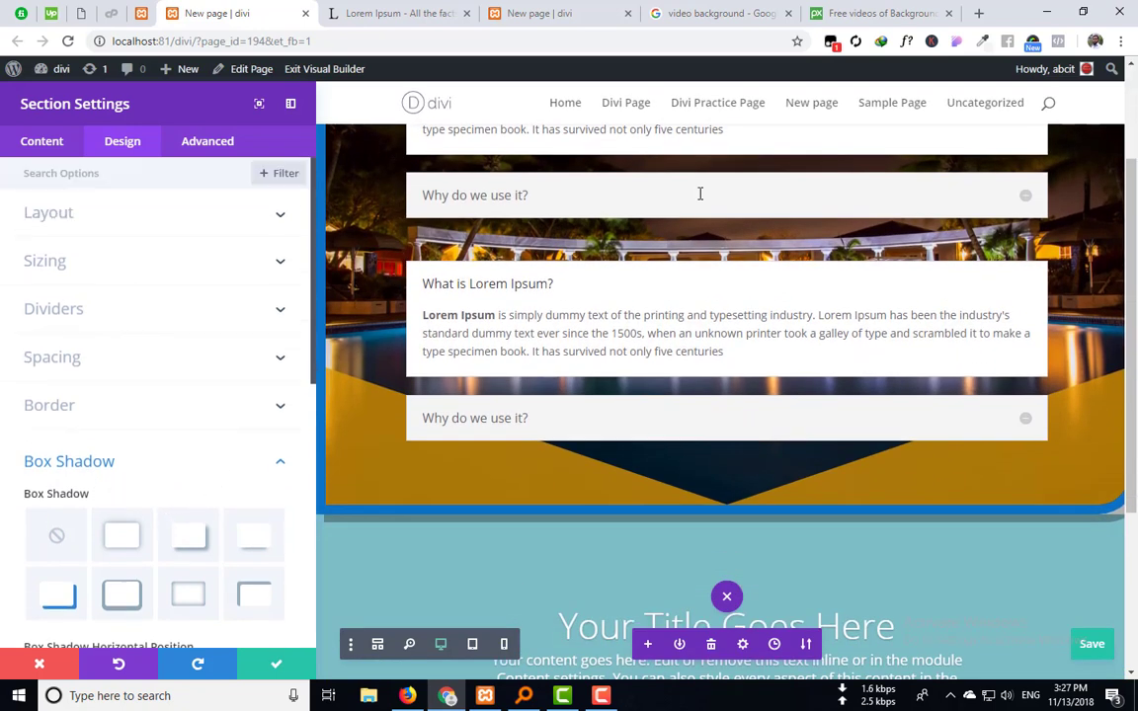
pyautogui.scroll(-1, 370, 386)
pyautogui.scroll(1, 371, 386)
pyautogui.scroll(-3, 372, 385)
pyautogui.scroll(-3, 77, 477)
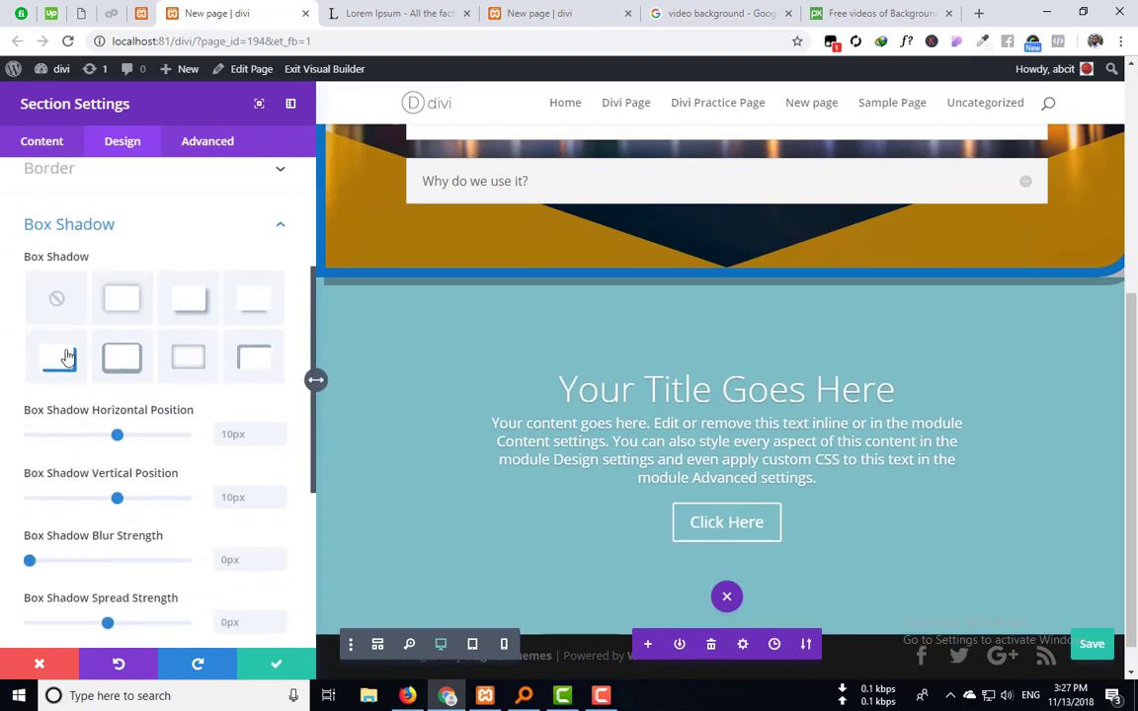
# Step: Compare the section with no box shadow and with the last preset, ending on the hard-edged bottom-right shadow
pyautogui.click(61, 312)
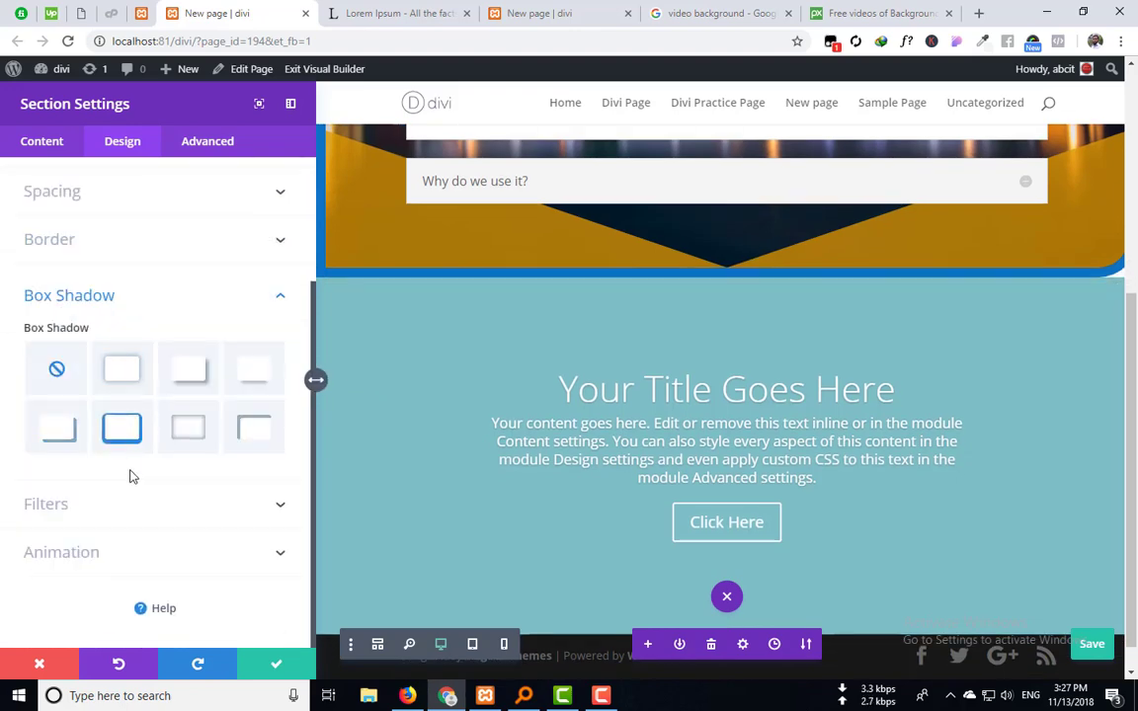
pyautogui.click(249, 433)
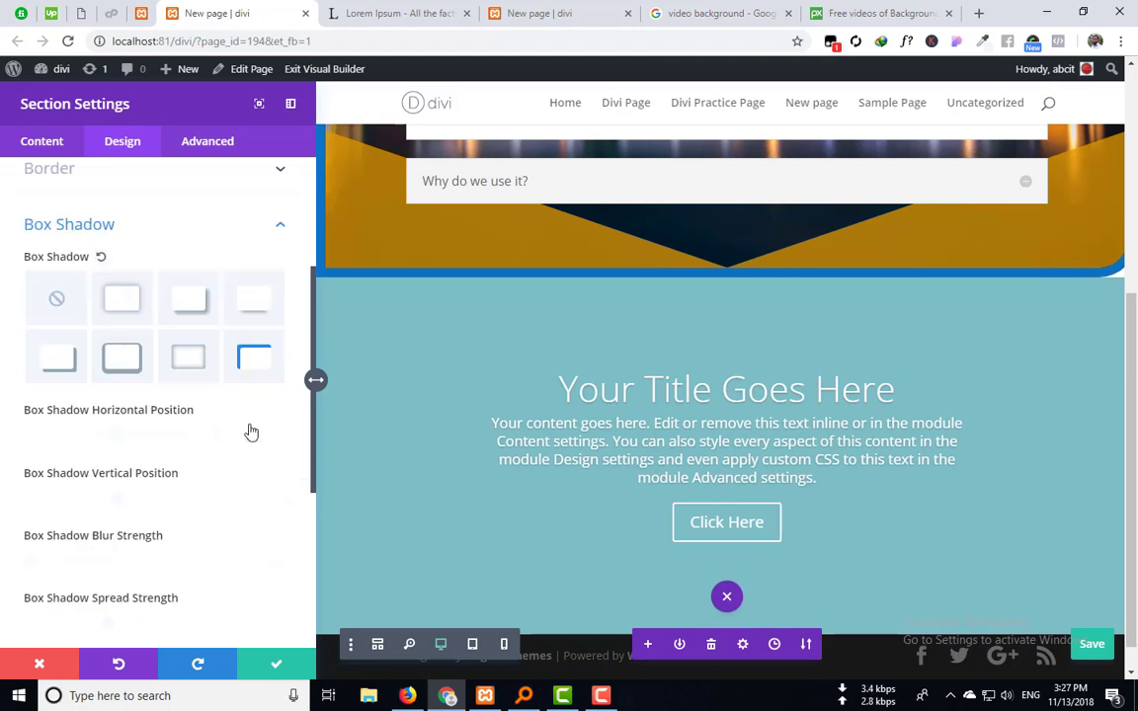
pyautogui.click(57, 358)
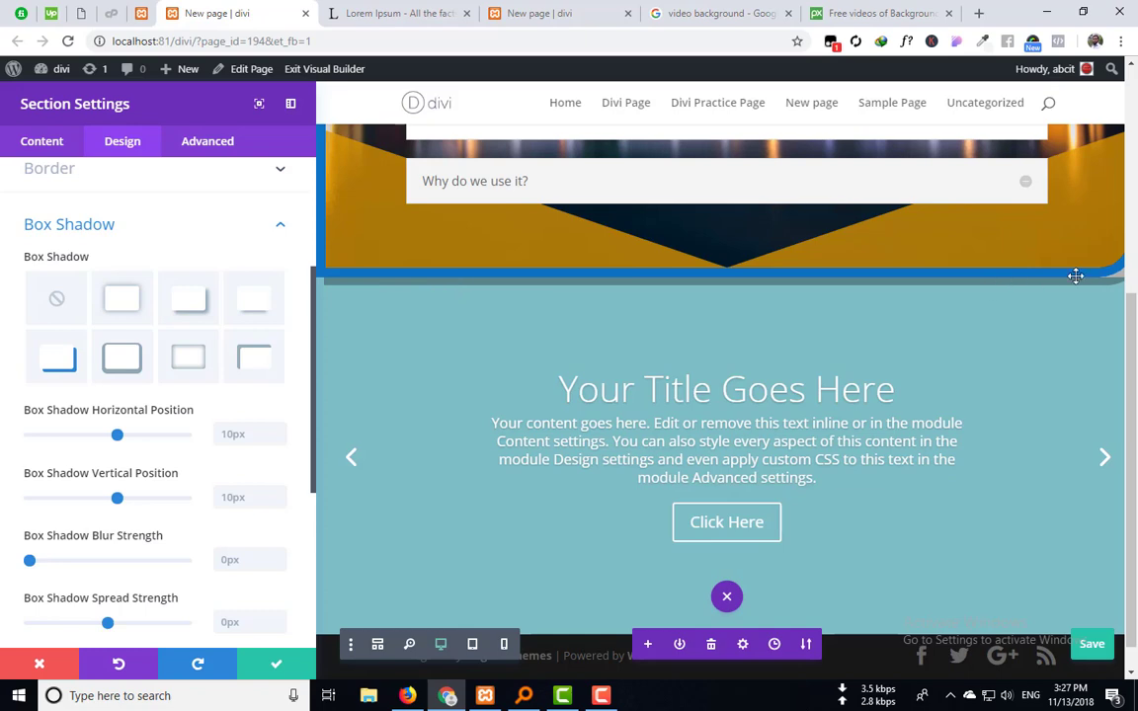
pyautogui.scroll(3, 1099, 282)
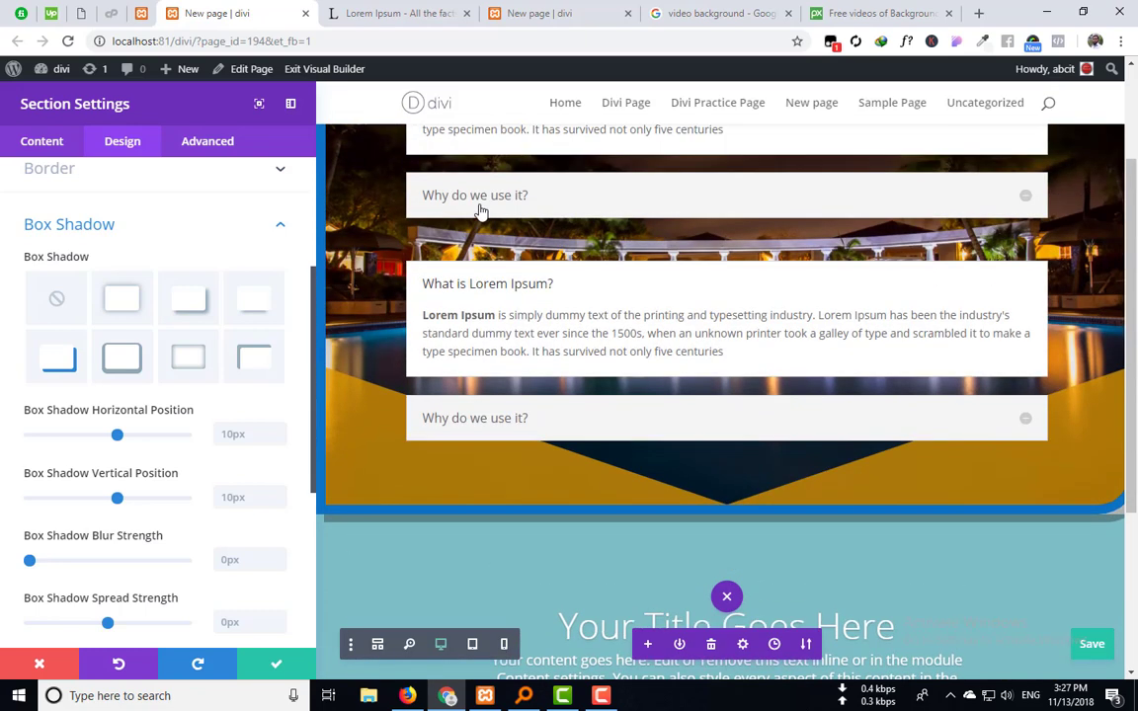
pyautogui.scroll(2, 356, 198)
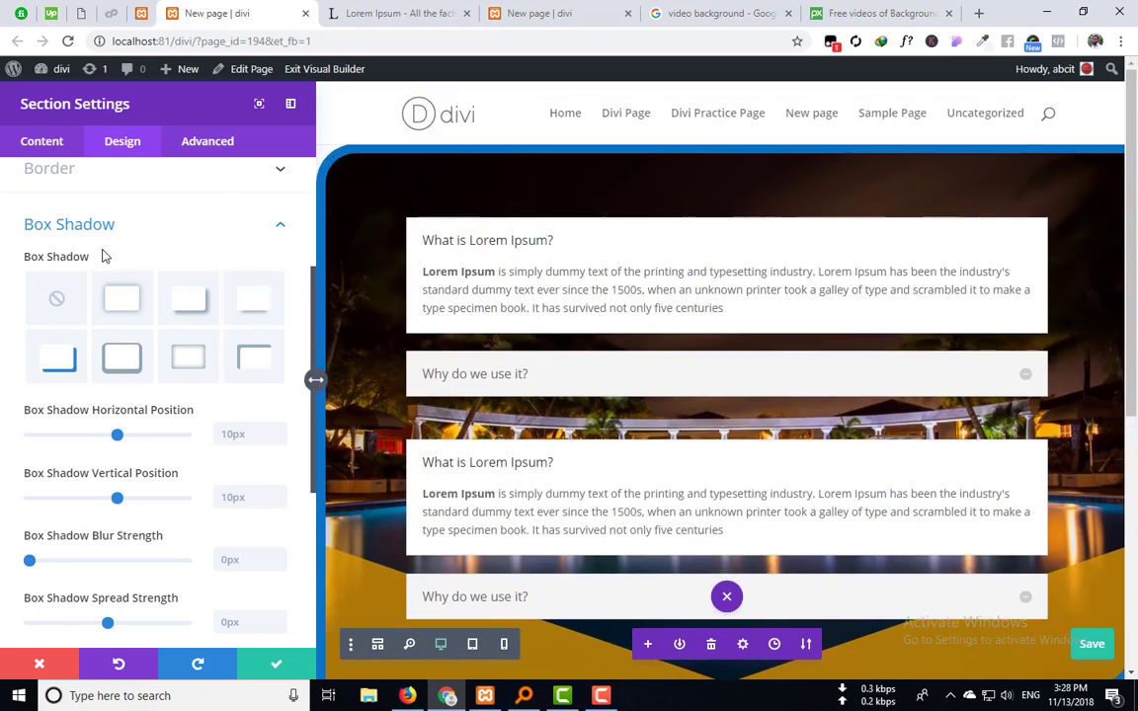
# Step: Set the top-left and bottom-right rounded corners in the section's border settings to 0px
pyautogui.scroll(3, 91, 262)
pyautogui.click(64, 331)
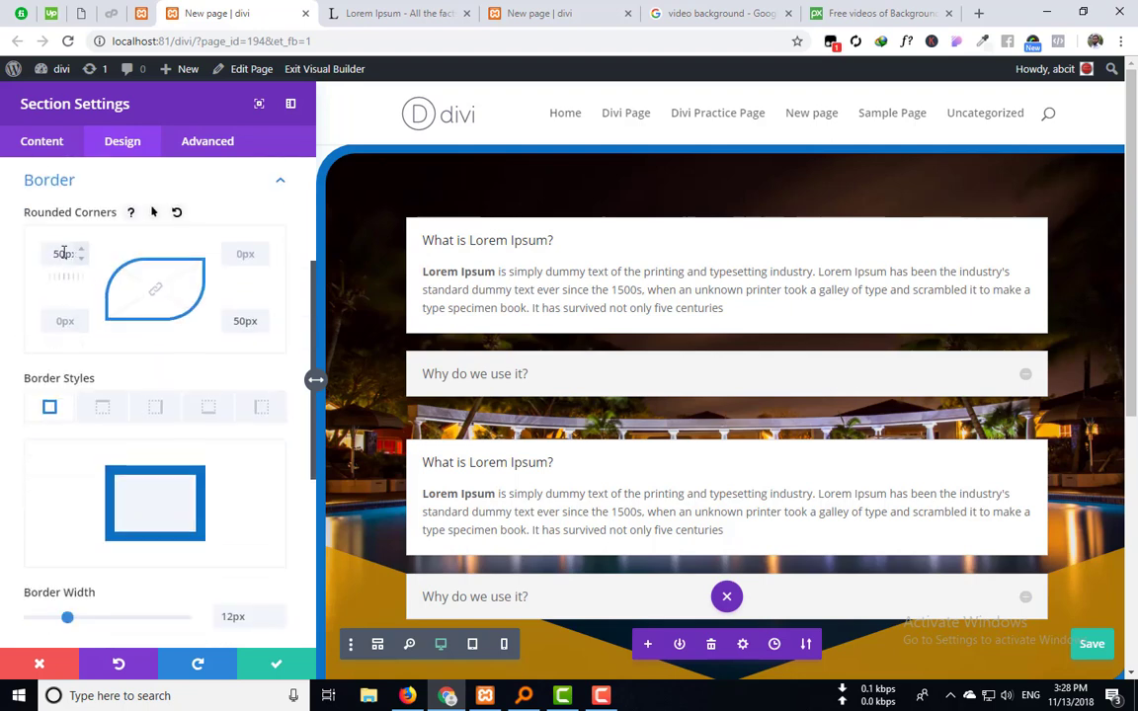
pyautogui.write('0')
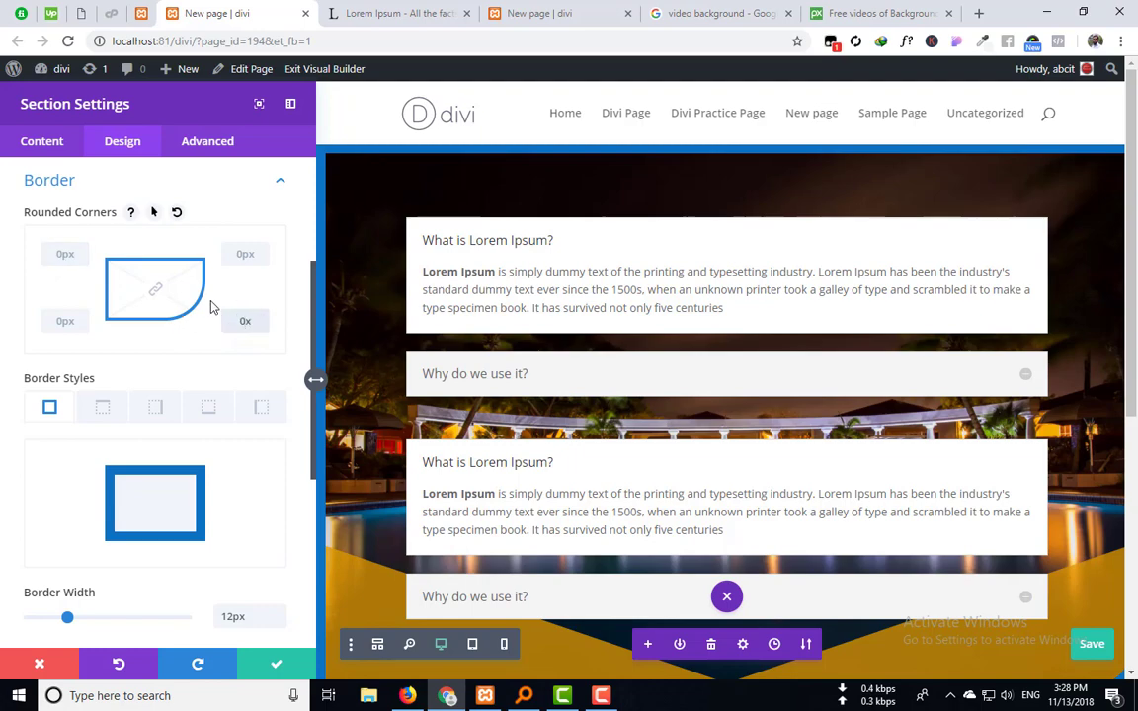
pyautogui.scroll(-5, 485, 246)
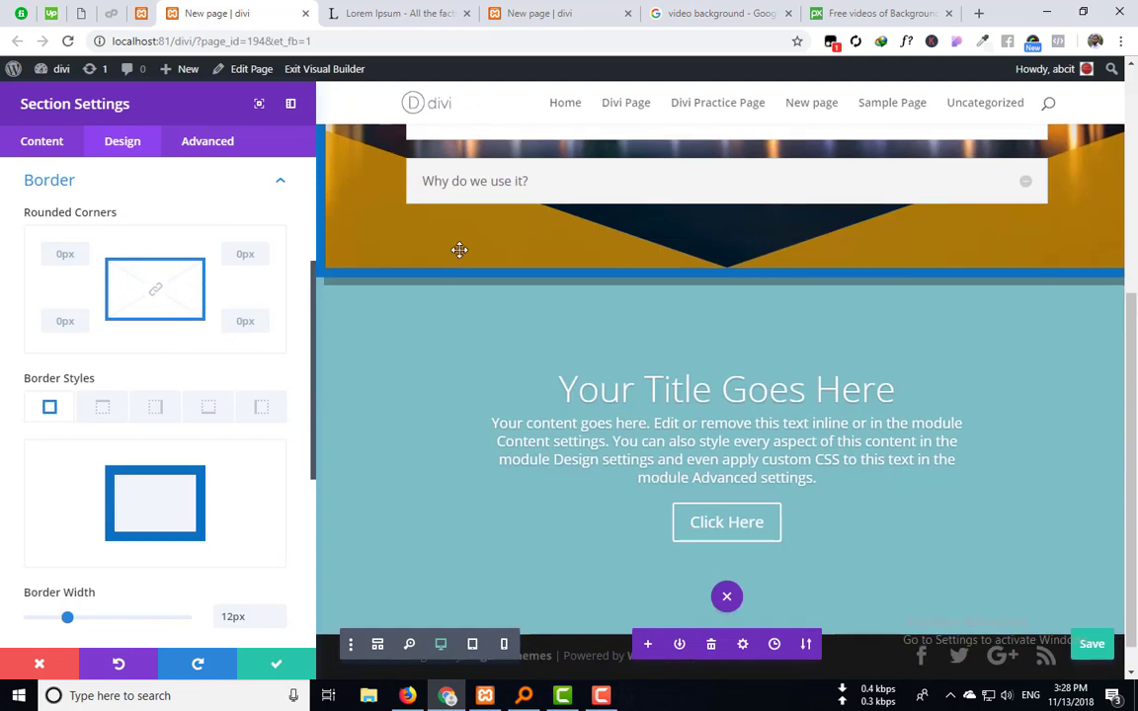
pyautogui.scroll(1, 335, 285)
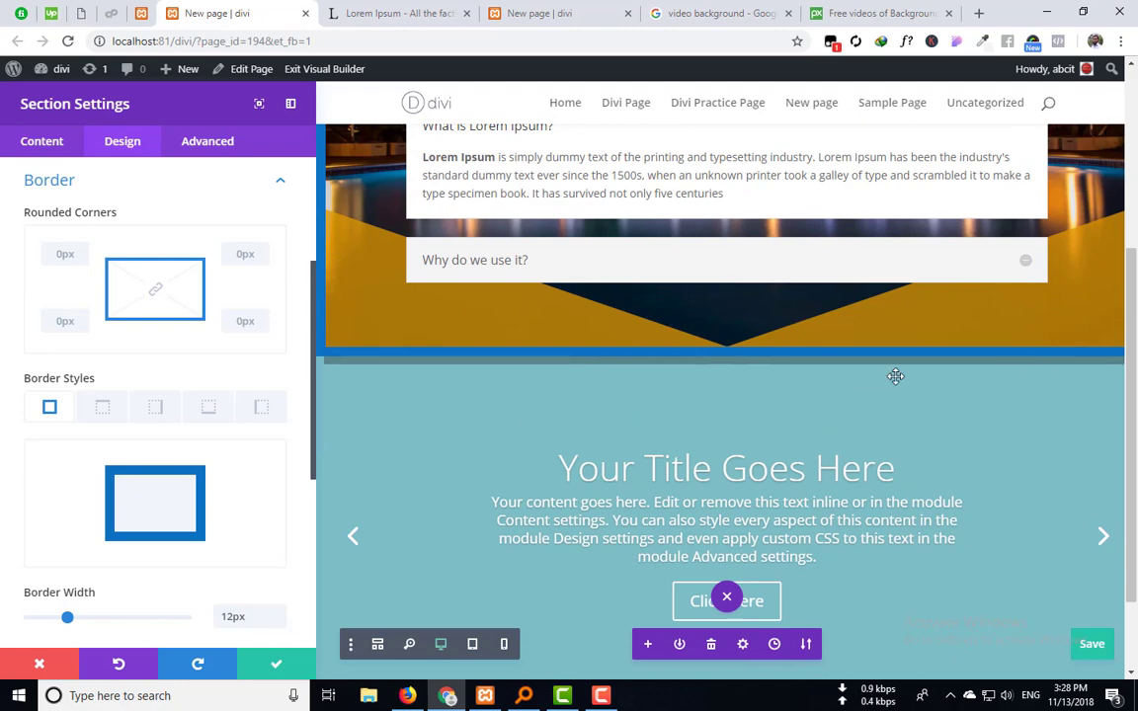
pyautogui.scroll(2, 895, 377)
# Step: Review the section's box shadow settings with the hard-edged bottom-right preset and check the shadow beside the squared border
pyautogui.scroll(-4, 195, 432)
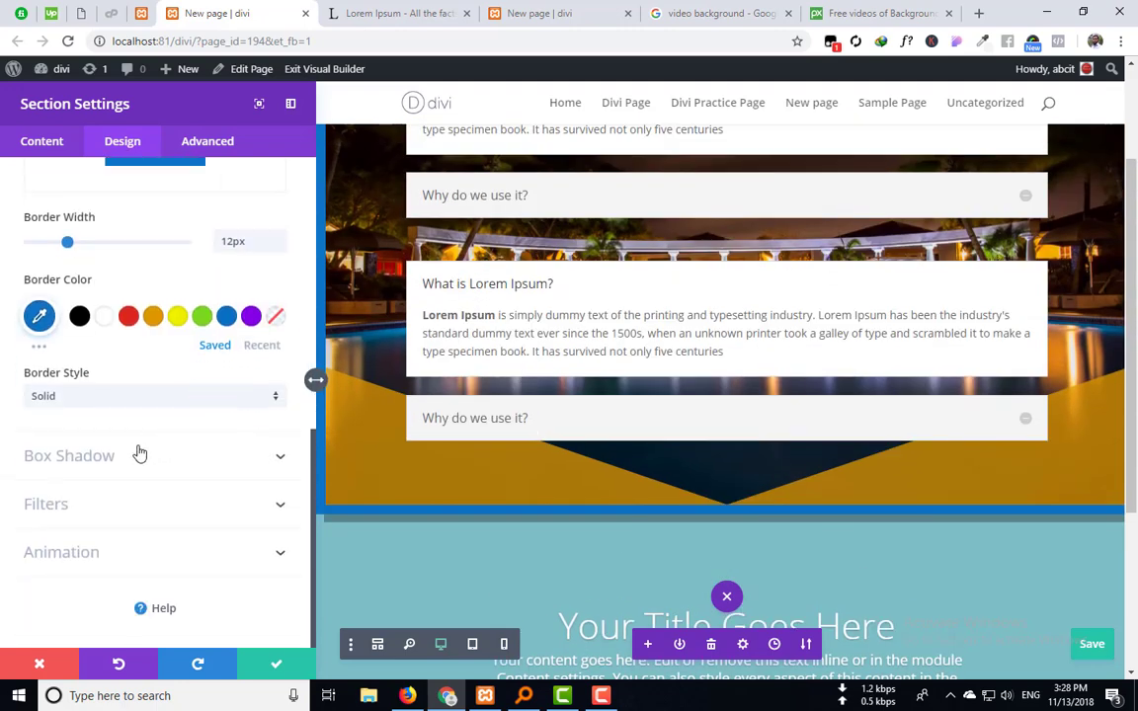
pyautogui.click(109, 456)
pyautogui.scroll(-3, 109, 466)
pyautogui.scroll(2, 109, 466)
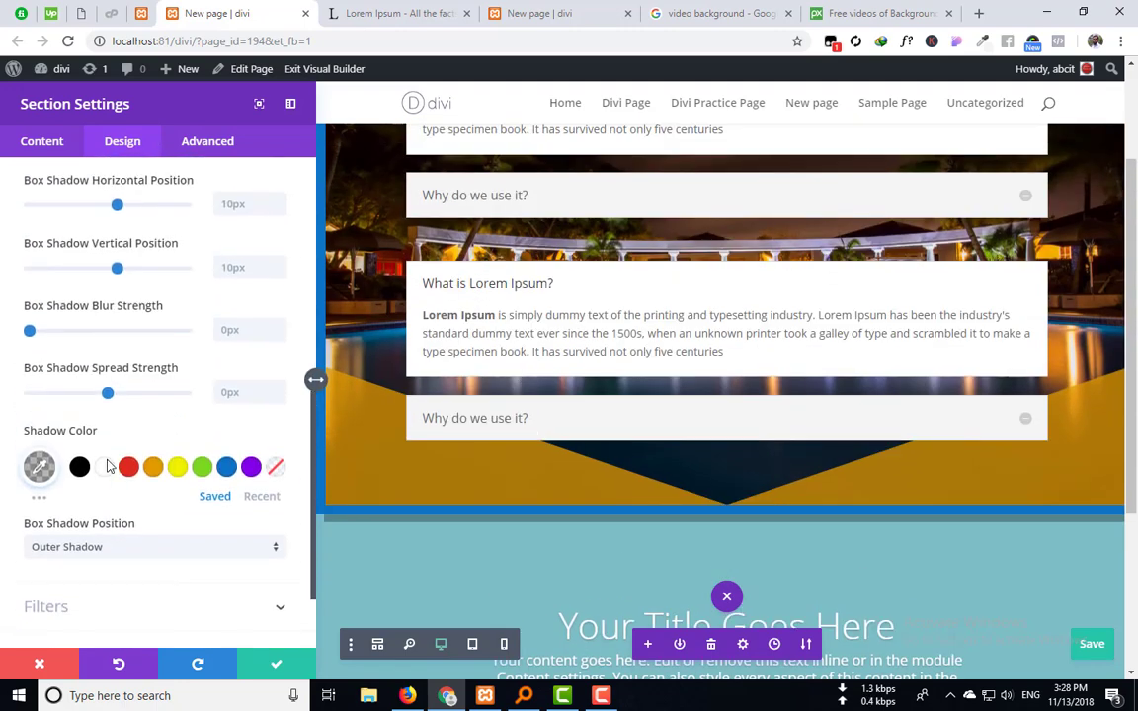
pyautogui.scroll(2, 109, 466)
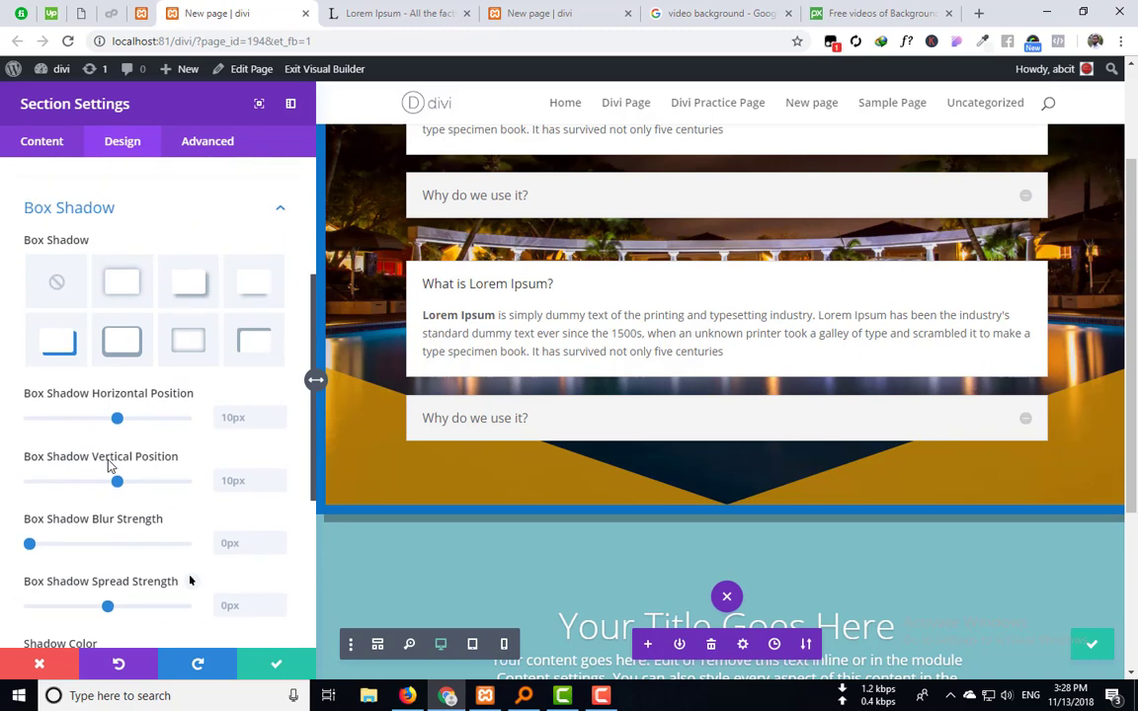
pyautogui.click(57, 341)
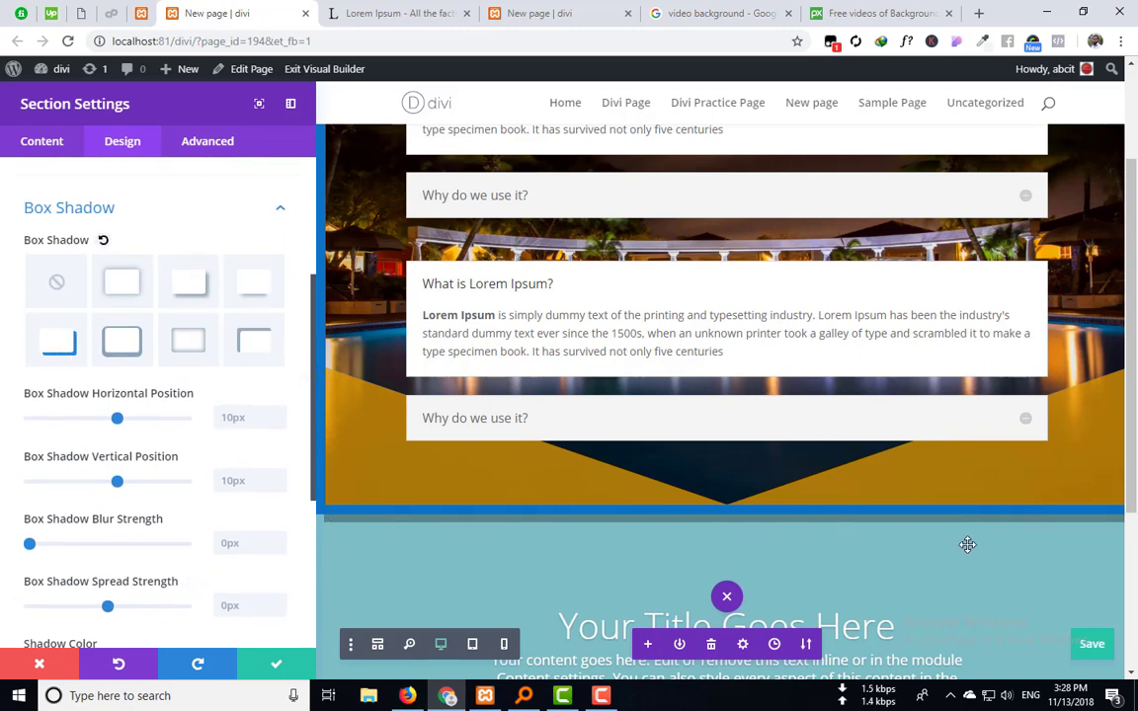
pyautogui.scroll(-1, 176, 440)
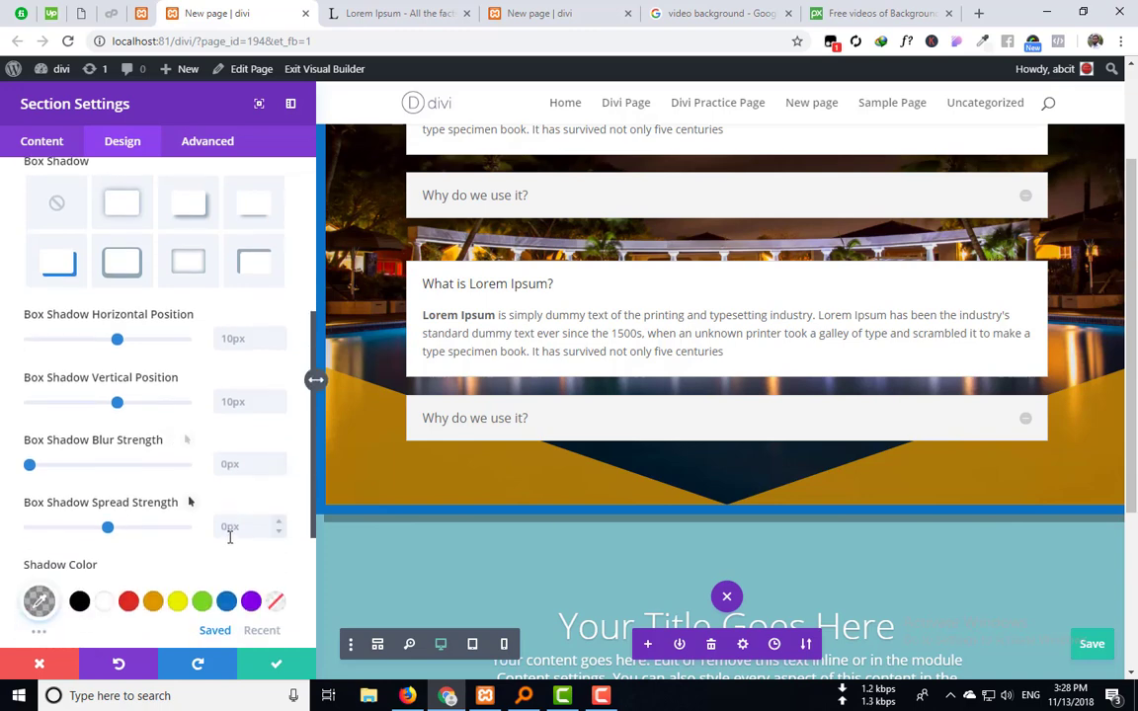
pyautogui.scroll(4, 308, 348)
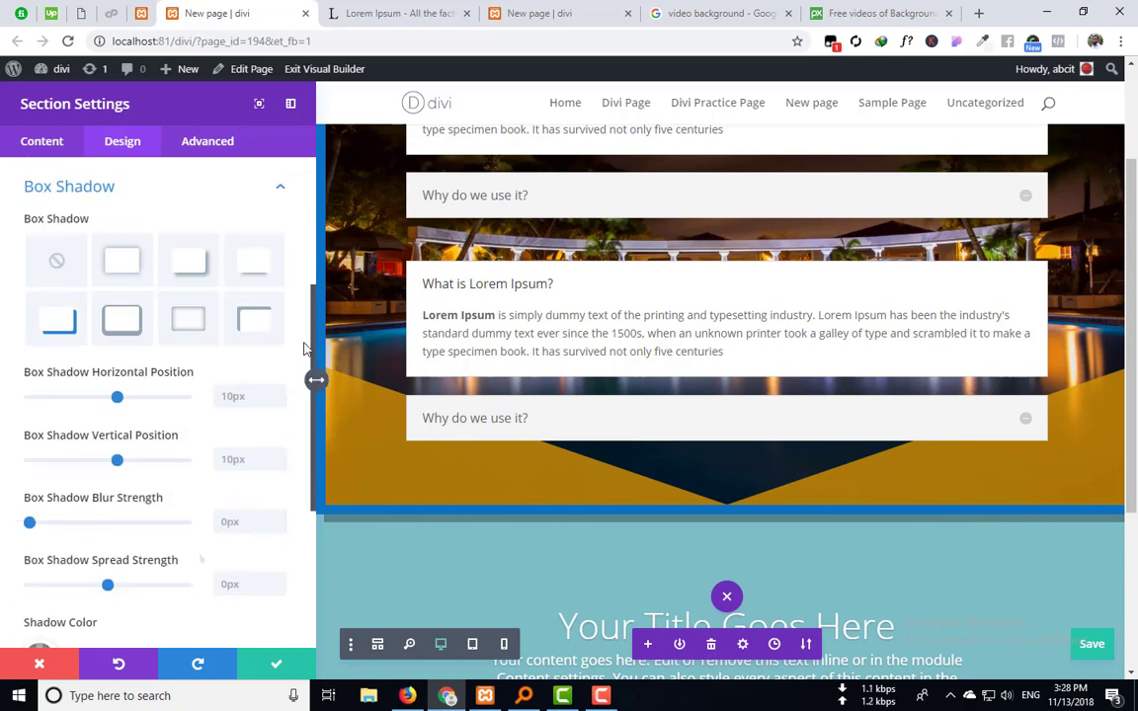
pyautogui.scroll(2, 344, 250)
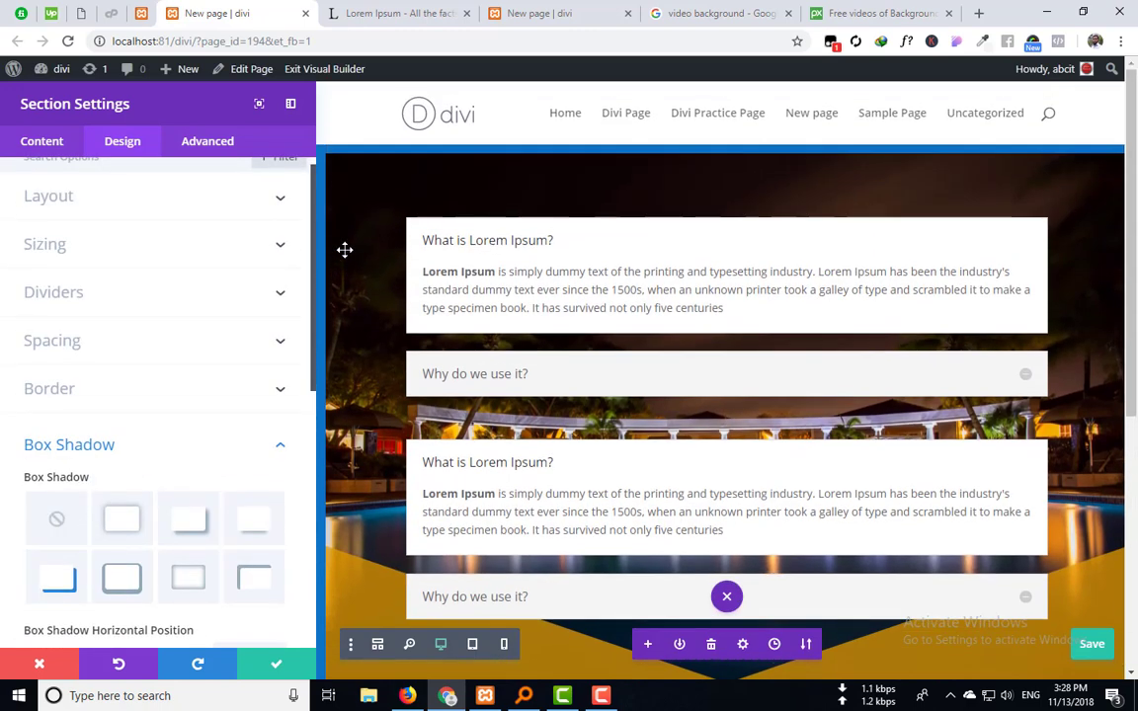
# Step: Reset the section's border width to 0px and check the box shadow without a border
pyautogui.click(104, 388)
pyautogui.scroll(-2, 129, 444)
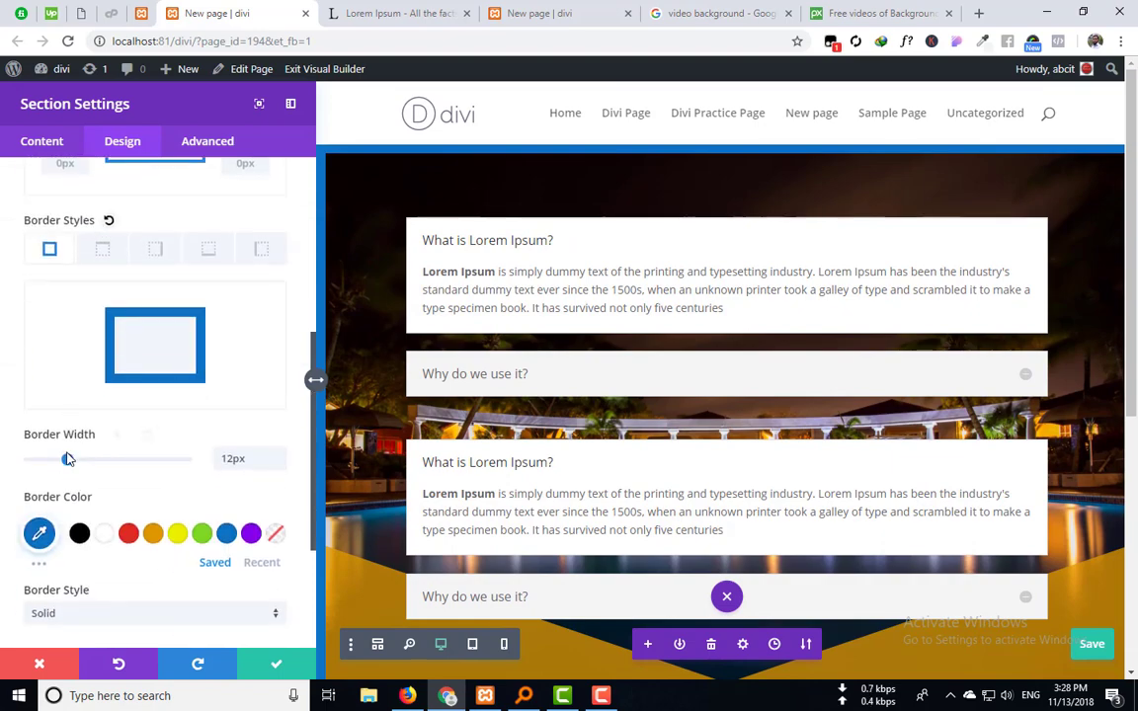
pyautogui.click(111, 434)
pyautogui.scroll(-4, 608, 331)
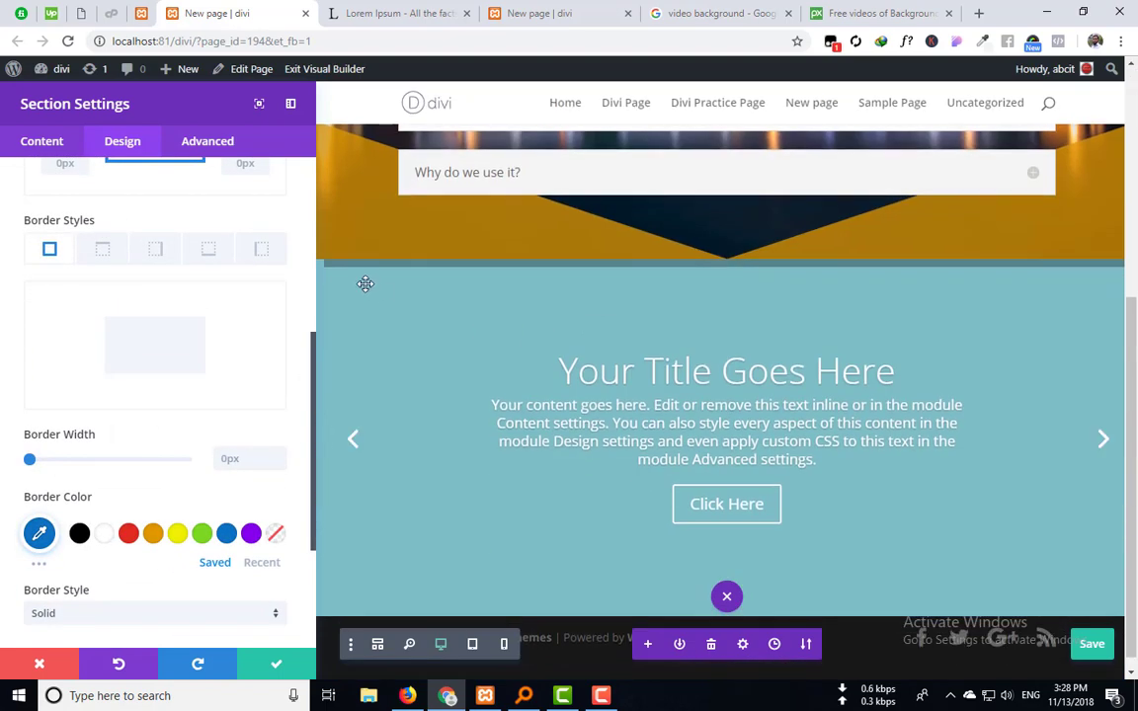
pyautogui.scroll(-3, 143, 395)
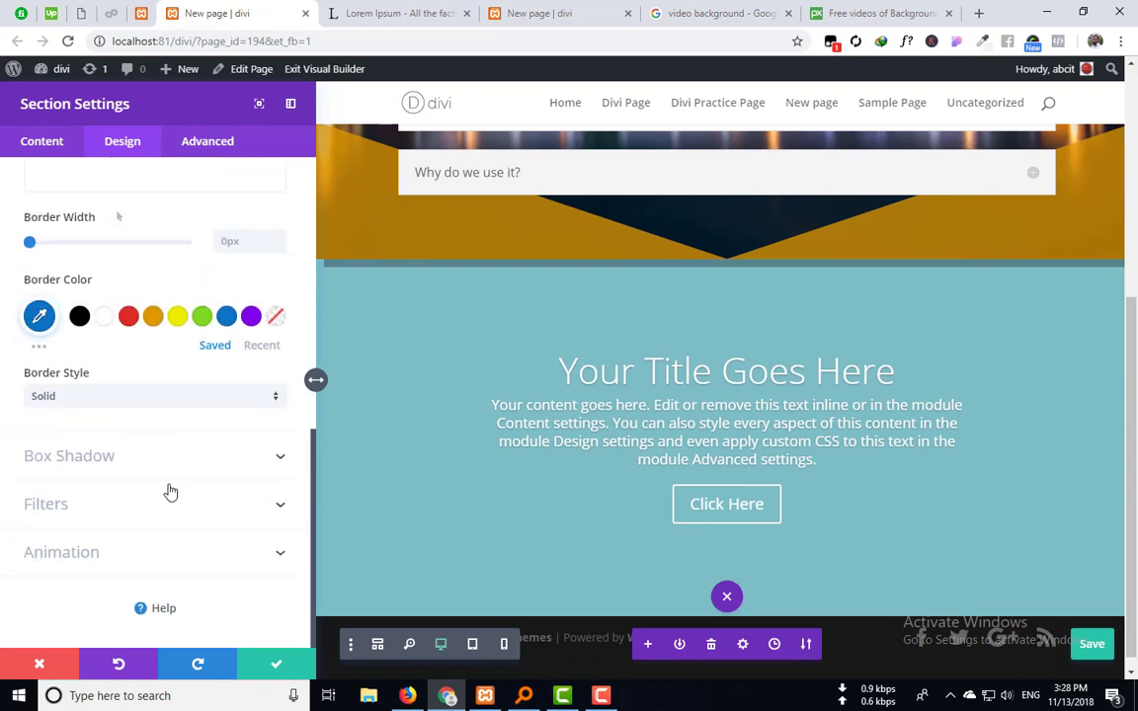
# Step: Increase the section's box shadow horizontal position to 26px and then 80px, checking the shift on the page
pyautogui.click(158, 460)
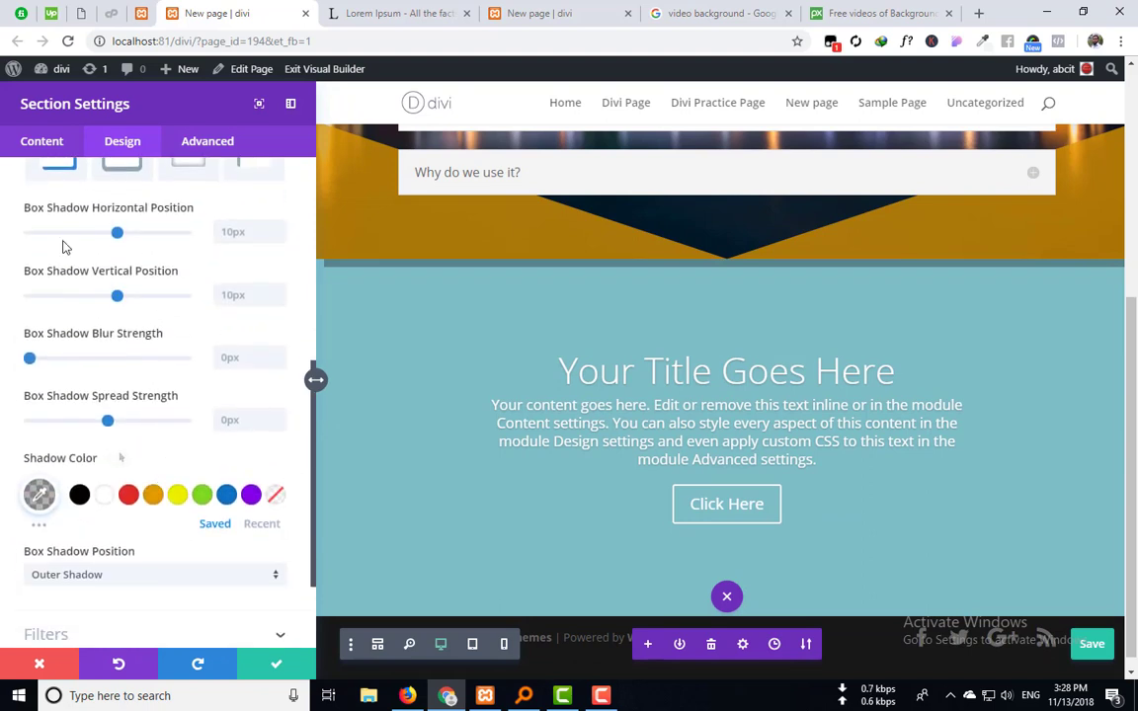
pyautogui.scroll(1, 62, 246)
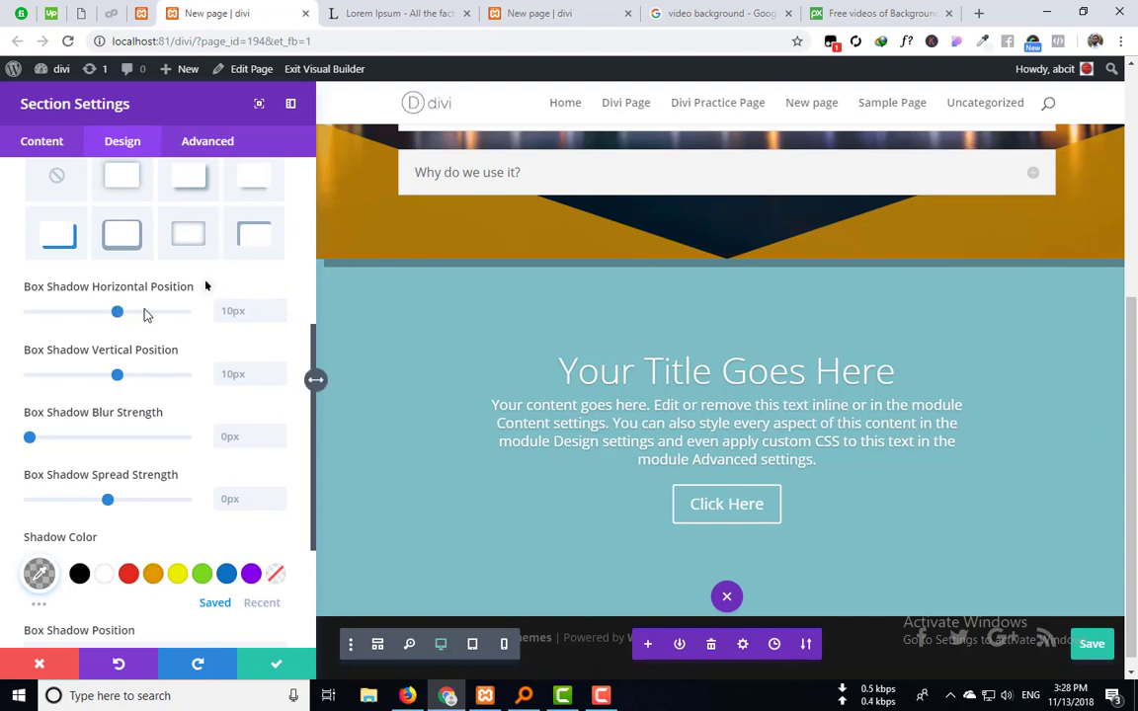
pyautogui.moveTo(129, 314); pyautogui.dragTo(132, 312)
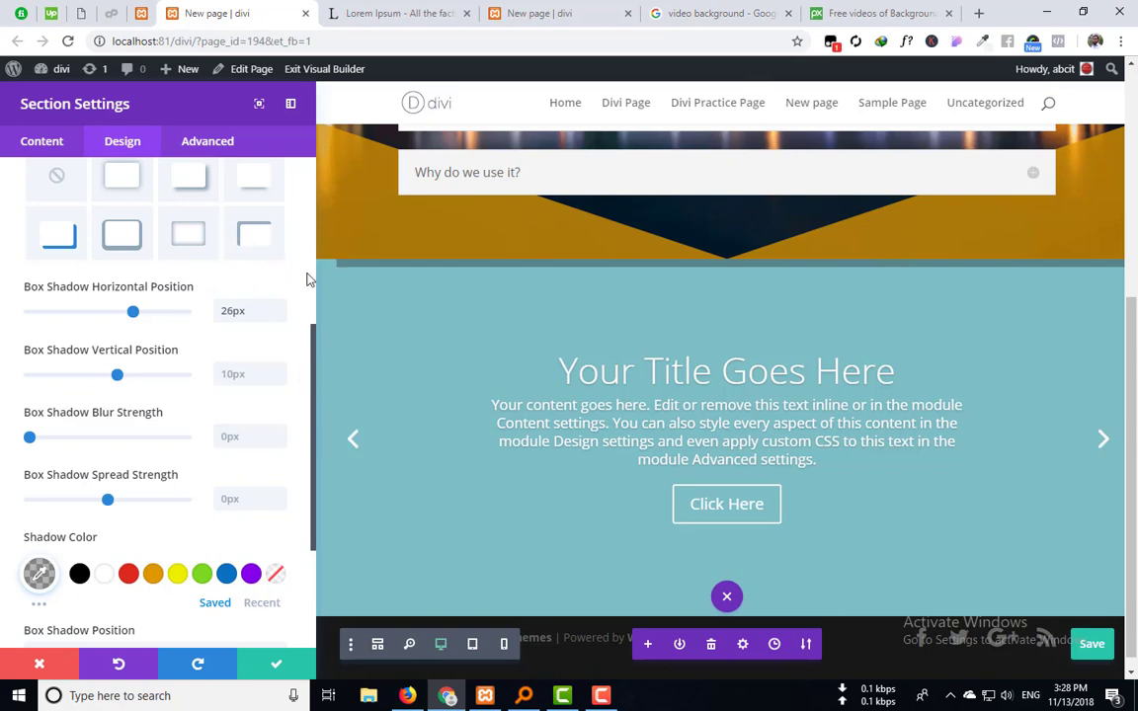
pyautogui.moveTo(132, 312); pyautogui.dragTo(186, 312)
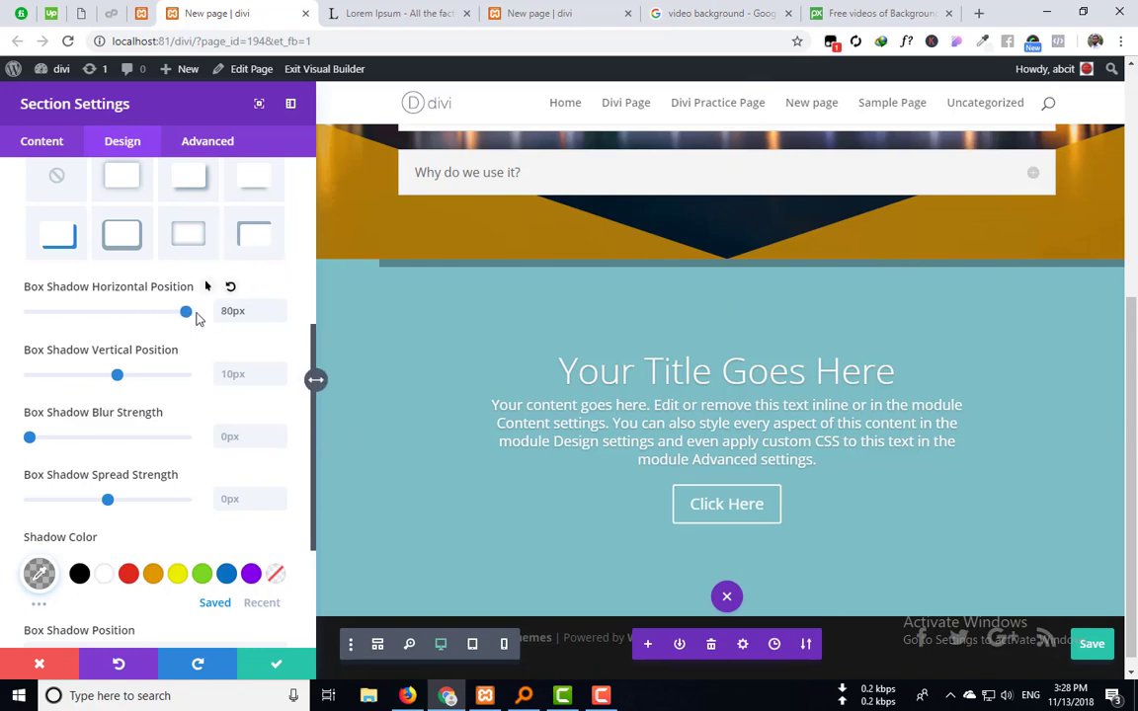
pyautogui.scroll(3, 731, 337)
pyautogui.scroll(2, 653, 457)
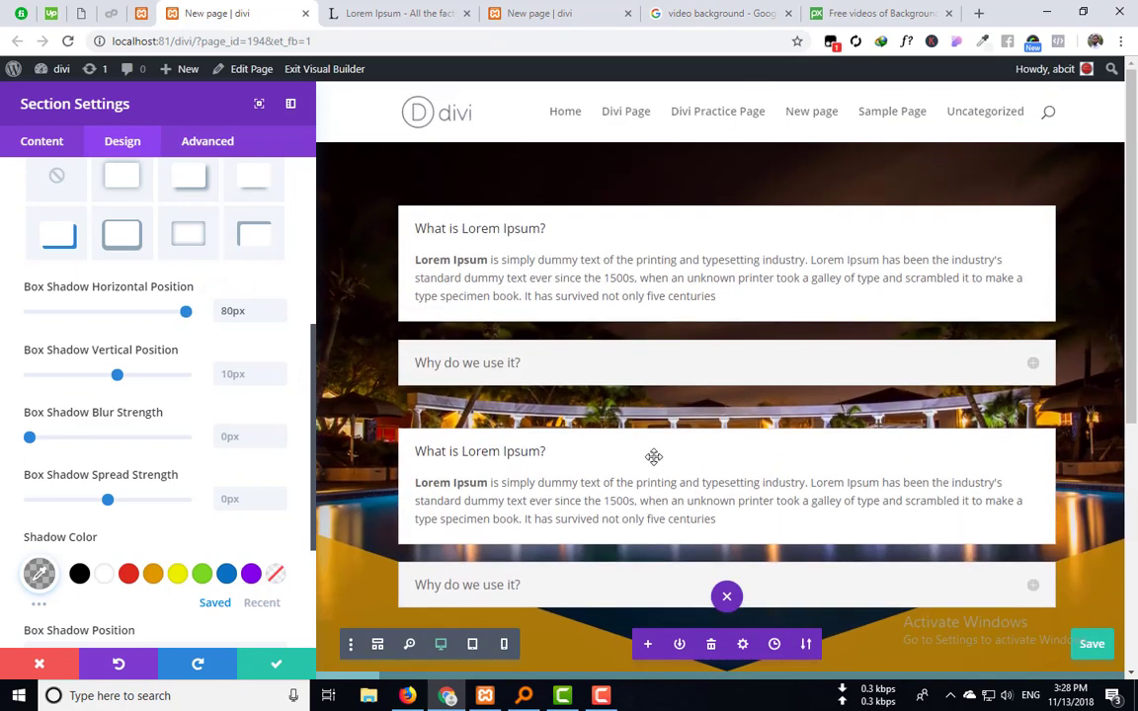
# Step: Set the section's box shadow horizontal position to 11px, try a vertical position of 80px, and settle on 12px
pyautogui.scroll(-3, 653, 456)
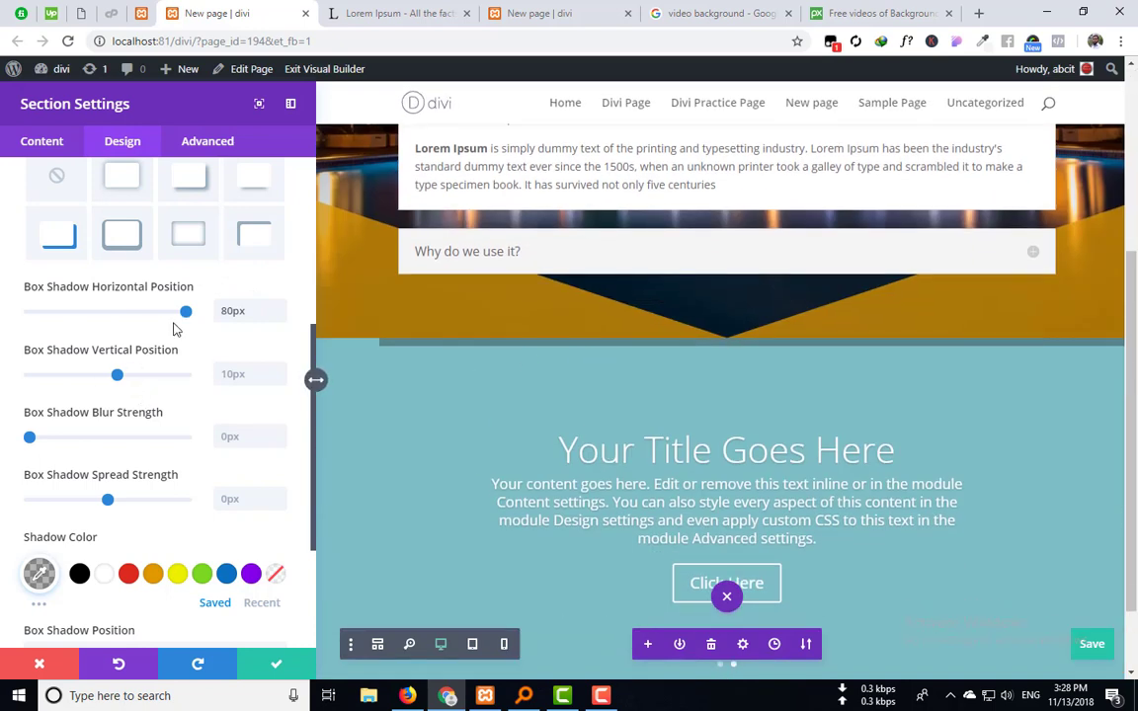
pyautogui.moveTo(178, 314); pyautogui.dragTo(112, 316)
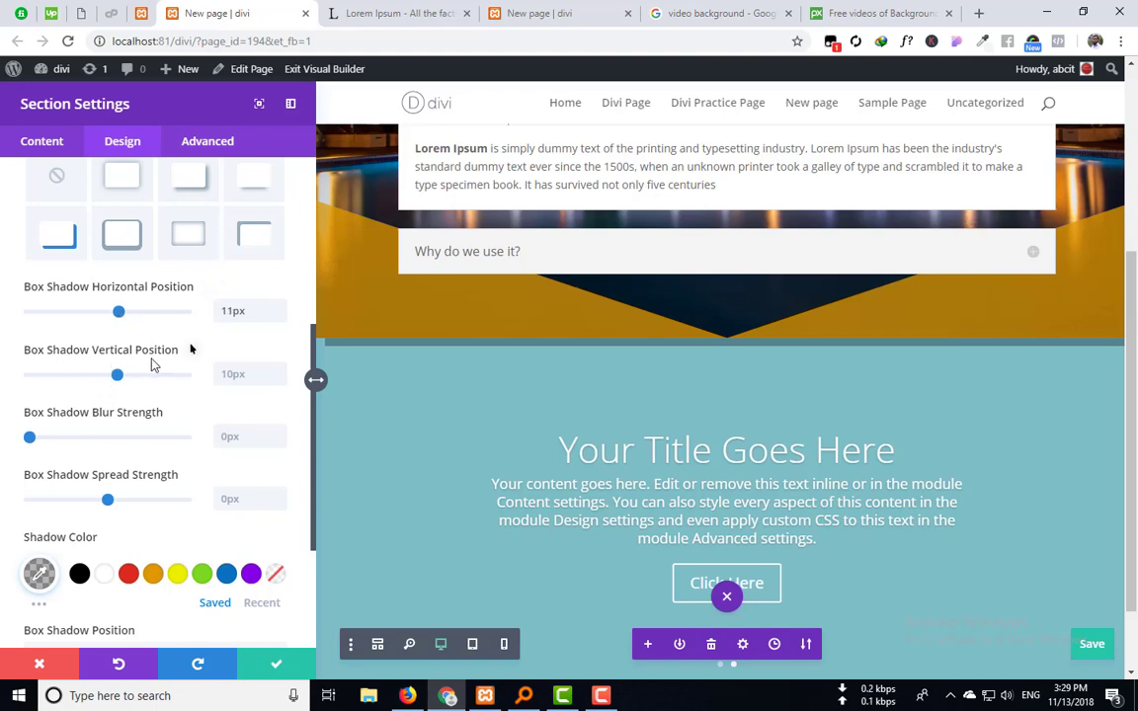
pyautogui.scroll(1, 385, 376)
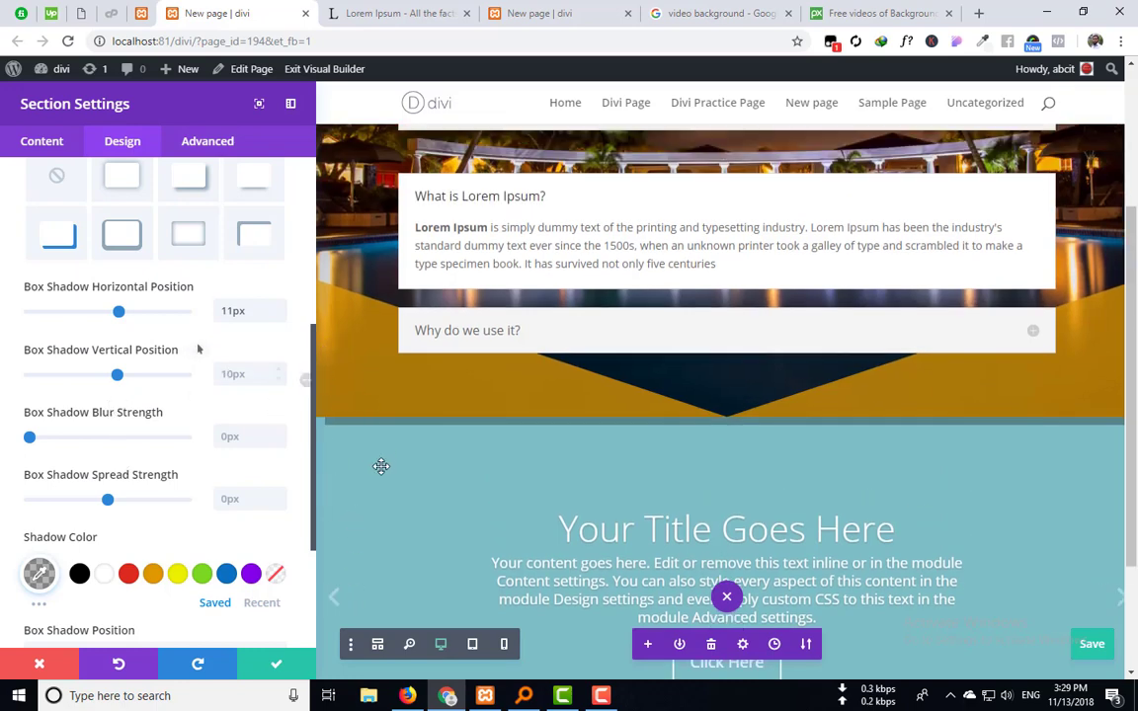
pyautogui.moveTo(116, 374); pyautogui.dragTo(217, 375)
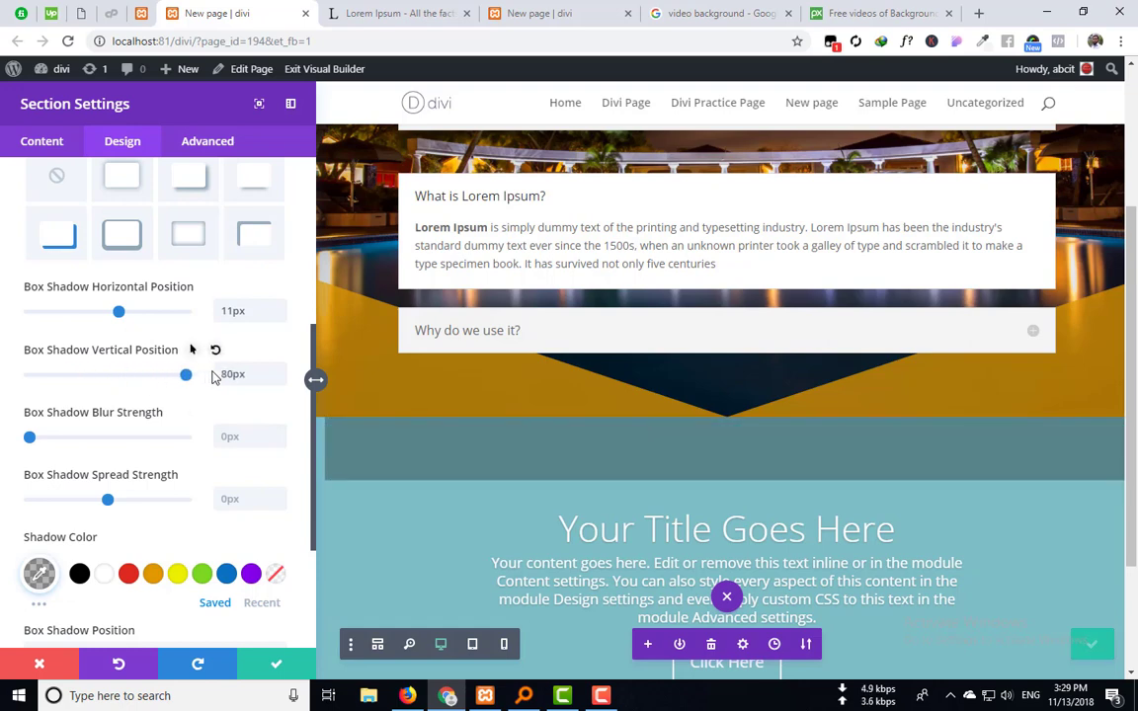
pyautogui.click(92, 376)
pyautogui.moveTo(99, 380); pyautogui.dragTo(119, 382)
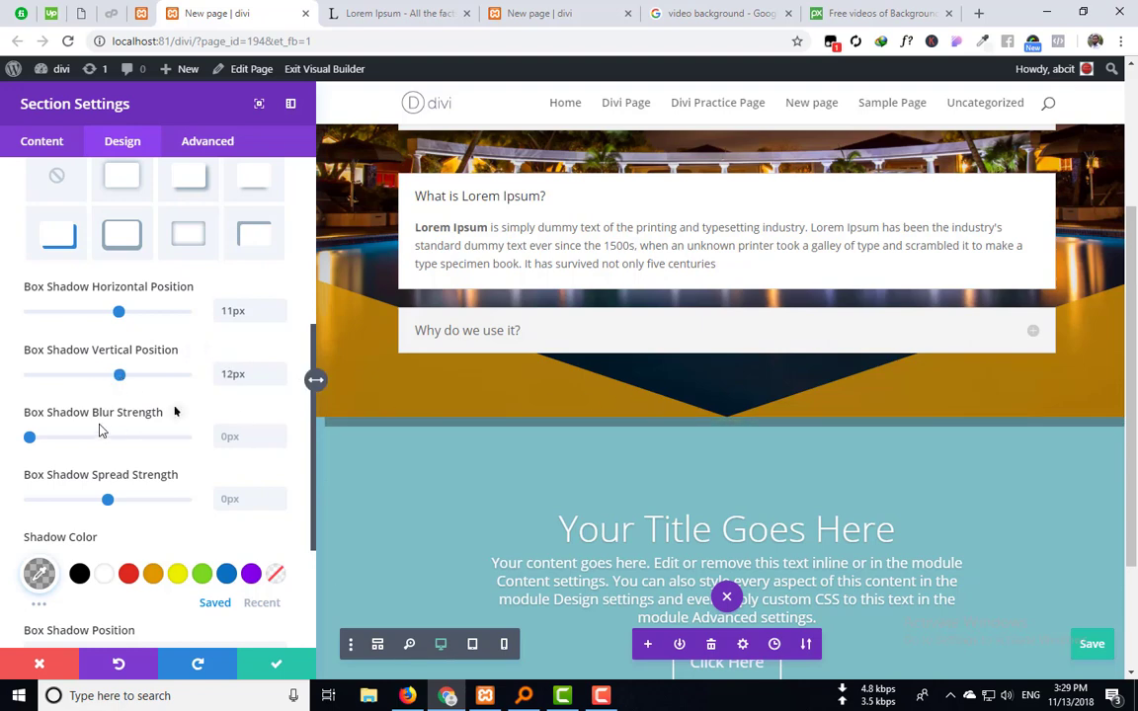
# Step: Try a box shadow blur strength of 18px, return it to 0px, and test the spread strength
pyautogui.scroll(-1, 99, 431)
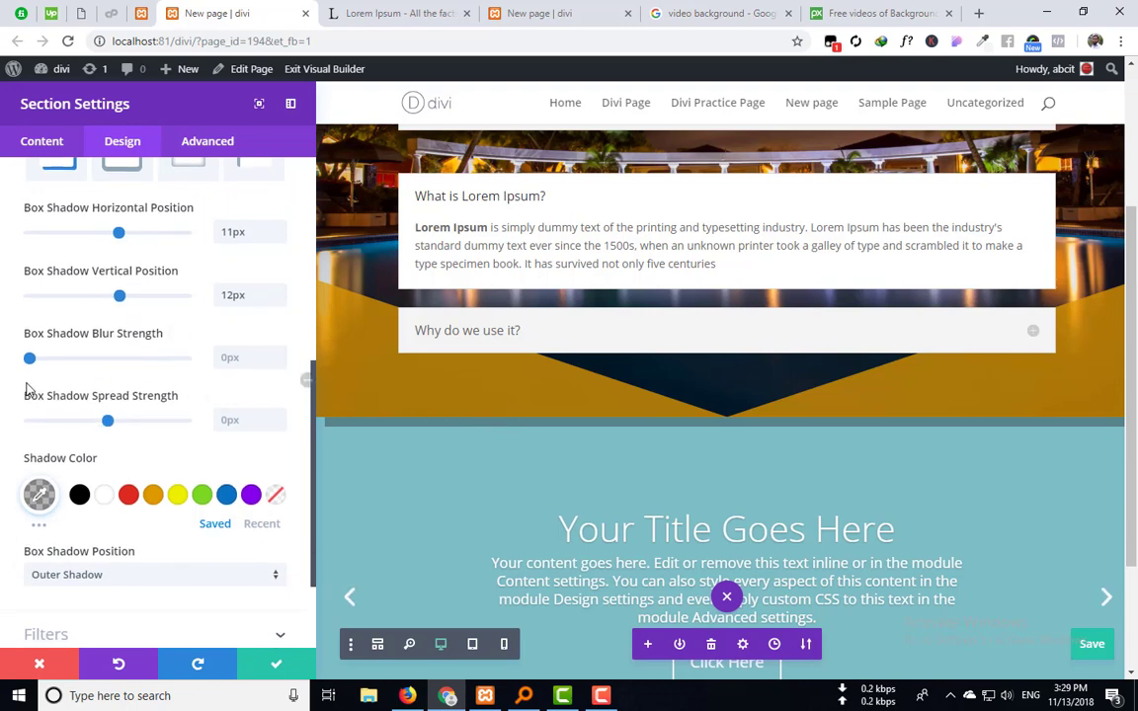
pyautogui.moveTo(31, 360); pyautogui.dragTo(76, 368)
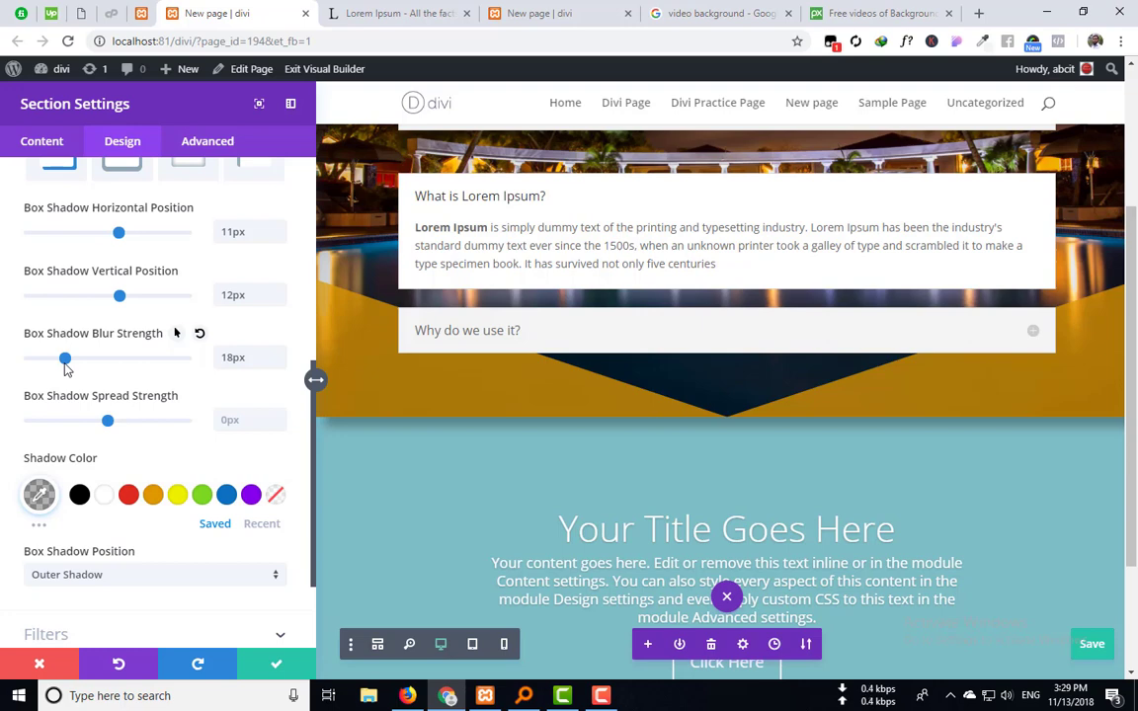
pyautogui.moveTo(65, 367); pyautogui.dragTo(4, 365)
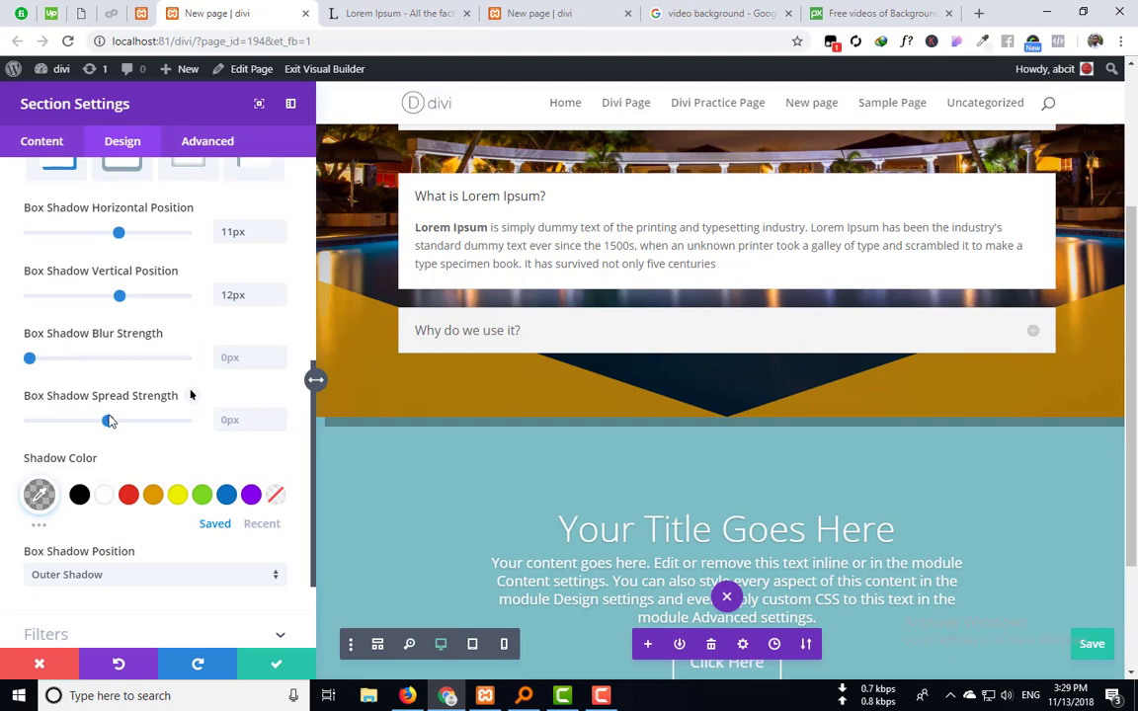
pyautogui.moveTo(108, 420)
pyautogui.mouseDown()
pyautogui.moveTo(212, 432)
pyautogui.moveTo(60, 430)
pyautogui.moveTo(188, 433)
pyautogui.moveTo(111, 436)
pyautogui.mouseUp()
# Step: Try the blue #0c71c3, yellow #edf000 and purple #8300e9 swatches as the section's shadow color
pyautogui.scroll(-2, 116, 450)
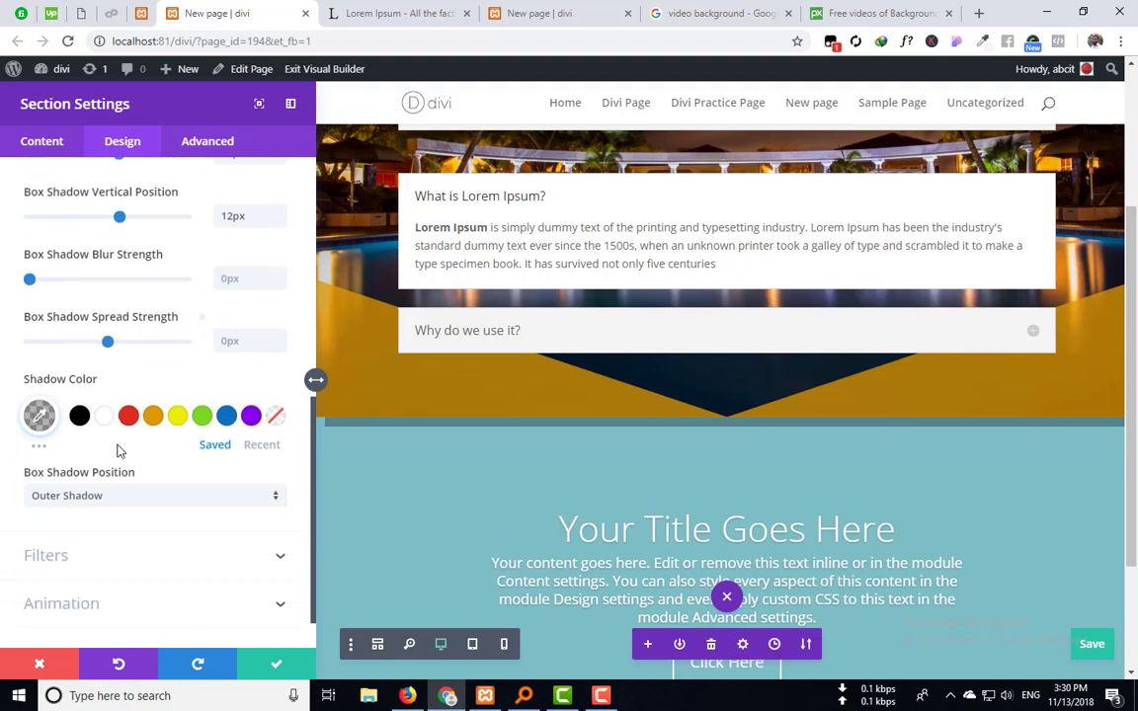
pyautogui.click(227, 417)
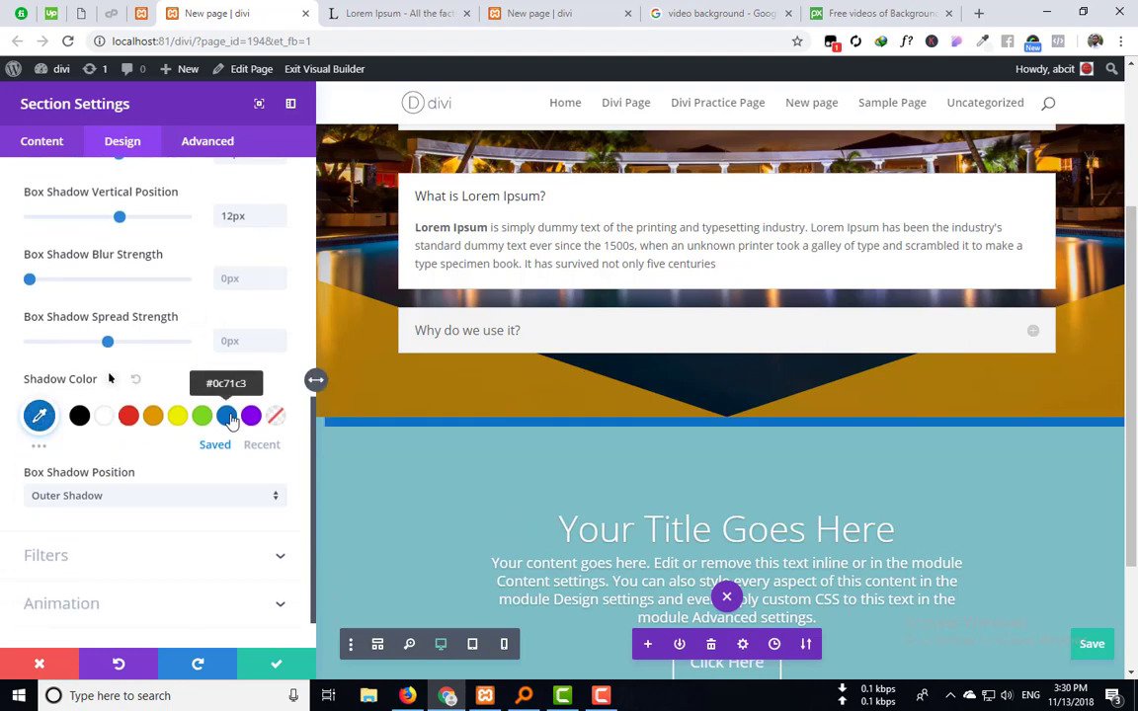
pyautogui.click(251, 416)
pyautogui.click(178, 416)
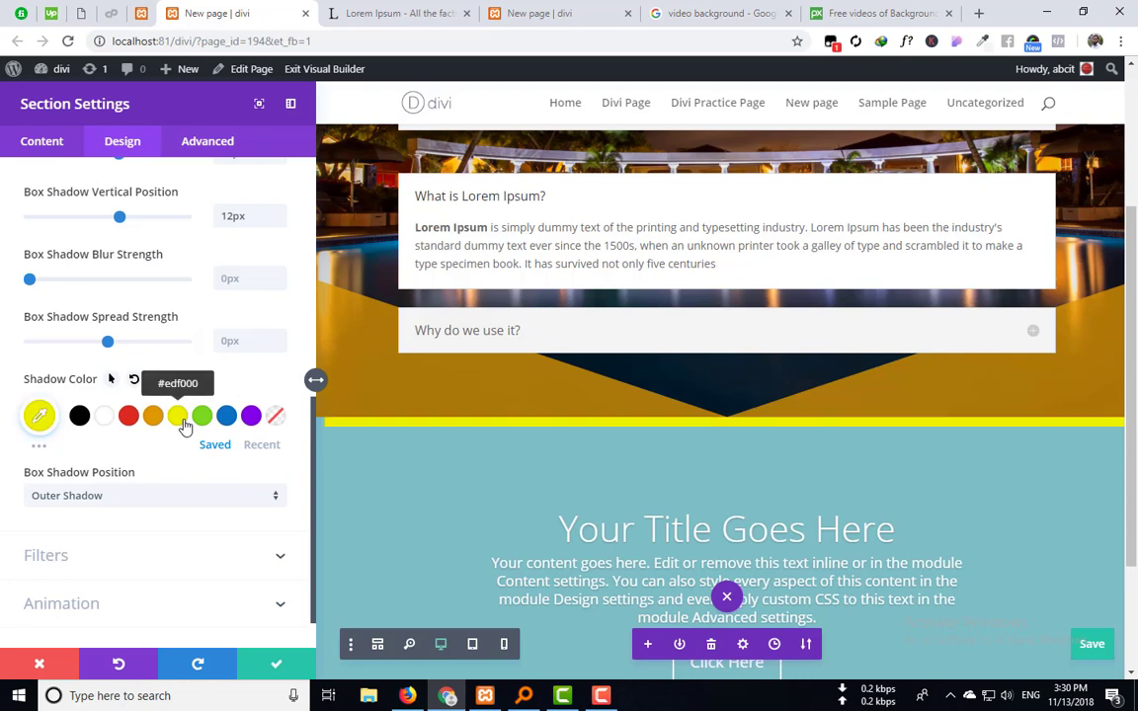
pyautogui.click(251, 416)
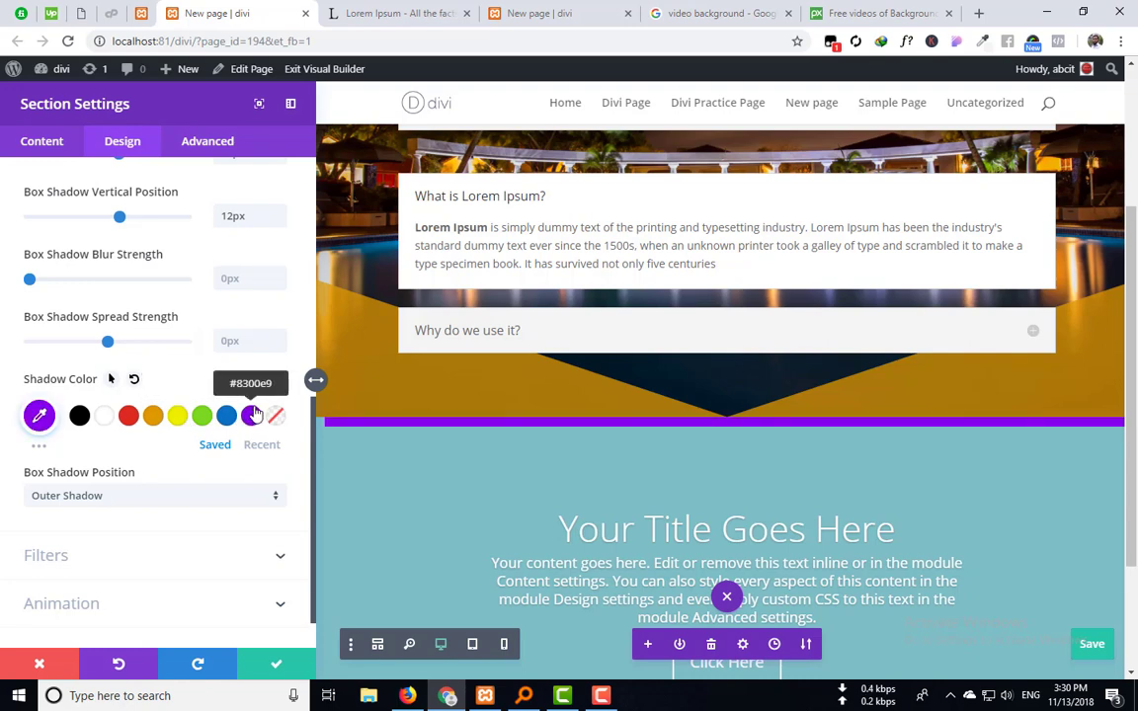
# Step: Choose a custom, slightly transparent blue as the section's shadow color
pyautogui.click(39, 416)
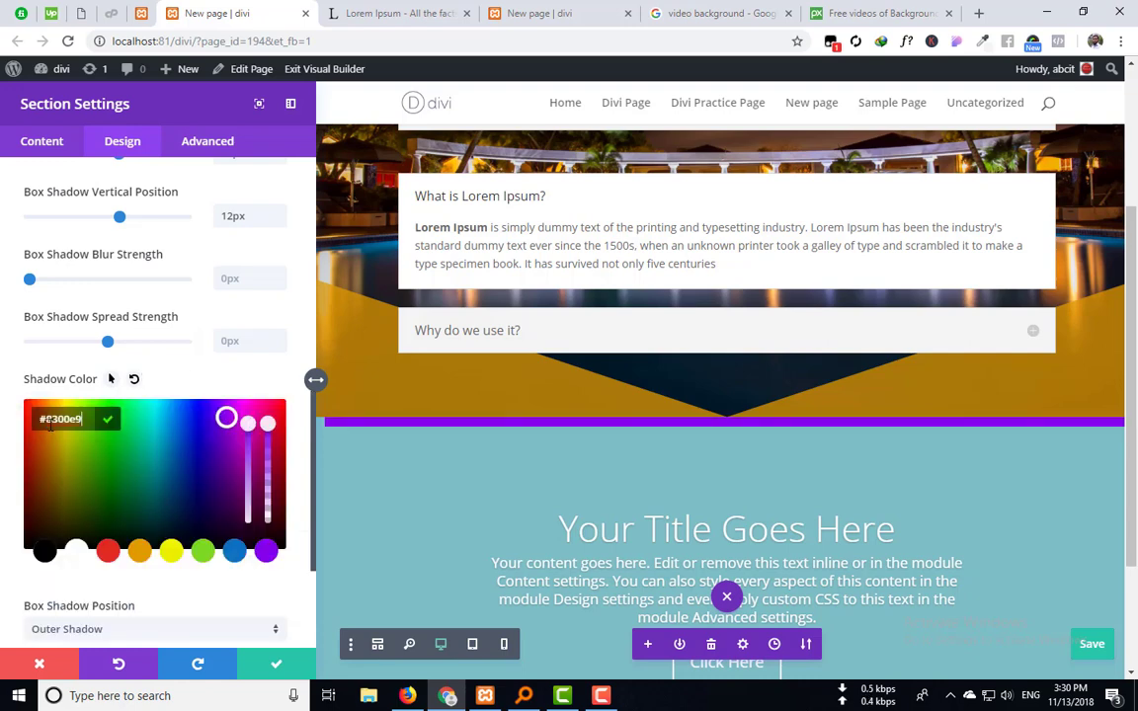
pyautogui.moveTo(103, 435); pyautogui.dragTo(186, 431)
pyautogui.moveTo(268, 426); pyautogui.dragTo(267, 456)
pyautogui.click(222, 380)
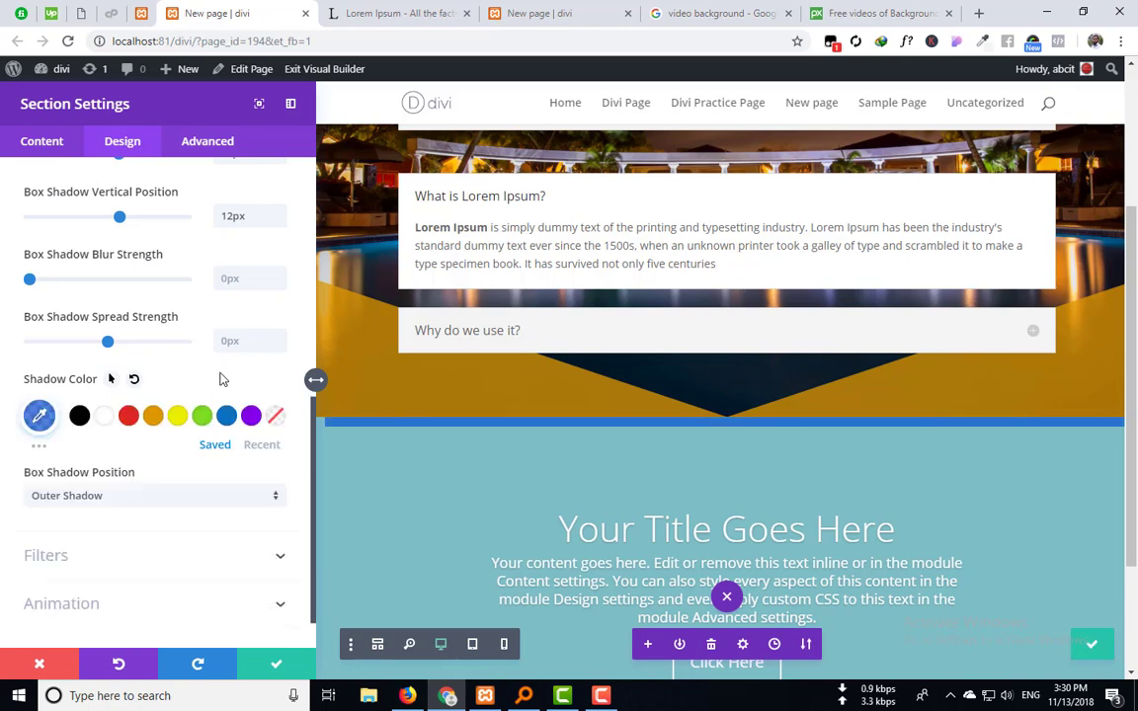
# Step: Set the box shadow position to Inner Shadow and check the section's upper and lower edges
pyautogui.scroll(-1, 91, 513)
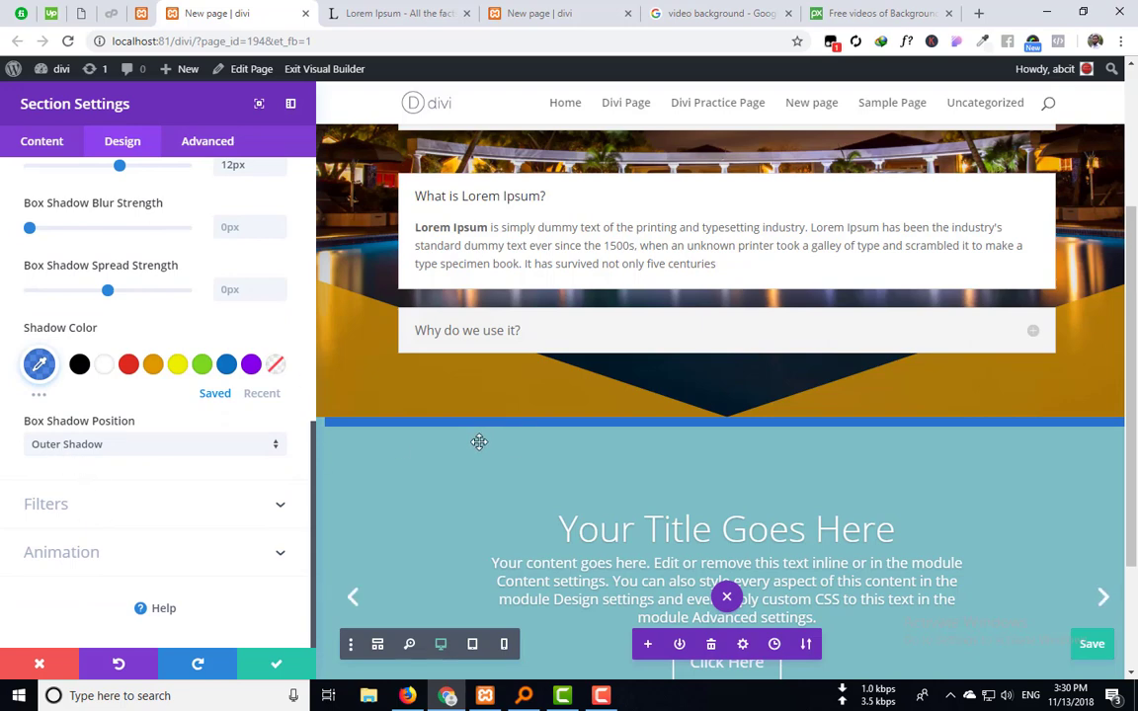
pyautogui.click(177, 450)
pyautogui.click(69, 484)
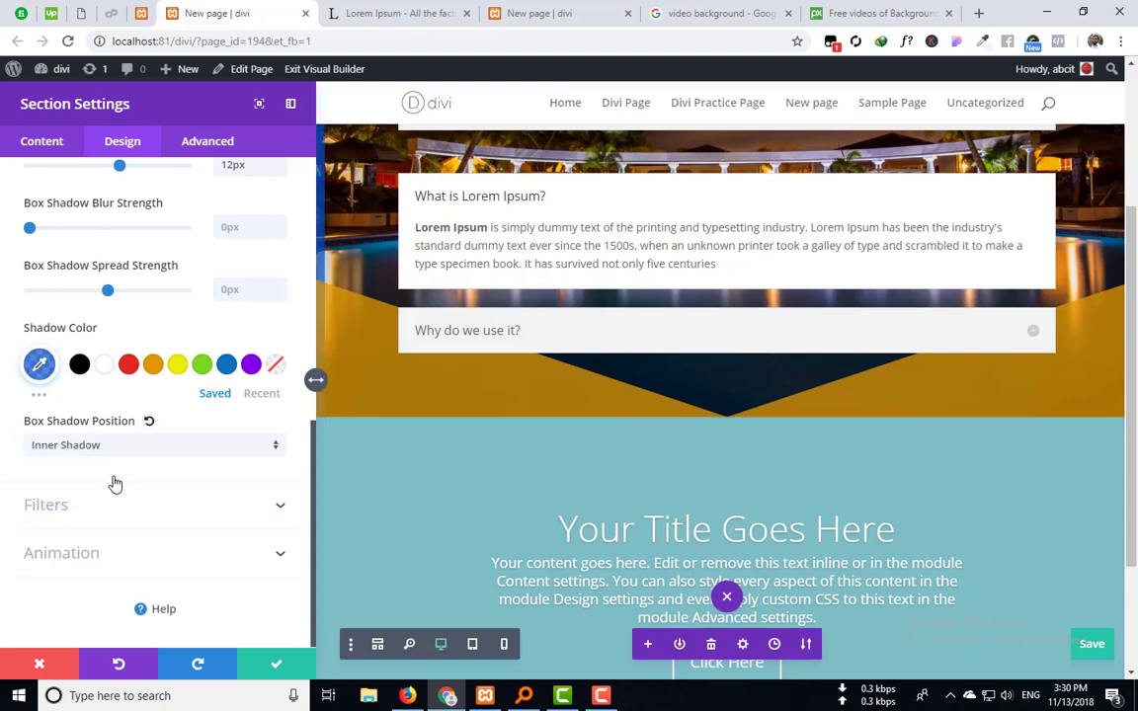
pyautogui.scroll(3, 533, 356)
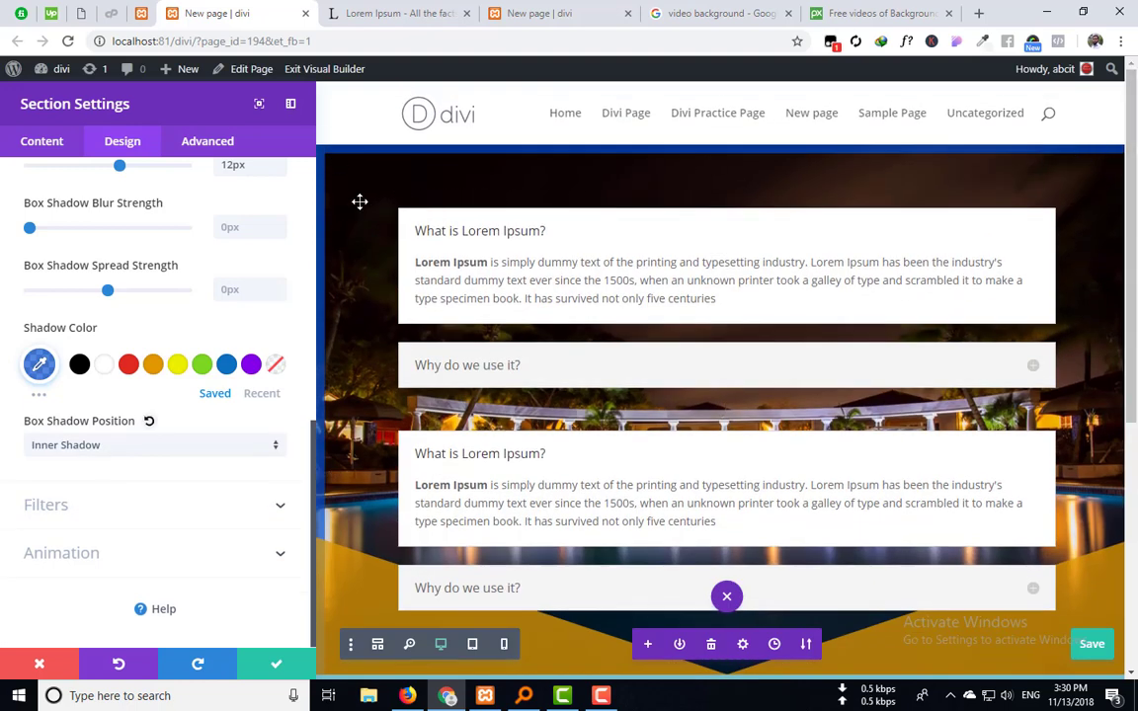
pyautogui.scroll(-3, 376, 435)
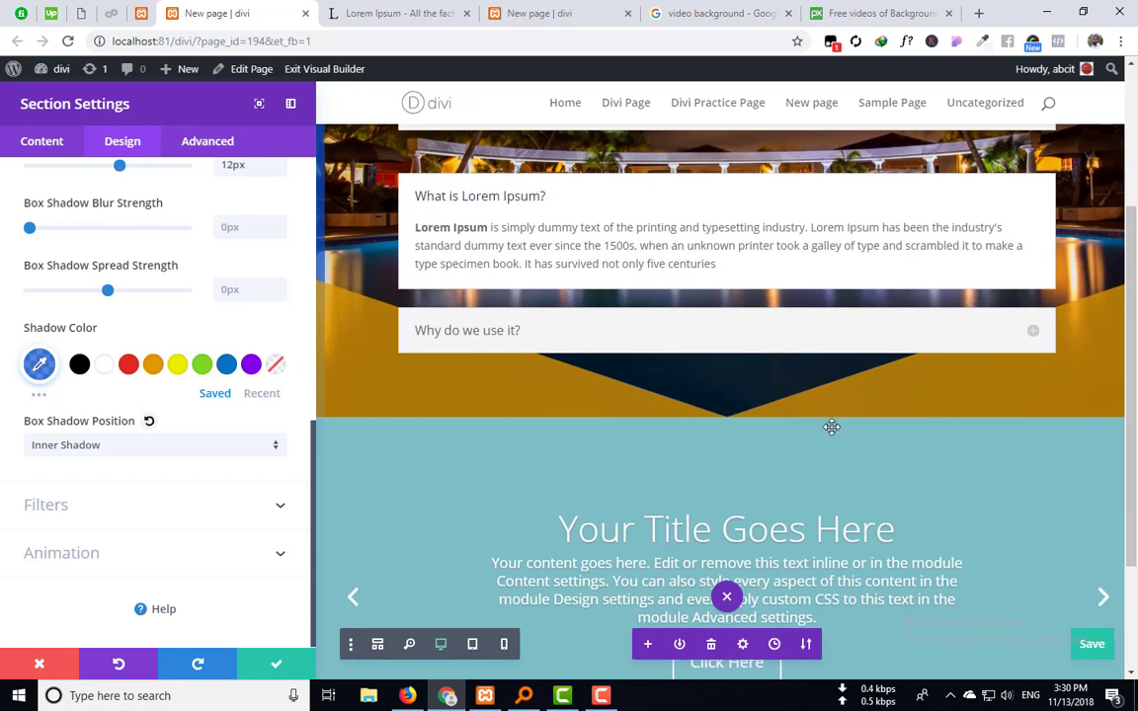
# Step: Switch the box shadow position to Outer Shadow and back to Inner Shadow to compare them on the section
pyautogui.click(84, 455)
pyautogui.click(89, 460)
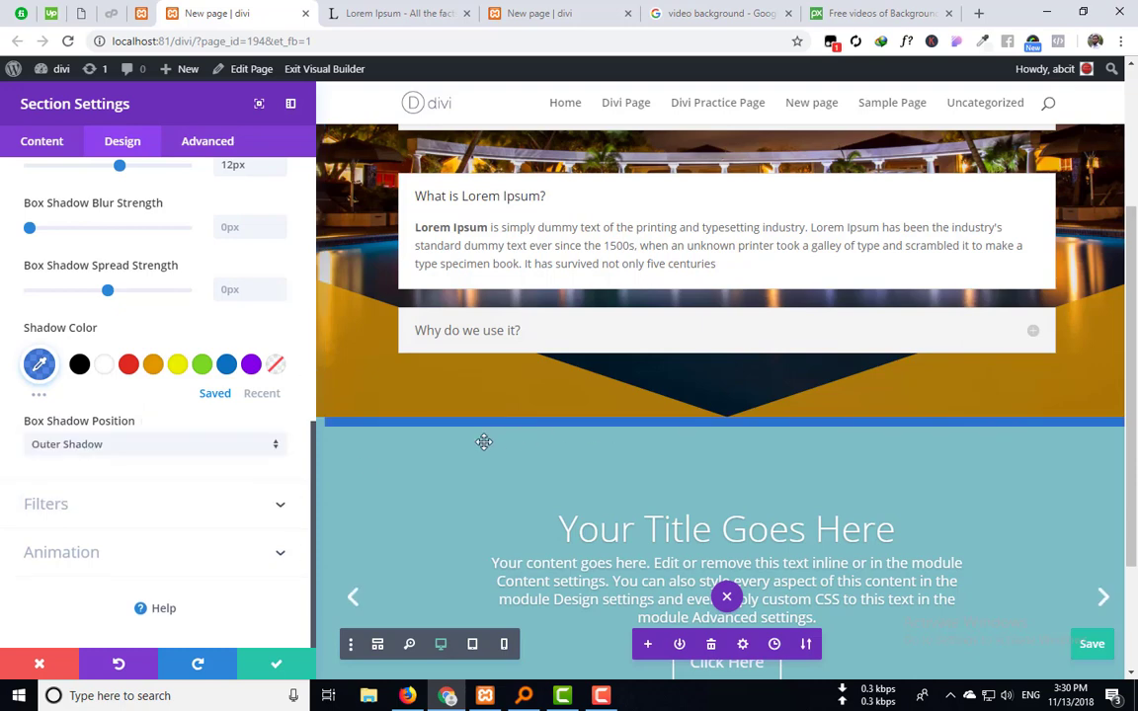
pyautogui.click(99, 449)
pyautogui.click(84, 457)
pyautogui.click(149, 458)
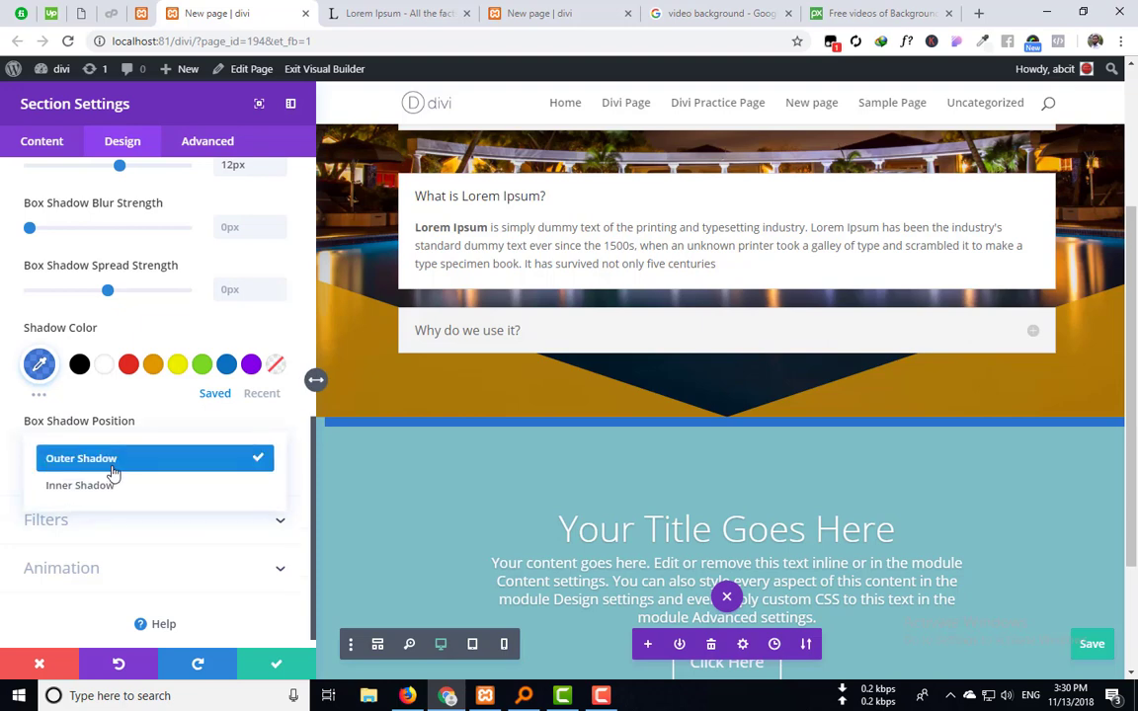
pyautogui.click(112, 484)
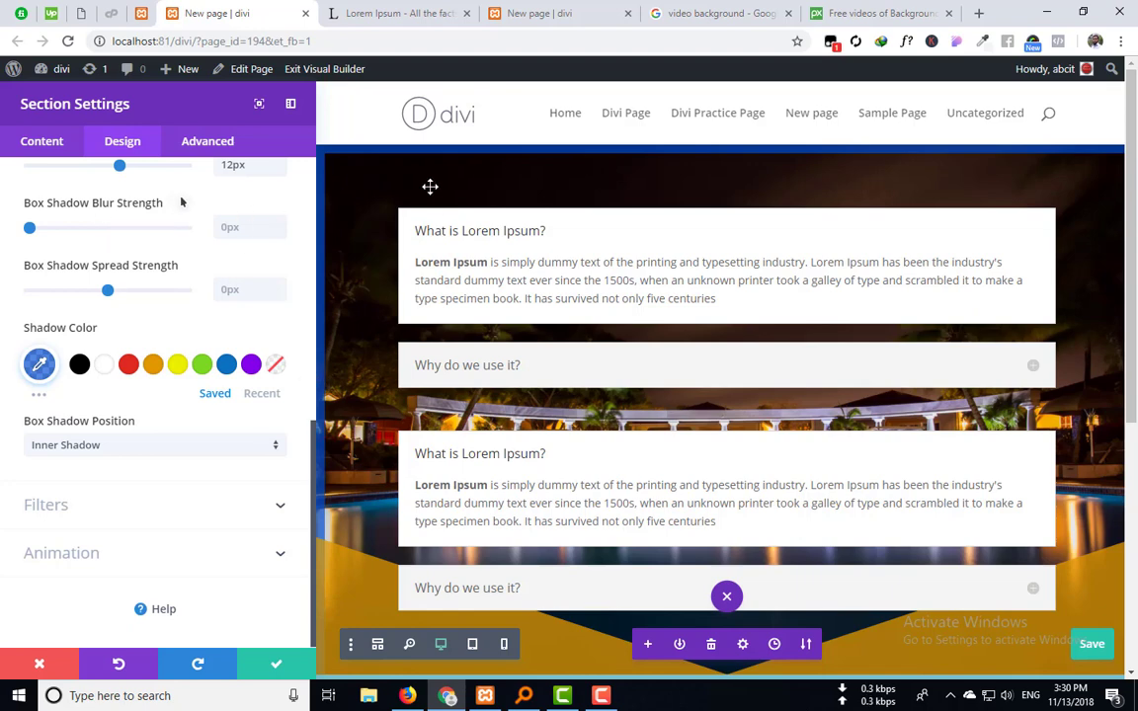
# Step: Try the hard all-around outline preset and the soft inner shadow preset, checking each on the section's edges
pyautogui.scroll(3, 145, 257)
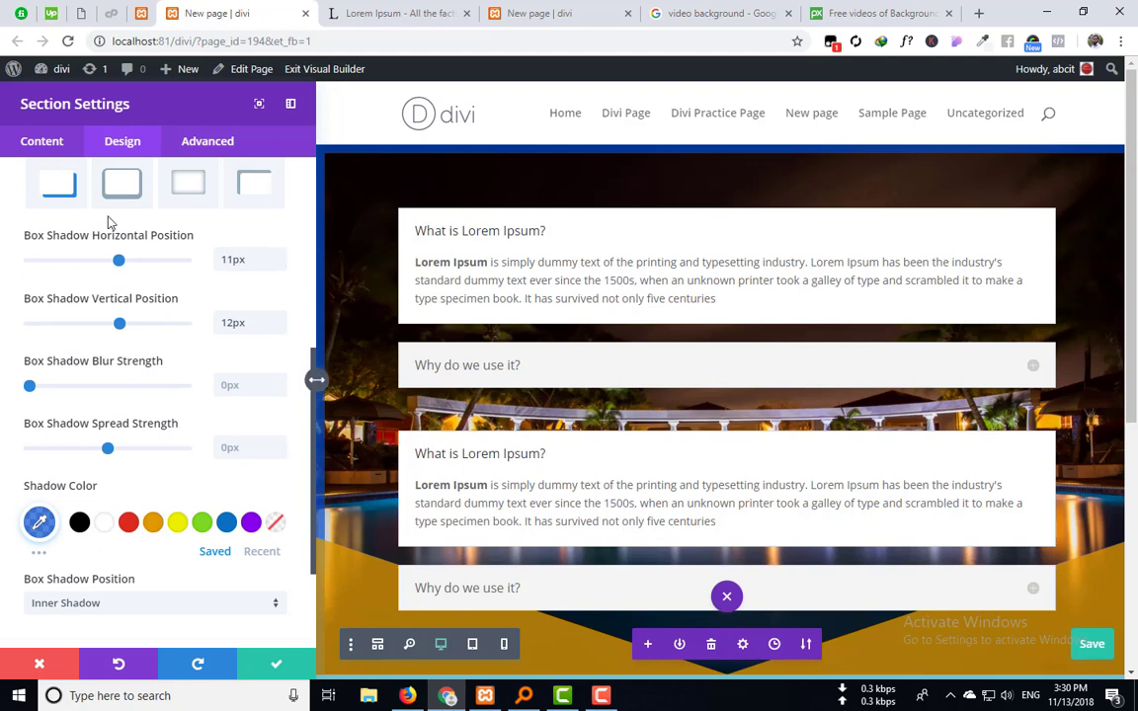
pyautogui.scroll(3, 135, 283)
pyautogui.click(118, 342)
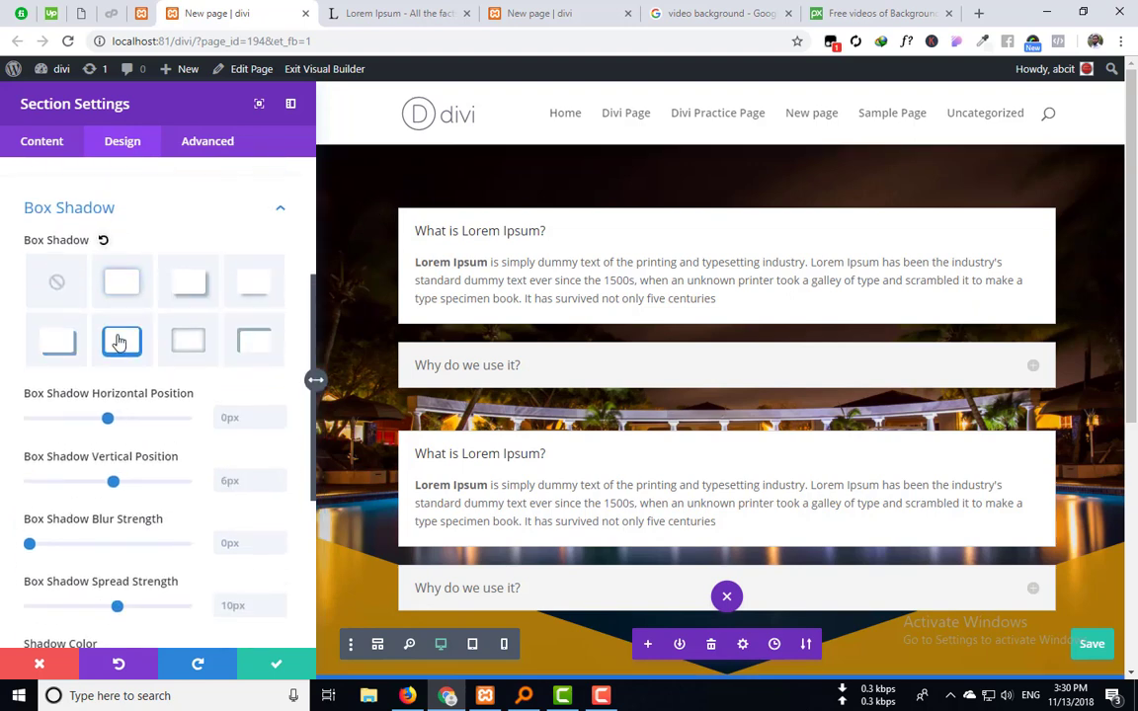
pyautogui.scroll(-3, 519, 371)
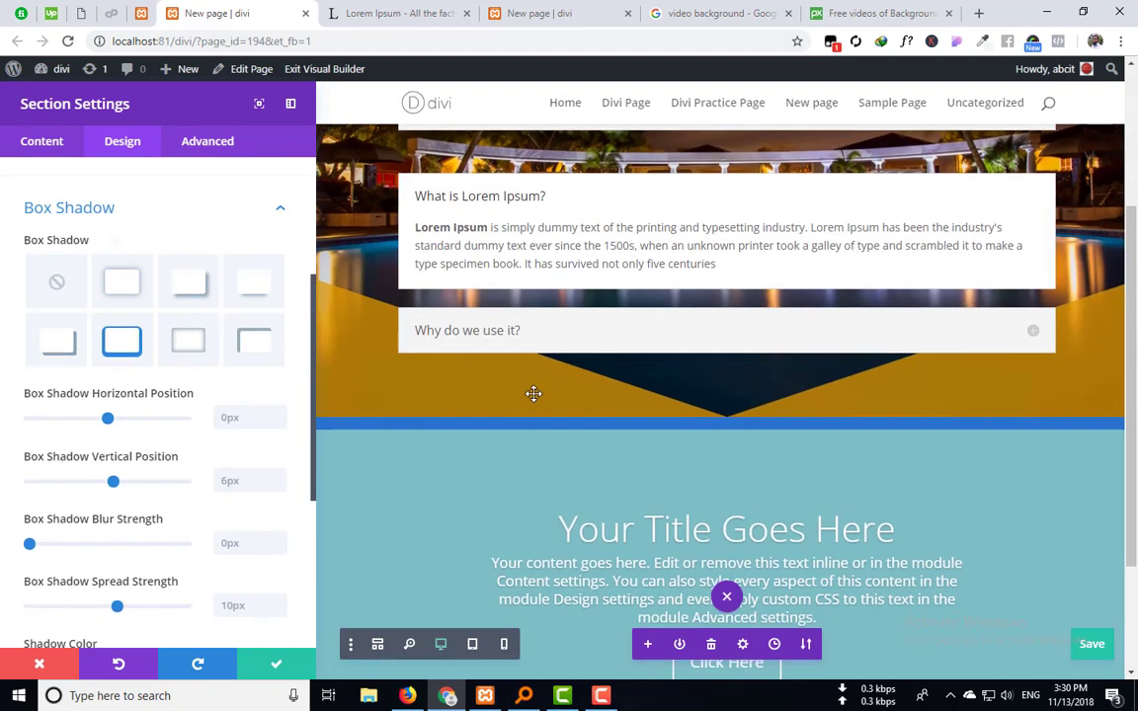
pyautogui.click(192, 342)
pyautogui.scroll(3, 203, 343)
pyautogui.scroll(3, 467, 257)
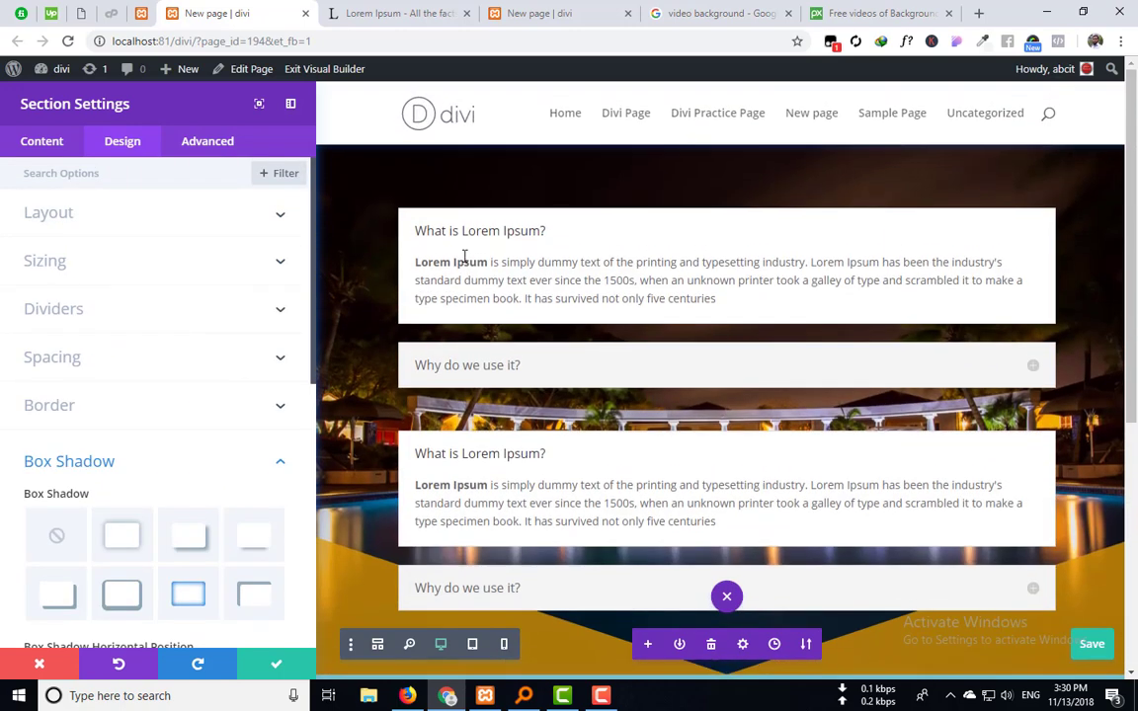
# Step: Try the top-left and bottom-edge box shadow presets, apply the soft bottom-right preset, and review its settings
pyautogui.click(253, 592)
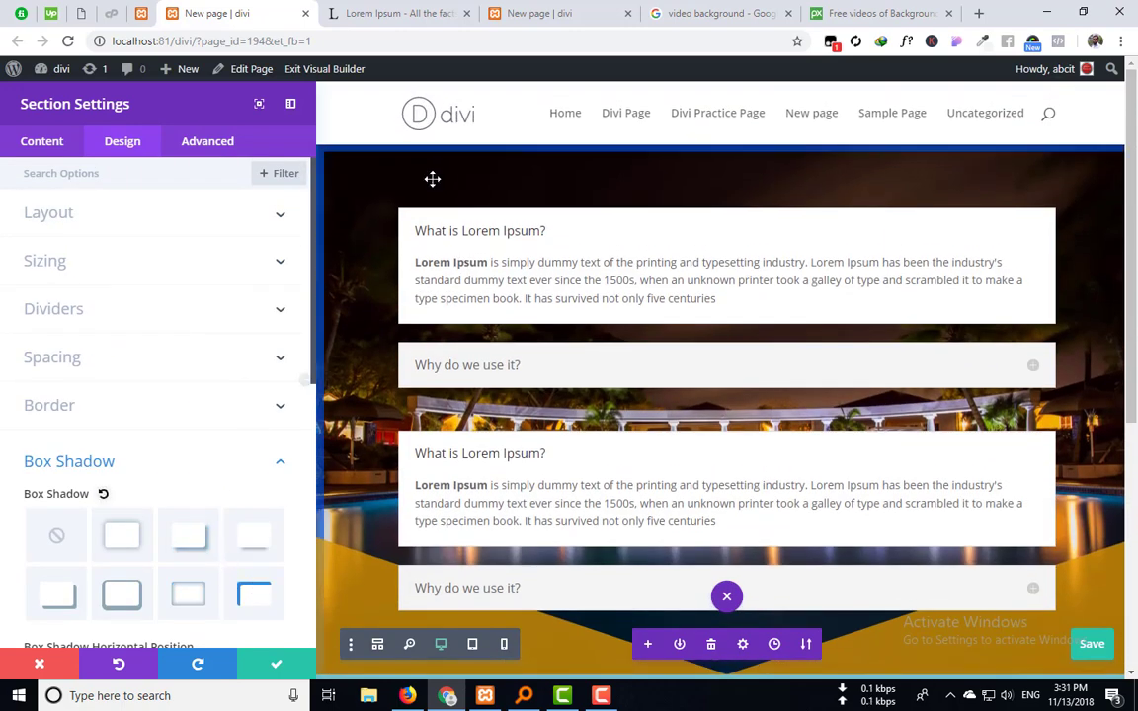
pyautogui.click(250, 539)
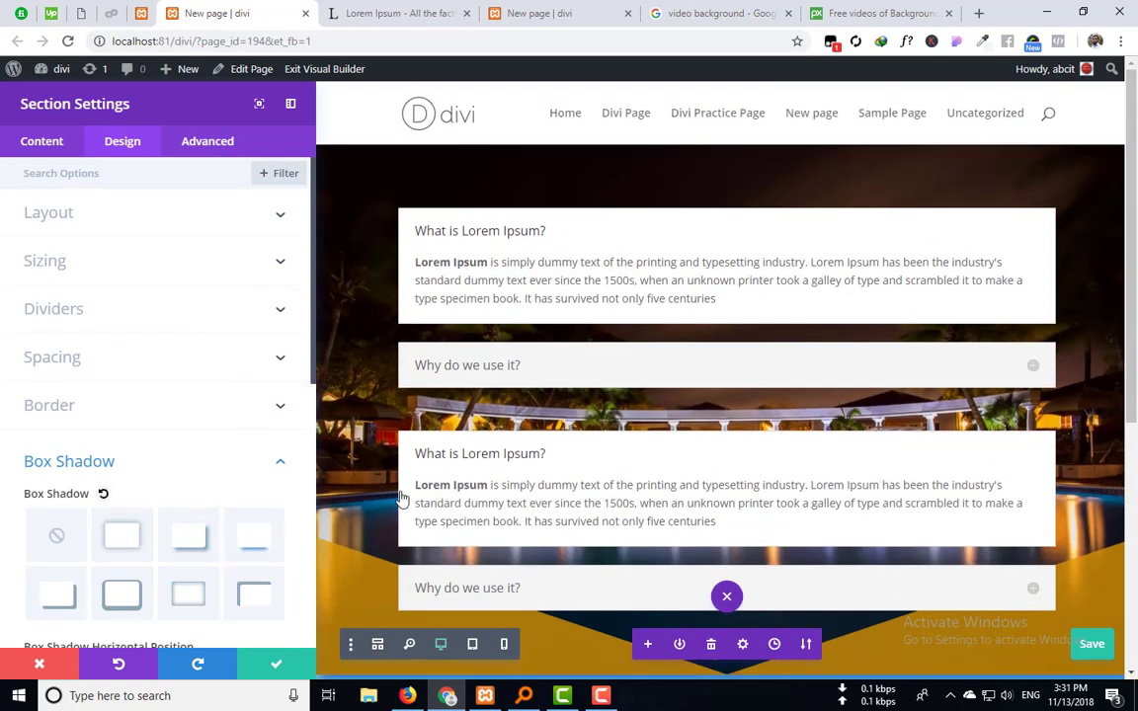
pyautogui.scroll(-3, 457, 503)
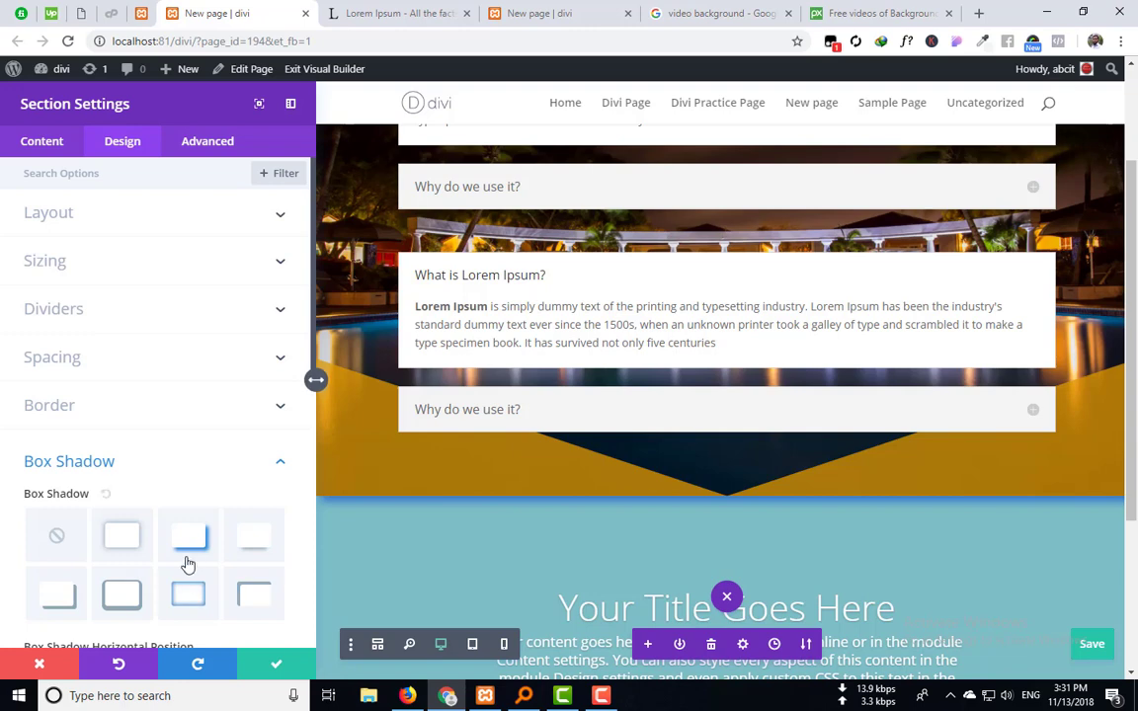
pyautogui.scroll(3, 318, 486)
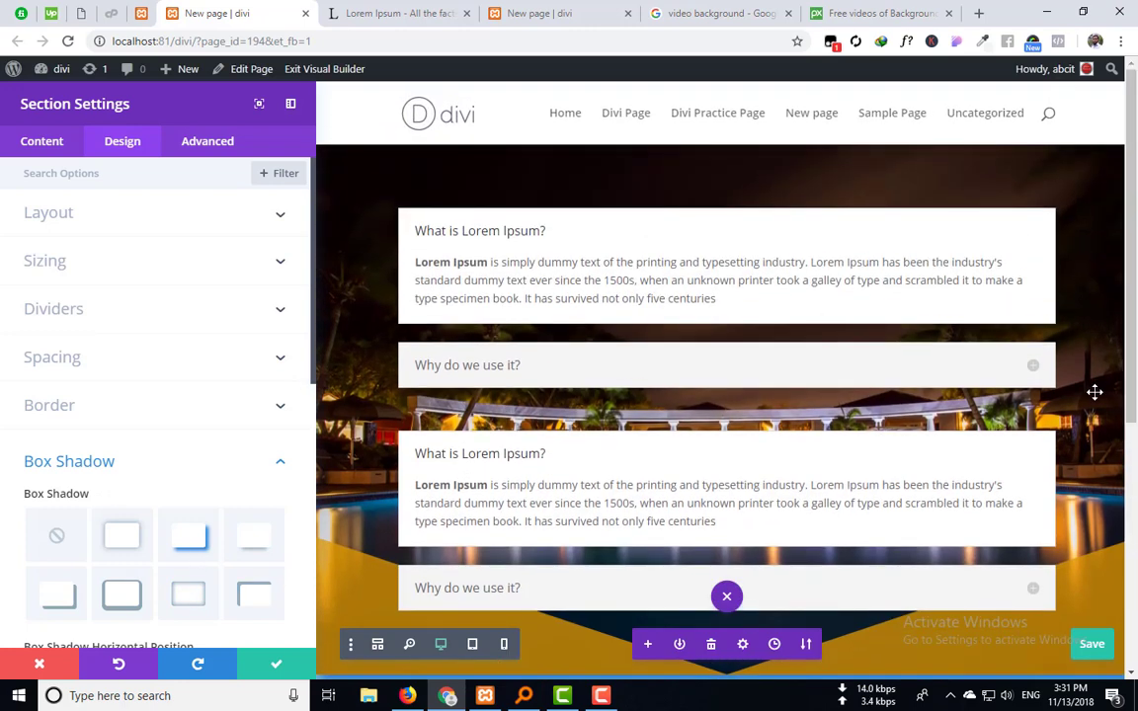
pyautogui.scroll(-5, 204, 427)
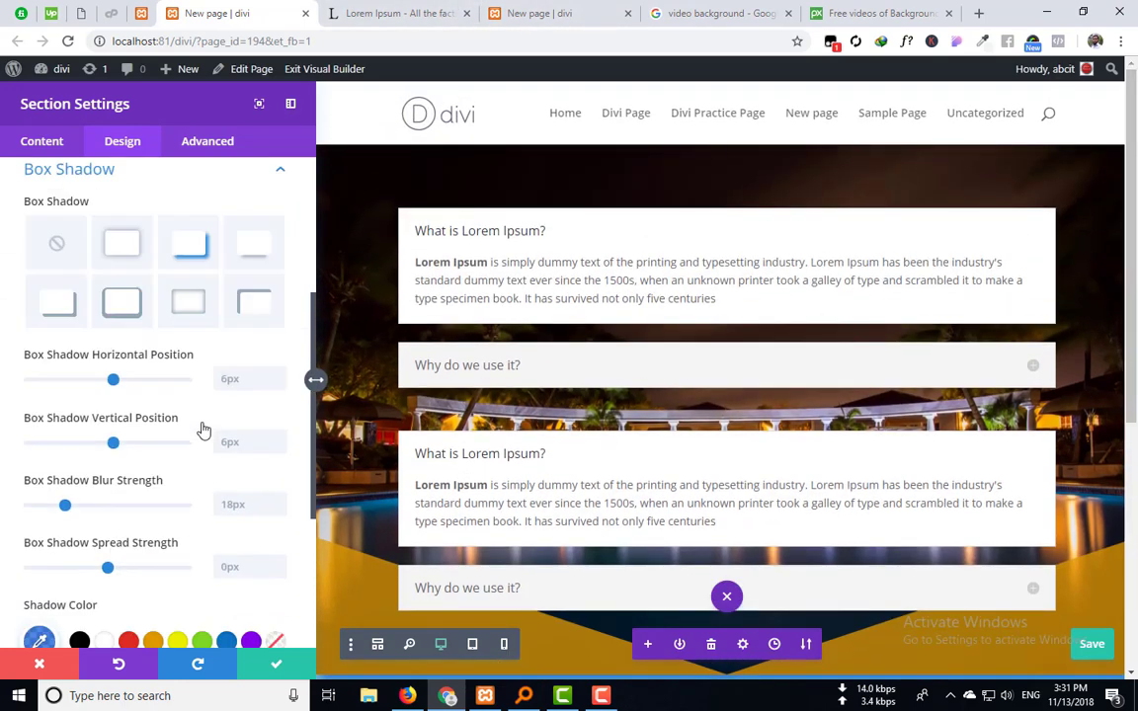
pyautogui.scroll(5, 203, 425)
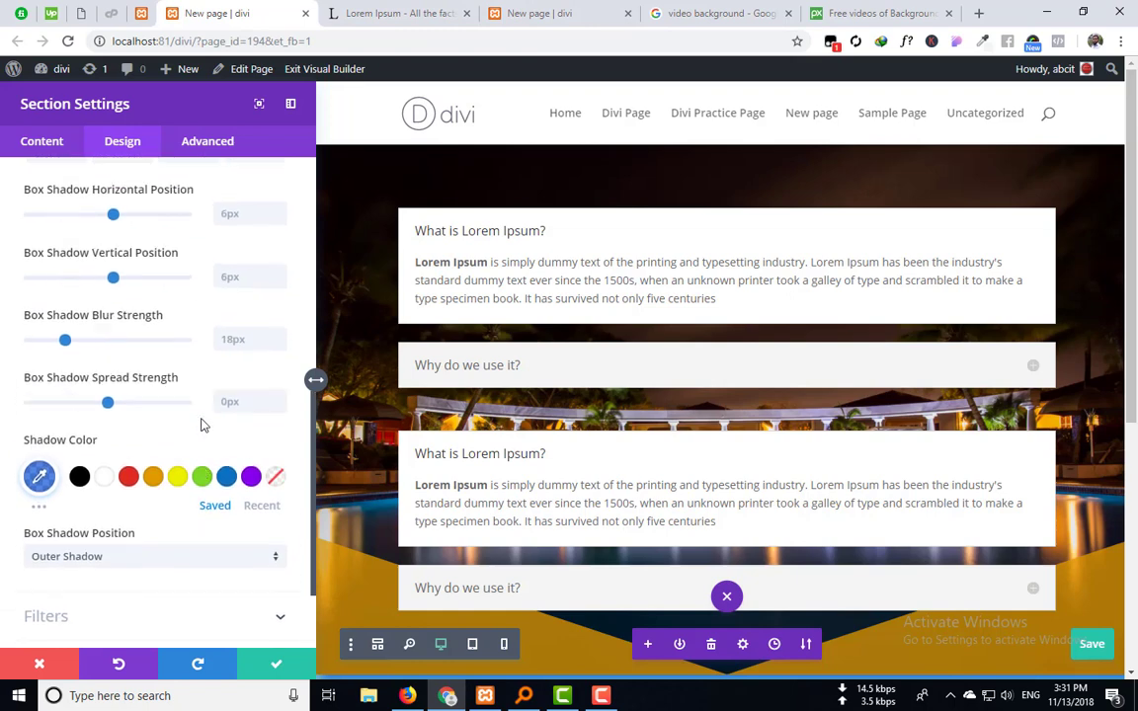
# Step: Open the section's filter settings, try shifting the hue, and reset it to 0deg
pyautogui.click(220, 227)
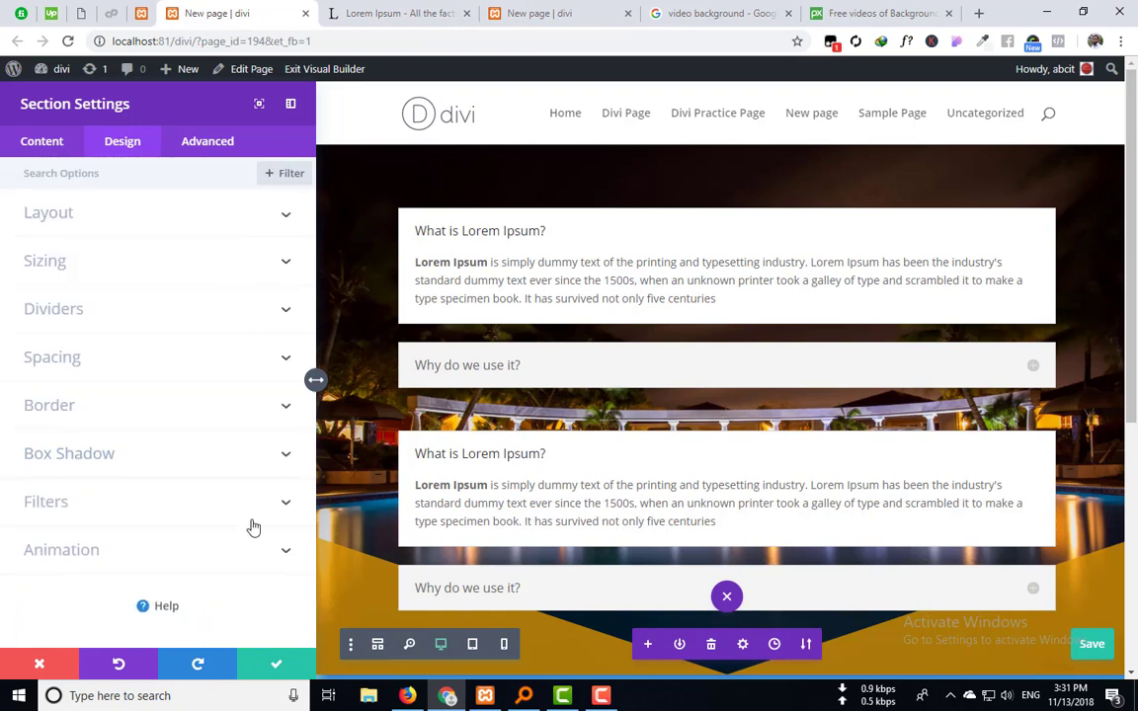
pyautogui.click(145, 509)
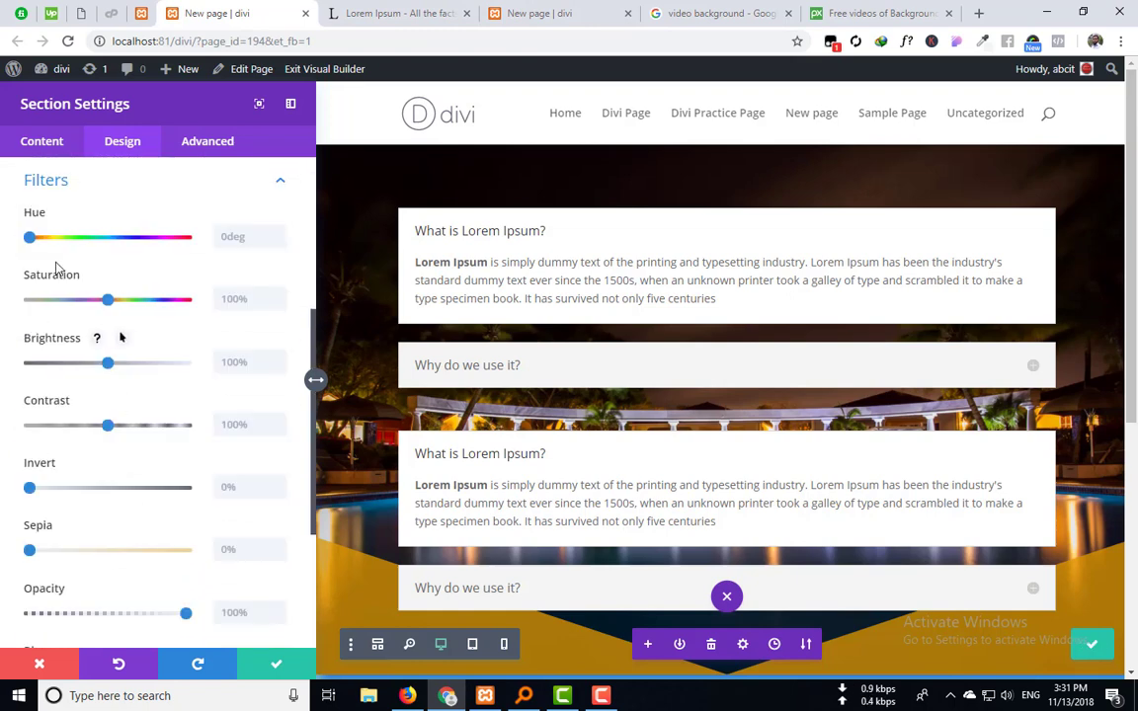
pyautogui.moveTo(30, 237); pyautogui.dragTo(109, 247)
pyautogui.click(103, 214)
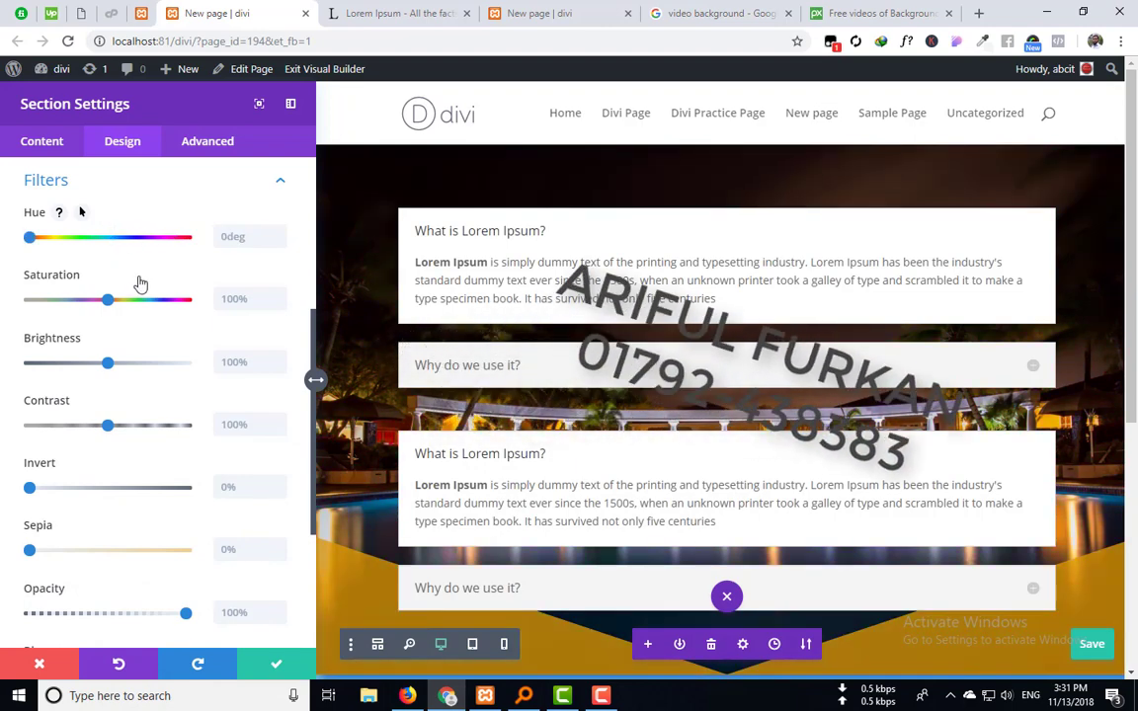
pyautogui.scroll(-1, 140, 284)
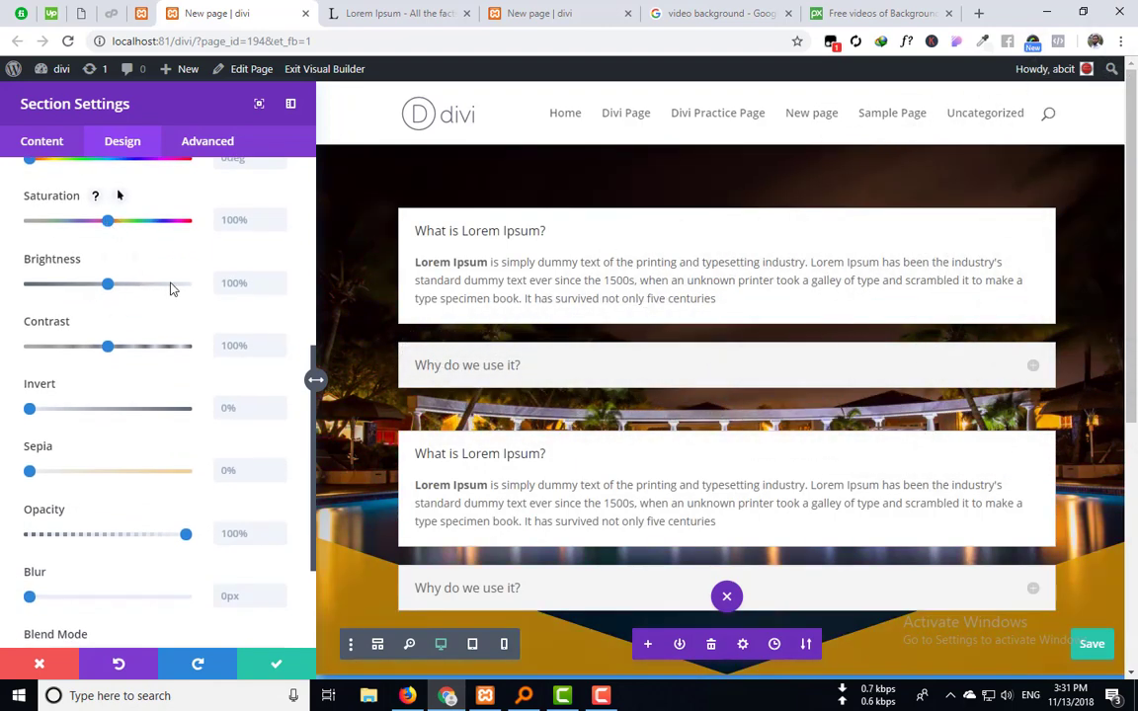
# Step: Try changing the section's brightness and lowering its opacity to 87%, resetting each filter to its default
pyautogui.moveTo(132, 286); pyautogui.dragTo(89, 285)
pyautogui.click(142, 260)
pyautogui.scroll(-2, 163, 287)
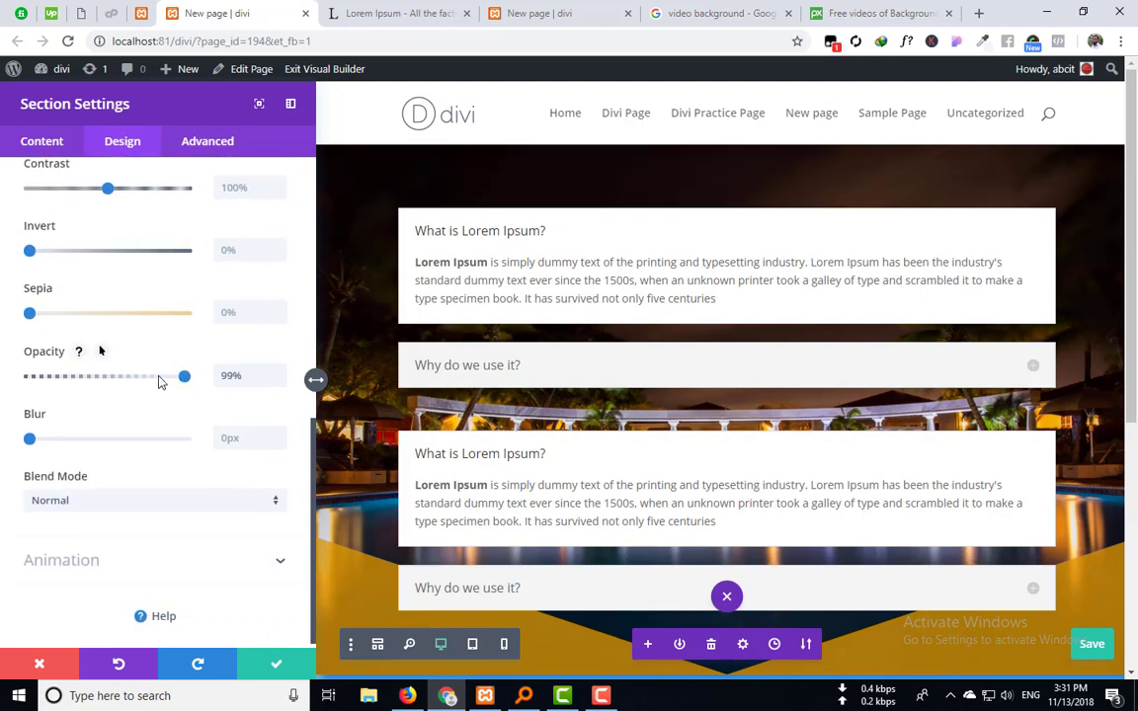
pyautogui.moveTo(158, 382); pyautogui.dragTo(143, 353)
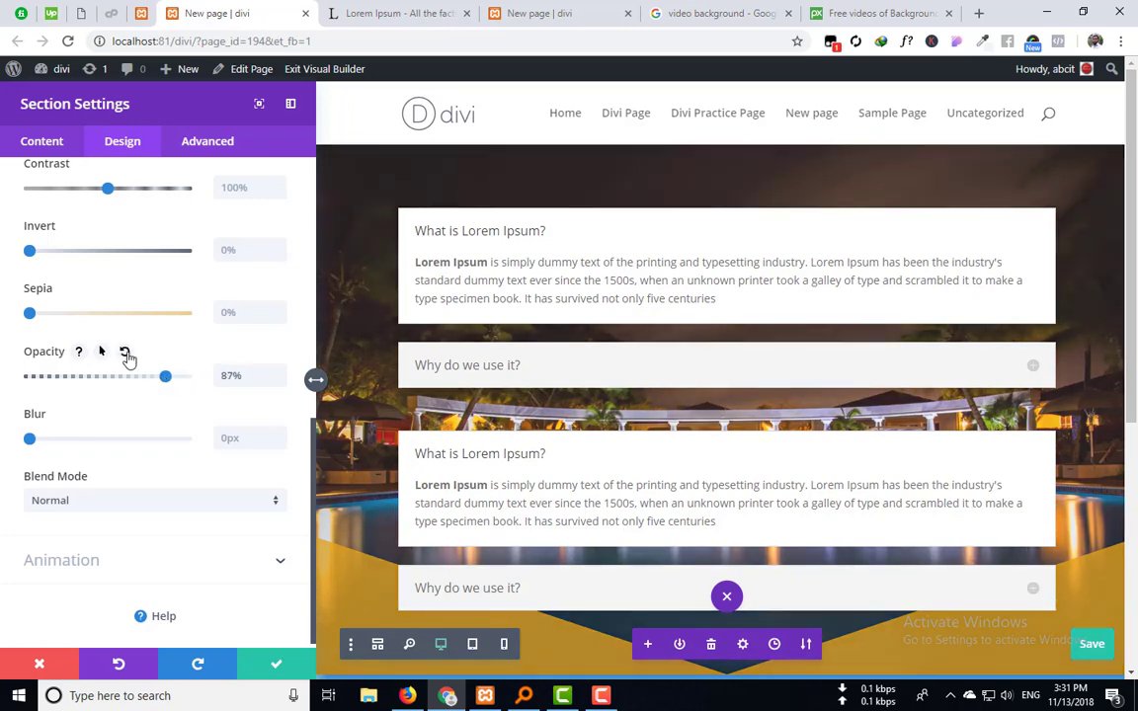
pyautogui.click(125, 352)
# Step: Try the Color Burn and Overlay blend modes on the section and return to Normal
pyautogui.scroll(-1, 98, 340)
pyautogui.click(92, 494)
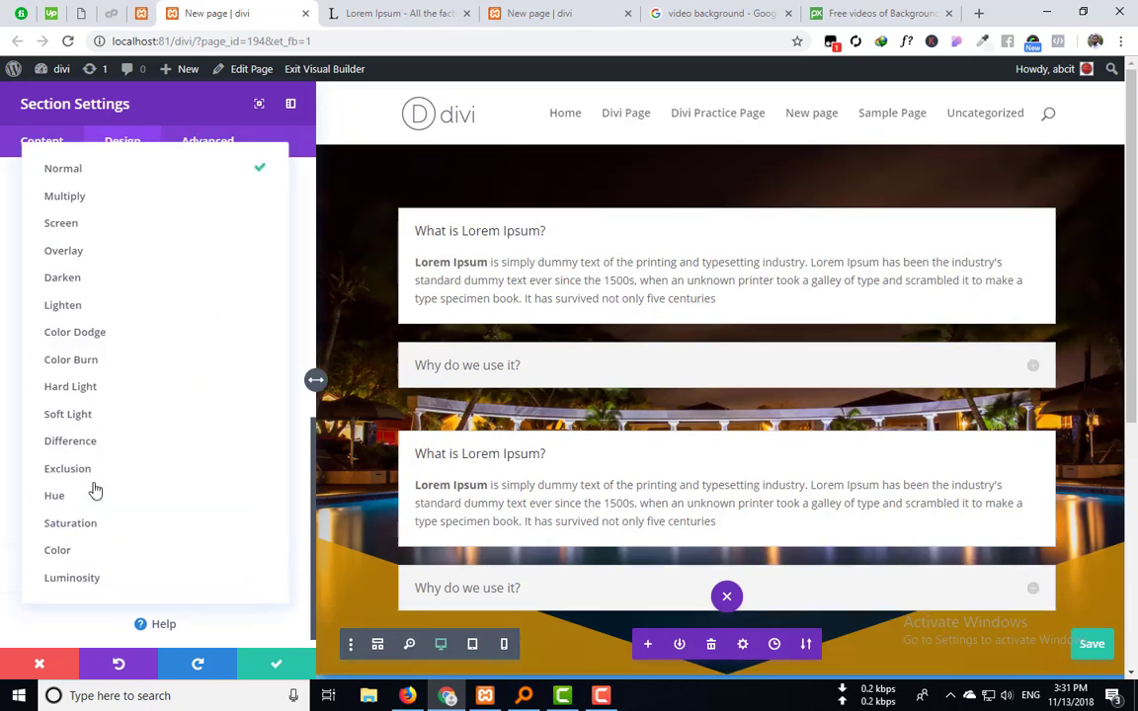
pyautogui.click(99, 360)
pyautogui.click(106, 492)
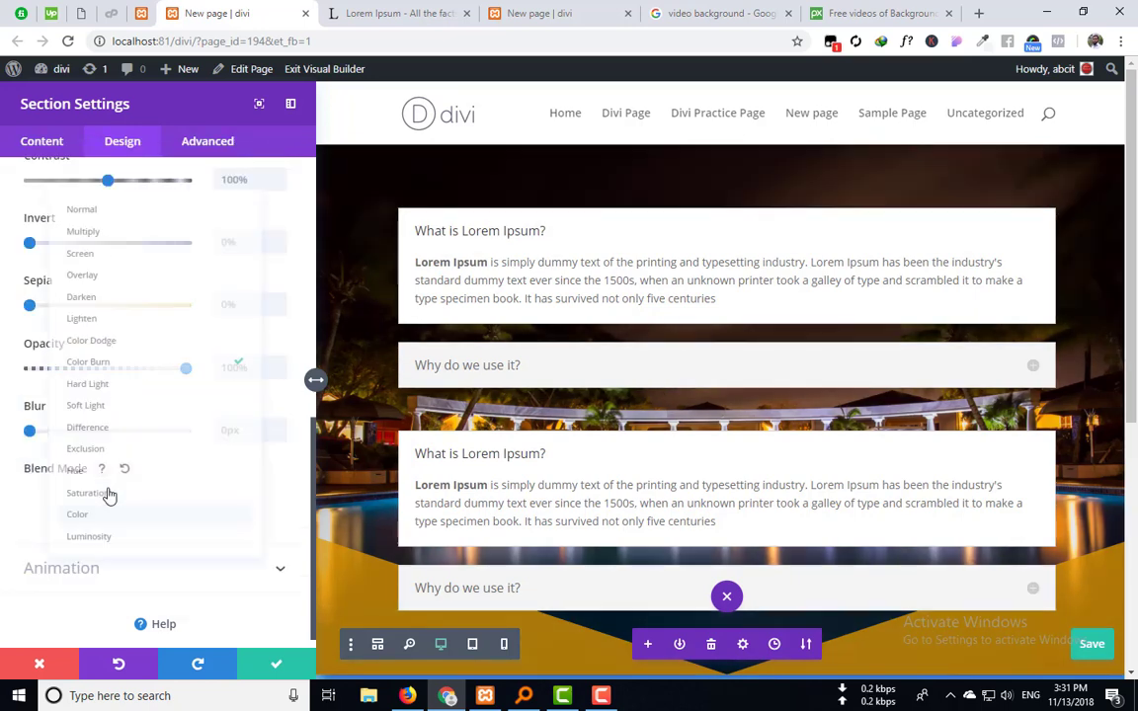
pyautogui.click(66, 270)
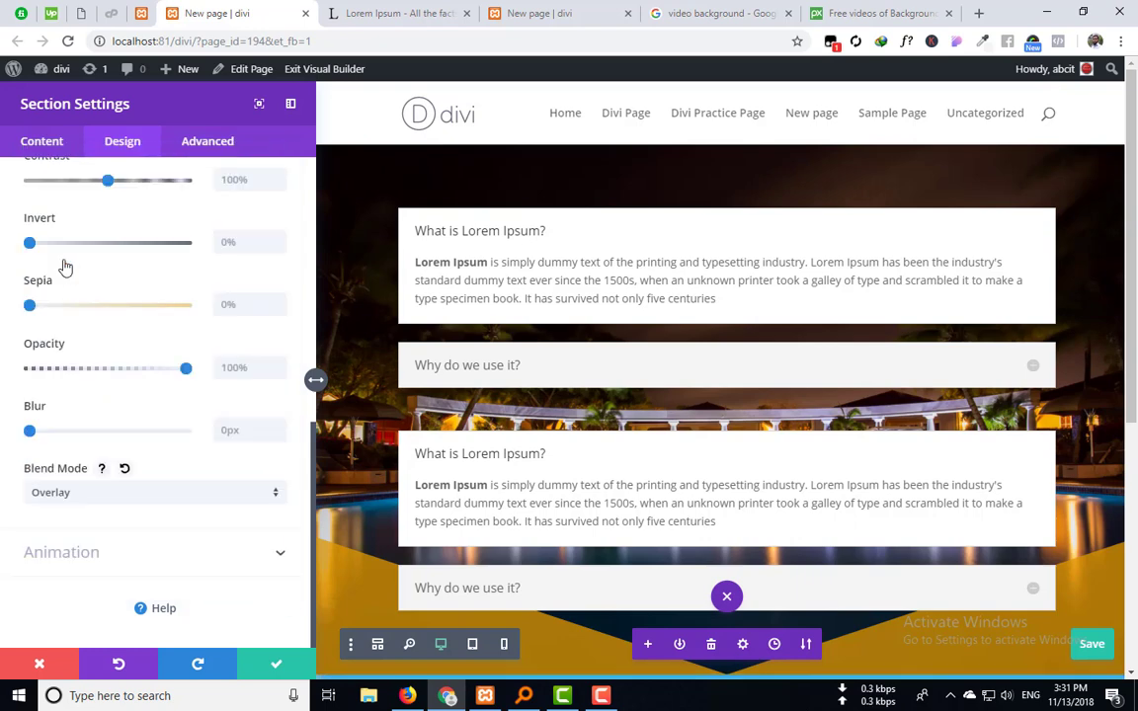
pyautogui.click(129, 496)
pyautogui.click(105, 174)
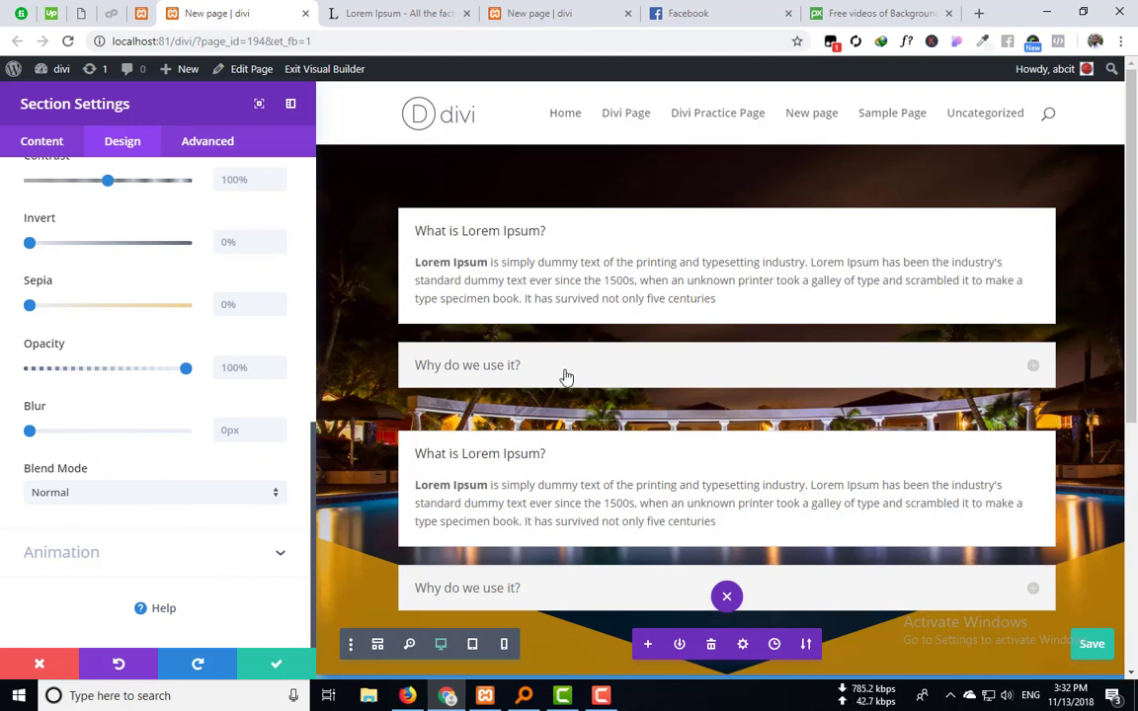
# Step: Open the section's animation settings and preview the Fade, Slide, Bounce, Roll, Fold, Flip and Zoom styles
pyautogui.click(142, 556)
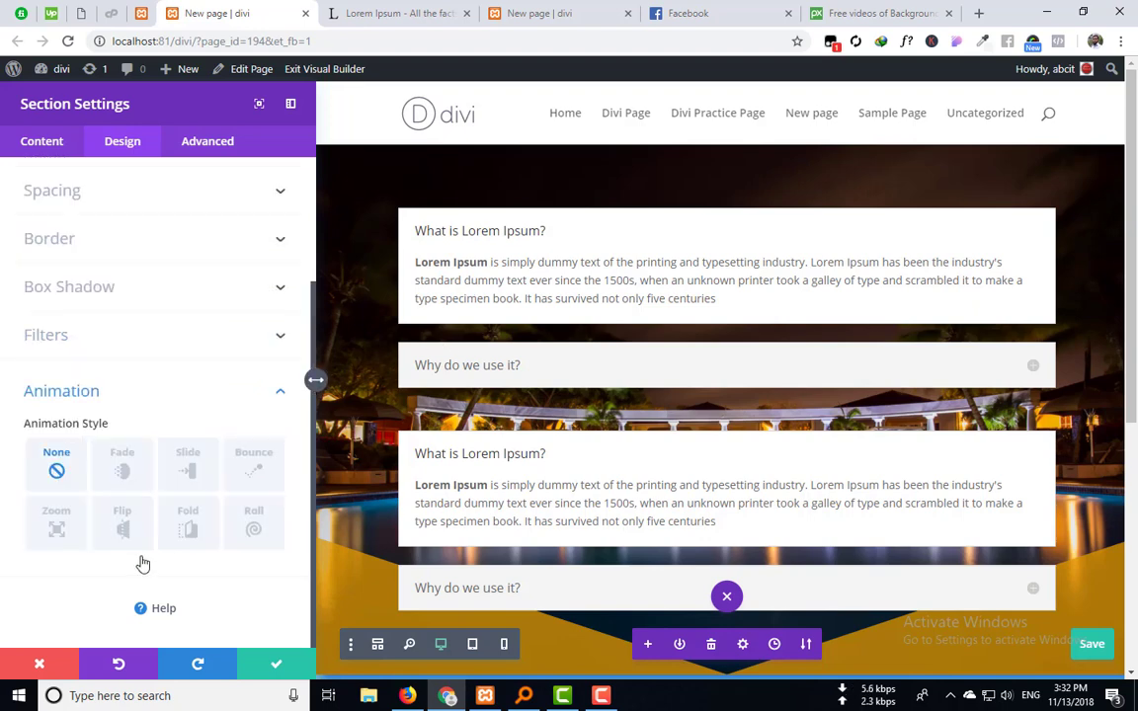
pyautogui.click(121, 468)
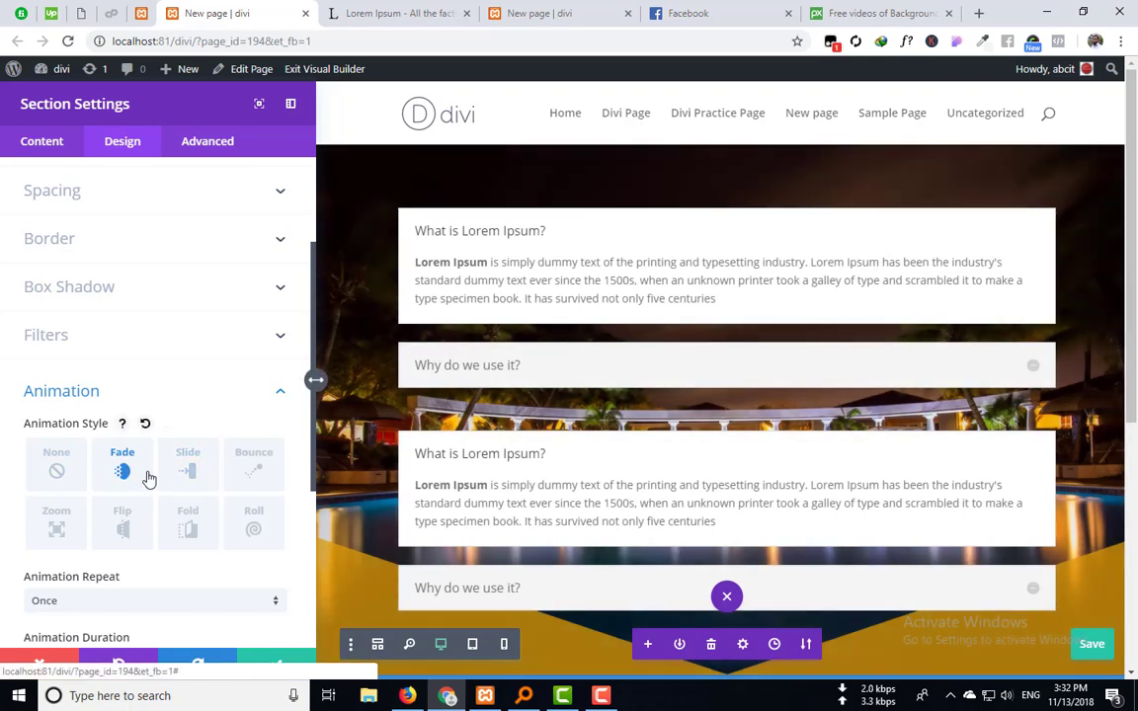
pyautogui.click(186, 468)
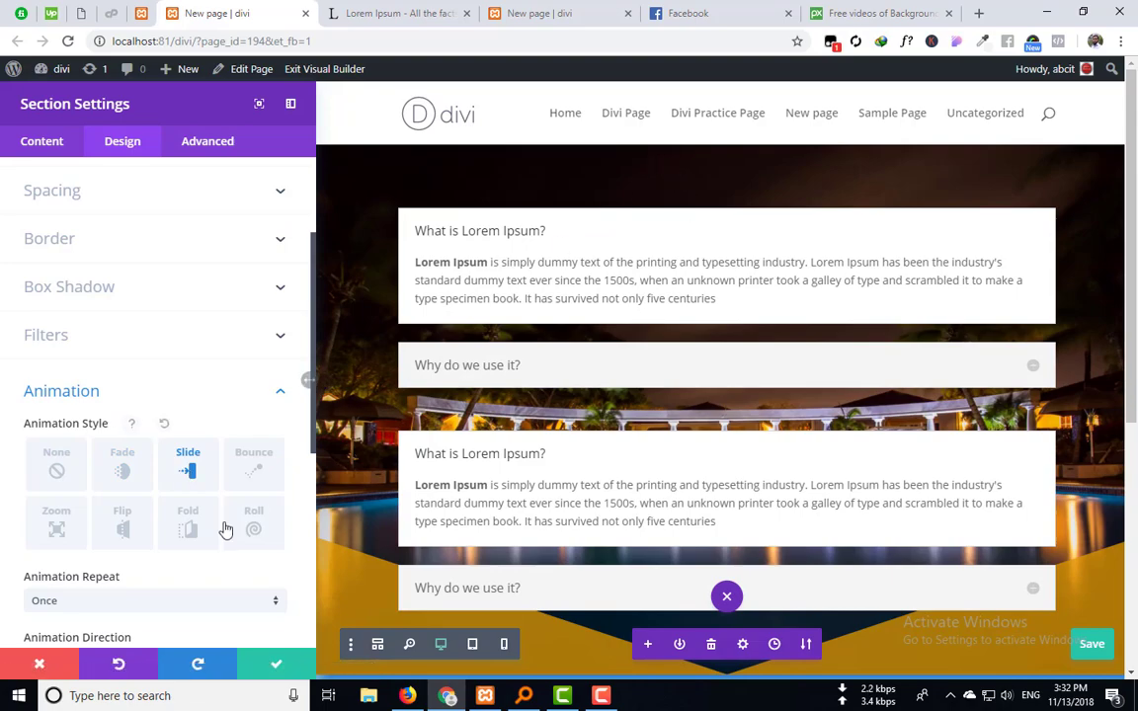
pyautogui.click(257, 467)
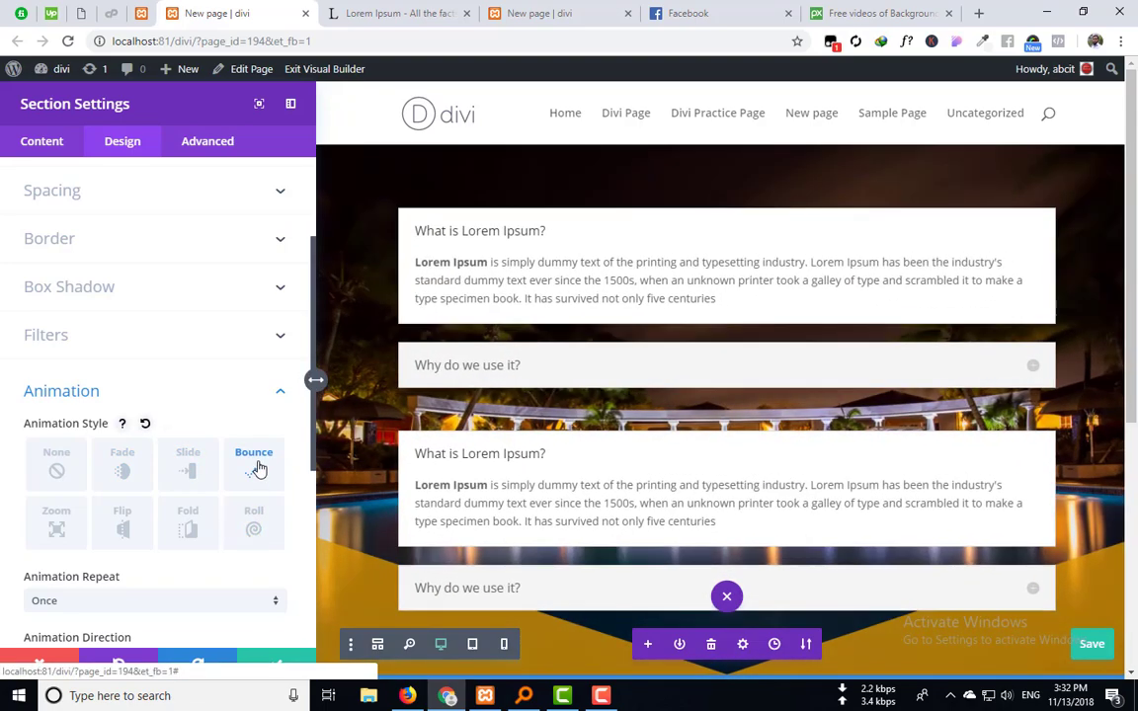
pyautogui.click(255, 541)
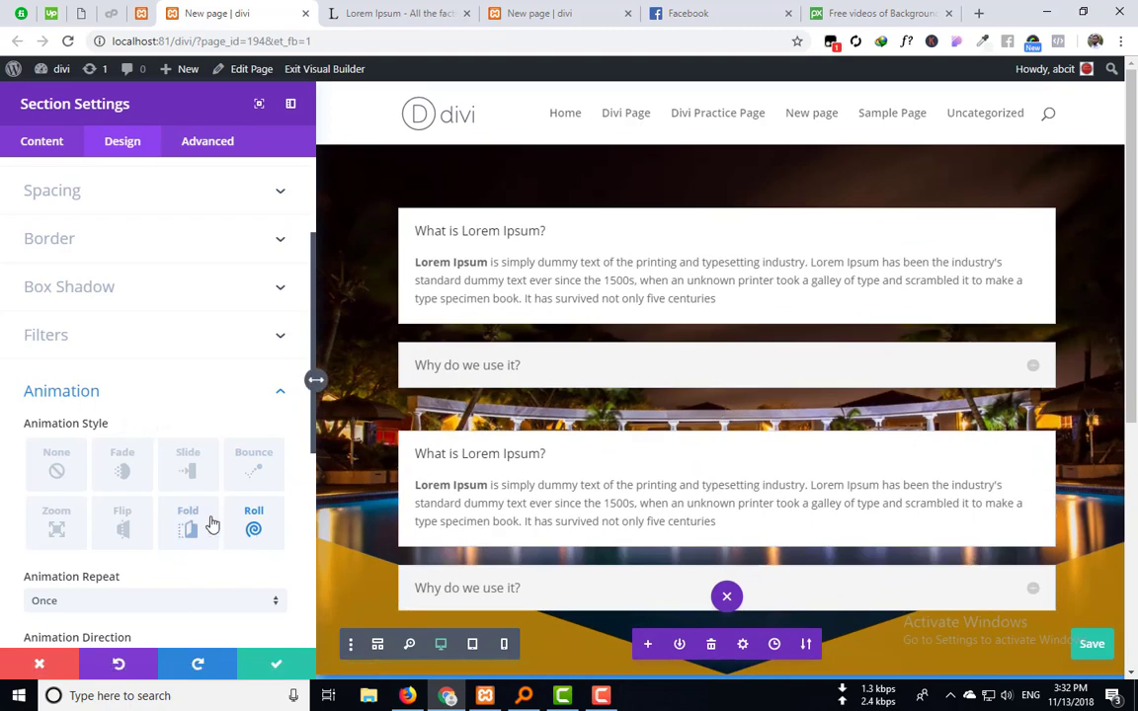
pyautogui.click(182, 532)
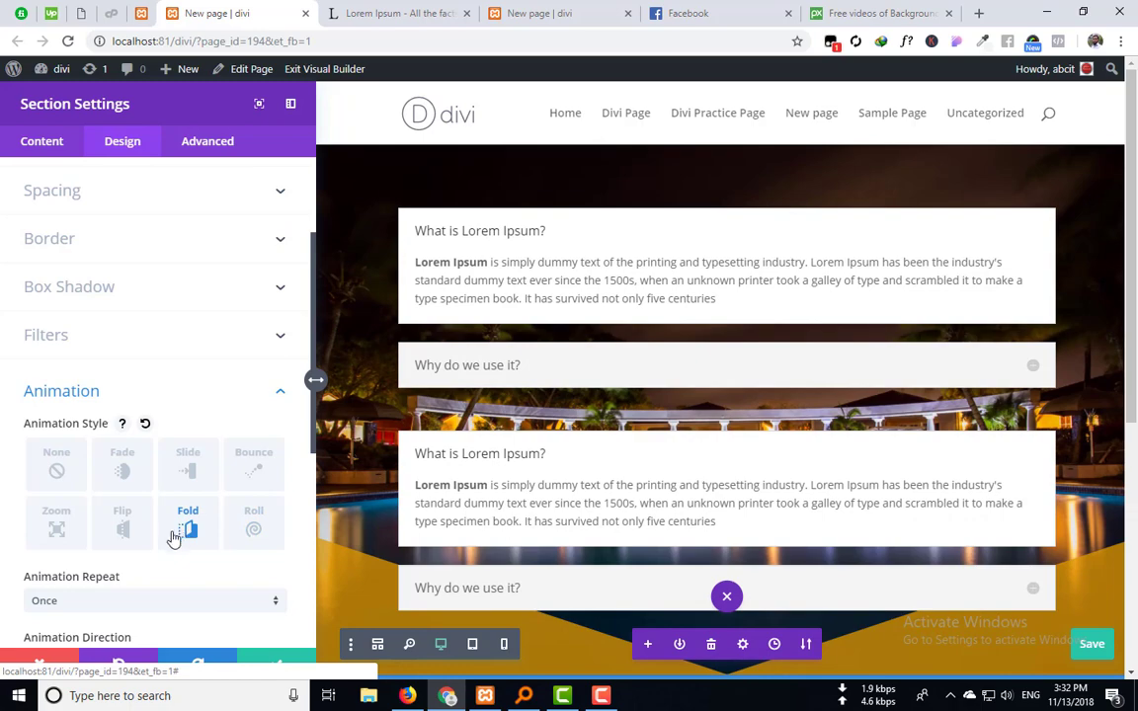
pyautogui.click(121, 534)
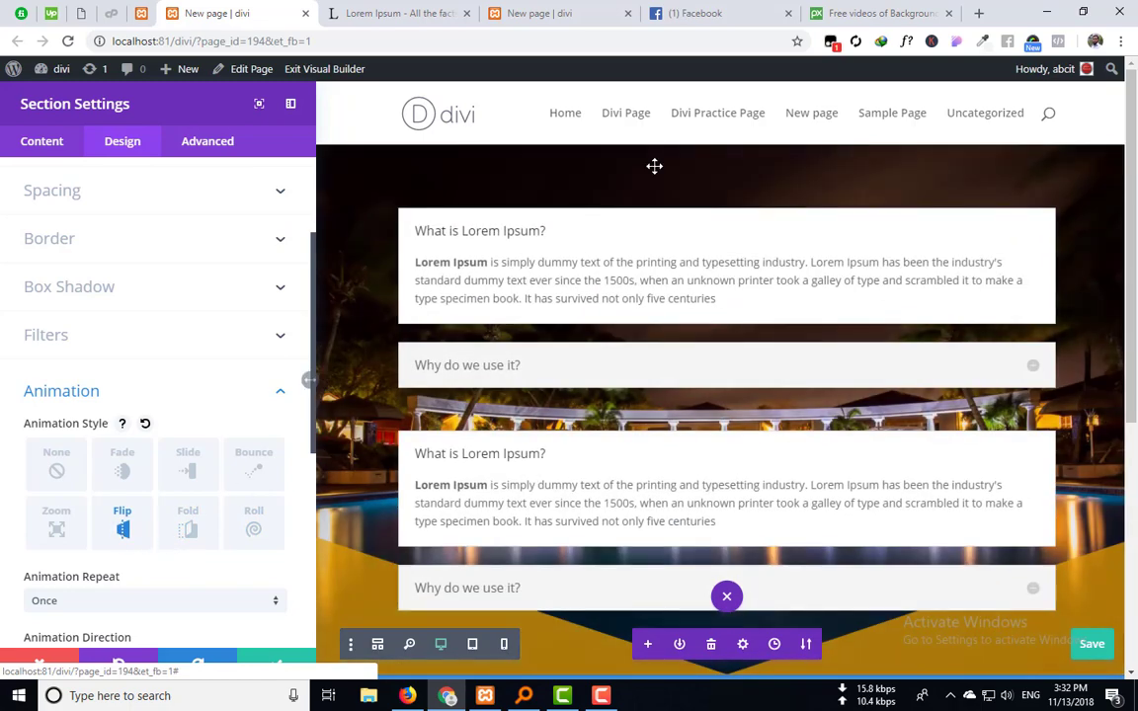
pyautogui.click(44, 539)
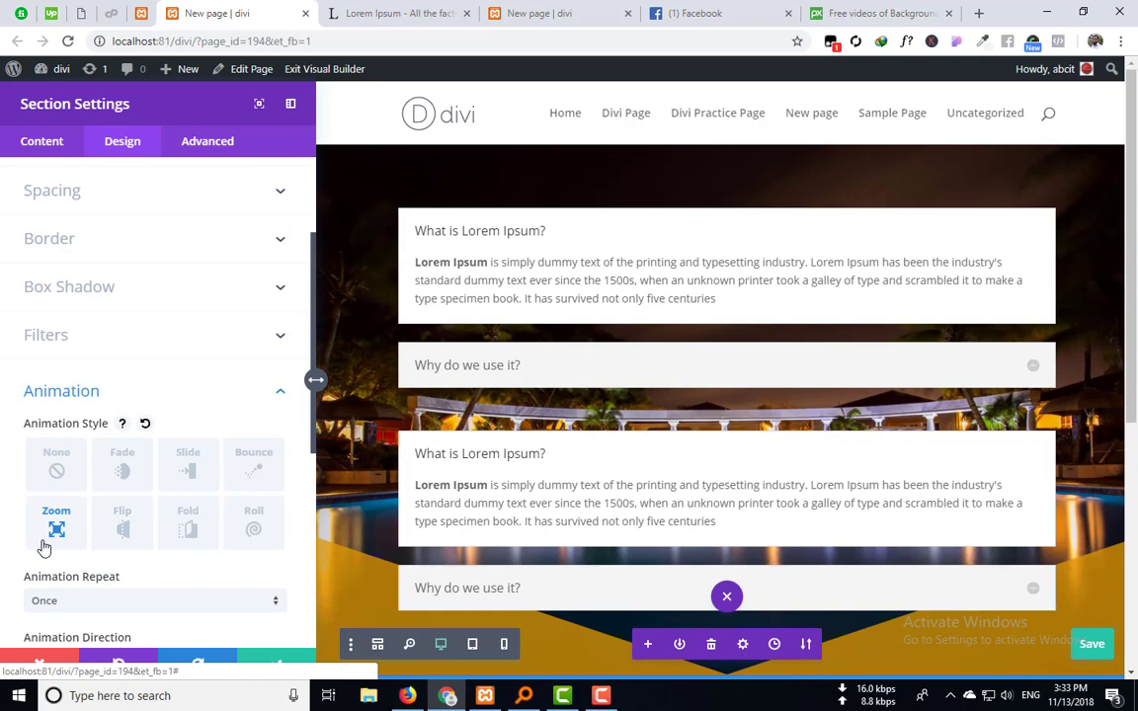
# Step: Compare the Bounce, Slide and Fade animations on the section once more and set the style to Slide
pyautogui.click(260, 461)
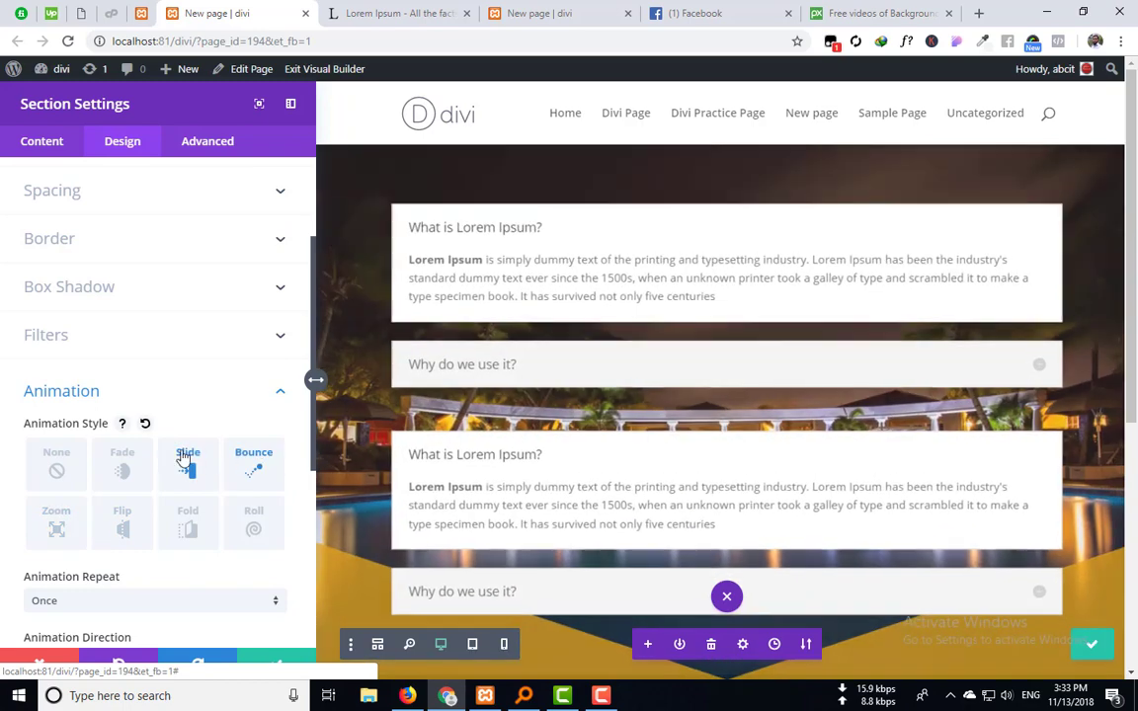
pyautogui.click(184, 459)
pyautogui.click(103, 464)
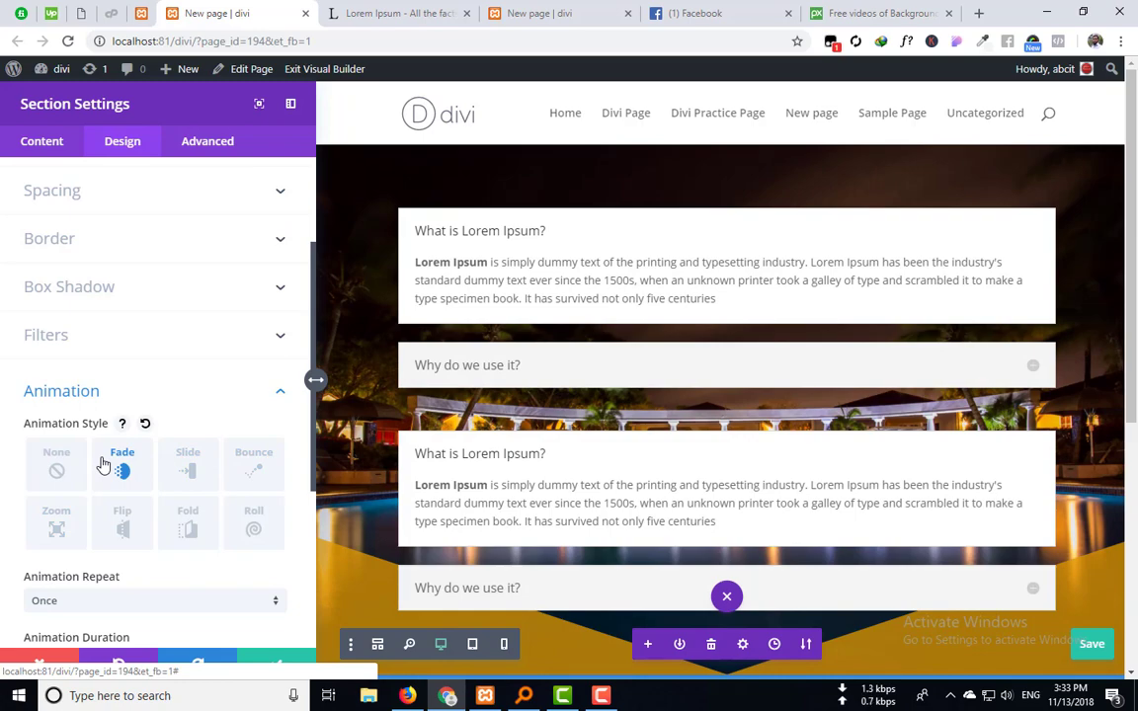
pyautogui.click(187, 475)
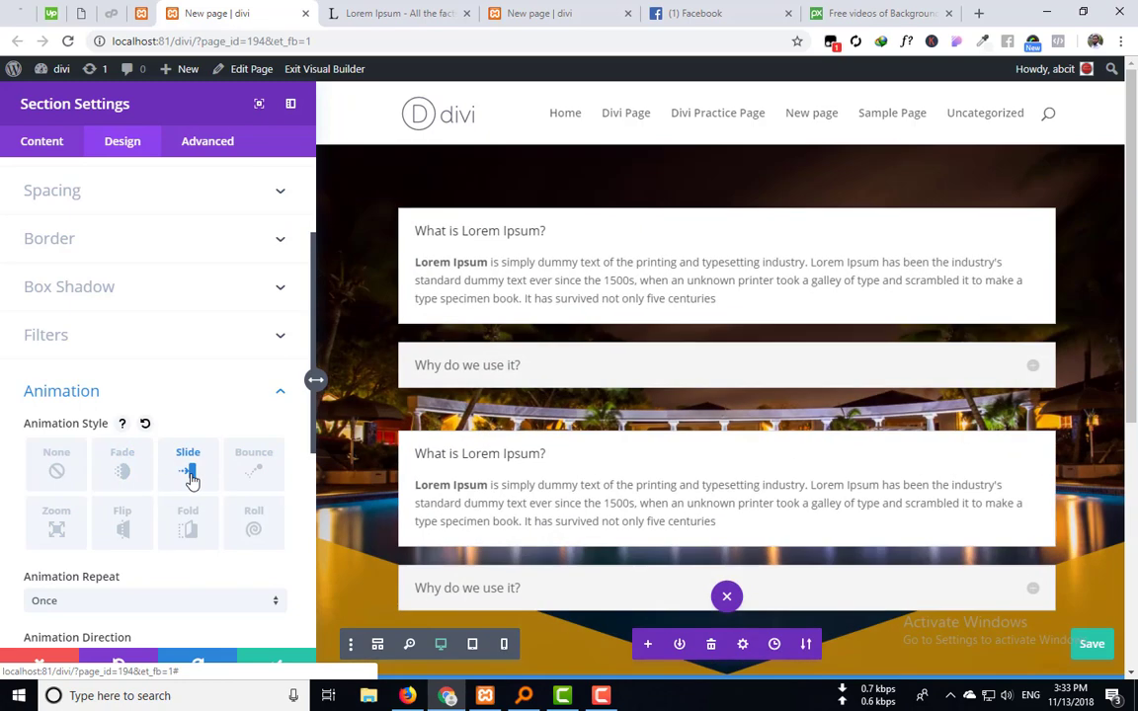
# Step: Try the section's animation repeat as Loop and set it back to Once
pyautogui.scroll(-5, 148, 553)
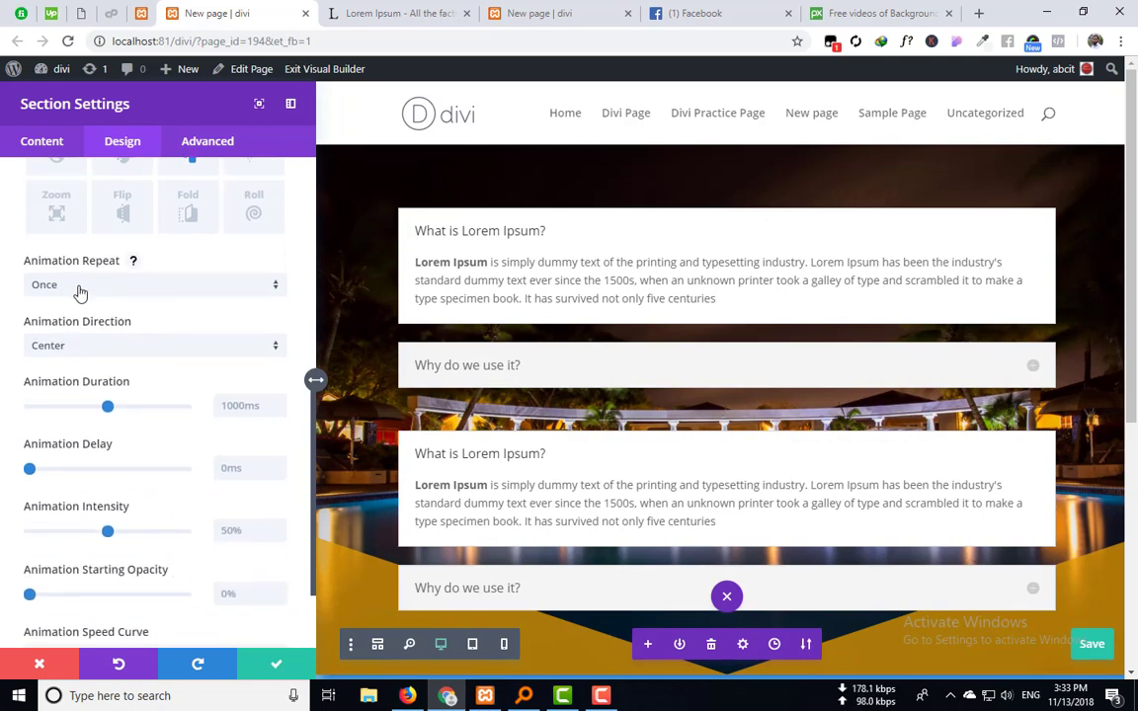
pyautogui.click(69, 288)
pyautogui.click(59, 328)
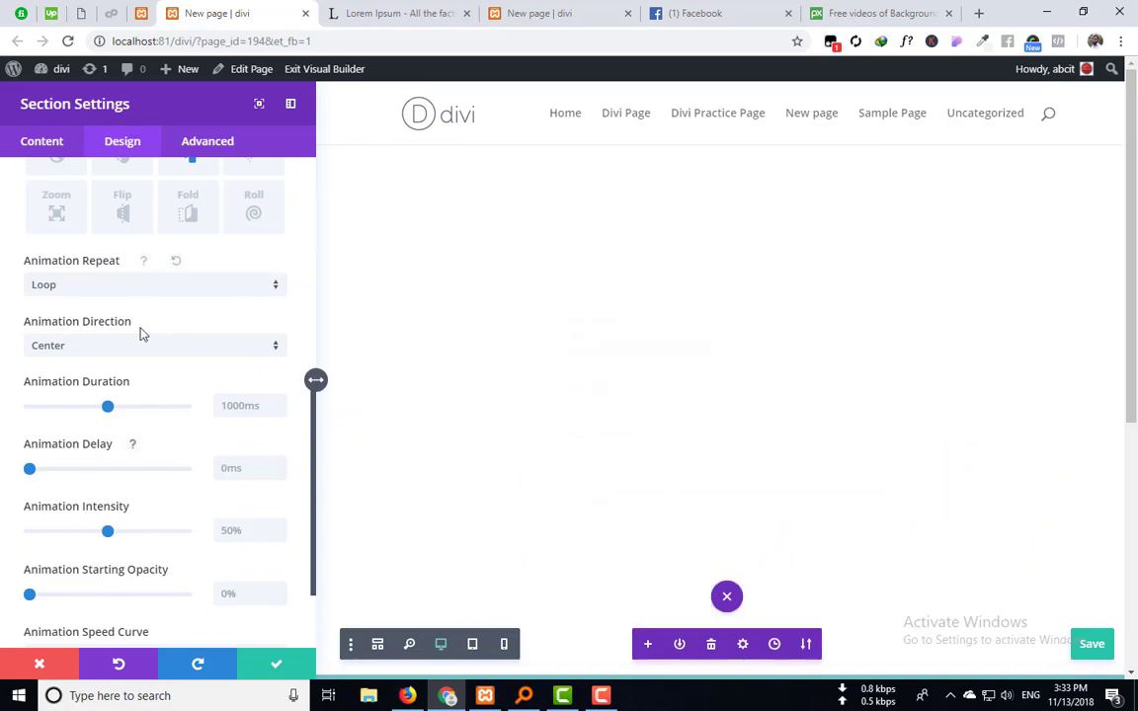
pyautogui.click(133, 284)
pyautogui.click(118, 298)
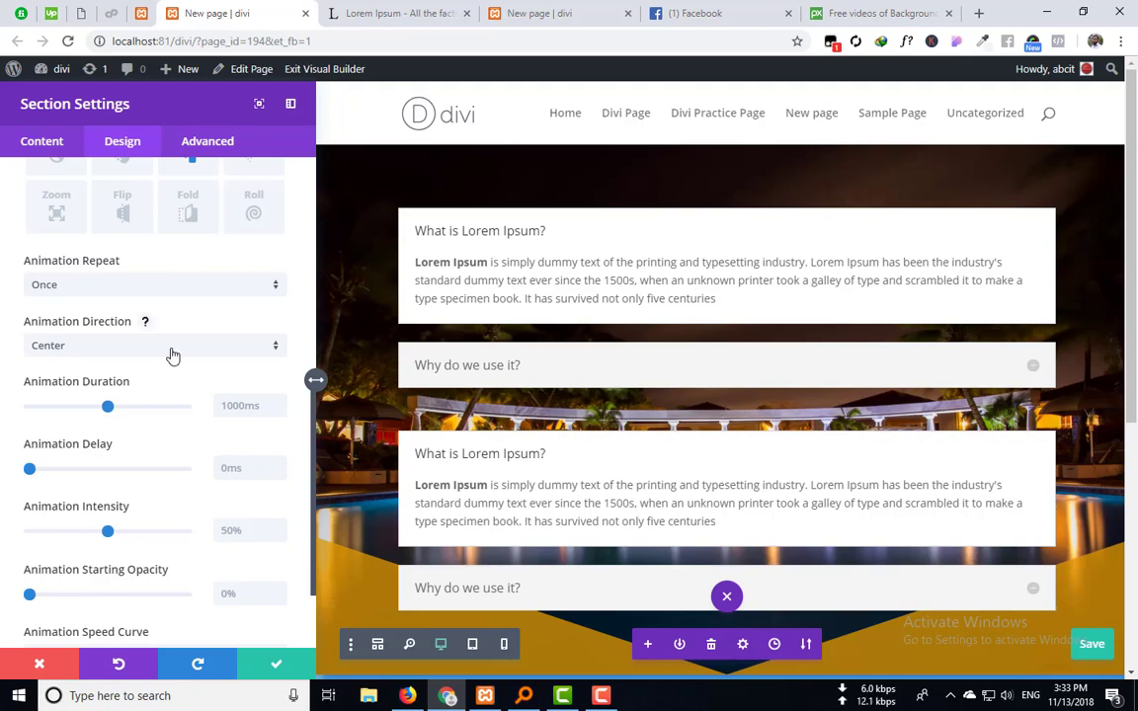
# Step: Replay the Fade animation style on the section and switch back to Slide
pyautogui.scroll(2, 173, 354)
pyautogui.click(117, 223)
pyautogui.click(176, 227)
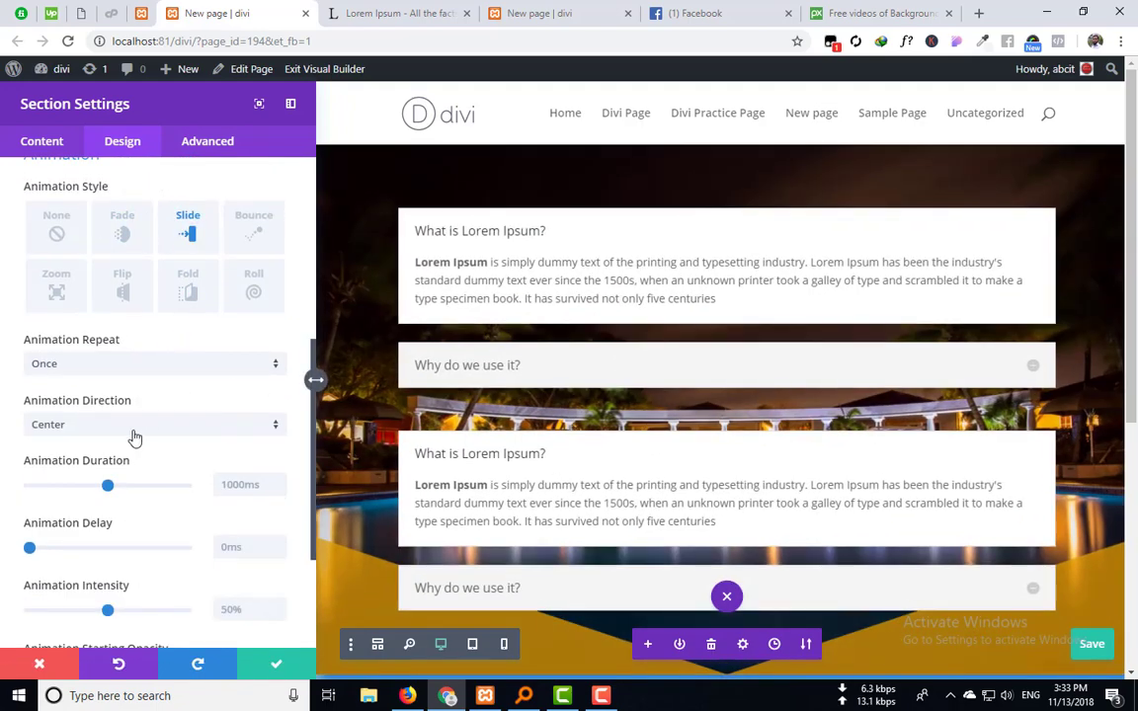
# Step: Preview the Right, Left and Up directions for the slide animation and set the direction to Down
pyautogui.click(126, 428)
pyautogui.click(111, 468)
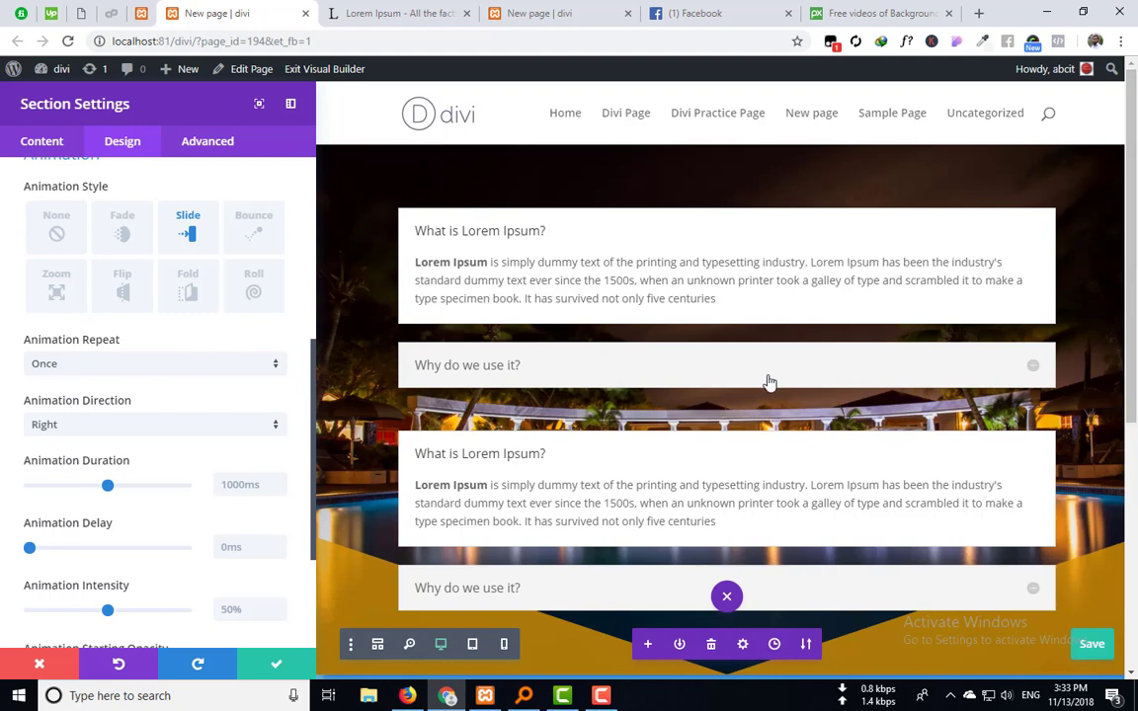
pyautogui.click(36, 427)
pyautogui.click(61, 494)
pyautogui.click(137, 424)
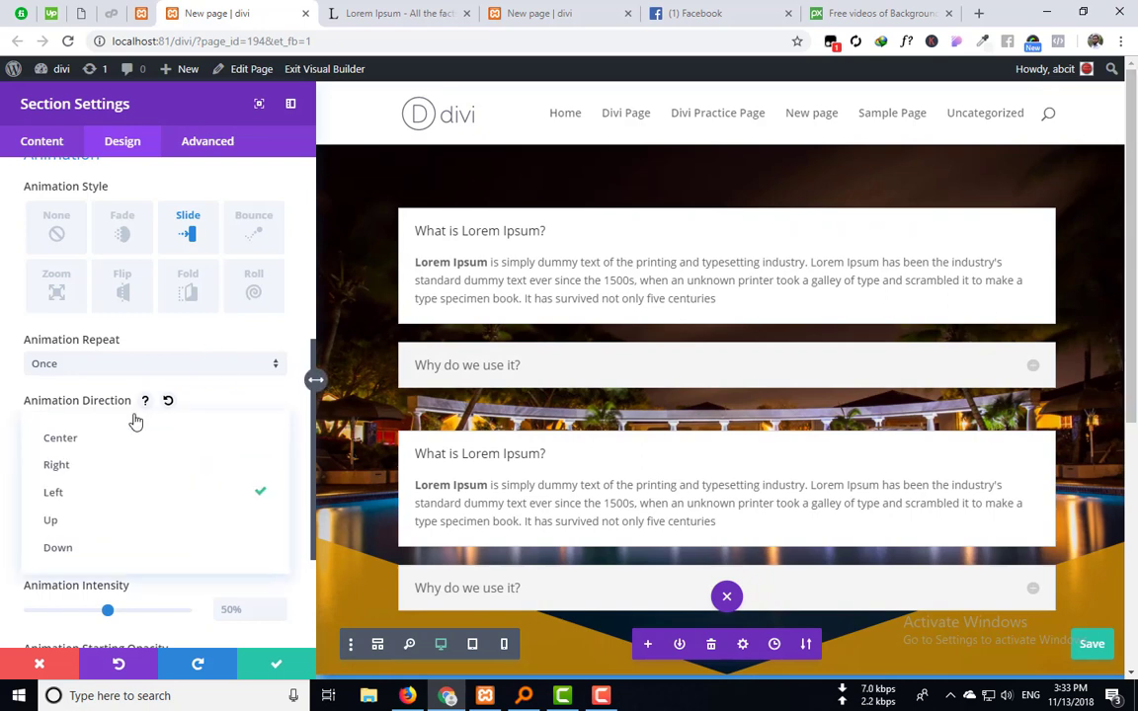
pyautogui.click(109, 520)
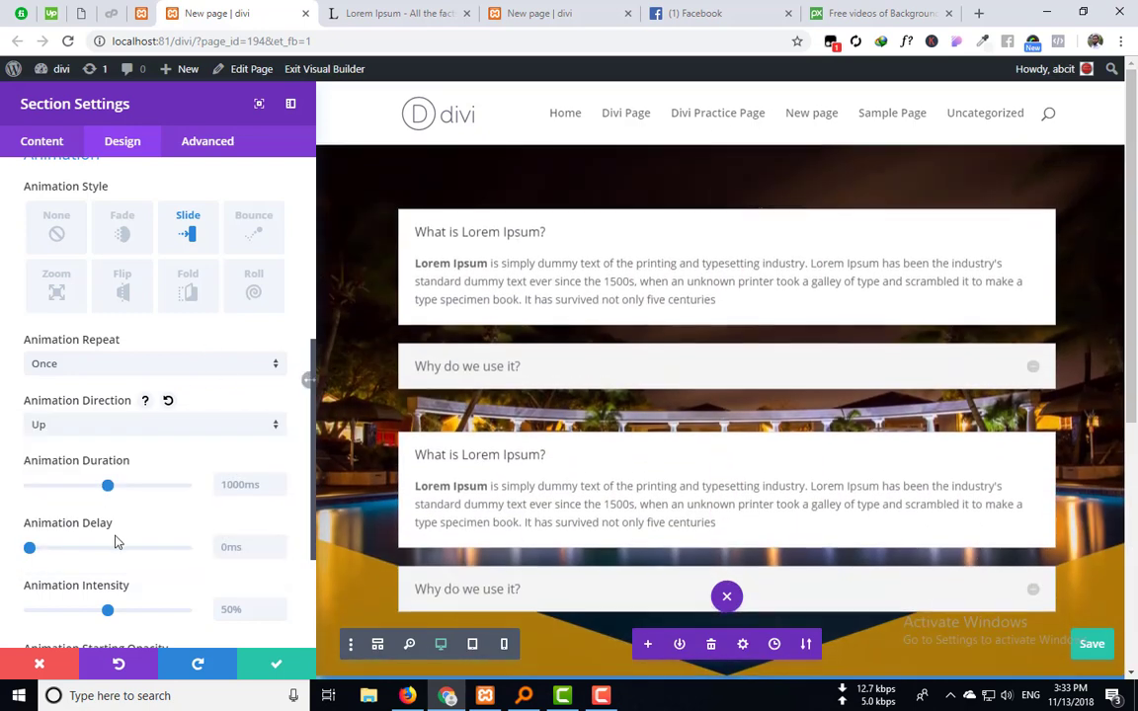
pyautogui.click(89, 427)
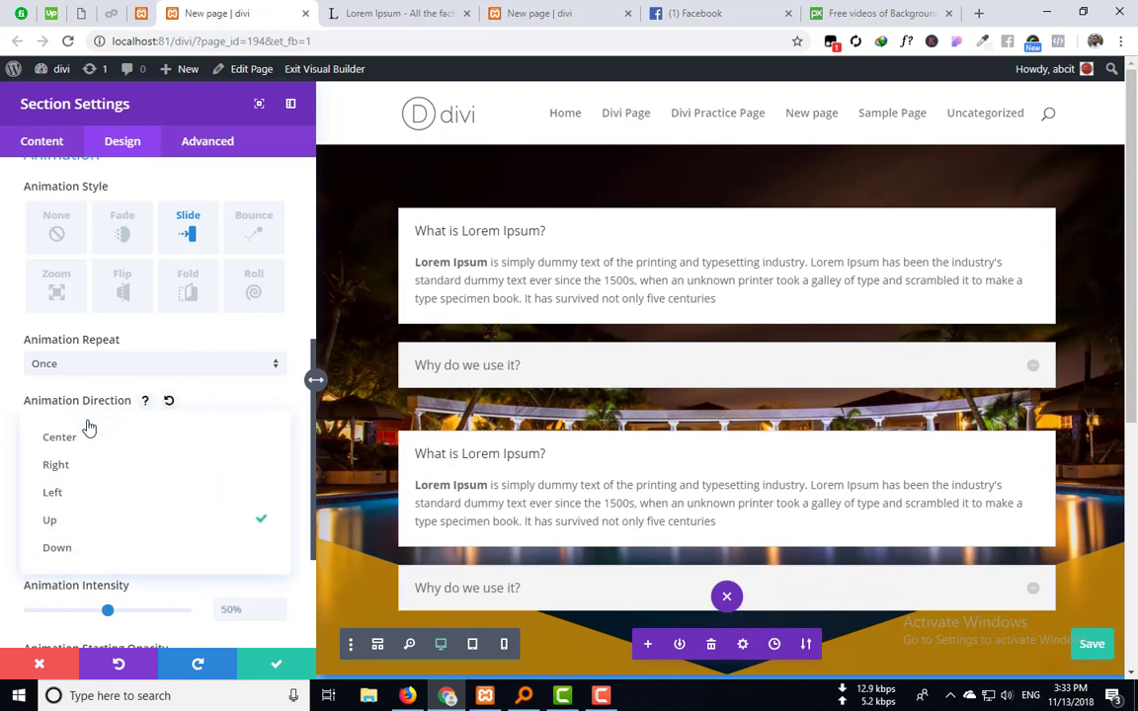
pyautogui.click(81, 545)
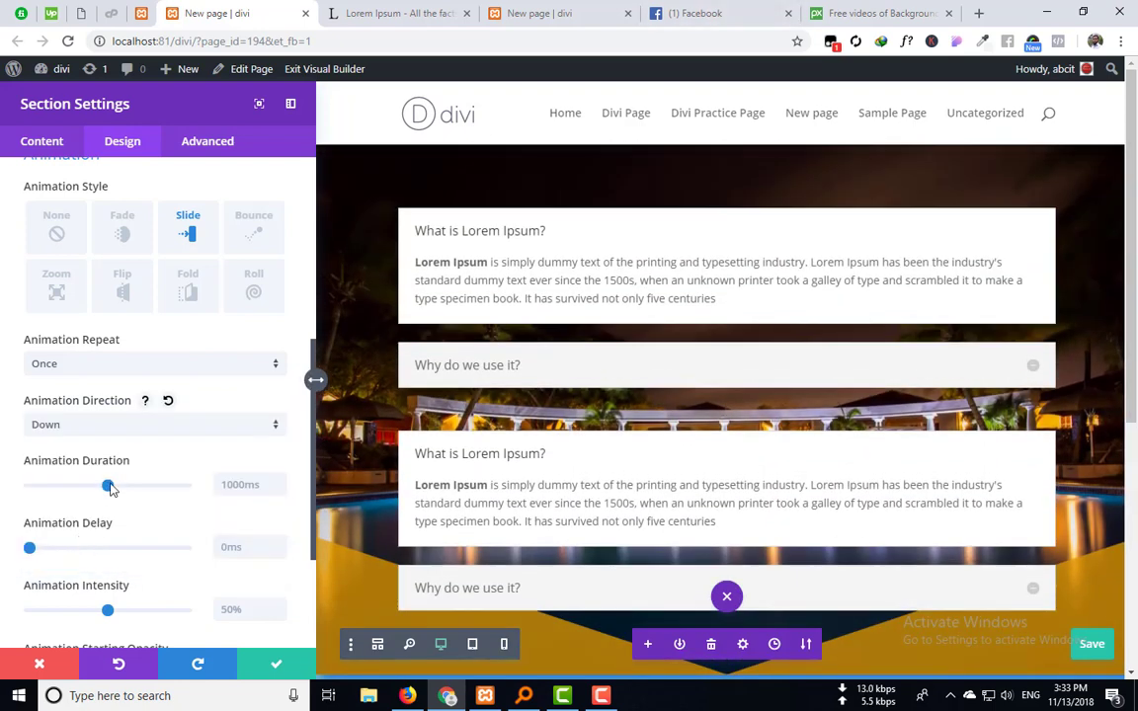
# Step: Try section animation delays of 100 ms, 2150 ms, 2050 ms and 300 ms, and return the delay to 0 ms
pyautogui.scroll(-1, 225, 437)
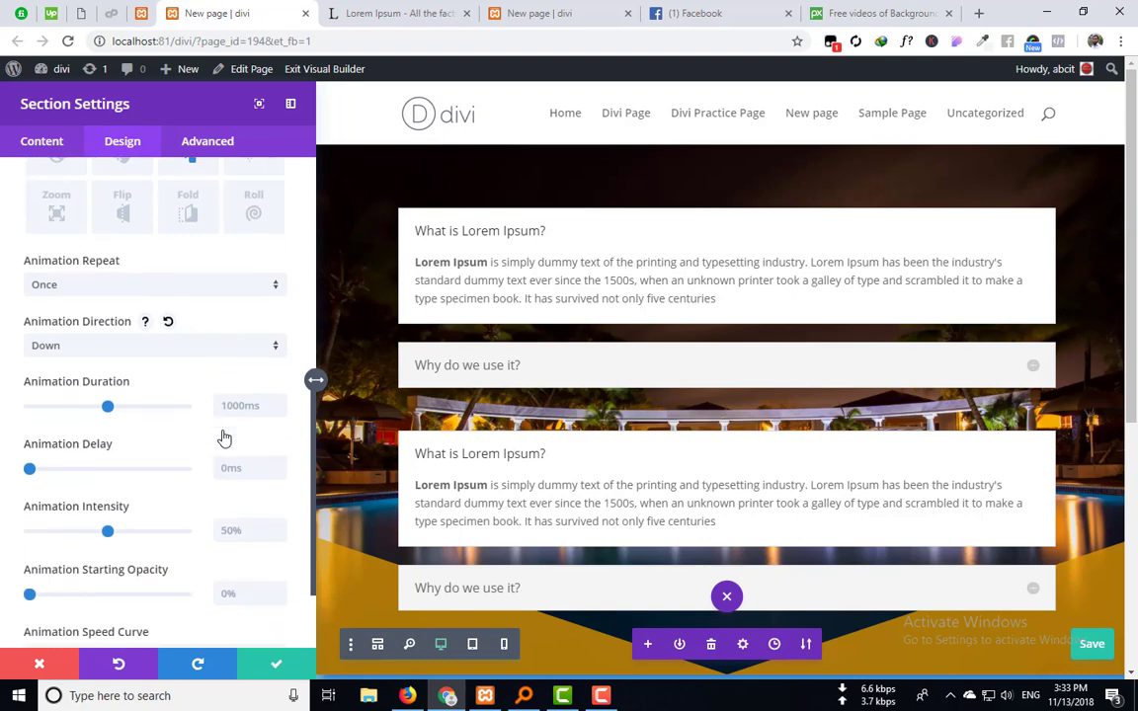
pyautogui.scroll(-1, 224, 432)
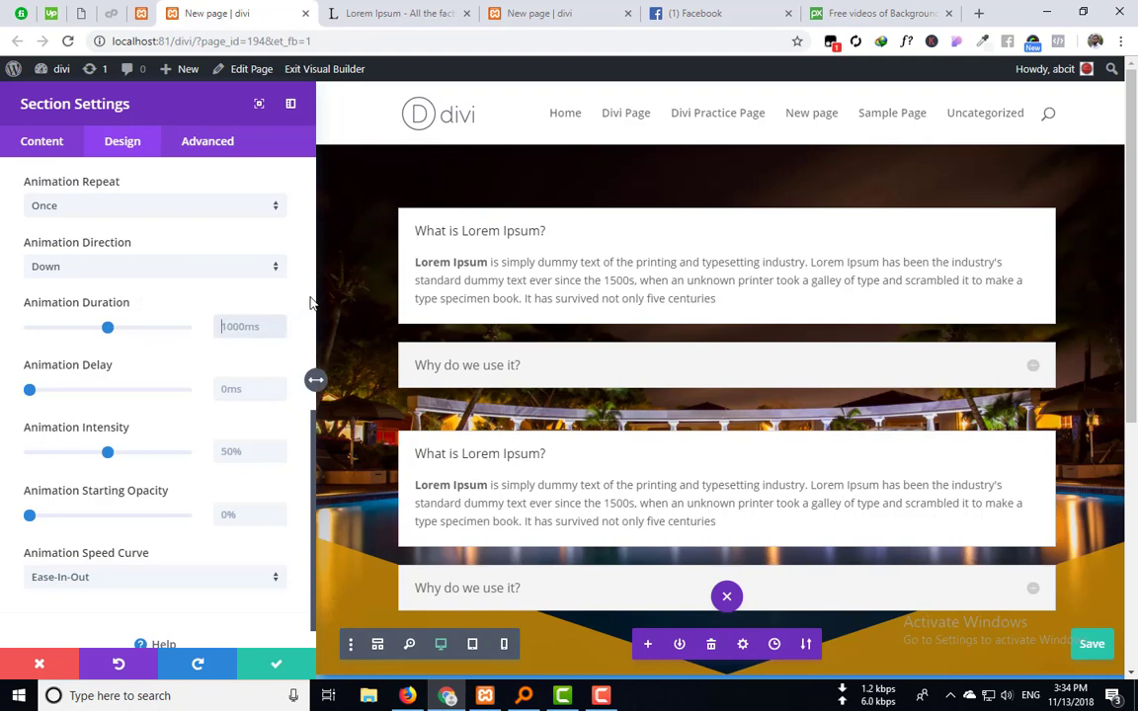
pyautogui.click(251, 318)
pyautogui.moveTo(30, 391)
pyautogui.mouseDown()
pyautogui.moveTo(57, 395)
pyautogui.moveTo(38, 391)
pyautogui.mouseUp()
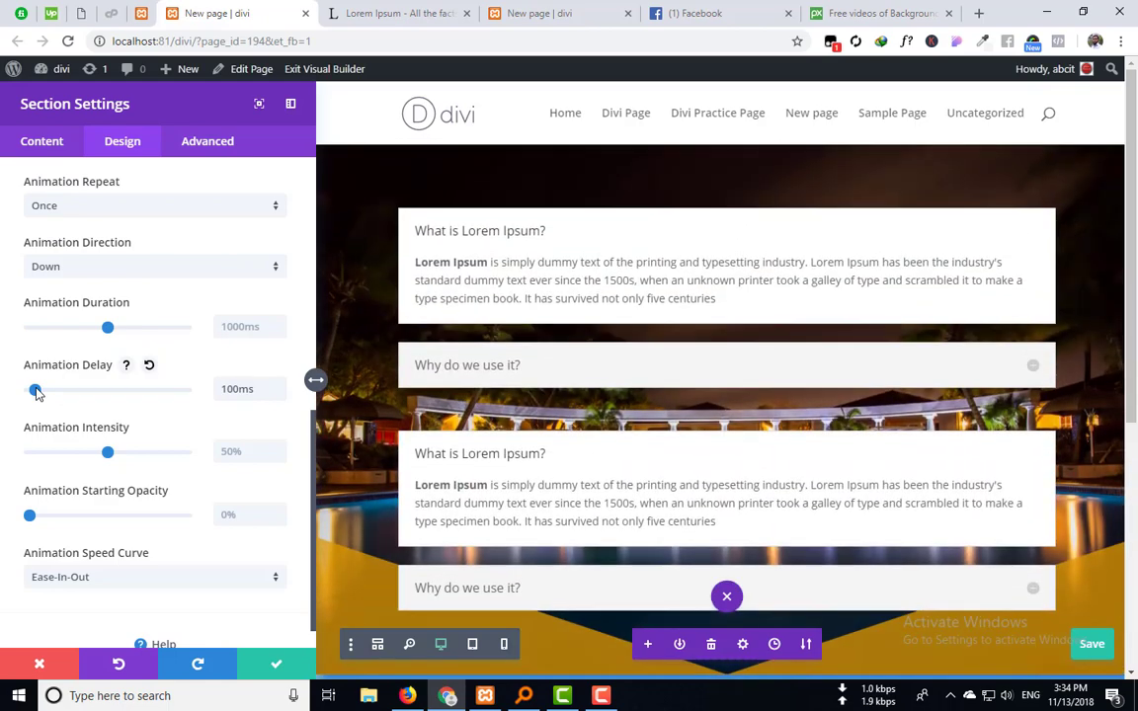
pyautogui.moveTo(36, 392); pyautogui.dragTo(139, 401)
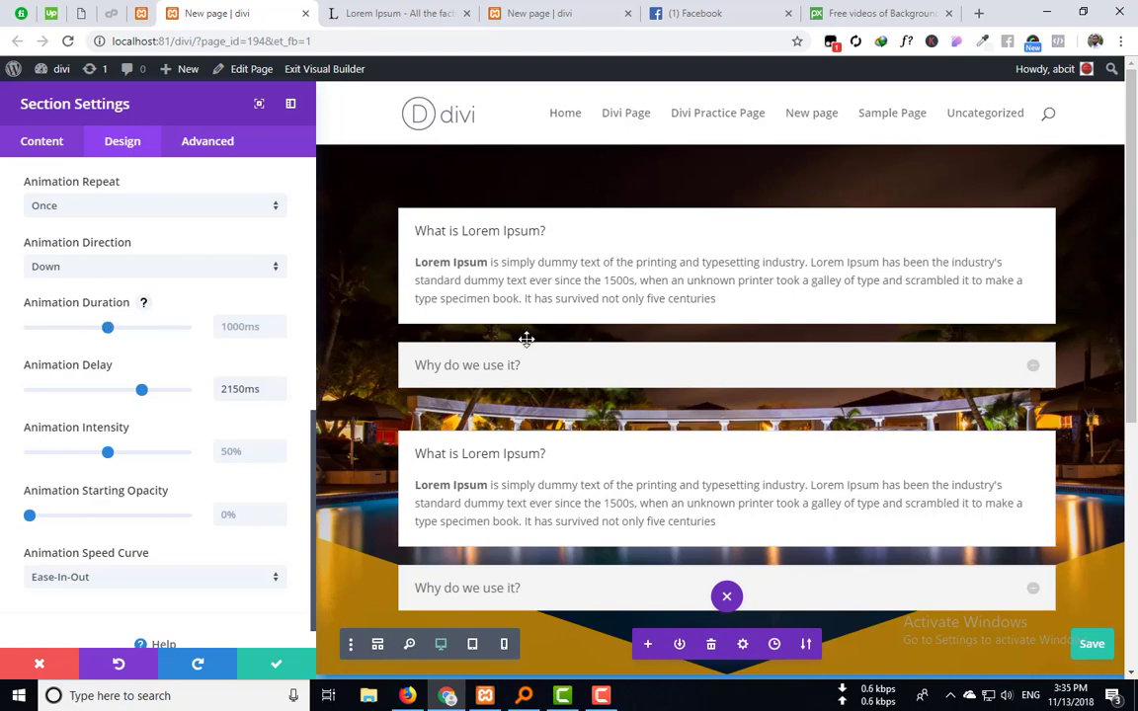
pyautogui.hotkey('ctrl', 's')
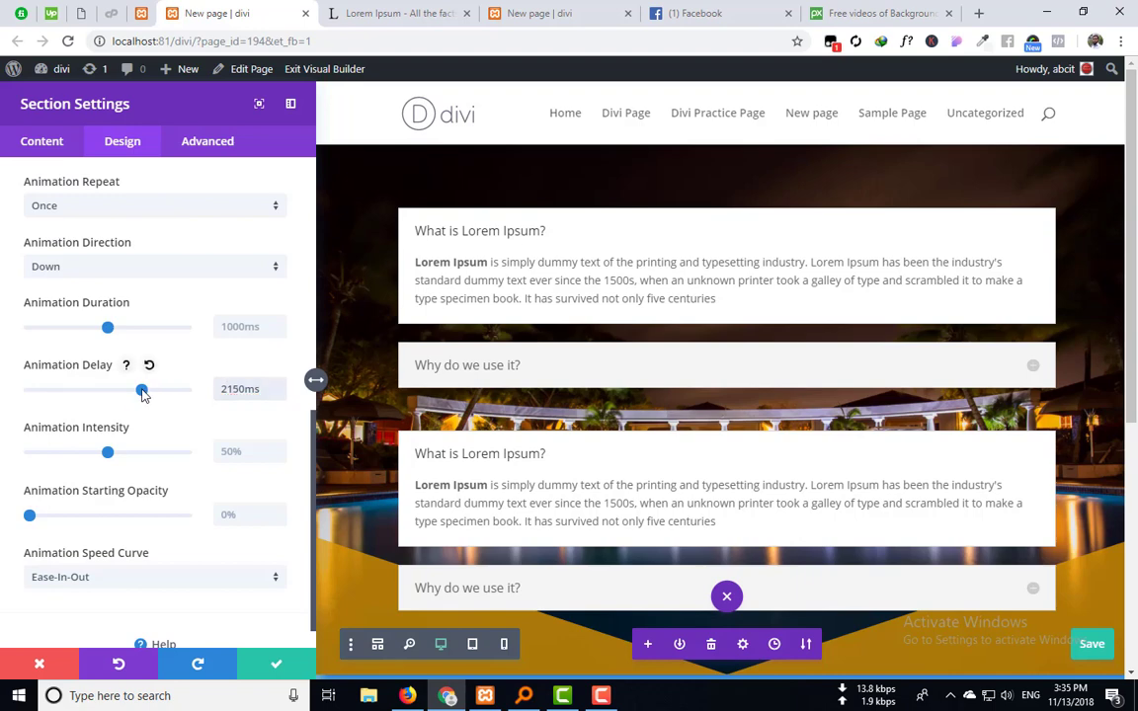
pyautogui.moveTo(142, 391); pyautogui.dragTo(138, 392)
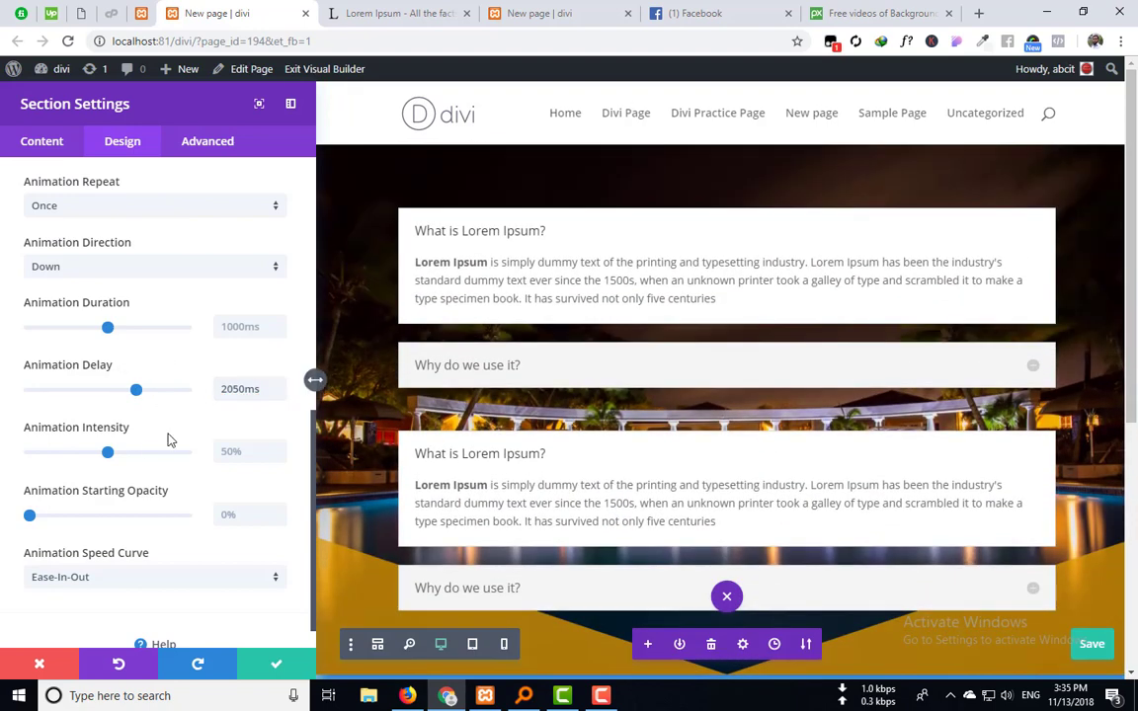
pyautogui.moveTo(135, 391); pyautogui.dragTo(55, 397)
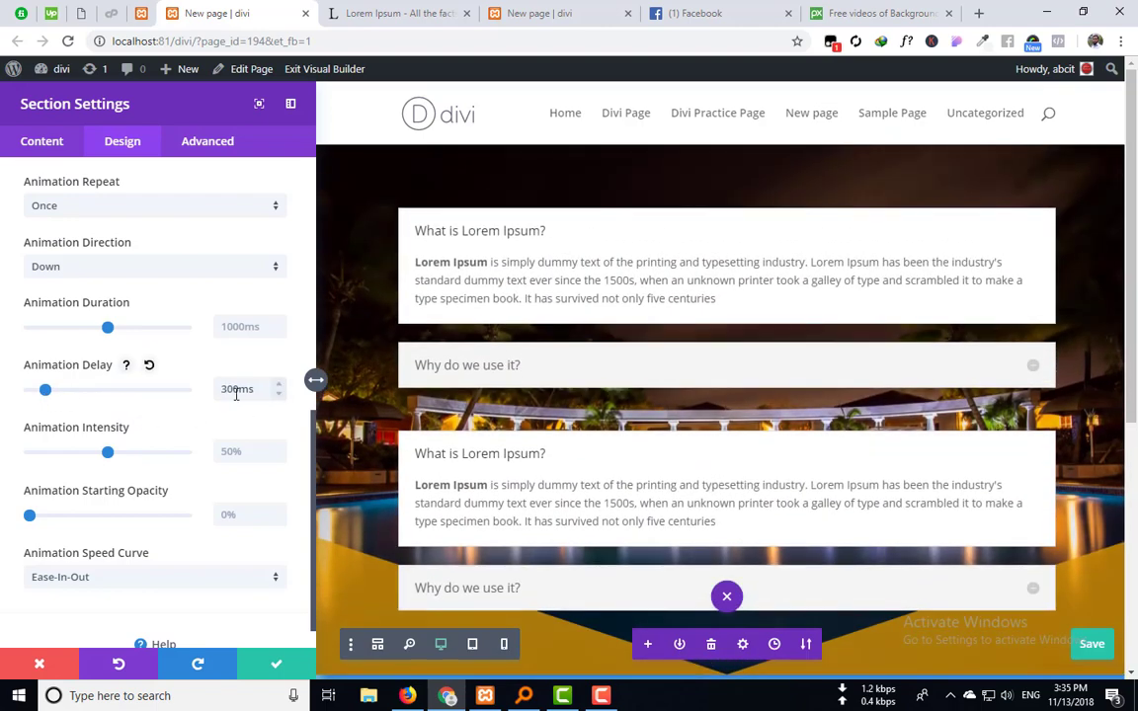
pyautogui.moveTo(44, 391); pyautogui.dragTo(14, 400)
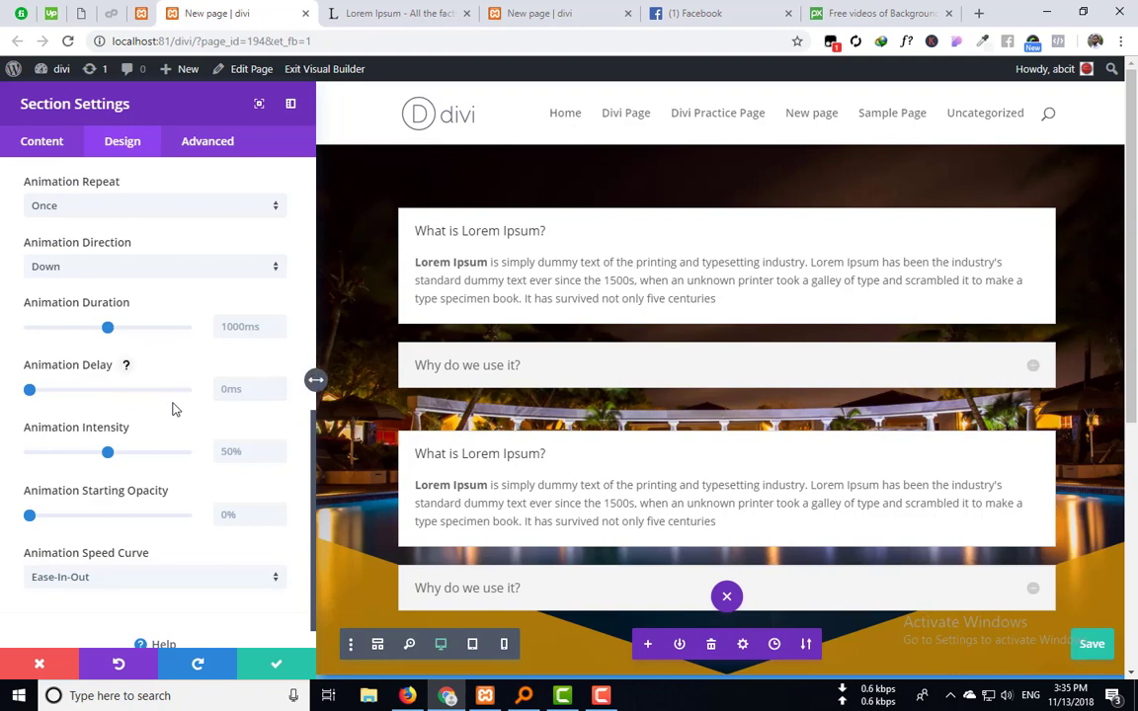
pyautogui.scroll(-1, 172, 408)
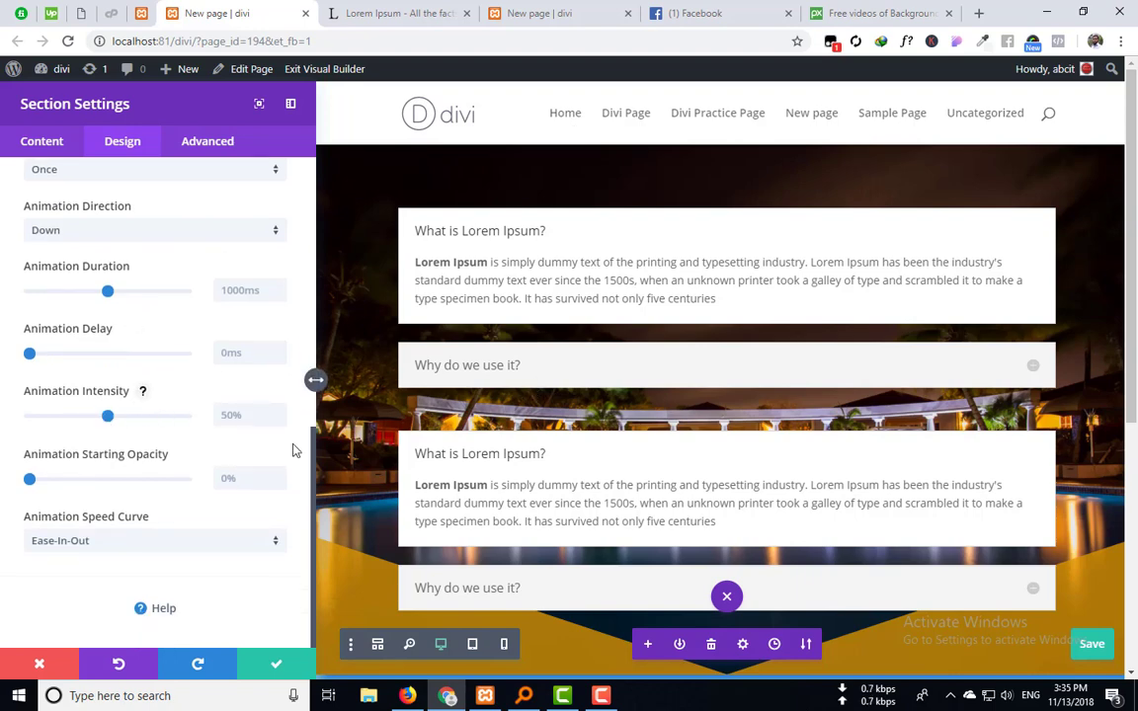
# Step: Try section animation intensities of 67%, 100%, 3% and 5%
pyautogui.moveTo(108, 416); pyautogui.dragTo(135, 418)
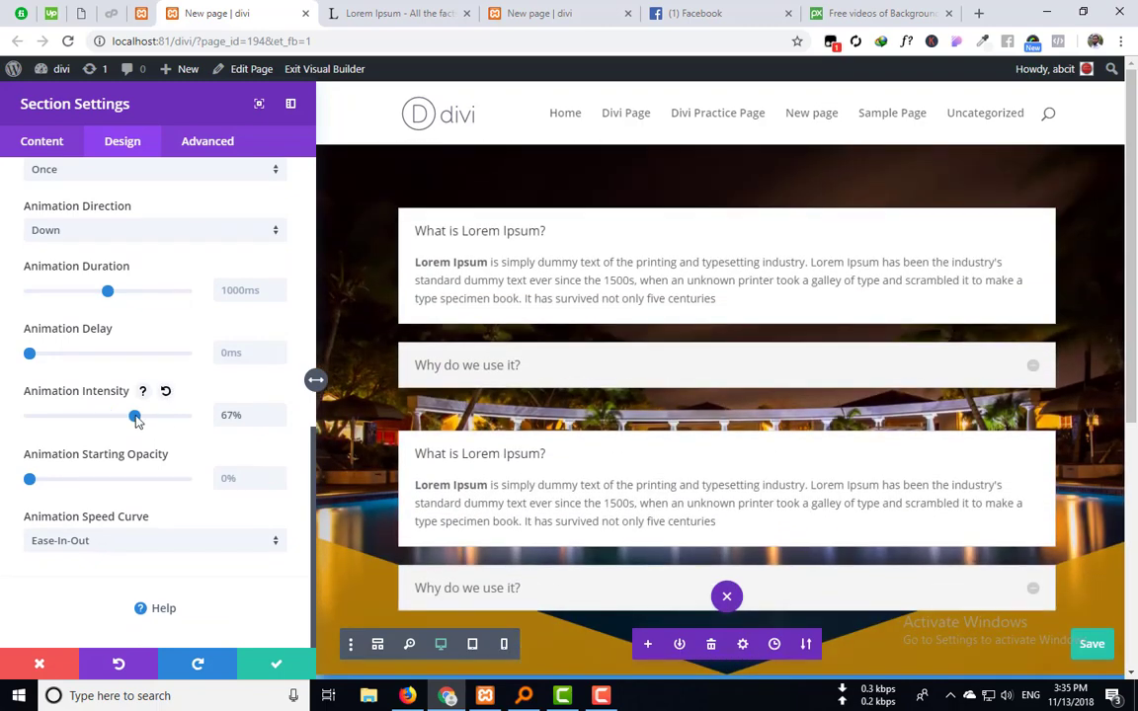
pyautogui.moveTo(137, 420); pyautogui.dragTo(195, 425)
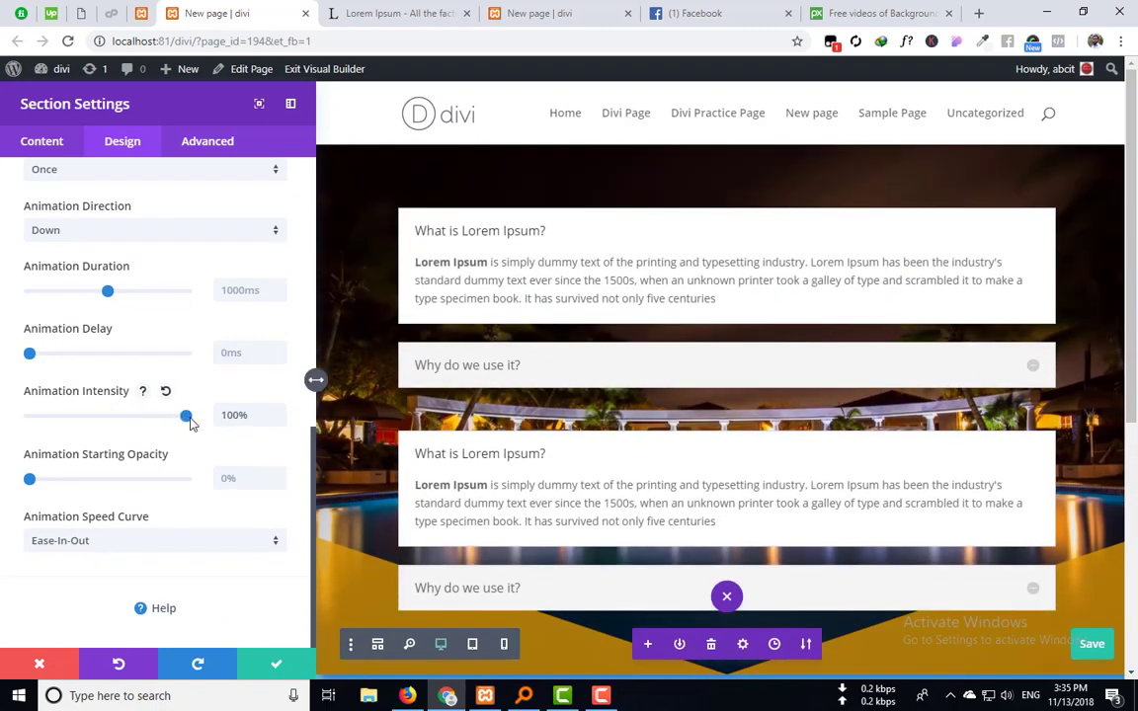
pyautogui.moveTo(186, 416); pyautogui.dragTo(30, 420)
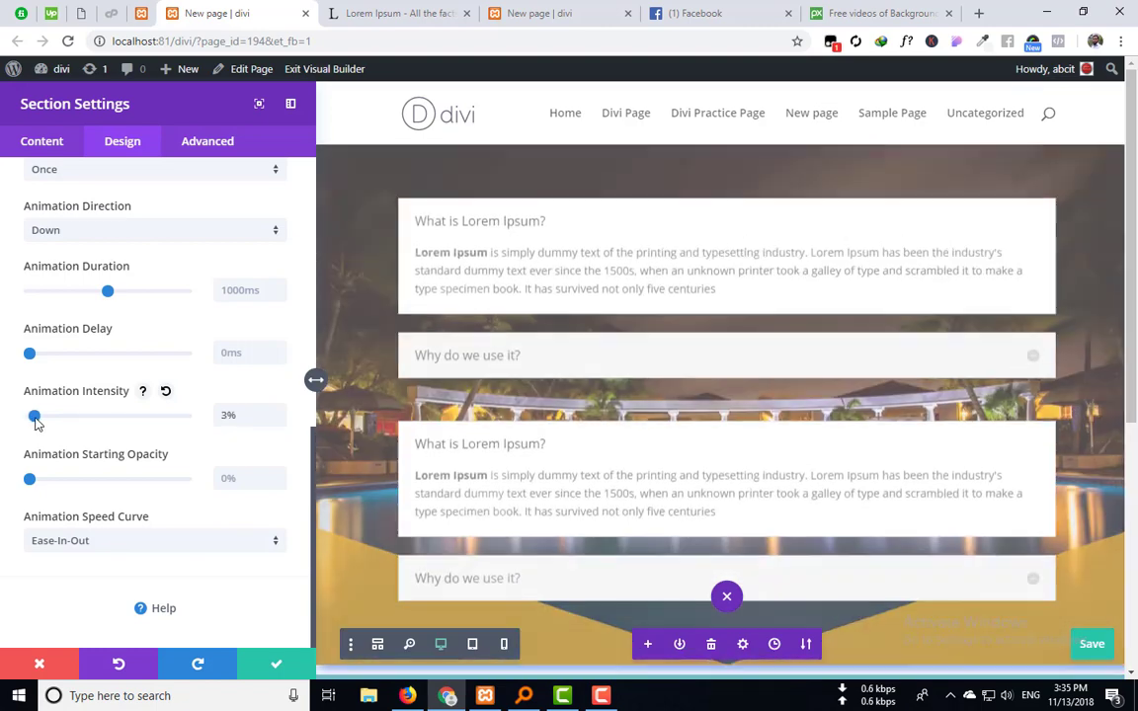
pyautogui.moveTo(32, 422)
pyautogui.mouseDown()
pyautogui.moveTo(117, 427)
pyautogui.moveTo(37, 415)
pyautogui.mouseUp()
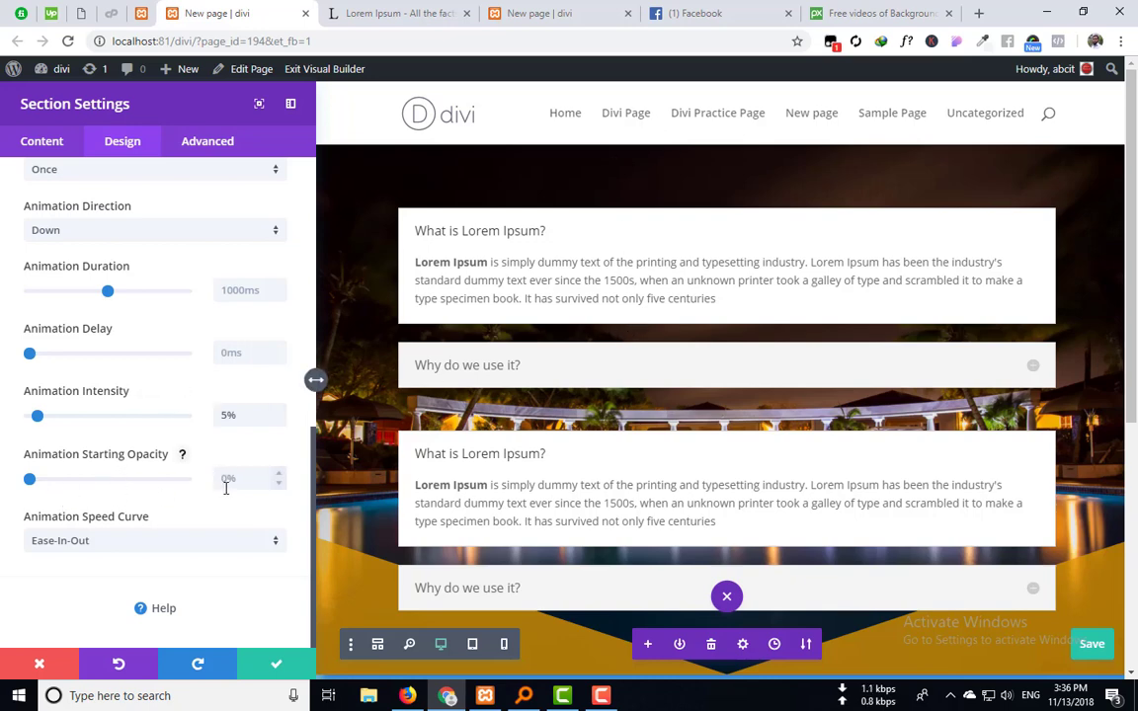
# Step: Set the section's animation starting opacity to 93% and its animation intensity to 51%
pyautogui.moveTo(29, 480); pyautogui.dragTo(174, 484)
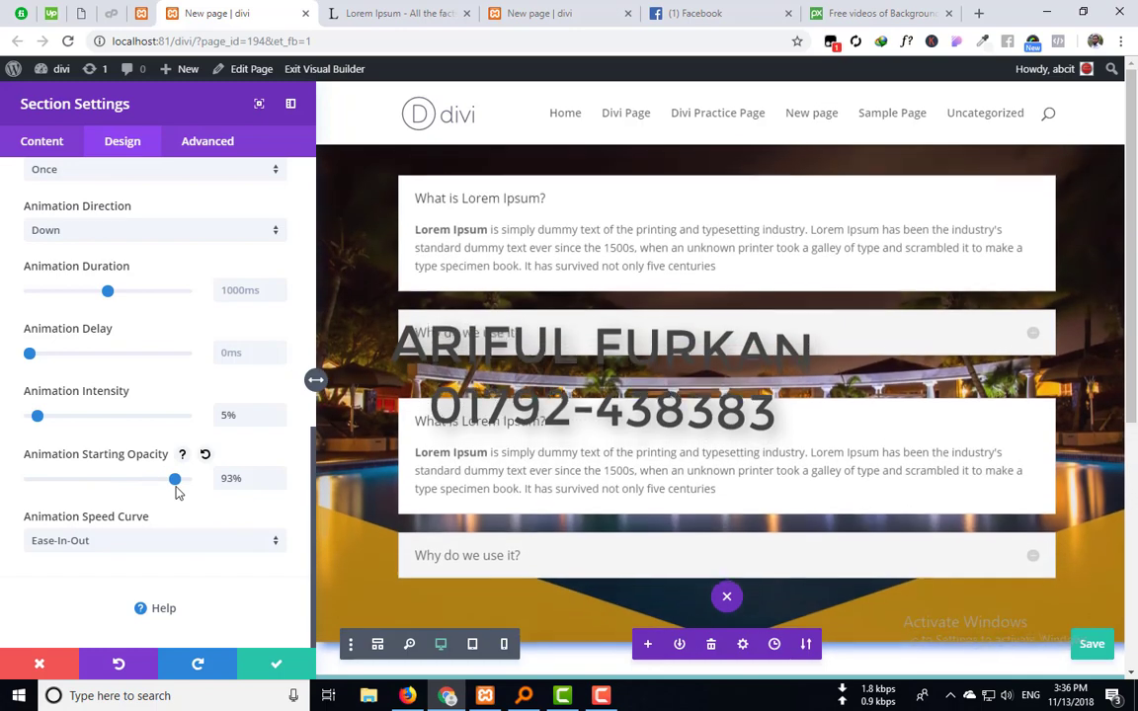
pyautogui.moveTo(44, 422); pyautogui.dragTo(108, 437)
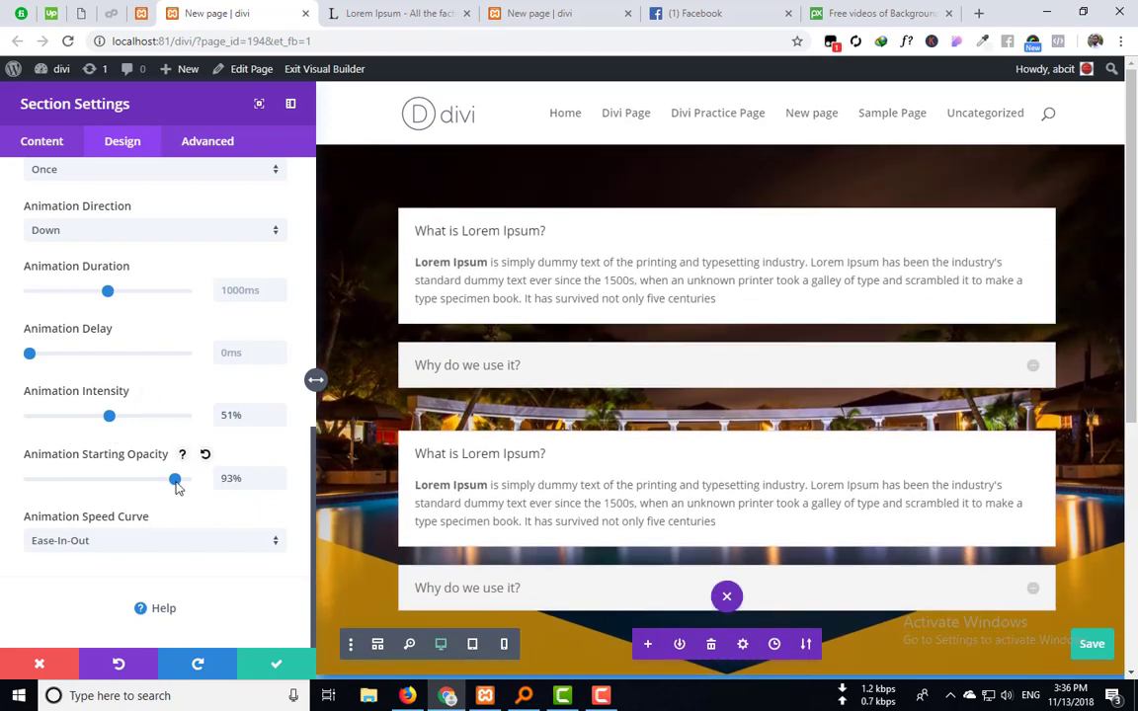
# Step: Try animation starting opacities of 2%, 44% and 100%, and return the starting opacity to 0%
pyautogui.moveTo(174, 479); pyautogui.dragTo(33, 480)
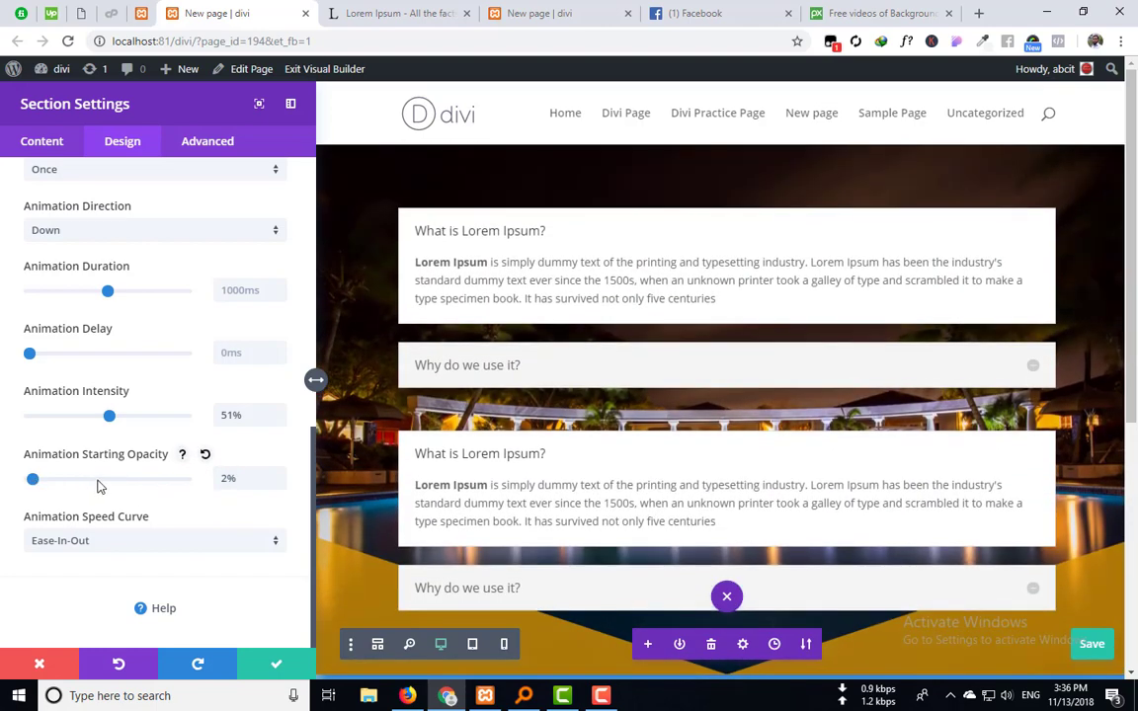
pyautogui.click(97, 481)
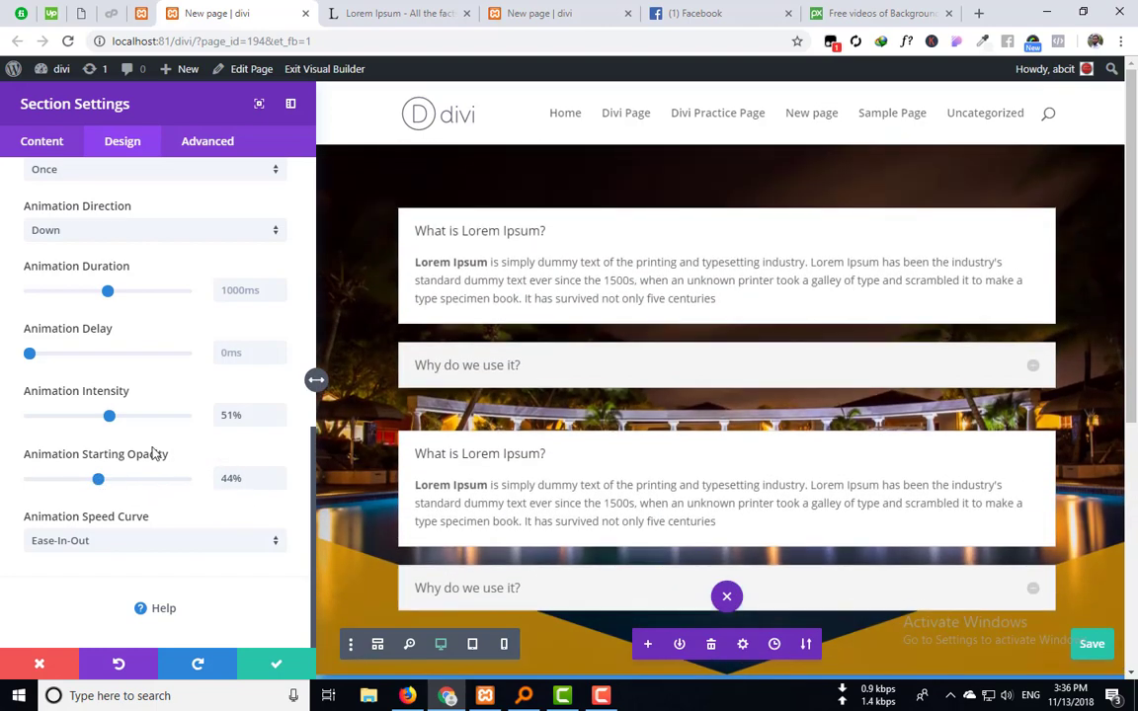
pyautogui.click(187, 481)
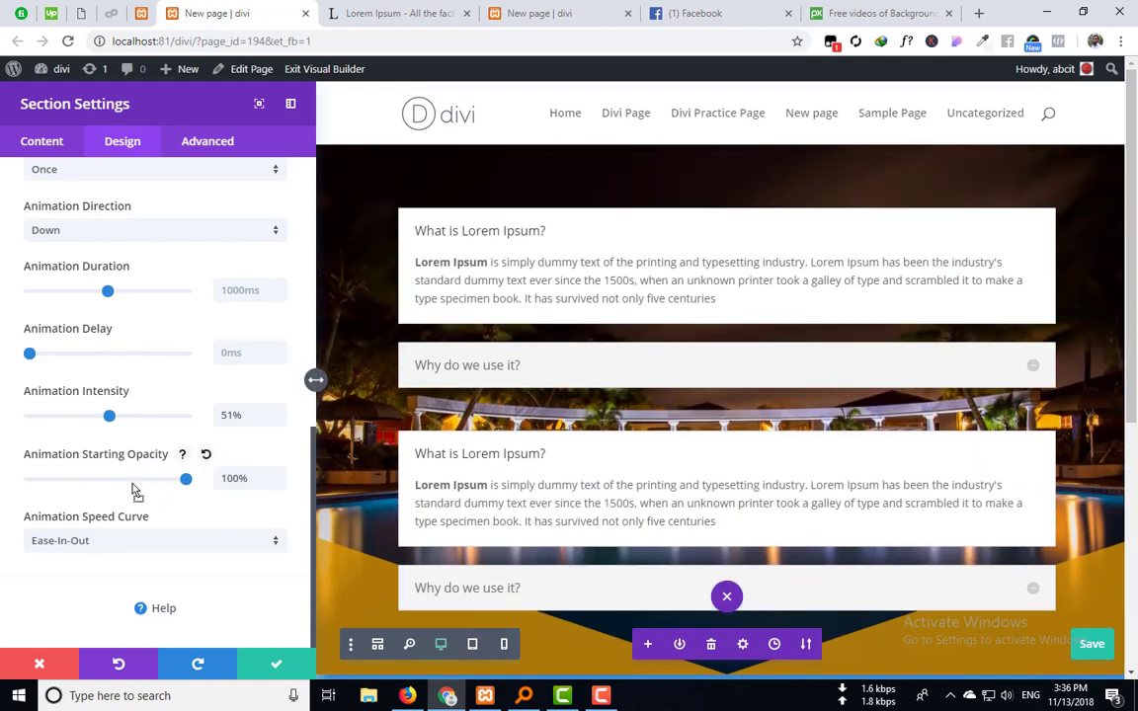
pyautogui.moveTo(186, 481); pyautogui.dragTo(10, 475)
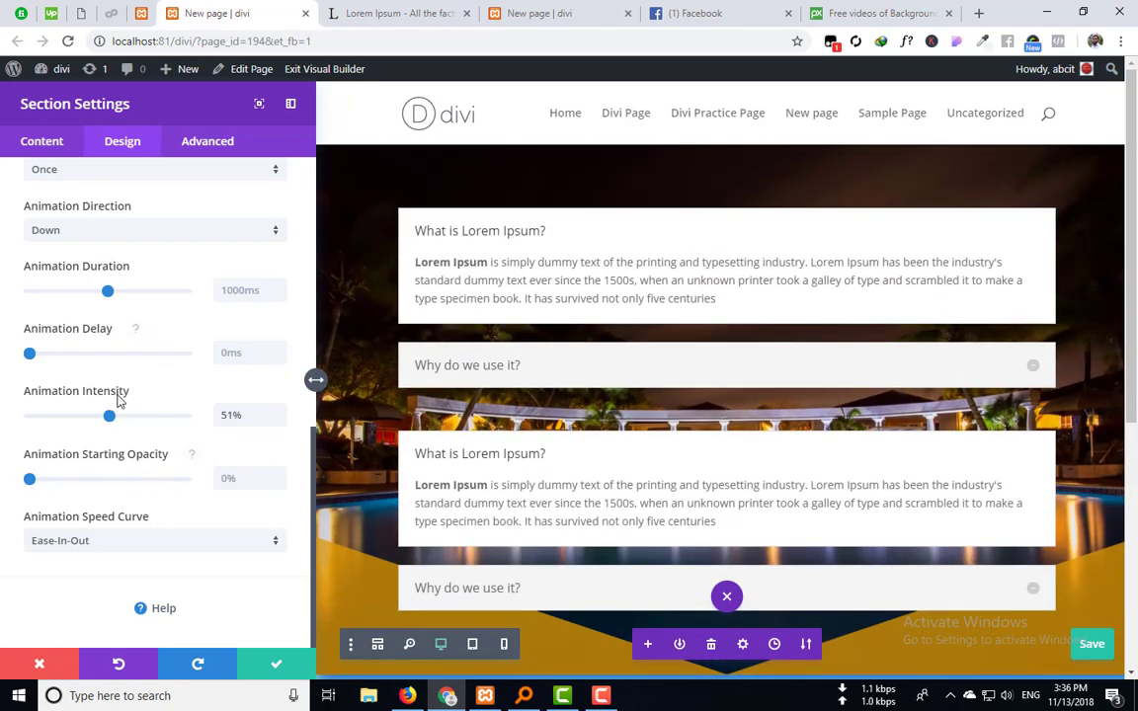
# Step: Try the Ease and Linear animation speed curves on the section and set the curve back to Ease-In-Out
pyautogui.scroll(-3, 596, 388)
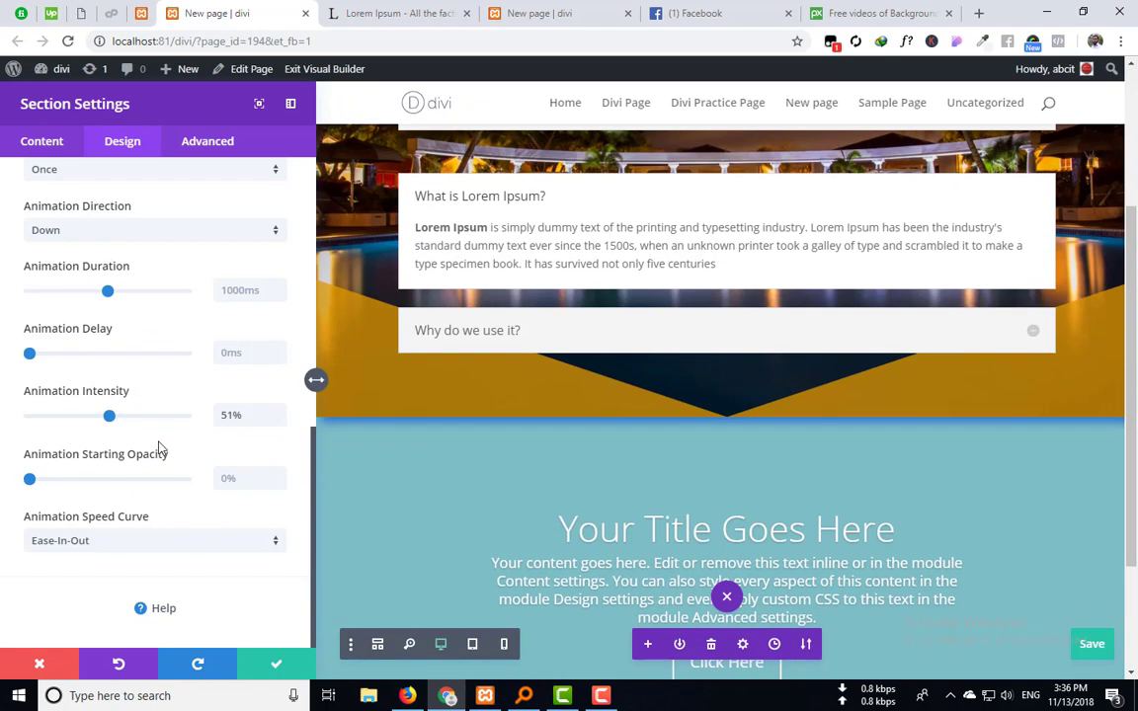
pyautogui.click(79, 545)
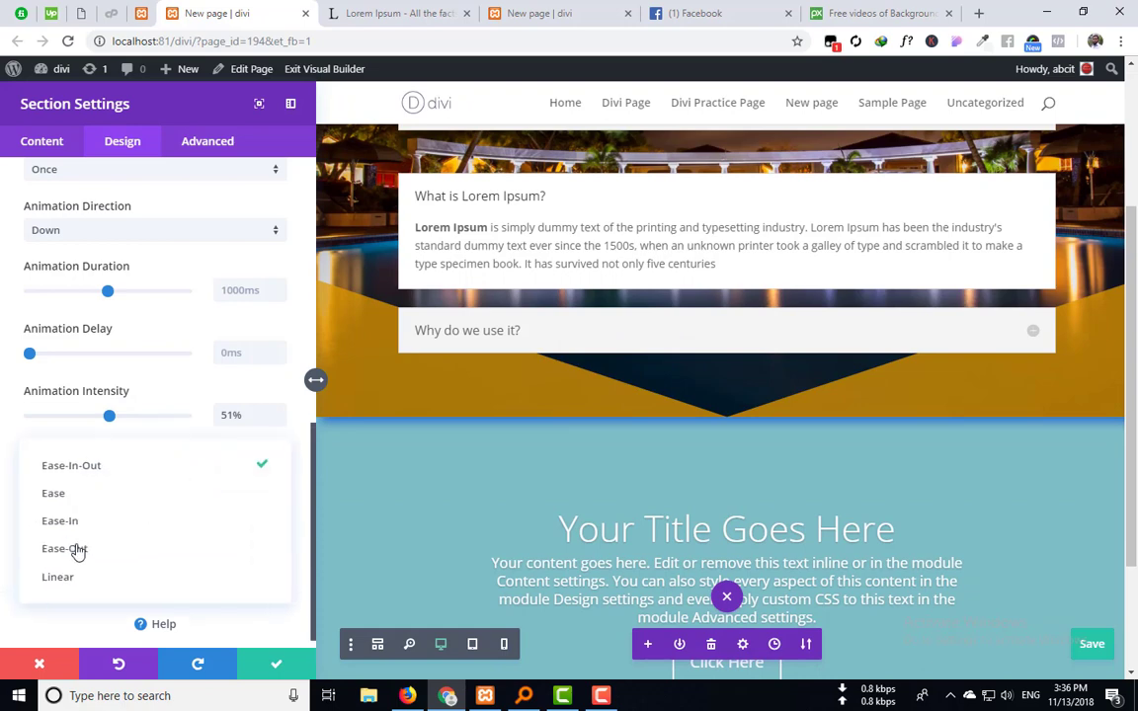
pyautogui.click(93, 496)
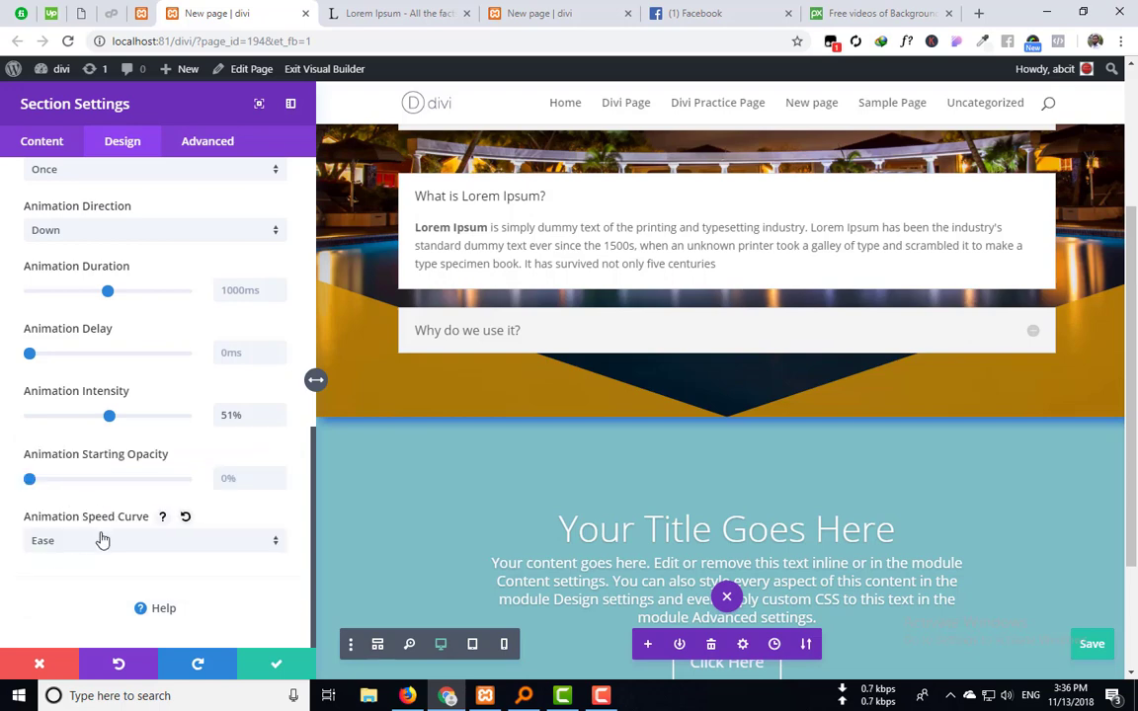
pyautogui.click(103, 540)
pyautogui.click(91, 576)
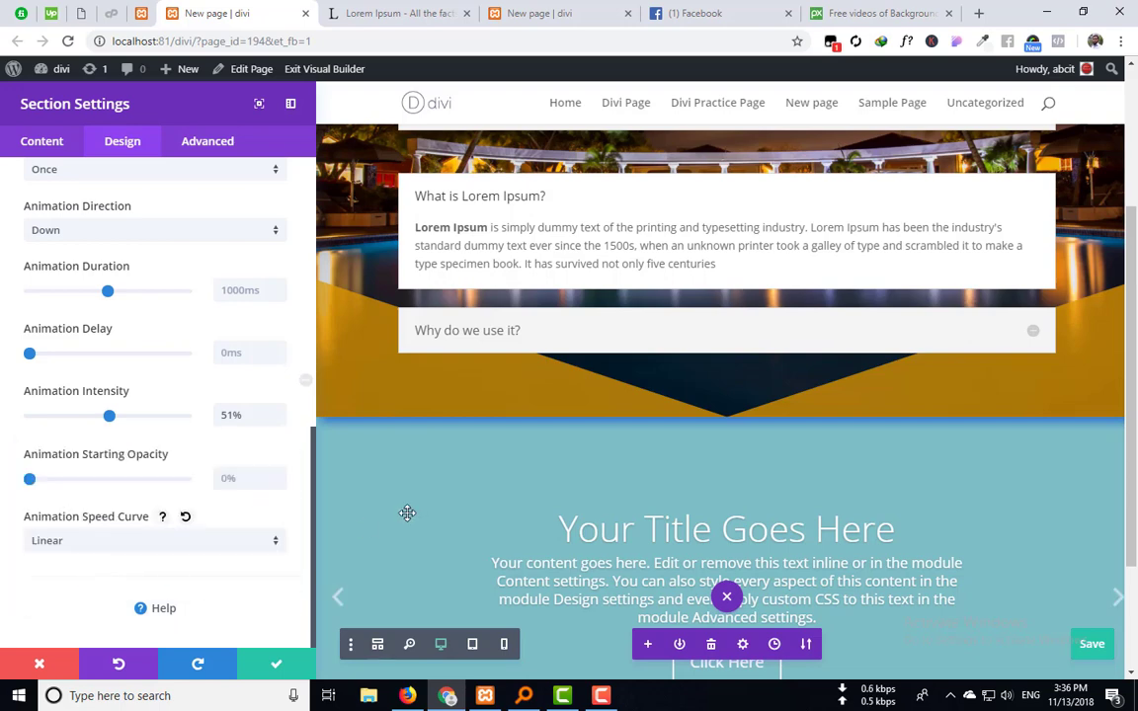
pyautogui.click(198, 541)
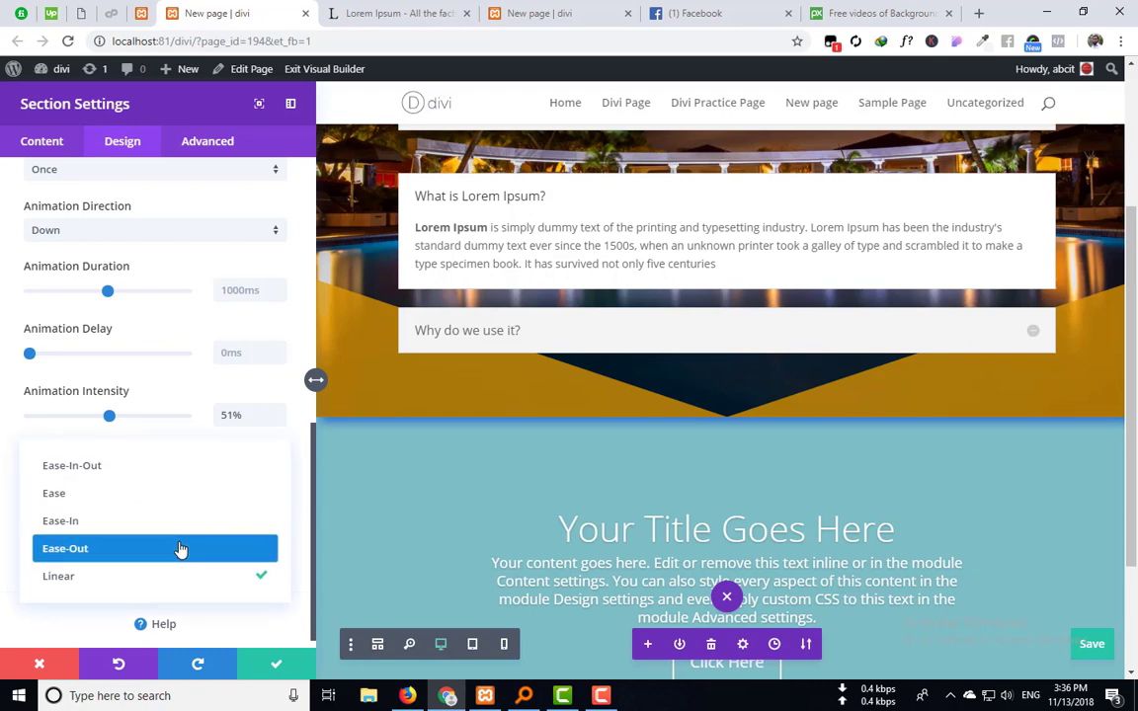
pyautogui.click(88, 469)
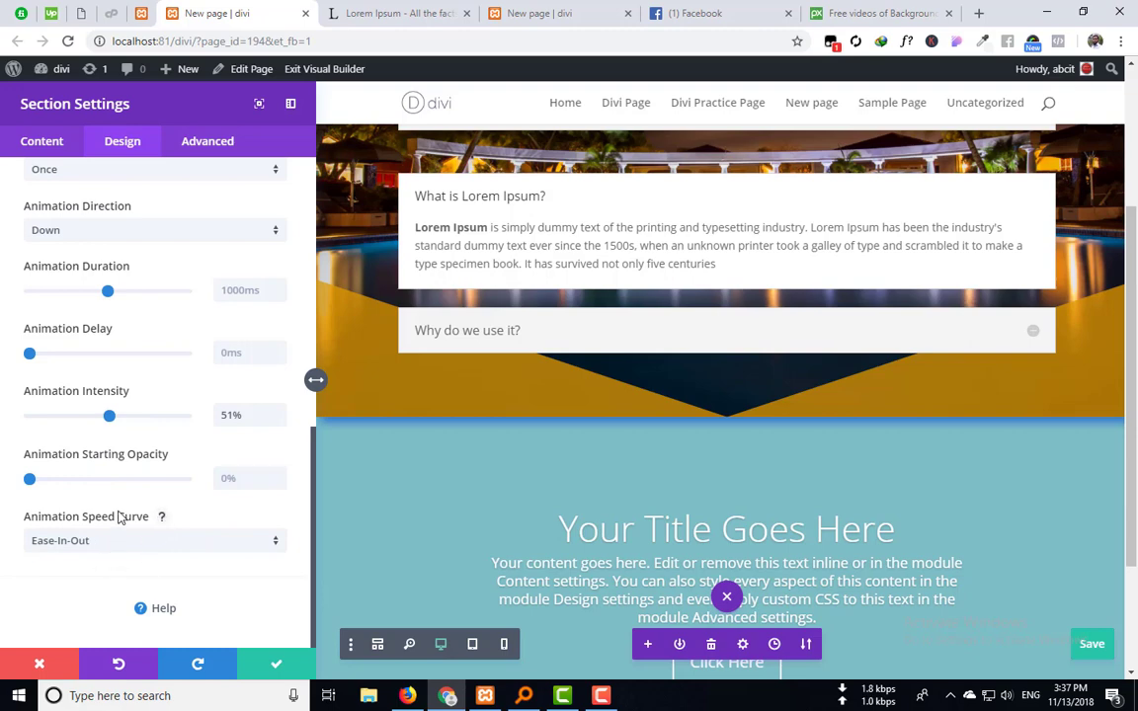
# Step: Collapse the section's Animation options to return to the list of design option groups
pyautogui.scroll(5, 117, 519)
pyautogui.click(165, 437)
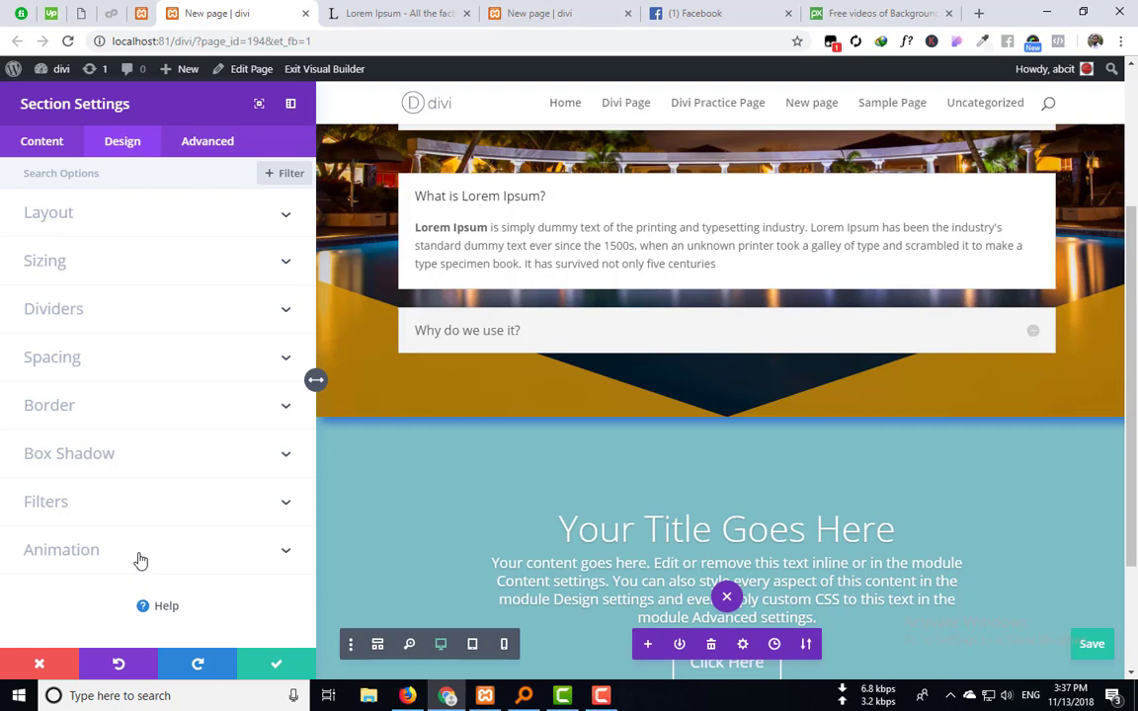
pyautogui.click(603, 696)
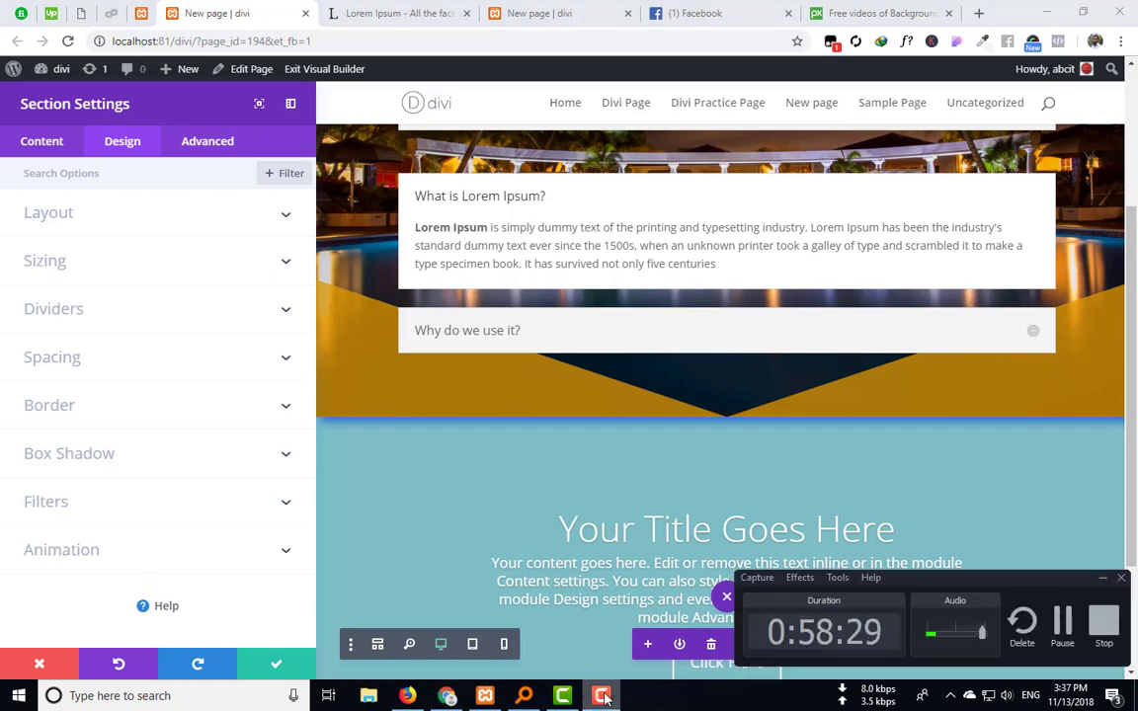
pyautogui.click(603, 697)
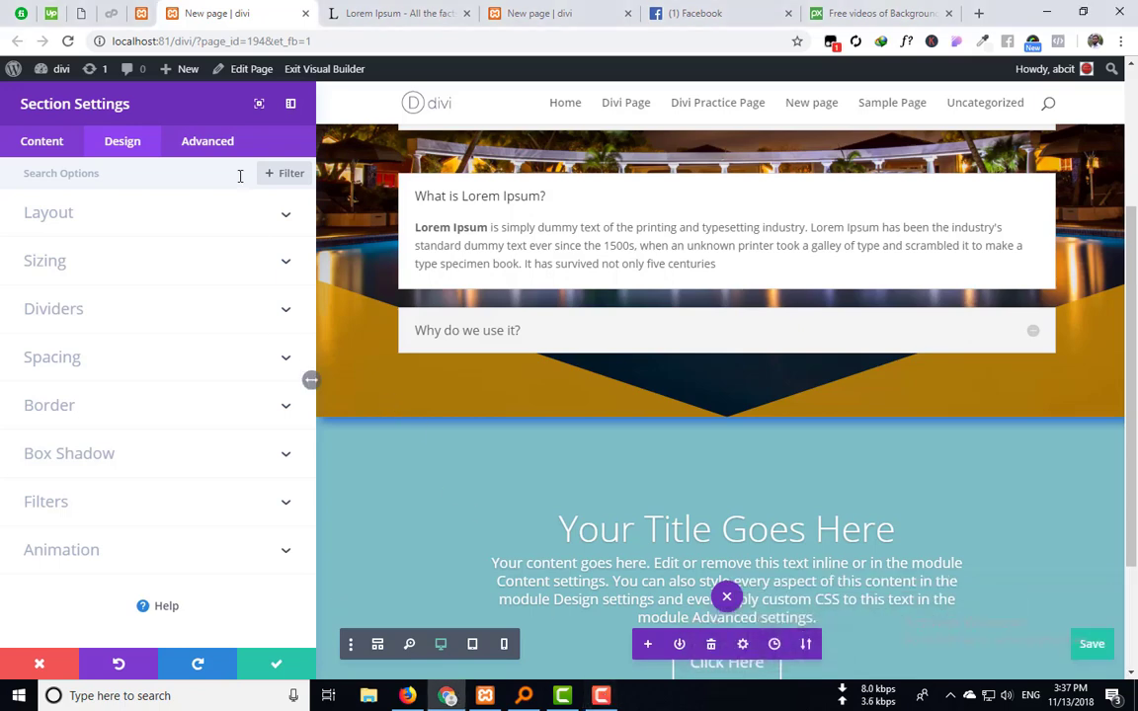
# Step: Open the section's advanced settings and look at the CSS ID and CSS Class fields
pyautogui.click(216, 143)
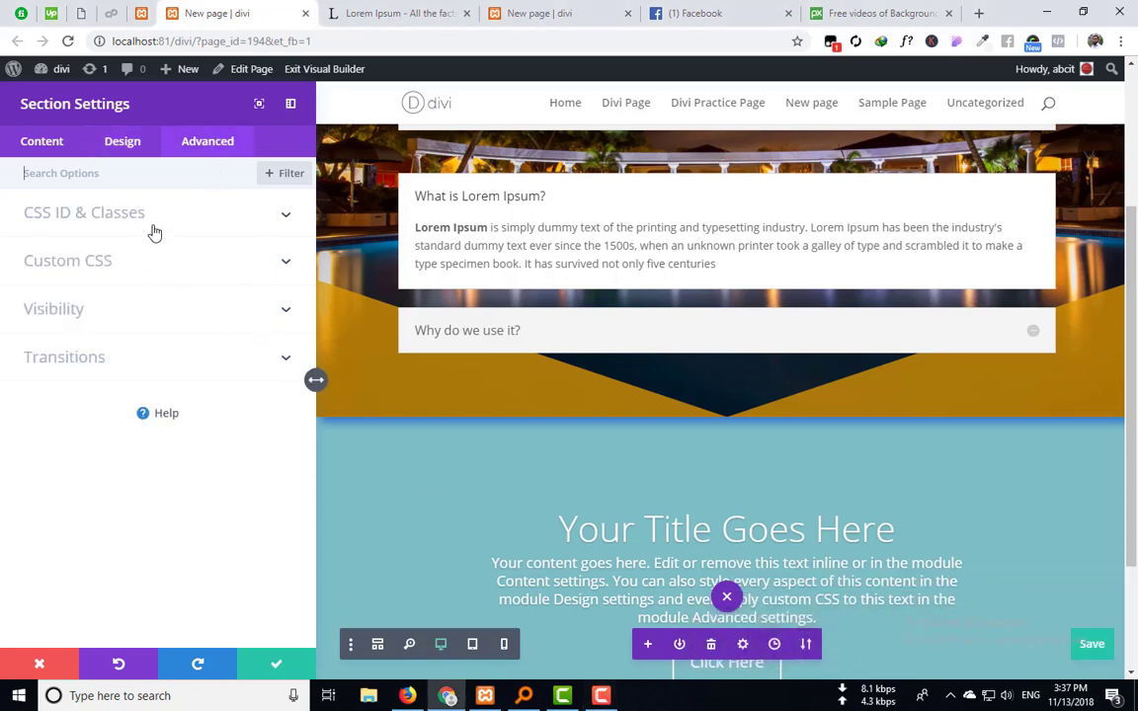
pyautogui.click(113, 225)
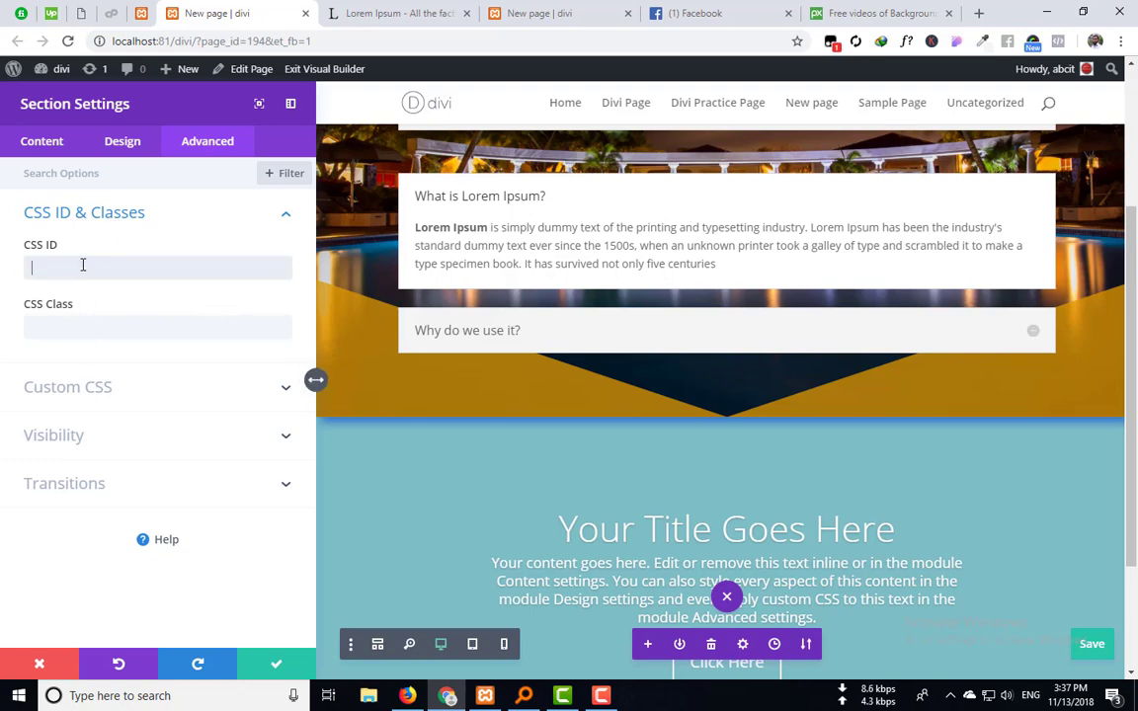
pyautogui.click(119, 326)
# Step: Examine the section's Custom CSS boxes for Before, Main Element and After without entering any code
pyautogui.click(108, 384)
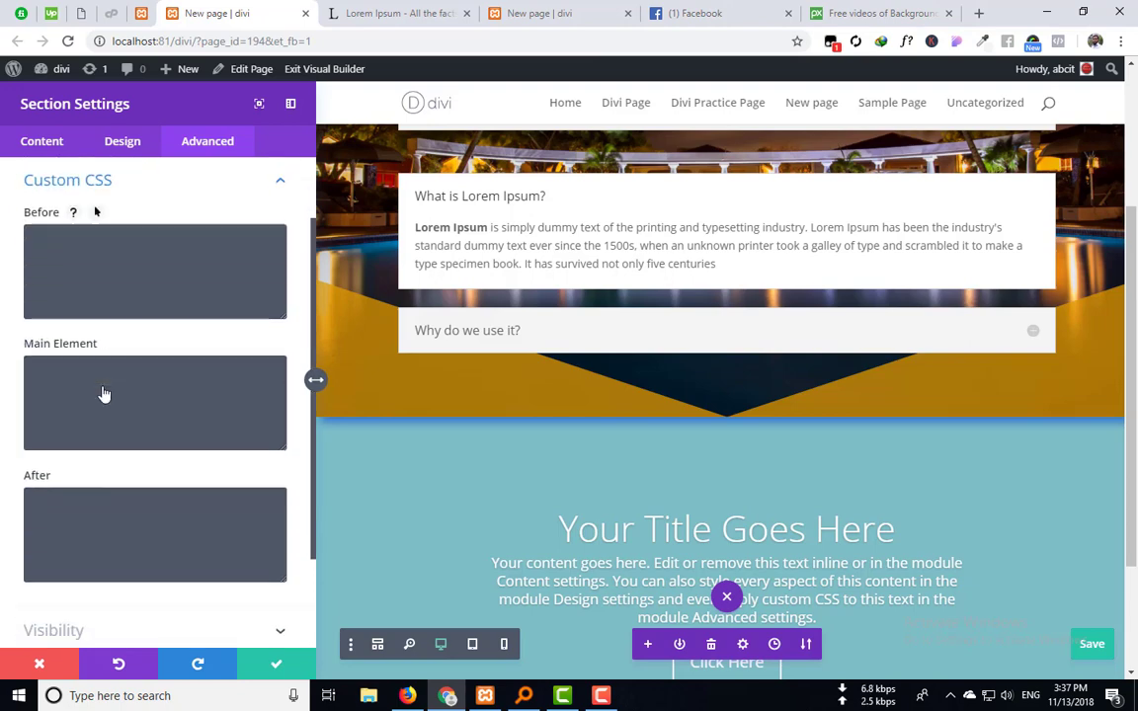
pyautogui.click(123, 257)
pyautogui.click(109, 394)
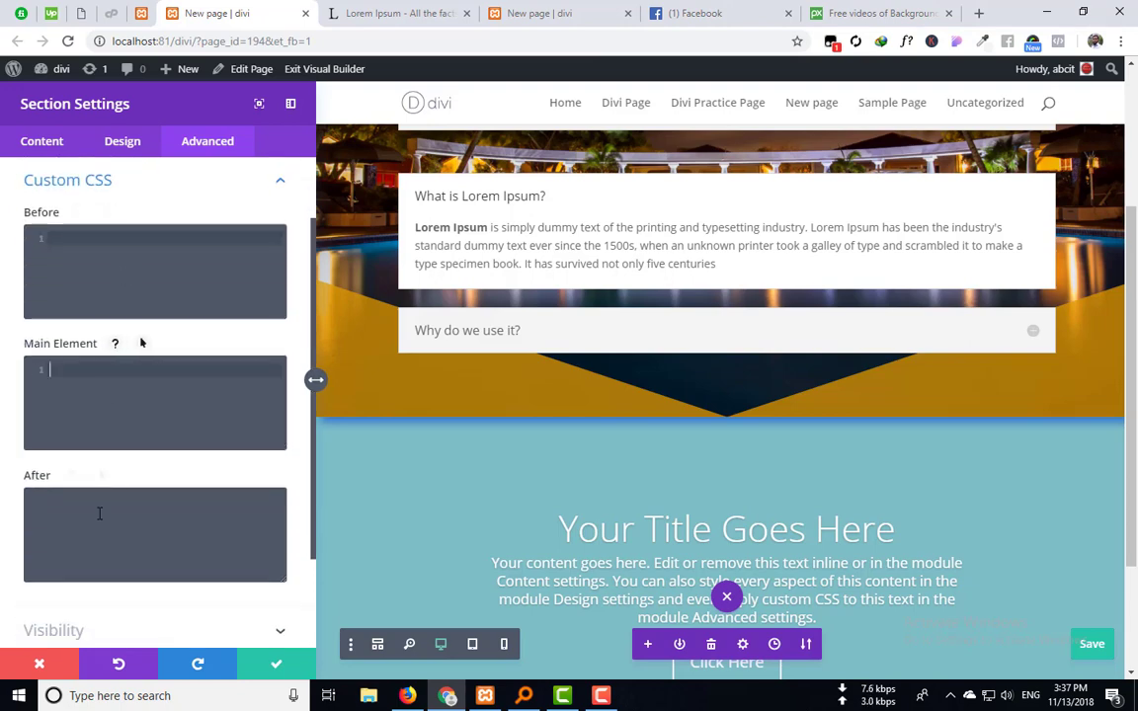
pyautogui.click(99, 511)
pyautogui.scroll(-3, 99, 511)
pyautogui.scroll(3, 86, 349)
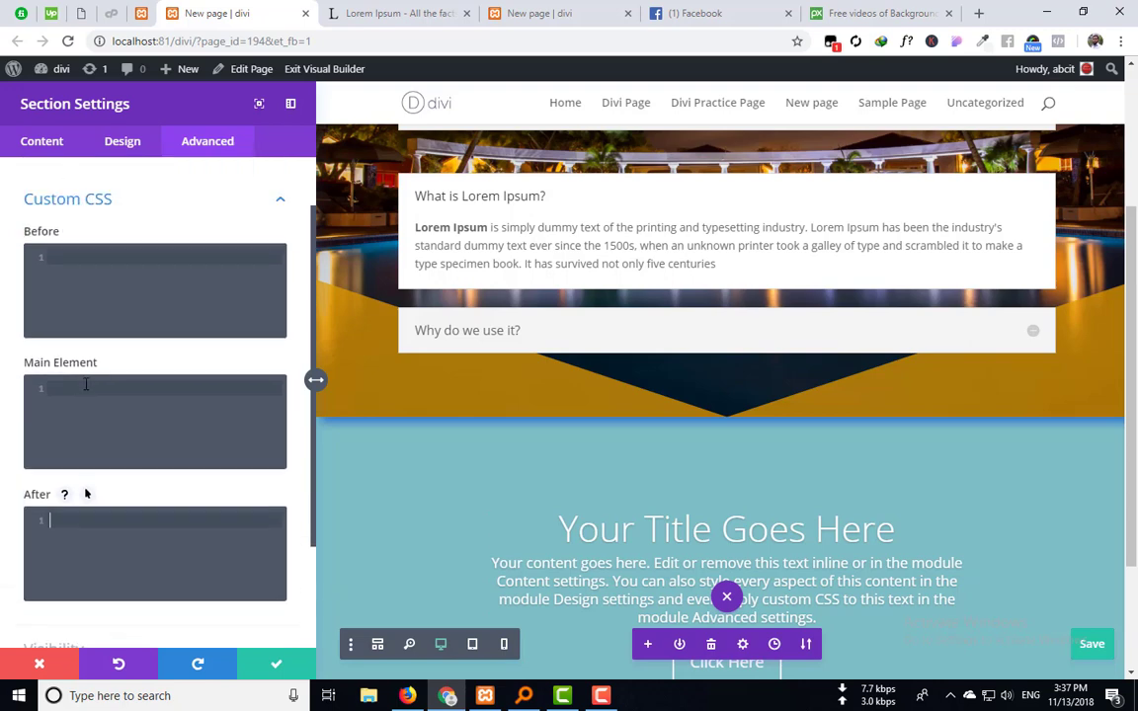
pyautogui.click(84, 434)
pyautogui.click(87, 268)
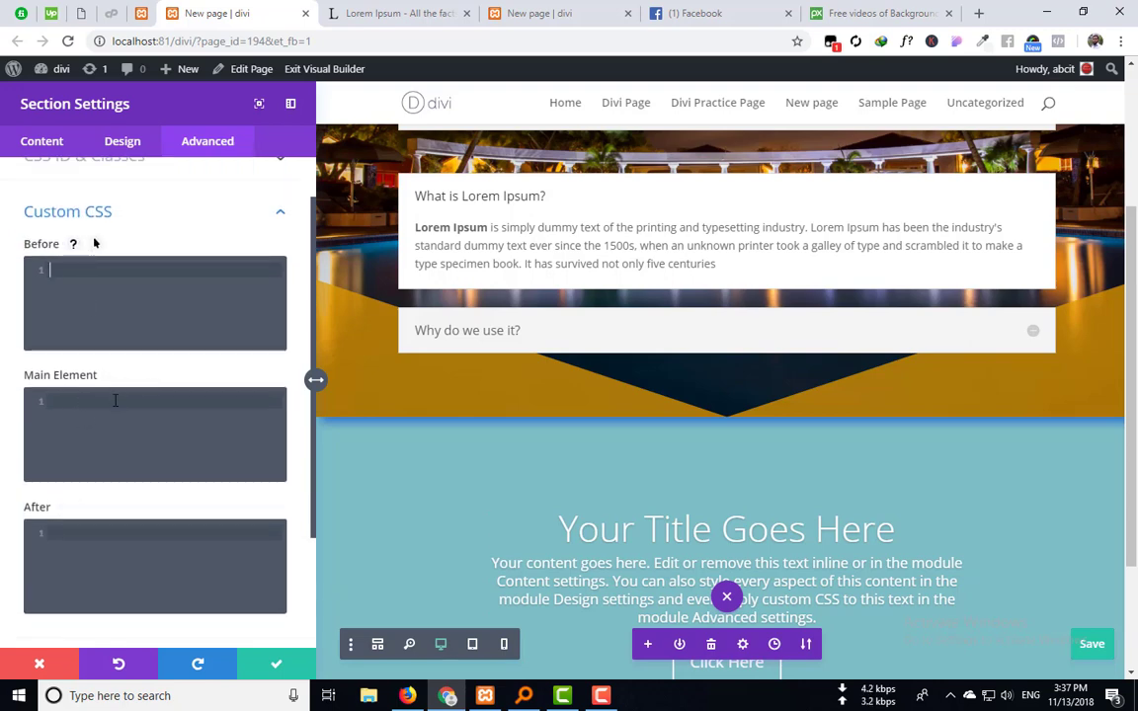
pyautogui.scroll(2, 102, 382)
pyautogui.scroll(3, 406, 384)
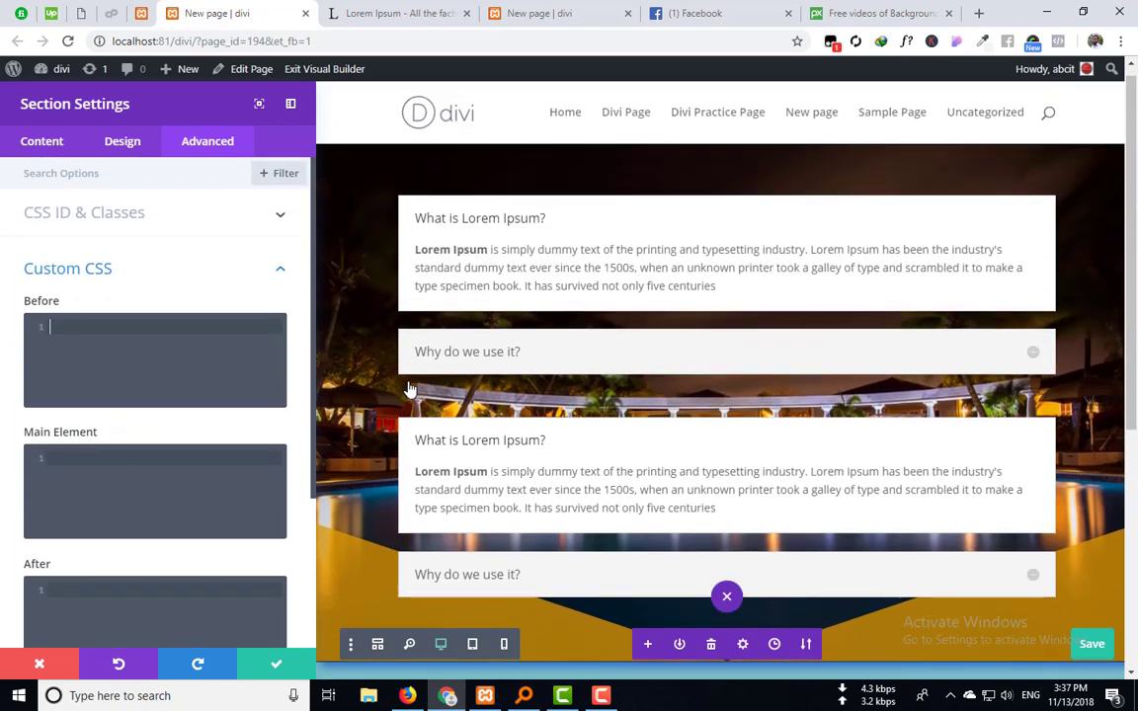
pyautogui.scroll(-1, 400, 385)
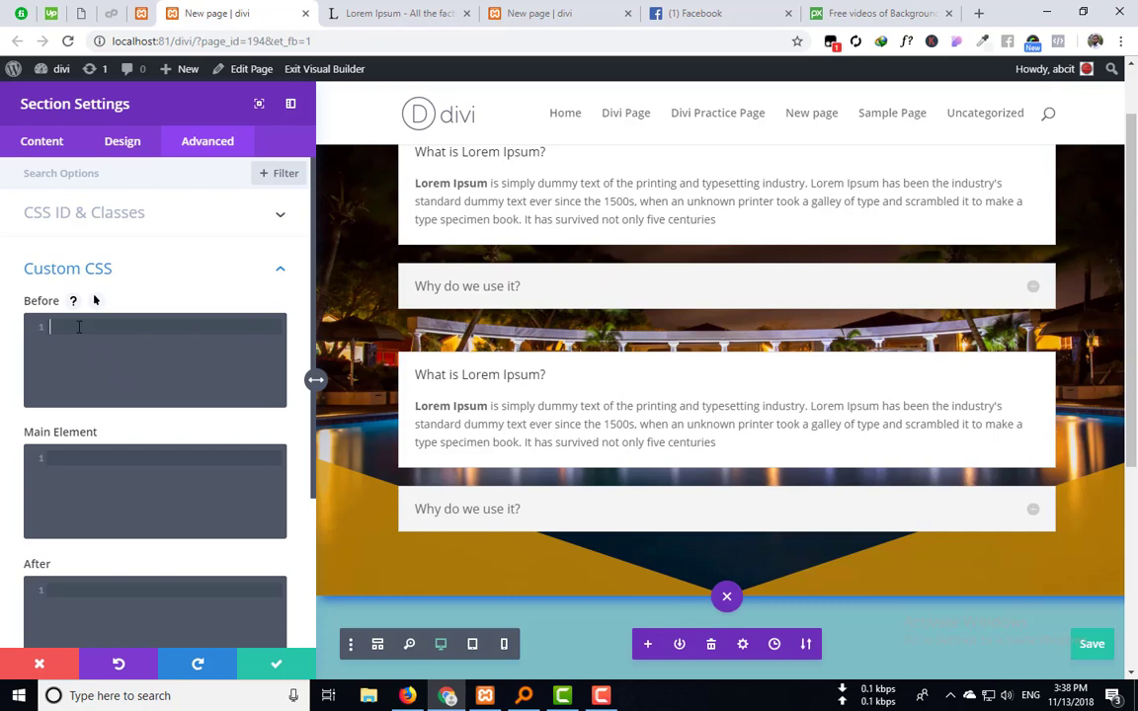
pyautogui.click(67, 454)
pyautogui.scroll(1, 387, 391)
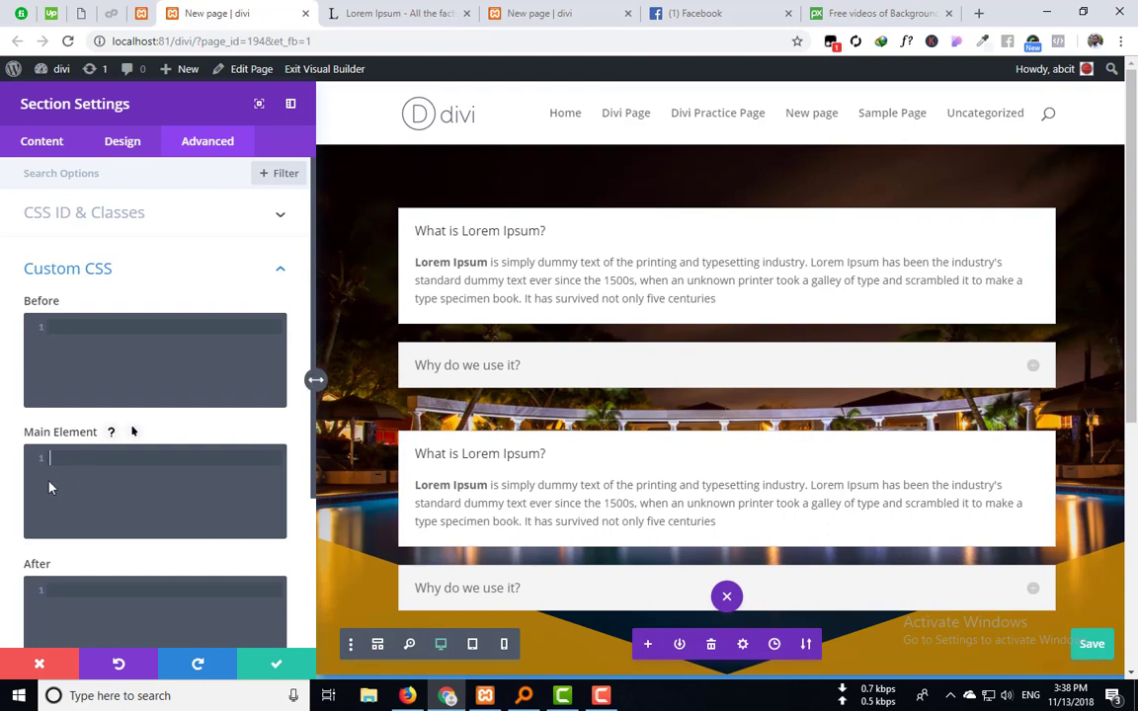
pyautogui.scroll(-3, 71, 484)
pyautogui.scroll(3, 79, 514)
# Step: Disable the section on Phone in its visibility options and preview the page in phone, tablet and desktop views
pyautogui.click(188, 284)
pyautogui.click(132, 316)
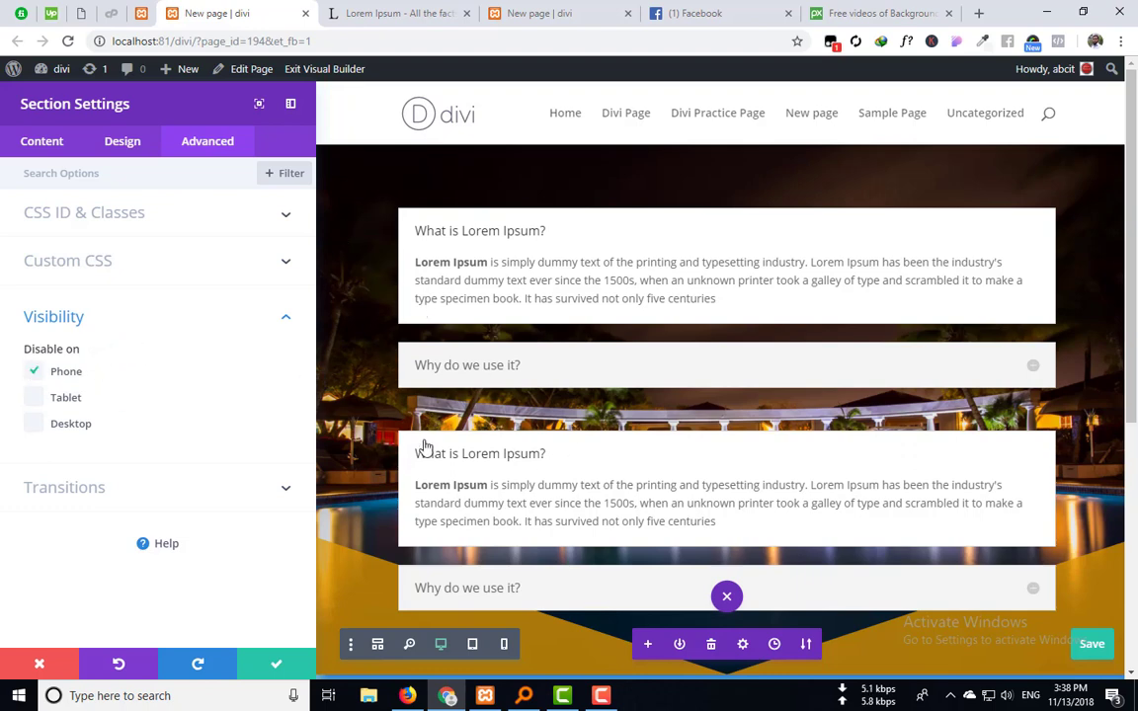
pyautogui.click(504, 646)
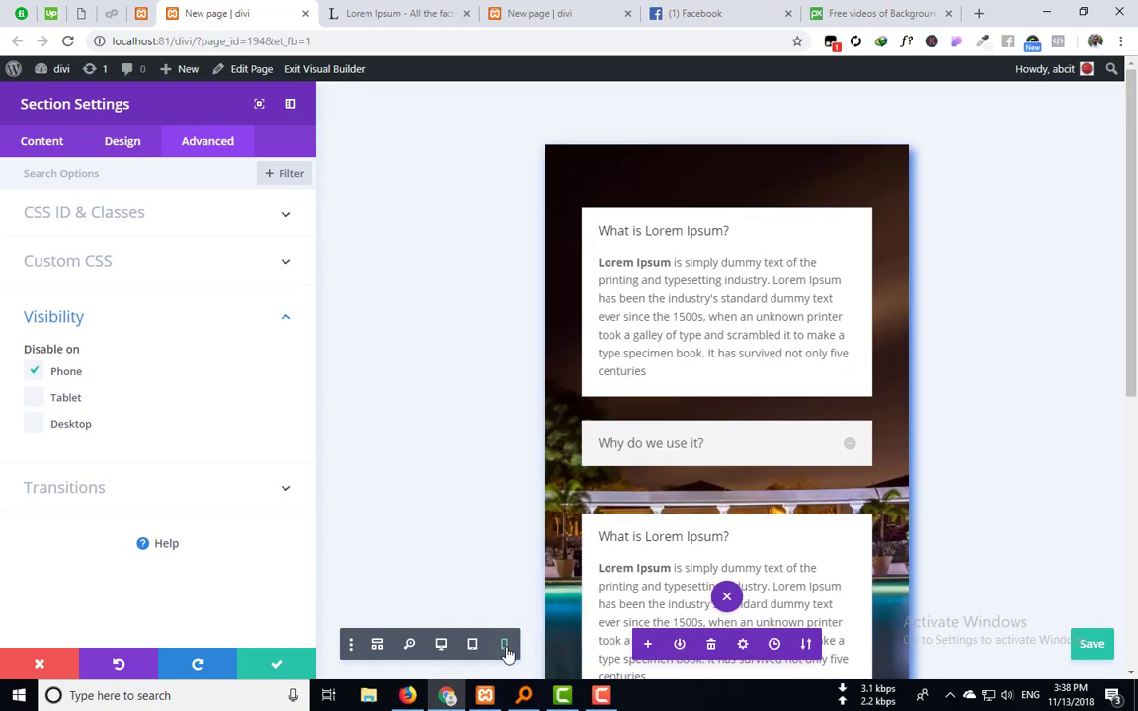
pyautogui.scroll(-2, 613, 483)
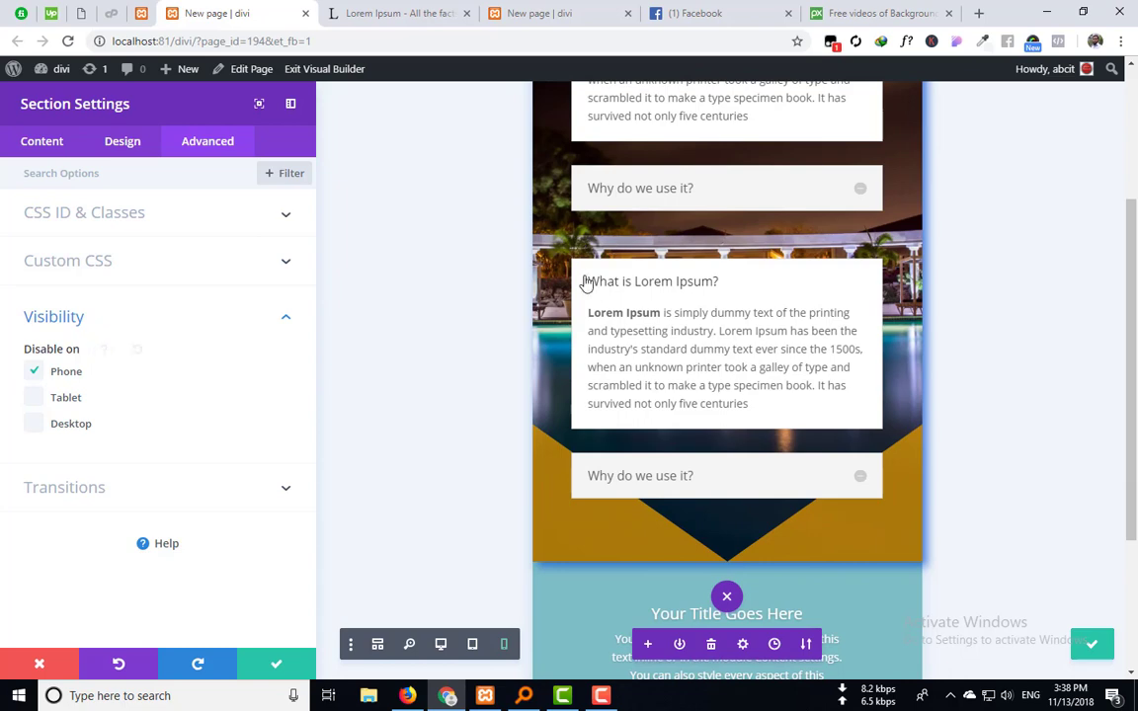
pyautogui.click(474, 646)
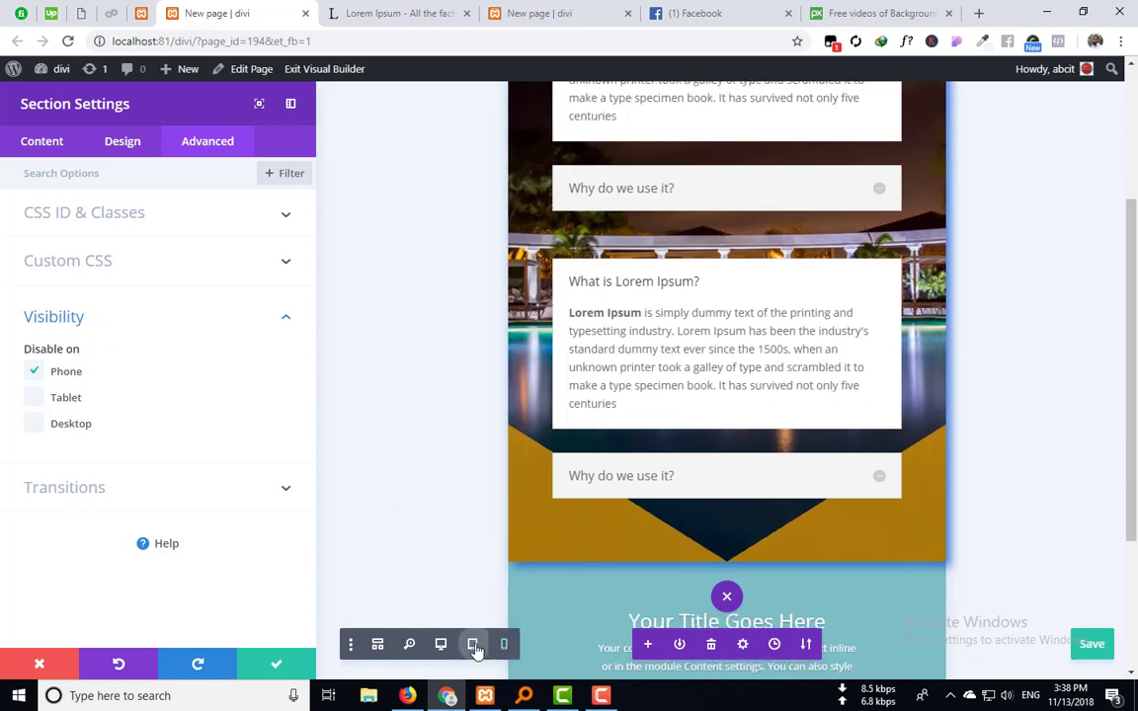
pyautogui.click(446, 646)
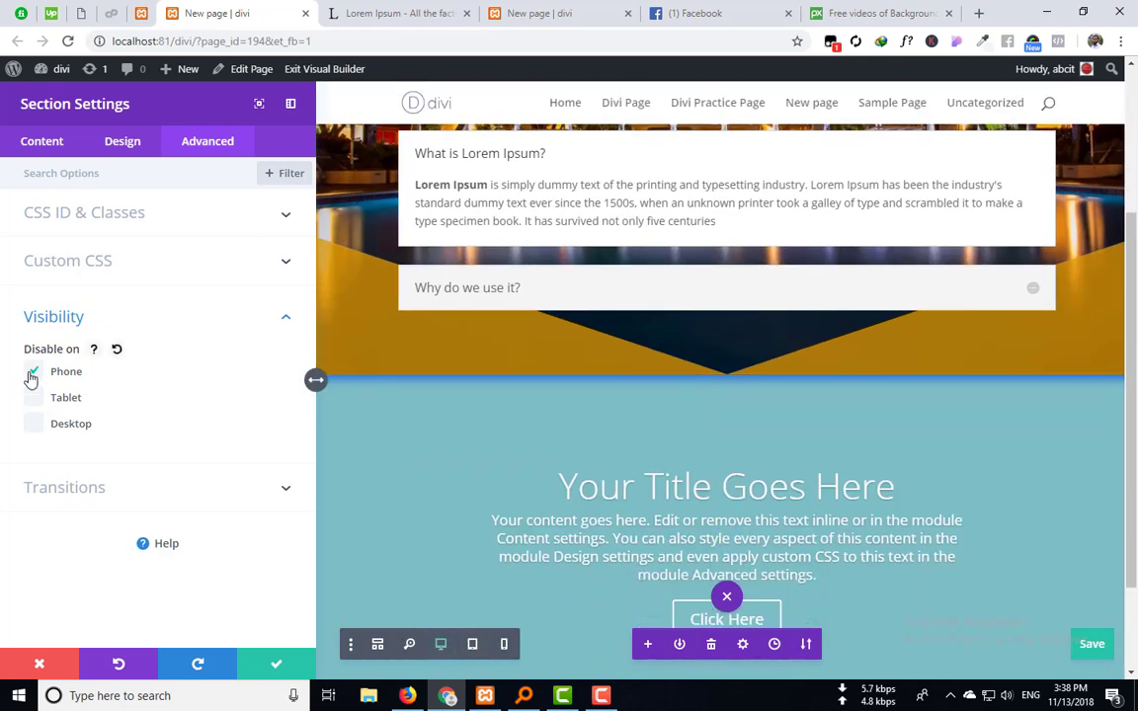
# Step: Examine the section's Transitions options, including the duration, delay and the available speed curves, and collapse the group again
pyautogui.click(103, 490)
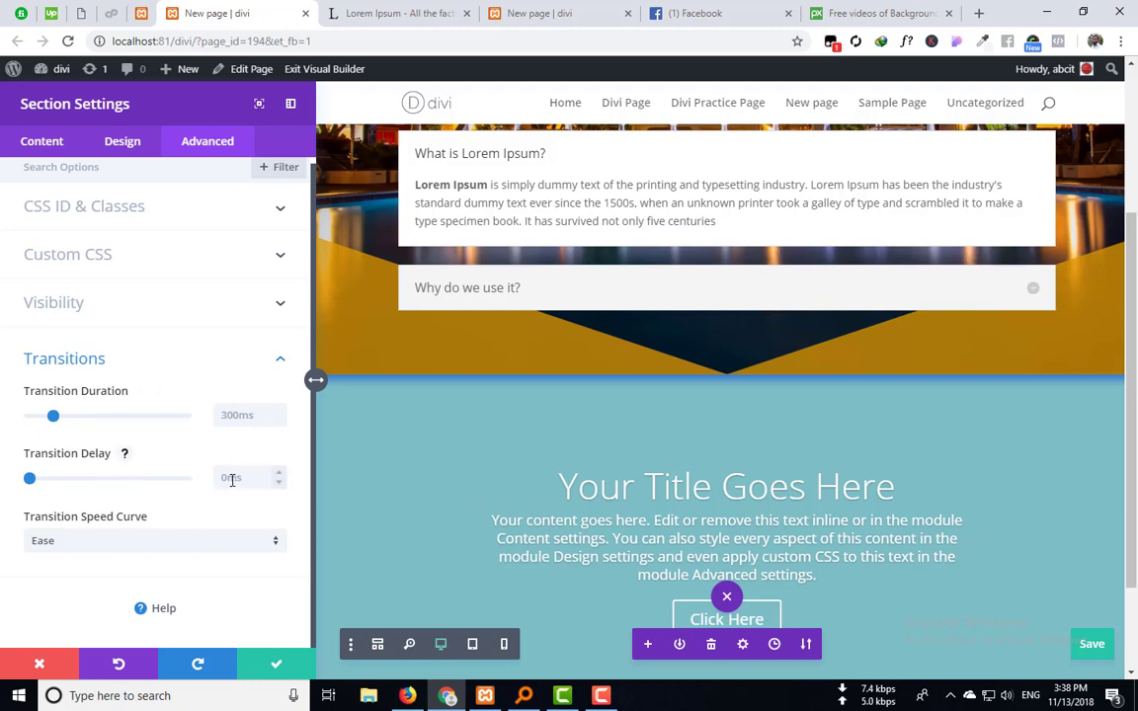
pyautogui.click(97, 543)
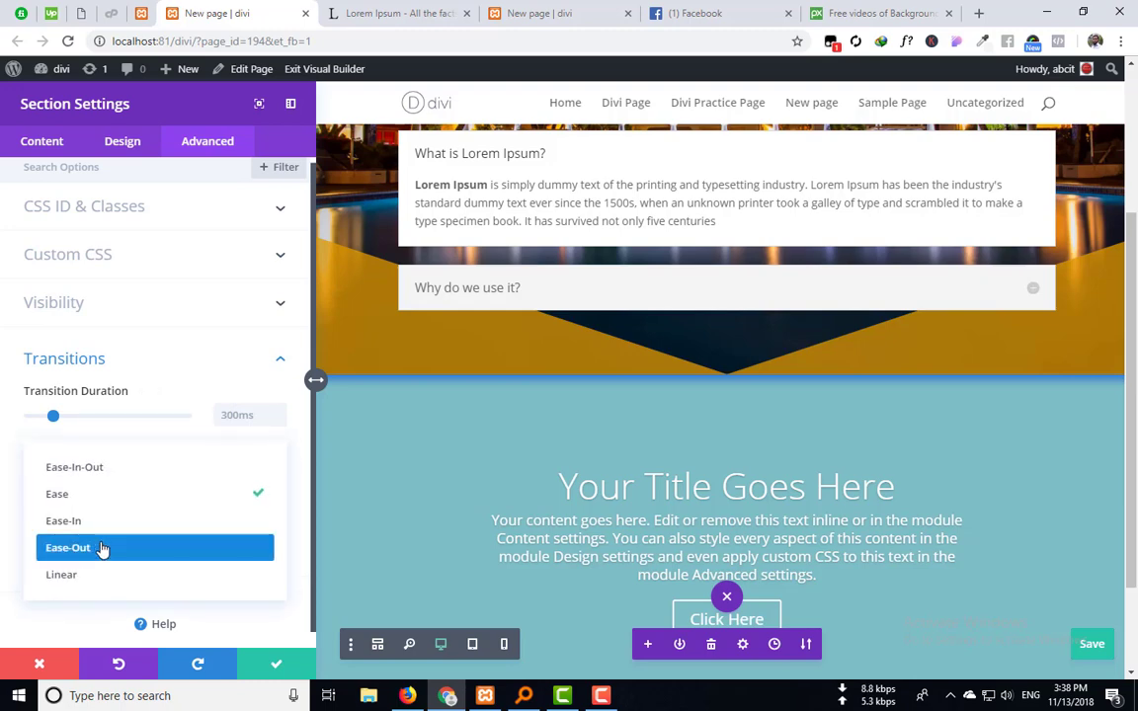
pyautogui.click(192, 373)
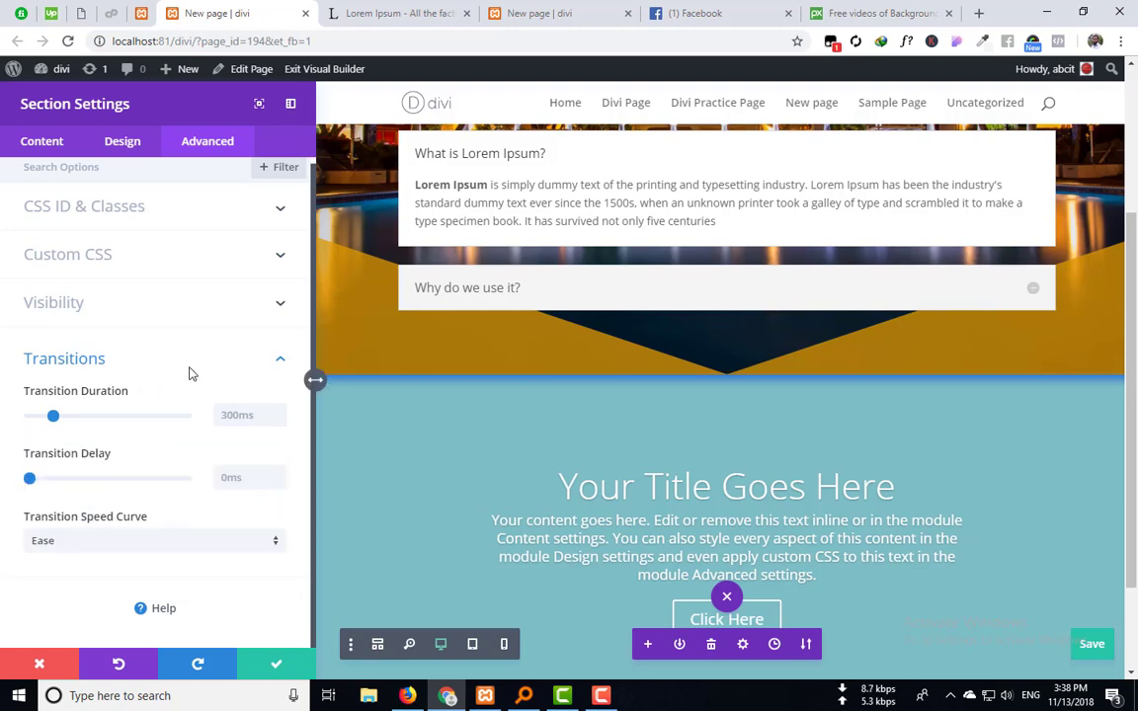
pyautogui.click(48, 417)
pyautogui.moveTo(42, 423)
pyautogui.mouseDown()
pyautogui.moveTo(75, 423)
pyautogui.moveTo(53, 427)
pyautogui.mouseUp()
pyautogui.click(158, 363)
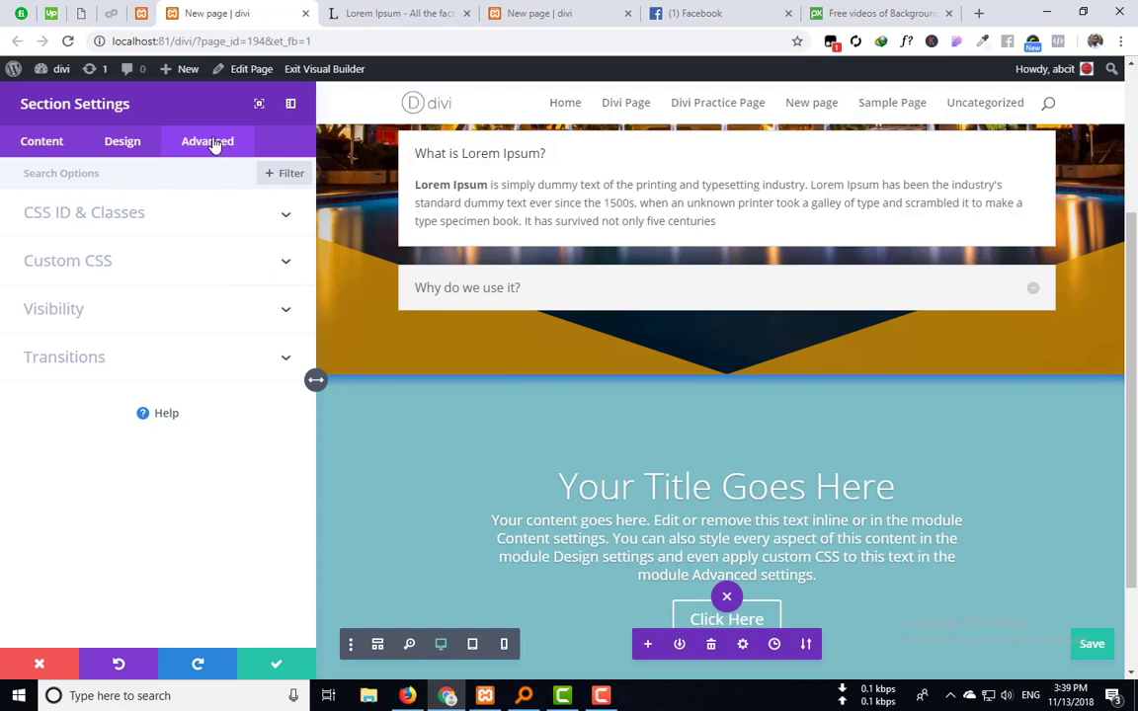
# Step: Filter the section's options to show only Modified Styles, look through them and clear the filter
pyautogui.click(280, 178)
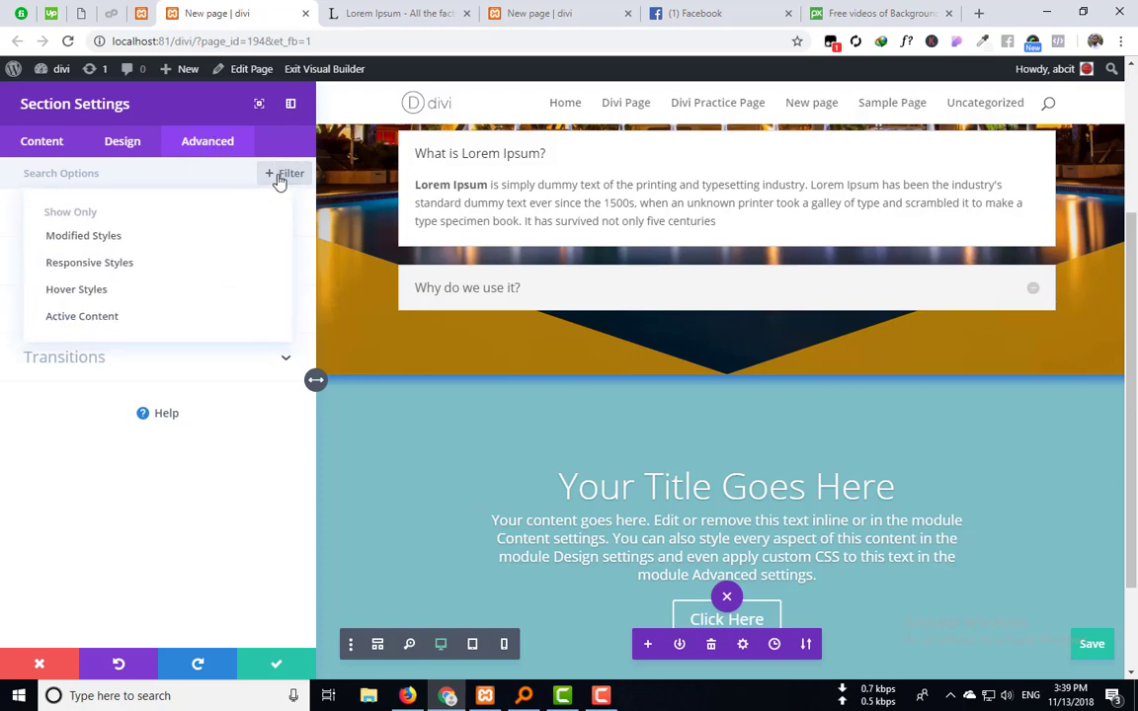
pyautogui.click(97, 291)
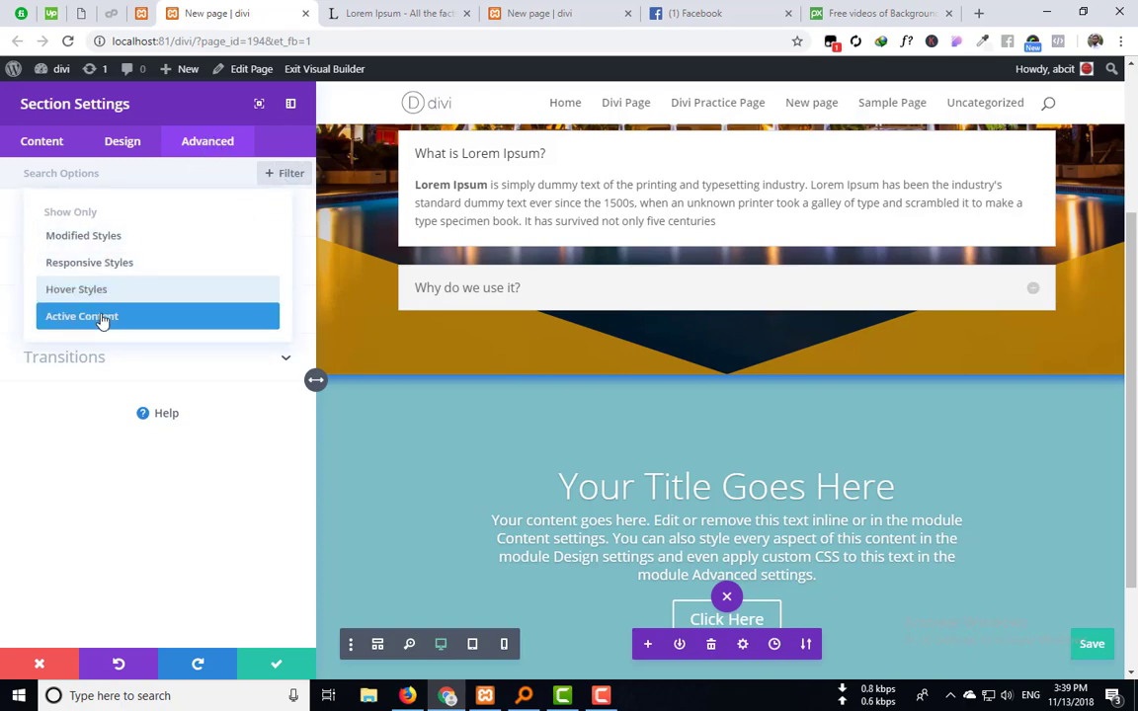
pyautogui.click(102, 317)
pyautogui.click(108, 238)
pyautogui.click(108, 261)
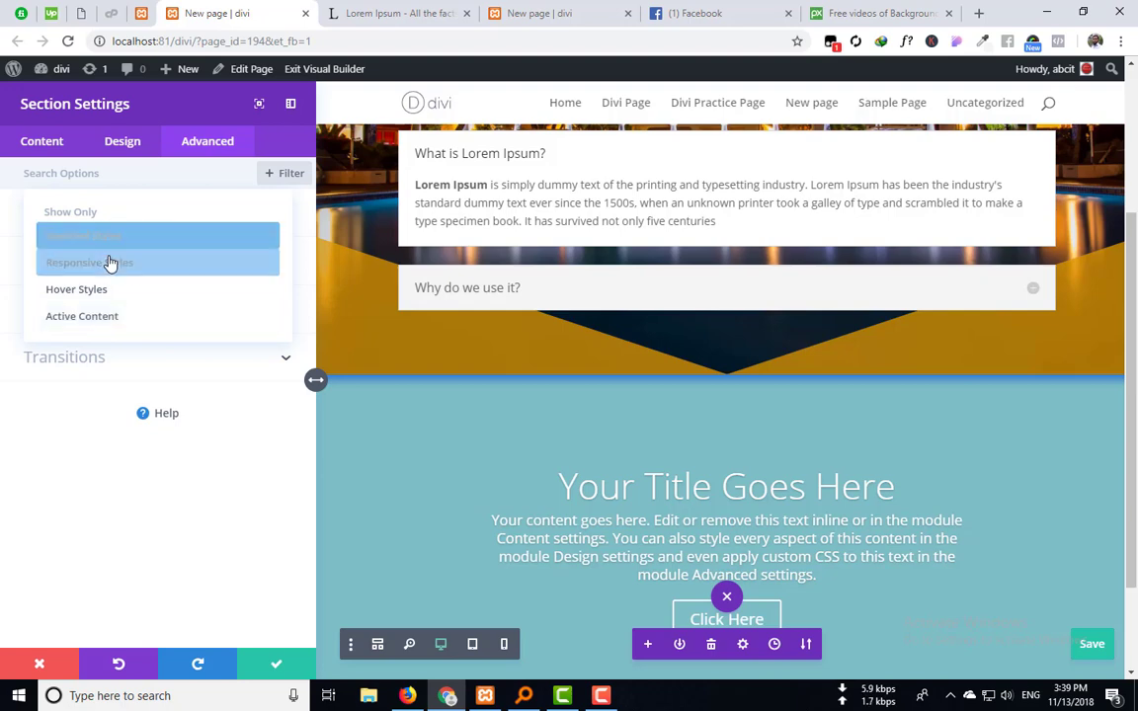
pyautogui.click(107, 258)
pyautogui.click(101, 245)
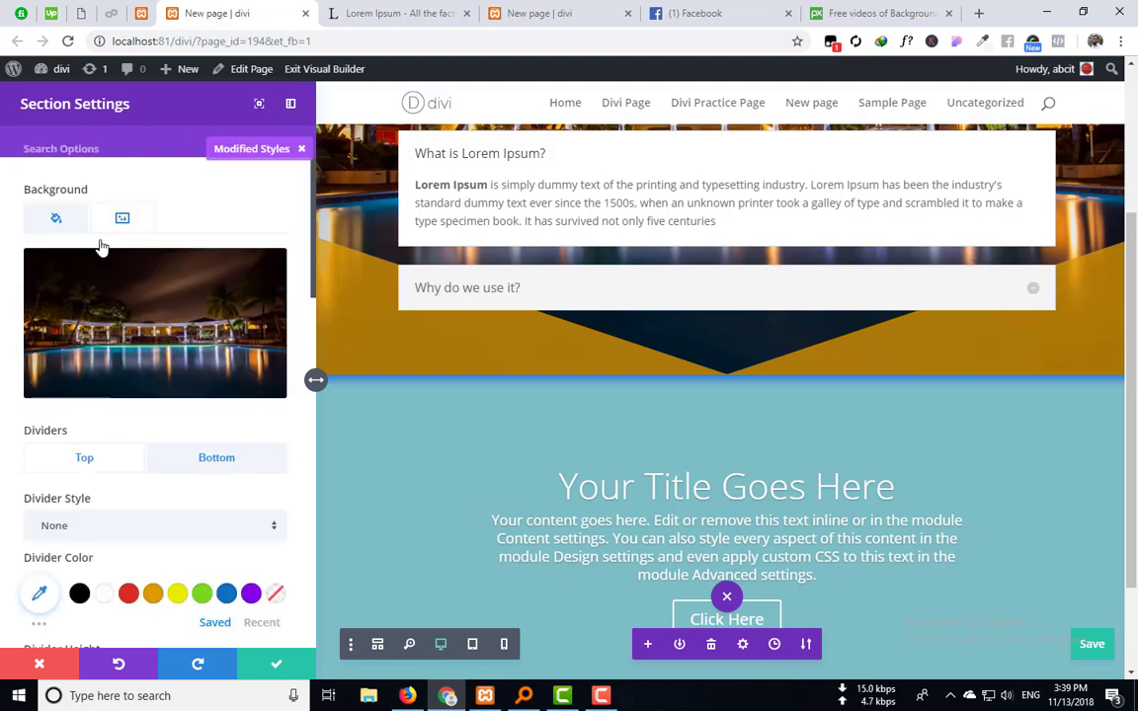
pyautogui.click(300, 141)
# Step: Filter the section's options to show only Active Content and clear the filter again
pyautogui.click(280, 174)
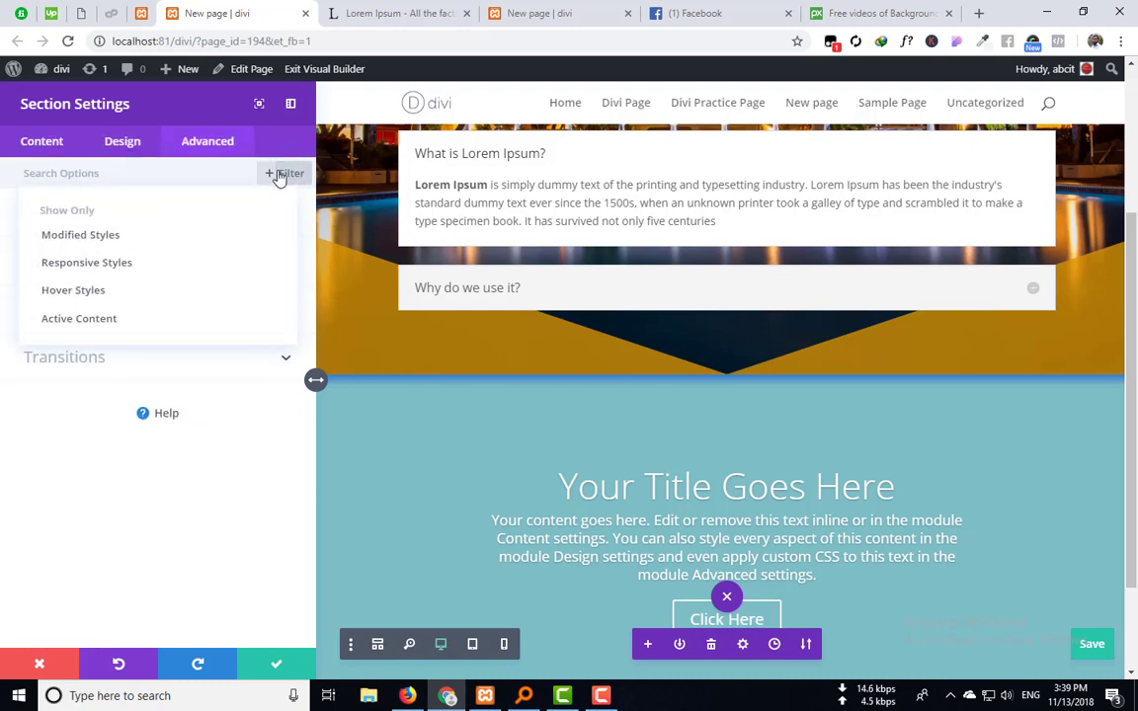
pyautogui.click(140, 316)
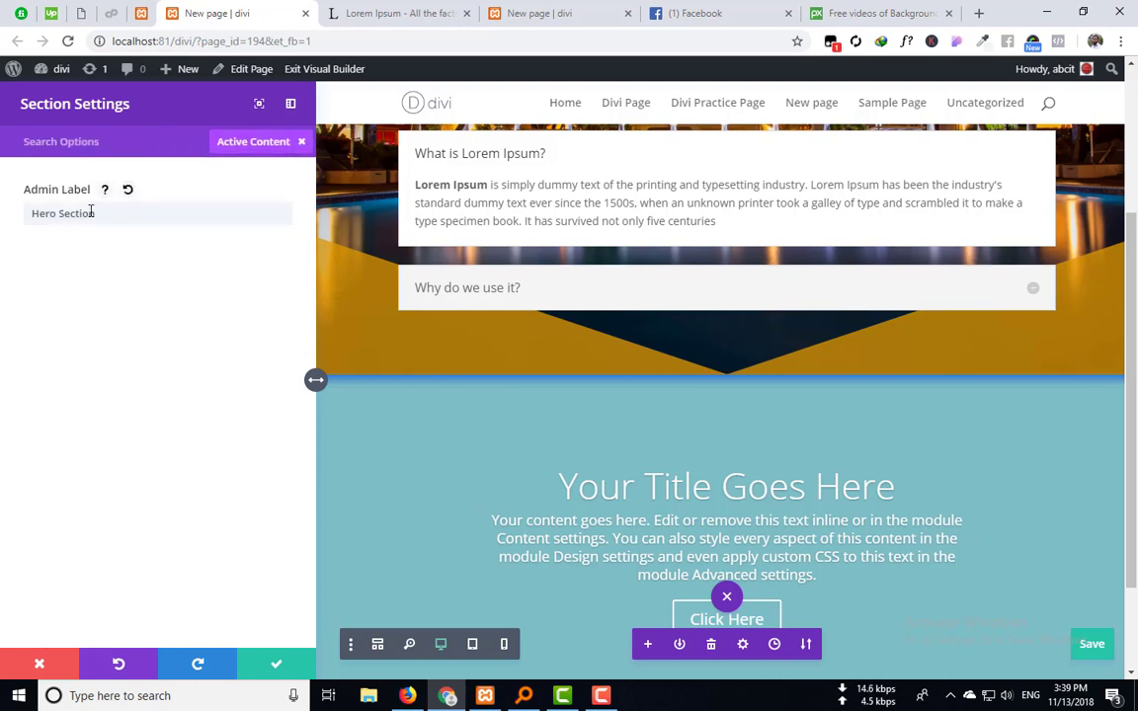
pyautogui.click(302, 142)
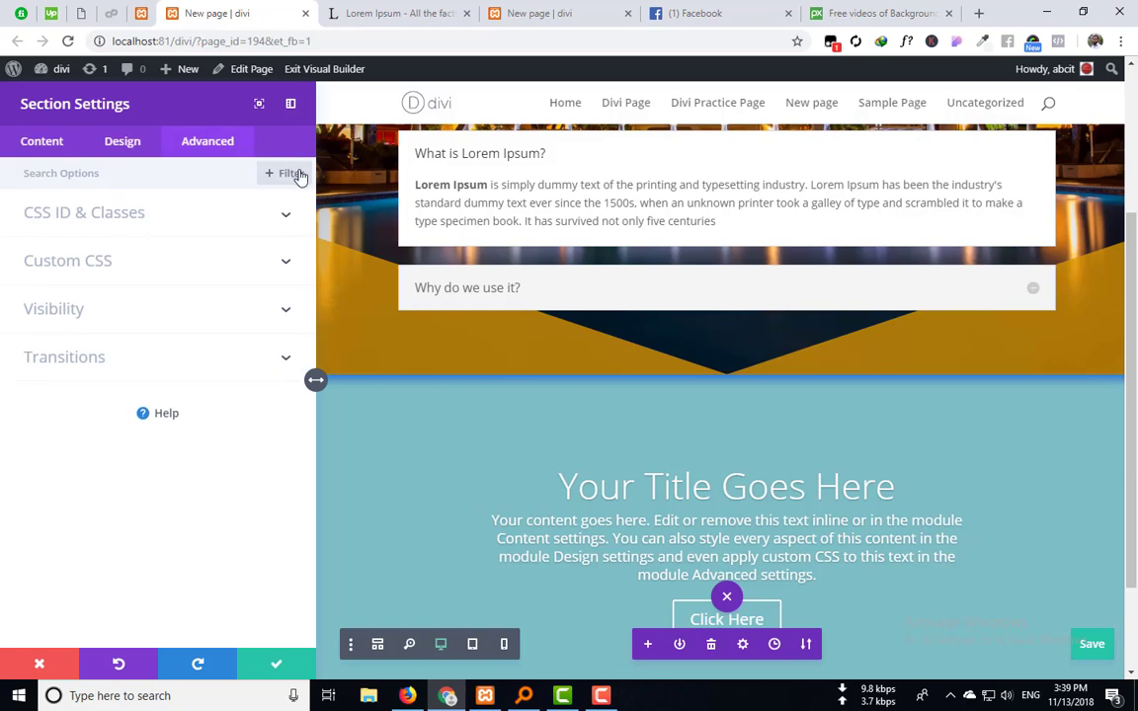
# Step: Filter the section's options by Responsive Styles and by Hover Styles, clearing each filter after viewing it
pyautogui.click(290, 178)
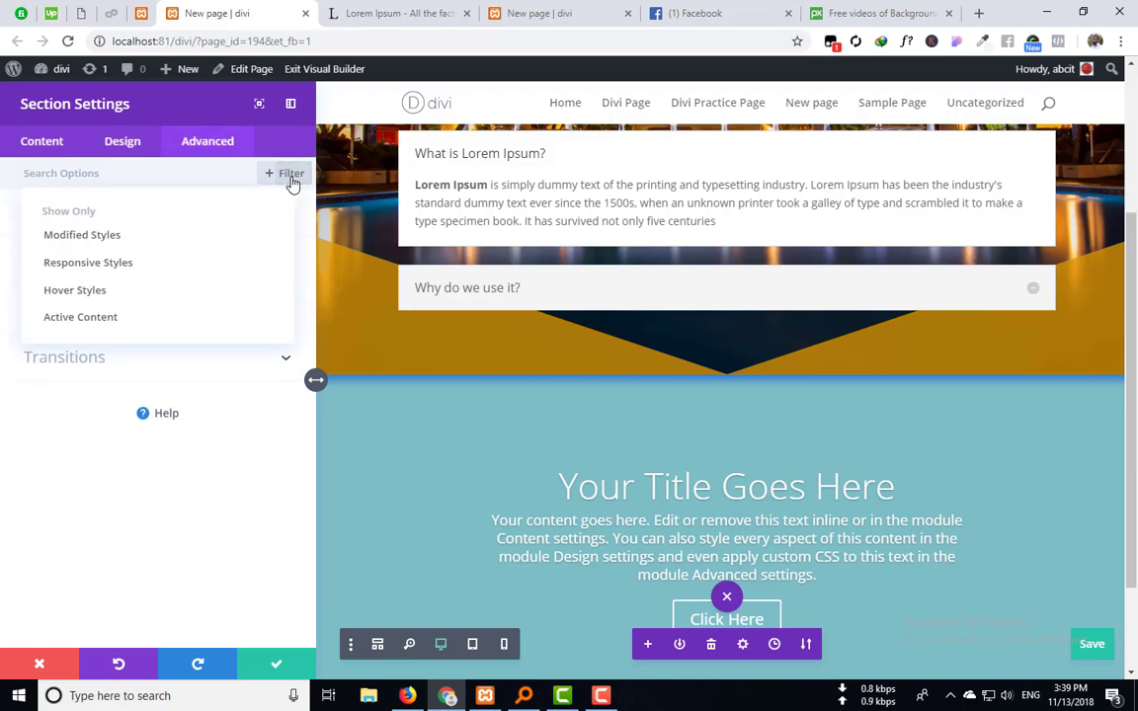
pyautogui.click(87, 265)
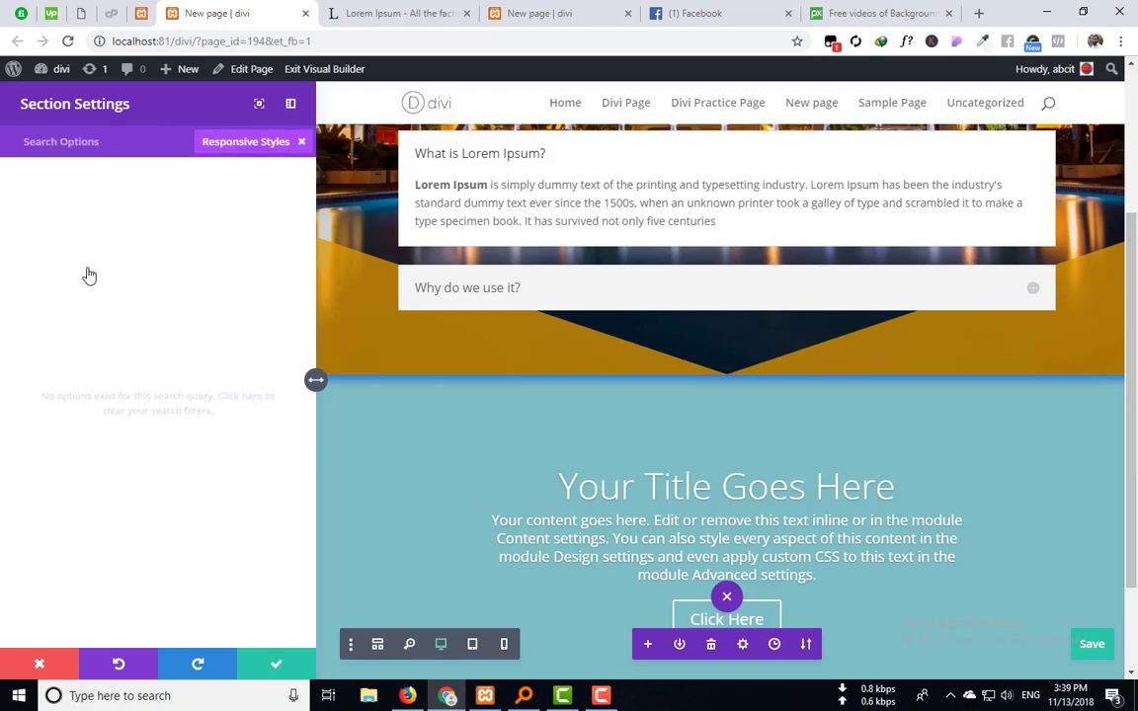
pyautogui.click(268, 143)
pyautogui.click(112, 259)
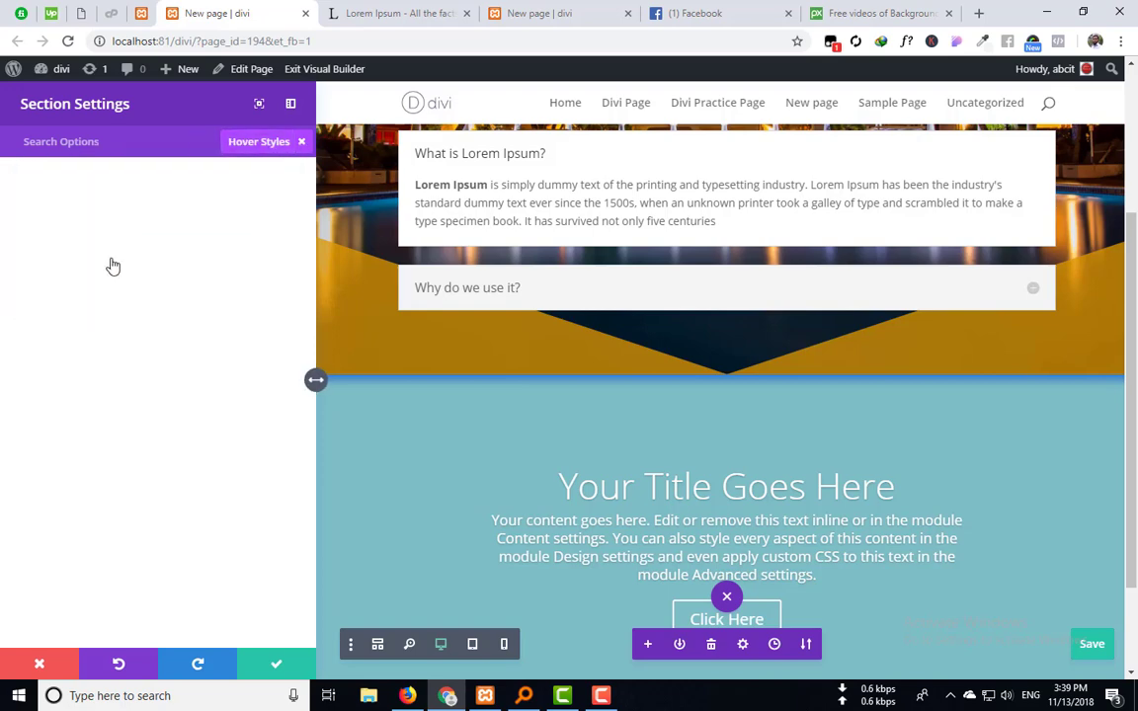
pyautogui.click(302, 143)
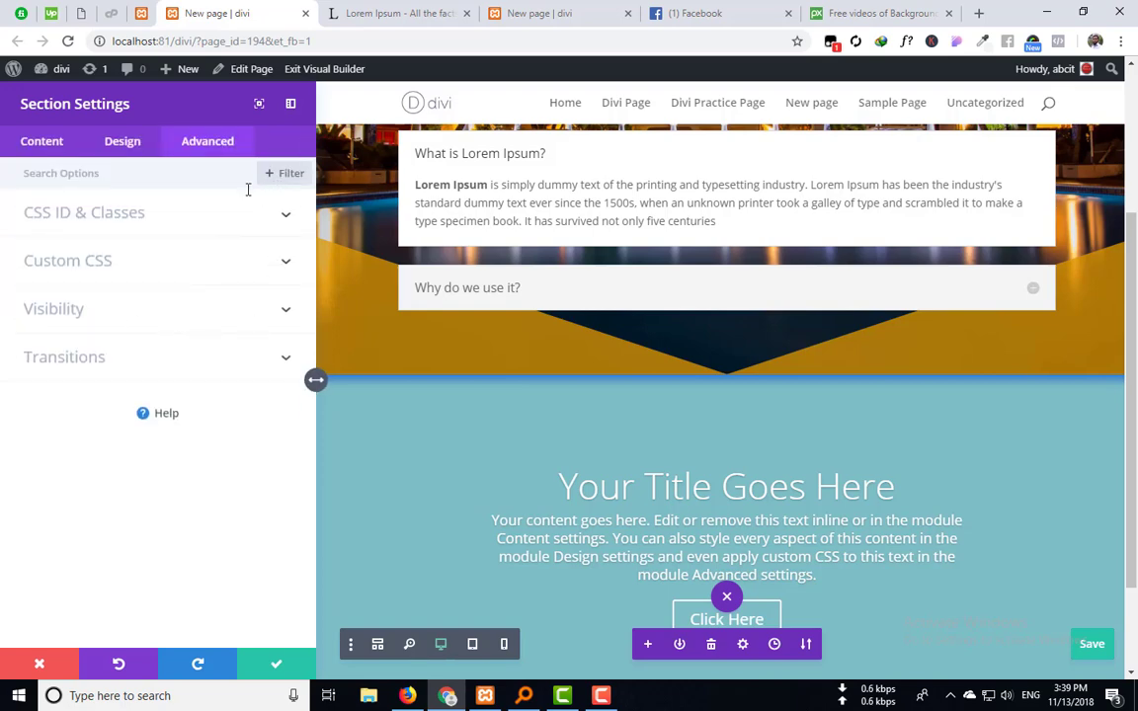
# Step: Return to the section's content settings and save the section's changes, closing its settings
pyautogui.click(38, 149)
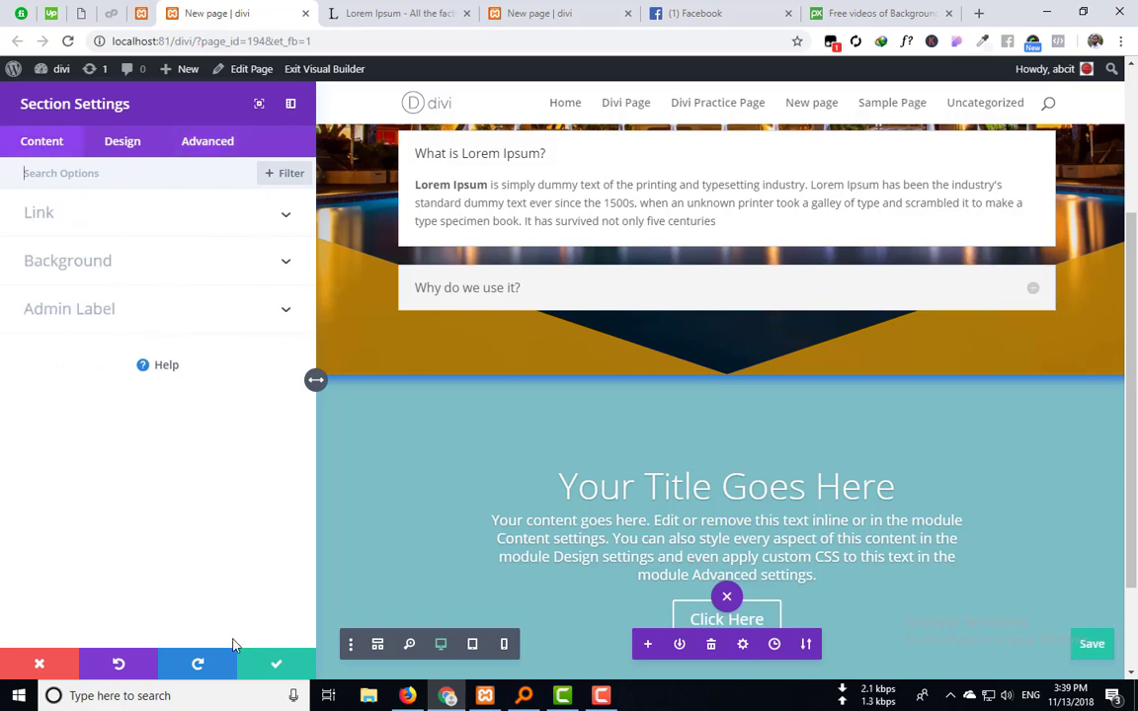
pyautogui.click(273, 670)
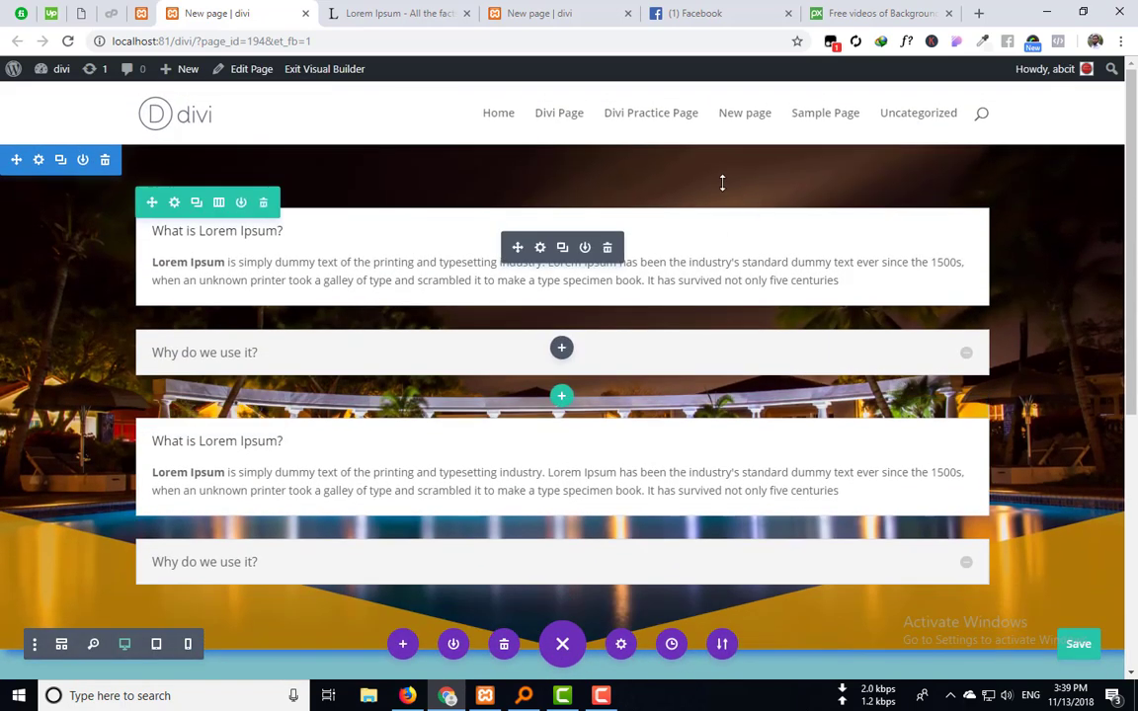